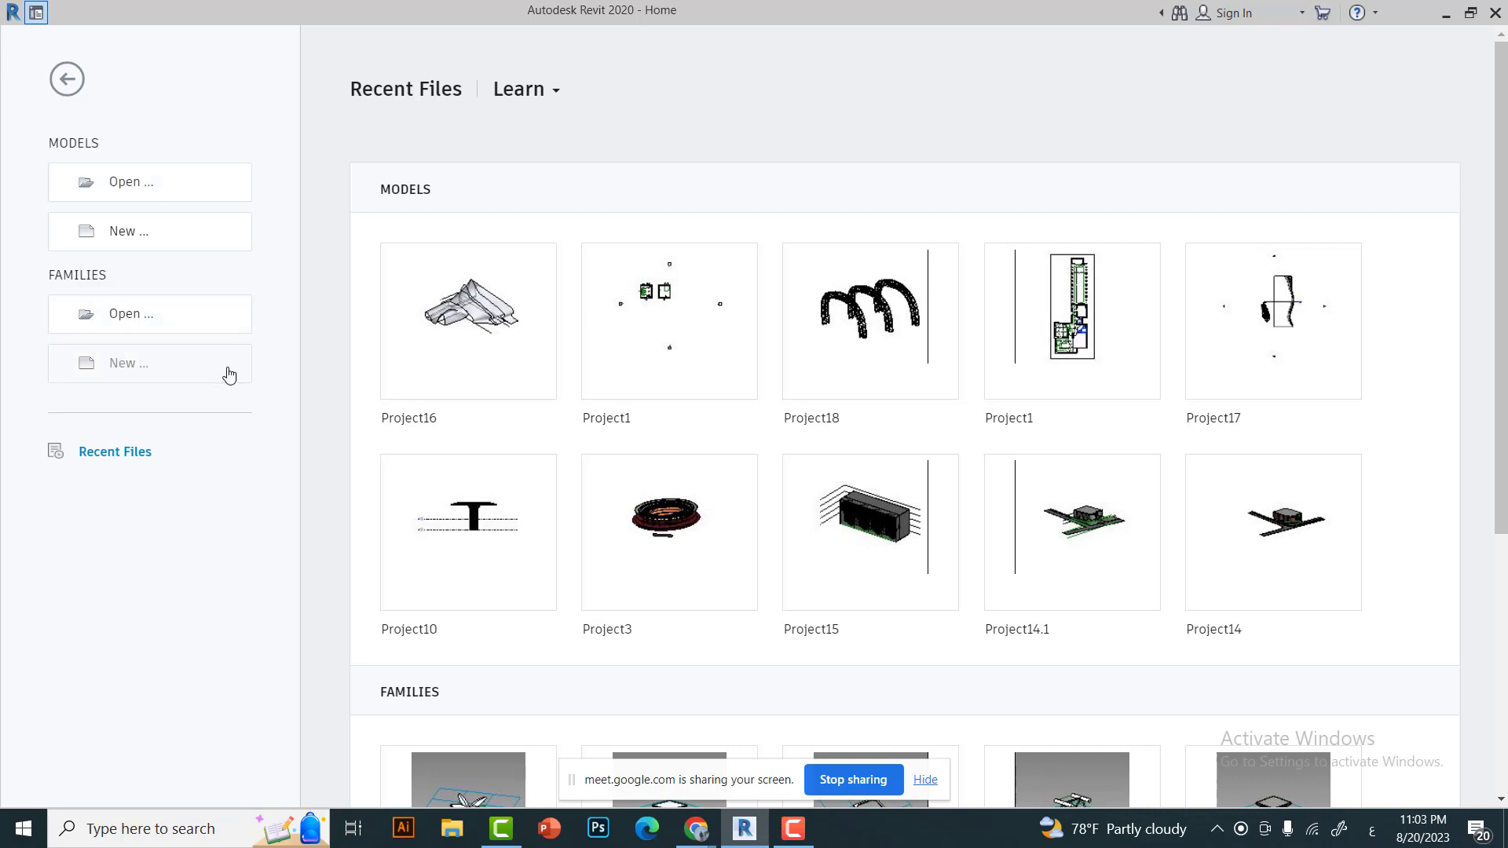
Start a new family from the Door template.
{"action": "left_click", "coordinate": [140, 364]}
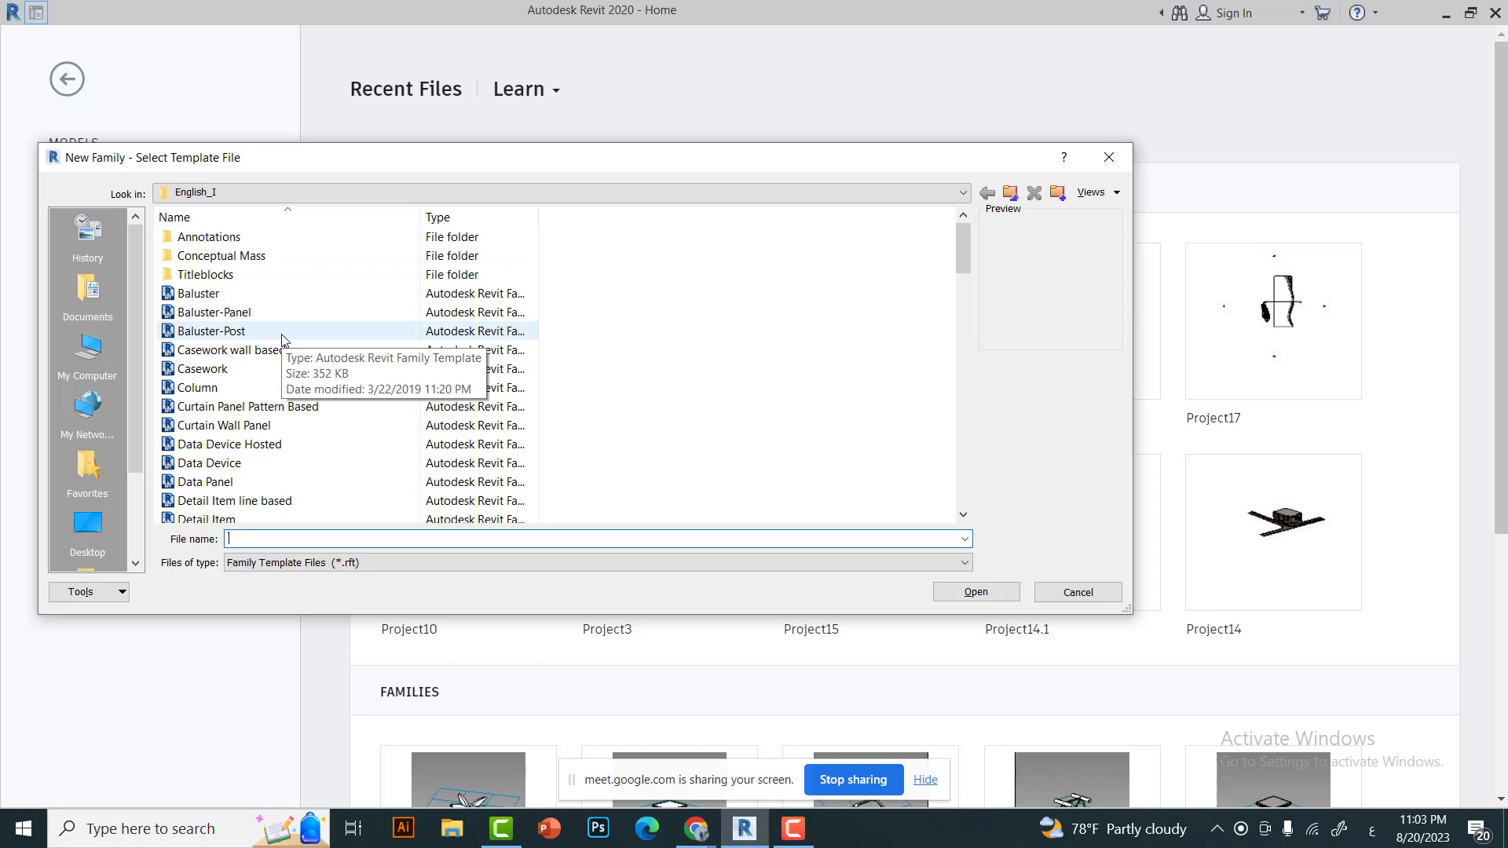
{"action": "scroll", "coordinate": [306, 407], "scroll_direction": "down", "scroll_amount": 1}
{"action": "scroll", "coordinate": [239, 469], "scroll_direction": "down", "scroll_amount": 1}
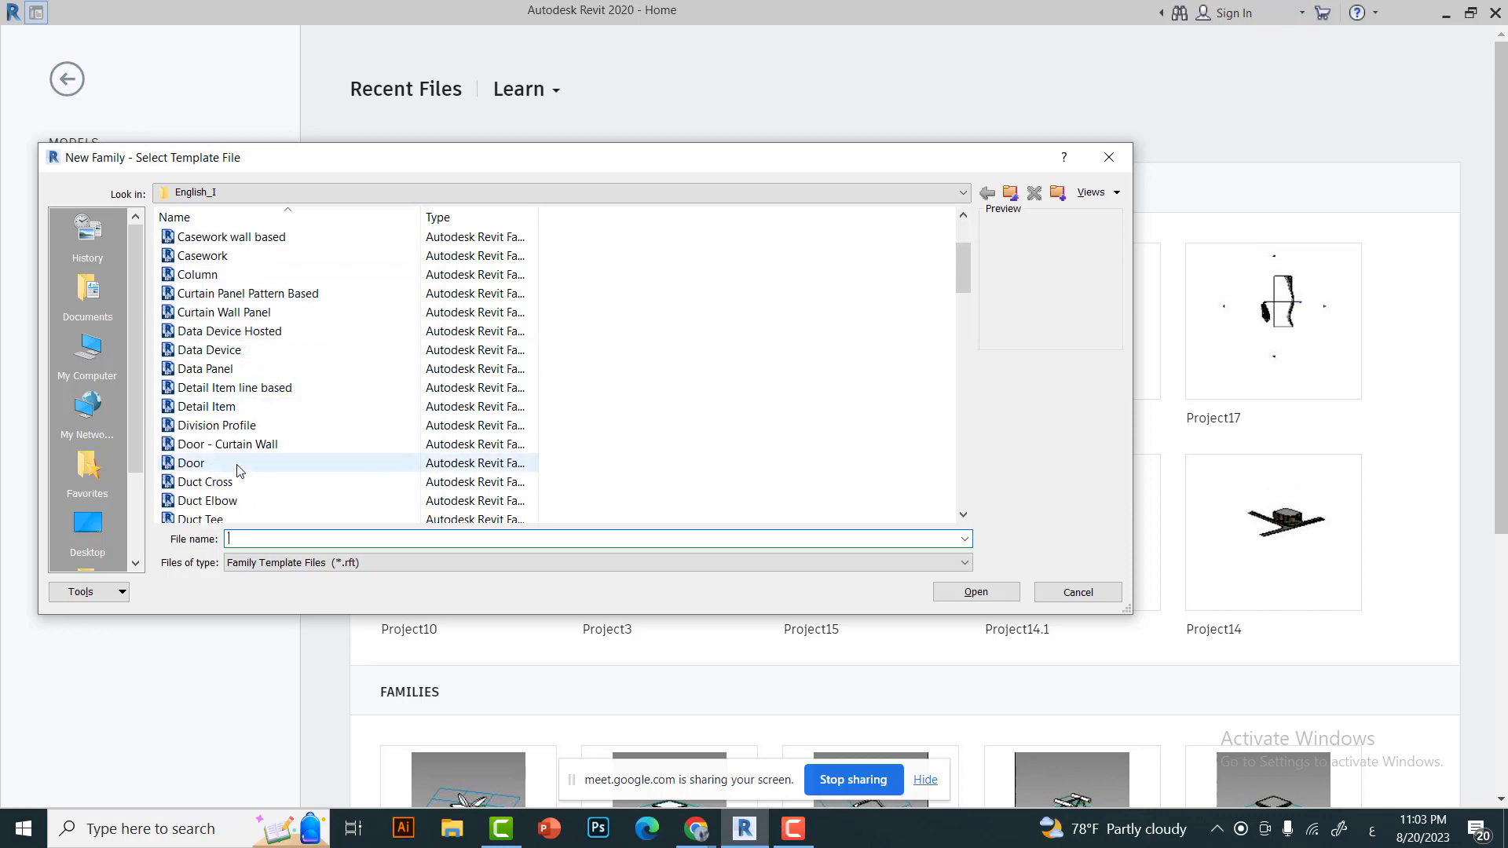
{"action": "left_click", "coordinate": [240, 469]}
{"action": "left_click", "coordinate": [975, 593]}
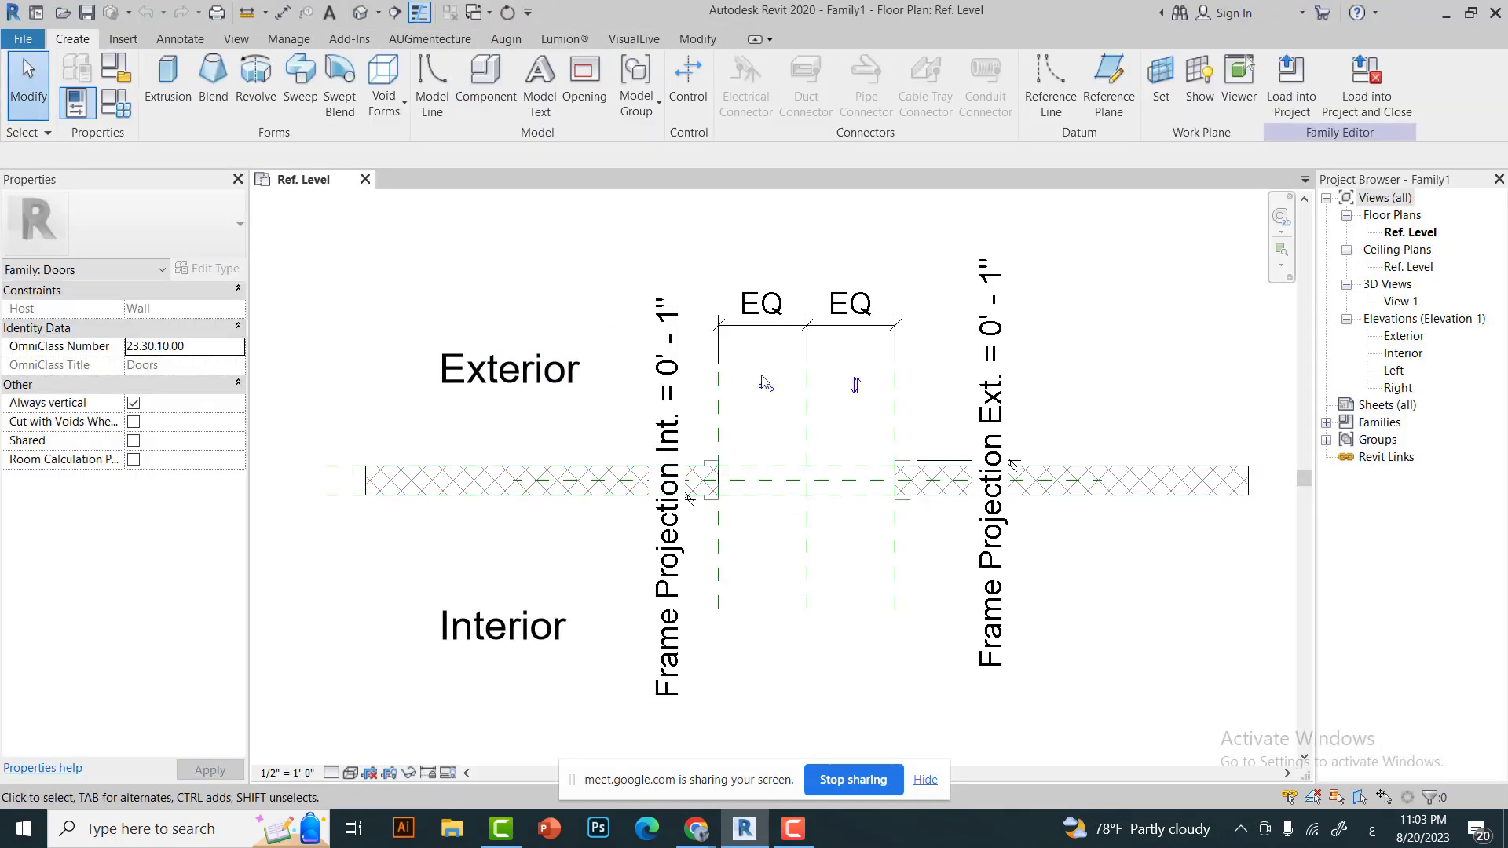
Start another new family, this time from the Metric Door template.
{"action": "left_click", "coordinate": [23, 38]}
{"action": "left_click", "coordinate": [200, 179]}
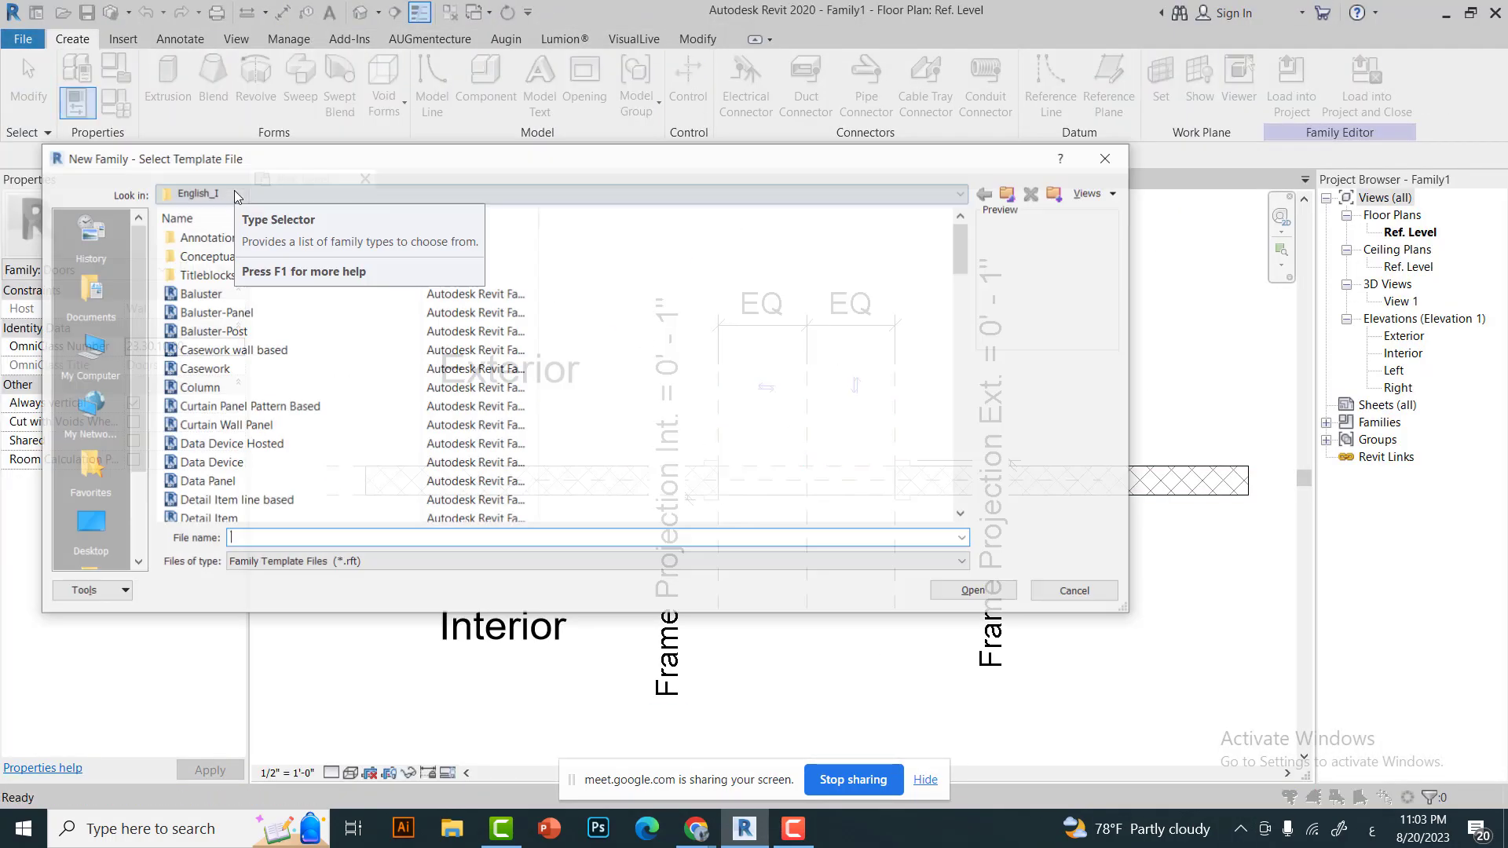
{"action": "scroll", "coordinate": [221, 392], "scroll_direction": "down", "scroll_amount": 5}
{"action": "left_click", "coordinate": [316, 424]}
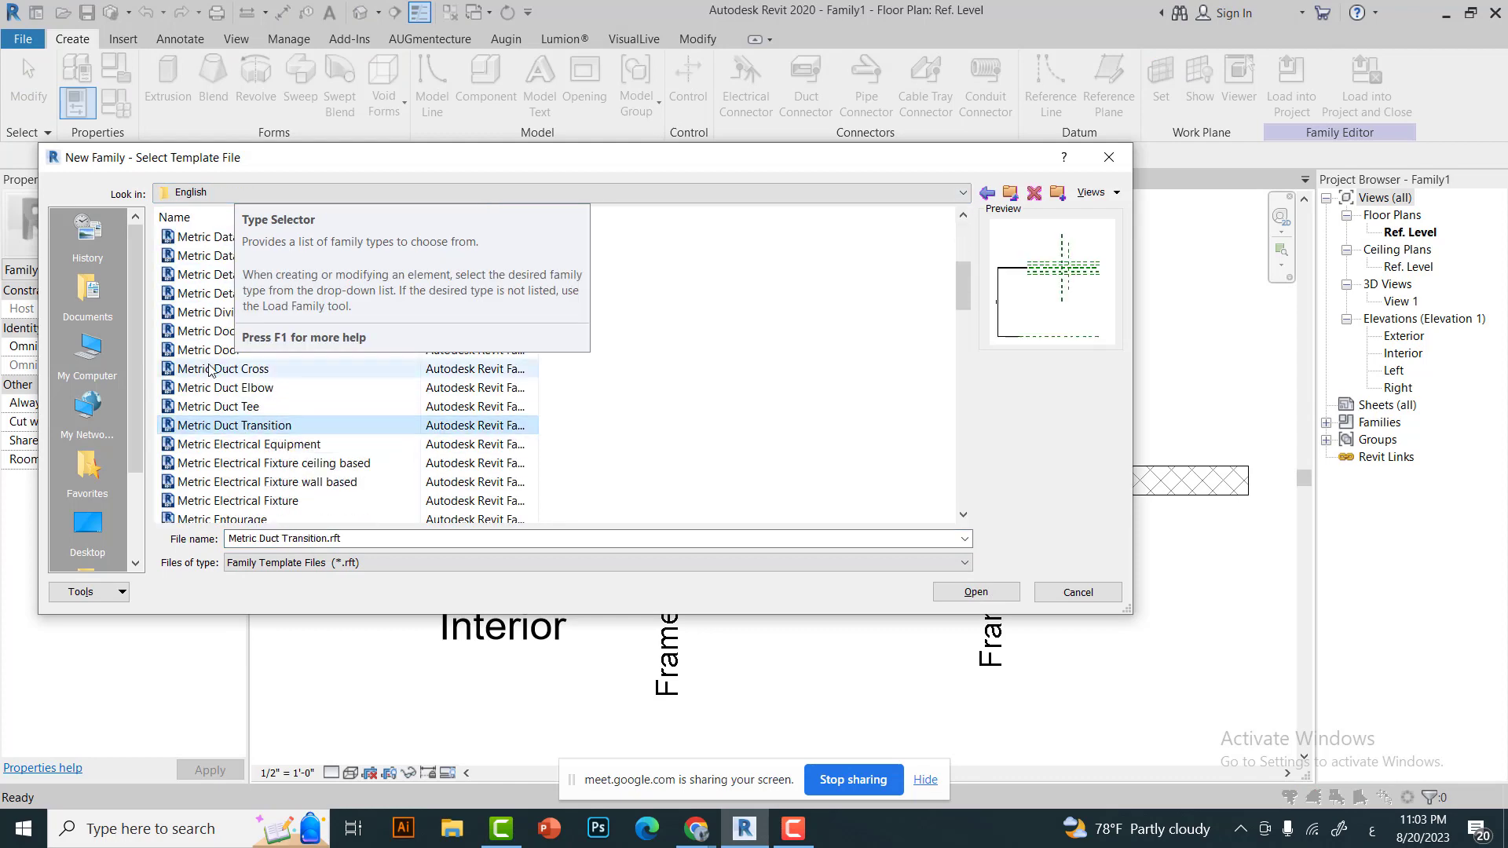
{"action": "left_click", "coordinate": [316, 393]}
{"action": "left_click", "coordinate": [977, 592]}
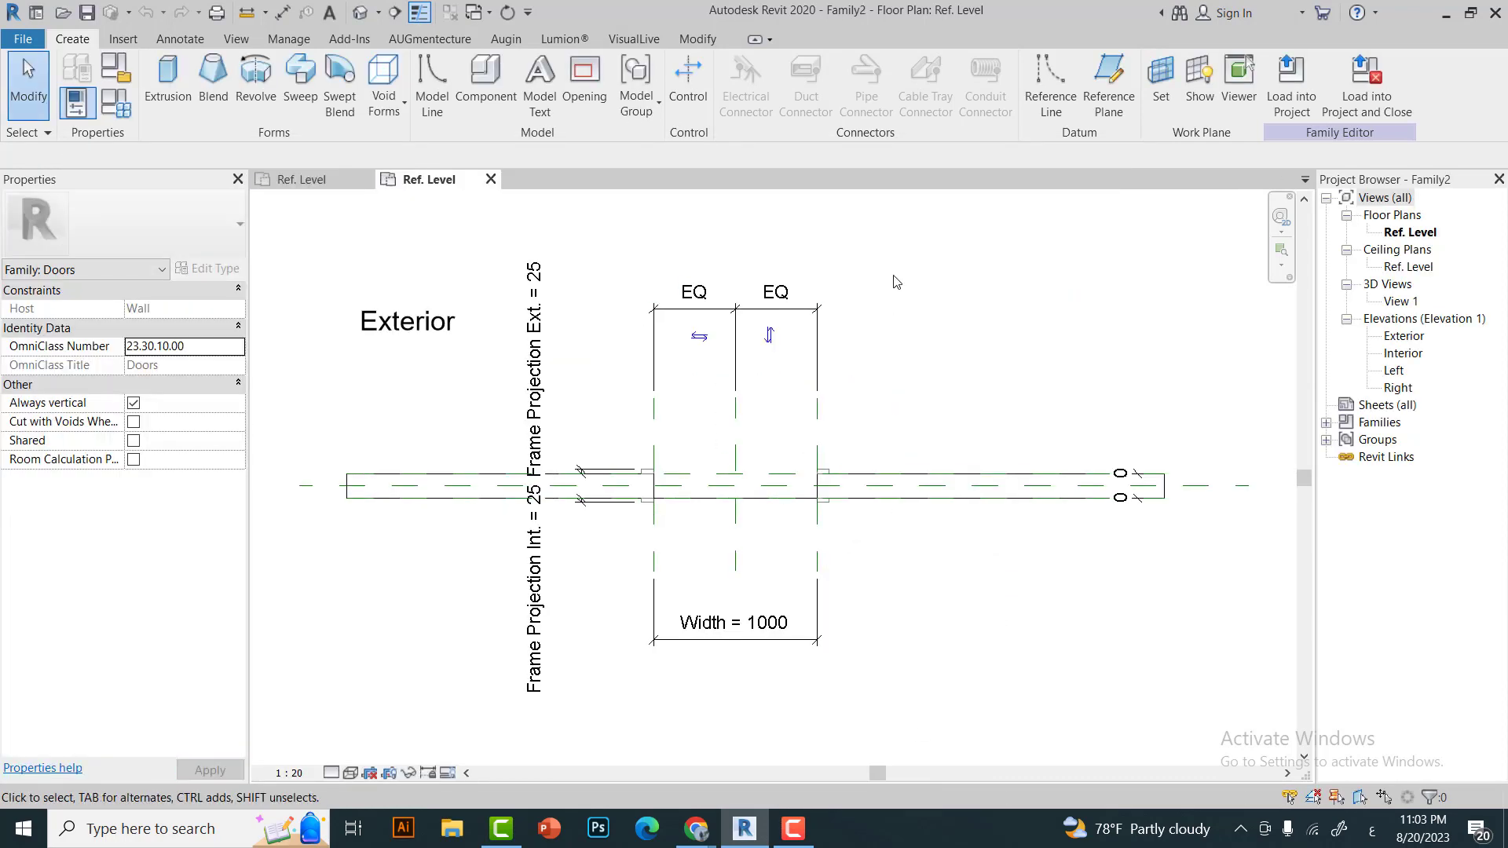
Set the family's Project Units length format to metres.
{"action": "left_click", "coordinate": [289, 38]}
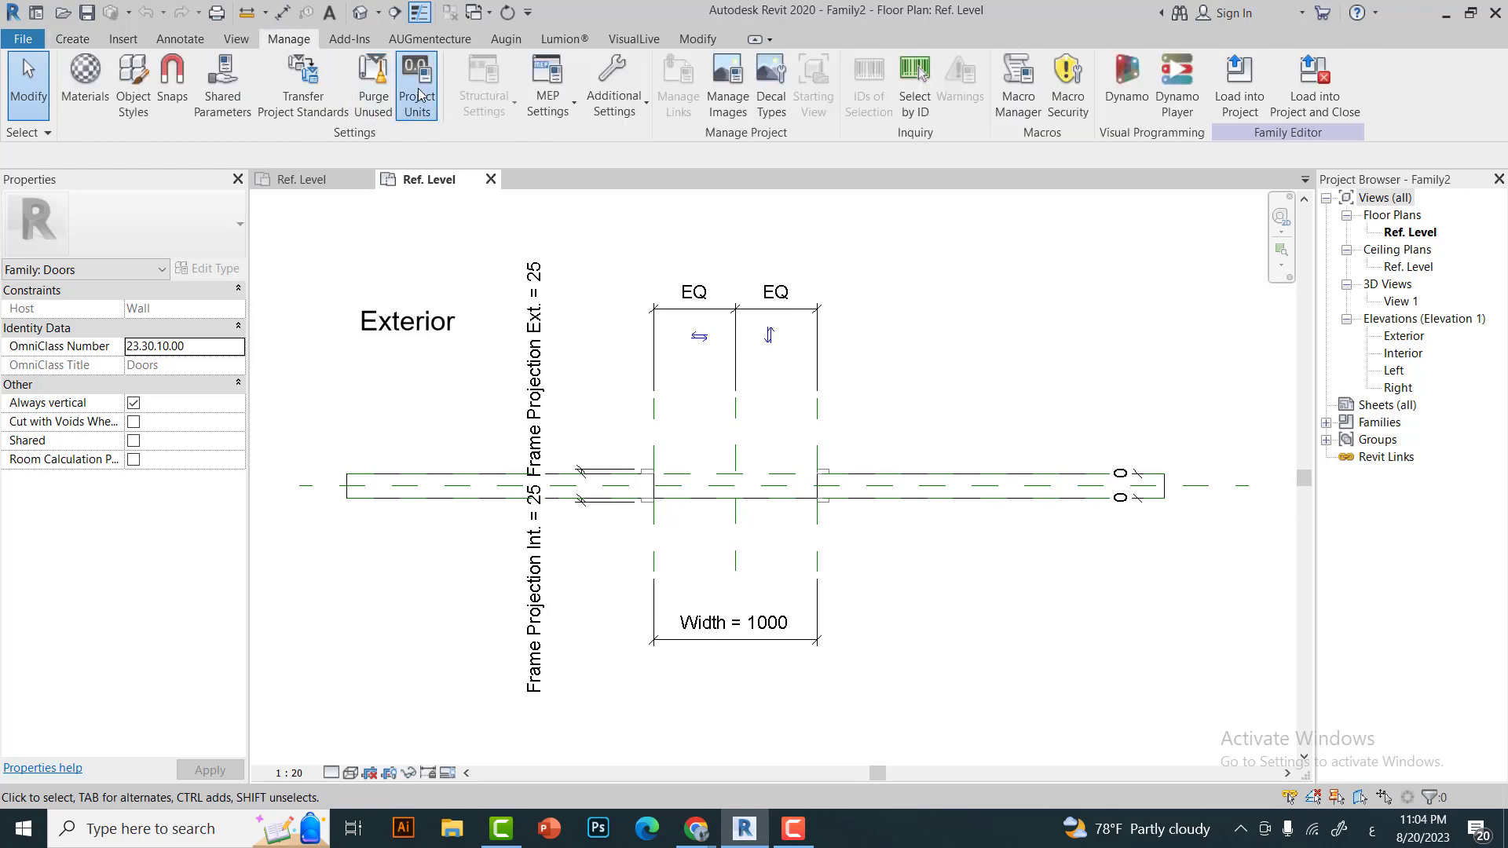
{"action": "left_click", "coordinate": [417, 87]}
{"action": "left_click", "coordinate": [572, 271]}
{"action": "left_click", "coordinate": [568, 310]}
{"action": "left_click", "coordinate": [550, 375]}
{"action": "key", "text": "Return"}
{"action": "key", "text": "Return"}
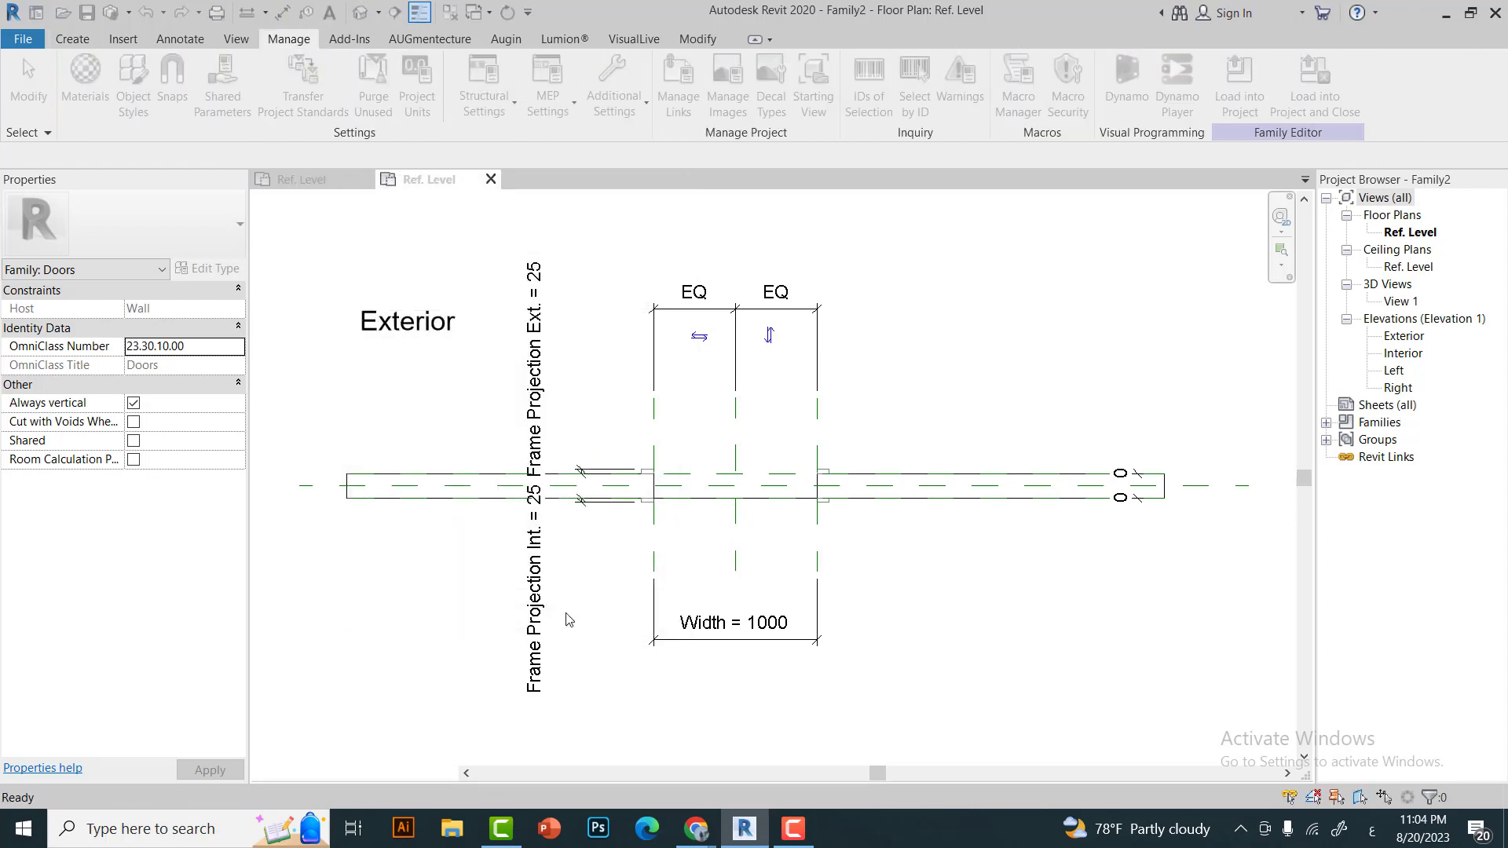
Switch the door plan to a finer detail level and inspect the host wall.
{"action": "left_click", "coordinate": [845, 478]}
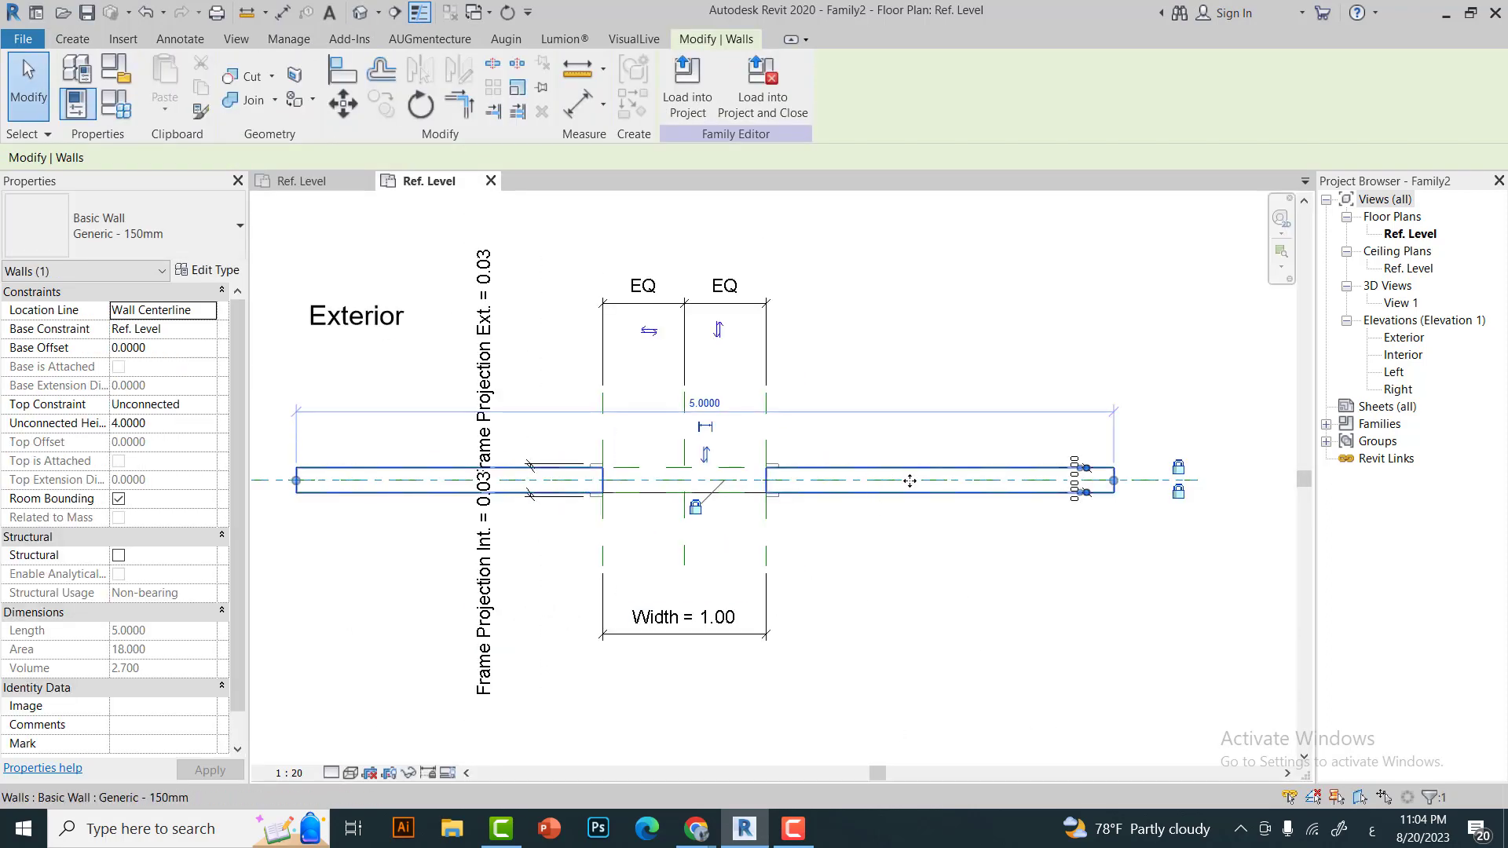
{"action": "key", "text": "Escape"}
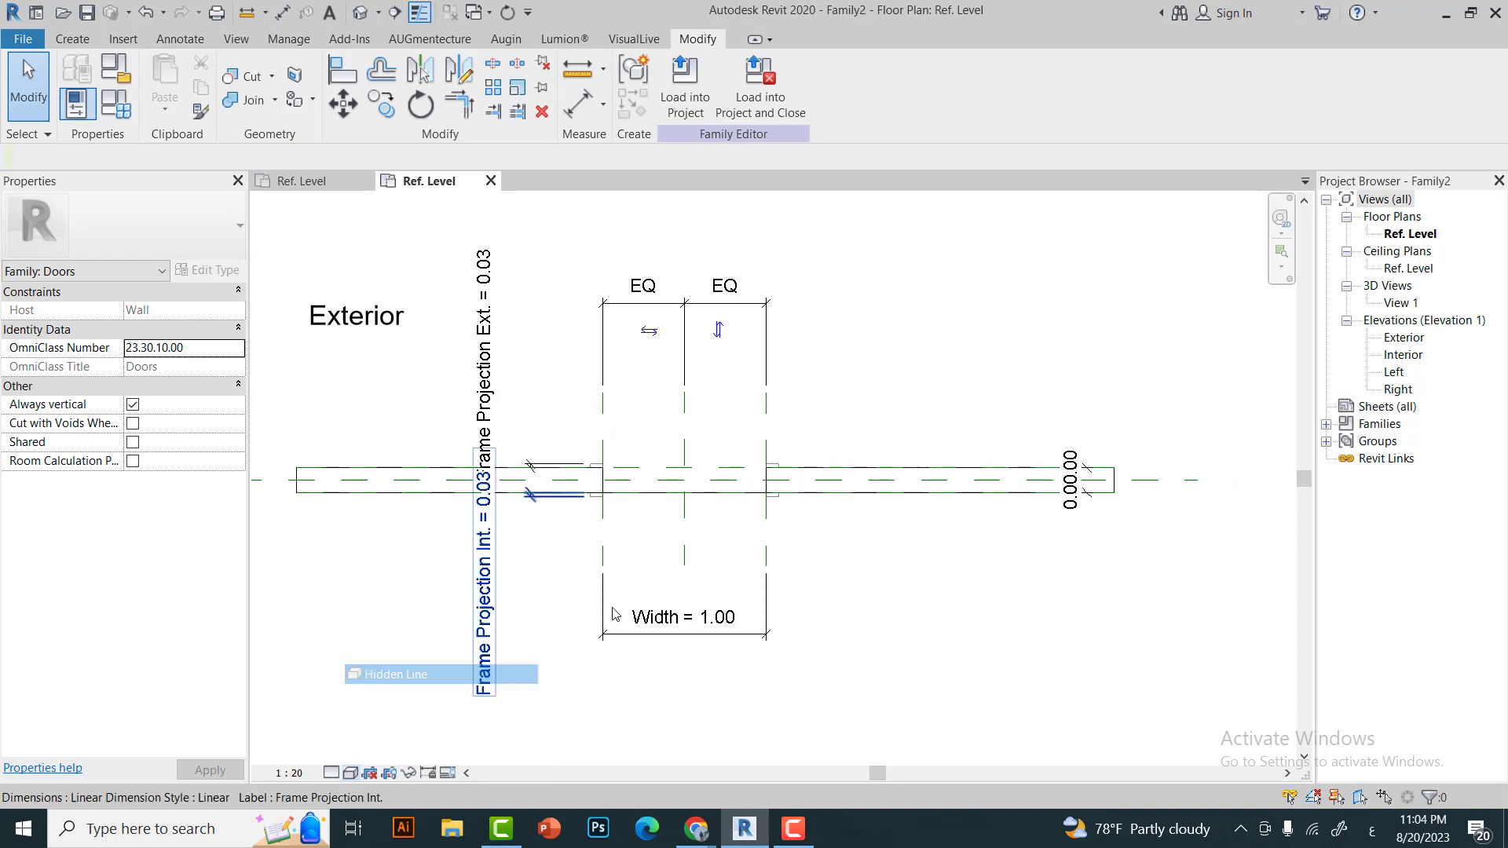
{"action": "left_click", "coordinate": [331, 772]}
{"action": "left_click", "coordinate": [864, 479]}
{"action": "key", "text": "Escape"}
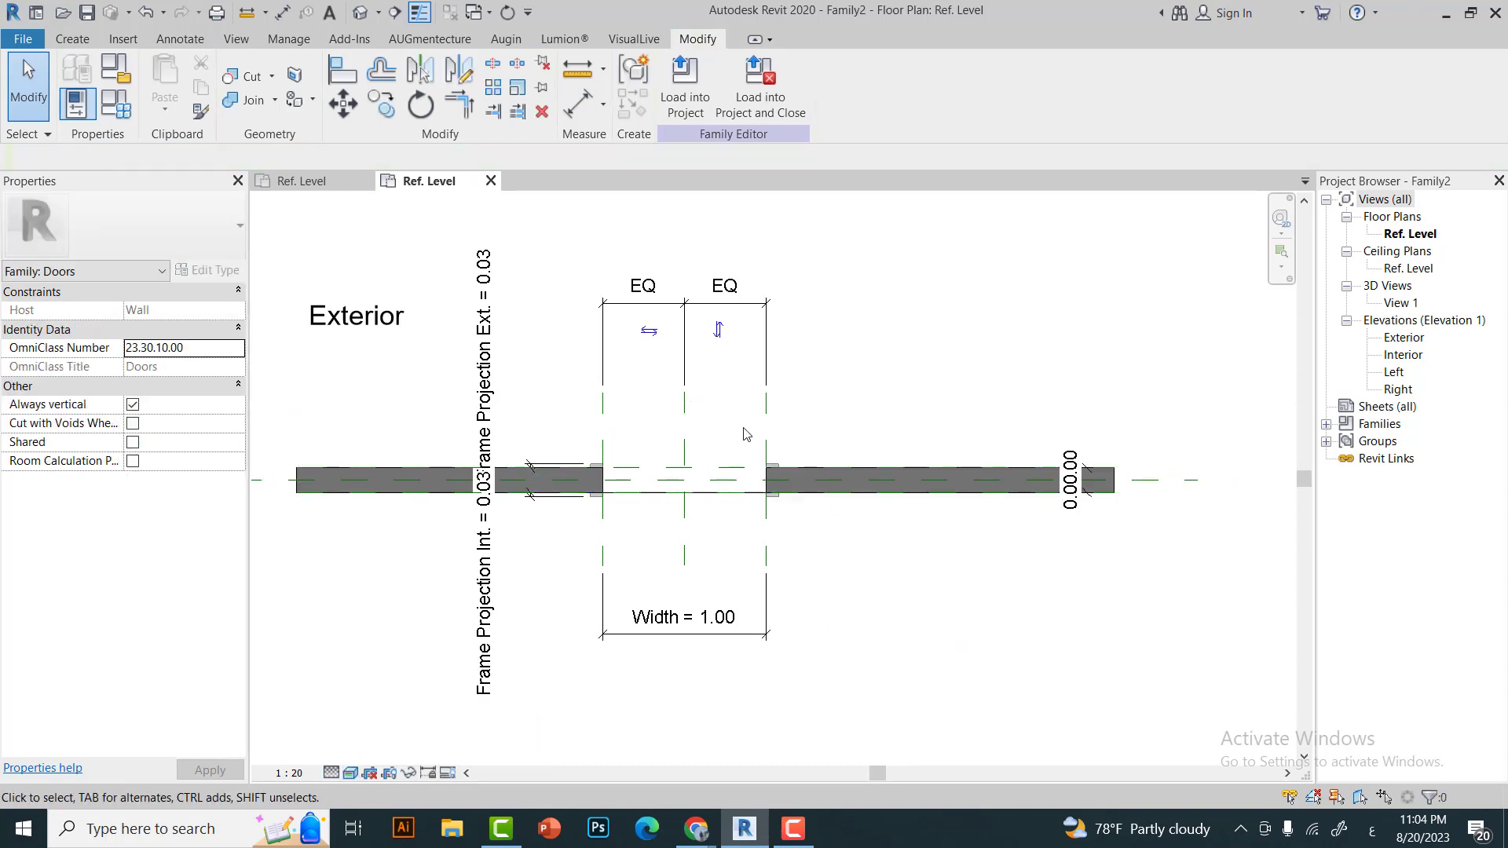
{"action": "scroll", "coordinate": [738, 502], "scroll_direction": "up", "scroll_amount": 4}
{"action": "scroll", "coordinate": [738, 503], "scroll_direction": "down", "scroll_amount": 2}
Look at the door in the default 3D view, then return to the floor plan.
{"action": "left_click", "coordinate": [361, 12]}
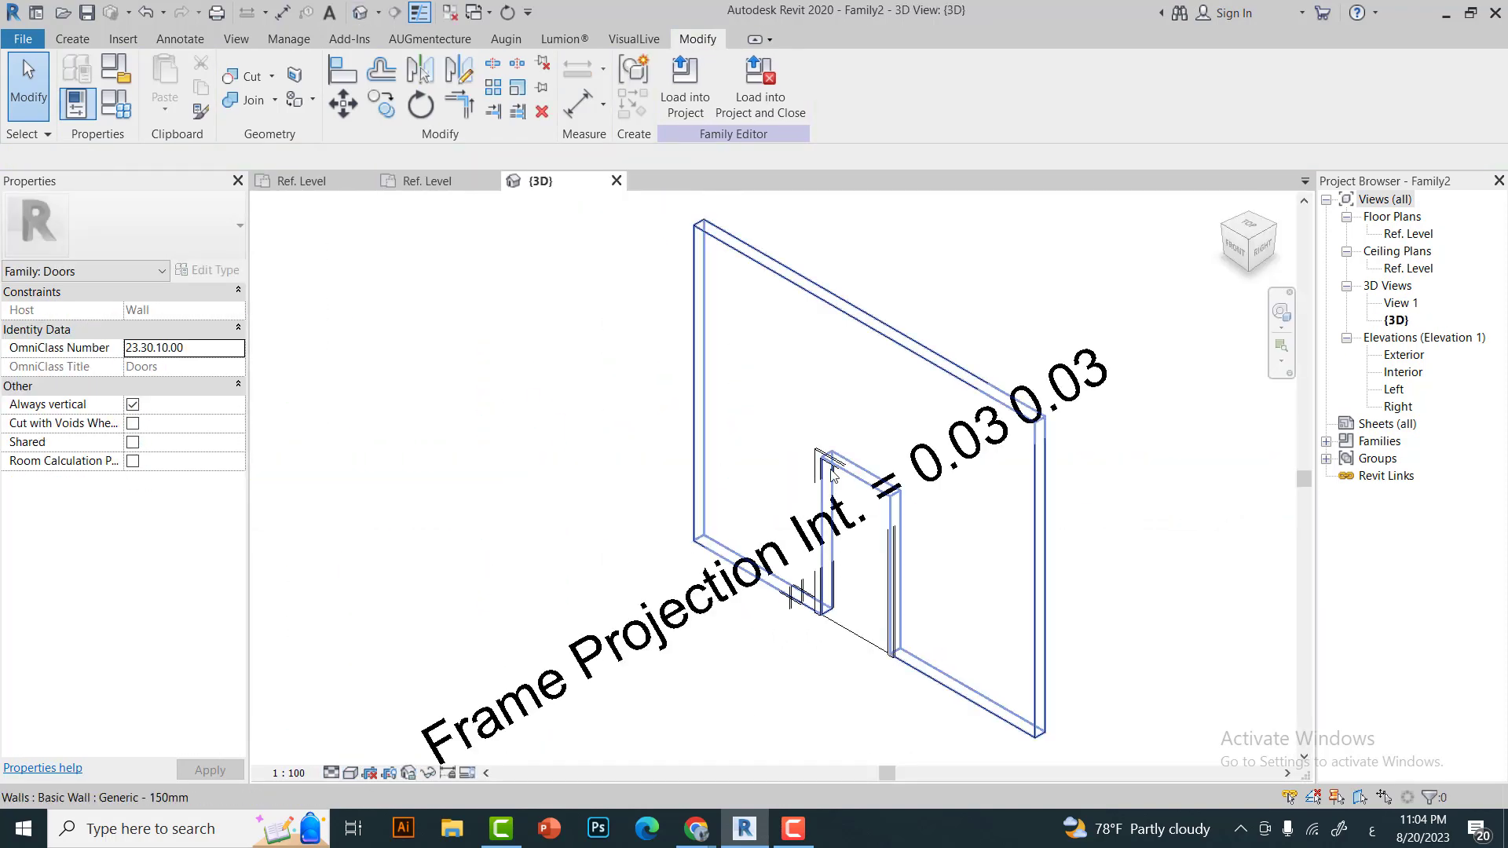
{"action": "scroll", "coordinate": [562, 529], "scroll_direction": "up", "scroll_amount": 3}
{"action": "scroll", "coordinate": [562, 529], "scroll_direction": "down", "scroll_amount": 3}
{"action": "scroll", "coordinate": [563, 529], "scroll_direction": "up", "scroll_amount": 5}
{"action": "scroll", "coordinate": [562, 529], "scroll_direction": "down", "scroll_amount": 3}
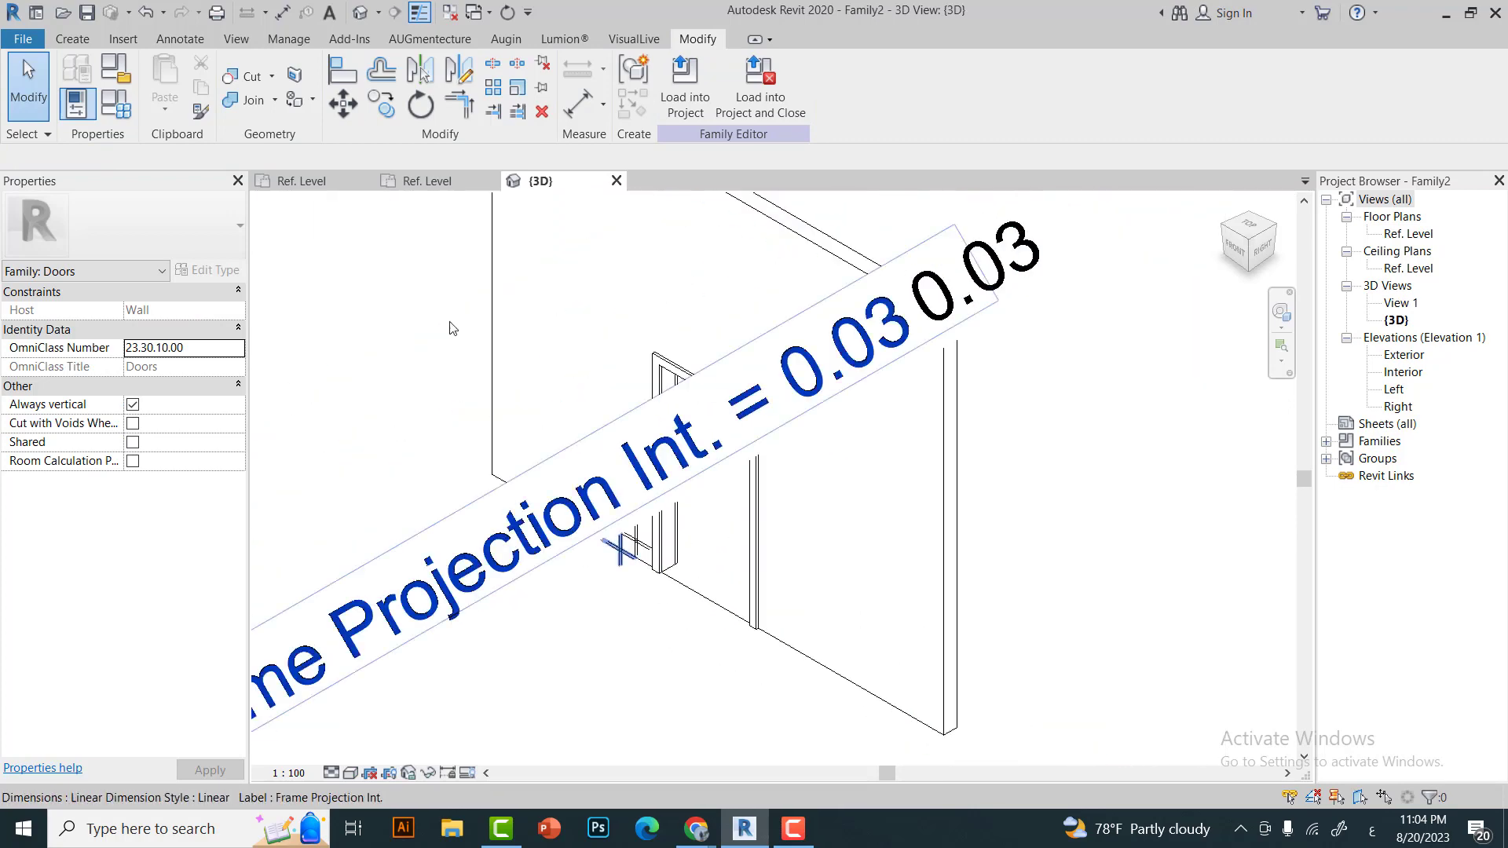
{"action": "left_click", "coordinate": [301, 180]}
{"action": "scroll", "coordinate": [536, 476], "scroll_direction": "up", "scroll_amount": 4}
{"action": "scroll", "coordinate": [537, 476], "scroll_direction": "down", "scroll_amount": 2}
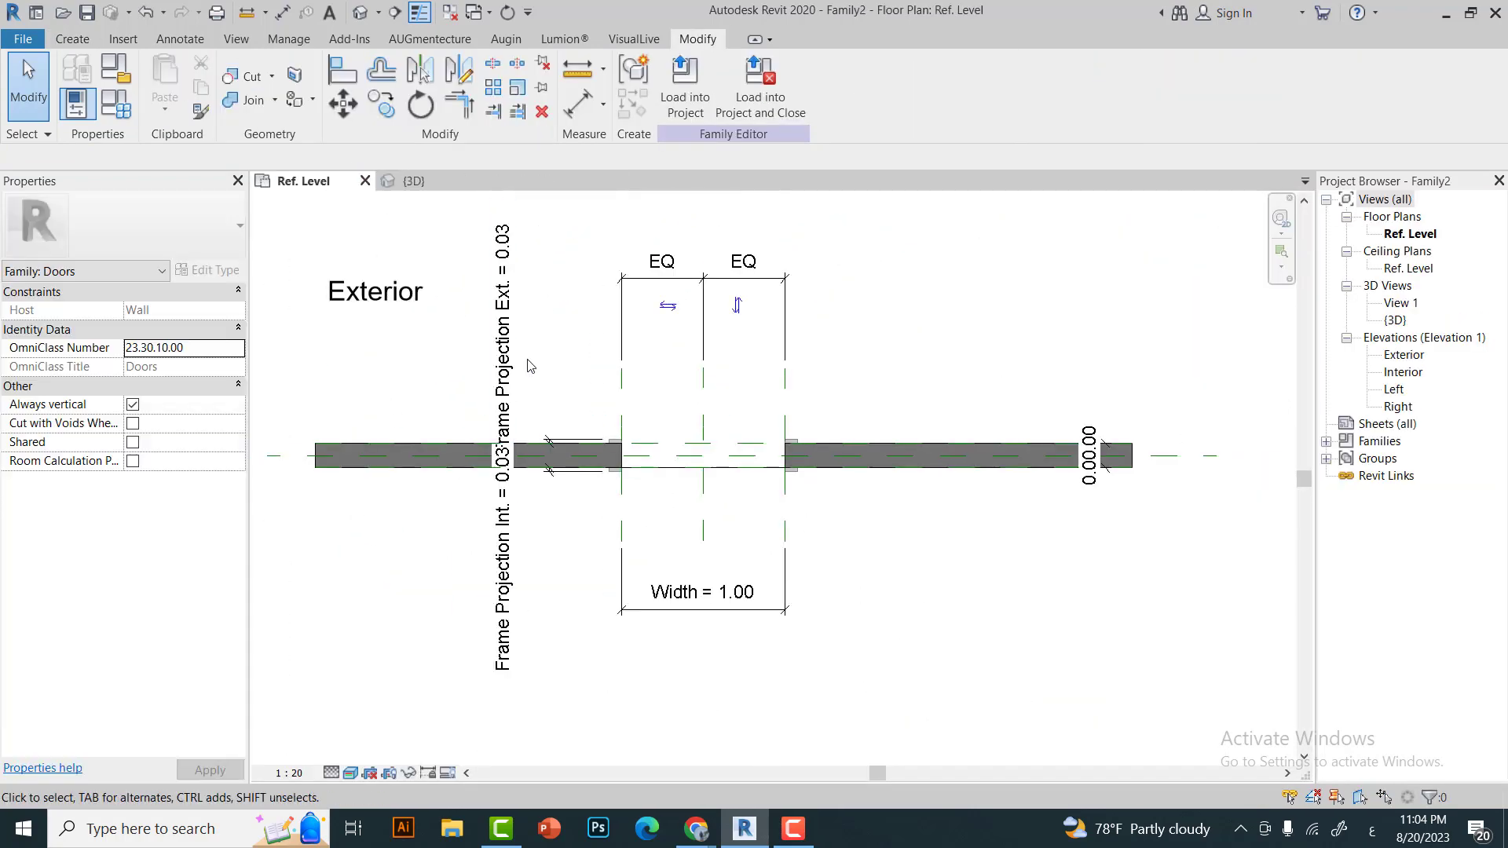
Inspect the Width dimension, now 1.00, and the Right reference plane.
{"action": "left_click", "coordinate": [566, 440]}
{"action": "left_click", "coordinate": [703, 609]}
{"action": "key", "text": "Escape"}
{"action": "scroll", "coordinate": [697, 613], "scroll_direction": "up", "scroll_amount": 2}
{"action": "left_click", "coordinate": [835, 432]}
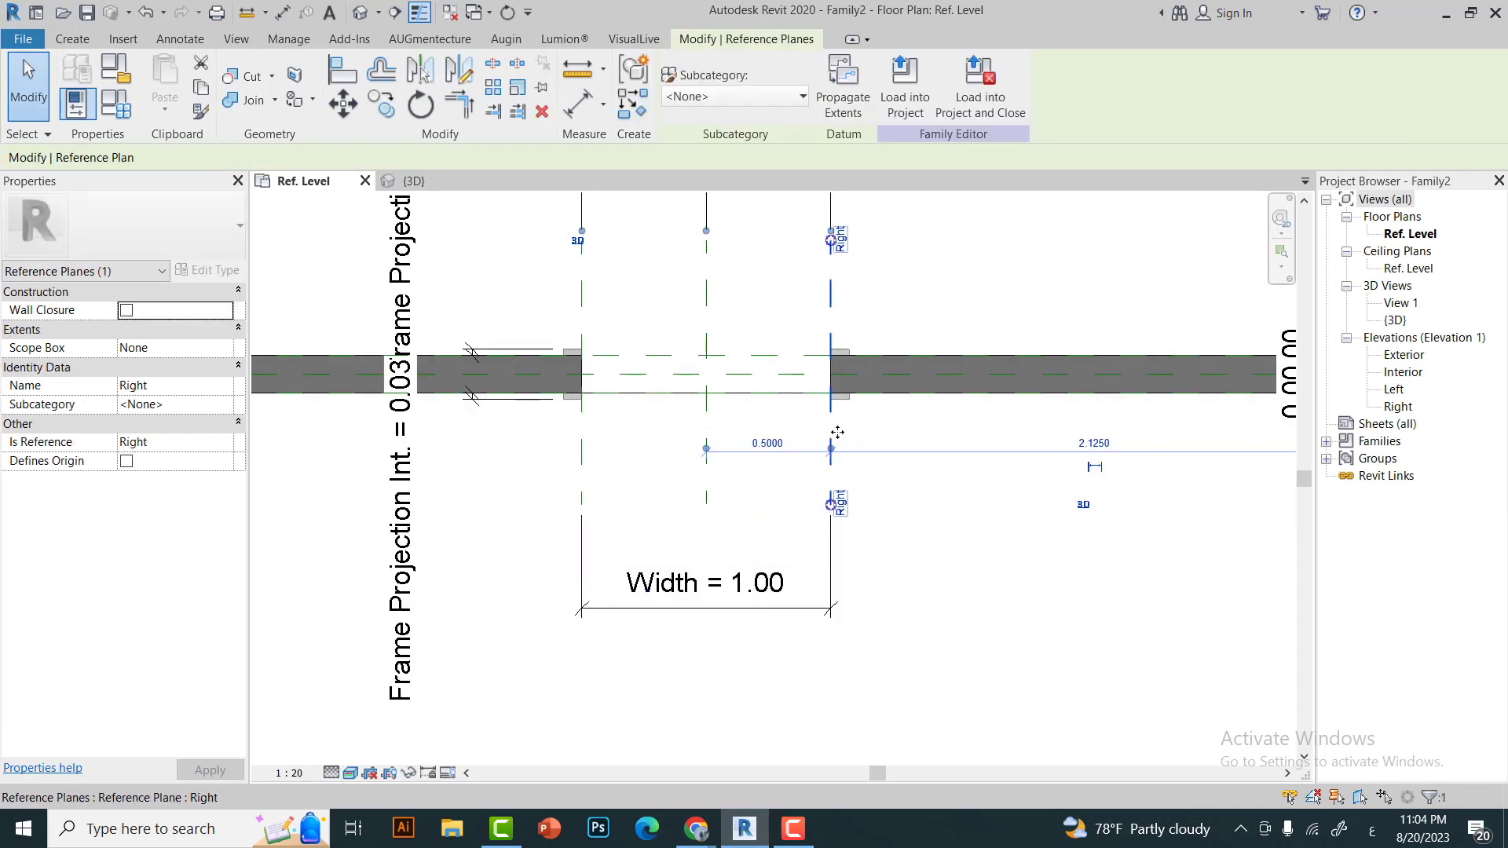
Draw an extra vertical reference plane, then delete it.
{"action": "left_click", "coordinate": [72, 40]}
{"action": "left_click", "coordinate": [1100, 83]}
{"action": "left_click", "coordinate": [942, 273]}
{"action": "left_click", "coordinate": [943, 535]}
{"action": "key", "text": "Escape"}
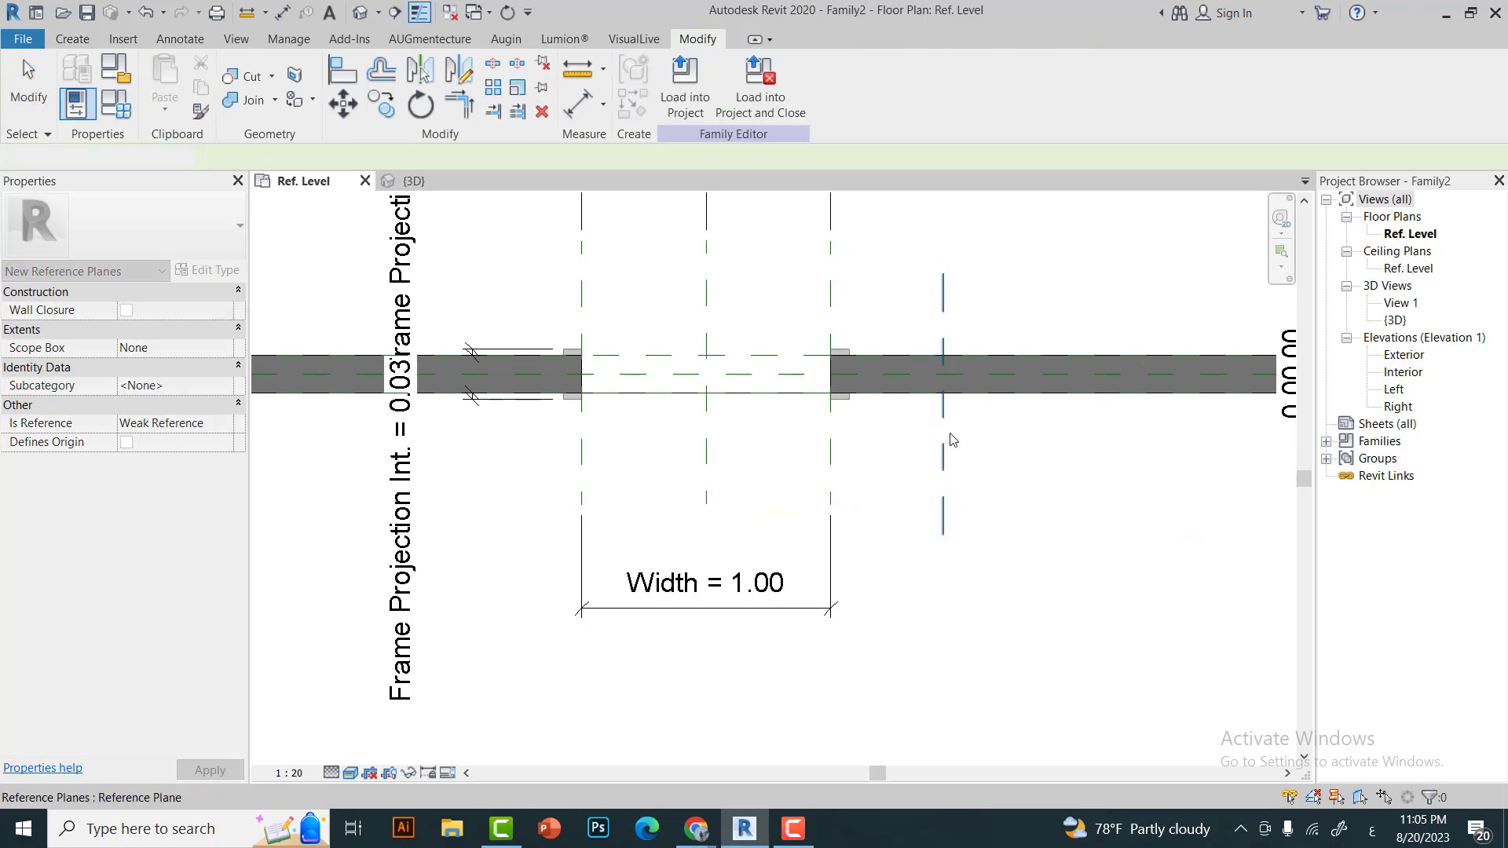
{"action": "key", "text": "Escape"}
{"action": "left_click", "coordinate": [943, 463]}
{"action": "key", "text": "Delete"}
Recheck the Right reference plane and the Width dimension.
{"action": "scroll", "coordinate": [817, 522], "scroll_direction": "up", "scroll_amount": 2}
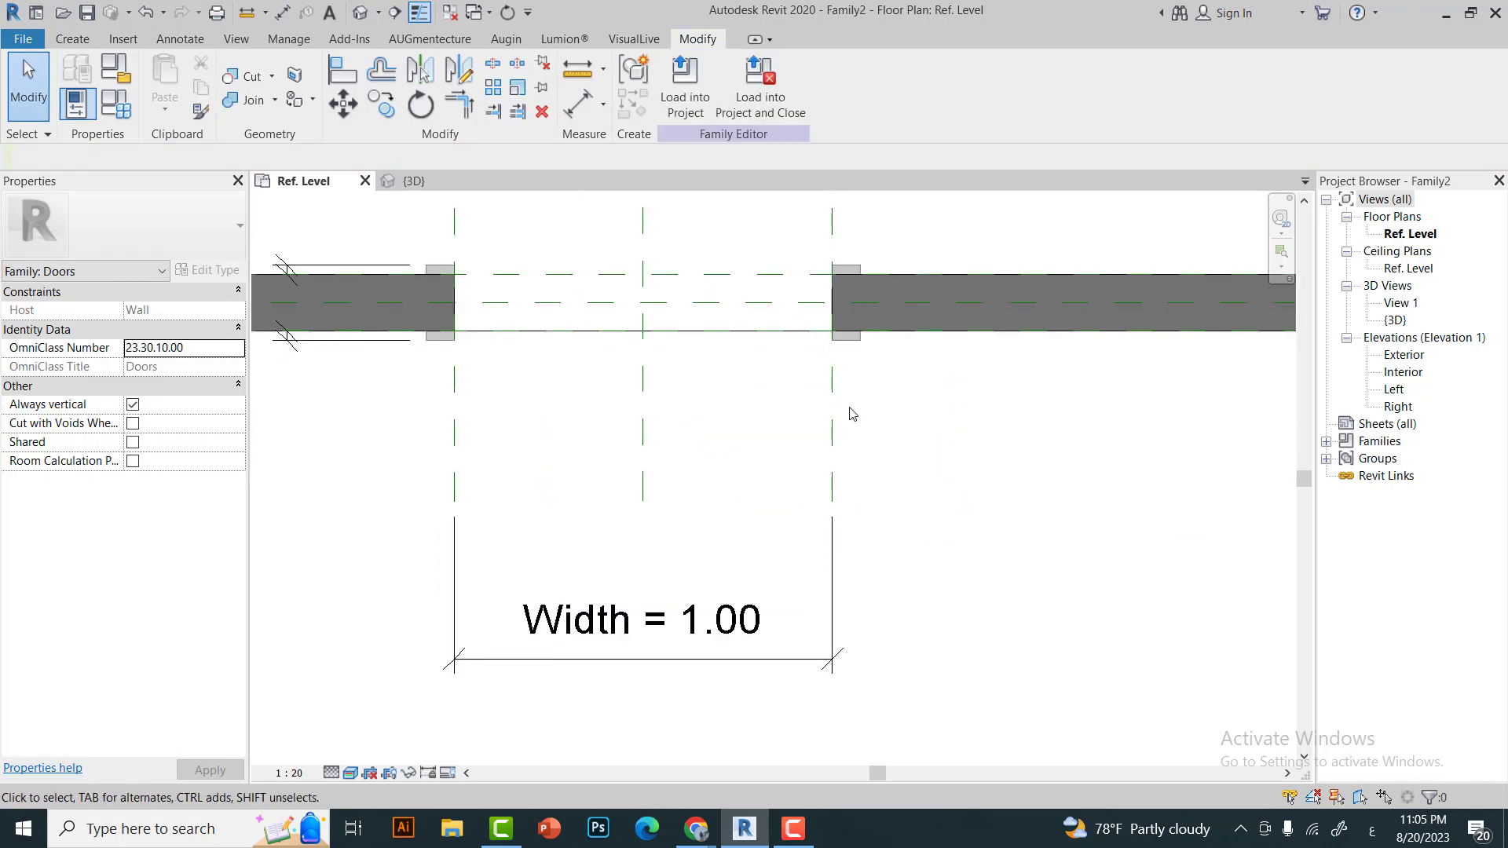
{"action": "left_click", "coordinate": [831, 479]}
{"action": "left_click", "coordinate": [649, 650]}
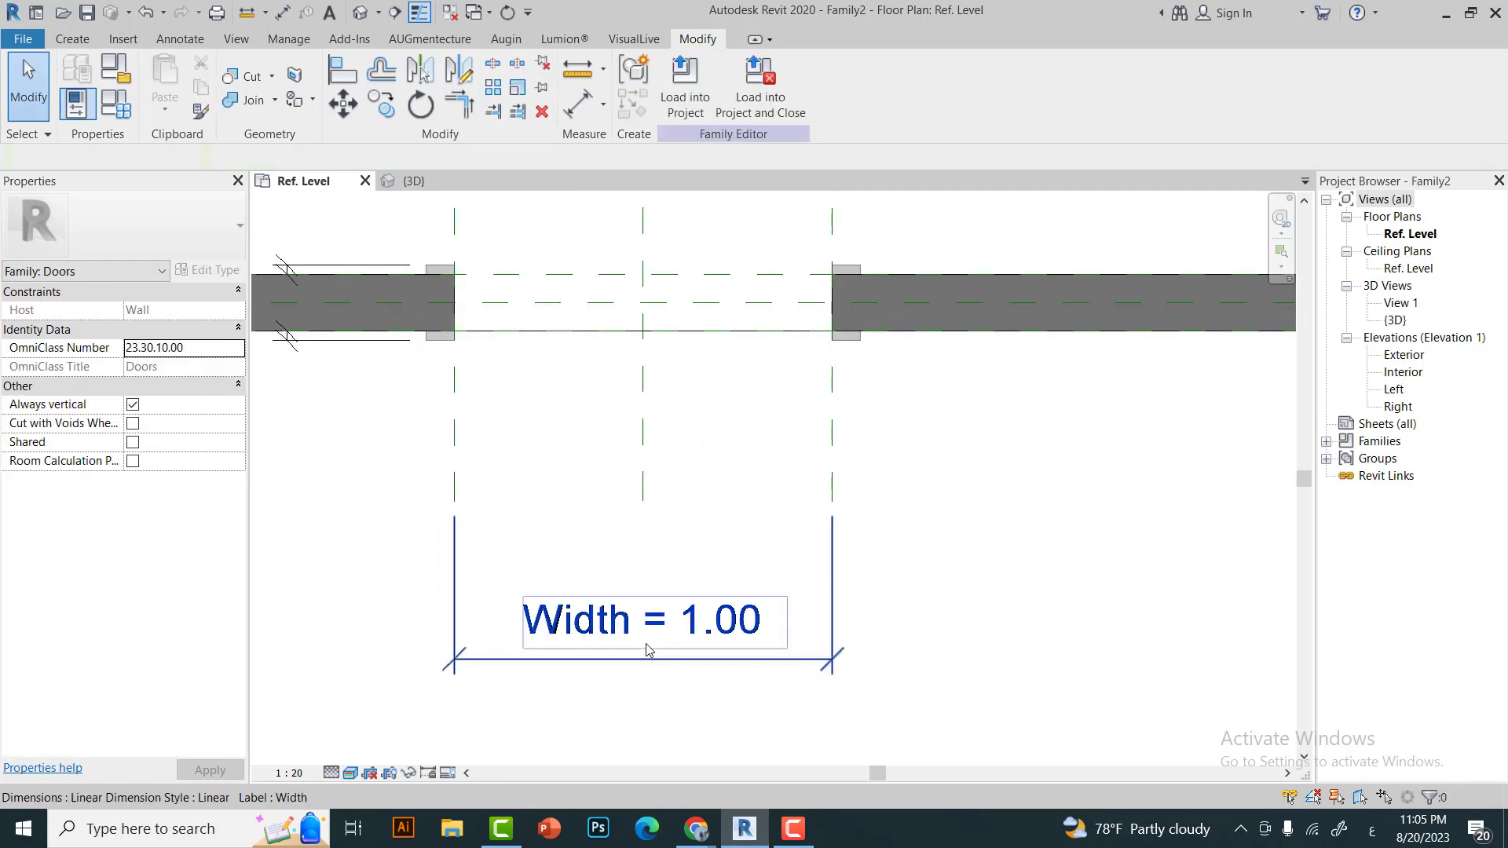
{"action": "key", "text": "Escape"}
Create a new project from the Architectural Template.
{"action": "key", "text": "ctrl+n"}
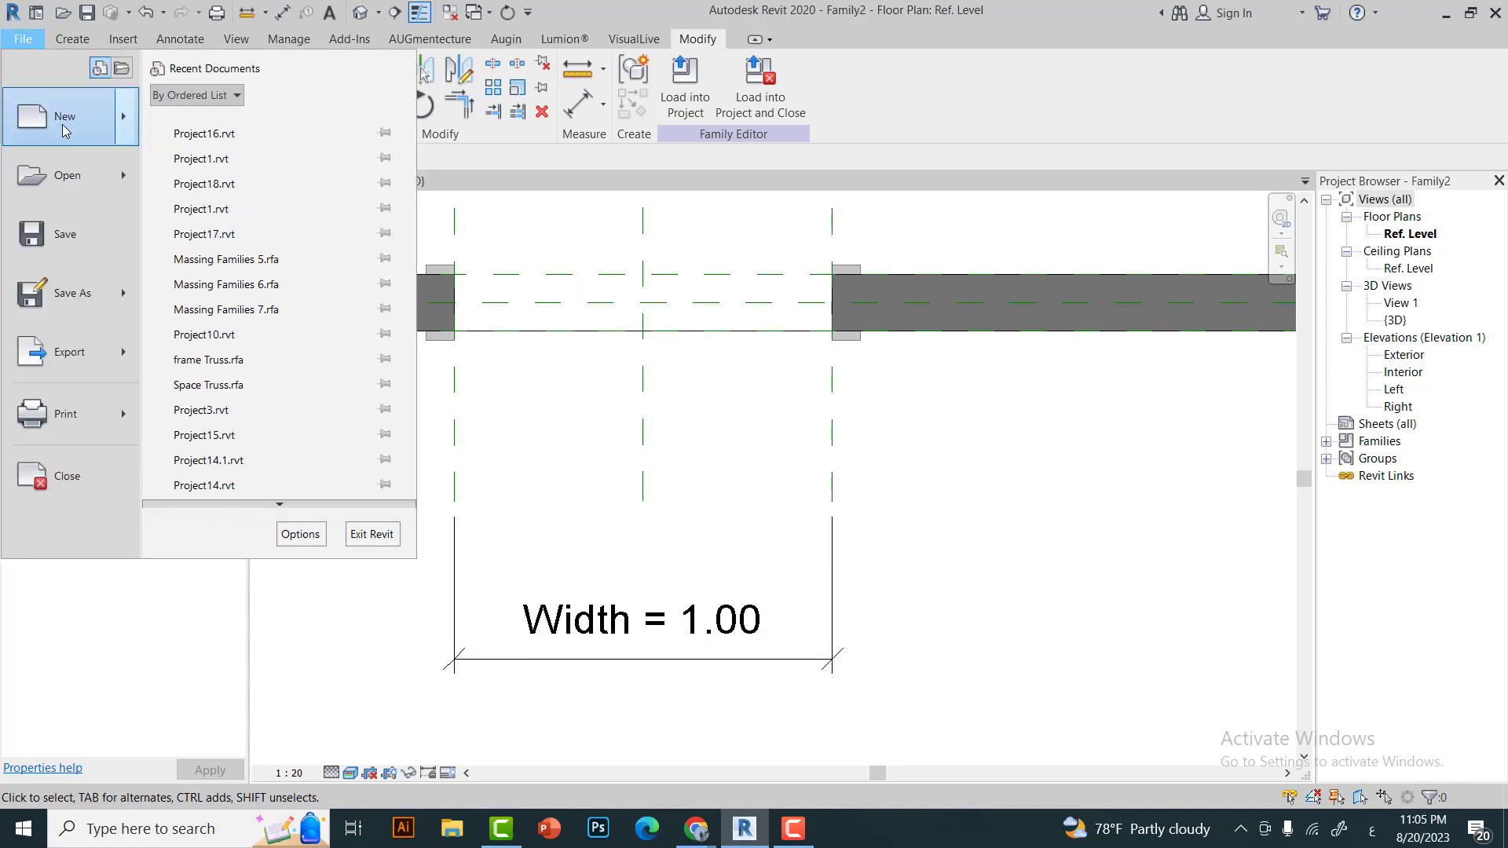
{"action": "left_click", "coordinate": [617, 242]}
{"action": "left_click", "coordinate": [616, 267]}
{"action": "left_click", "coordinate": [613, 349]}
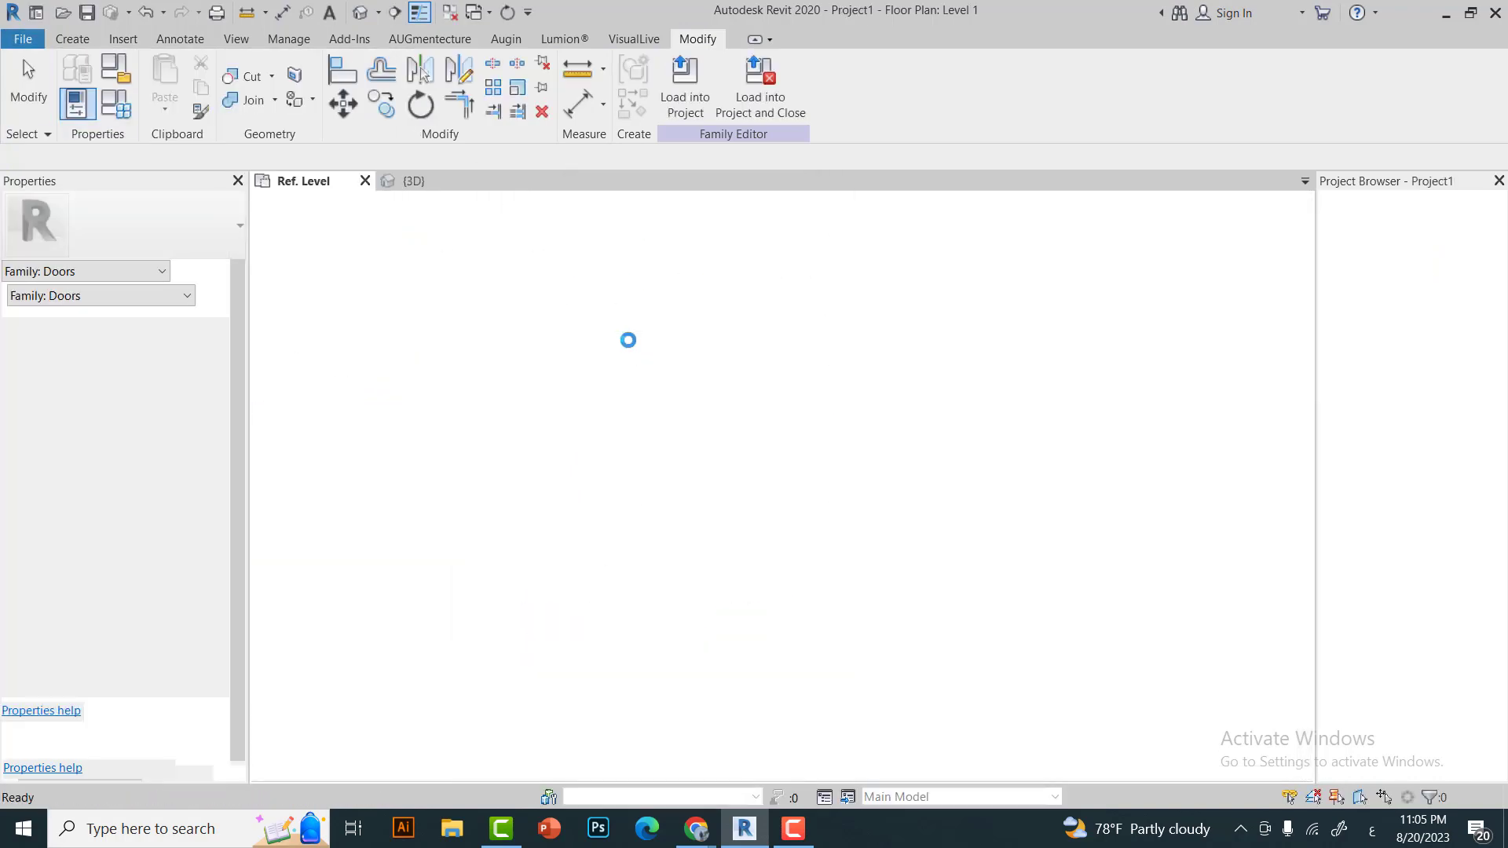
Draw a straight wall in the Level 1 plan with WA.
{"action": "key", "text": "w"}
{"action": "key", "text": "a"}
{"action": "left_click", "coordinate": [651, 443]}
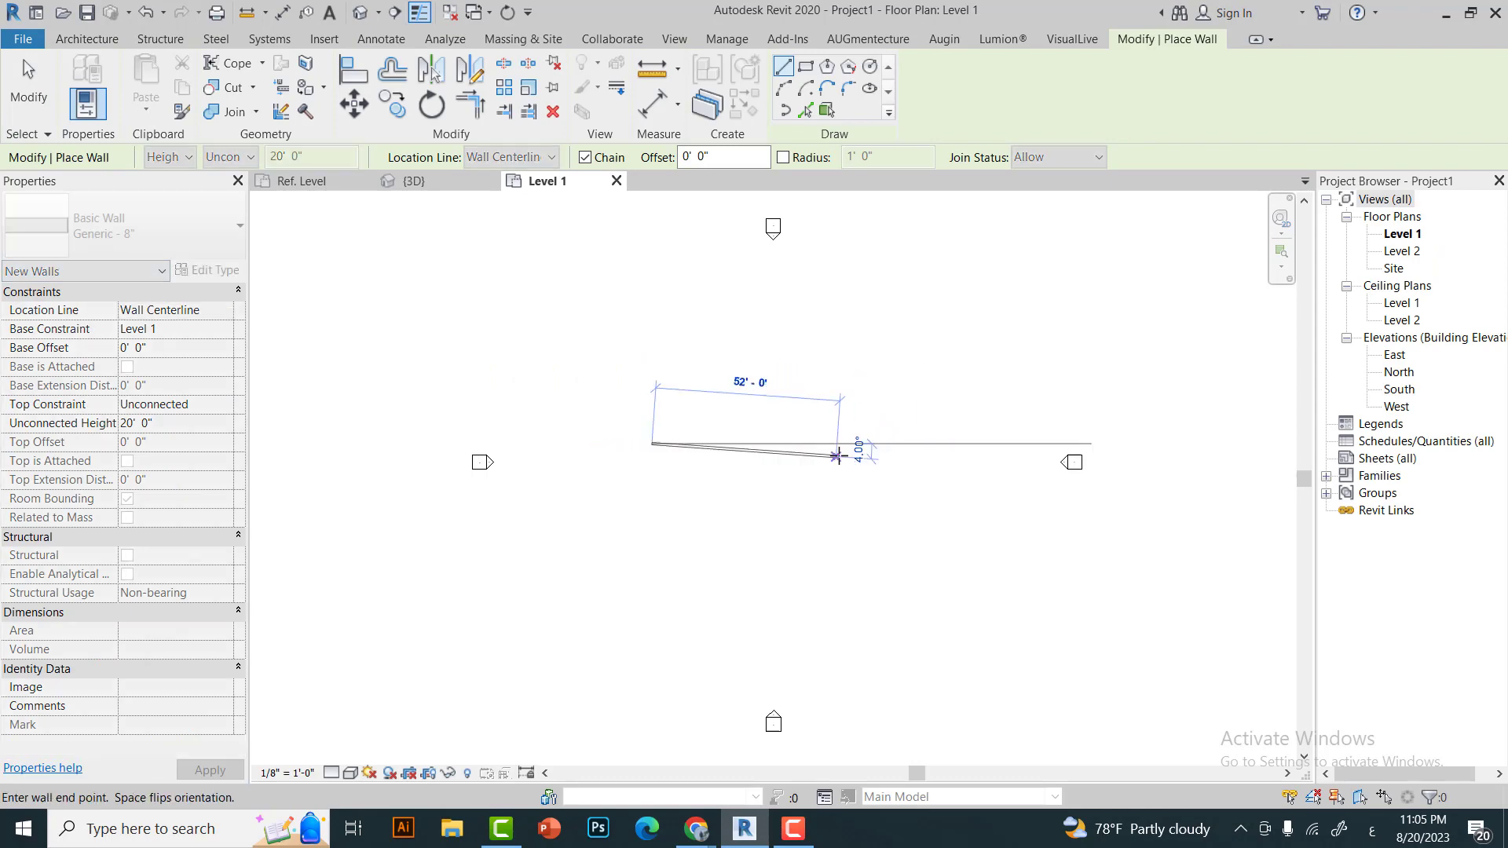
{"action": "left_click", "coordinate": [837, 443]}
{"action": "key", "text": "Escape"}
{"action": "key", "text": "Escape"}
Place a door in the new wall with DR.
{"action": "key", "text": "d"}
{"action": "key", "text": "r"}
{"action": "scroll", "coordinate": [704, 495], "scroll_direction": "up", "scroll_amount": 3}
{"action": "left_click", "coordinate": [700, 452]}
{"action": "key", "text": "Escape"}
{"action": "key", "text": "Escape"}
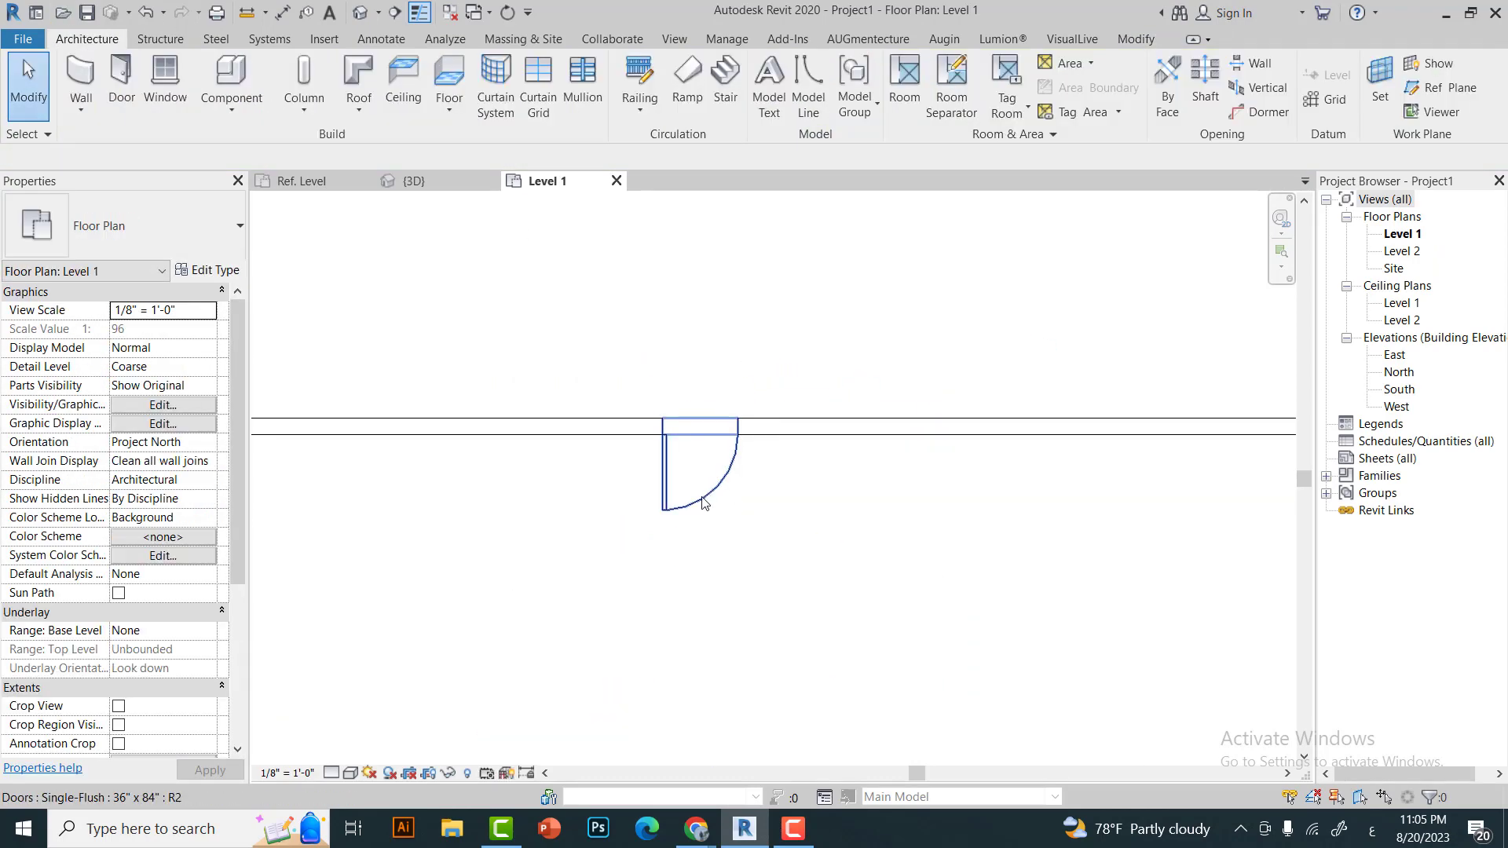
Check the placed door's Width in its type properties.
{"action": "left_click", "coordinate": [701, 503]}
{"action": "left_click", "coordinate": [212, 273]}
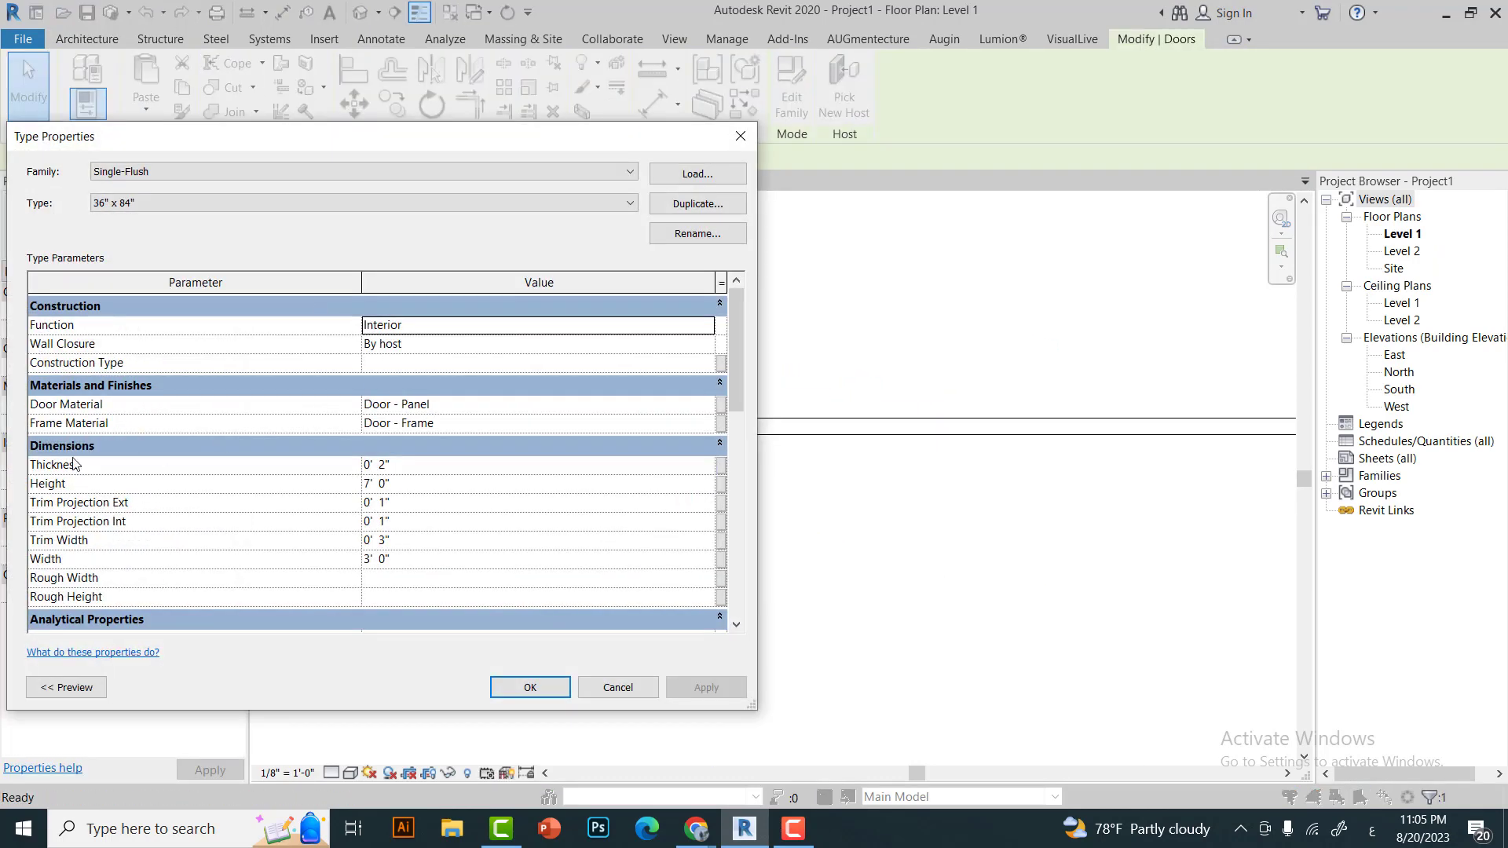
{"action": "left_click", "coordinate": [385, 559]}
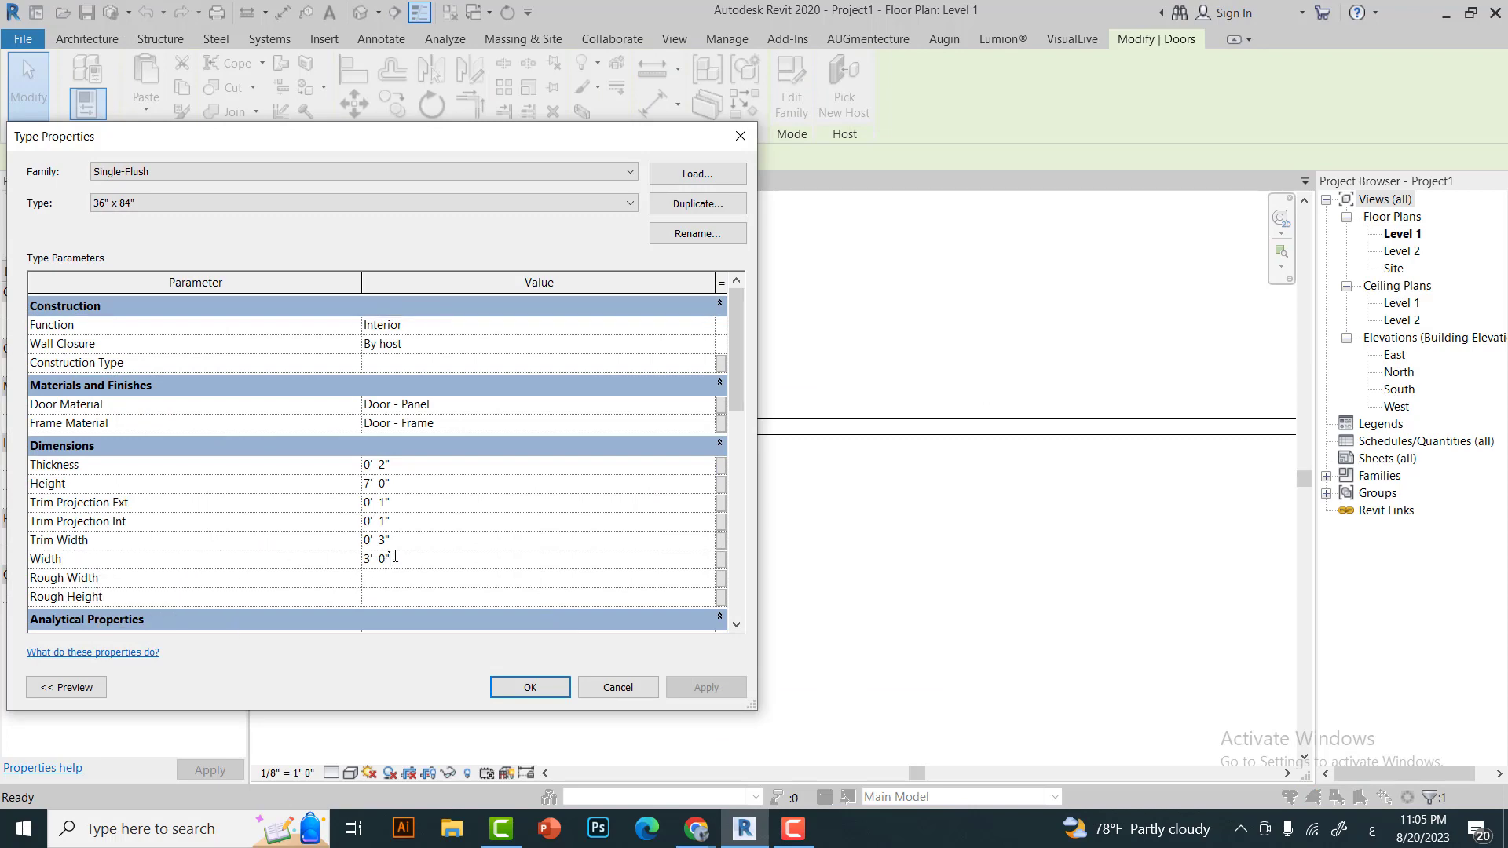
{"action": "key", "text": "Return"}
Set the project's length units to metres.
{"action": "left_click", "coordinate": [523, 39]}
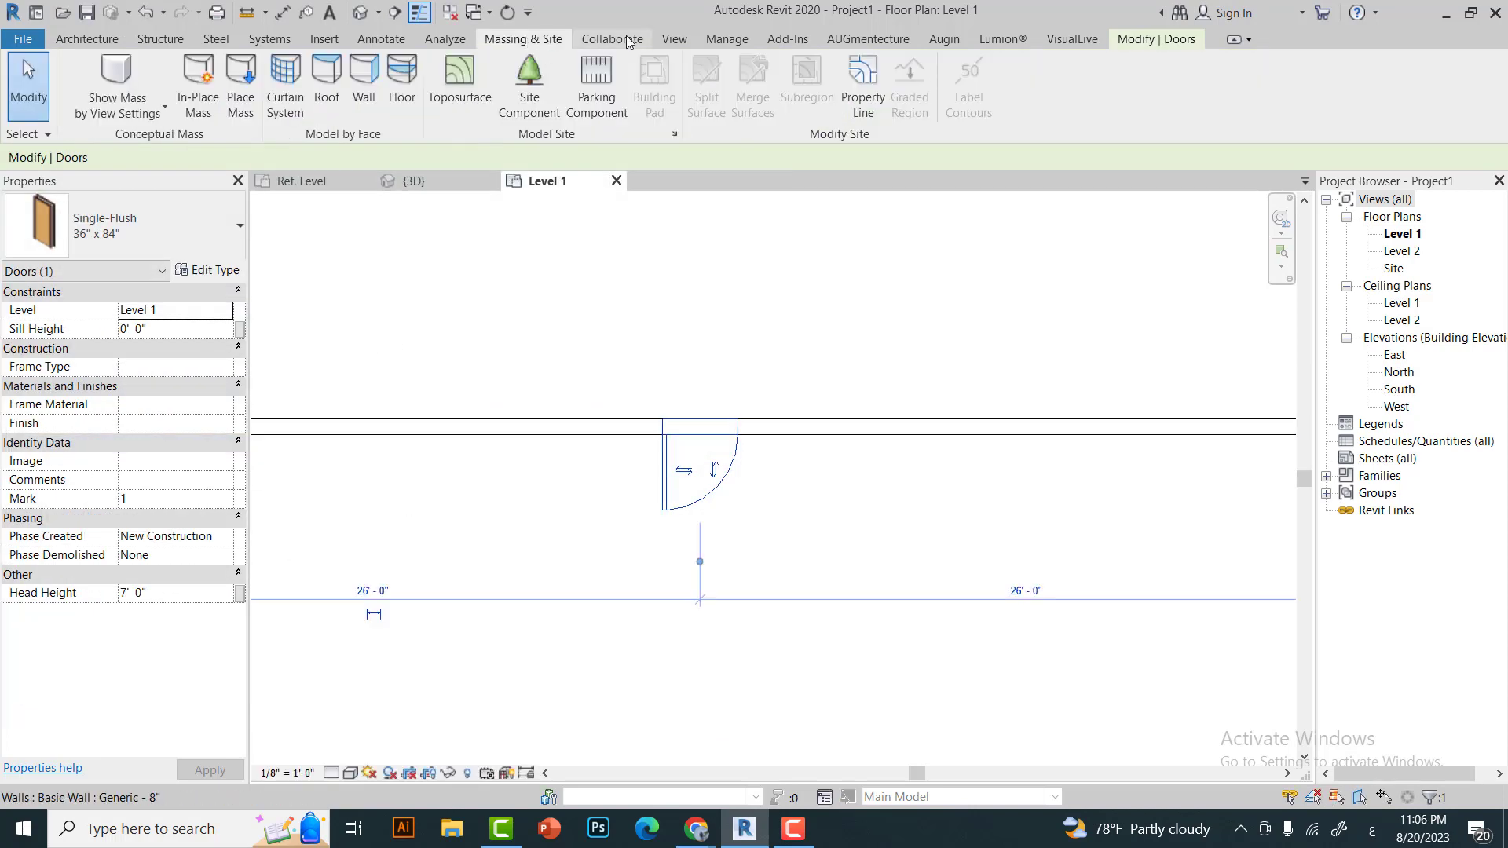
{"action": "left_click", "coordinate": [728, 40]}
{"action": "left_click", "coordinate": [424, 111]}
{"action": "left_click", "coordinate": [584, 310]}
{"action": "left_click", "coordinate": [549, 369]}
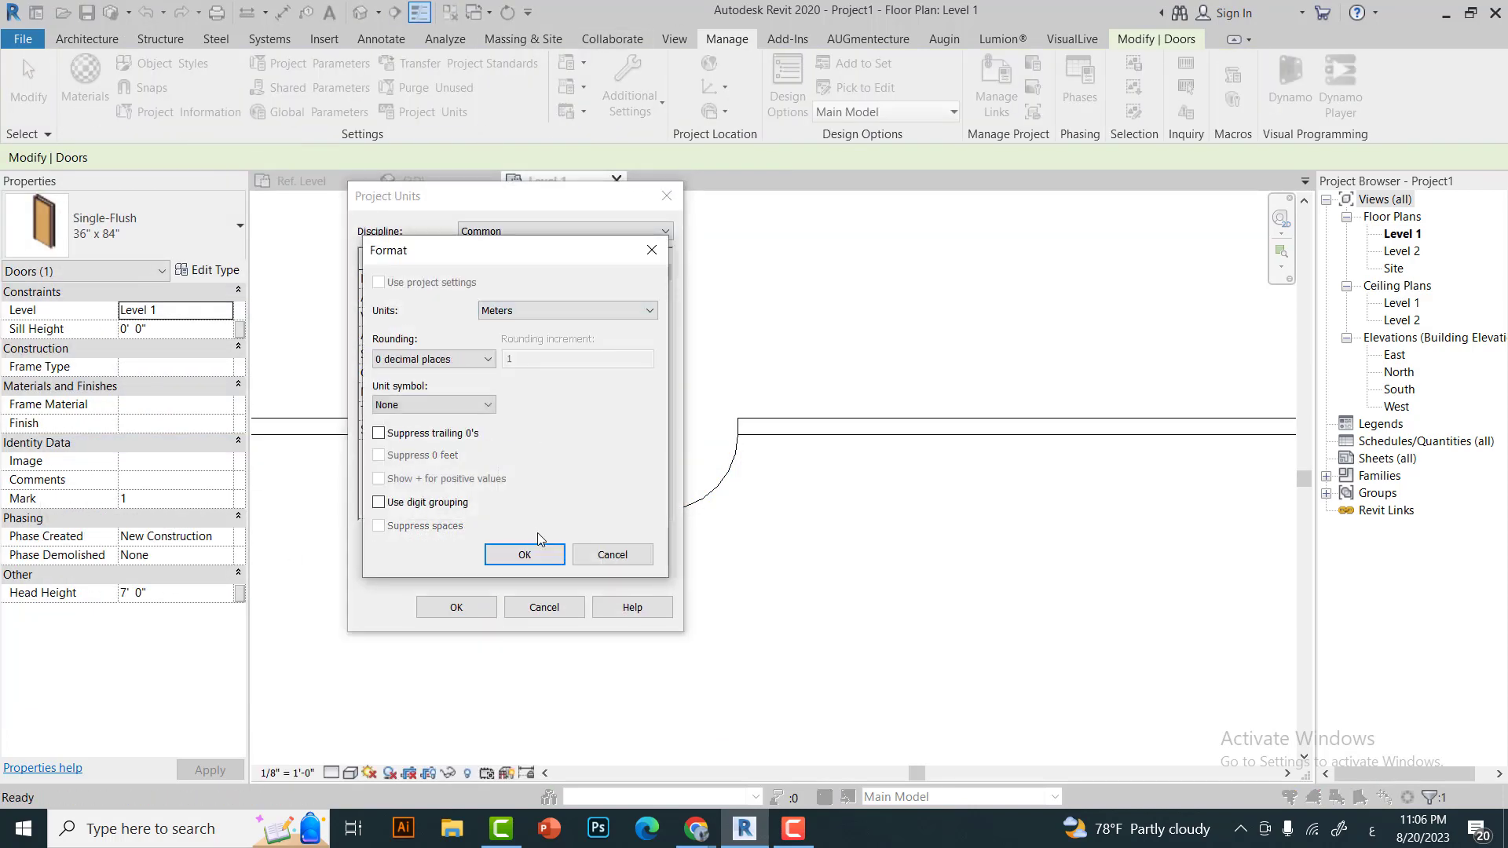
{"action": "left_click", "coordinate": [525, 554]}
{"action": "left_click", "coordinate": [456, 607]}
{"action": "key", "text": "Escape"}
Recheck the Single-Flush door's Width, now 0.9144, in type properties.
{"action": "double_click", "coordinate": [666, 483]}
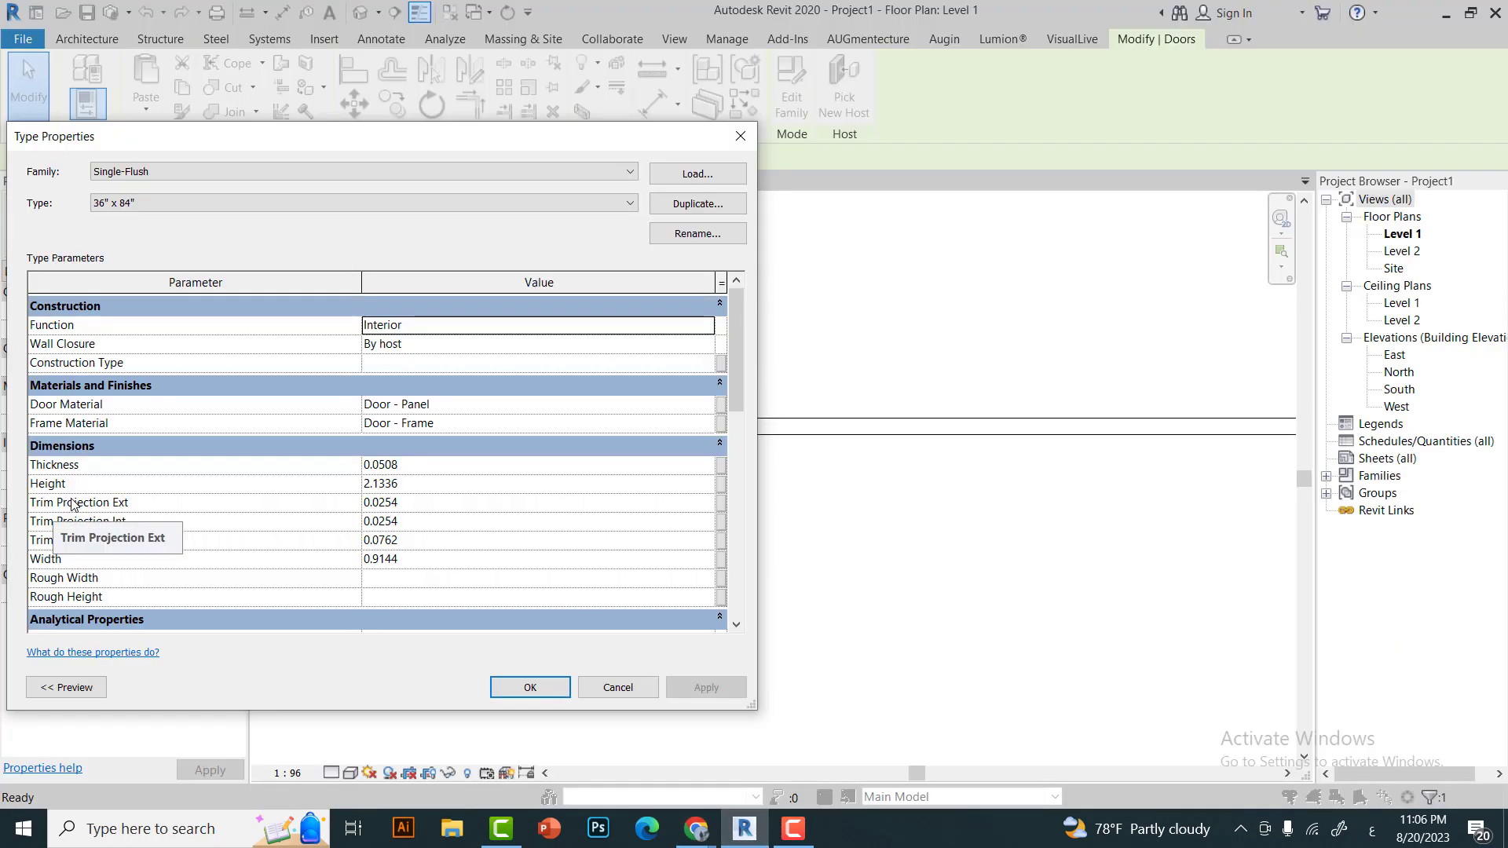
{"action": "left_click", "coordinate": [408, 560]}
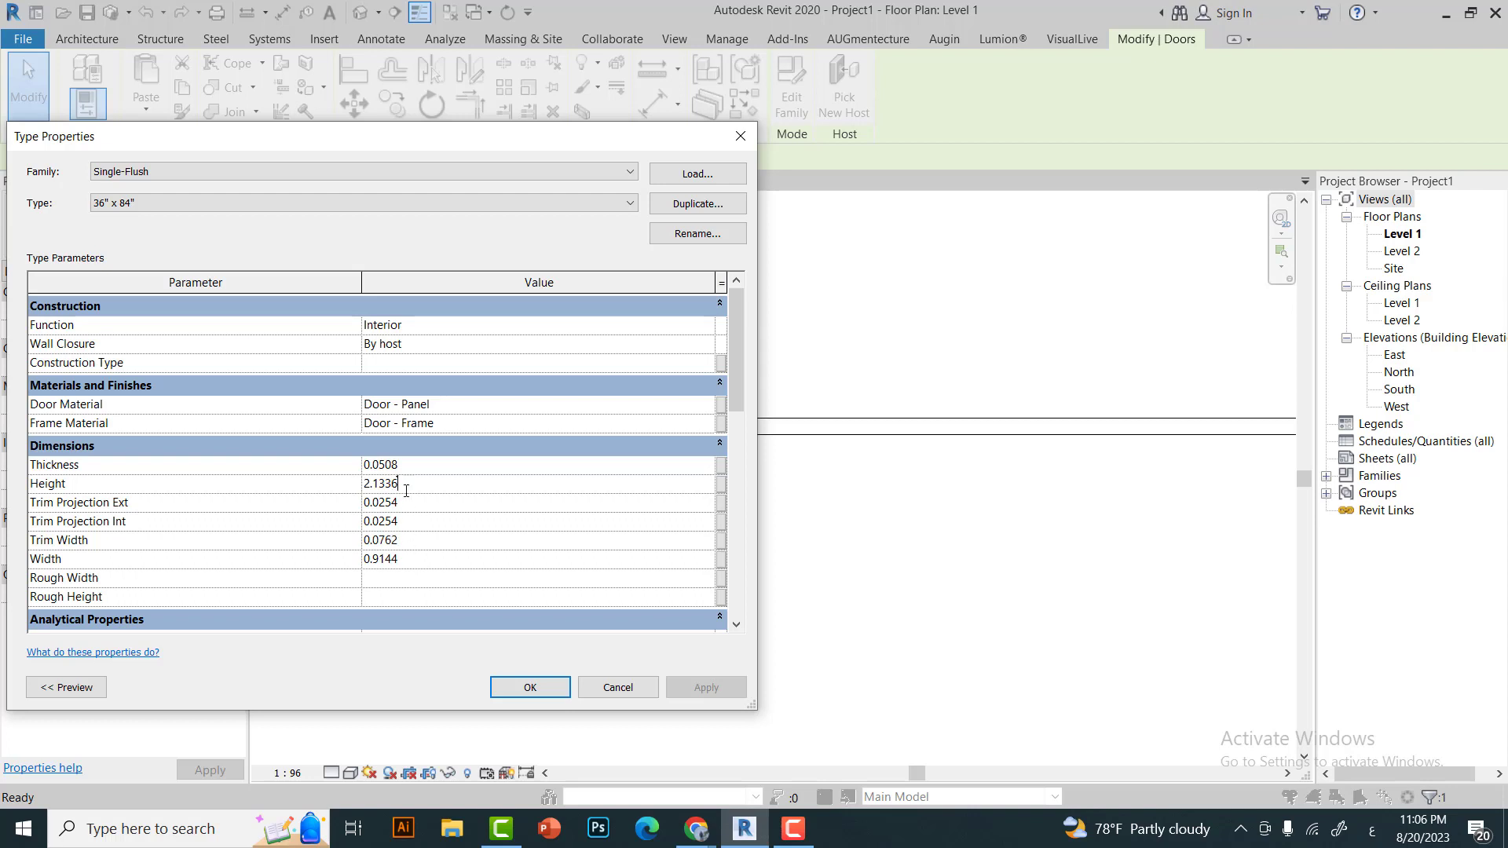
{"action": "scroll", "coordinate": [409, 502], "scroll_direction": "down", "scroll_amount": 1}
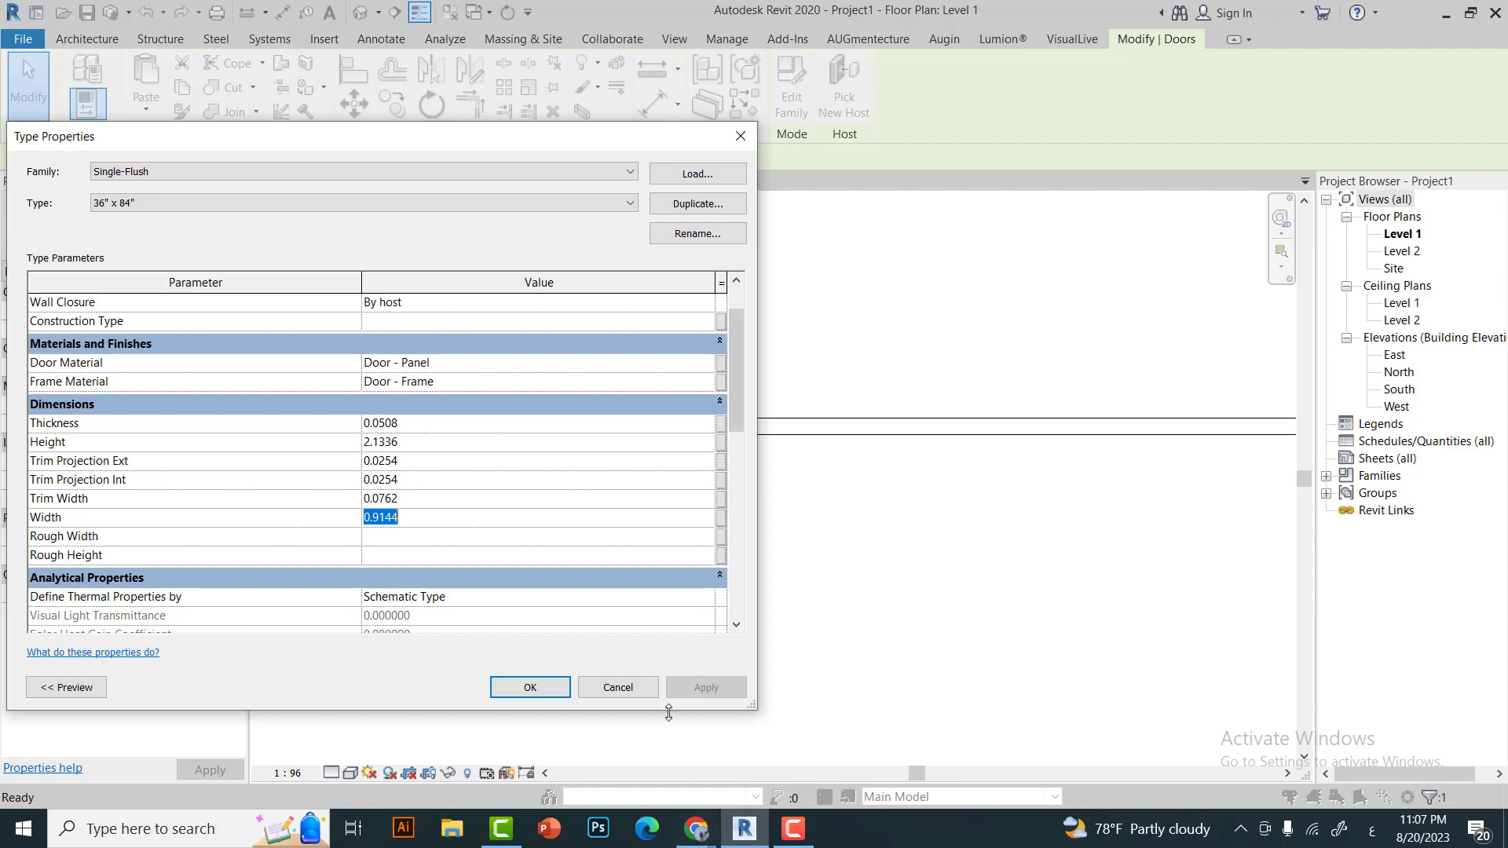
{"action": "key", "text": "Return"}
{"action": "scroll", "coordinate": [615, 471], "scroll_direction": "up", "scroll_amount": 3}
Round project lengths to 2 decimal places while starting an aligned dimension.
{"action": "key", "text": "d"}
{"action": "key", "text": "i"}
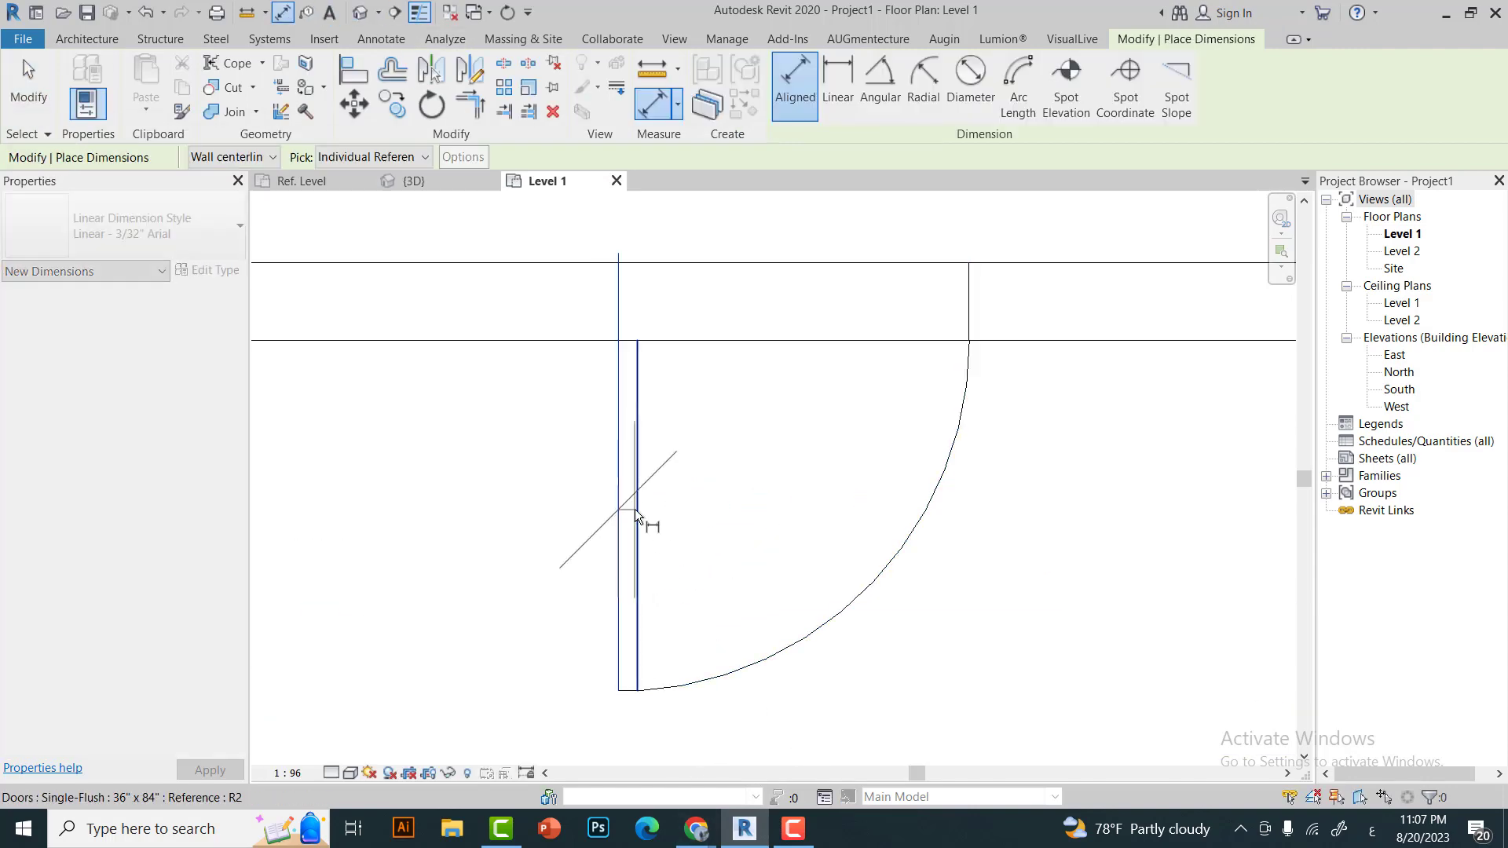
{"action": "left_click", "coordinate": [635, 509]}
{"action": "left_click", "coordinate": [728, 39]}
{"action": "left_click", "coordinate": [433, 111]}
{"action": "left_click", "coordinate": [597, 276]}
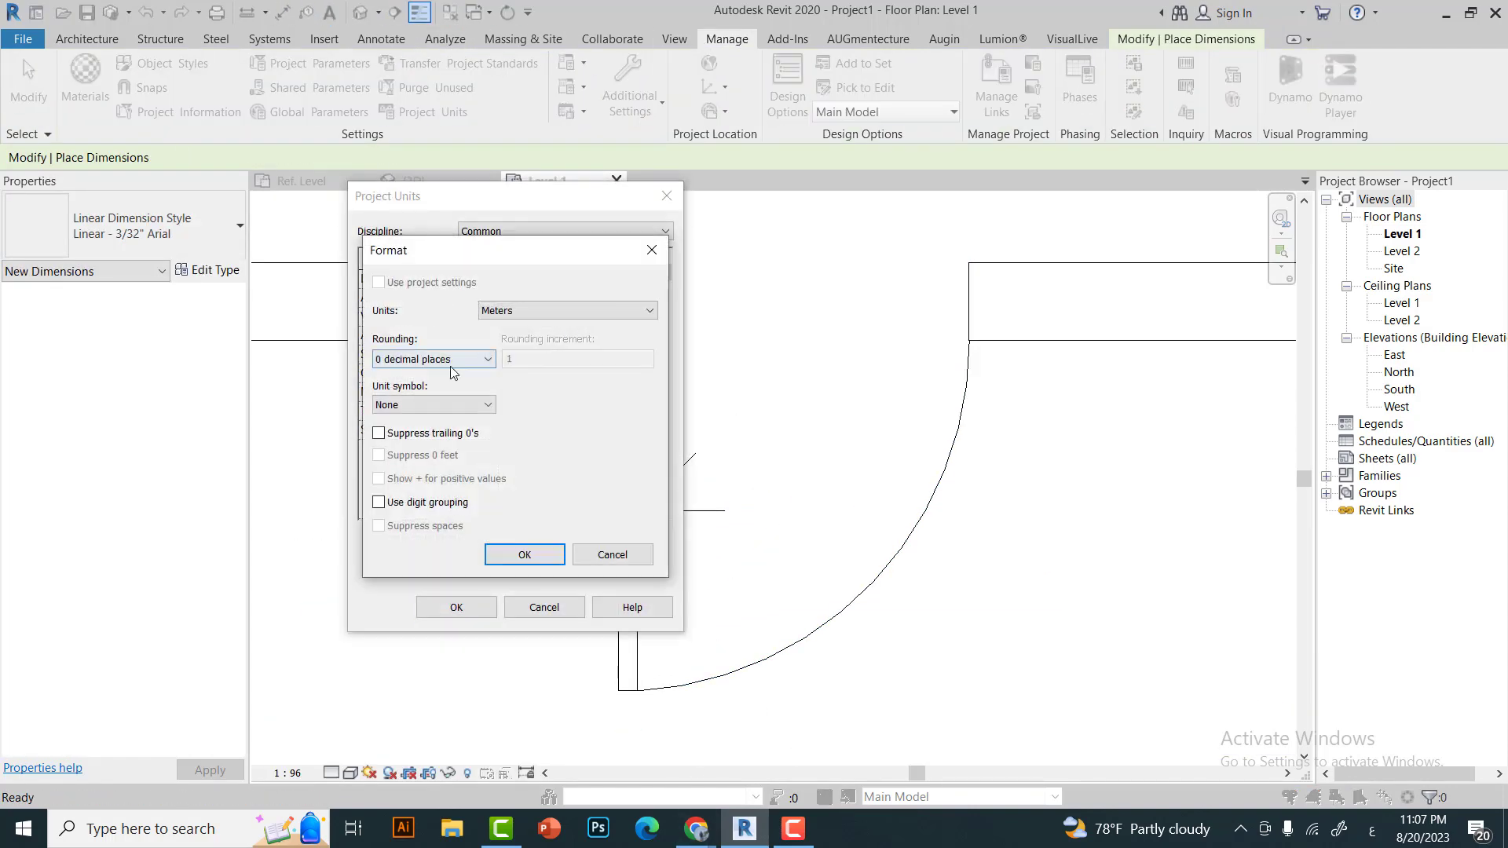
{"action": "left_click", "coordinate": [453, 372]}
{"action": "left_click", "coordinate": [436, 396]}
{"action": "left_click", "coordinate": [524, 554]}
{"action": "left_click", "coordinate": [457, 607]}
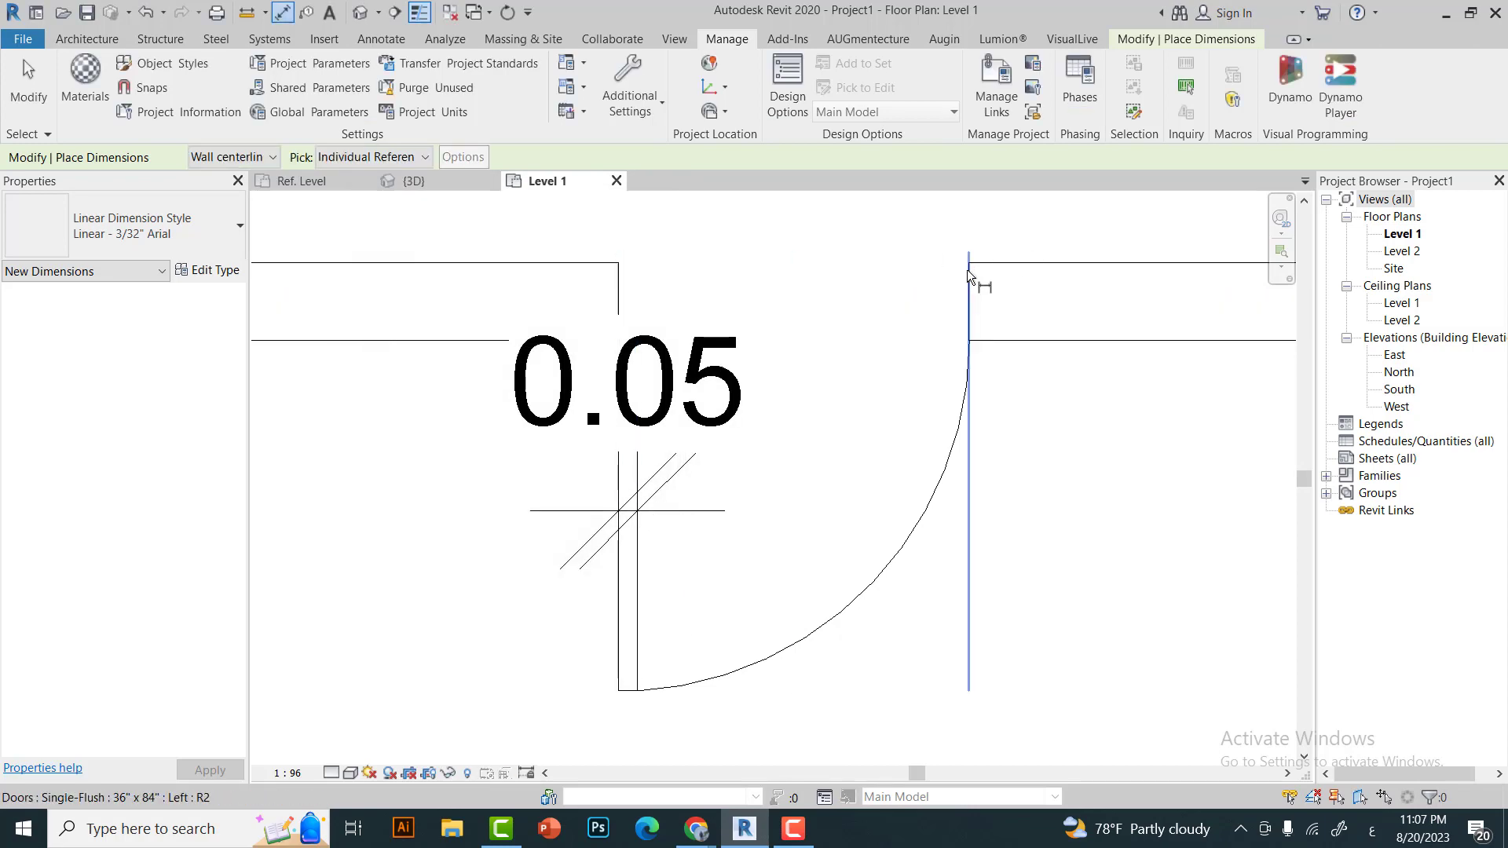
Dimension the door width (0.91) in plan and its height (2.13) in North elevation.
{"action": "left_click", "coordinate": [969, 276]}
{"action": "left_click", "coordinate": [911, 392]}
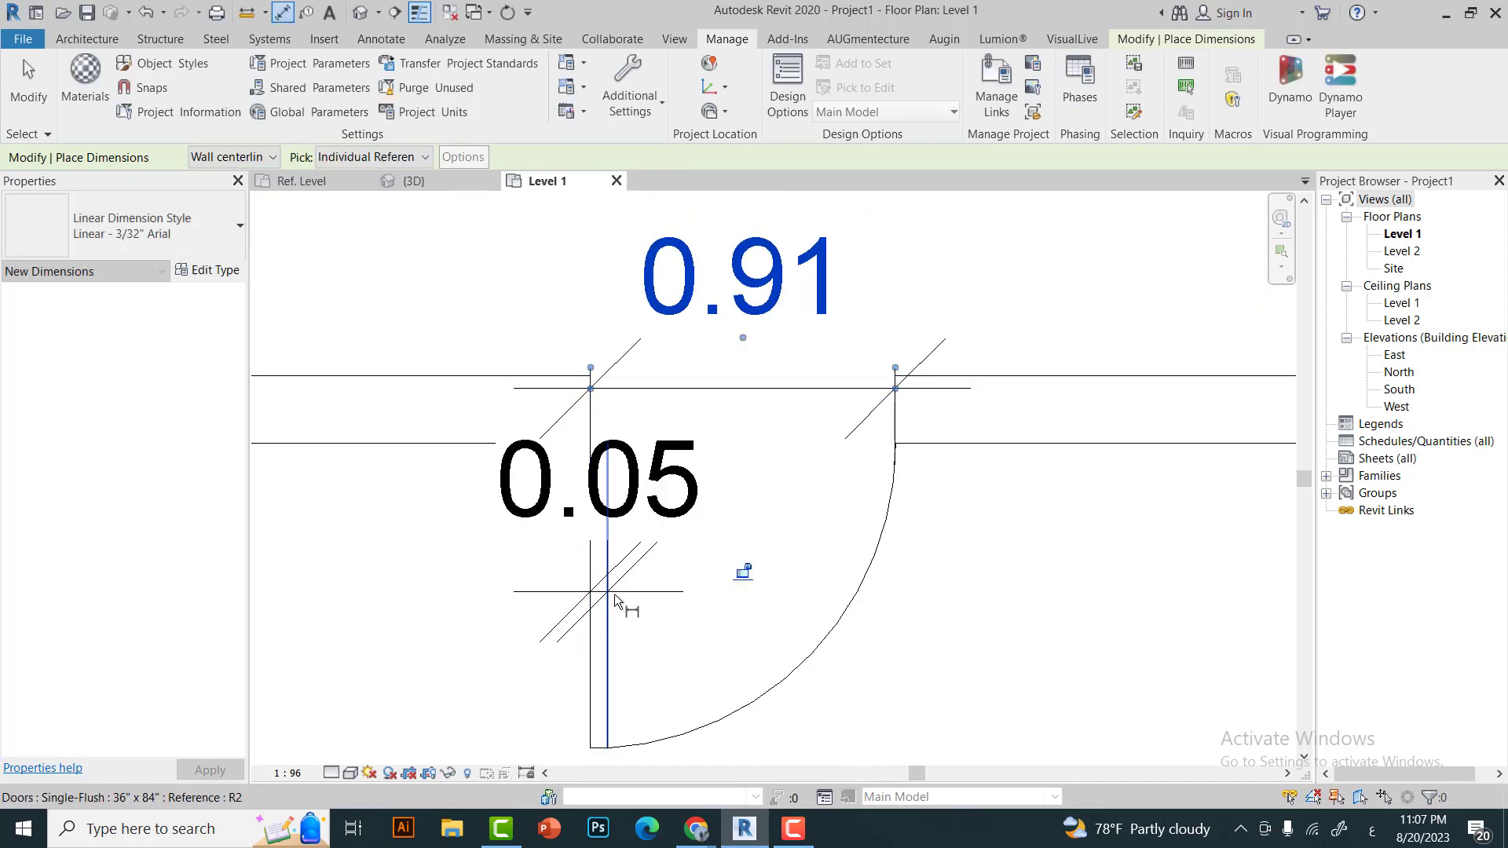
{"action": "double_click", "coordinate": [1399, 372]}
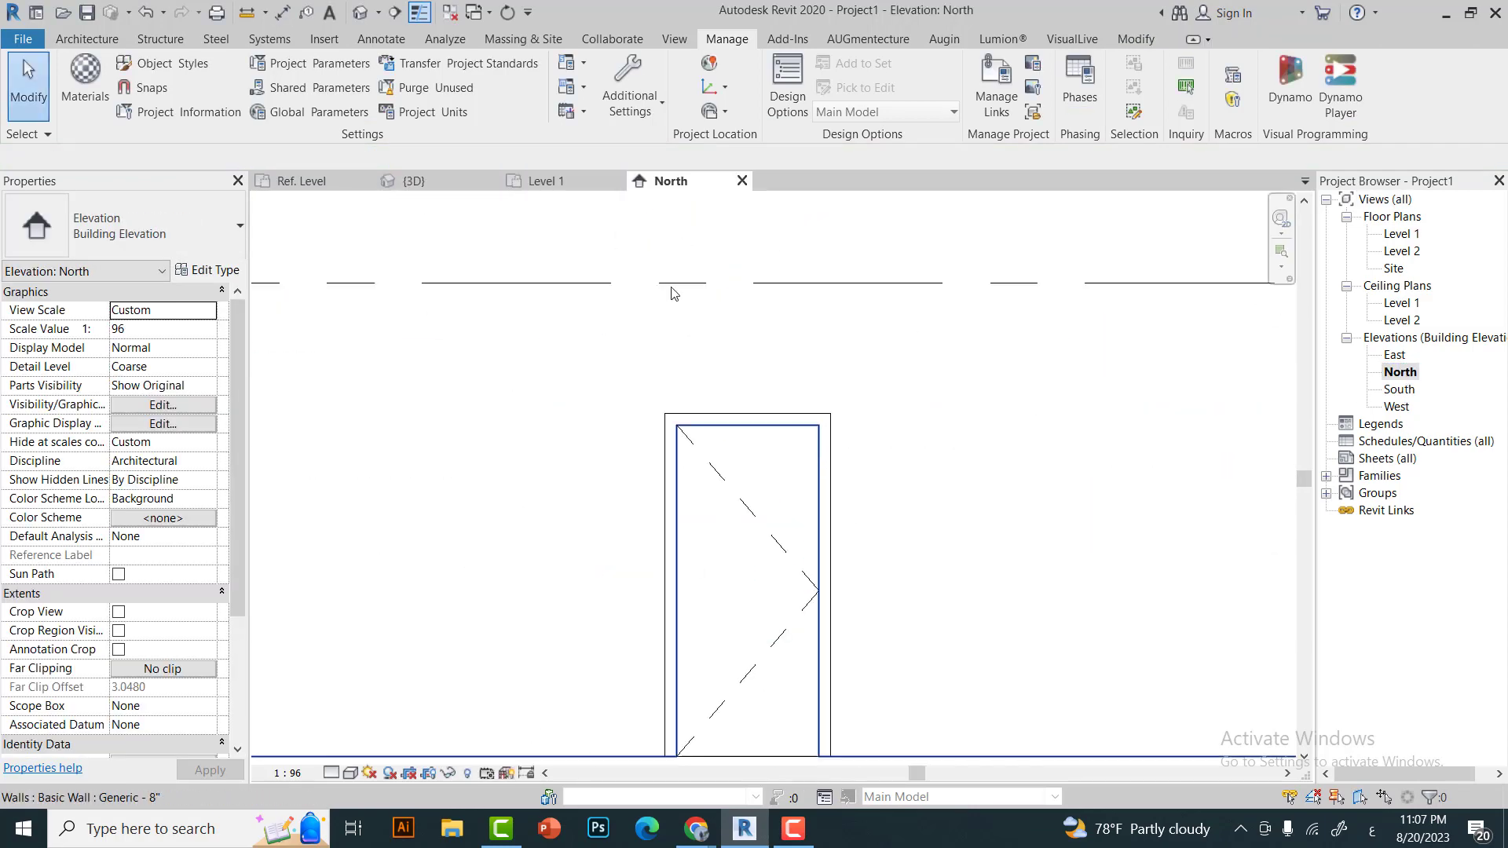
{"action": "left_click", "coordinate": [282, 11]}
{"action": "left_click", "coordinate": [761, 550]}
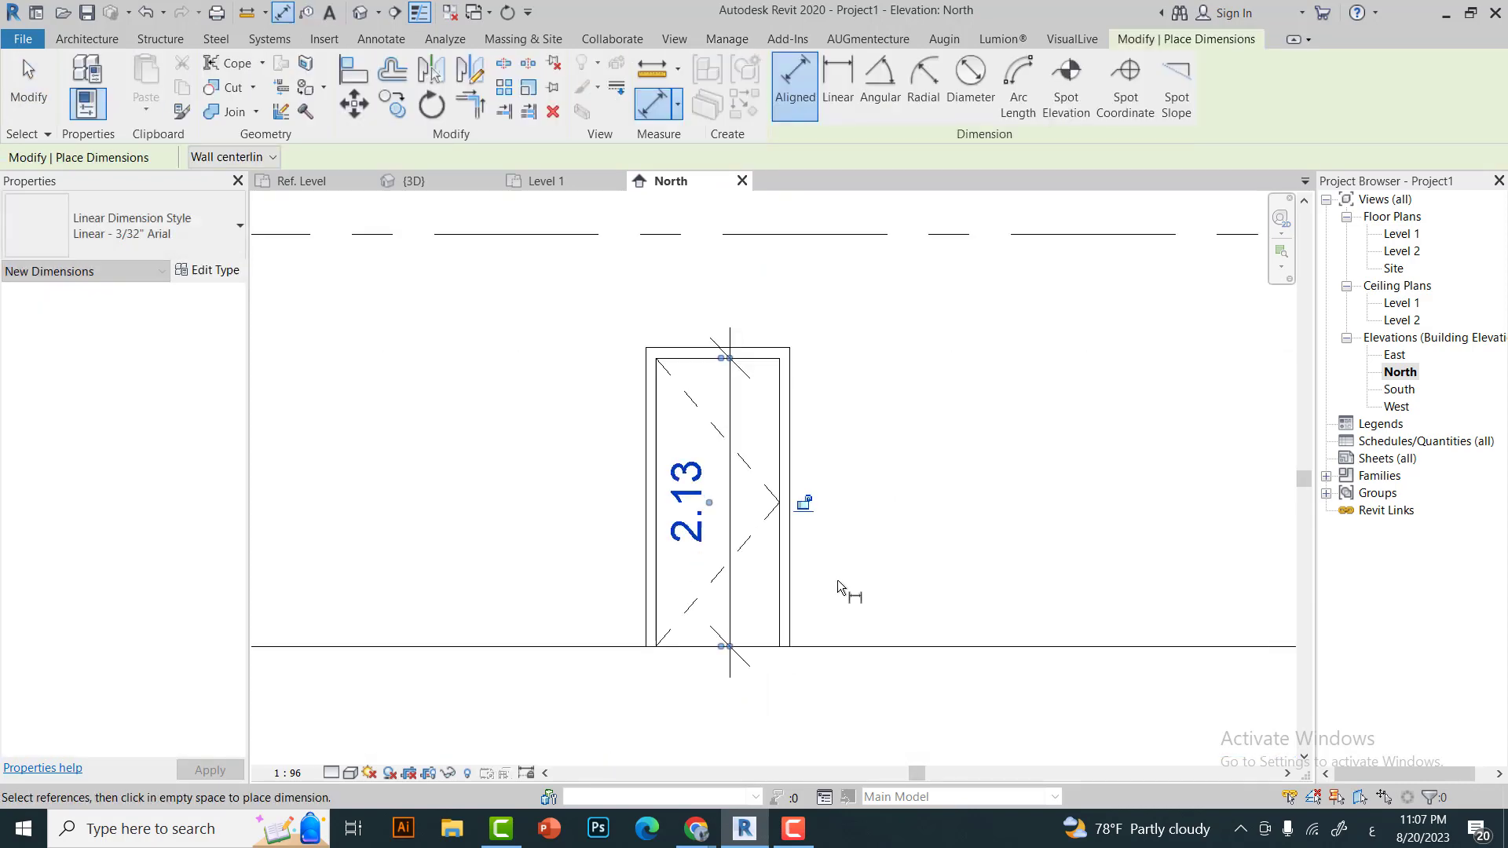
{"action": "left_click", "coordinate": [28, 75]}
Set the project door's type Height to 1.5000.
{"action": "left_click", "coordinate": [684, 424]}
{"action": "left_click", "coordinate": [209, 269]}
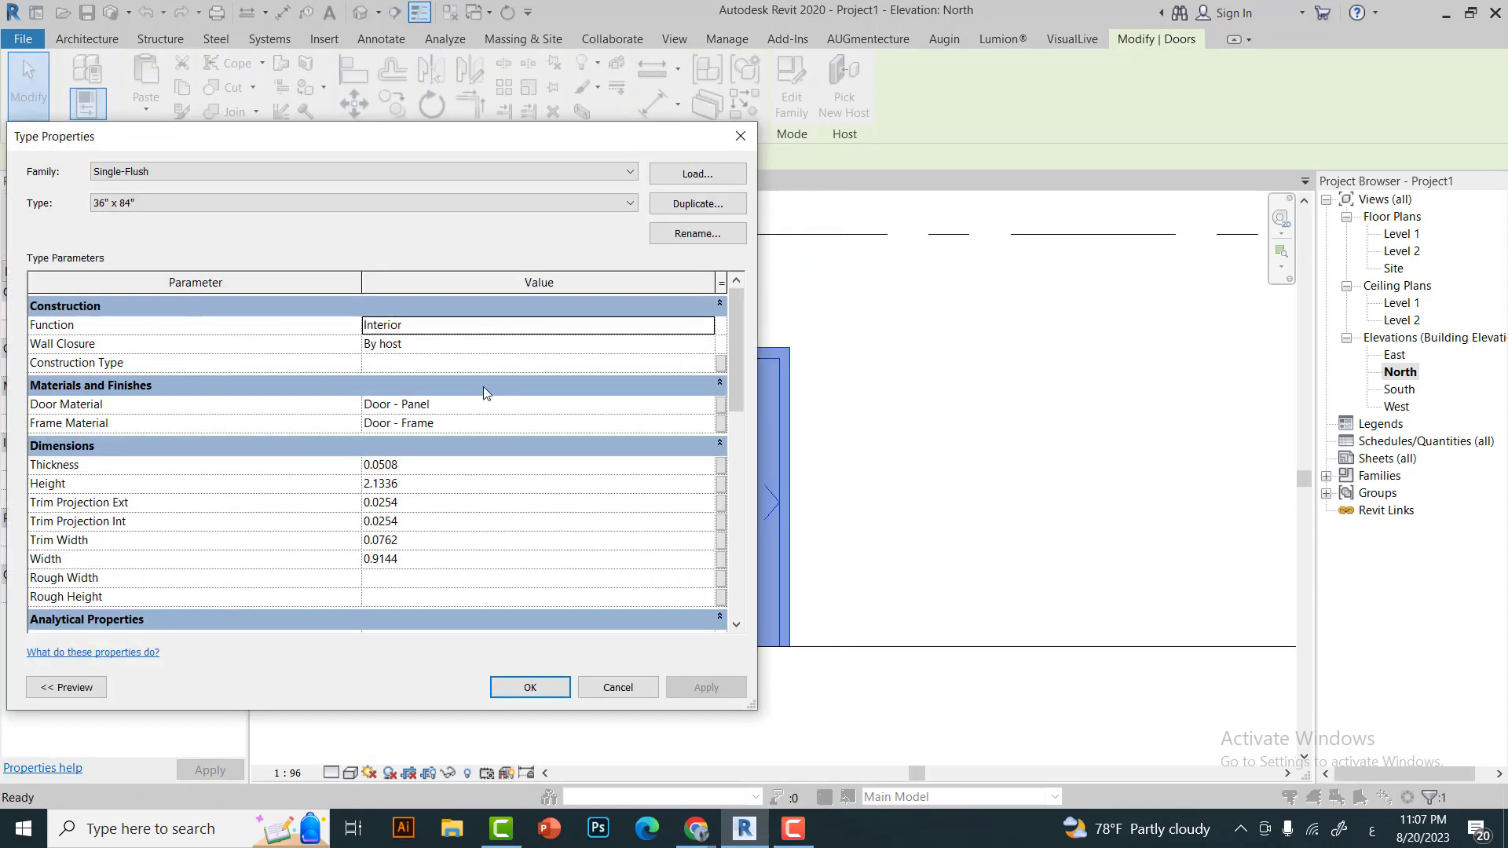
{"action": "mouse_move", "coordinate": [545, 118]}
{"action": "left_mouse_down"}
{"action": "mouse_move", "coordinate": [333, 117]}
{"action": "mouse_move", "coordinate": [452, 115]}
{"action": "left_mouse_up"}
{"action": "left_click", "coordinate": [323, 455]}
{"action": "type", "text": "1.5000"}
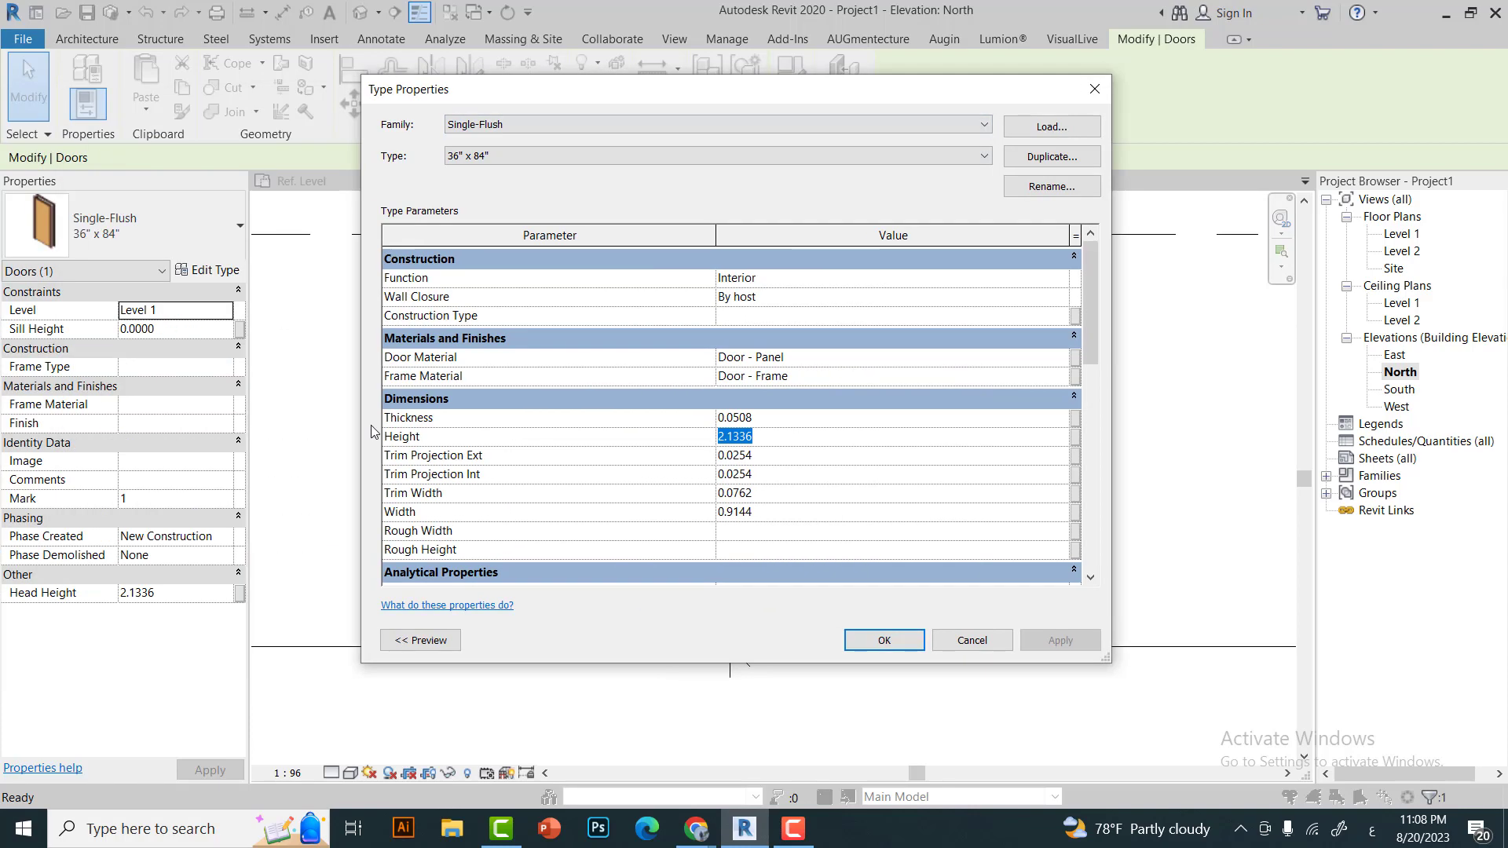
{"action": "left_click", "coordinate": [886, 645]}
{"action": "left_click", "coordinate": [295, 190]}
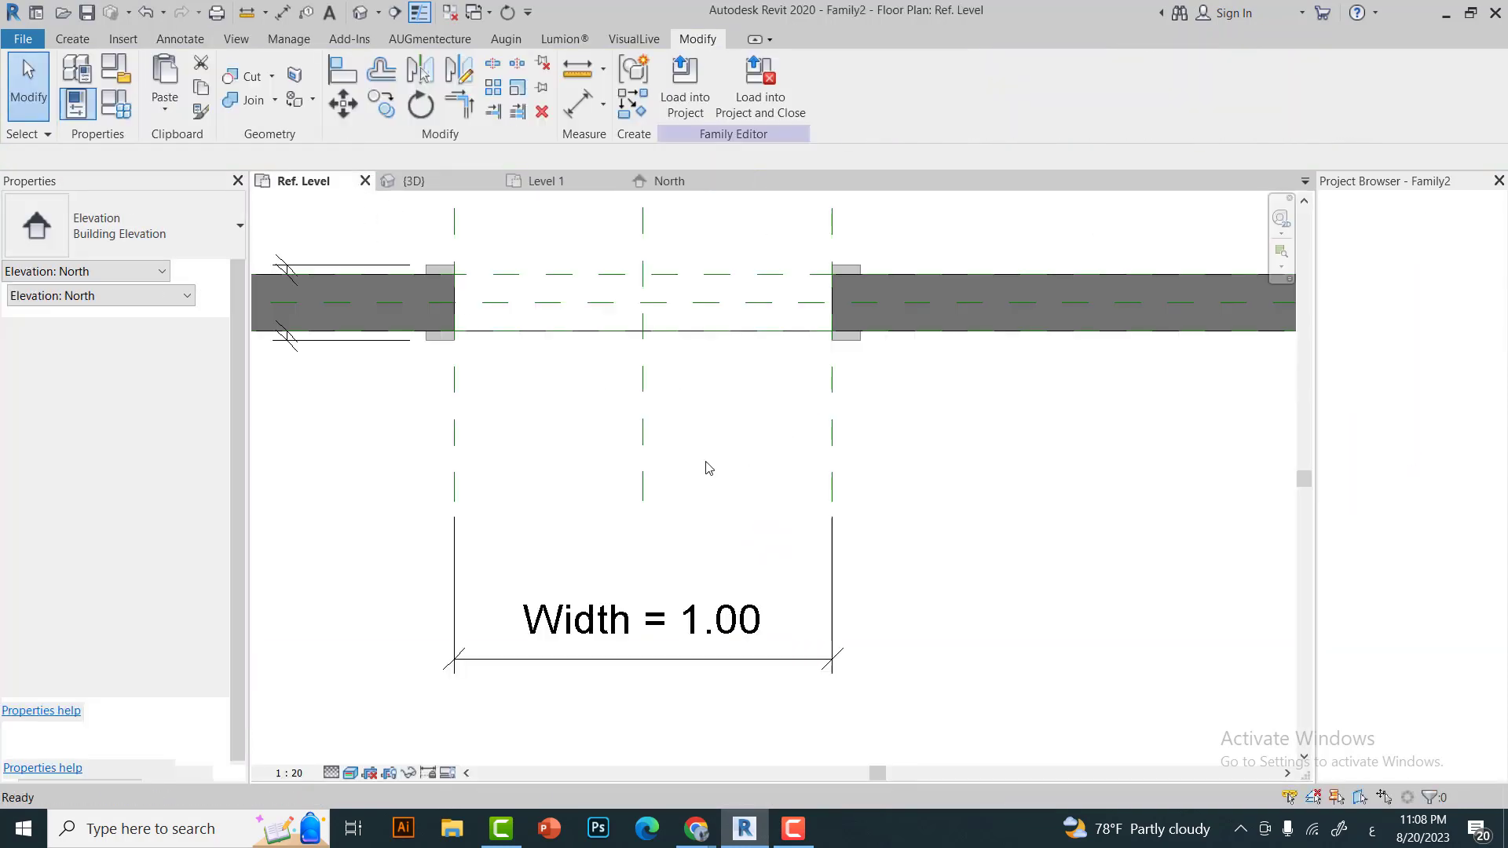
{"action": "left_click", "coordinate": [490, 438]}
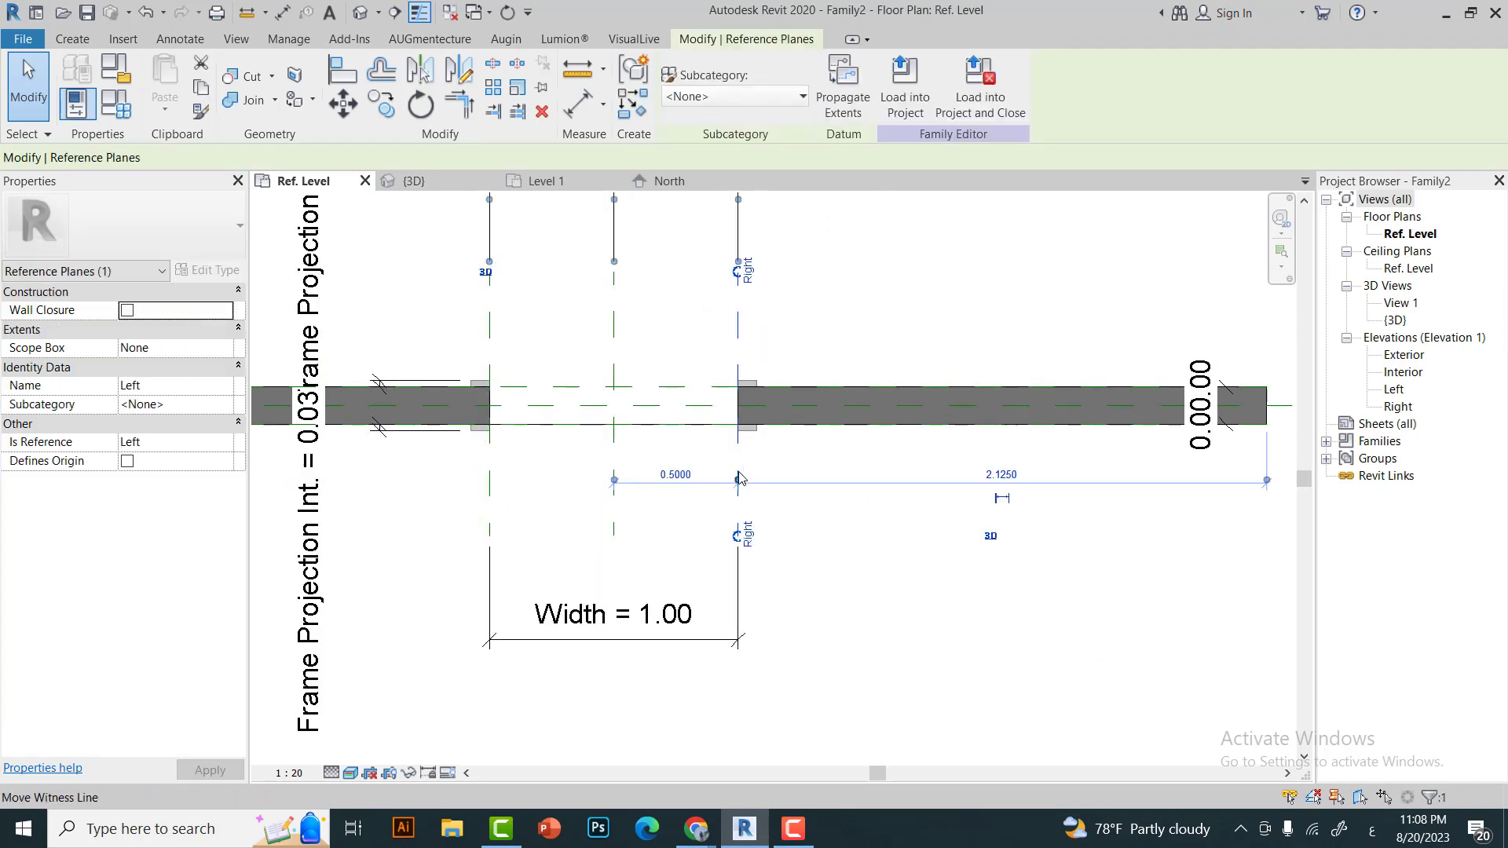
{"action": "left_click", "coordinate": [739, 440]}
{"action": "left_click", "coordinate": [413, 180]}
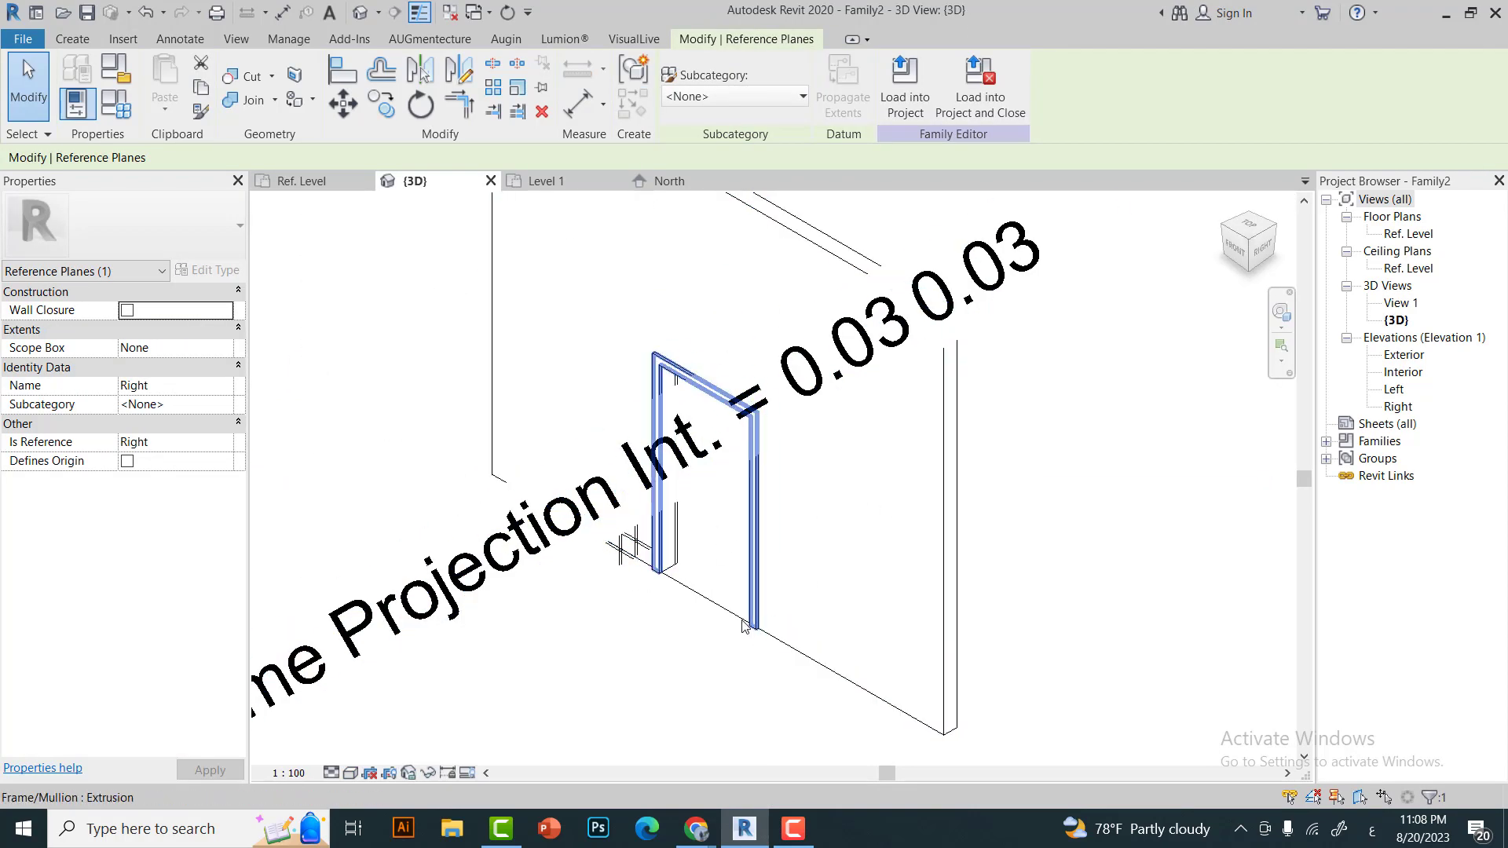
{"action": "left_click", "coordinate": [37, 43]}
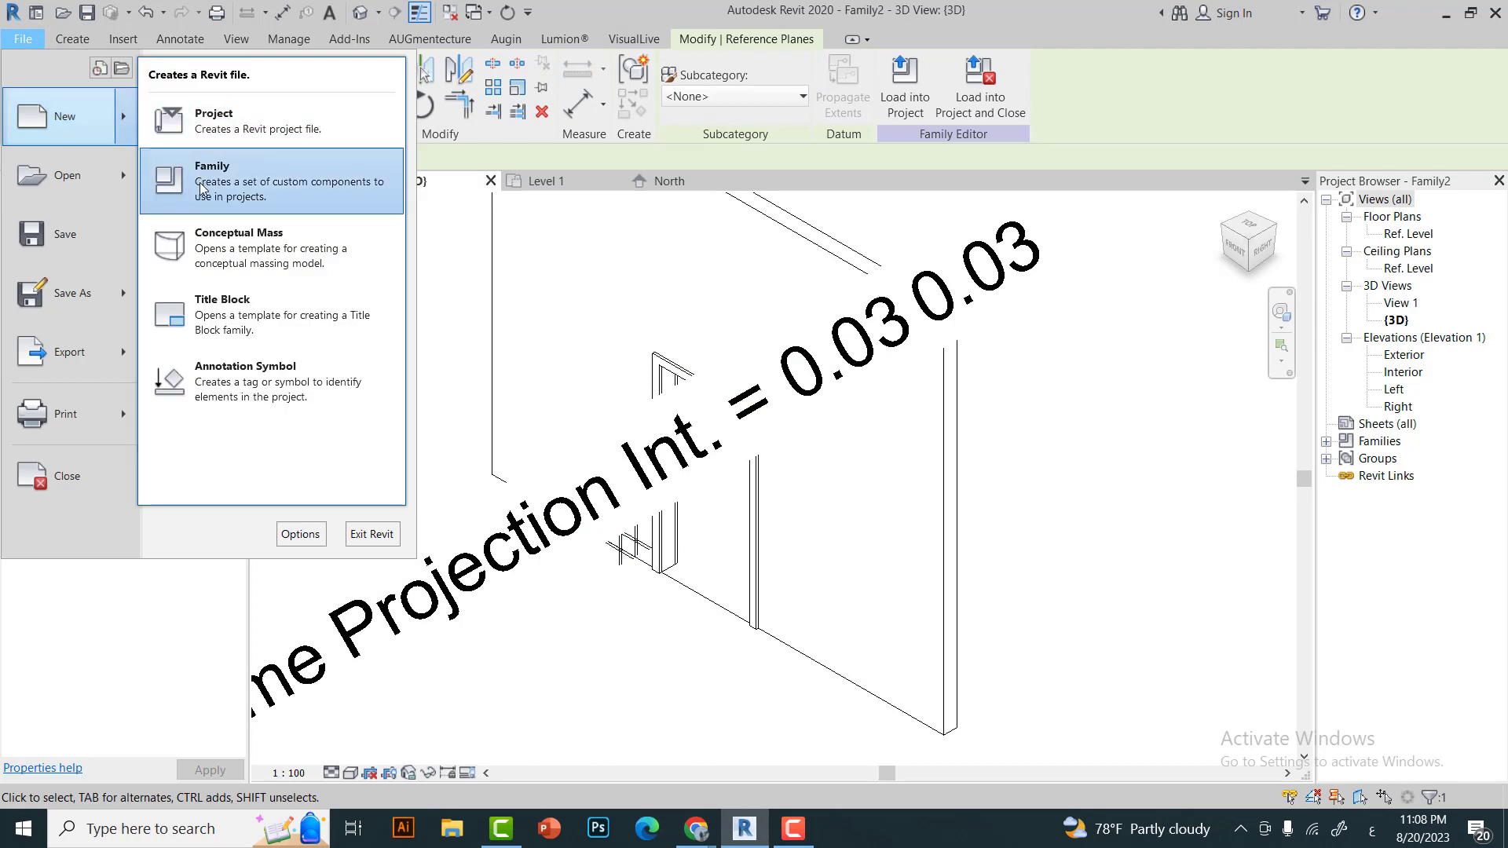
{"action": "left_click", "coordinate": [211, 192]}
{"action": "scroll", "coordinate": [226, 456], "scroll_direction": "down", "scroll_amount": 1}
{"action": "left_click", "coordinate": [239, 351]}
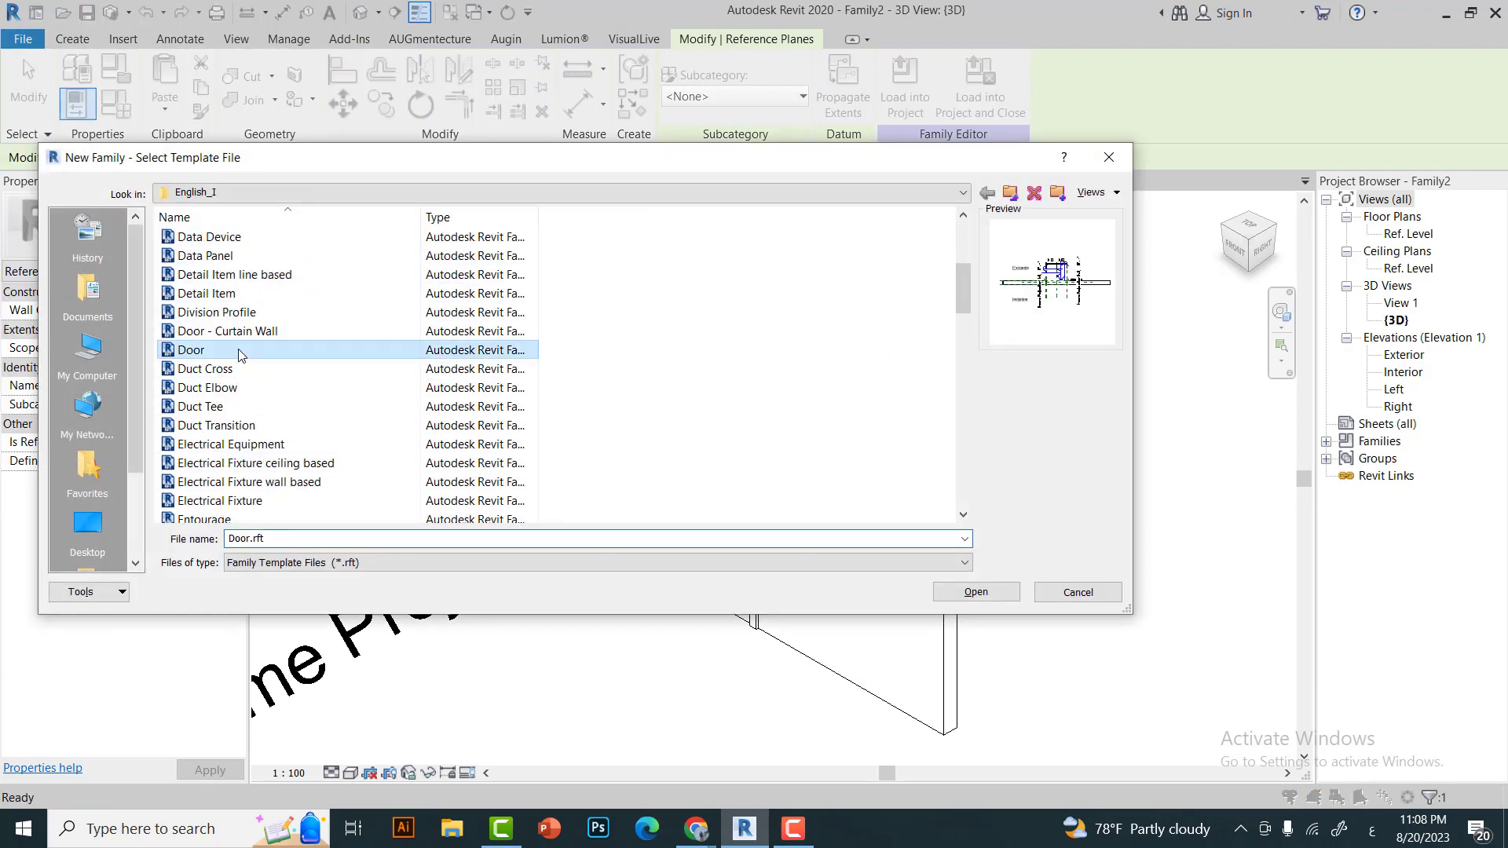
{"action": "left_click", "coordinate": [1073, 599]}
{"action": "left_click", "coordinate": [677, 601]}
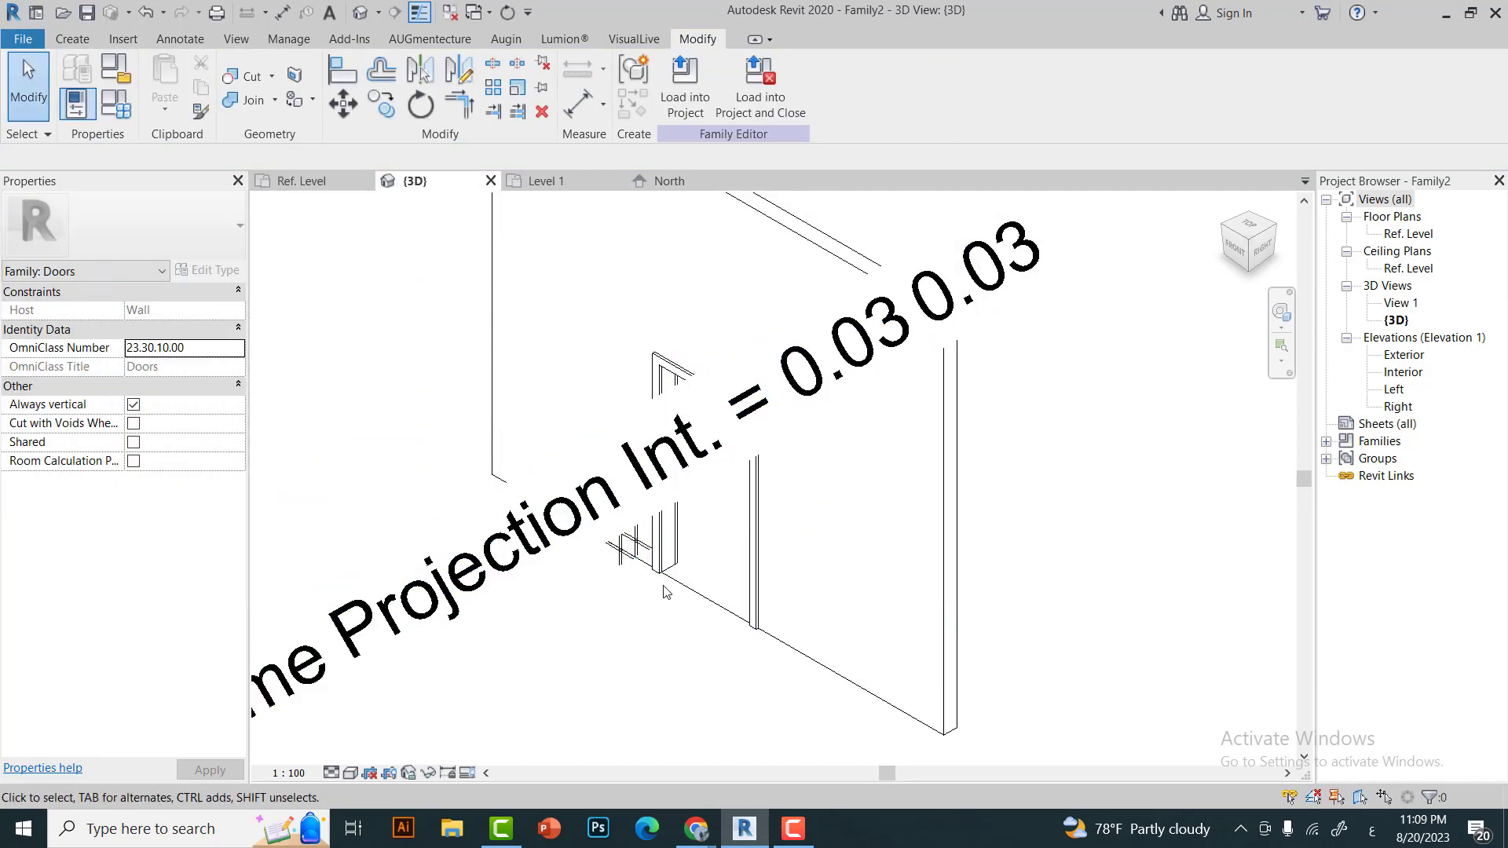
{"action": "left_click", "coordinate": [666, 591]}
{"action": "left_click", "coordinate": [79, 46]}
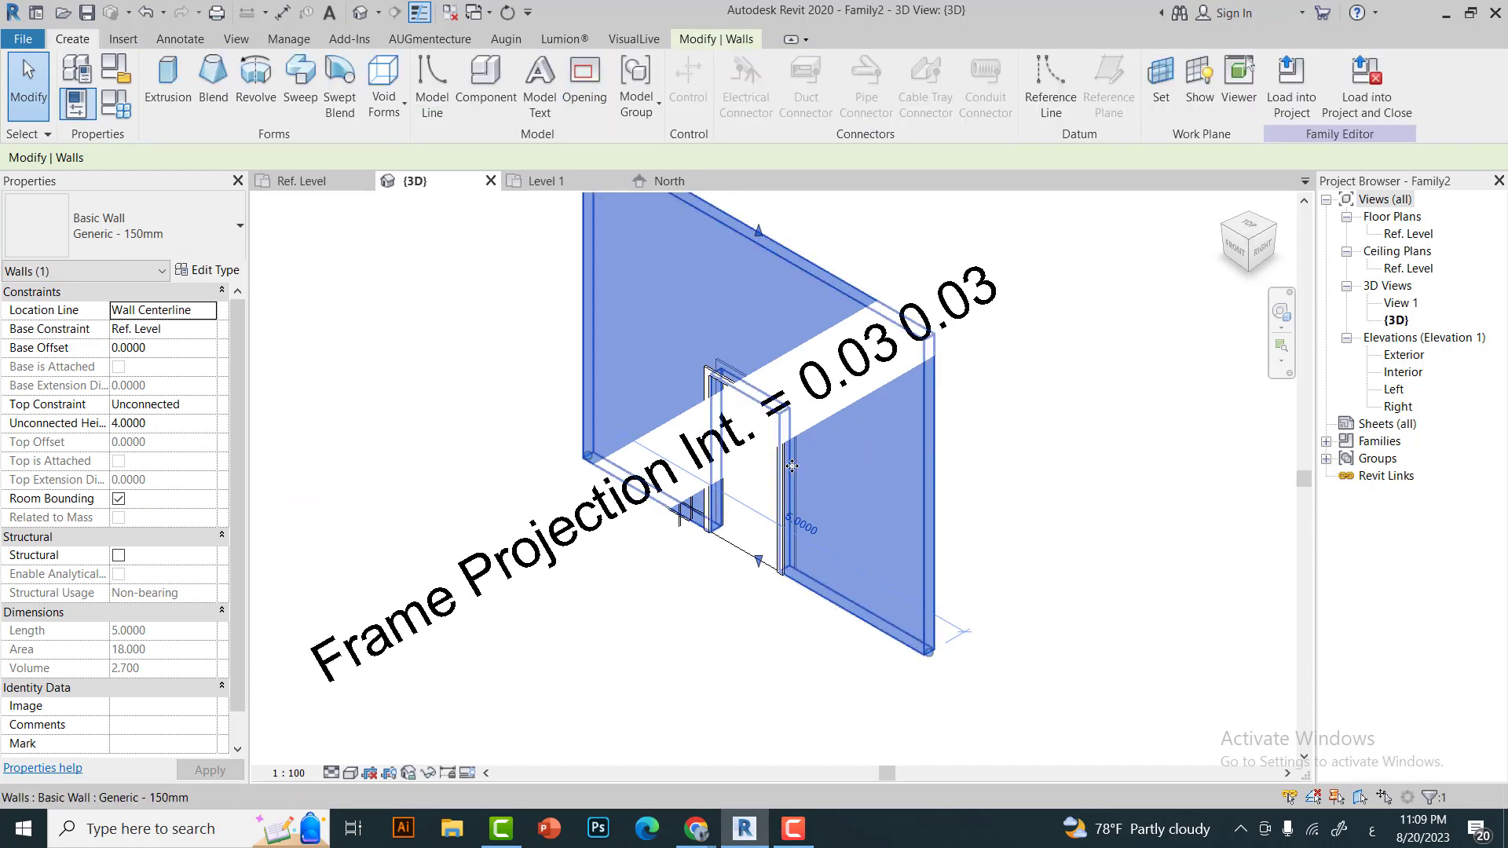
{"action": "key", "text": "ctrl+Tab"}
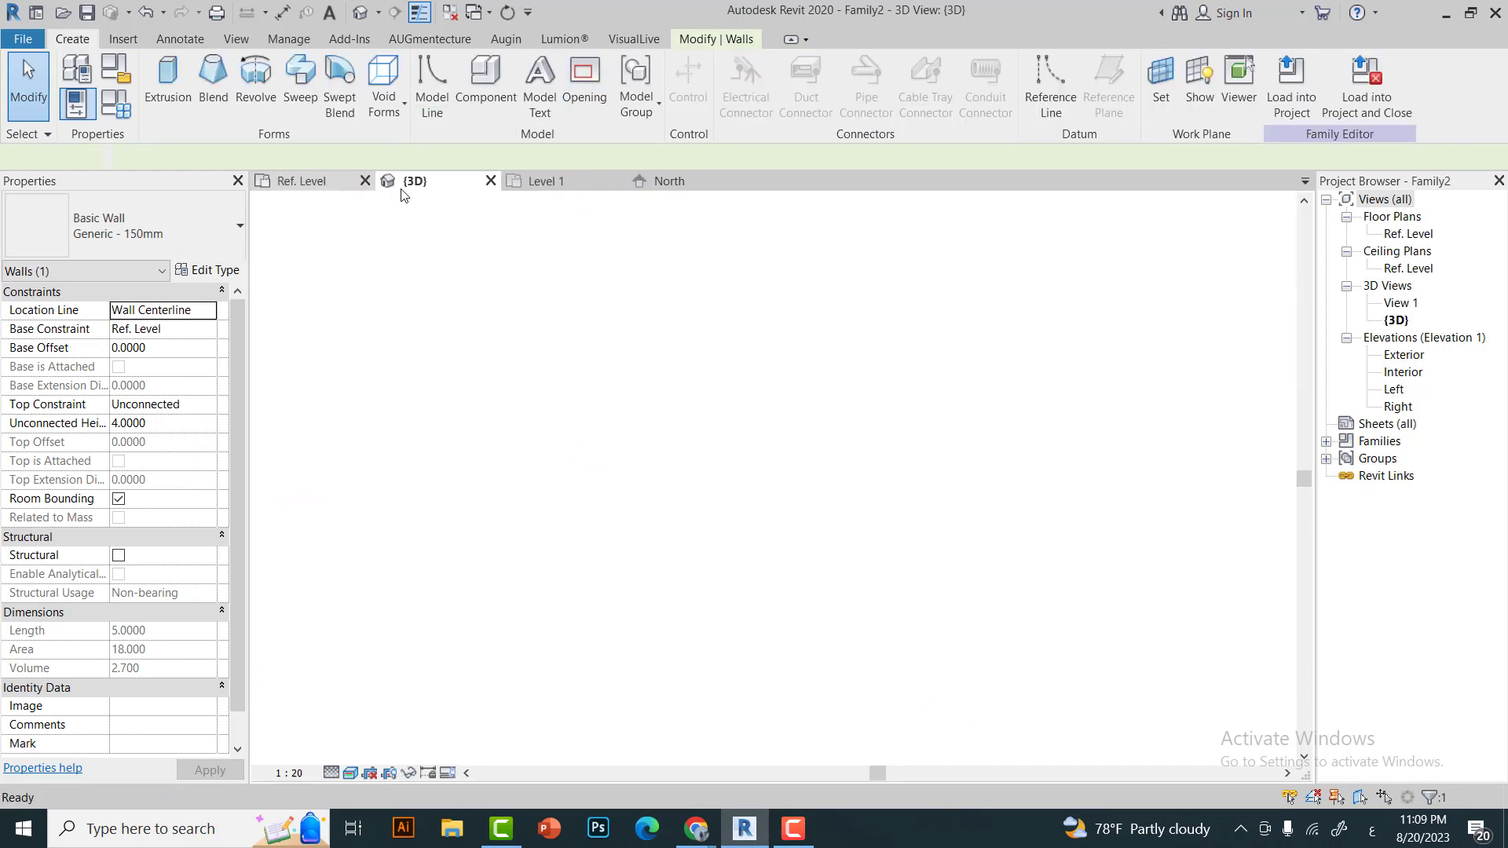
Inspect the family's Left reference plane and Width dimension.
{"action": "scroll", "coordinate": [772, 519], "scroll_direction": "up", "scroll_amount": 5}
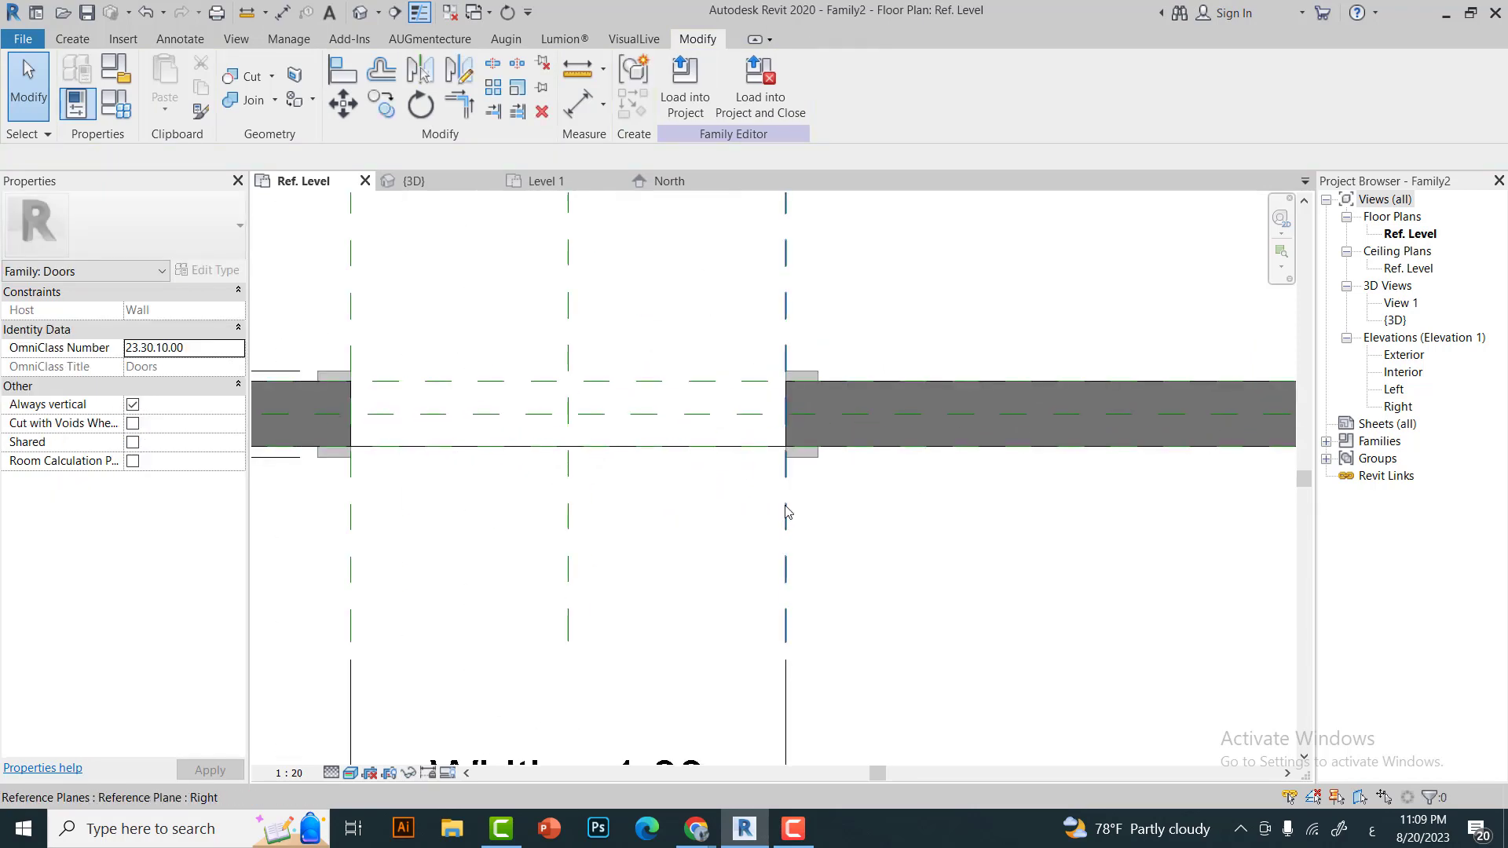
{"action": "left_click", "coordinate": [788, 639]}
{"action": "scroll", "coordinate": [666, 487], "scroll_direction": "down", "scroll_amount": 1}
{"action": "left_click", "coordinate": [665, 487]}
{"action": "left_click", "coordinate": [710, 500]}
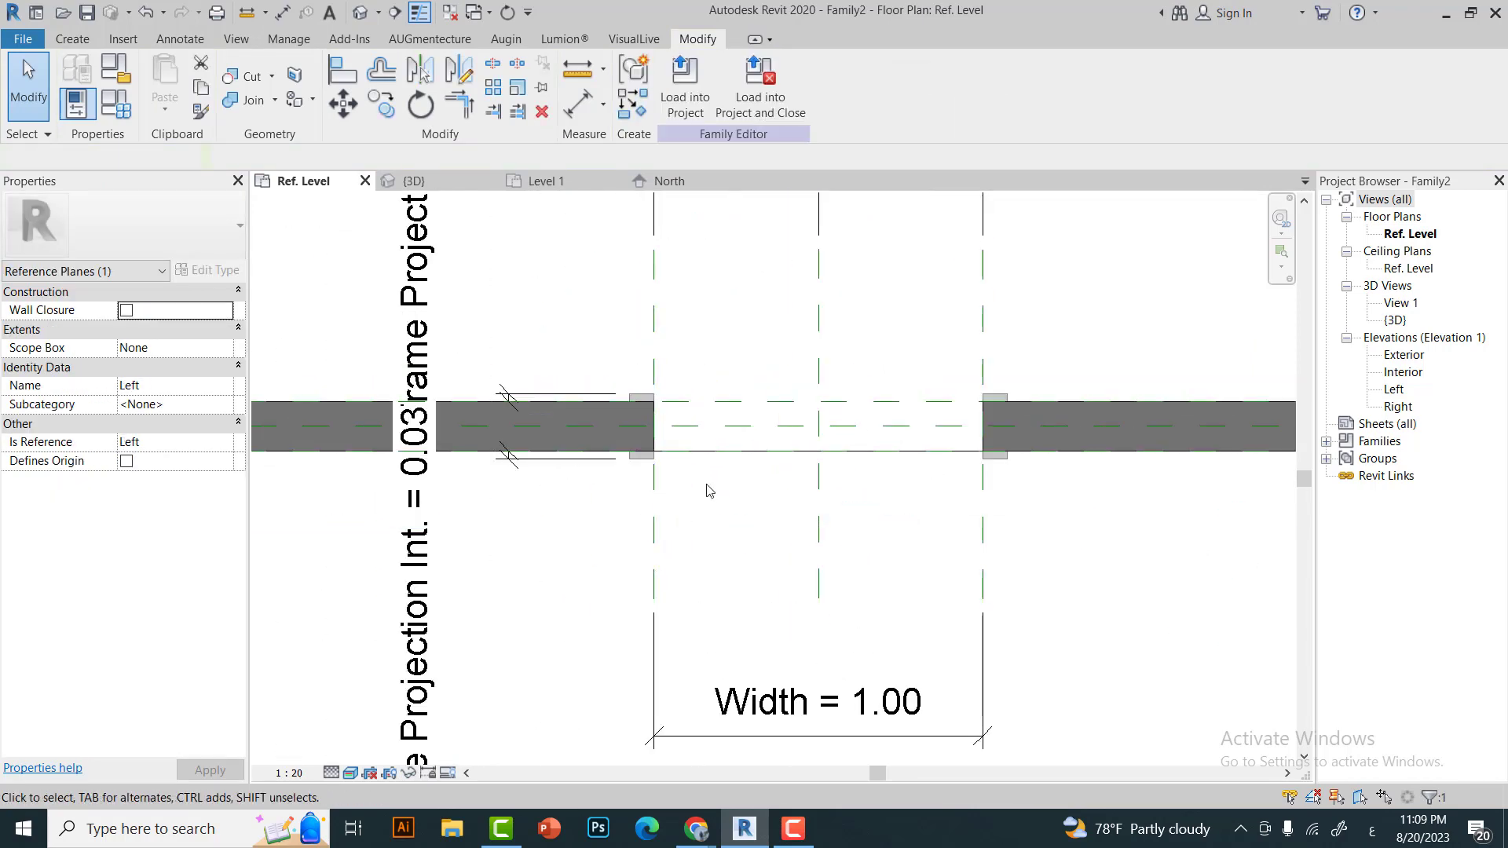
{"action": "scroll", "coordinate": [710, 503], "scroll_direction": "down", "scroll_amount": 1}
{"action": "left_click", "coordinate": [750, 643]}
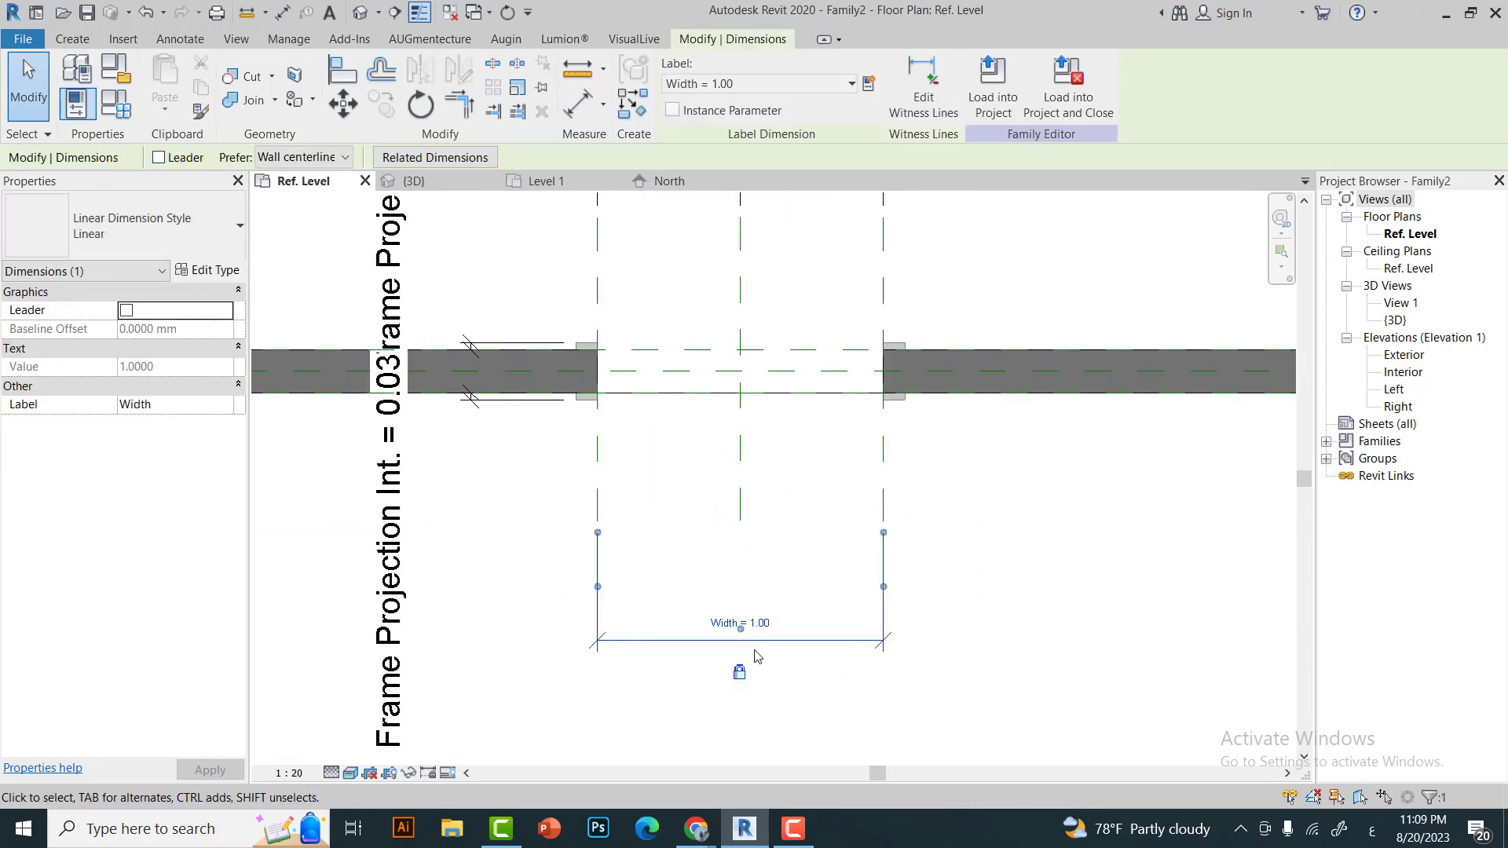
{"action": "left_click", "coordinate": [768, 693]}
{"action": "scroll", "coordinate": [768, 694], "scroll_direction": "down", "scroll_amount": 2}
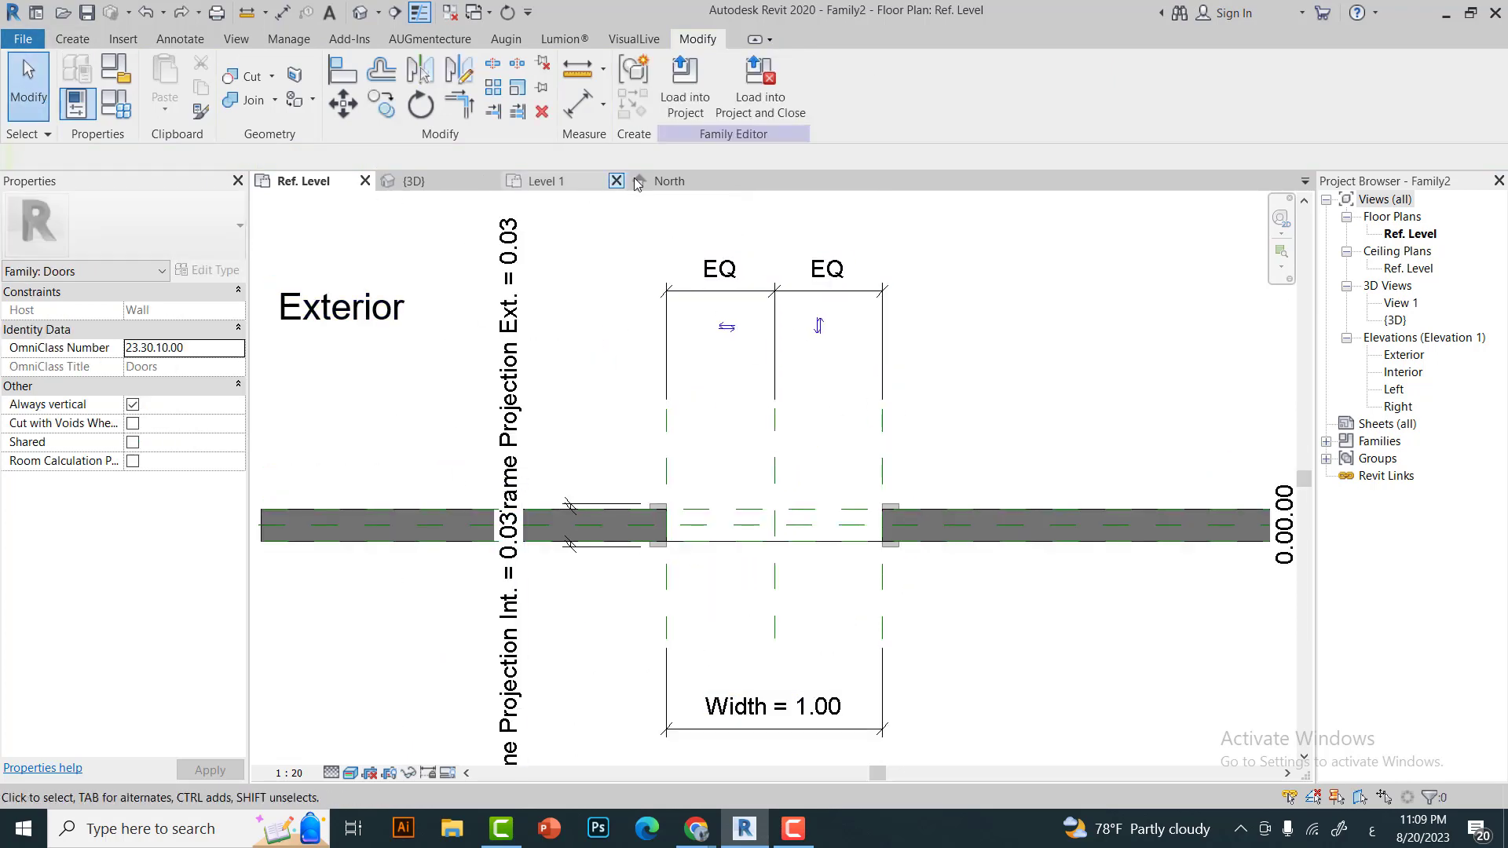
Review the project door's type properties, then return to Family2's Ref. Level plan.
{"action": "left_click", "coordinate": [544, 181]}
{"action": "left_click", "coordinate": [581, 528]}
{"action": "left_click", "coordinate": [208, 270]}
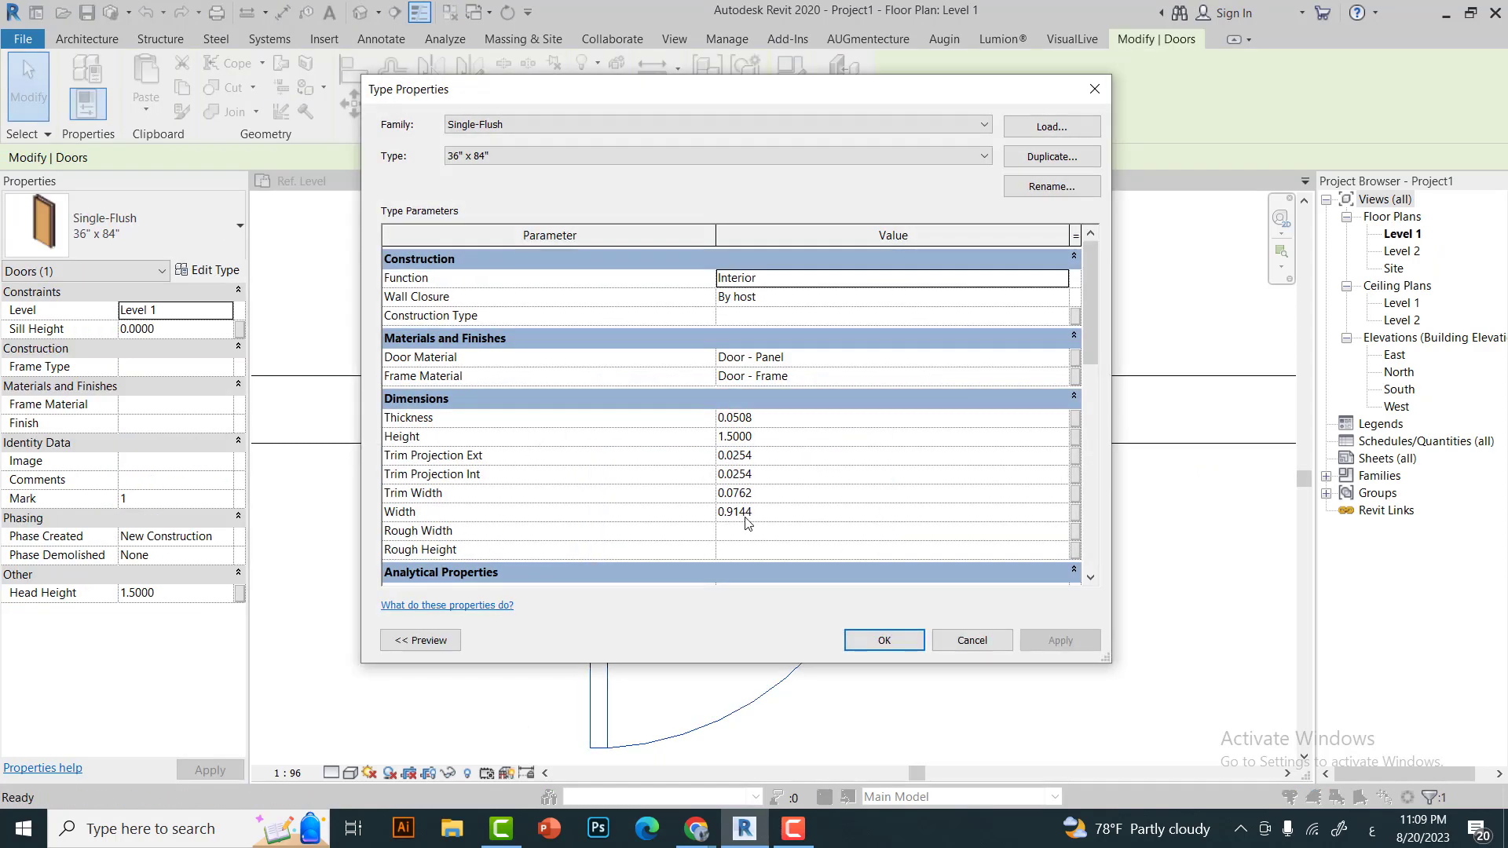
{"action": "left_click", "coordinate": [971, 640]}
{"action": "key", "text": "ctrl+Tab"}
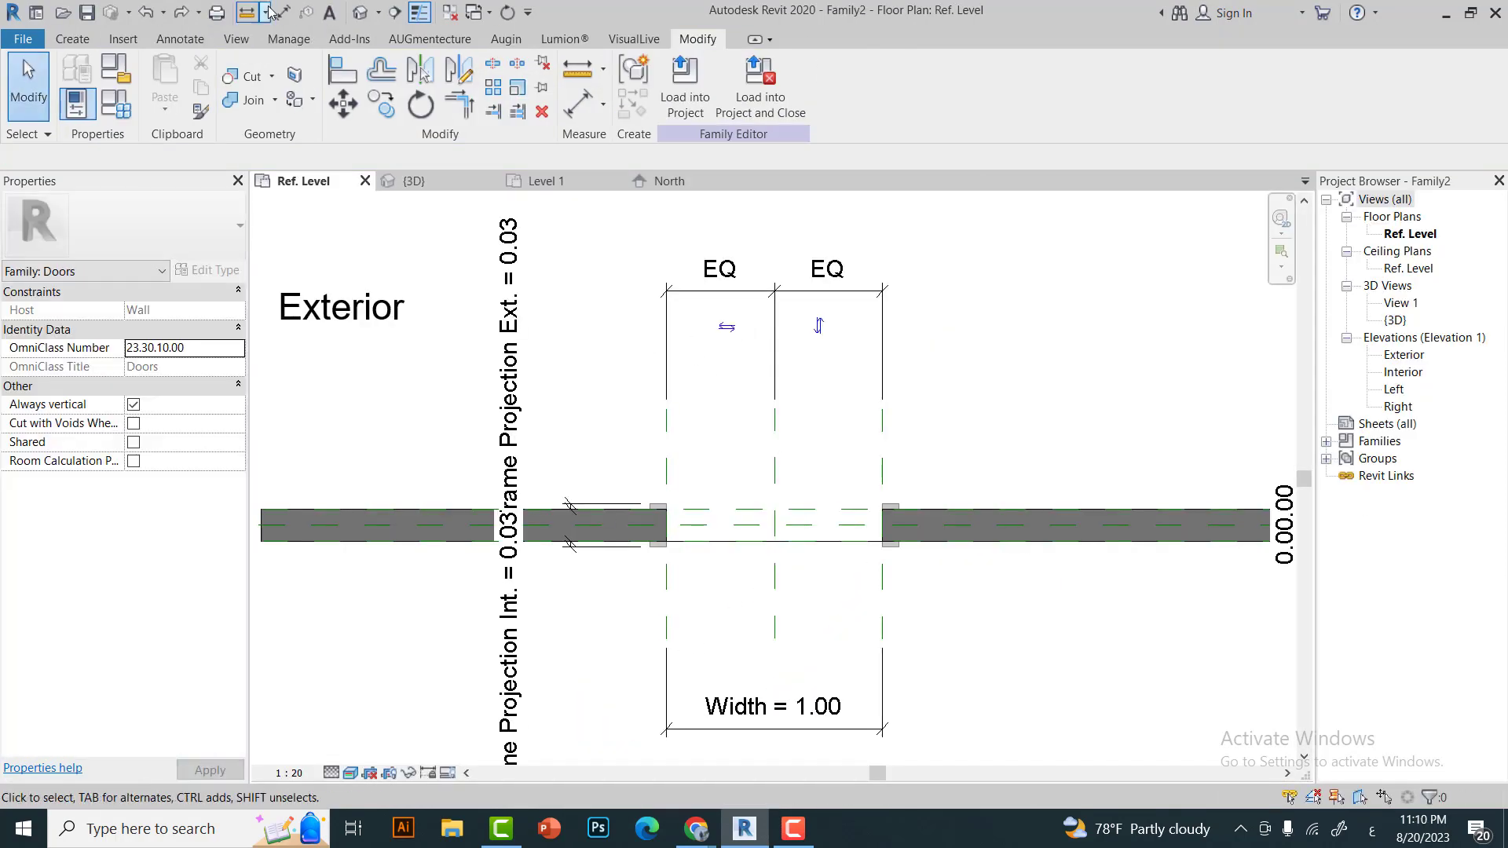
Start an aligned dimension from the Left reference plane.
{"action": "left_click", "coordinate": [281, 12]}
{"action": "scroll", "coordinate": [673, 464], "scroll_direction": "up", "scroll_amount": 3}
{"action": "scroll", "coordinate": [673, 464], "scroll_direction": "down", "scroll_amount": 1}
{"action": "left_click", "coordinate": [662, 456]}
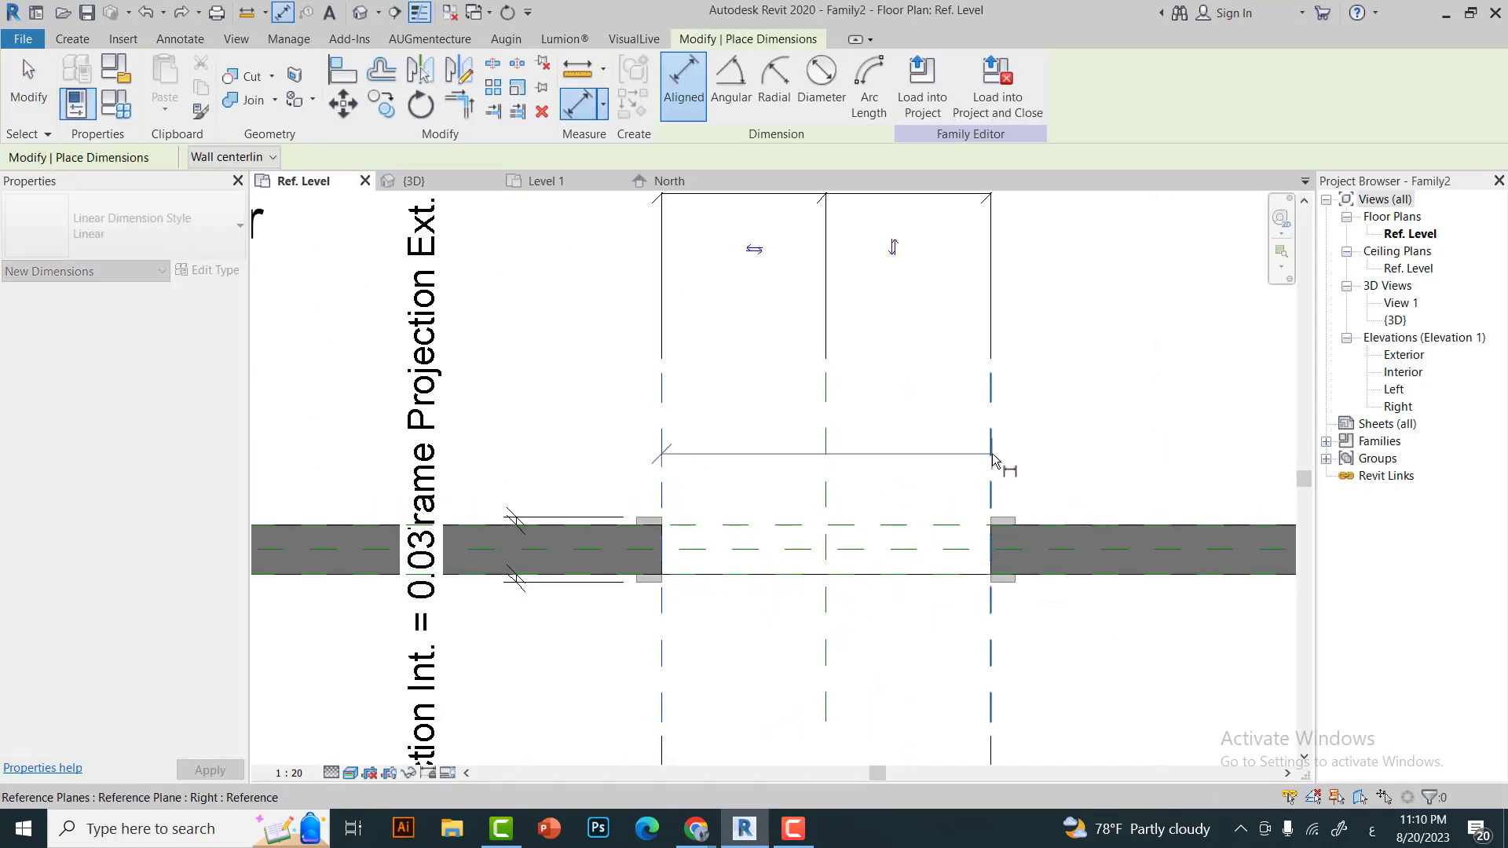
Place the 1.00 dimension to the Right reference plane and label it with Width.
{"action": "left_click", "coordinate": [991, 460]}
{"action": "left_click", "coordinate": [974, 462]}
{"action": "key", "text": "Escape"}
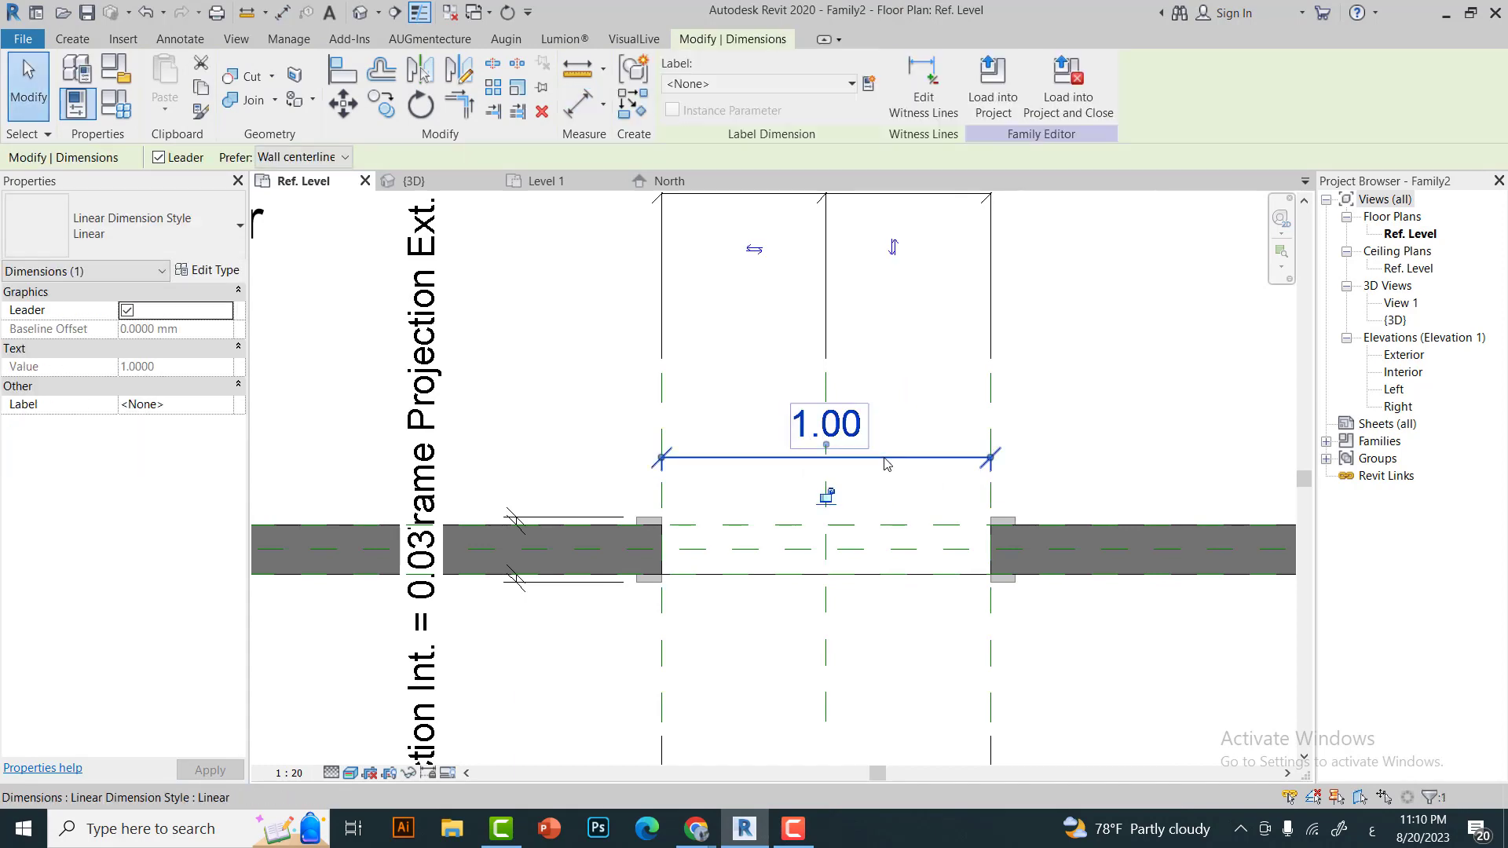
{"action": "left_click", "coordinate": [868, 83]}
{"action": "type", "text": "Width"}
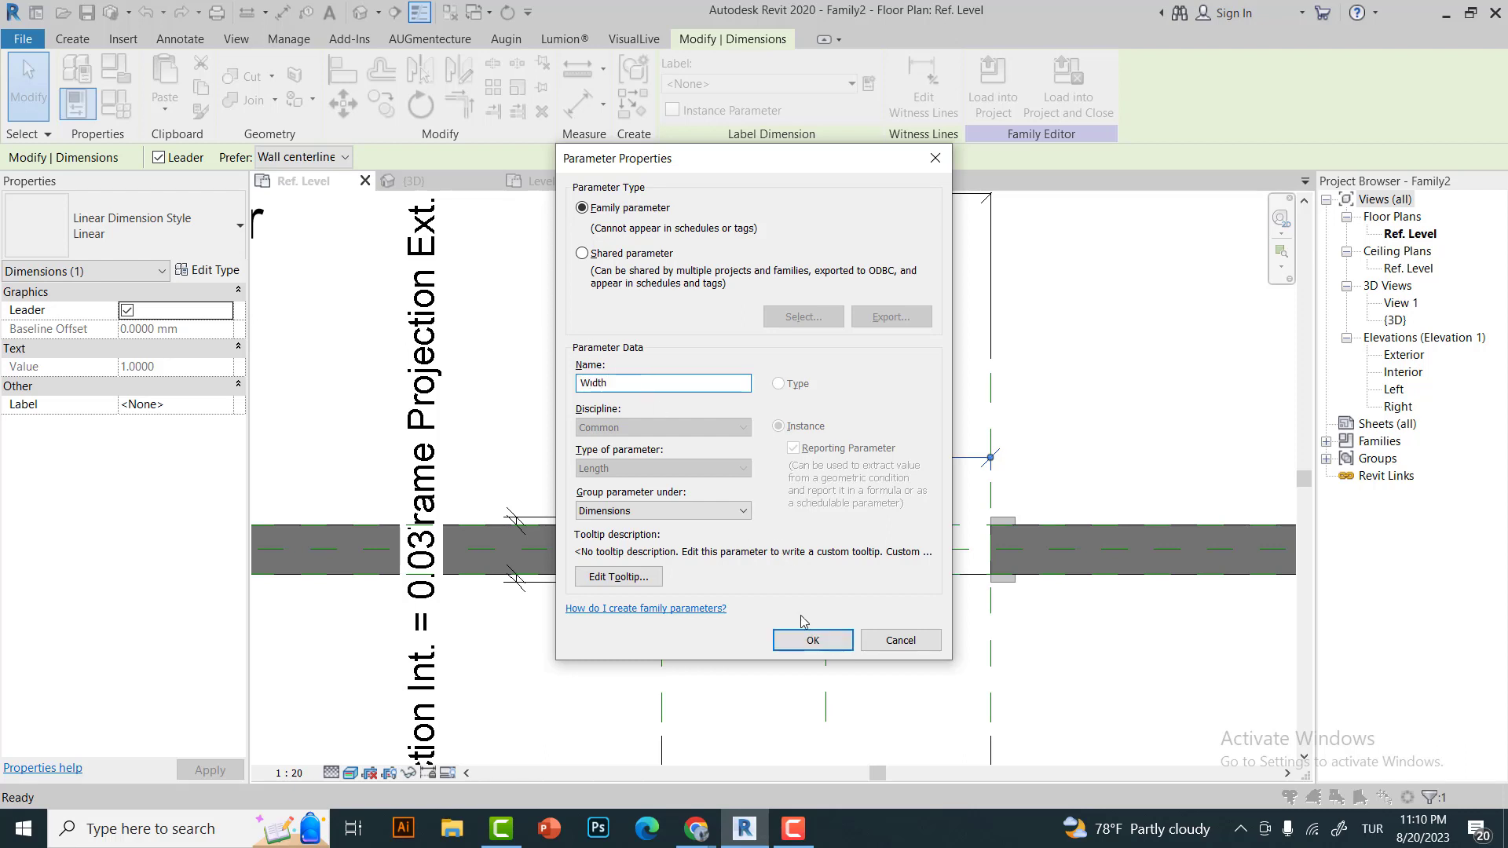
{"action": "left_click", "coordinate": [883, 645]}
{"action": "left_click", "coordinate": [849, 83]}
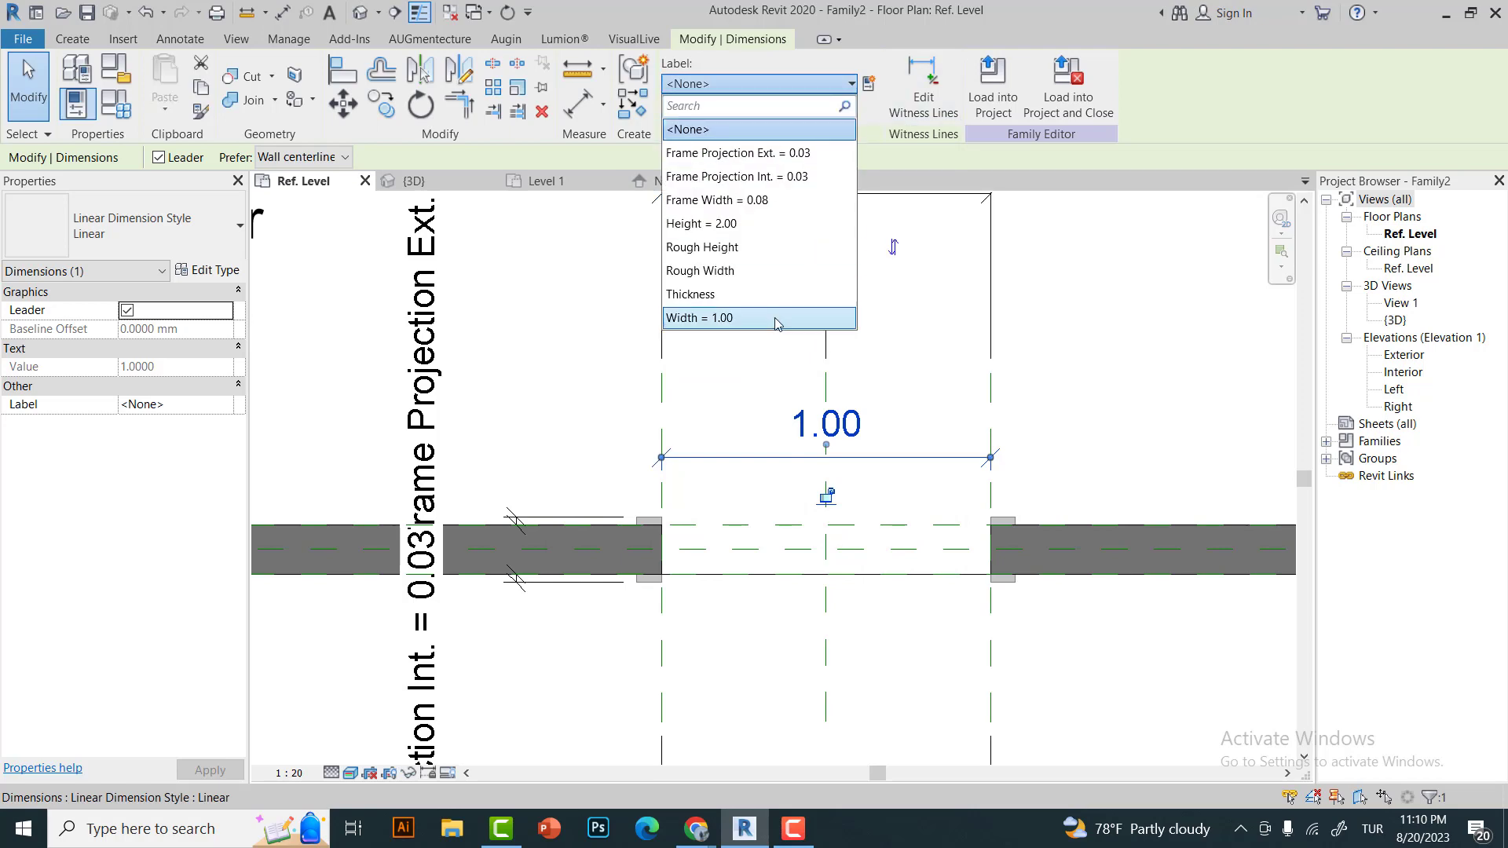
{"action": "left_click", "coordinate": [722, 318]}
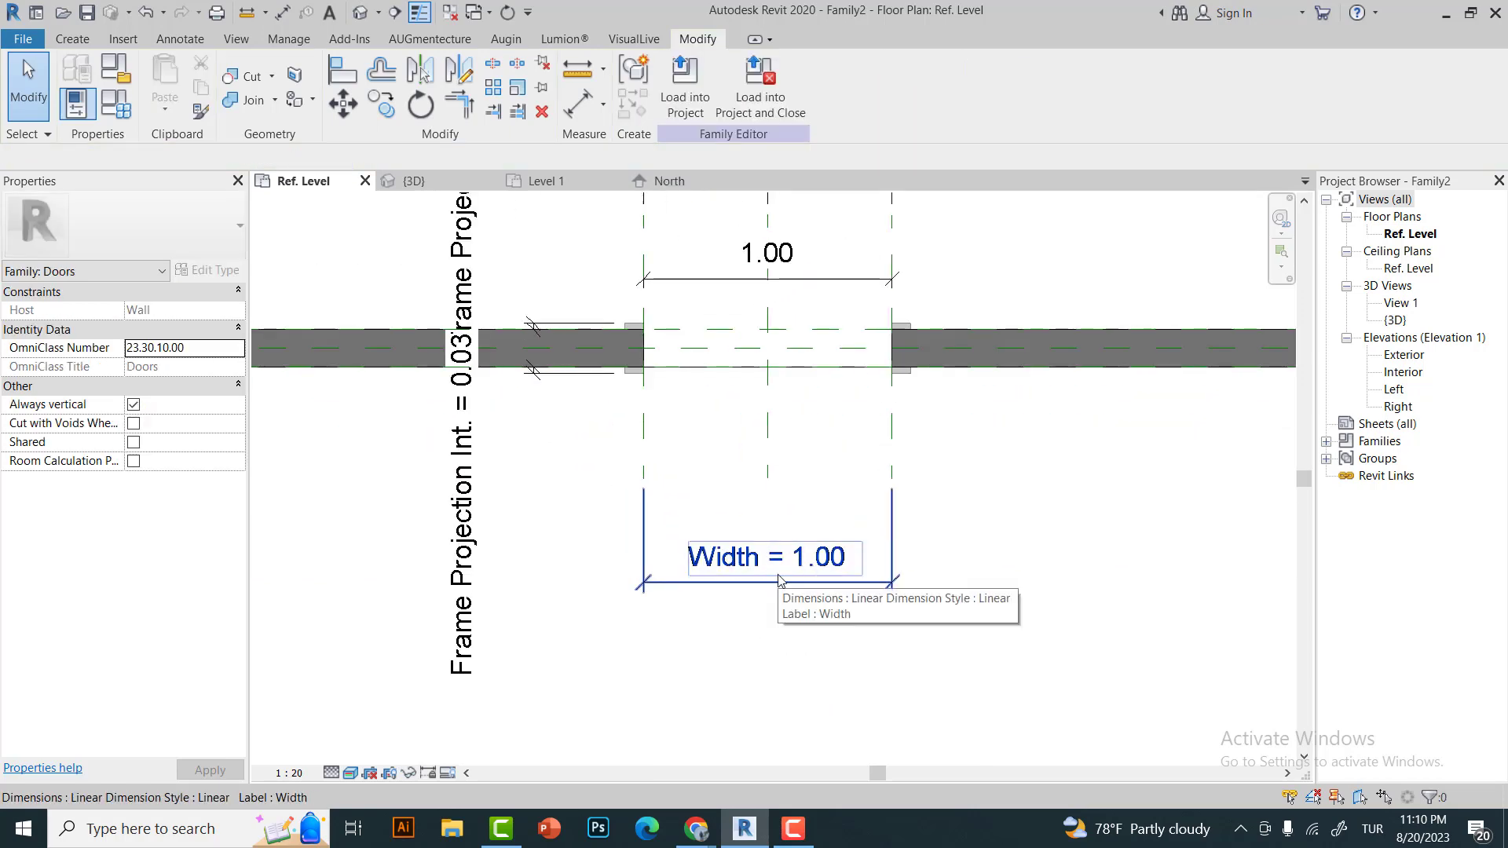
{"action": "left_click", "coordinate": [869, 626]}
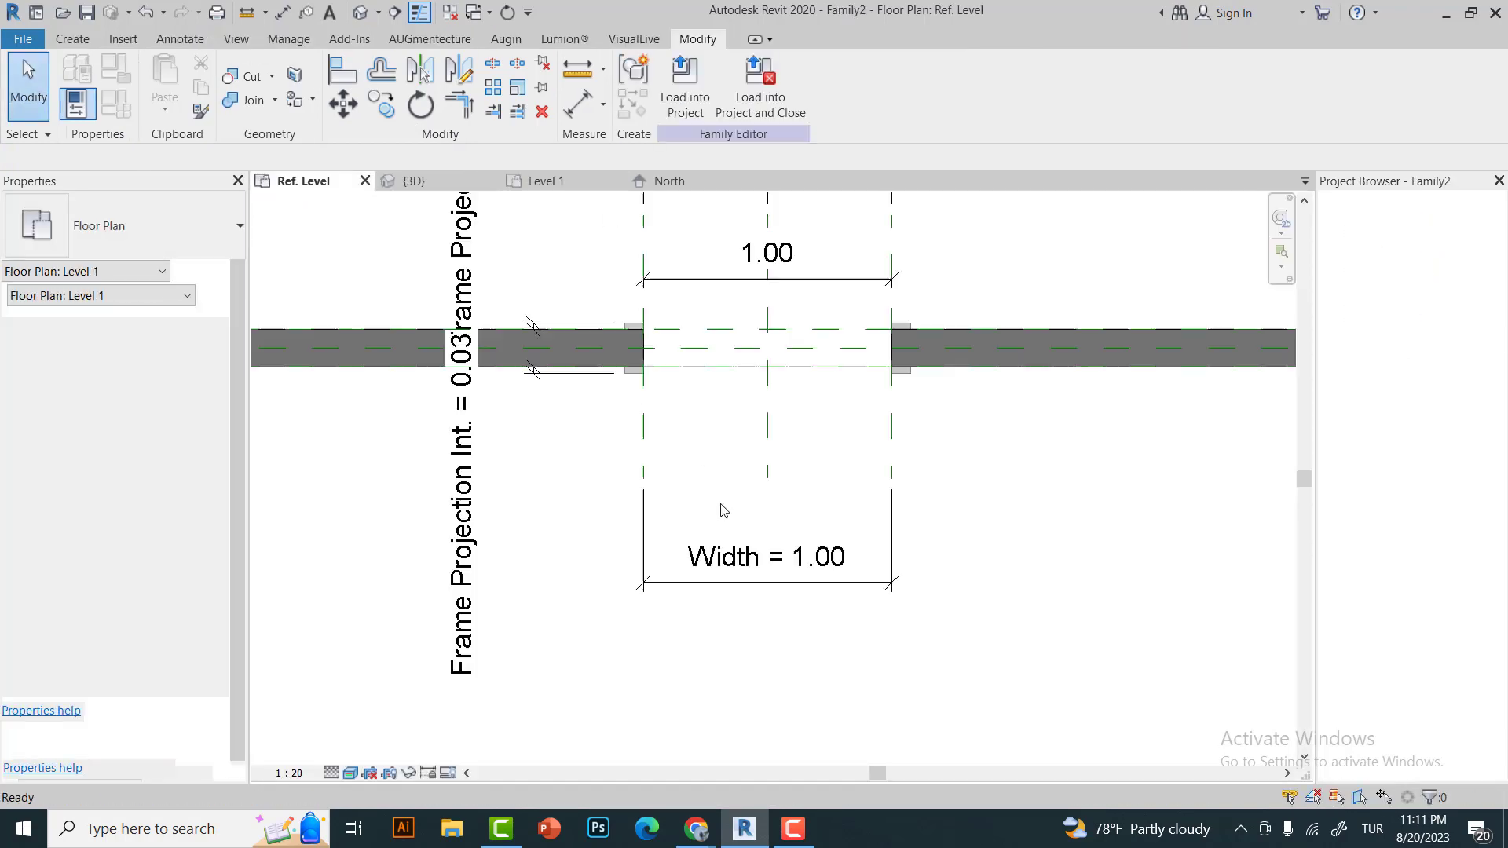
Change the Width value in Family Types to 1.20 and apply it.
{"action": "left_click", "coordinate": [112, 114]}
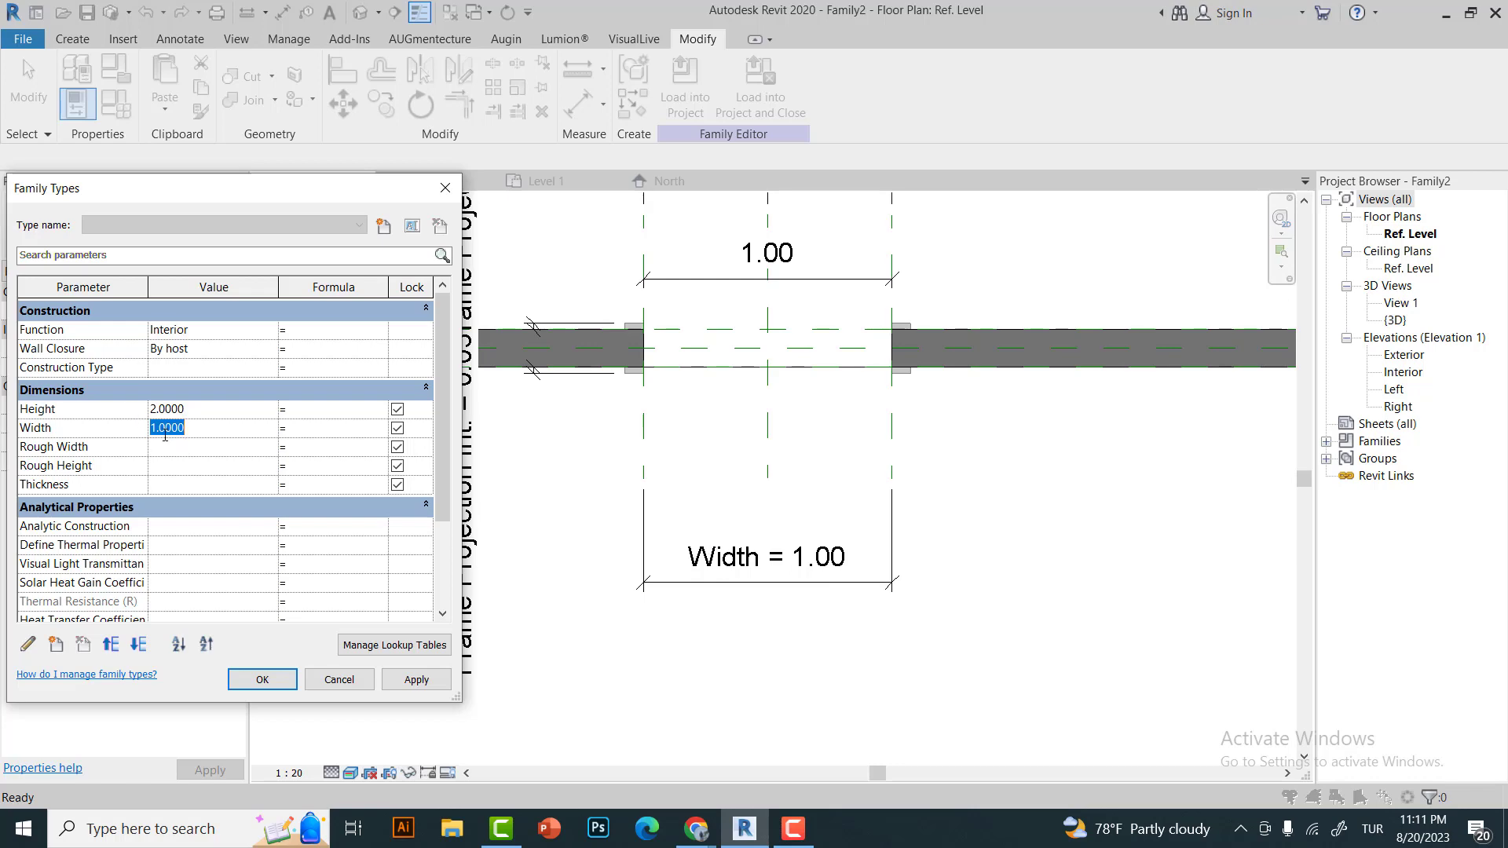
{"action": "key", "text": "Return"}
{"action": "type", "text": "1,2"}
{"action": "key", "text": "Return"}
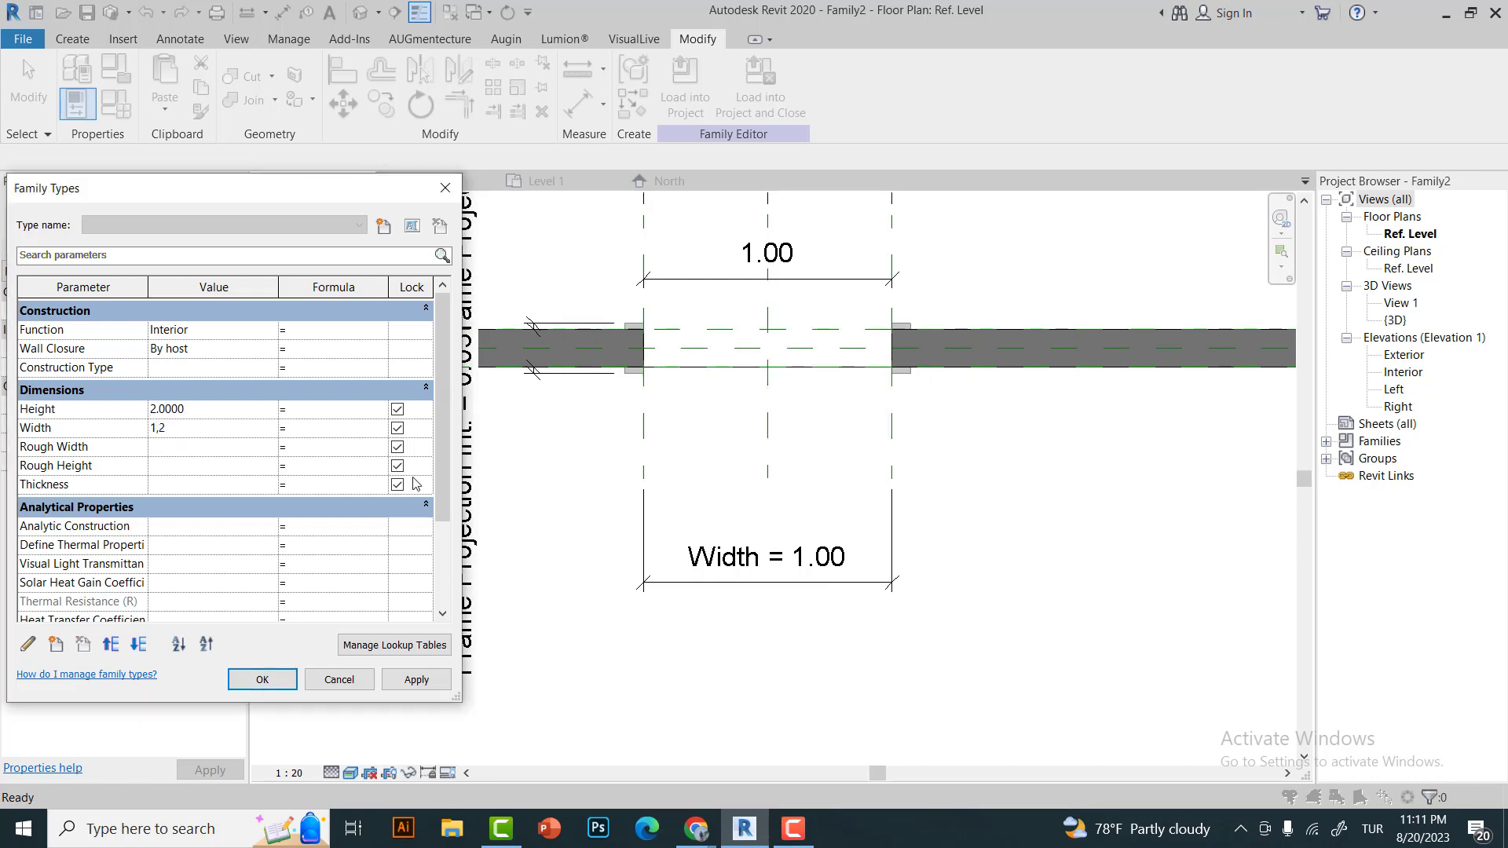
{"action": "key", "text": "Escape"}
{"action": "left_click", "coordinate": [76, 102]}
{"action": "left_click", "coordinate": [223, 430]}
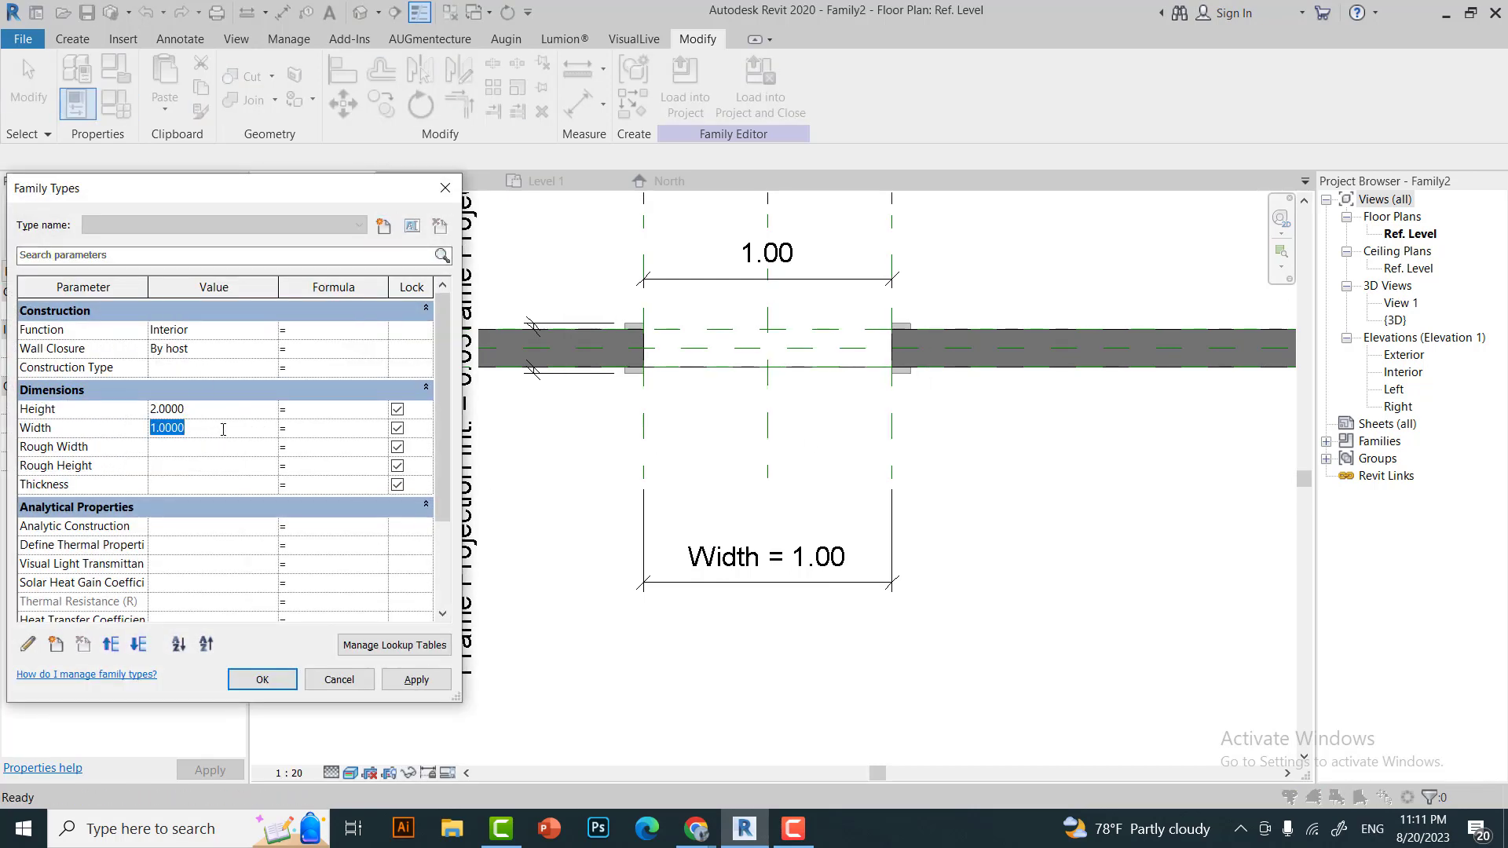
{"action": "left_click", "coordinate": [271, 680]}
{"action": "scroll", "coordinate": [711, 504], "scroll_direction": "down", "scroll_amount": 2}
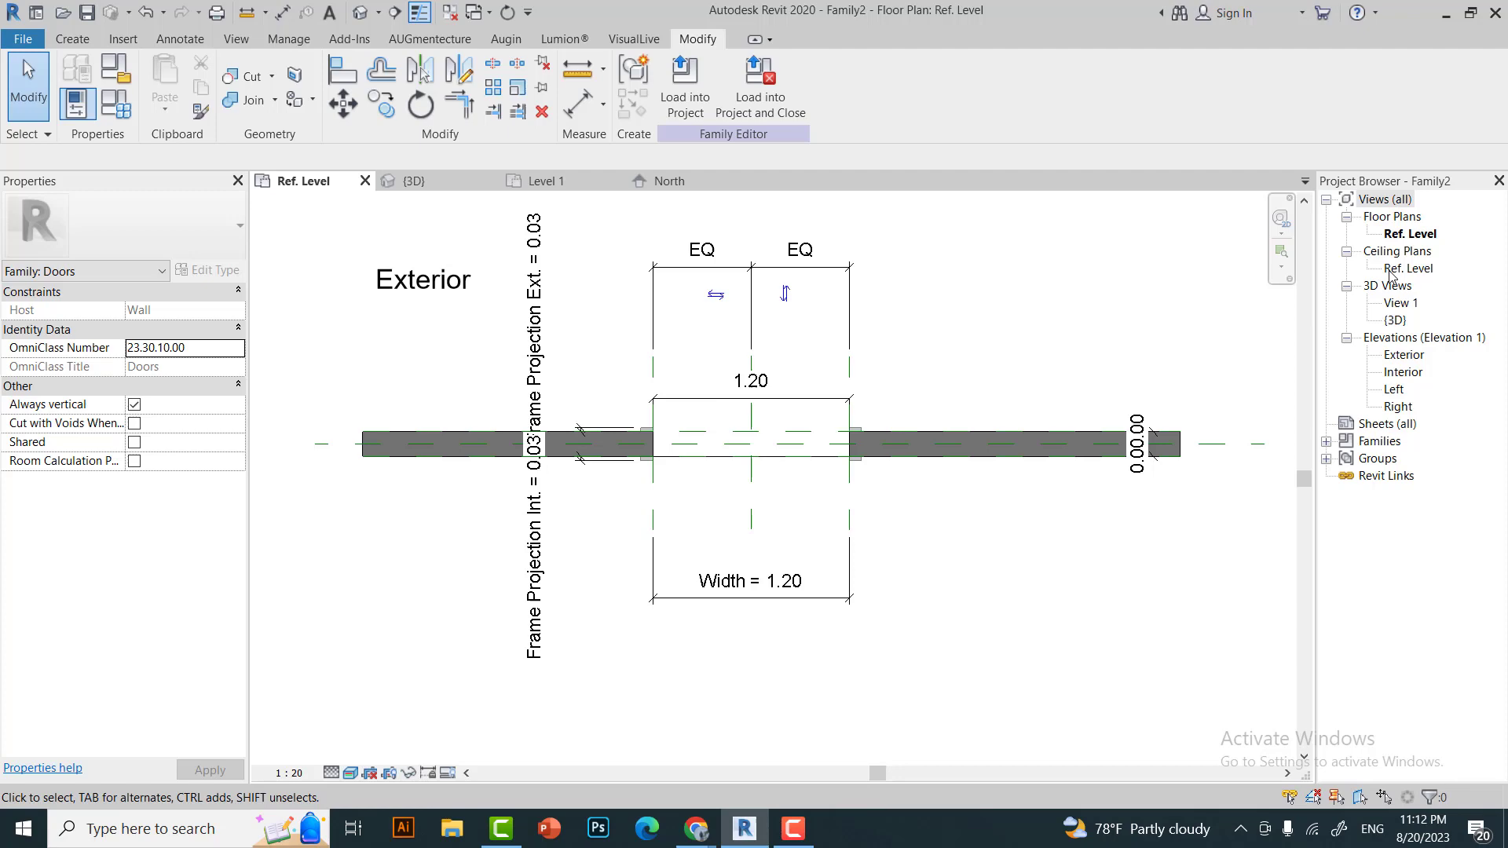
Open the Exterior elevation, inspect its Height and reference planes, and place its tab beside {3D}.
{"action": "double_click", "coordinate": [1403, 354]}
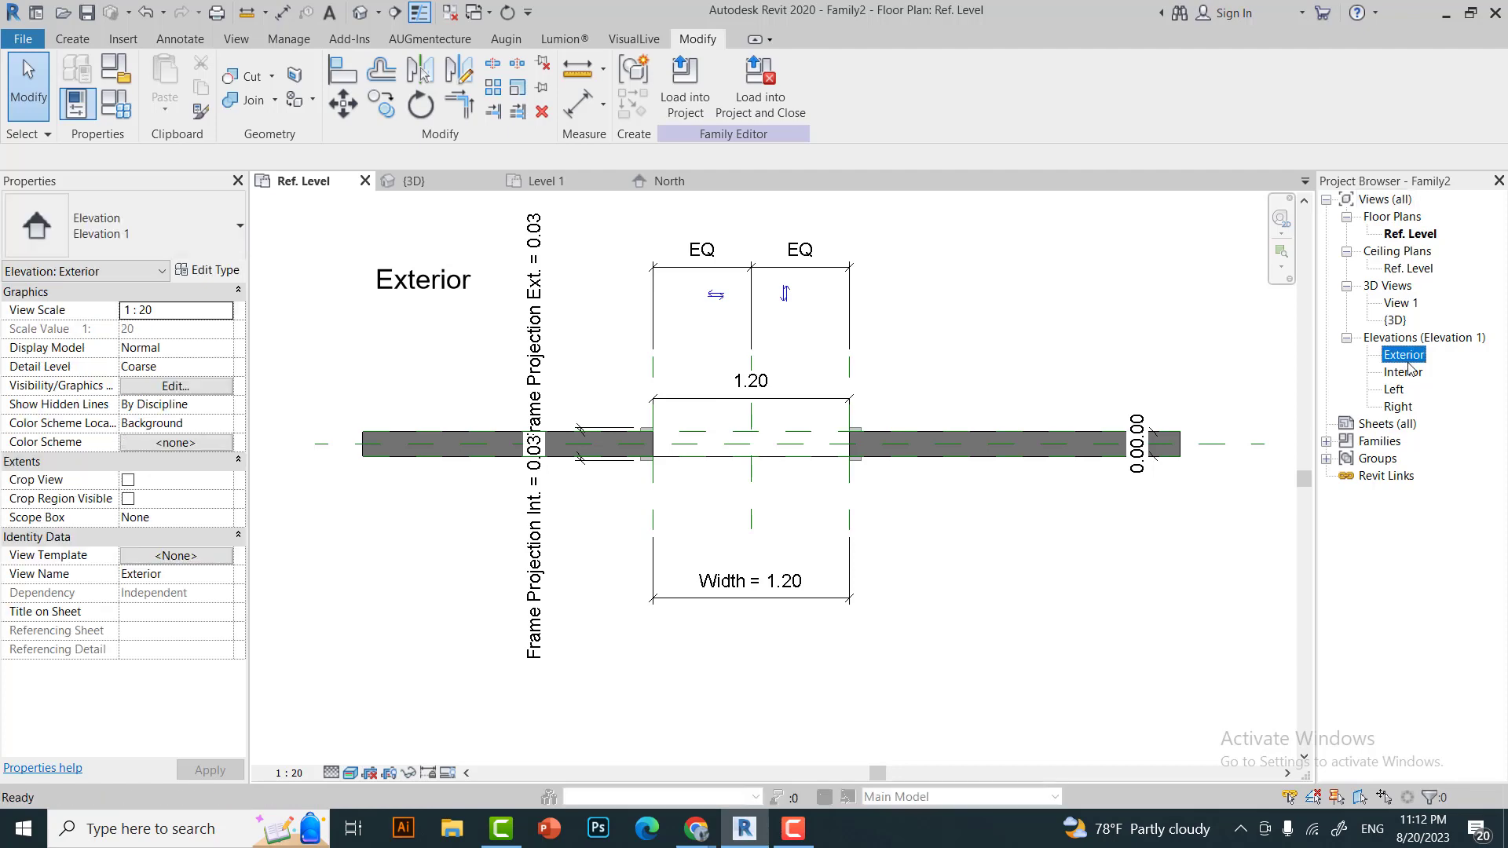
{"action": "left_click", "coordinate": [429, 550]}
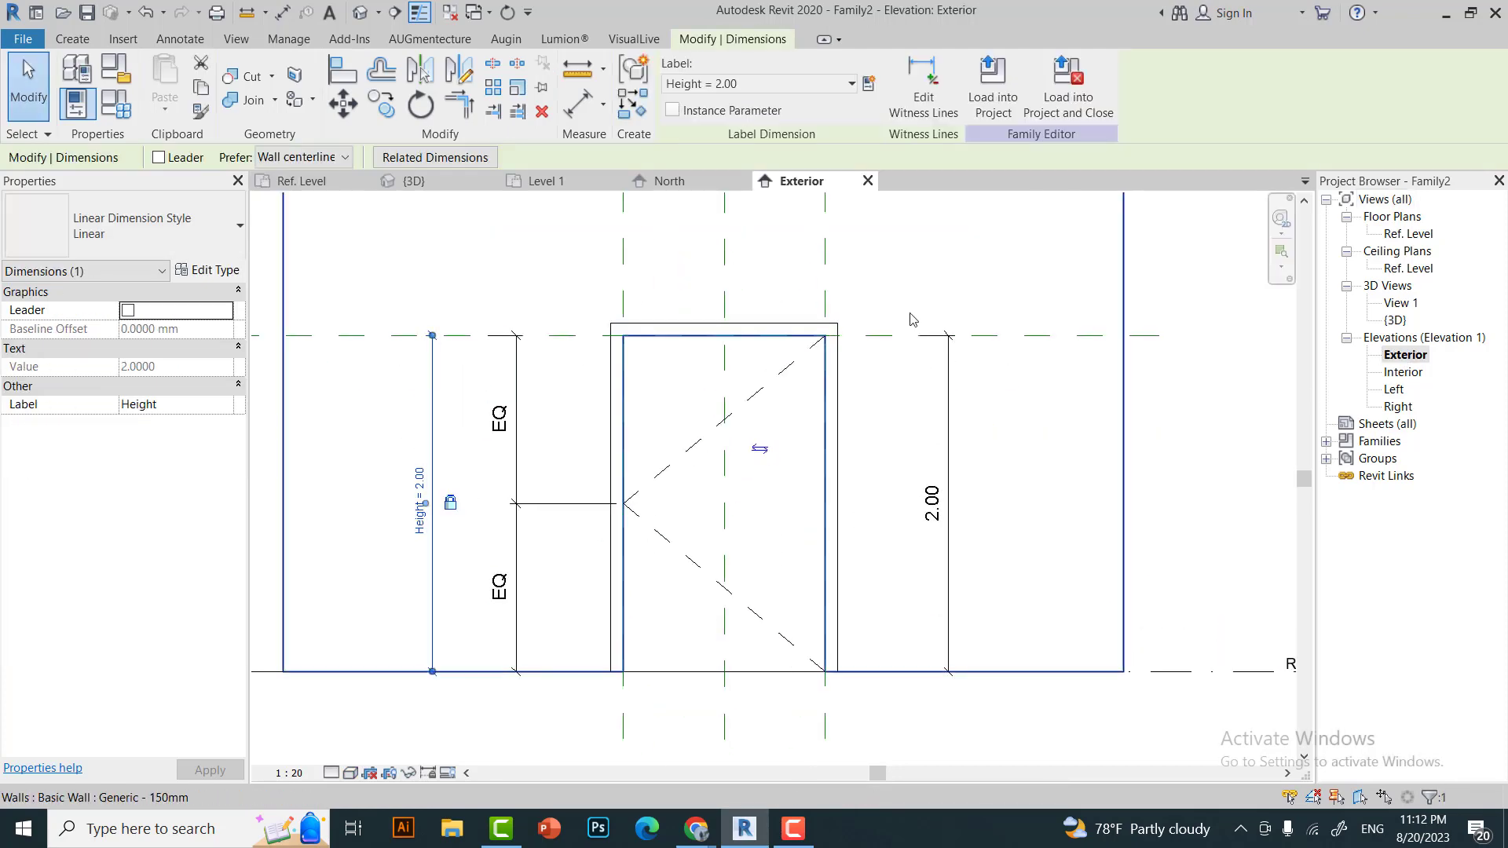
{"action": "scroll", "coordinate": [579, 599], "scroll_direction": "down", "scroll_amount": 1}
{"action": "left_click", "coordinate": [691, 624]}
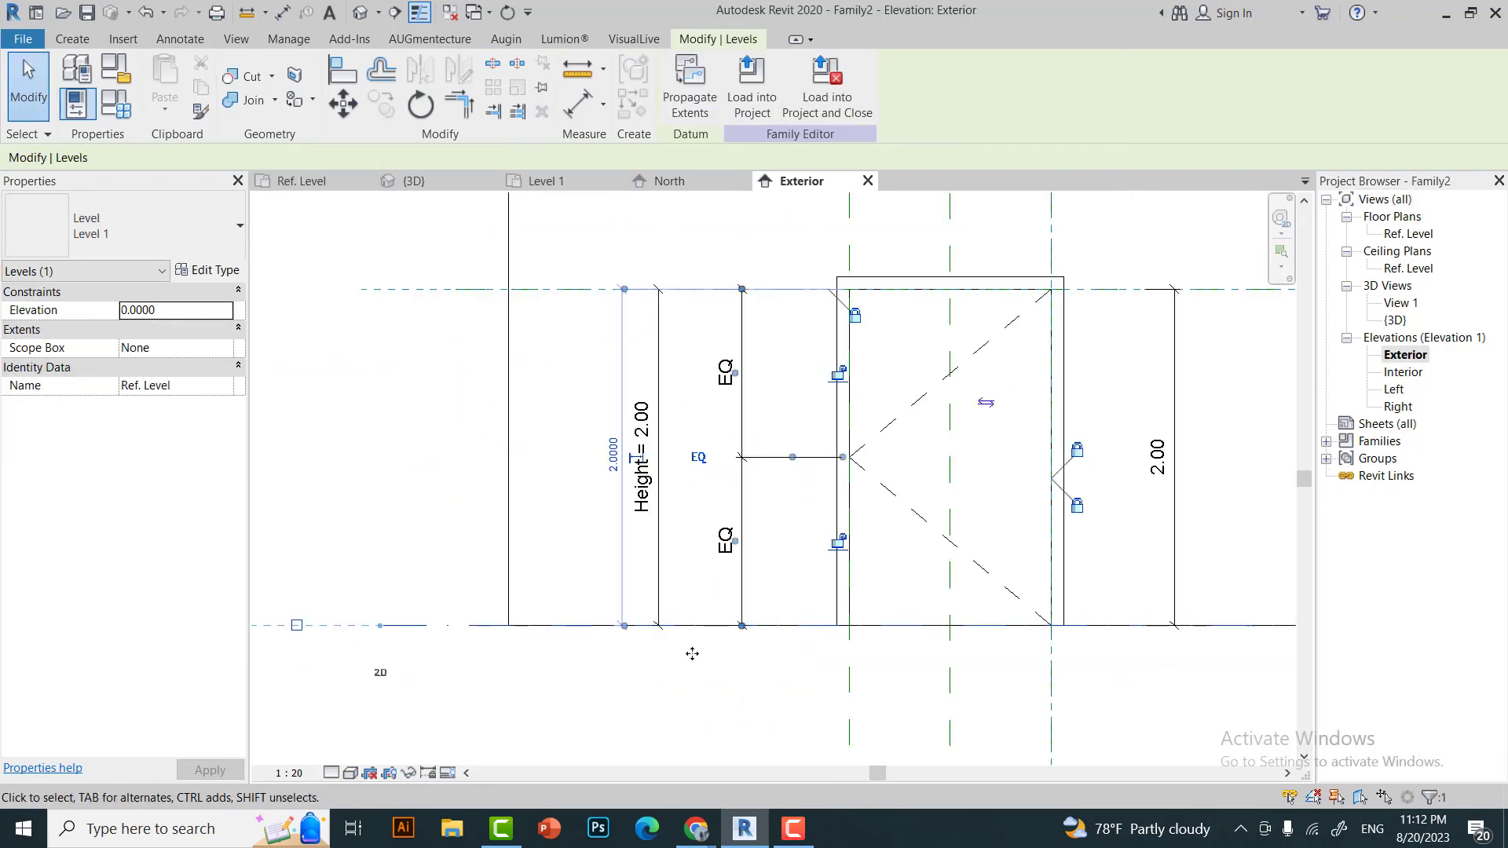
{"action": "scroll", "coordinate": [864, 636], "scroll_direction": "down", "scroll_amount": 1}
{"action": "scroll", "coordinate": [1092, 630], "scroll_direction": "up", "scroll_amount": 1}
{"action": "scroll", "coordinate": [1100, 612], "scroll_direction": "down", "scroll_amount": 1}
{"action": "scroll", "coordinate": [495, 621], "scroll_direction": "up", "scroll_amount": 1}
{"action": "left_click", "coordinate": [464, 267]}
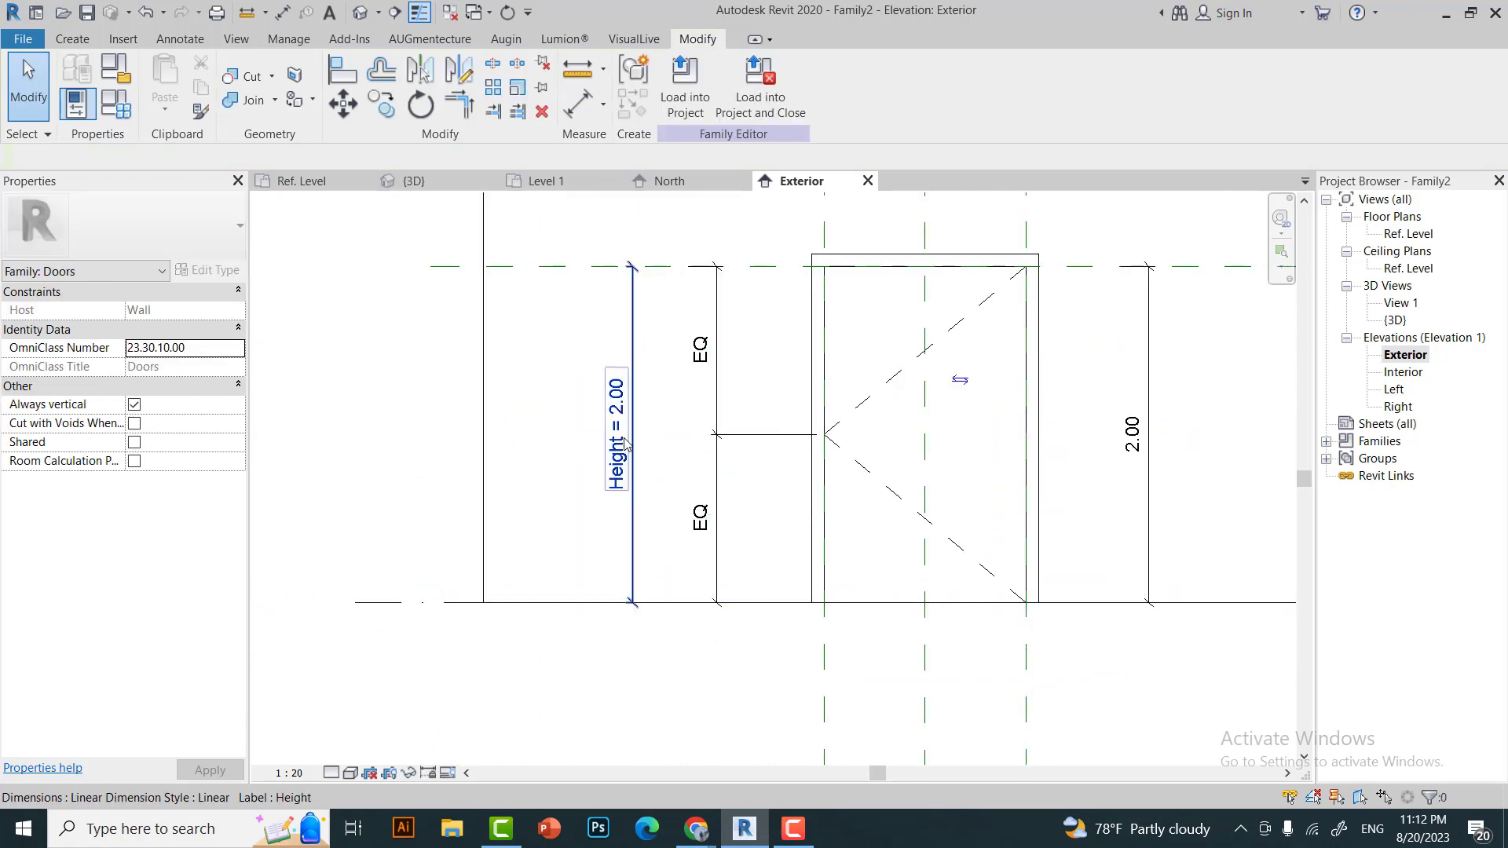
{"action": "scroll", "coordinate": [624, 444], "scroll_direction": "down", "scroll_amount": 1}
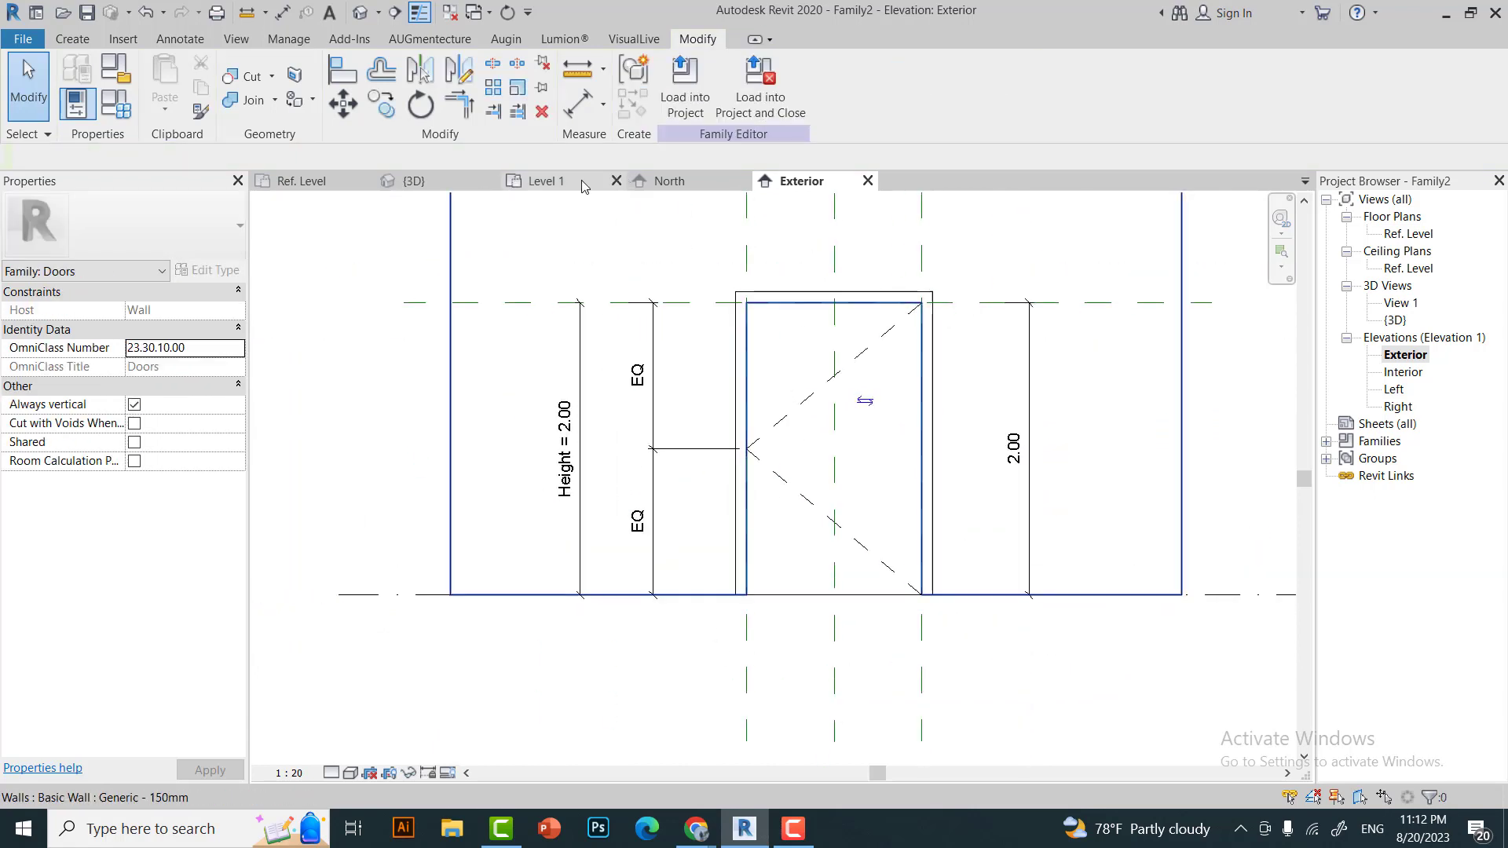
{"action": "left_click_drag", "start_coordinate": [626, 189], "coordinate": [542, 182]}
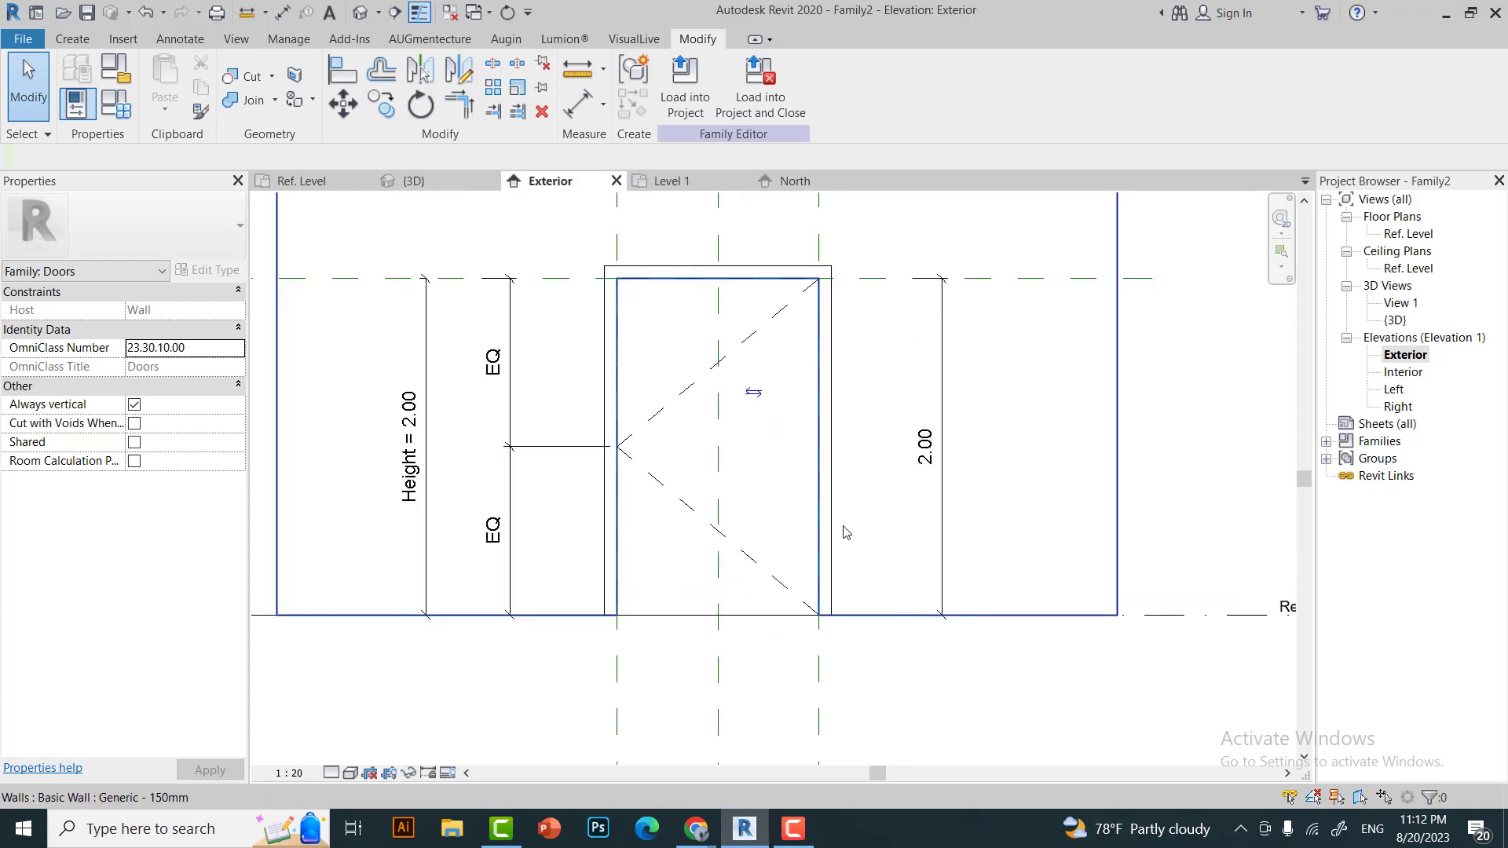
{"action": "scroll", "coordinate": [671, 328], "scroll_direction": "up", "scroll_amount": 2}
Enter the frame extrusion's sketch and check the Frame Width dimension label.
{"action": "left_click", "coordinate": [612, 314]}
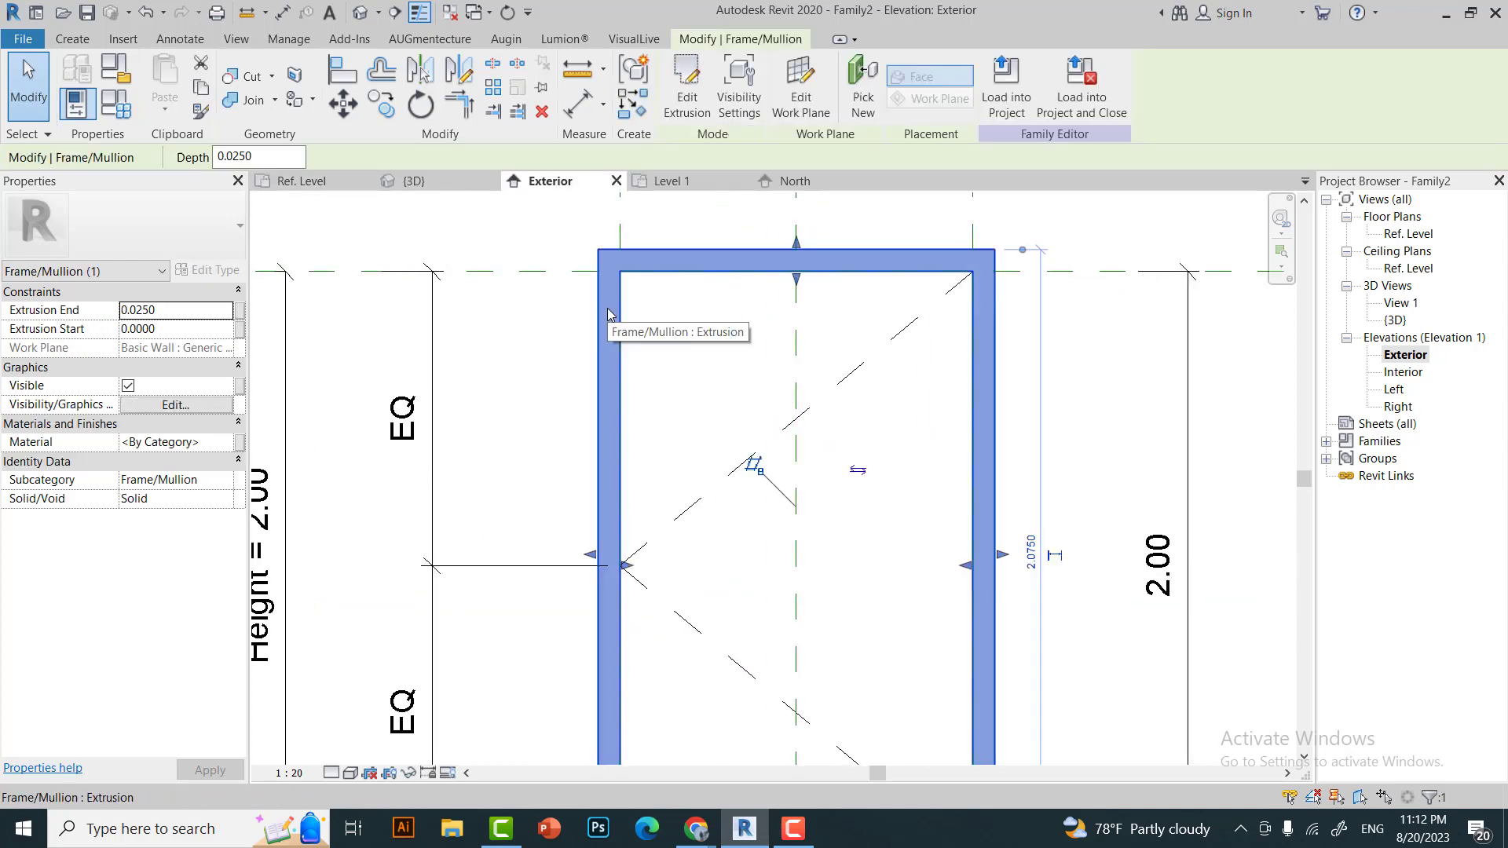
{"action": "scroll", "coordinate": [611, 314], "scroll_direction": "down", "scroll_amount": 2}
{"action": "double_click", "coordinate": [794, 366]}
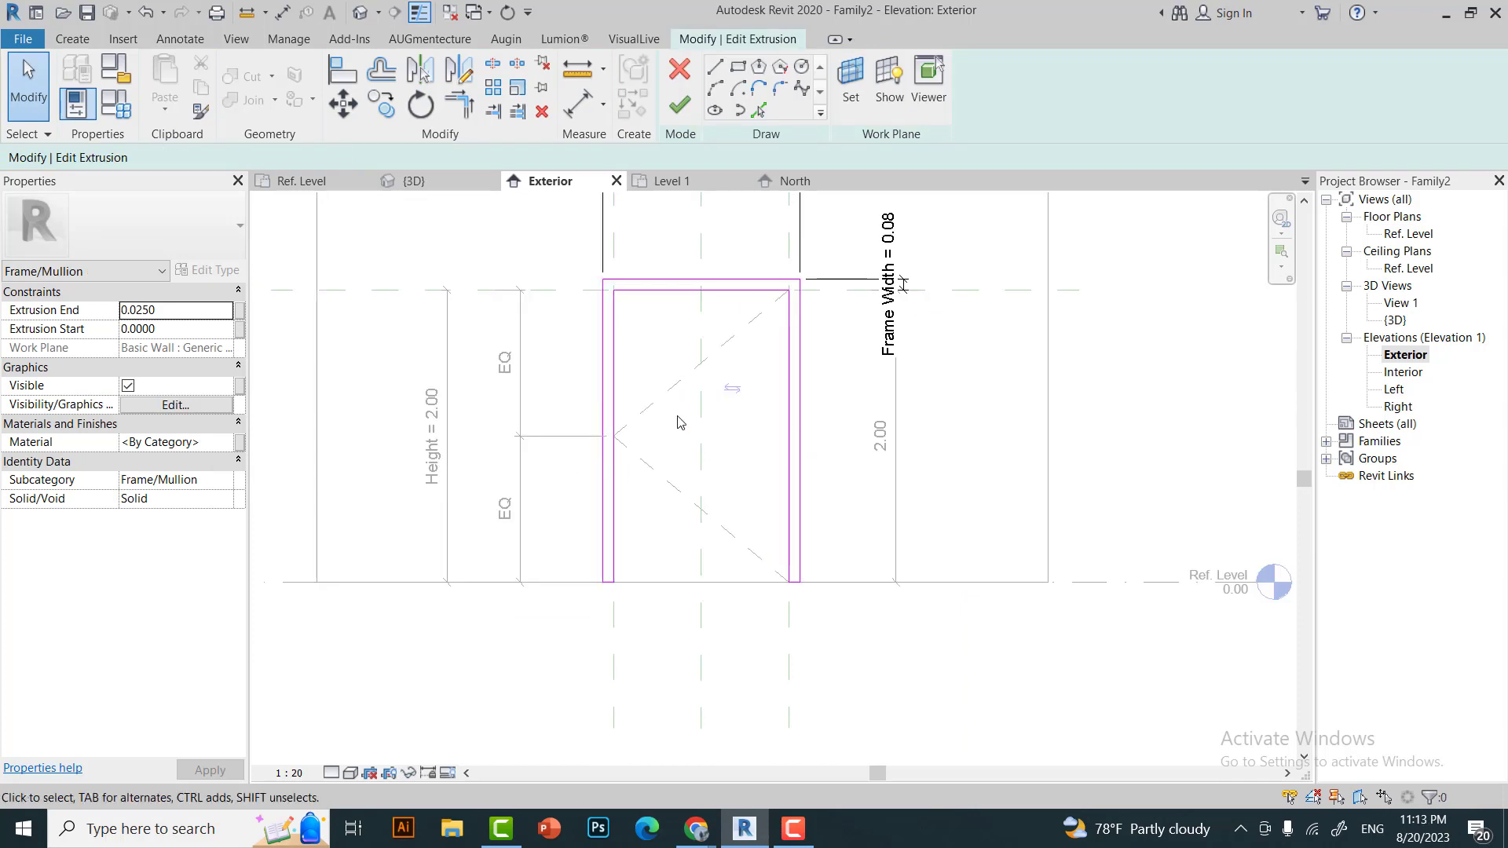
{"action": "scroll", "coordinate": [640, 263], "scroll_direction": "up", "scroll_amount": 4}
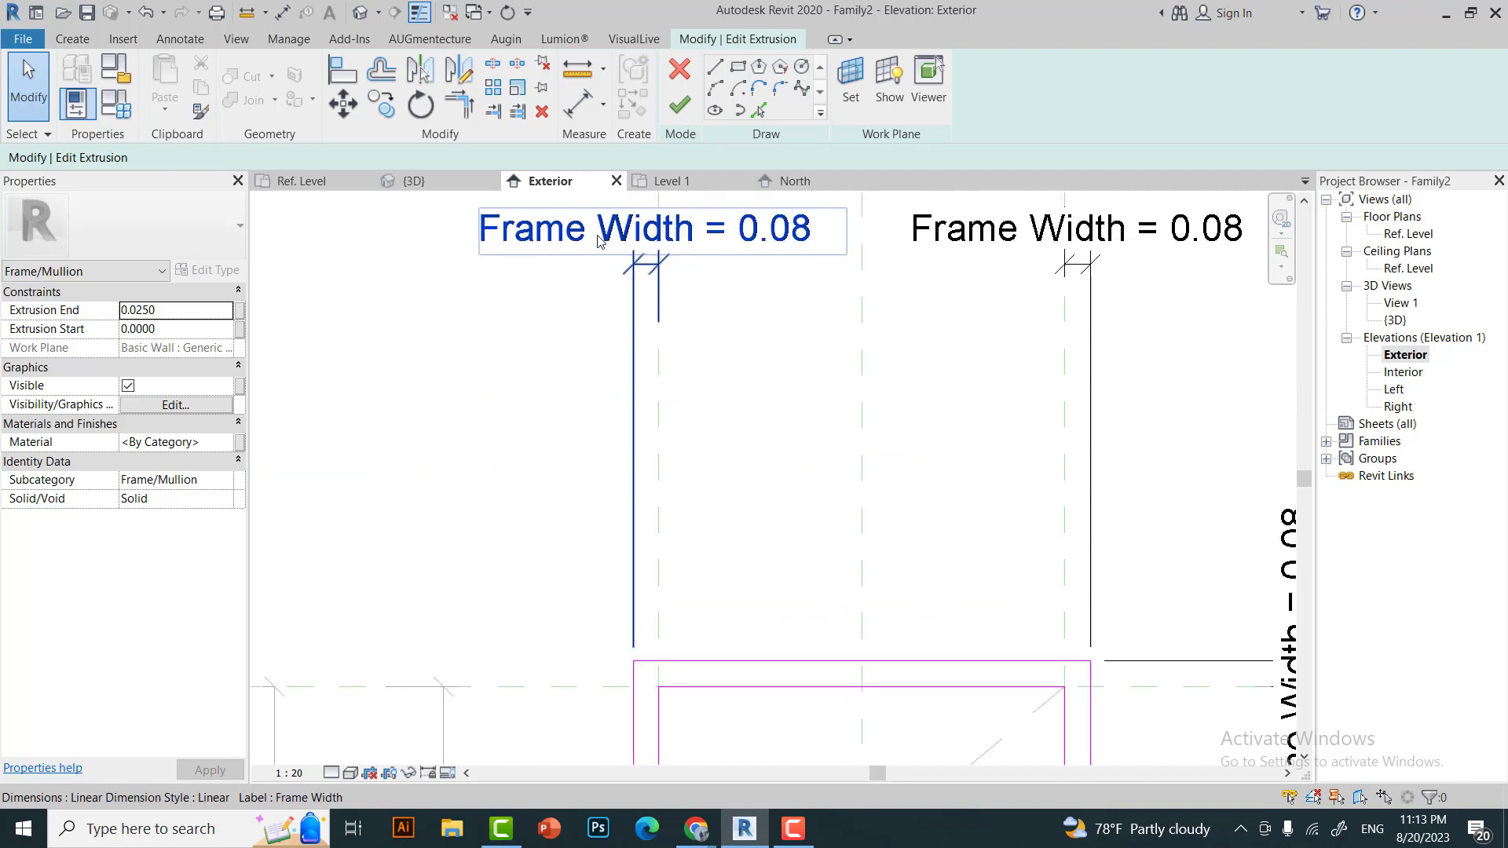
{"action": "scroll", "coordinate": [600, 241], "scroll_direction": "down", "scroll_amount": 2}
{"action": "scroll", "coordinate": [946, 523], "scroll_direction": "up", "scroll_amount": 3}
{"action": "scroll", "coordinate": [707, 533], "scroll_direction": "up", "scroll_amount": 1}
{"action": "scroll", "coordinate": [744, 544], "scroll_direction": "down", "scroll_amount": 5}
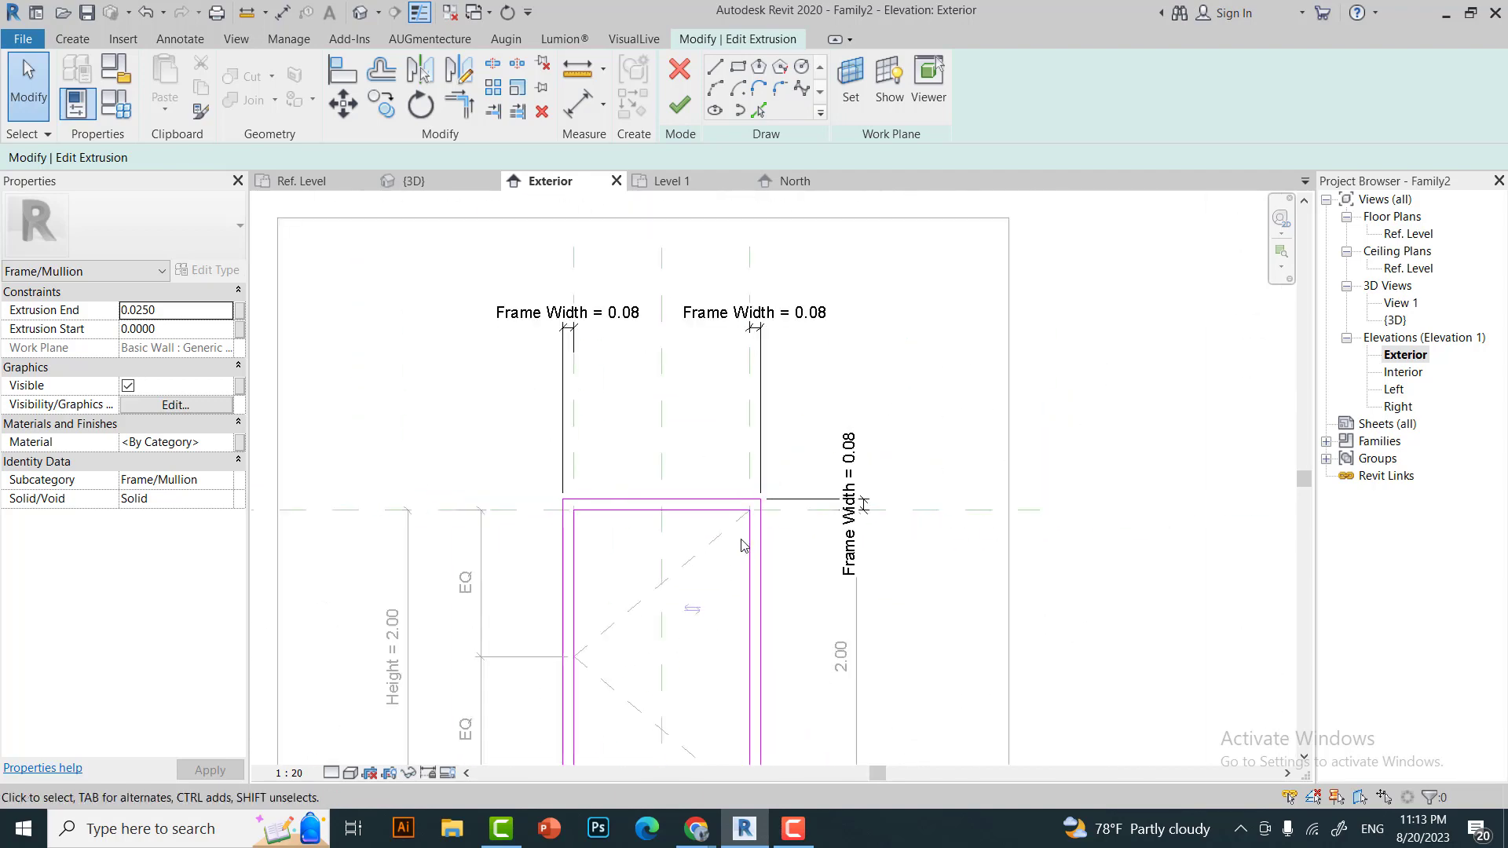
{"action": "scroll", "coordinate": [559, 375], "scroll_direction": "up", "scroll_amount": 2}
{"action": "left_click", "coordinate": [1065, 624]}
{"action": "left_click", "coordinate": [559, 393]}
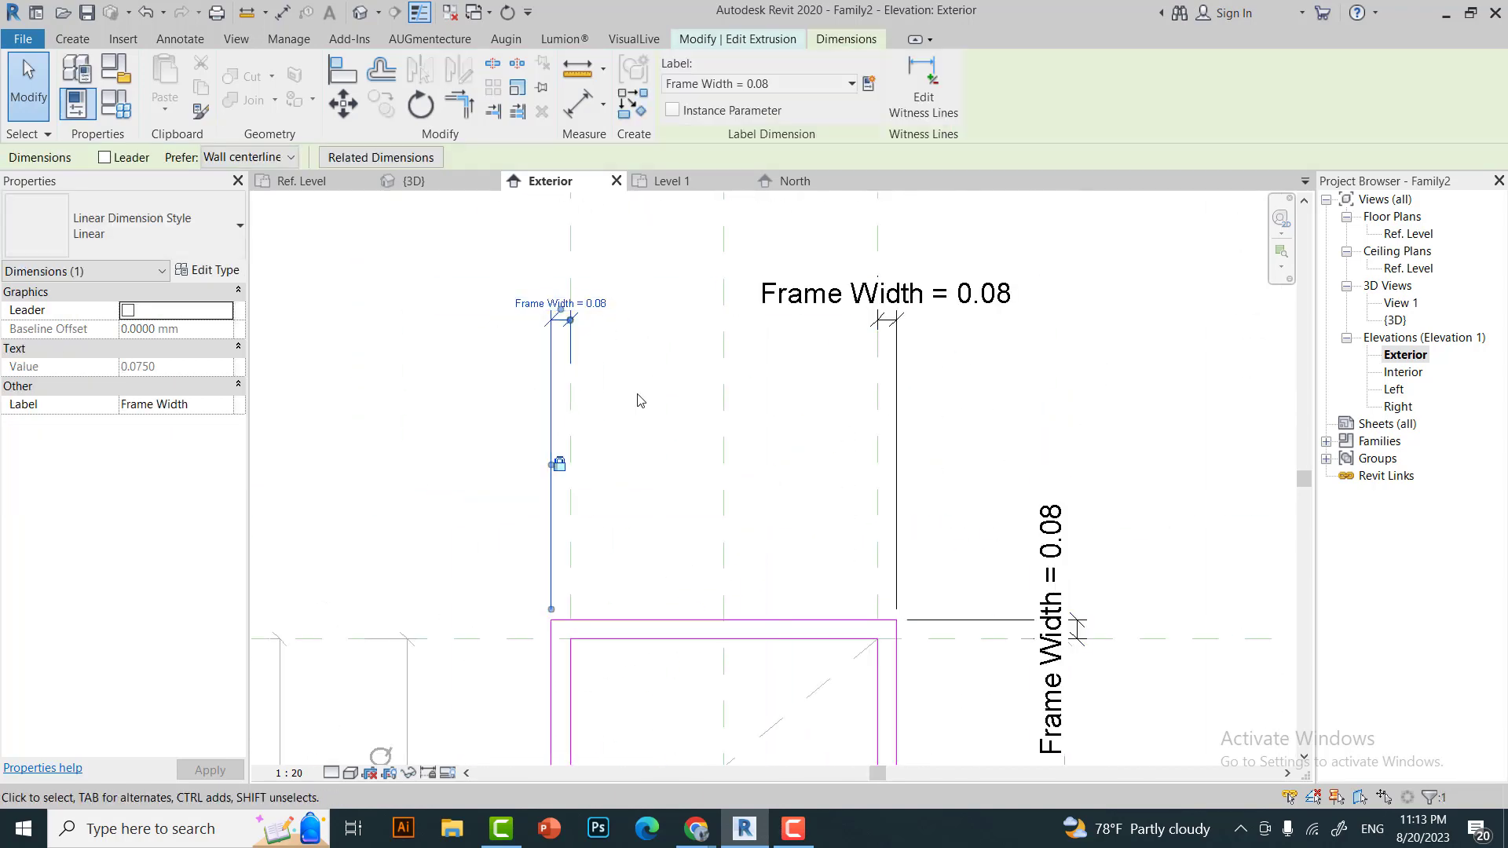
{"action": "scroll", "coordinate": [641, 398], "scroll_direction": "down", "scroll_amount": 1}
{"action": "key", "text": "Escape"}
Set the Frame Width parameter to 0.05 in Family Types.
{"action": "left_click", "coordinate": [109, 72]}
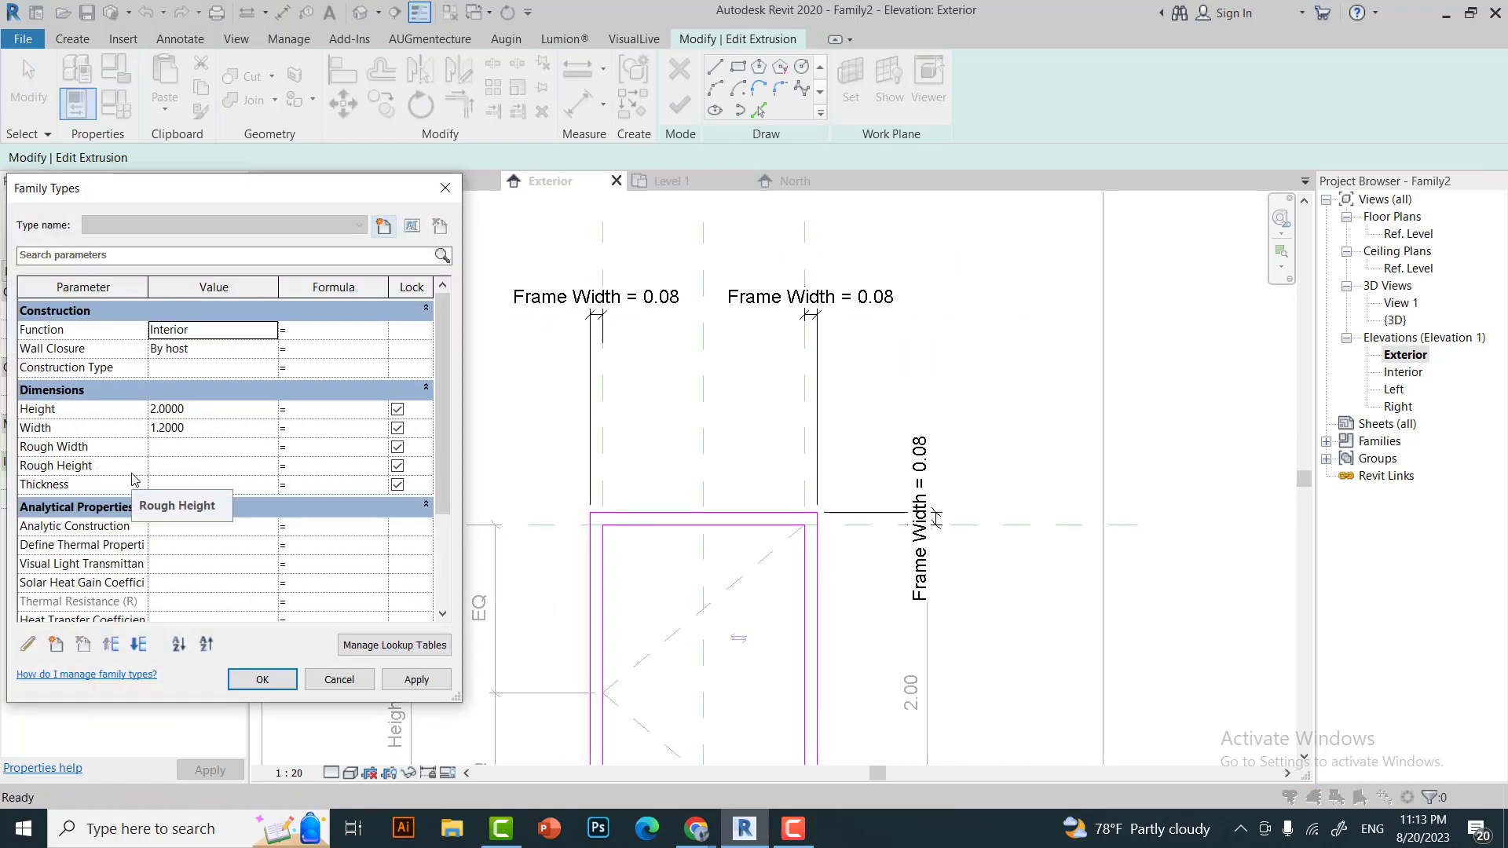
{"action": "scroll", "coordinate": [157, 467], "scroll_direction": "down", "scroll_amount": 3}
{"action": "scroll", "coordinate": [192, 444], "scroll_direction": "up", "scroll_amount": 1}
{"action": "scroll", "coordinate": [192, 439], "scroll_direction": "down", "scroll_amount": 1}
{"action": "scroll", "coordinate": [192, 437], "scroll_direction": "up", "scroll_amount": 3}
{"action": "scroll", "coordinate": [246, 475], "scroll_direction": "down", "scroll_amount": 3}
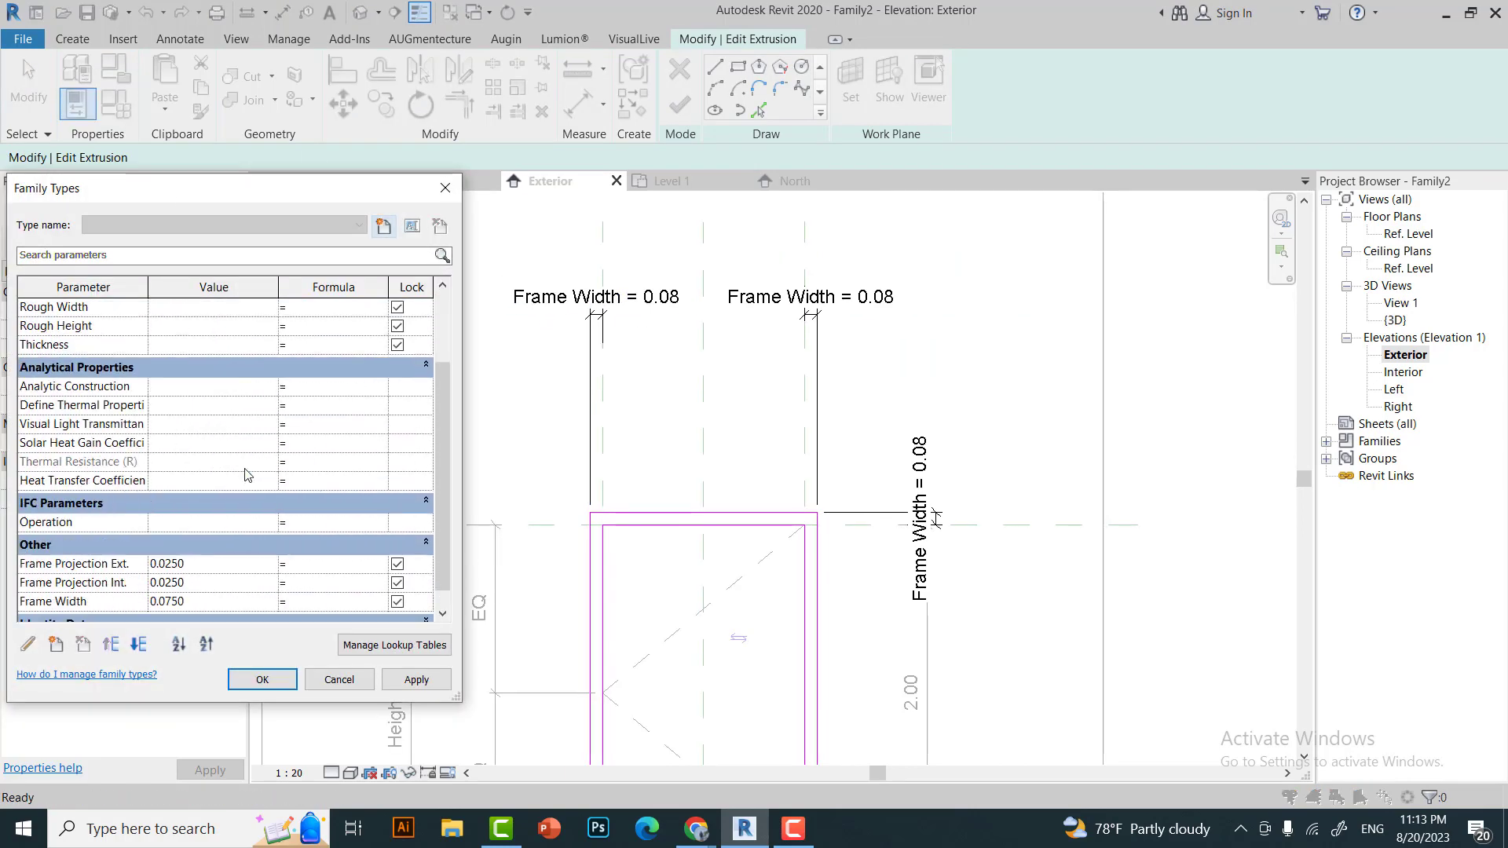
{"action": "scroll", "coordinate": [240, 481], "scroll_direction": "down", "scroll_amount": 1}
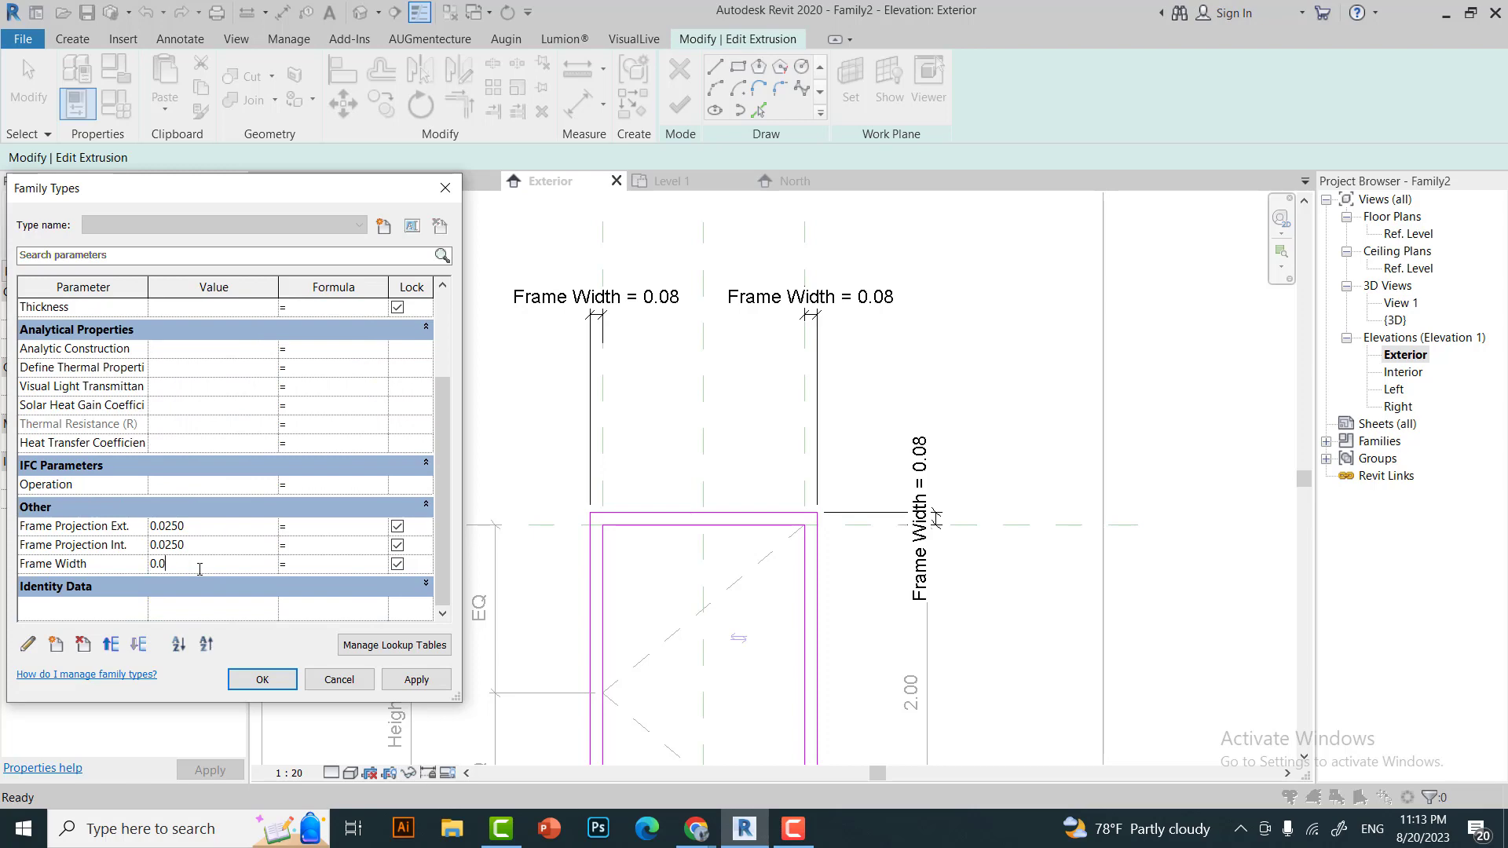
{"action": "left_click", "coordinate": [273, 680]}
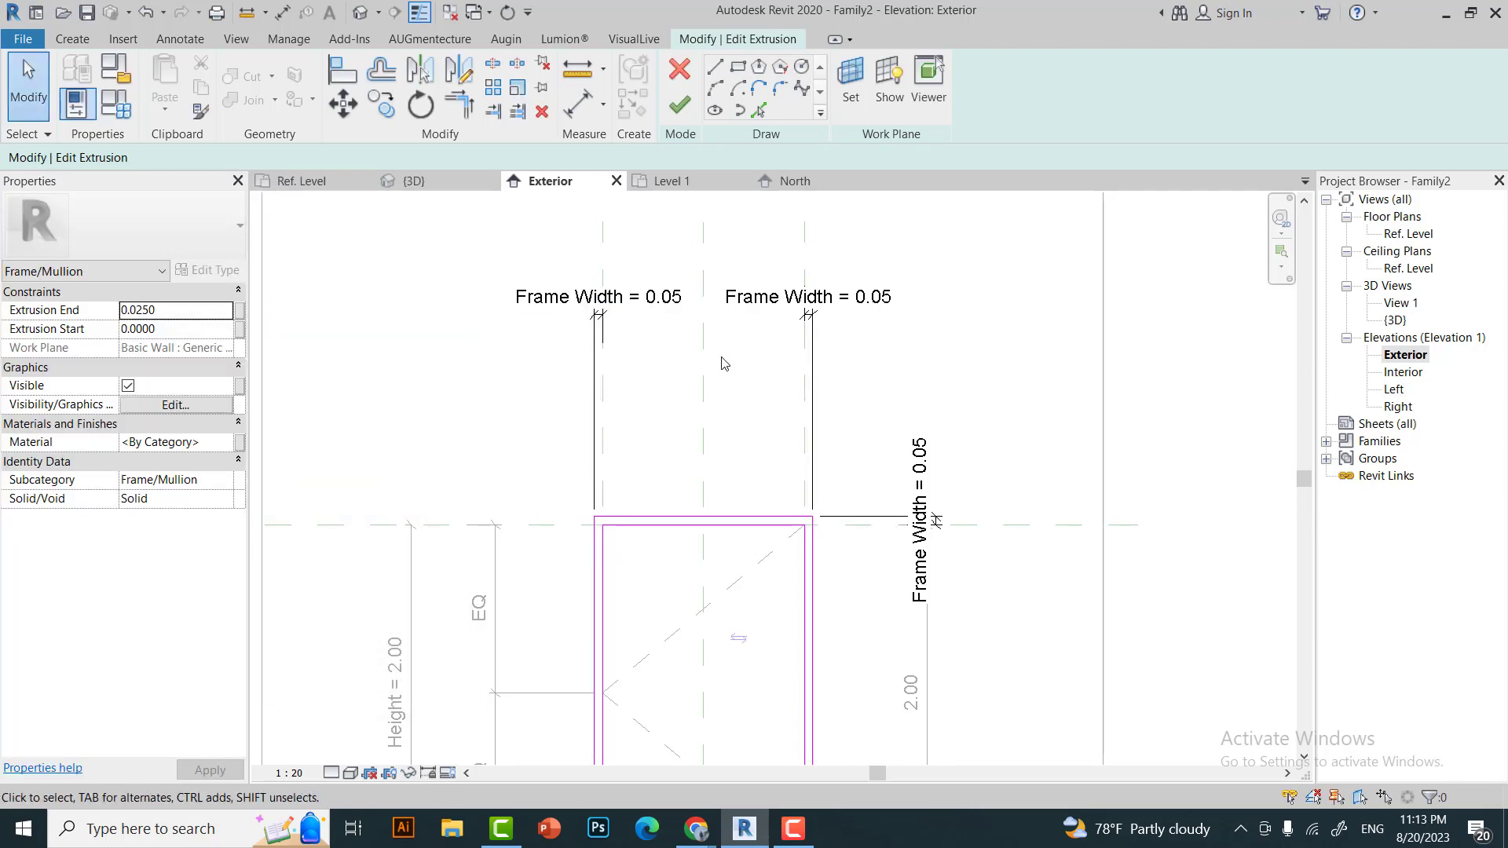
{"action": "scroll", "coordinate": [637, 414], "scroll_direction": "up", "scroll_amount": 2}
{"action": "scroll", "coordinate": [651, 319], "scroll_direction": "down", "scroll_amount": 1}
{"action": "scroll", "coordinate": [633, 492], "scroll_direction": "up", "scroll_amount": 2}
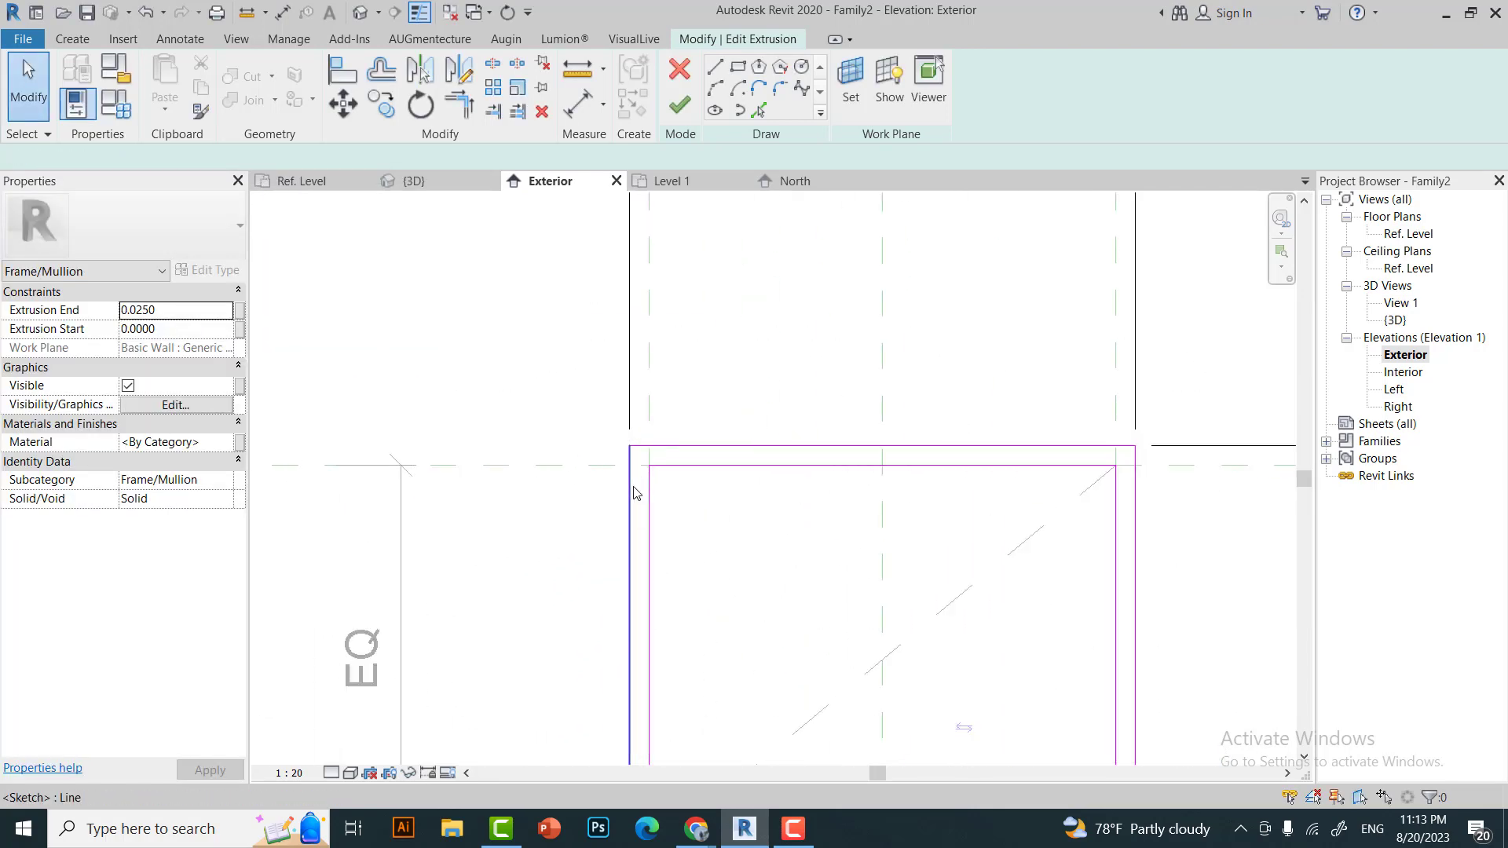
{"action": "scroll", "coordinate": [691, 361], "scroll_direction": "down", "scroll_amount": 3}
{"action": "scroll", "coordinate": [691, 360], "scroll_direction": "up", "scroll_amount": 3}
Drag the left frame sketch line's end up to 2.05.
{"action": "left_click", "coordinate": [692, 488]}
{"action": "scroll", "coordinate": [734, 471], "scroll_direction": "down", "scroll_amount": 3}
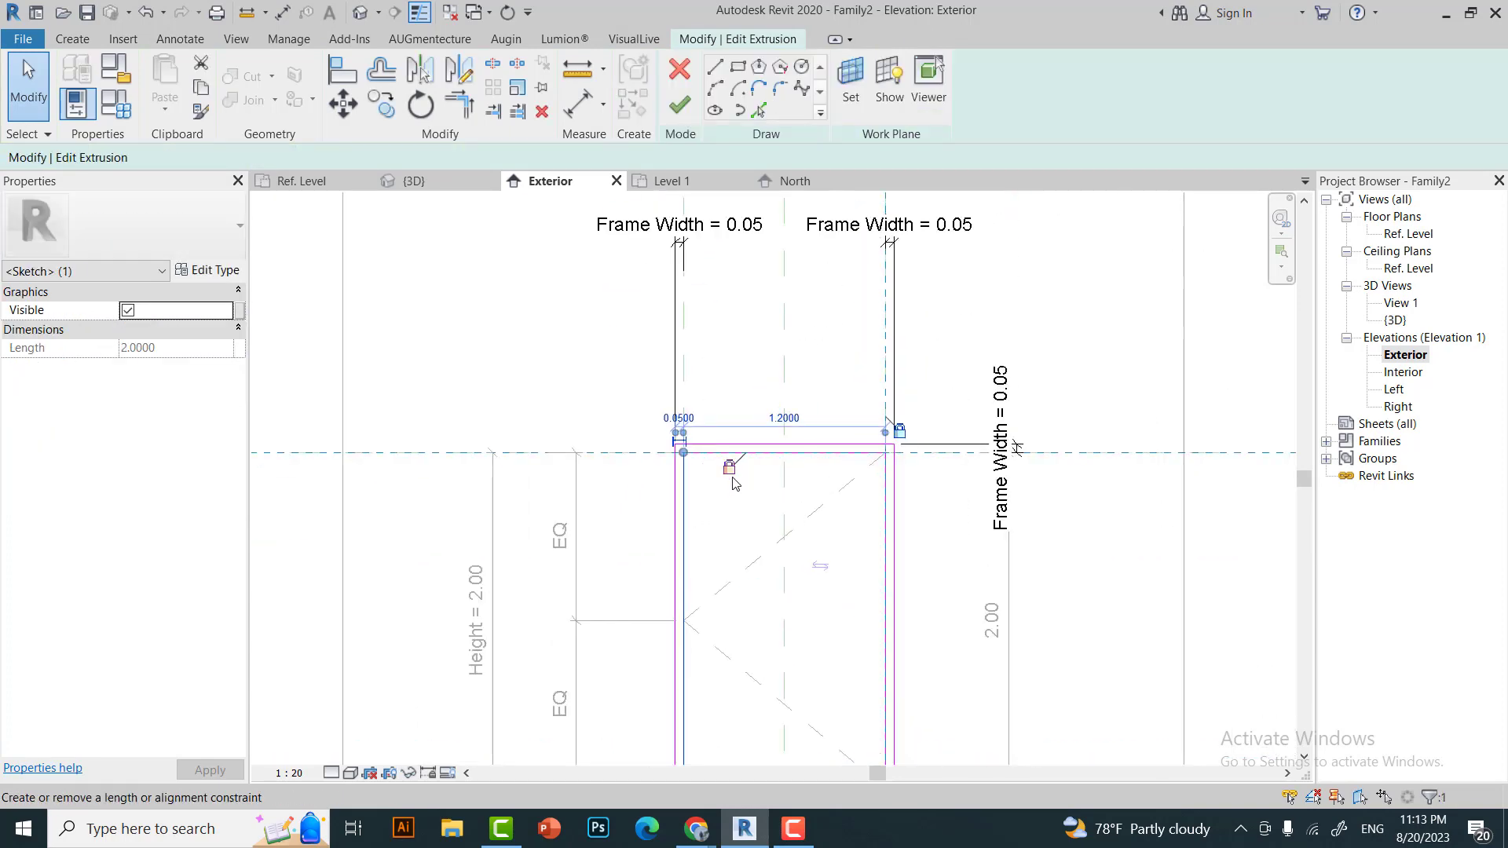
{"action": "scroll", "coordinate": [705, 413], "scroll_direction": "down", "scroll_amount": 2}
{"action": "scroll", "coordinate": [705, 412], "scroll_direction": "up", "scroll_amount": 3}
{"action": "left_click_drag", "start_coordinate": [663, 380], "coordinate": [663, 397]}
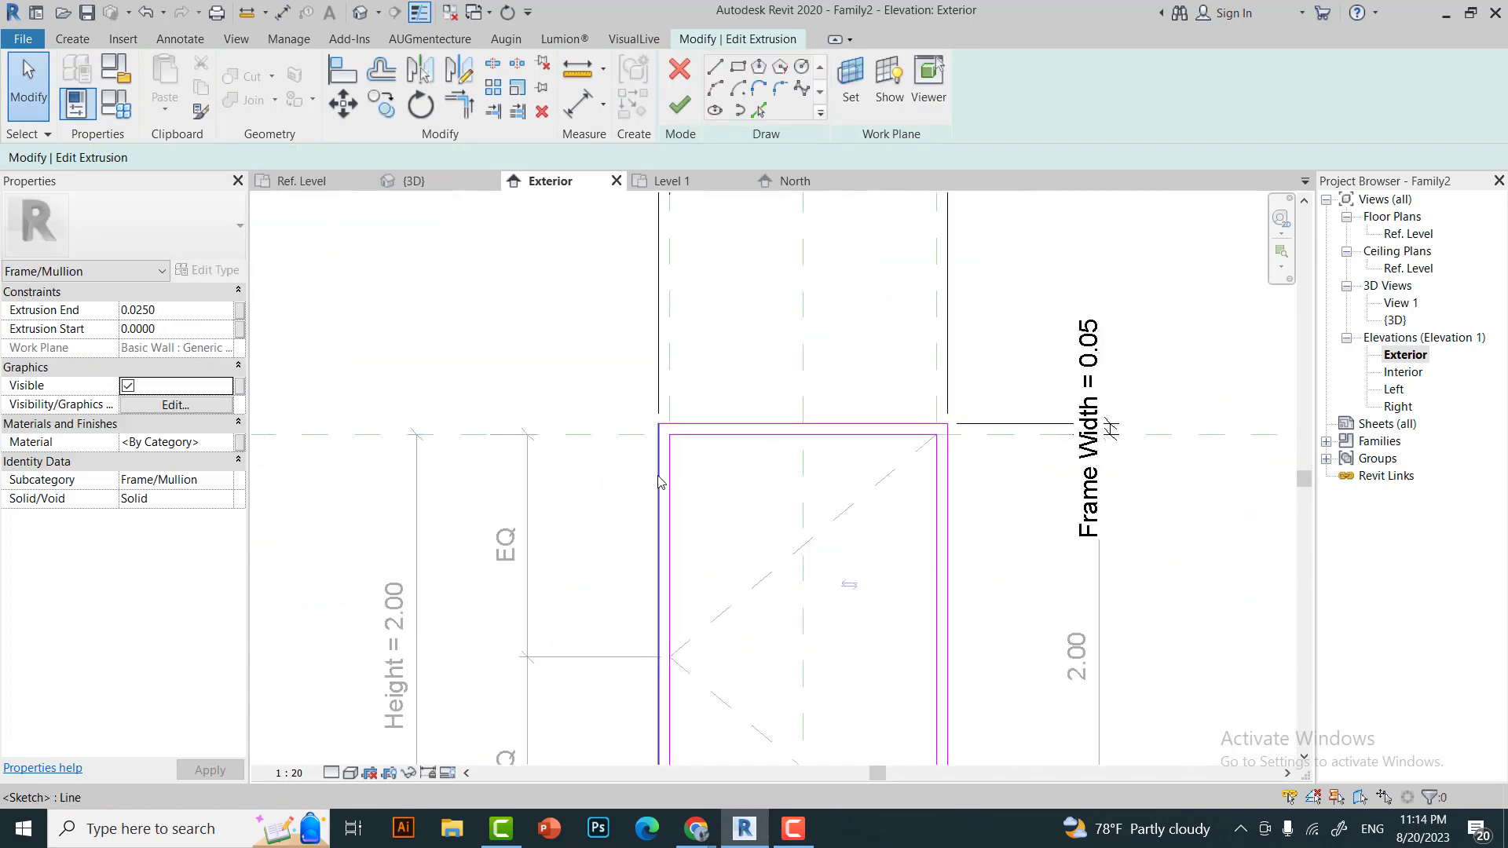
{"action": "scroll", "coordinate": [660, 552], "scroll_direction": "down", "scroll_amount": 3}
{"action": "scroll", "coordinate": [660, 552], "scroll_direction": "up", "scroll_amount": 3}
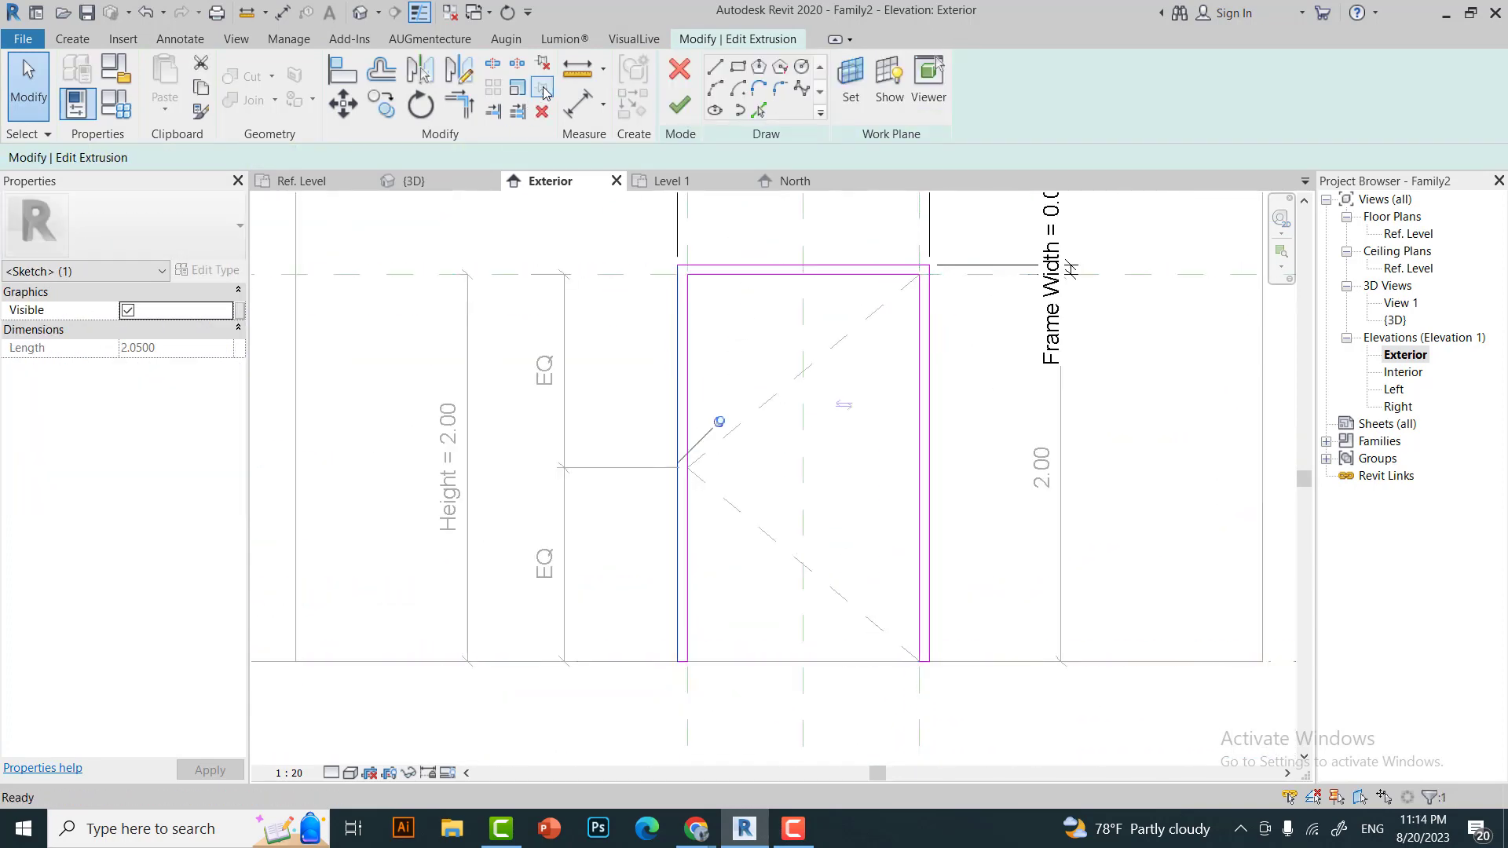
{"action": "left_click", "coordinate": [730, 400]}
{"action": "scroll", "coordinate": [724, 317], "scroll_direction": "down", "scroll_amount": 3}
{"action": "scroll", "coordinate": [723, 318], "scroll_direction": "up", "scroll_amount": 2}
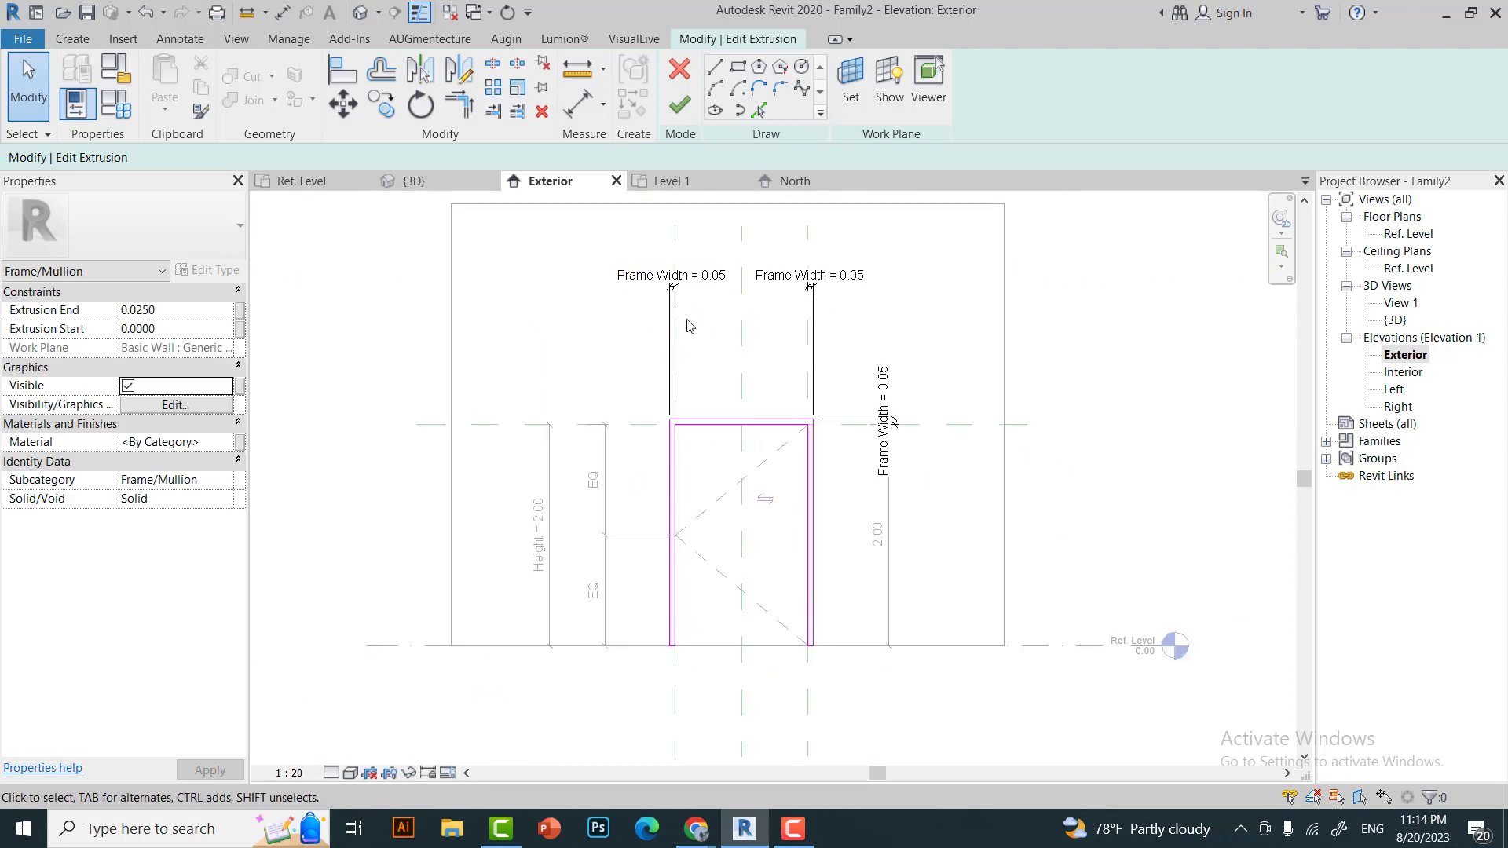
Change the Frame Width parameter to 0.10 in Family Types.
{"action": "left_click", "coordinate": [116, 102]}
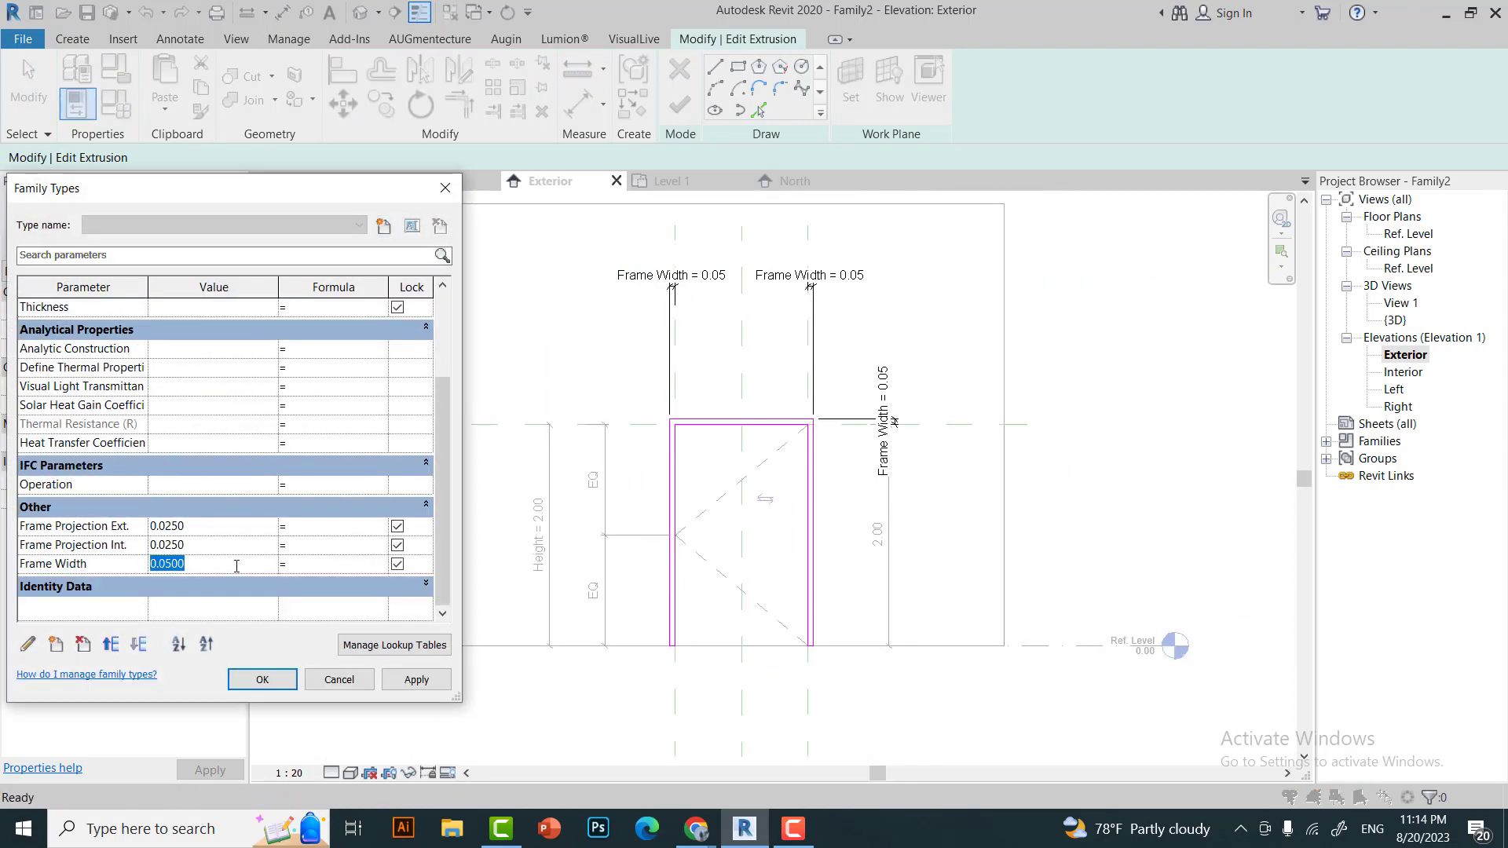
{"action": "left_click", "coordinate": [263, 680]}
{"action": "scroll", "coordinate": [785, 353], "scroll_direction": "up", "scroll_amount": 3}
{"action": "scroll", "coordinate": [785, 354], "scroll_direction": "down", "scroll_amount": 3}
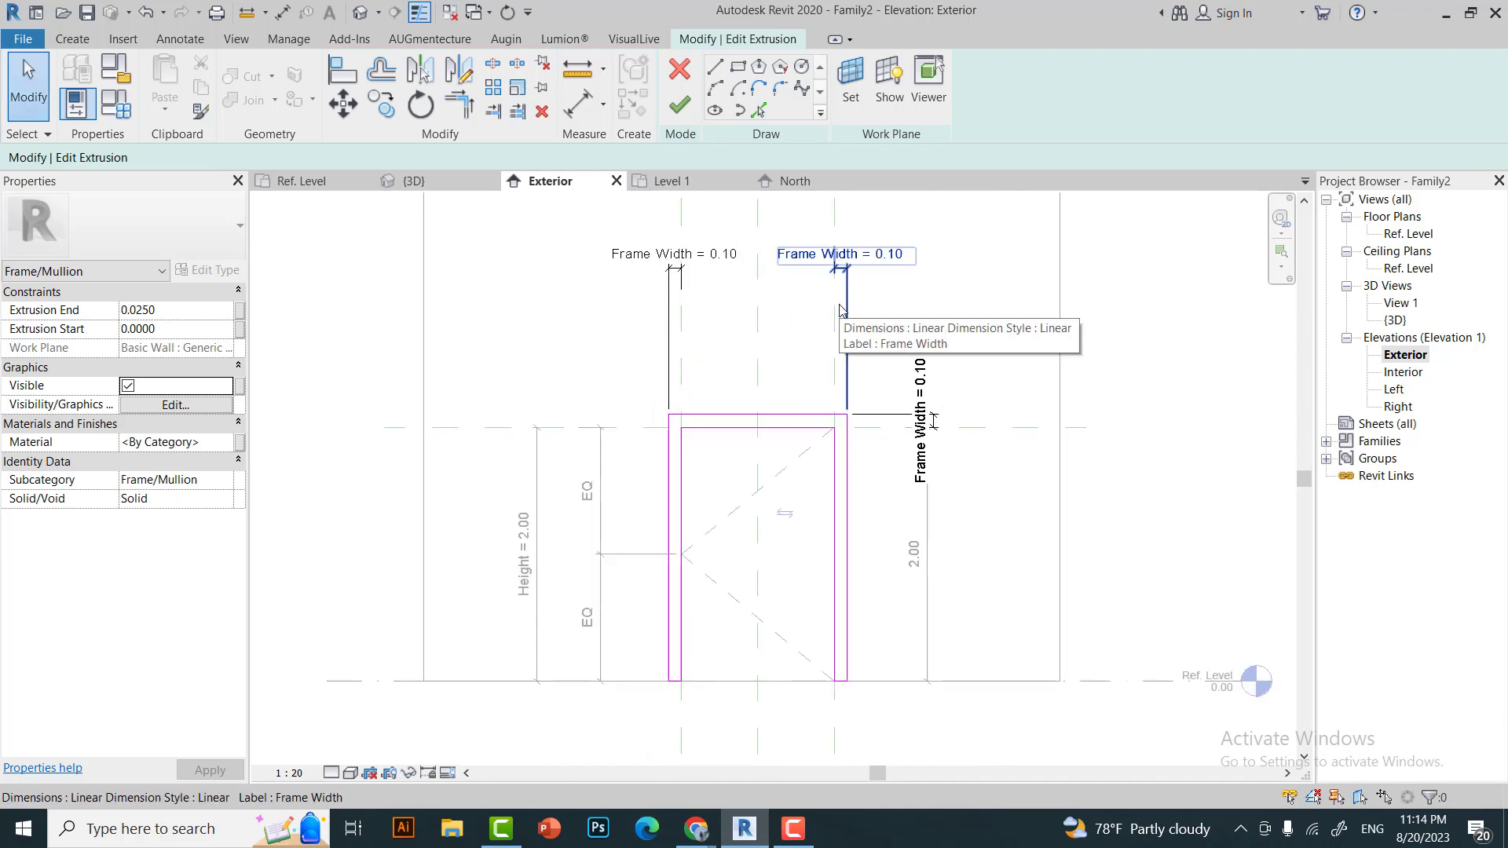
Finish the frame extrusion sketch and reselect the frame to bring up its options.
{"action": "left_click", "coordinate": [680, 105]}
{"action": "key", "text": "Escape"}
{"action": "scroll", "coordinate": [636, 376], "scroll_direction": "down", "scroll_amount": 1}
{"action": "scroll", "coordinate": [636, 376], "scroll_direction": "down", "scroll_amount": 1}
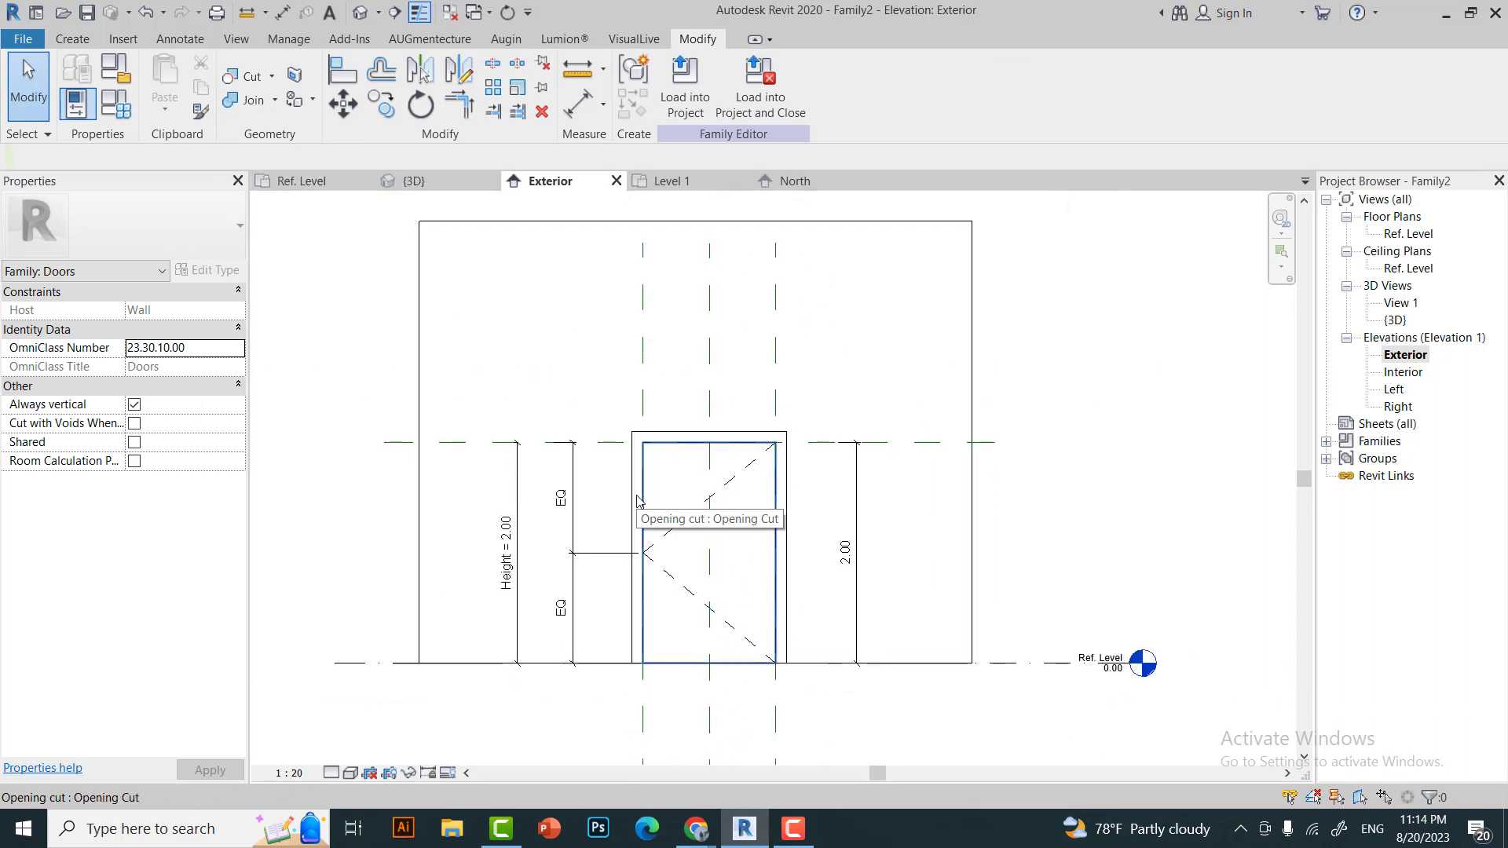
{"action": "scroll", "coordinate": [778, 652], "scroll_direction": "up", "scroll_amount": 2}
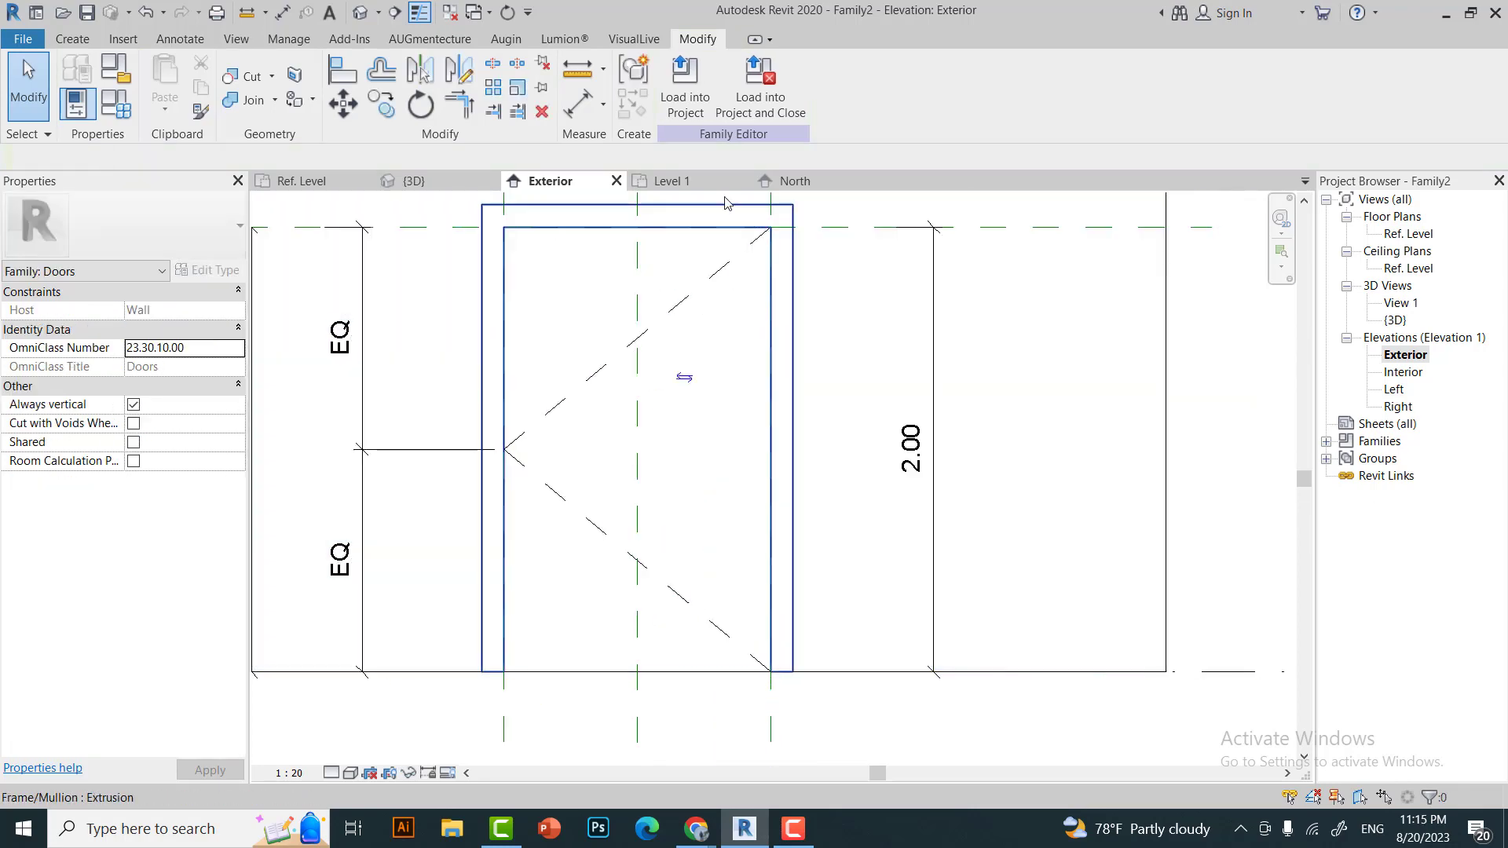
{"action": "left_click", "coordinate": [503, 667]}
{"action": "right_click", "coordinate": [540, 275]}
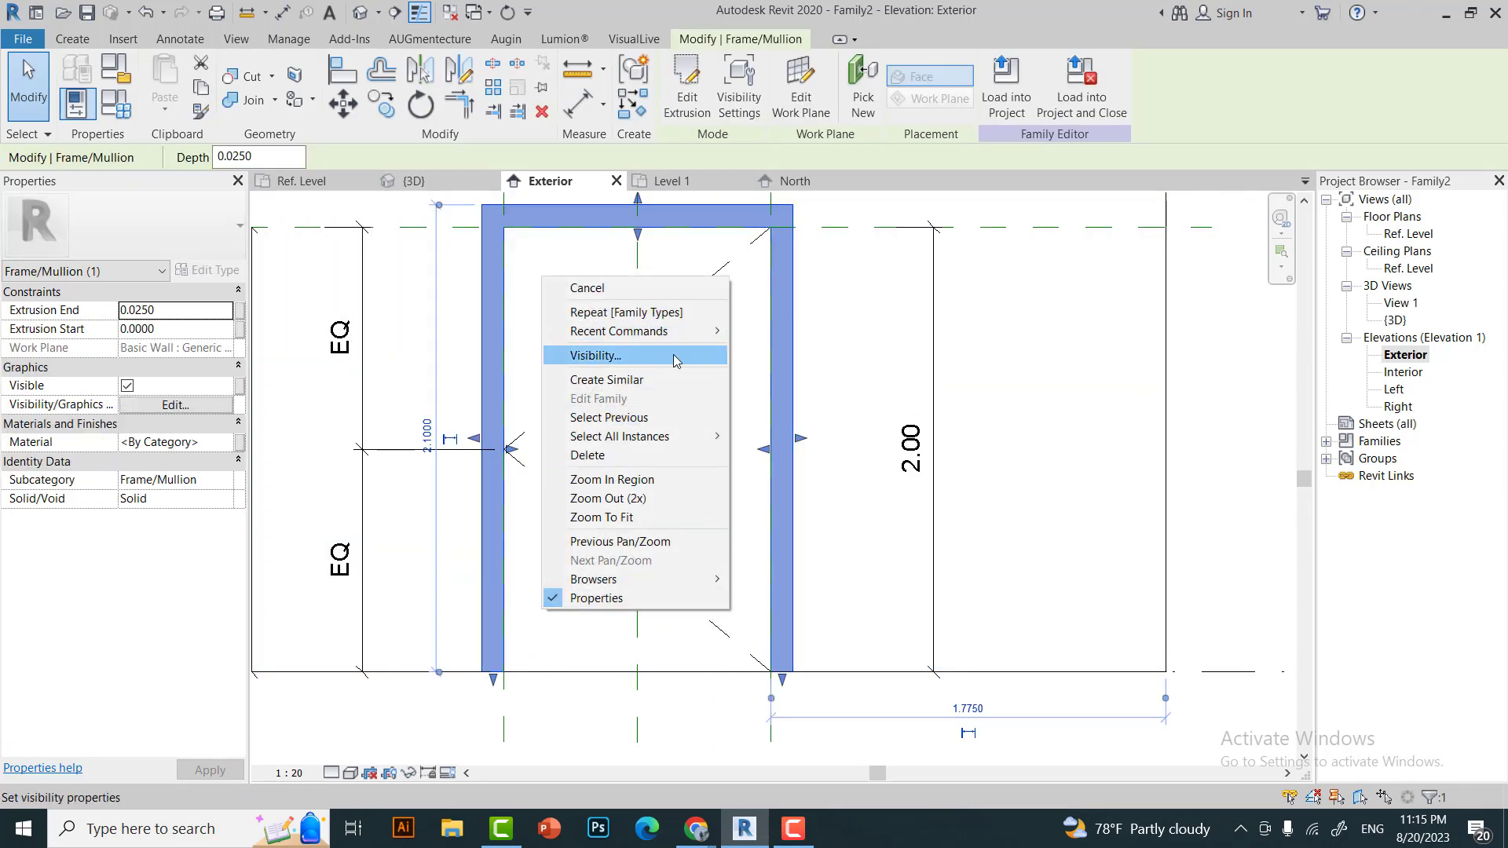
{"action": "left_click", "coordinate": [743, 414]}
{"action": "left_click", "coordinate": [351, 773]}
{"action": "key", "text": "Escape"}
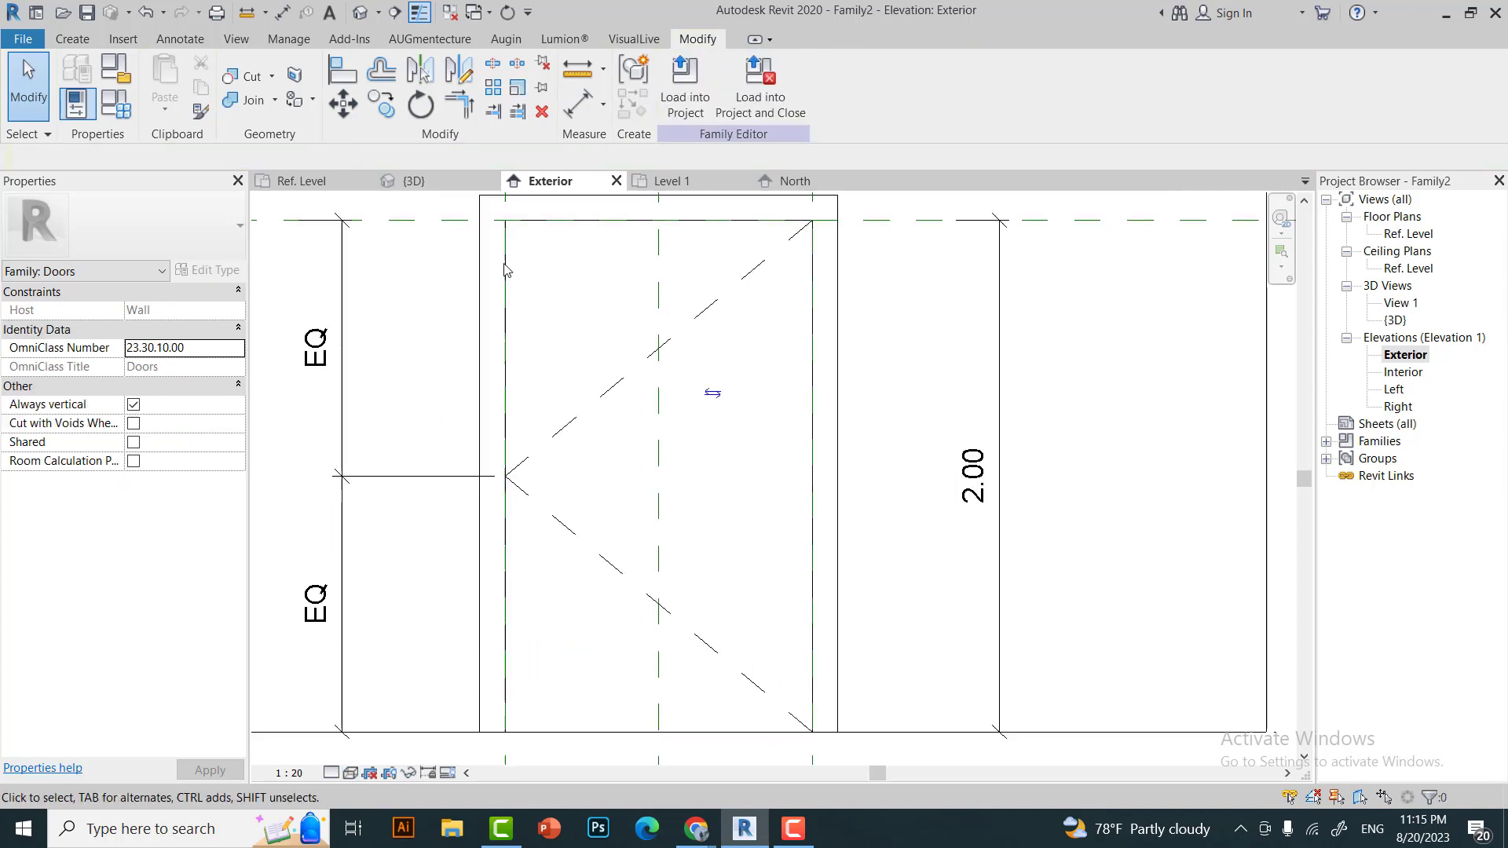
{"action": "scroll", "coordinate": [505, 330], "scroll_direction": "down", "scroll_amount": 1}
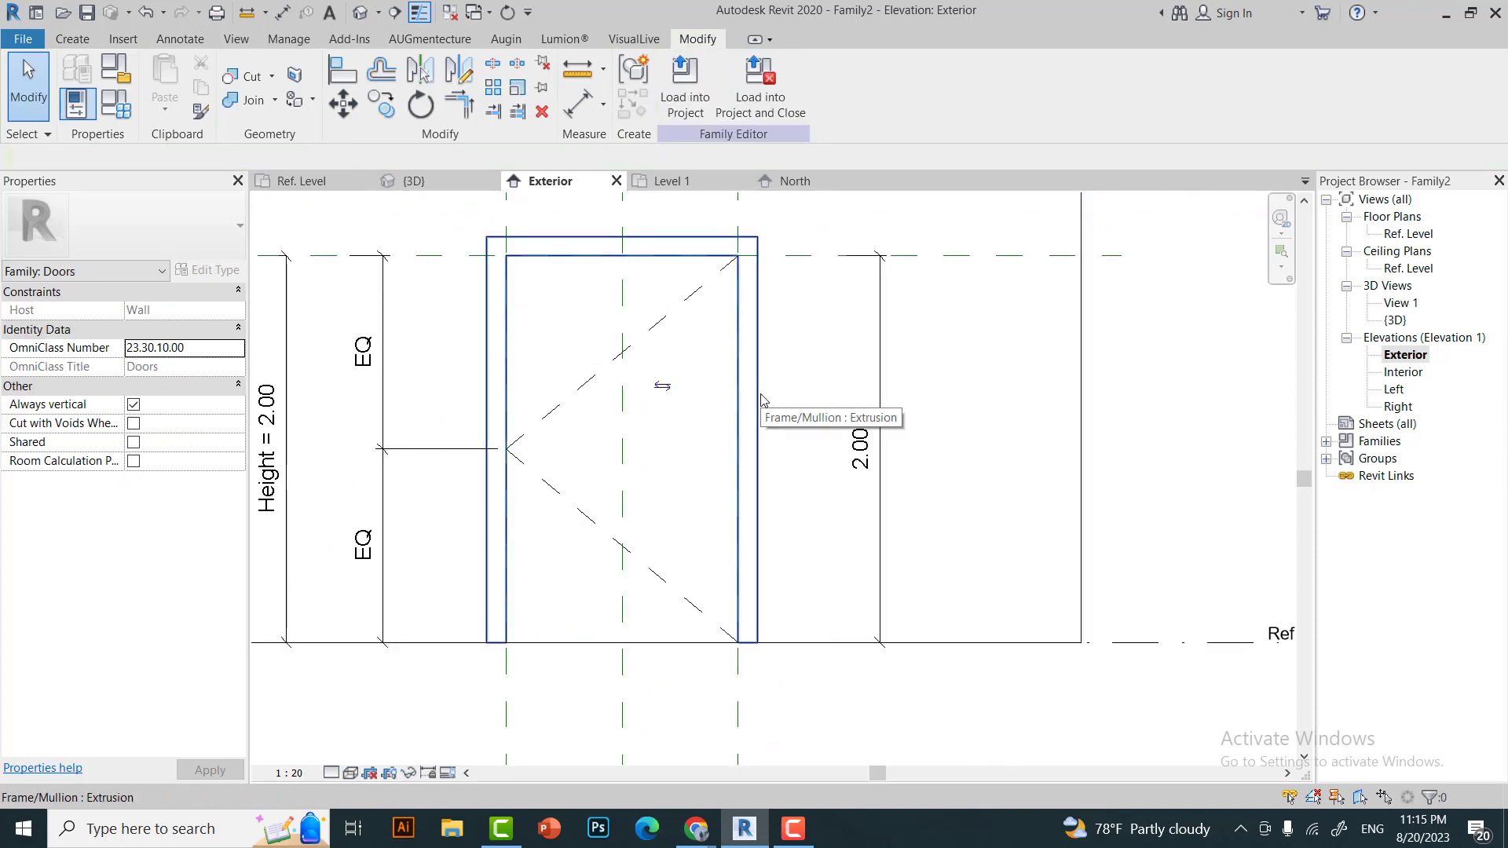
{"action": "scroll", "coordinate": [757, 440], "scroll_direction": "down", "scroll_amount": 1}
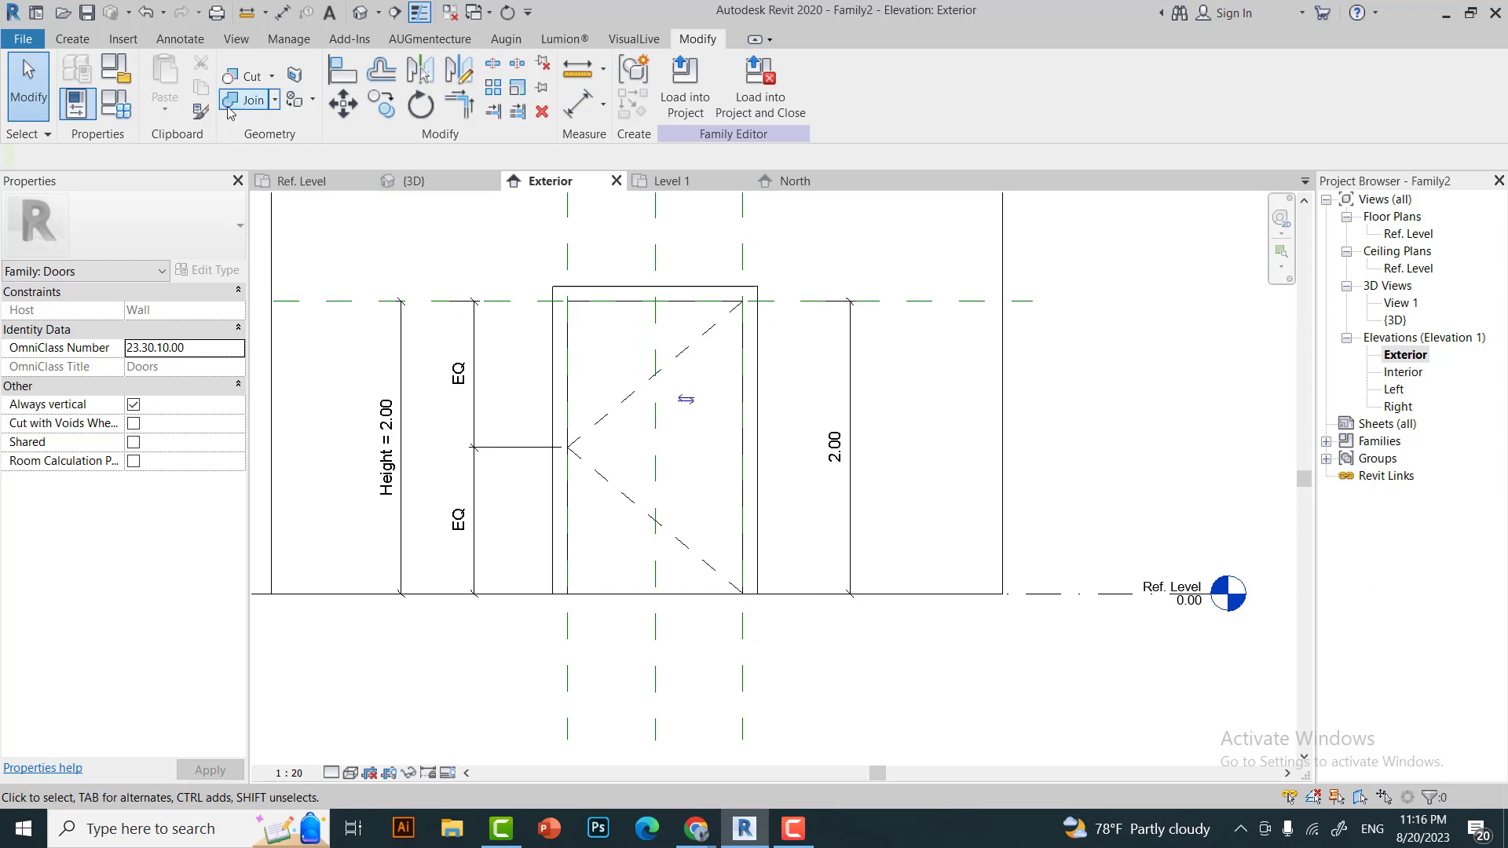
Start a sweep with Sketch Path, first trying the Exterior reference plane as work plane.
{"action": "left_click", "coordinate": [72, 38]}
{"action": "left_click", "coordinate": [255, 86]}
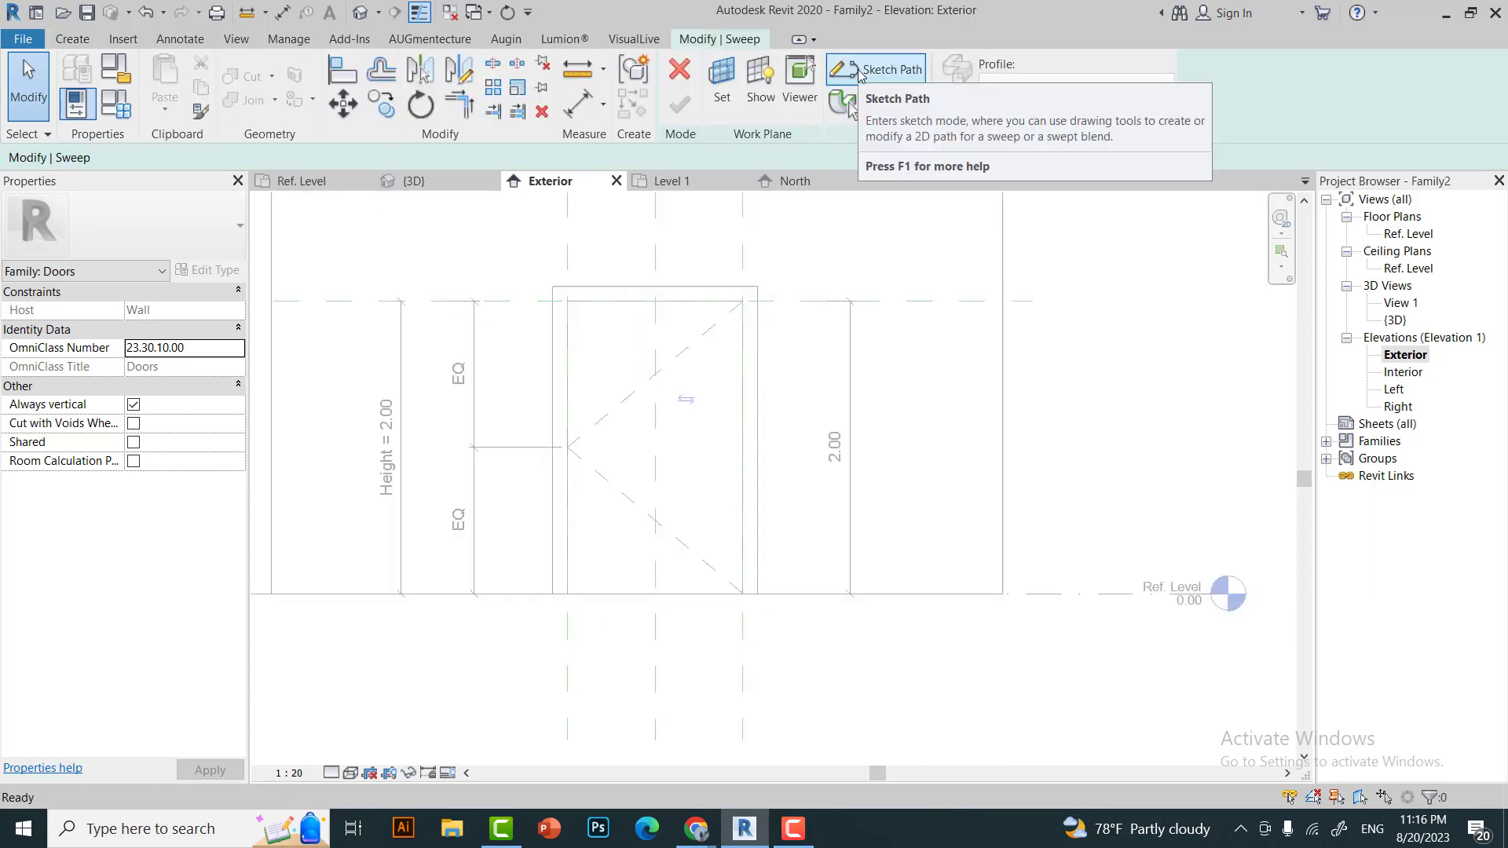
{"action": "left_click", "coordinate": [858, 71]}
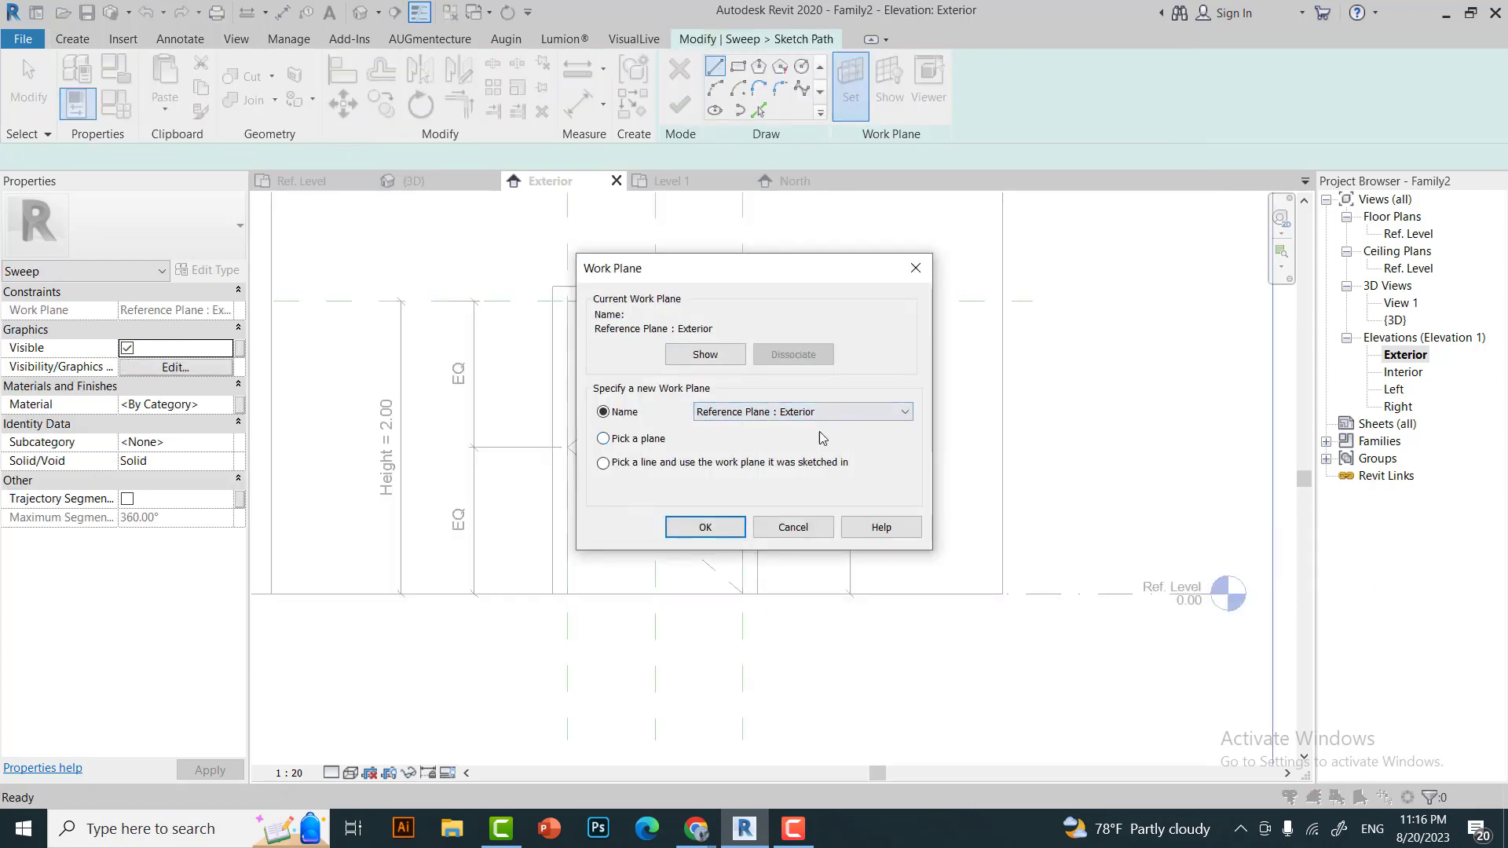
{"action": "left_click", "coordinate": [903, 411]}
{"action": "left_click", "coordinate": [806, 411]}
{"action": "left_click", "coordinate": [792, 530]}
{"action": "left_click", "coordinate": [334, 182]}
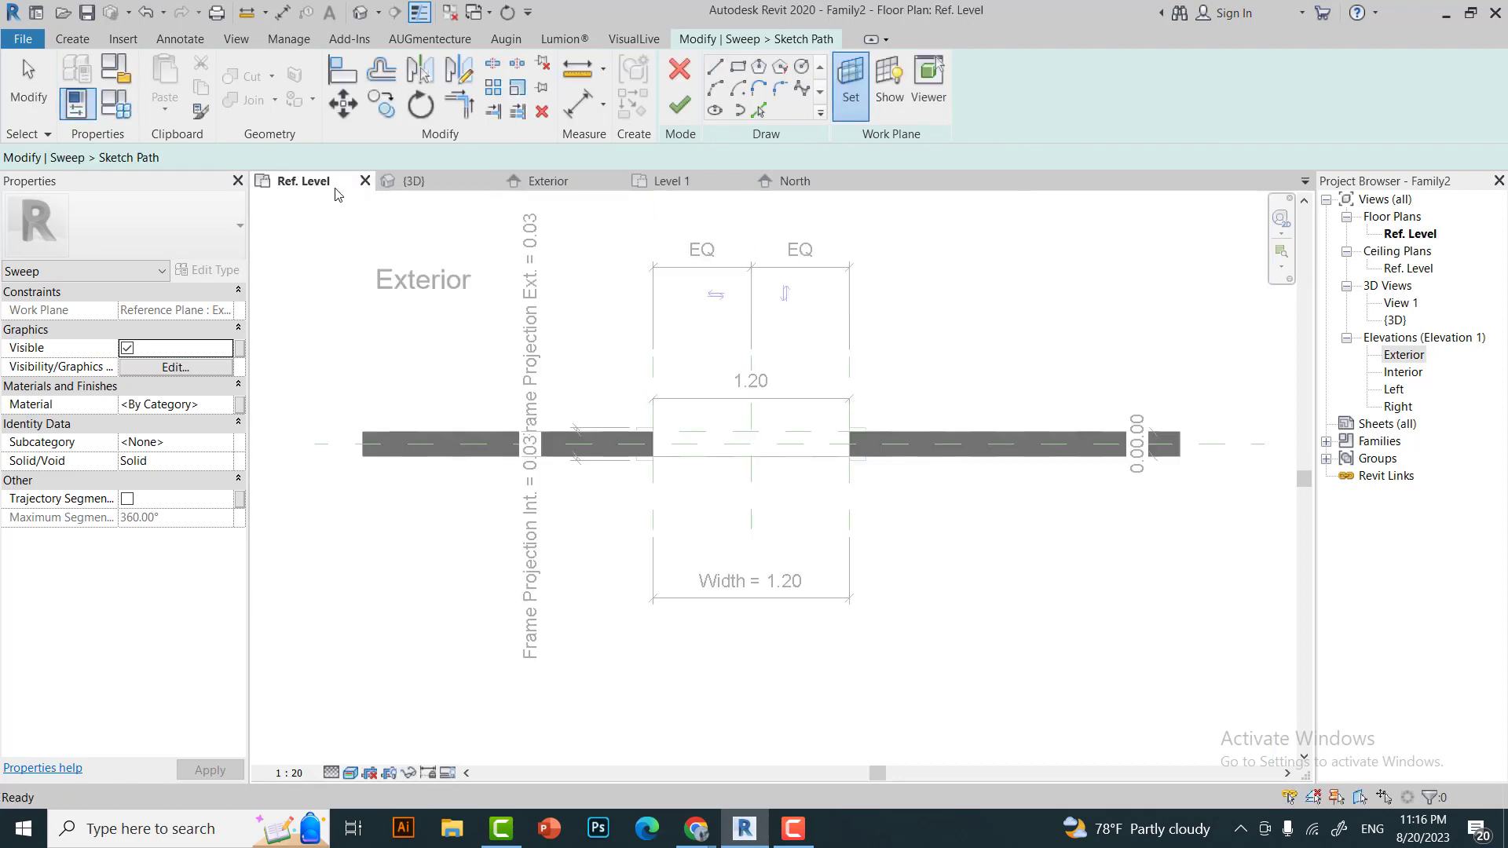
{"action": "scroll", "coordinate": [797, 471], "scroll_direction": "up", "scroll_amount": 3}
{"action": "scroll", "coordinate": [702, 461], "scroll_direction": "down", "scroll_amount": 2}
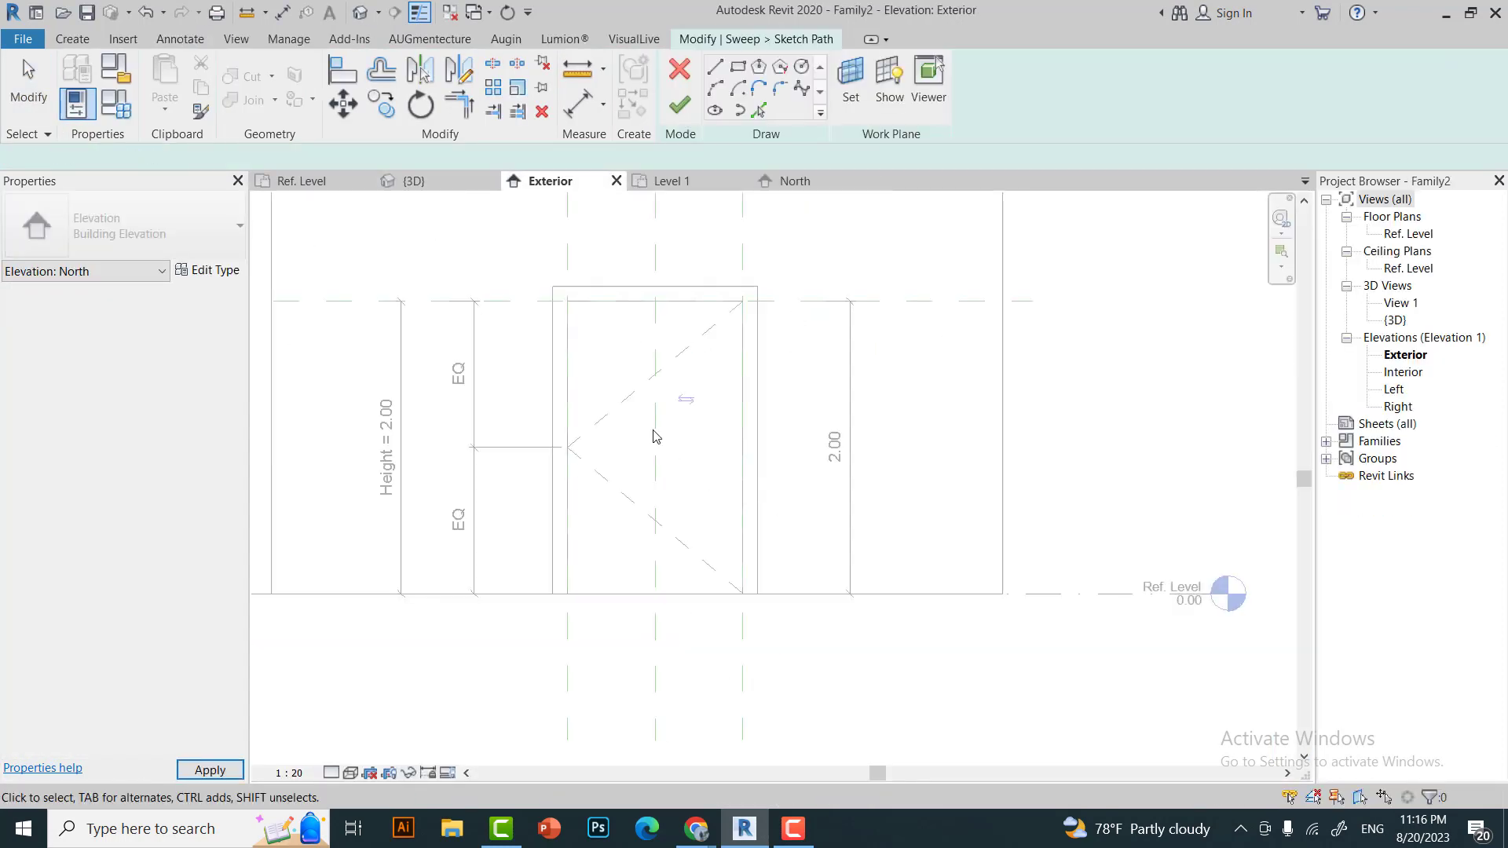
Choose a different named reference plane as the sweep path's work plane.
{"action": "left_click", "coordinate": [851, 82]}
{"action": "left_click", "coordinate": [802, 411]}
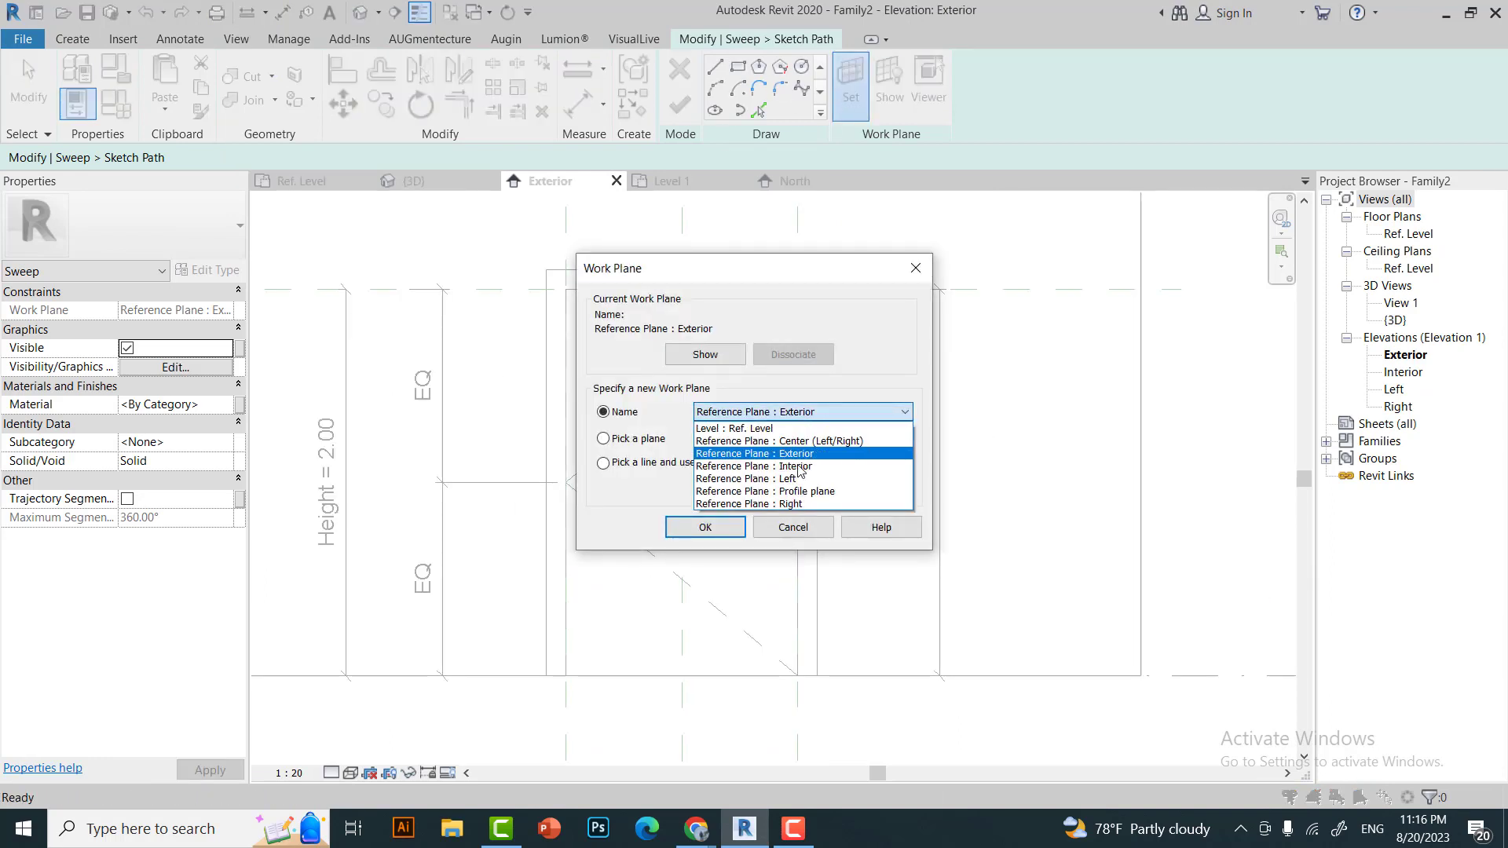
{"action": "left_click", "coordinate": [793, 440]}
{"action": "left_click", "coordinate": [706, 527]}
{"action": "left_click", "coordinate": [849, 606]}
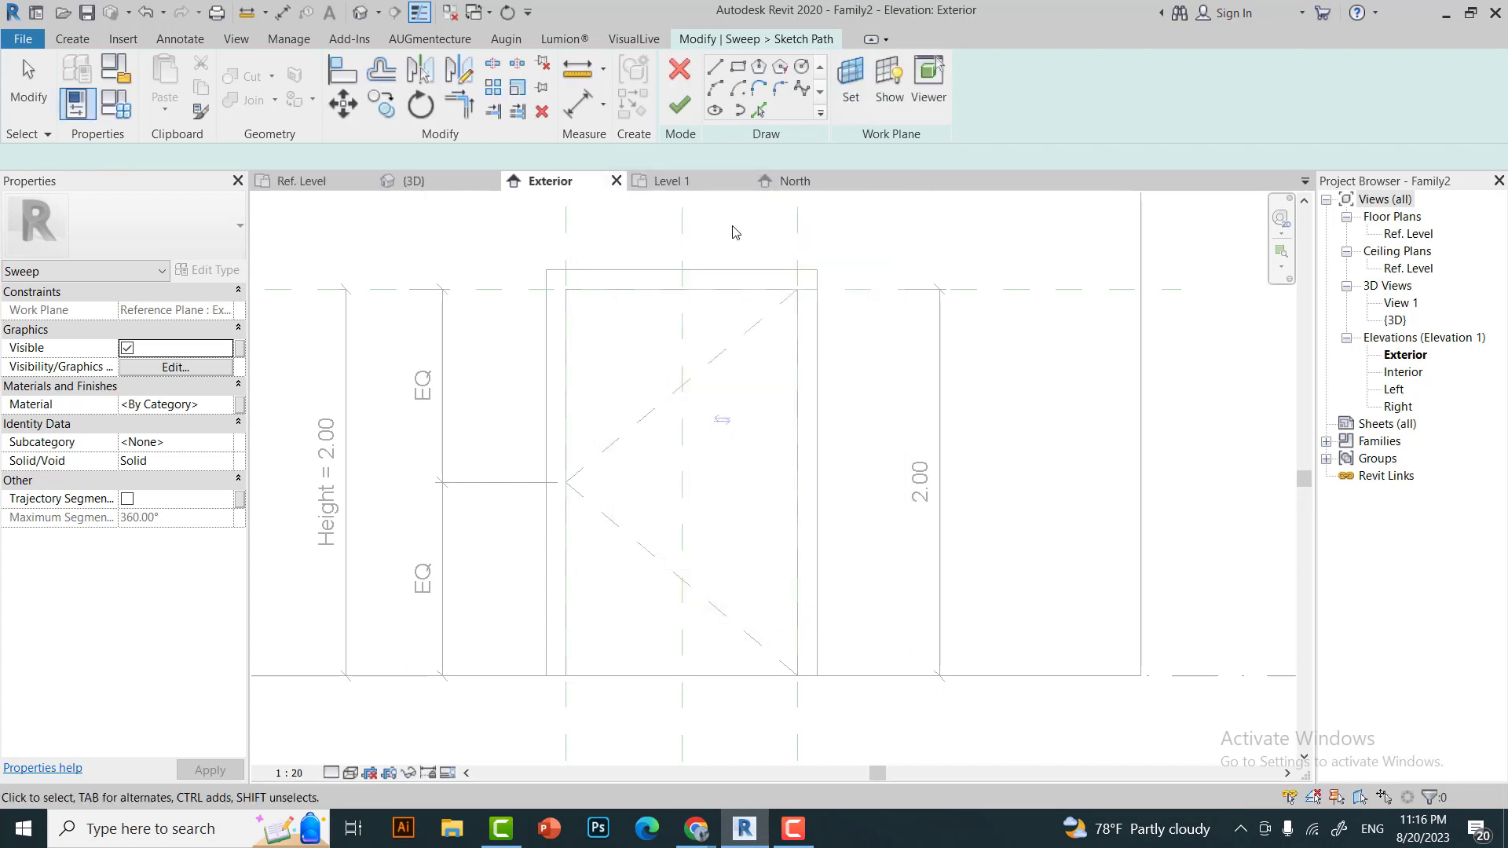
{"action": "left_click", "coordinate": [806, 412]}
{"action": "left_click", "coordinate": [793, 441]}
{"action": "left_click", "coordinate": [706, 527]}
{"action": "scroll", "coordinate": [733, 440], "scroll_direction": "up", "scroll_amount": 2}
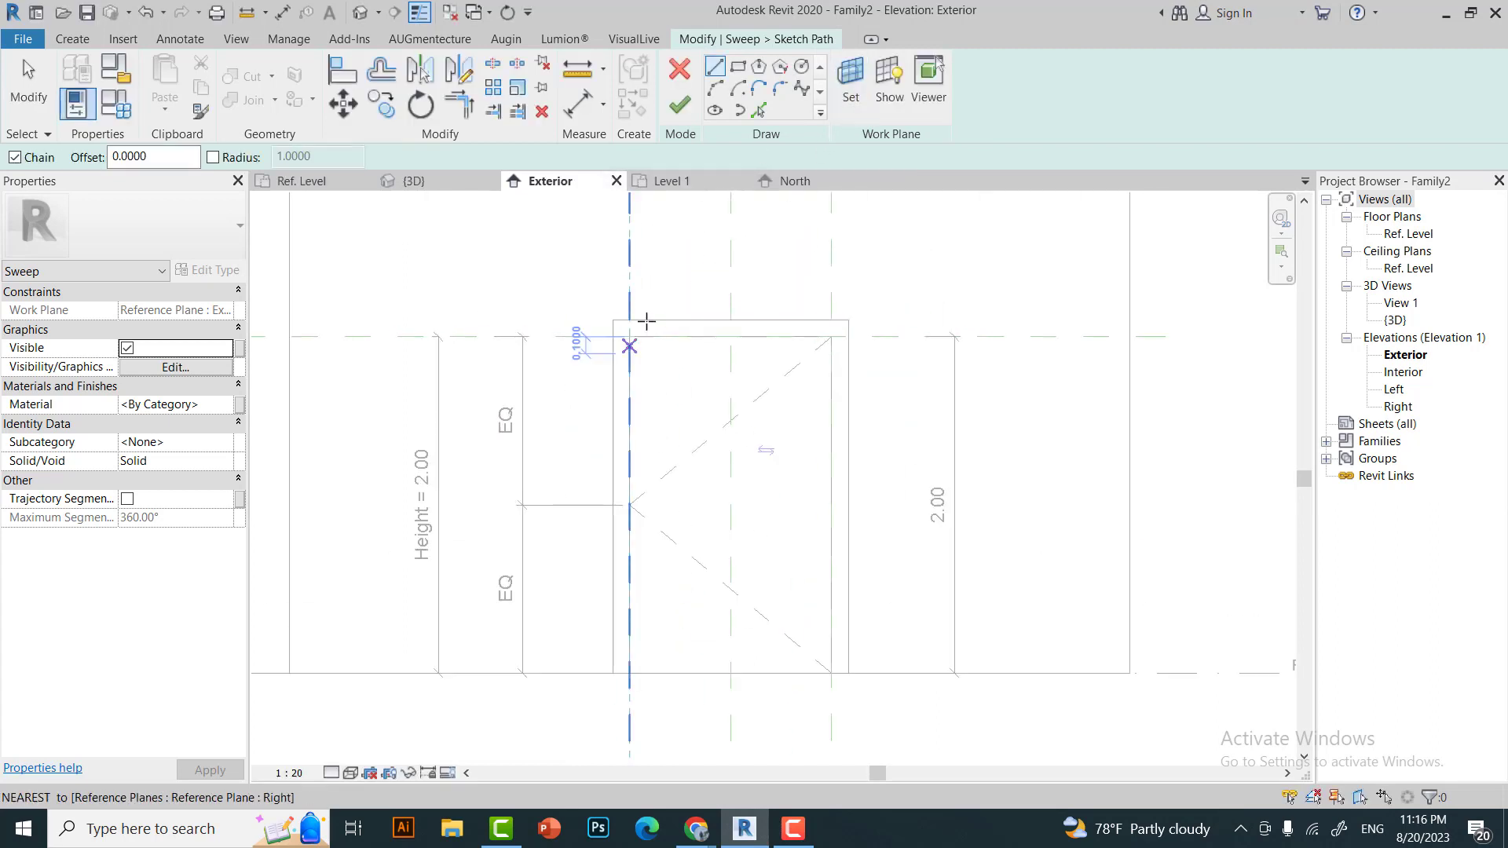
Sketch the path up the opening's left edge, across its top, down its right edge, and finish it.
{"action": "left_click", "coordinate": [629, 336]}
{"action": "left_click", "coordinate": [629, 674]}
{"action": "left_click", "coordinate": [630, 336]}
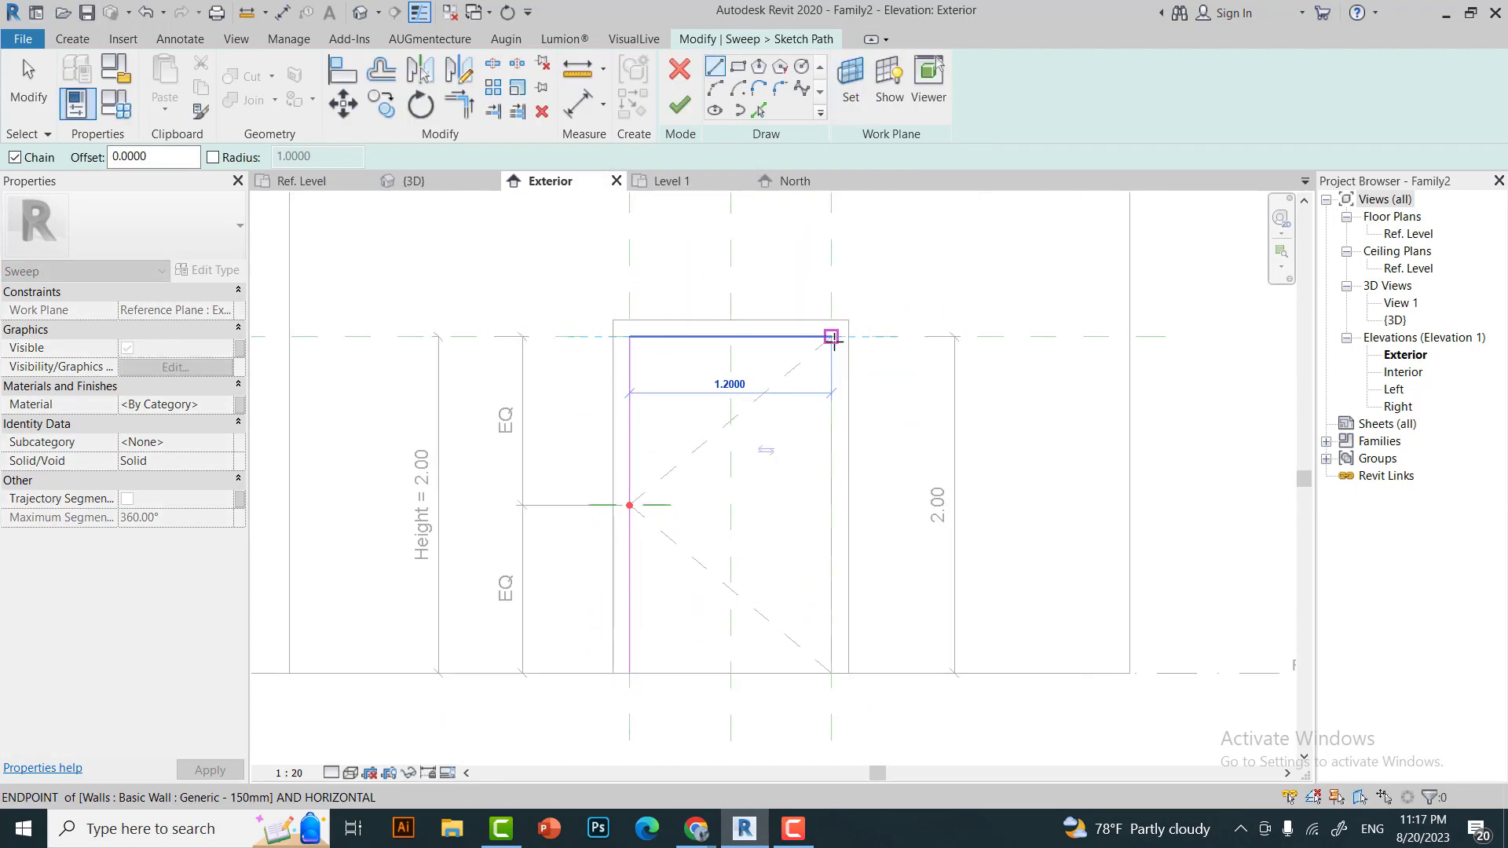
{"action": "left_click", "coordinate": [831, 336]}
{"action": "left_click", "coordinate": [889, 666]}
{"action": "key", "text": "Escape"}
{"action": "key", "text": "Escape"}
{"action": "key", "text": "ctrl+Tab"}
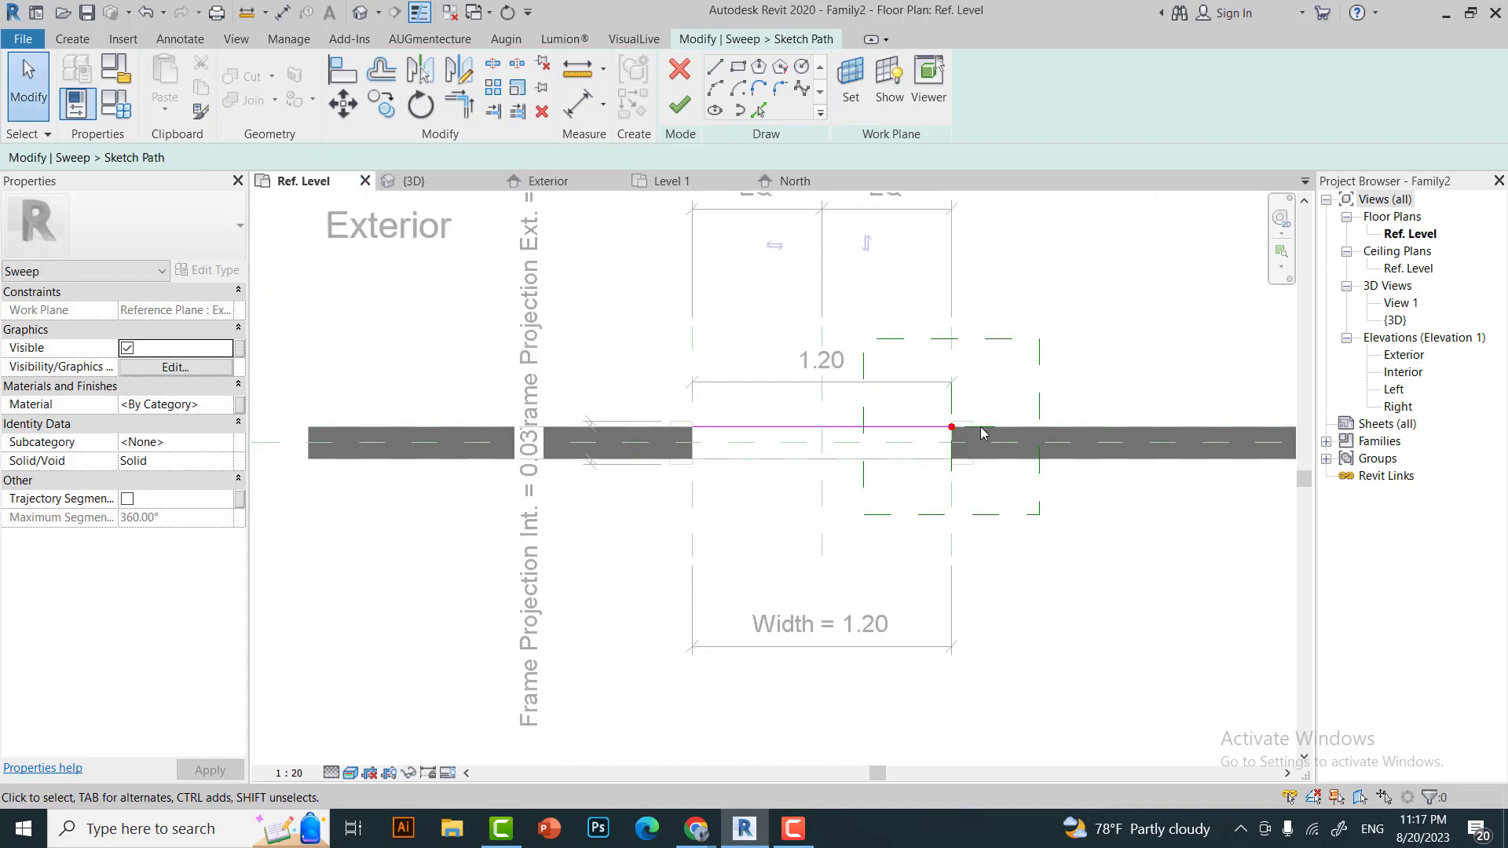
{"action": "left_click", "coordinate": [908, 426]}
{"action": "scroll", "coordinate": [900, 428], "scroll_direction": "down", "scroll_amount": 2}
{"action": "scroll", "coordinate": [879, 392], "scroll_direction": "up", "scroll_amount": 3}
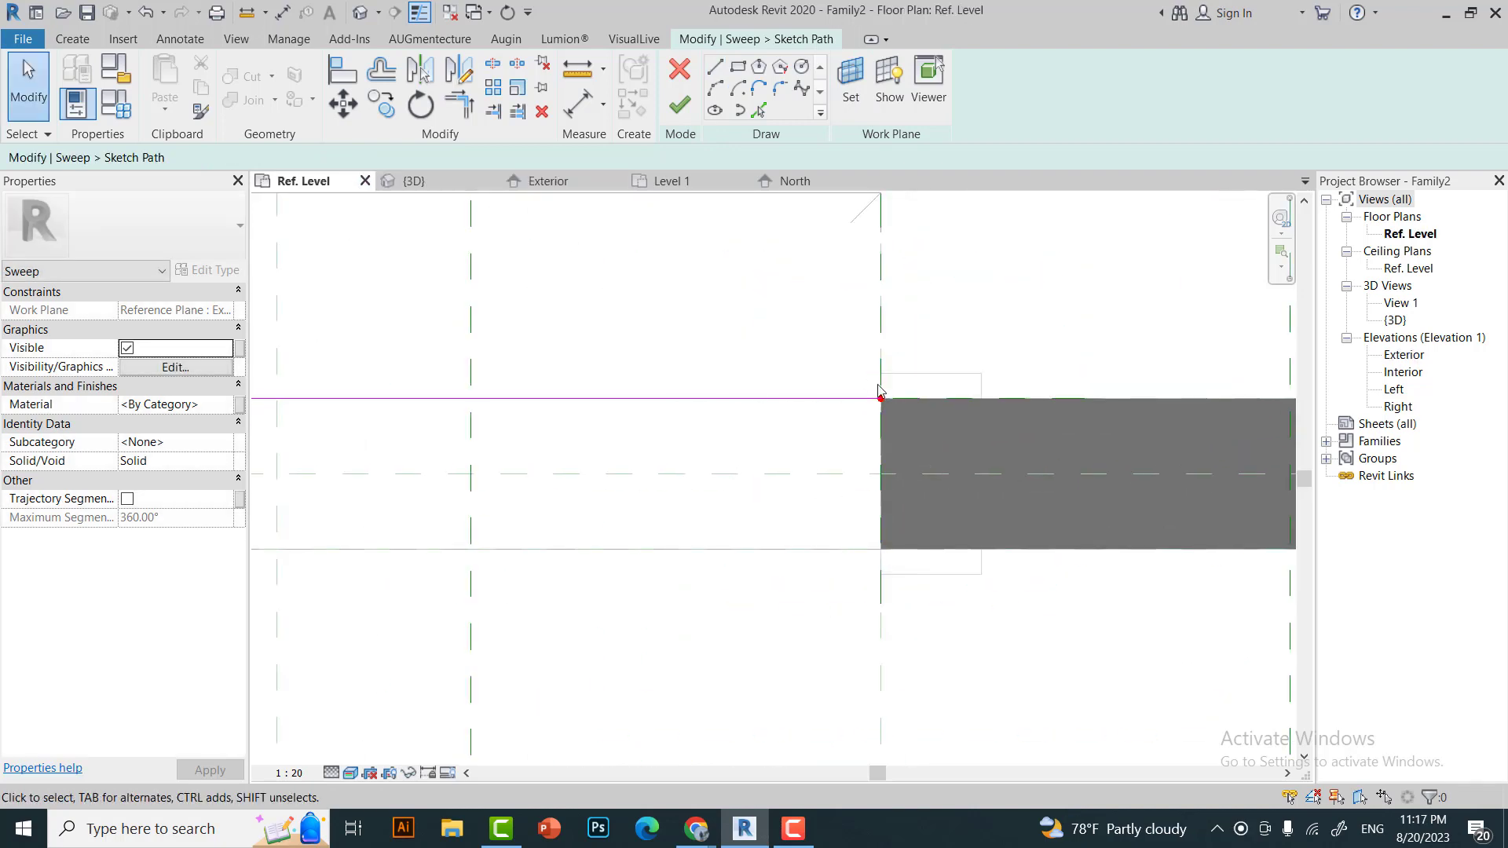
{"action": "left_click", "coordinate": [680, 105]}
Draw a rectangular frame profile at the wall end beside the opening.
{"action": "left_click", "coordinate": [1013, 105]}
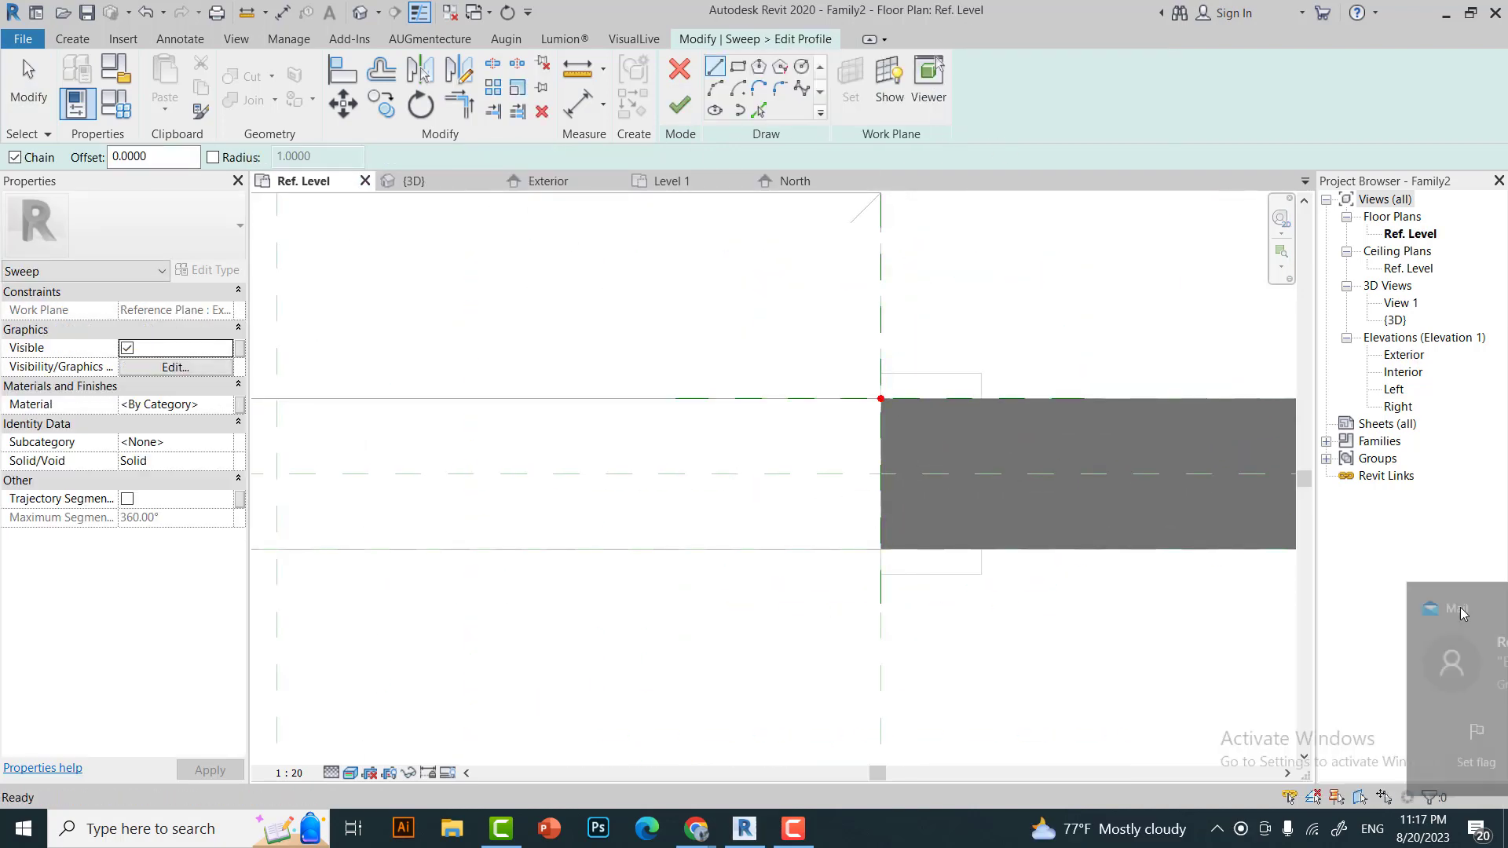
{"action": "left_click", "coordinate": [737, 66]}
{"action": "left_click", "coordinate": [881, 399]}
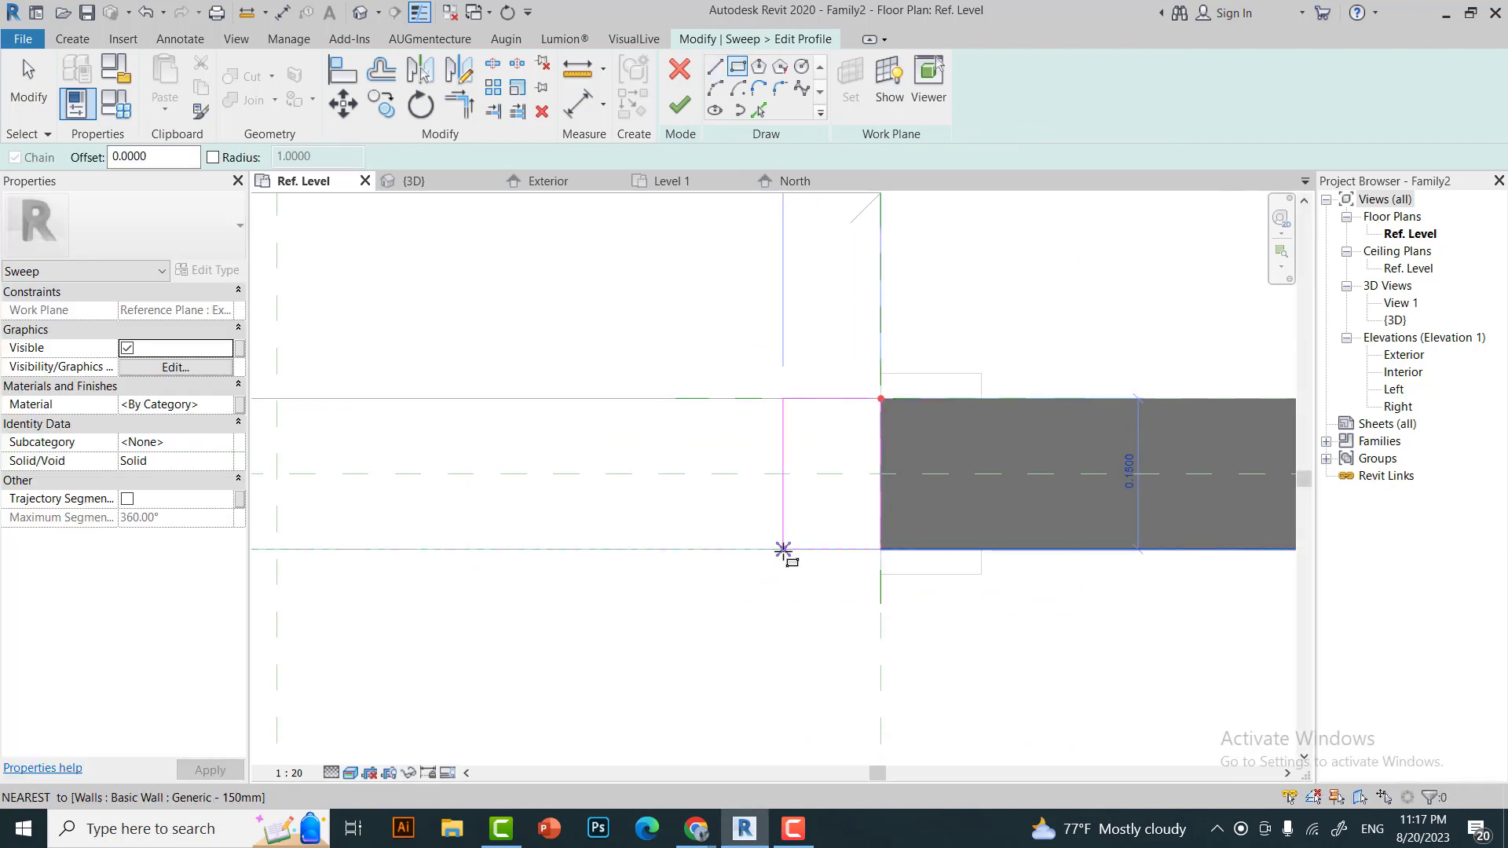
{"action": "left_click", "coordinate": [783, 549]}
{"action": "key", "text": "Escape"}
{"action": "key", "text": "Escape"}
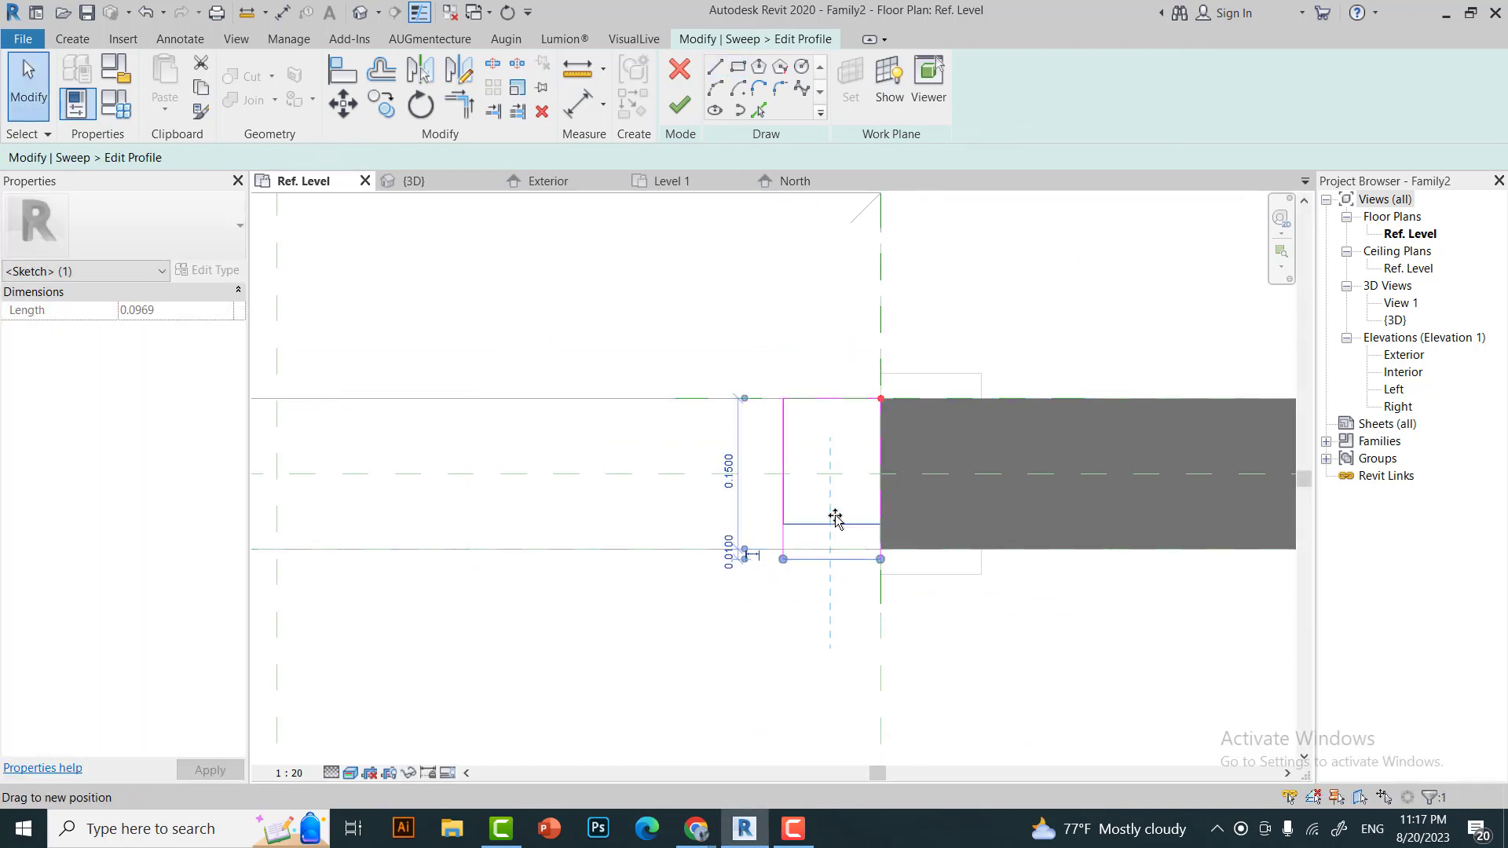
{"action": "middle_click_drag", "start_coordinate": [624, 556], "coordinate": [549, 535]}
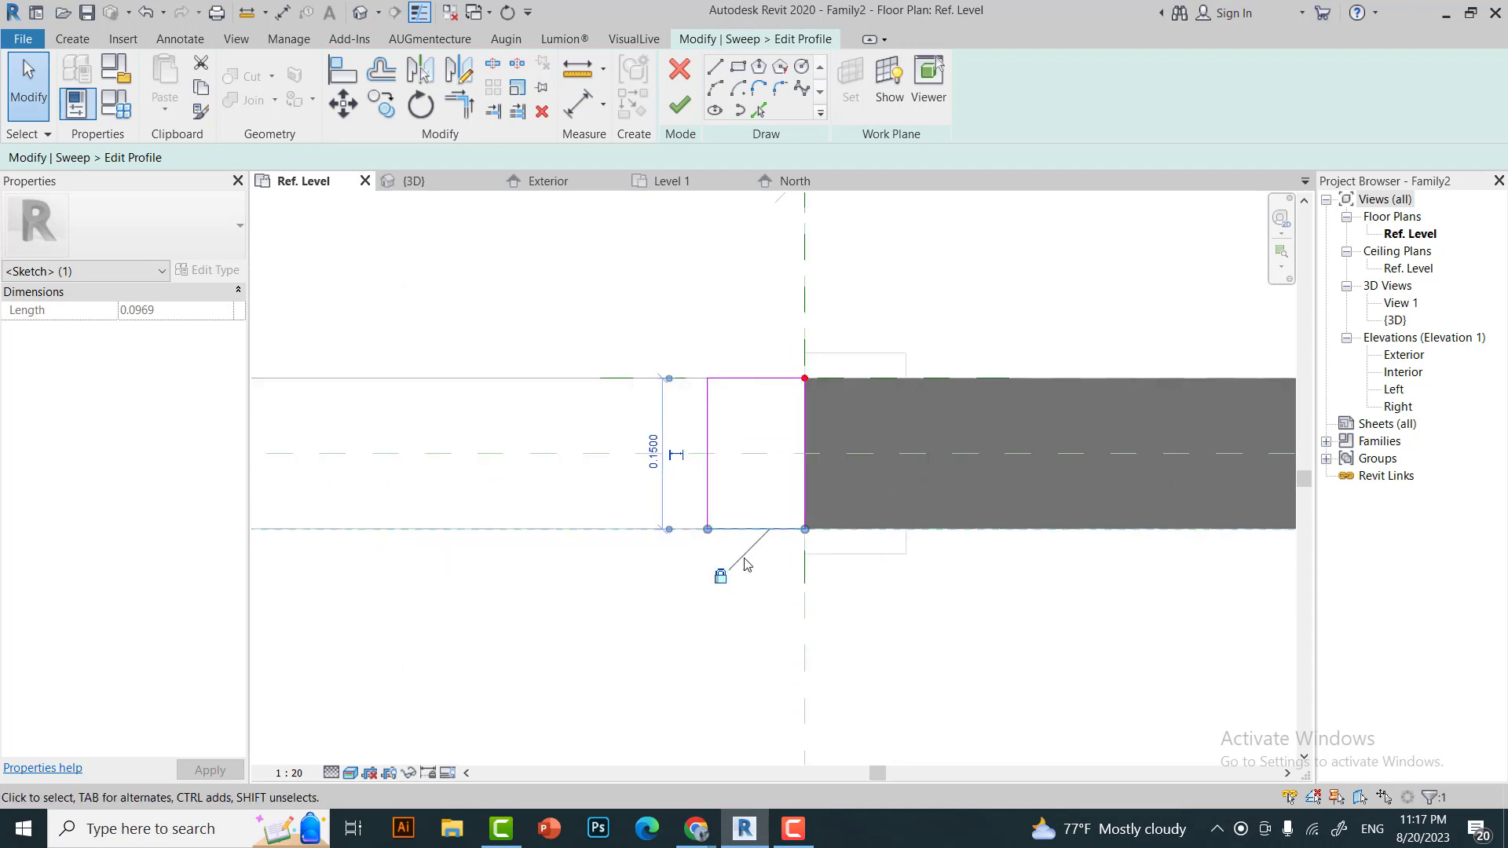
{"action": "left_click", "coordinate": [754, 544]}
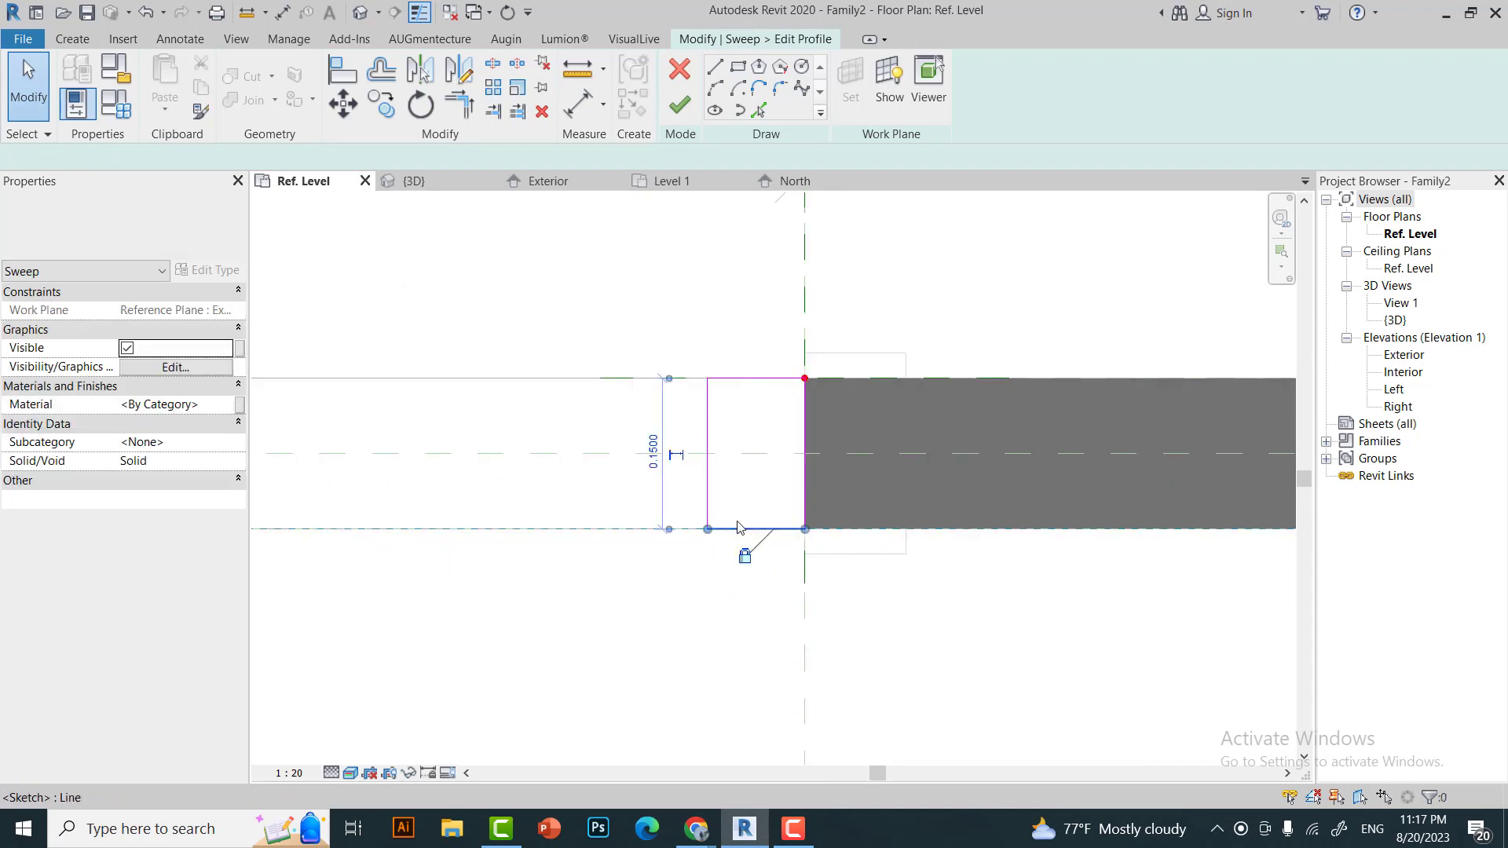
Check the 0.06 by 0.15 profile's line lengths and finish the profile.
{"action": "scroll", "coordinate": [1001, 516], "scroll_direction": "down", "scroll_amount": 1}
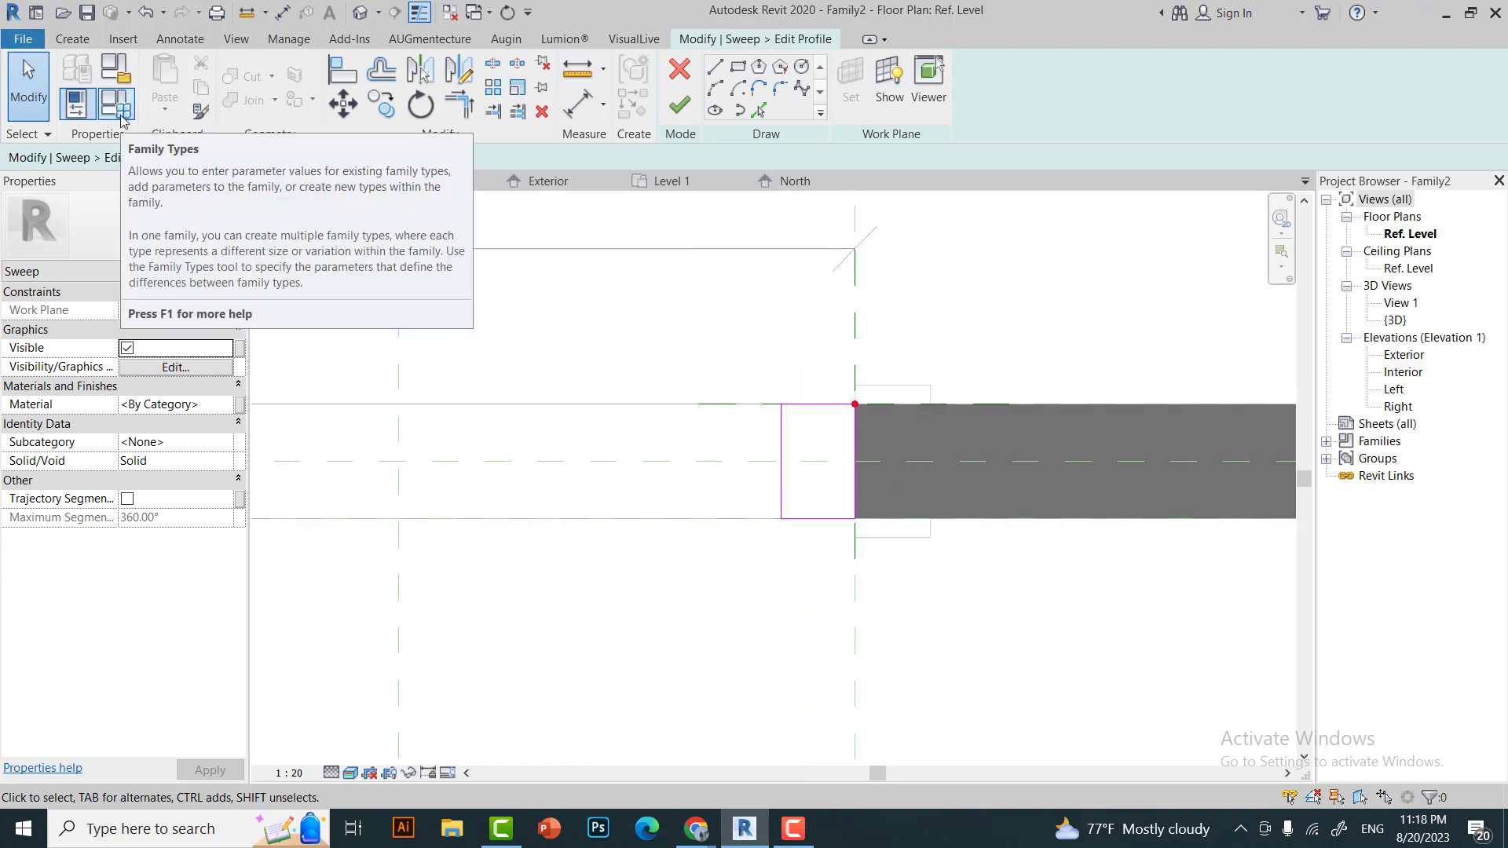
{"action": "scroll", "coordinate": [818, 530], "scroll_direction": "up", "scroll_amount": 1}
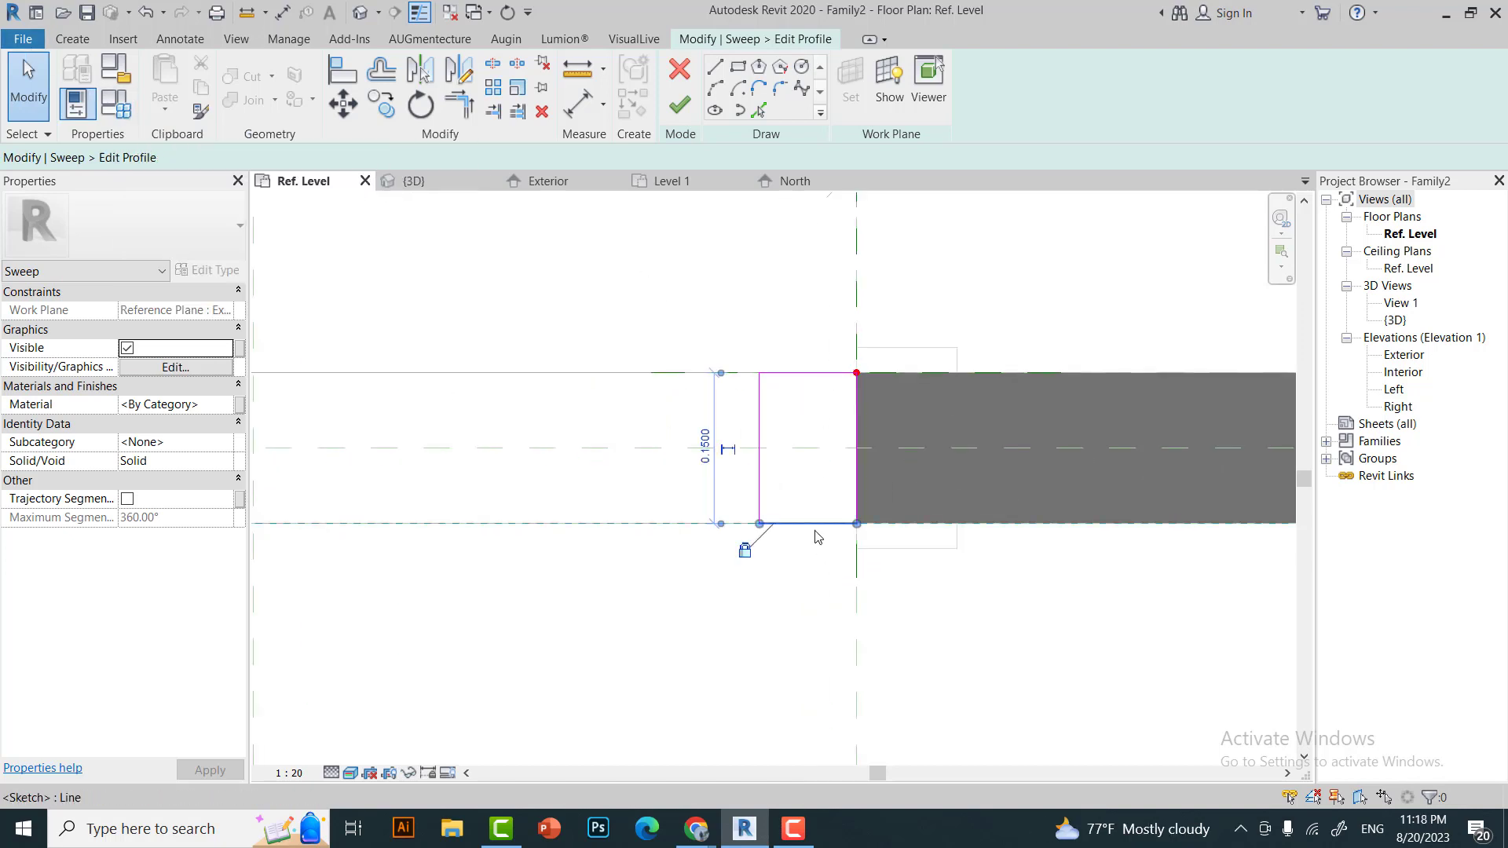
{"action": "left_click", "coordinate": [818, 522]}
{"action": "left_click", "coordinate": [827, 377]}
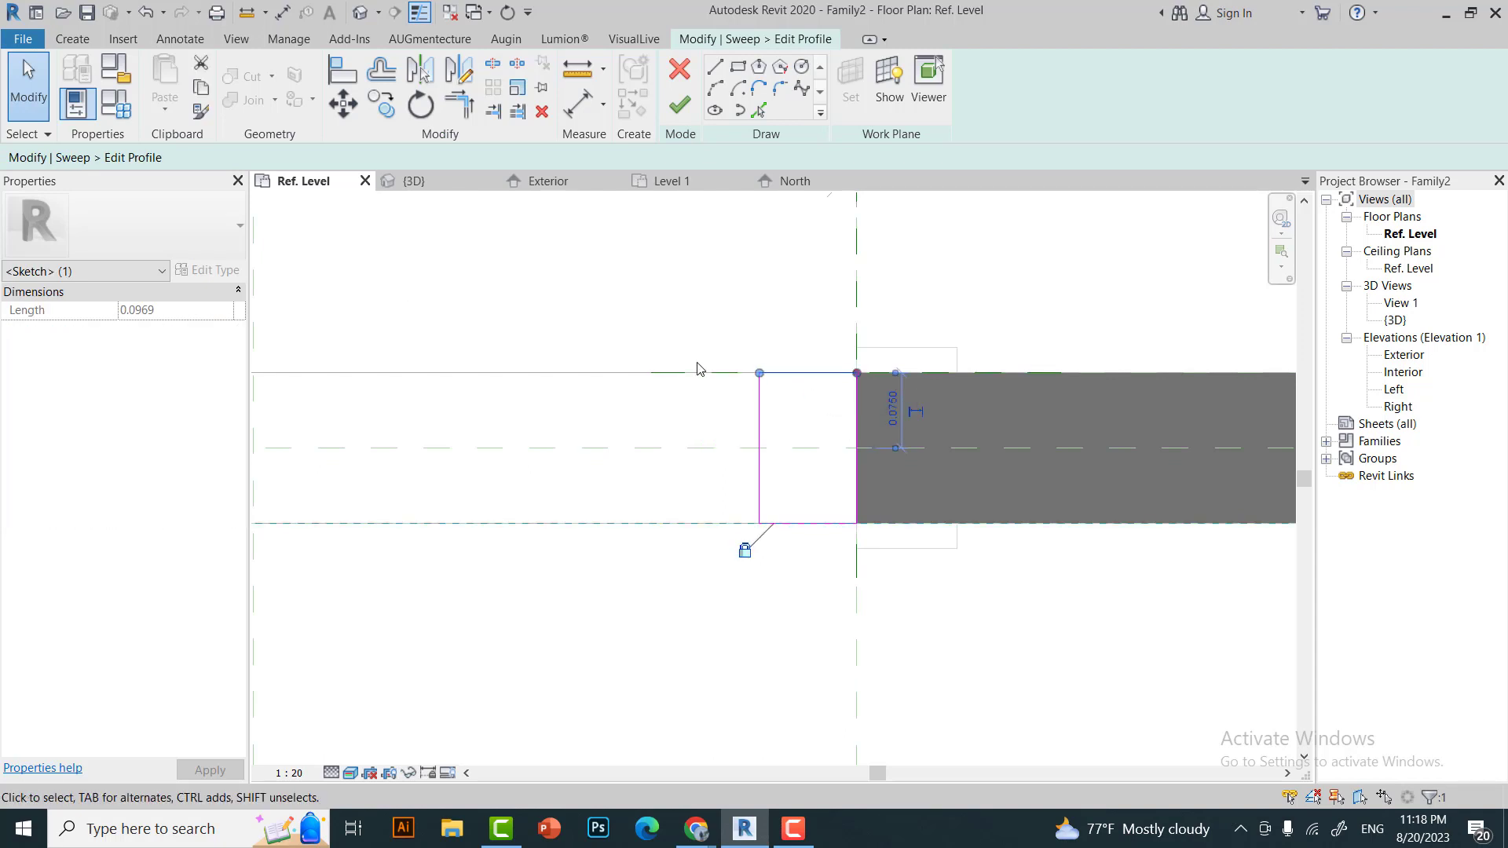
{"action": "left_click", "coordinate": [690, 410]}
{"action": "scroll", "coordinate": [922, 428], "scroll_direction": "down", "scroll_amount": 2}
{"action": "left_click", "coordinate": [862, 440]}
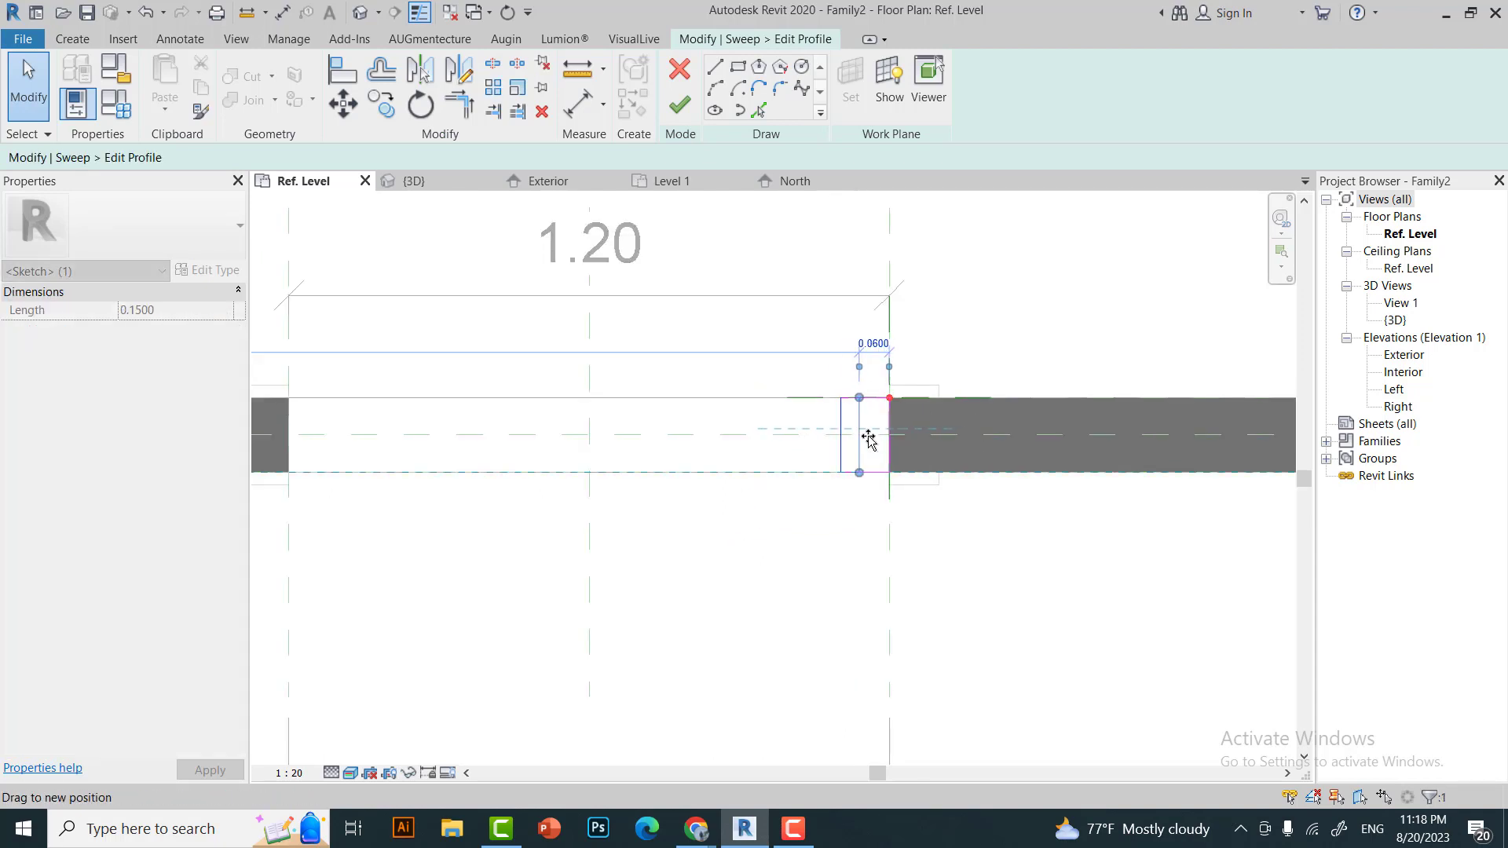
{"action": "key", "text": "Escape"}
{"action": "left_click", "coordinate": [679, 105]}
Finish the frame sweep and inspect the wall around the opening.
{"action": "left_click", "coordinate": [452, 183]}
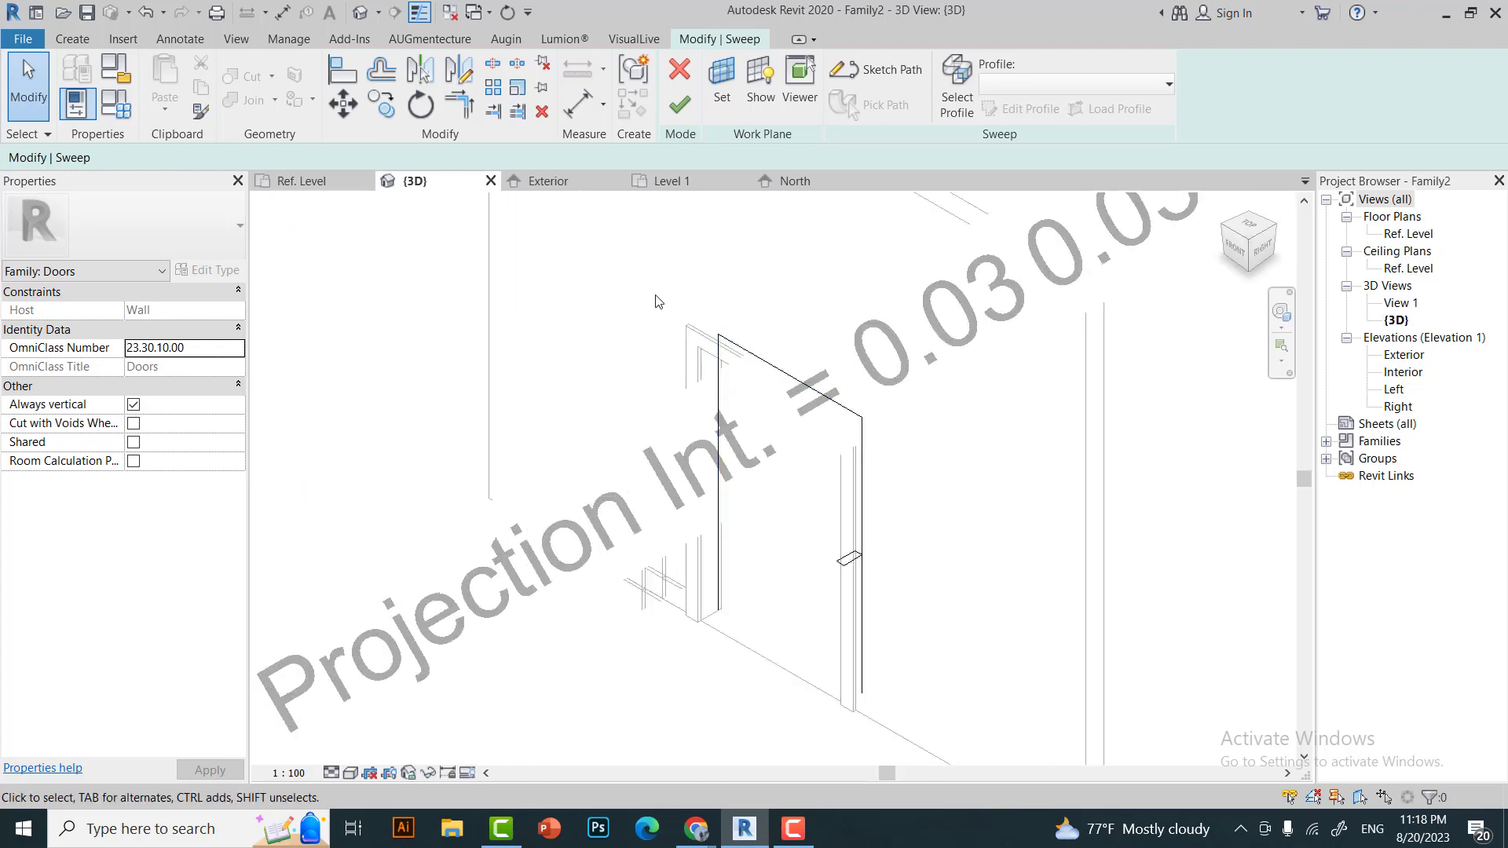
{"action": "left_click", "coordinate": [687, 112]}
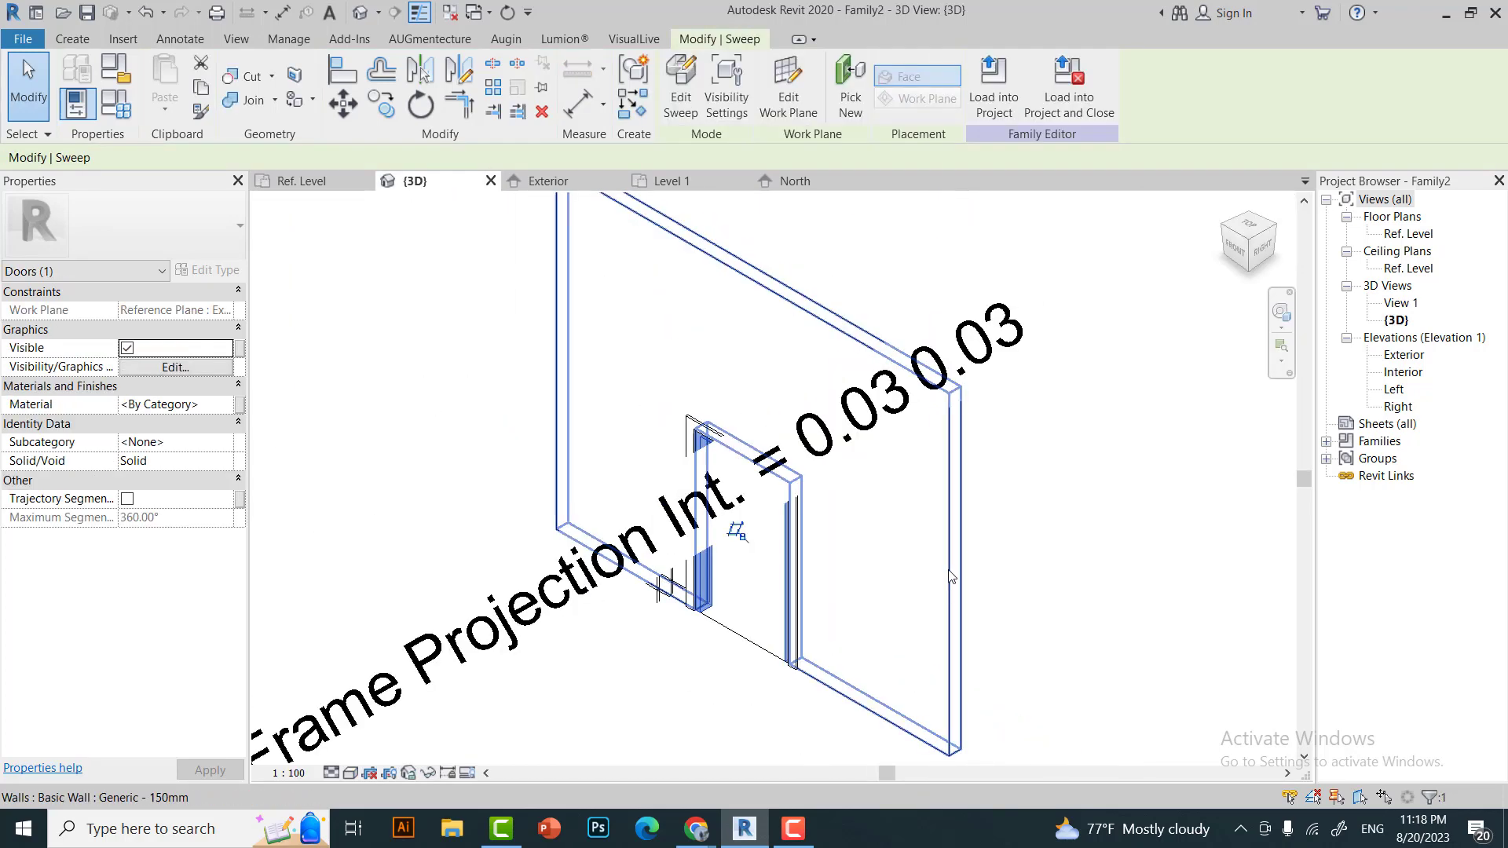
{"action": "scroll", "coordinate": [611, 745], "scroll_direction": "up", "scroll_amount": 3}
{"action": "left_click", "coordinate": [611, 744]}
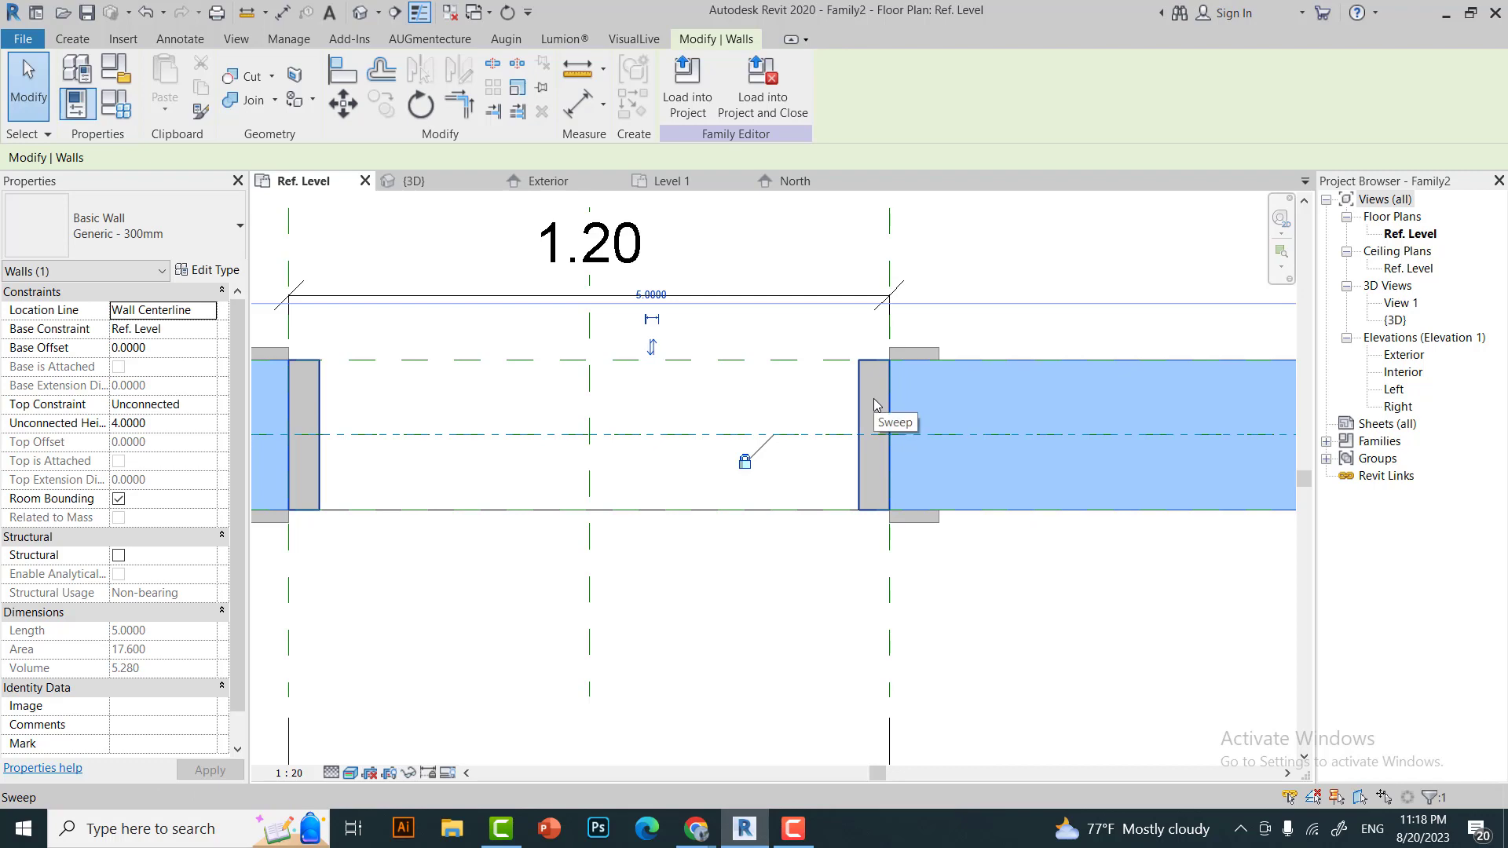
{"action": "key", "text": "Escape"}
Review the frame sweep in the 3D and Exterior views, then bring up Family Types.
{"action": "left_click", "coordinate": [414, 181]}
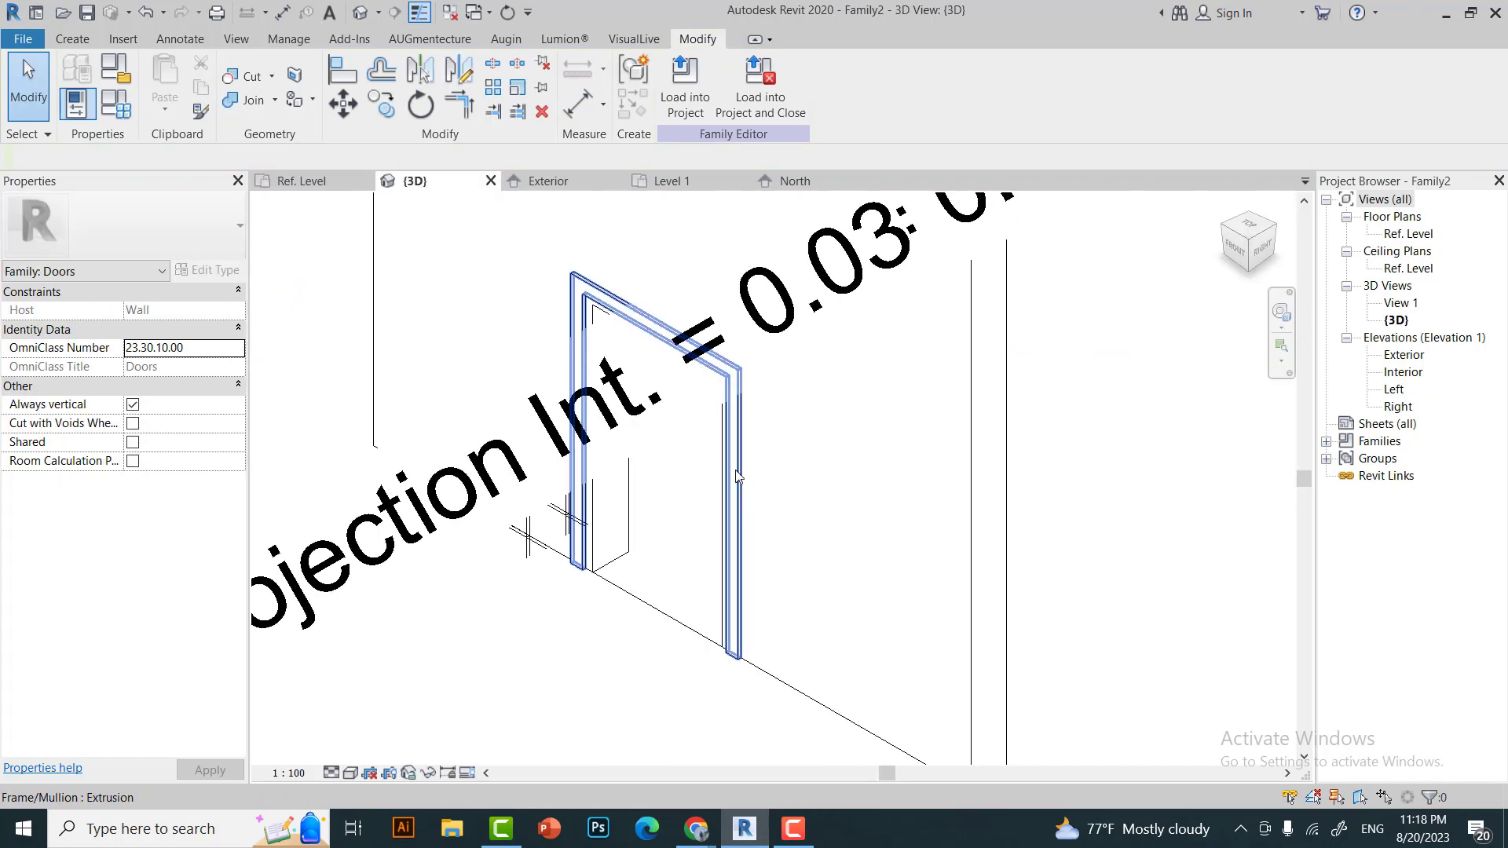
{"action": "key", "text": "ctrl+Tab"}
{"action": "key", "text": "ctrl+Tab"}
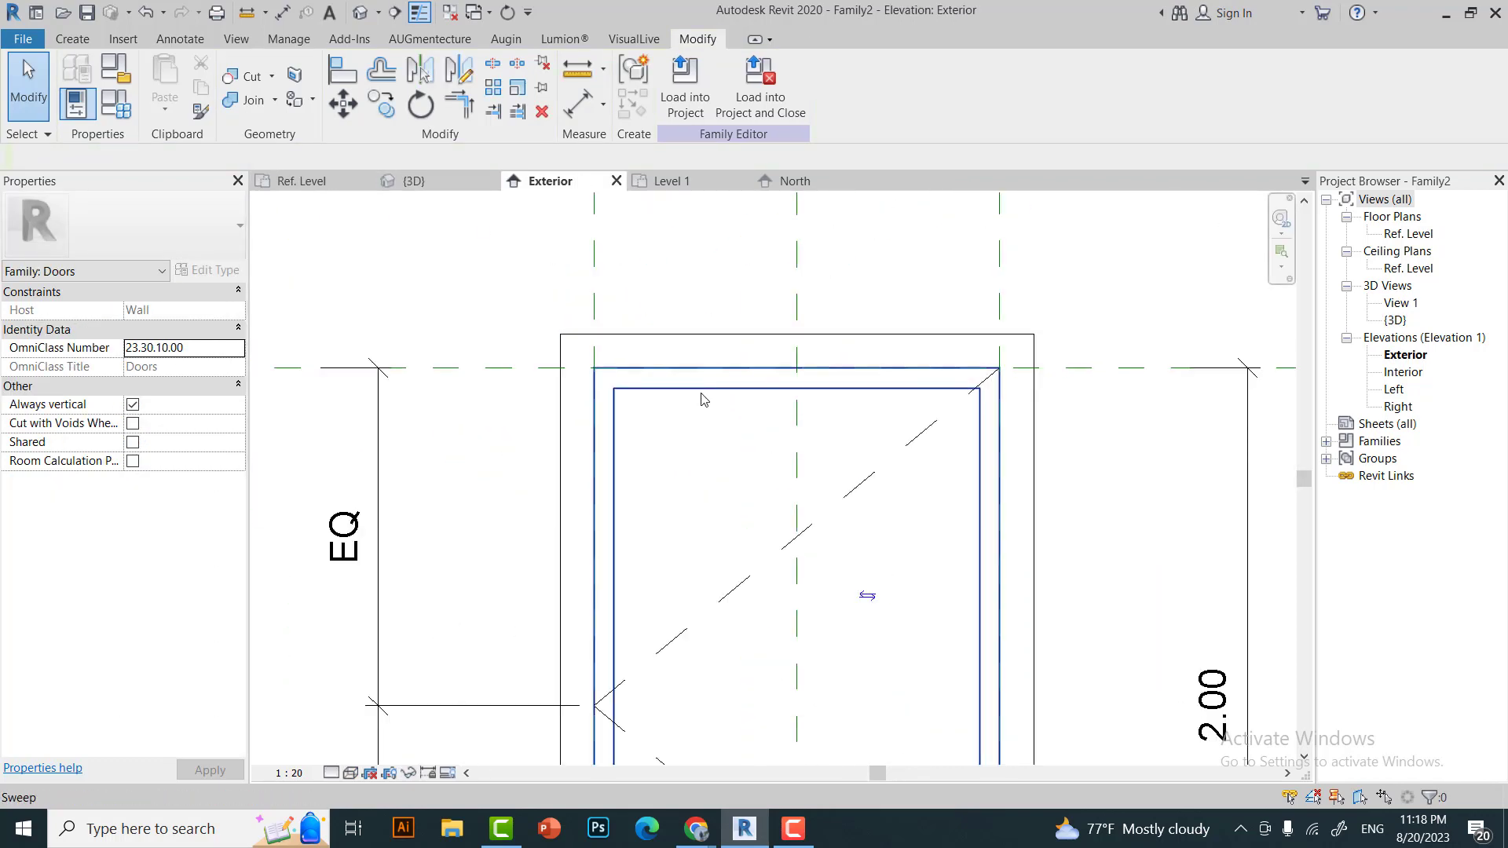
{"action": "left_click", "coordinate": [702, 399]}
{"action": "scroll", "coordinate": [715, 379], "scroll_direction": "down", "scroll_amount": 1}
{"action": "scroll", "coordinate": [705, 382], "scroll_direction": "down", "scroll_amount": 1}
{"action": "key", "text": "Escape"}
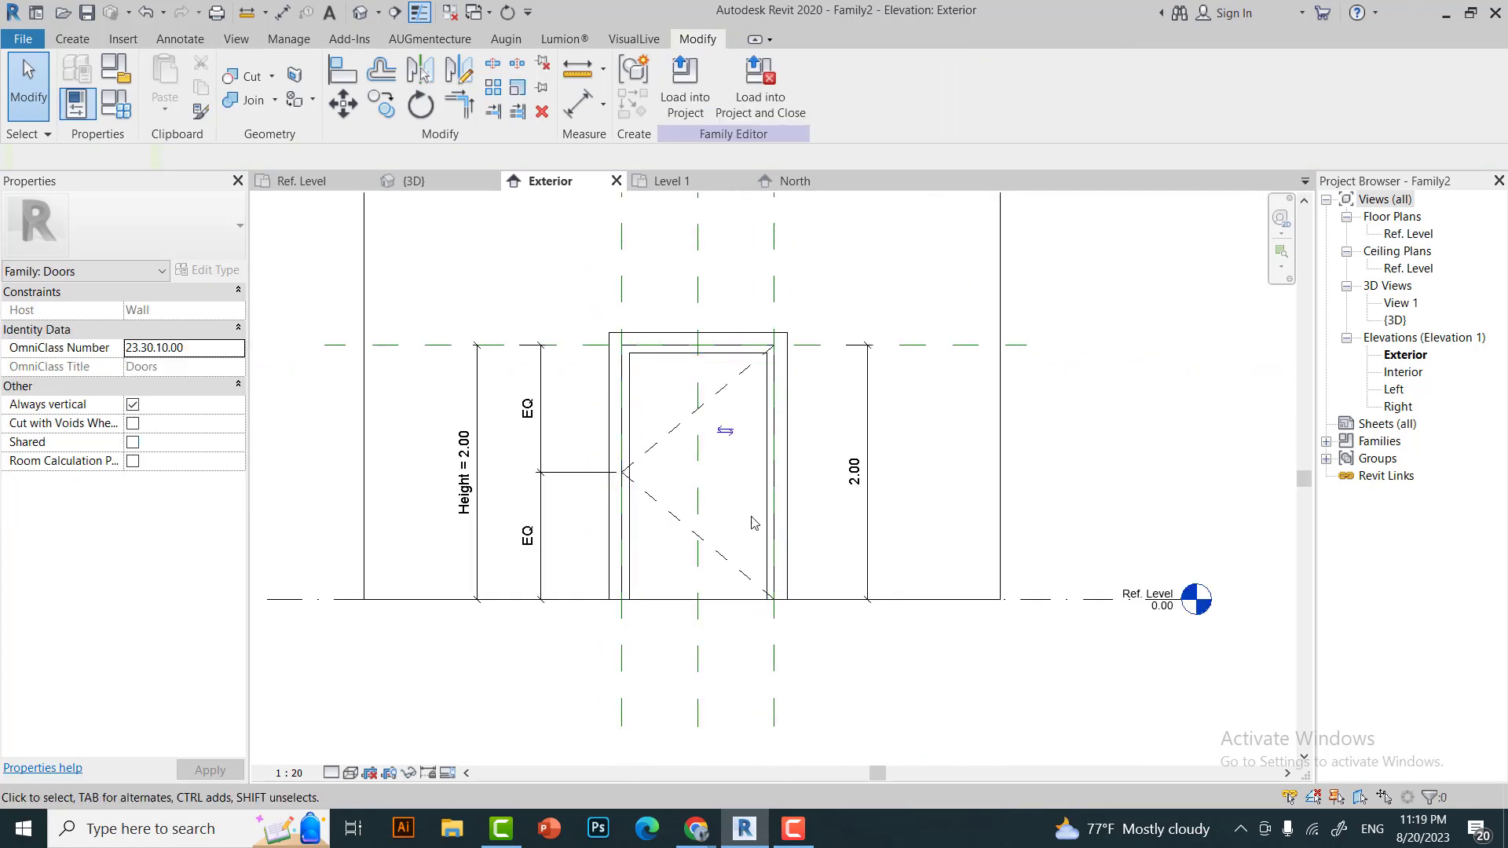
{"action": "left_click", "coordinate": [115, 103]}
{"action": "type", "text": "1.8"}
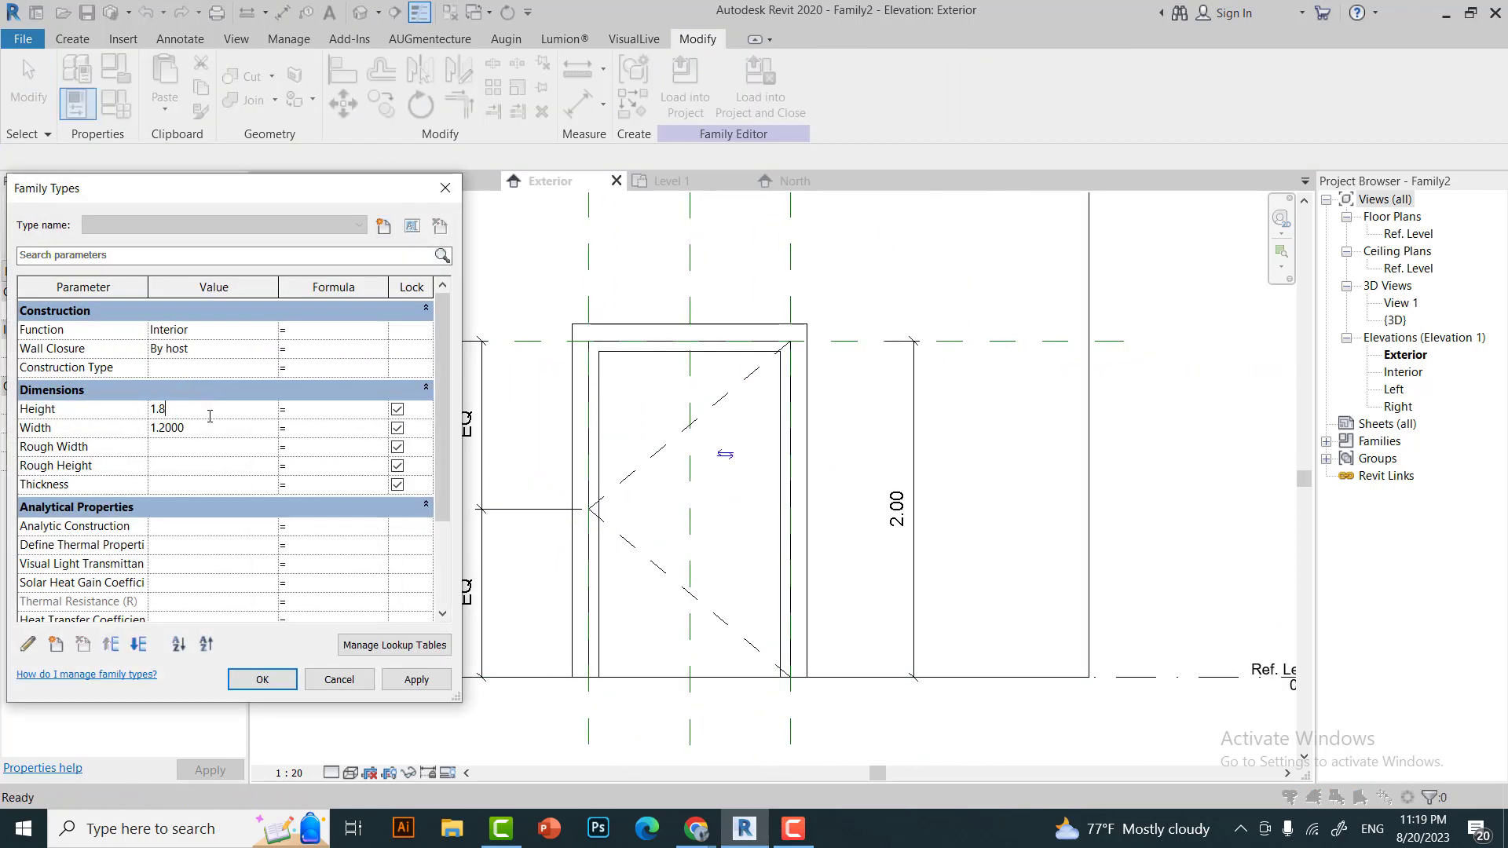
Apply the 1.8 door Height, then re-open and finish the frame sweep's path.
{"action": "left_click", "coordinate": [409, 683]}
{"action": "left_click", "coordinate": [336, 680]}
{"action": "scroll", "coordinate": [707, 471], "scroll_direction": "up", "scroll_amount": 2}
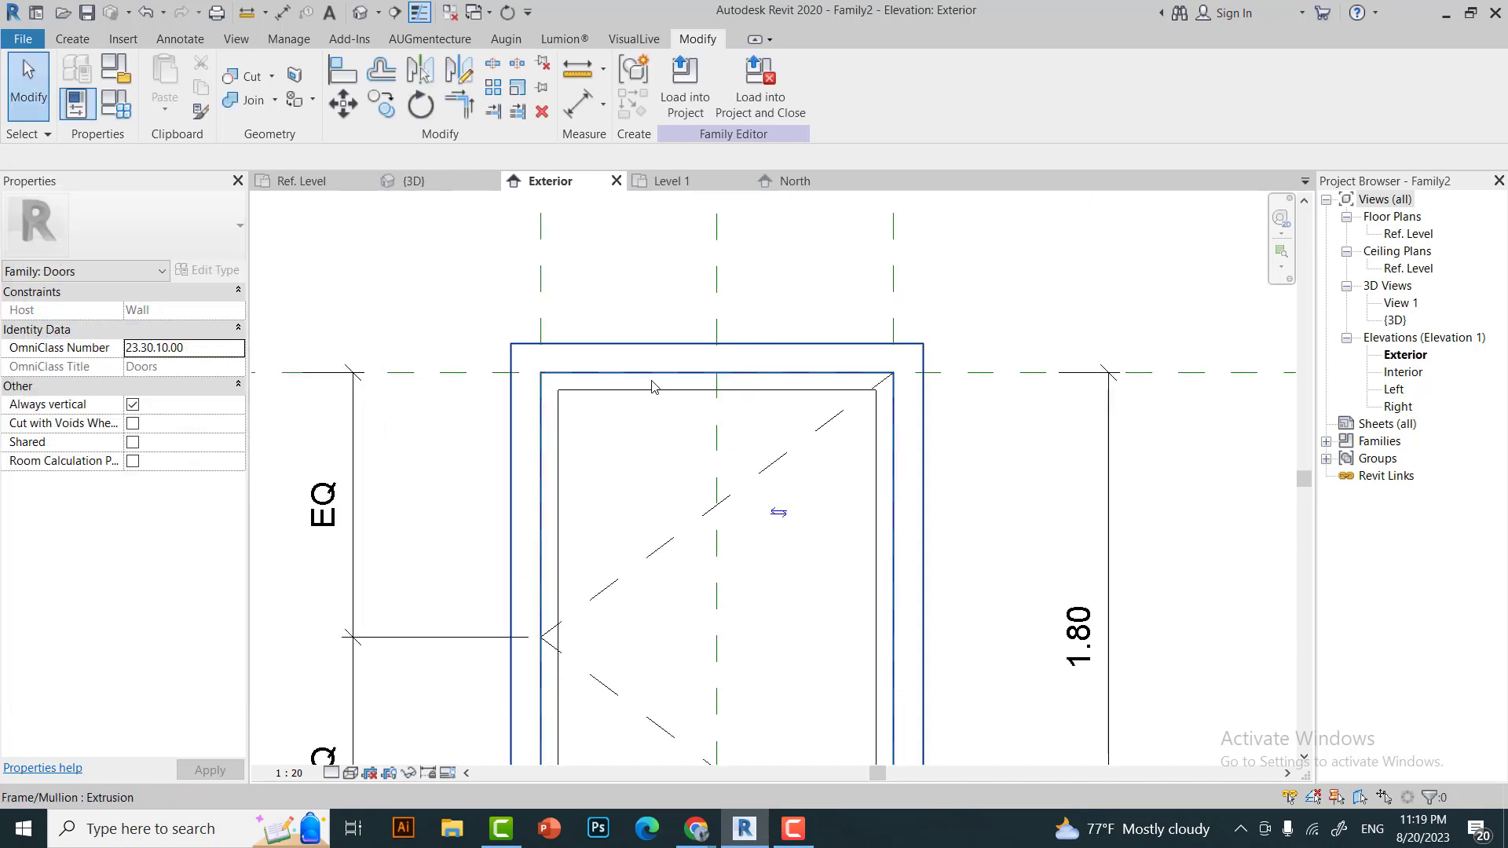
{"action": "double_click", "coordinate": [657, 387]}
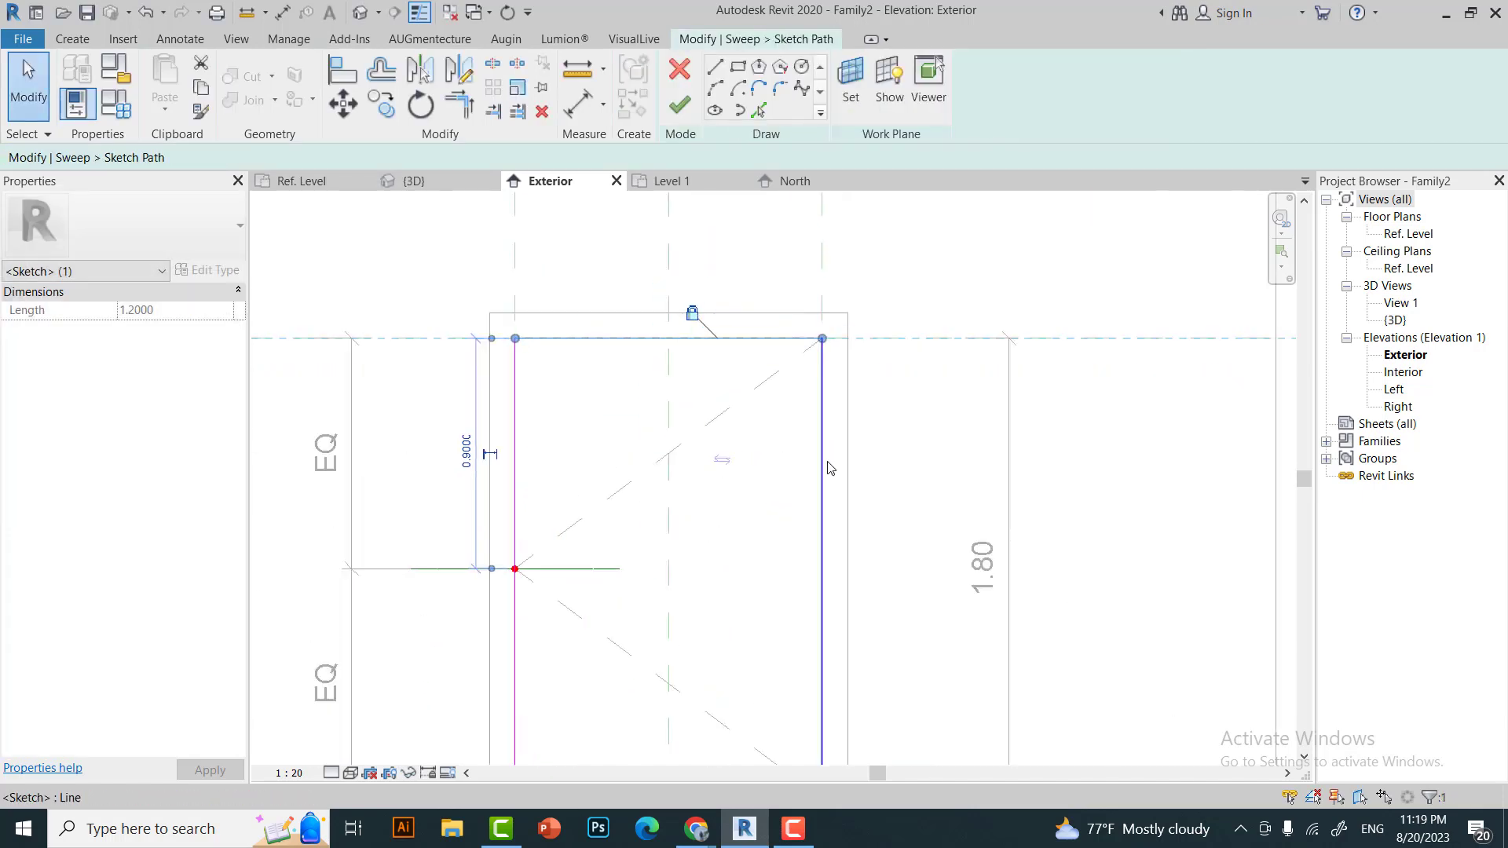
{"action": "scroll", "coordinate": [675, 471], "scroll_direction": "down", "scroll_amount": 2}
{"action": "left_click", "coordinate": [590, 548]}
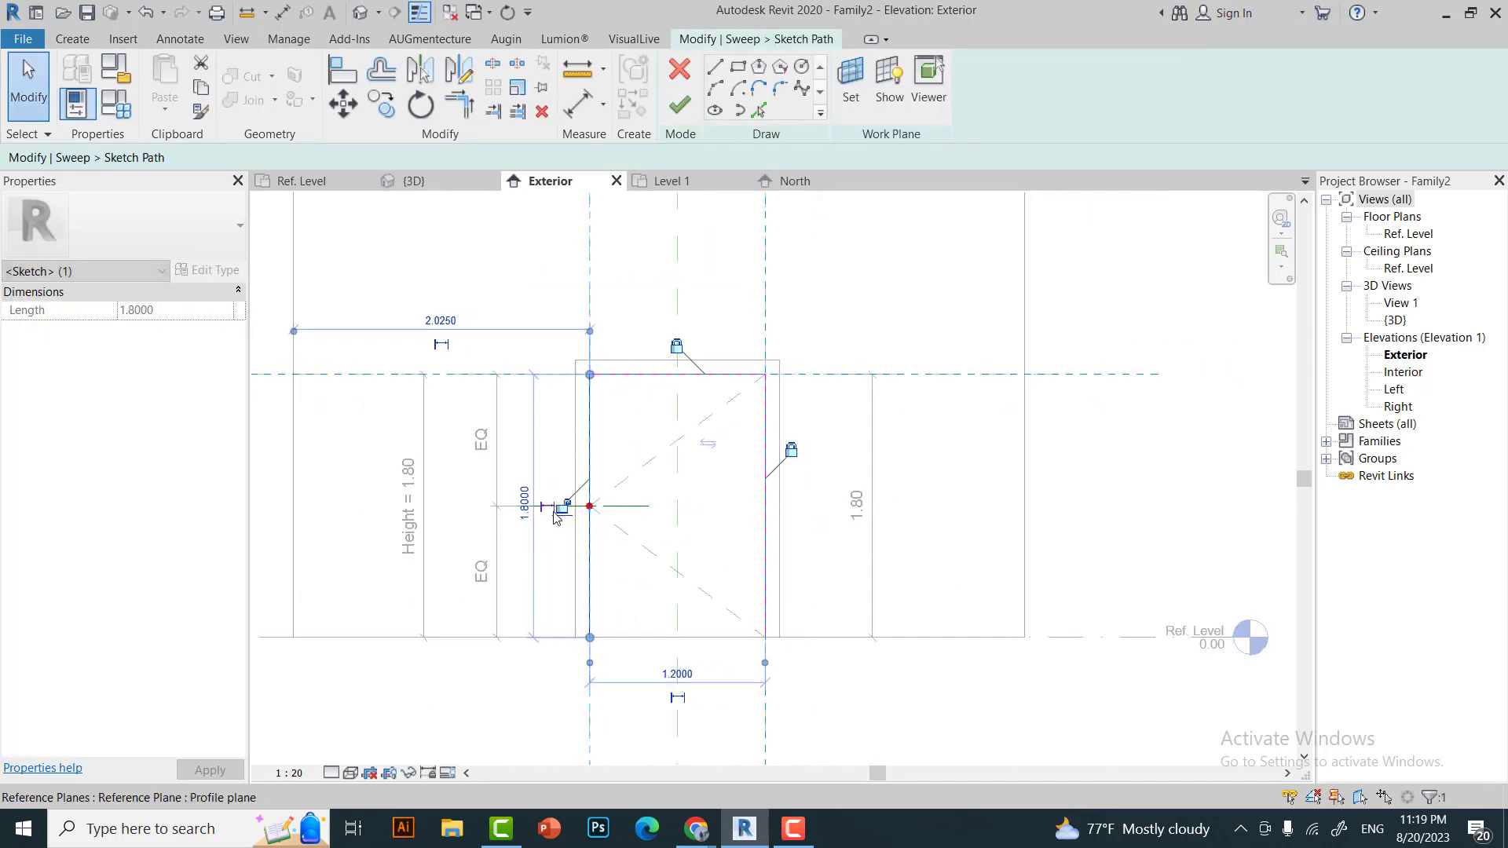
{"action": "left_click", "coordinate": [660, 538]}
{"action": "left_click", "coordinate": [680, 105]}
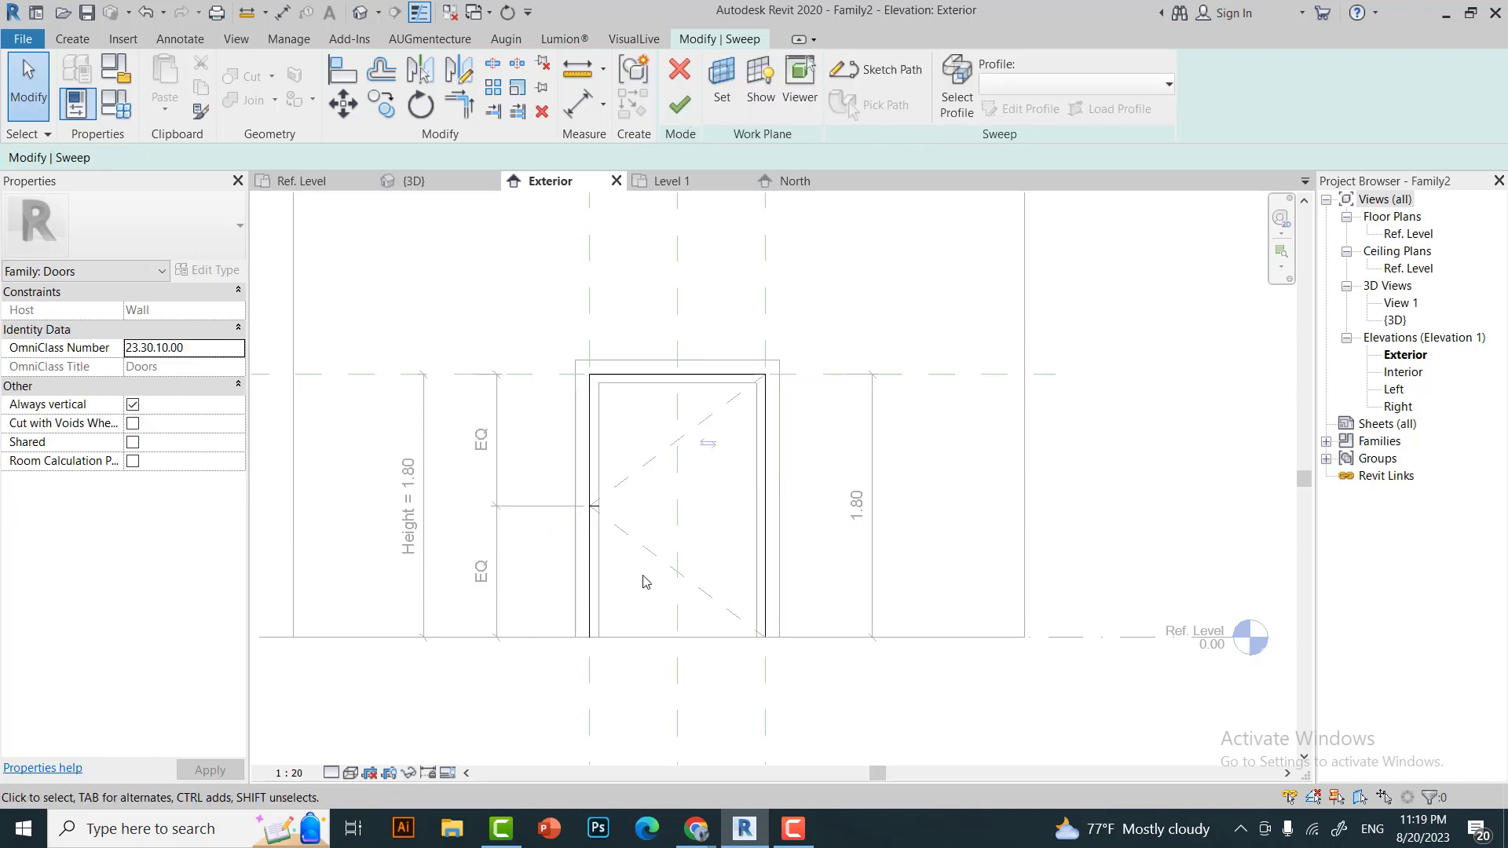
{"action": "left_click", "coordinate": [690, 114]}
Restore Height to 2 and stretch the sweep path's line down to the base level.
{"action": "left_click", "coordinate": [116, 102]}
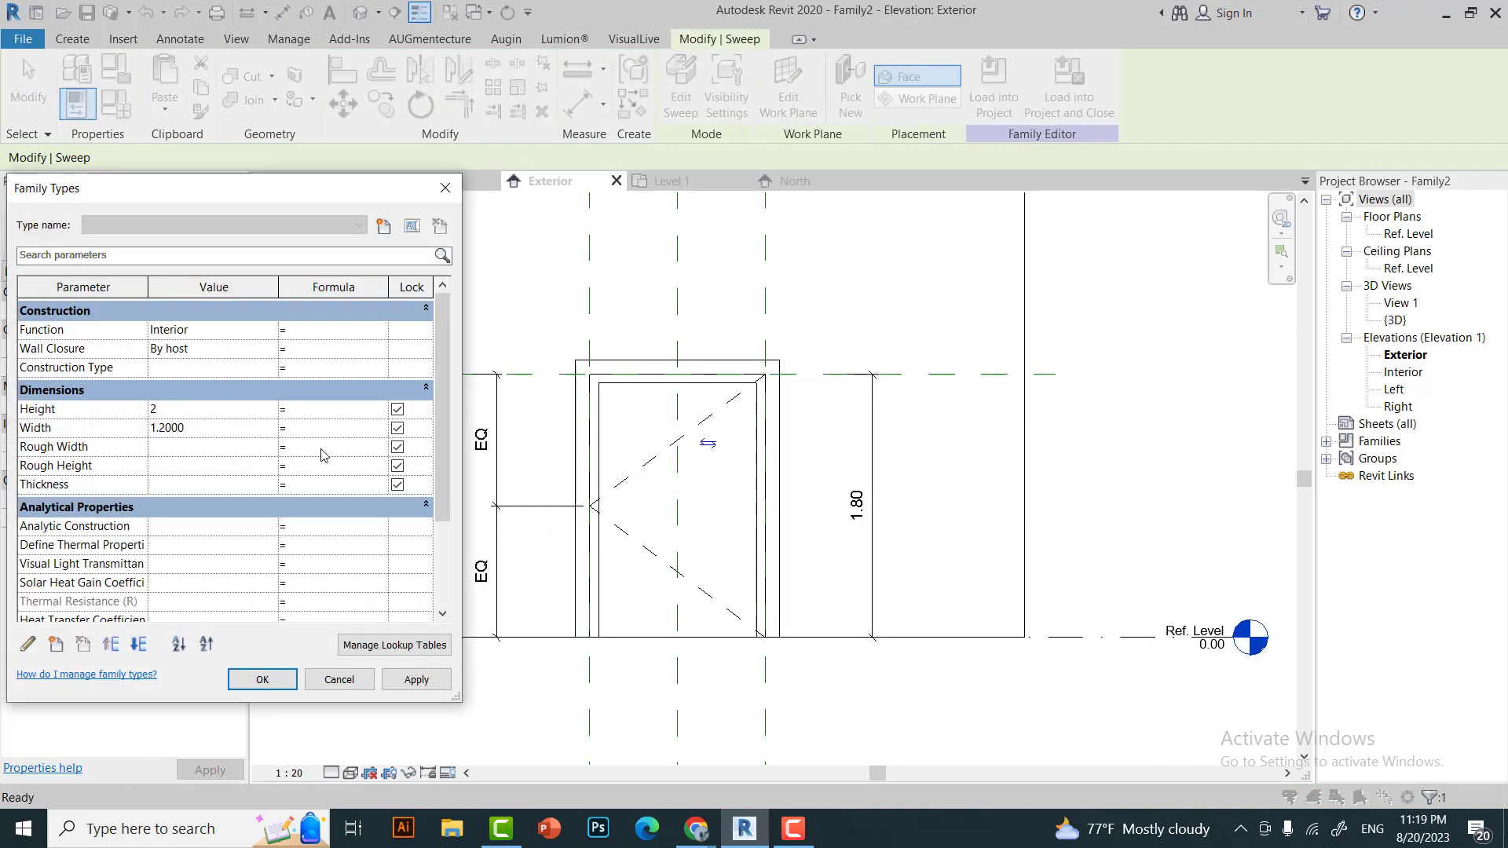
{"action": "left_click", "coordinate": [276, 677]}
{"action": "key", "text": "Escape"}
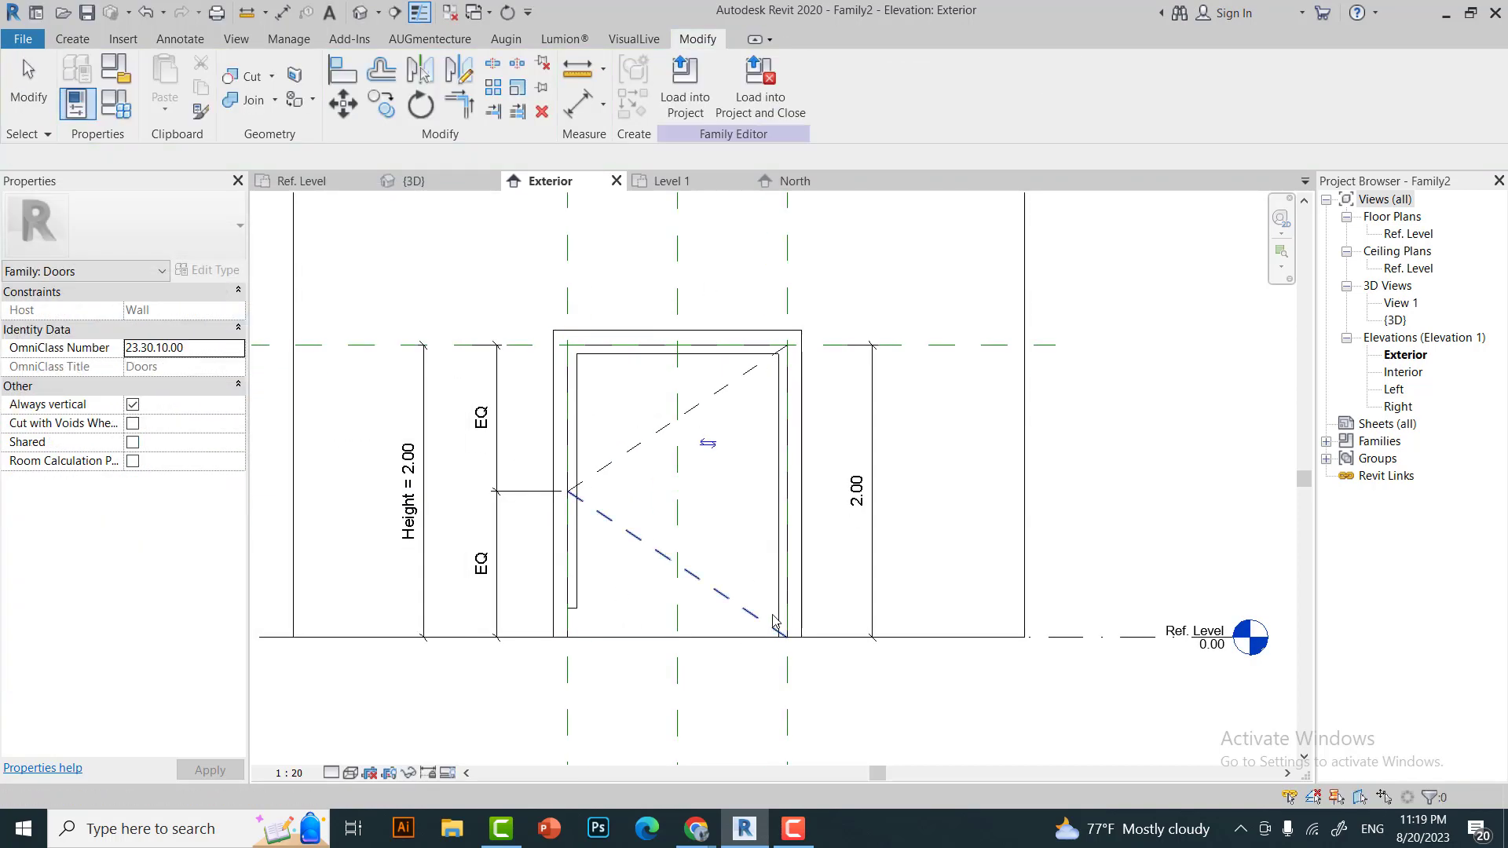
{"action": "scroll", "coordinate": [570, 550], "scroll_direction": "up", "scroll_amount": 3}
{"action": "double_click", "coordinate": [569, 564]}
{"action": "left_click_drag", "start_coordinate": [569, 604], "coordinate": [569, 657]}
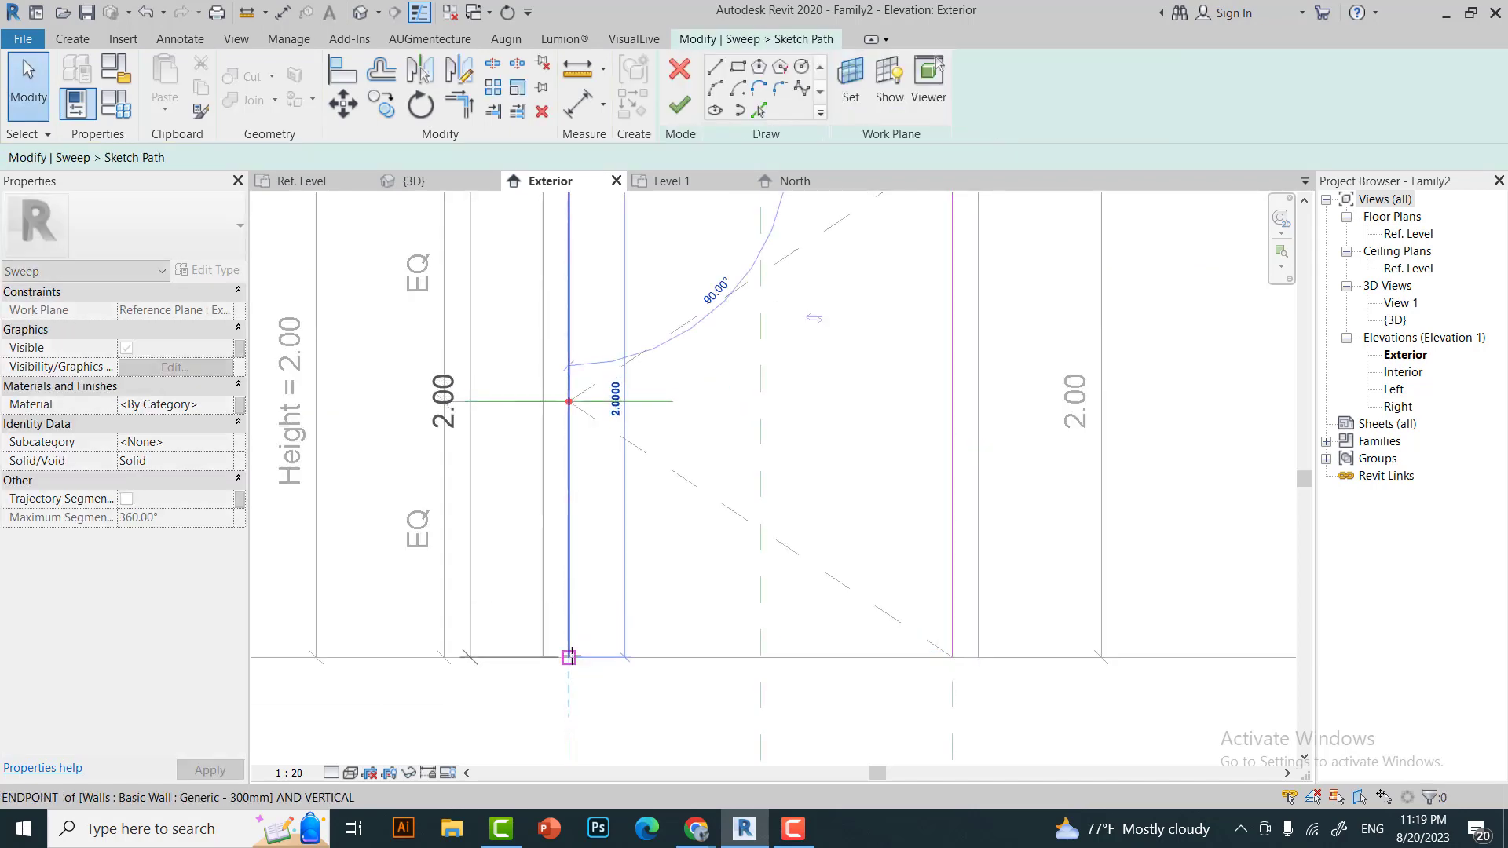
{"action": "left_click", "coordinate": [1184, 784]}
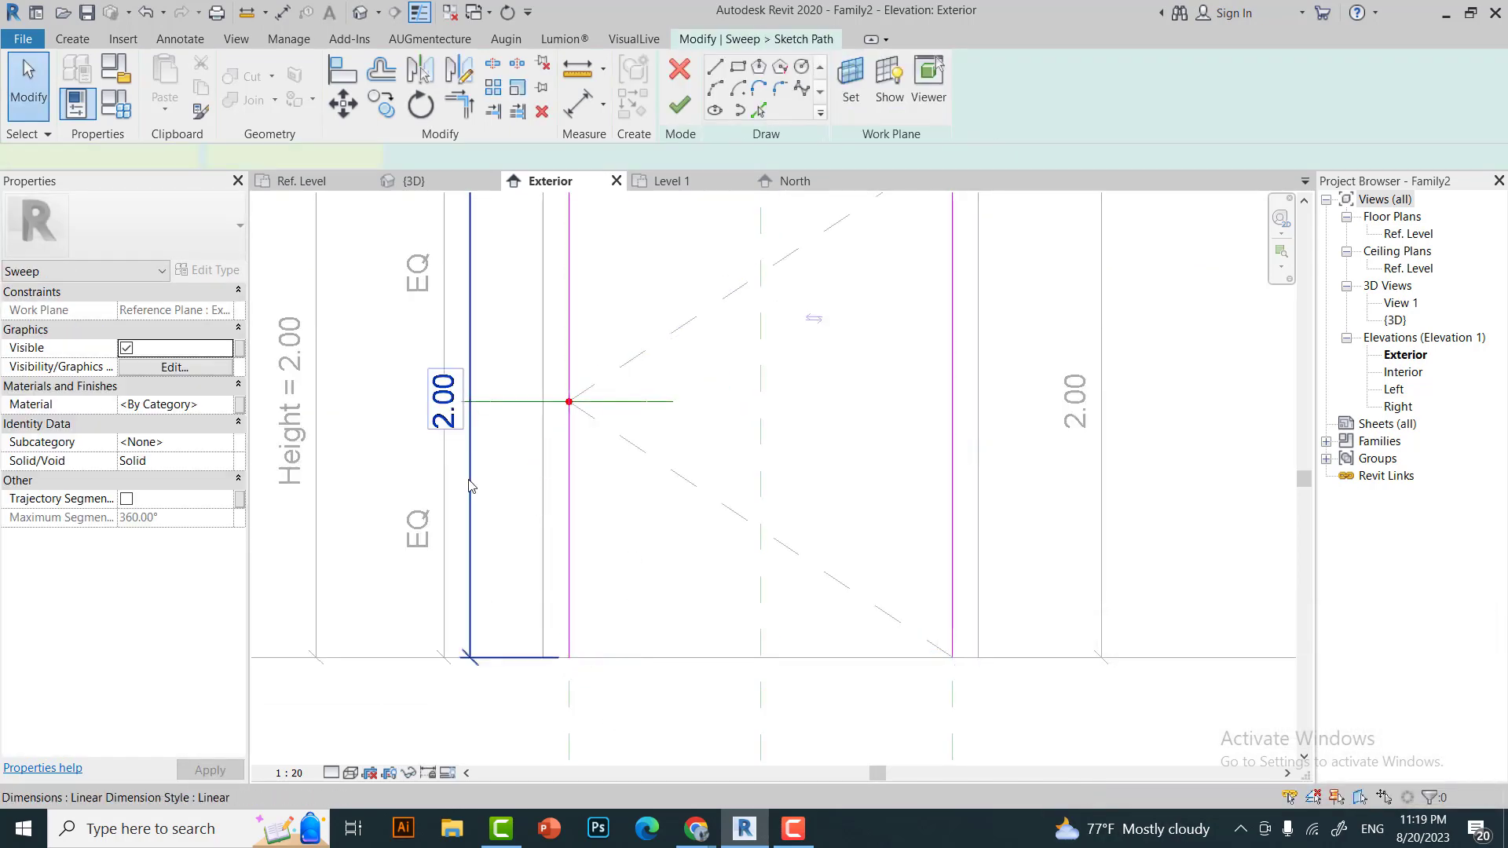
{"action": "scroll", "coordinate": [640, 548], "scroll_direction": "up", "scroll_amount": 2}
{"action": "key", "text": "Escape"}
Set the door Height parameter to 2.20 in Family Types.
{"action": "scroll", "coordinate": [641, 548], "scroll_direction": "down", "scroll_amount": 2}
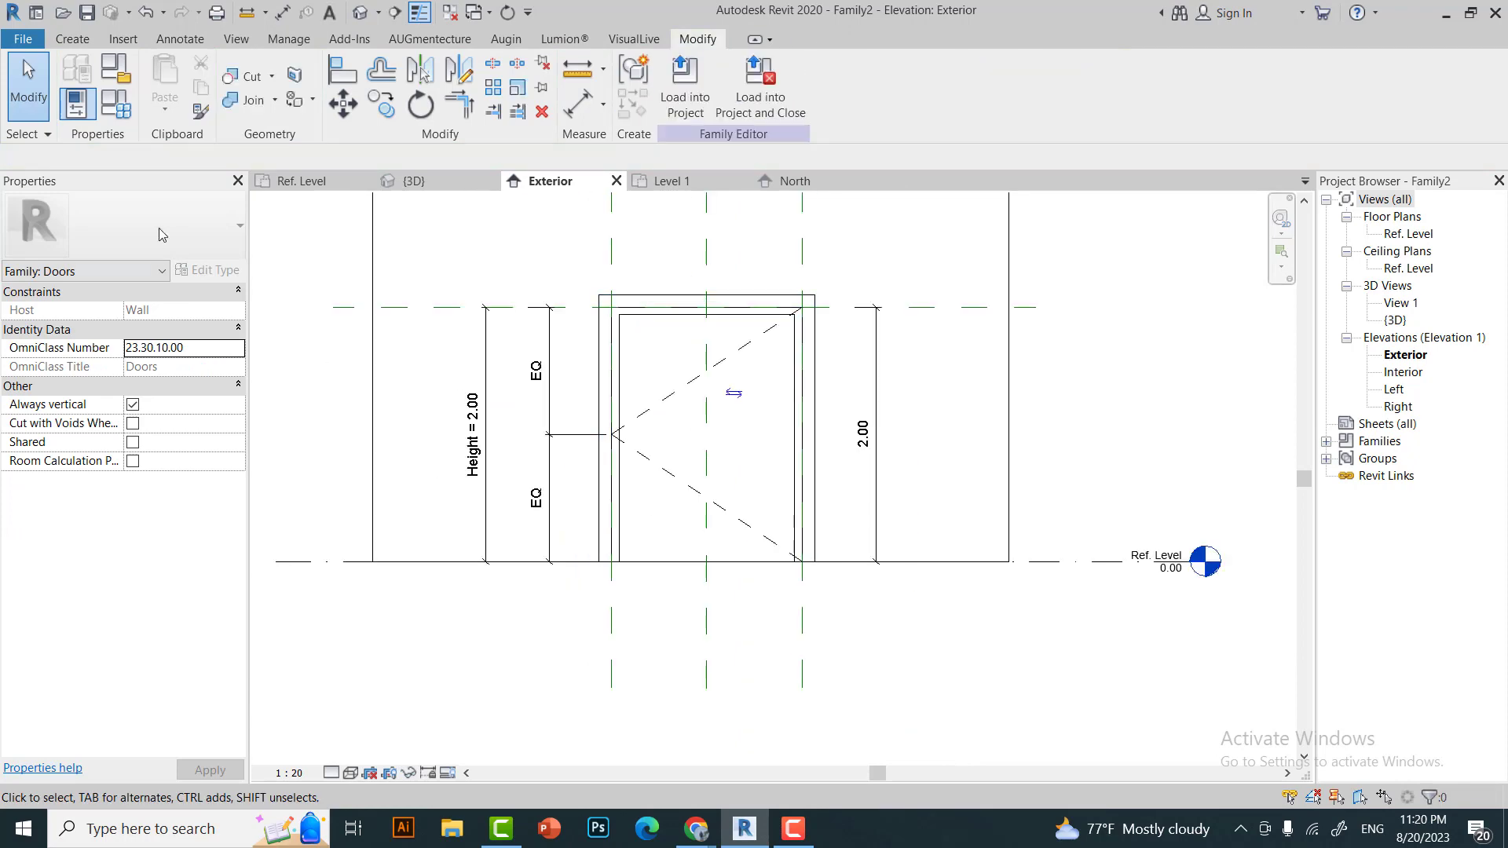
{"action": "left_click", "coordinate": [115, 103]}
{"action": "left_click", "coordinate": [243, 408]}
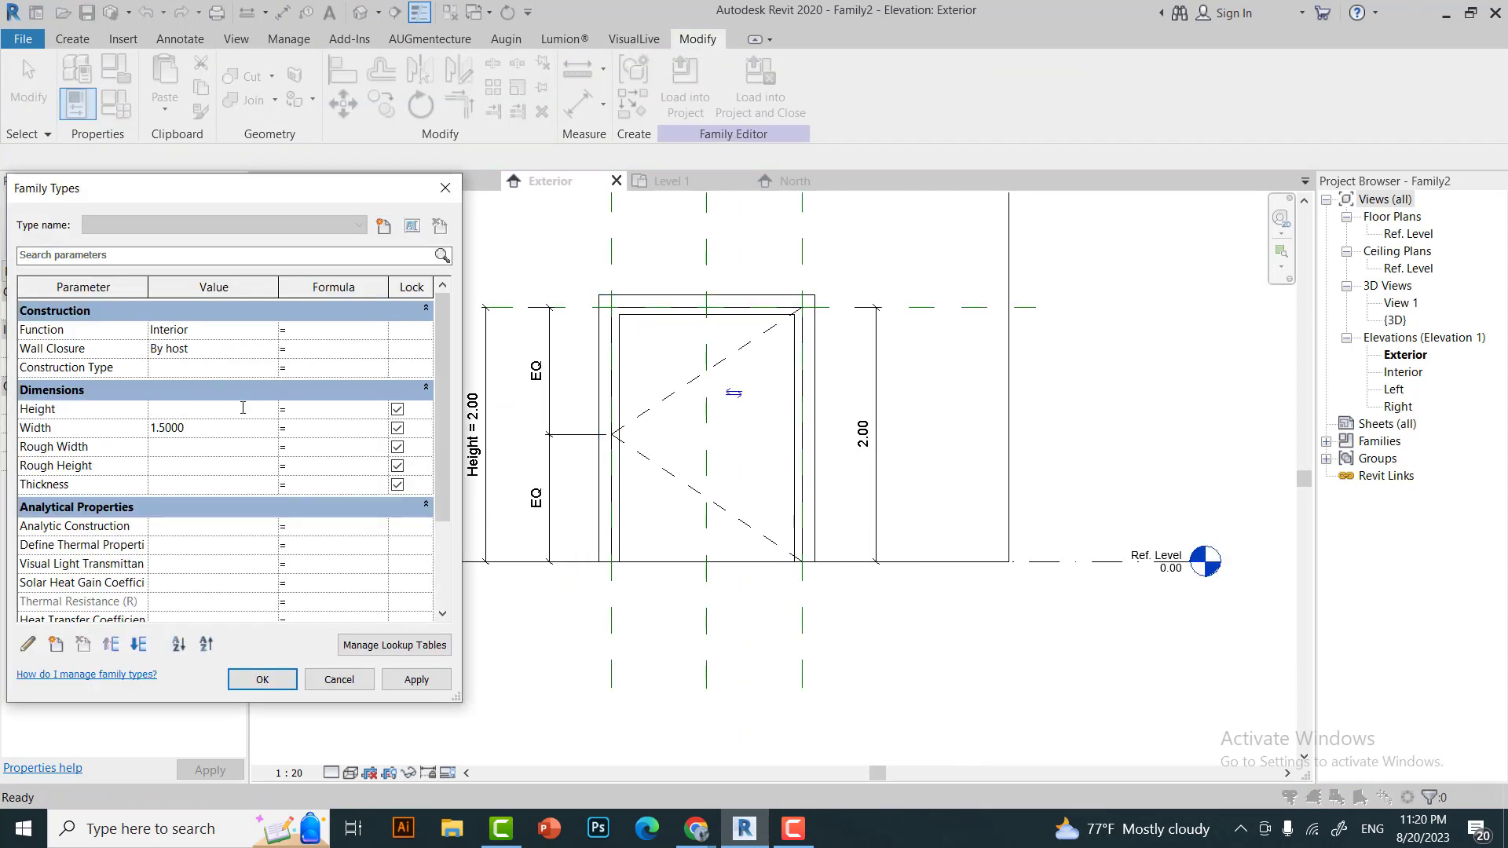
{"action": "left_click", "coordinate": [263, 680]}
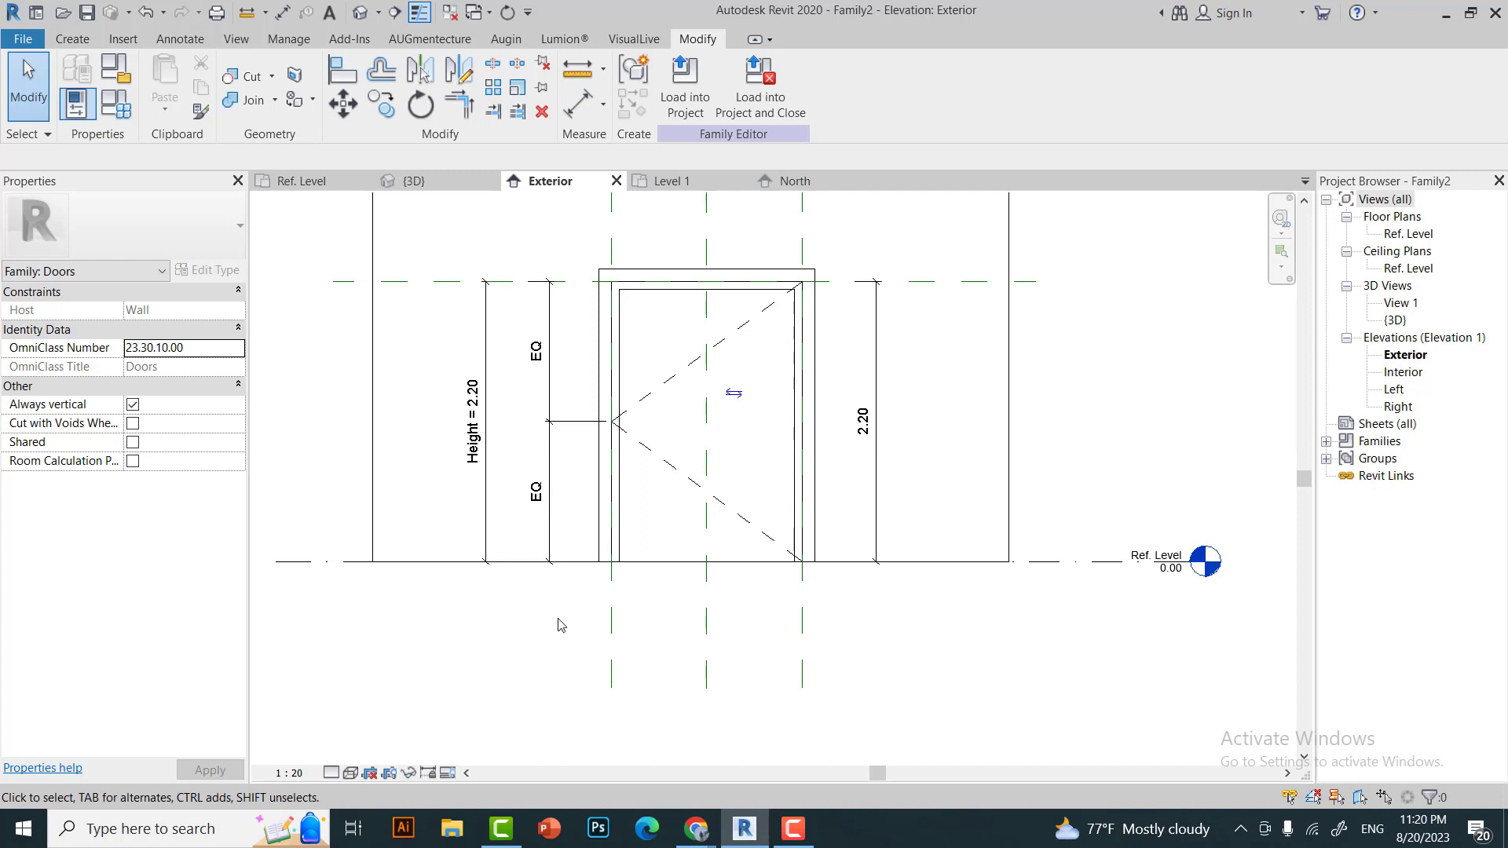
Open the frame sweep's path sketch and check its work plane without changing it.
{"action": "double_click", "coordinate": [798, 471]}
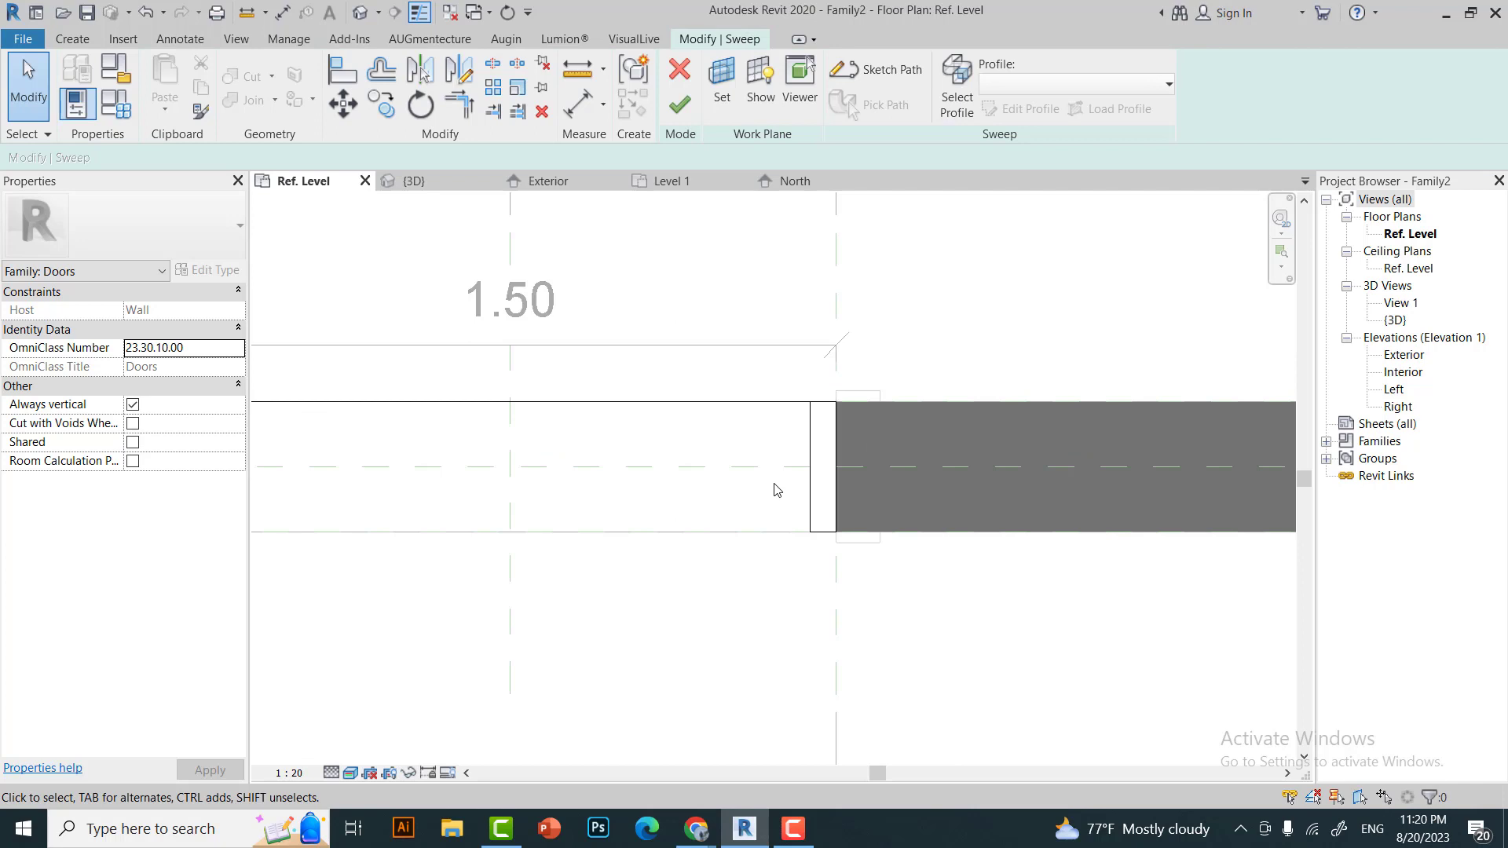
{"action": "left_click", "coordinate": [547, 181]}
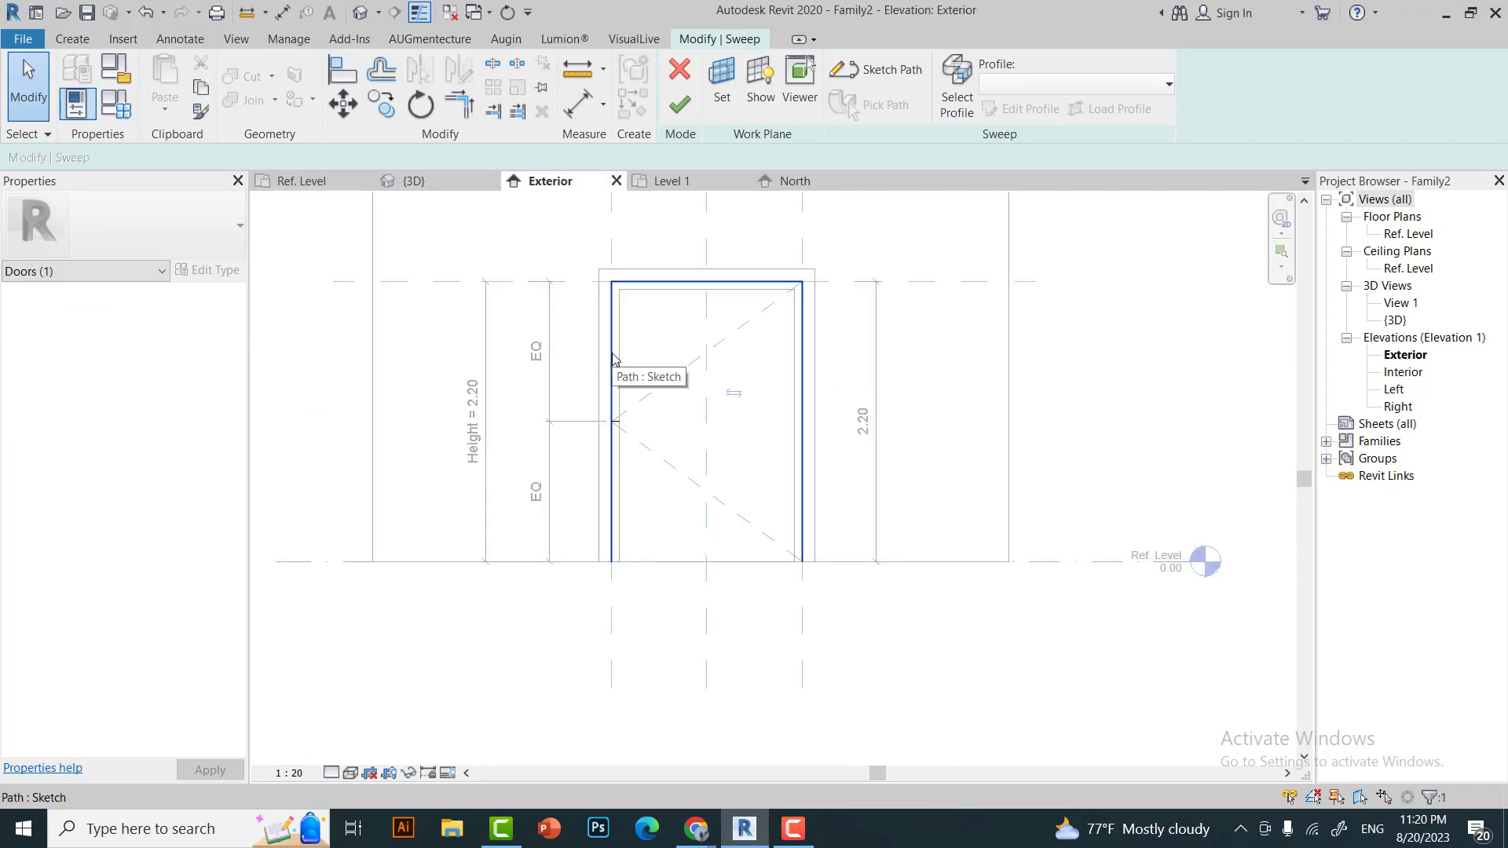
{"action": "double_click", "coordinate": [626, 282]}
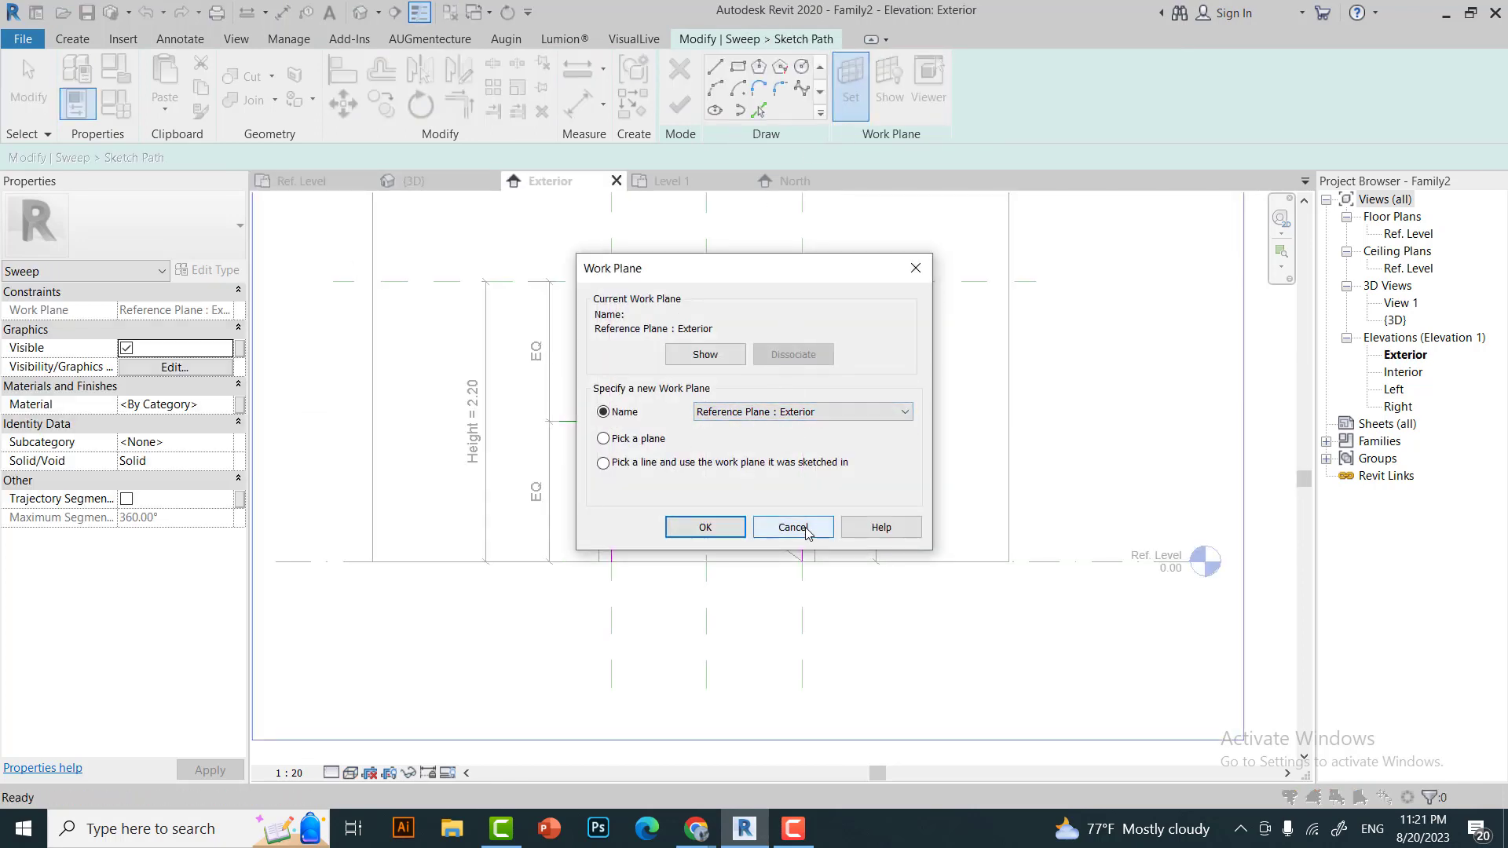
{"action": "left_click", "coordinate": [794, 527]}
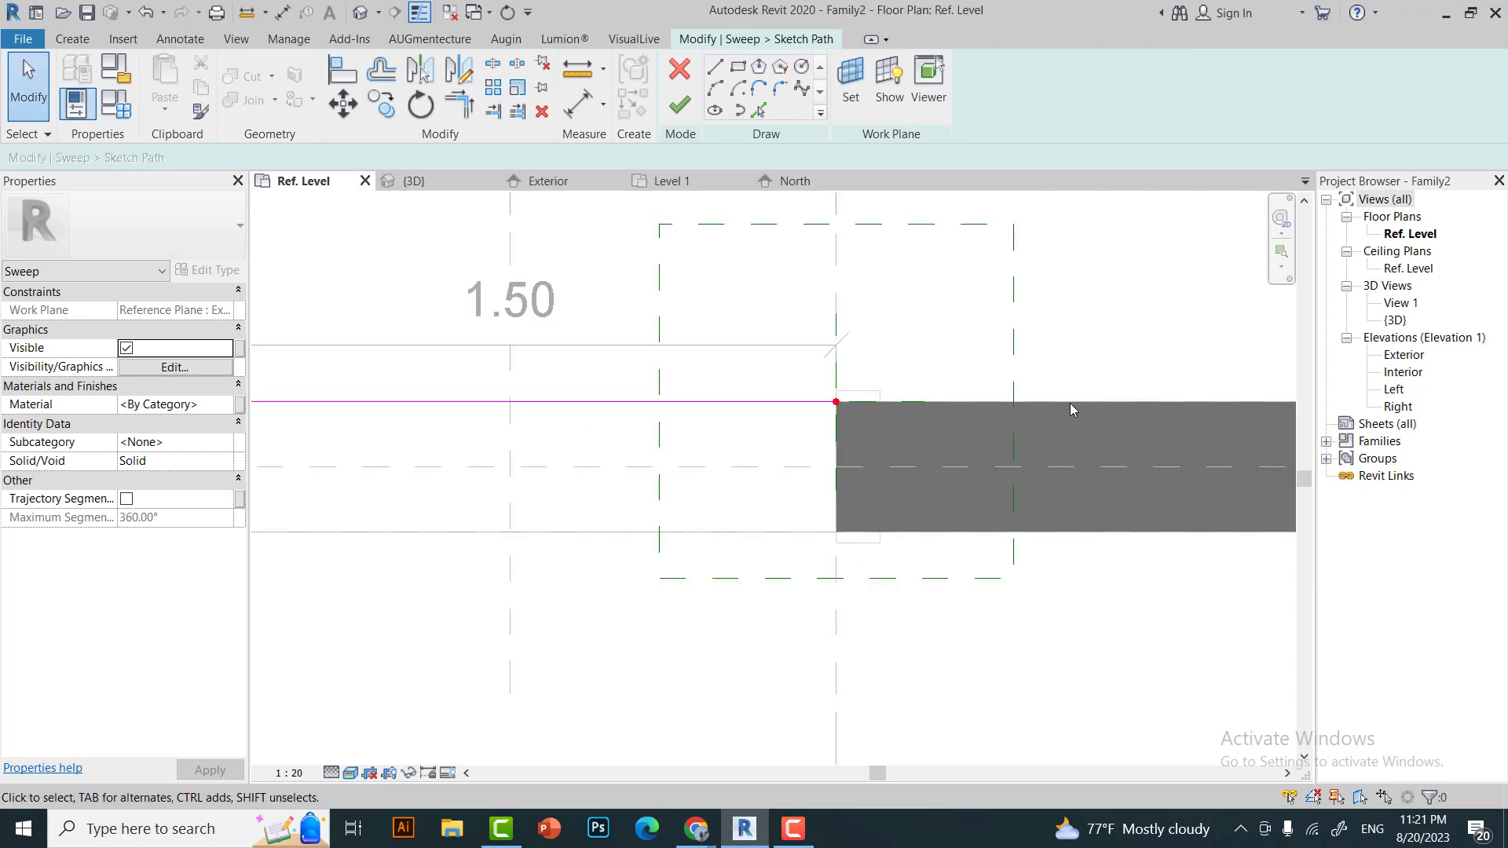
{"action": "scroll", "coordinate": [1072, 409], "scroll_direction": "down", "scroll_amount": 5}
{"action": "scroll", "coordinate": [879, 471], "scroll_direction": "up", "scroll_amount": 4}
{"action": "scroll", "coordinate": [990, 470], "scroll_direction": "down", "scroll_amount": 2}
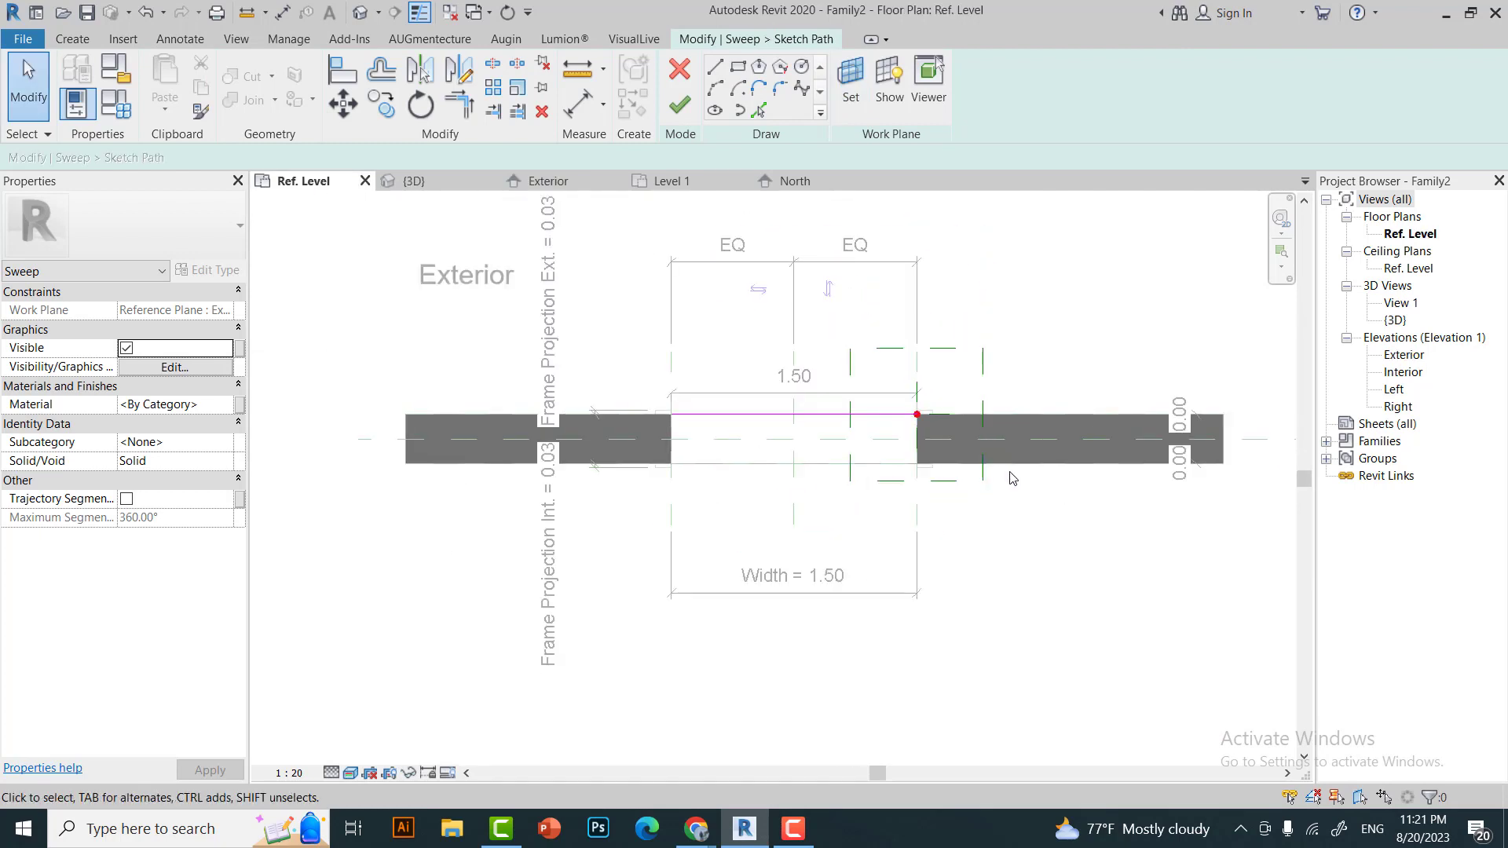
{"action": "scroll", "coordinate": [990, 444], "scroll_direction": "up", "scroll_amount": 1}
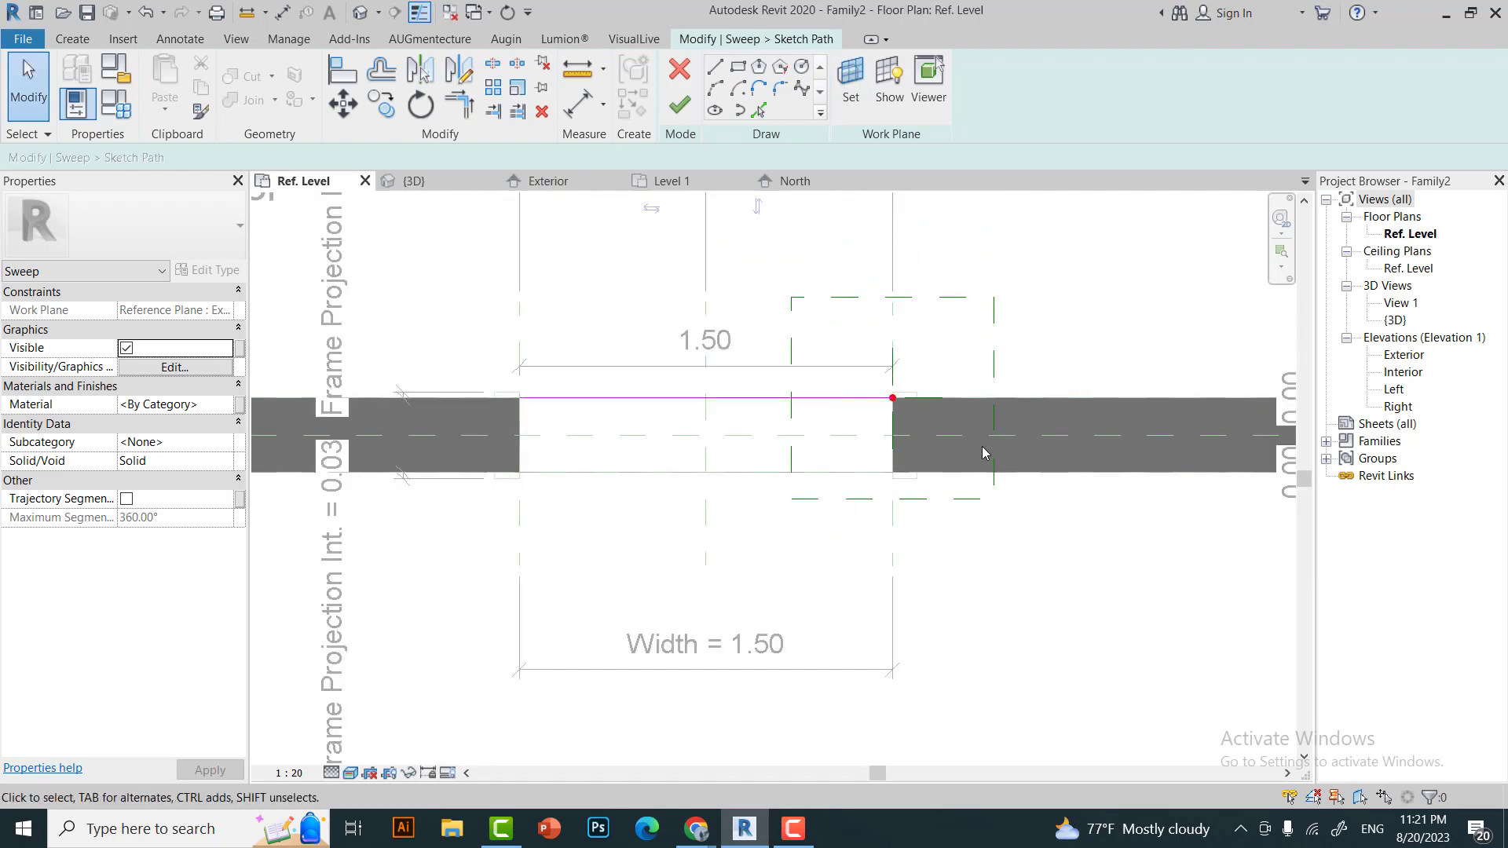
Check the left path line follows the 2.20 opening, then finish the path and sweep.
{"action": "left_click", "coordinate": [564, 183]}
{"action": "left_click", "coordinate": [620, 370]}
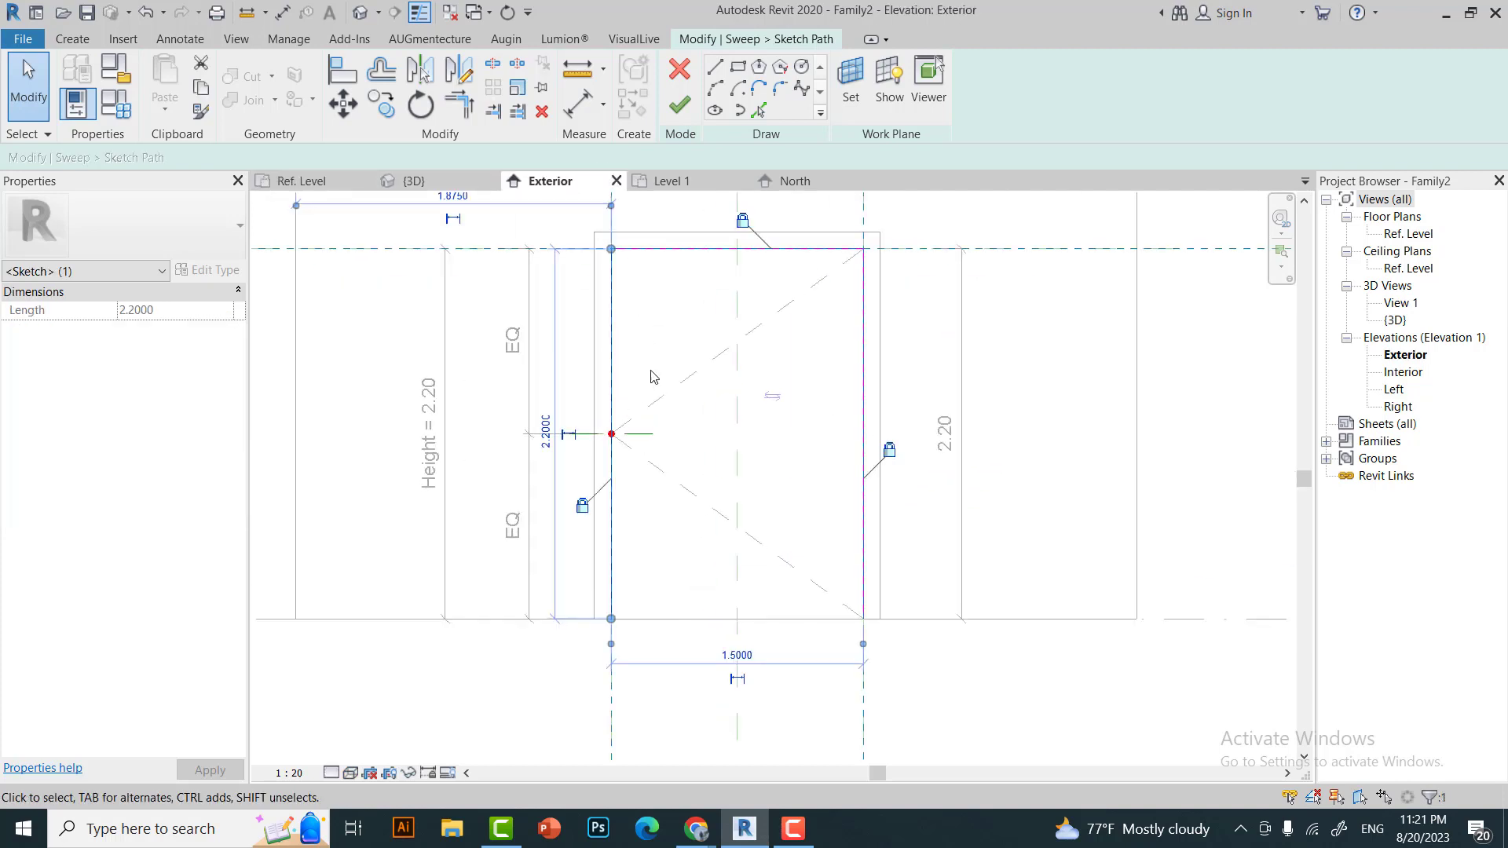
{"action": "scroll", "coordinate": [700, 354], "scroll_direction": "down", "scroll_amount": 1}
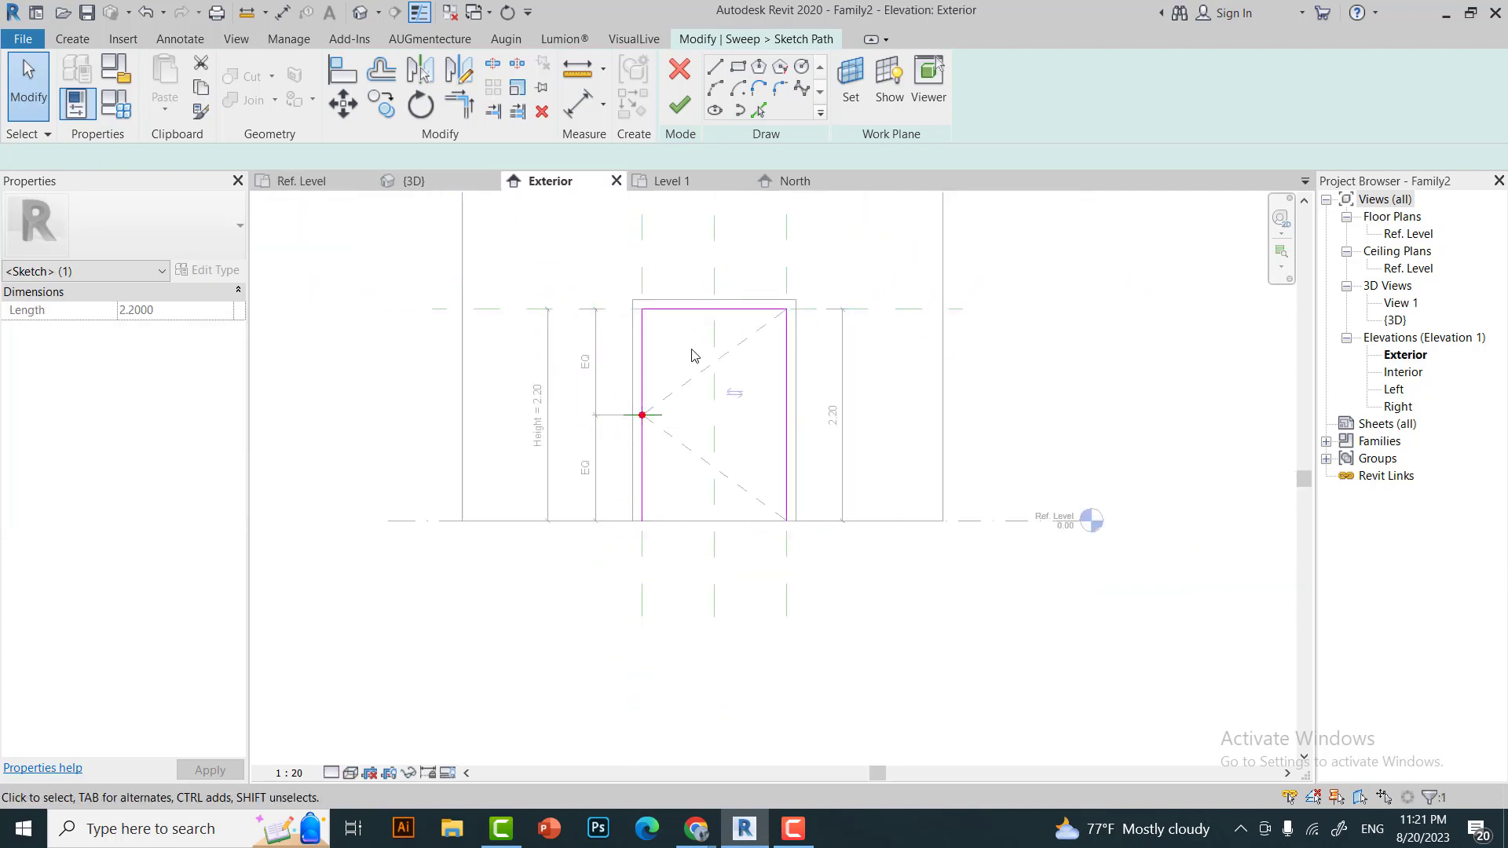
{"action": "left_click", "coordinate": [695, 347]}
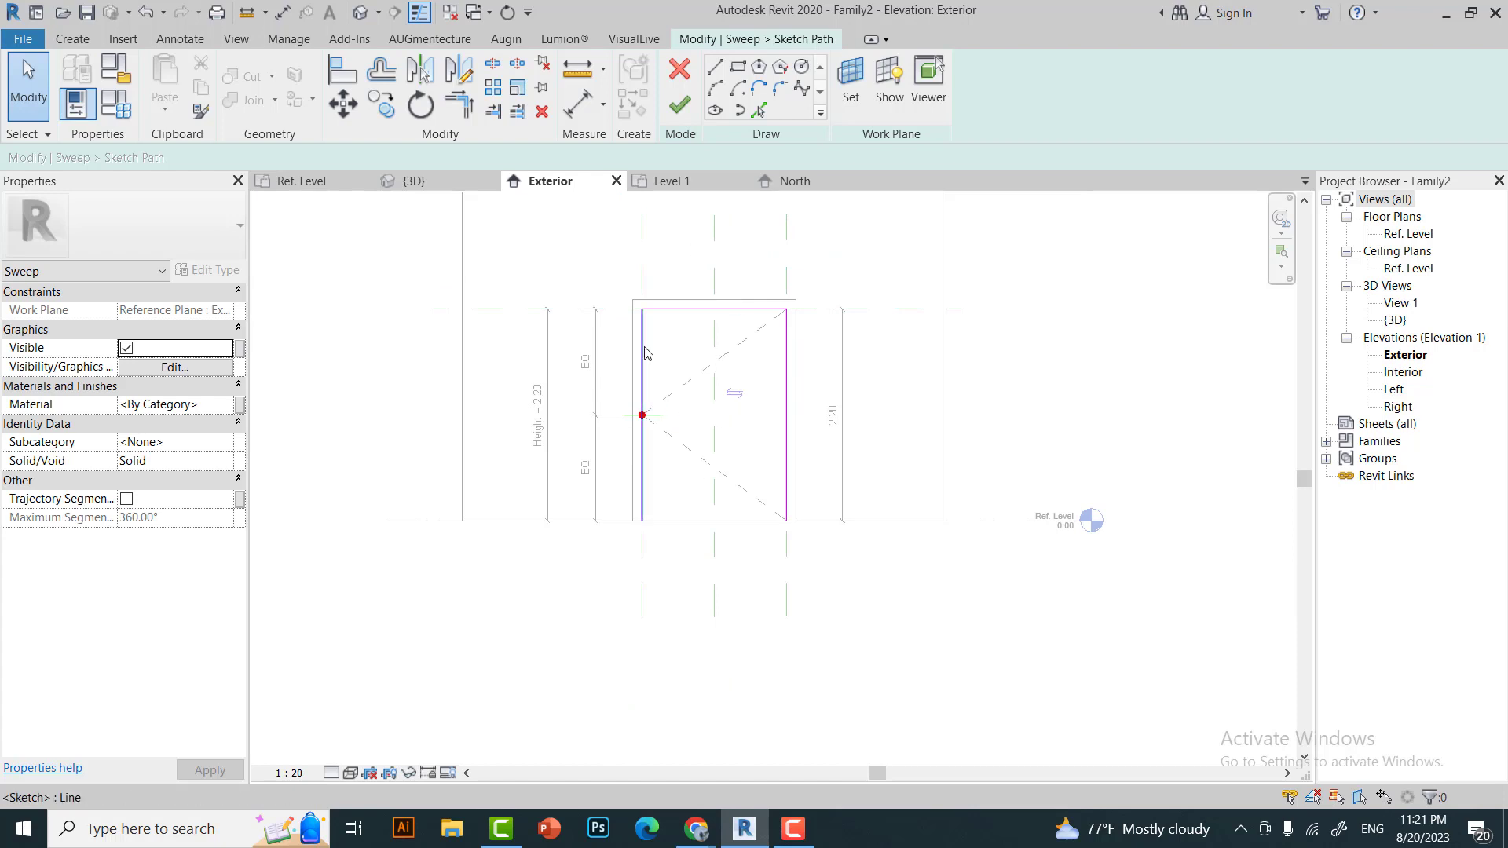
{"action": "scroll", "coordinate": [646, 354], "scroll_direction": "up", "scroll_amount": 1}
{"action": "left_click", "coordinate": [642, 393]}
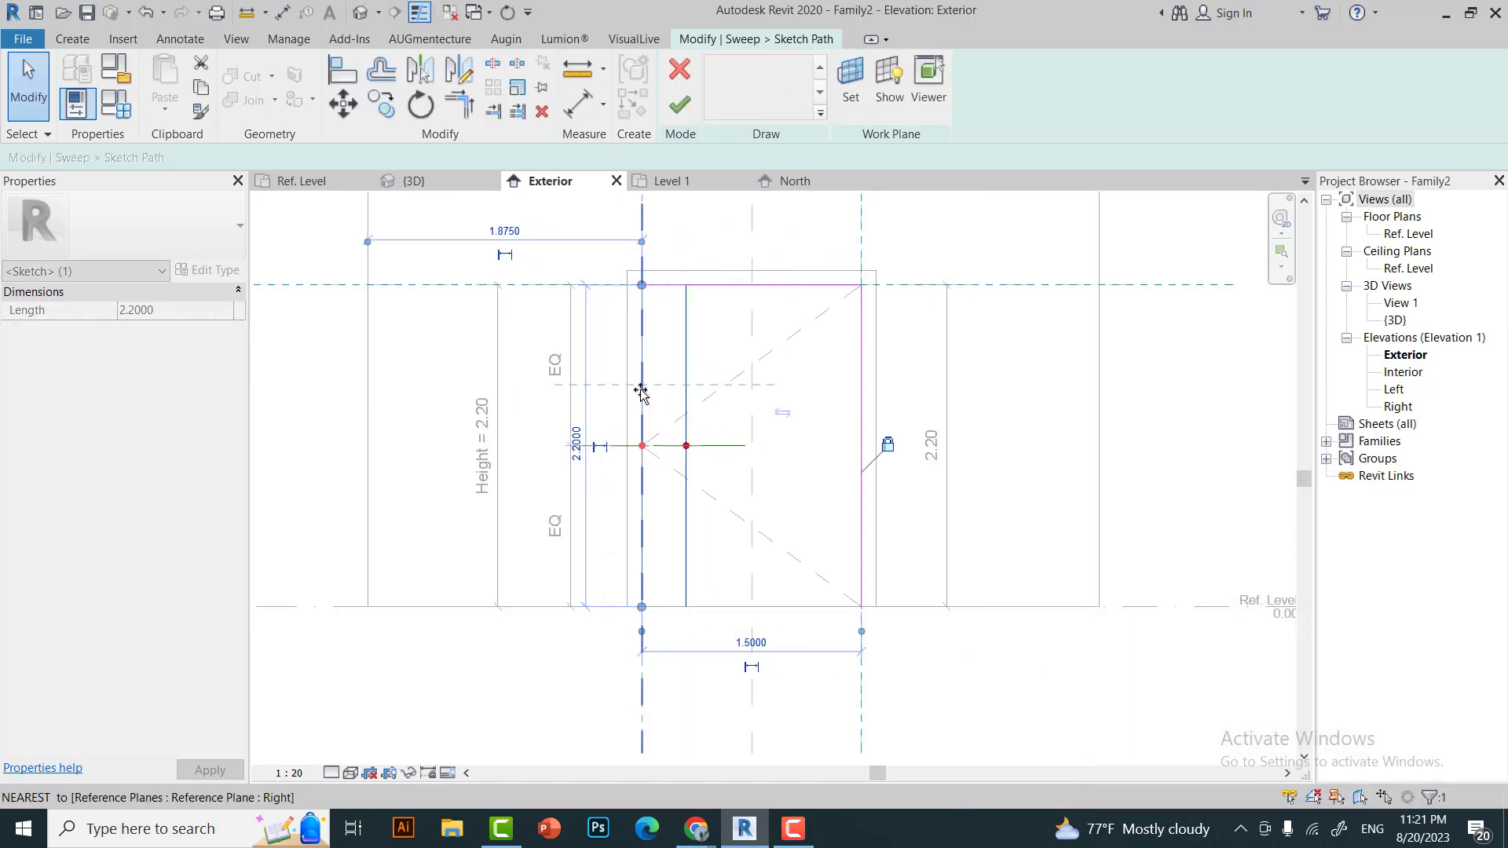
{"action": "key", "text": "Escape"}
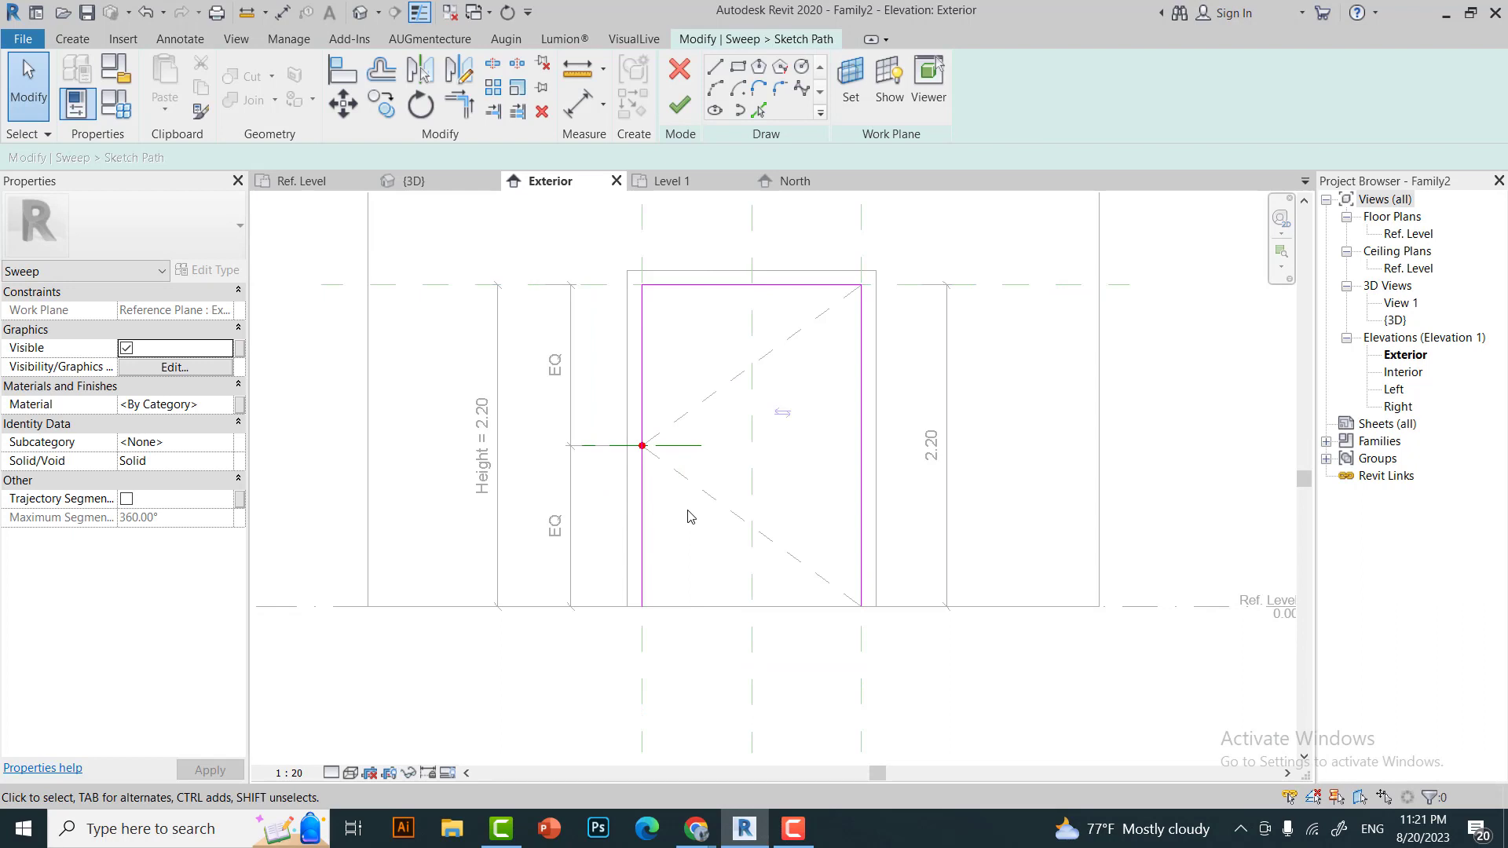
{"action": "scroll", "coordinate": [711, 409], "scroll_direction": "down", "scroll_amount": 1}
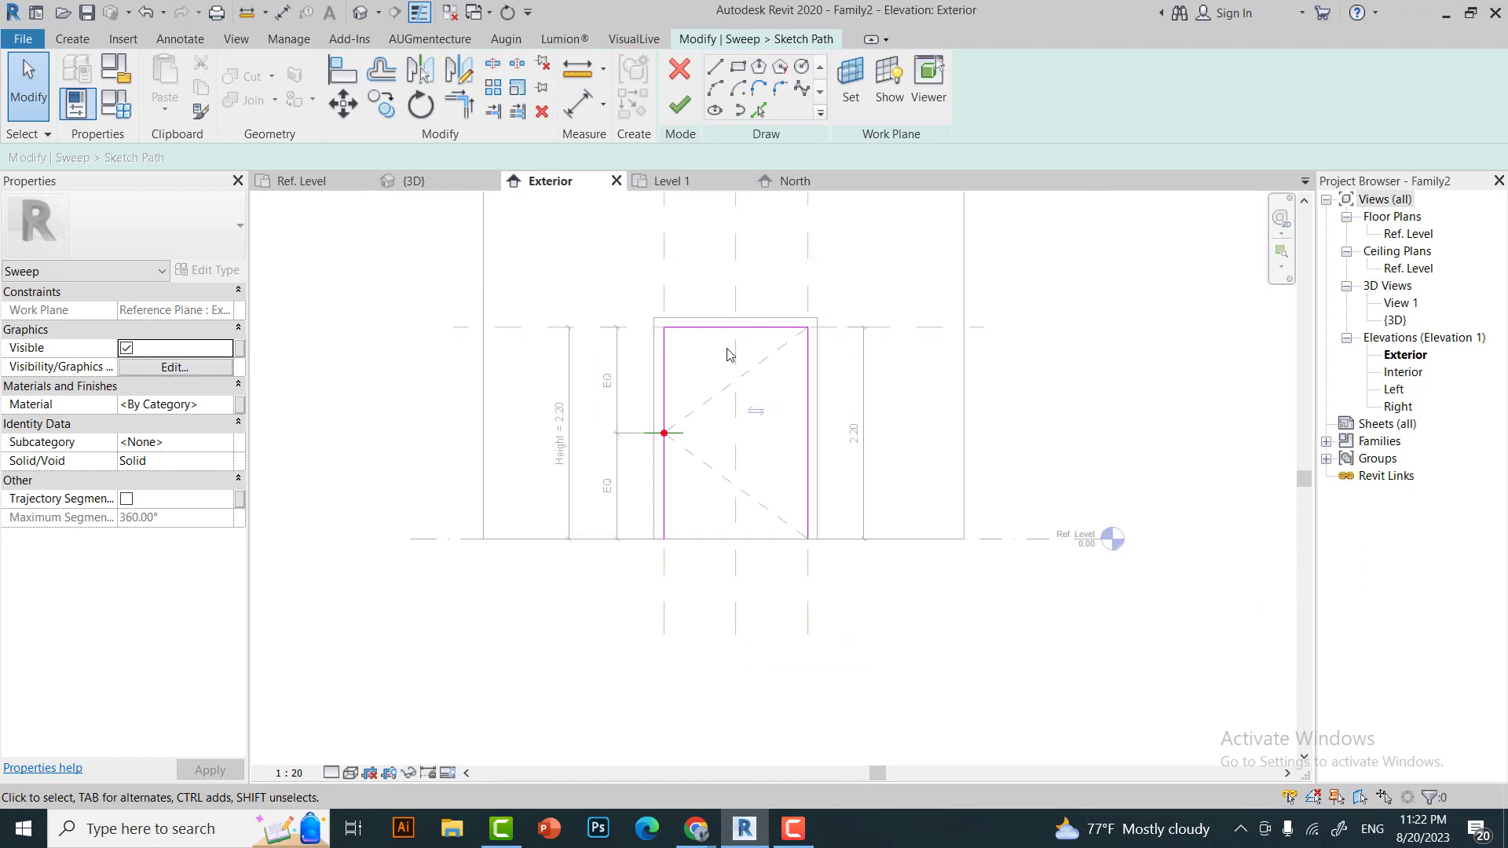
{"action": "scroll", "coordinate": [705, 386], "scroll_direction": "up", "scroll_amount": 1}
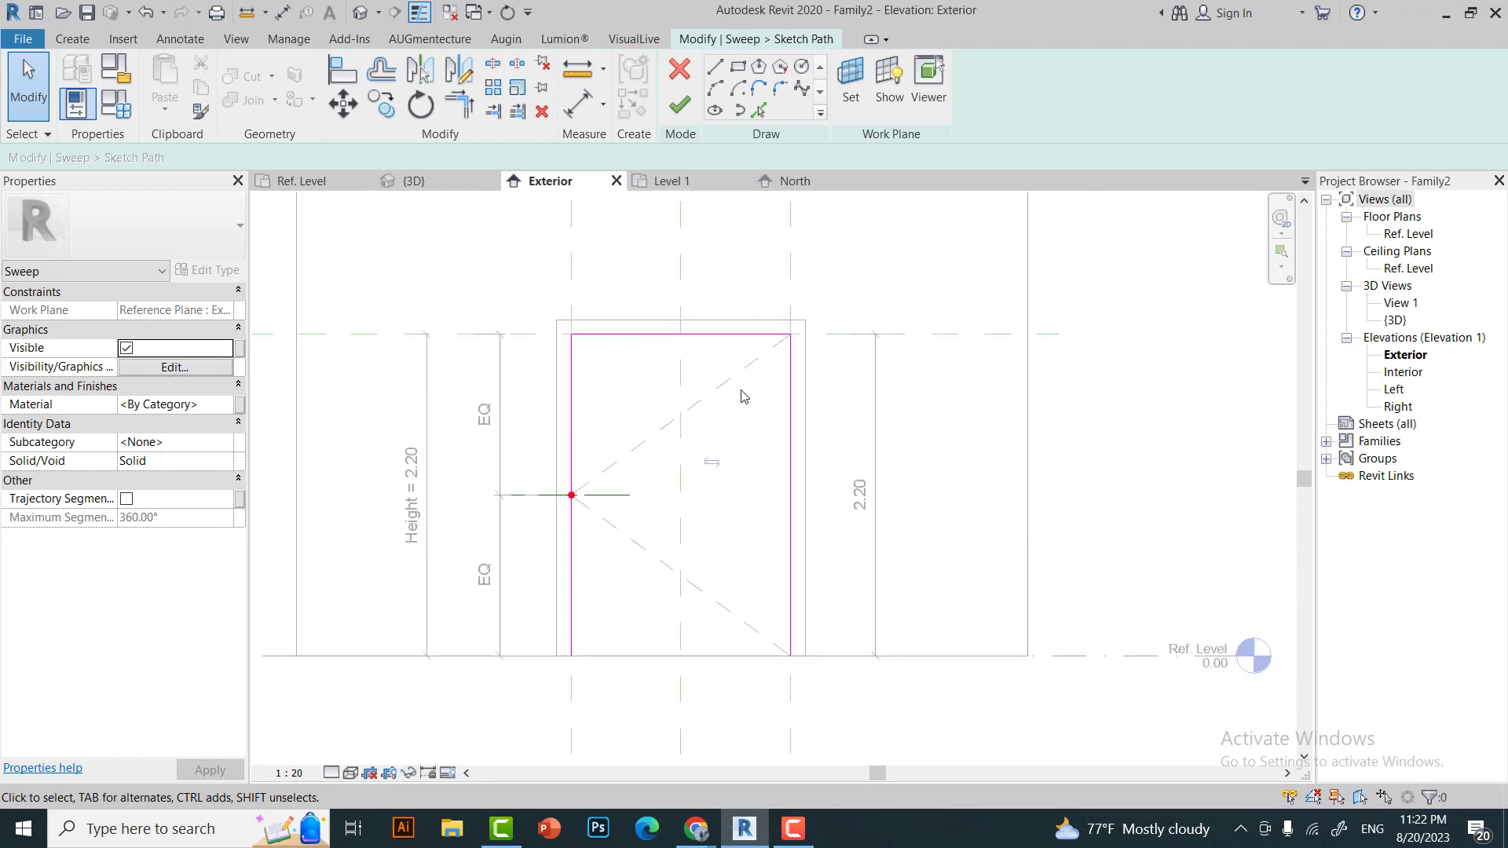
{"action": "scroll", "coordinate": [740, 390], "scroll_direction": "down", "scroll_amount": 1}
{"action": "left_click", "coordinate": [681, 104]}
{"action": "left_click", "coordinate": [860, 290]}
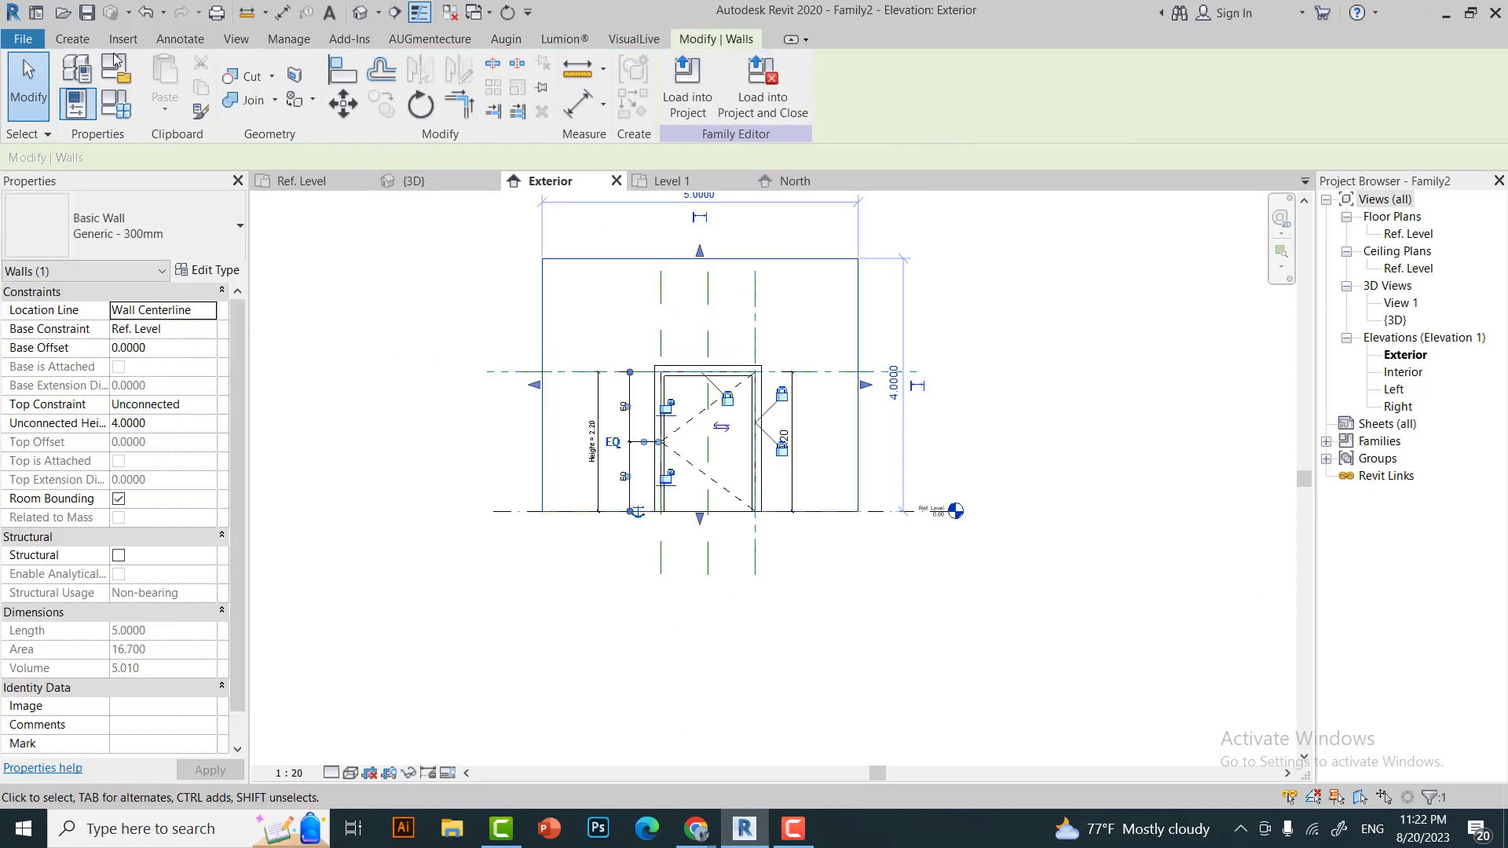
{"action": "left_click", "coordinate": [72, 39]}
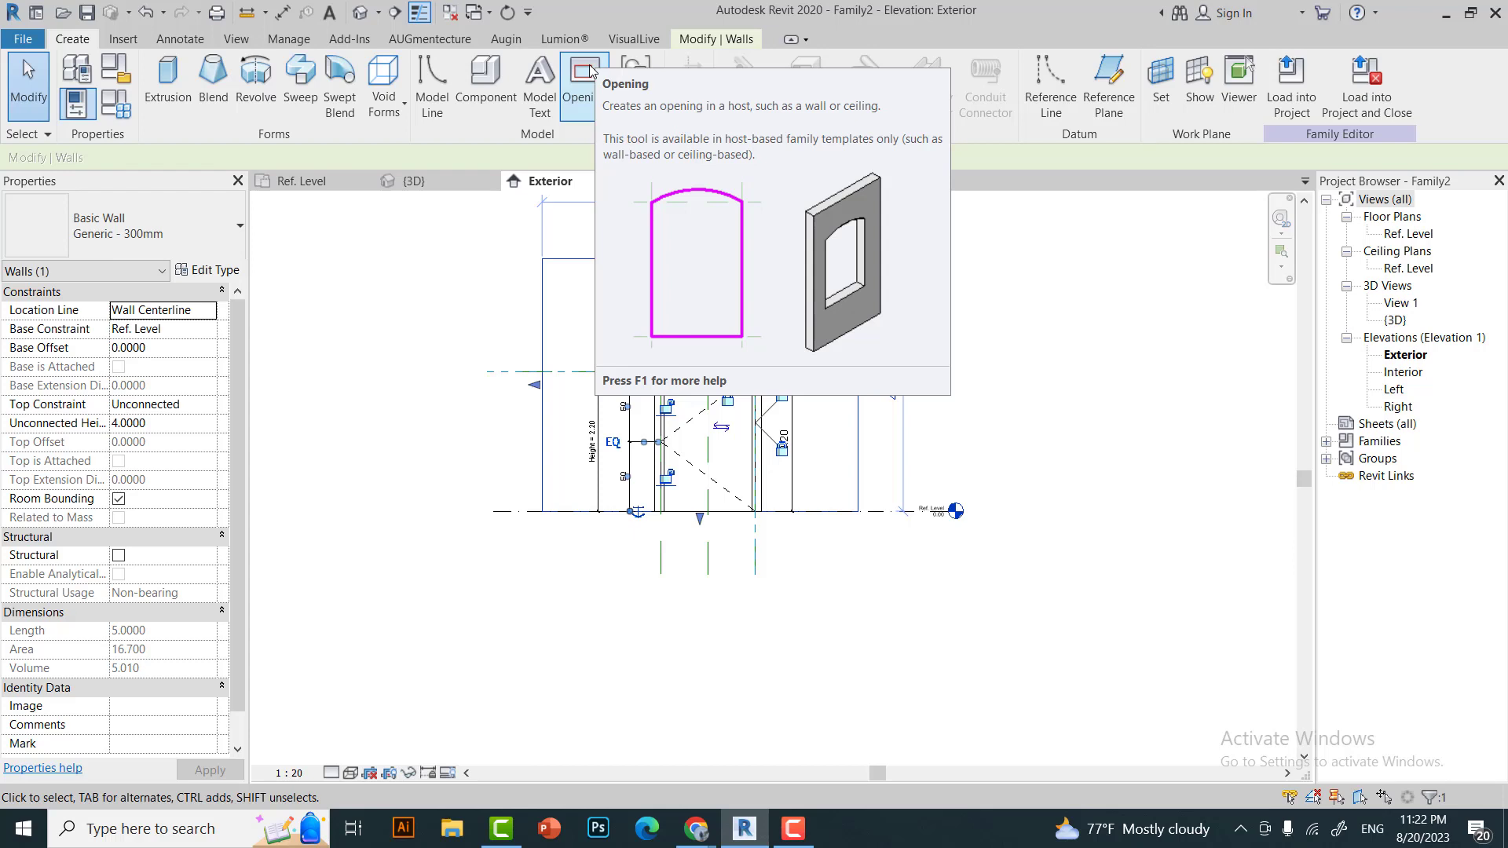
{"action": "scroll", "coordinate": [935, 489], "scroll_direction": "up", "scroll_amount": 2}
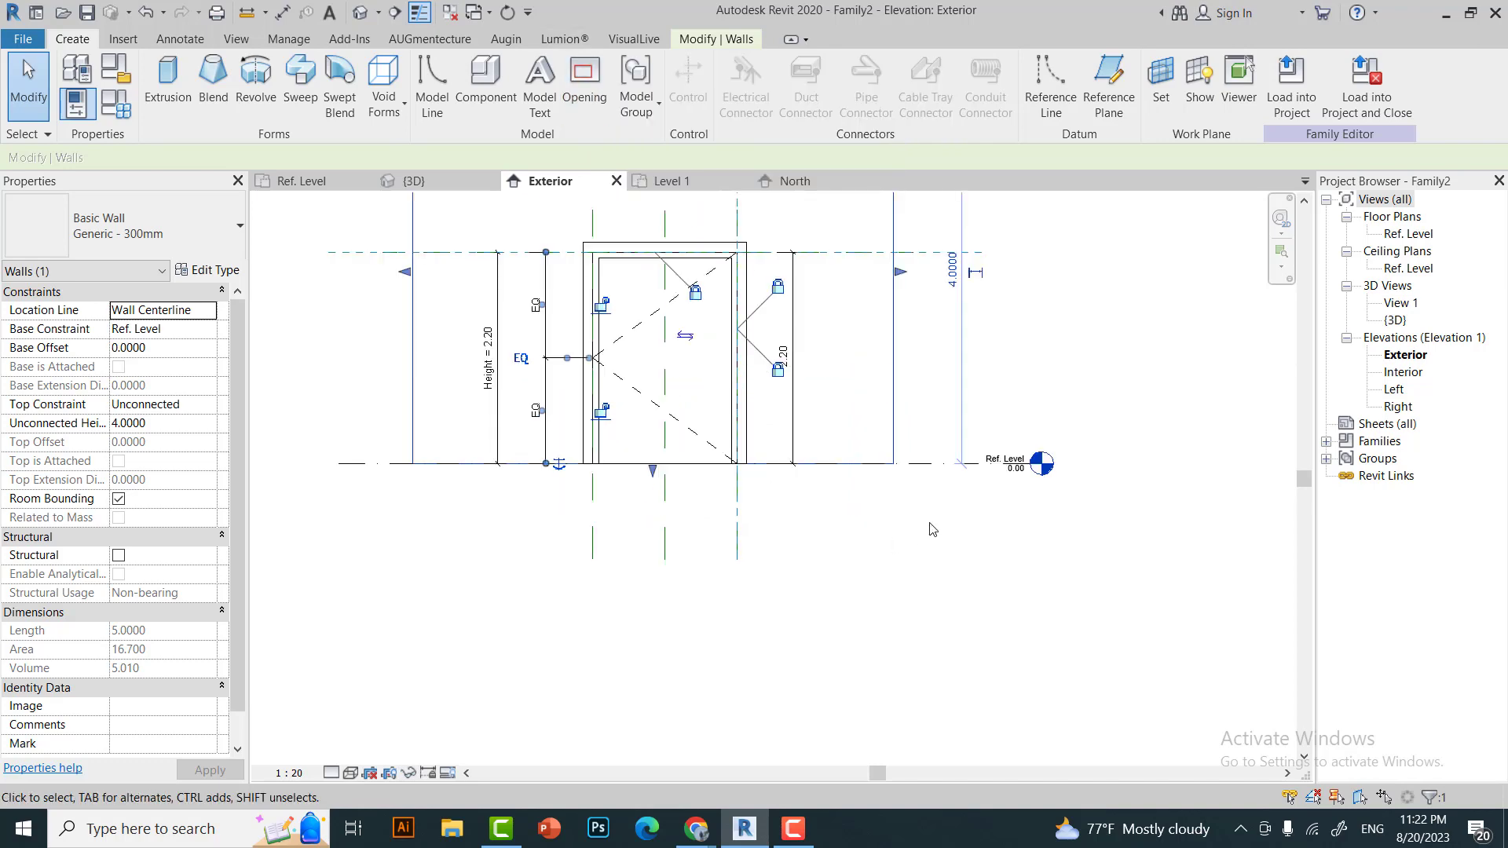
{"action": "scroll", "coordinate": [935, 488], "scroll_direction": "up", "scroll_amount": 1}
{"action": "scroll", "coordinate": [934, 489], "scroll_direction": "down", "scroll_amount": 1}
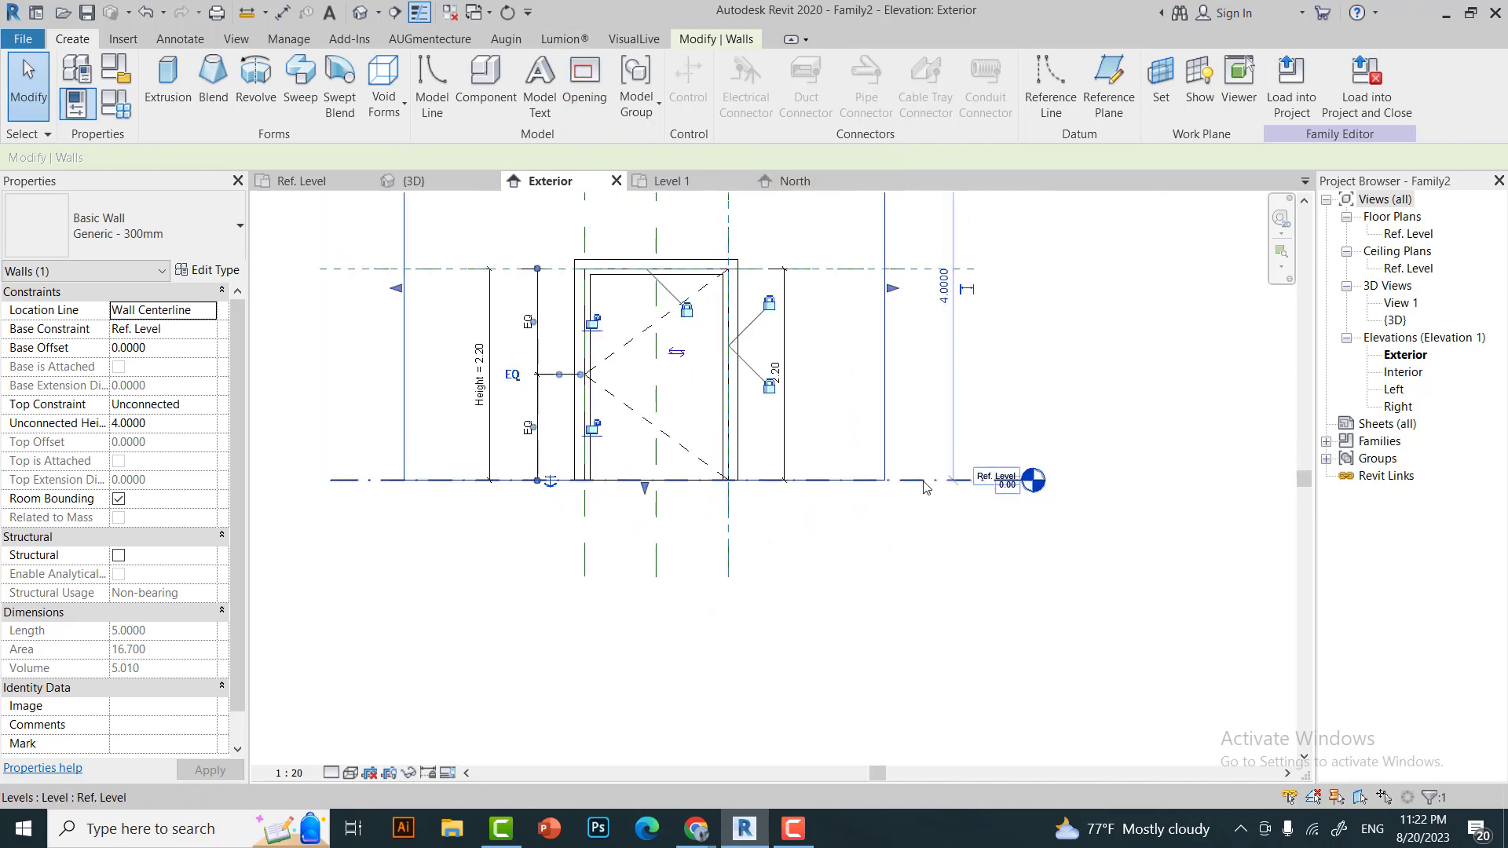
{"action": "scroll", "coordinate": [934, 534], "scroll_direction": "down", "scroll_amount": 1}
{"action": "scroll", "coordinate": [694, 416], "scroll_direction": "up", "scroll_amount": 1}
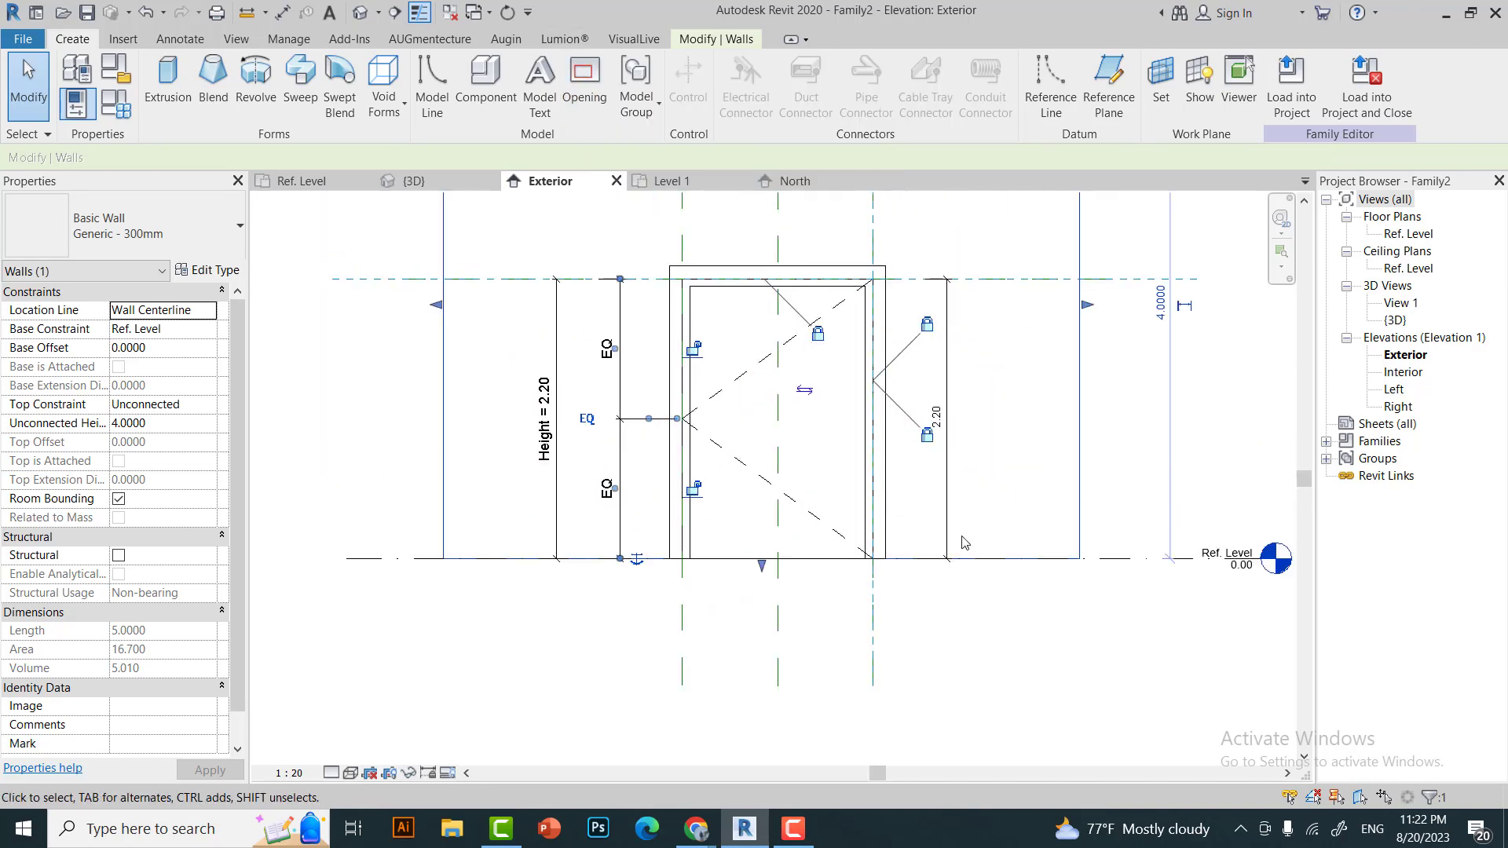
{"action": "left_click", "coordinate": [712, 660]}
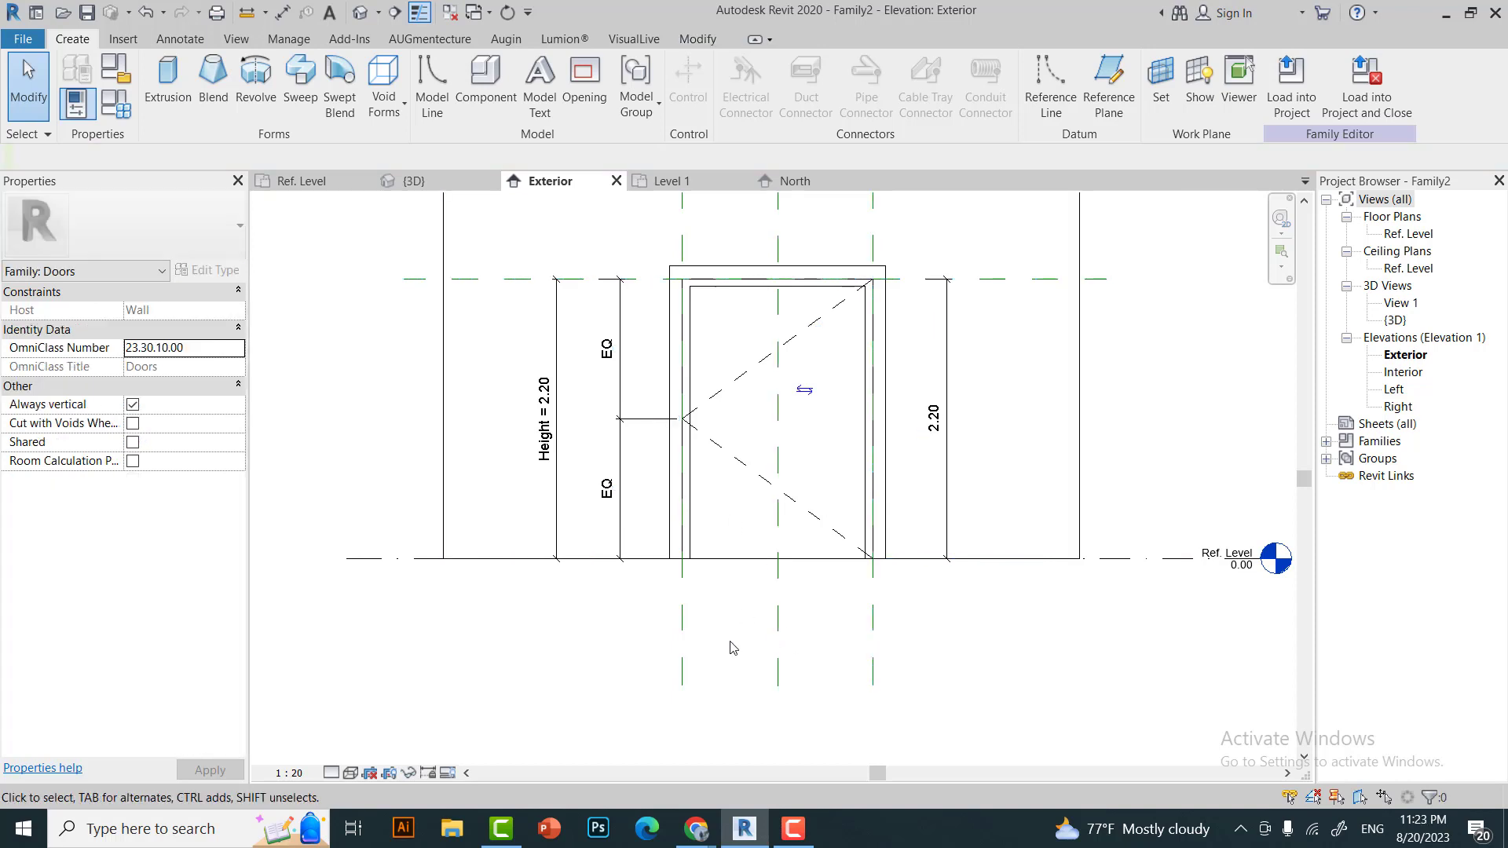
{"action": "scroll", "coordinate": [683, 294], "scroll_direction": "up", "scroll_amount": 1}
{"action": "scroll", "coordinate": [703, 317], "scroll_direction": "down", "scroll_amount": 1}
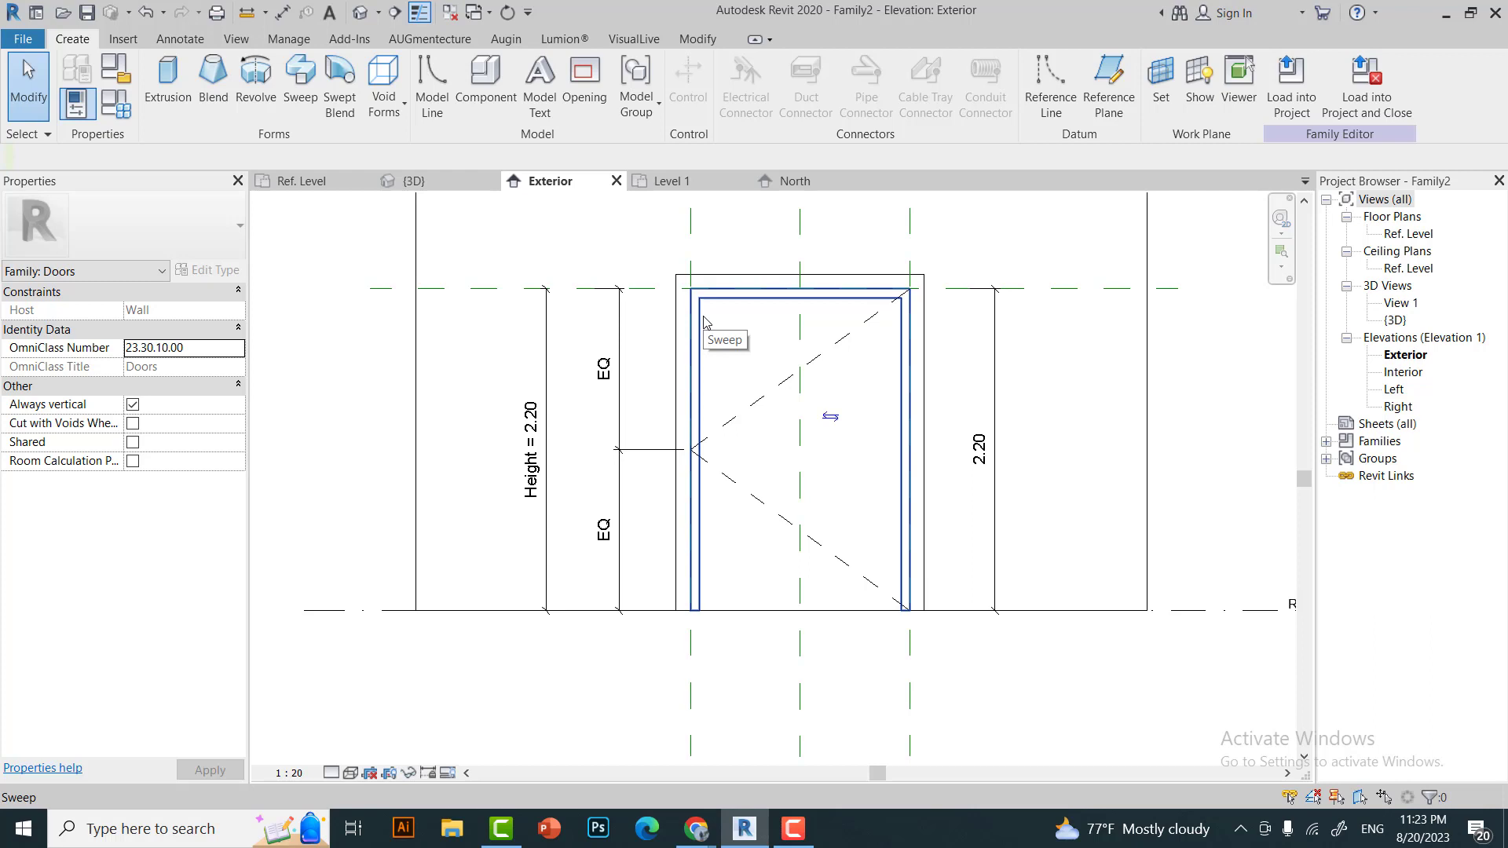
Reopen the frame sweep's profile sketch, check a line length, and finish the profile.
{"action": "double_click", "coordinate": [704, 322]}
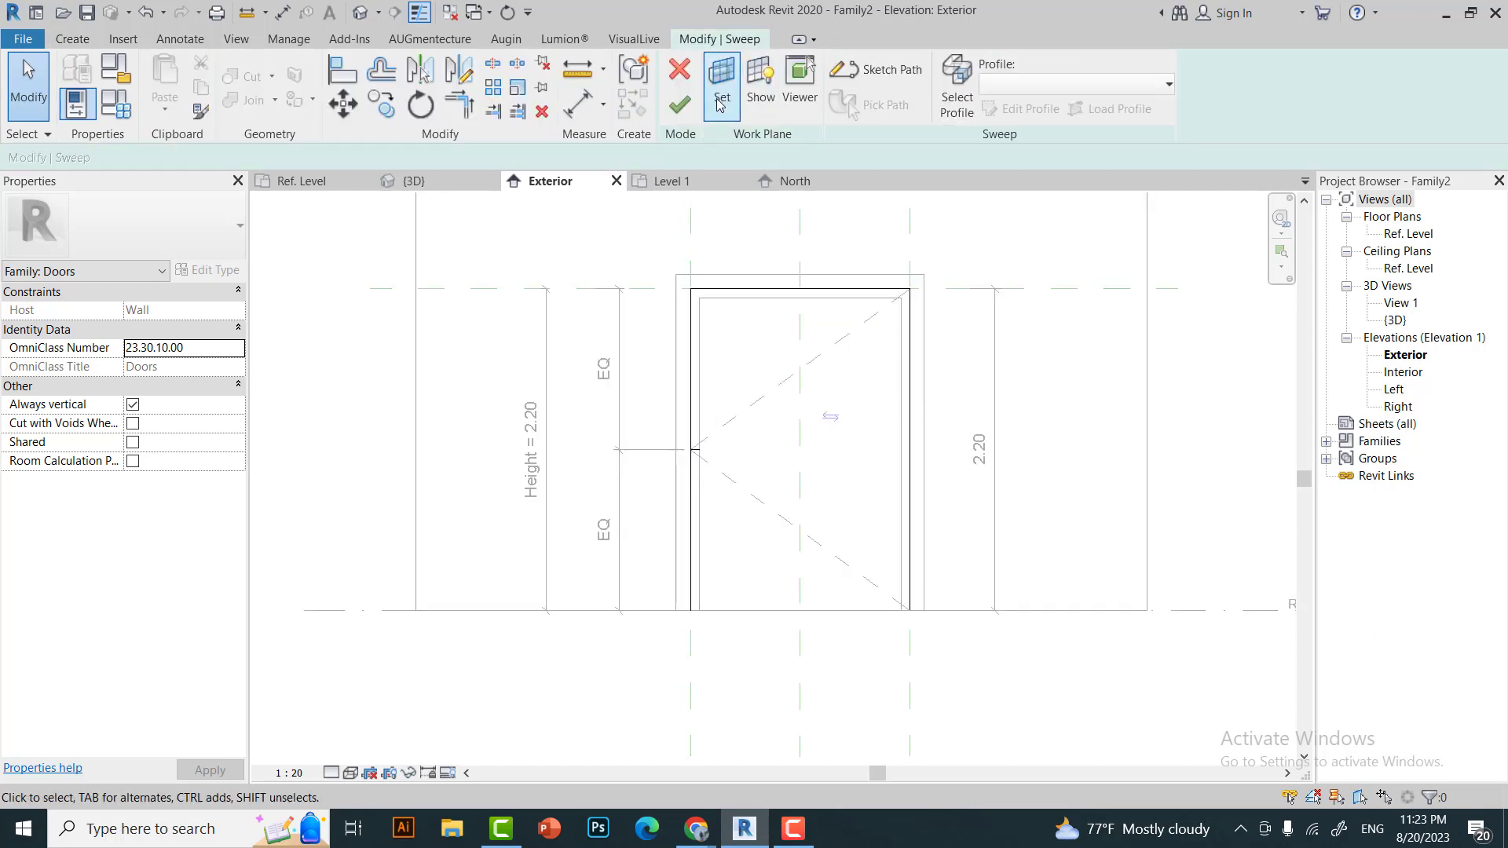
{"action": "scroll", "coordinate": [864, 408], "scroll_direction": "up", "scroll_amount": 1}
{"action": "scroll", "coordinate": [904, 400], "scroll_direction": "up", "scroll_amount": 1}
{"action": "scroll", "coordinate": [845, 487], "scroll_direction": "down", "scroll_amount": 3}
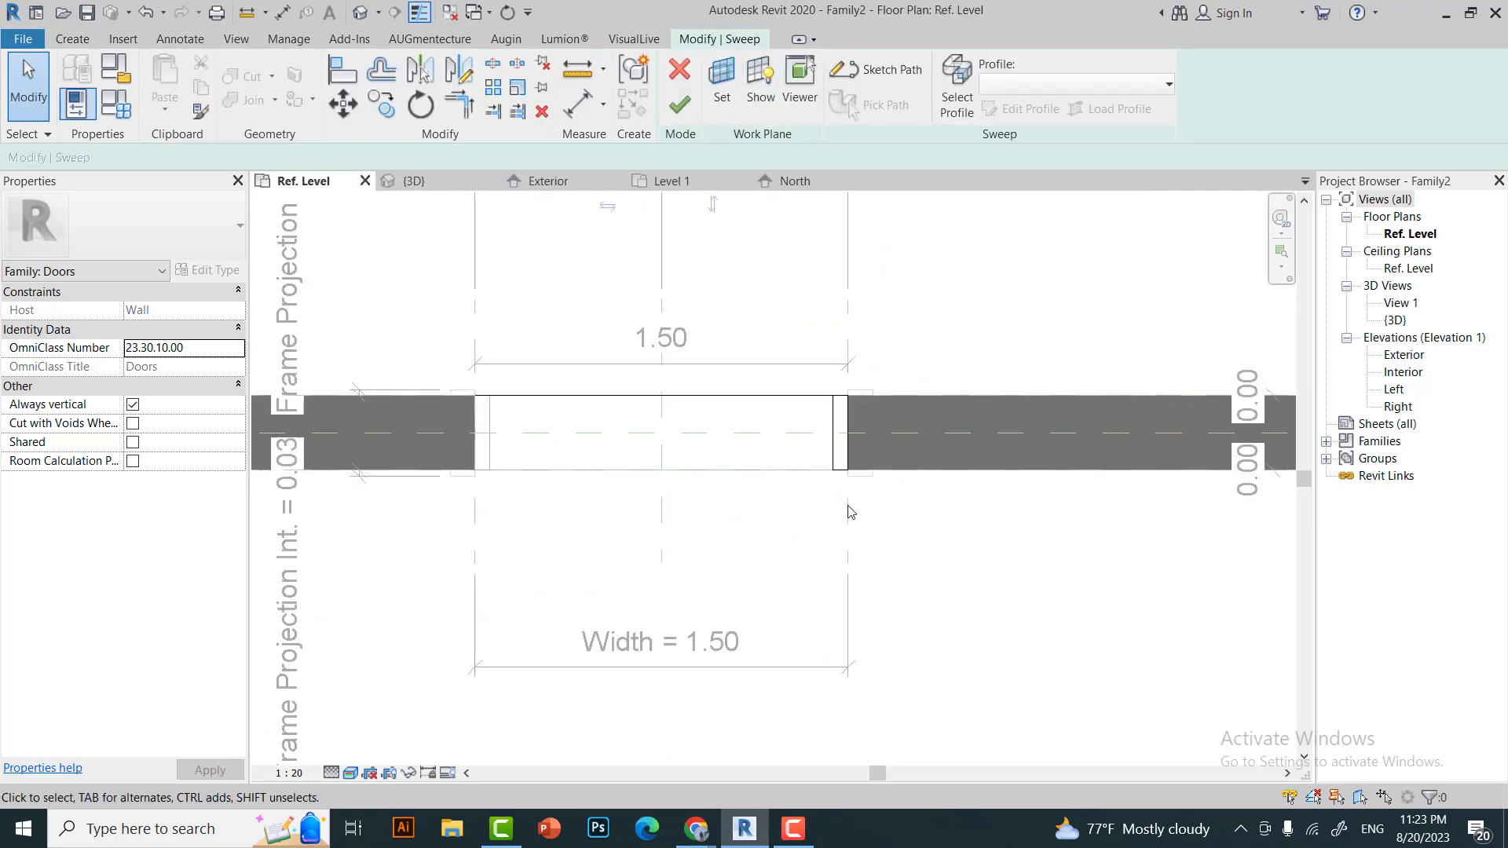
{"action": "scroll", "coordinate": [825, 460], "scroll_direction": "up", "scroll_amount": 2}
{"action": "double_click", "coordinate": [825, 460]}
{"action": "left_click", "coordinate": [823, 460]}
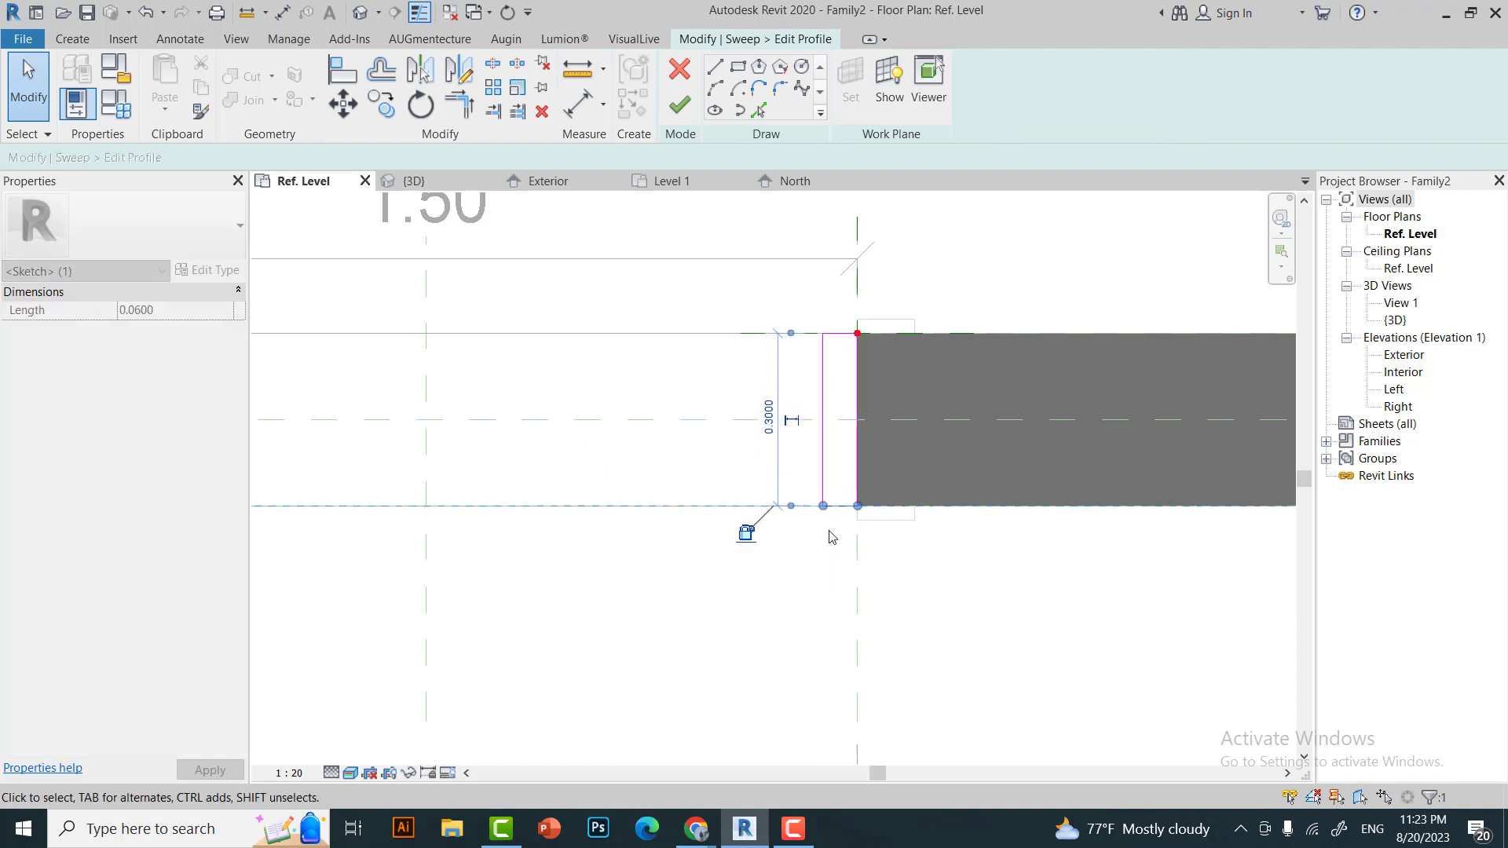
{"action": "scroll", "coordinate": [777, 547], "scroll_direction": "up", "scroll_amount": 2}
{"action": "scroll", "coordinate": [752, 534], "scroll_direction": "down", "scroll_amount": 2}
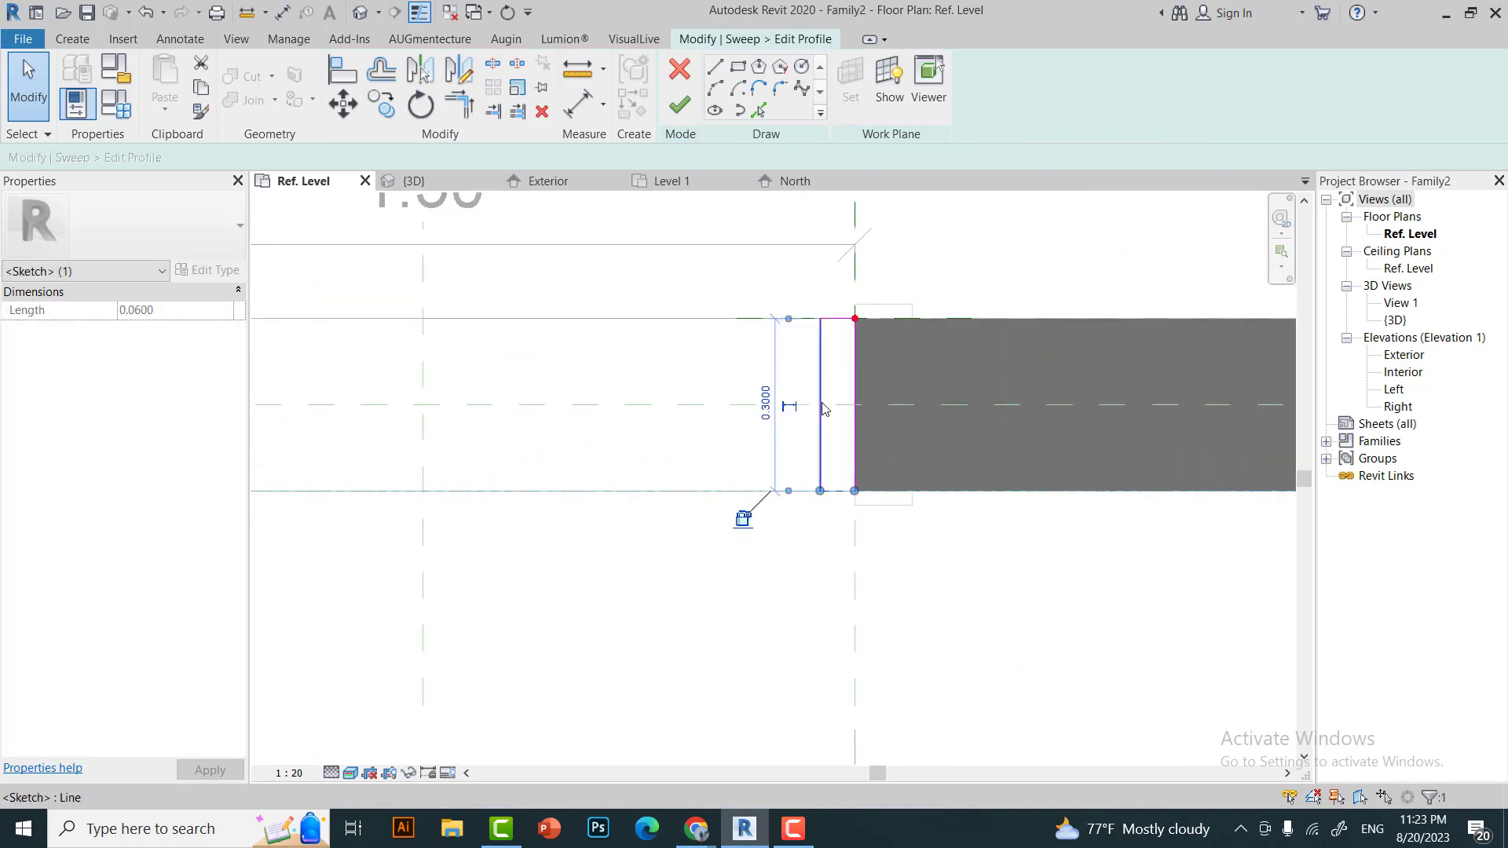
{"action": "left_click", "coordinate": [680, 104]}
Inspect the frame in the Exterior elevation, then return to the Ref. Level plan.
{"action": "scroll", "coordinate": [780, 420], "scroll_direction": "down", "scroll_amount": 2}
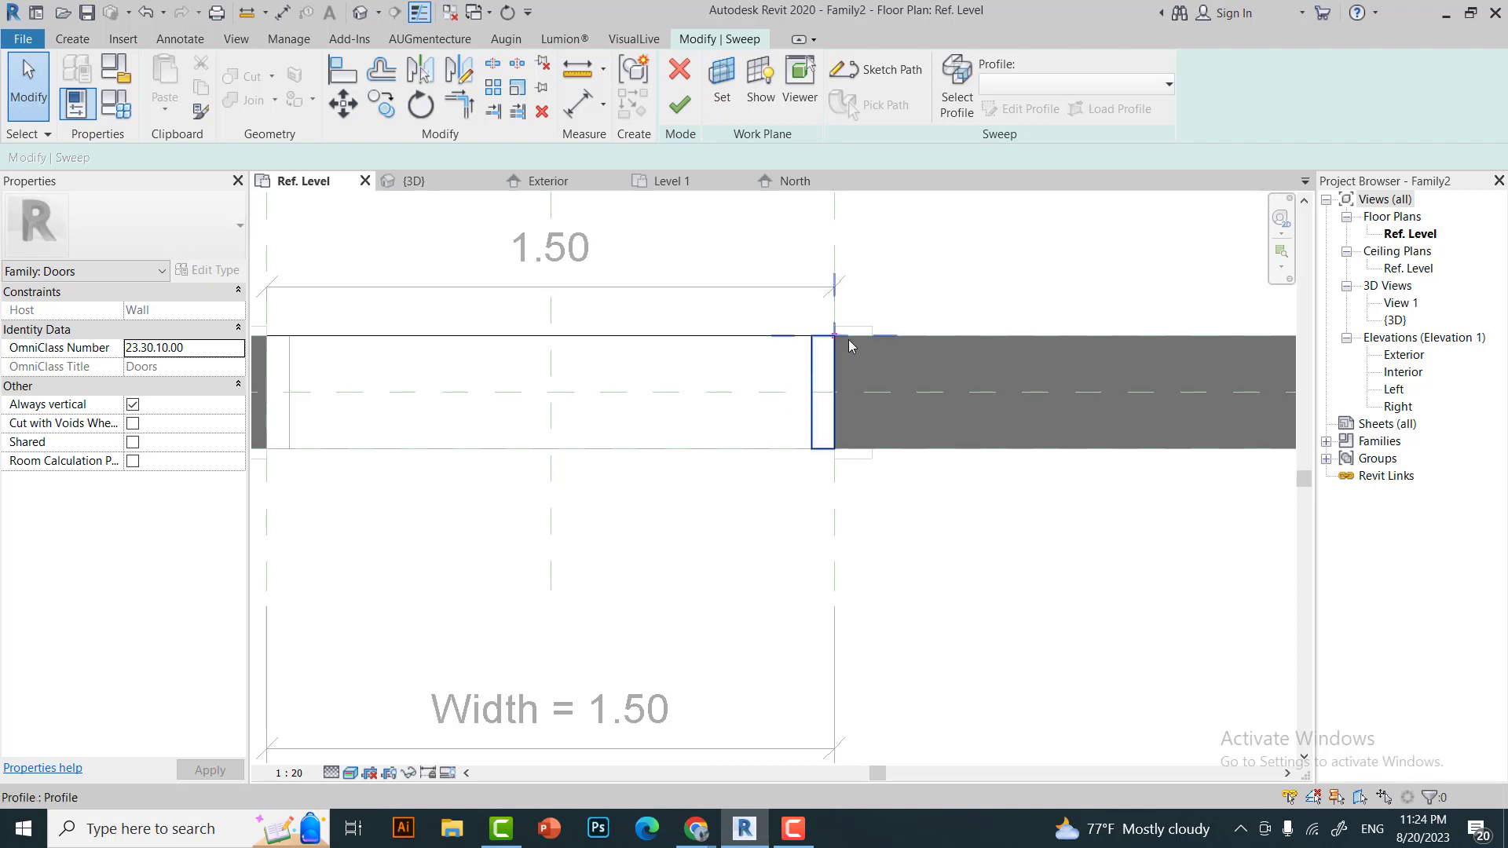
{"action": "scroll", "coordinate": [895, 413], "scroll_direction": "down", "scroll_amount": 2}
{"action": "scroll", "coordinate": [907, 425], "scroll_direction": "up", "scroll_amount": 2}
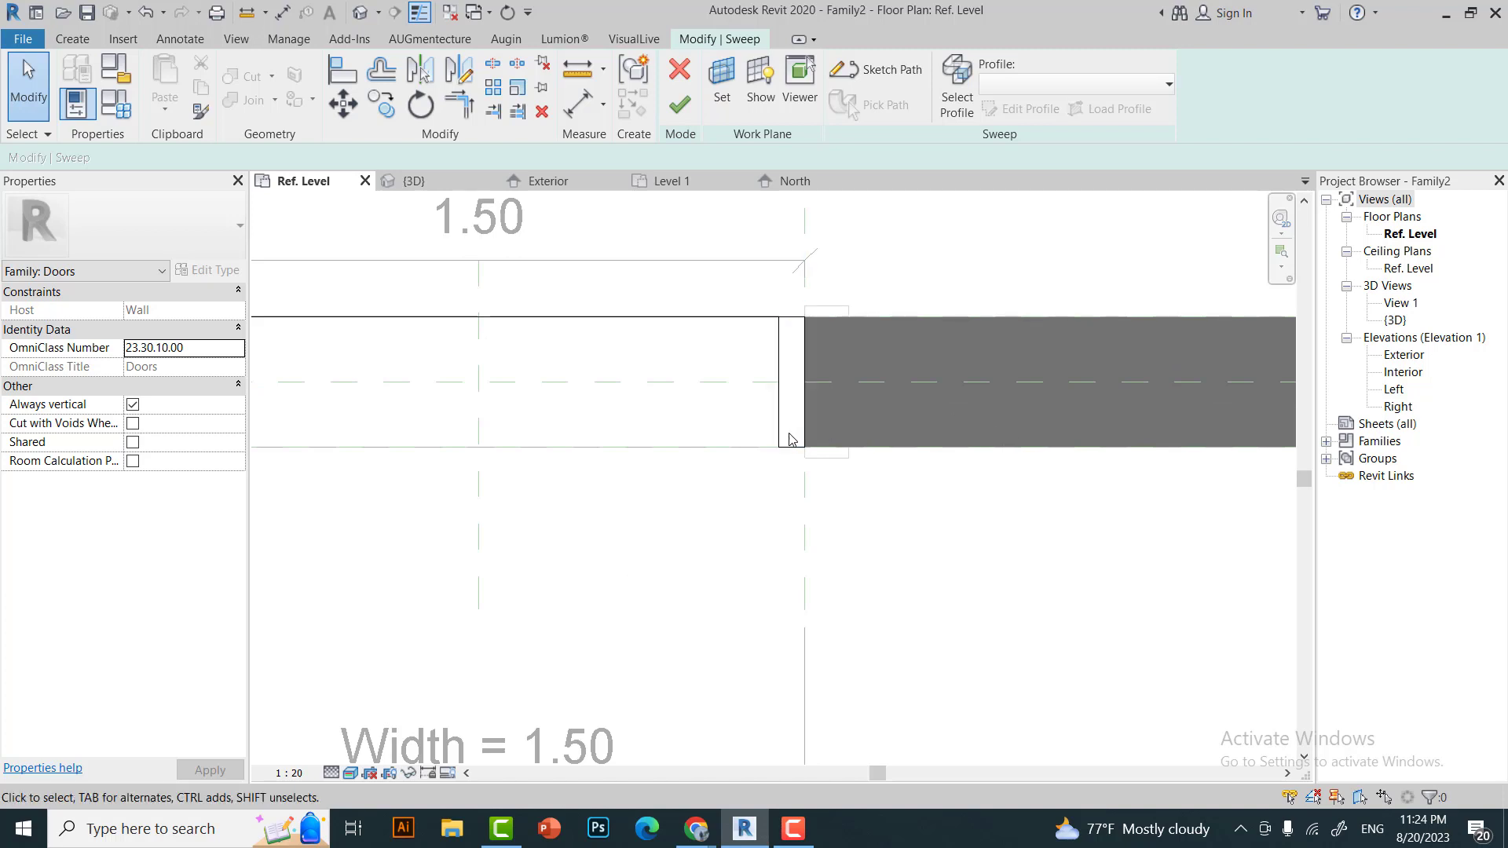
{"action": "scroll", "coordinate": [864, 468], "scroll_direction": "down", "scroll_amount": 2}
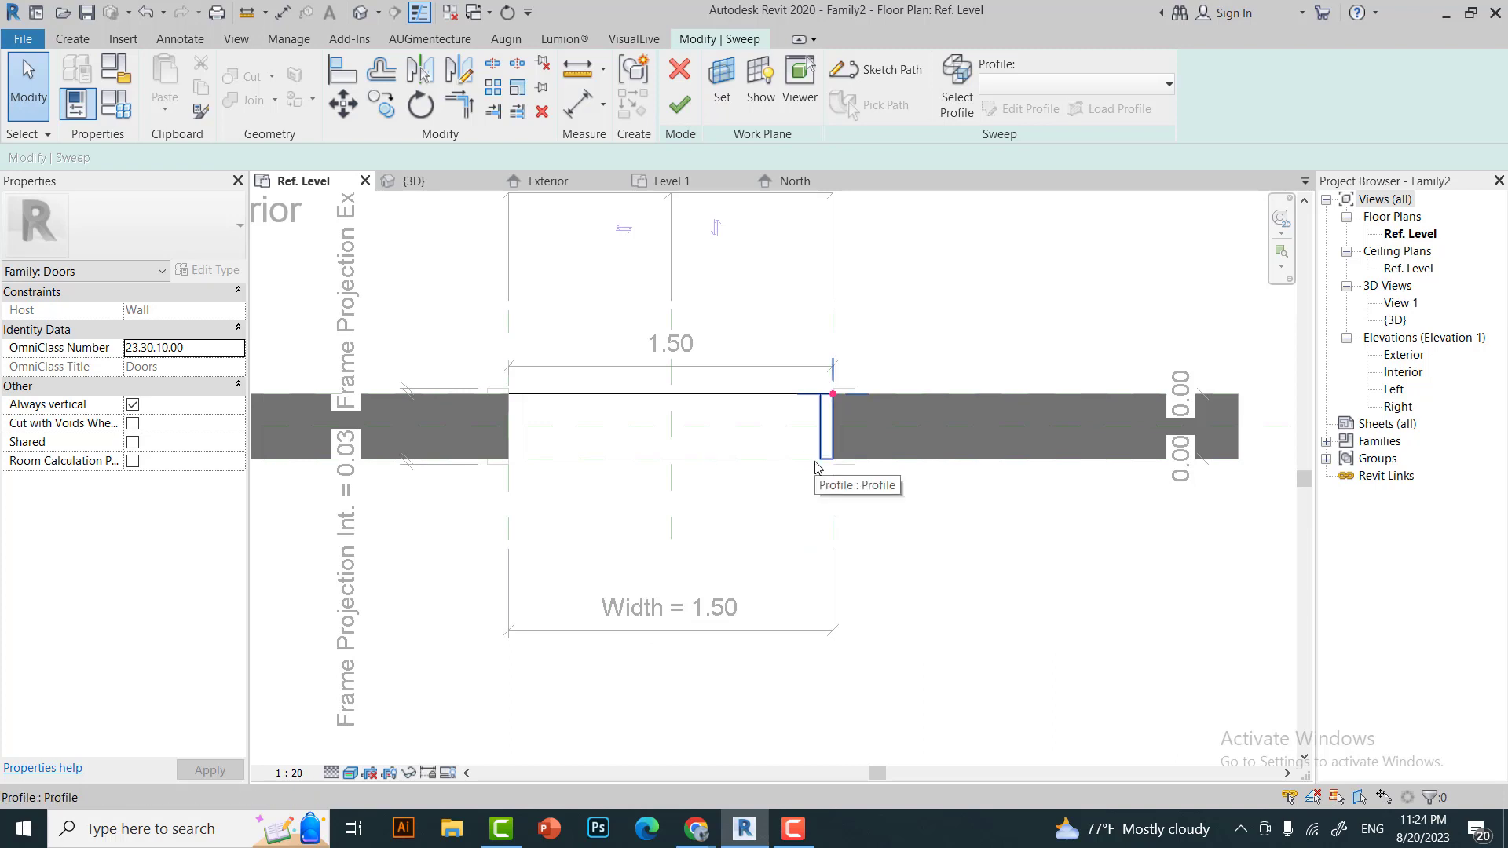
{"action": "scroll", "coordinate": [817, 469], "scroll_direction": "up", "scroll_amount": 2}
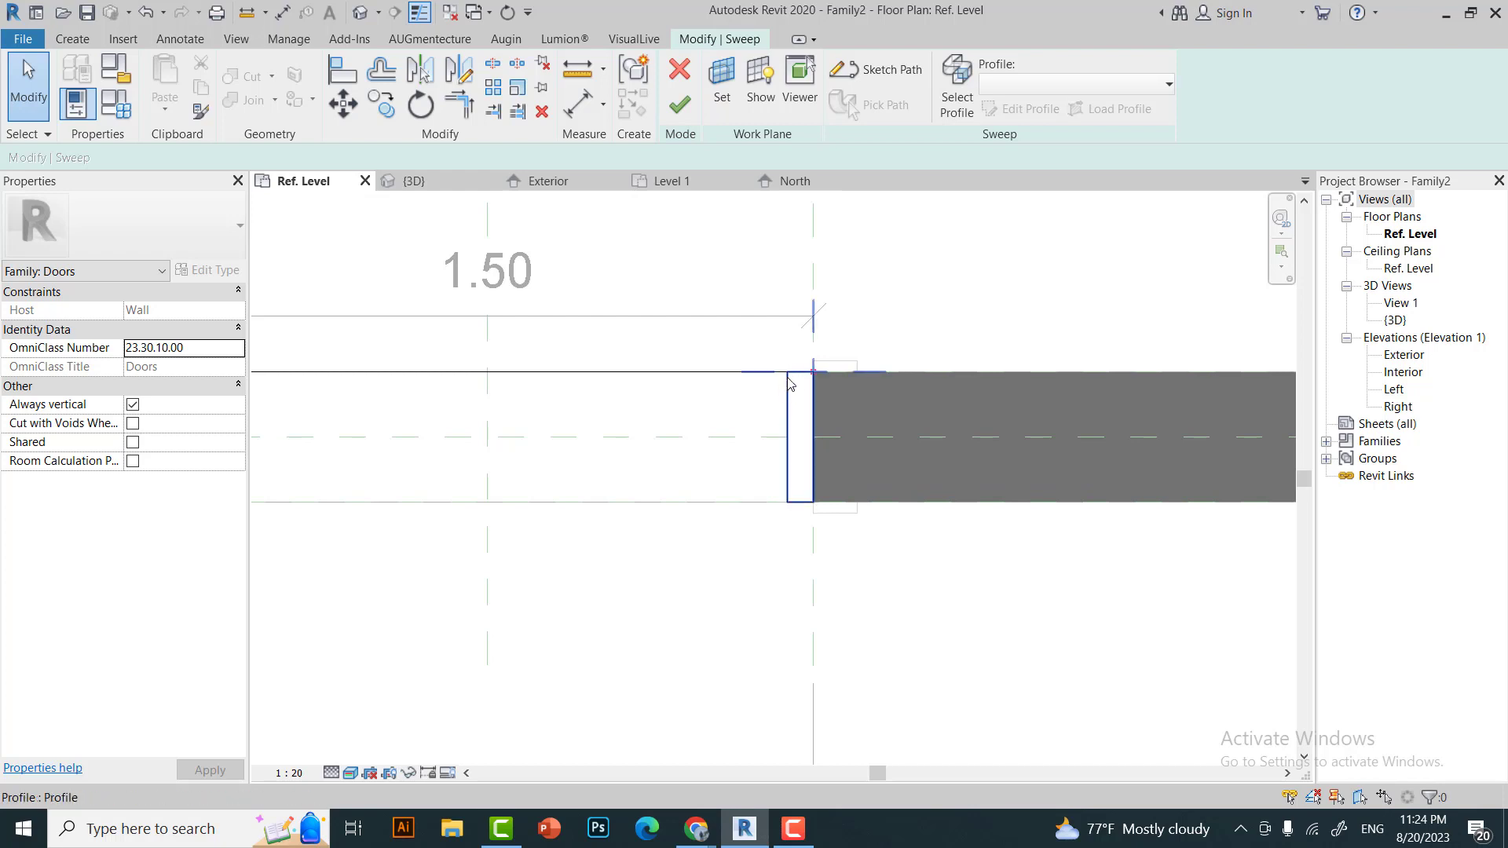
{"action": "key", "text": "ctrl+Tab"}
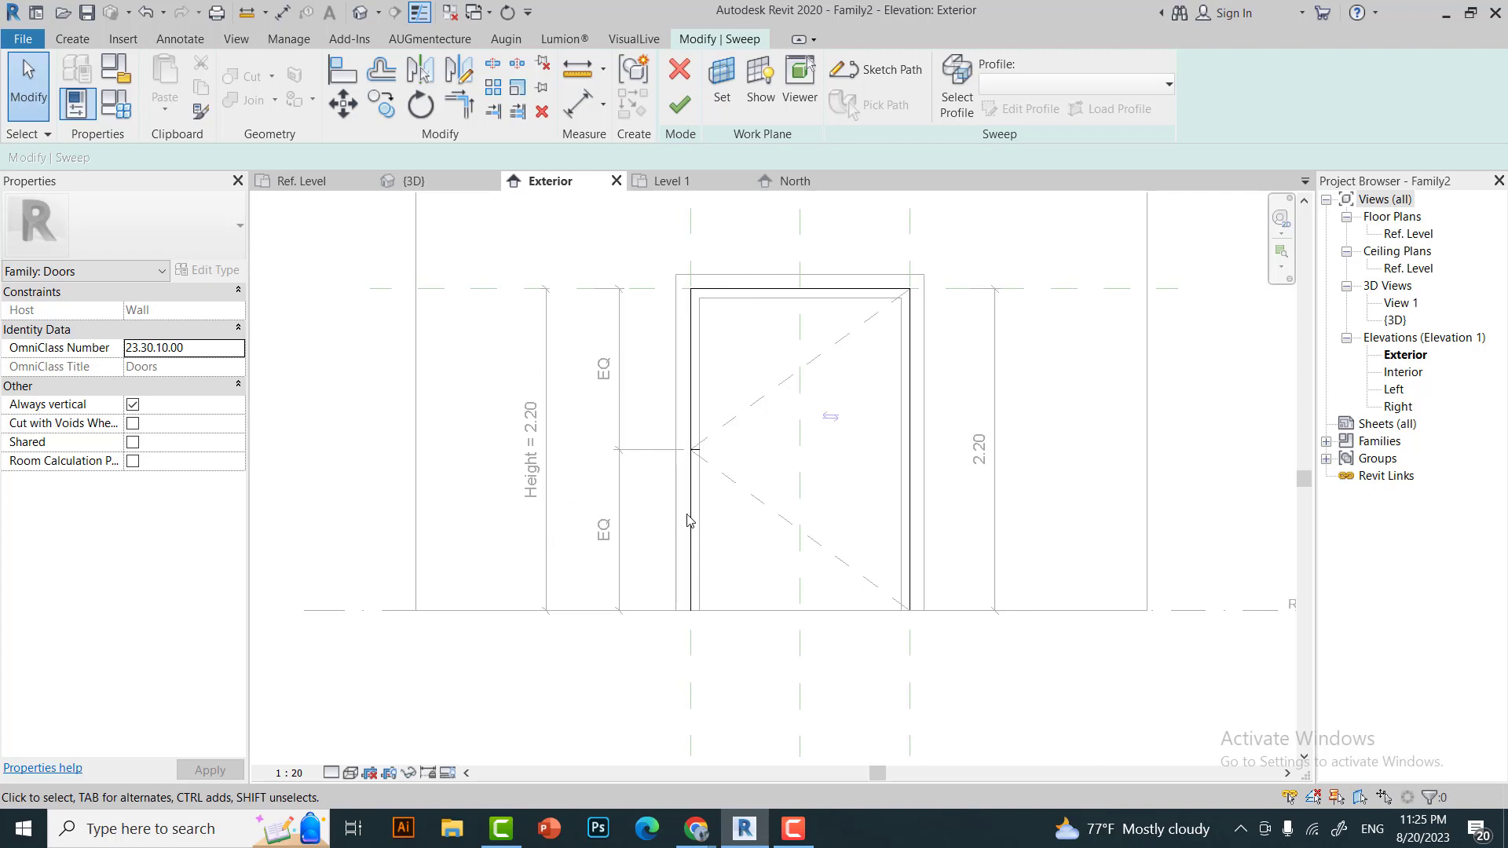
{"action": "key", "text": "ctrl+Tab"}
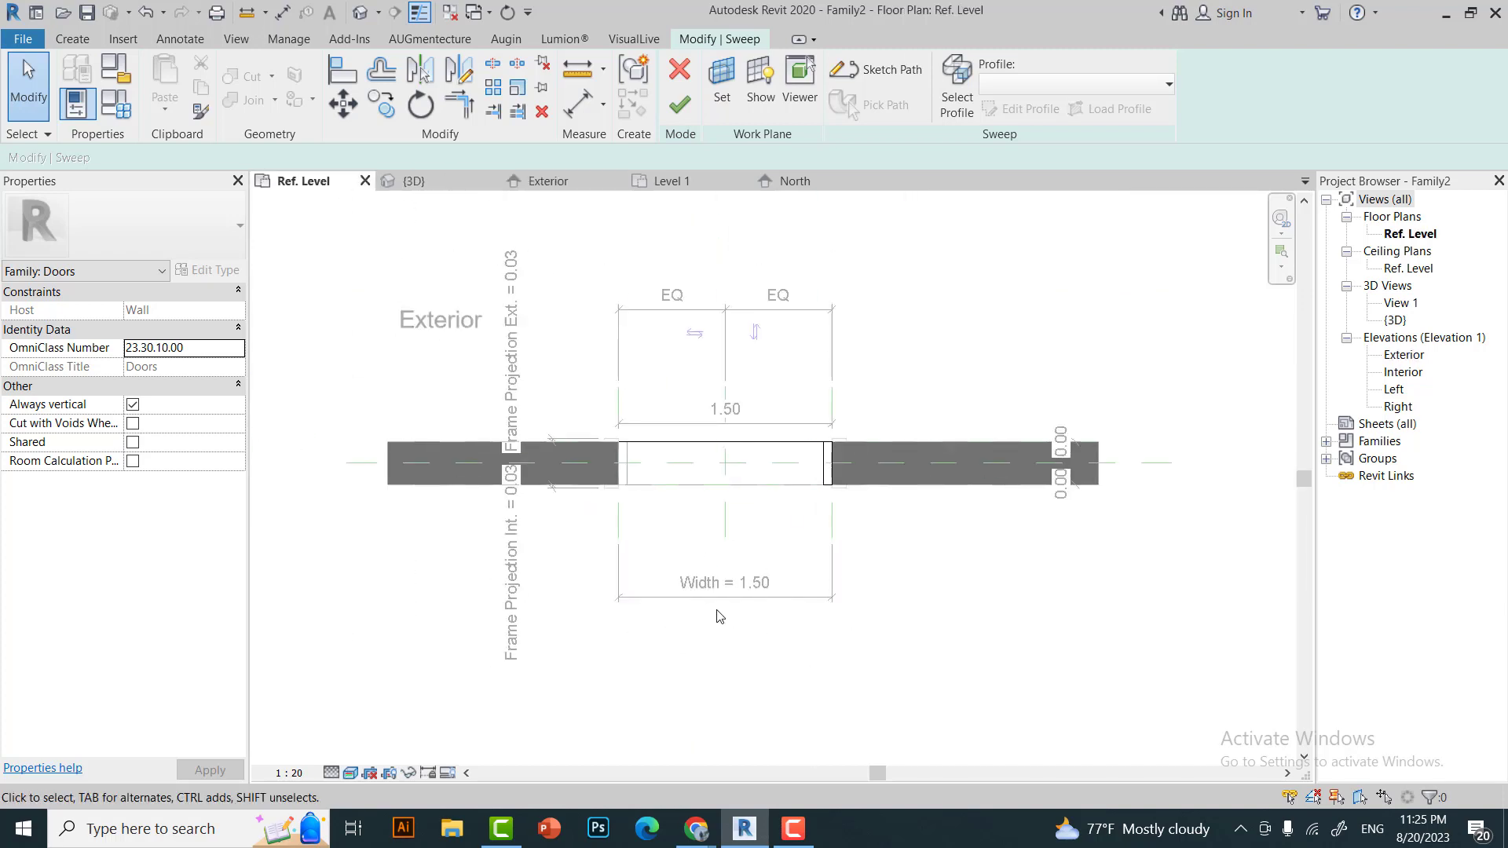
{"action": "scroll", "coordinate": [720, 615], "scroll_direction": "up", "scroll_amount": 4}
{"action": "scroll", "coordinate": [469, 459], "scroll_direction": "up", "scroll_amount": 1}
{"action": "scroll", "coordinate": [479, 423], "scroll_direction": "down", "scroll_amount": 1}
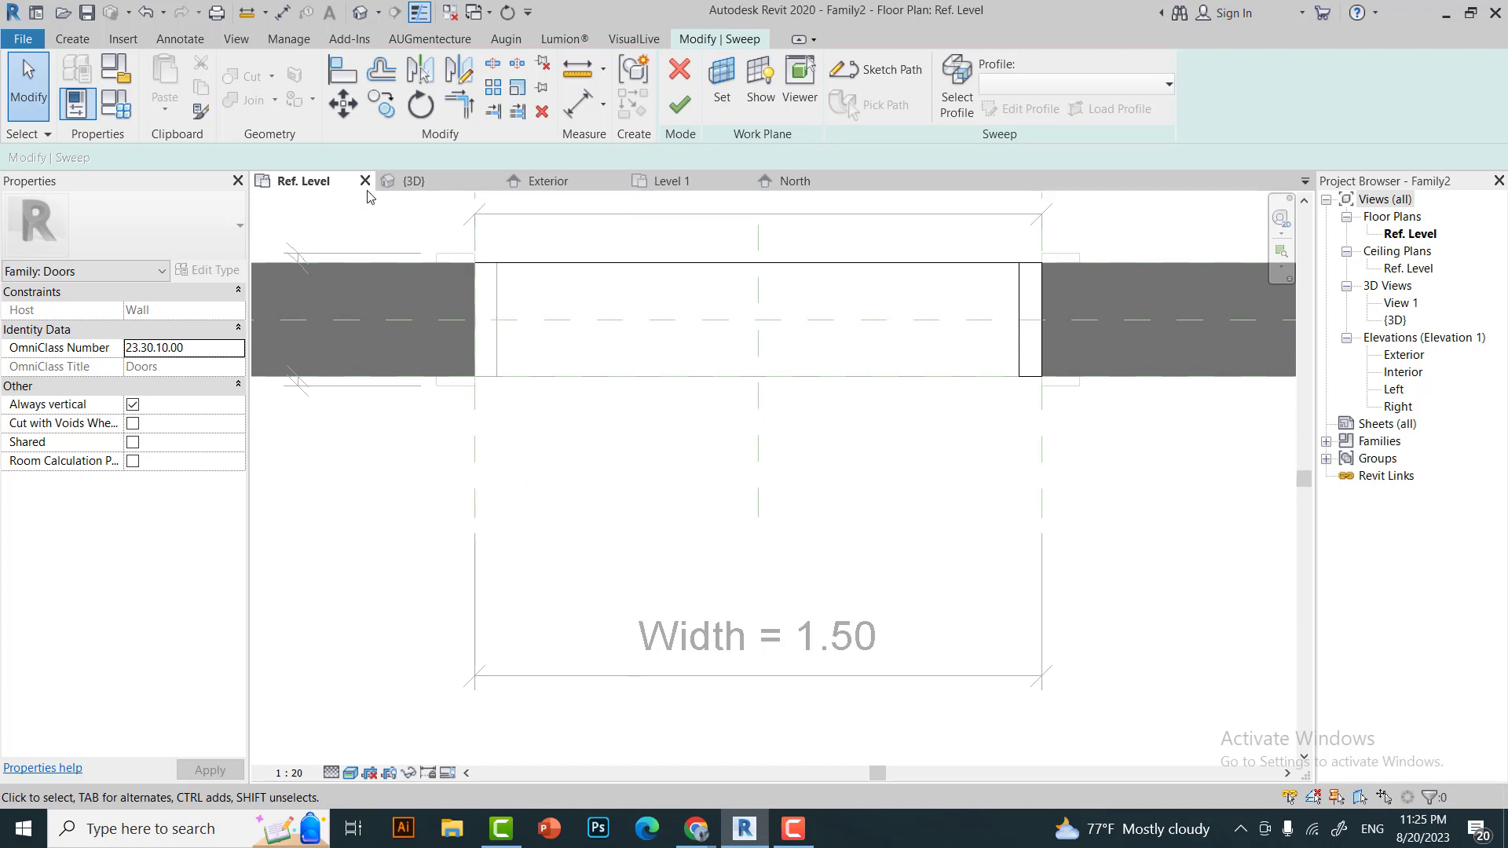
{"action": "scroll", "coordinate": [604, 233], "scroll_direction": "down", "scroll_amount": 2}
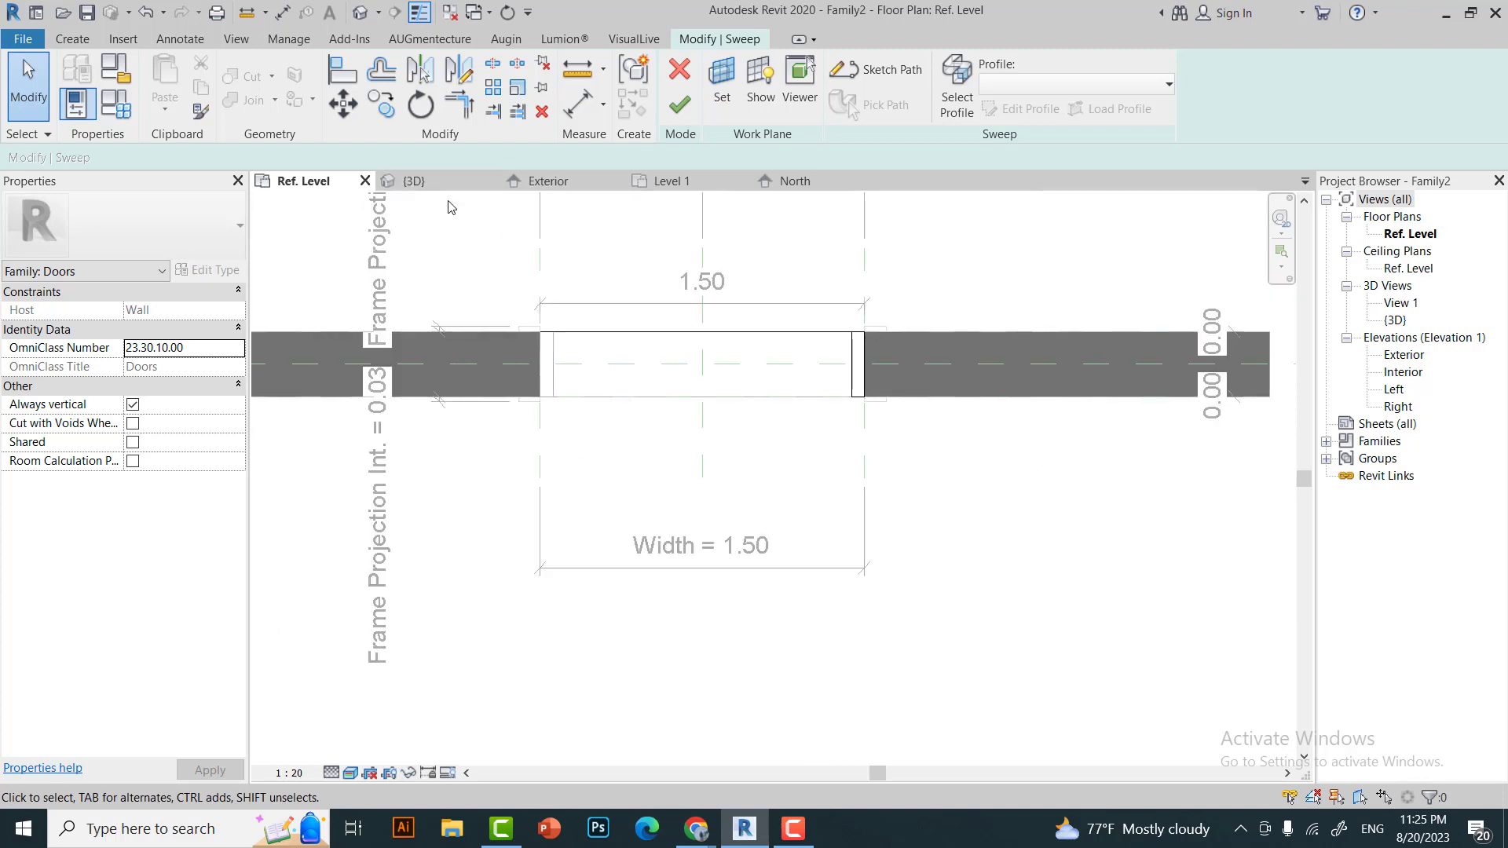
{"action": "scroll", "coordinate": [835, 361], "scroll_direction": "up", "scroll_amount": 5}
Sketch a new profile line from the top edge down to mid-height.
{"action": "scroll", "coordinate": [770, 429], "scroll_direction": "down", "scroll_amount": 2}
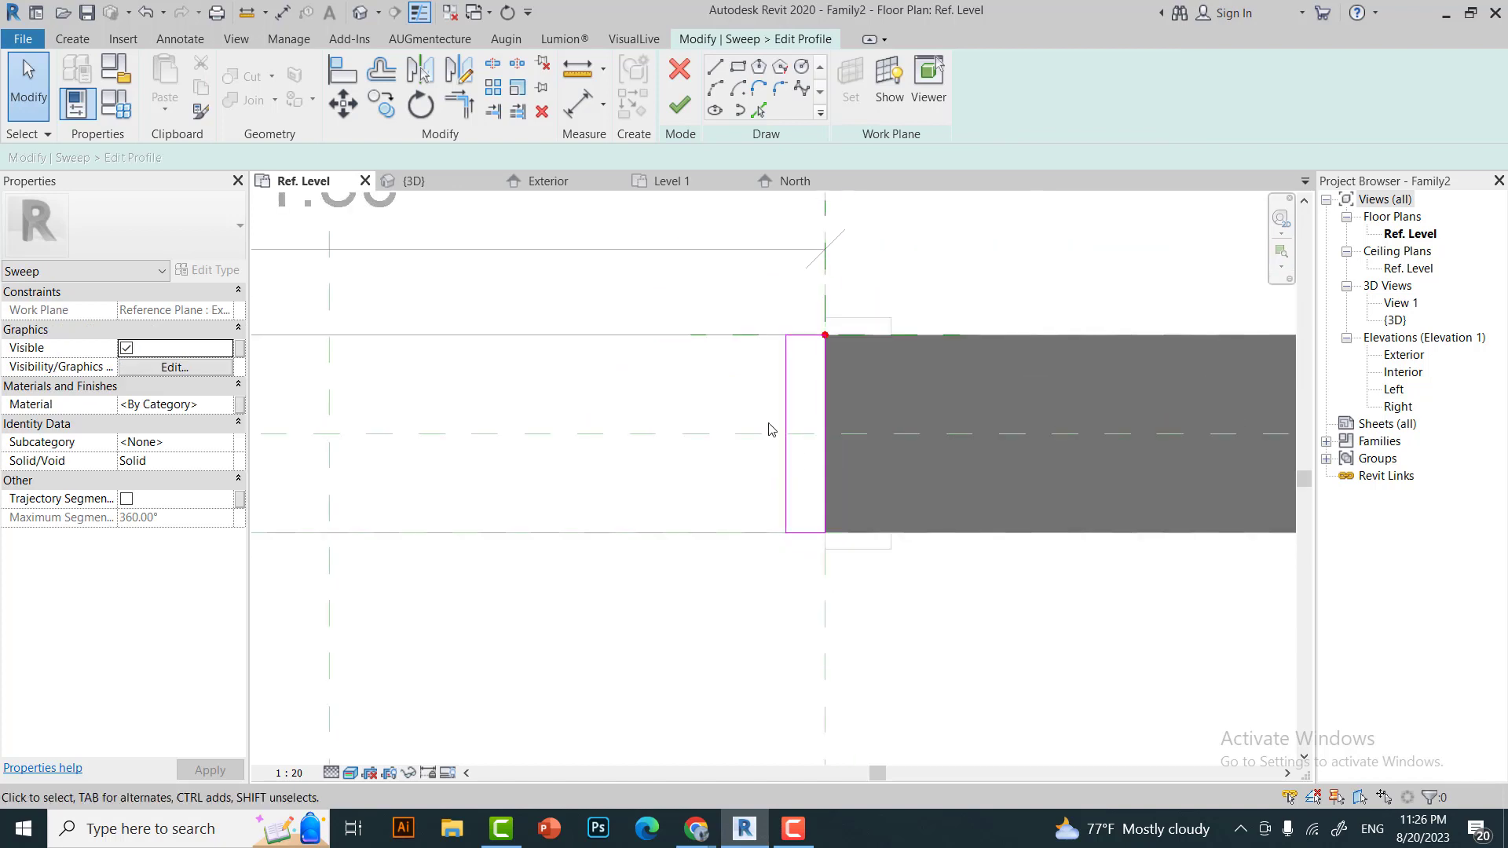
{"action": "scroll", "coordinate": [801, 454], "scroll_direction": "up", "scroll_amount": 2}
{"action": "left_click", "coordinate": [712, 69]}
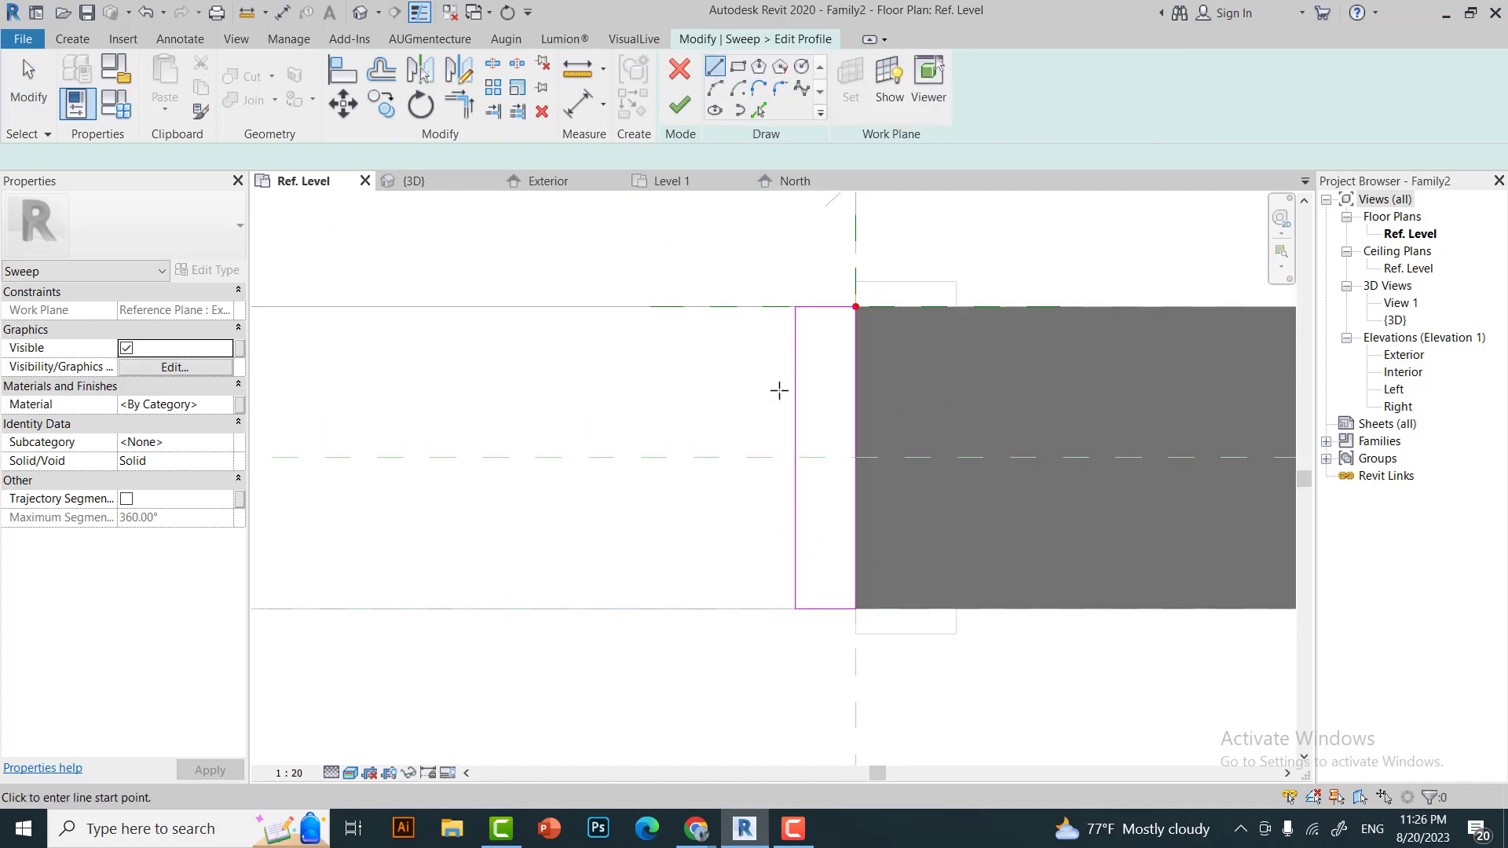
{"action": "left_click", "coordinate": [796, 307]}
{"action": "key", "text": "Escape"}
{"action": "key", "text": "Escape"}
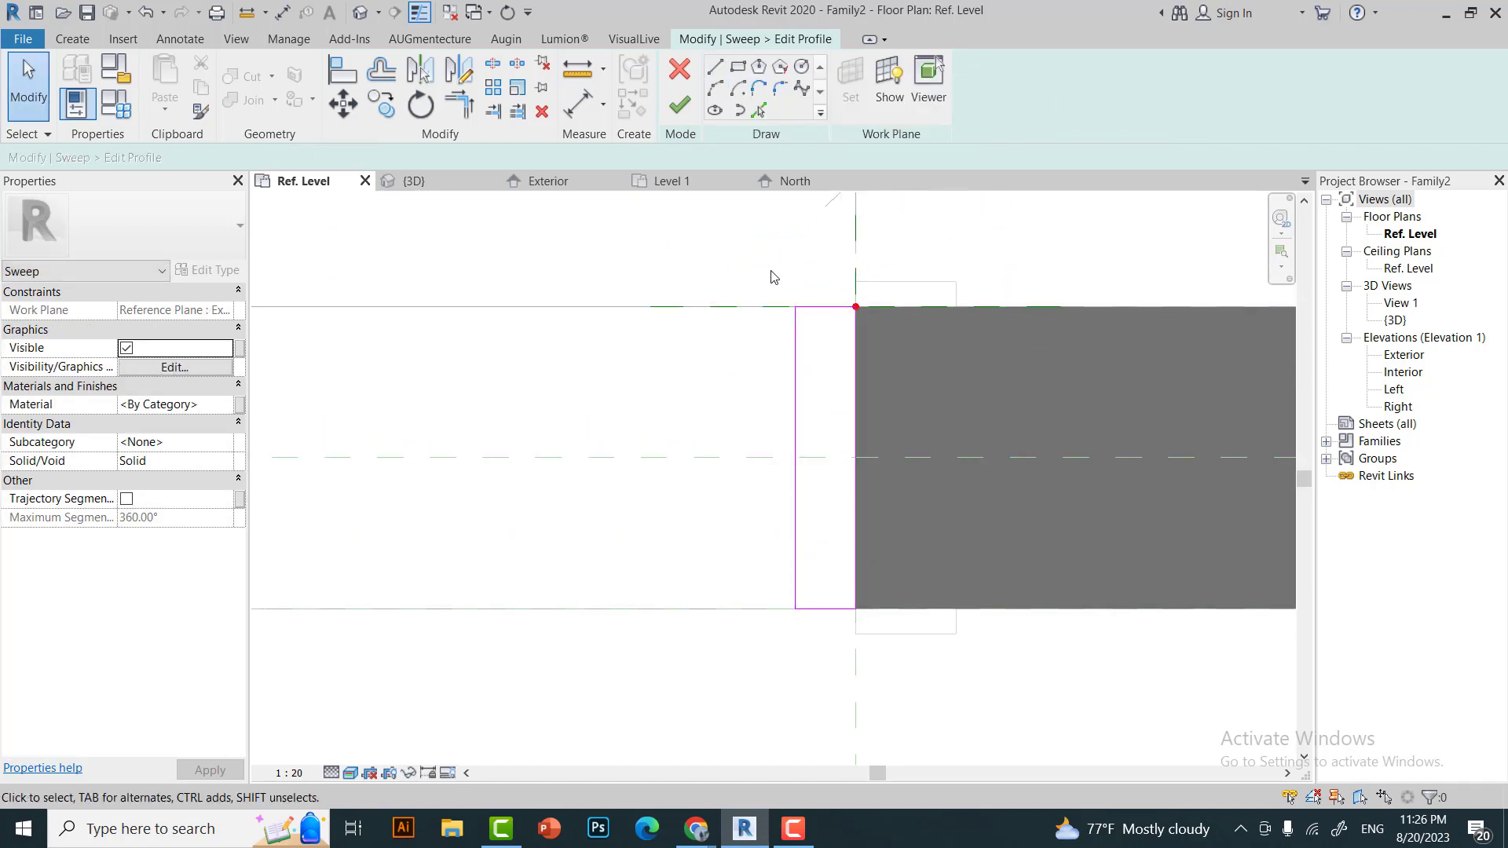
{"action": "left_click", "coordinate": [796, 311]}
{"action": "key", "text": "Return"}
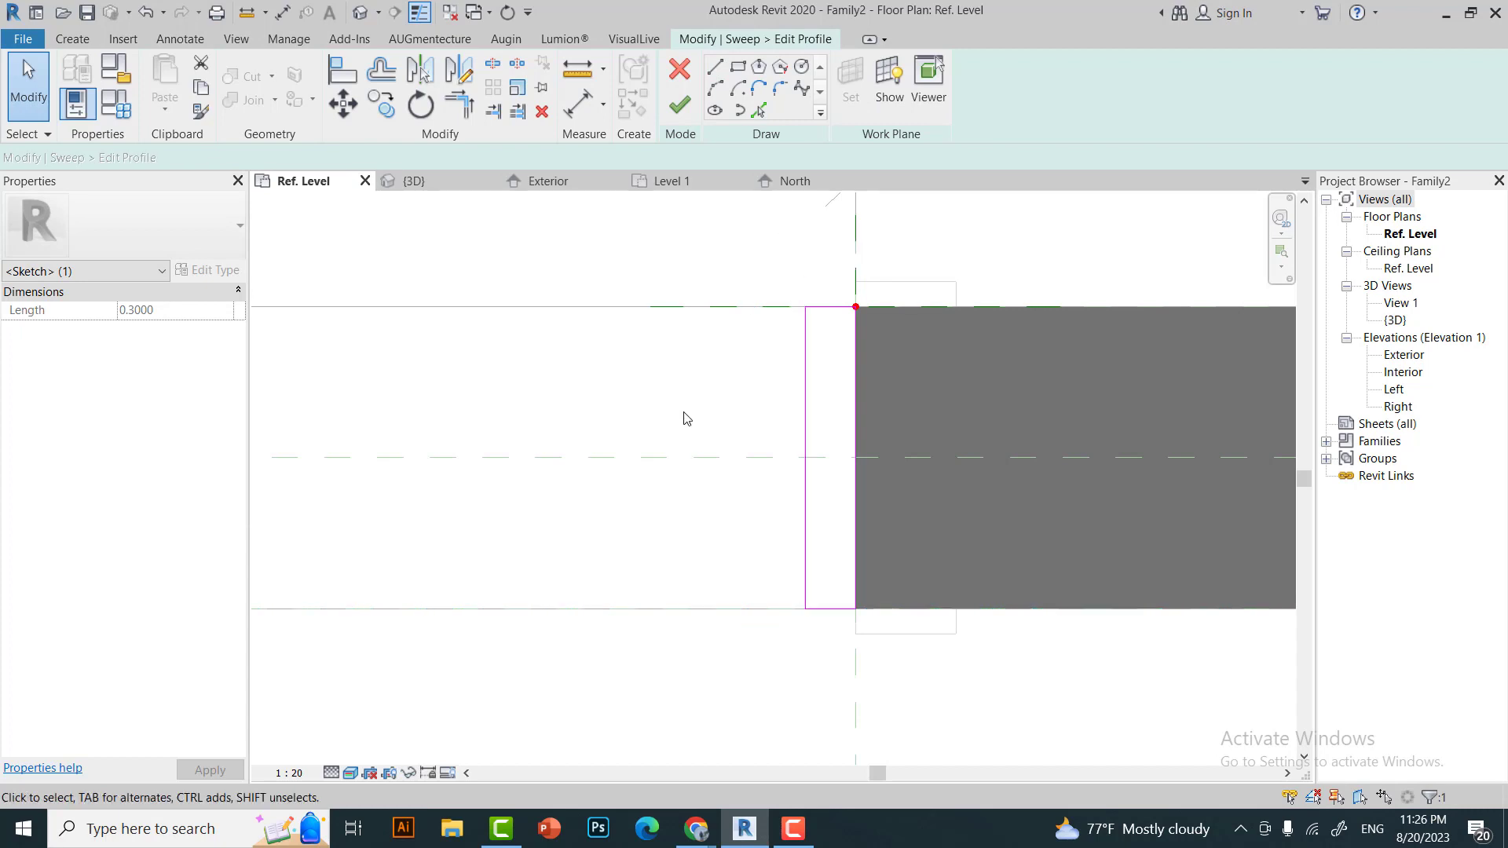
{"action": "key", "text": "Escape"}
{"action": "key", "text": "l"}
{"action": "key", "text": "i"}
{"action": "left_click", "coordinate": [830, 457]}
{"action": "left_click", "coordinate": [830, 308]}
{"action": "key", "text": "Escape"}
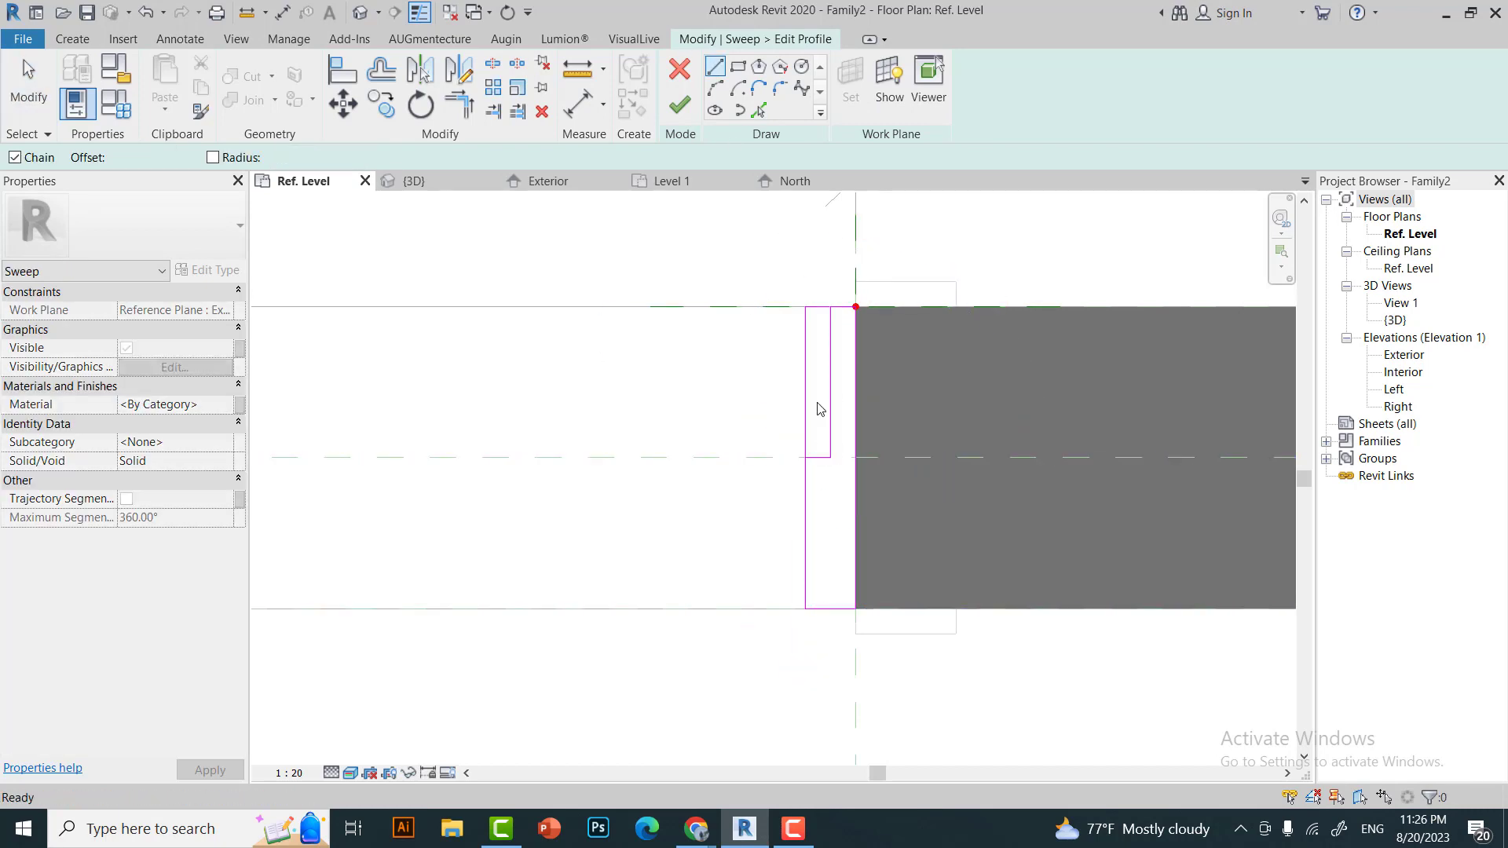
{"action": "key", "text": "Escape"}
Mirror the new line about the centre reference plane into the lower half.
{"action": "scroll", "coordinate": [817, 322], "scroll_direction": "down", "scroll_amount": 2}
{"action": "scroll", "coordinate": [845, 327], "scroll_direction": "down", "scroll_amount": 2}
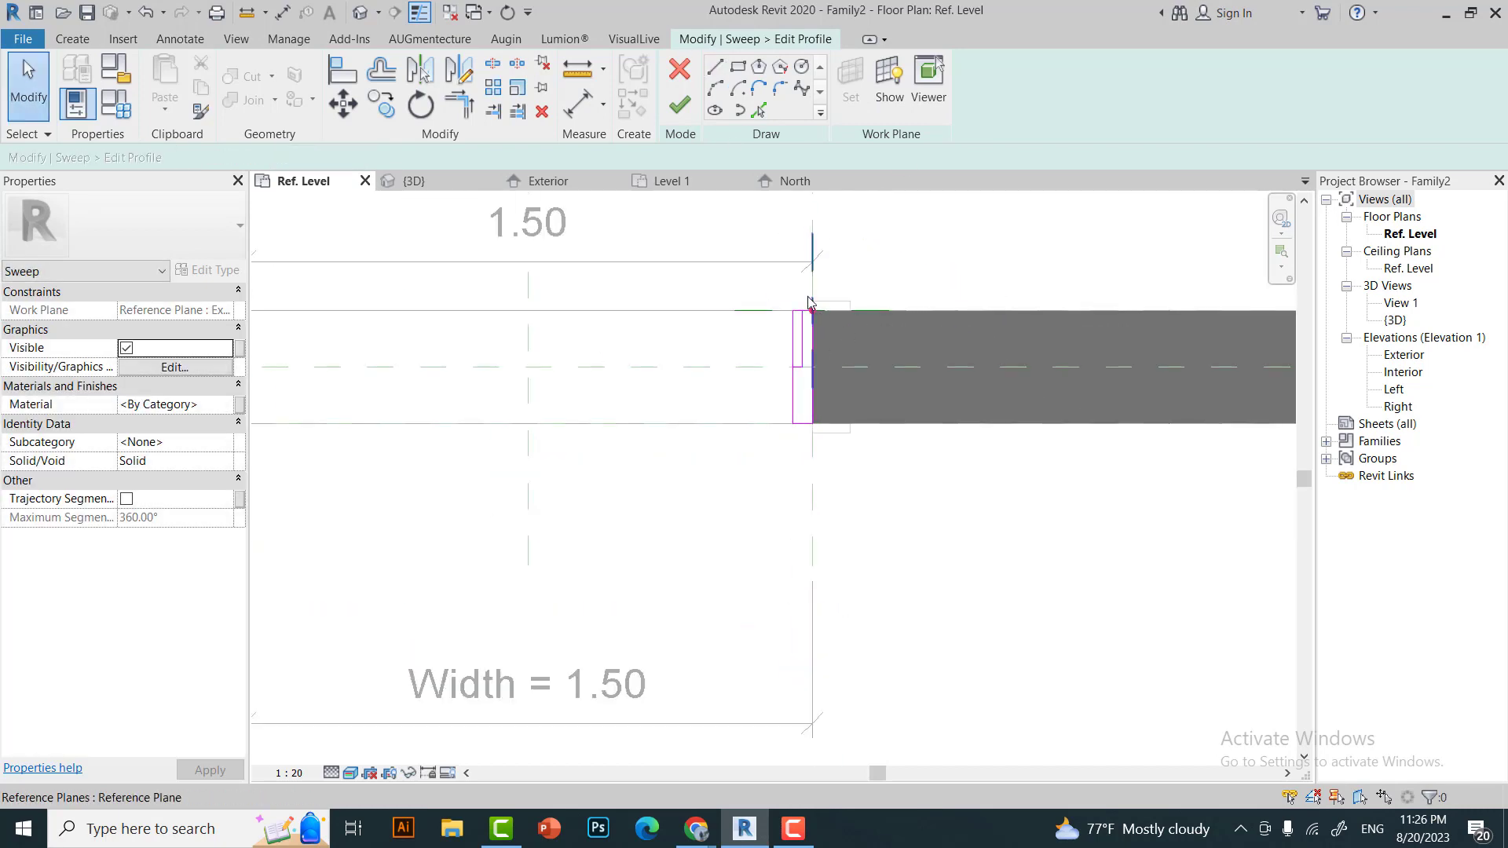
{"action": "scroll", "coordinate": [811, 302], "scroll_direction": "up", "scroll_amount": 2}
{"action": "scroll", "coordinate": [541, 554], "scroll_direction": "down", "scroll_amount": 1}
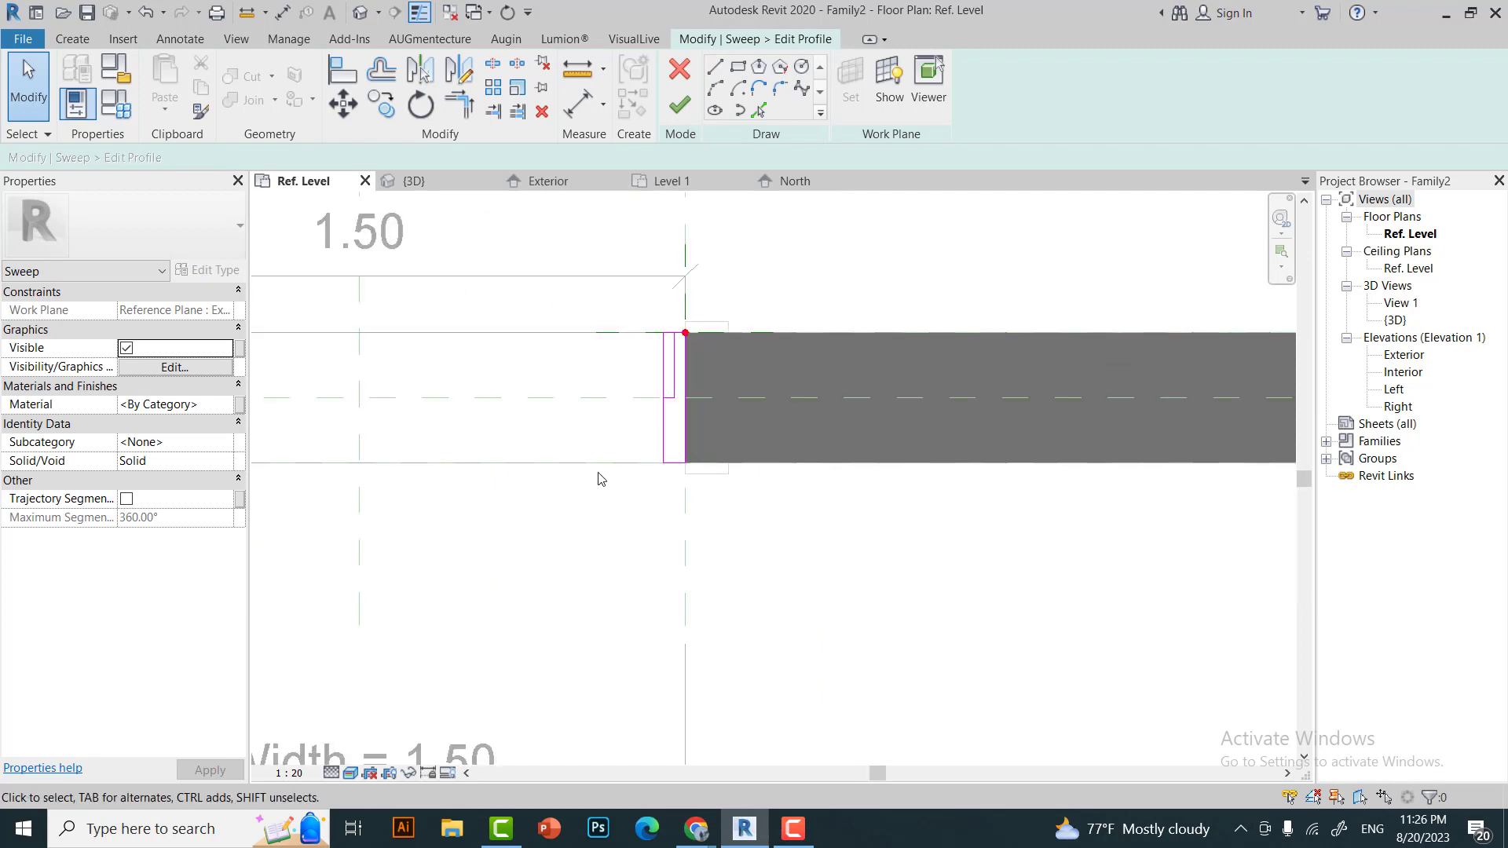
{"action": "scroll", "coordinate": [624, 333], "scroll_direction": "up", "scroll_amount": 2}
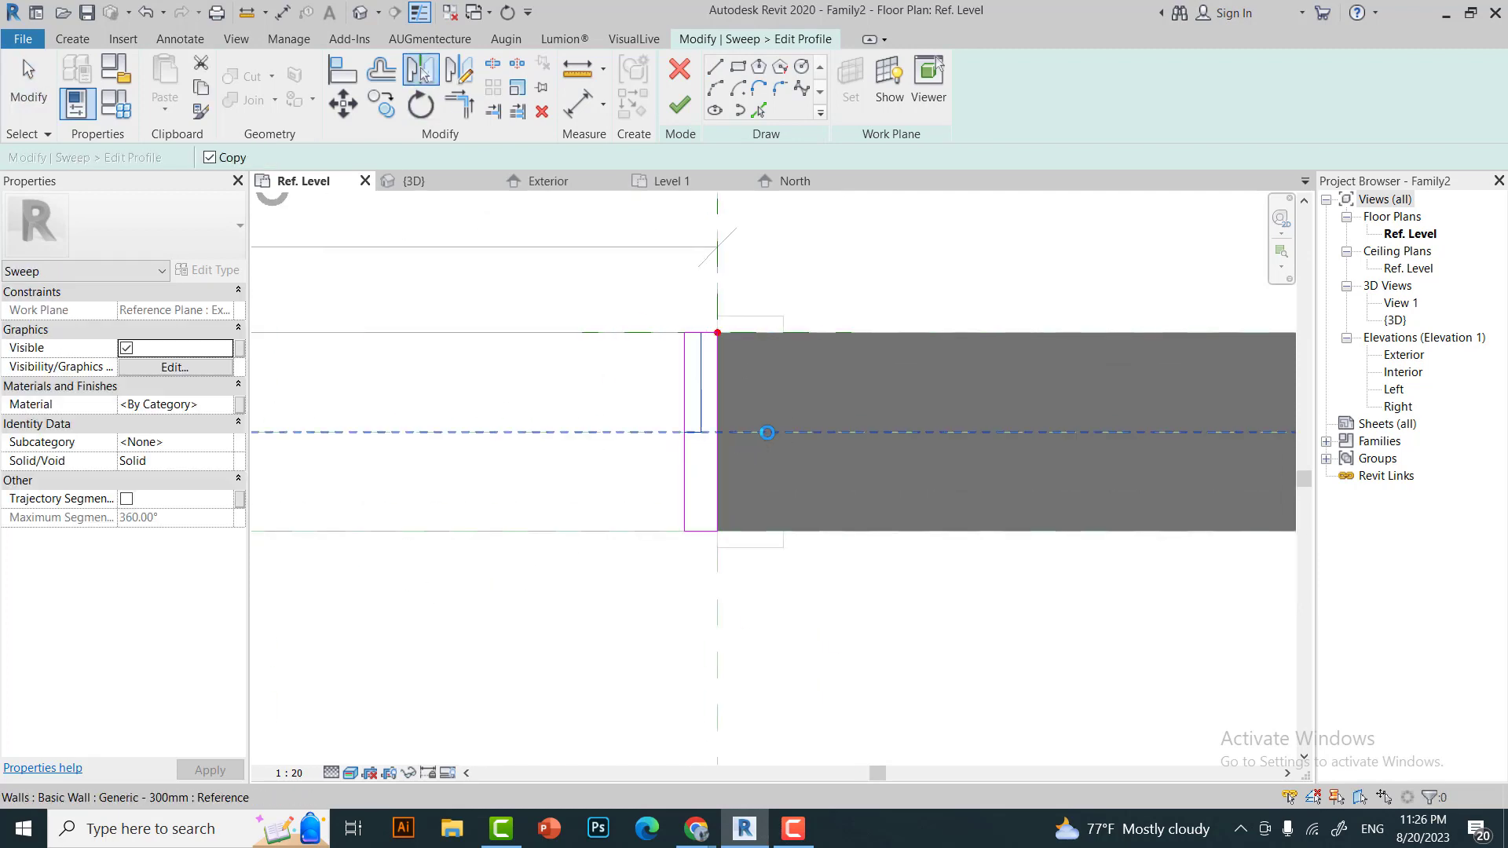
{"action": "left_click", "coordinate": [923, 529]}
{"action": "key", "text": "ctrl+z"}
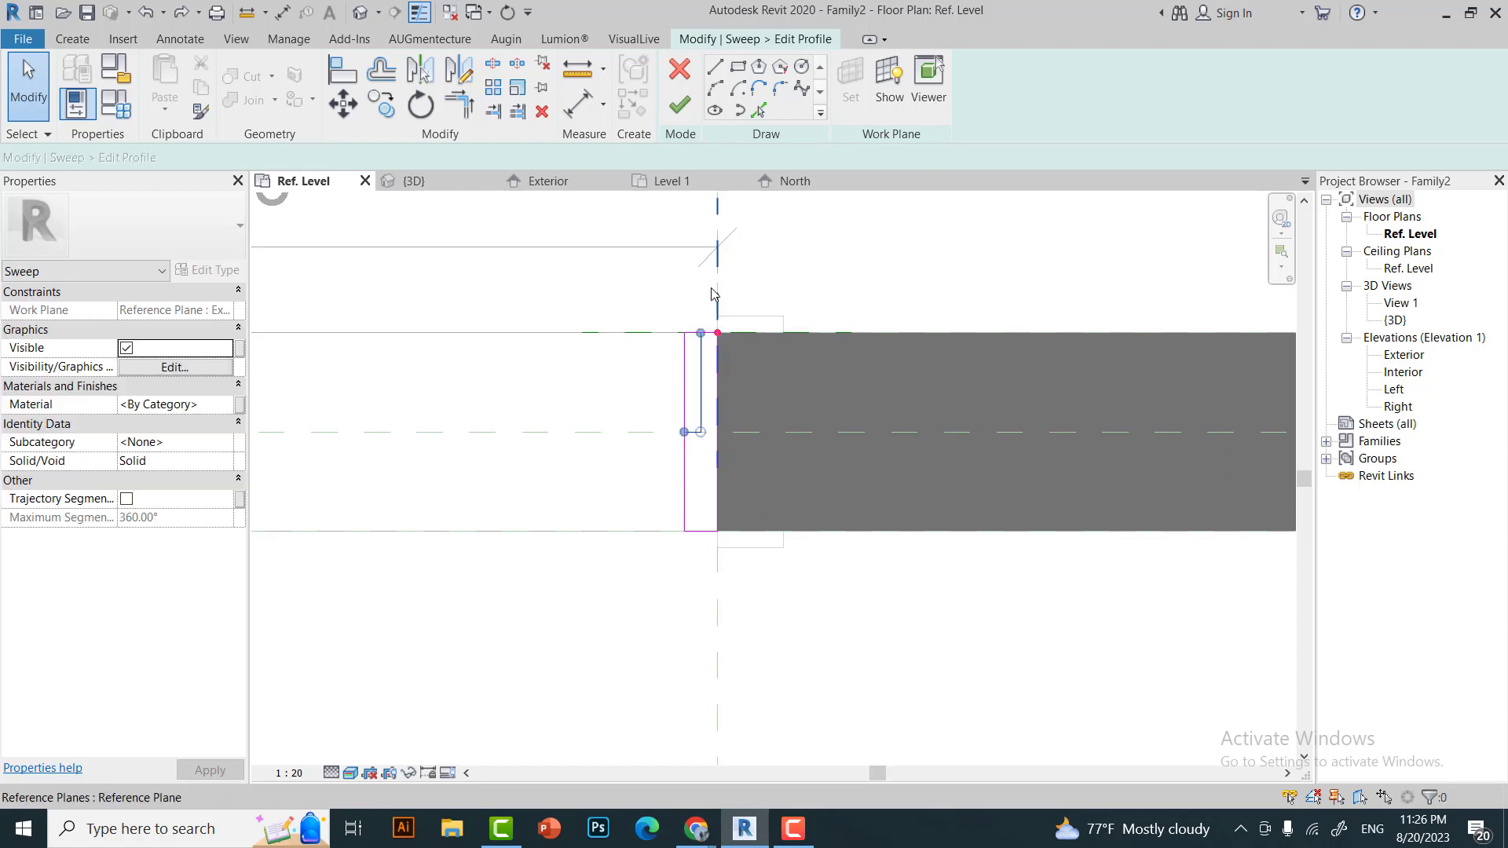
{"action": "left_click", "coordinate": [415, 77]}
{"action": "left_click", "coordinate": [690, 432]}
Move the short horizontal sketch line down near the profile bottom to form the rebate.
{"action": "key", "text": "t"}
{"action": "key", "text": "r"}
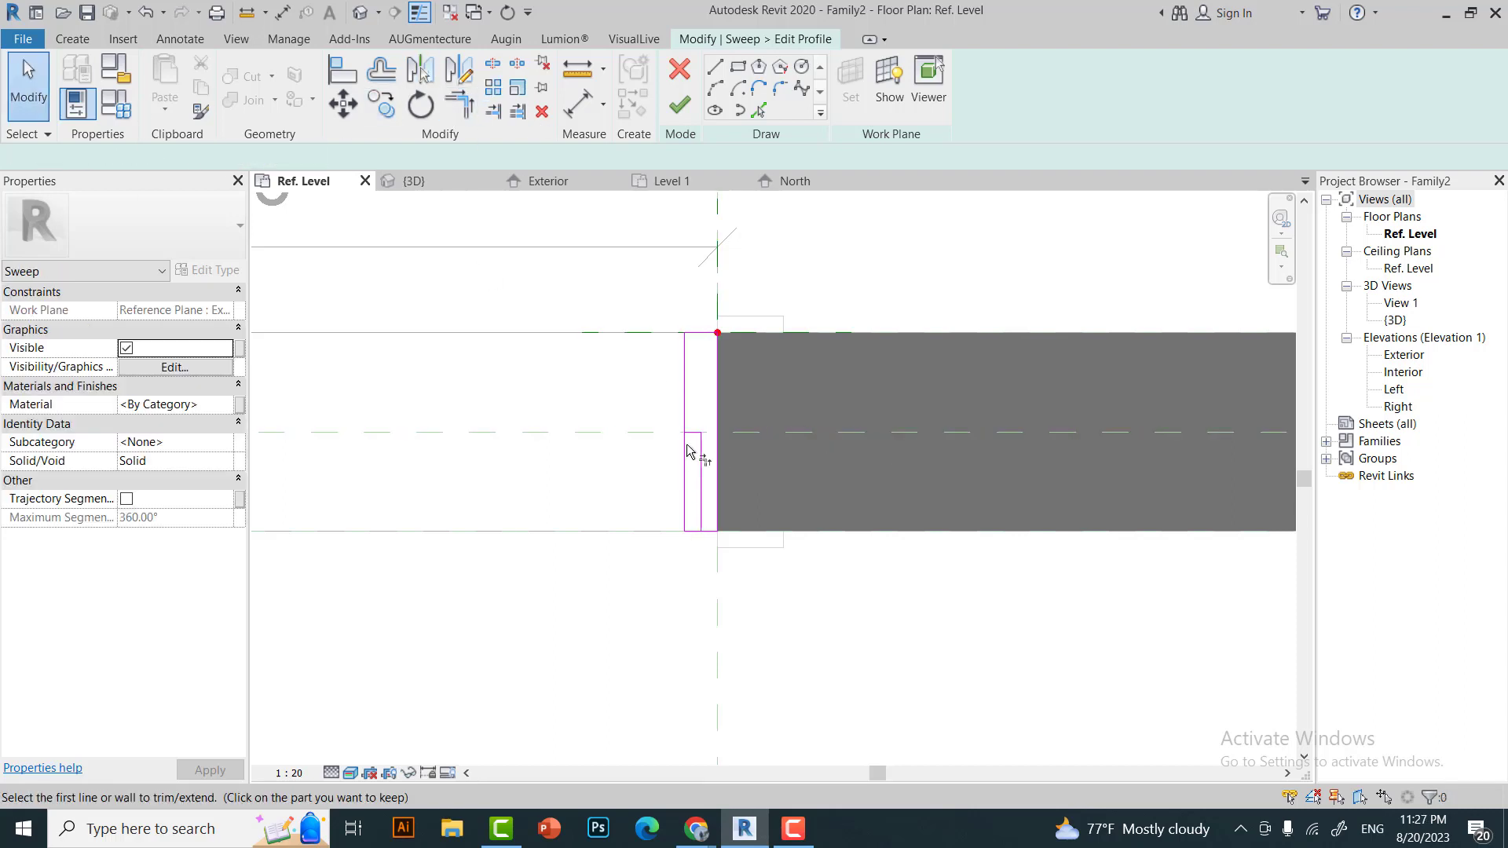
{"action": "scroll", "coordinate": [679, 431], "scroll_direction": "up", "scroll_amount": 2}
{"action": "key", "text": "Escape"}
{"action": "left_click", "coordinate": [703, 433]}
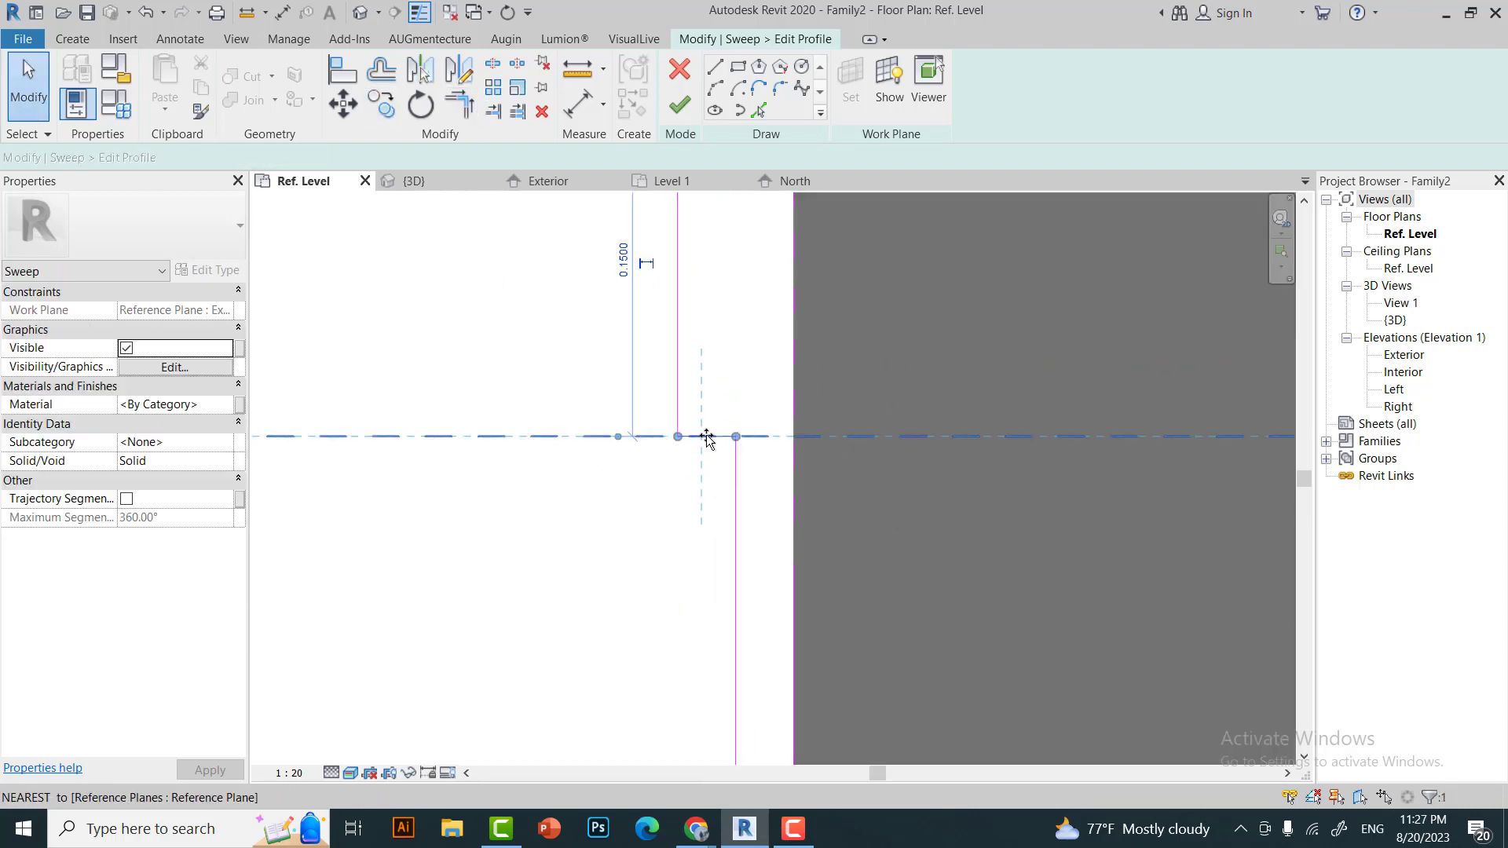
{"action": "scroll", "coordinate": [707, 435], "scroll_direction": "down", "scroll_amount": 1}
{"action": "left_click", "coordinate": [673, 520]}
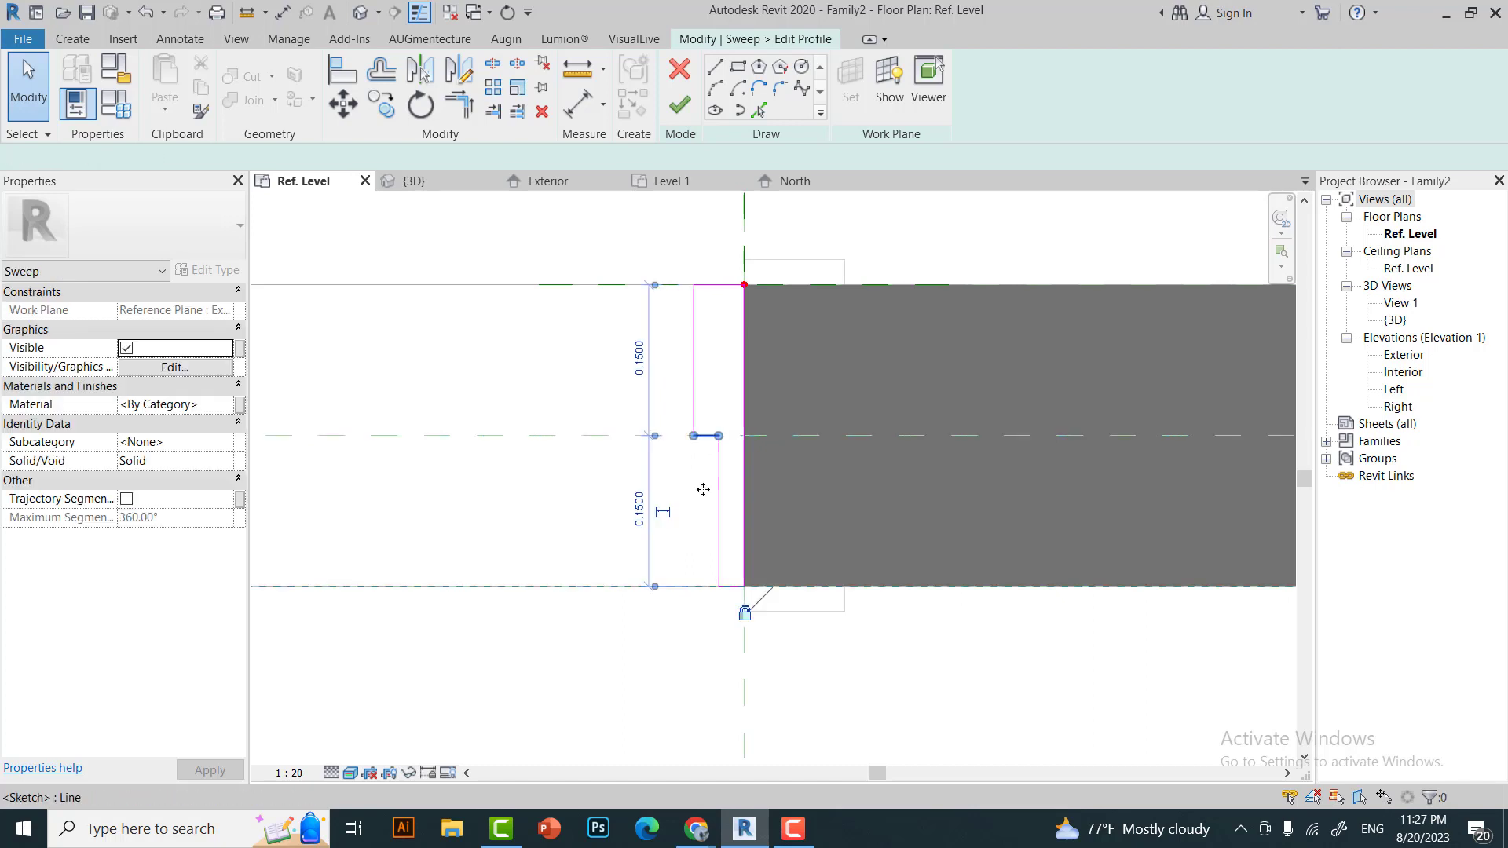
{"action": "left_click_drag", "start_coordinate": [705, 435], "coordinate": [705, 526]}
{"action": "key", "text": "Escape"}
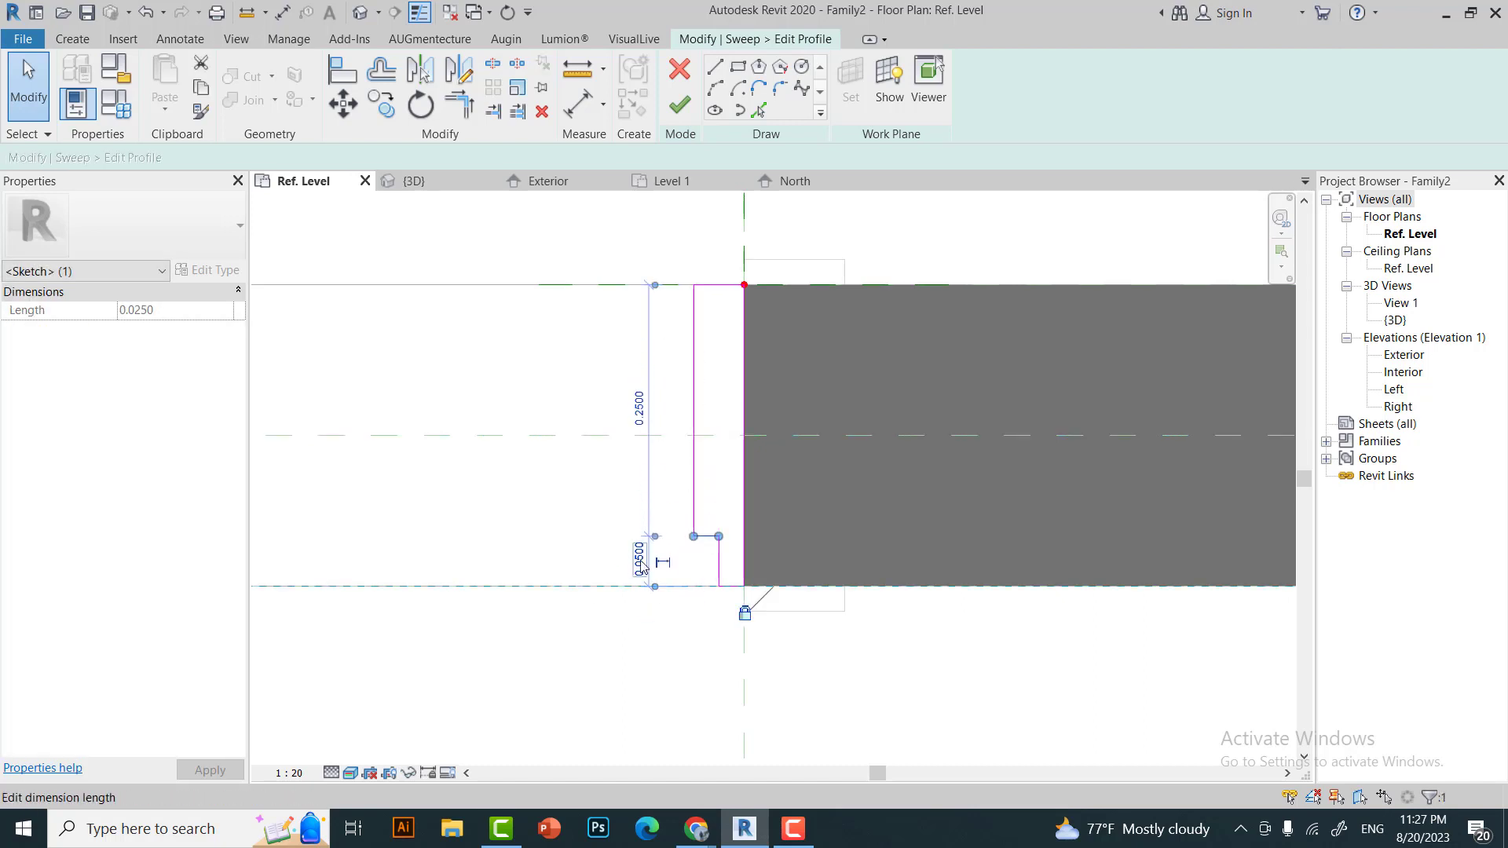
Check the short and long vertical sketch lines of the stepped rebate.
{"action": "scroll", "coordinate": [664, 579], "scroll_direction": "down", "scroll_amount": 1}
{"action": "scroll", "coordinate": [637, 573], "scroll_direction": "up", "scroll_amount": 3}
{"action": "left_click", "coordinate": [649, 550]}
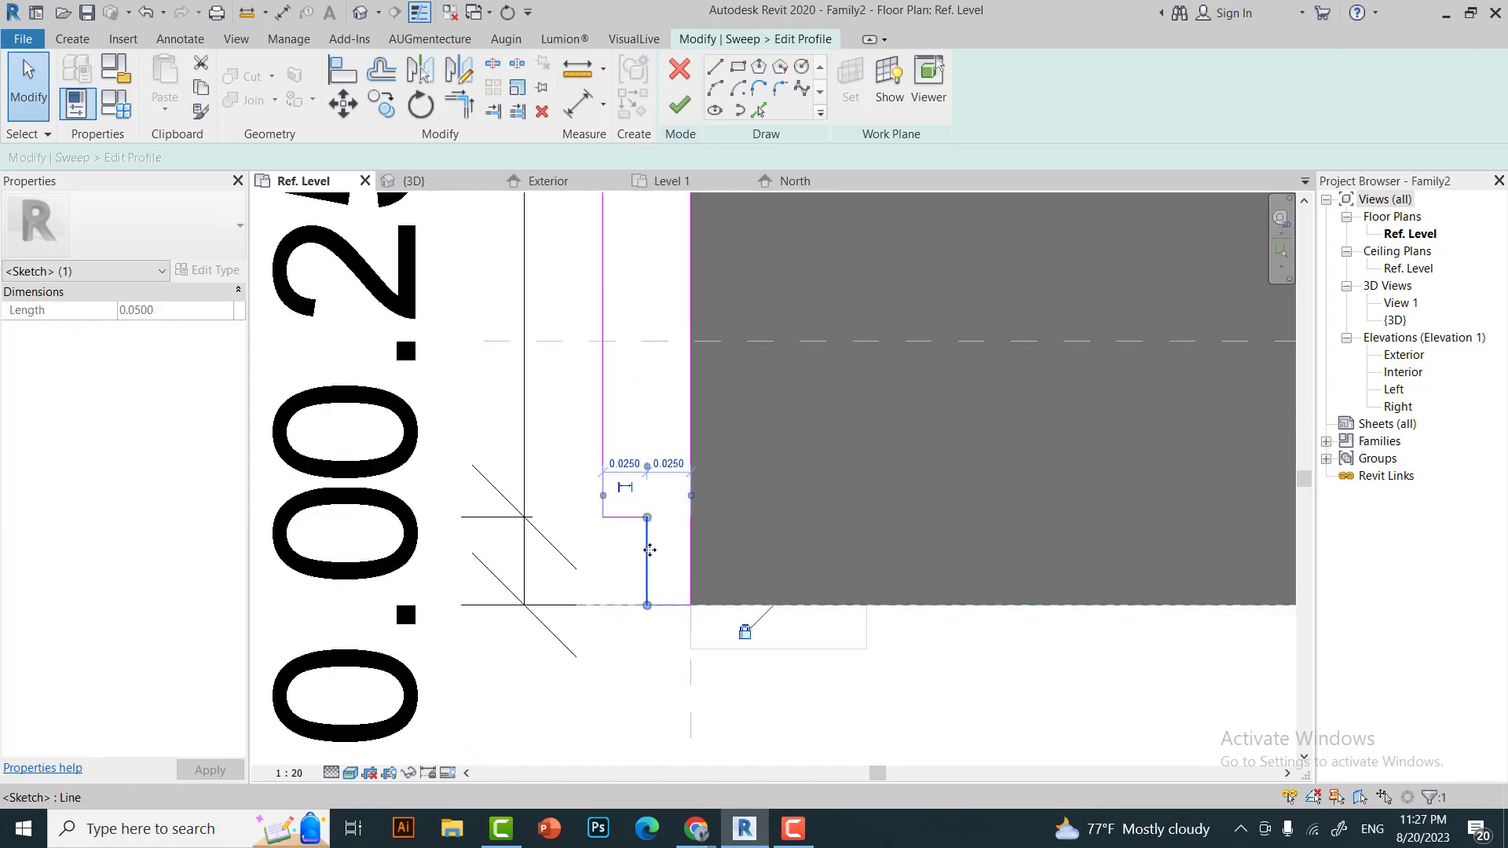
{"action": "scroll", "coordinate": [703, 574], "scroll_direction": "down", "scroll_amount": 3}
{"action": "left_click", "coordinate": [659, 369]}
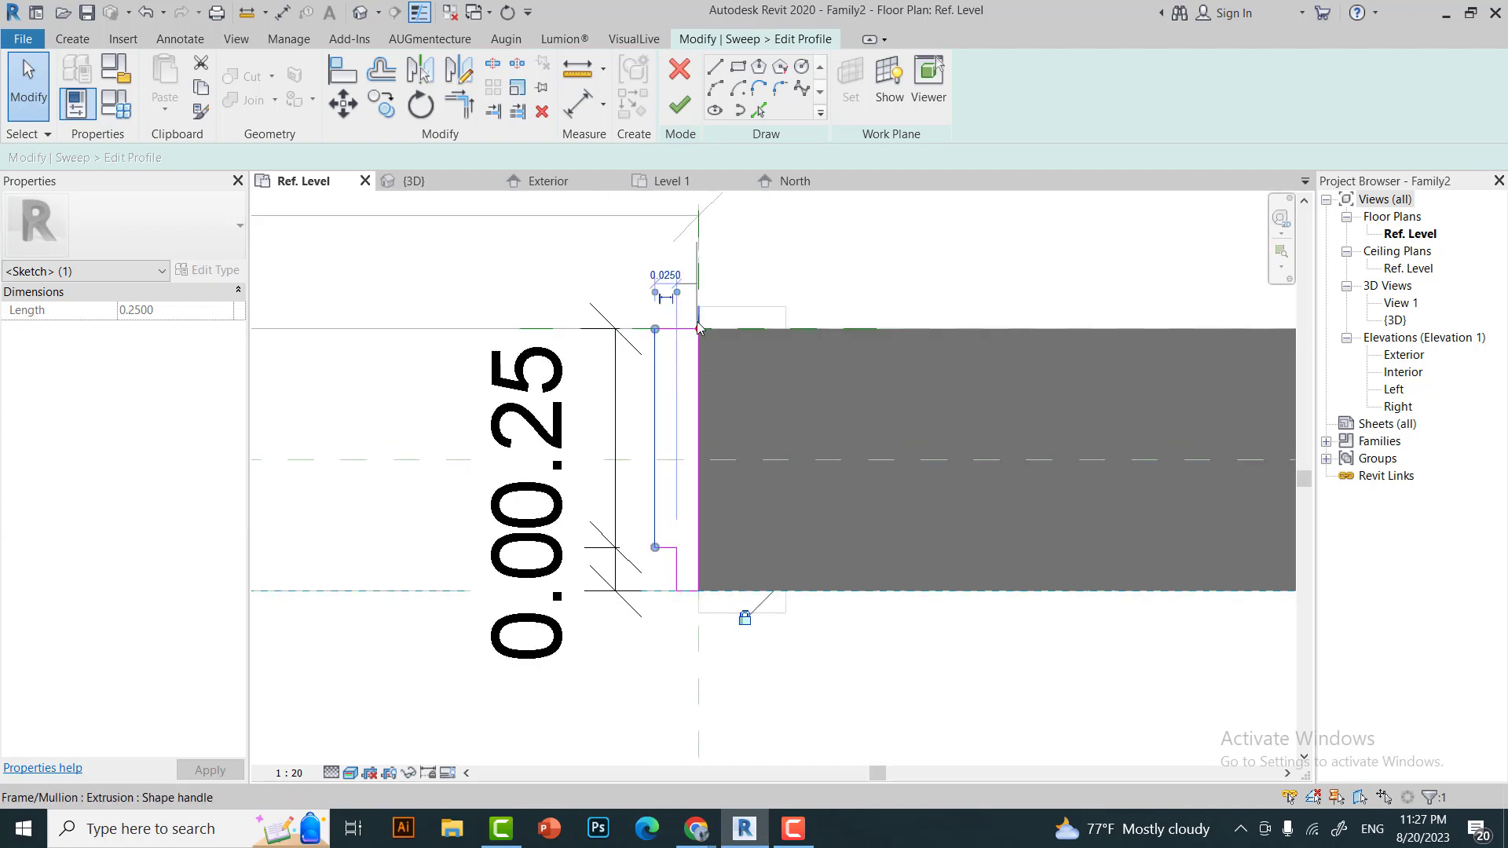
{"action": "scroll", "coordinate": [698, 327], "scroll_direction": "up", "scroll_amount": 2}
{"action": "middle_click_drag", "start_coordinate": [780, 336], "coordinate": [780, 227]}
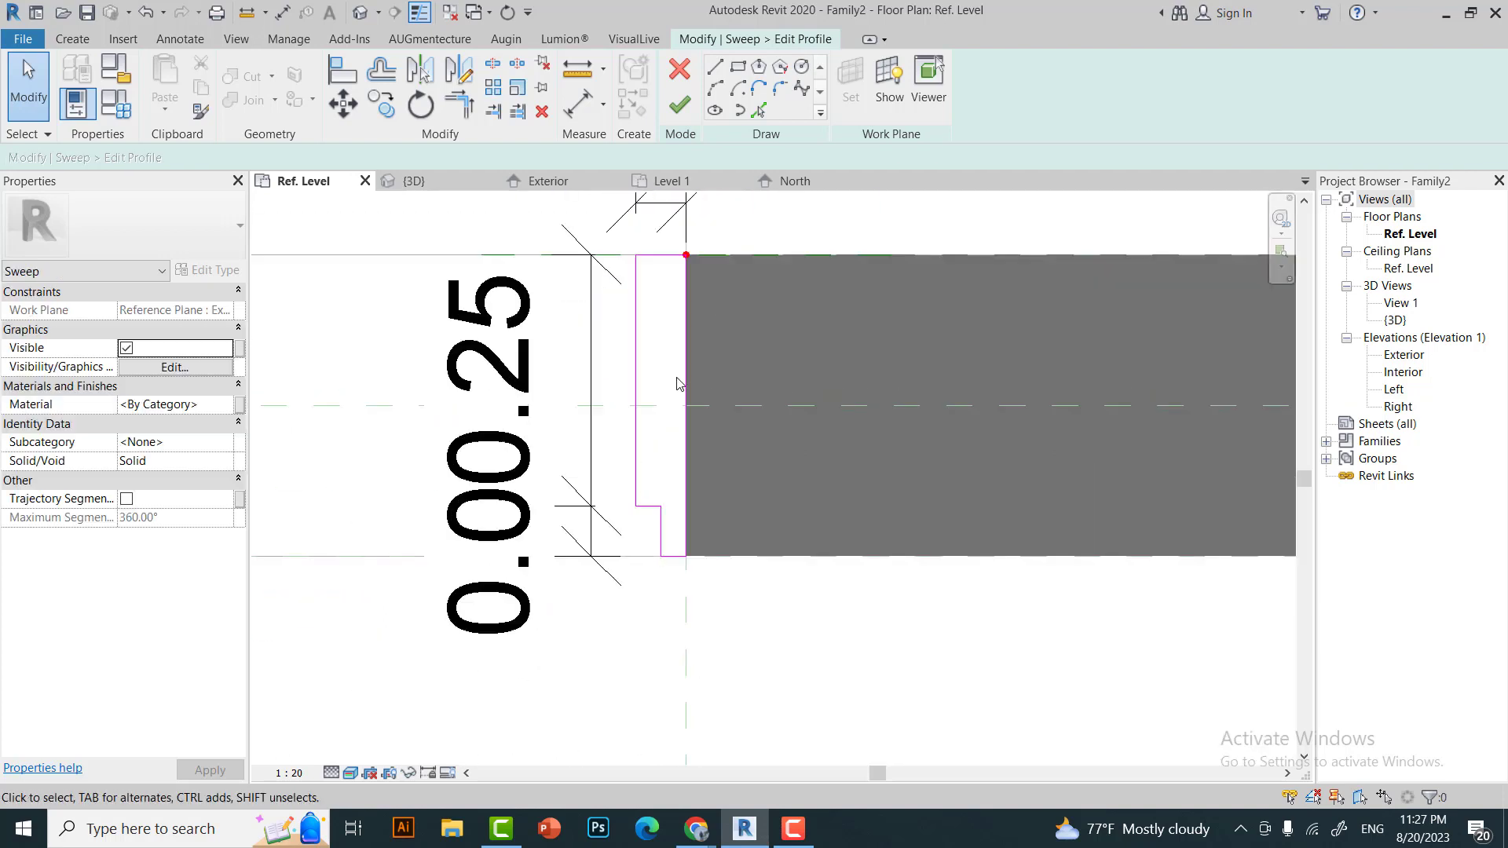
{"action": "left_click", "coordinate": [633, 550]}
{"action": "scroll", "coordinate": [629, 549], "scroll_direction": "up", "scroll_amount": 2}
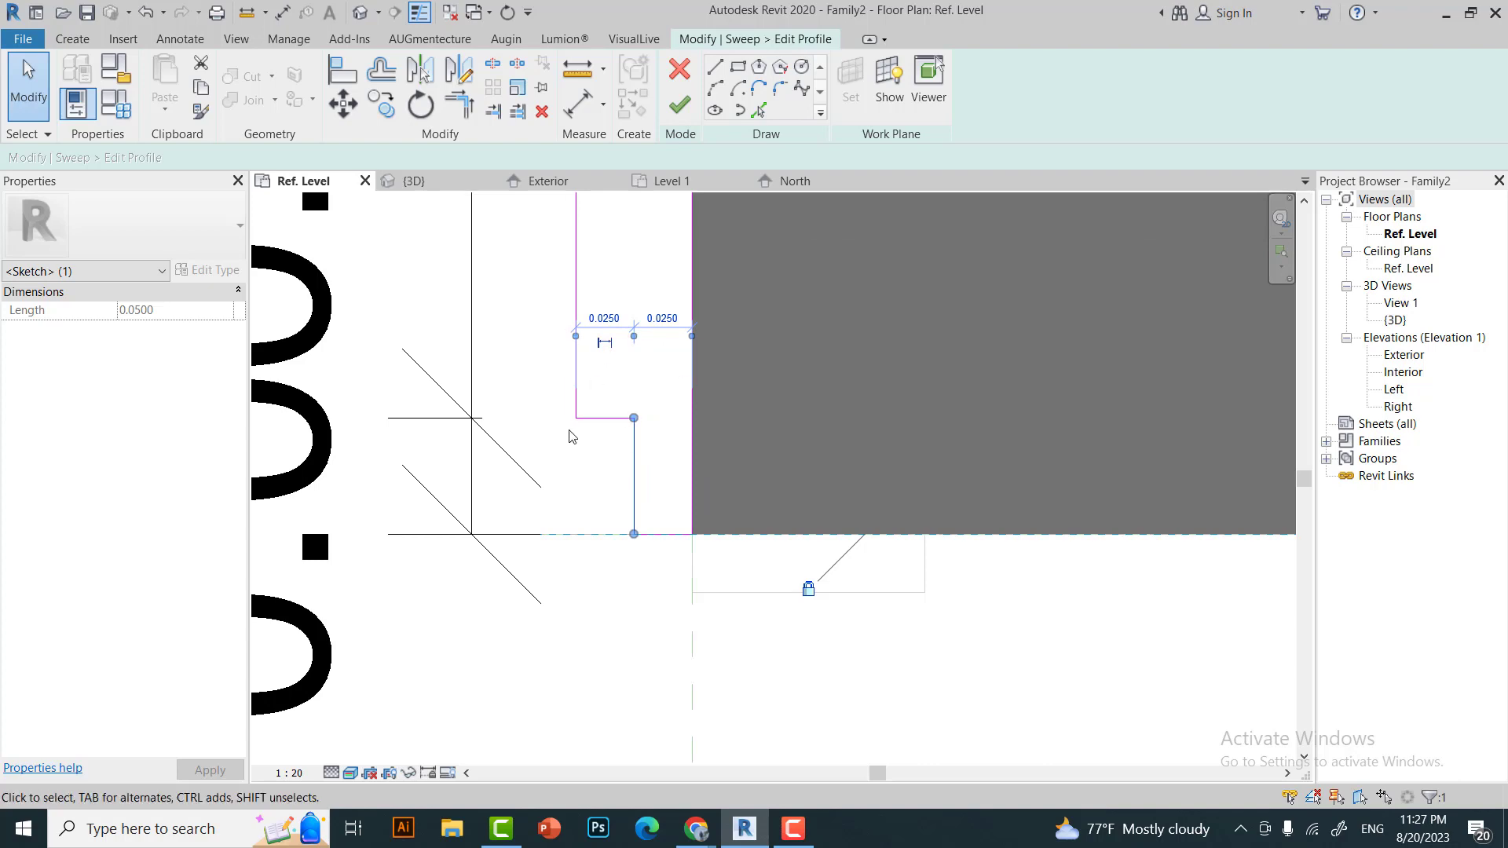
{"action": "scroll", "coordinate": [761, 431], "scroll_direction": "up", "scroll_amount": 5}
{"action": "left_click", "coordinate": [589, 723]}
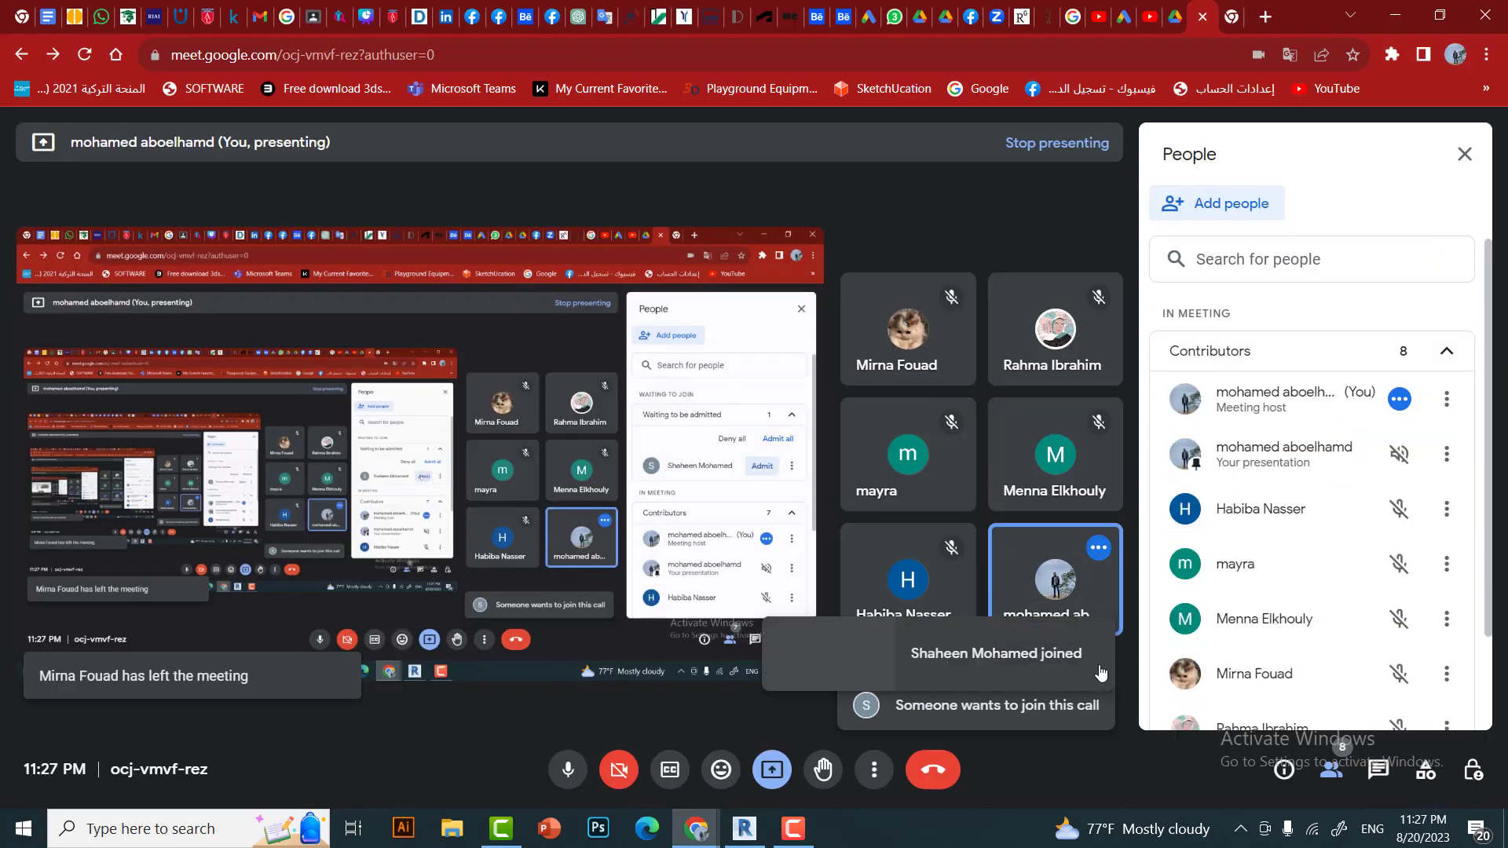
{"action": "key", "text": "alt+Tab"}
{"action": "scroll", "coordinate": [730, 568], "scroll_direction": "up", "scroll_amount": 2}
{"action": "scroll", "coordinate": [730, 567], "scroll_direction": "down", "scroll_amount": 2}
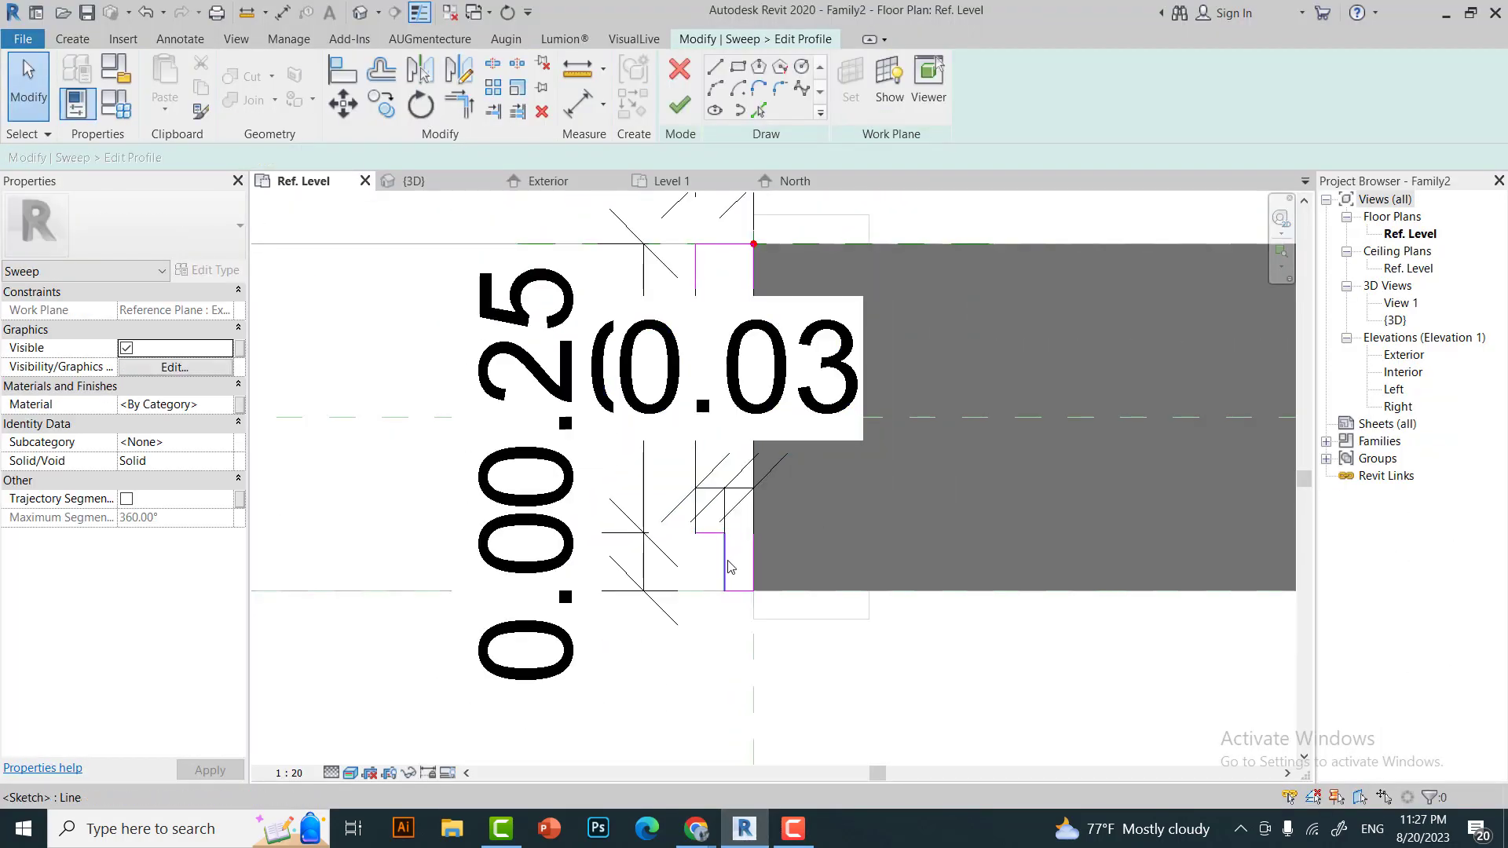
{"action": "scroll", "coordinate": [729, 550], "scroll_direction": "down", "scroll_amount": 2}
Make the 0.03 width dimension display EQ and set the view scale to 1:2.
{"action": "left_click", "coordinate": [723, 510]}
{"action": "scroll", "coordinate": [731, 503], "scroll_direction": "down", "scroll_amount": 2}
{"action": "left_click", "coordinate": [740, 489]}
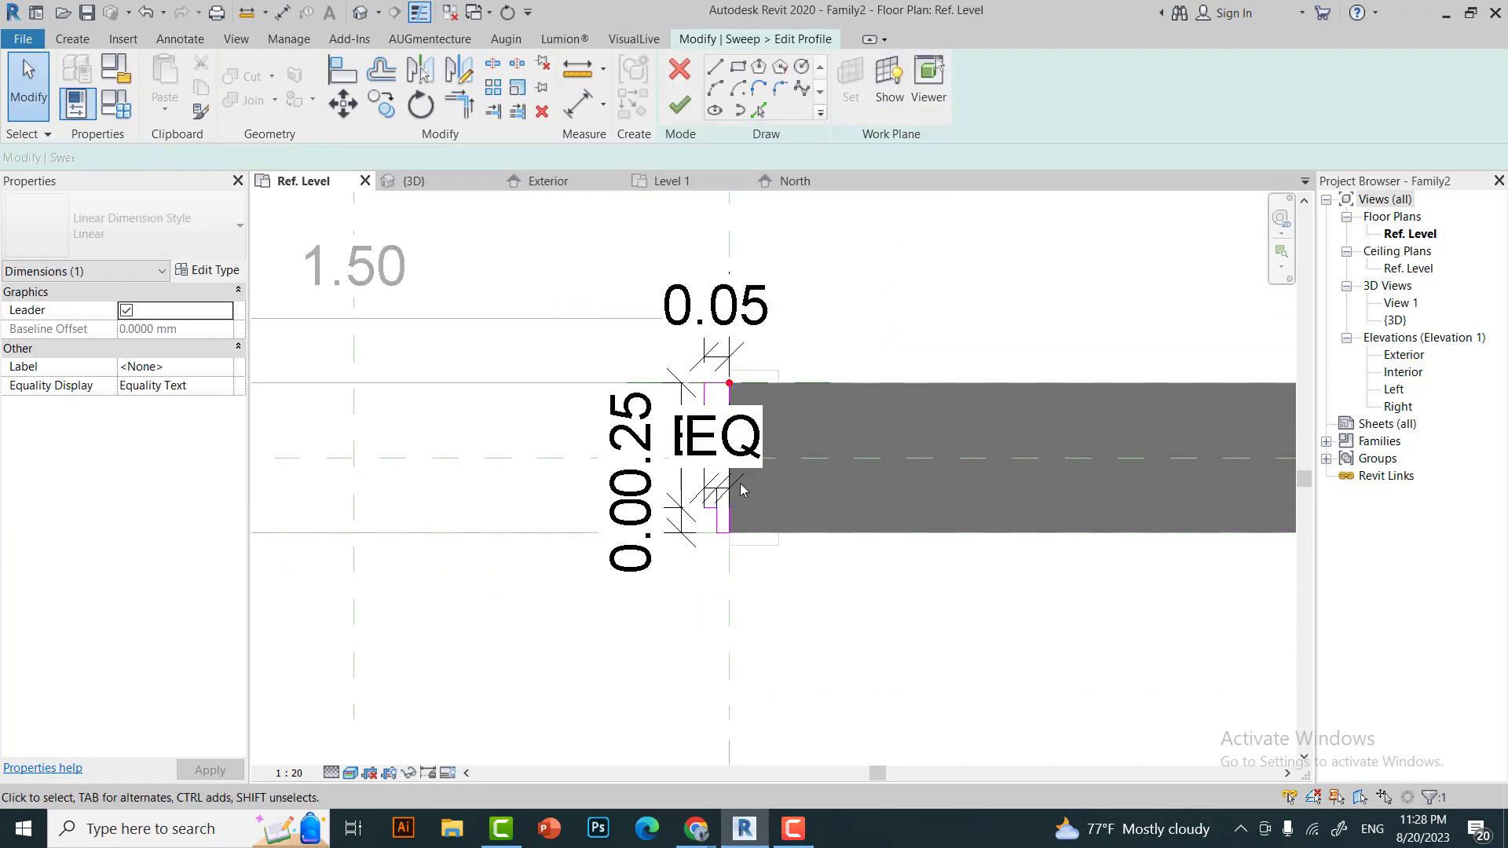
{"action": "scroll", "coordinate": [740, 483], "scroll_direction": "up", "scroll_amount": 3}
{"action": "left_click", "coordinate": [288, 773]}
{"action": "left_click", "coordinate": [297, 667]}
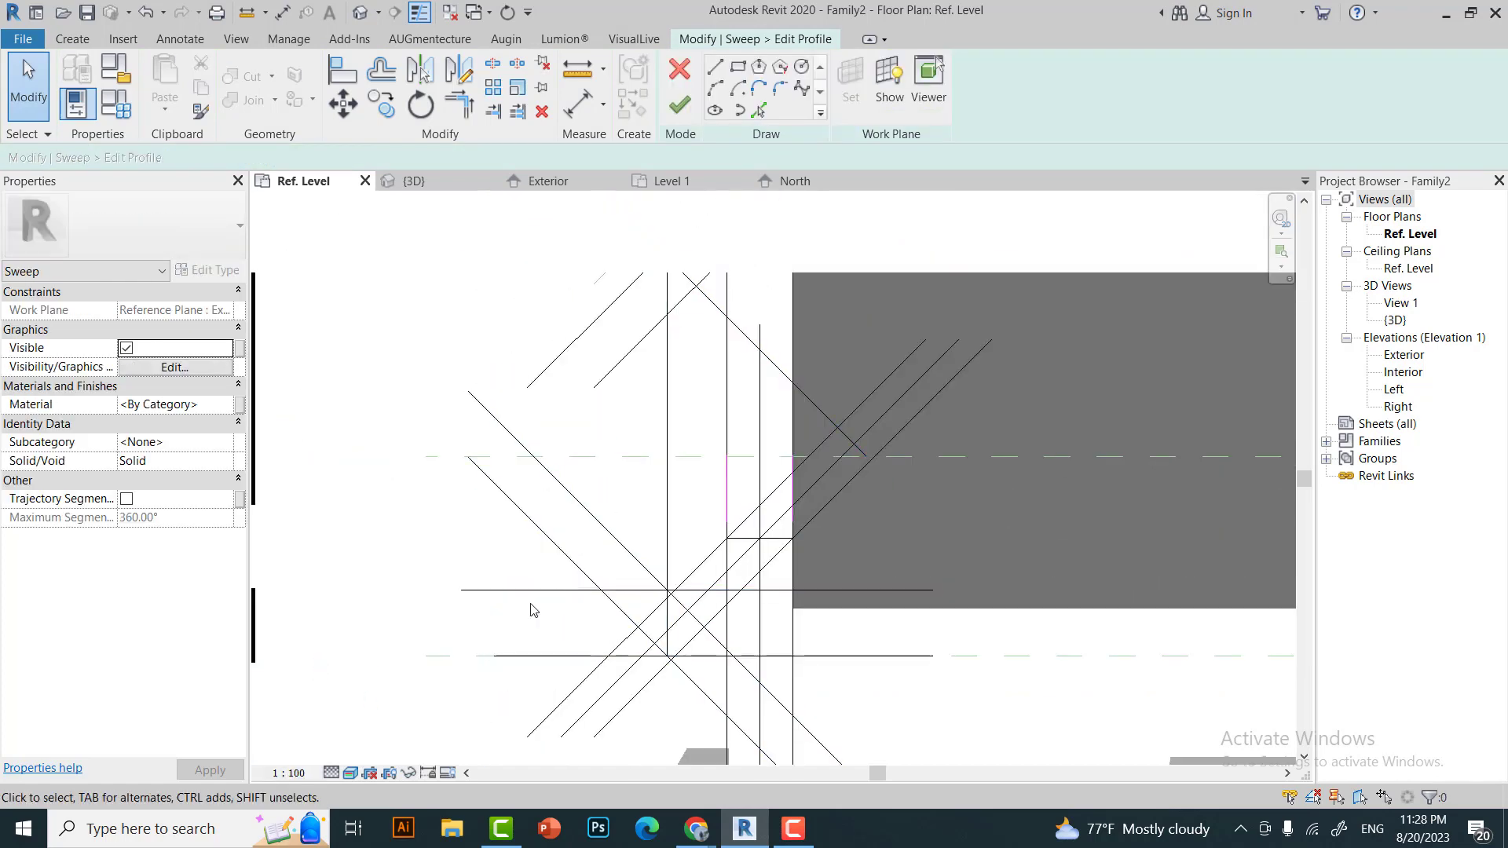
{"action": "left_click", "coordinate": [288, 773]}
{"action": "left_click", "coordinate": [297, 646]}
{"action": "scroll", "coordinate": [635, 526], "scroll_direction": "up", "scroll_amount": 1}
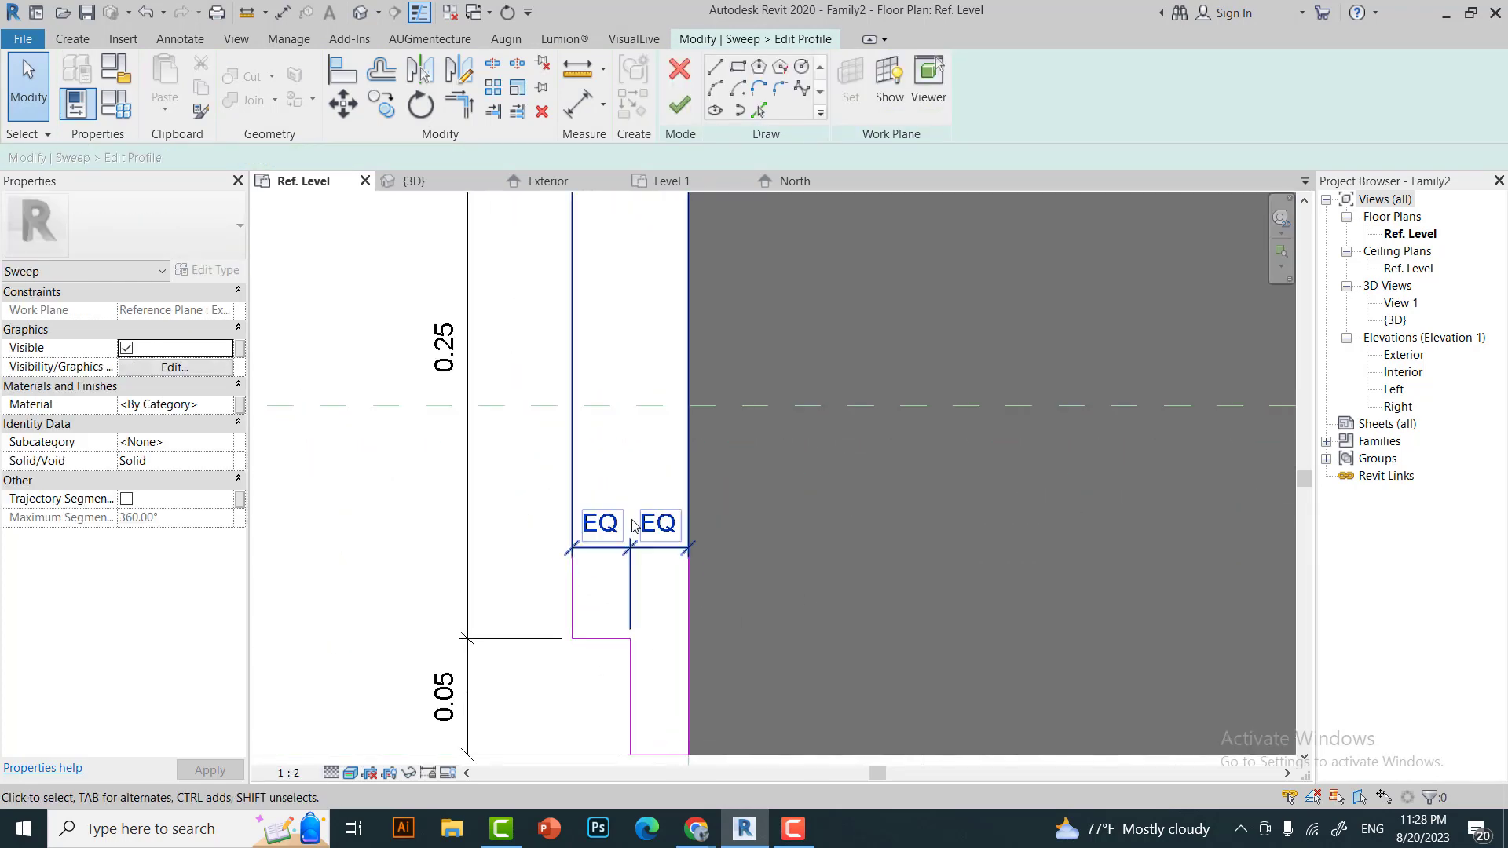
{"action": "scroll", "coordinate": [634, 527], "scroll_direction": "up", "scroll_amount": 1}
{"action": "left_click", "coordinate": [626, 597]}
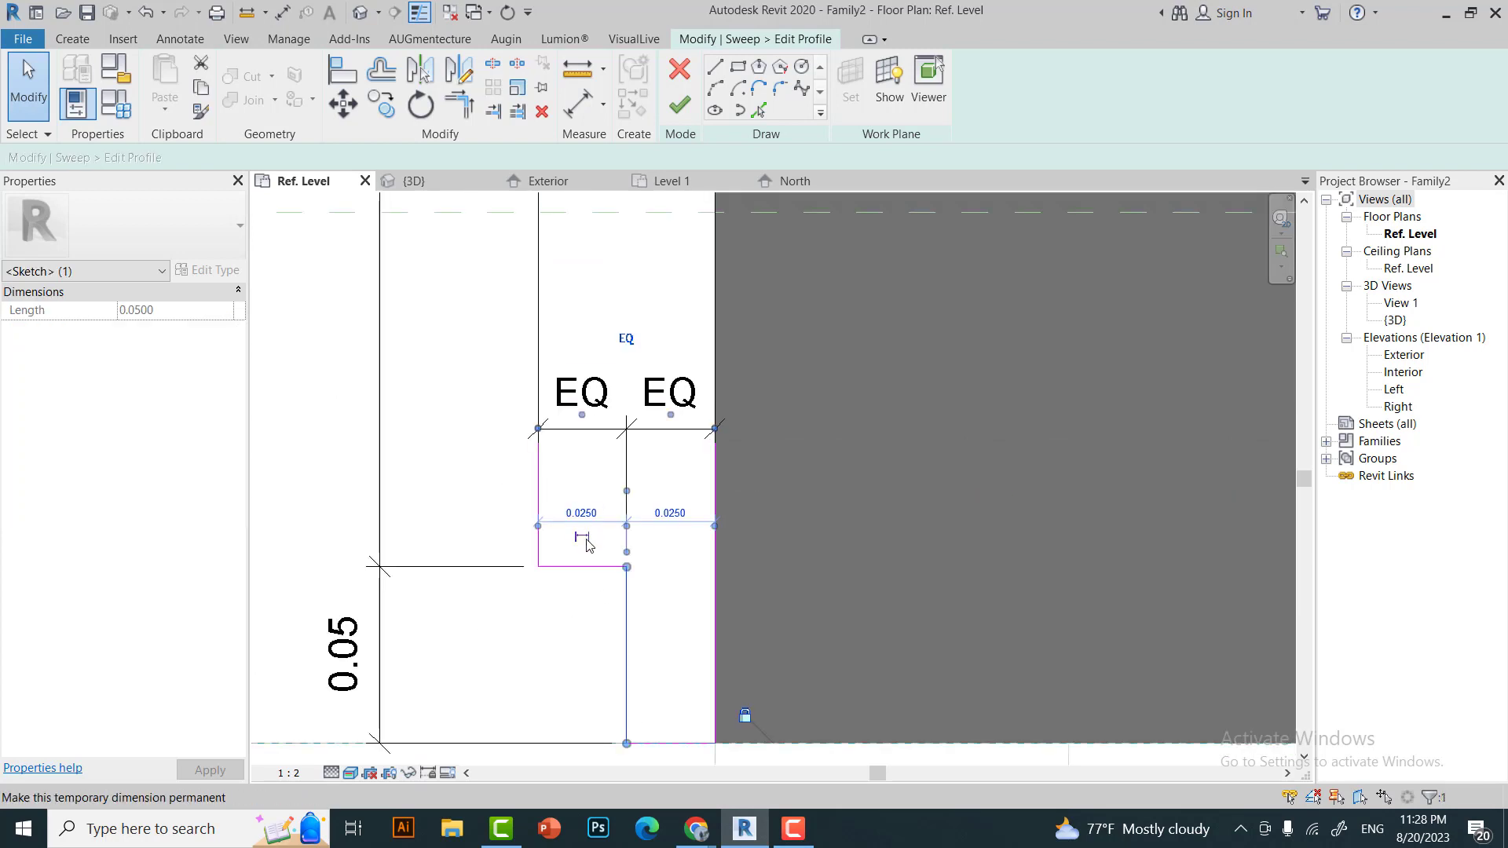
{"action": "scroll", "coordinate": [760, 537], "scroll_direction": "down", "scroll_amount": 2}
{"action": "scroll", "coordinate": [628, 534], "scroll_direction": "up", "scroll_amount": 2}
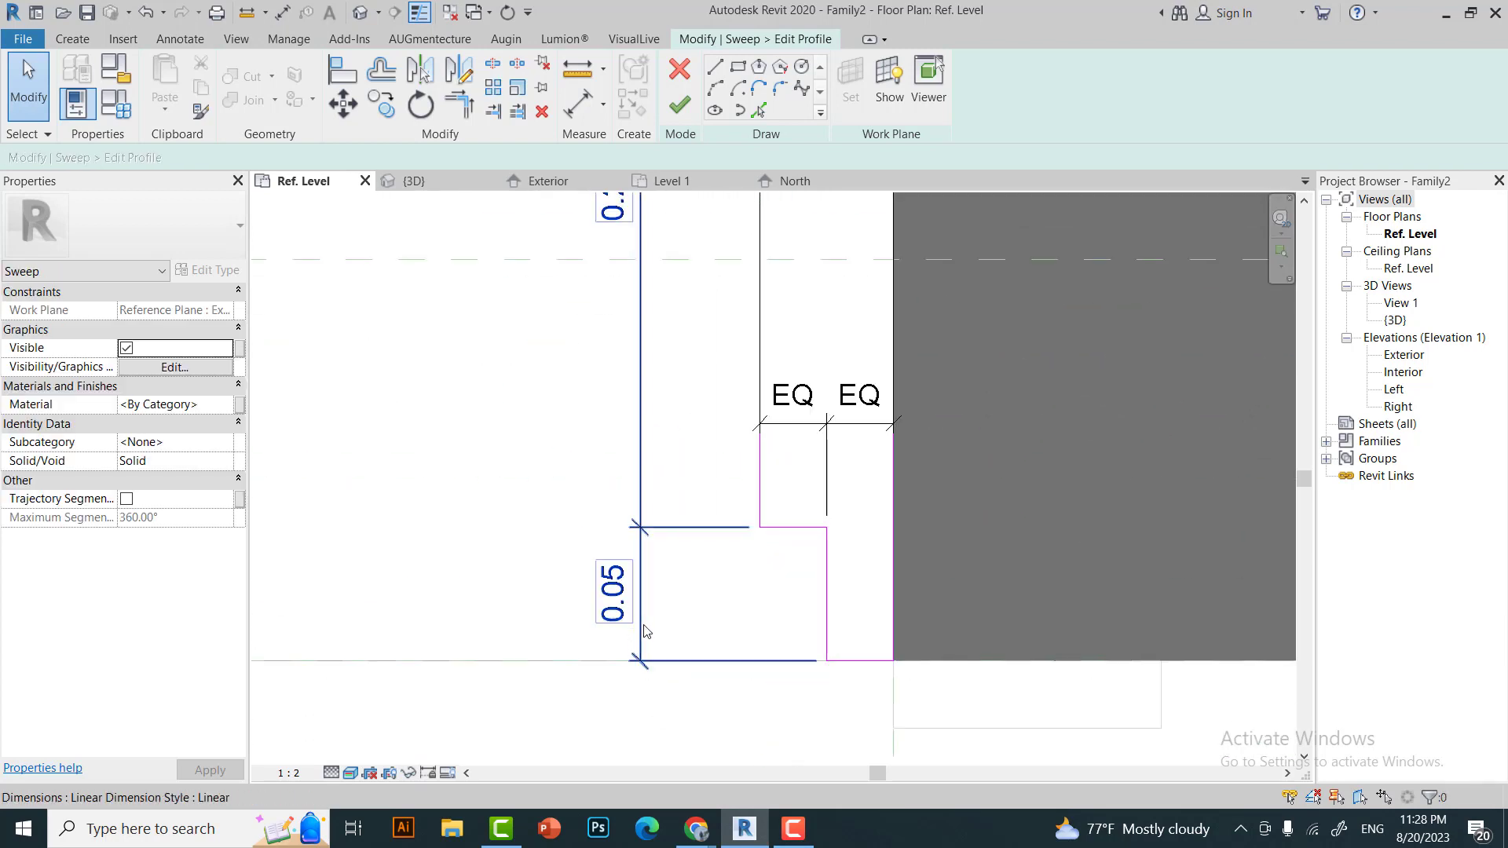
{"action": "key", "text": "d"}
{"action": "key", "text": "i"}
{"action": "scroll", "coordinate": [644, 417], "scroll_direction": "down", "scroll_amount": 2}
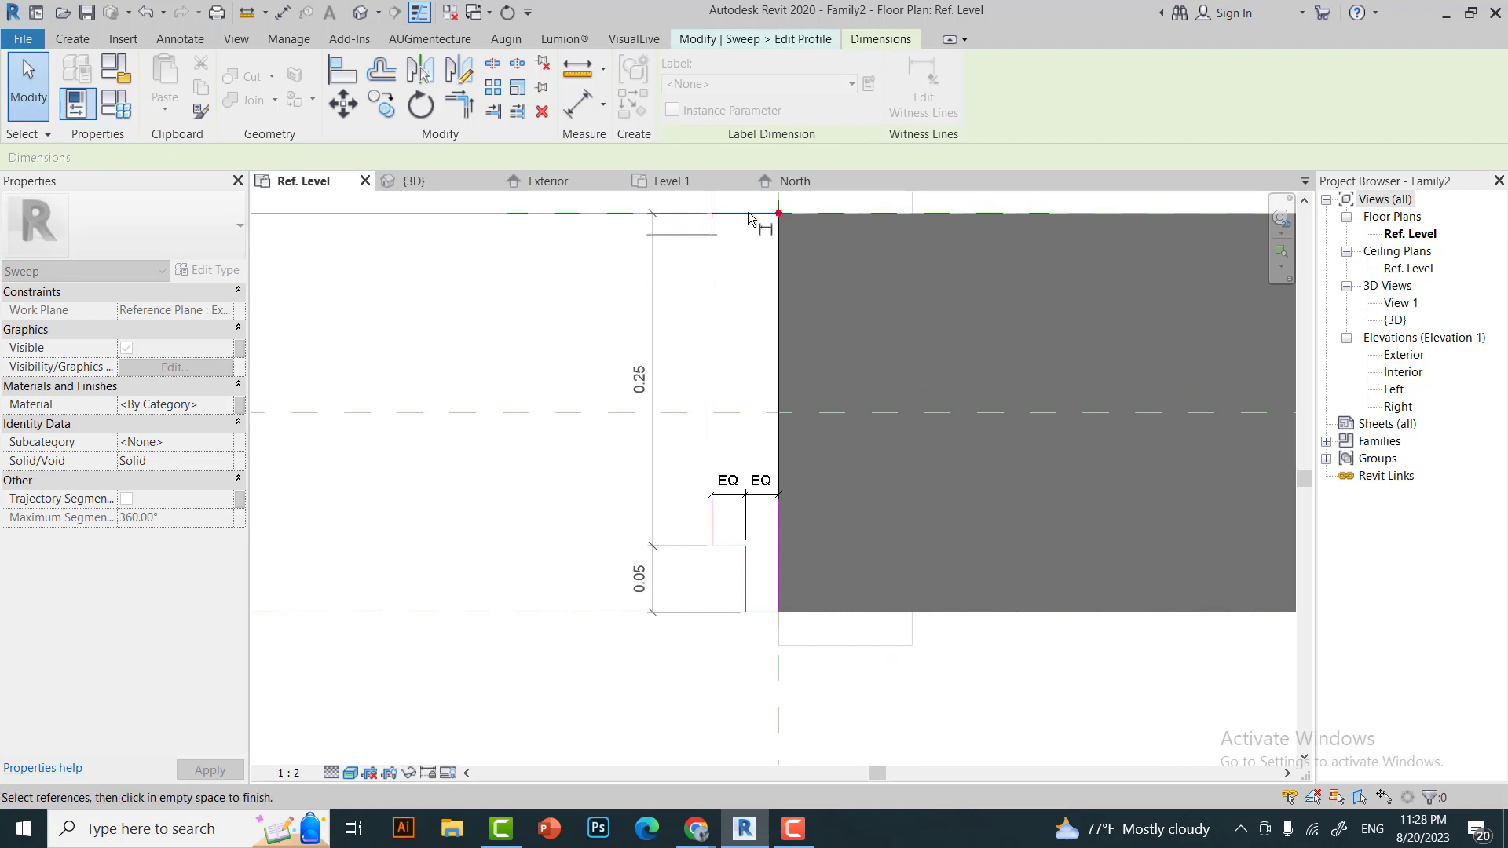
Label the lower 0.05 profile dimension with the Thickness parameter.
{"action": "key", "text": "Escape"}
{"action": "scroll", "coordinate": [641, 534], "scroll_direction": "up", "scroll_amount": 2}
{"action": "left_click", "coordinate": [642, 534]}
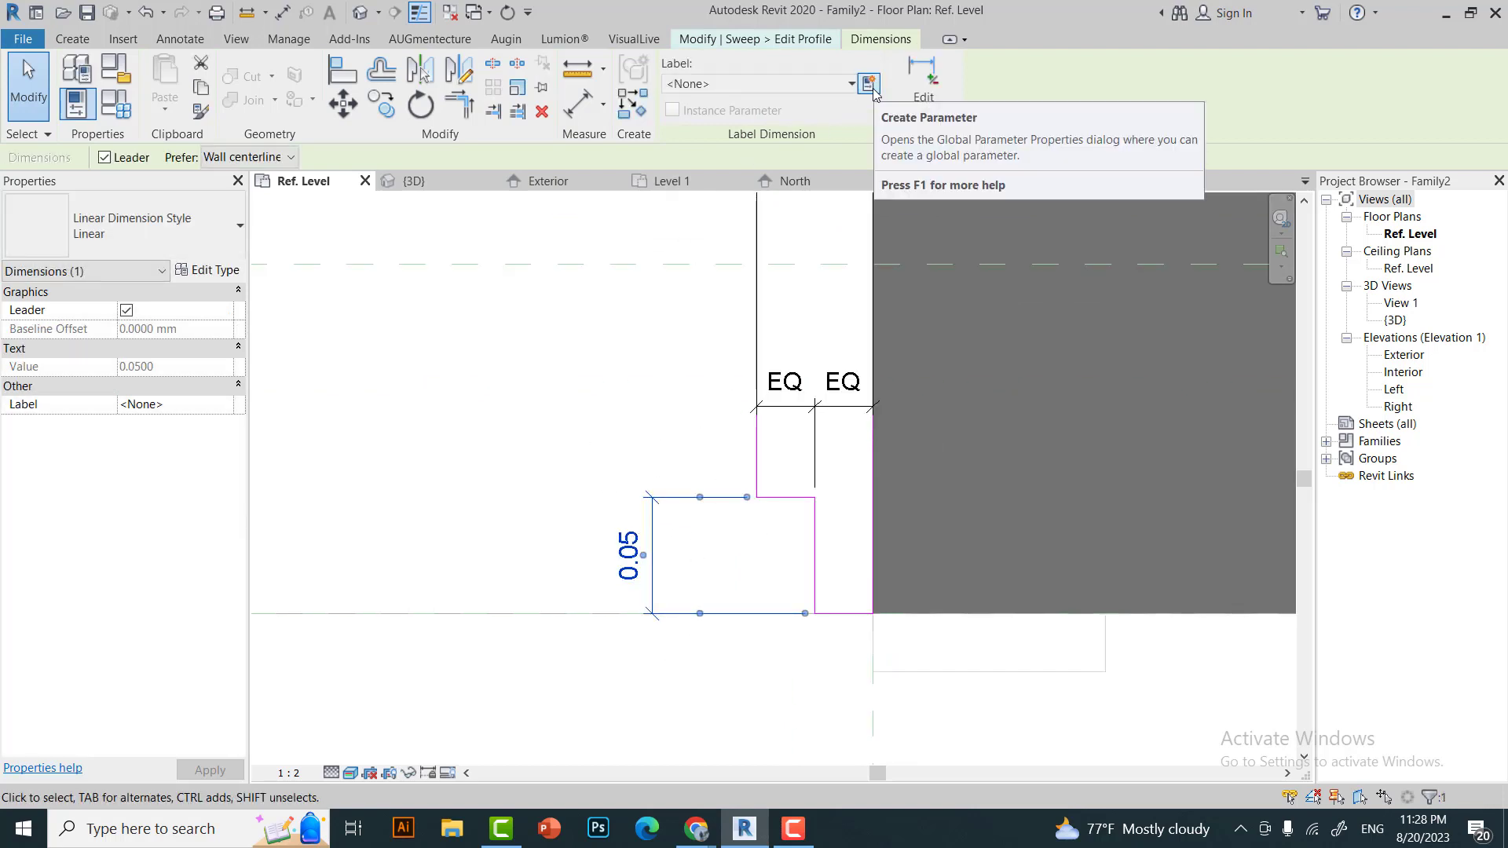
{"action": "left_click", "coordinate": [852, 84]}
{"action": "left_click", "coordinate": [691, 293]}
{"action": "left_click", "coordinate": [670, 475]}
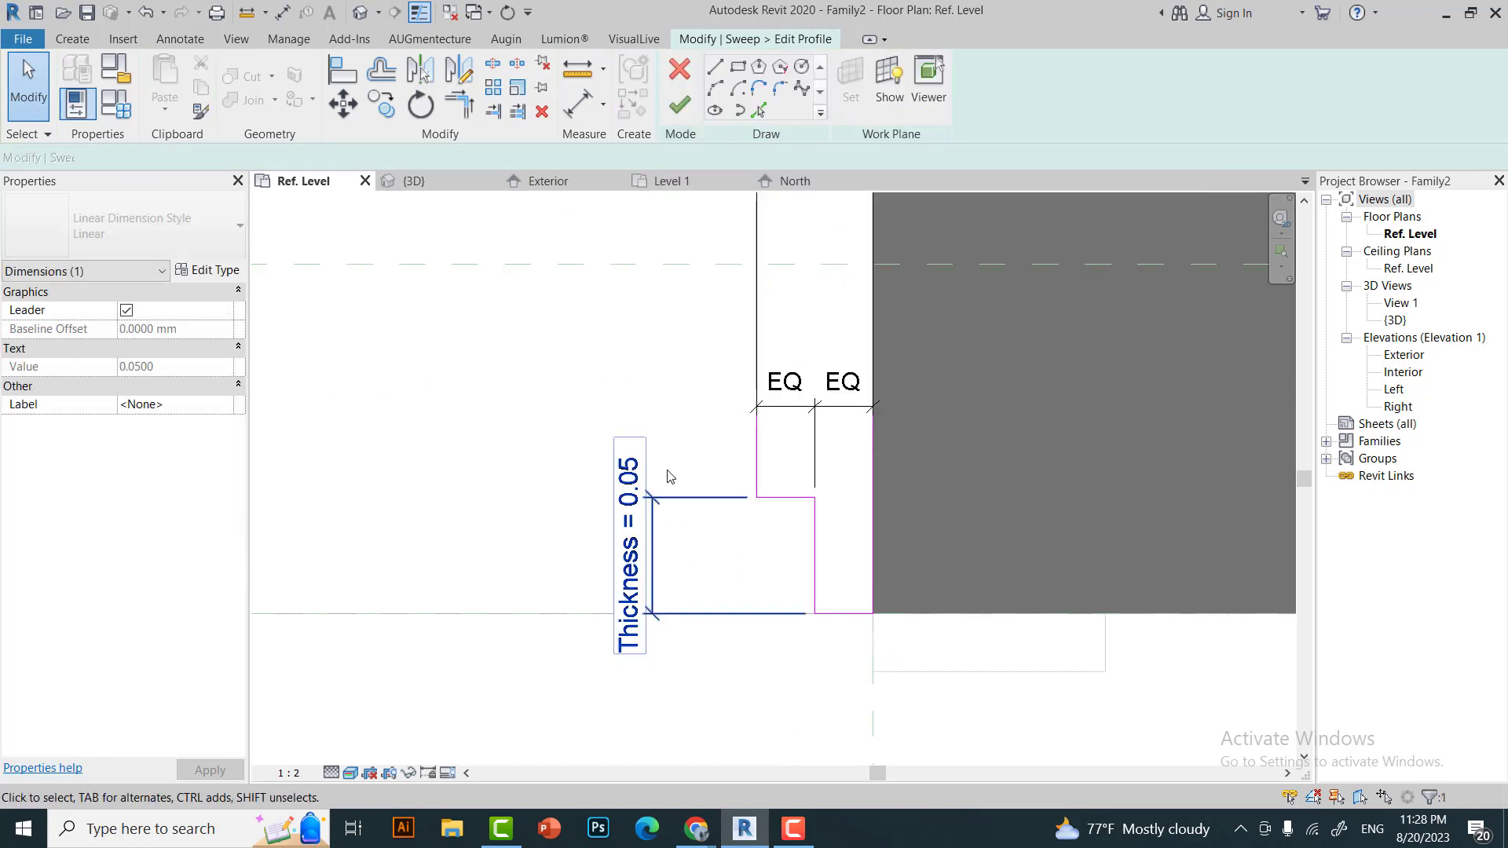
Assign the top 0.05 dimension to a new 'Frame thichness' parameter.
{"action": "scroll", "coordinate": [761, 603], "scroll_direction": "down", "scroll_amount": 2}
{"action": "middle_click_drag", "start_coordinate": [759, 503], "coordinate": [759, 676]}
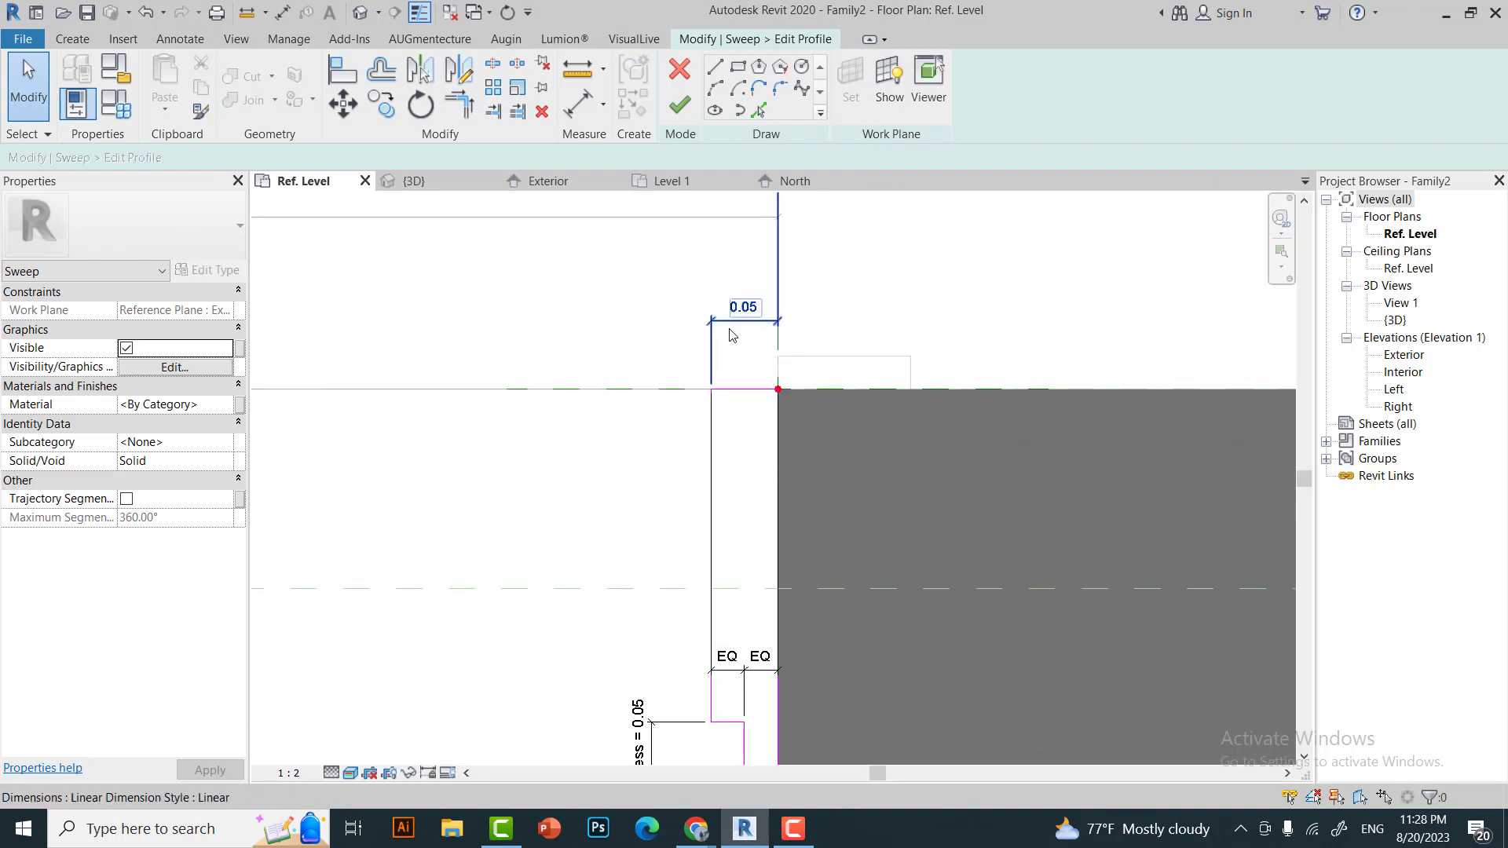
{"action": "left_click", "coordinate": [769, 366]}
{"action": "left_click", "coordinate": [868, 85]}
{"action": "type", "text": "Frame thichness"}
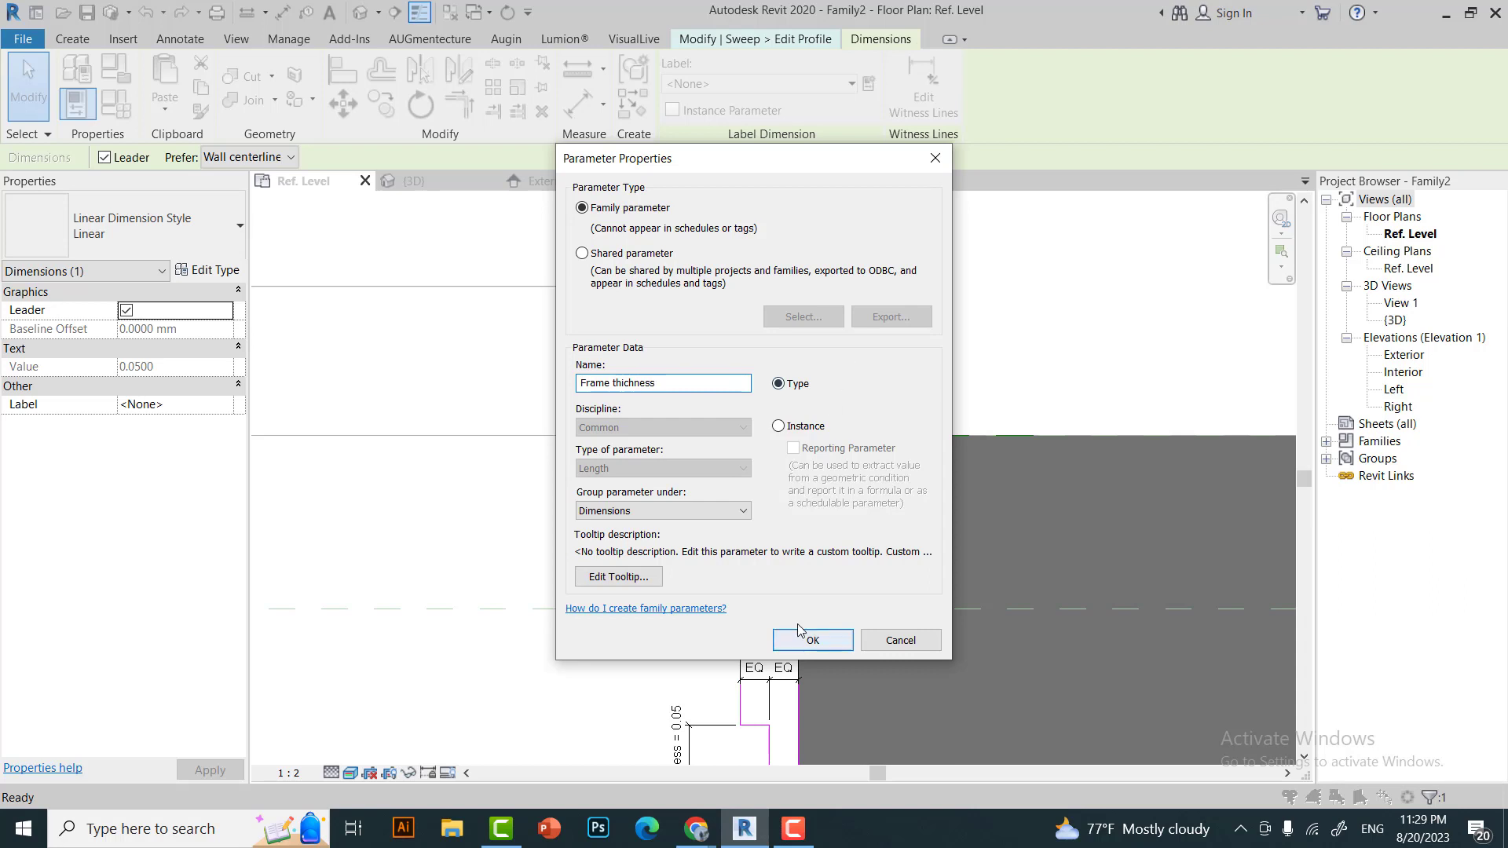
{"action": "left_click", "coordinate": [812, 639]}
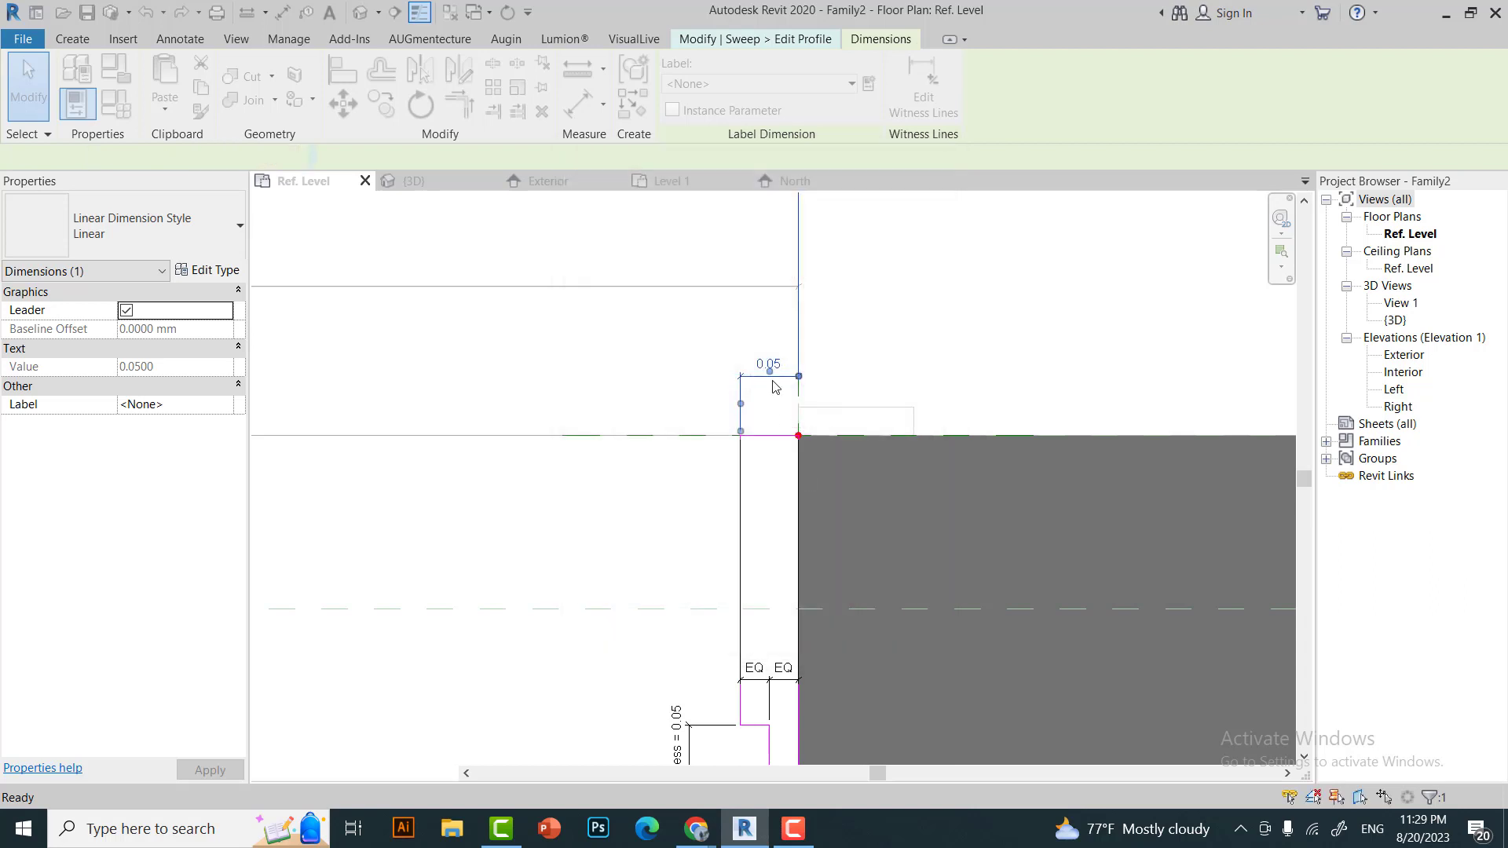
{"action": "scroll", "coordinate": [686, 390], "scroll_direction": "down", "scroll_amount": 2}
{"action": "left_click", "coordinate": [685, 390]}
{"action": "scroll", "coordinate": [685, 391], "scroll_direction": "up", "scroll_amount": 2}
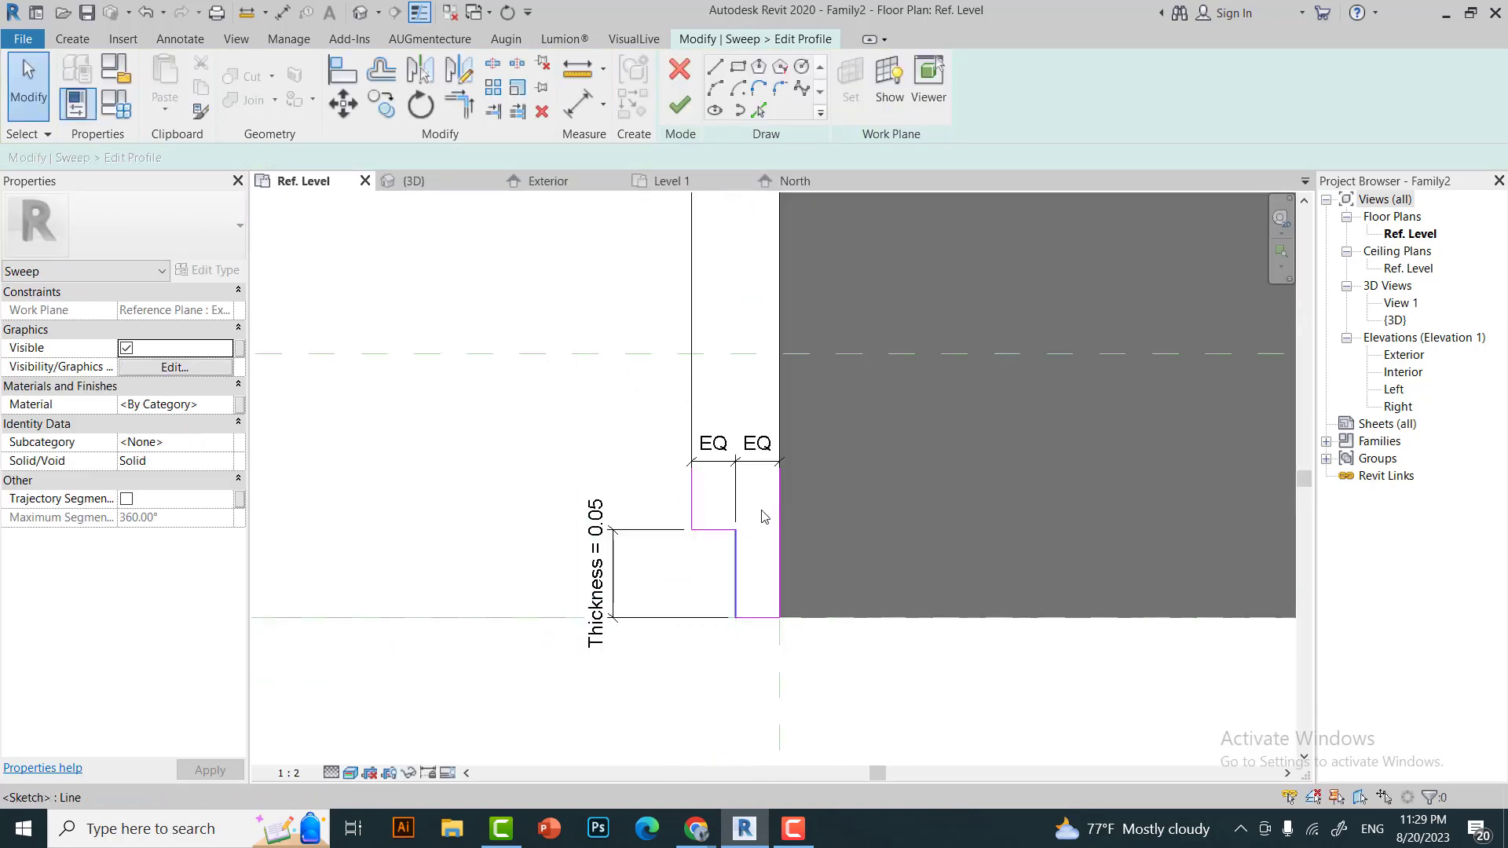
{"action": "scroll", "coordinate": [761, 278], "scroll_direction": "down", "scroll_amount": 3}
Finish the frame sweep edit and zoom over the result.
{"action": "left_click", "coordinate": [680, 105]}
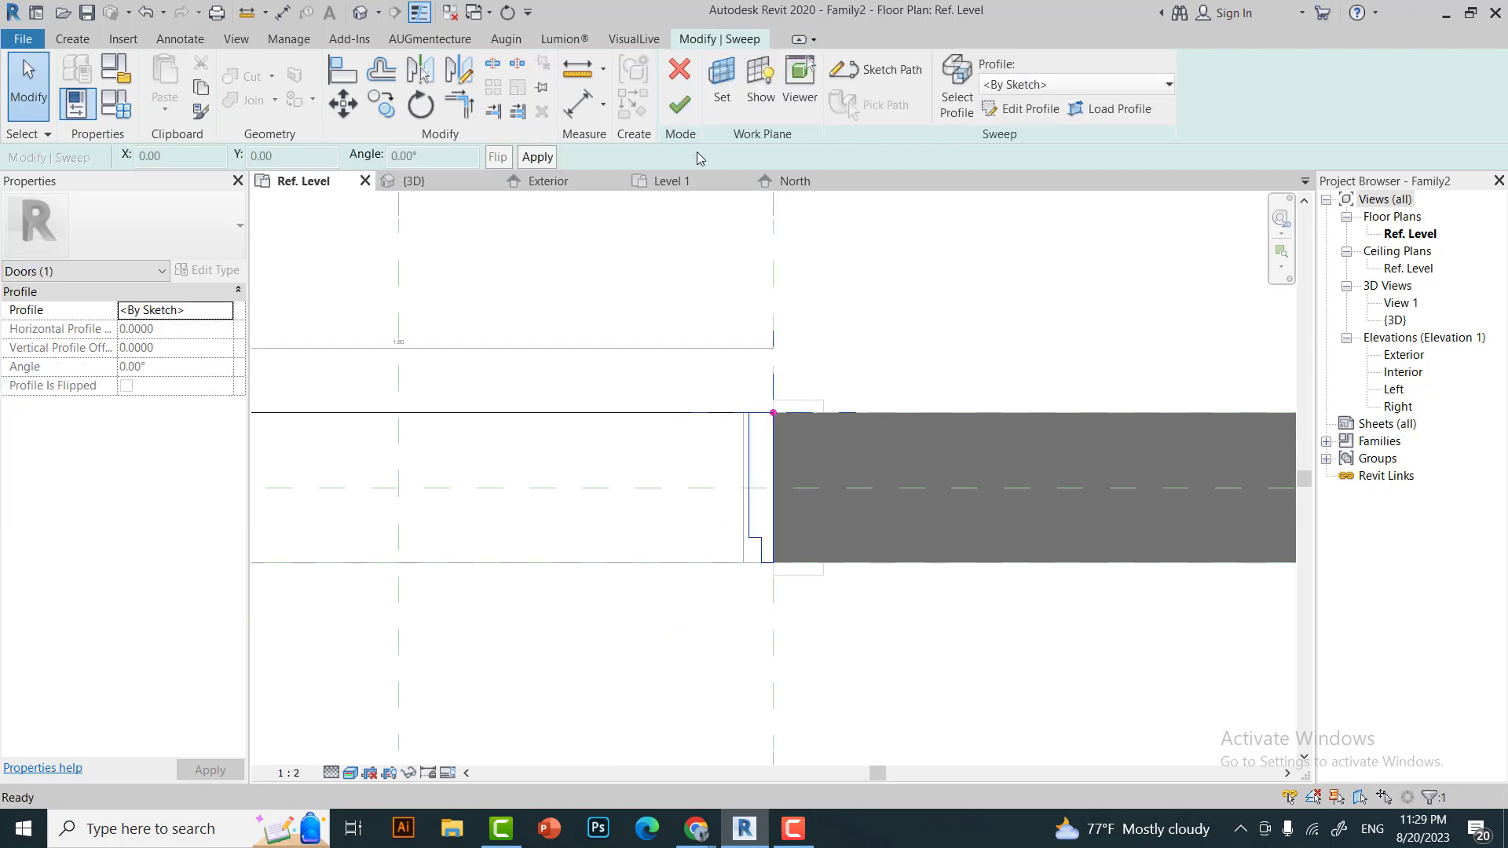
{"action": "scroll", "coordinate": [721, 390], "scroll_direction": "down", "scroll_amount": 1}
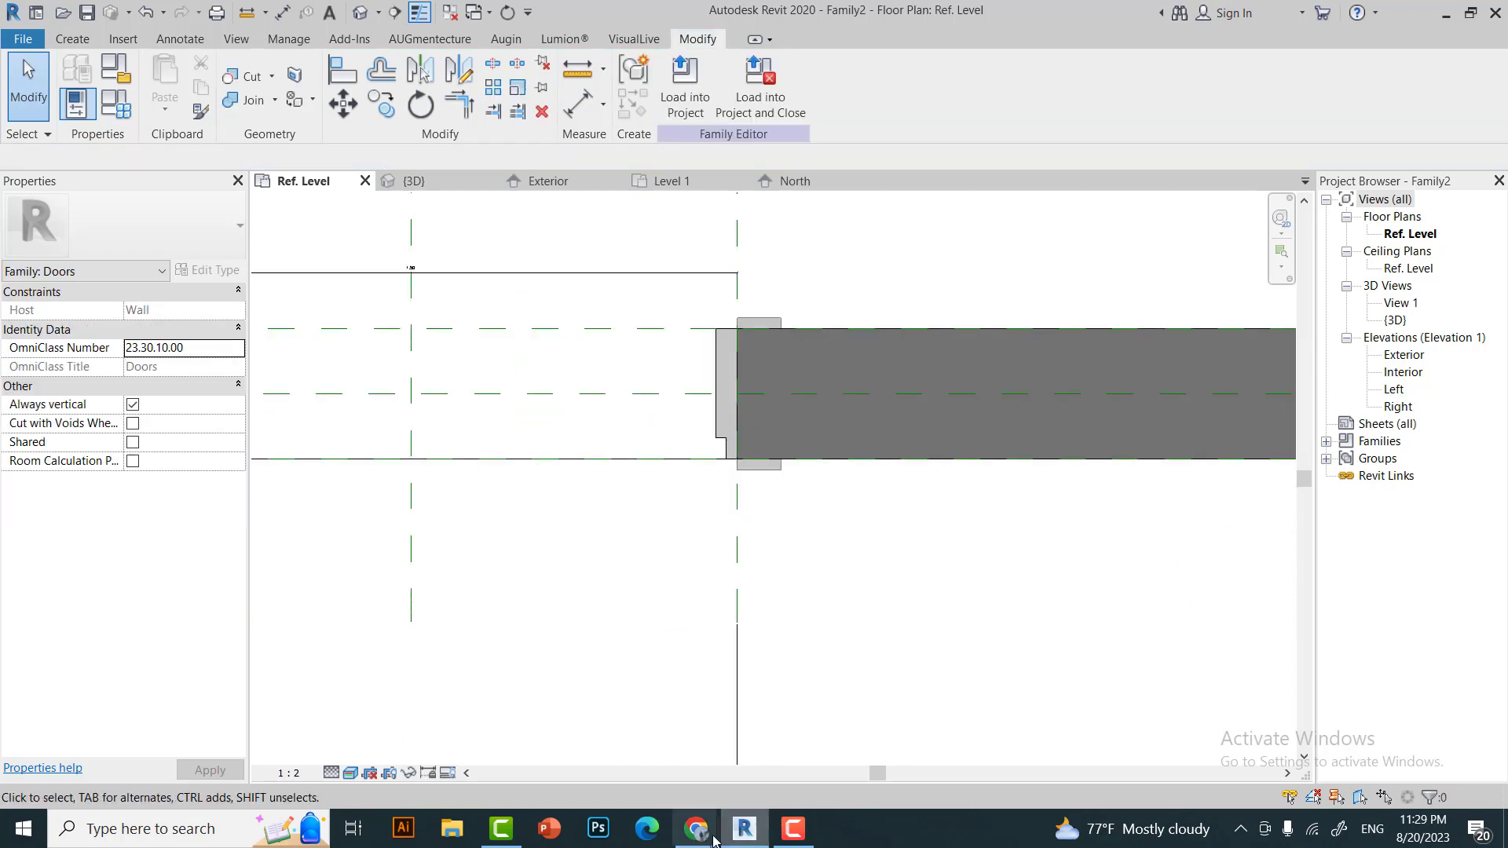
{"action": "scroll", "coordinate": [942, 500], "scroll_direction": "down", "scroll_amount": 2}
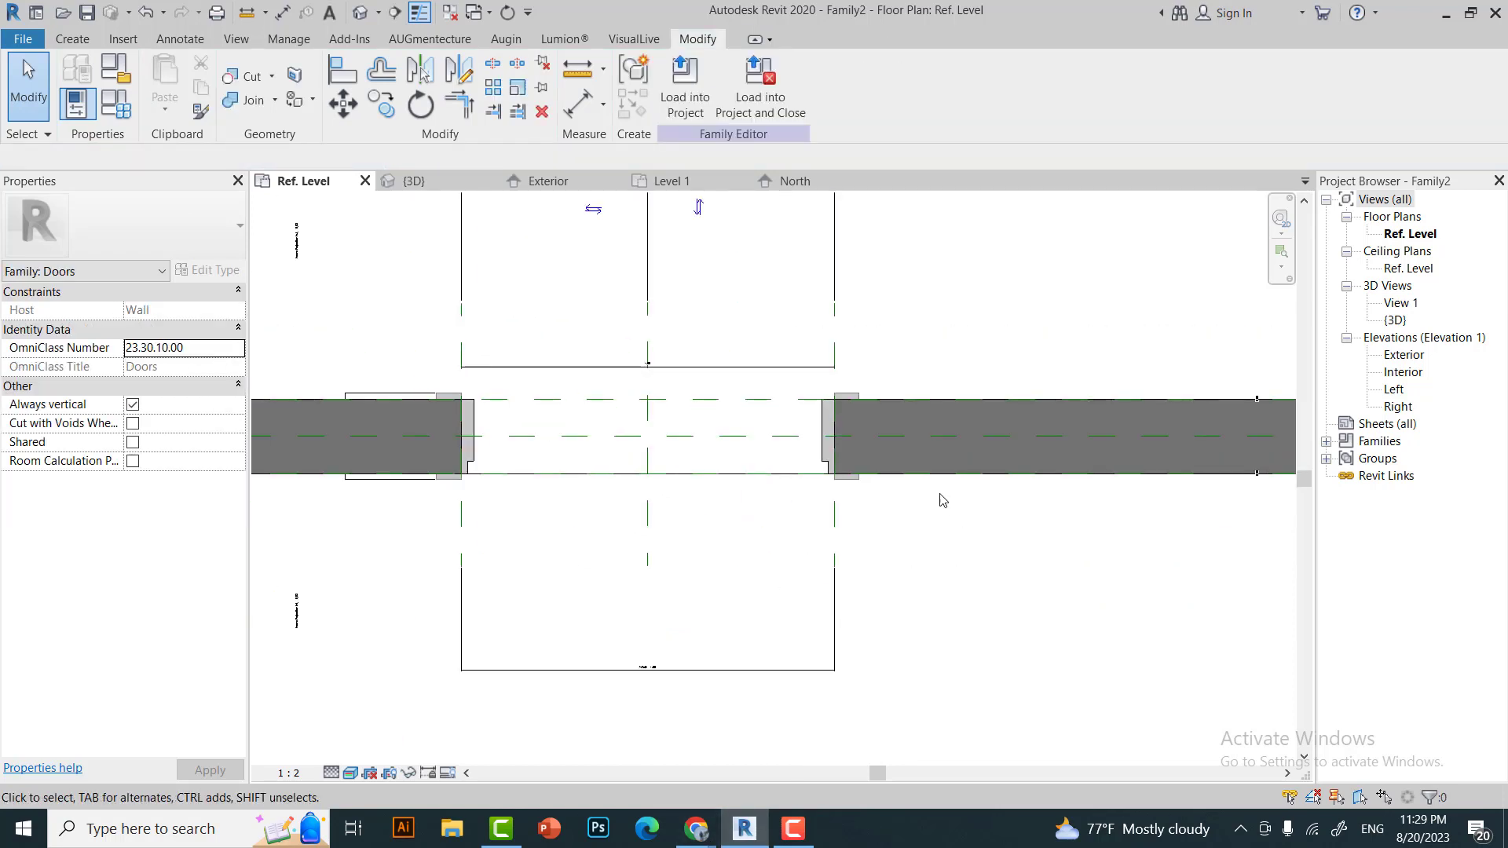
{"action": "scroll", "coordinate": [817, 549], "scroll_direction": "down", "scroll_amount": 3}
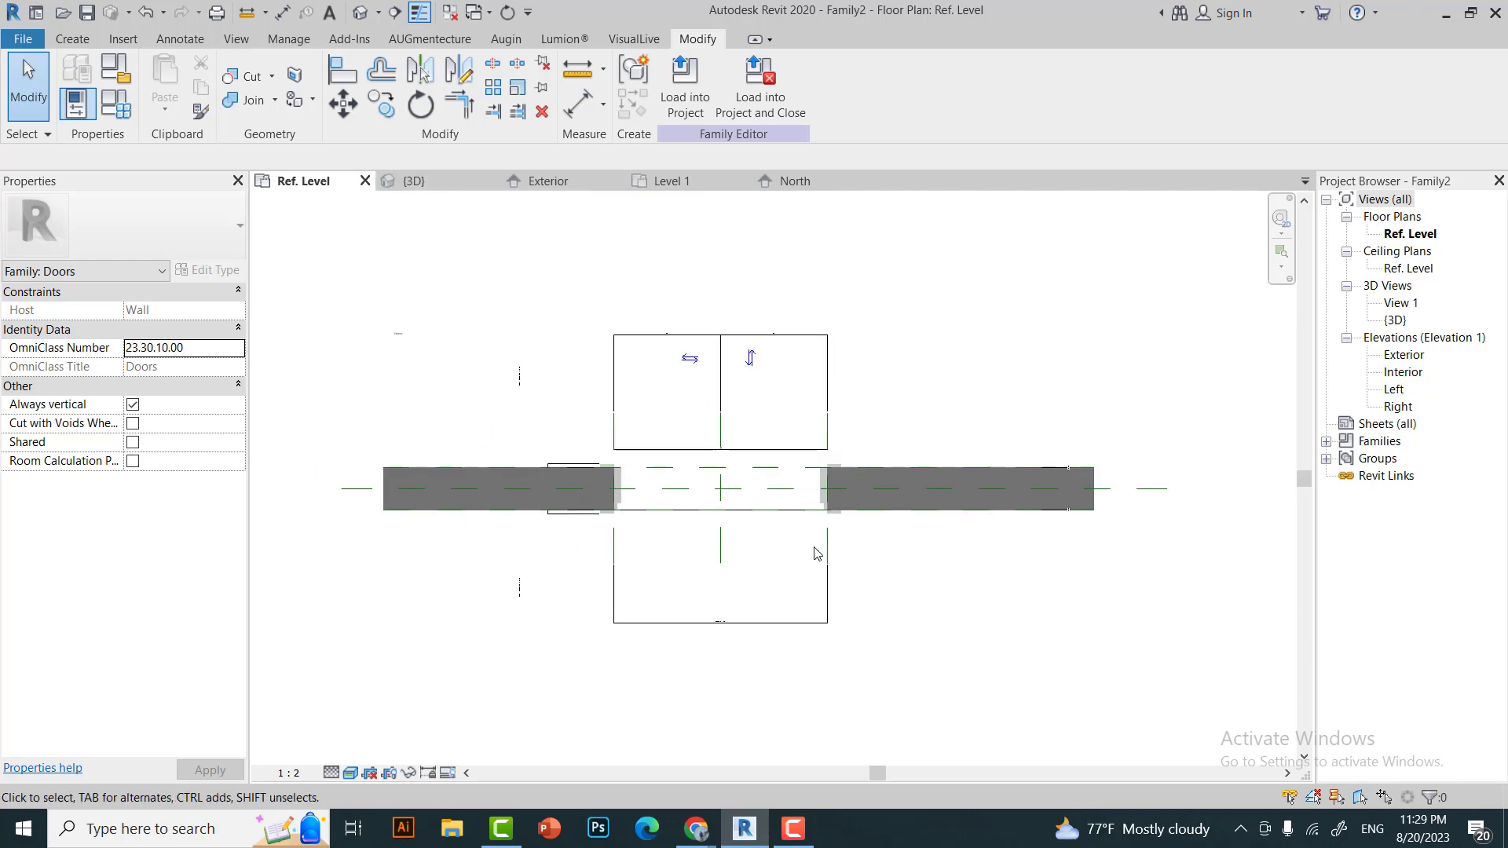
{"action": "scroll", "coordinate": [817, 549], "scroll_direction": "up", "scroll_amount": 2}
Show the family's 3D view at 1:10 scale from the FRONT side.
{"action": "key", "text": "ctrl+Tab"}
{"action": "scroll", "coordinate": [669, 558], "scroll_direction": "up", "scroll_amount": 3}
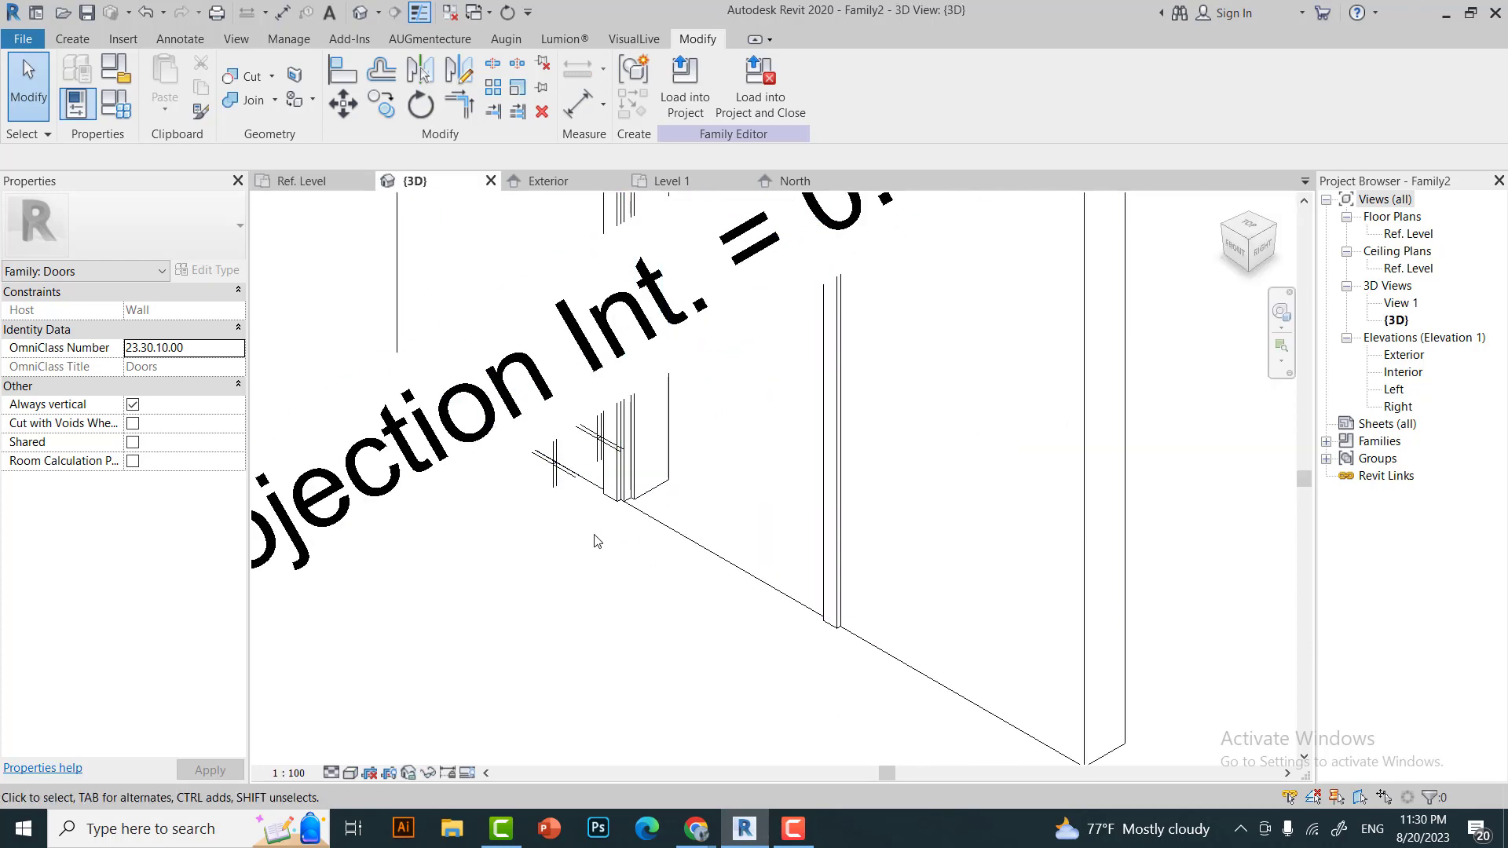
{"action": "scroll", "coordinate": [652, 556], "scroll_direction": "down", "scroll_amount": 3}
{"action": "left_click", "coordinate": [289, 773]}
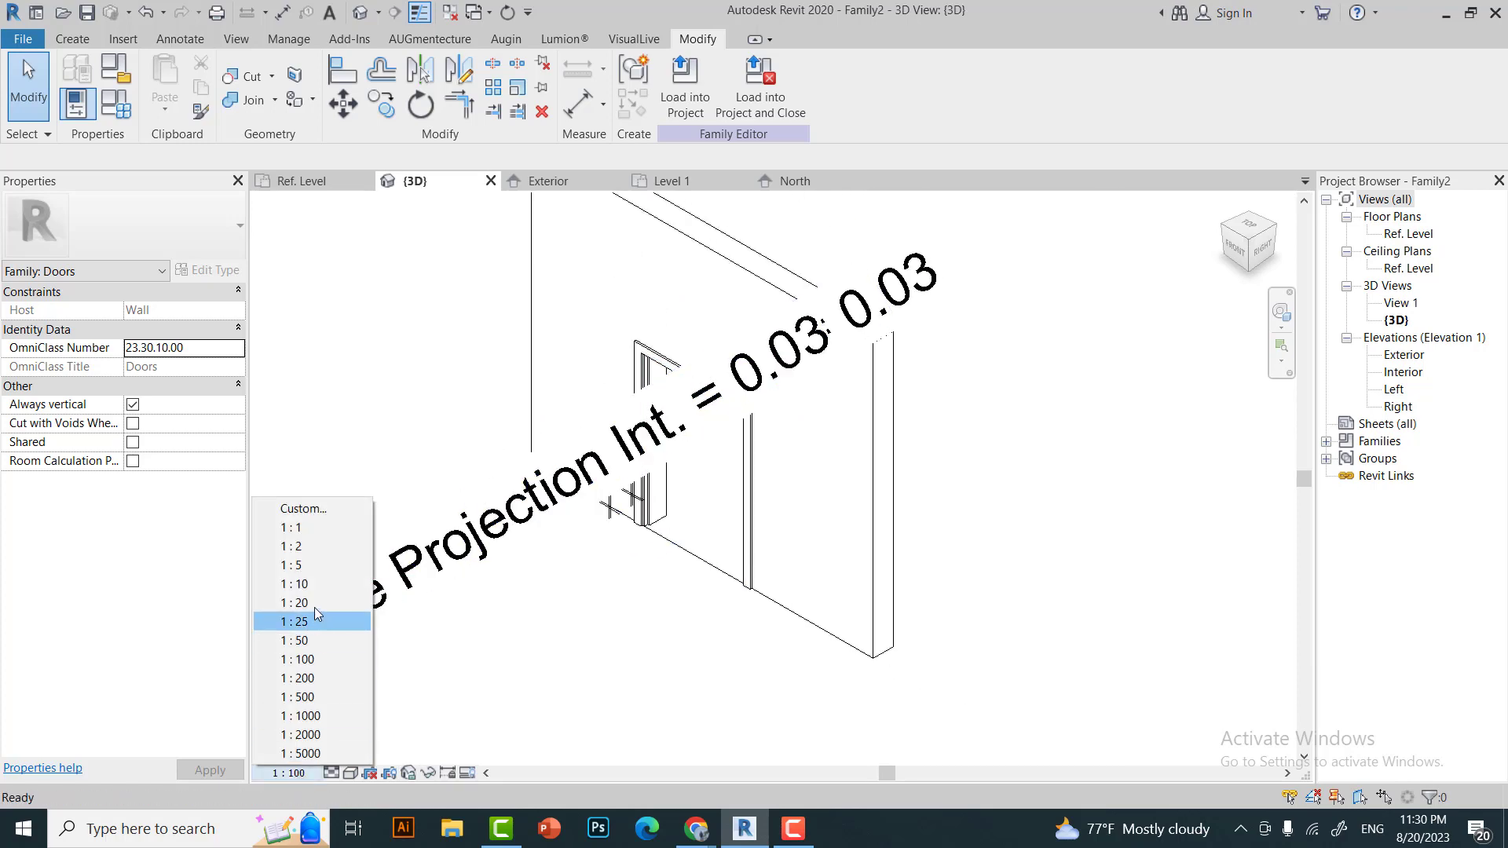
{"action": "left_click", "coordinate": [314, 607]}
{"action": "left_click", "coordinate": [1235, 248]}
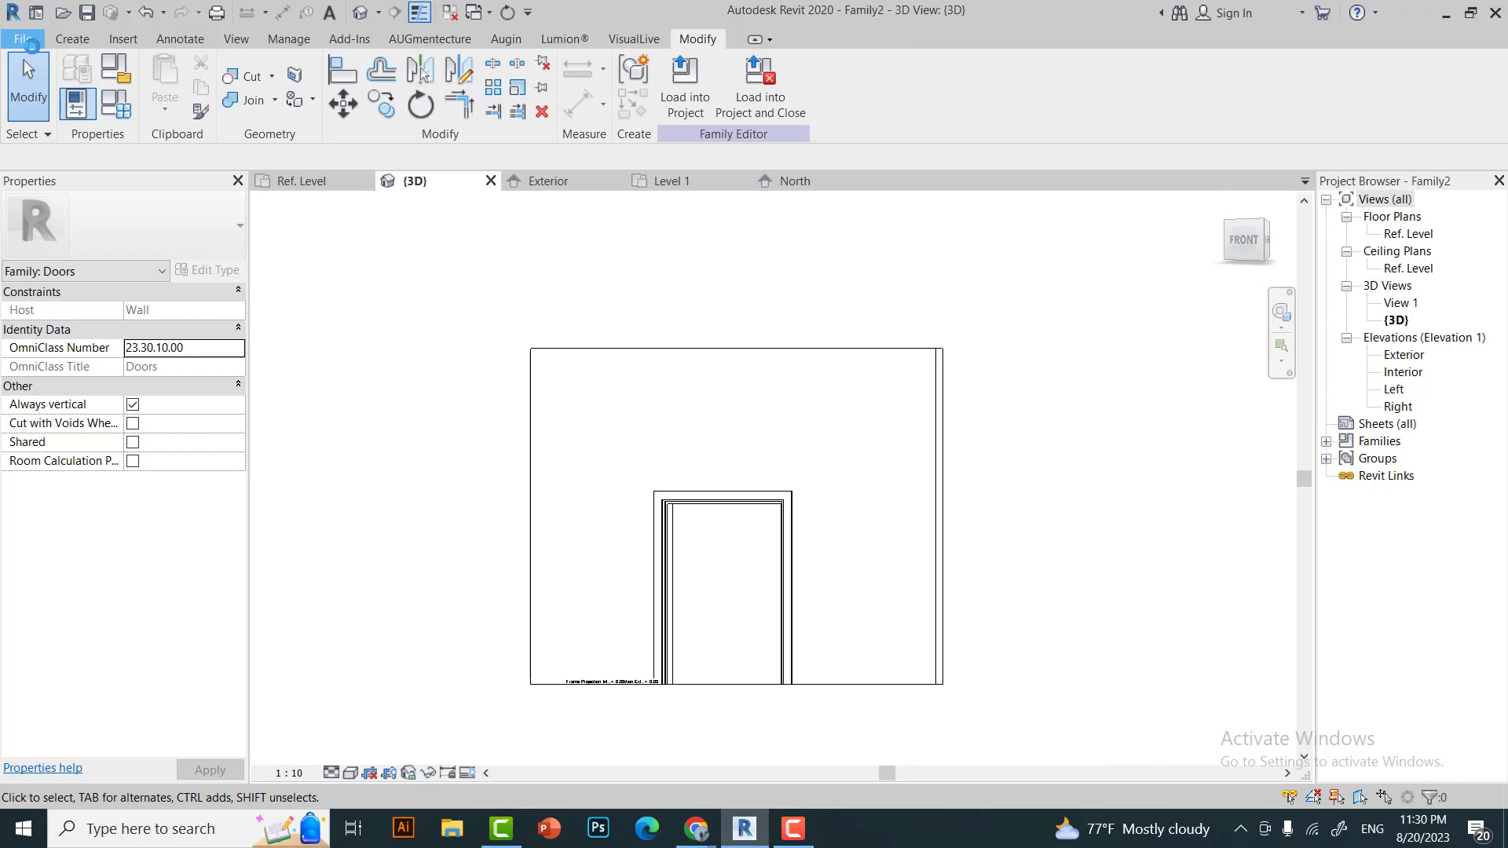
Open a file from the File menu, then view the Exterior elevation.
{"action": "left_click", "coordinate": [24, 39]}
{"action": "left_click", "coordinate": [135, 110]}
{"action": "scroll", "coordinate": [272, 360], "scroll_direction": "down", "scroll_amount": 4}
{"action": "double_click", "coordinate": [188, 343]}
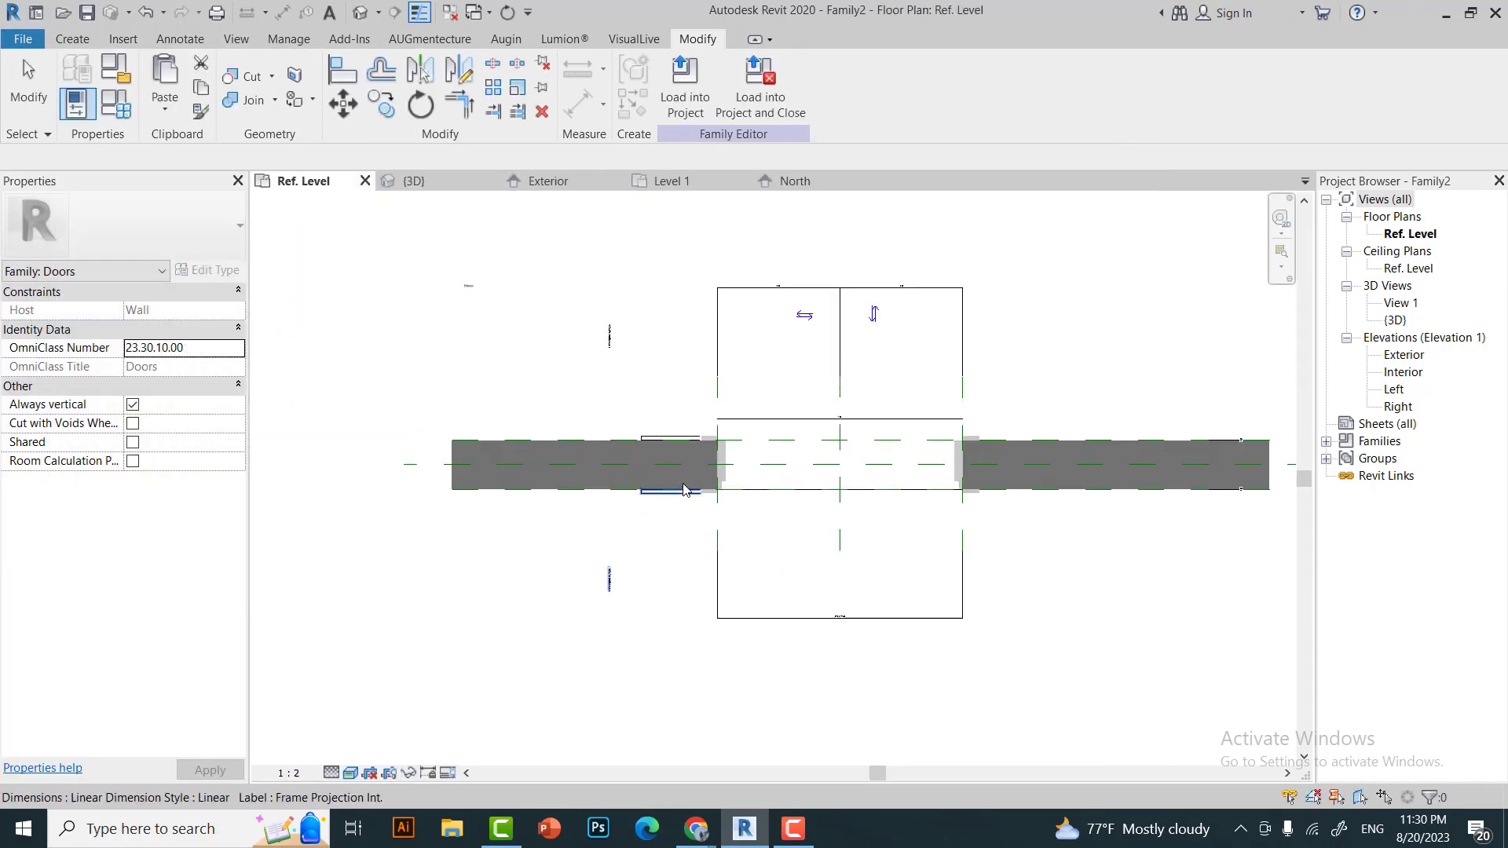
{"action": "scroll", "coordinate": [699, 484], "scroll_direction": "up", "scroll_amount": 8}
{"action": "scroll", "coordinate": [621, 289], "scroll_direction": "down", "scroll_amount": 6}
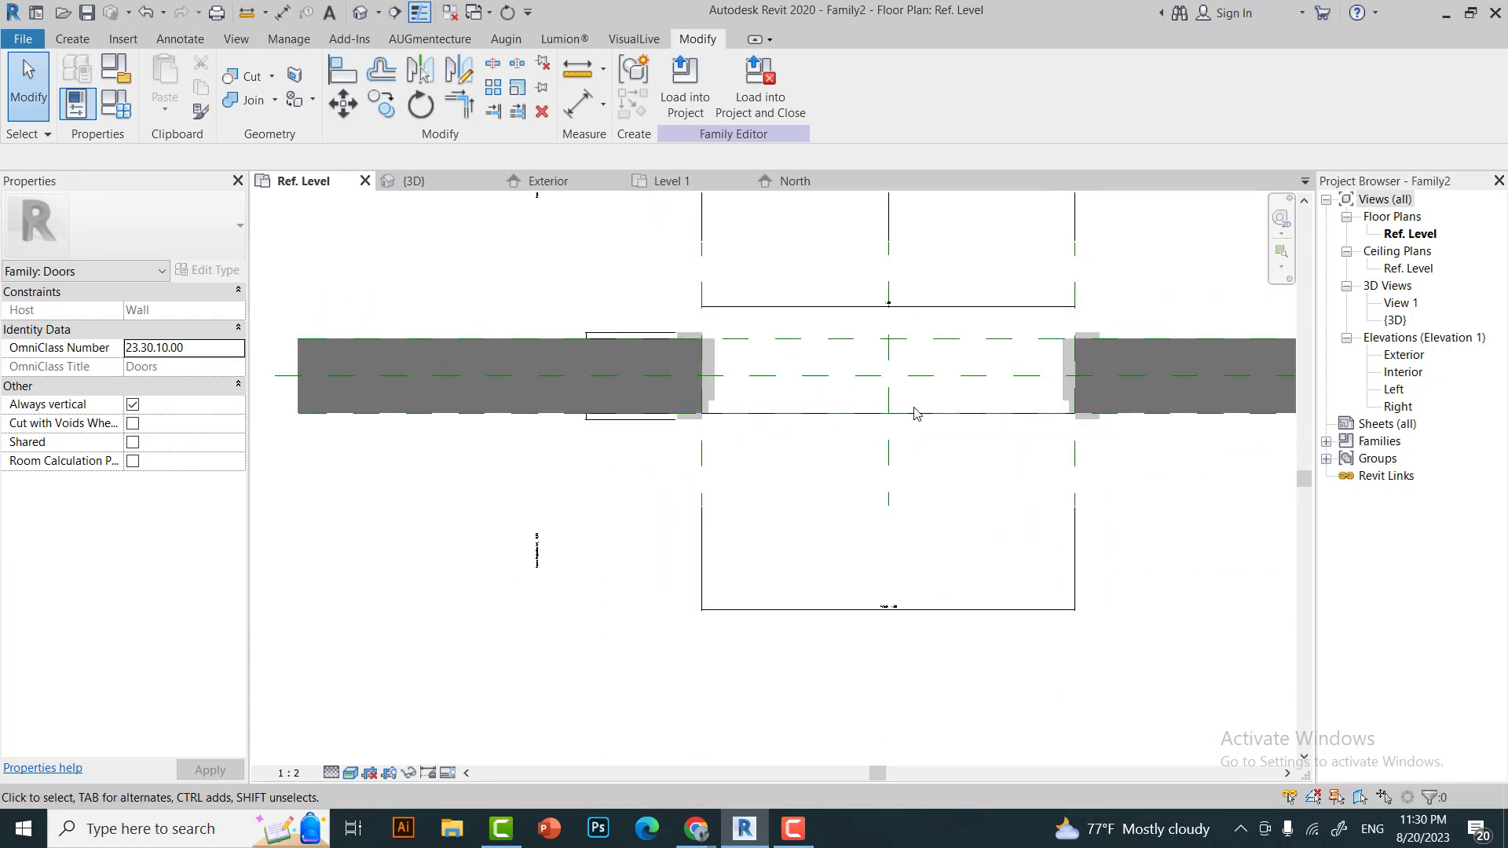
{"action": "scroll", "coordinate": [801, 618], "scroll_direction": "down", "scroll_amount": 2}
{"action": "scroll", "coordinate": [801, 618], "scroll_direction": "up", "scroll_amount": 8}
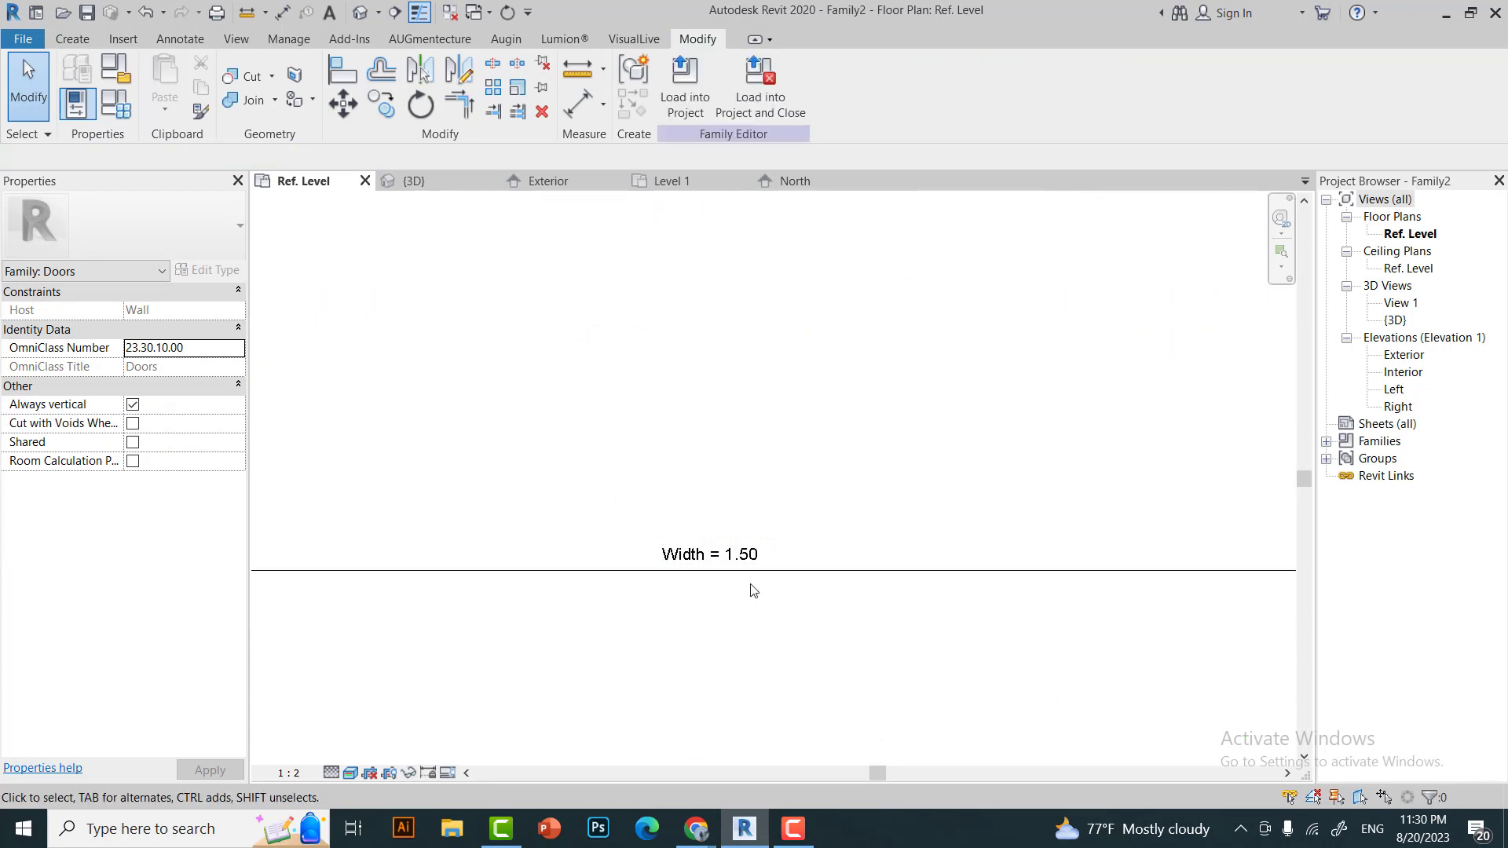
{"action": "scroll", "coordinate": [746, 588], "scroll_direction": "down", "scroll_amount": 2}
{"action": "scroll", "coordinate": [754, 565], "scroll_direction": "up", "scroll_amount": 2}
{"action": "scroll", "coordinate": [607, 380], "scroll_direction": "down", "scroll_amount": 3}
{"action": "left_click", "coordinate": [548, 181]}
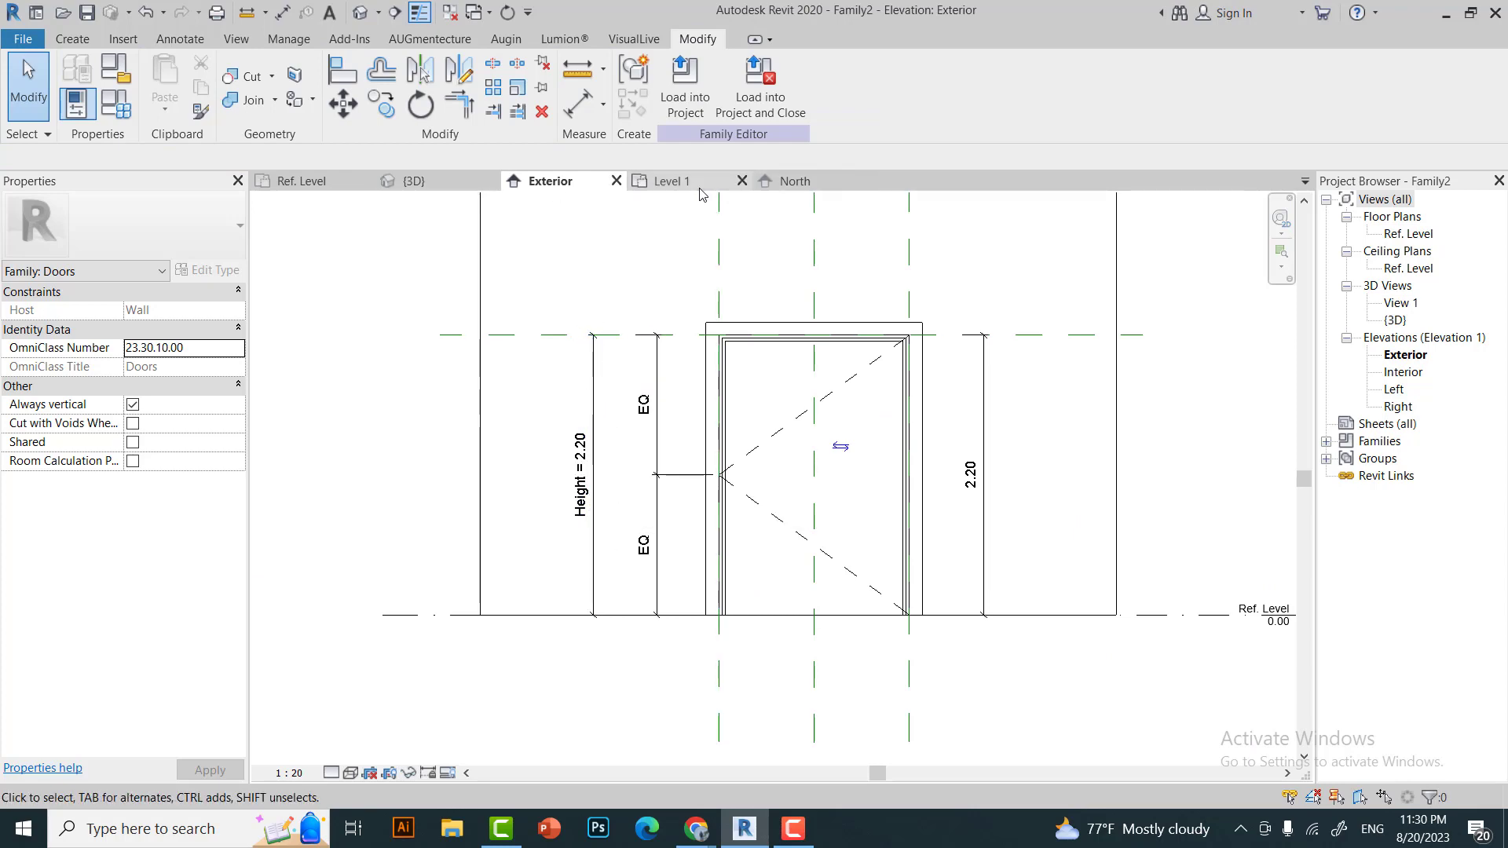
Review the placed door's type properties in Project1's Level 1 plan and 3D view.
{"action": "left_click", "coordinate": [672, 181]}
{"action": "left_click", "coordinate": [360, 12]}
{"action": "scroll", "coordinate": [786, 478], "scroll_direction": "up", "scroll_amount": 5}
{"action": "double_click", "coordinate": [769, 503]}
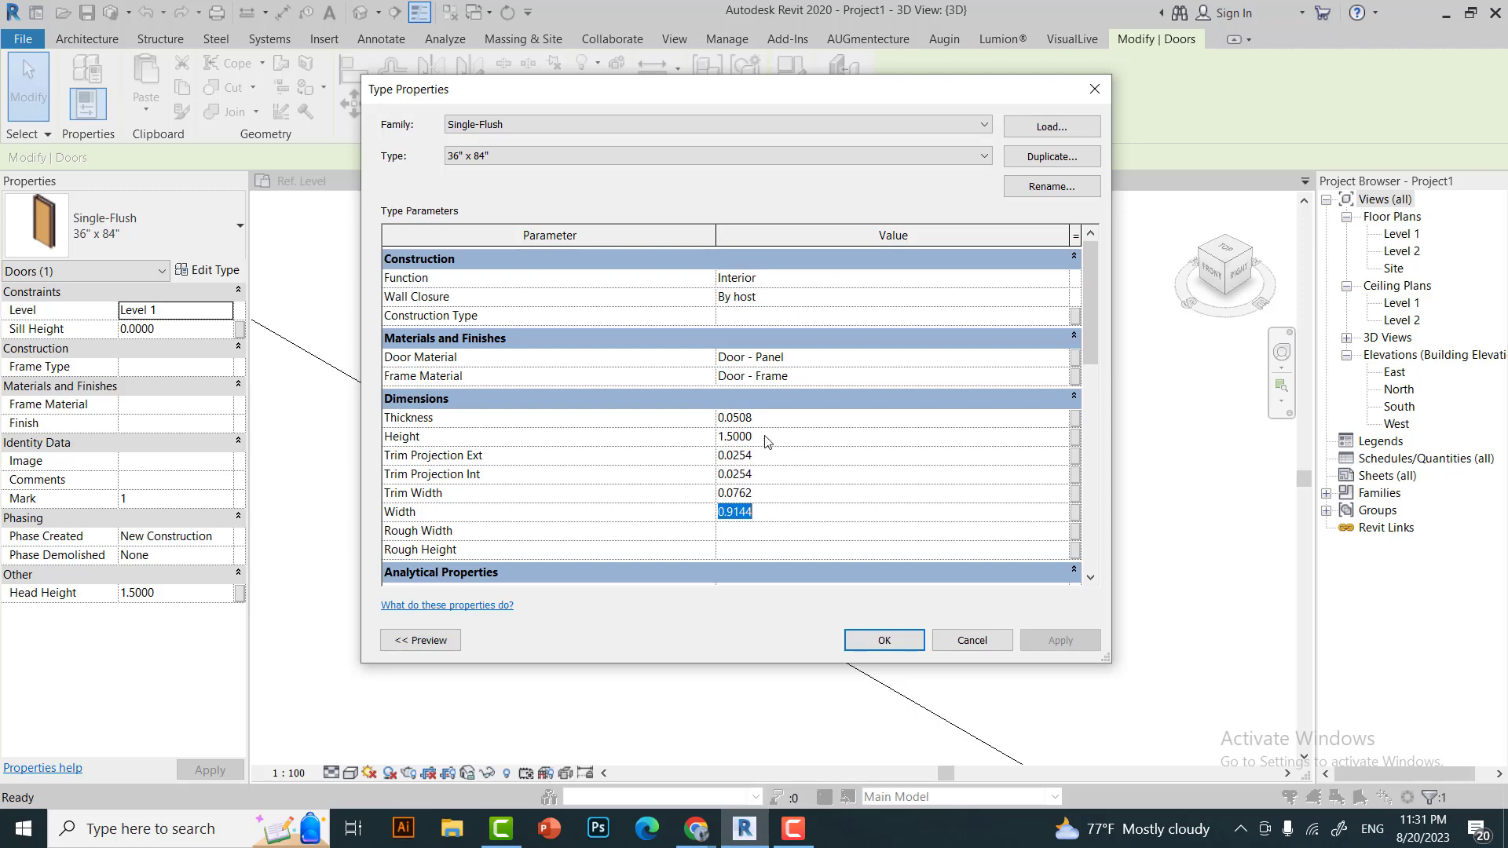
{"action": "left_click", "coordinate": [885, 640]}
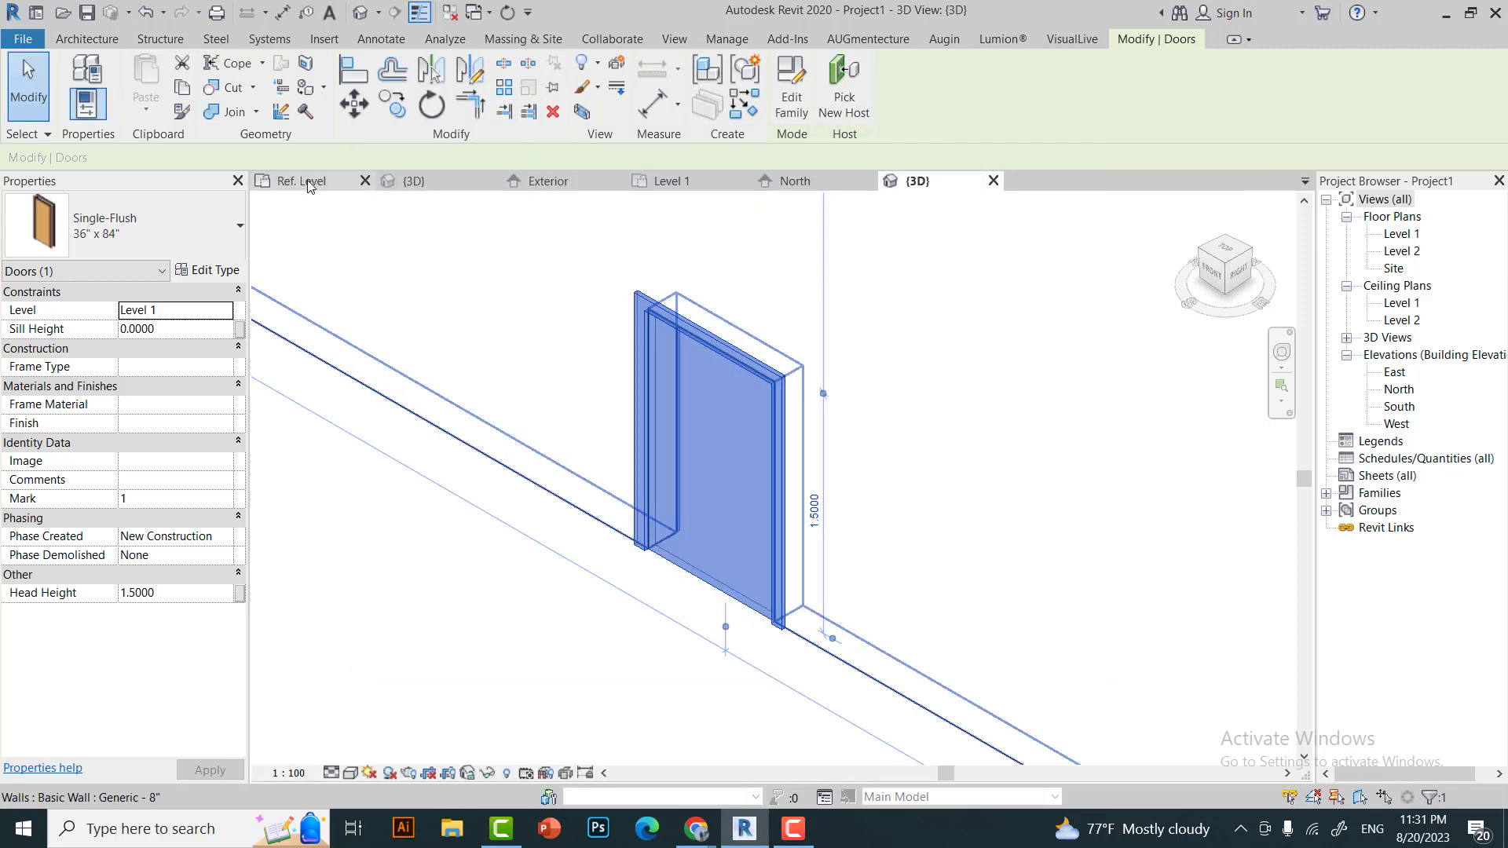
Return to the family's Ref. Level plan and select a reference plane.
{"action": "left_click", "coordinate": [304, 181]}
{"action": "scroll", "coordinate": [650, 469], "scroll_direction": "up", "scroll_amount": 3}
{"action": "scroll", "coordinate": [650, 469], "scroll_direction": "down", "scroll_amount": 3}
{"action": "left_click", "coordinate": [691, 482]}
Change the host wall type to Generic - 150mm.
{"action": "left_click", "coordinate": [674, 573]}
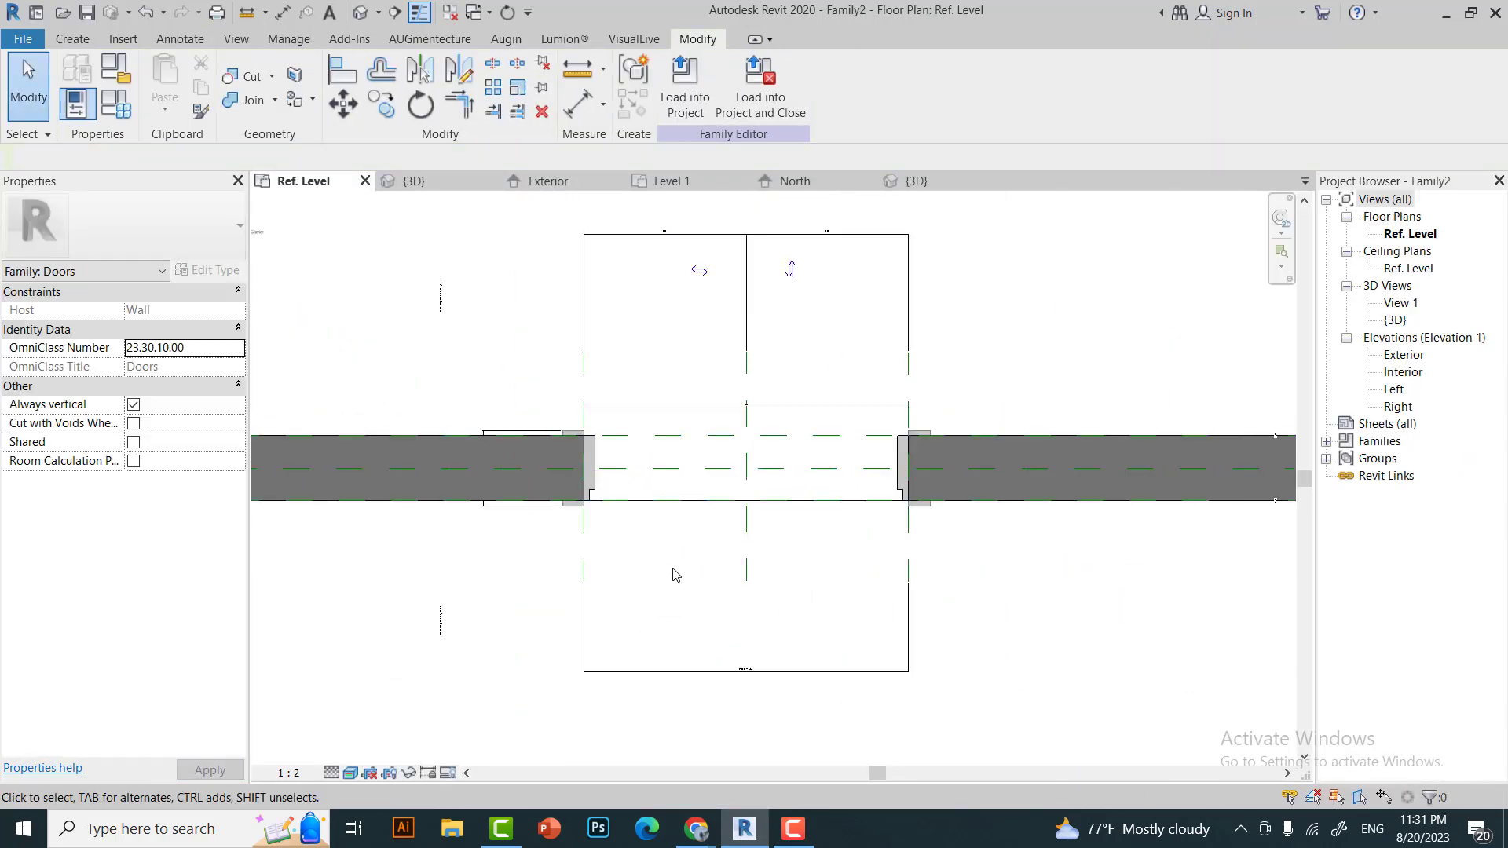
{"action": "scroll", "coordinate": [1049, 445], "scroll_direction": "up", "scroll_amount": 3}
{"action": "scroll", "coordinate": [842, 459], "scroll_direction": "down", "scroll_amount": 3}
{"action": "left_click", "coordinate": [958, 501]}
{"action": "left_click", "coordinate": [118, 228]}
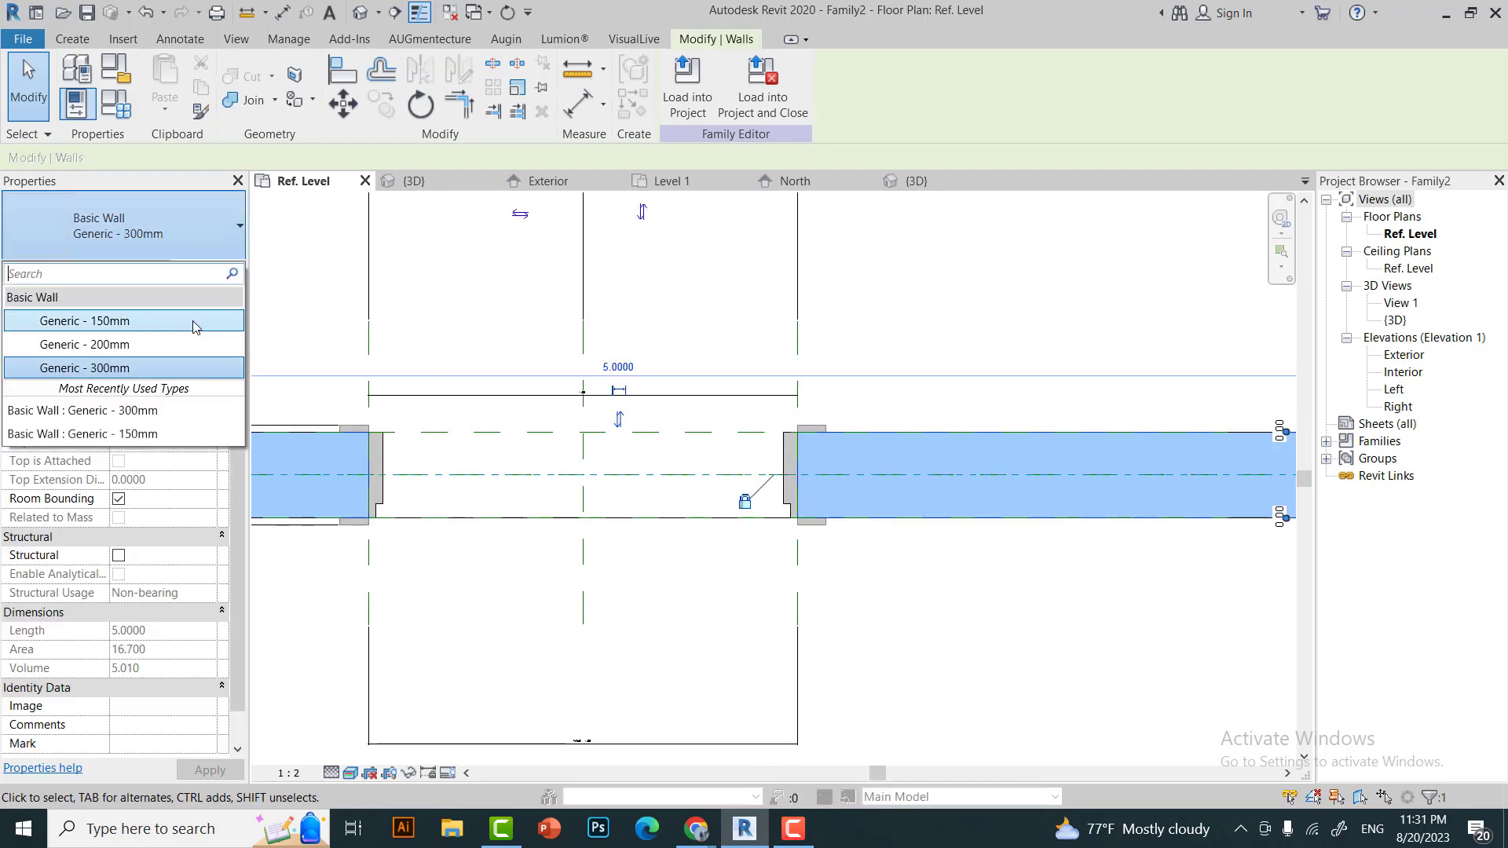
{"action": "left_click", "coordinate": [118, 334]}
{"action": "key", "text": "Escape"}
{"action": "scroll", "coordinate": [839, 455], "scroll_direction": "up", "scroll_amount": 3}
{"action": "scroll", "coordinate": [839, 456], "scroll_direction": "down", "scroll_amount": 3}
Change the host wall type to Generic - 200mm instead.
{"action": "left_click", "coordinate": [849, 481]}
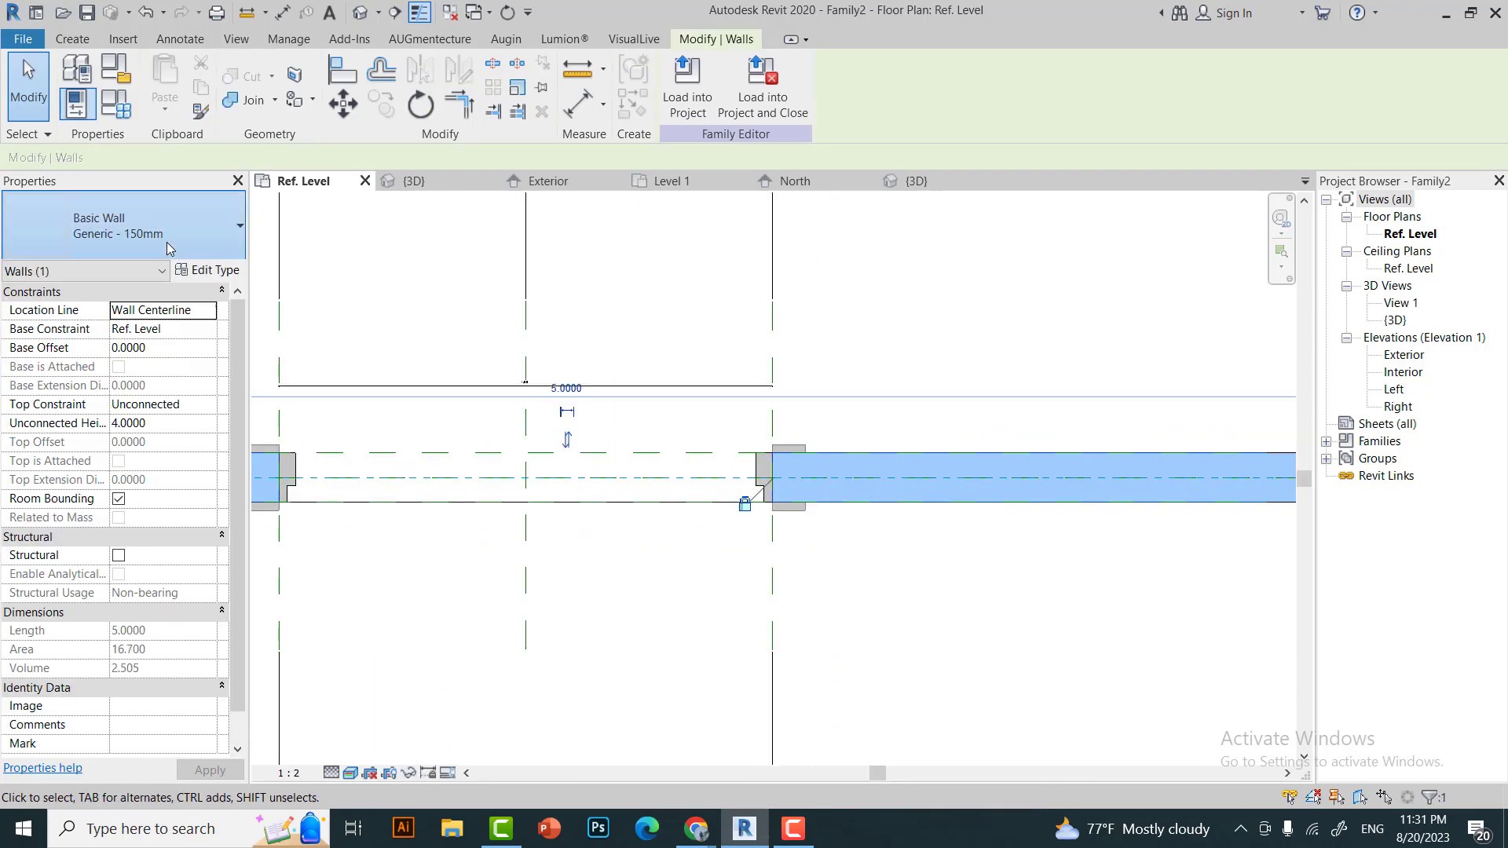
{"action": "left_click", "coordinate": [118, 228]}
{"action": "left_click", "coordinate": [118, 340]}
{"action": "scroll", "coordinate": [843, 538], "scroll_direction": "down", "scroll_amount": 3}
{"action": "key", "text": "Escape"}
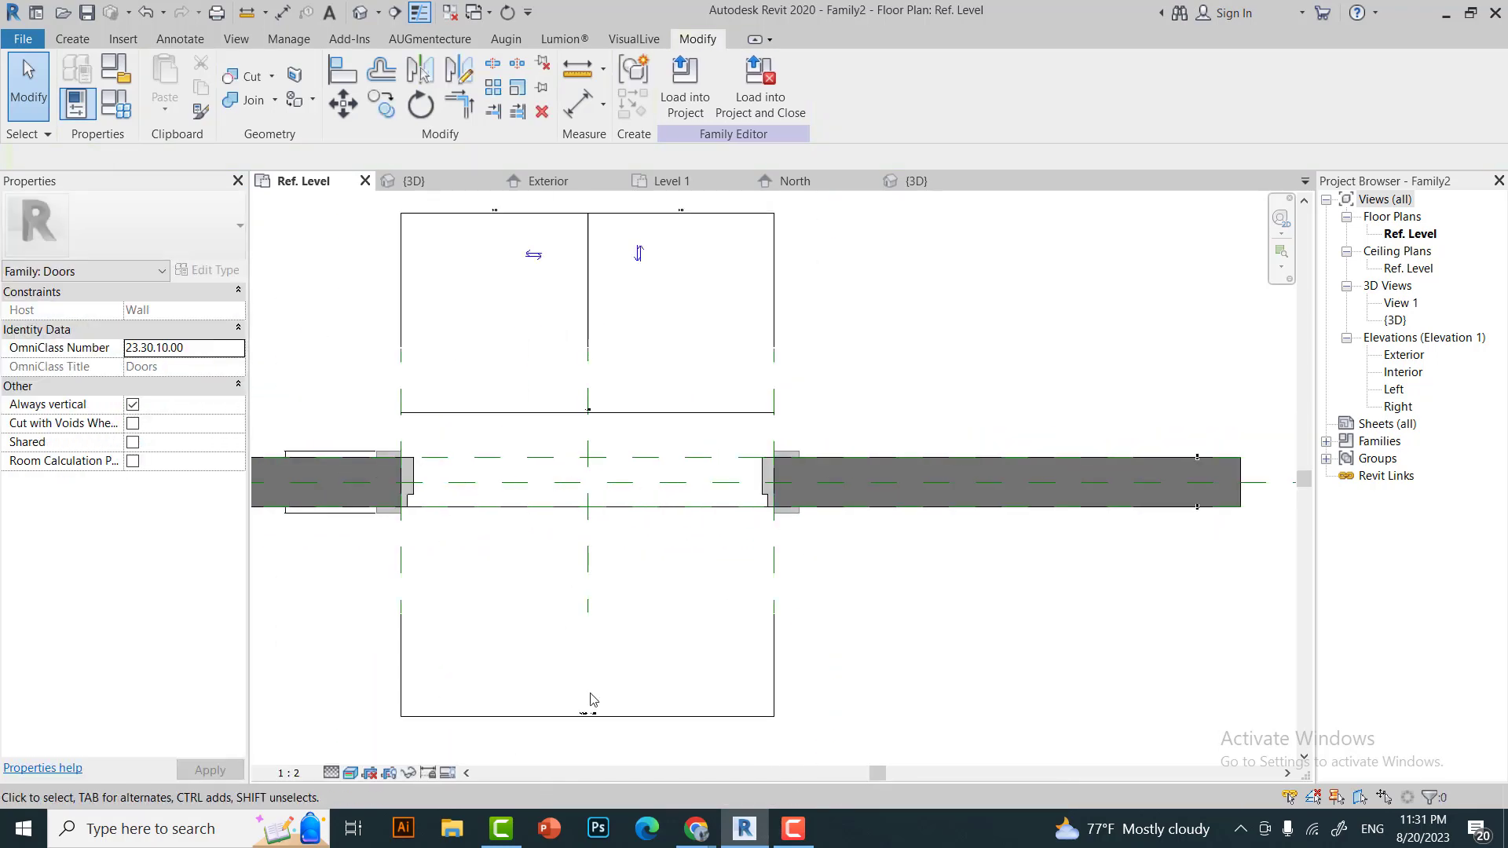
{"action": "scroll", "coordinate": [589, 487], "scroll_direction": "up", "scroll_amount": 4}
{"action": "scroll", "coordinate": [1061, 571], "scroll_direction": "down", "scroll_amount": 2}
Check the Right and Left reference planes and set the plan scale to 1:10.
{"action": "left_click", "coordinate": [1041, 571]}
{"action": "left_click", "coordinate": [717, 573]}
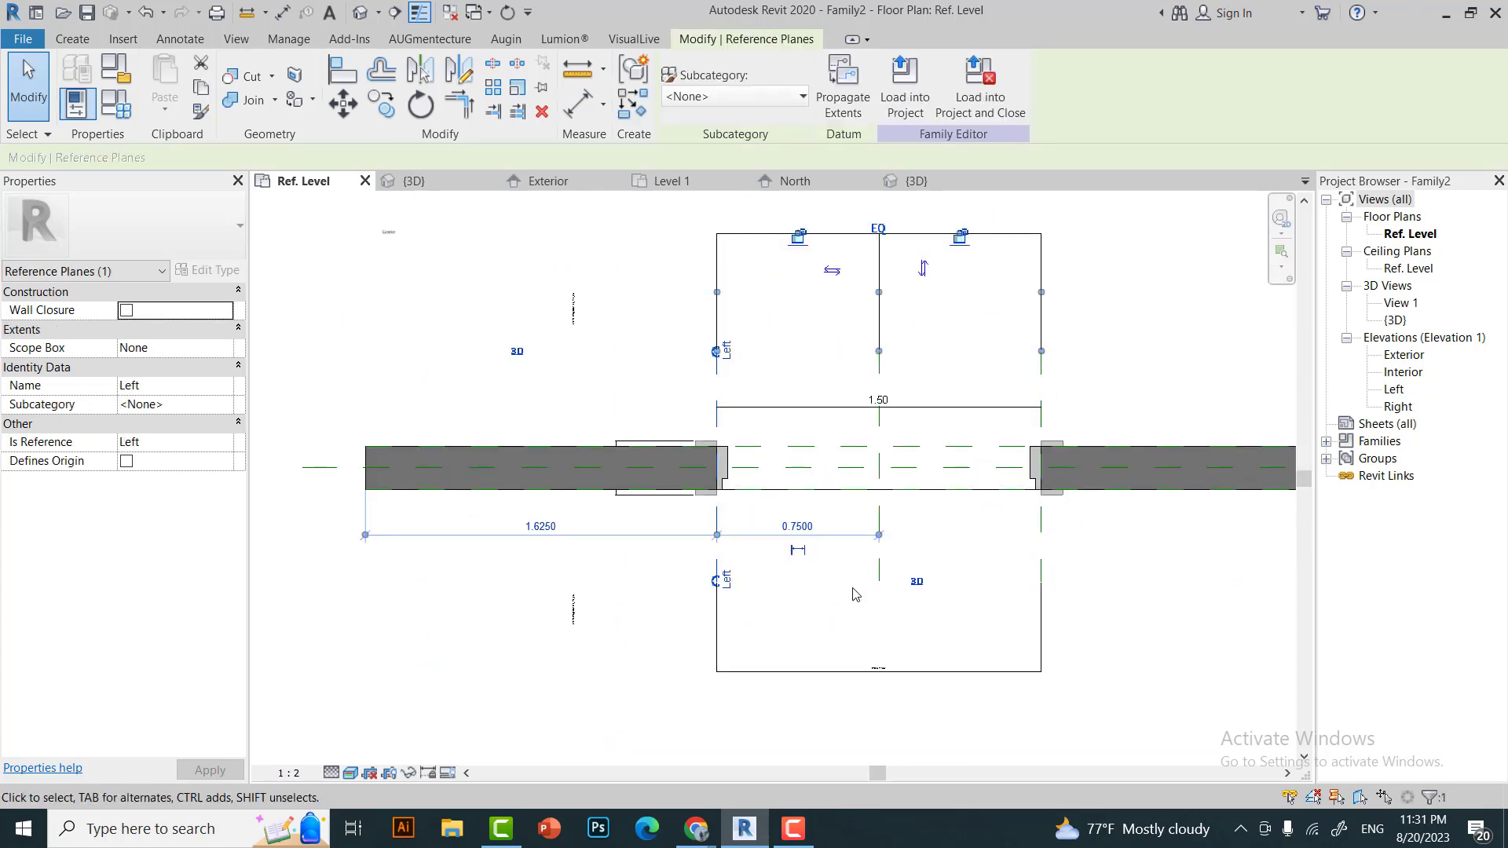
{"action": "key", "text": "Escape"}
{"action": "scroll", "coordinate": [998, 560], "scroll_direction": "up", "scroll_amount": 2}
{"action": "left_click", "coordinate": [289, 773]}
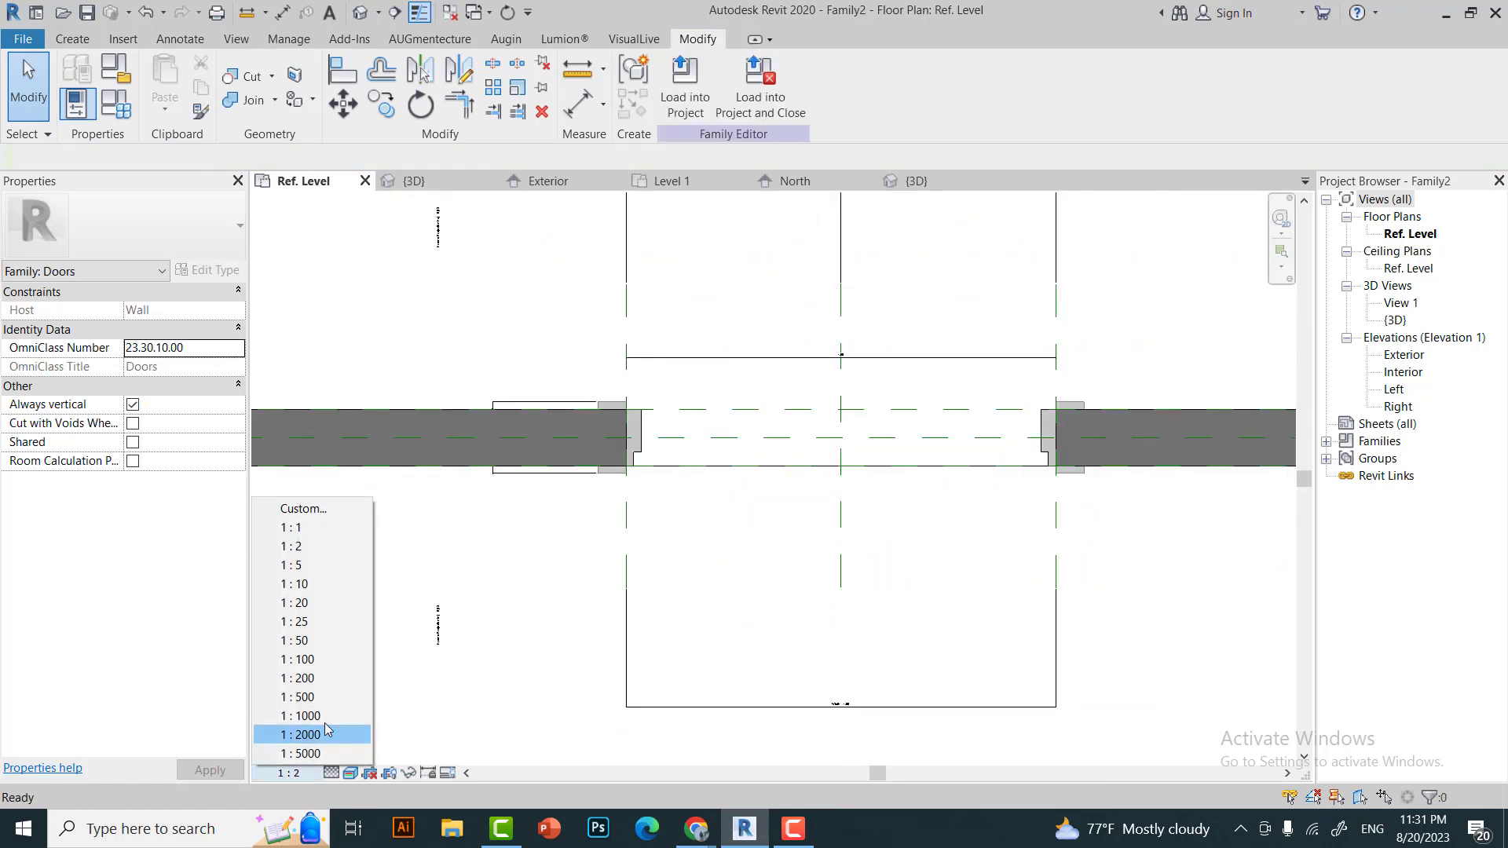
{"action": "left_click", "coordinate": [303, 583]}
Set the door's Width parameter to 1.00 in Family Types.
{"action": "left_click", "coordinate": [116, 100]}
{"action": "double_click", "coordinate": [168, 446]}
{"action": "type", "text": "1"}
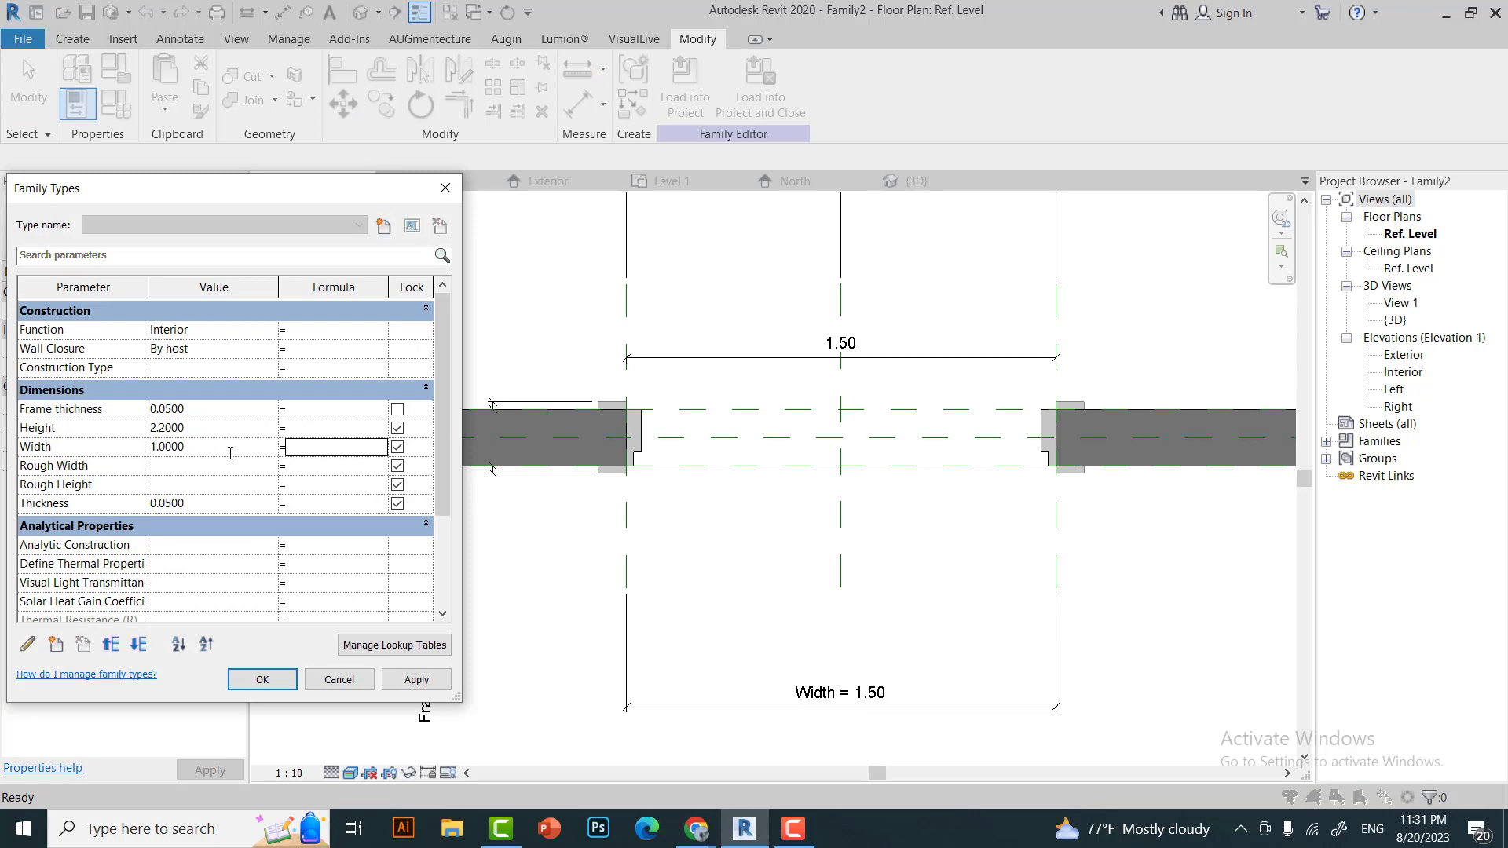
{"action": "key", "text": "Return"}
In the Exterior elevation, double-click the frame sweep to edit it.
{"action": "left_click", "coordinate": [548, 180]}
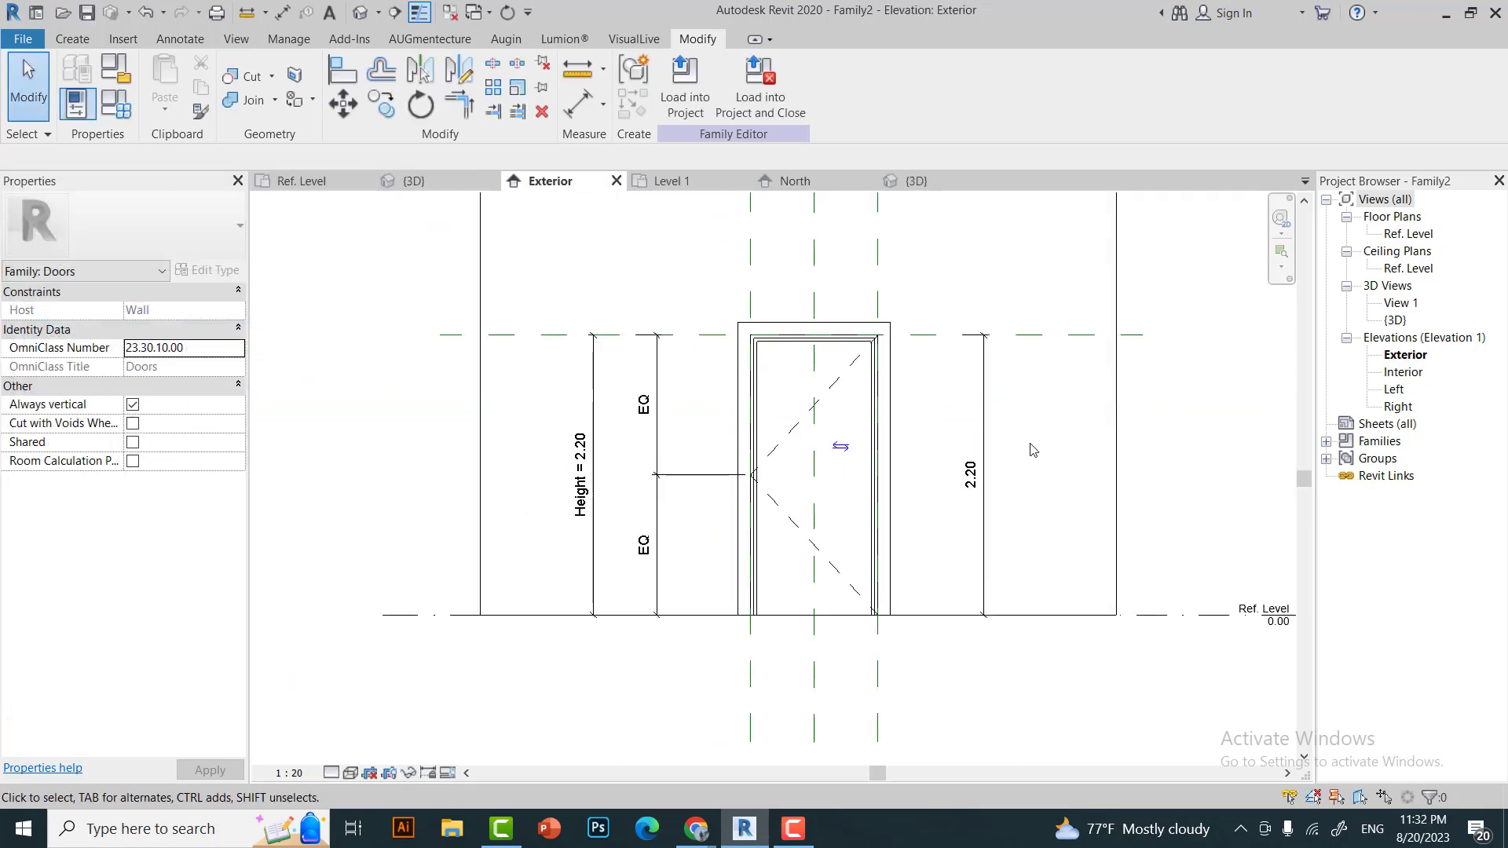
{"action": "left_click", "coordinate": [376, 335]}
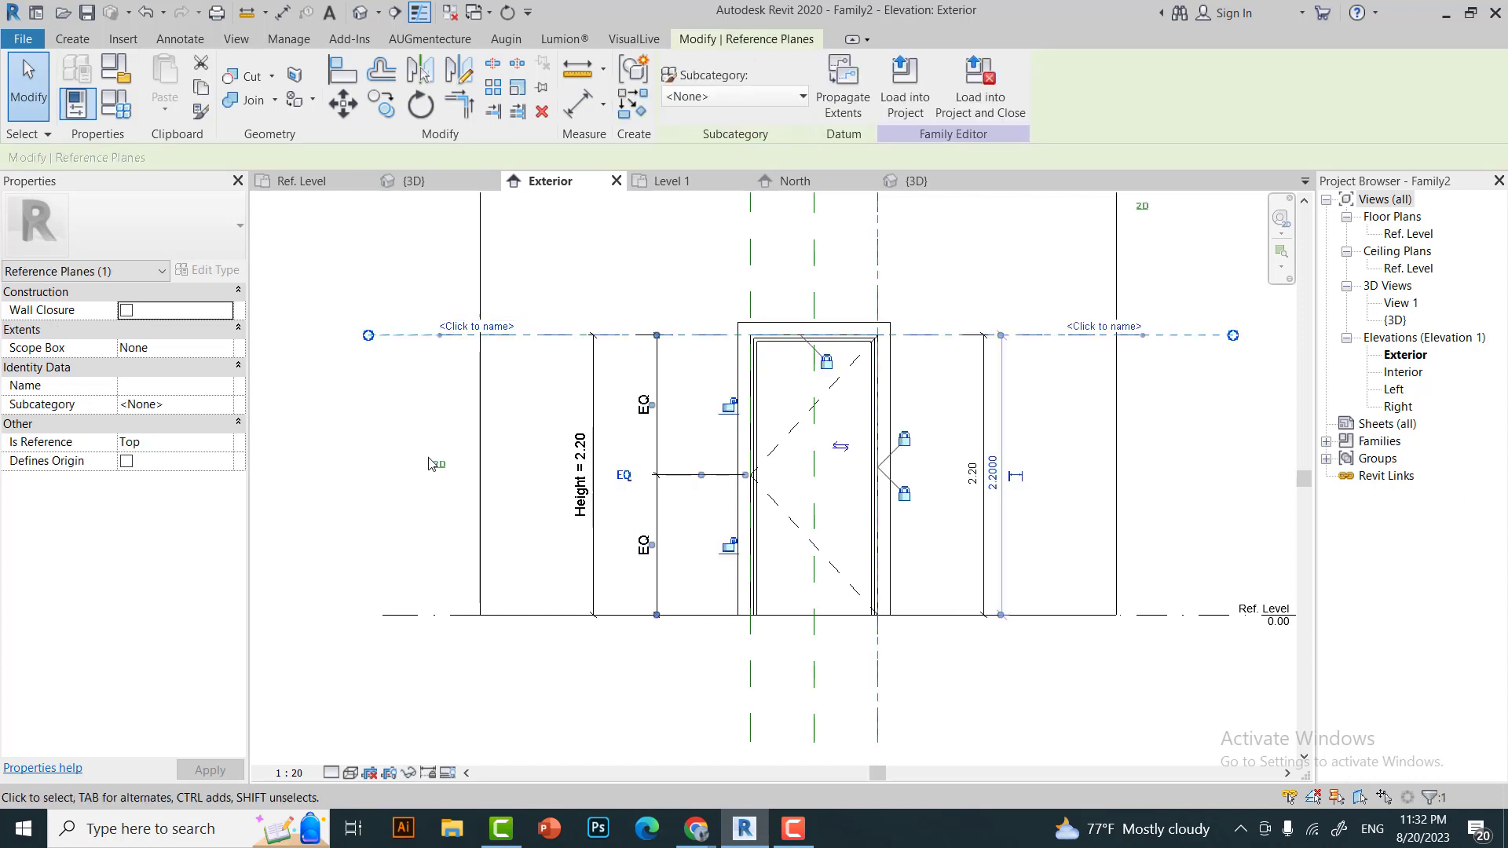
{"action": "left_click", "coordinate": [434, 425]}
{"action": "double_click", "coordinate": [766, 381]}
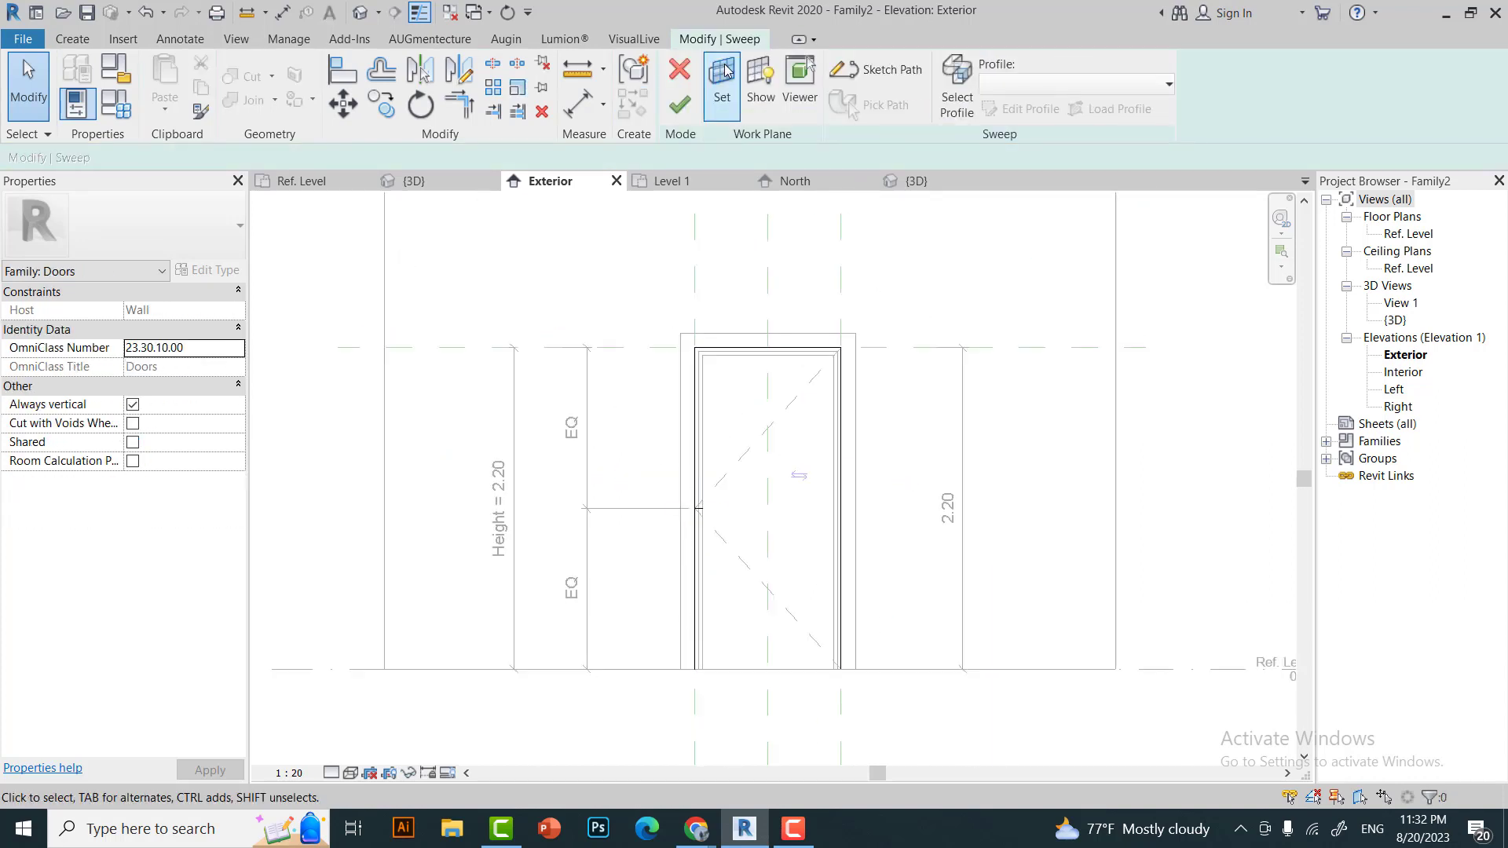
Set the sweep's work plane to a named plane and view it in the plan.
{"action": "left_click", "coordinate": [724, 71]}
{"action": "left_click", "coordinate": [808, 407]}
{"action": "left_click", "coordinate": [703, 525]}
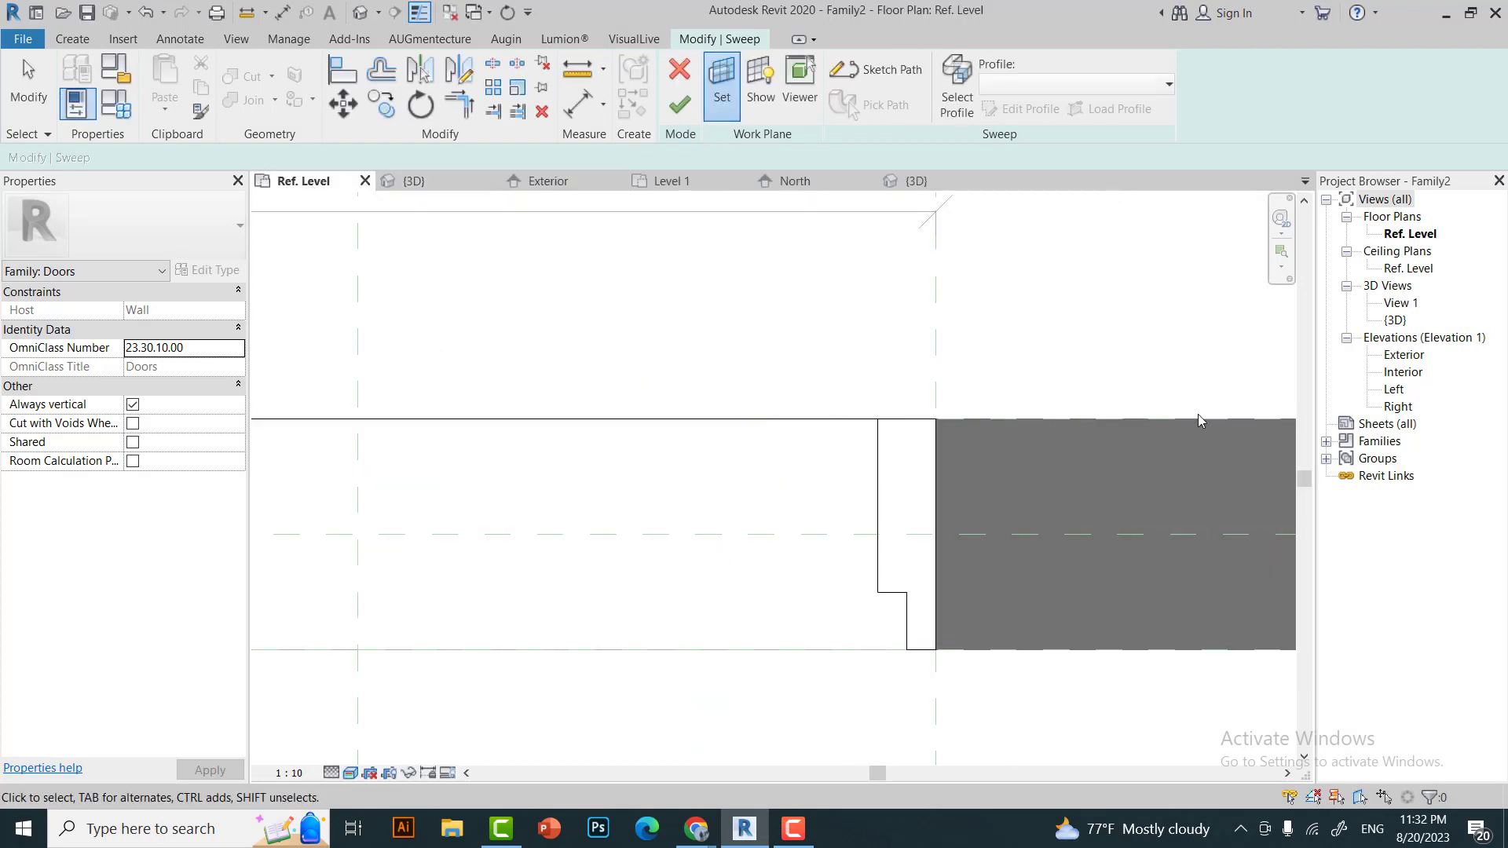
{"action": "scroll", "coordinate": [943, 440], "scroll_direction": "down", "scroll_amount": 4}
{"action": "scroll", "coordinate": [785, 440], "scroll_direction": "up", "scroll_amount": 3}
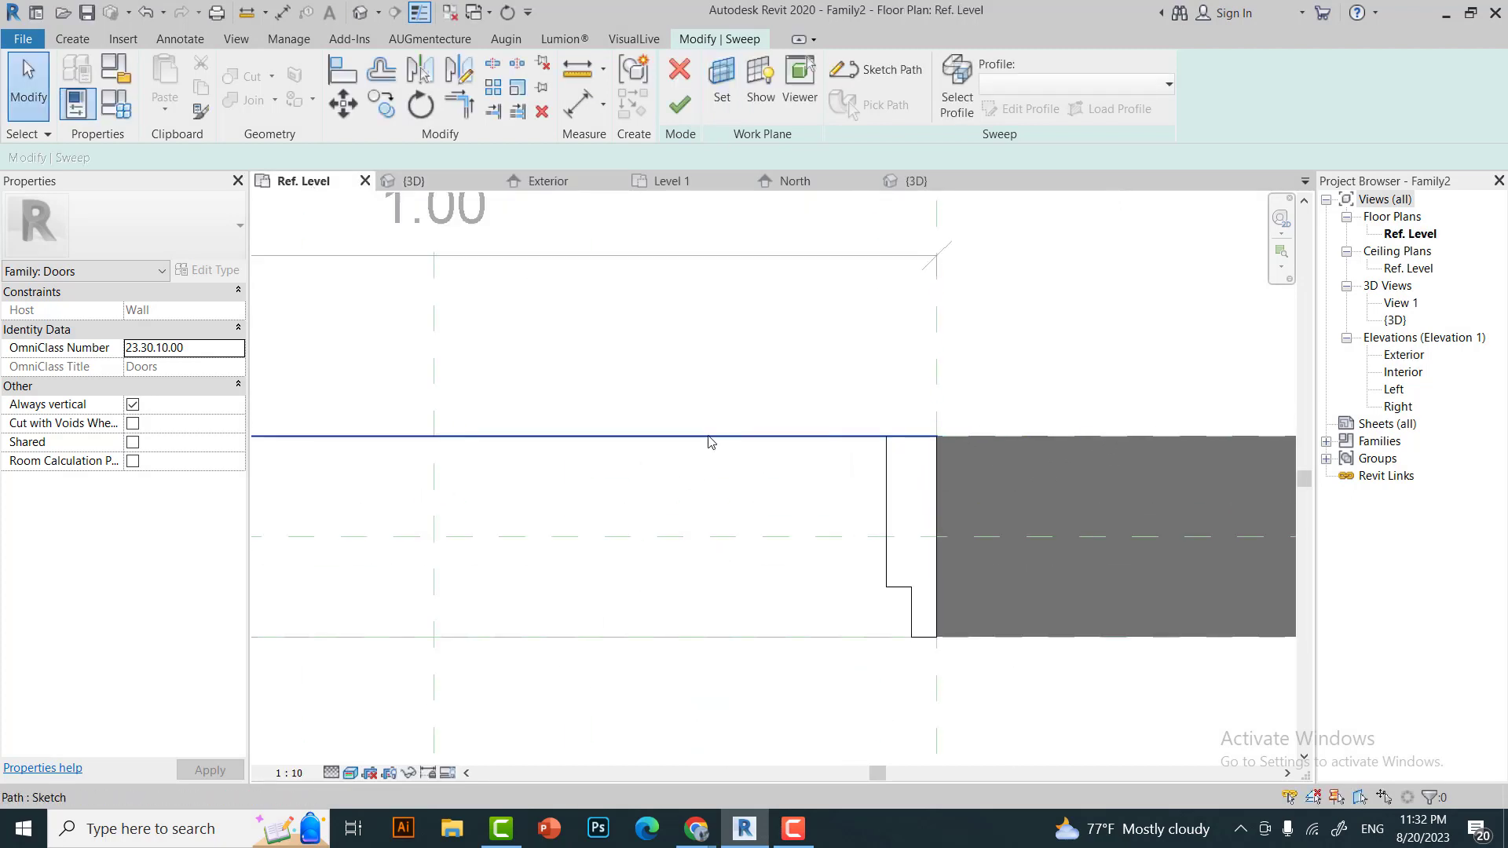
{"action": "scroll", "coordinate": [710, 443], "scroll_direction": "down", "scroll_amount": 3}
{"action": "scroll", "coordinate": [707, 440], "scroll_direction": "up", "scroll_amount": 3}
{"action": "scroll", "coordinate": [801, 436], "scroll_direction": "up", "scroll_amount": 2}
{"action": "scroll", "coordinate": [720, 425], "scroll_direction": "down", "scroll_amount": 2}
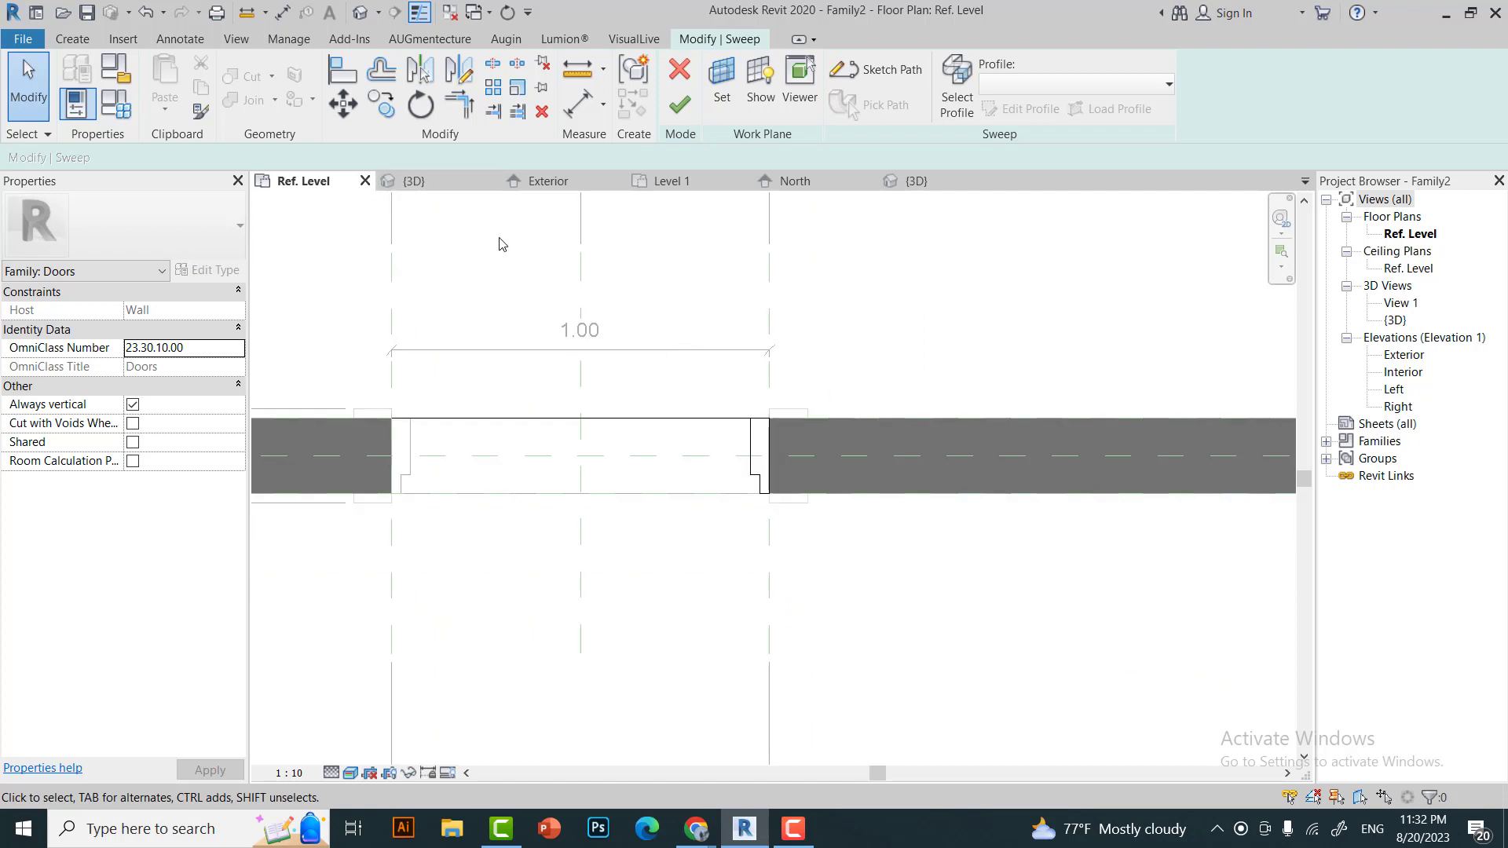
Switch to the Exterior elevation and begin editing the sweep profile.
{"action": "left_click", "coordinate": [550, 185]}
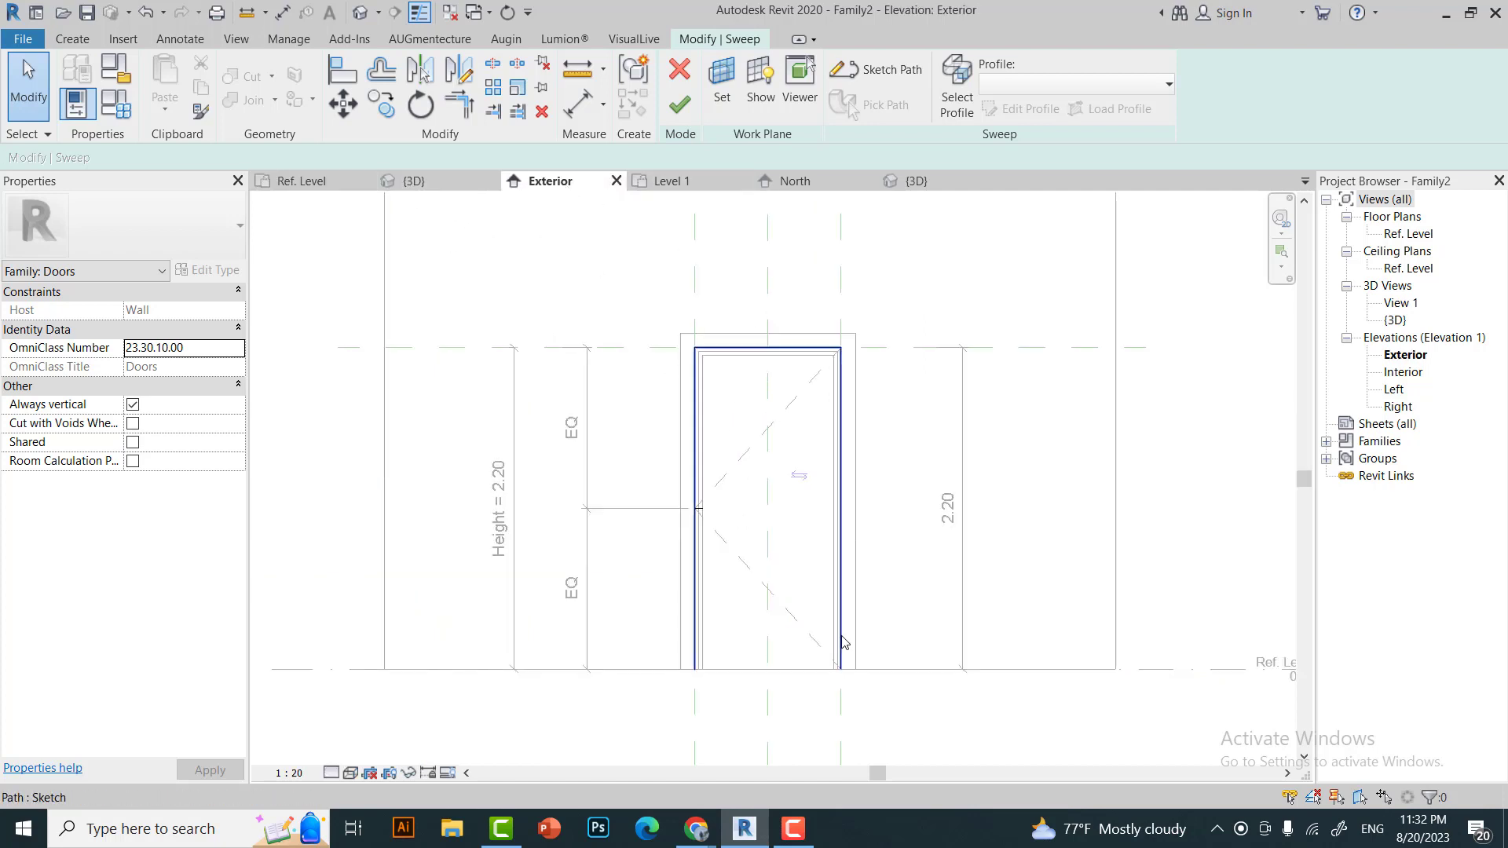
{"action": "scroll", "coordinate": [711, 510], "scroll_direction": "up", "scroll_amount": 3}
{"action": "left_click", "coordinate": [302, 182]}
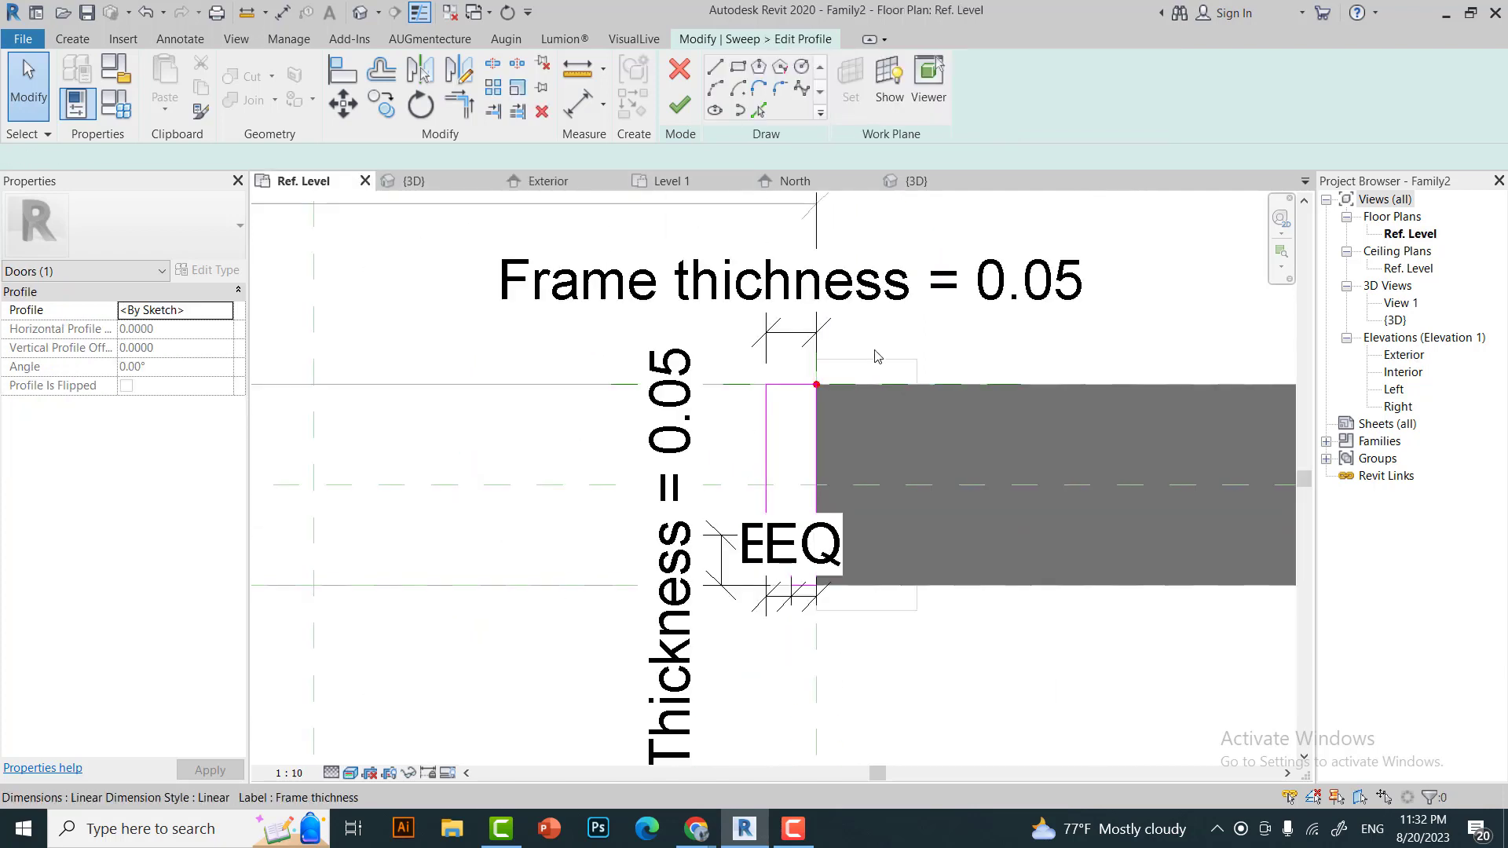
Inspect a short profile sketch line, then deselect it.
{"action": "left_click", "coordinate": [933, 386]}
{"action": "scroll", "coordinate": [933, 388], "scroll_direction": "up", "scroll_amount": 2}
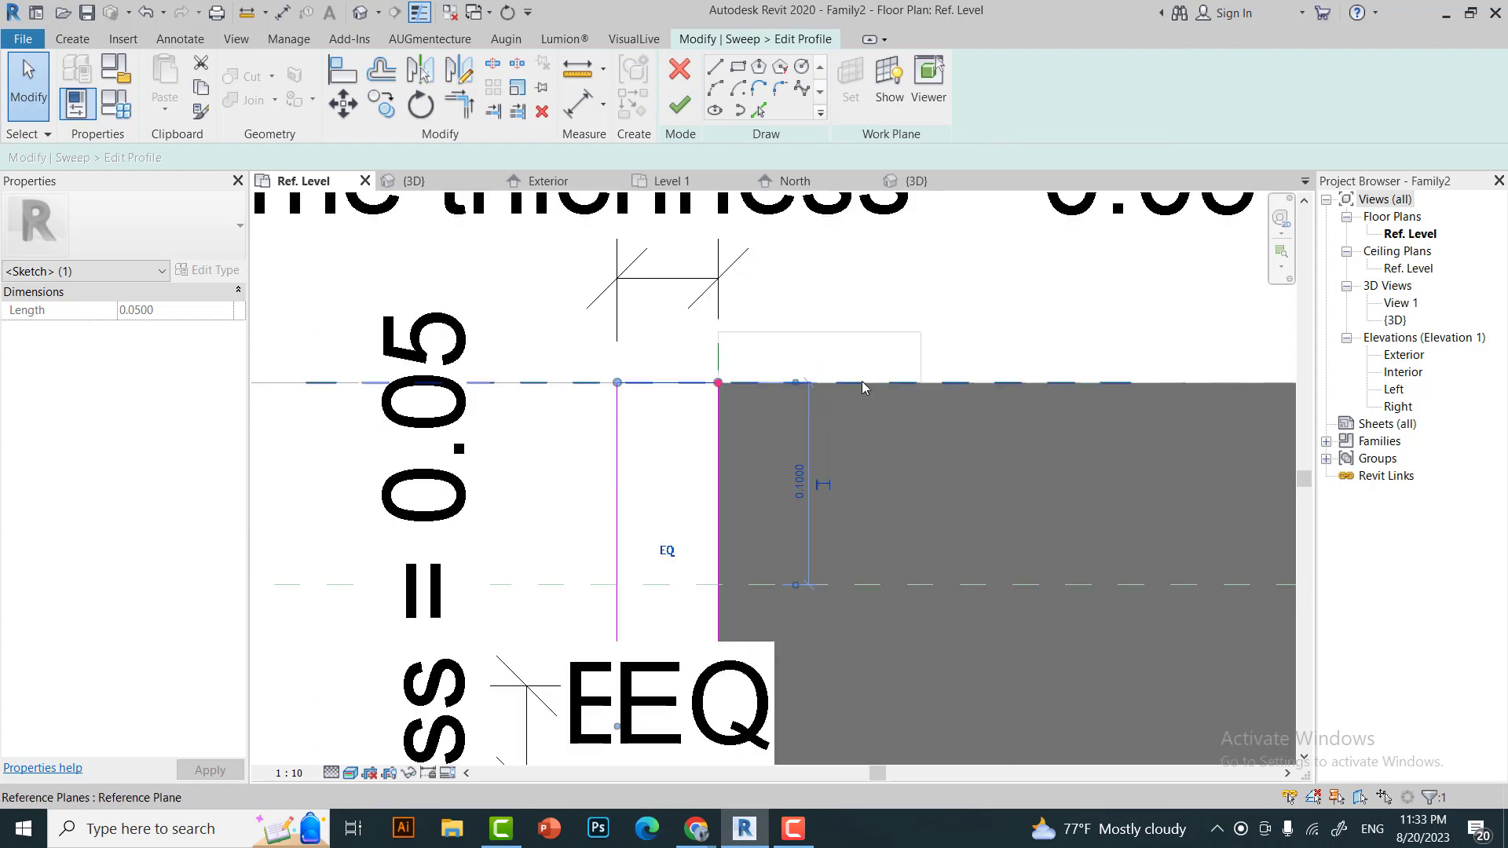
{"action": "scroll", "coordinate": [840, 392], "scroll_direction": "down", "scroll_amount": 3}
{"action": "scroll", "coordinate": [807, 397], "scroll_direction": "up", "scroll_amount": 3}
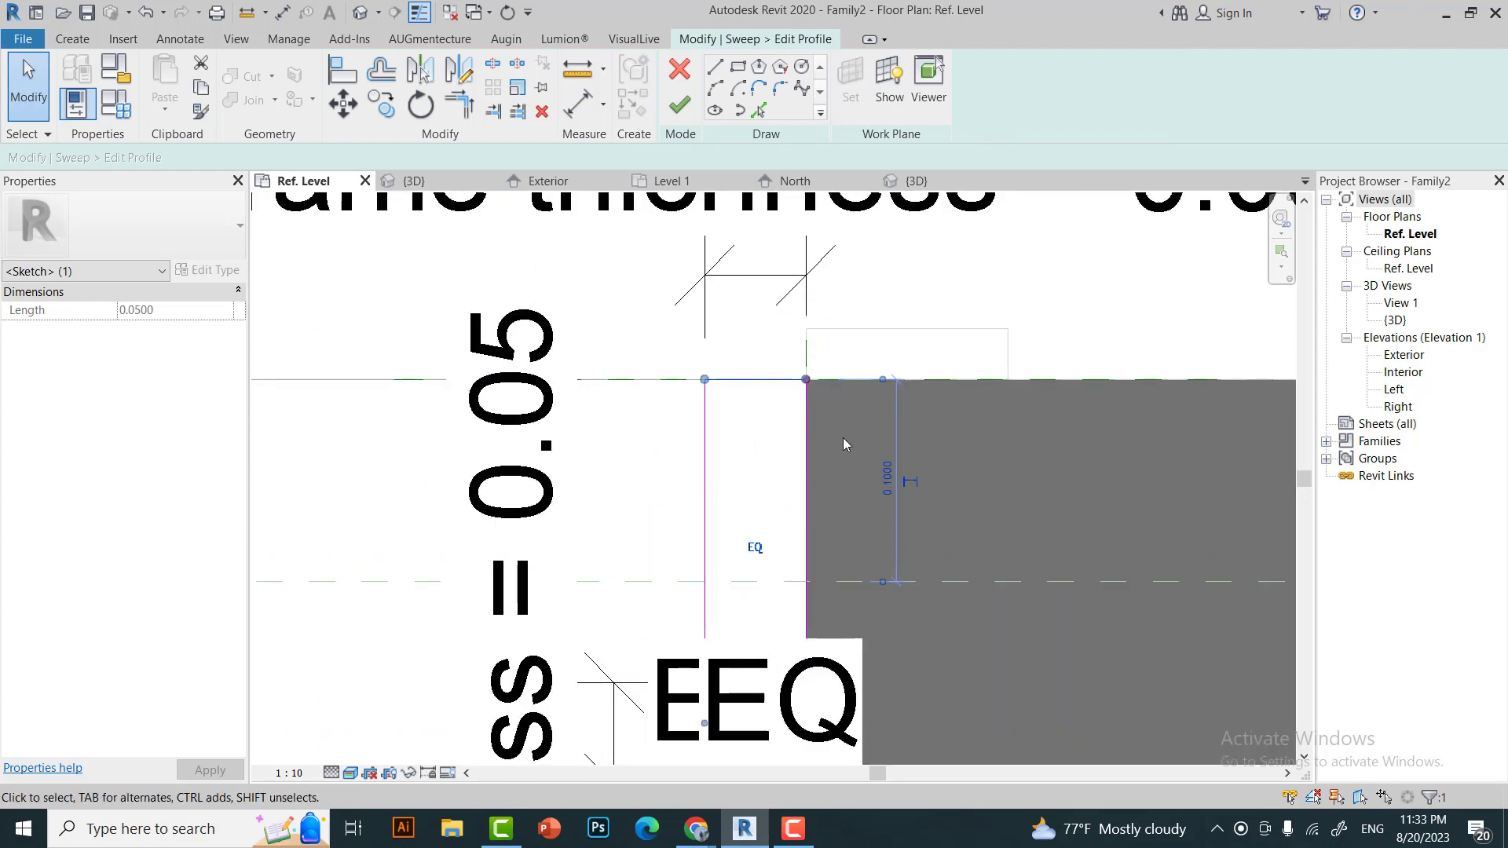
{"action": "scroll", "coordinate": [860, 385], "scroll_direction": "down", "scroll_amount": 3}
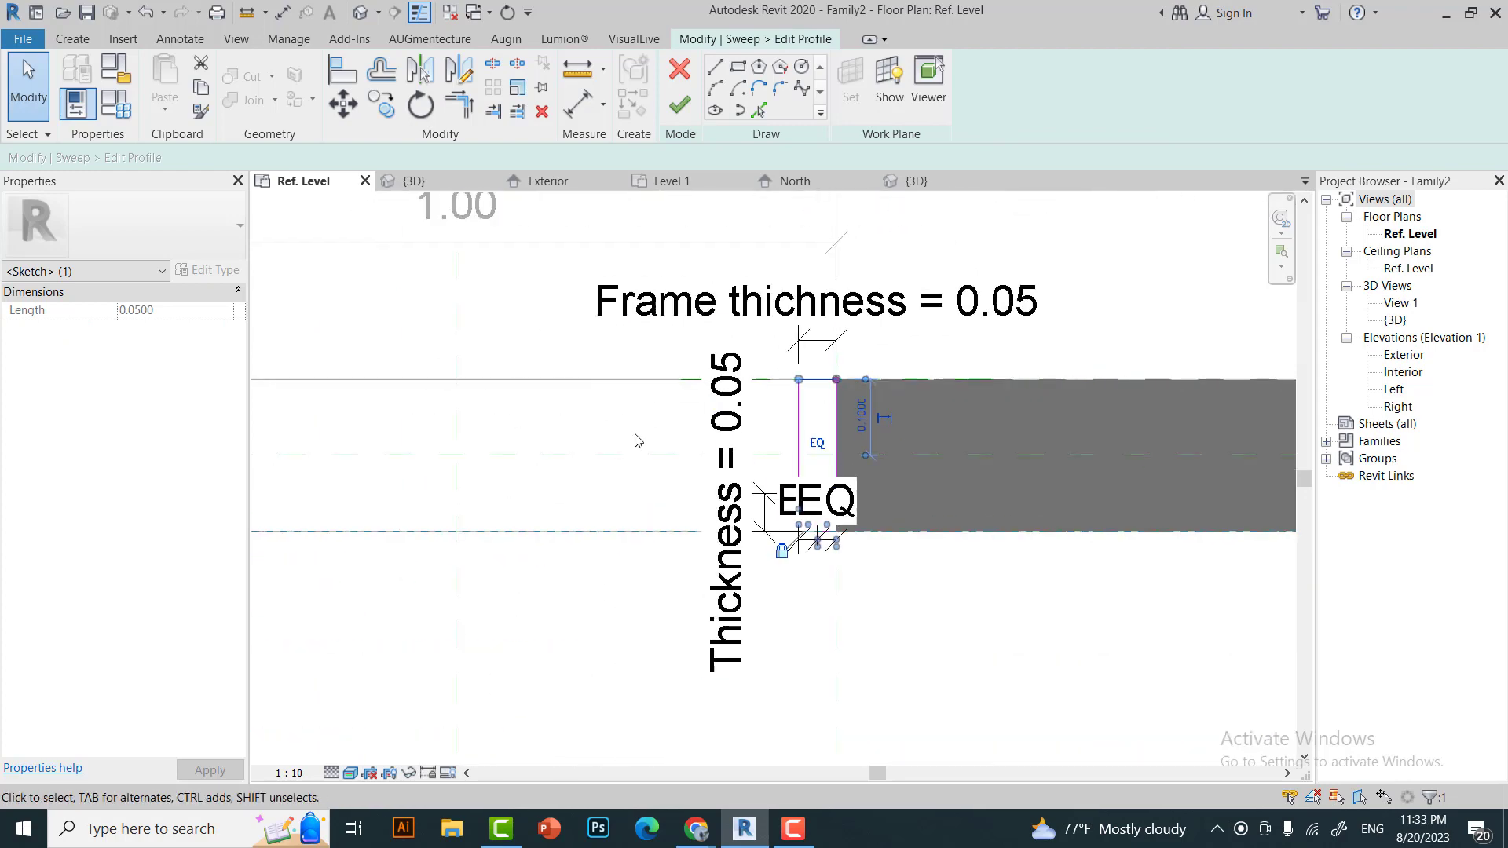
{"action": "left_click", "coordinate": [638, 440]}
{"action": "scroll", "coordinate": [817, 366], "scroll_direction": "up", "scroll_amount": 3}
{"action": "scroll", "coordinate": [854, 393], "scroll_direction": "down", "scroll_amount": 3}
{"action": "scroll", "coordinate": [777, 487], "scroll_direction": "up", "scroll_amount": 5}
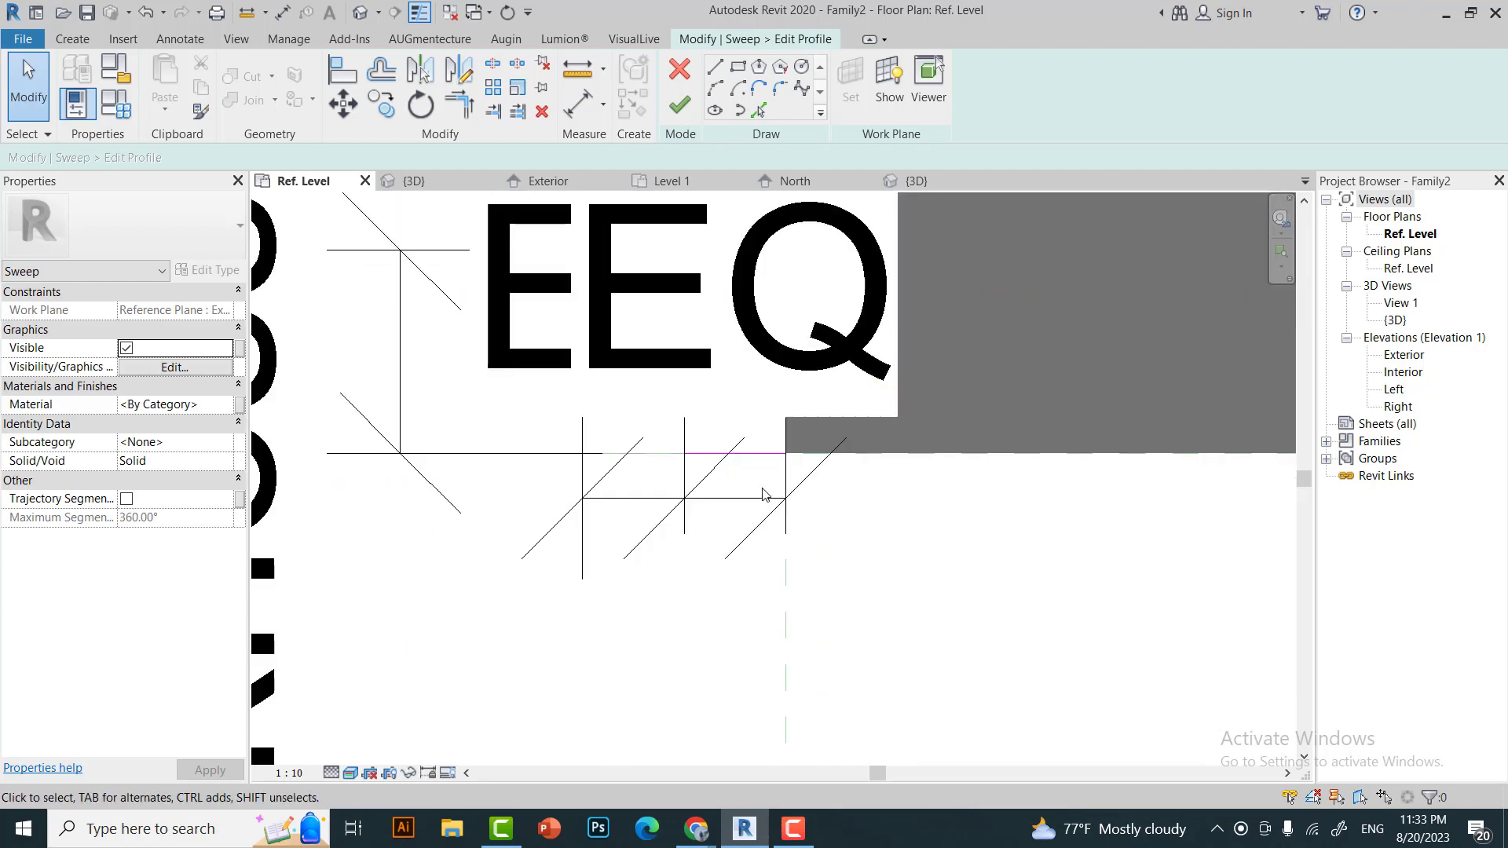
{"action": "left_click", "coordinate": [288, 773]}
{"action": "scroll", "coordinate": [789, 502], "scroll_direction": "down", "scroll_amount": 3}
Delete the redundant EQ dimension and check the bottom profile sketch line.
{"action": "left_click", "coordinate": [707, 498]}
{"action": "key", "text": "Delete"}
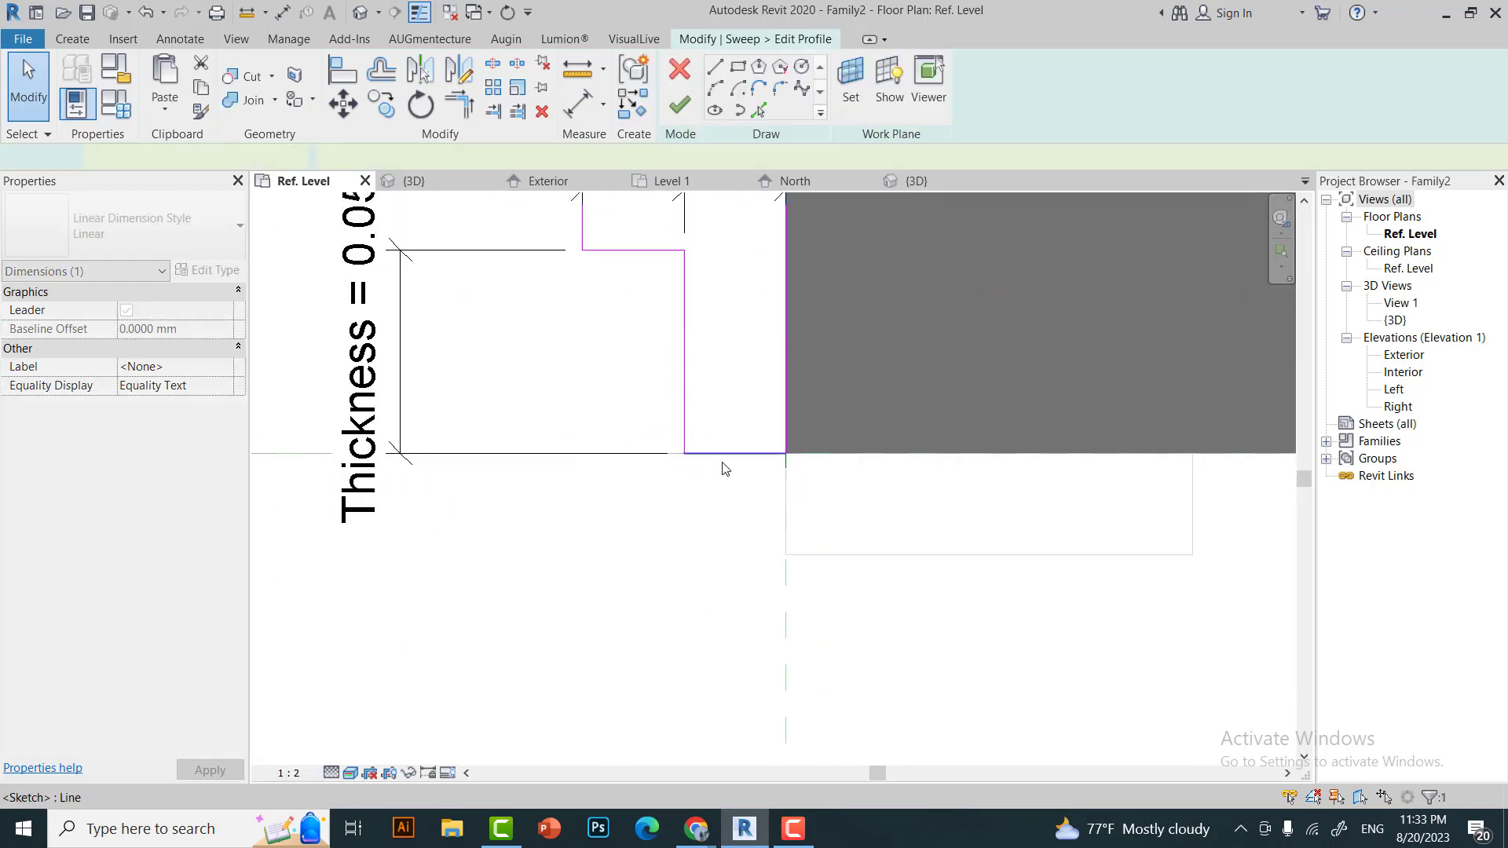
{"action": "left_click", "coordinate": [734, 456]}
{"action": "scroll", "coordinate": [735, 463], "scroll_direction": "down", "scroll_amount": 2}
{"action": "scroll", "coordinate": [745, 482], "scroll_direction": "up", "scroll_amount": 2}
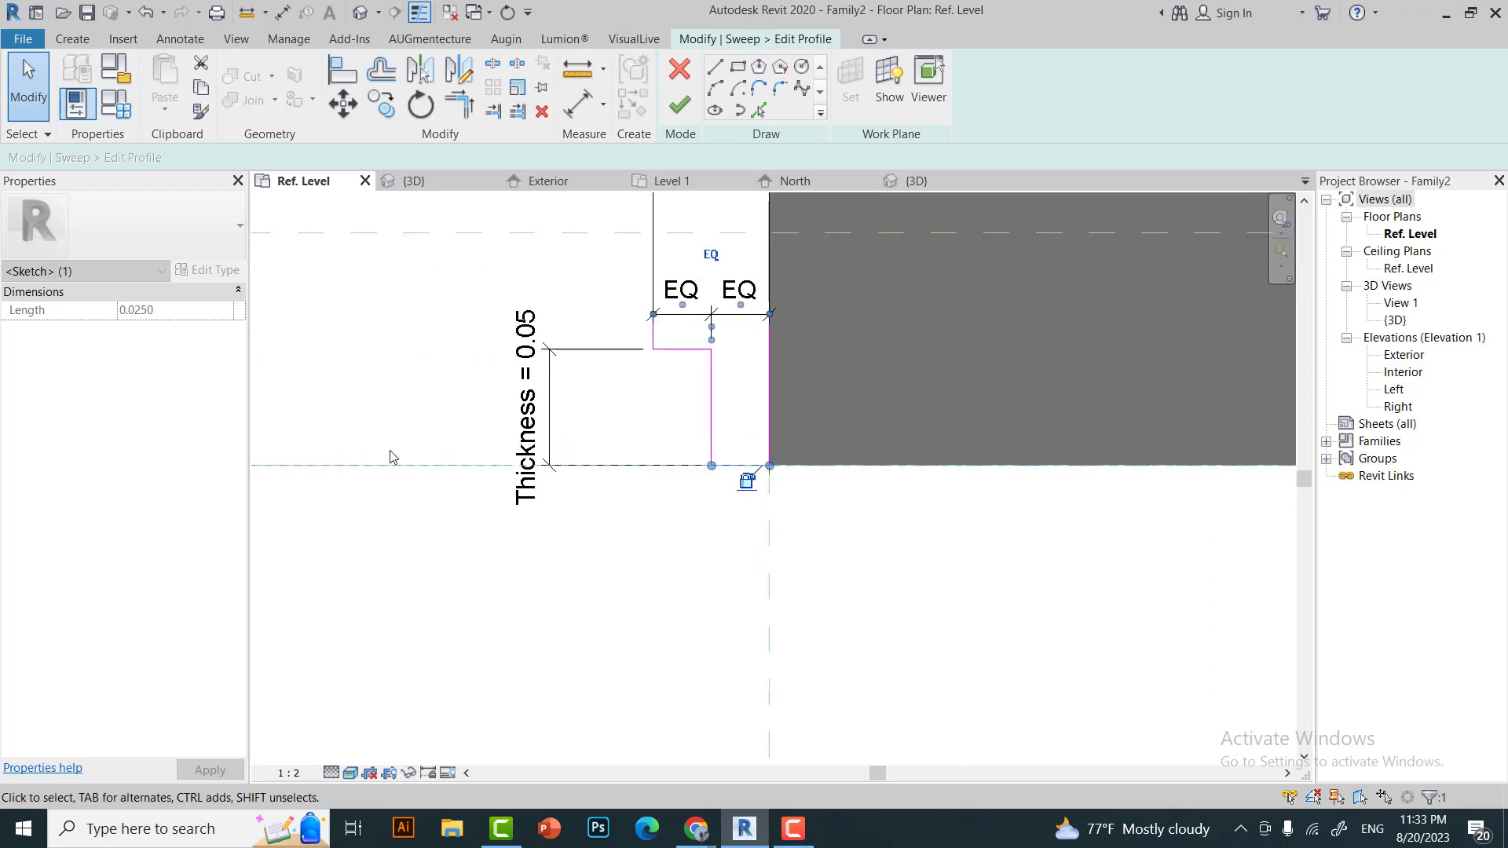
{"action": "scroll", "coordinate": [734, 502], "scroll_direction": "up", "scroll_amount": 2}
{"action": "left_click", "coordinate": [744, 546]}
{"action": "scroll", "coordinate": [704, 363], "scroll_direction": "down", "scroll_amount": 4}
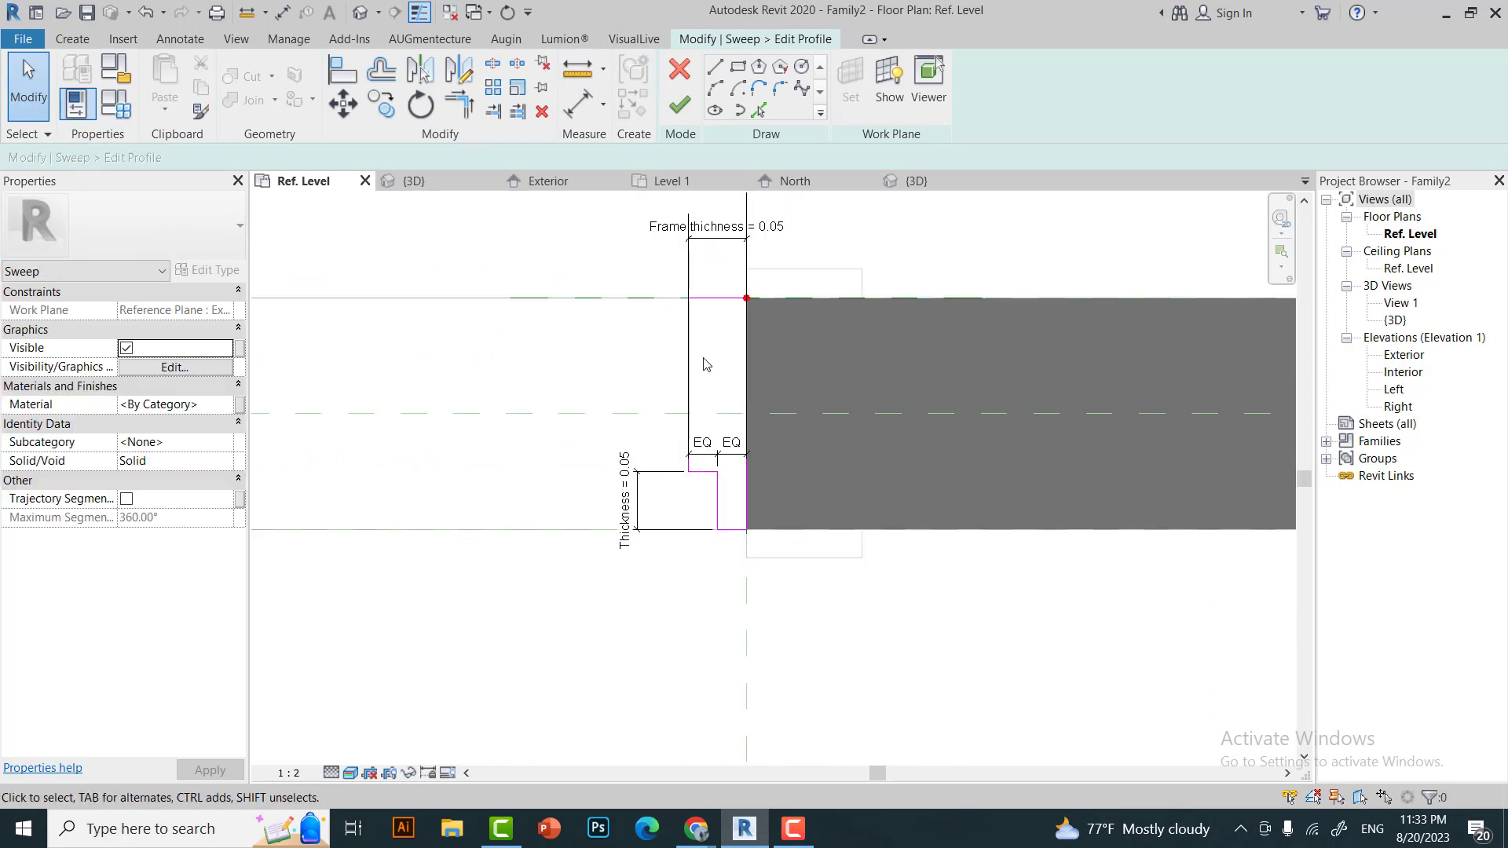
{"action": "scroll", "coordinate": [731, 464], "scroll_direction": "up", "scroll_amount": 2}
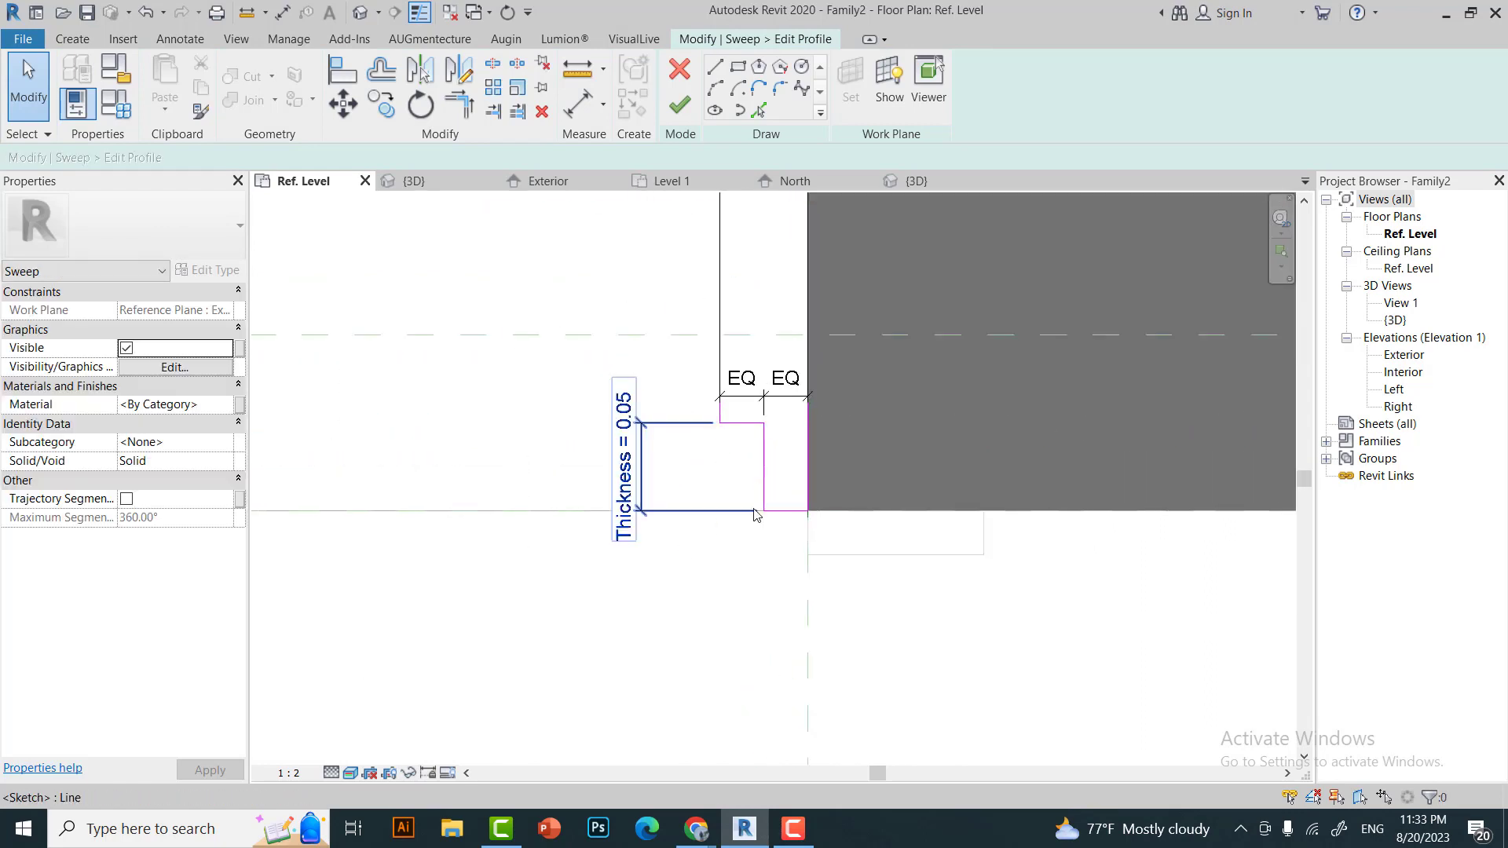
{"action": "scroll", "coordinate": [765, 456], "scroll_direction": "down", "scroll_amount": 2}
{"action": "scroll", "coordinate": [783, 465], "scroll_direction": "up", "scroll_amount": 2}
{"action": "scroll", "coordinate": [774, 454], "scroll_direction": "up", "scroll_amount": 1}
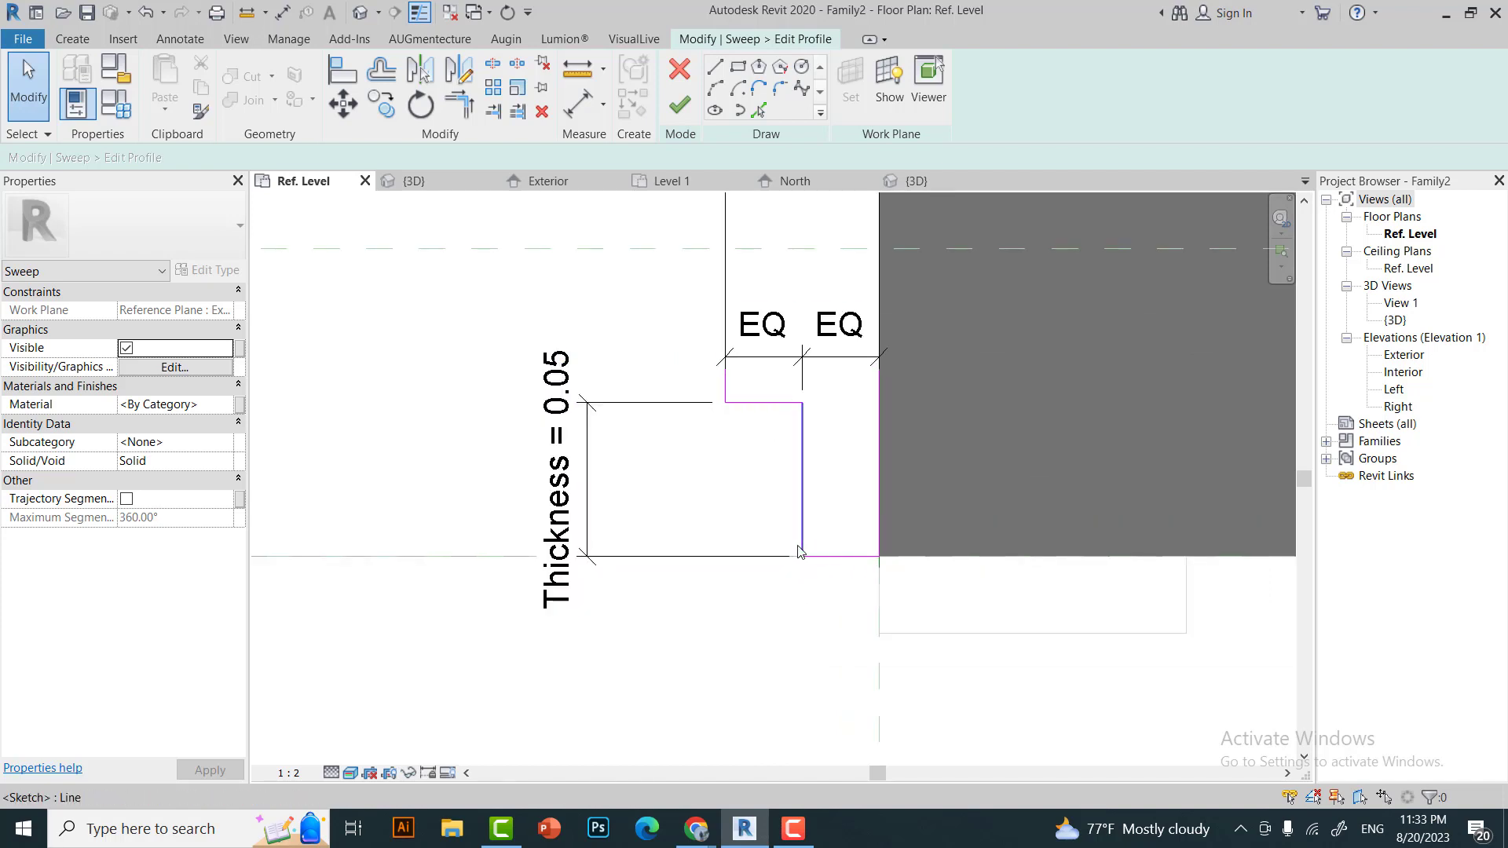
Draw and then remove an unwanted rectangle in the profile sketch.
{"action": "left_click", "coordinate": [748, 71]}
{"action": "scroll", "coordinate": [785, 424], "scroll_direction": "up", "scroll_amount": 2}
{"action": "scroll", "coordinate": [785, 440], "scroll_direction": "down", "scroll_amount": 2}
{"action": "left_click", "coordinate": [752, 471]}
{"action": "left_click", "coordinate": [600, 564]}
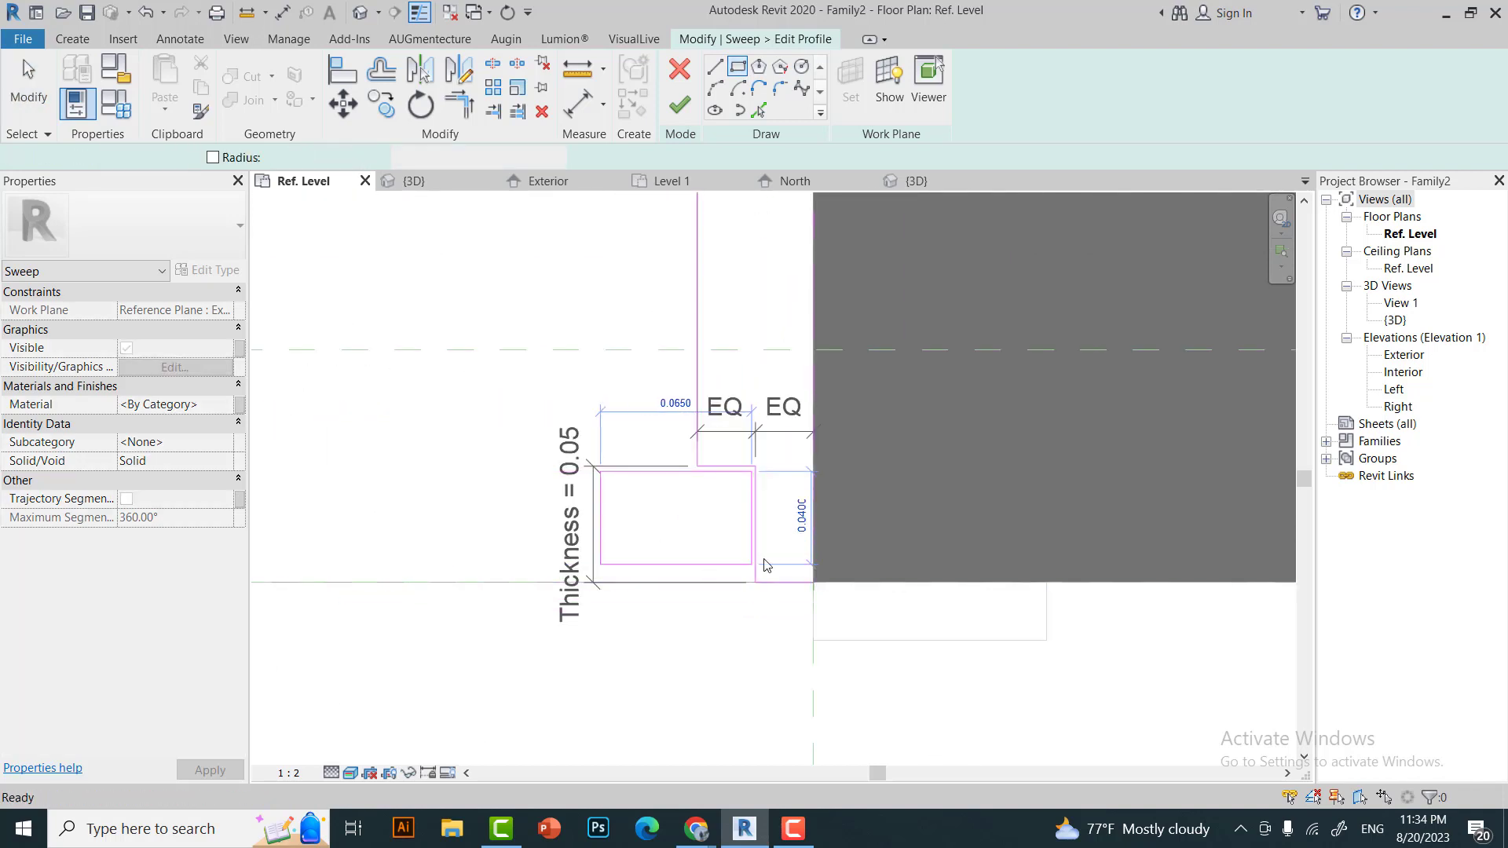
{"action": "key", "text": "Escape"}
{"action": "key", "text": "Escape"}
{"action": "scroll", "coordinate": [766, 565], "scroll_direction": "up", "scroll_amount": 3}
{"action": "scroll", "coordinate": [717, 424], "scroll_direction": "down", "scroll_amount": 2}
{"action": "left_click_drag", "start_coordinate": [687, 468], "coordinate": [519, 628]}
{"action": "key", "text": "Delete"}
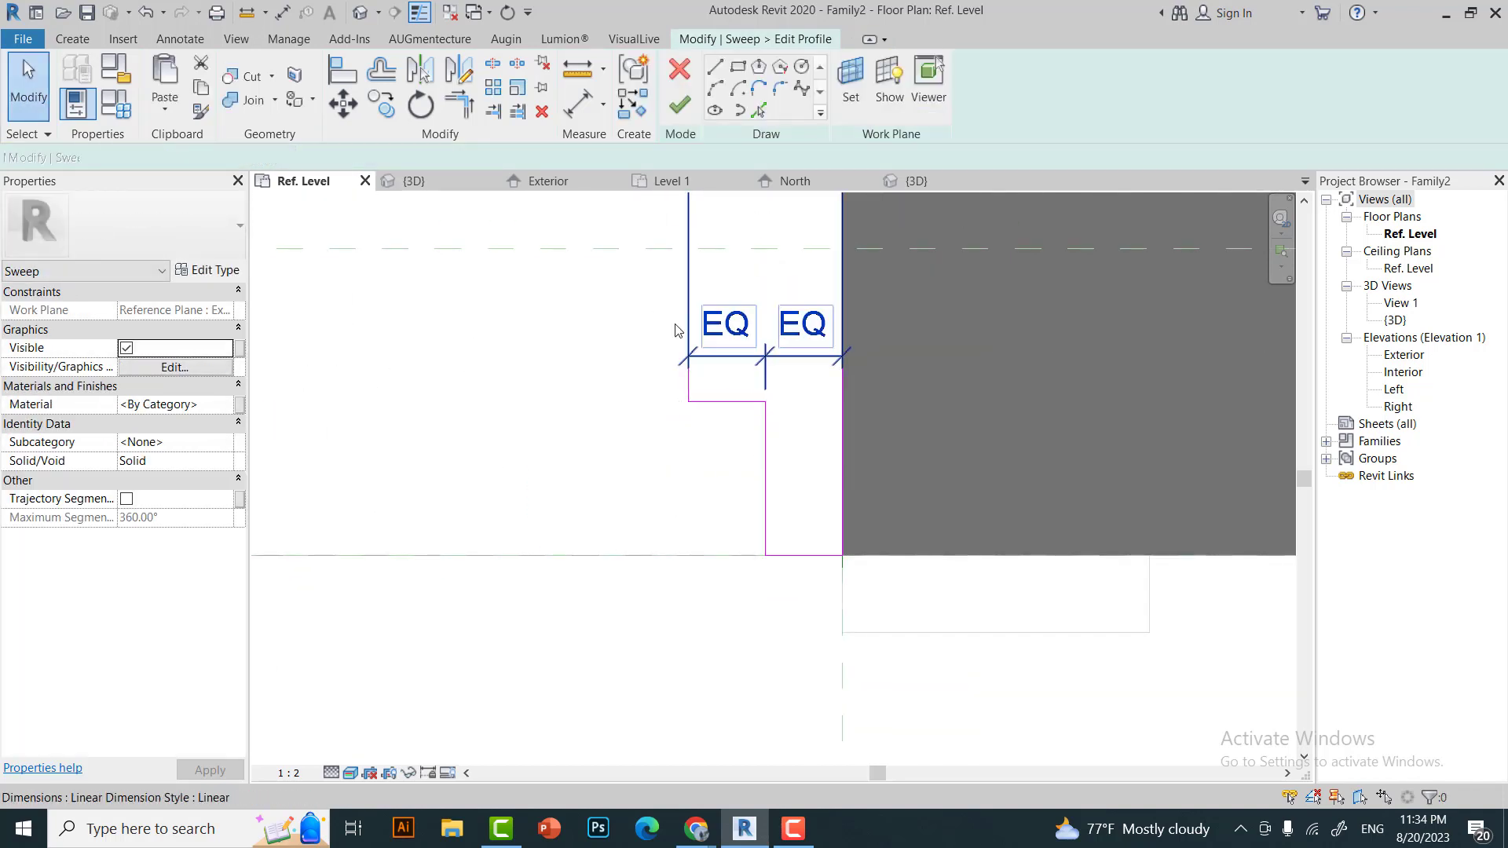
Add an aligned dimension from the profile step's upper edge to the bottom reference plane.
{"action": "left_click", "coordinate": [282, 12]}
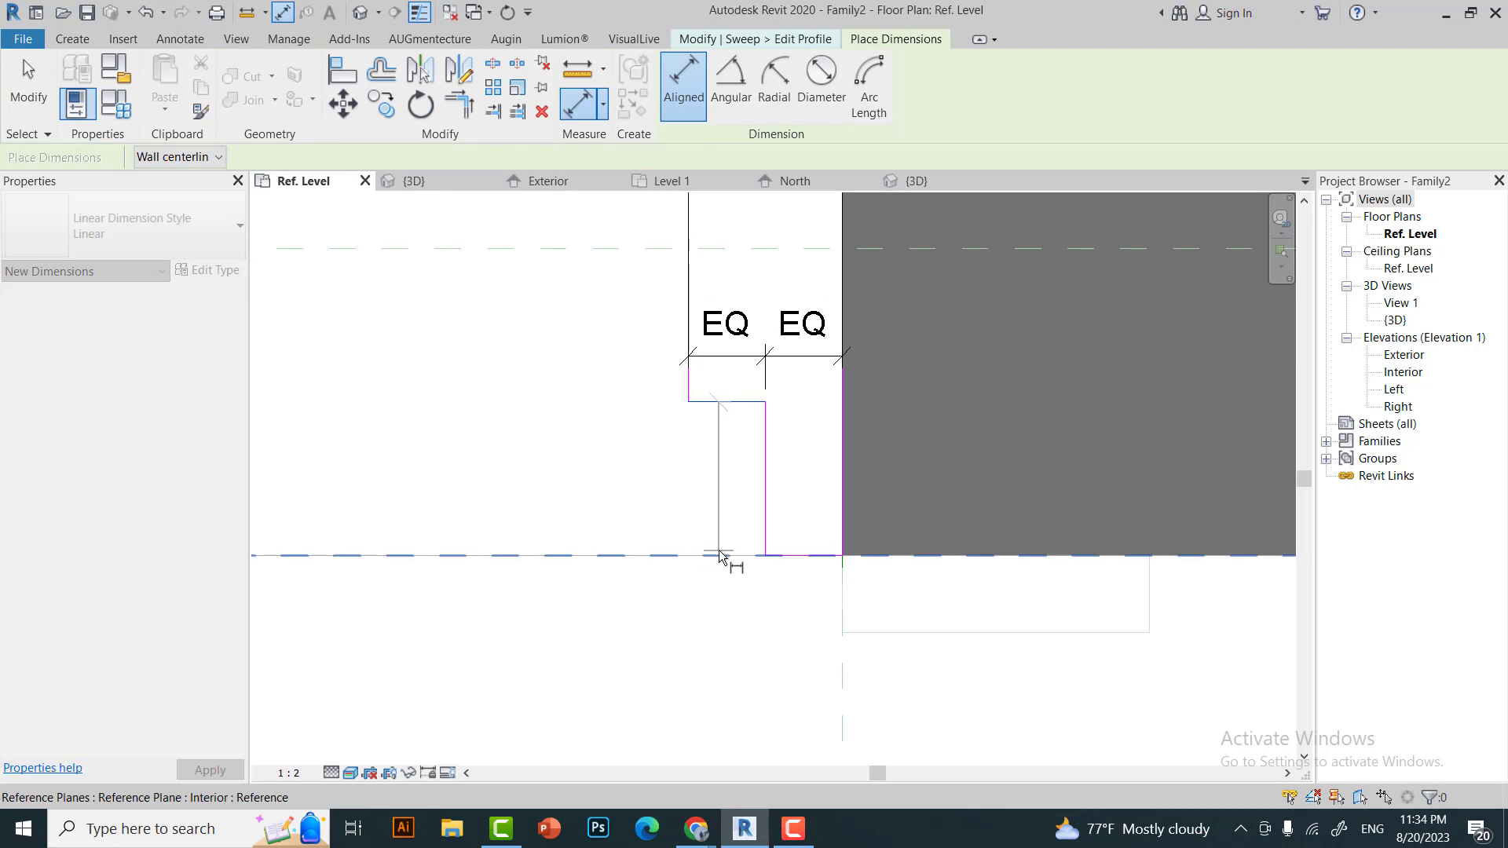
{"action": "left_click", "coordinate": [720, 555]}
{"action": "left_click", "coordinate": [560, 466]}
{"action": "key", "text": "Escape"}
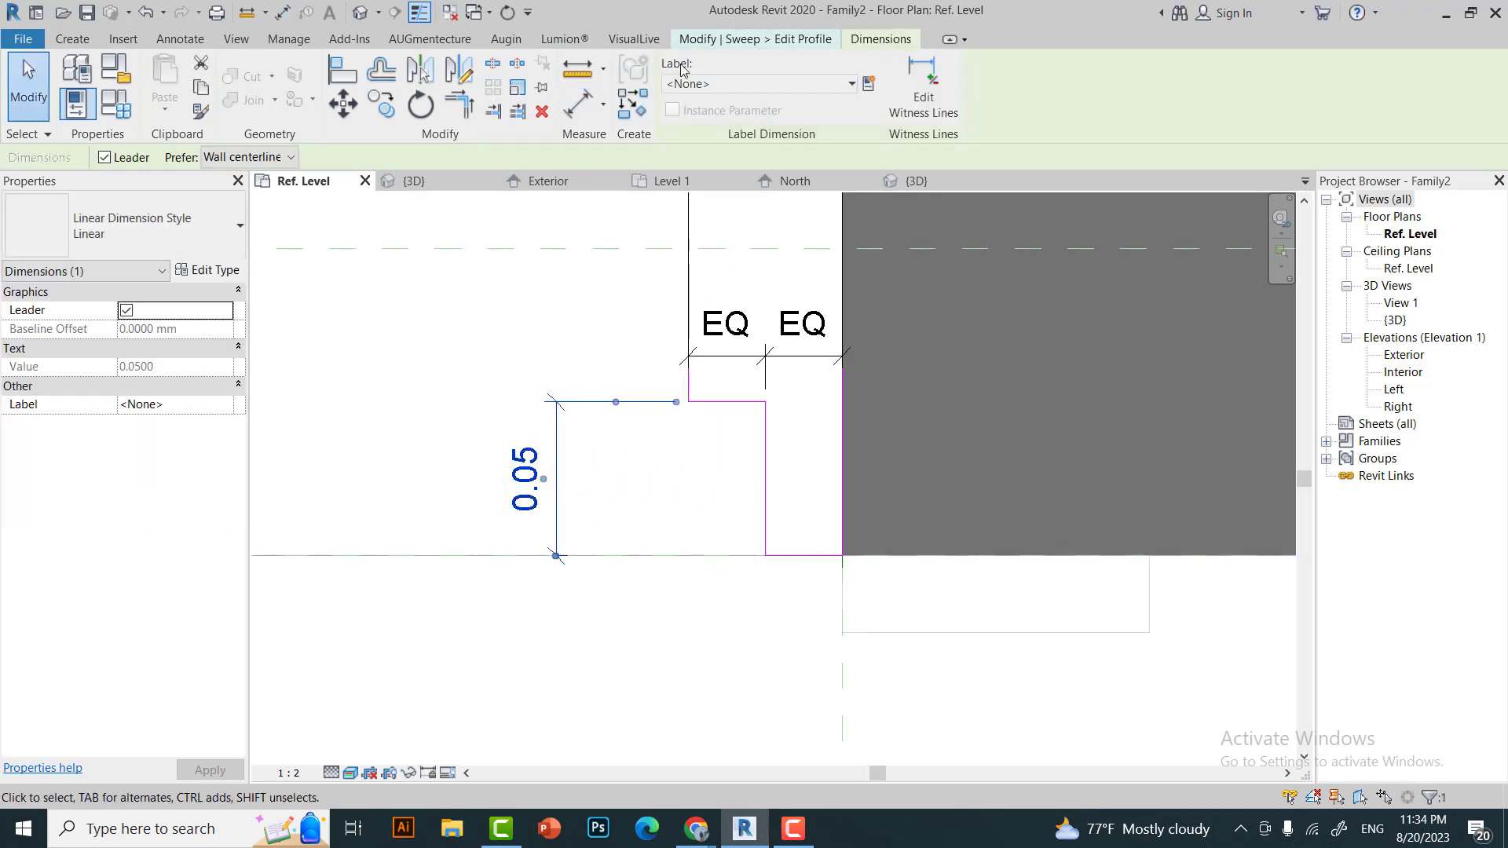
Label the new dimension with the Thickness parameter and bring up Family Types.
{"action": "left_click", "coordinate": [696, 82]}
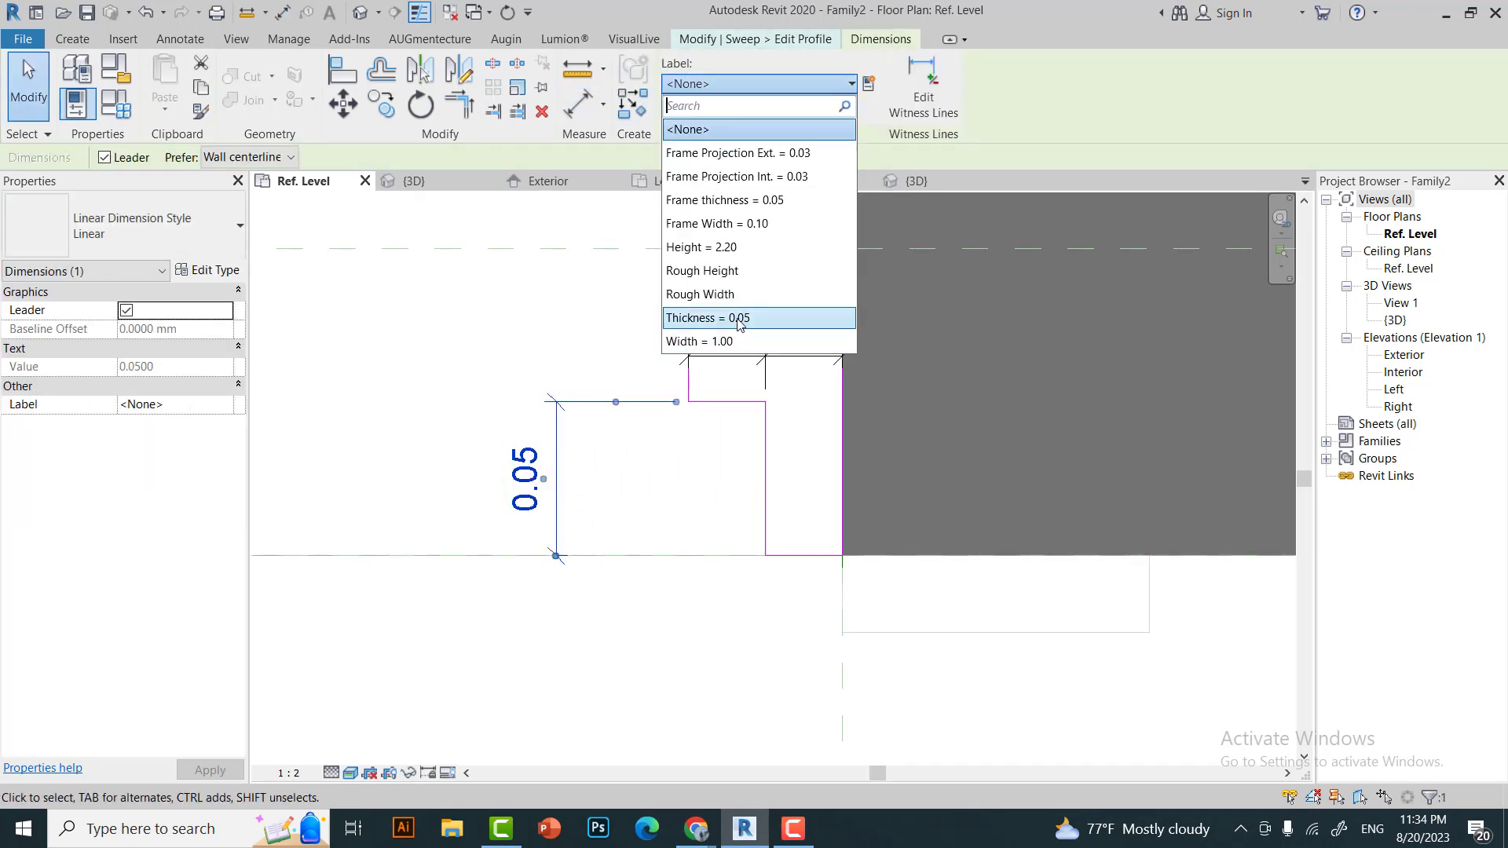
{"action": "left_click", "coordinate": [870, 84]}
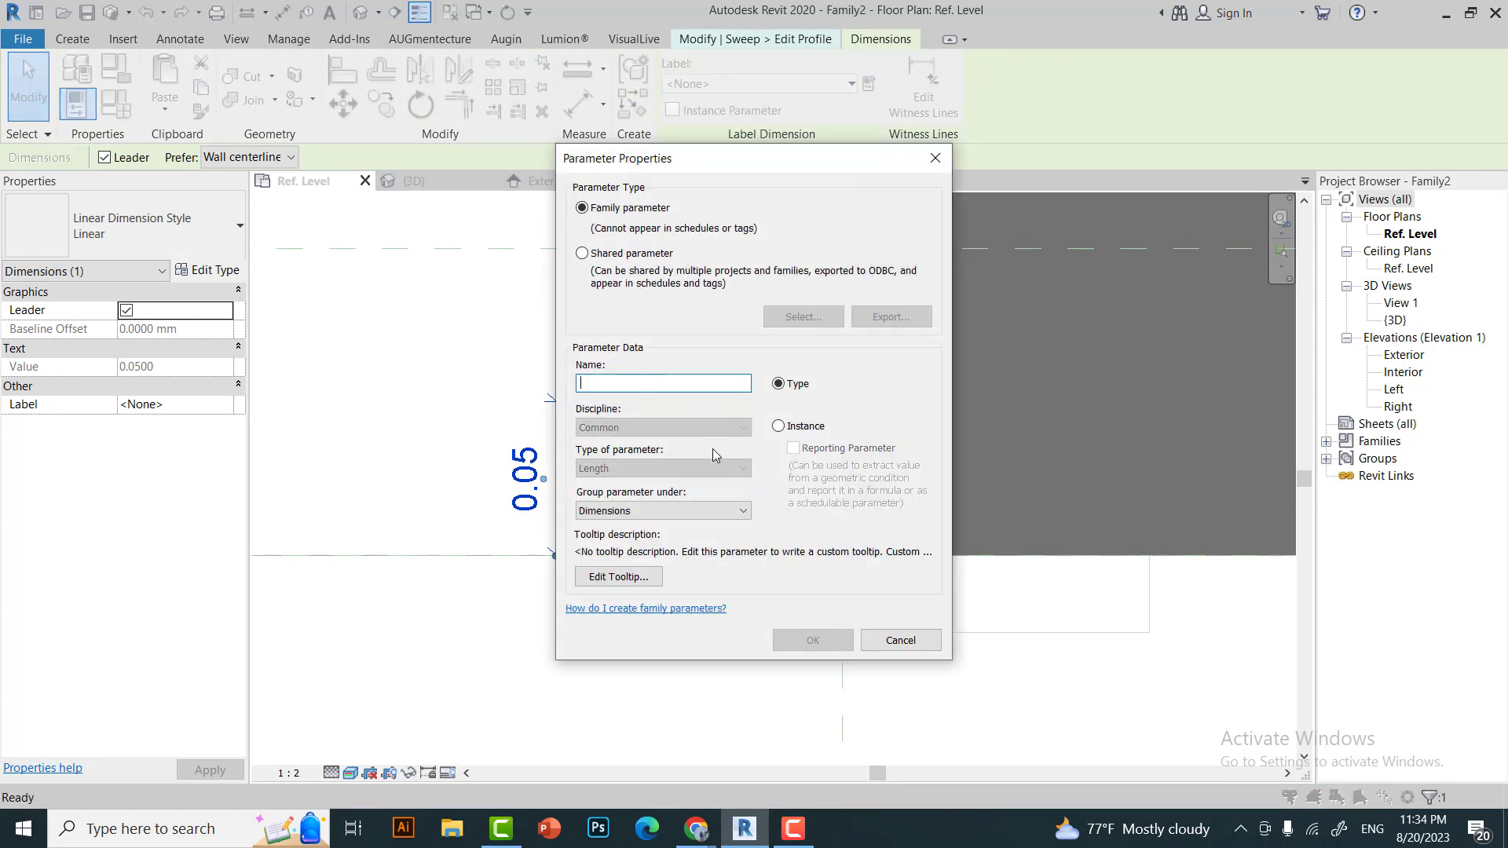
{"action": "left_click", "coordinate": [900, 640]}
{"action": "left_click", "coordinate": [759, 83]}
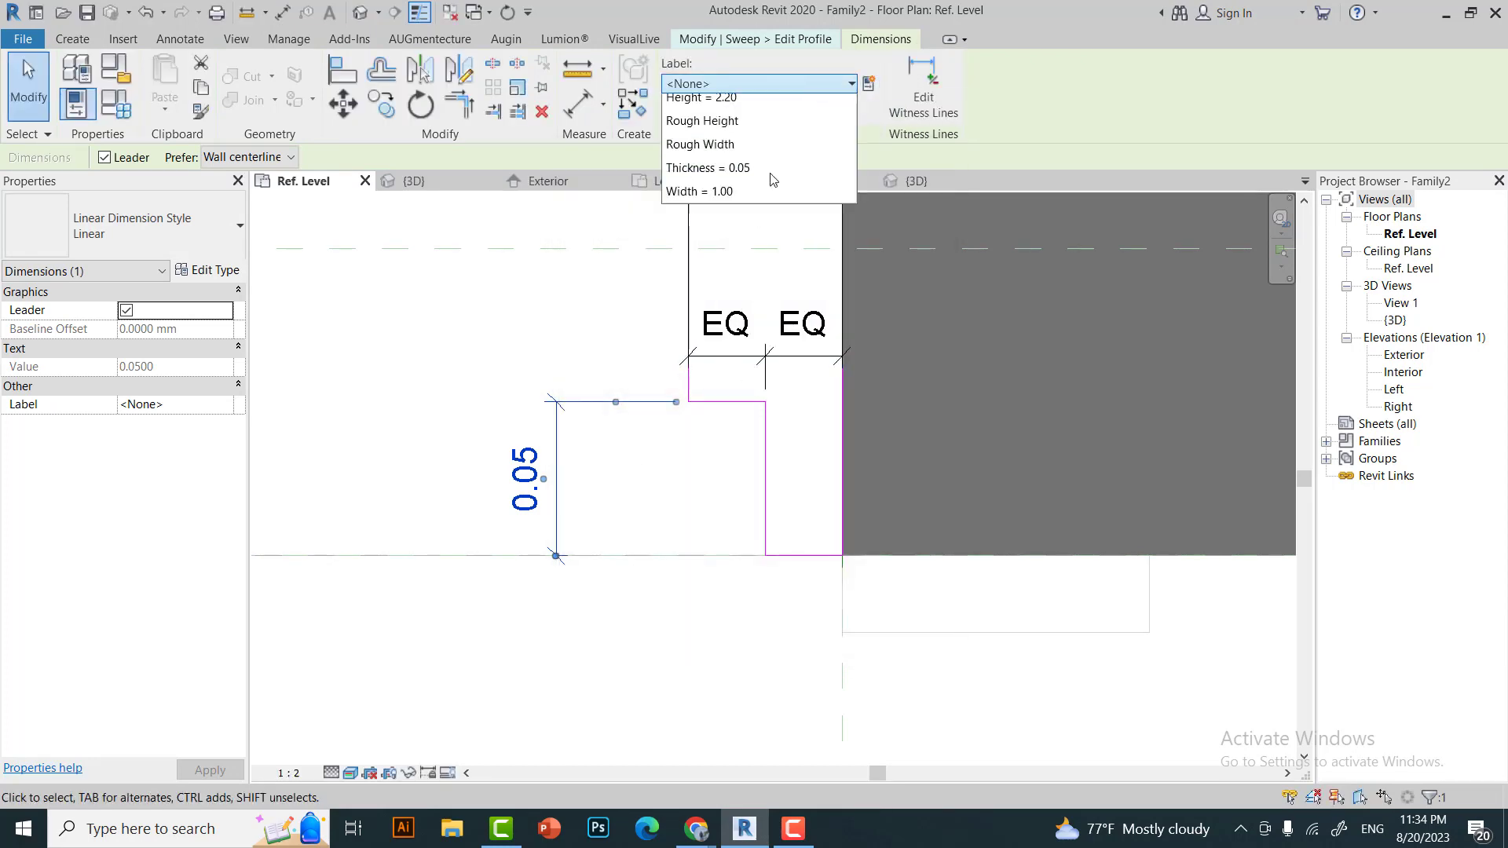
{"action": "left_click", "coordinate": [574, 278]}
{"action": "left_click", "coordinate": [117, 104]}
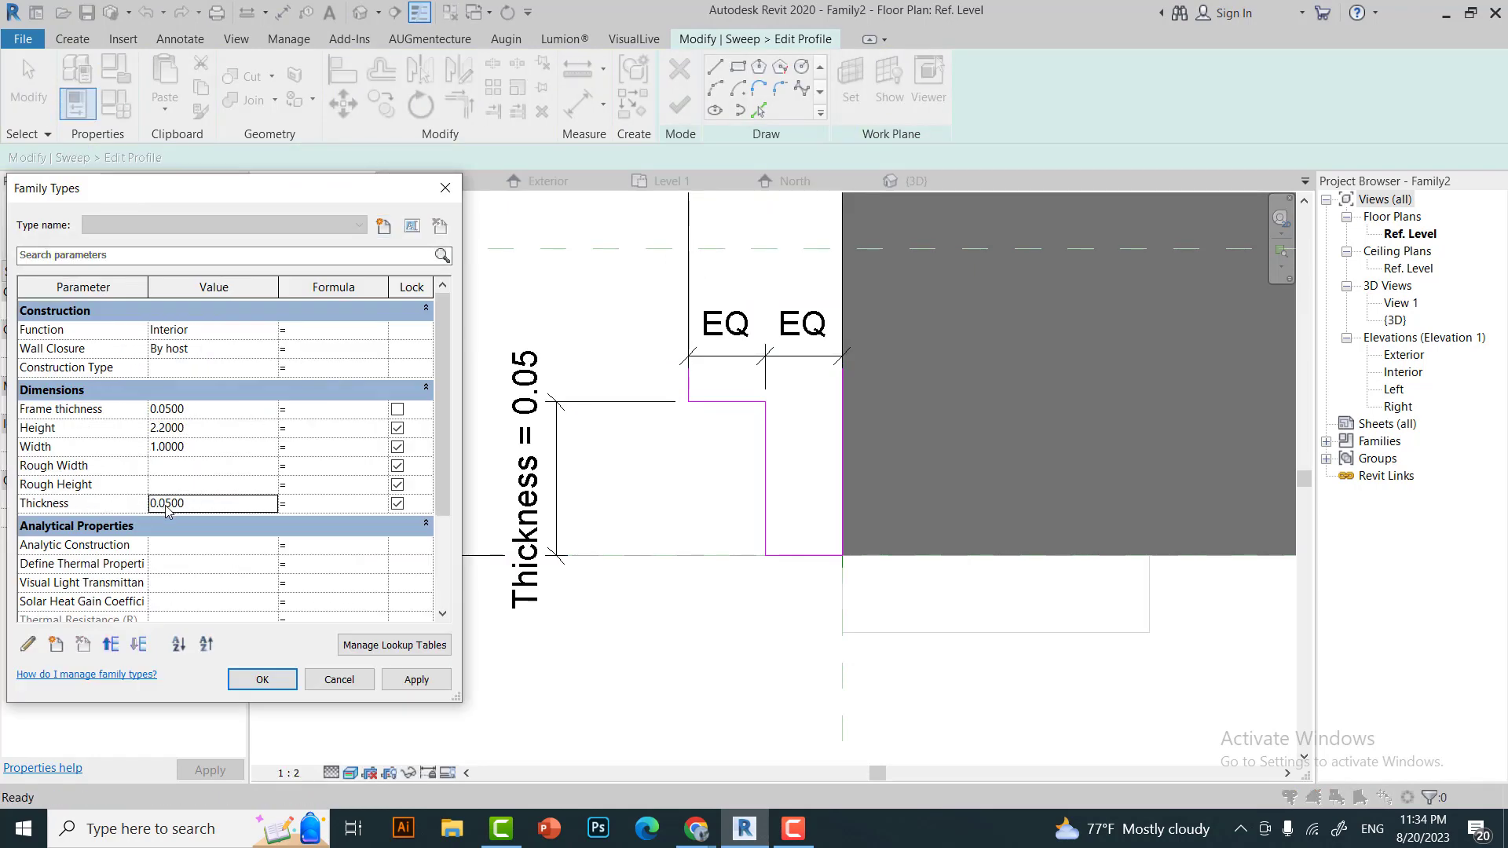
Apply Thickness 0.10 and finish the profile edit.
{"action": "left_click", "coordinate": [262, 680]}
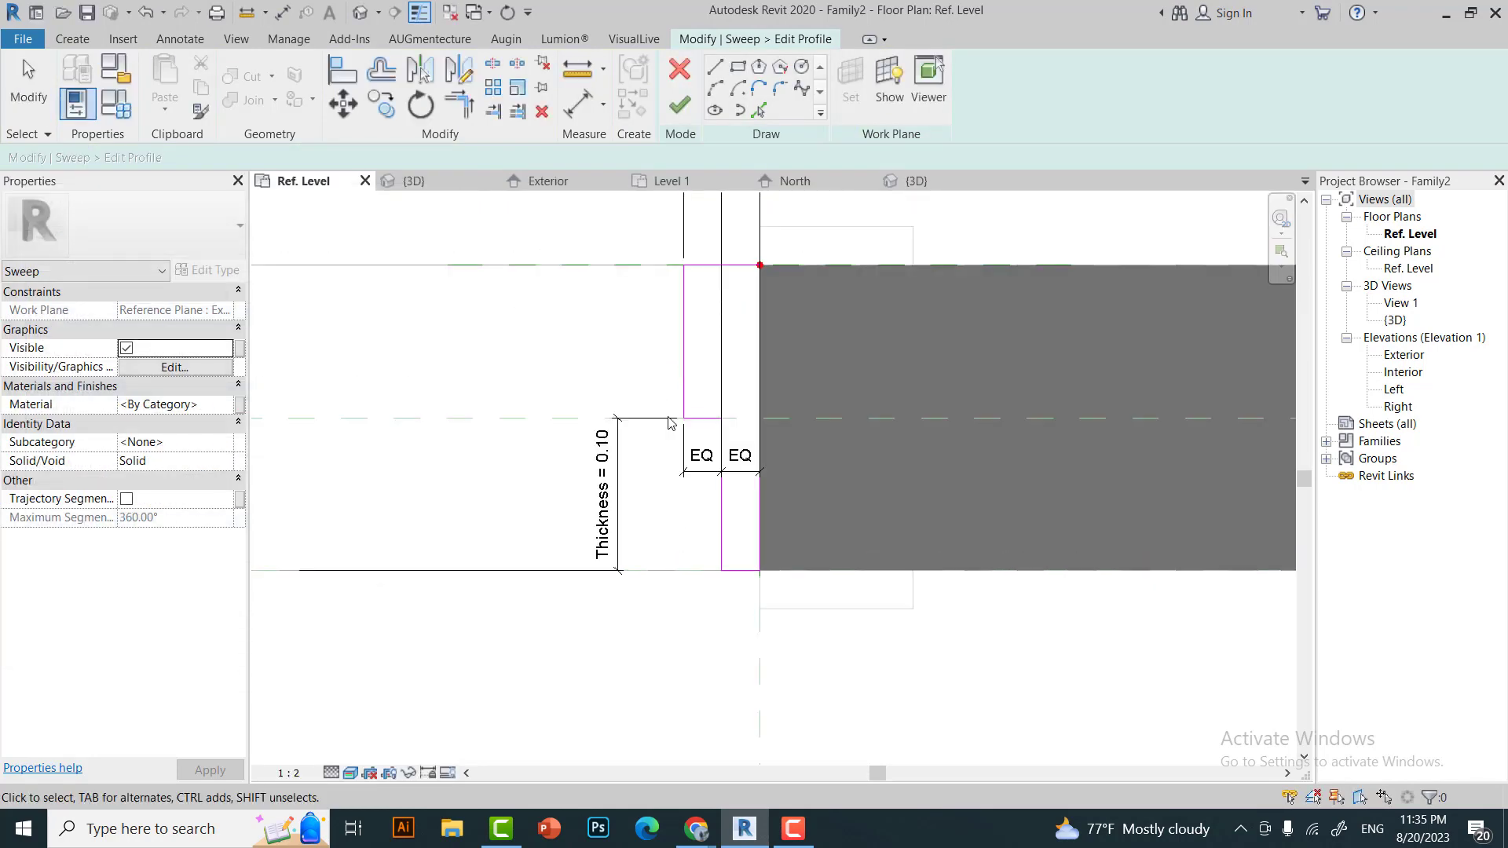
{"action": "scroll", "coordinate": [835, 397], "scroll_direction": "up", "scroll_amount": 3}
{"action": "scroll", "coordinate": [565, 581], "scroll_direction": "down", "scroll_amount": 2}
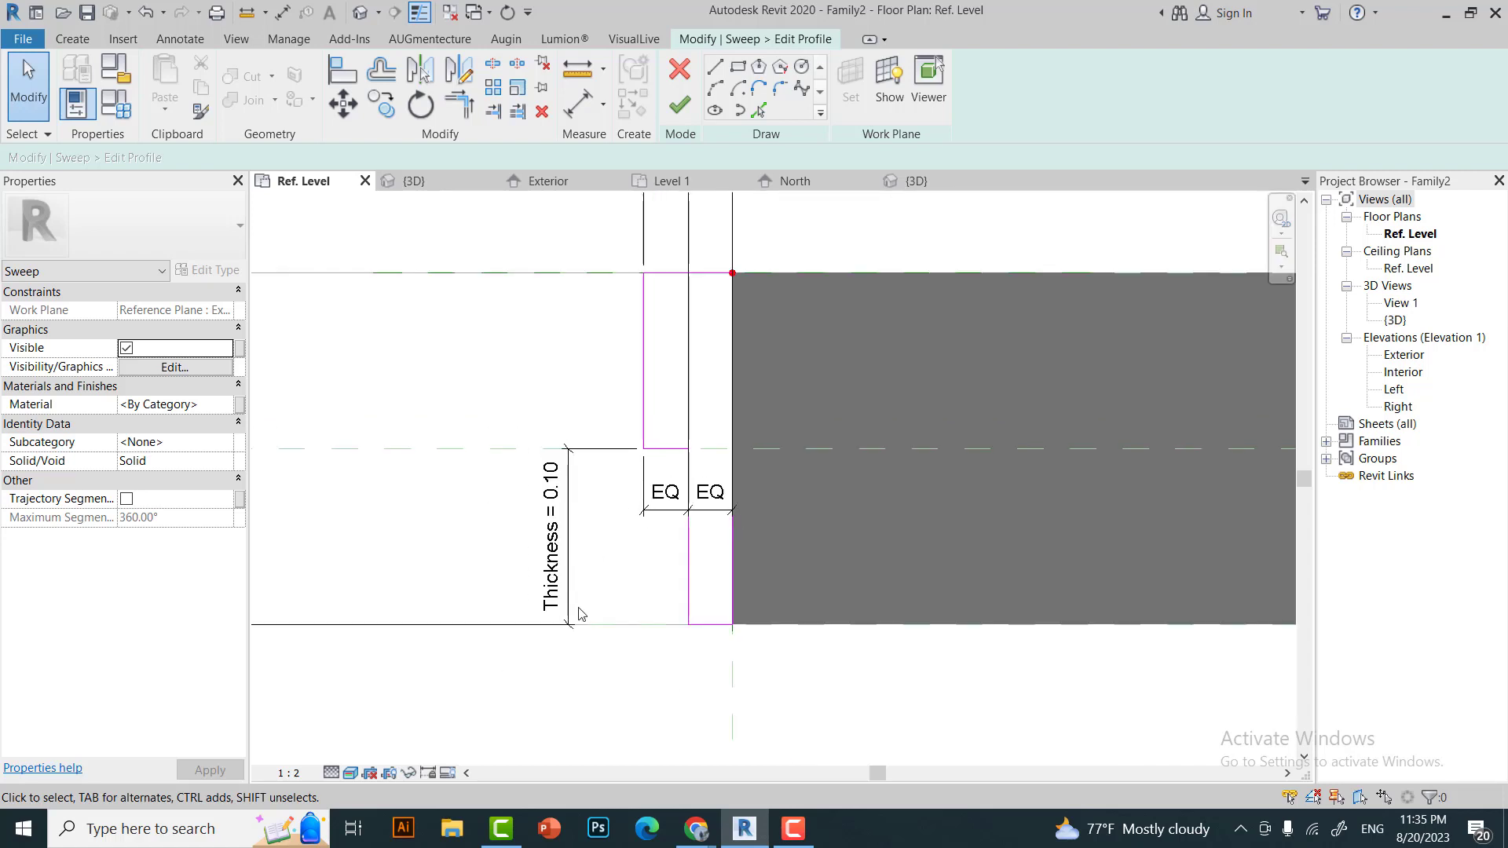
{"action": "scroll", "coordinate": [620, 617], "scroll_direction": "down", "scroll_amount": 2}
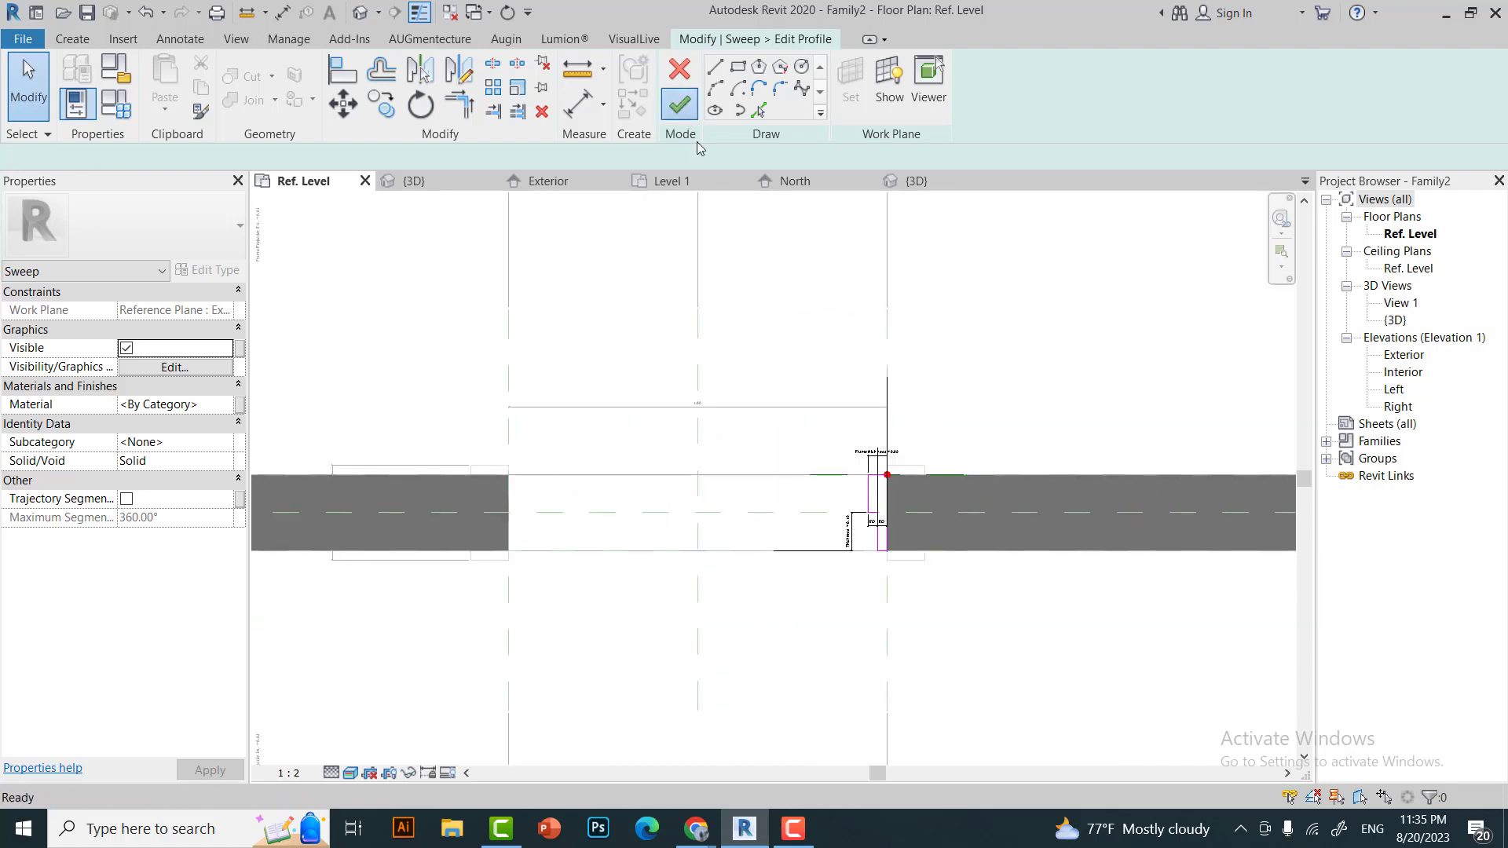
{"action": "left_click", "coordinate": [679, 104]}
Reopen the profile, verify the Frame thichness dimension, and finish the sweep.
{"action": "double_click", "coordinate": [845, 465]}
{"action": "scroll", "coordinate": [847, 463], "scroll_direction": "down", "scroll_amount": 2}
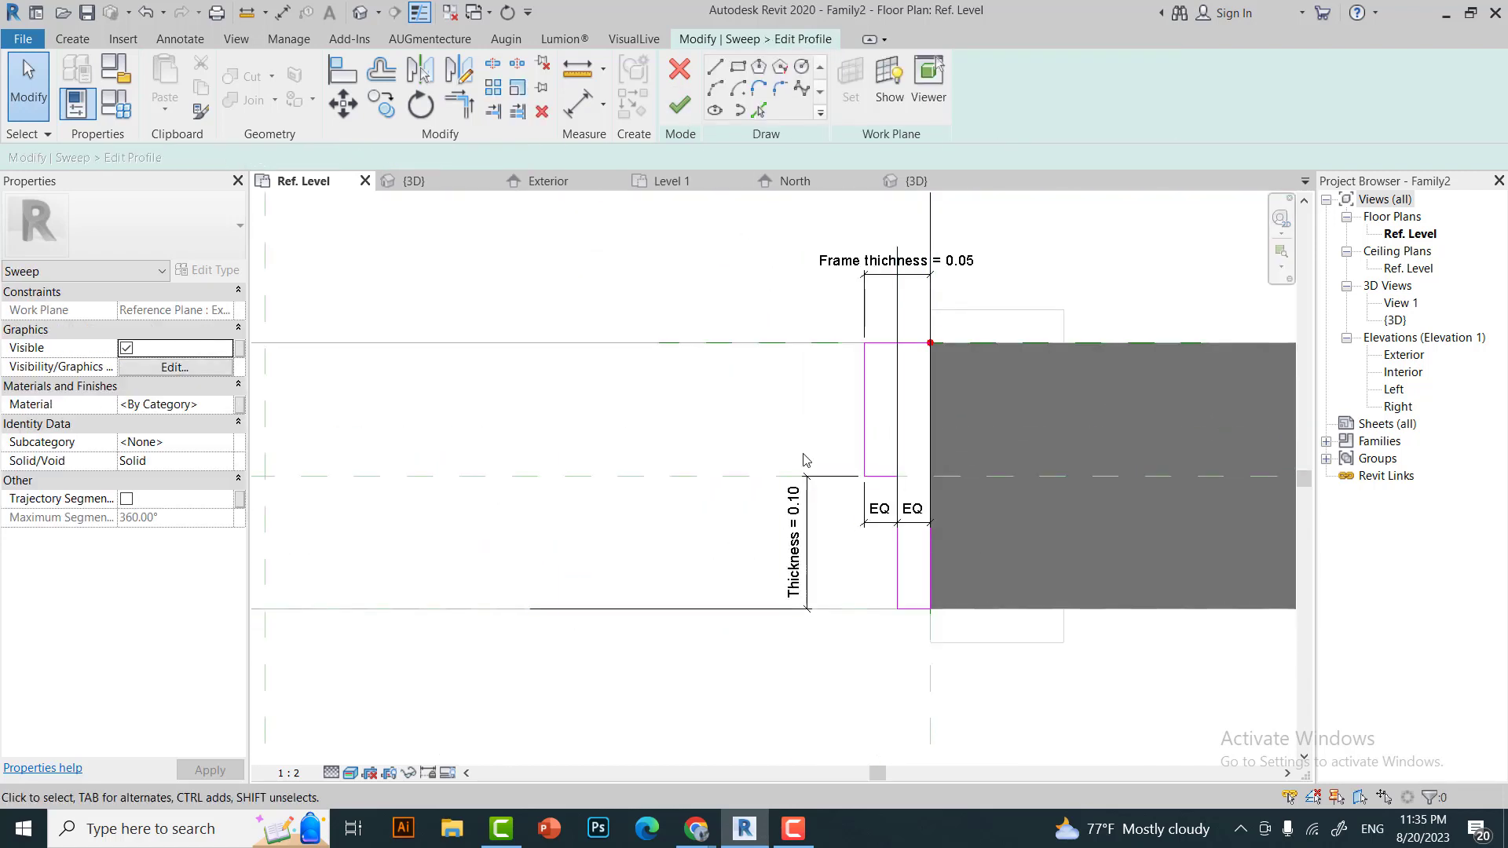
{"action": "scroll", "coordinate": [943, 228], "scroll_direction": "up", "scroll_amount": 3}
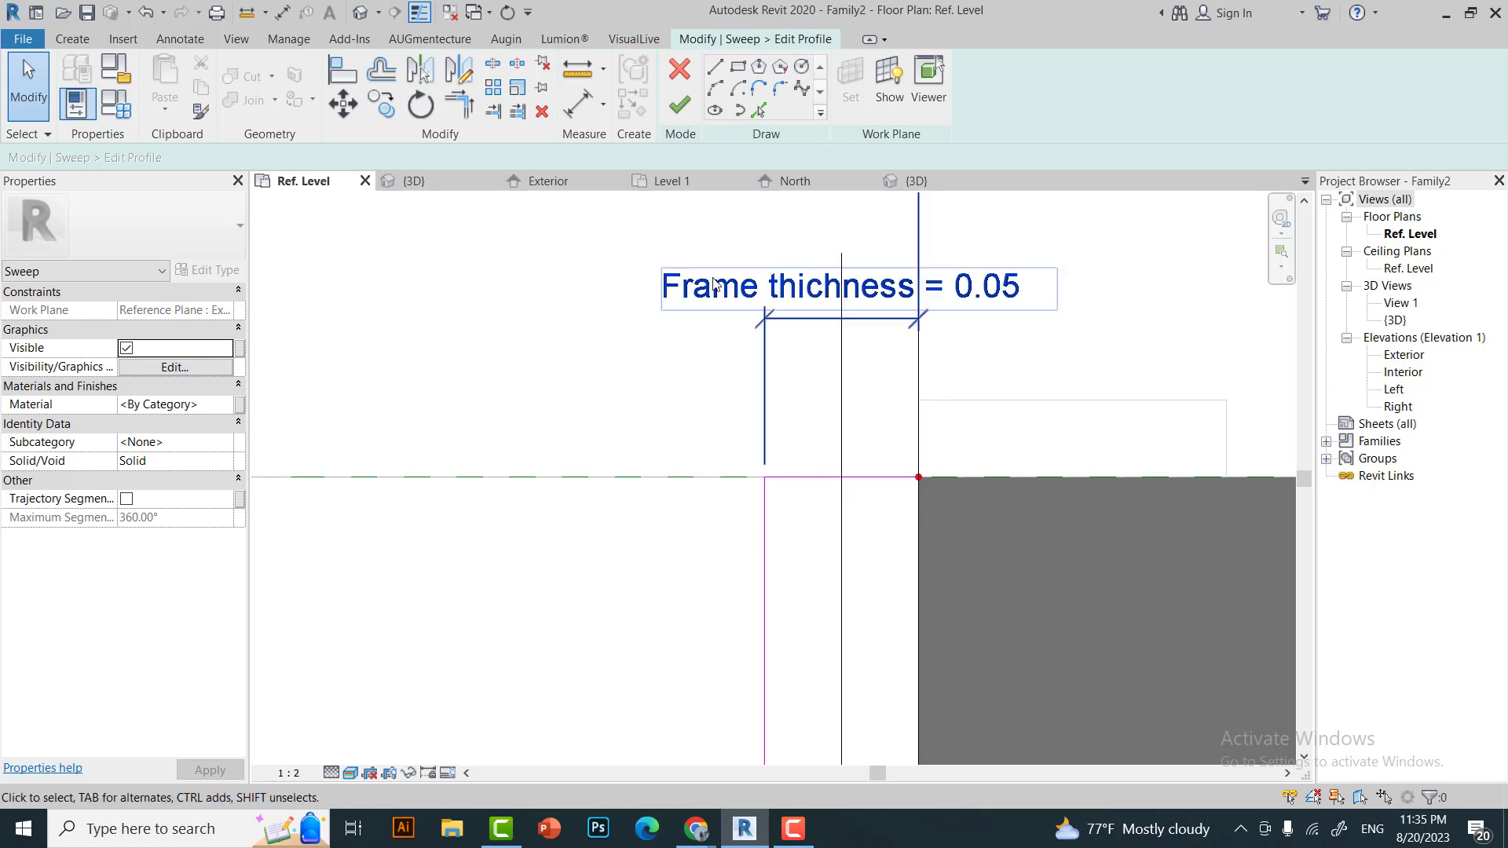
{"action": "scroll", "coordinate": [810, 520], "scroll_direction": "down", "scroll_amount": 2}
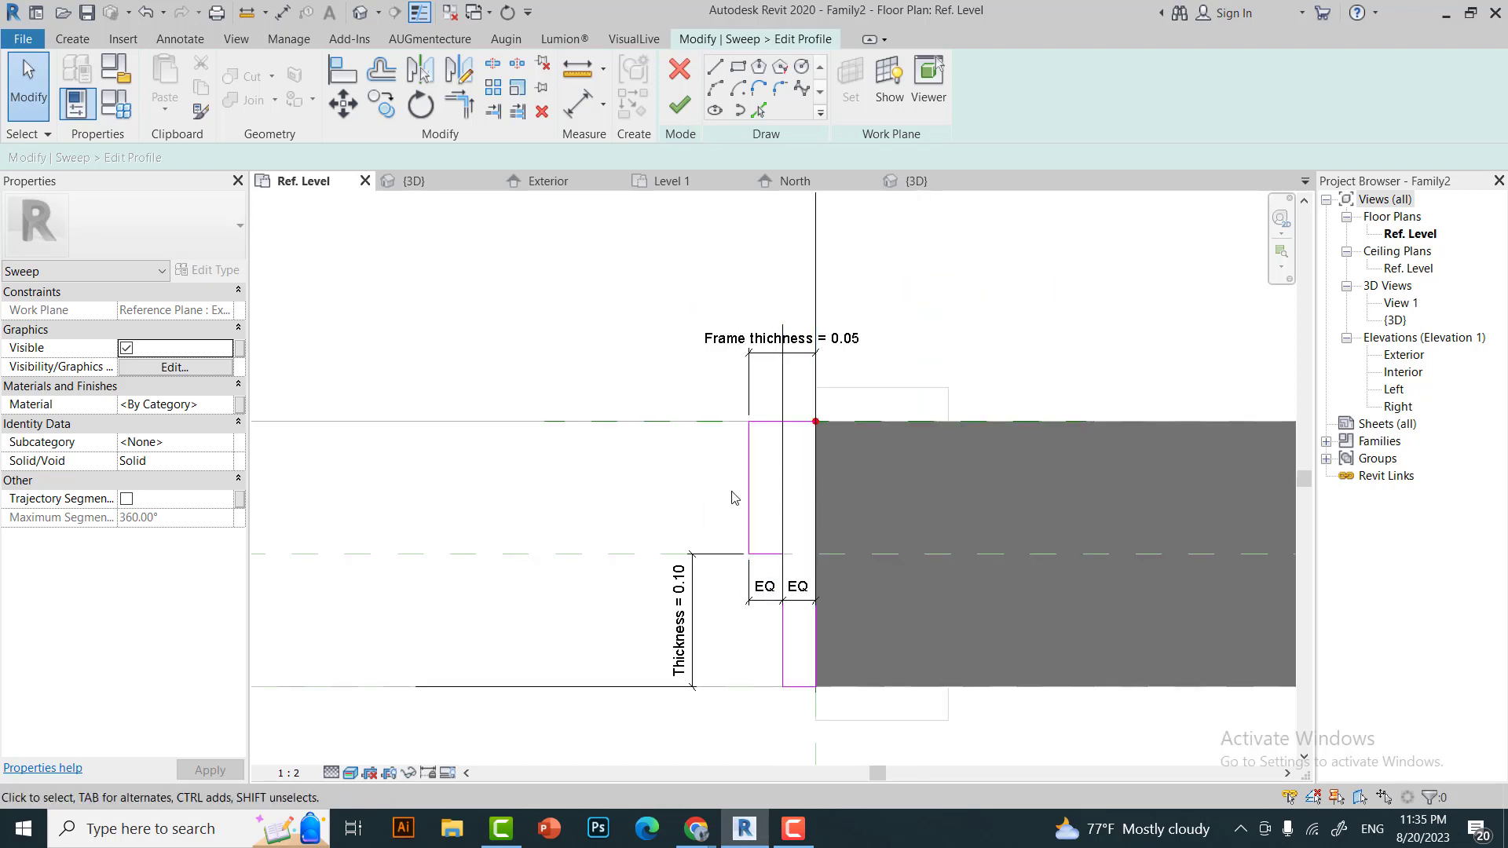
{"action": "left_click", "coordinate": [786, 338]}
{"action": "key", "text": "Escape"}
{"action": "scroll", "coordinate": [760, 304], "scroll_direction": "up", "scroll_amount": 1}
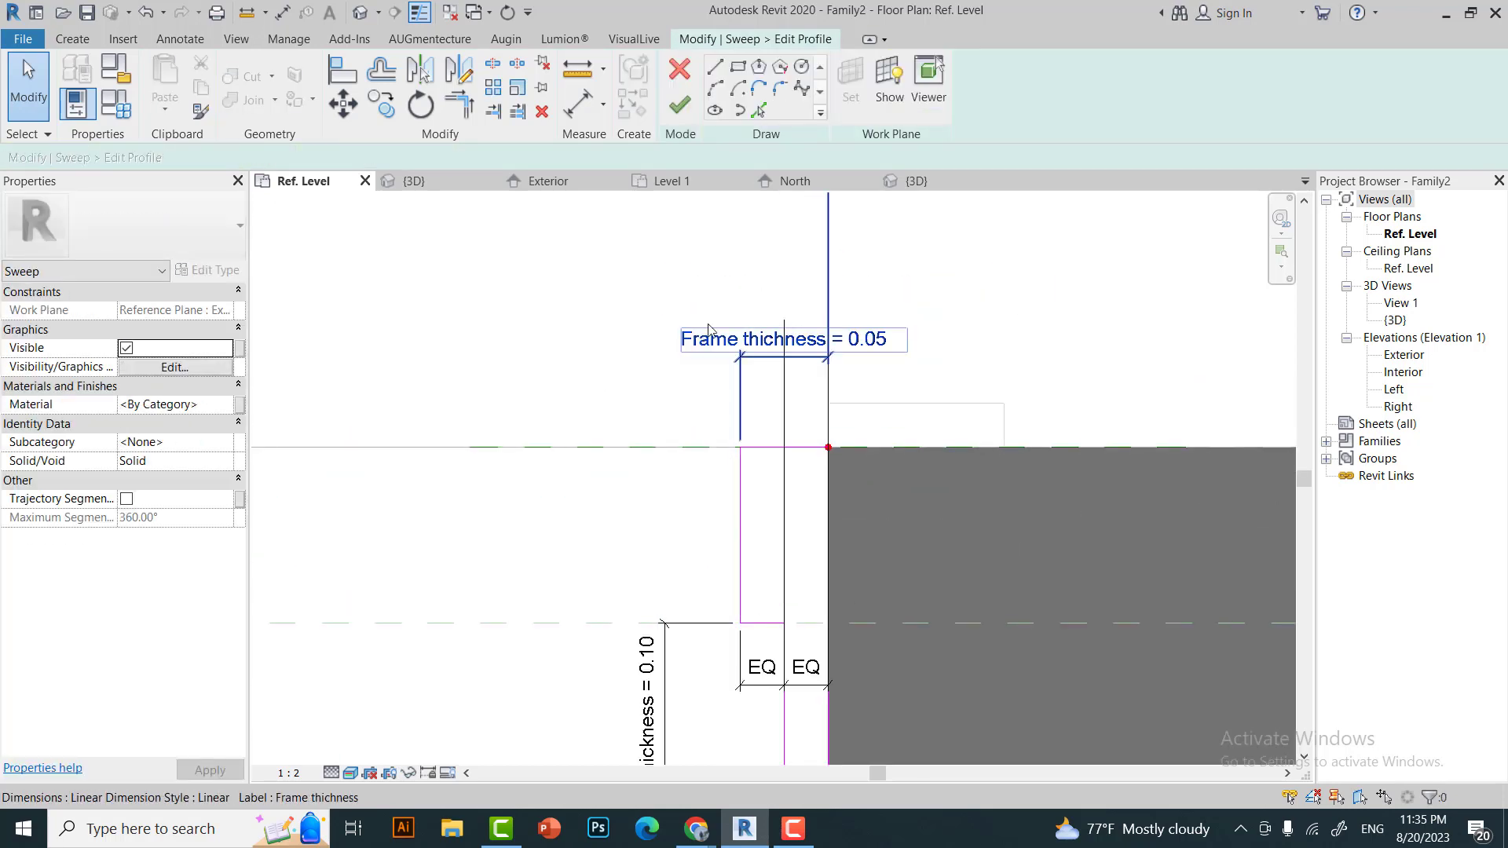
{"action": "scroll", "coordinate": [761, 304], "scroll_direction": "down", "scroll_amount": 2}
{"action": "left_click", "coordinate": [681, 104]}
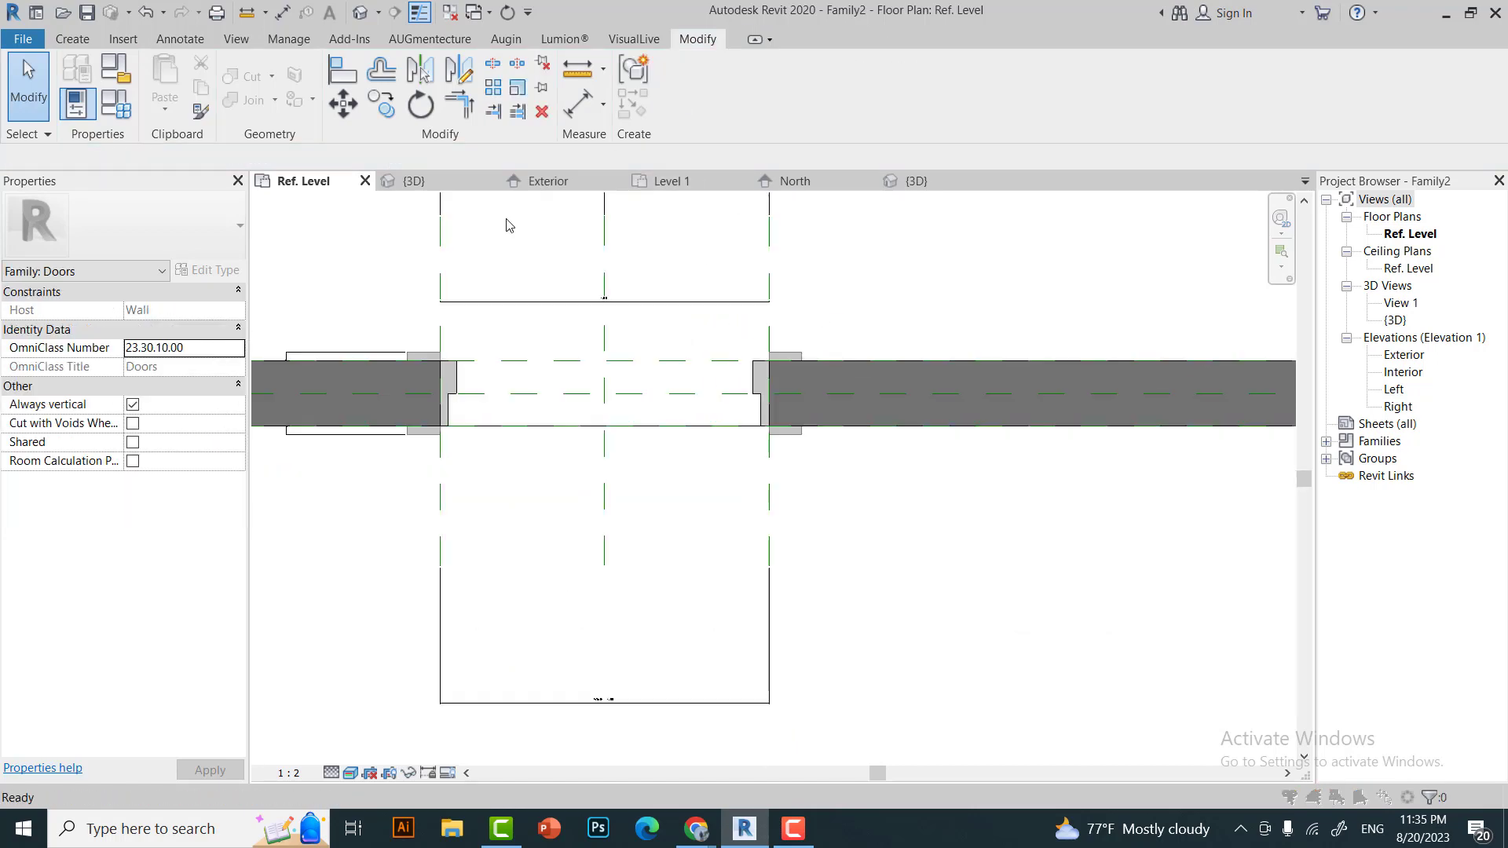
Complete the frame sweep and bring up the door in the 3D view.
{"action": "left_click", "coordinate": [878, 487]}
{"action": "left_click", "coordinate": [414, 181]}
{"action": "scroll", "coordinate": [1003, 567], "scroll_direction": "up", "scroll_amount": 2}
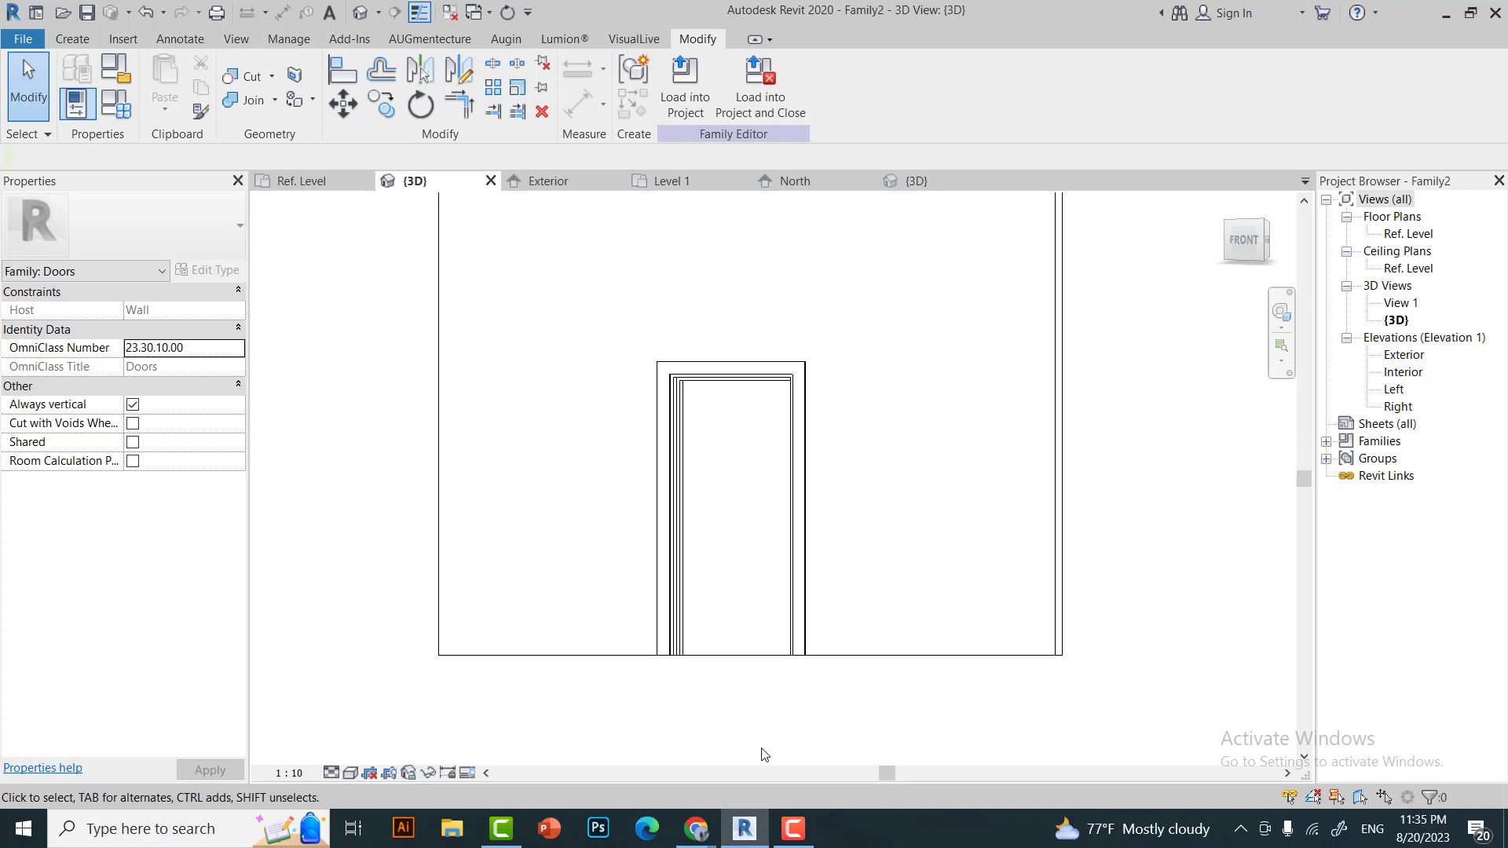
{"action": "scroll", "coordinate": [673, 549], "scroll_direction": "up", "scroll_amount": 1}
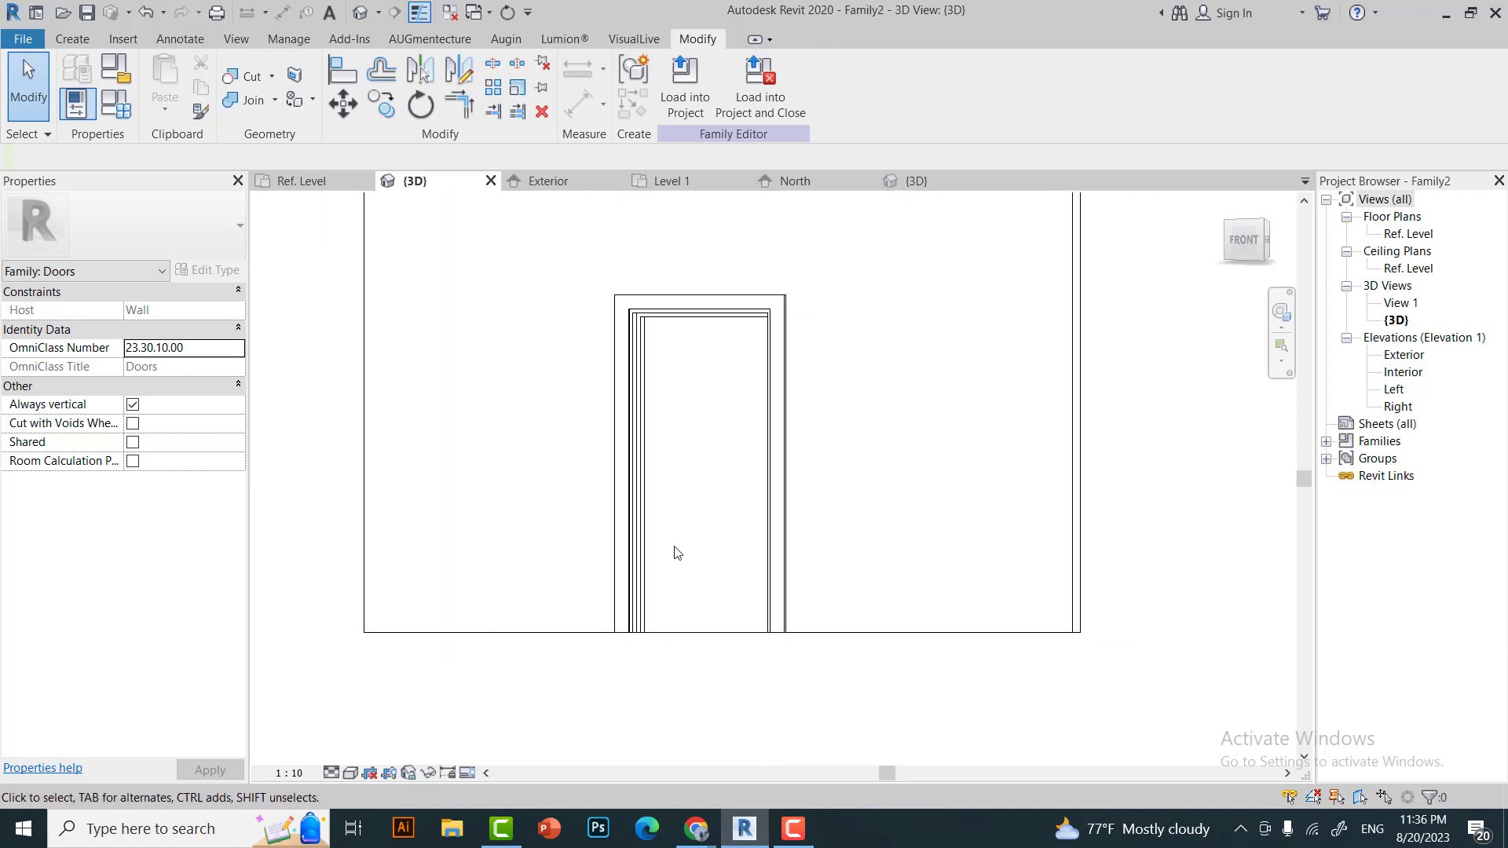
{"action": "scroll", "coordinate": [673, 549], "scroll_direction": "down", "scroll_amount": 1}
{"action": "middle_click_drag", "start_coordinate": [791, 306], "coordinate": [853, 277]}
Open the door frame extrusion for editing, then finish edit mode and deselect it.
{"action": "double_click", "coordinate": [856, 279]}
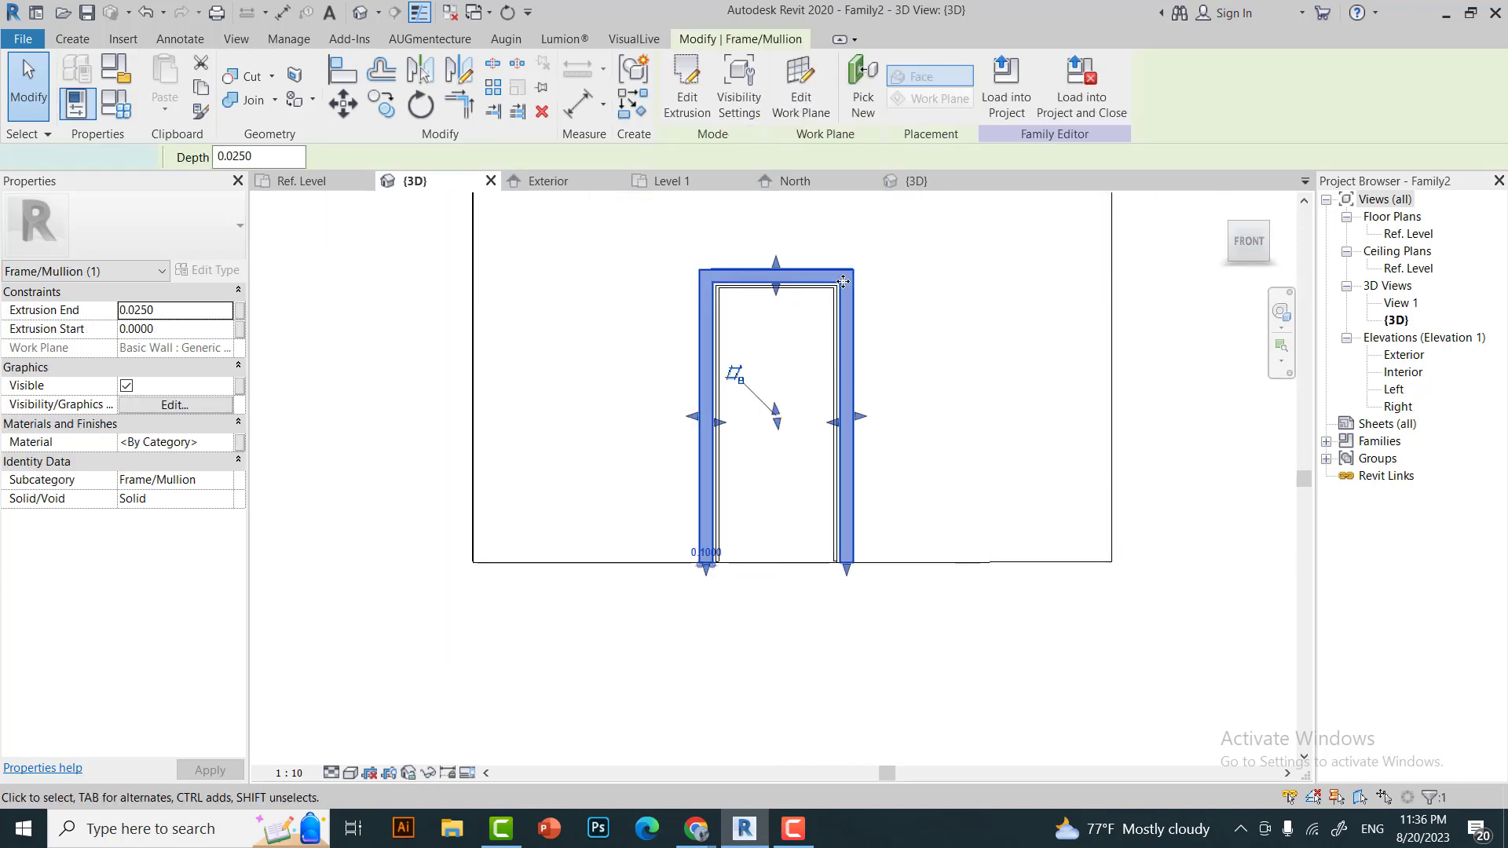
{"action": "scroll", "coordinate": [756, 546], "scroll_direction": "up", "scroll_amount": 1}
{"action": "scroll", "coordinate": [757, 546], "scroll_direction": "down", "scroll_amount": 1}
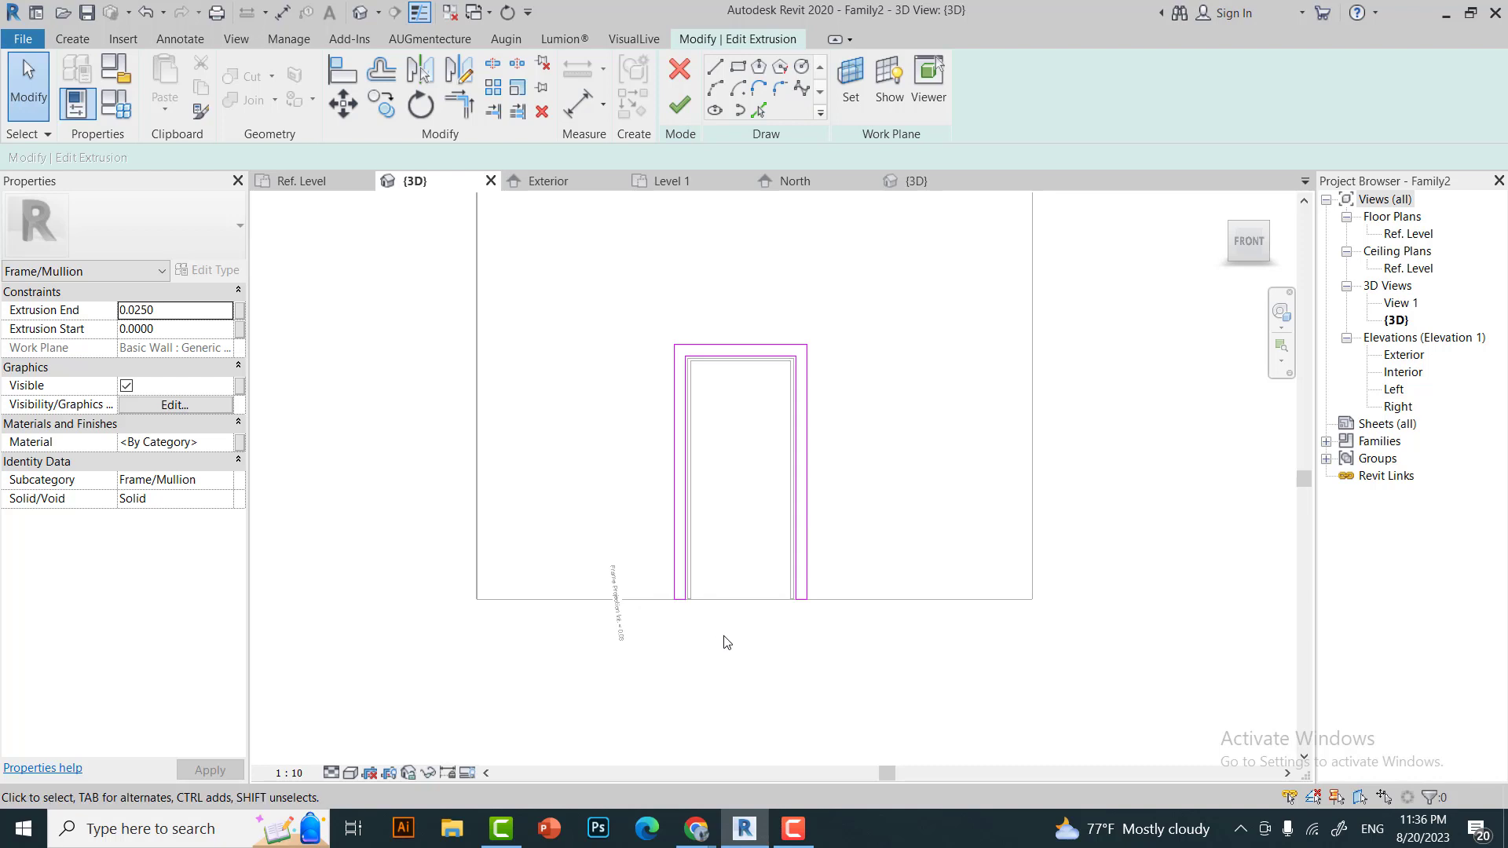
{"action": "scroll", "coordinate": [599, 393], "scroll_direction": "up", "scroll_amount": 1}
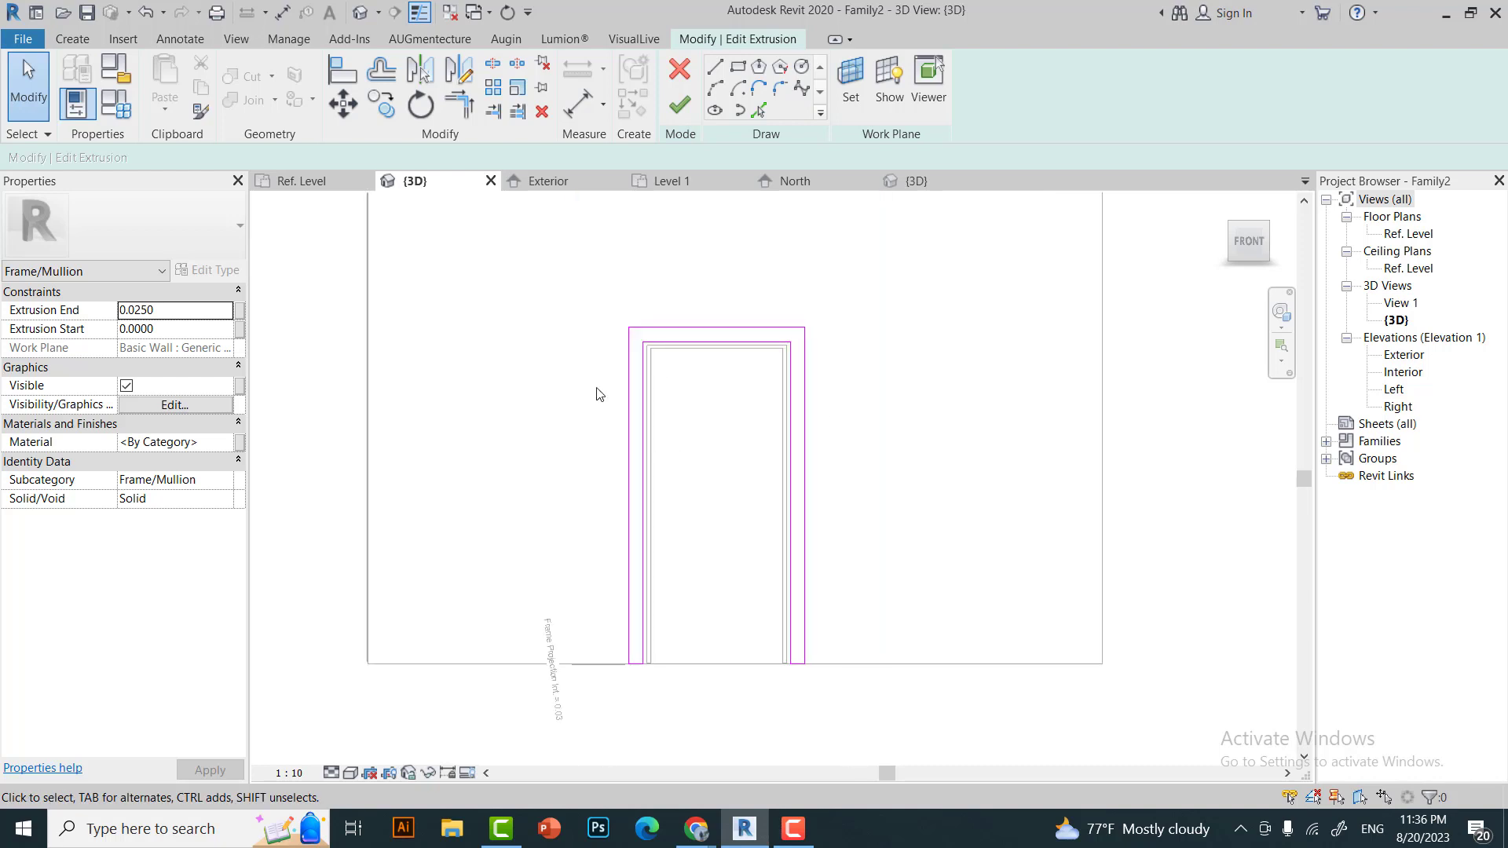
{"action": "left_click", "coordinate": [680, 105]}
{"action": "key", "text": "Escape"}
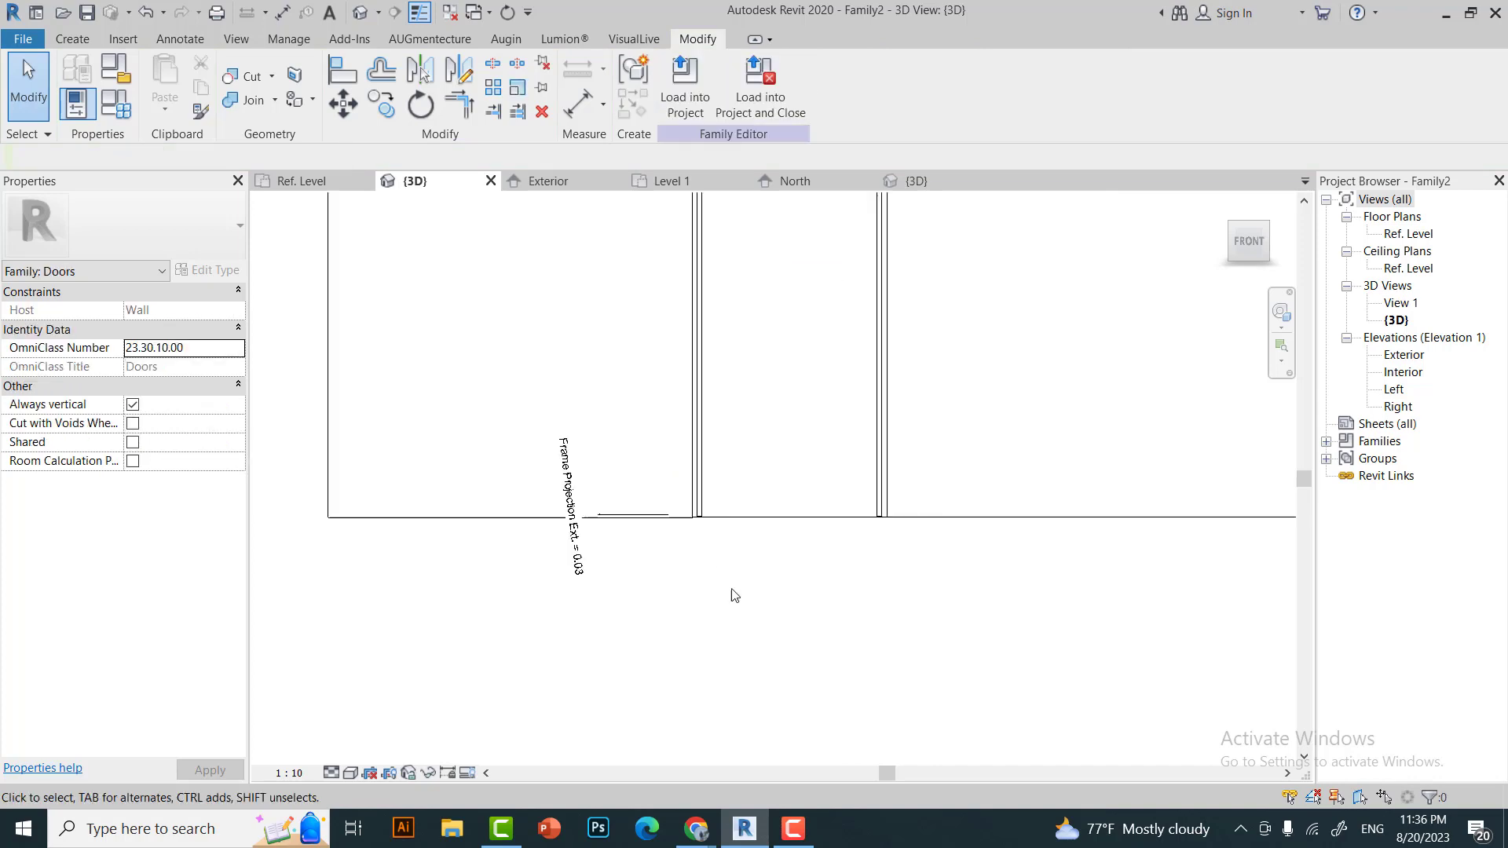
Orbit to an angled 3D view and inspect the framed opening in the wall.
{"action": "scroll", "coordinate": [733, 596], "scroll_direction": "down", "scroll_amount": 2}
{"action": "middle_click_drag", "start_coordinate": [893, 515], "coordinate": [778, 377], "text": "shift"}
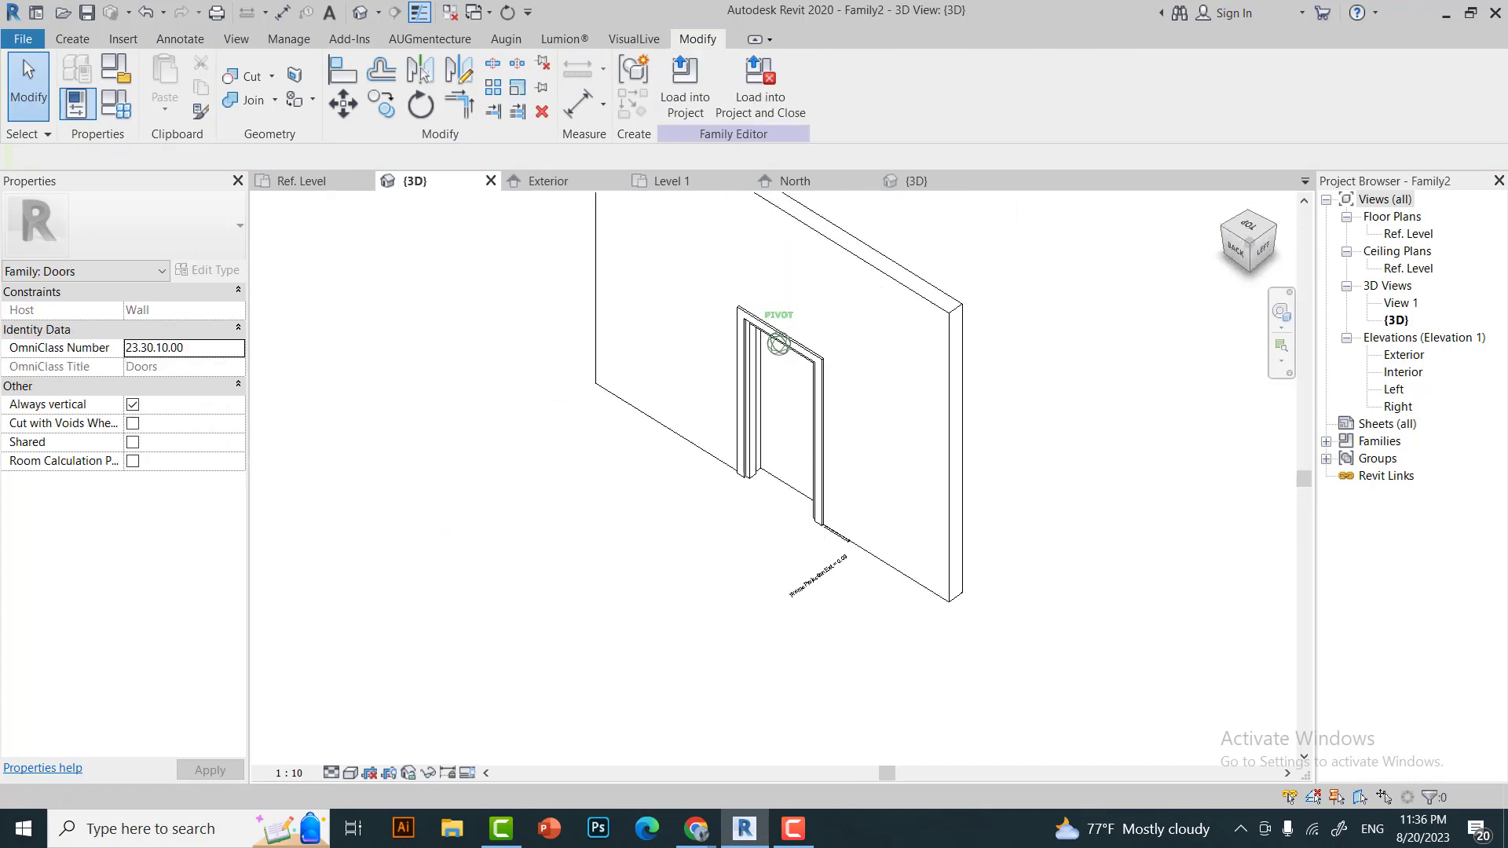
{"action": "left_click", "coordinate": [770, 393]}
{"action": "key", "text": "Escape"}
{"action": "scroll", "coordinate": [640, 370], "scroll_direction": "up", "scroll_amount": 2}
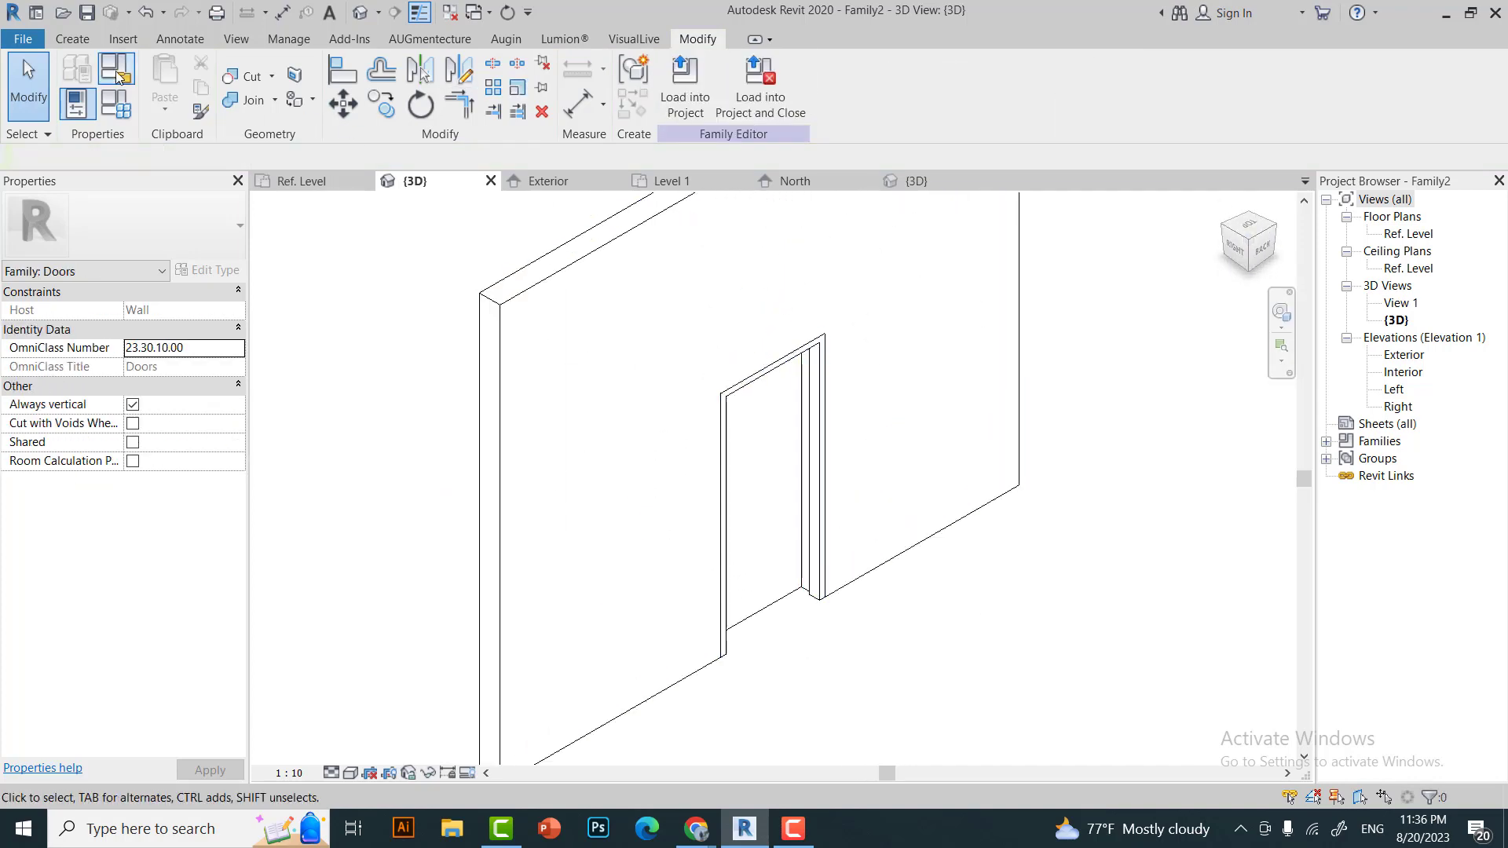
Start a sweep by sketching a path on the Exterior reference plane.
{"action": "left_click", "coordinate": [73, 38]}
{"action": "left_click", "coordinate": [284, 78]}
{"action": "left_click", "coordinate": [875, 70]}
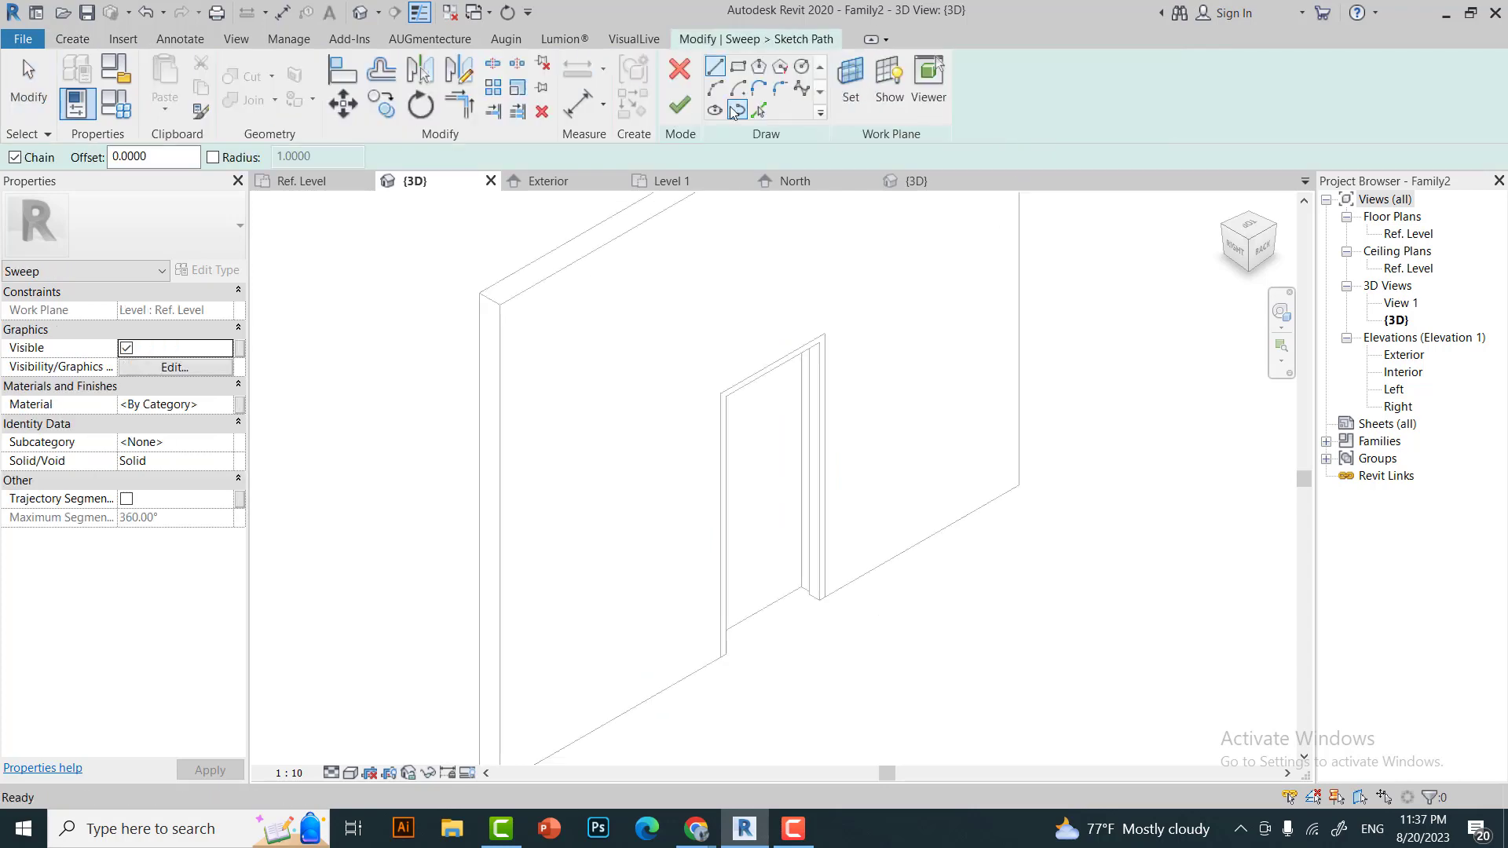
{"action": "left_click", "coordinate": [802, 410]}
{"action": "key", "text": "Return"}
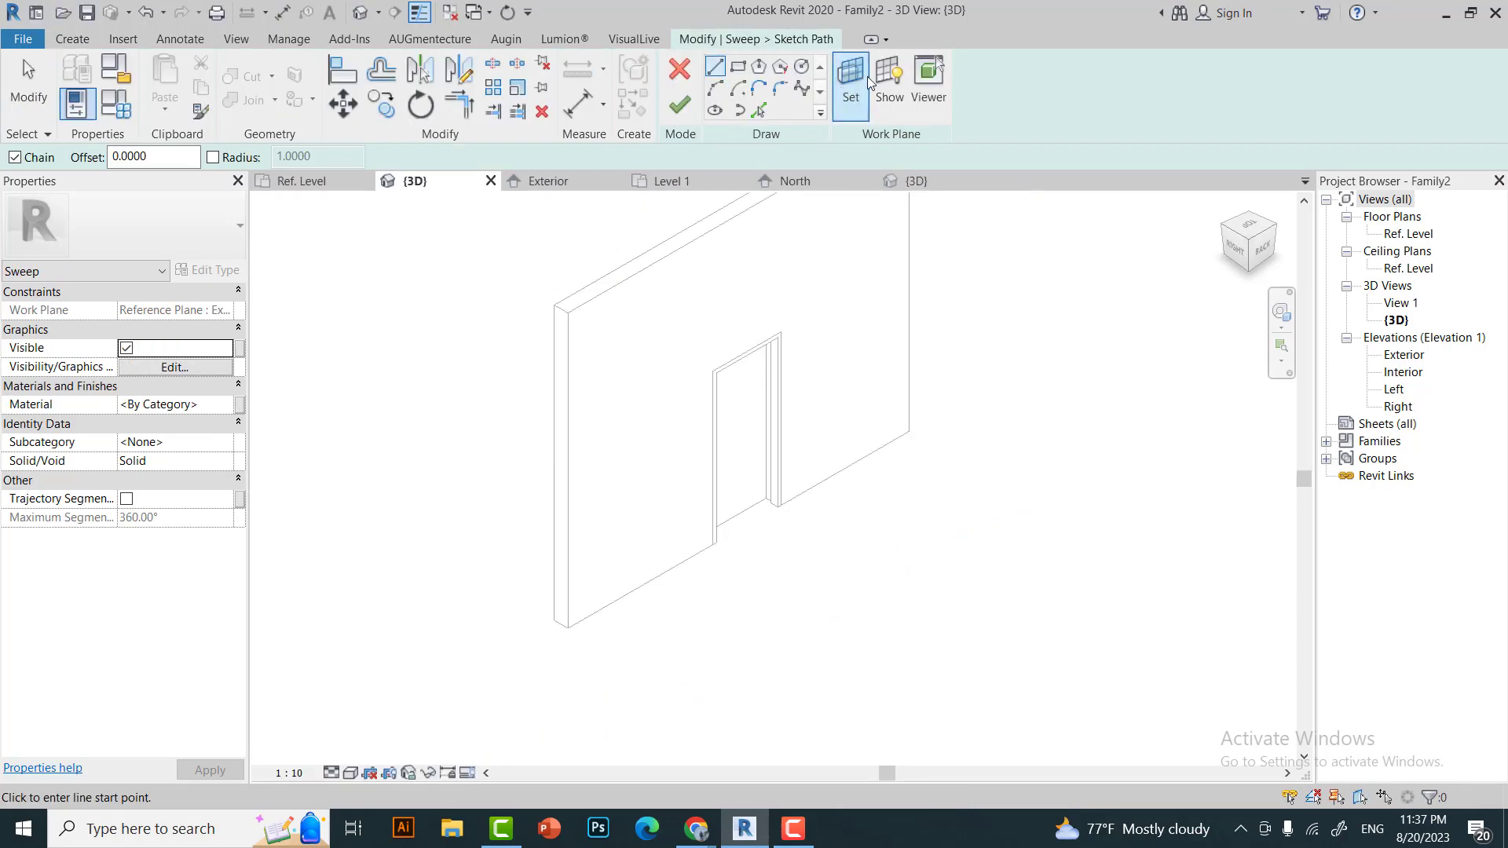
{"action": "left_click", "coordinate": [890, 79]}
{"action": "middle_click_drag", "start_coordinate": [785, 471], "coordinate": [739, 416], "text": "shift"}
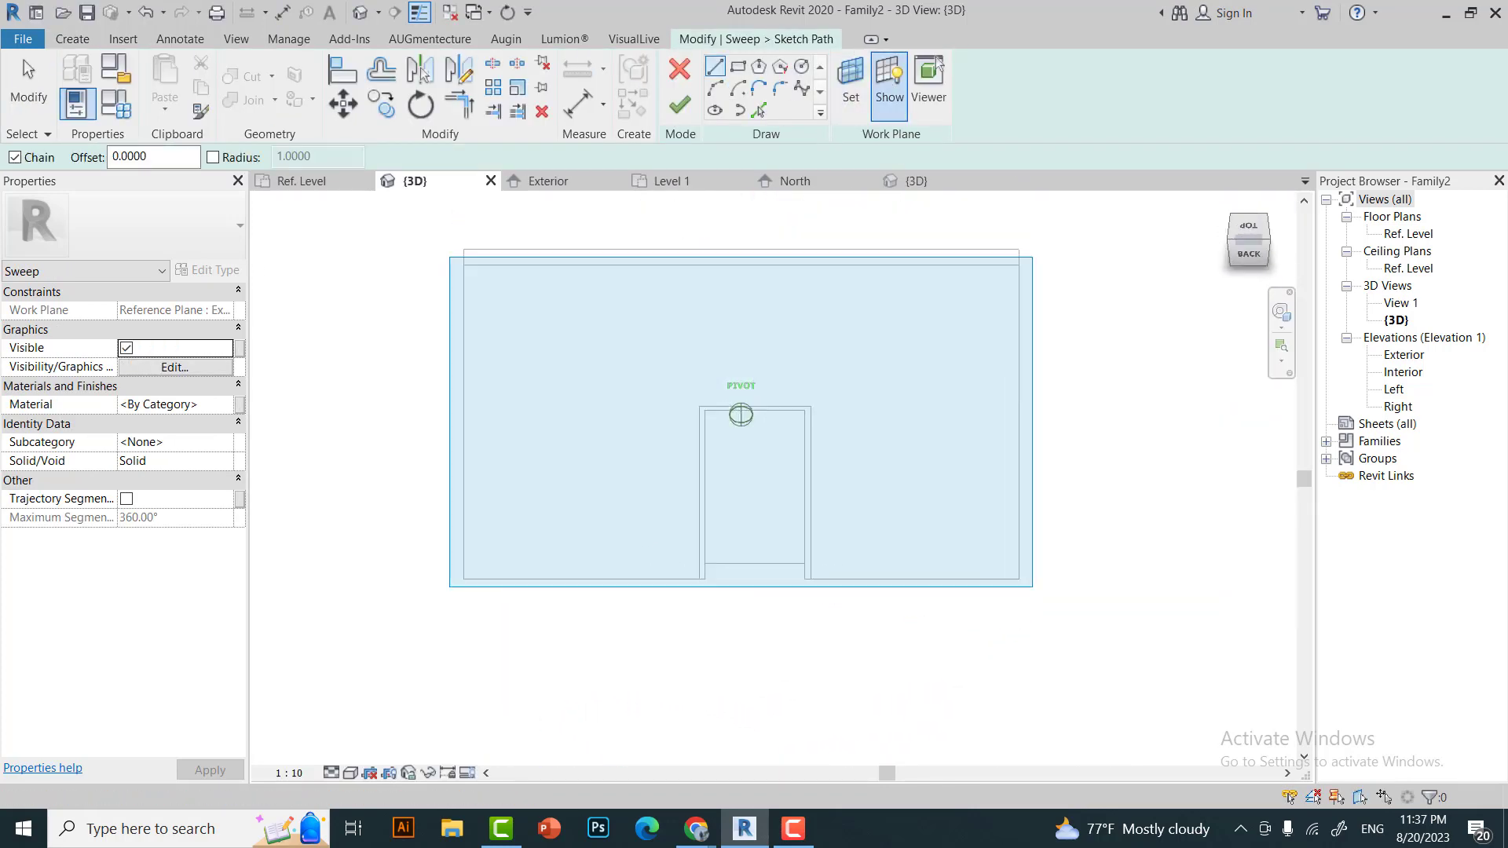
In the Exterior elevation, draw path lines up the left side, across the top and down the right.
{"action": "left_click", "coordinate": [547, 181]}
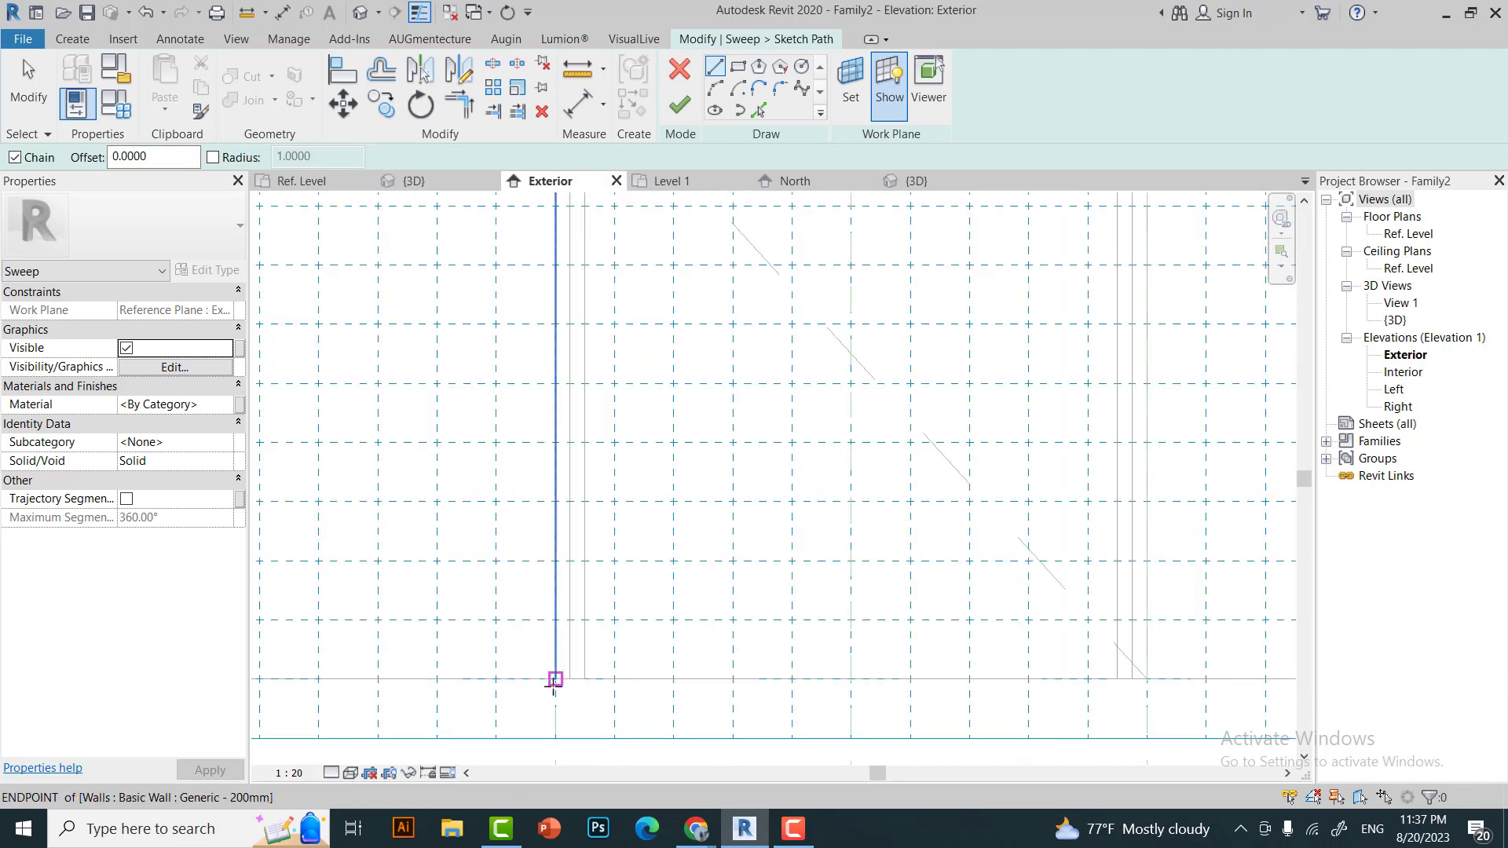
{"action": "scroll", "coordinate": [554, 680], "scroll_direction": "down", "scroll_amount": 3}
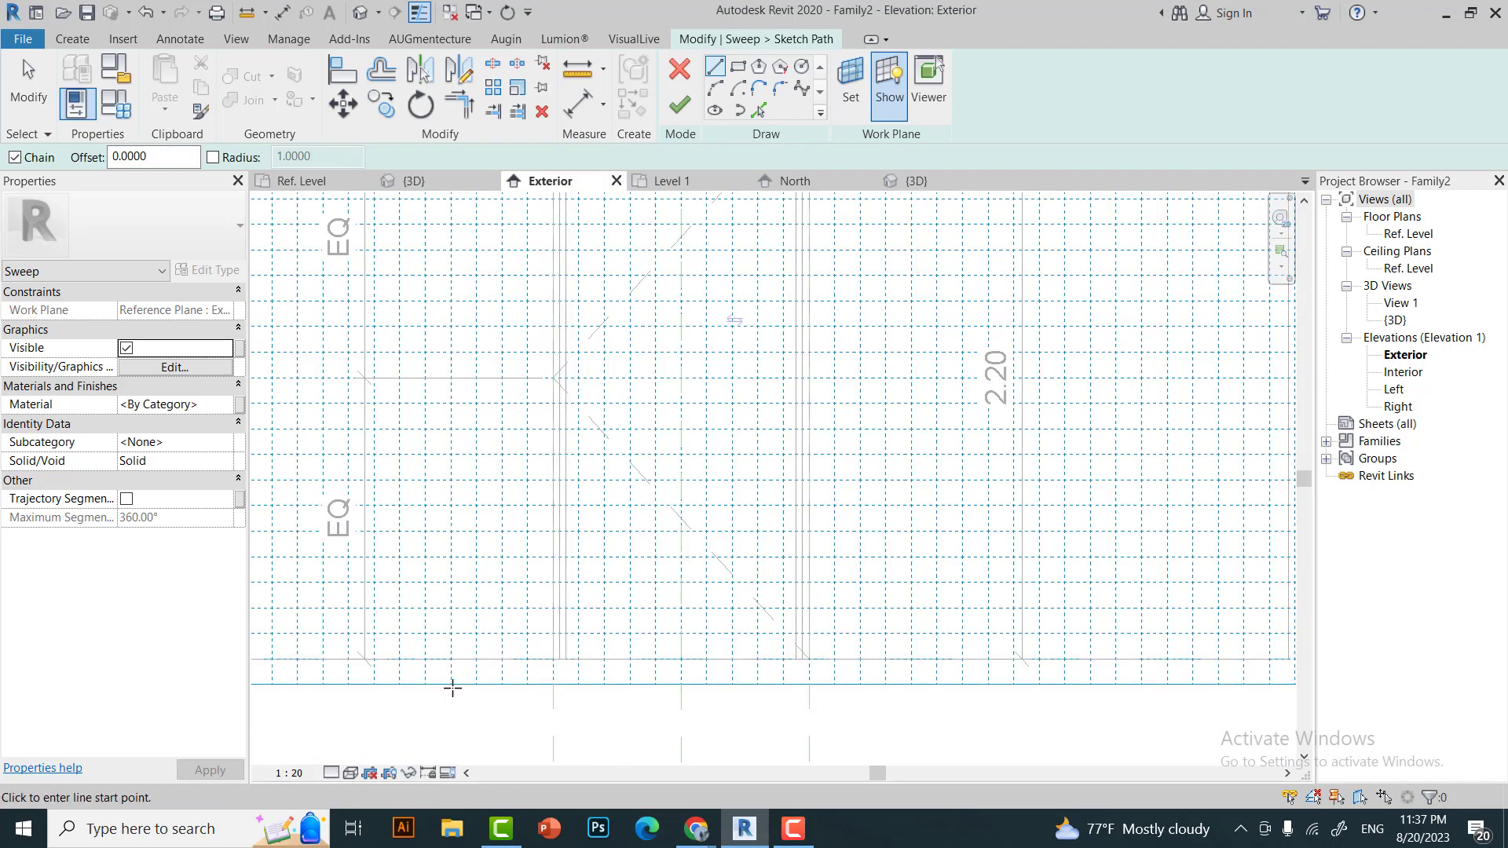
{"action": "left_click", "coordinate": [553, 659]}
{"action": "scroll", "coordinate": [539, 448], "scroll_direction": "up", "scroll_amount": 2}
{"action": "scroll", "coordinate": [579, 390], "scroll_direction": "up", "scroll_amount": 2}
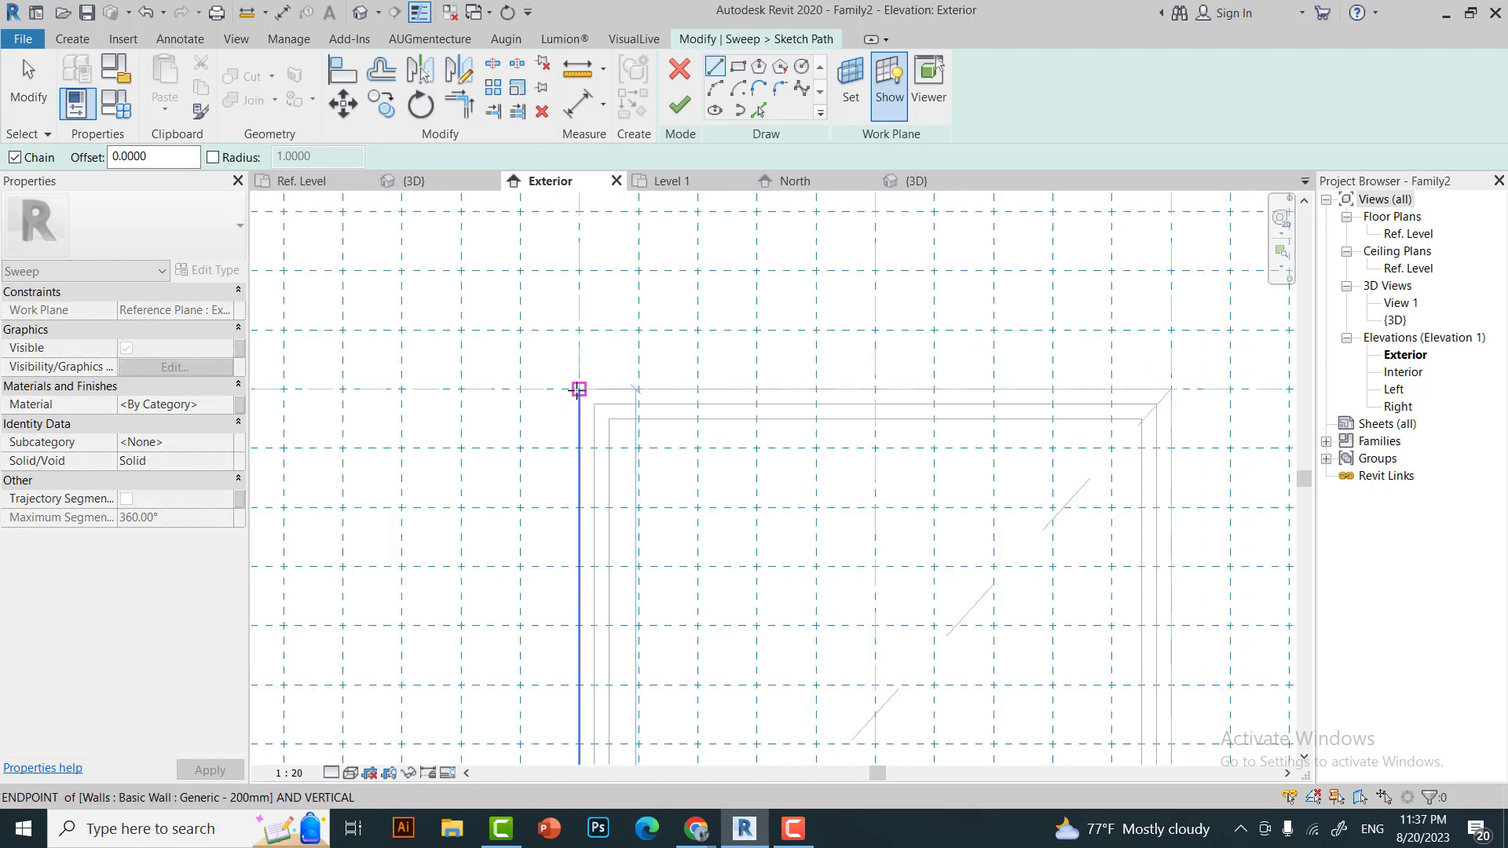
{"action": "left_click", "coordinate": [579, 388]}
{"action": "scroll", "coordinate": [1107, 381], "scroll_direction": "down", "scroll_amount": 3}
{"action": "scroll", "coordinate": [1110, 387], "scroll_direction": "up", "scroll_amount": 3}
{"action": "scroll", "coordinate": [1063, 381], "scroll_direction": "up", "scroll_amount": 2}
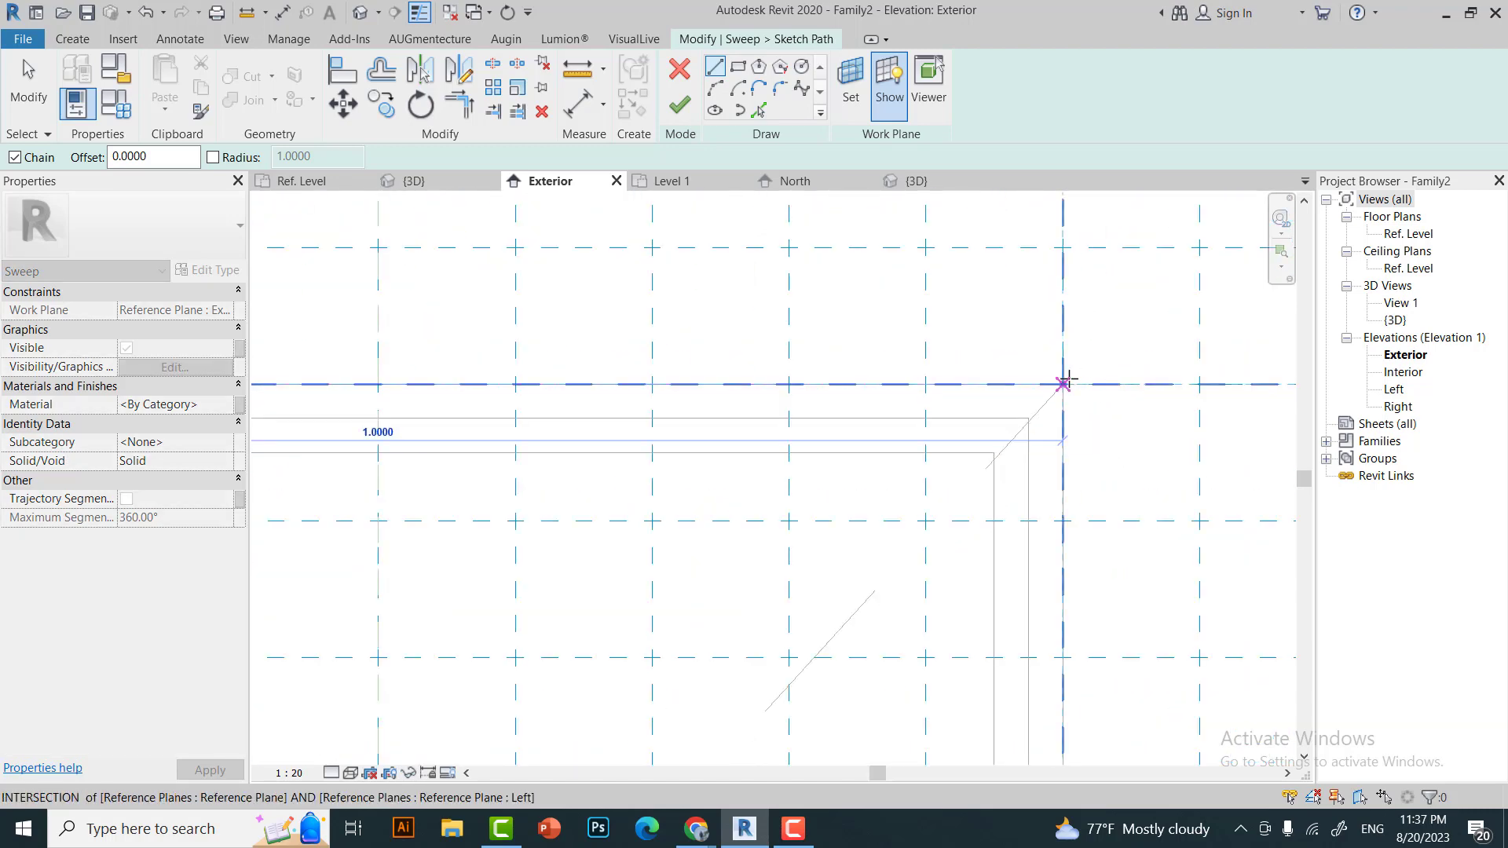
{"action": "left_click", "coordinate": [1062, 384]}
{"action": "scroll", "coordinate": [1065, 411], "scroll_direction": "down", "scroll_amount": 2}
{"action": "scroll", "coordinate": [1065, 471], "scroll_direction": "down", "scroll_amount": 2}
{"action": "left_click", "coordinate": [1054, 684]}
{"action": "key", "text": "Escape"}
{"action": "key", "text": "Escape"}
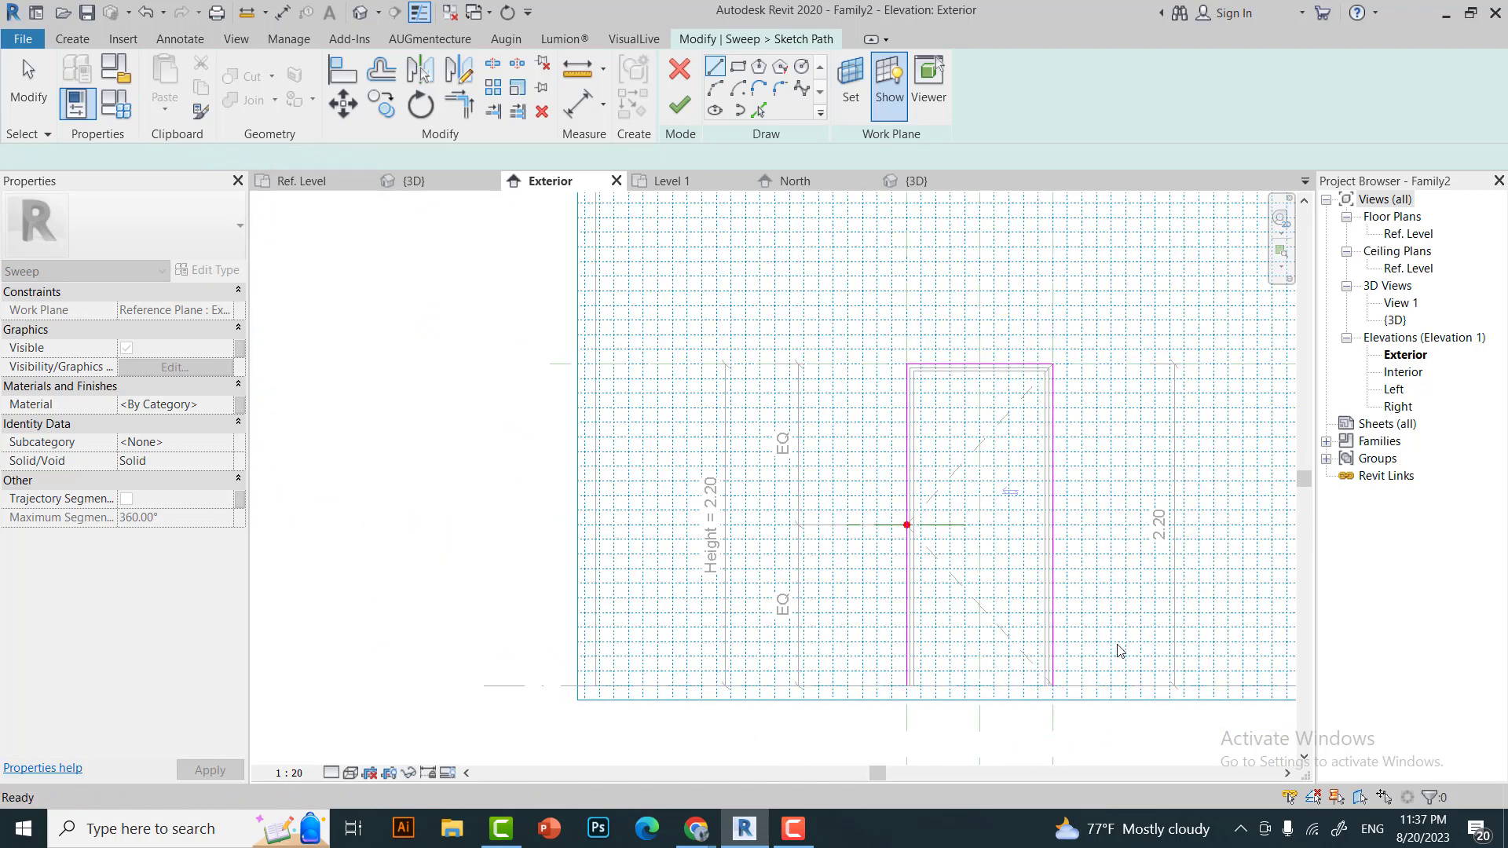
Lock the vertical path lines in place and finish the sweep path.
{"action": "left_click", "coordinate": [681, 112]}
{"action": "left_click", "coordinate": [787, 69]}
{"action": "left_click", "coordinate": [906, 487]}
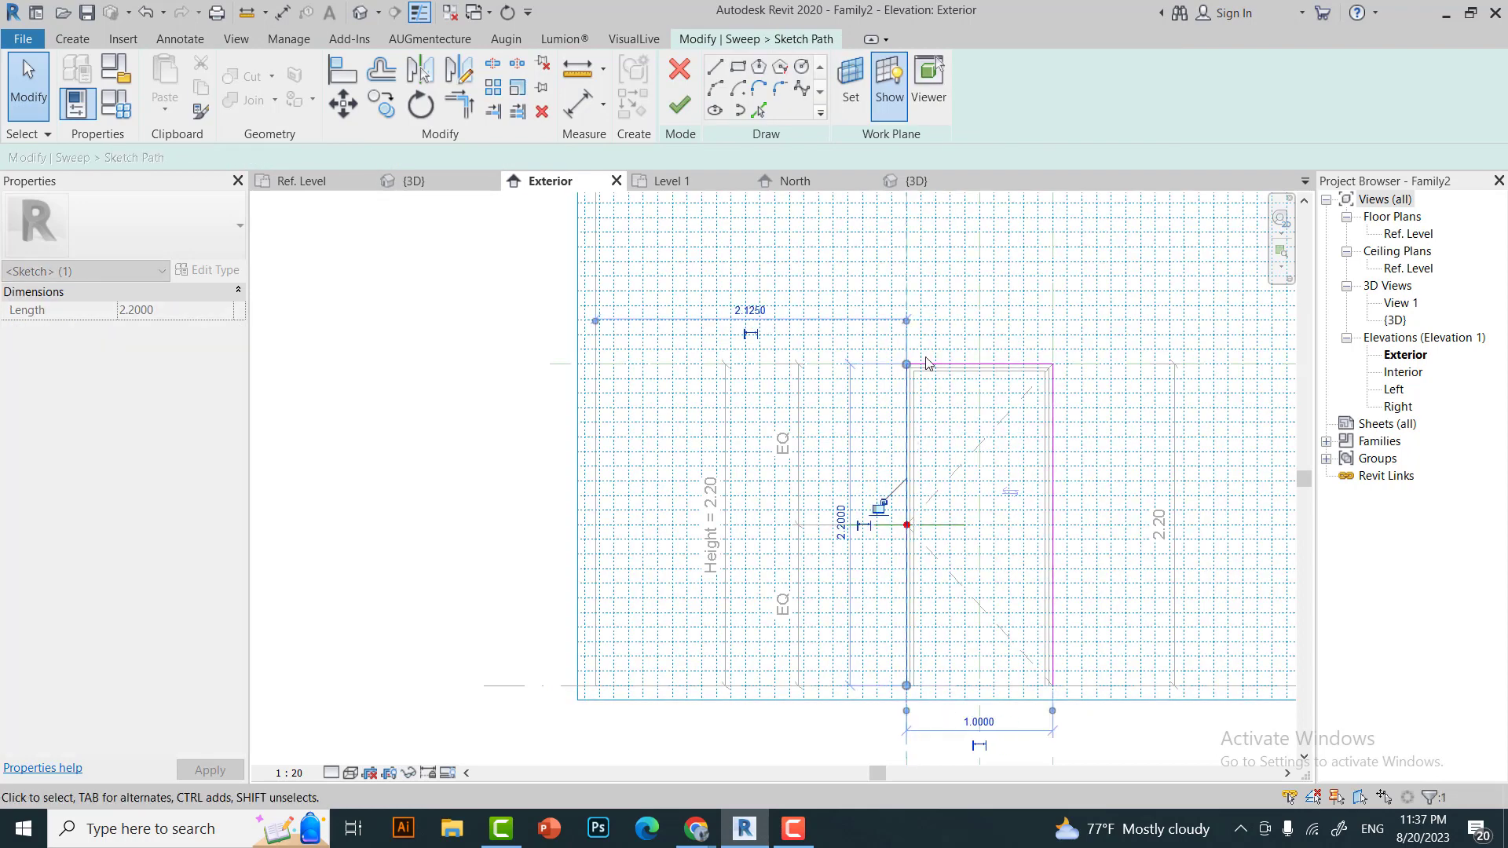
{"action": "left_click", "coordinate": [977, 364]}
{"action": "left_click", "coordinate": [1054, 454]}
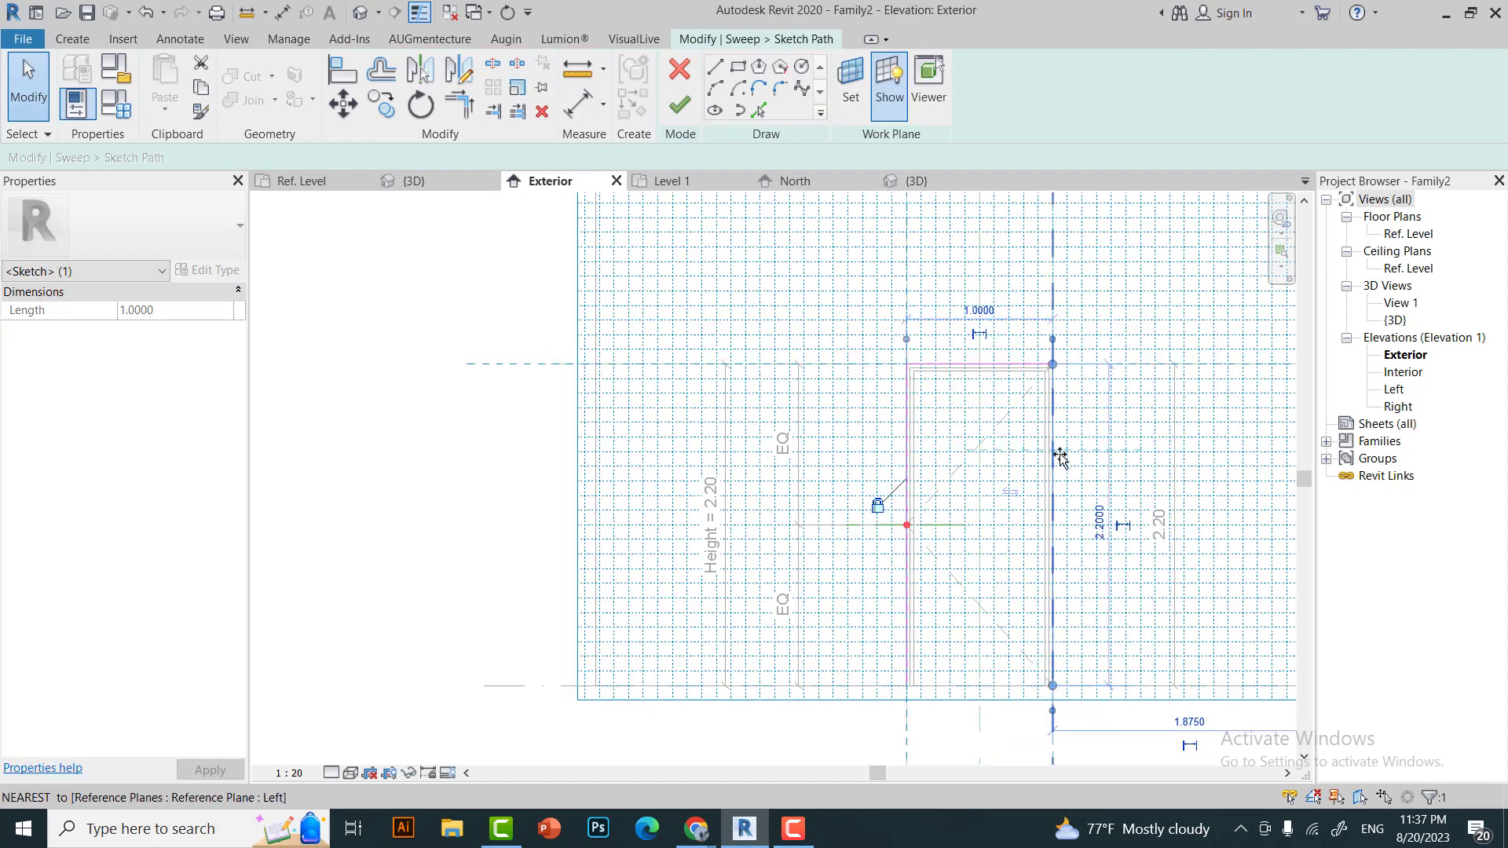
{"action": "left_click", "coordinate": [1079, 450]}
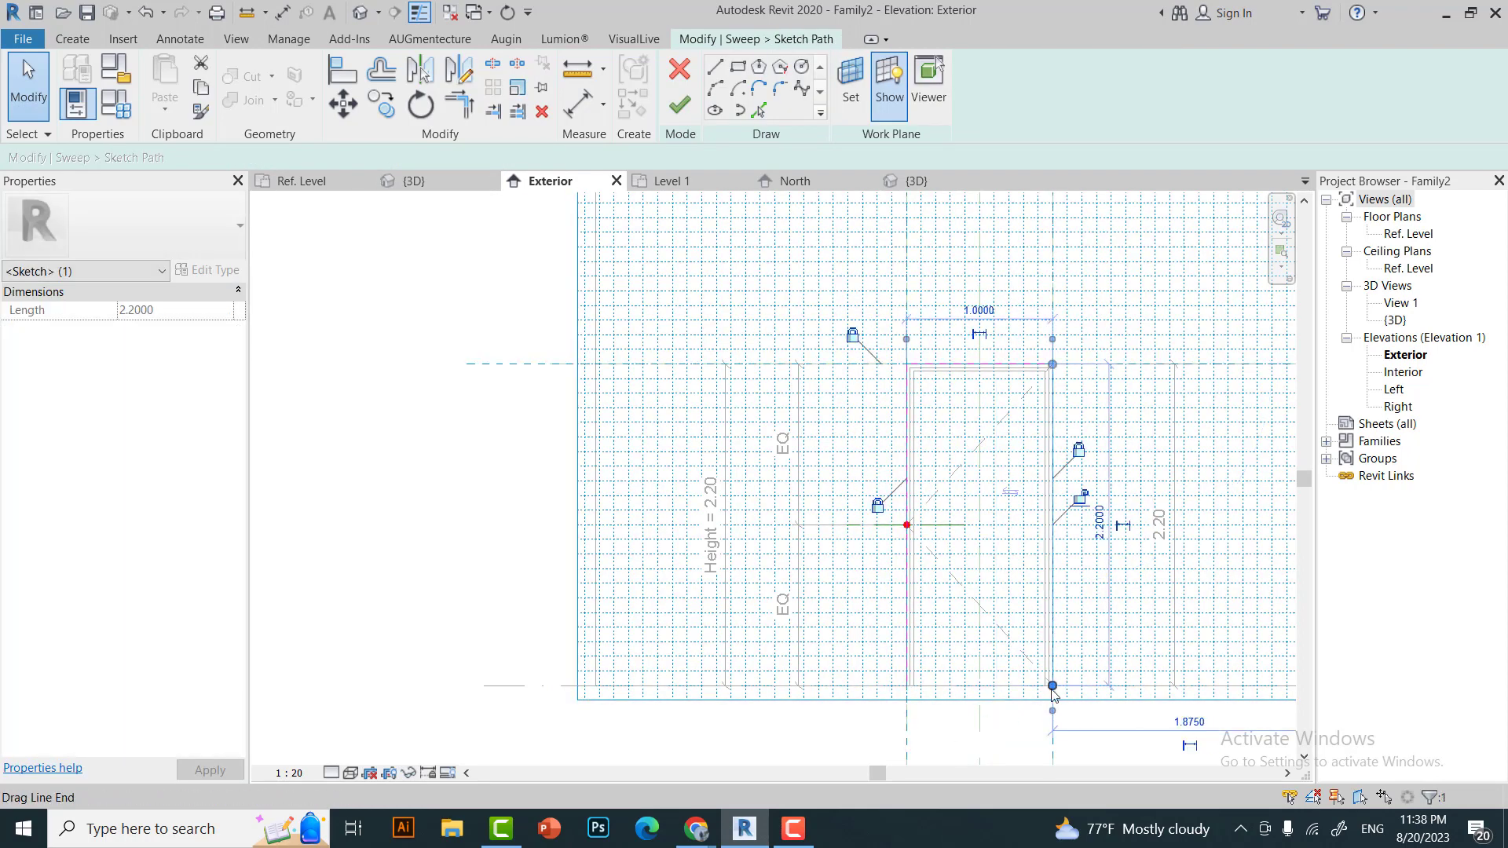
{"action": "left_click", "coordinate": [1053, 690]}
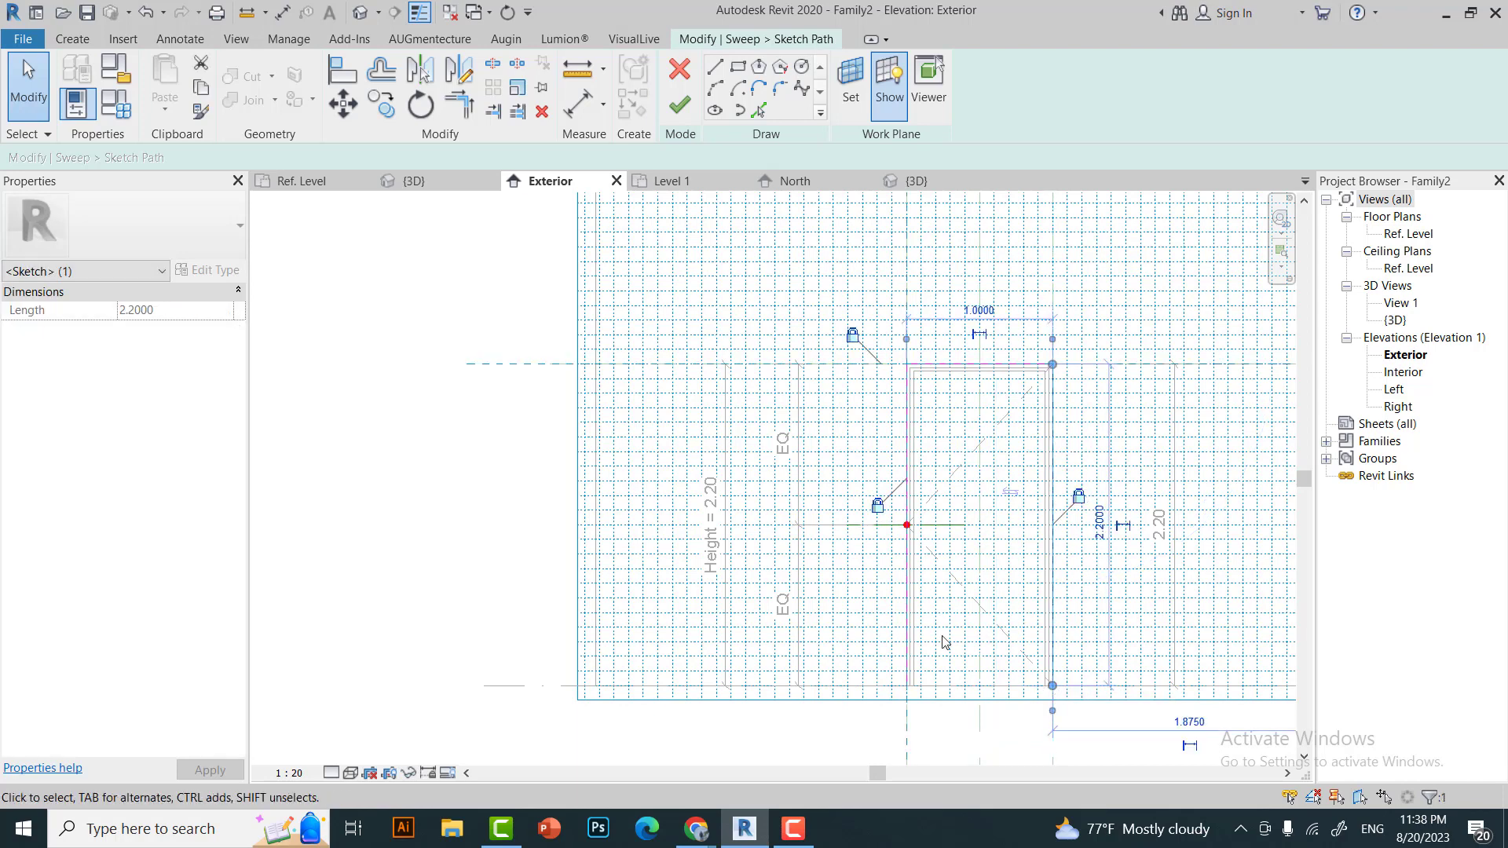
{"action": "left_click_drag", "start_coordinate": [1053, 685], "coordinate": [907, 686]}
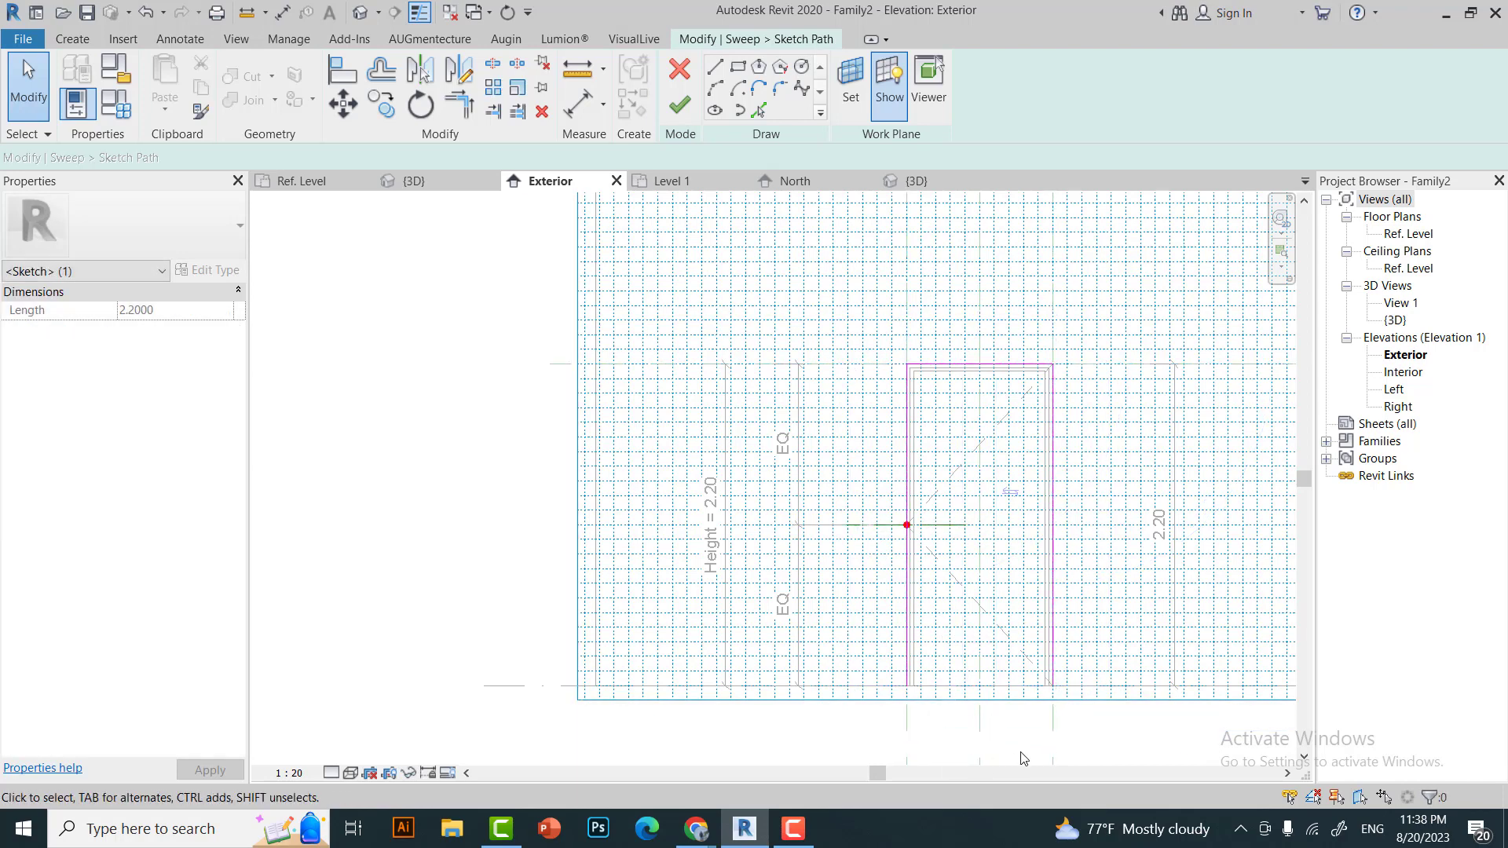
{"action": "left_click", "coordinate": [679, 104]}
{"action": "key", "text": "Escape"}
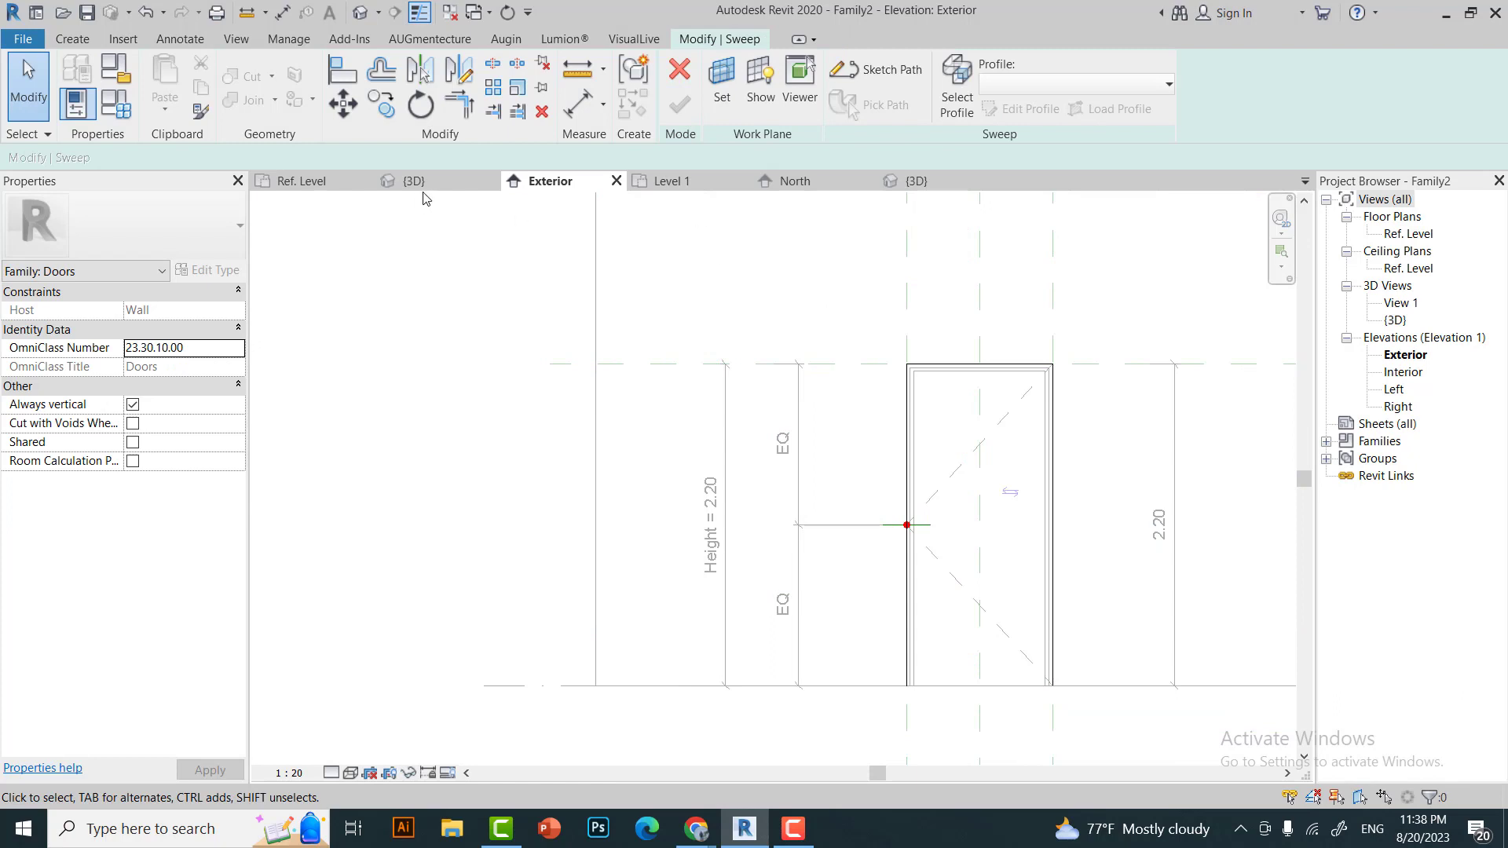
Start editing the sweep profile sketch, then cancel a first profile line on the reference line.
{"action": "left_click", "coordinate": [957, 87]}
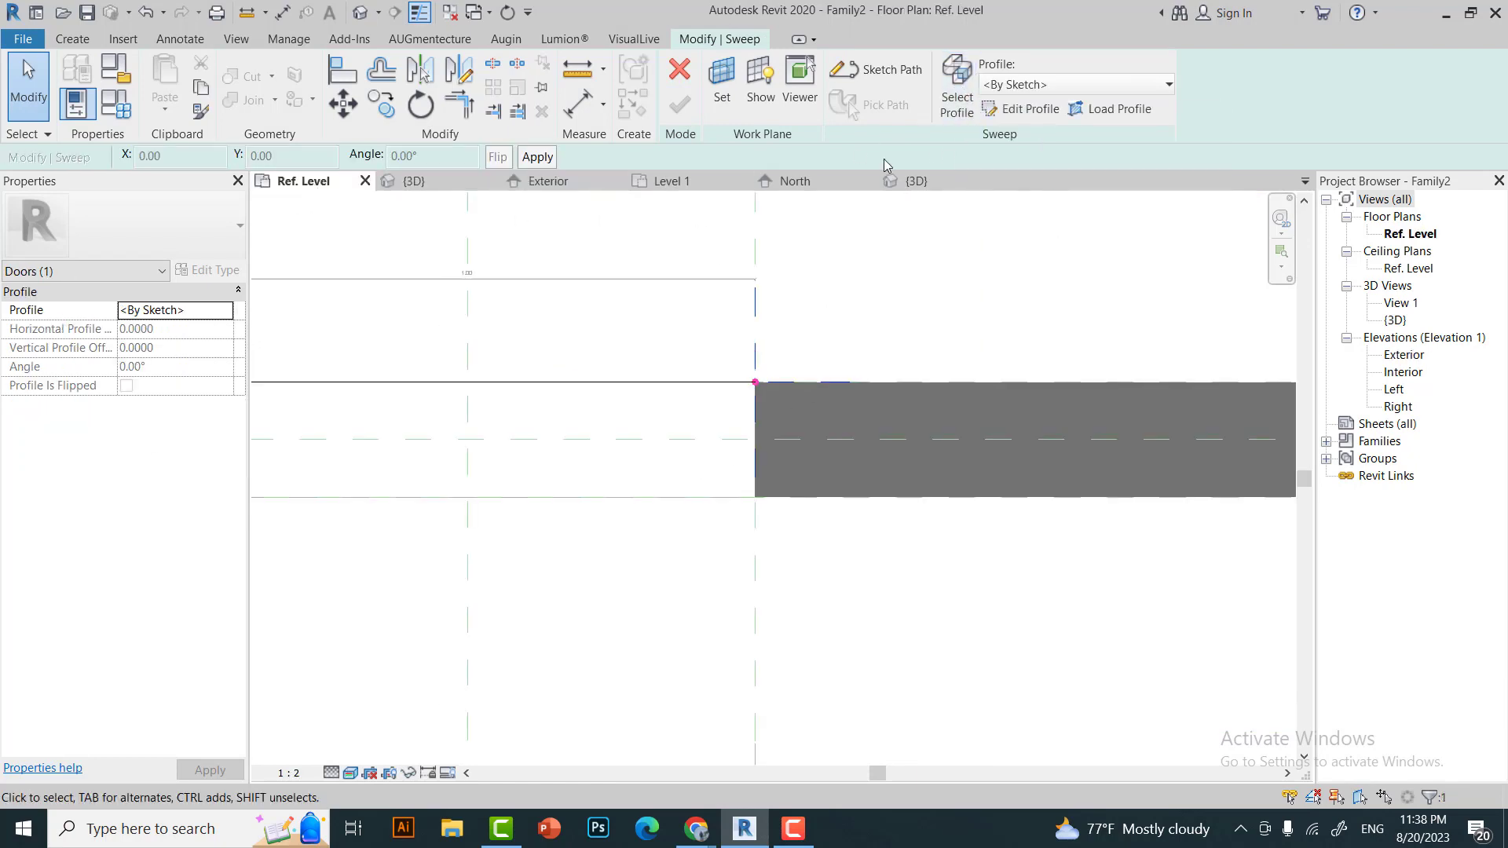
{"action": "left_click", "coordinate": [1022, 109]}
{"action": "scroll", "coordinate": [778, 377], "scroll_direction": "up", "scroll_amount": 2}
{"action": "scroll", "coordinate": [650, 405], "scroll_direction": "up", "scroll_amount": 2}
{"action": "left_click", "coordinate": [643, 408]}
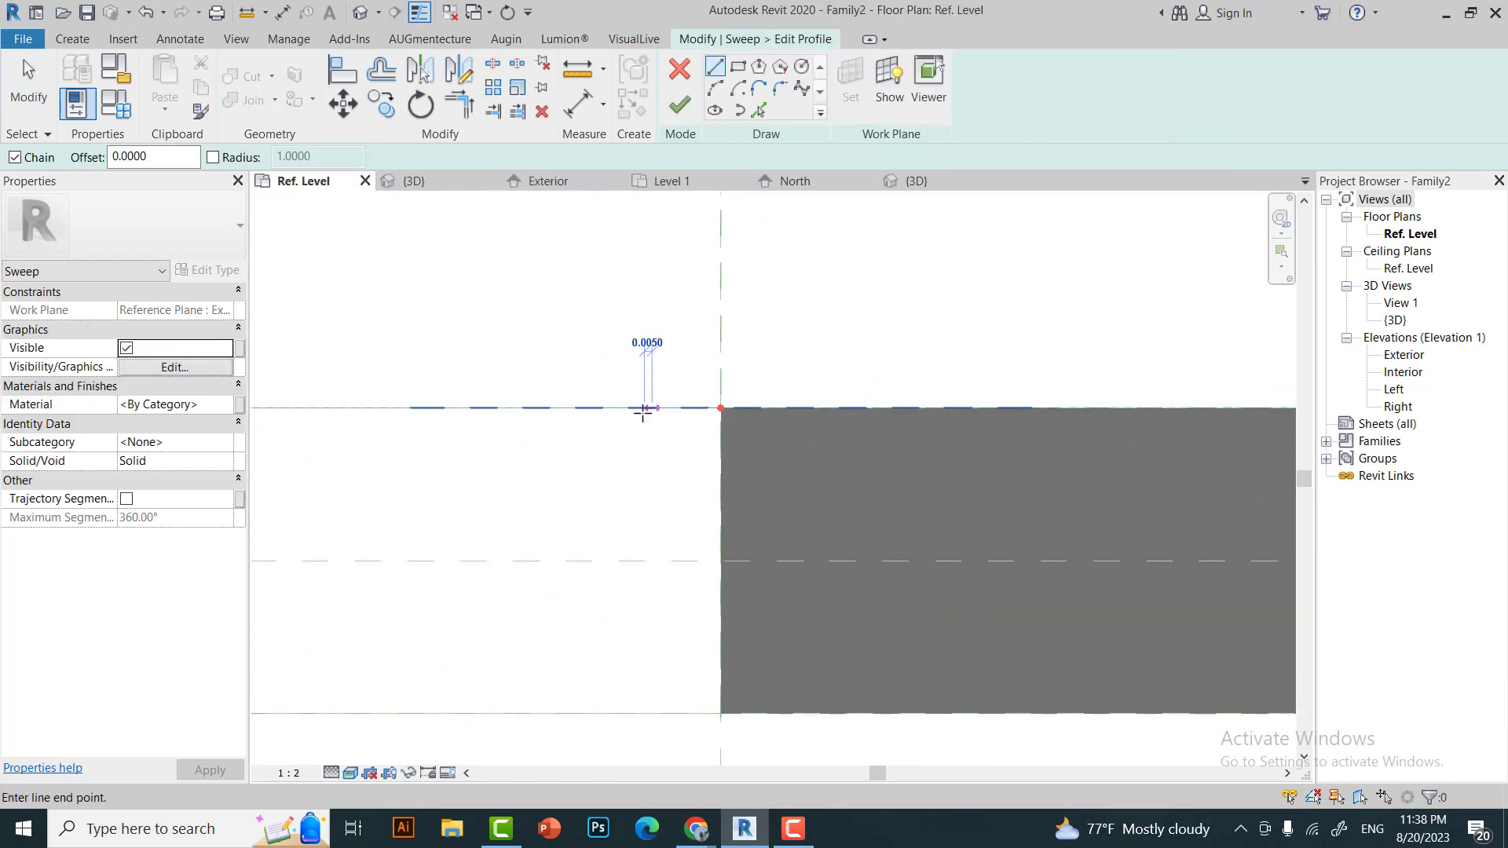
{"action": "scroll", "coordinate": [648, 408], "scroll_direction": "up", "scroll_amount": 1}
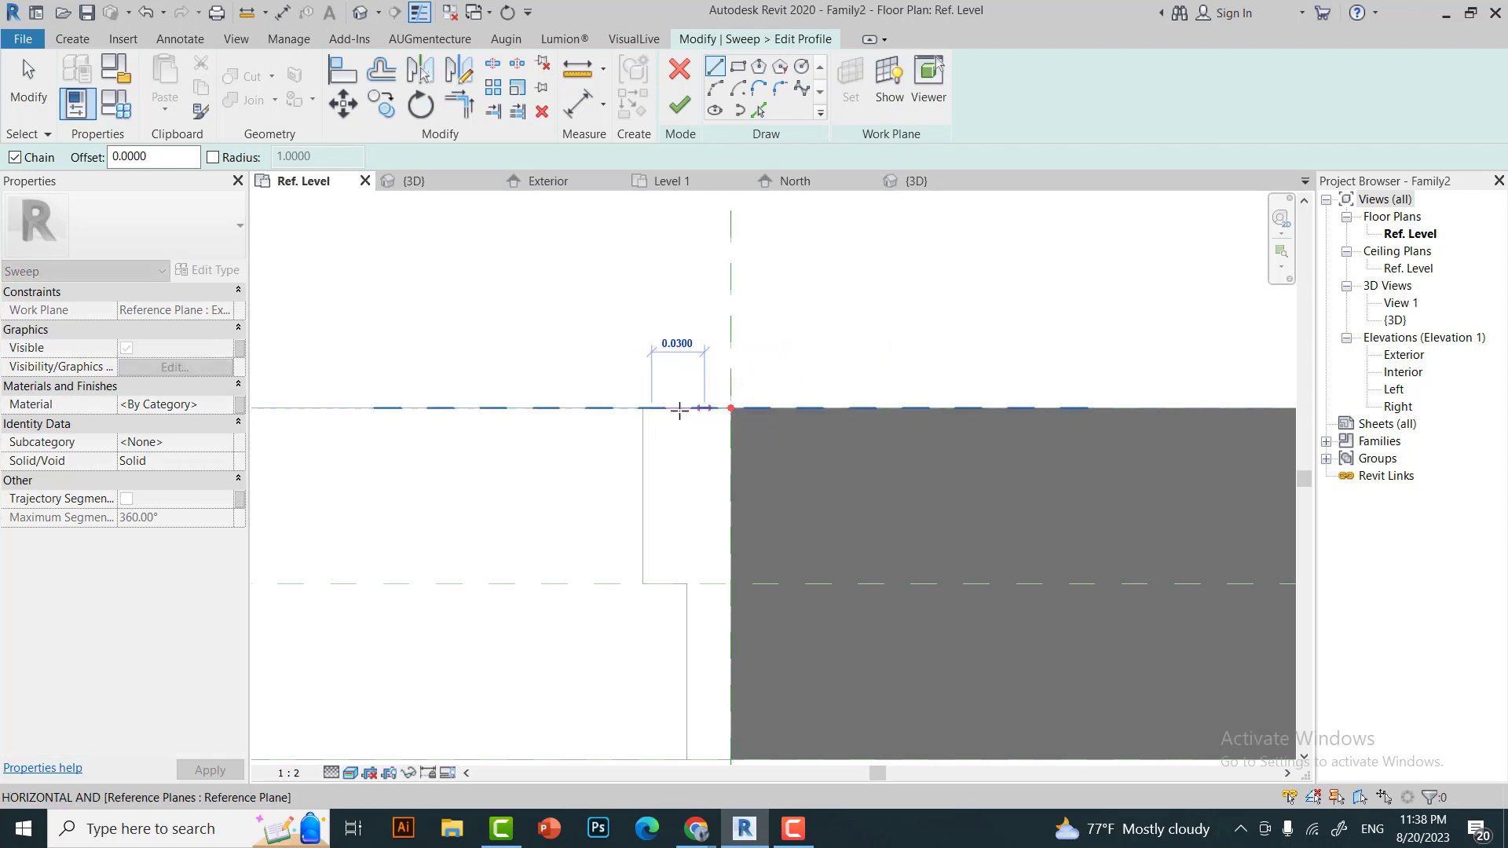
{"action": "key", "text": "Escape"}
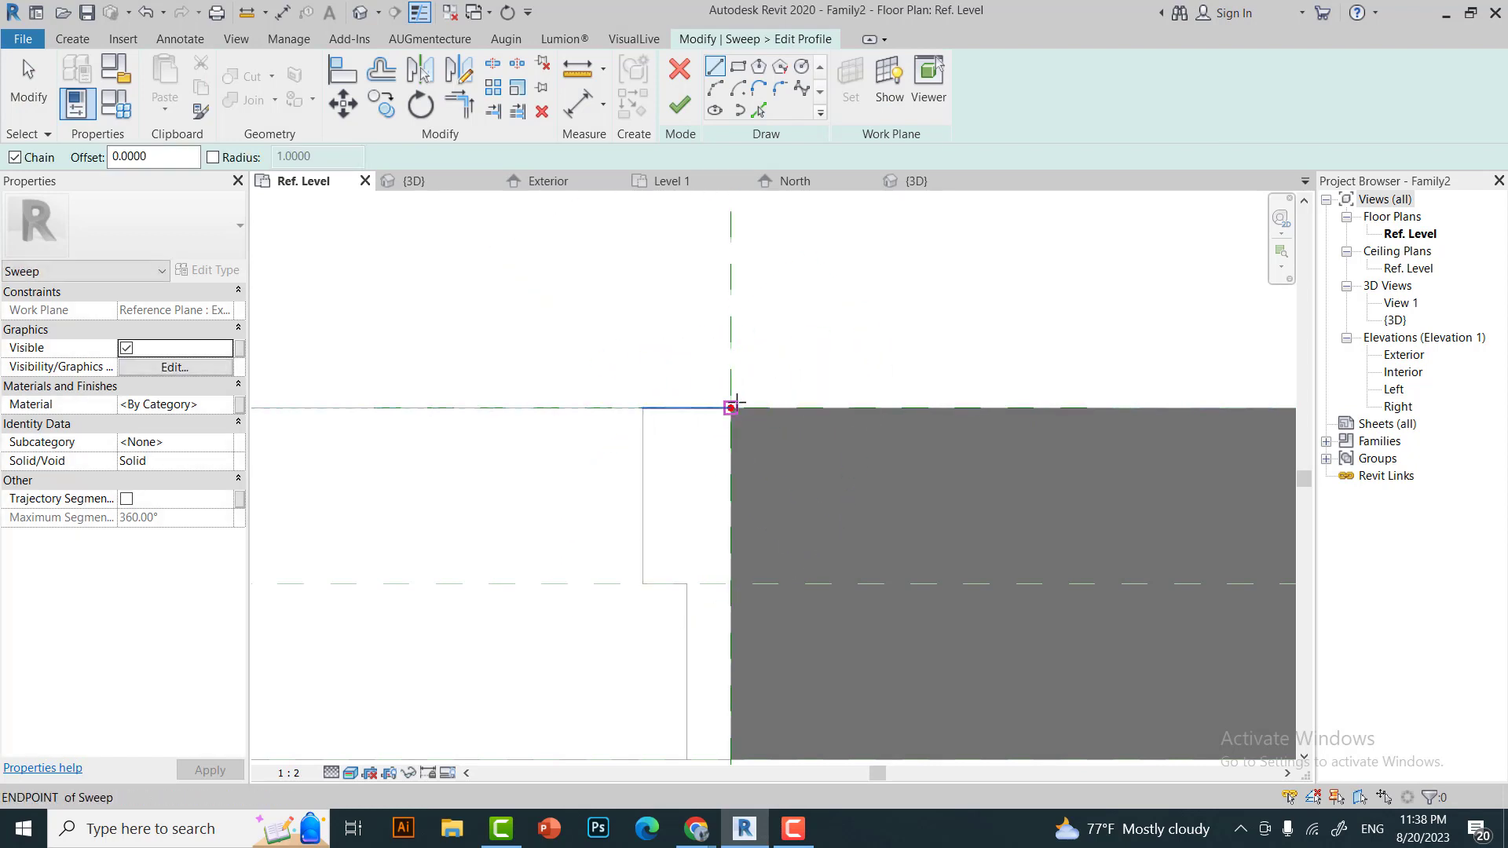
Draw the profile's bottom edge, right vertical, short left side and sloped top edge.
{"action": "left_click", "coordinate": [731, 408]}
{"action": "scroll", "coordinate": [735, 410], "scroll_direction": "down", "scroll_amount": 2}
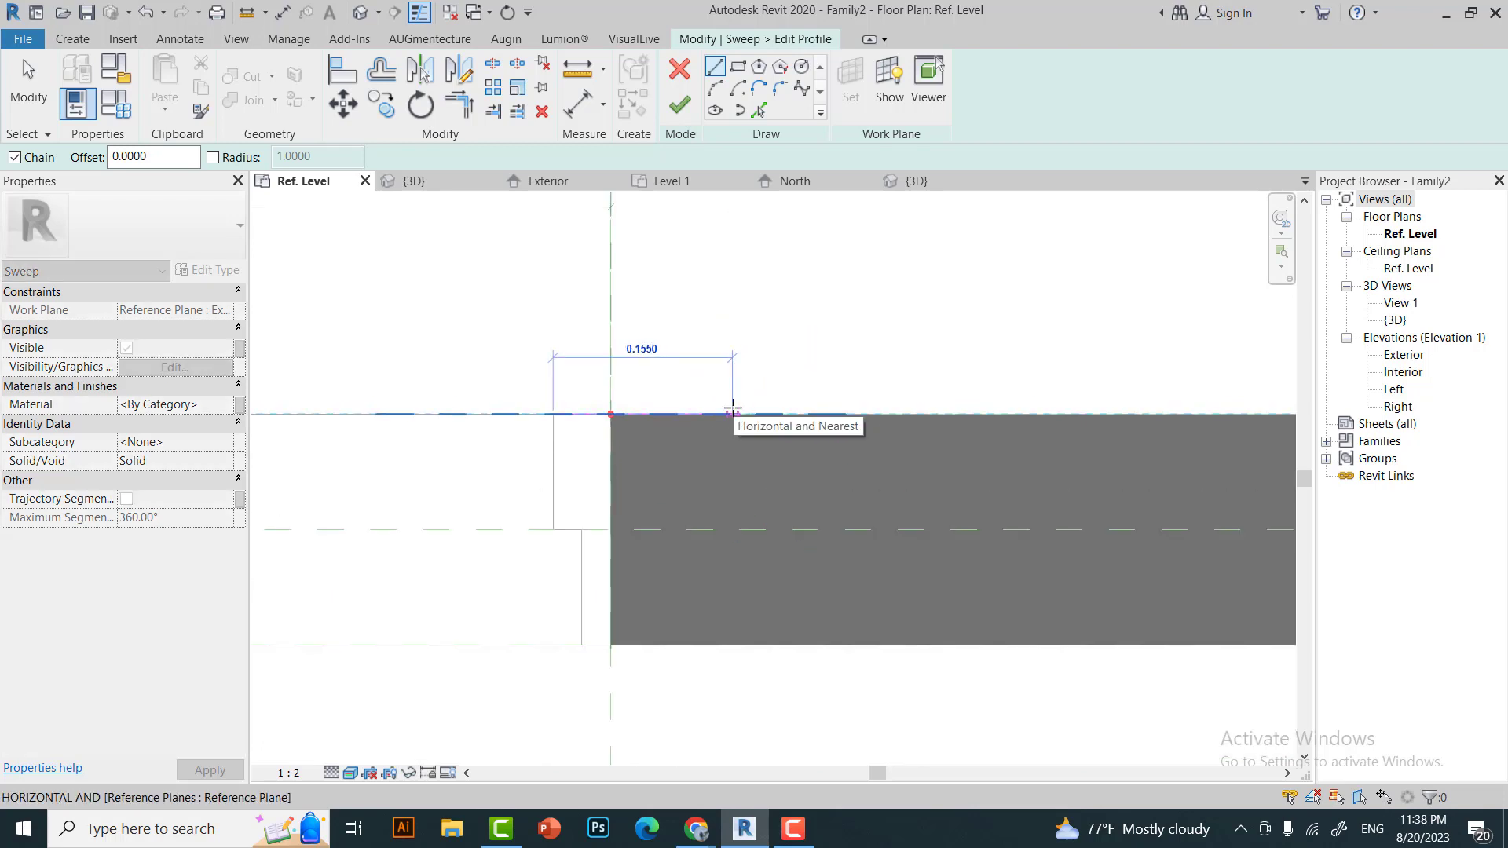
{"action": "left_click", "coordinate": [783, 412]}
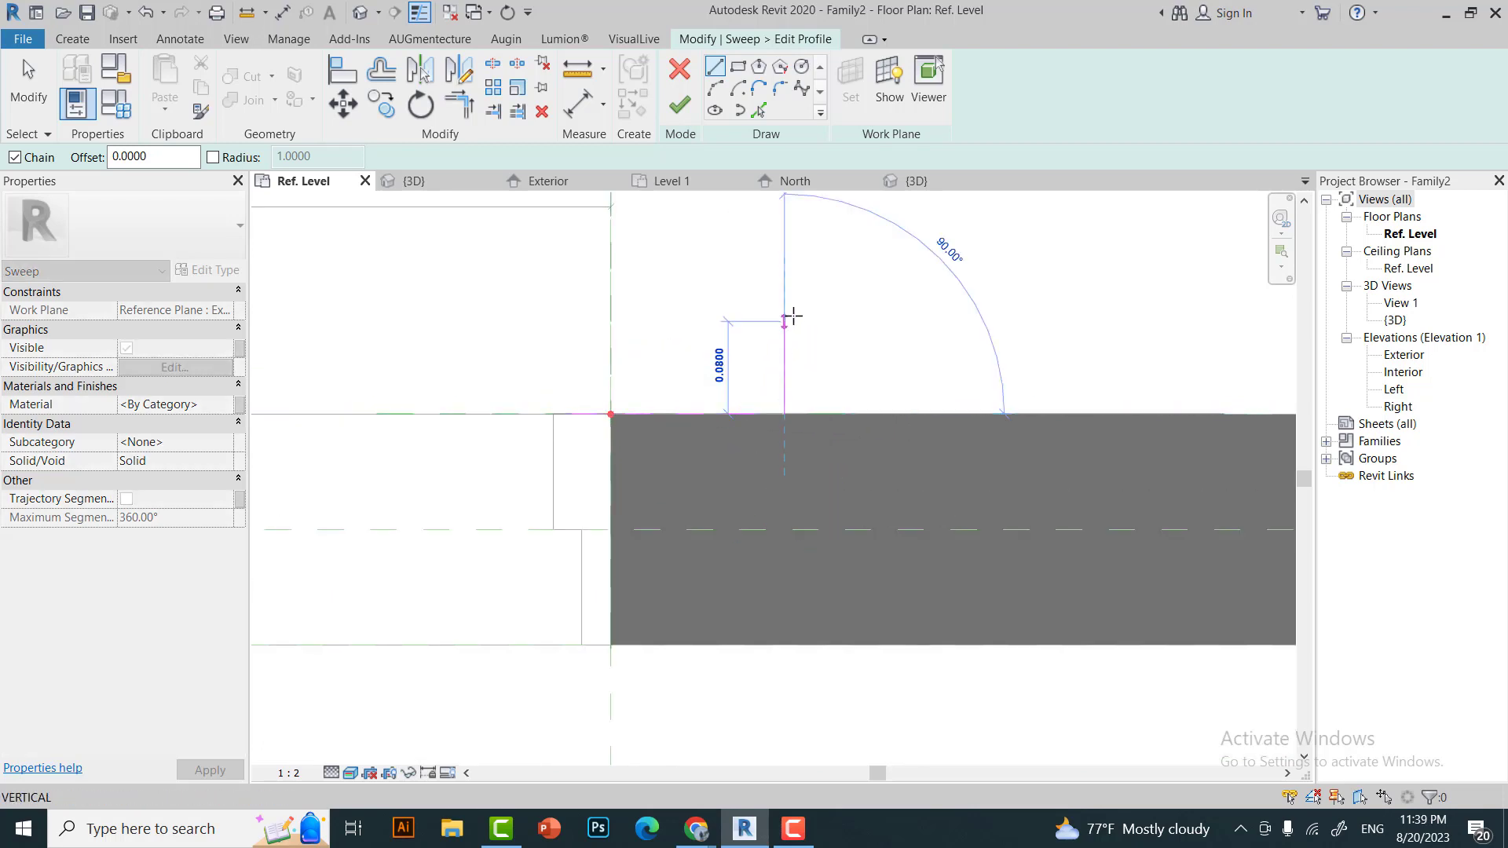
{"action": "left_click", "coordinate": [784, 358]}
{"action": "key", "text": "Escape"}
{"action": "scroll", "coordinate": [565, 400], "scroll_direction": "up", "scroll_amount": 3}
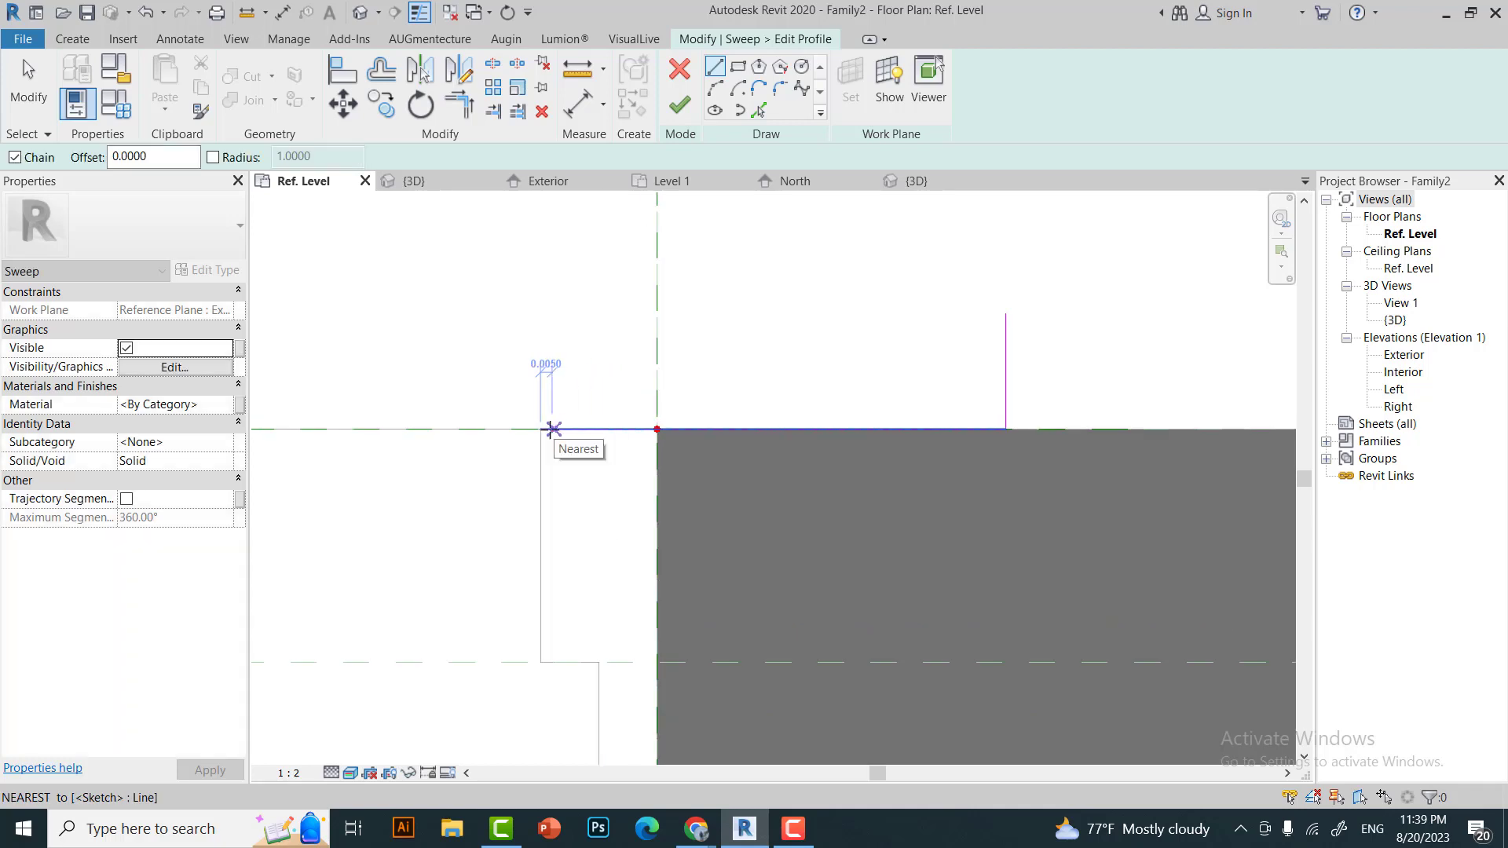
{"action": "left_click", "coordinate": [541, 429]}
{"action": "left_click", "coordinate": [541, 371]}
{"action": "left_click", "coordinate": [600, 370]}
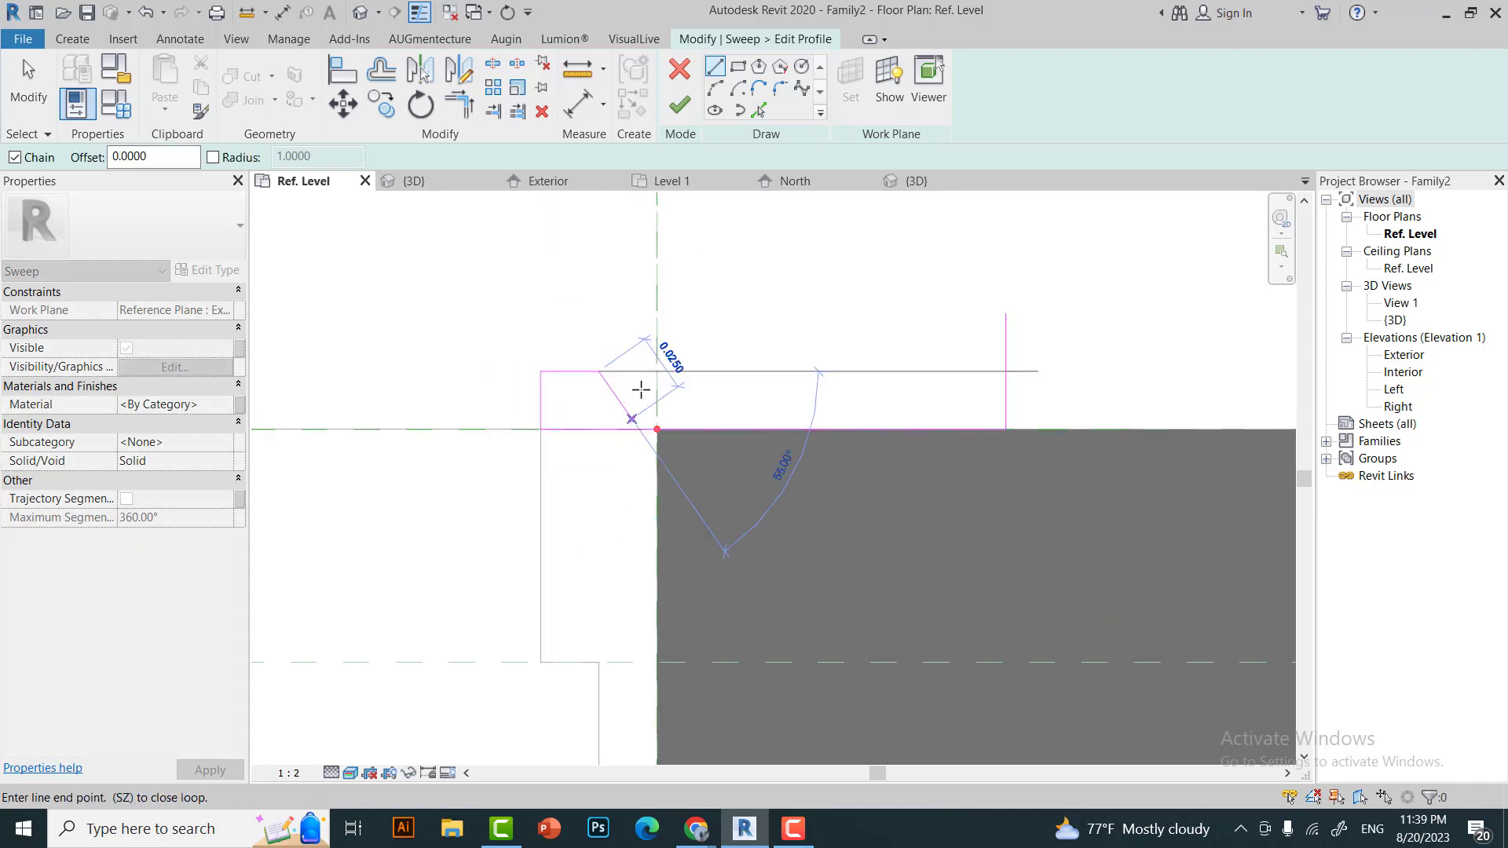
{"action": "left_click", "coordinate": [1006, 313]}
{"action": "key", "text": "Escape"}
{"action": "key", "text": "Escape"}
Select the profile's bottom, left and right edges to check their lengths.
{"action": "left_click", "coordinate": [565, 429]}
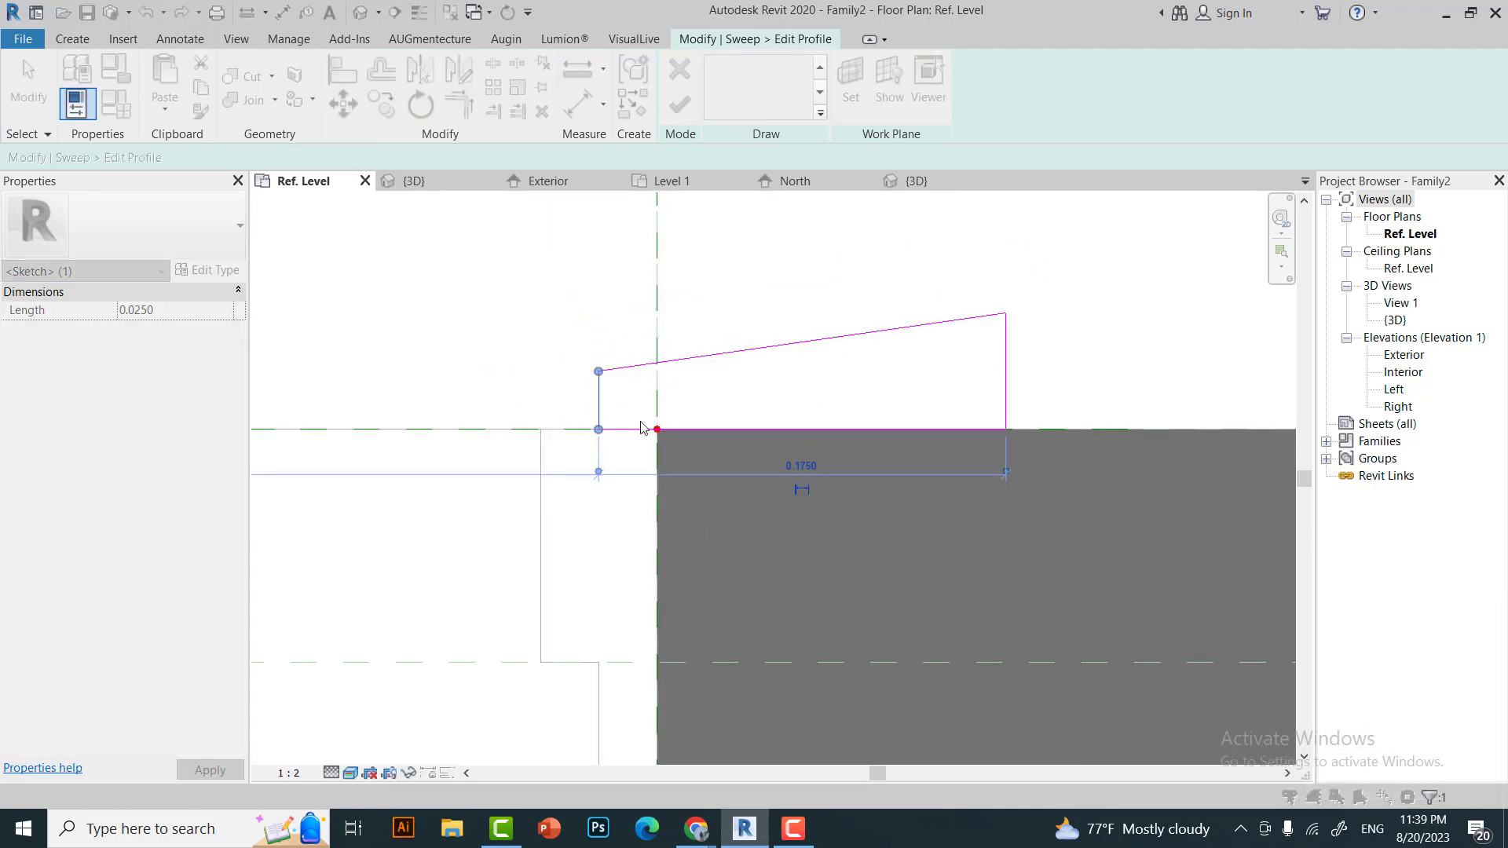
{"action": "key", "text": "Escape"}
{"action": "scroll", "coordinate": [542, 385], "scroll_direction": "down", "scroll_amount": 2}
{"action": "left_click", "coordinate": [558, 396]}
{"action": "left_click", "coordinate": [552, 462]}
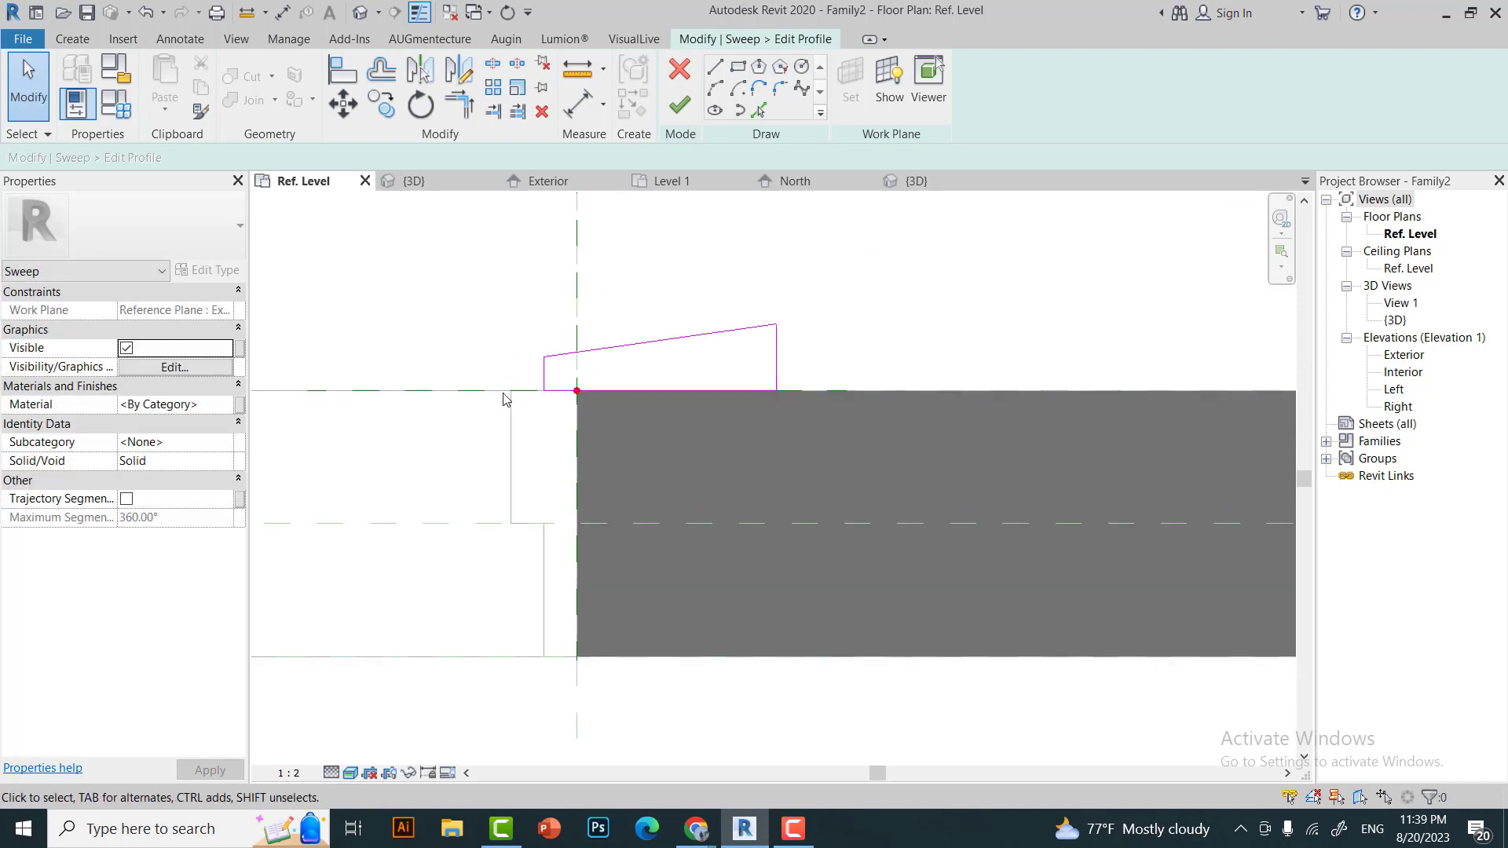
{"action": "scroll", "coordinate": [511, 377], "scroll_direction": "down", "scroll_amount": 1}
{"action": "scroll", "coordinate": [530, 615], "scroll_direction": "up", "scroll_amount": 3}
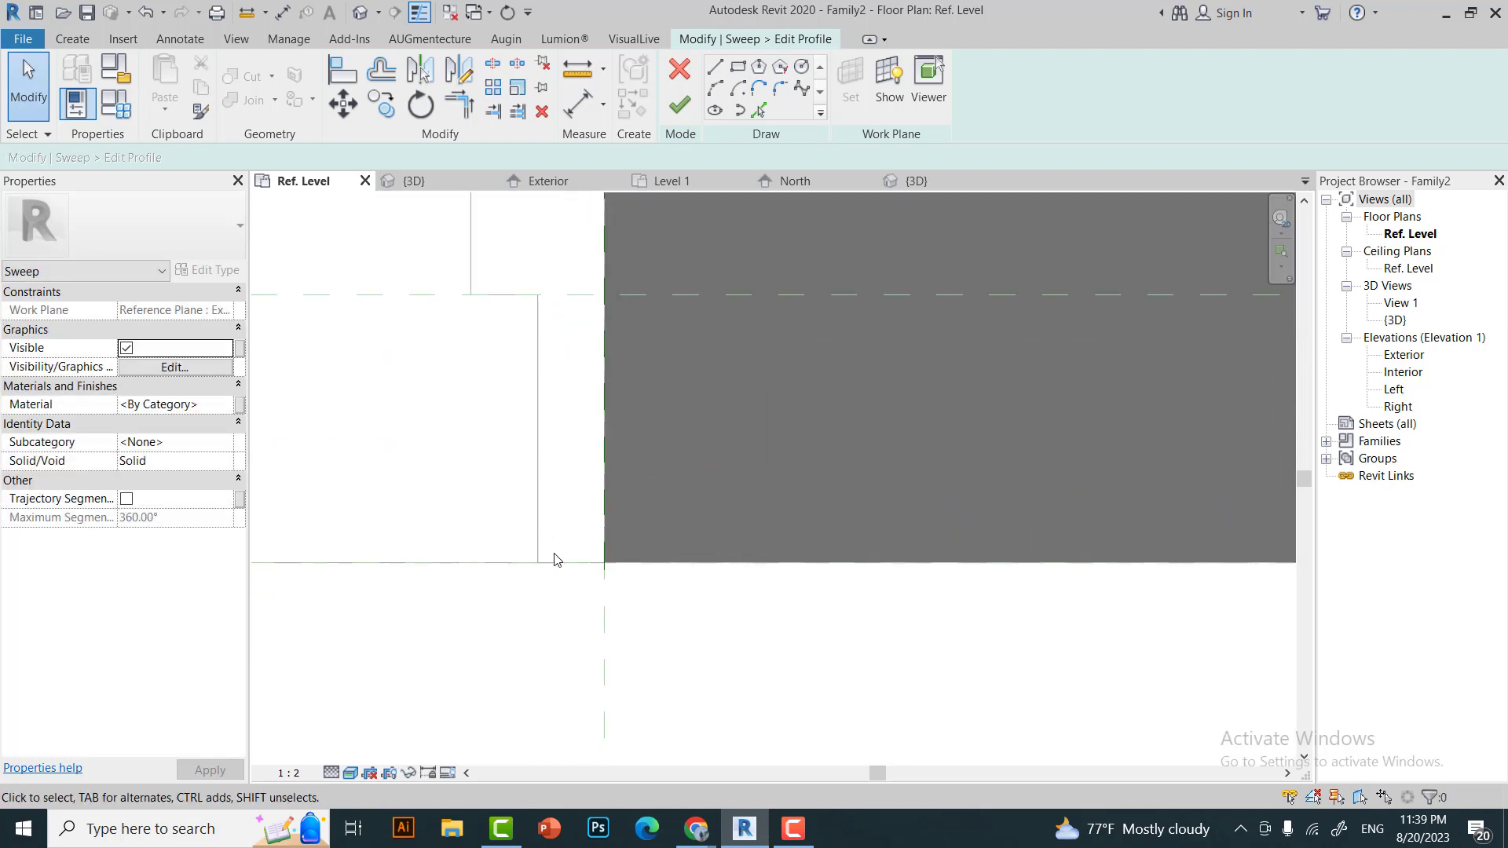
{"action": "scroll", "coordinate": [550, 510], "scroll_direction": "down", "scroll_amount": 2}
{"action": "left_click", "coordinate": [531, 416]}
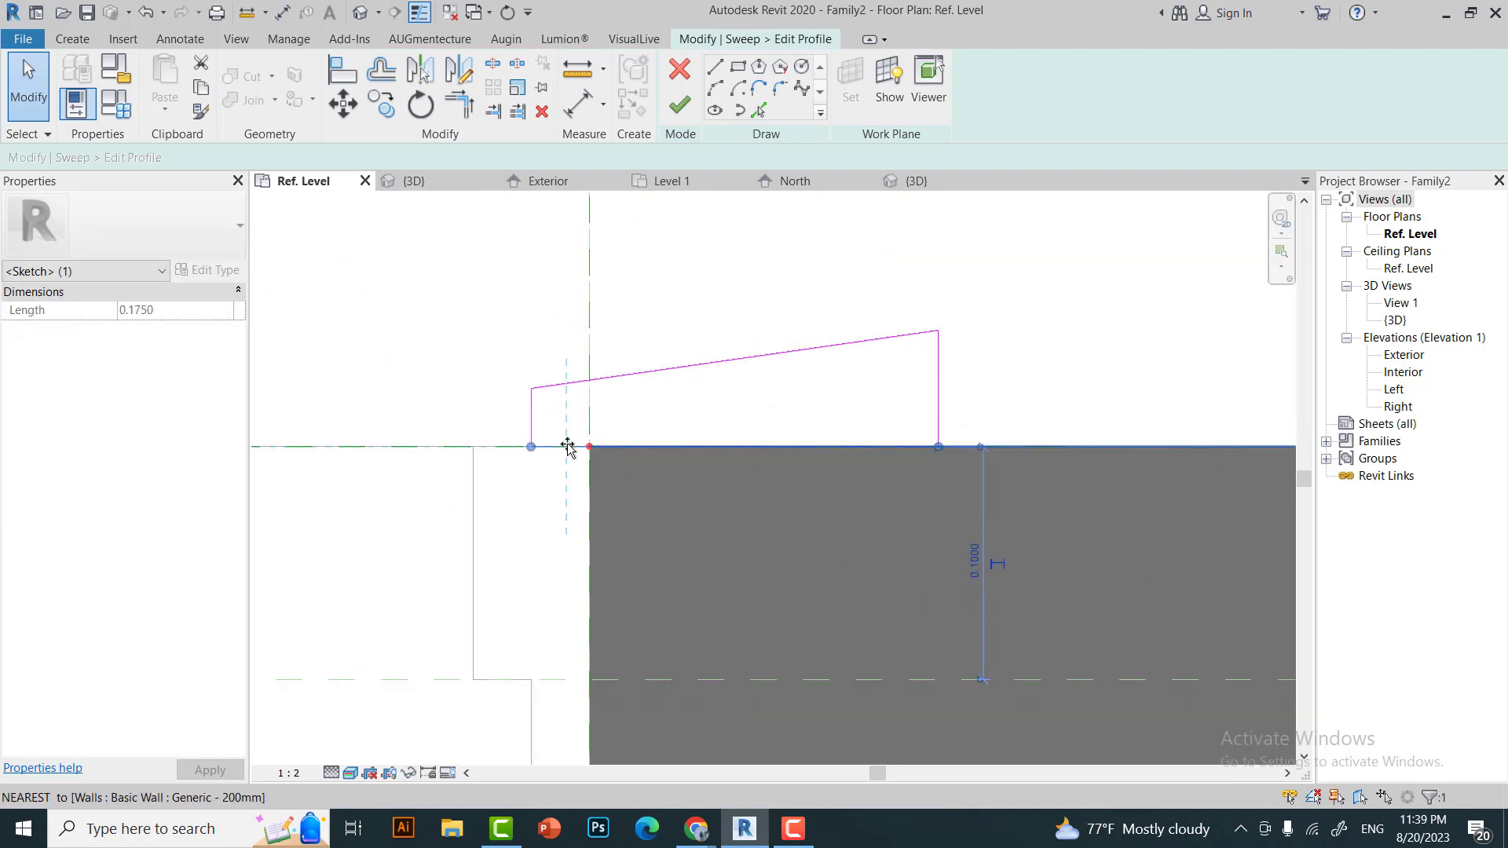
{"action": "left_click", "coordinate": [599, 447]}
{"action": "left_click", "coordinate": [939, 414]}
{"action": "scroll", "coordinate": [730, 487], "scroll_direction": "down", "scroll_amount": 1}
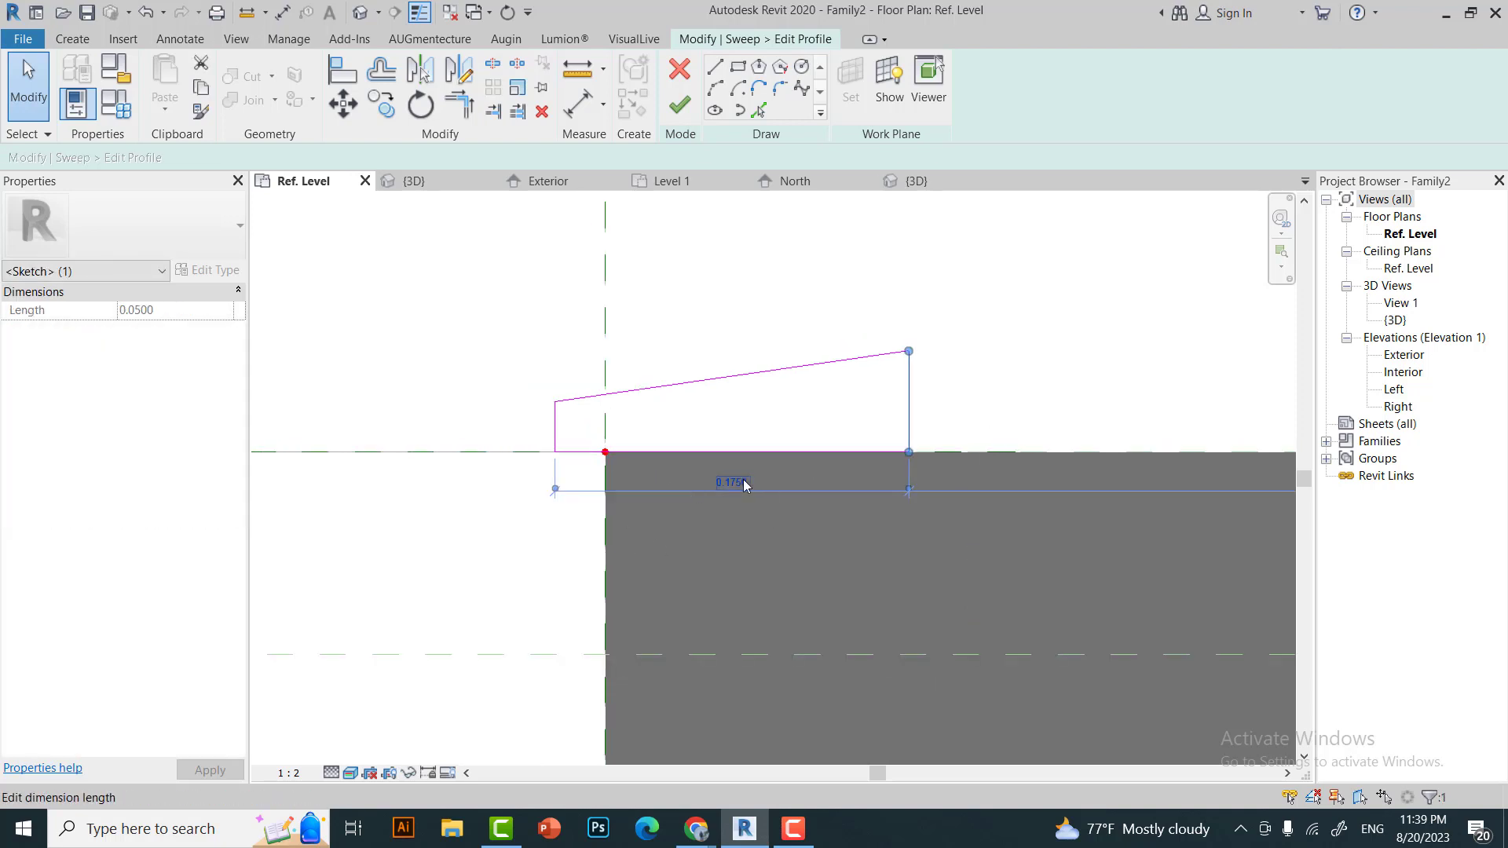
Place an aligned 0.18 dimension across the profile width with DI.
{"action": "key", "text": "d"}
{"action": "key", "text": "i"}
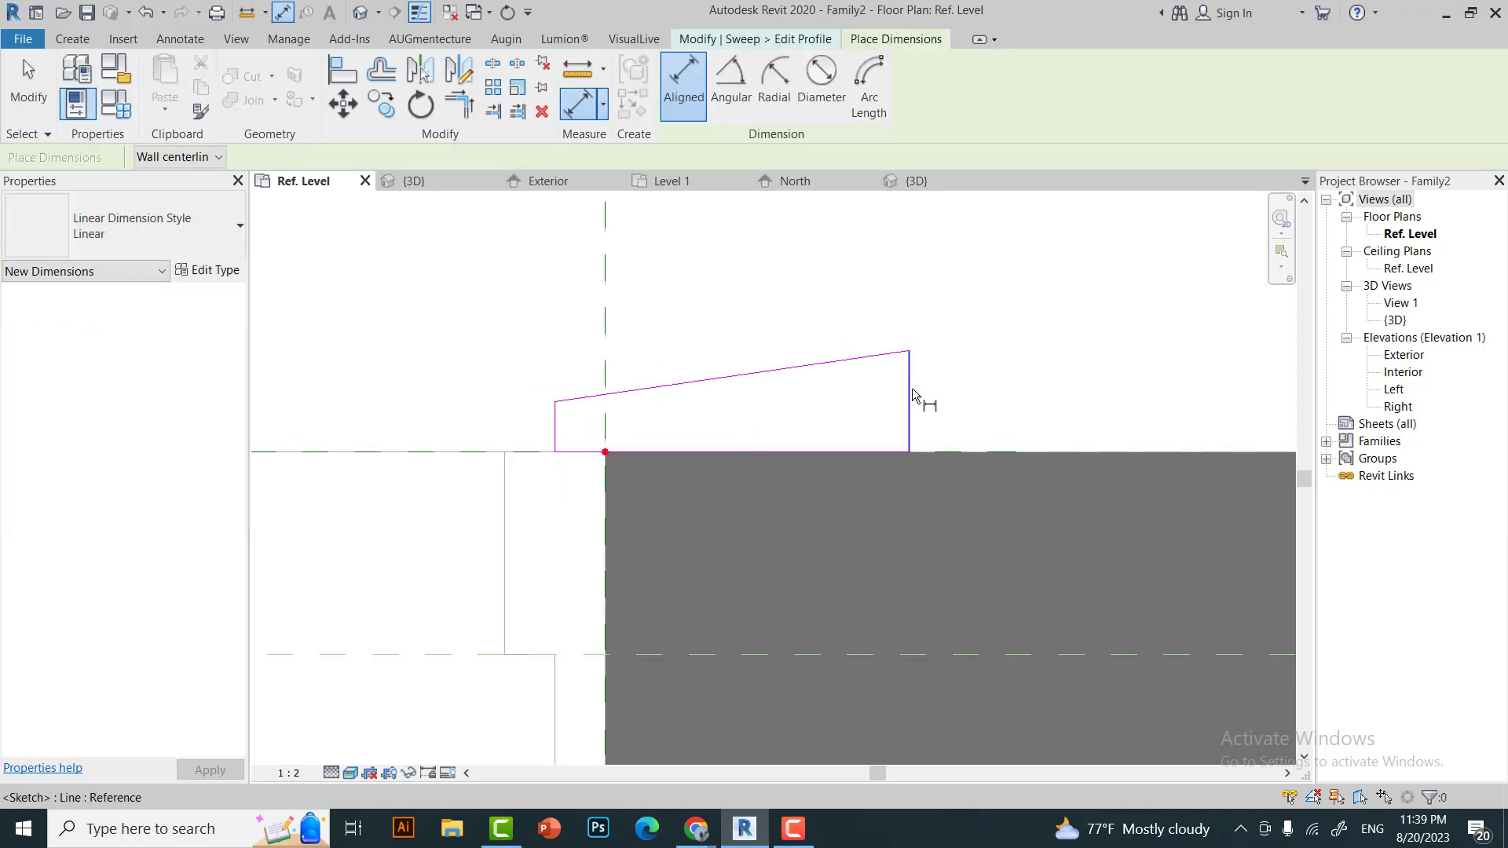
{"action": "left_click", "coordinate": [909, 397]}
{"action": "left_click", "coordinate": [555, 424]}
{"action": "left_click", "coordinate": [883, 391]}
{"action": "key", "text": "Escape"}
{"action": "key", "text": "Escape"}
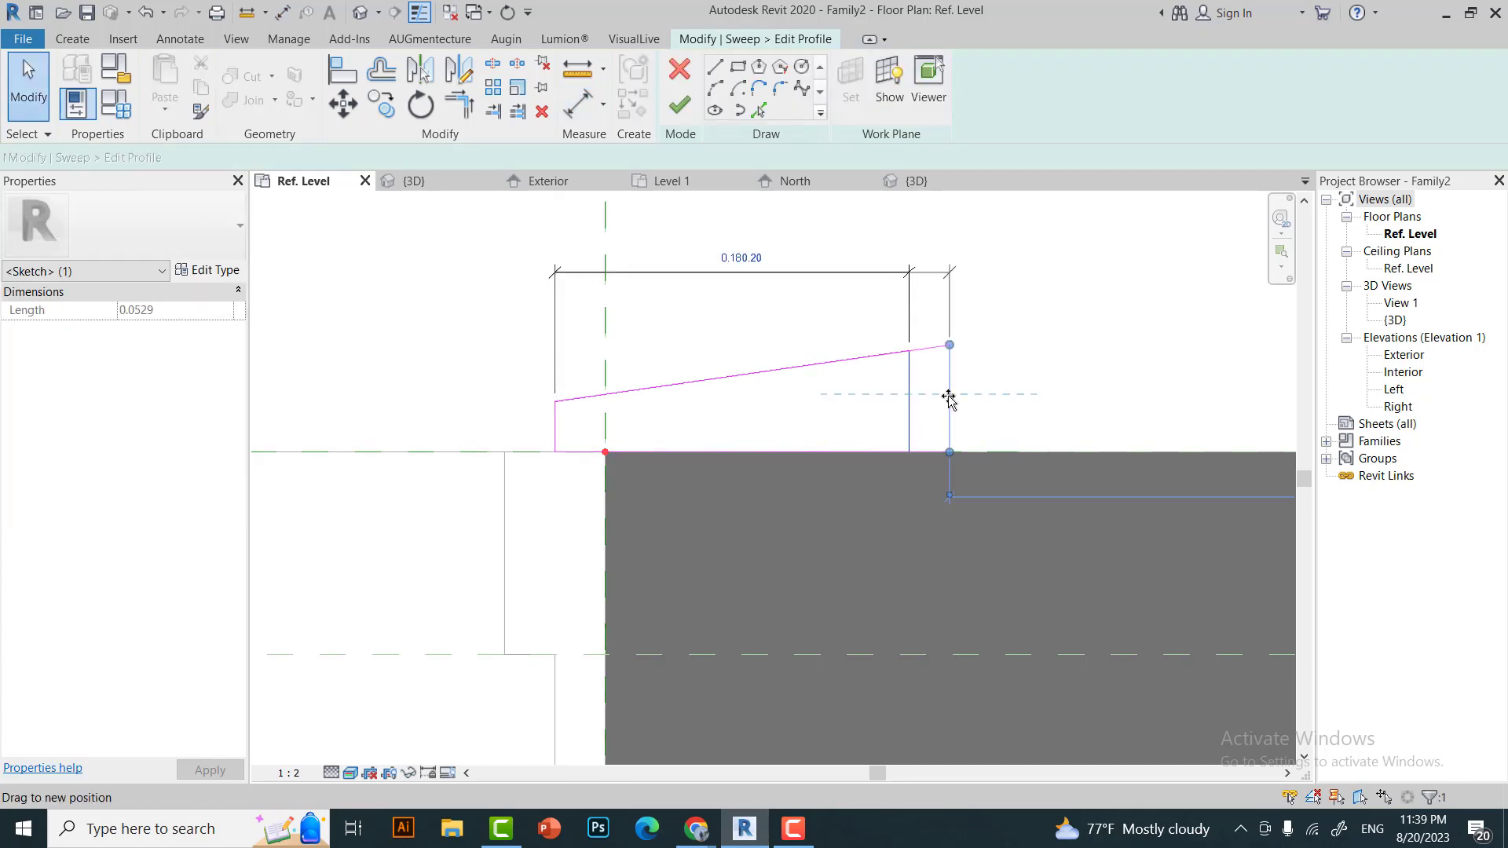
{"action": "key", "text": "Escape"}
Move the right profile edge so the width dimension reads 0.20.
{"action": "key", "text": "m"}
{"action": "key", "text": "v"}
{"action": "left_click", "coordinate": [1005, 338]}
{"action": "type", "text": ".2"}
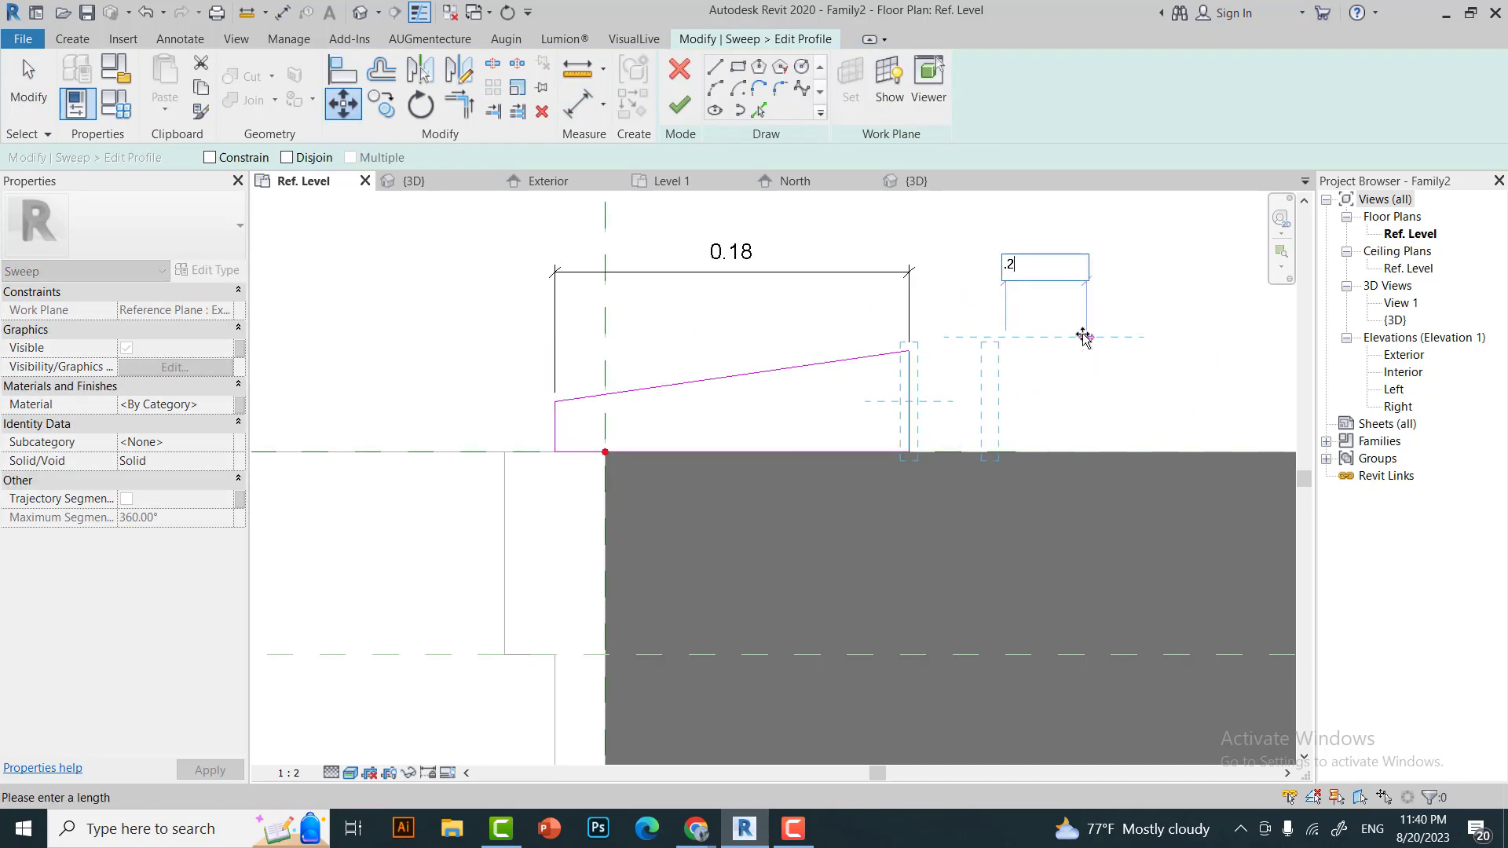
{"action": "type", "text": "2"}
{"action": "key", "text": "Return"}
{"action": "key", "text": "Escape"}
Label the 0.20 width dimension with a new 'Ex frame width' parameter.
{"action": "left_click", "coordinate": [833, 273]}
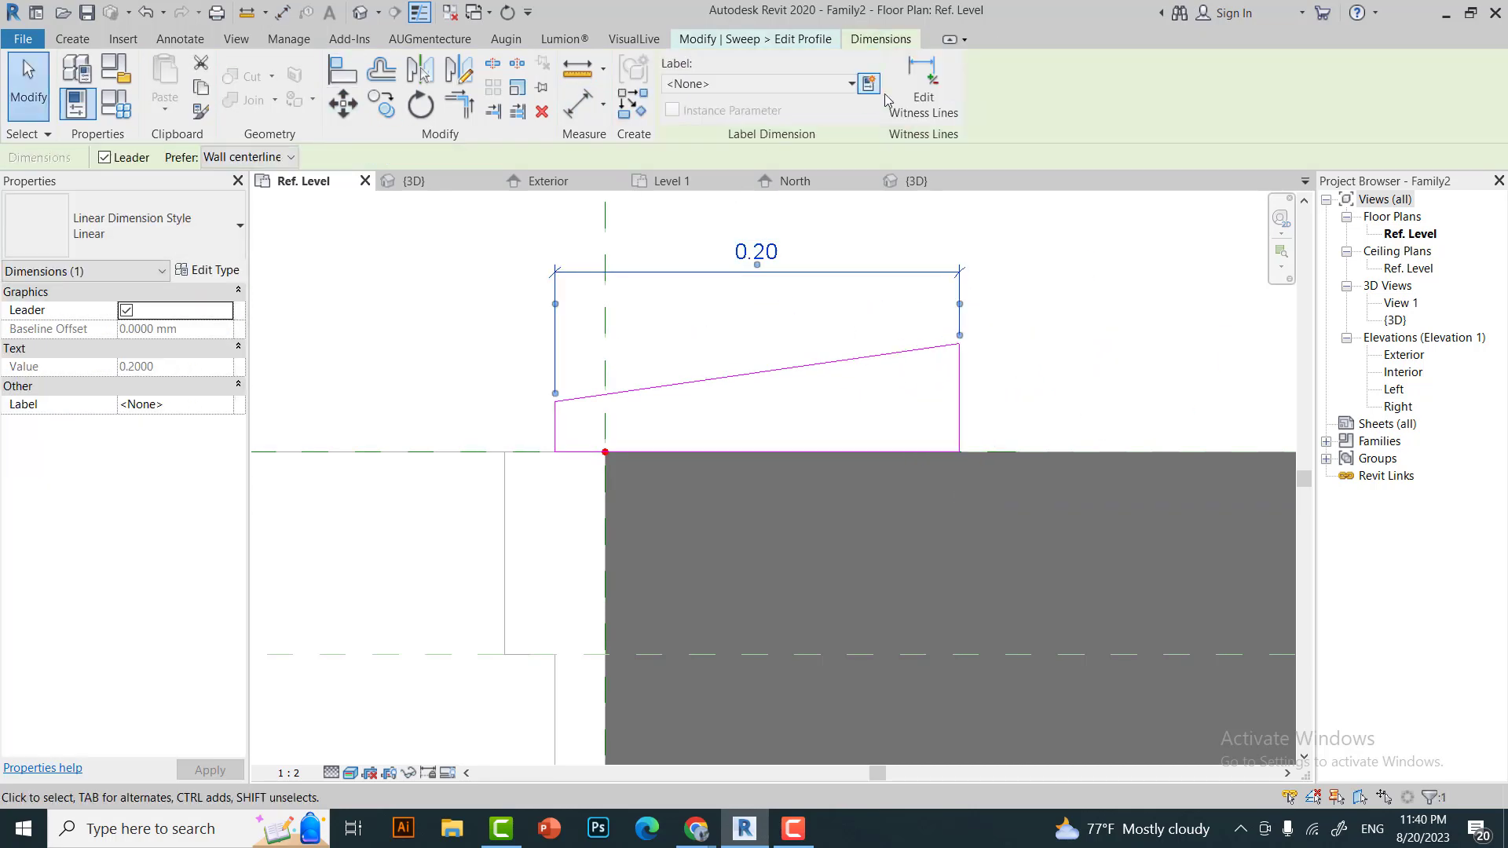
{"action": "left_click", "coordinate": [869, 84]}
{"action": "type", "text": "Ex frame width"}
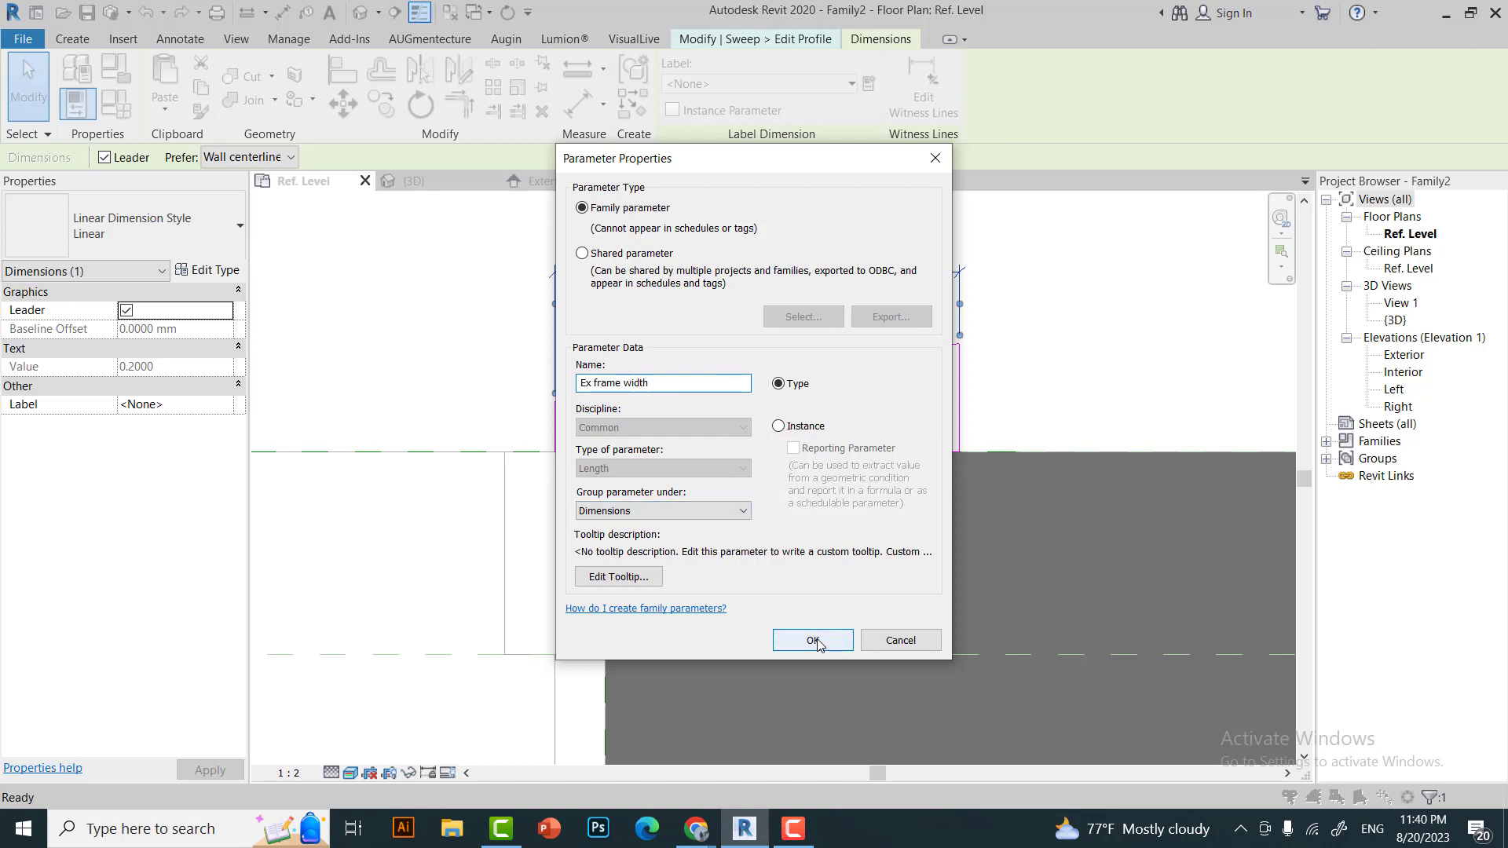
{"action": "left_click", "coordinate": [815, 641]}
{"action": "scroll", "coordinate": [852, 236], "scroll_direction": "down", "scroll_amount": 2}
{"action": "key", "text": "Escape"}
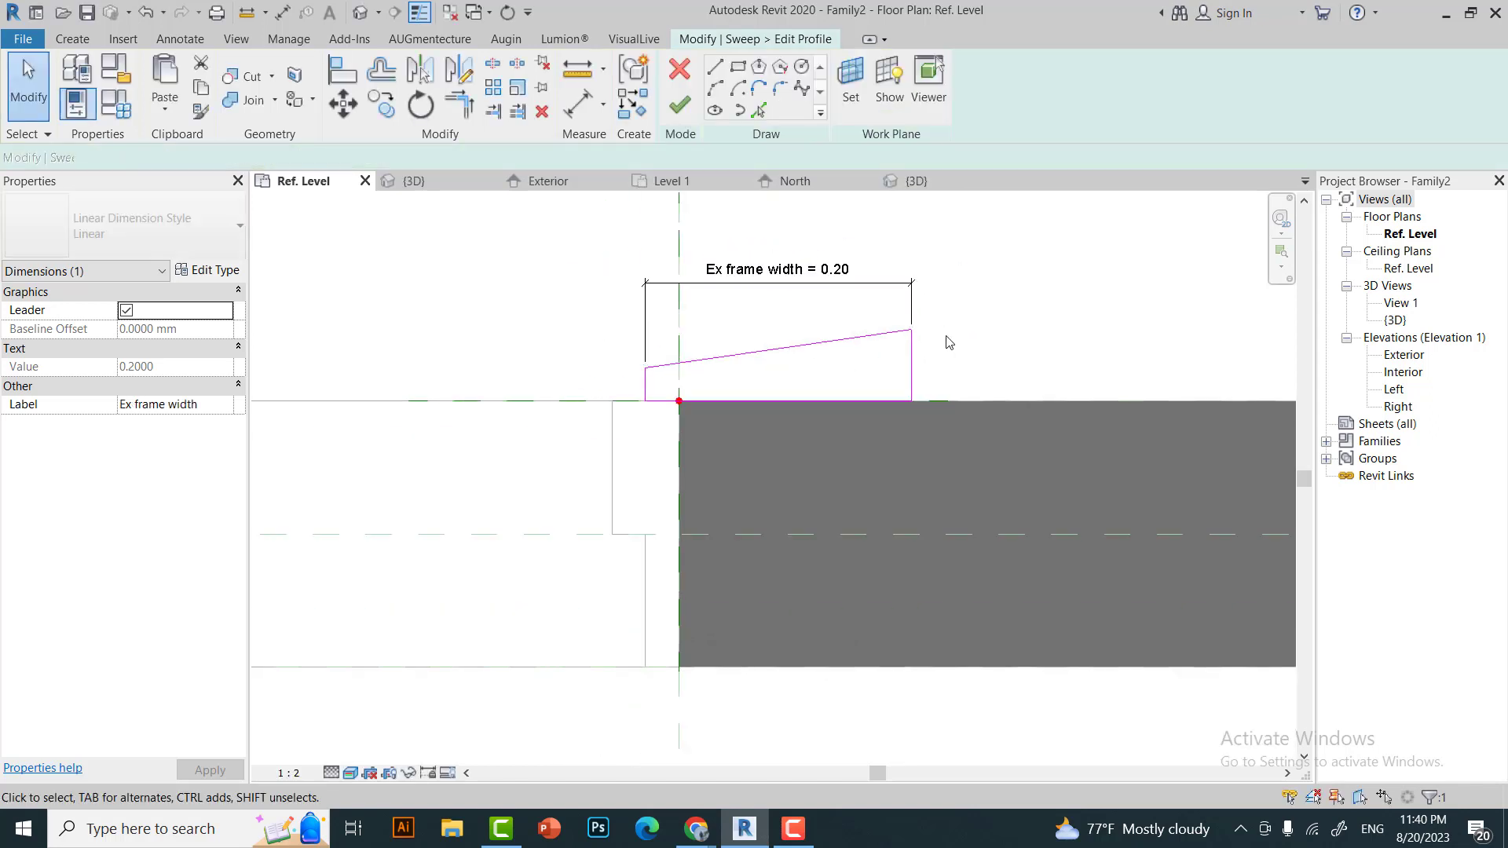
{"action": "scroll", "coordinate": [597, 330], "scroll_direction": "down", "scroll_amount": 1}
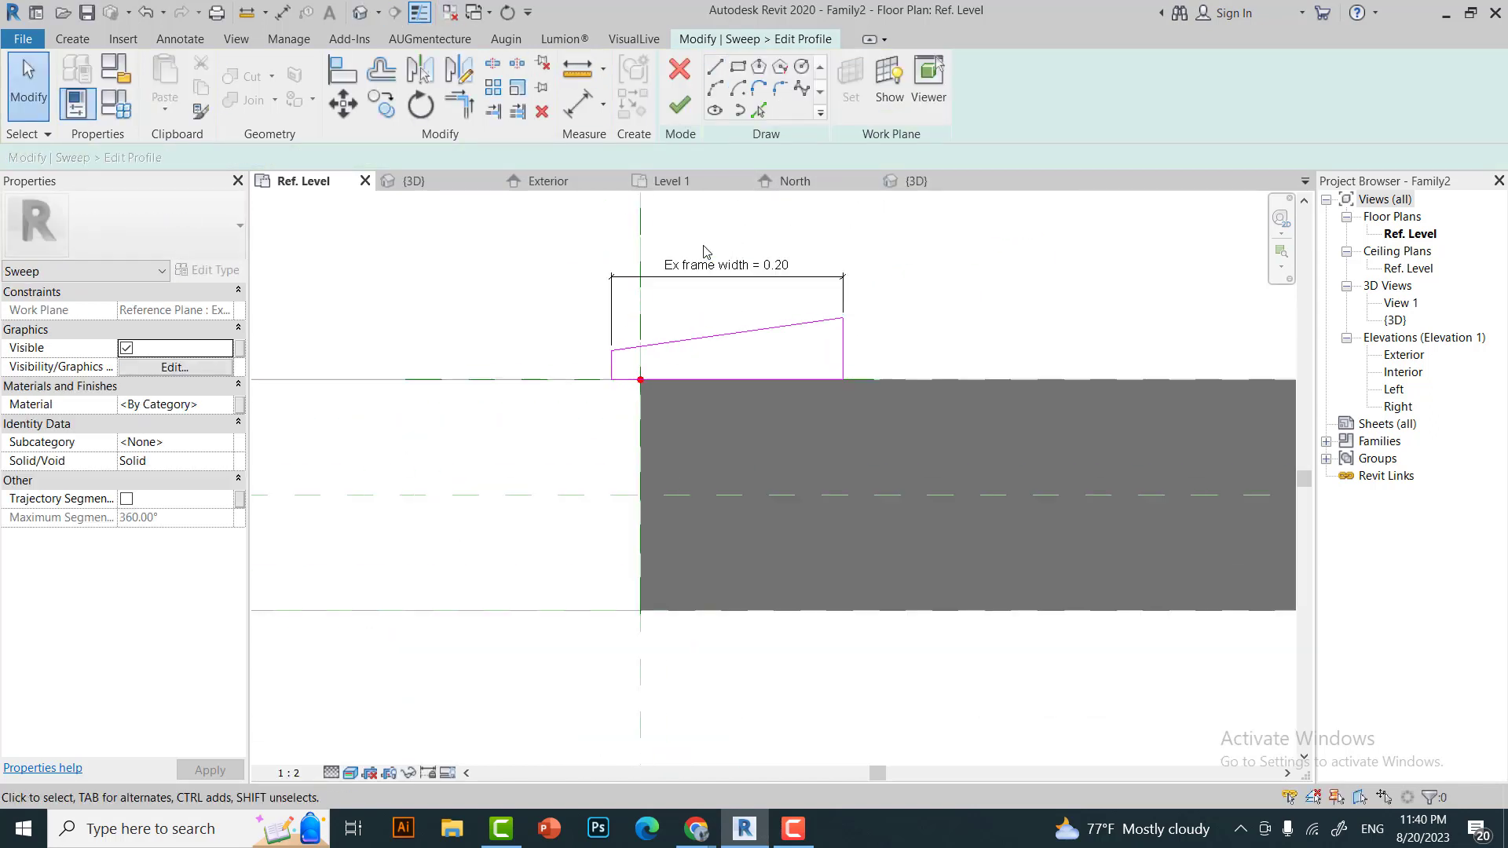
{"action": "scroll", "coordinate": [658, 289], "scroll_direction": "down", "scroll_amount": 1}
Add a 0.18 dimension from the reference plane, then delete it as unwanted.
{"action": "left_click", "coordinate": [371, 18]}
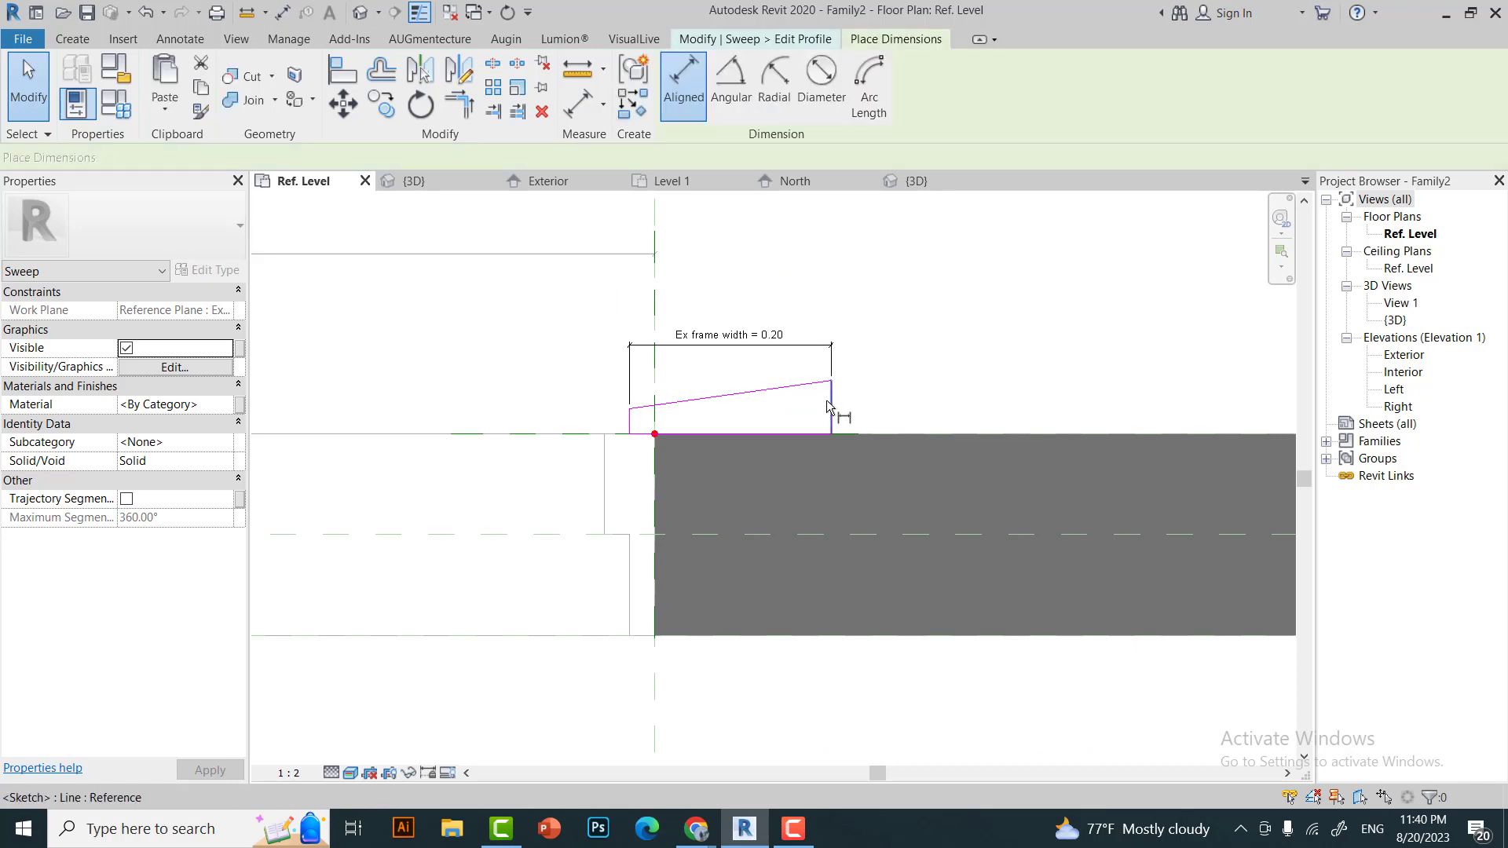
{"action": "left_click", "coordinate": [654, 369]}
{"action": "left_click", "coordinate": [831, 393]}
{"action": "left_click", "coordinate": [817, 296]}
{"action": "scroll", "coordinate": [817, 298], "scroll_direction": "up", "scroll_amount": 1}
{"action": "key", "text": "Escape"}
{"action": "left_click", "coordinate": [817, 297]}
{"action": "scroll", "coordinate": [919, 401], "scroll_direction": "down", "scroll_amount": 2}
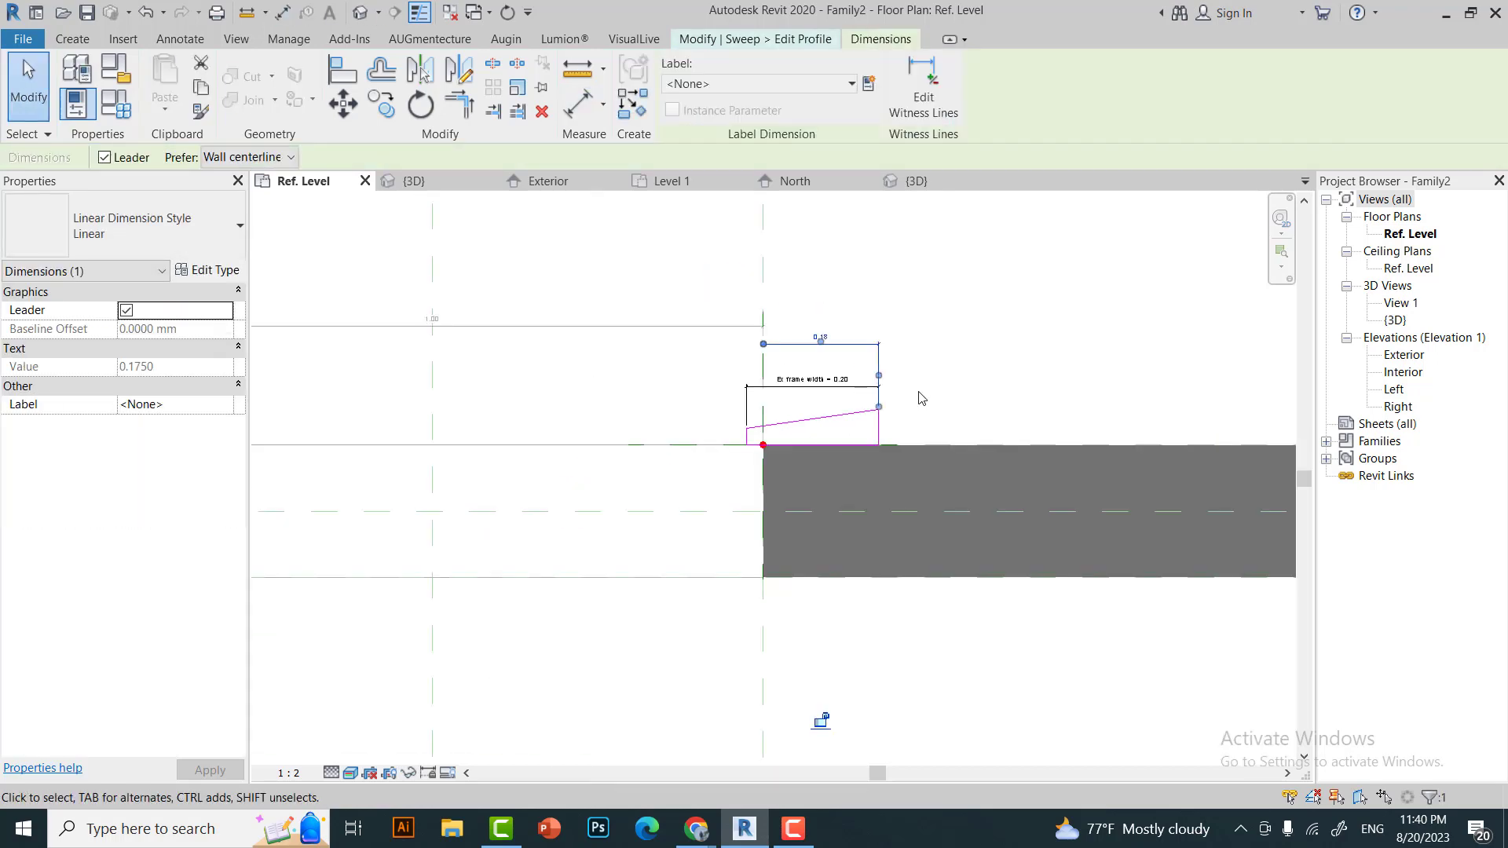
{"action": "key", "text": "Escape"}
{"action": "left_click", "coordinate": [852, 344]}
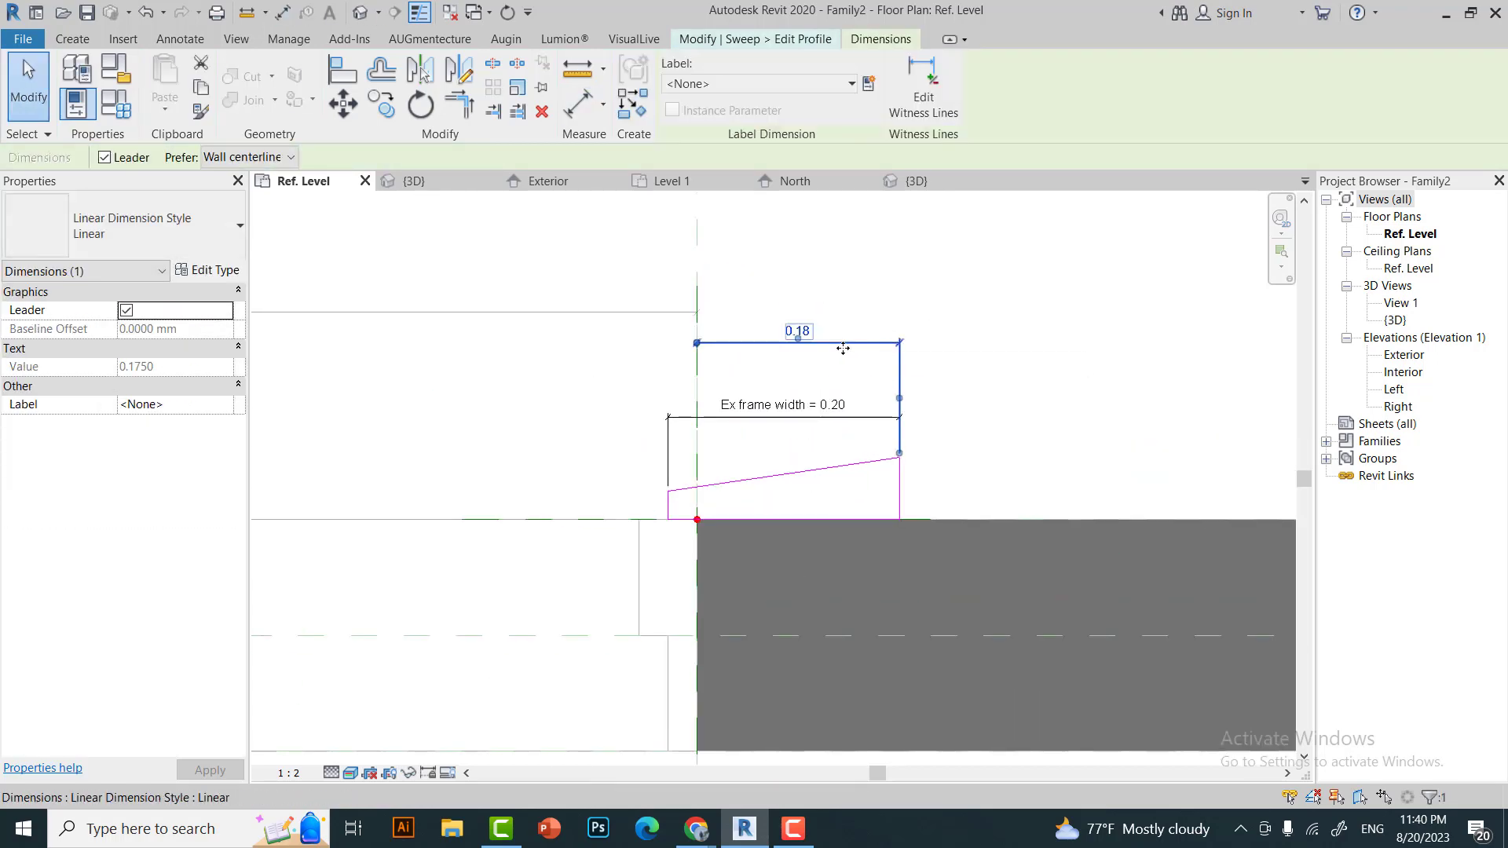
{"action": "key", "text": "Delete"}
{"action": "scroll", "coordinate": [692, 487], "scroll_direction": "up", "scroll_amount": 2}
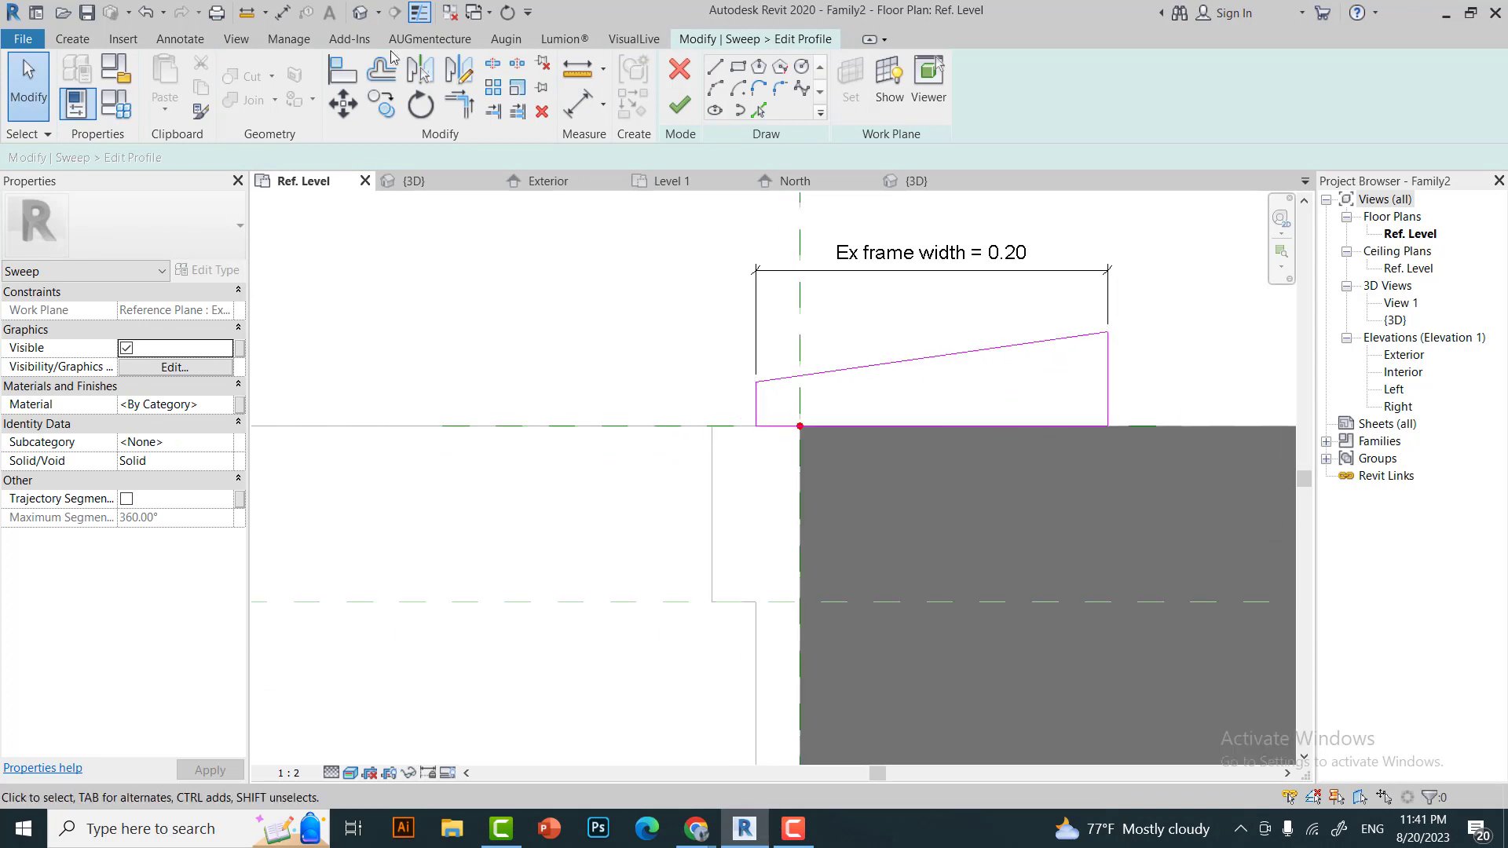
Dimension the profile's 0.03 left step and try, then undo, the frame thickness label.
{"action": "key", "text": "d"}
{"action": "key", "text": "i"}
{"action": "left_click", "coordinate": [712, 393]}
{"action": "scroll", "coordinate": [714, 446], "scroll_direction": "up", "scroll_amount": 2}
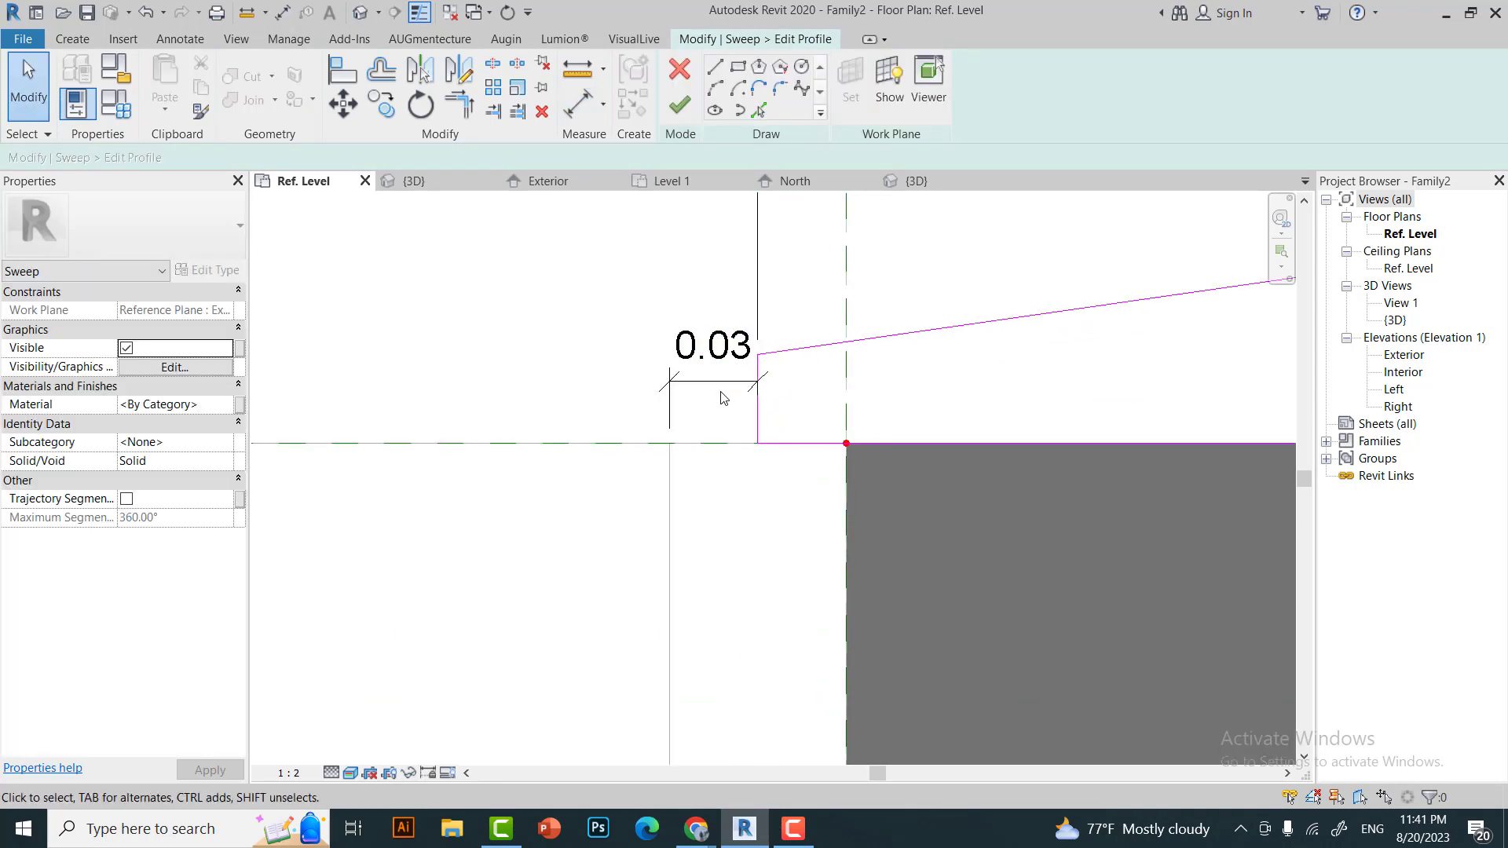
{"action": "scroll", "coordinate": [714, 446], "scroll_direction": "down", "scroll_amount": 3}
{"action": "left_click", "coordinate": [758, 83]}
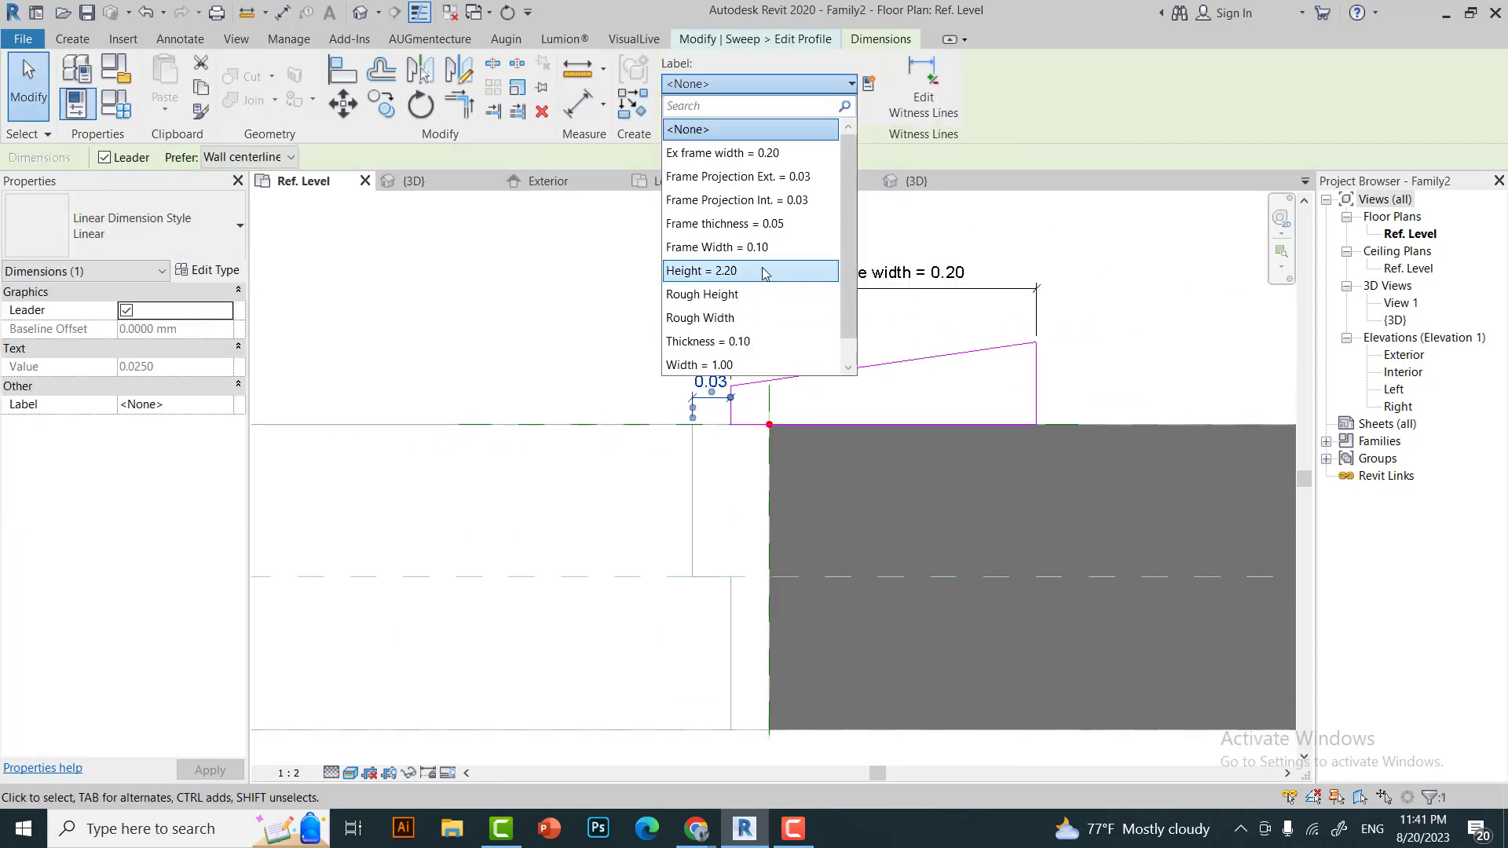
{"action": "left_click", "coordinate": [748, 226]}
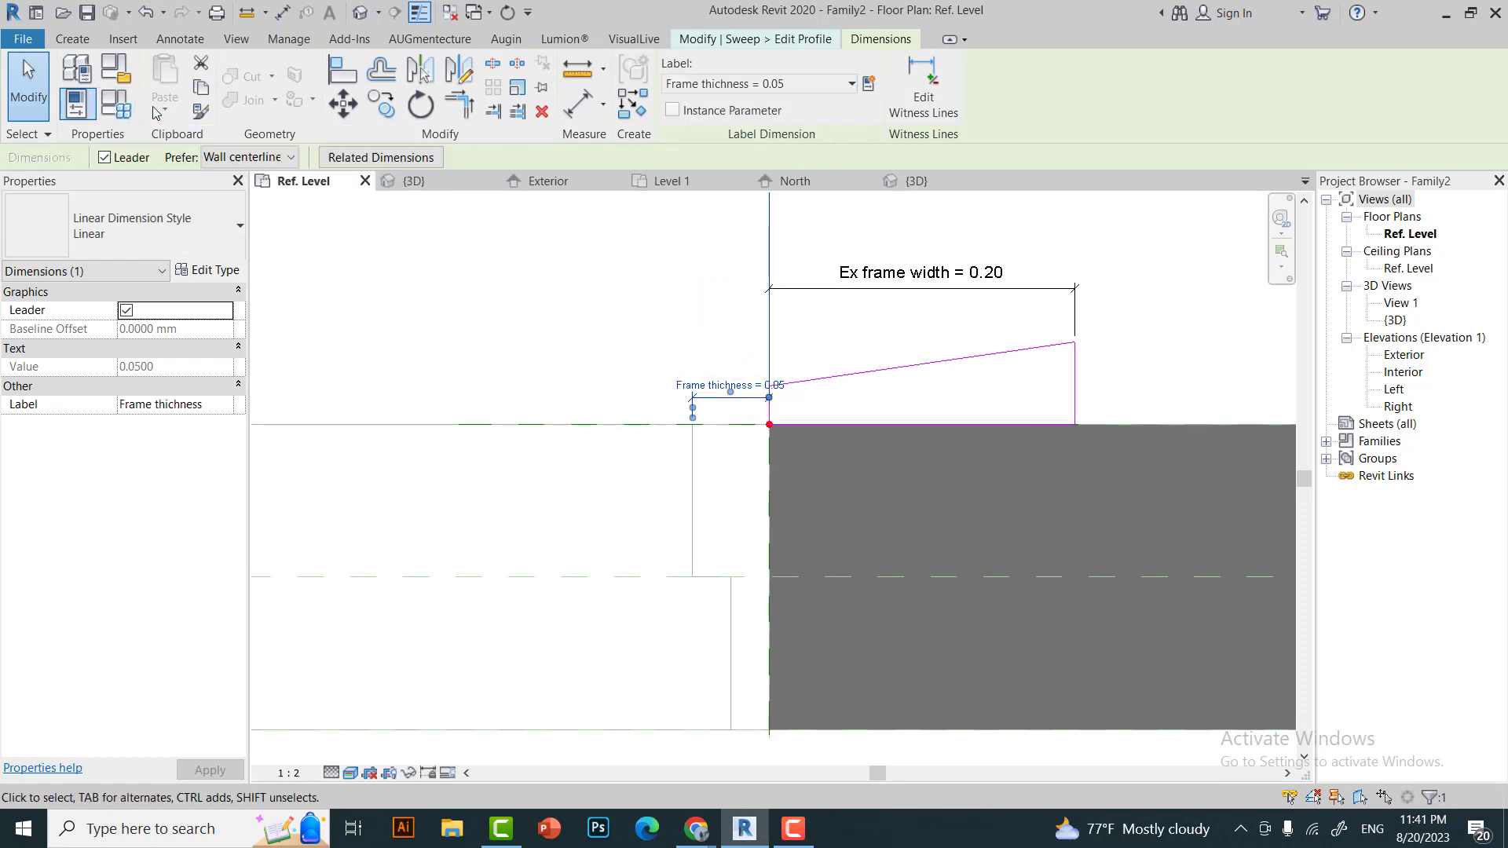
{"action": "key", "text": "ctrl+z"}
Label the 0.03 step with a new 'Half Frame thickness' parameter.
{"action": "left_click", "coordinate": [731, 397]}
{"action": "left_click", "coordinate": [869, 84]}
{"action": "type", "text": "Half Frame thickness"}
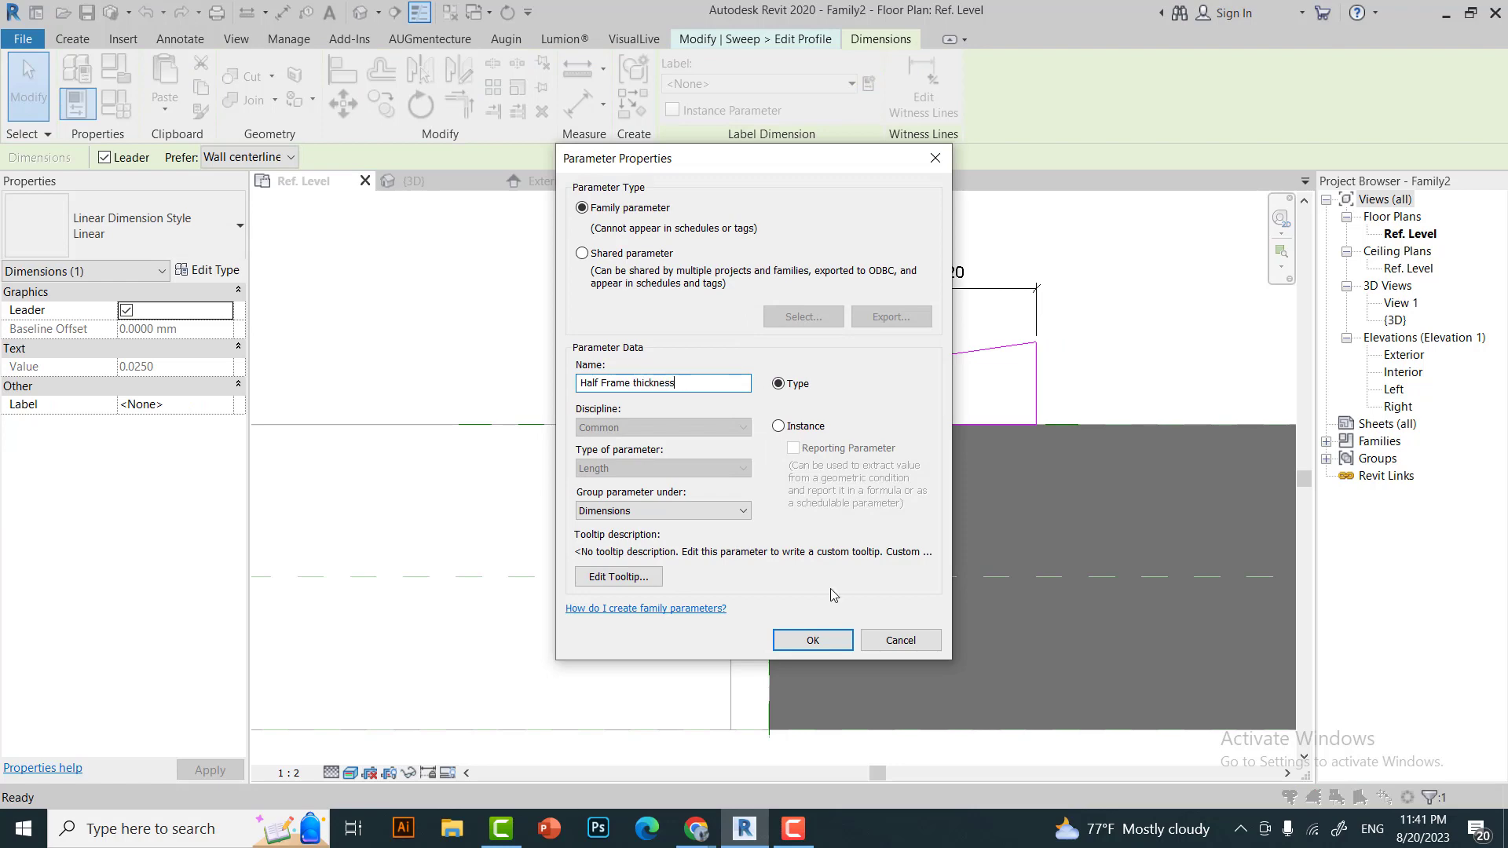
{"action": "left_click", "coordinate": [813, 640]}
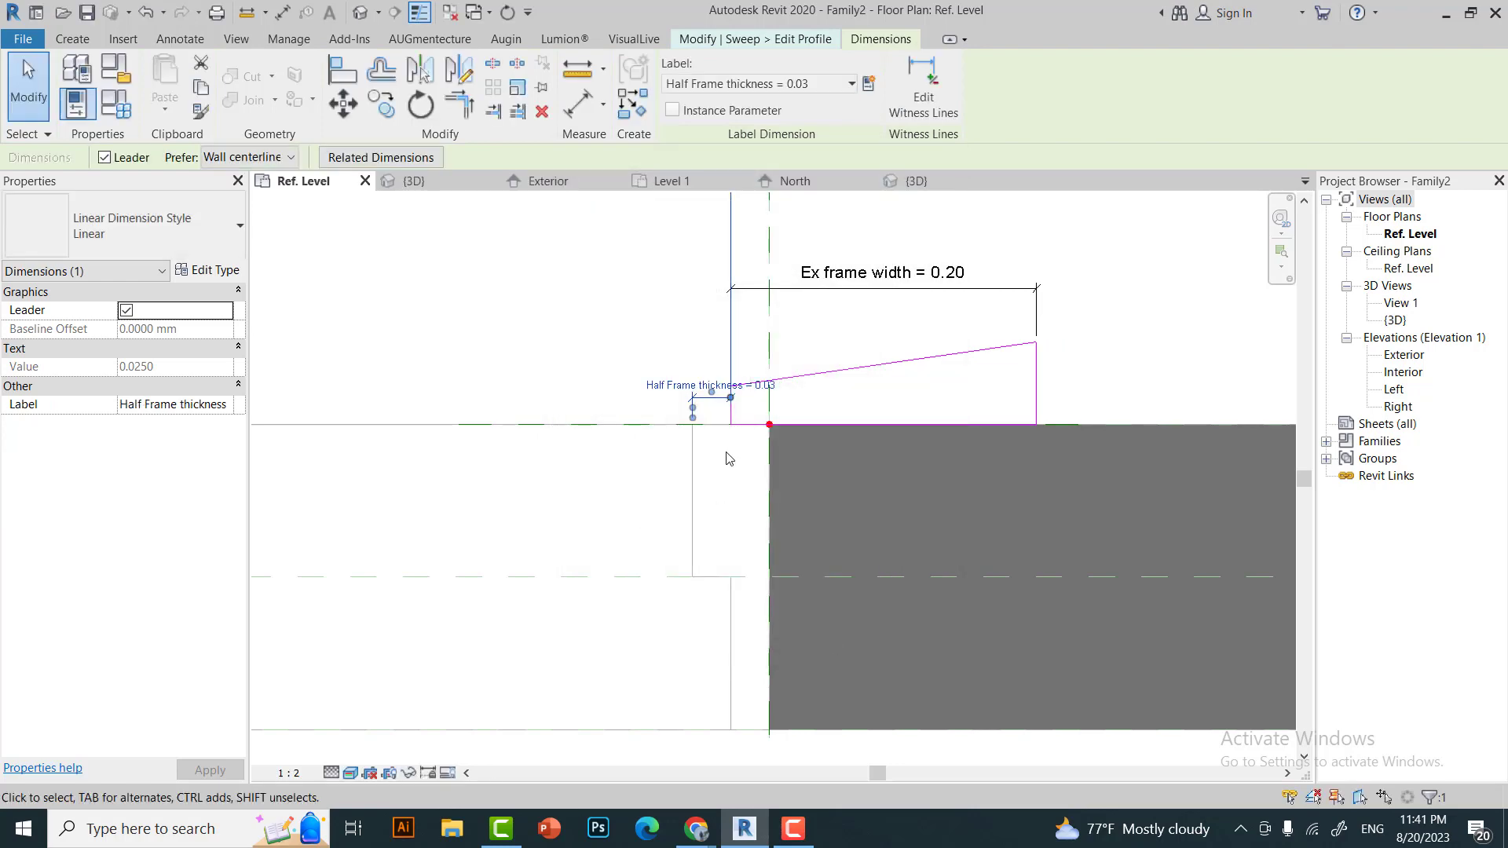
{"action": "scroll", "coordinate": [691, 409], "scroll_direction": "up", "scroll_amount": 3}
{"action": "key", "text": "Escape"}
{"action": "left_click", "coordinate": [691, 408]}
In Family Types, give Half Frame thickness the formula =0.5 * Frame thichness.
{"action": "left_click", "coordinate": [116, 103]}
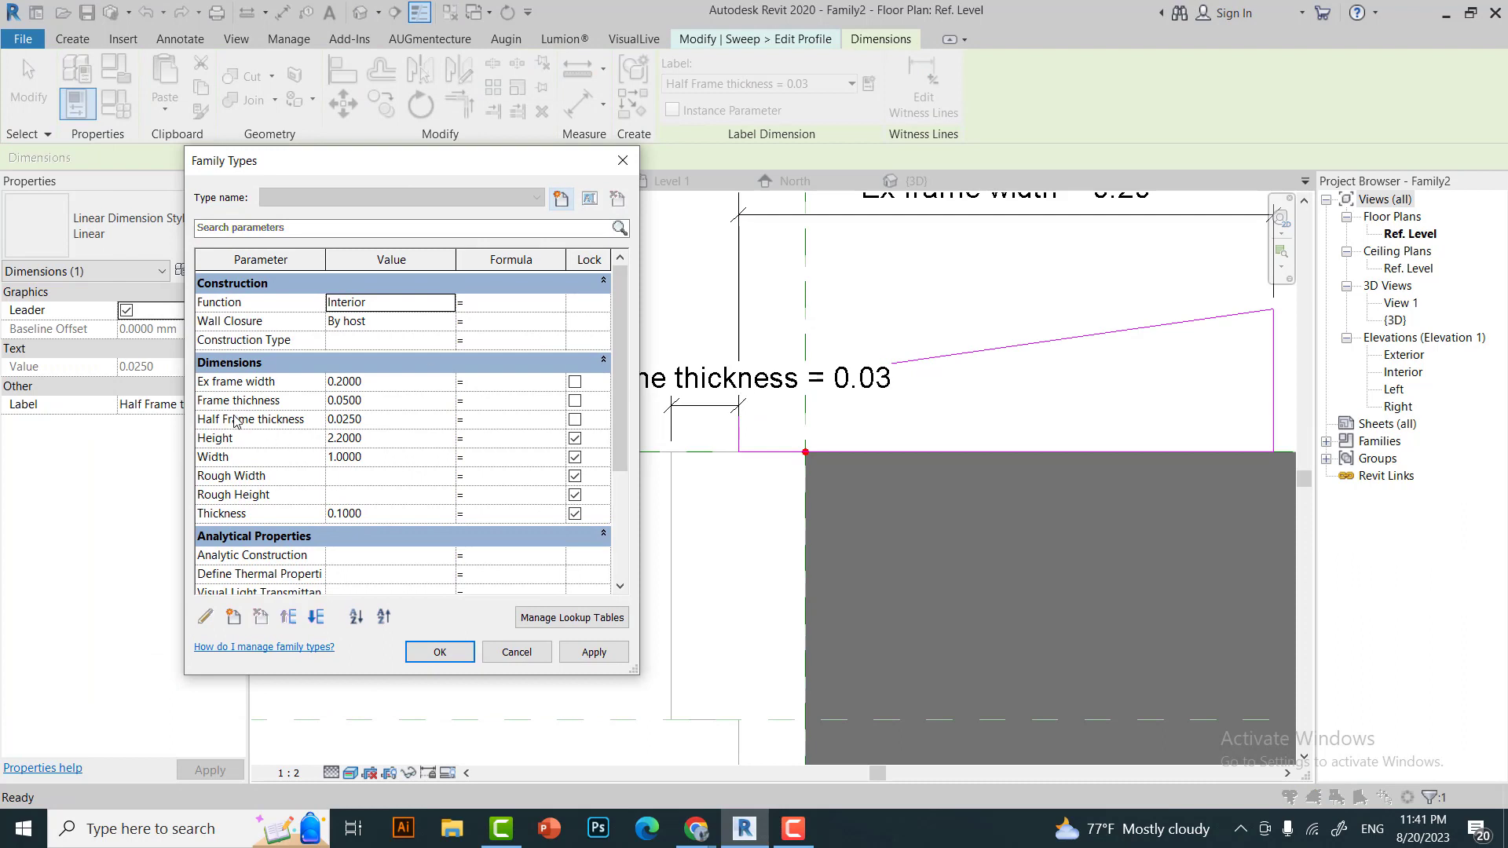
{"action": "left_click", "coordinate": [235, 422]}
{"action": "left_click", "coordinate": [370, 395]}
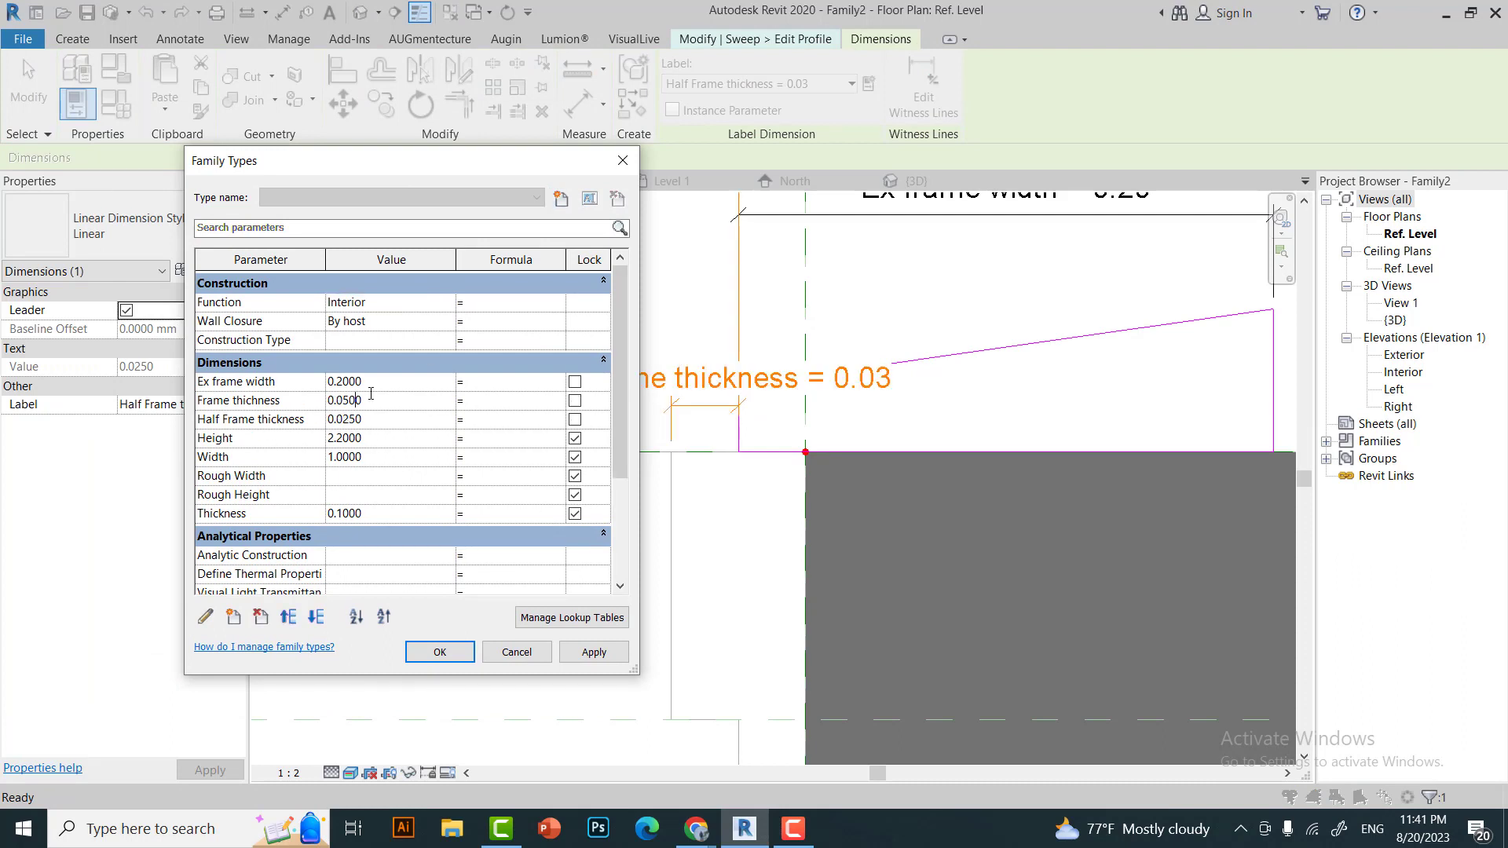
{"action": "left_click", "coordinate": [226, 402]}
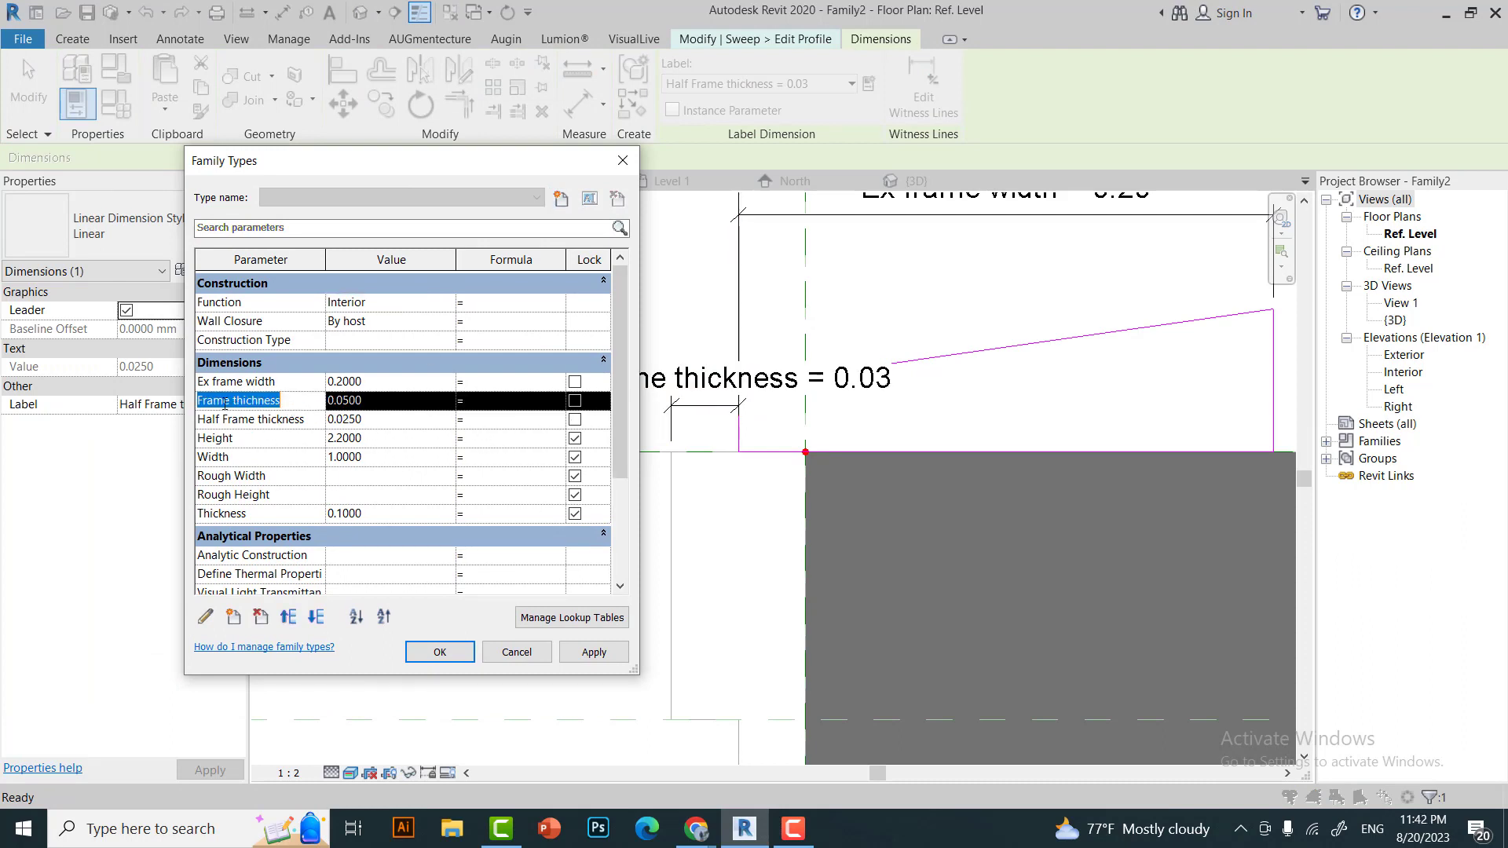
{"action": "left_click", "coordinate": [496, 417]}
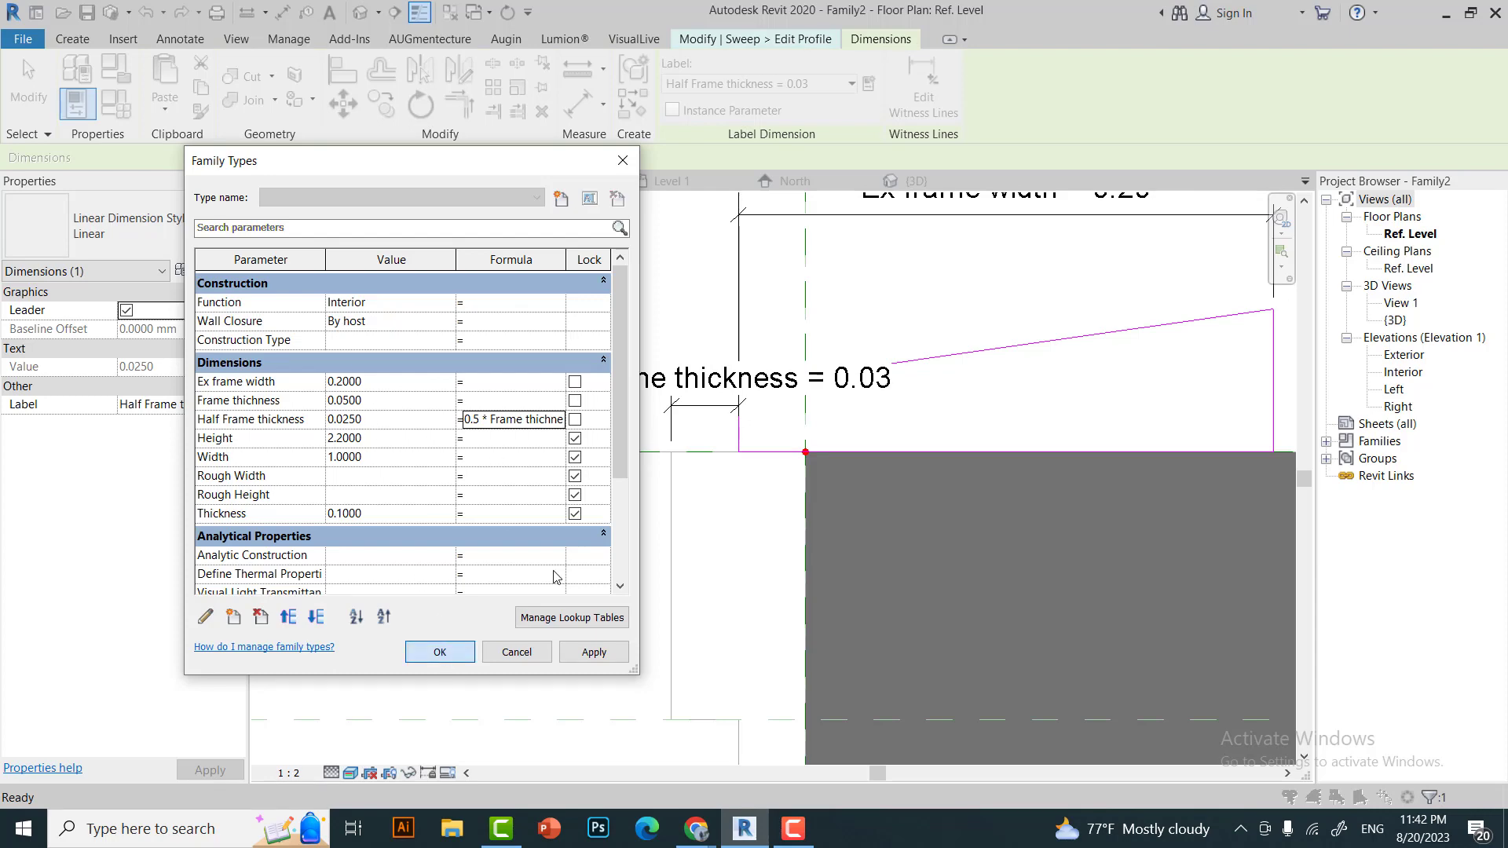
Accept the parameter changes and check the length of the short profile line.
{"action": "key", "text": "Return"}
{"action": "scroll", "coordinate": [682, 475], "scroll_direction": "up", "scroll_amount": 3}
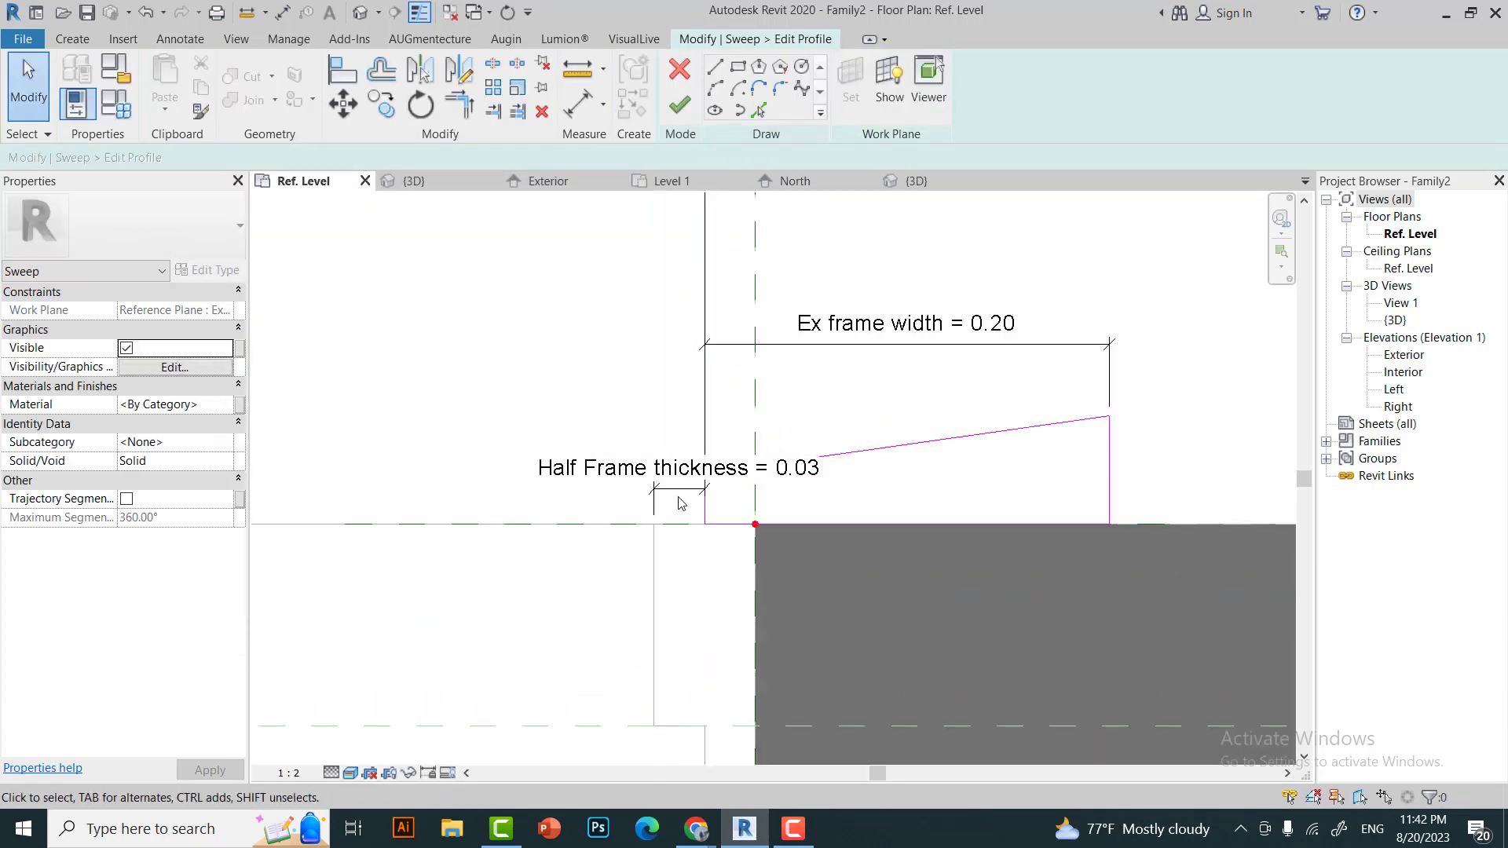
{"action": "scroll", "coordinate": [683, 479], "scroll_direction": "up", "scroll_amount": 2}
{"action": "scroll", "coordinate": [683, 483], "scroll_direction": "down", "scroll_amount": 2}
{"action": "scroll", "coordinate": [707, 503], "scroll_direction": "up", "scroll_amount": 2}
{"action": "left_click", "coordinate": [723, 516]}
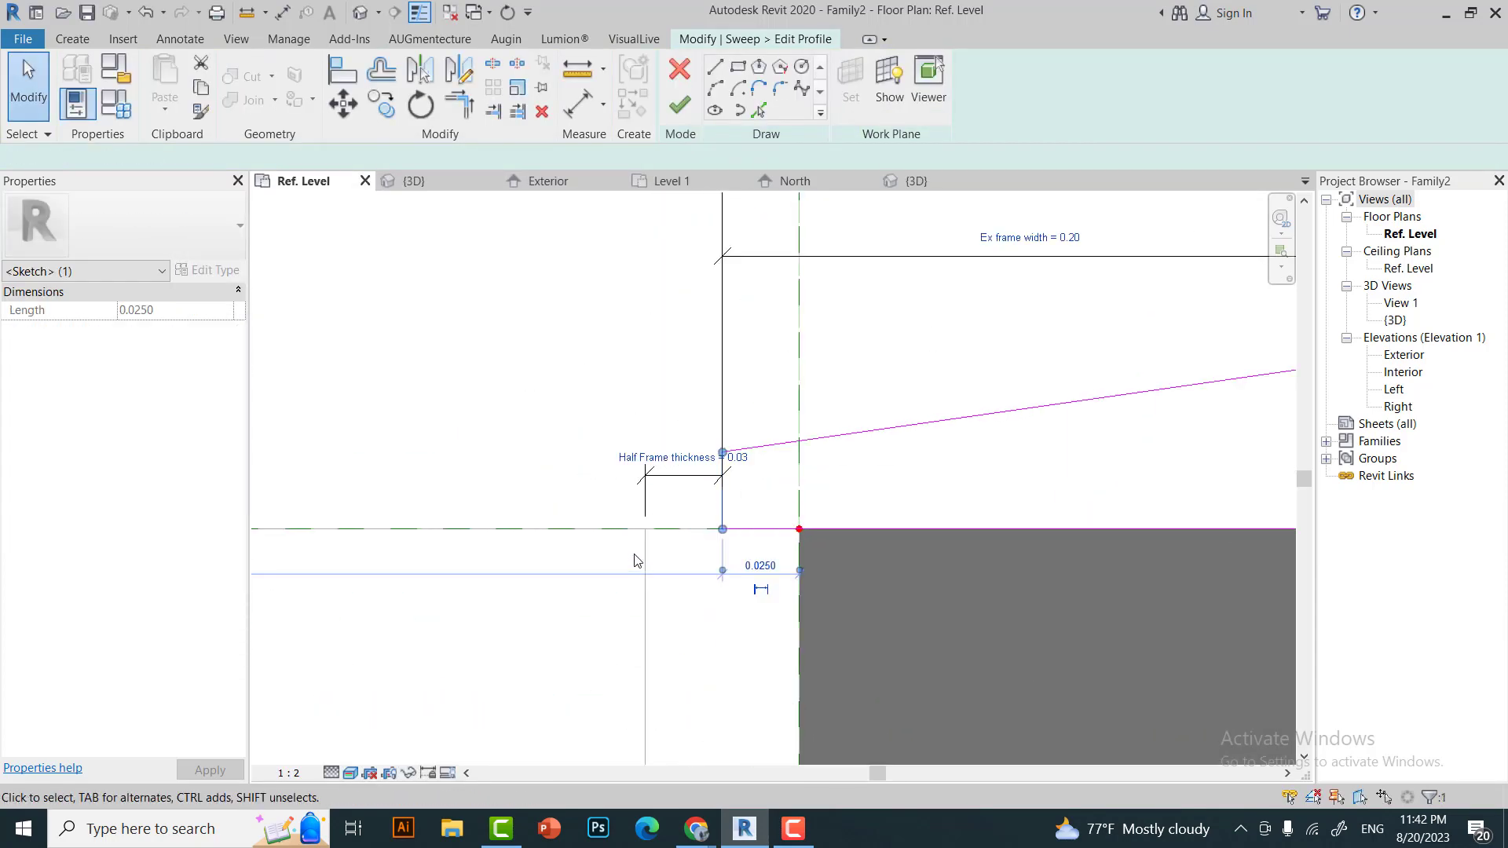
{"action": "key", "text": "Escape"}
{"action": "scroll", "coordinate": [786, 534], "scroll_direction": "down", "scroll_amount": 3}
{"action": "scroll", "coordinate": [823, 545], "scroll_direction": "up", "scroll_amount": 1}
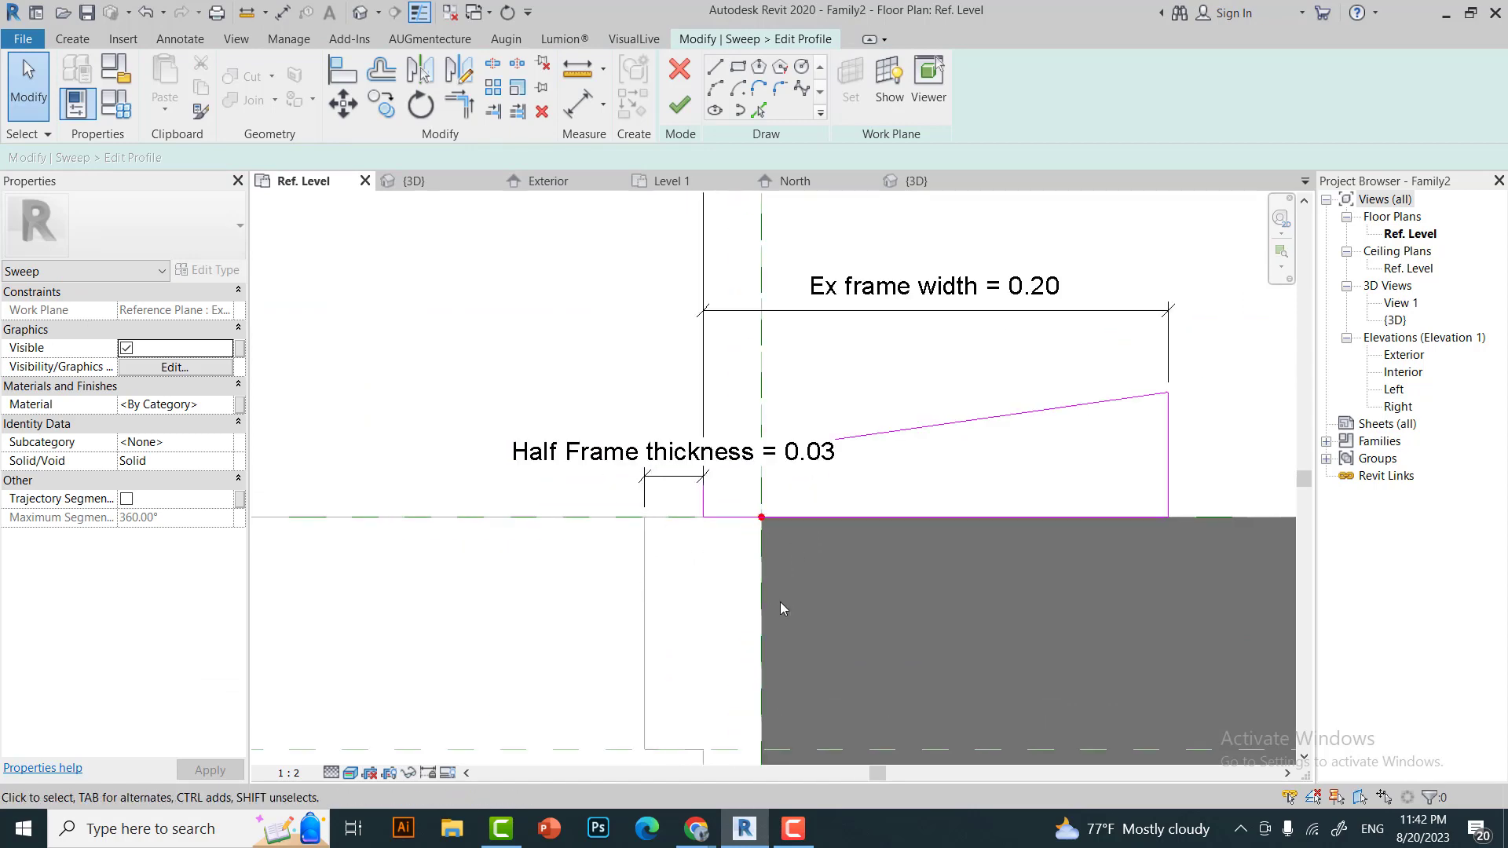
{"action": "scroll", "coordinate": [668, 550], "scroll_direction": "down", "scroll_amount": 2}
Set the Half Frame thickness formula to 0.5 * Frame thickness and finish the profile edit.
{"action": "key", "text": "f"}
{"action": "key", "text": "t"}
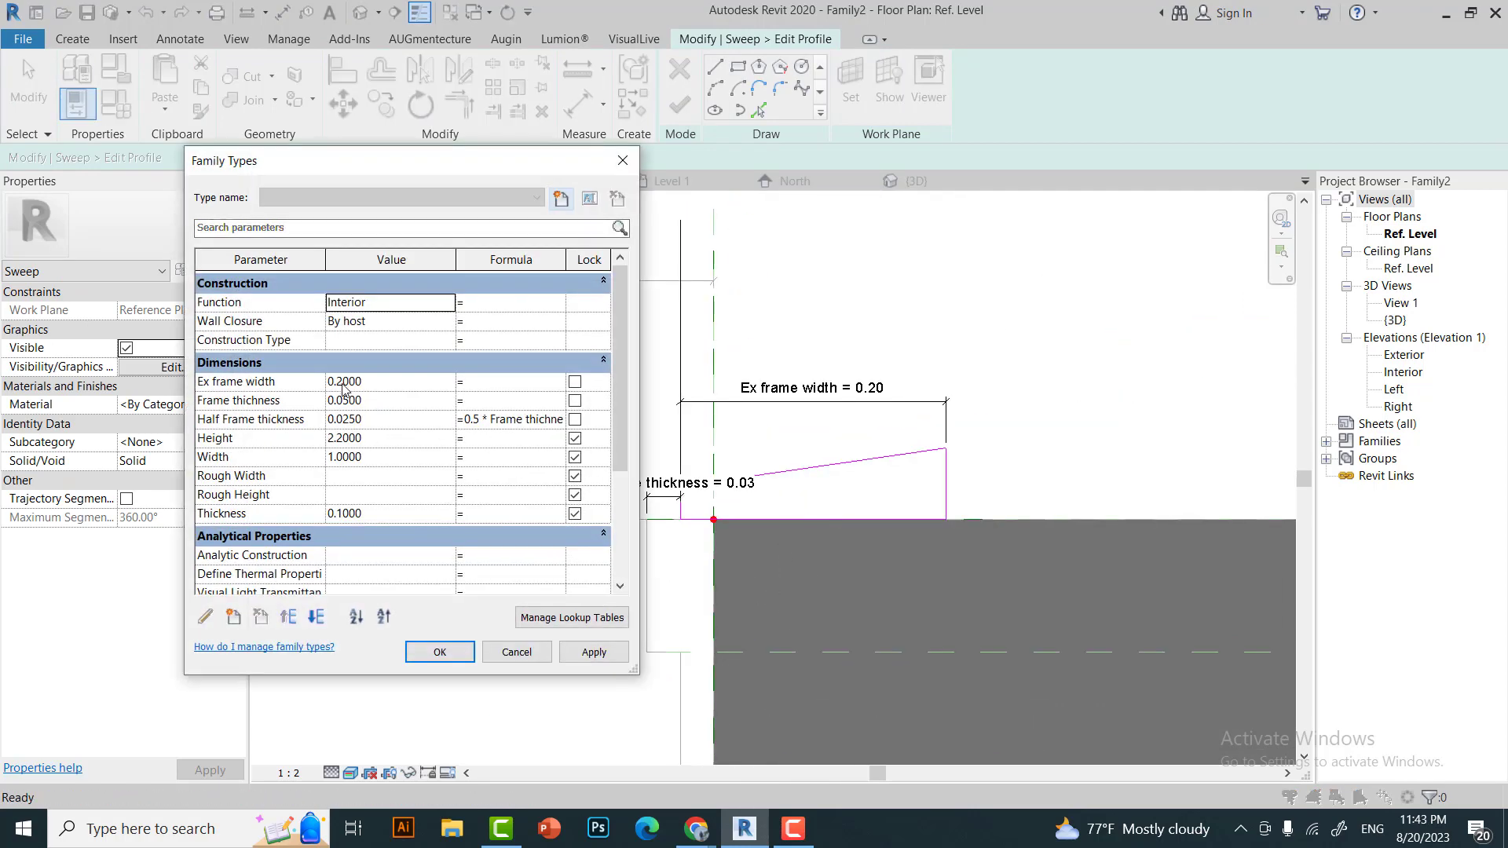
{"action": "left_click", "coordinate": [230, 383]}
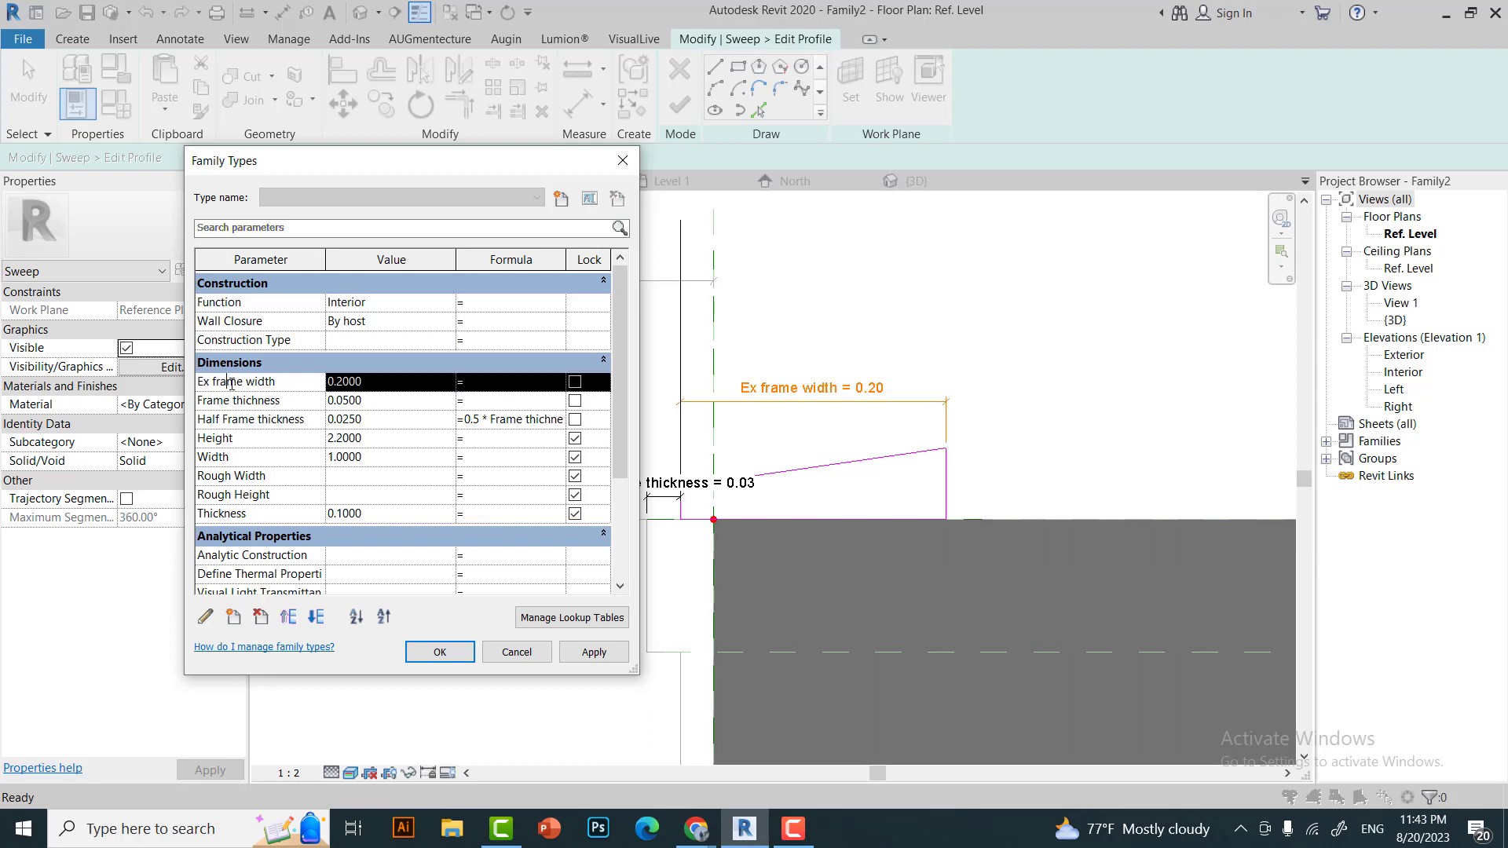
{"action": "left_click", "coordinate": [529, 394]}
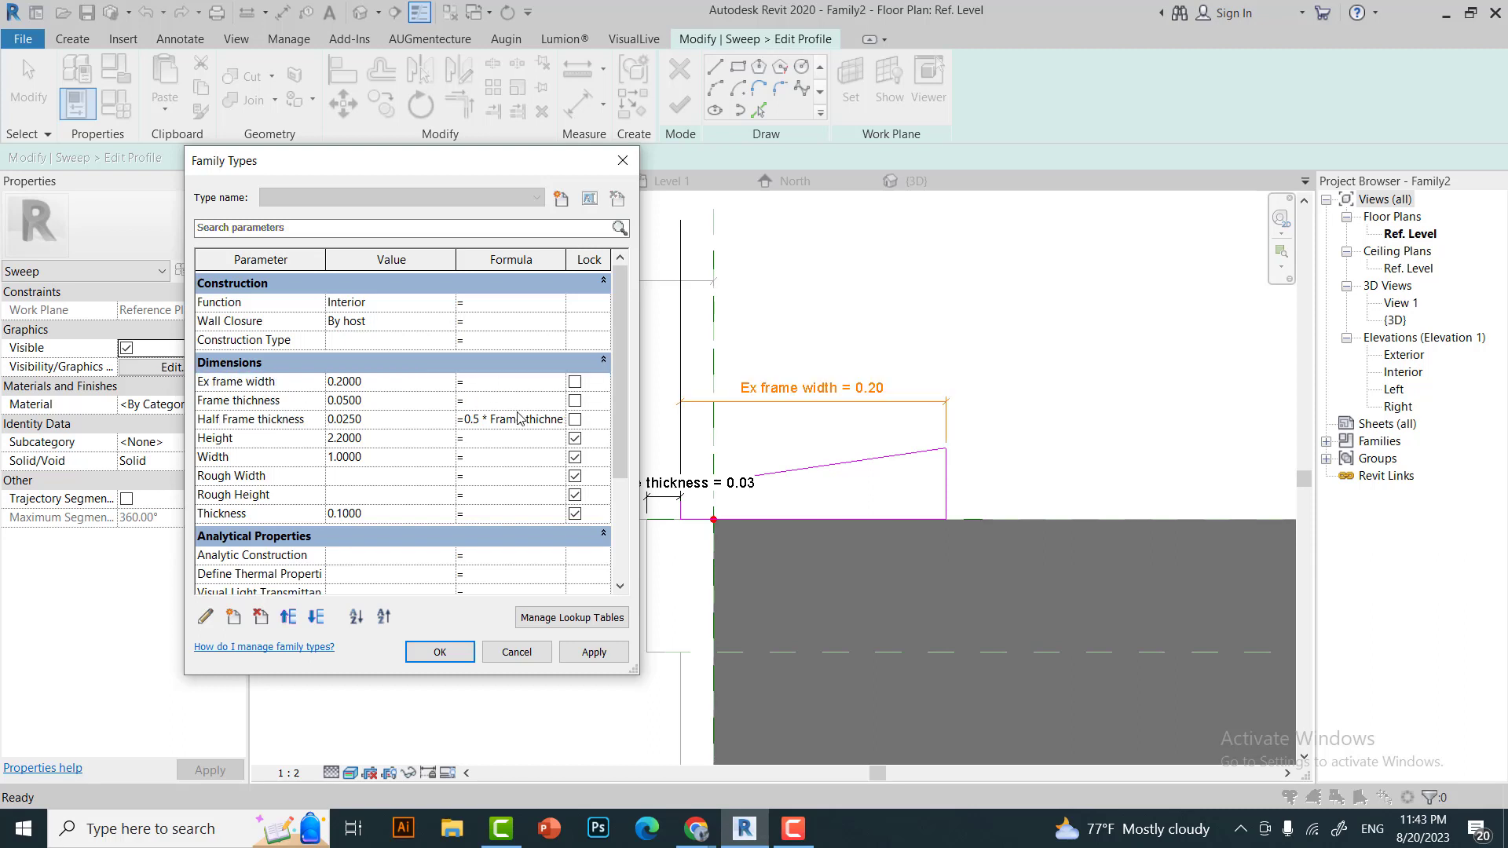
{"action": "left_click", "coordinate": [309, 376]}
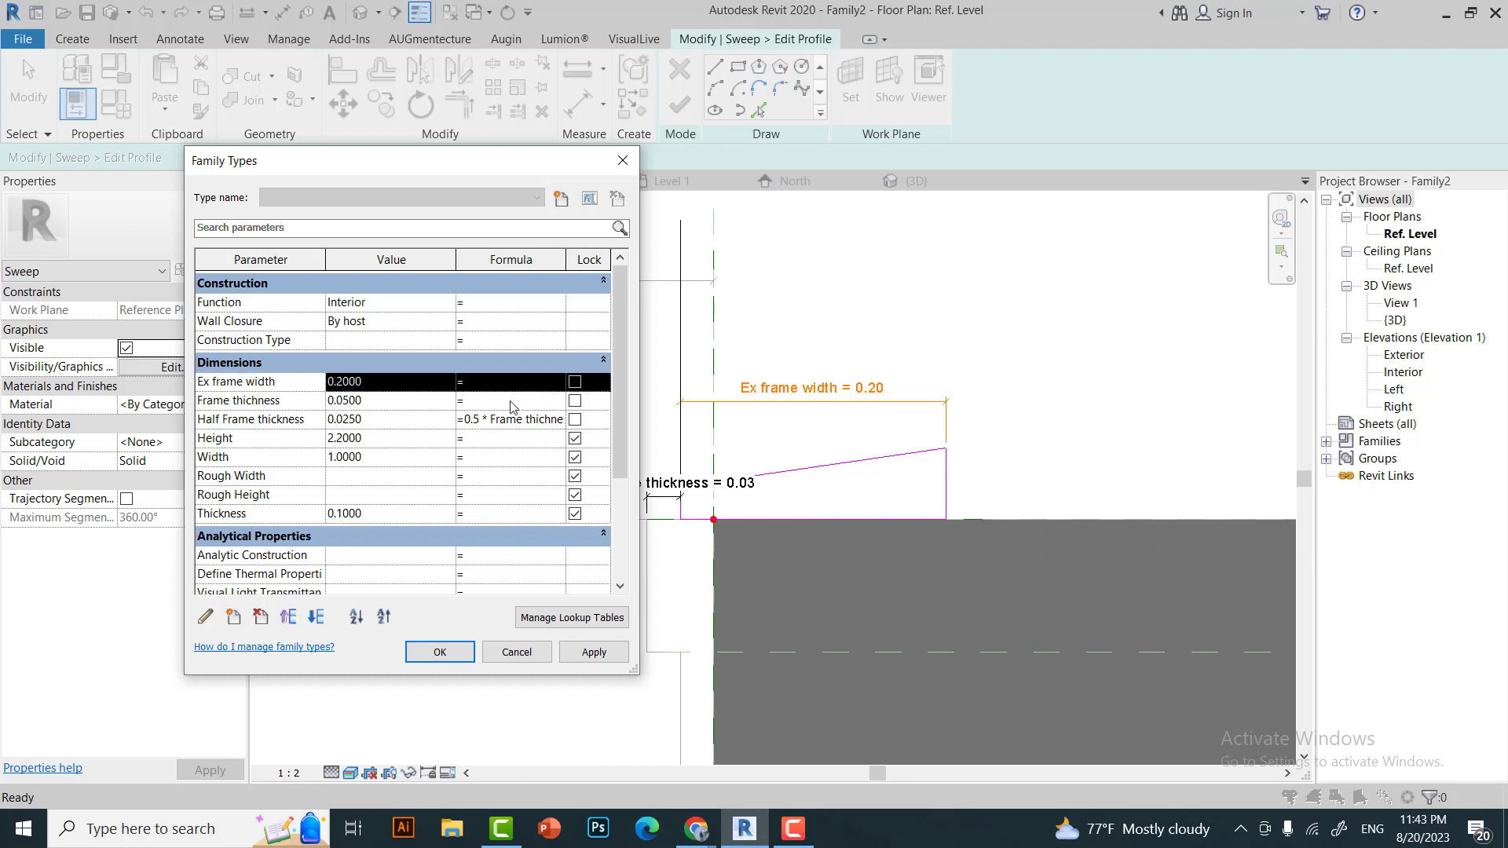
{"action": "left_click", "coordinate": [514, 405]}
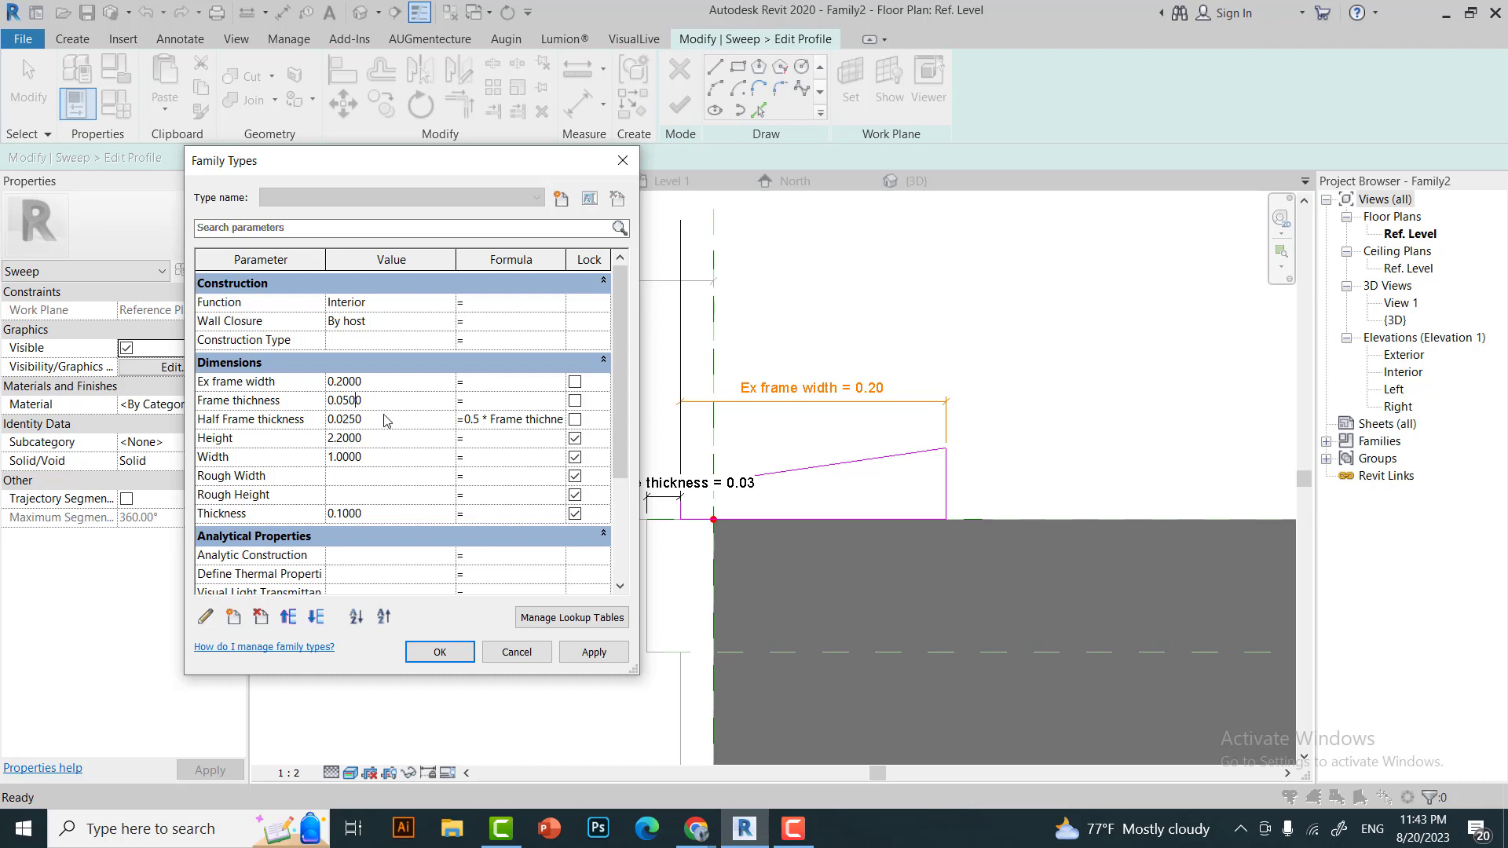
{"action": "left_click", "coordinate": [447, 658]}
{"action": "left_click", "coordinate": [680, 104]}
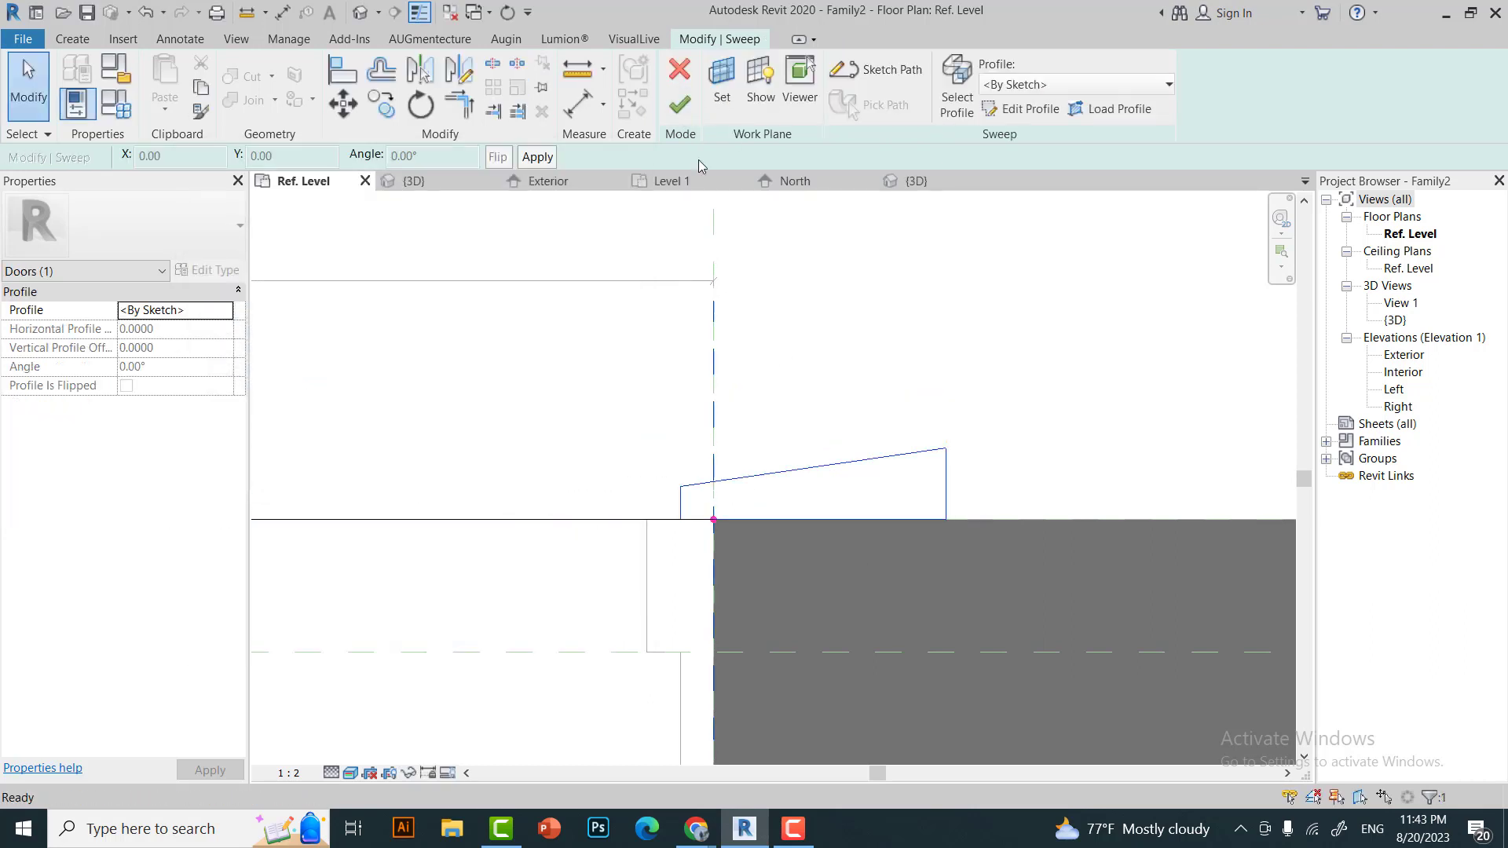
Finish the frame sweep and review it in the Exterior elevation.
{"action": "left_click", "coordinate": [542, 182]}
{"action": "left_click", "coordinate": [681, 104]}
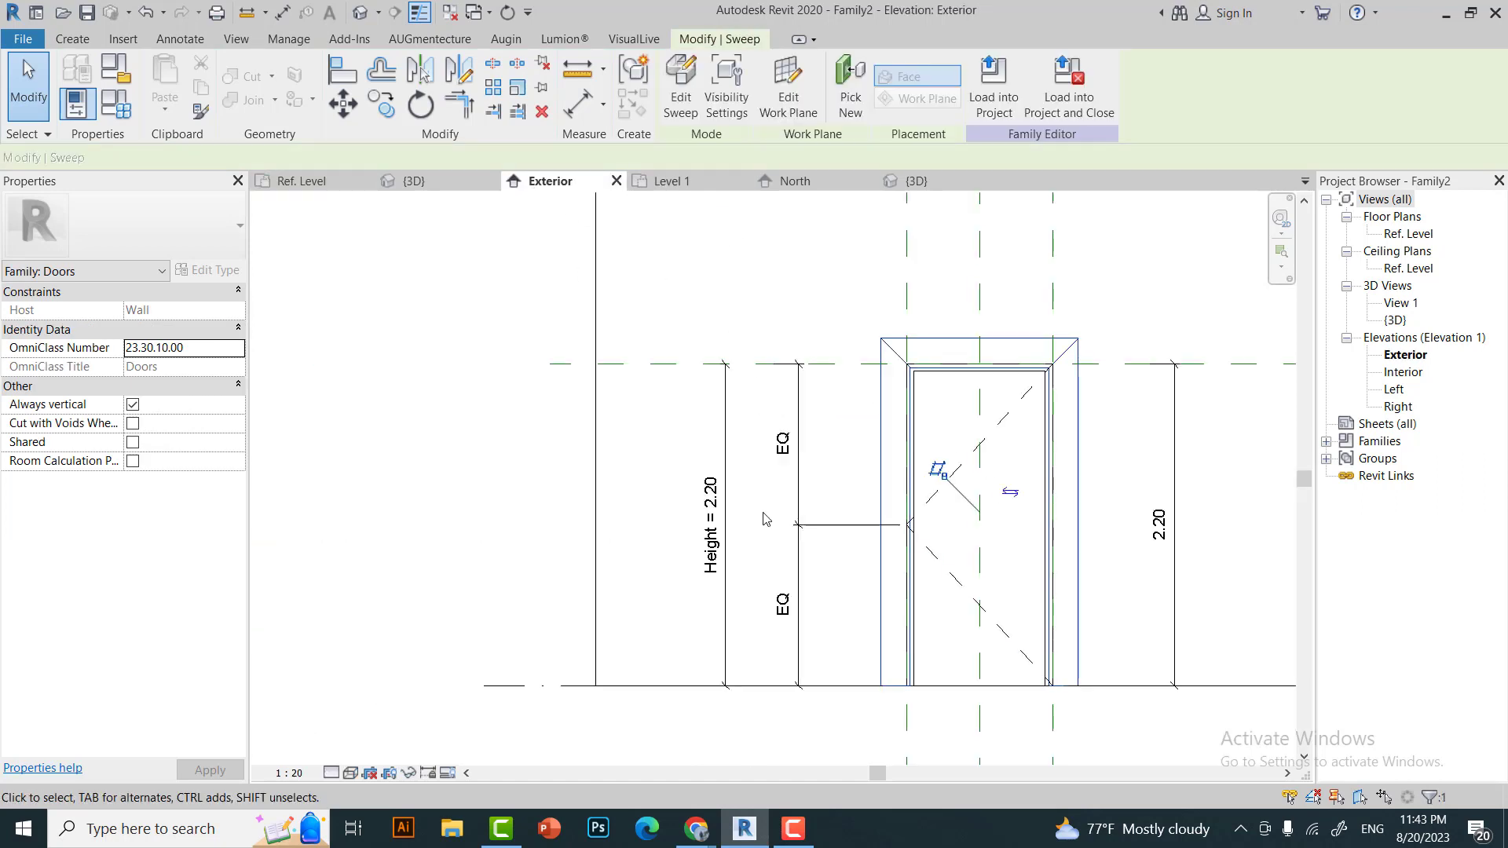
{"action": "scroll", "coordinate": [764, 512], "scroll_direction": "down", "scroll_amount": 1}
{"action": "left_click", "coordinate": [776, 698]}
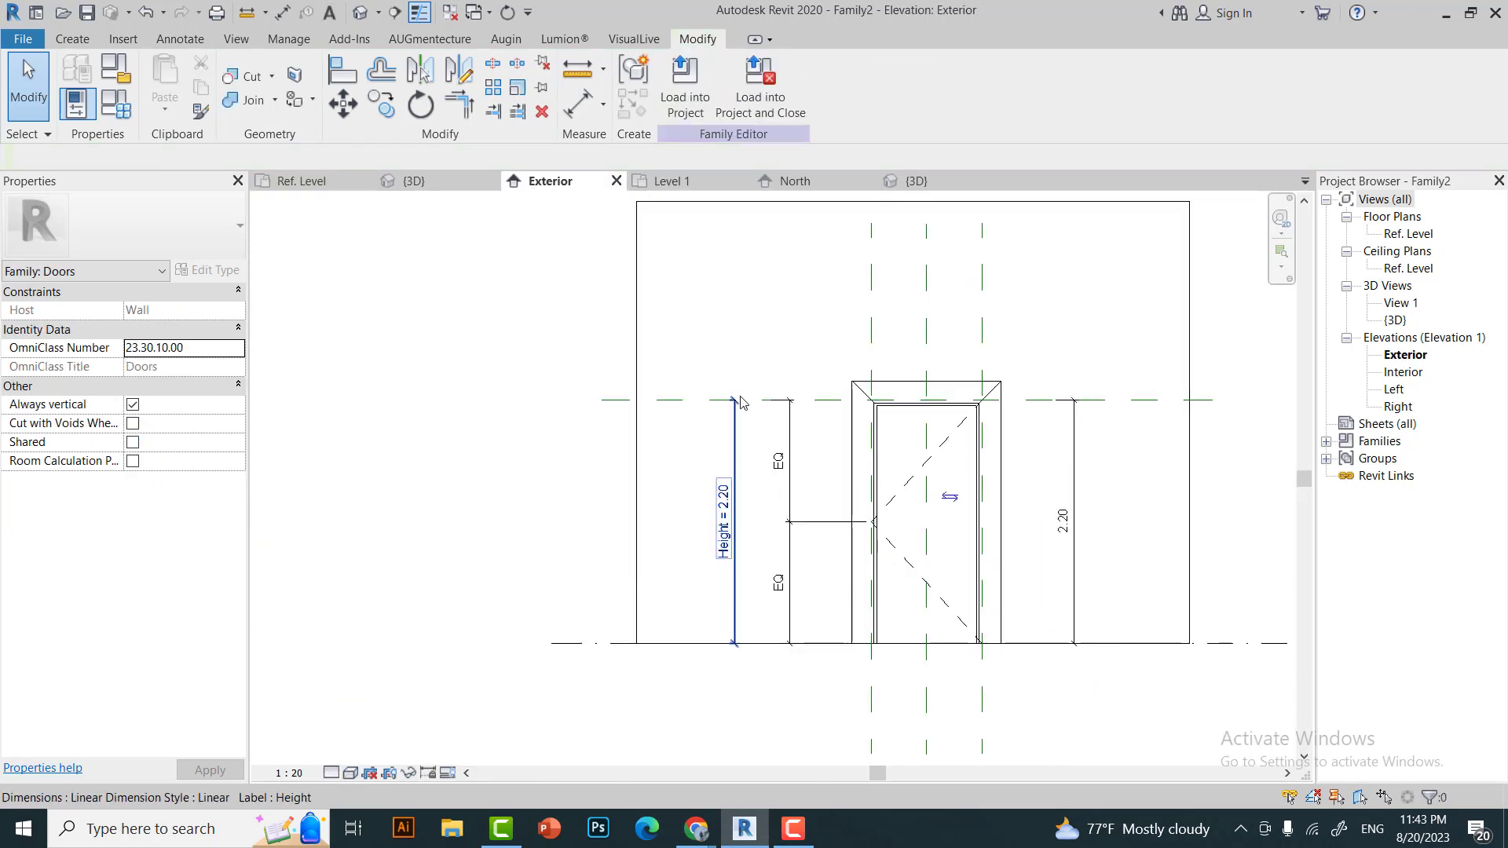
{"action": "scroll", "coordinate": [950, 668], "scroll_direction": "up", "scroll_amount": 1}
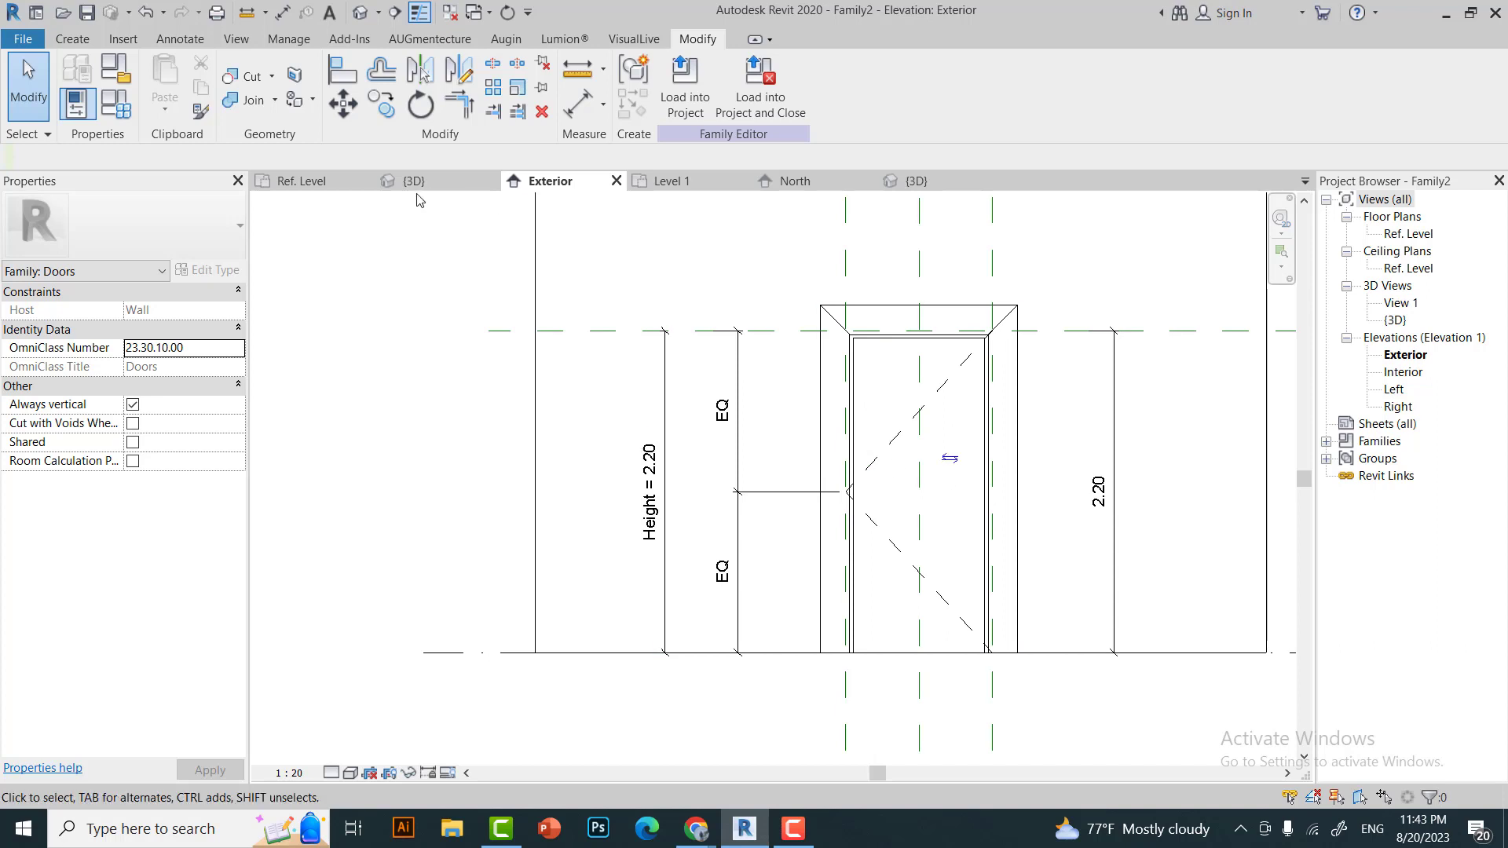
{"action": "scroll", "coordinate": [860, 405], "scroll_direction": "up", "scroll_amount": 2}
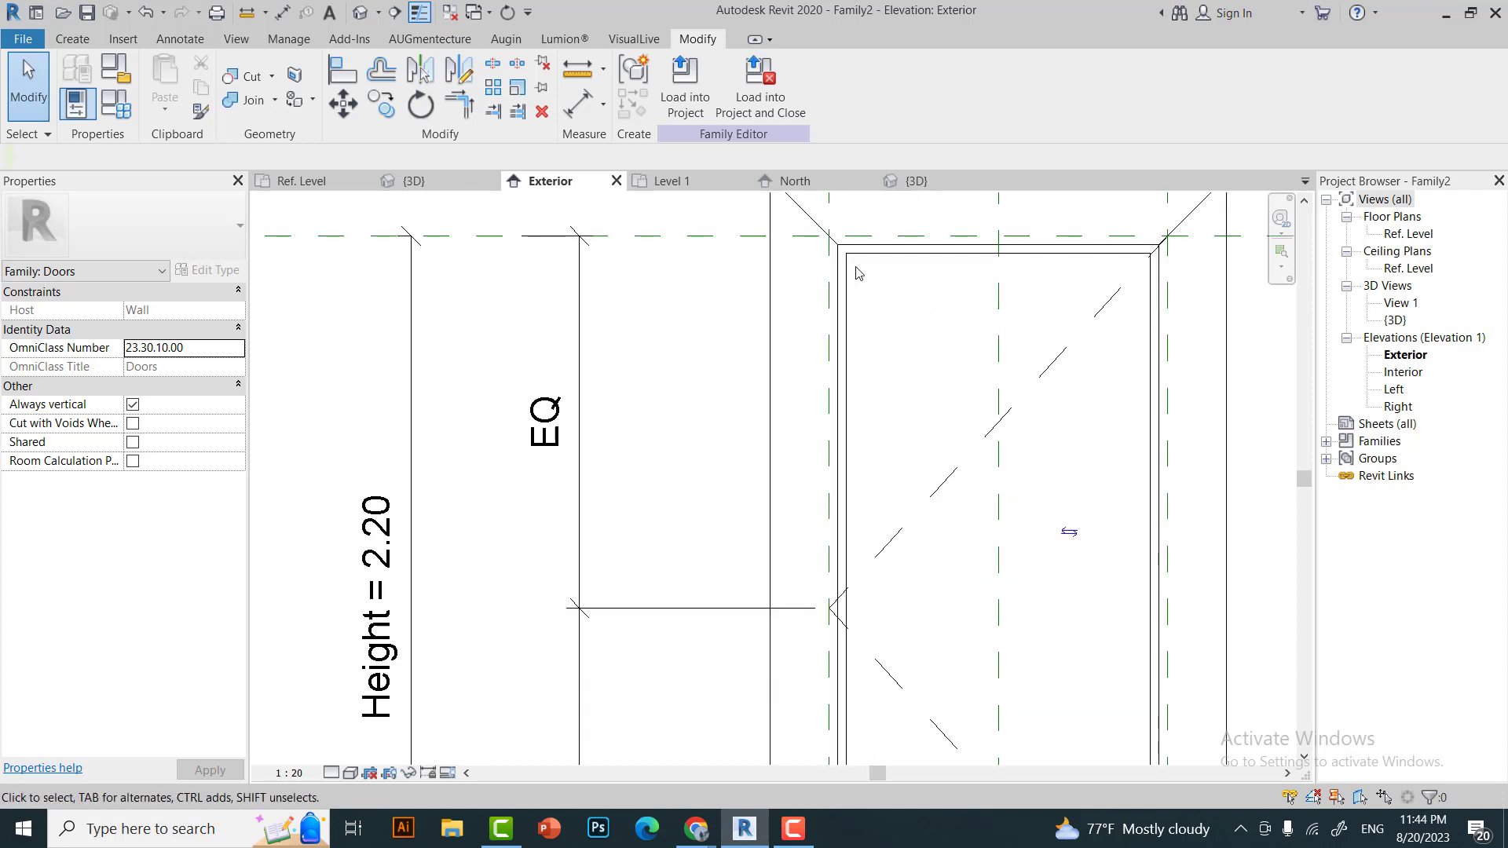
{"action": "scroll", "coordinate": [856, 279], "scroll_direction": "down", "scroll_amount": 2}
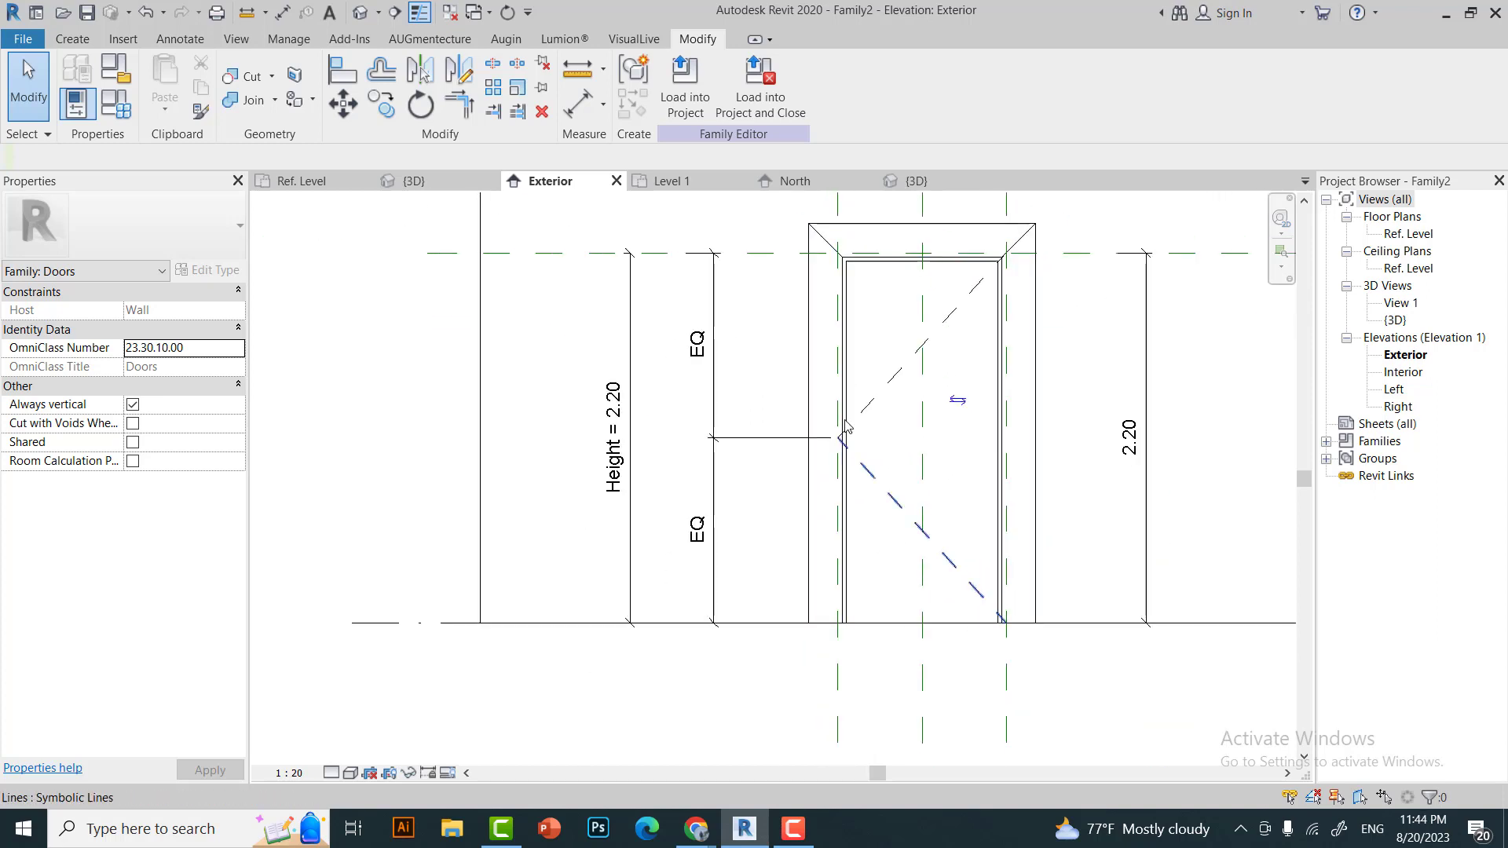
{"action": "scroll", "coordinate": [845, 426], "scroll_direction": "up", "scroll_amount": 3}
{"action": "scroll", "coordinate": [845, 426], "scroll_direction": "down", "scroll_amount": 4}
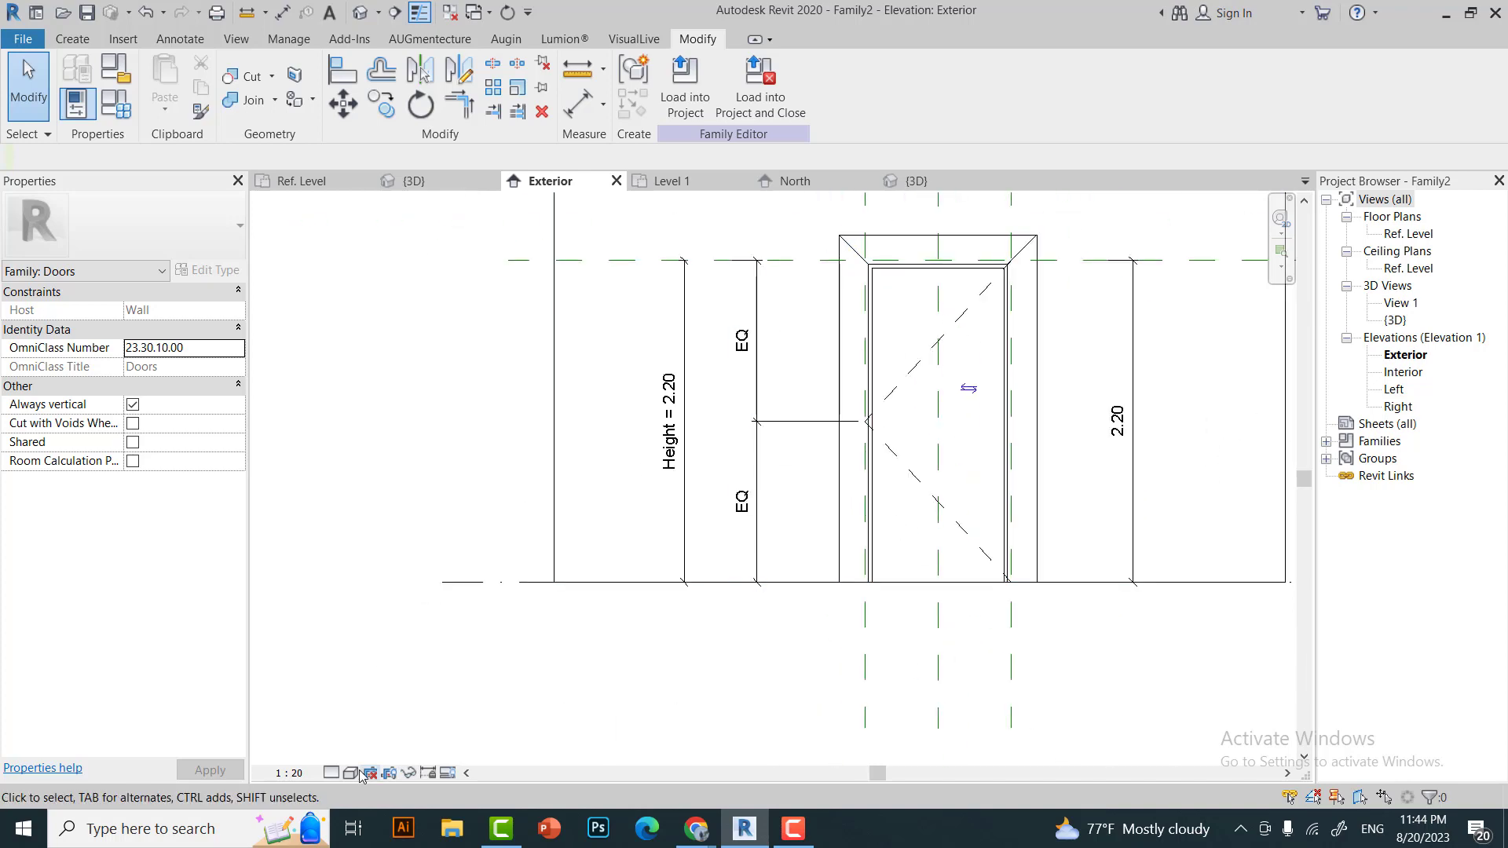
Set the Exterior elevation's visual style to Shaded.
{"action": "left_click", "coordinate": [351, 773]}
{"action": "left_click", "coordinate": [385, 685]}
{"action": "scroll", "coordinate": [886, 275], "scroll_direction": "up", "scroll_amount": 2}
{"action": "scroll", "coordinate": [542, 343], "scroll_direction": "down", "scroll_amount": 1}
{"action": "scroll", "coordinate": [357, 245], "scroll_direction": "down", "scroll_amount": 2}
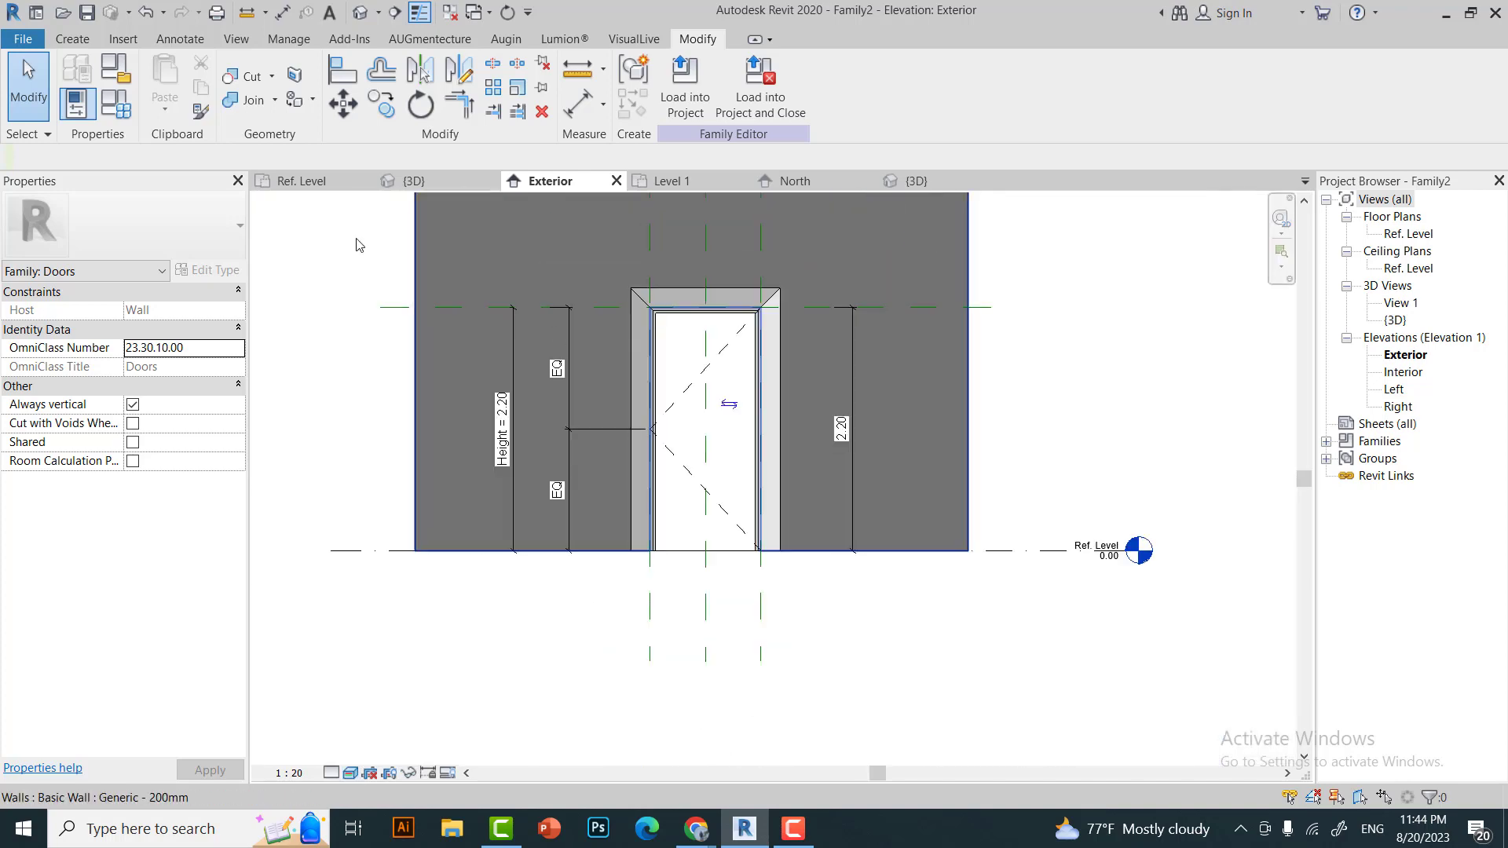
Flex the door to Height 2.50 and Width 1.50 in Family Types.
{"action": "left_click", "coordinate": [76, 103]}
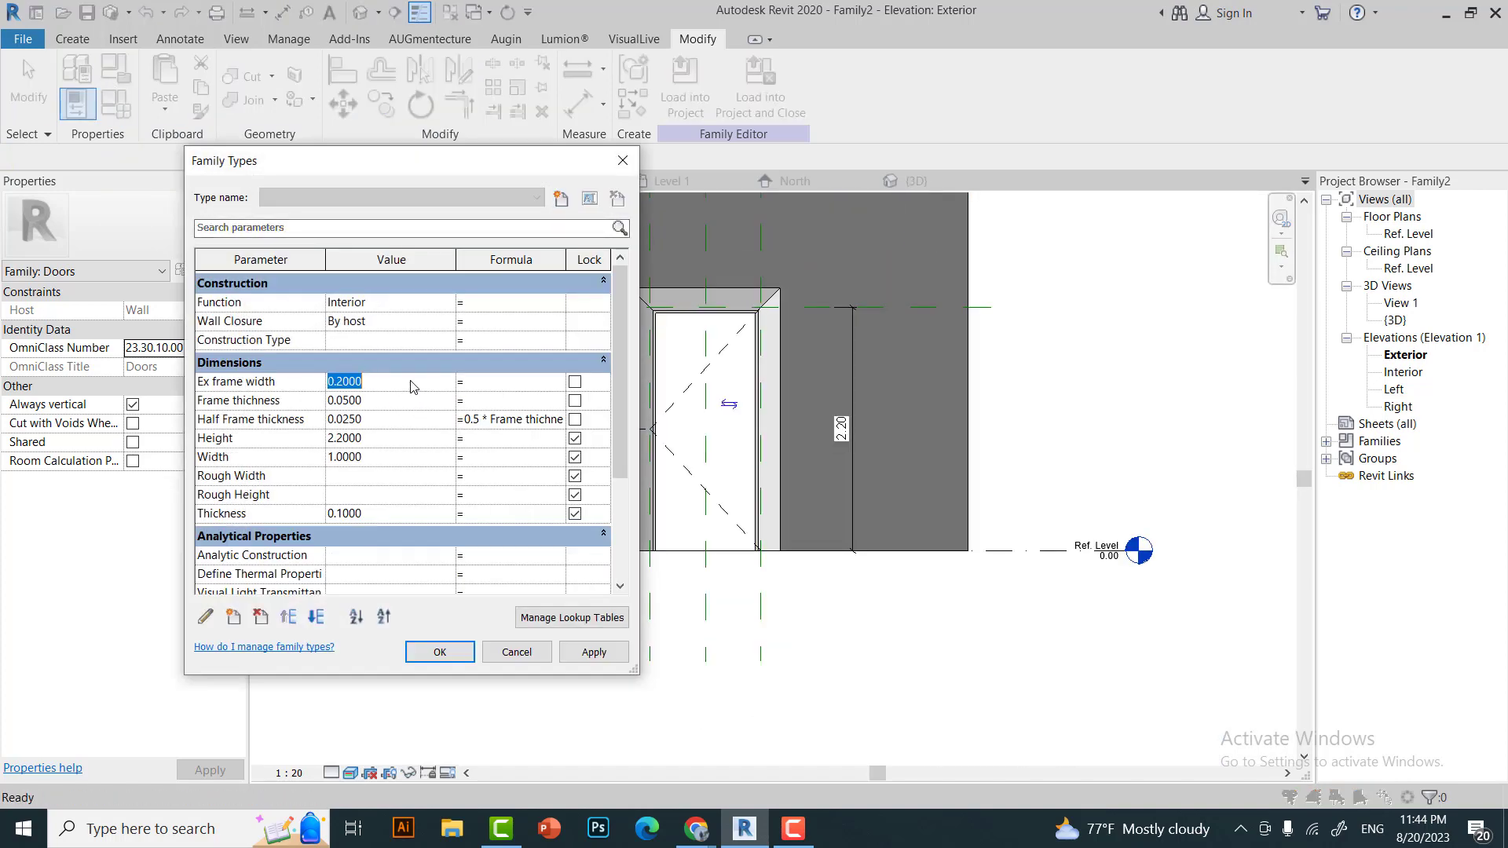
{"action": "left_click", "coordinate": [406, 437]}
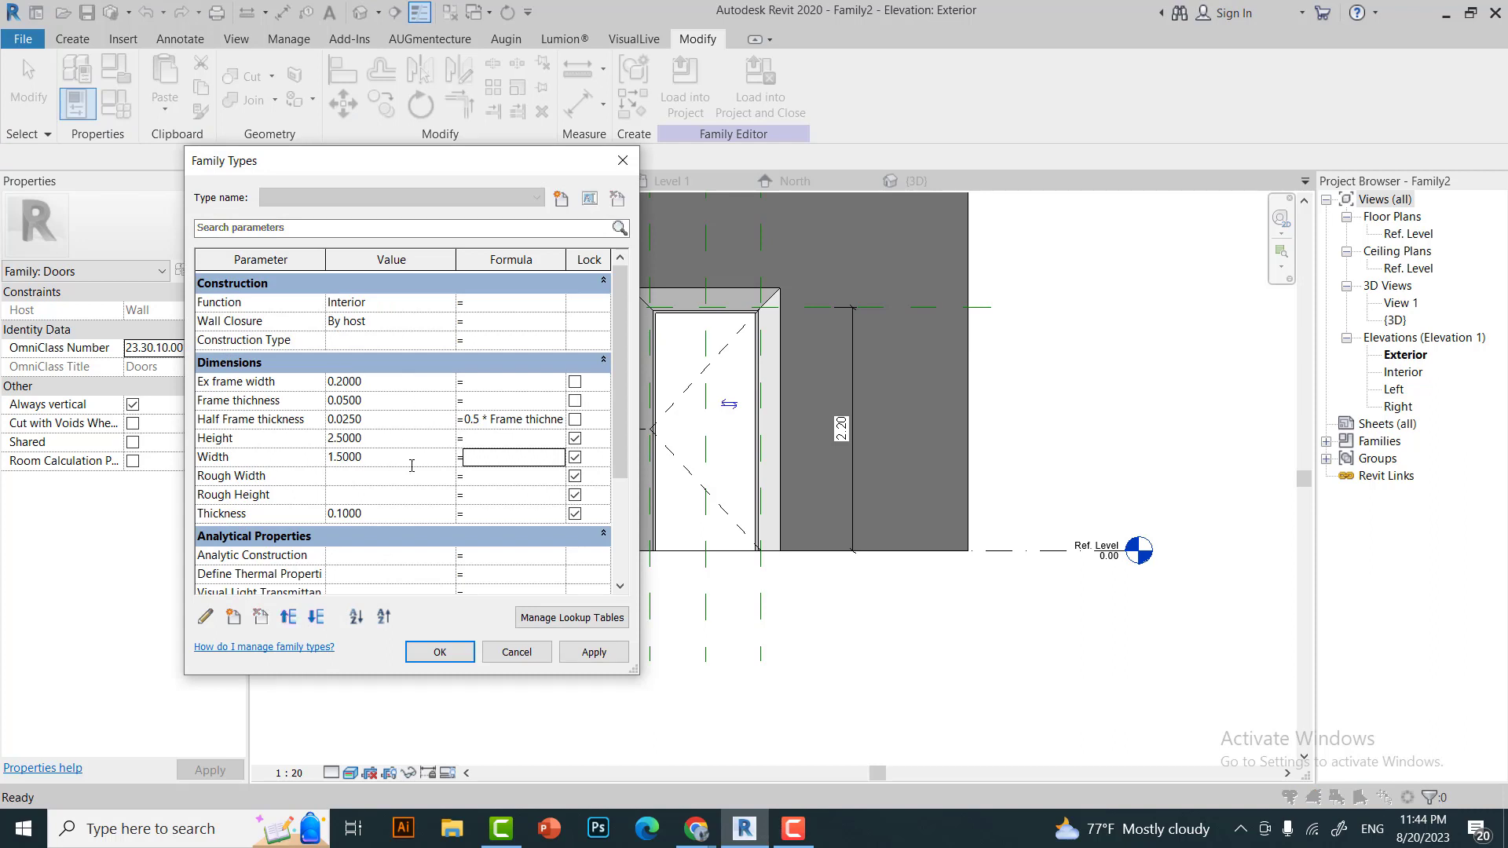
{"action": "left_click", "coordinate": [440, 652]}
{"action": "scroll", "coordinate": [864, 373], "scroll_direction": "up", "scroll_amount": 4}
{"action": "scroll", "coordinate": [754, 288], "scroll_direction": "down", "scroll_amount": 2}
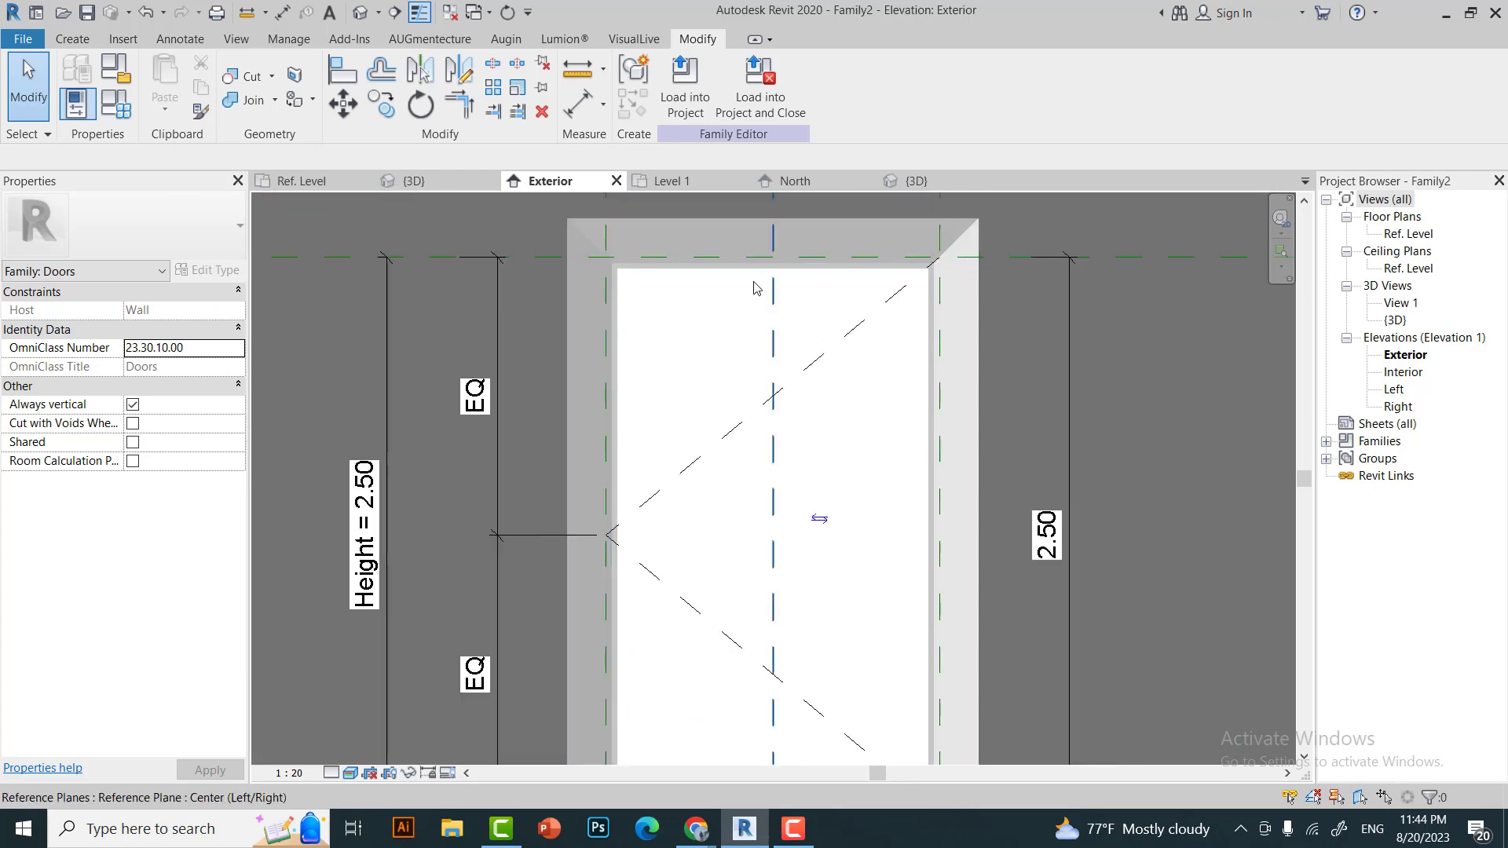
{"action": "scroll", "coordinate": [754, 288], "scroll_direction": "up", "scroll_amount": 2}
Trial a Frame thickness of 0.10 and check the resulting values.
{"action": "left_click", "coordinate": [77, 103]}
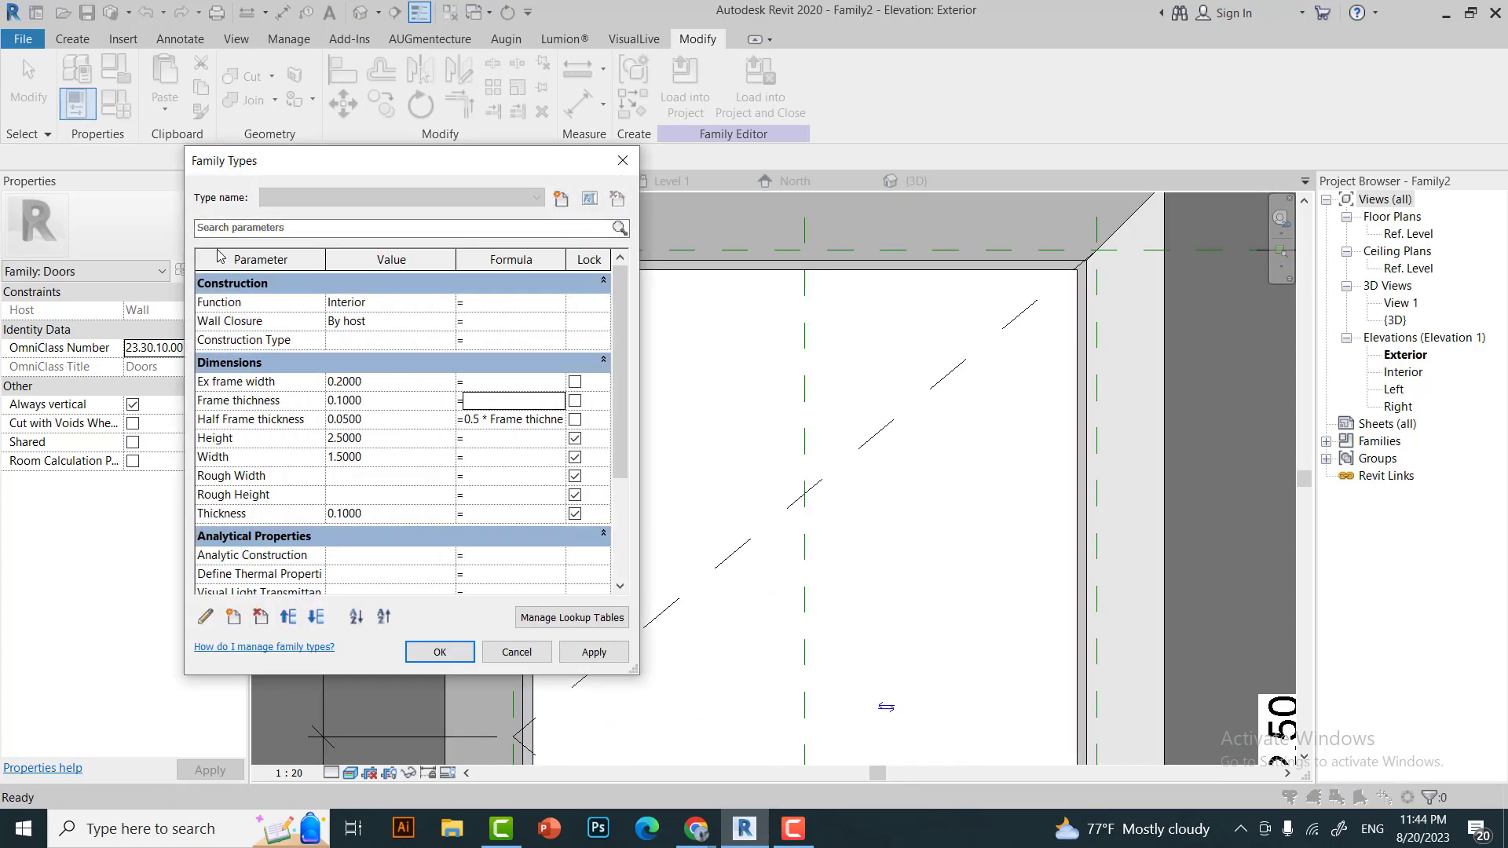
{"action": "left_click", "coordinate": [440, 652]}
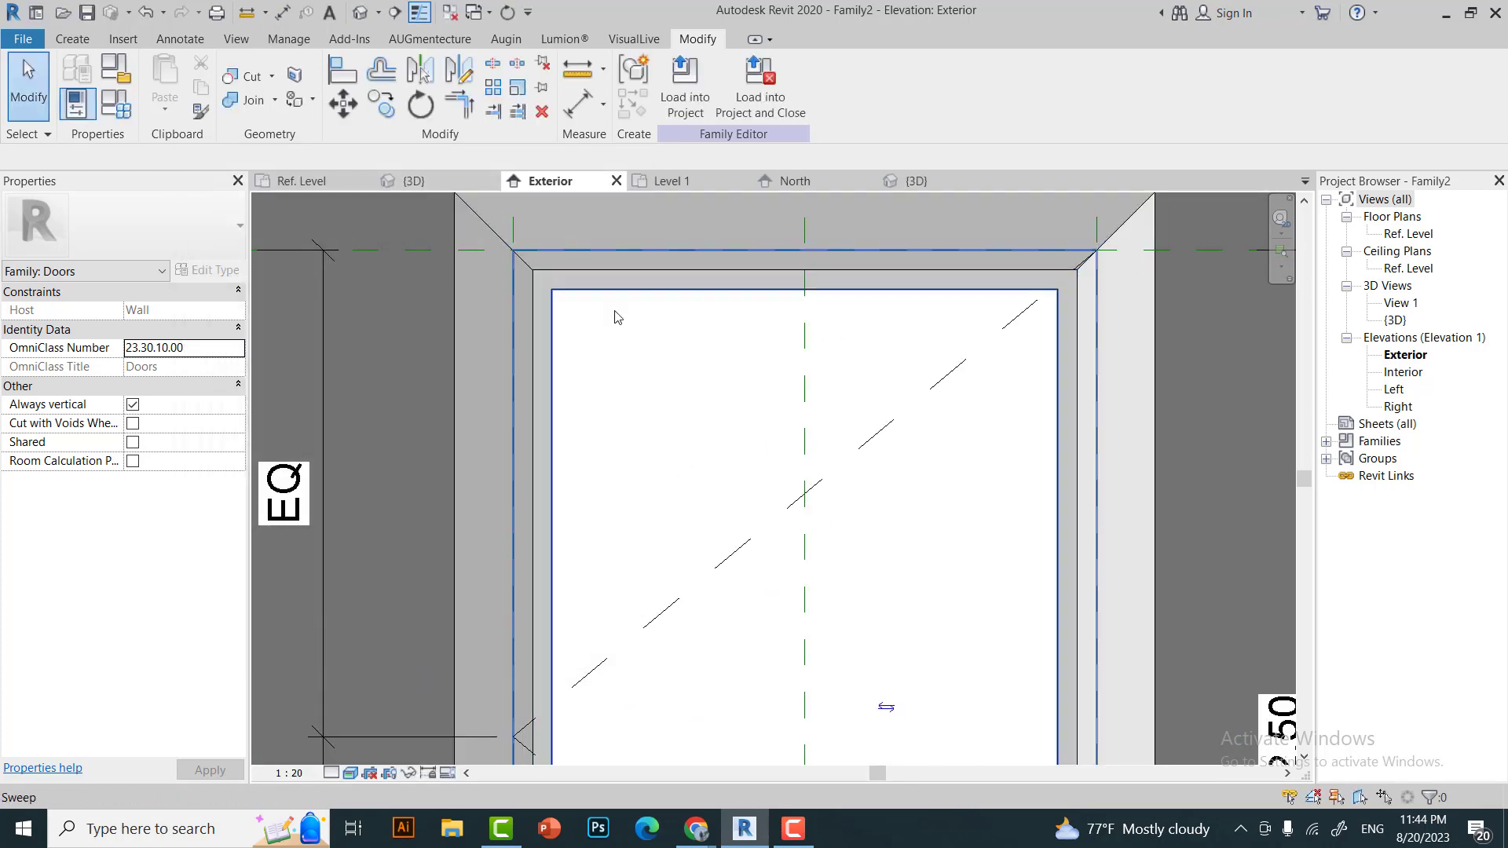
{"action": "scroll", "coordinate": [617, 317], "scroll_direction": "down", "scroll_amount": 2}
{"action": "scroll", "coordinate": [459, 272], "scroll_direction": "up", "scroll_amount": 2}
{"action": "scroll", "coordinate": [422, 198], "scroll_direction": "up", "scroll_amount": 2}
{"action": "left_click", "coordinate": [76, 103]}
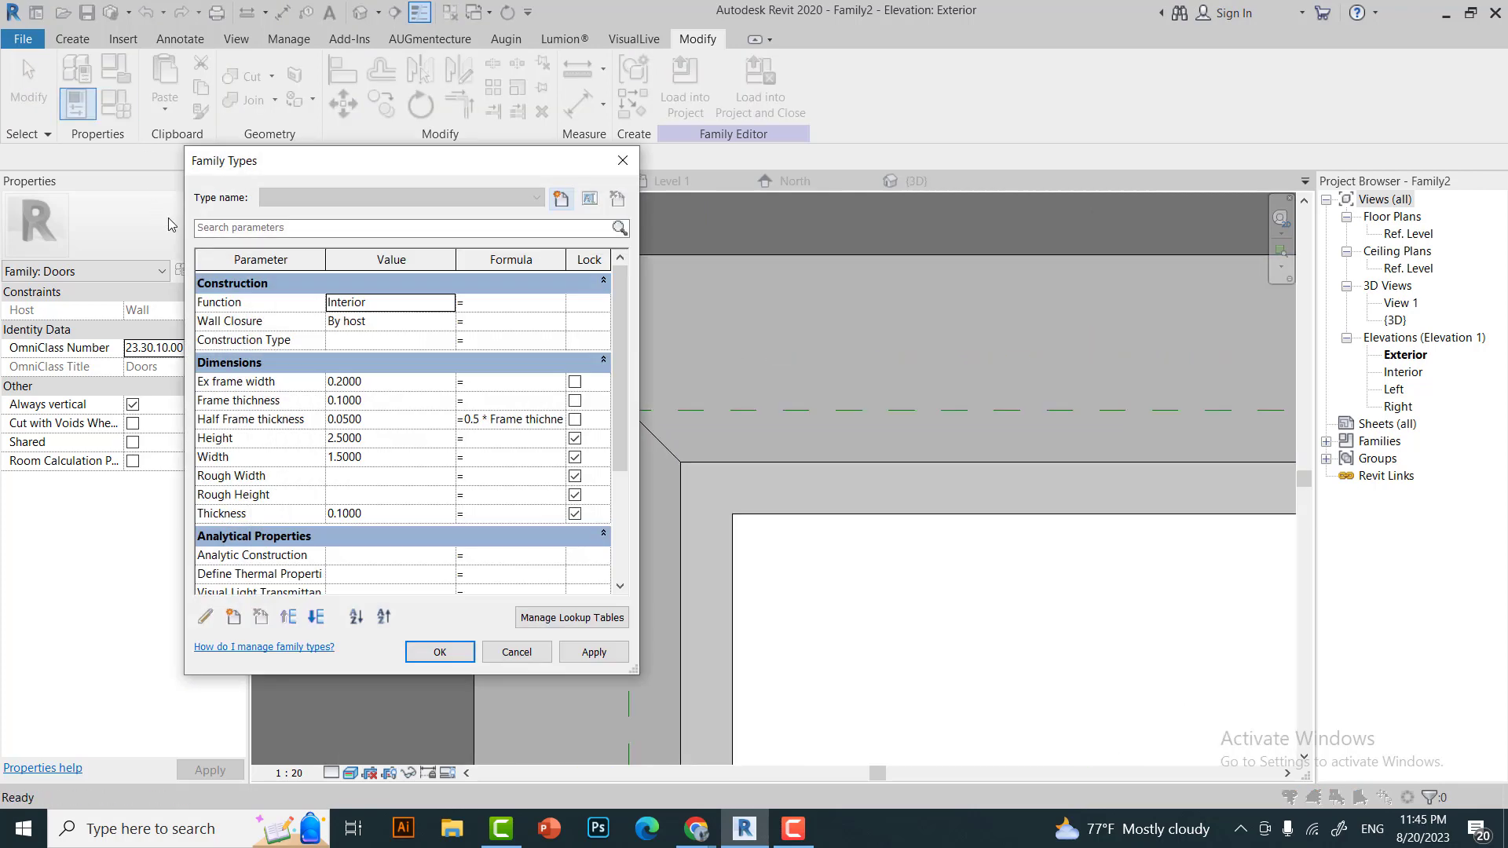
{"action": "left_click", "coordinate": [517, 652]}
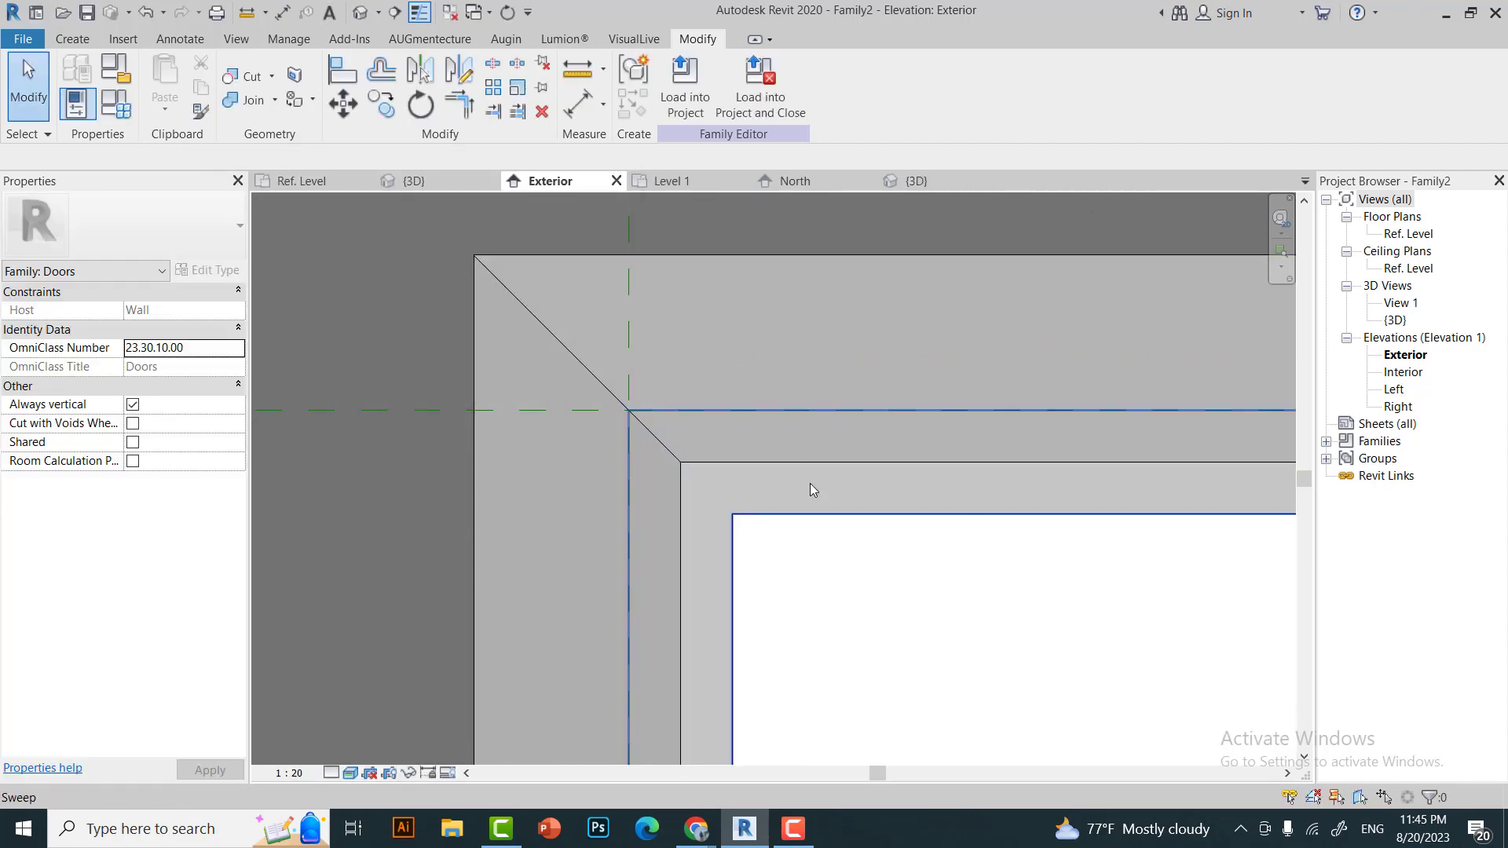
Restore the Frame thickness to 0.05 so the frame sweep thins back.
{"action": "left_click", "coordinate": [116, 104]}
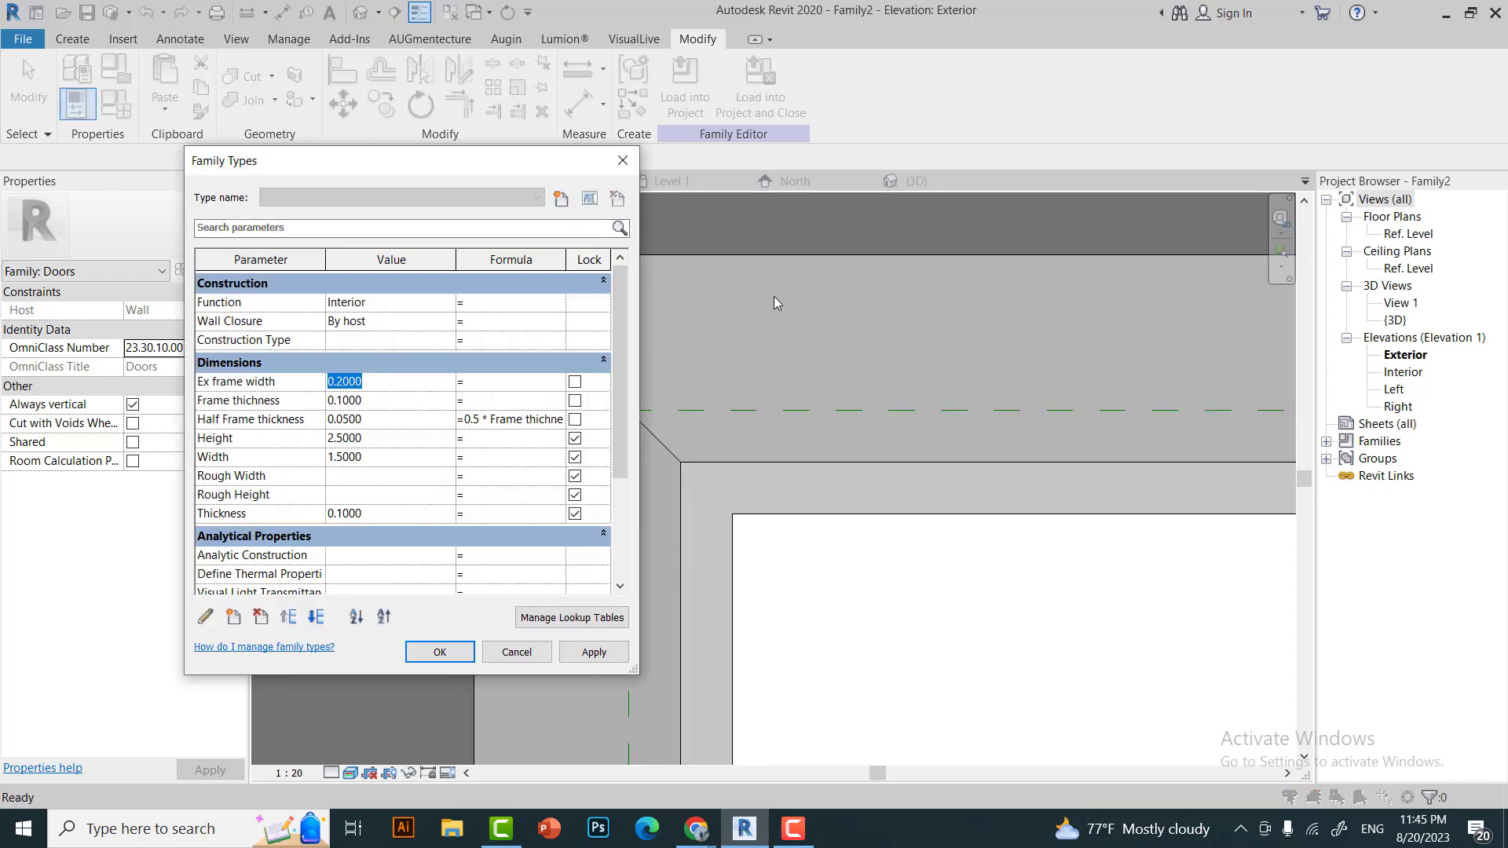
{"action": "left_click", "coordinate": [412, 408]}
{"action": "type", "text": "."}
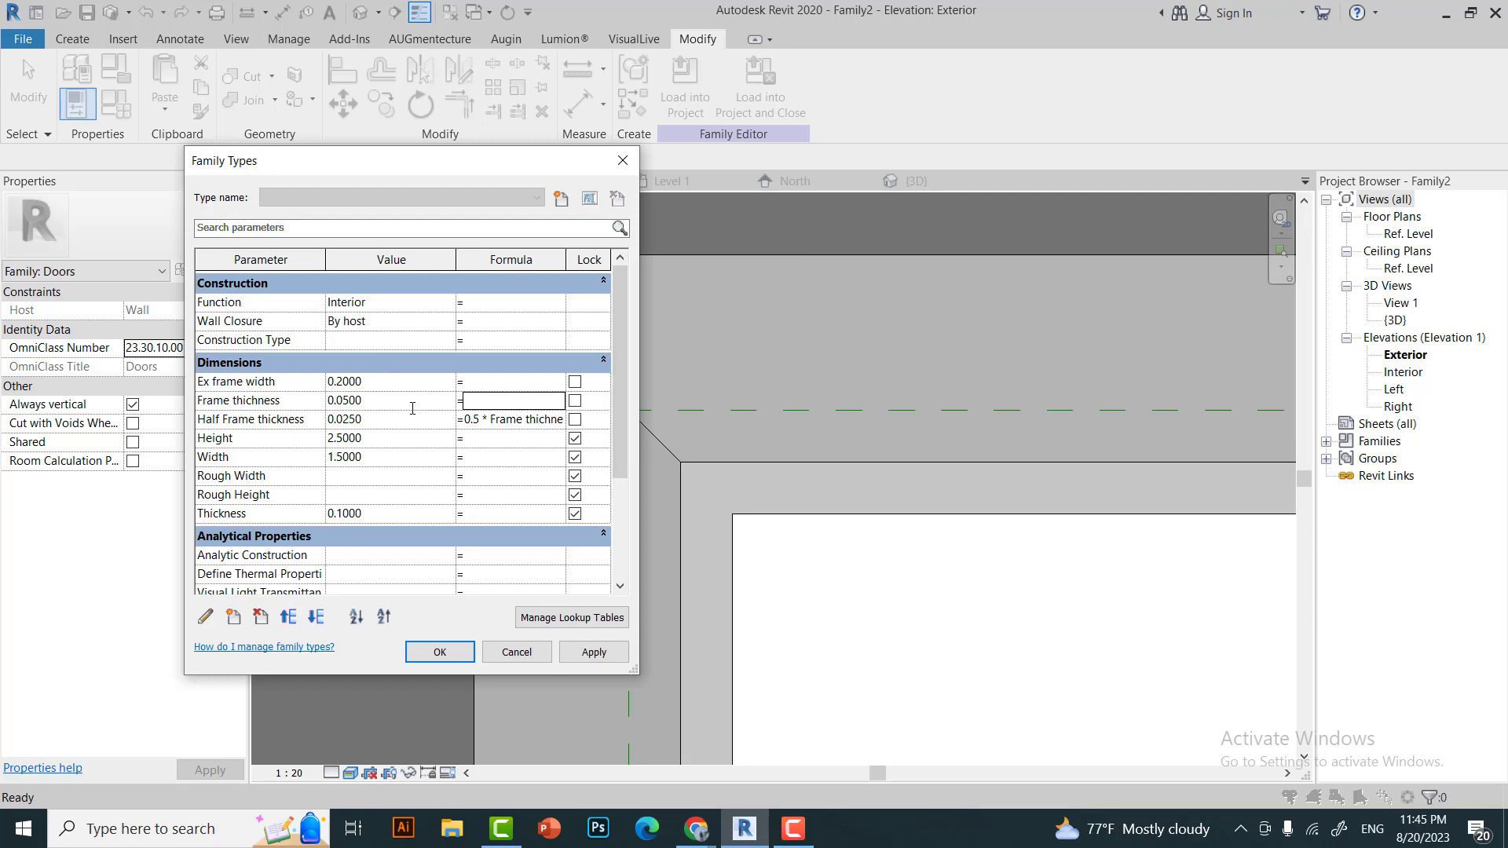
{"action": "left_click", "coordinate": [440, 652]}
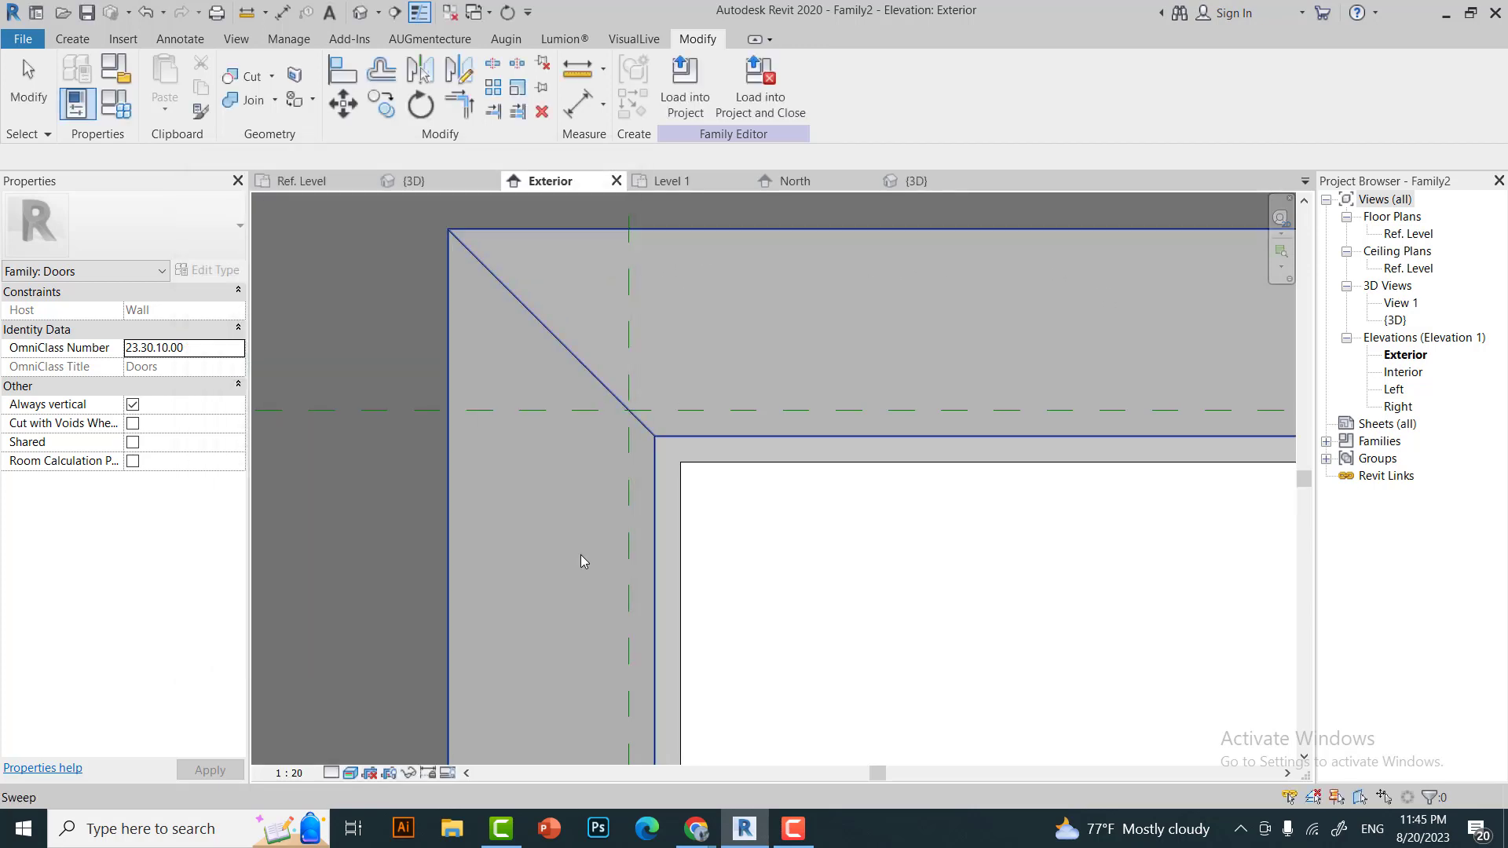
{"action": "scroll", "coordinate": [626, 406], "scroll_direction": "up", "scroll_amount": 2}
{"action": "scroll", "coordinate": [626, 405], "scroll_direction": "up", "scroll_amount": 2}
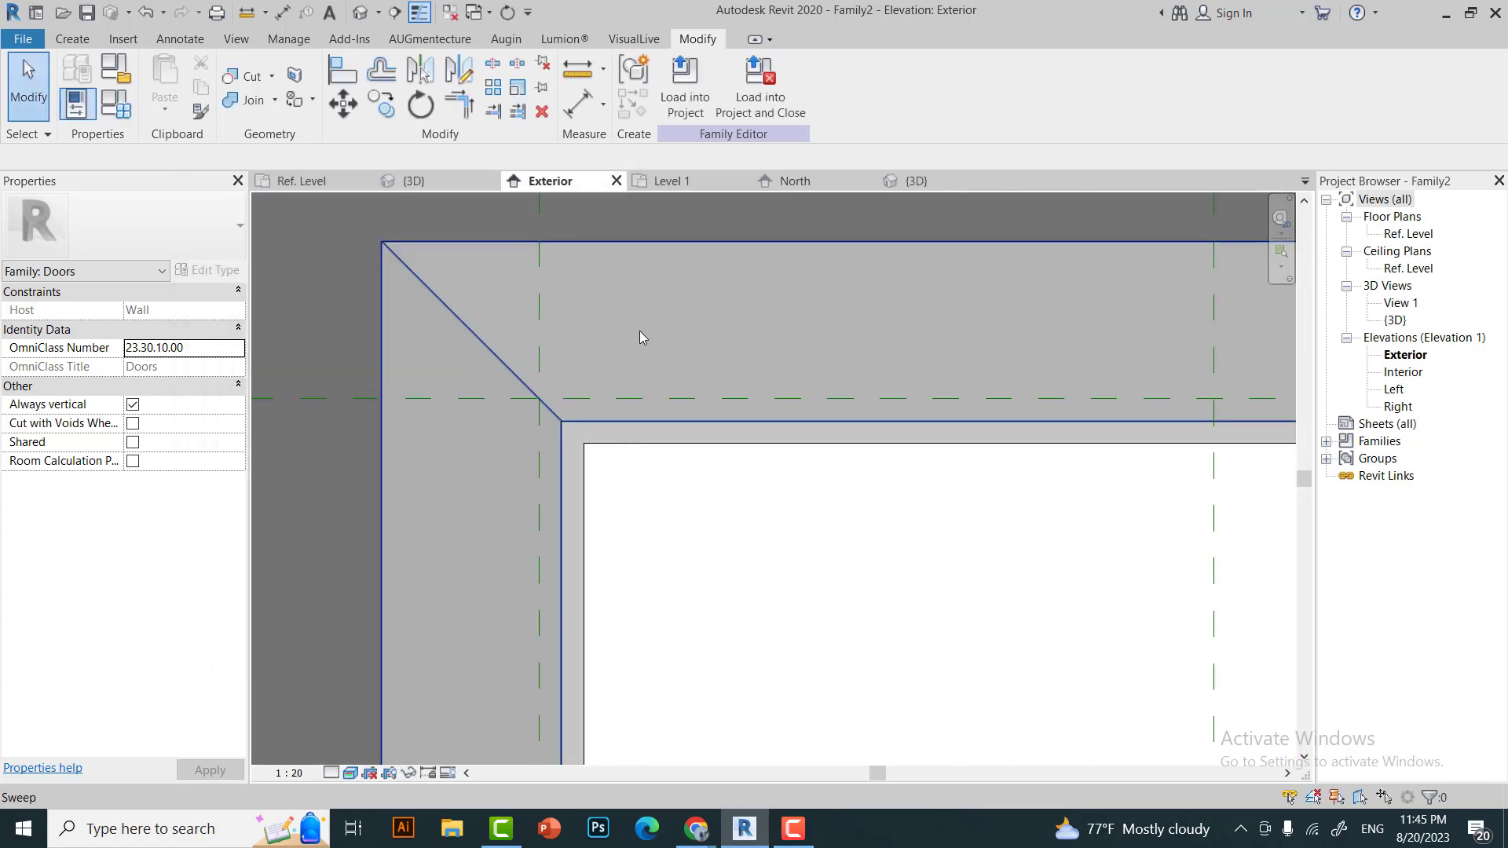
{"action": "scroll", "coordinate": [561, 290], "scroll_direction": "down", "scroll_amount": 2}
{"action": "left_click", "coordinate": [561, 290]}
{"action": "left_click", "coordinate": [115, 102]}
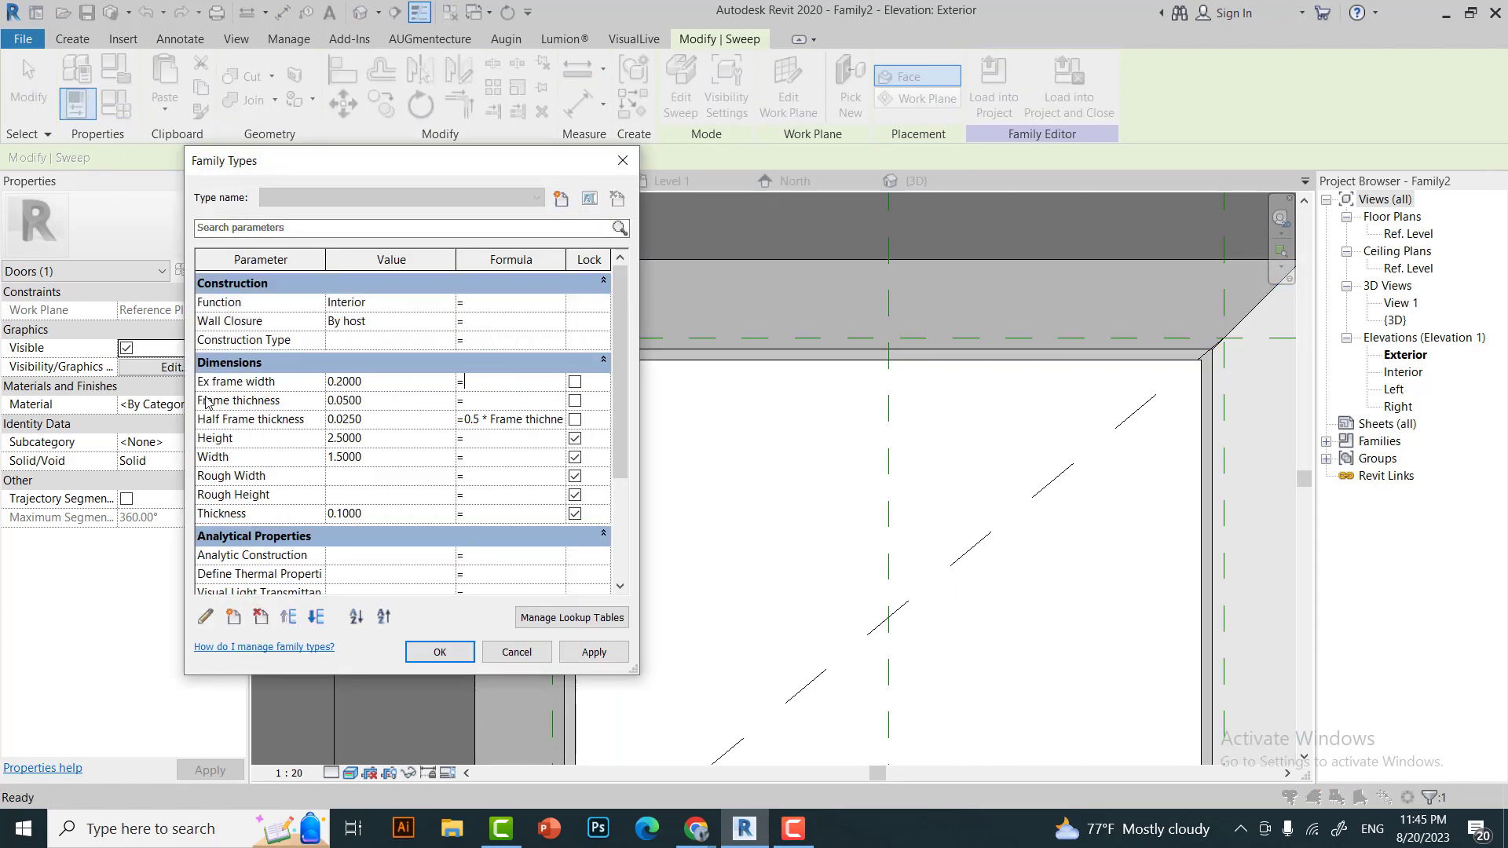
Set the Ex frame width formula to 3 * Frame thickness (0.15).
{"action": "left_click", "coordinate": [208, 402]}
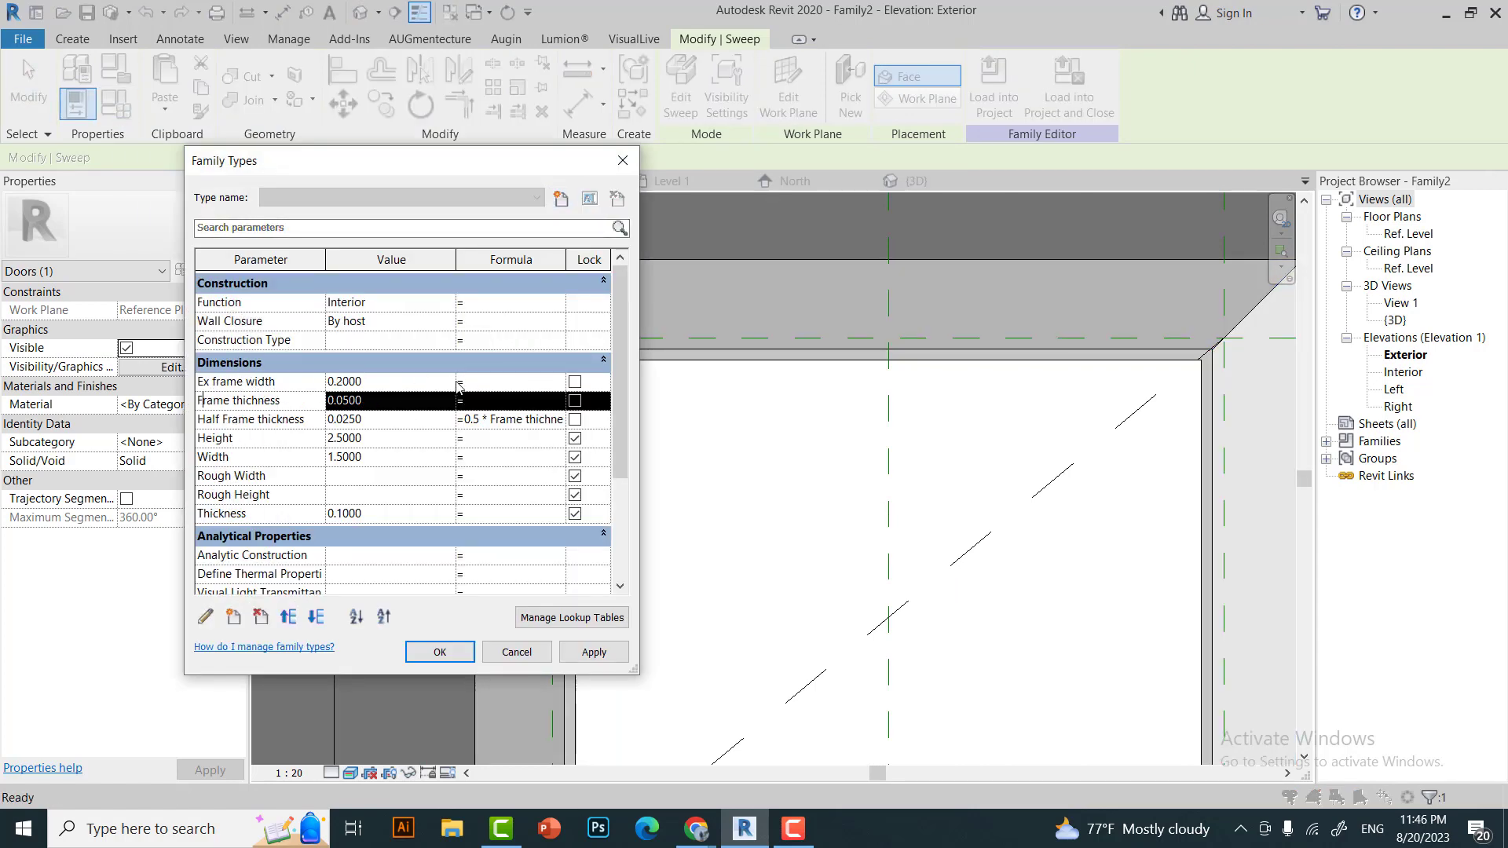
{"action": "left_click", "coordinate": [528, 385]}
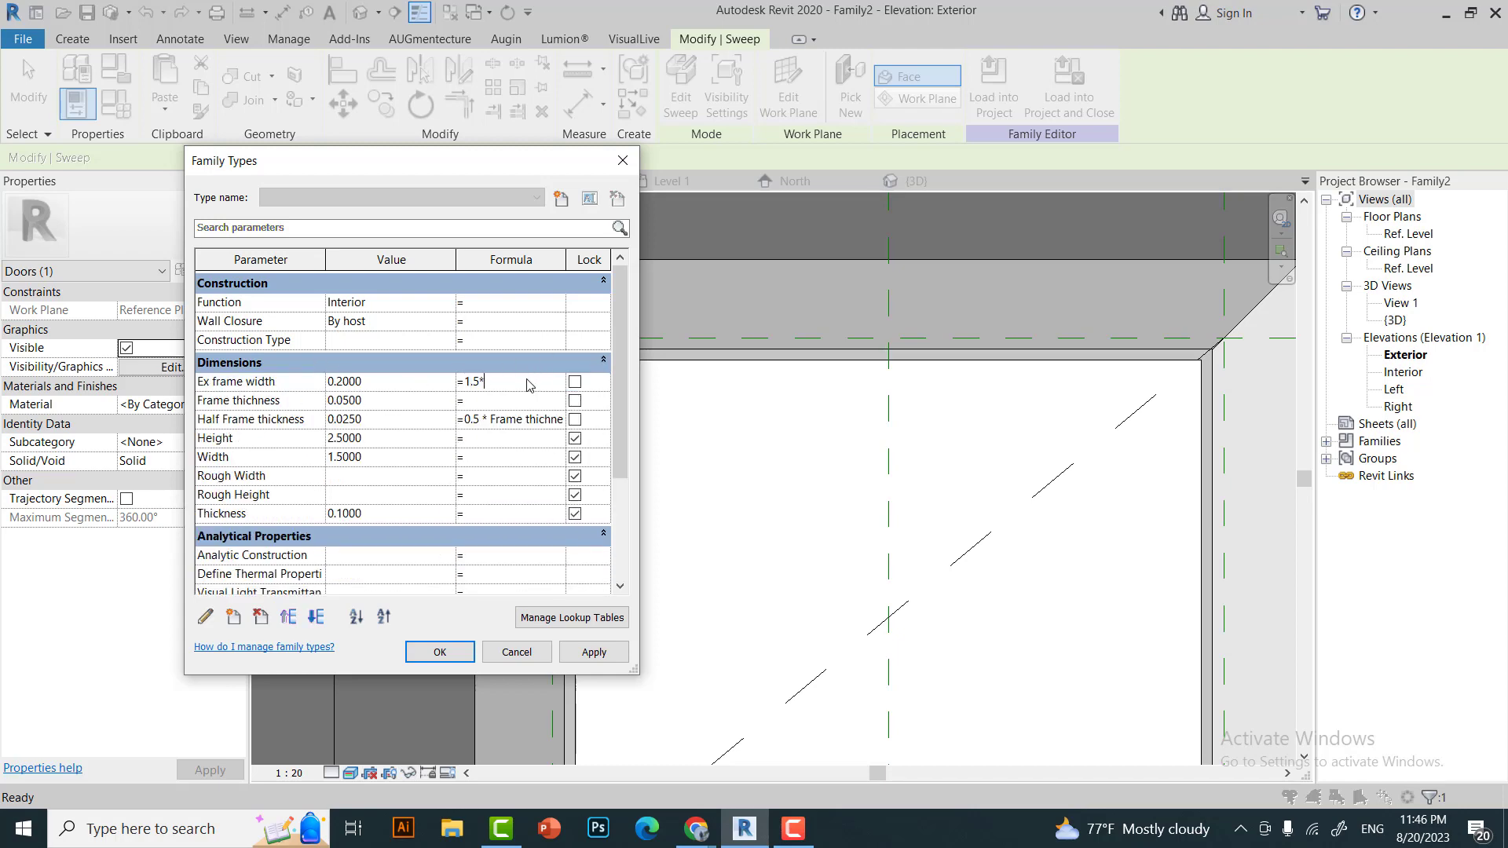
{"action": "left_click", "coordinate": [440, 652]}
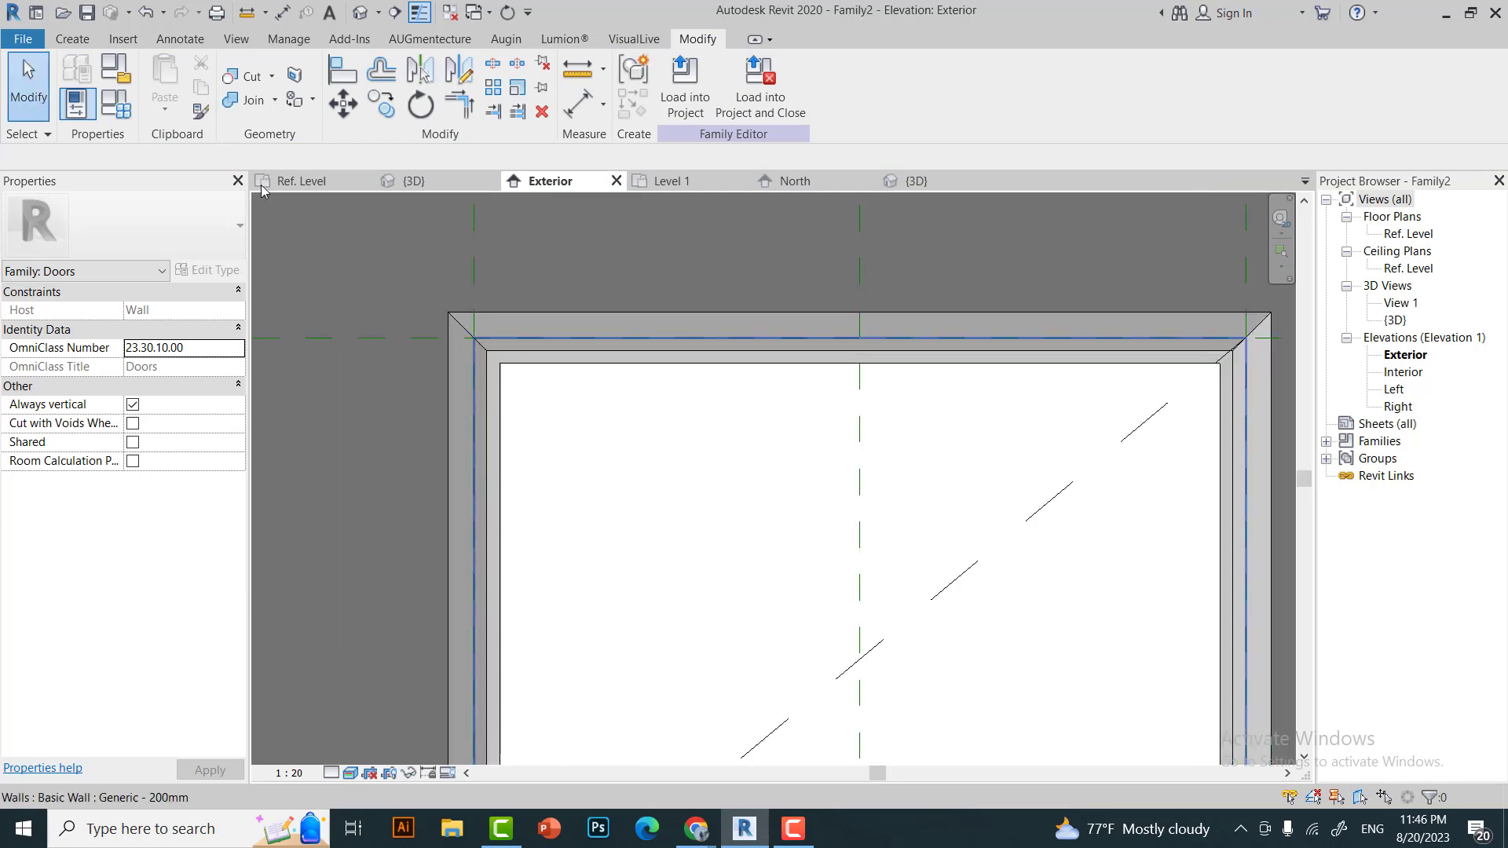
{"action": "left_click", "coordinate": [116, 103]}
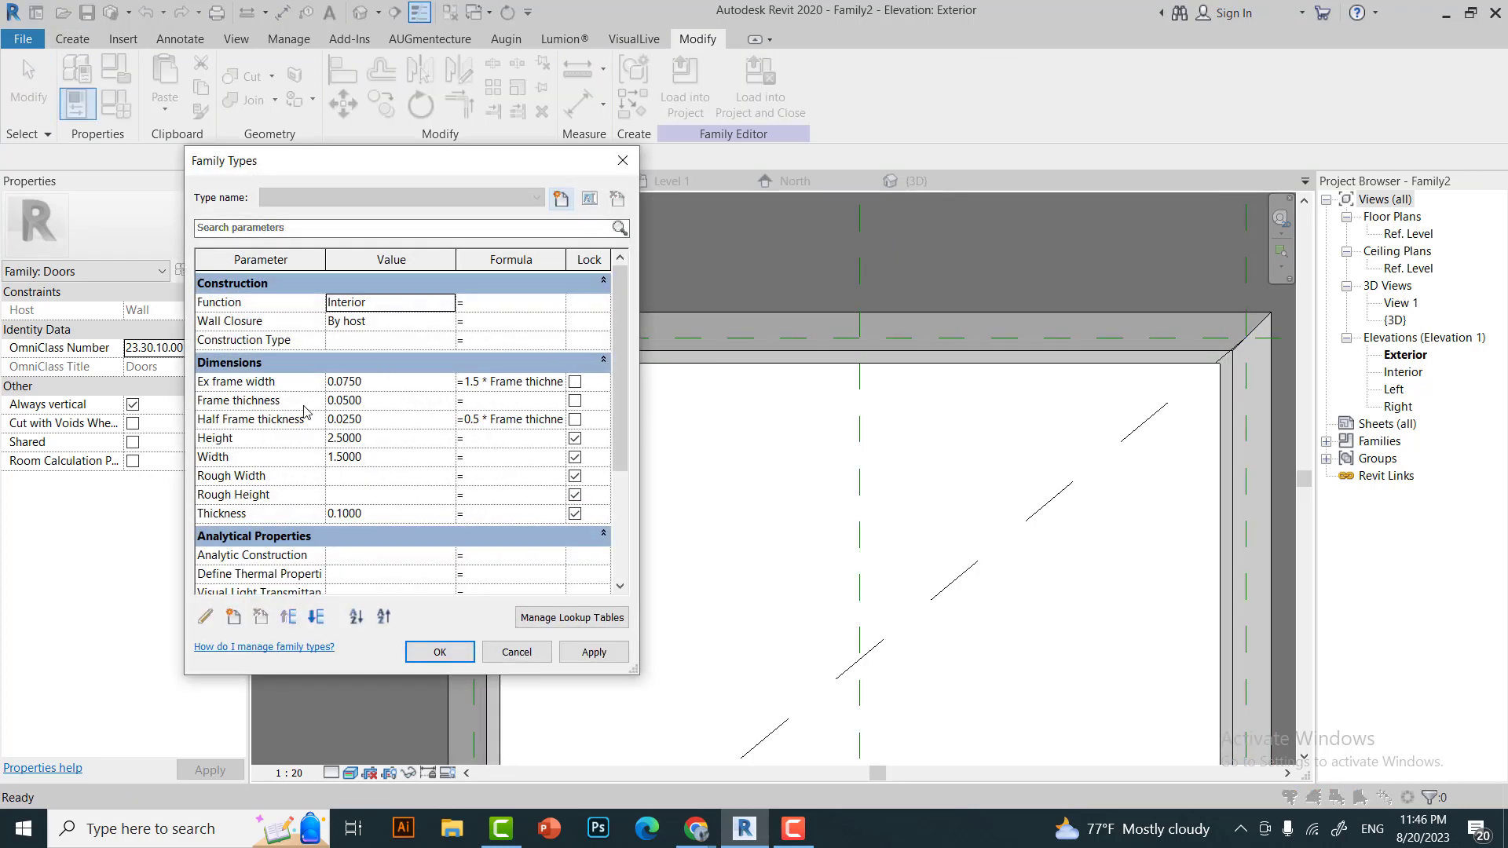
{"action": "left_click", "coordinate": [377, 400]}
{"action": "left_click", "coordinate": [385, 419]}
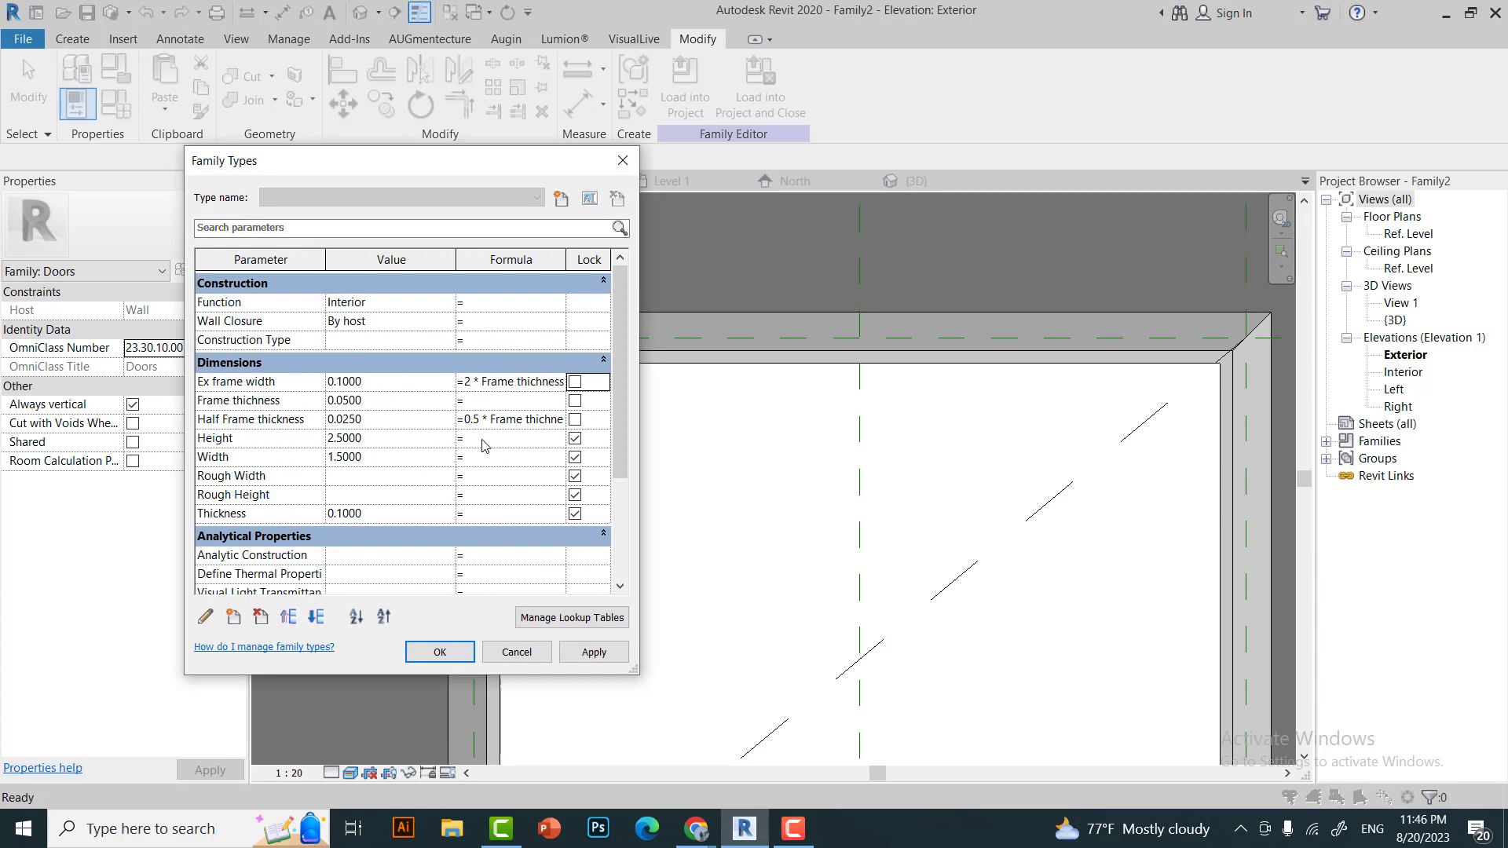
{"action": "left_click", "coordinate": [439, 652]}
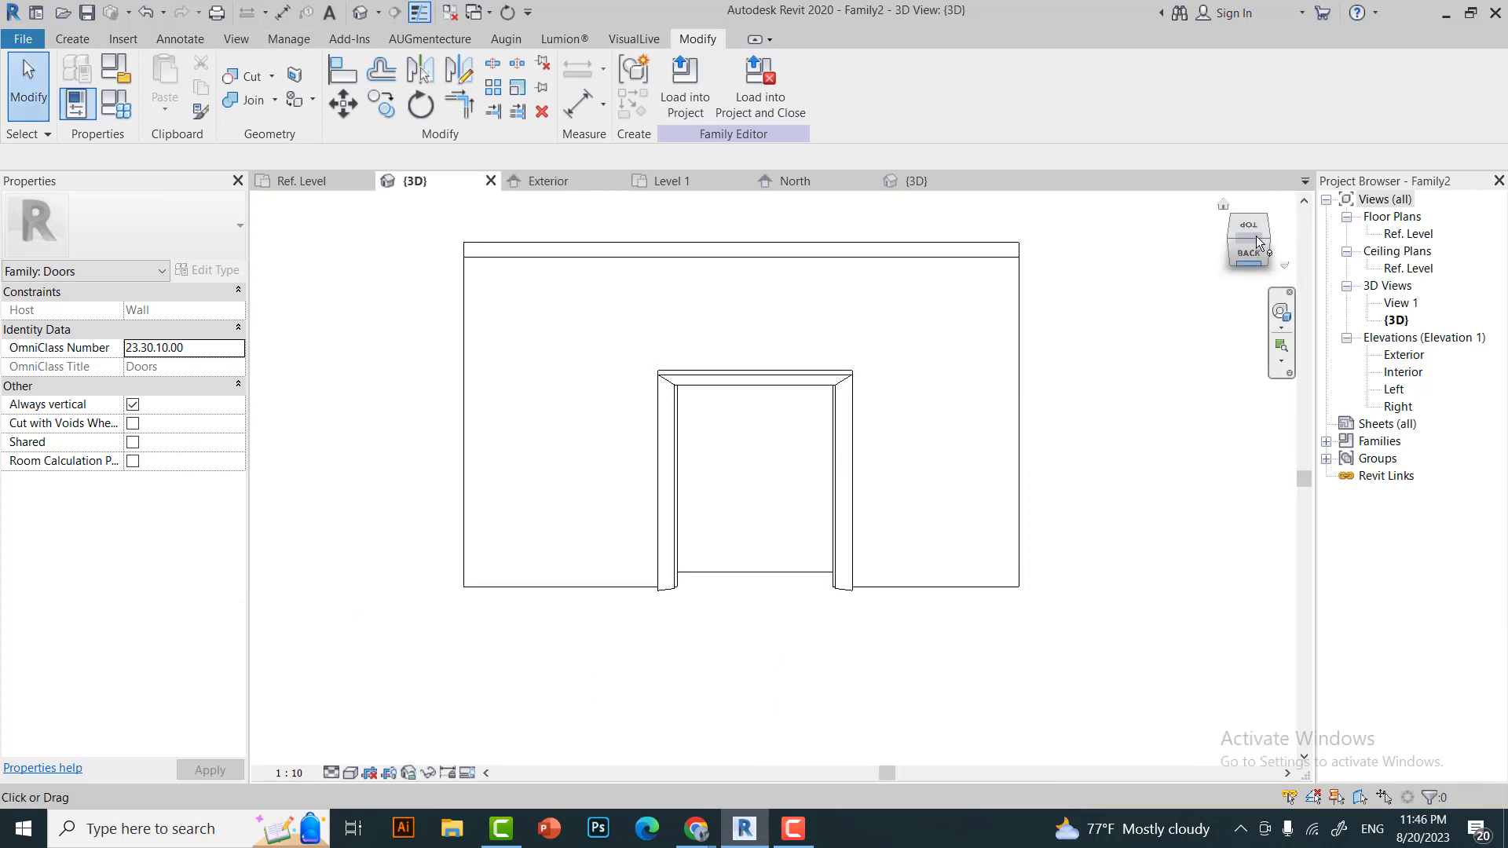
Turn the 3D view to a corner angle and open the door-frame sweep for editing.
{"action": "left_click", "coordinate": [1256, 236]}
{"action": "left_click", "coordinate": [707, 306]}
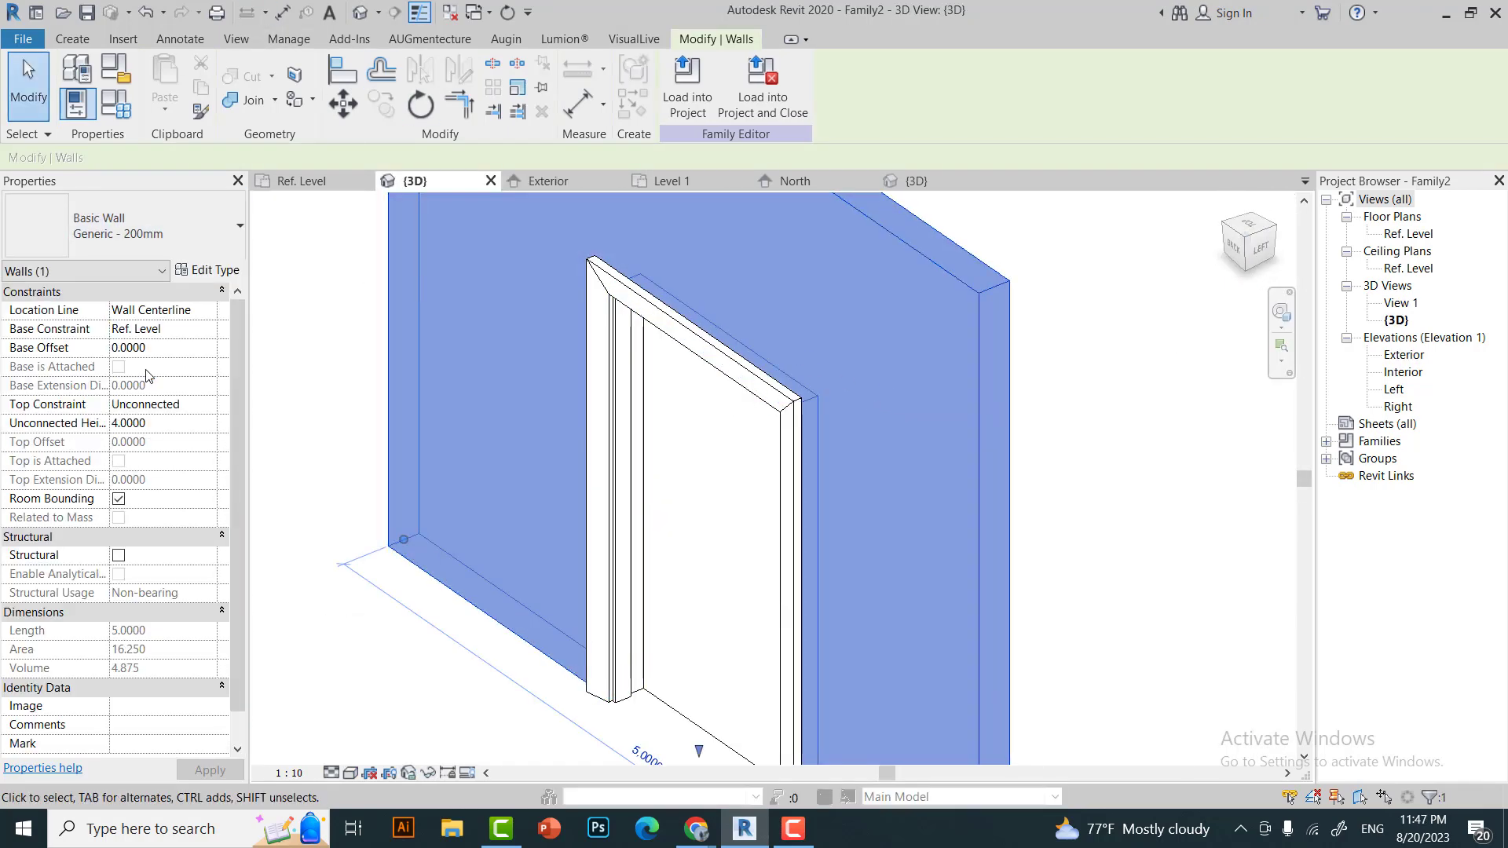
{"action": "scroll", "coordinate": [328, 564], "scroll_direction": "down", "scroll_amount": 2}
{"action": "left_click", "coordinate": [346, 582]}
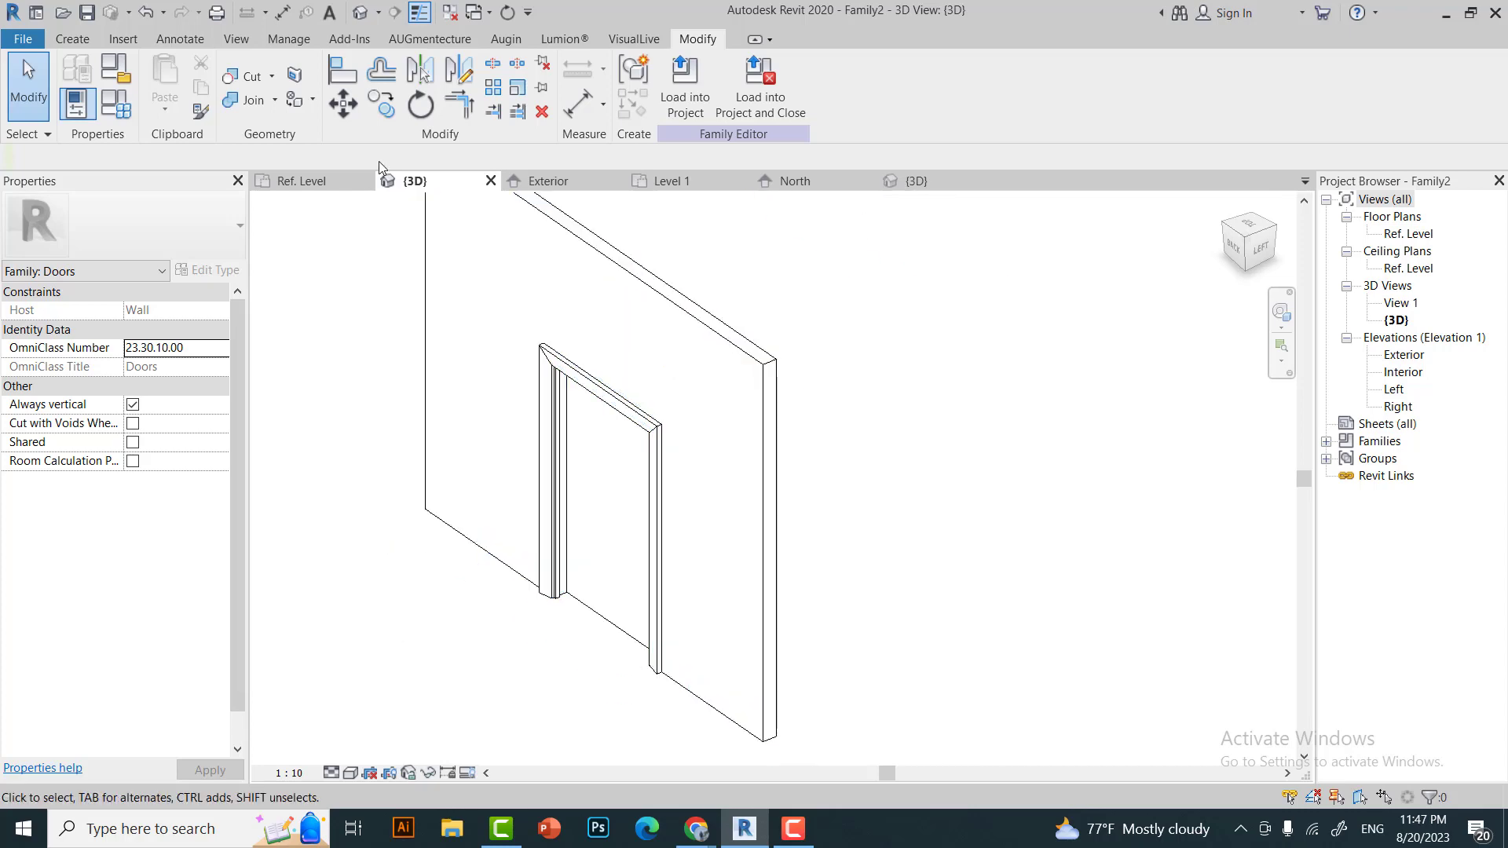
{"action": "double_click", "coordinate": [652, 424]}
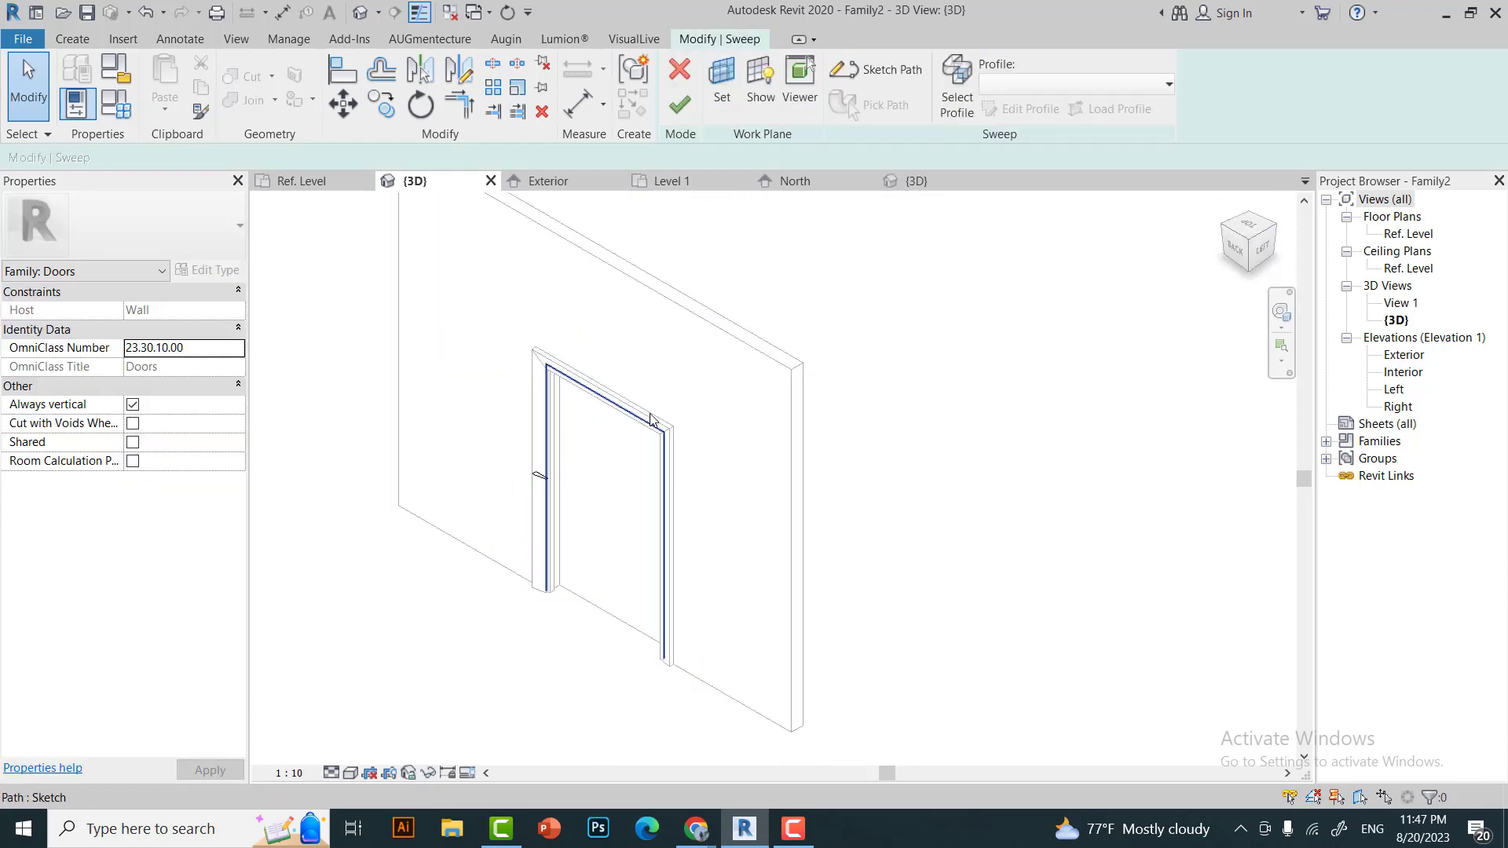
Edit the sweep profile in the Ref. Level plan, moving its lines to the wall's opposite face.
{"action": "left_click", "coordinate": [301, 181]}
{"action": "left_click", "coordinate": [956, 86]}
{"action": "left_click", "coordinate": [1022, 109]}
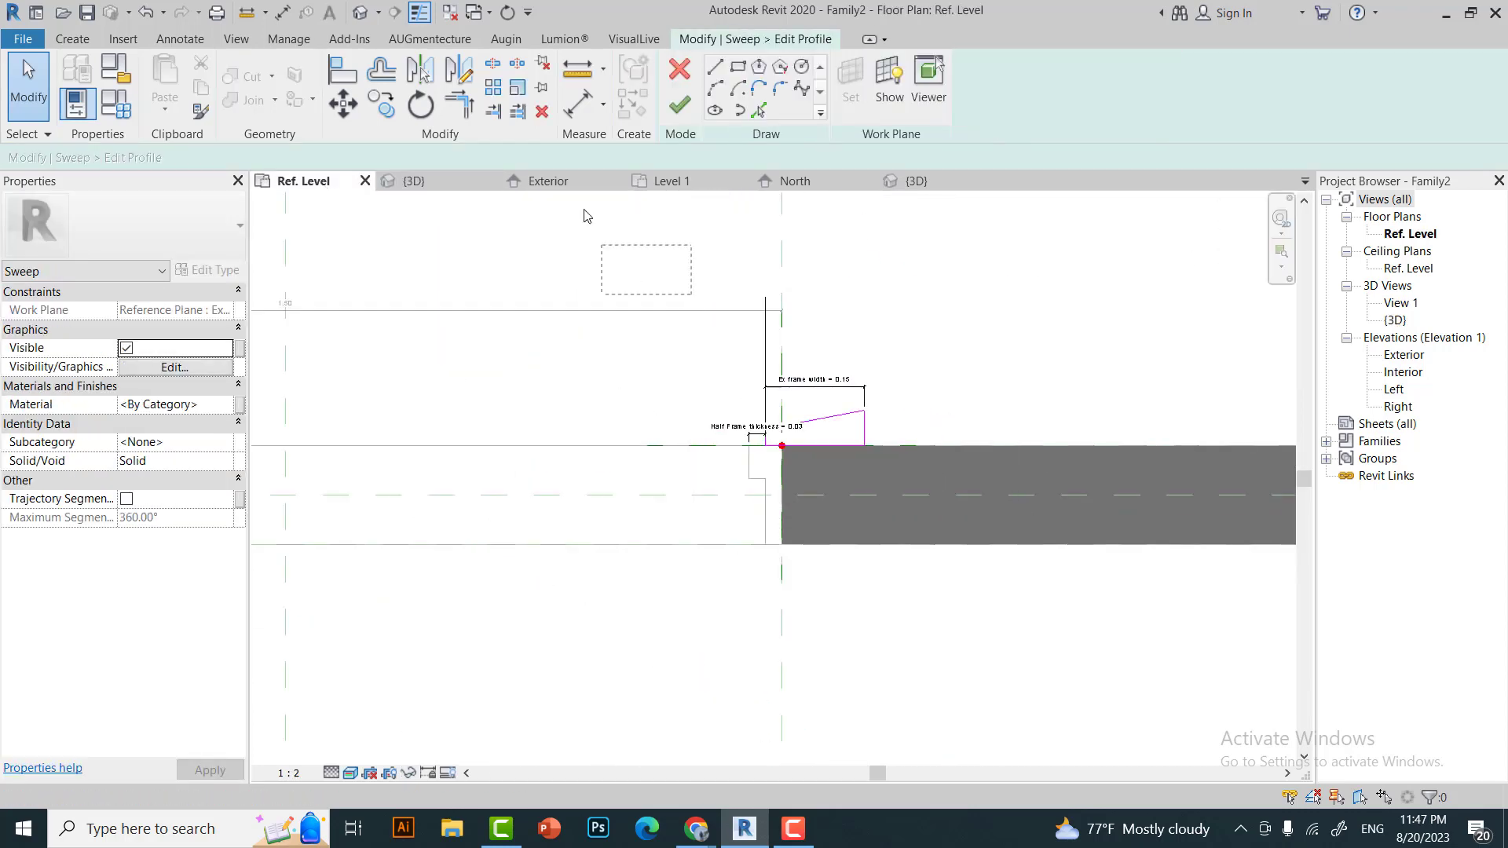
{"action": "left_click_drag", "start_coordinate": [639, 240], "coordinate": [882, 451]}
{"action": "scroll", "coordinate": [775, 382], "scroll_direction": "down", "scroll_amount": 1}
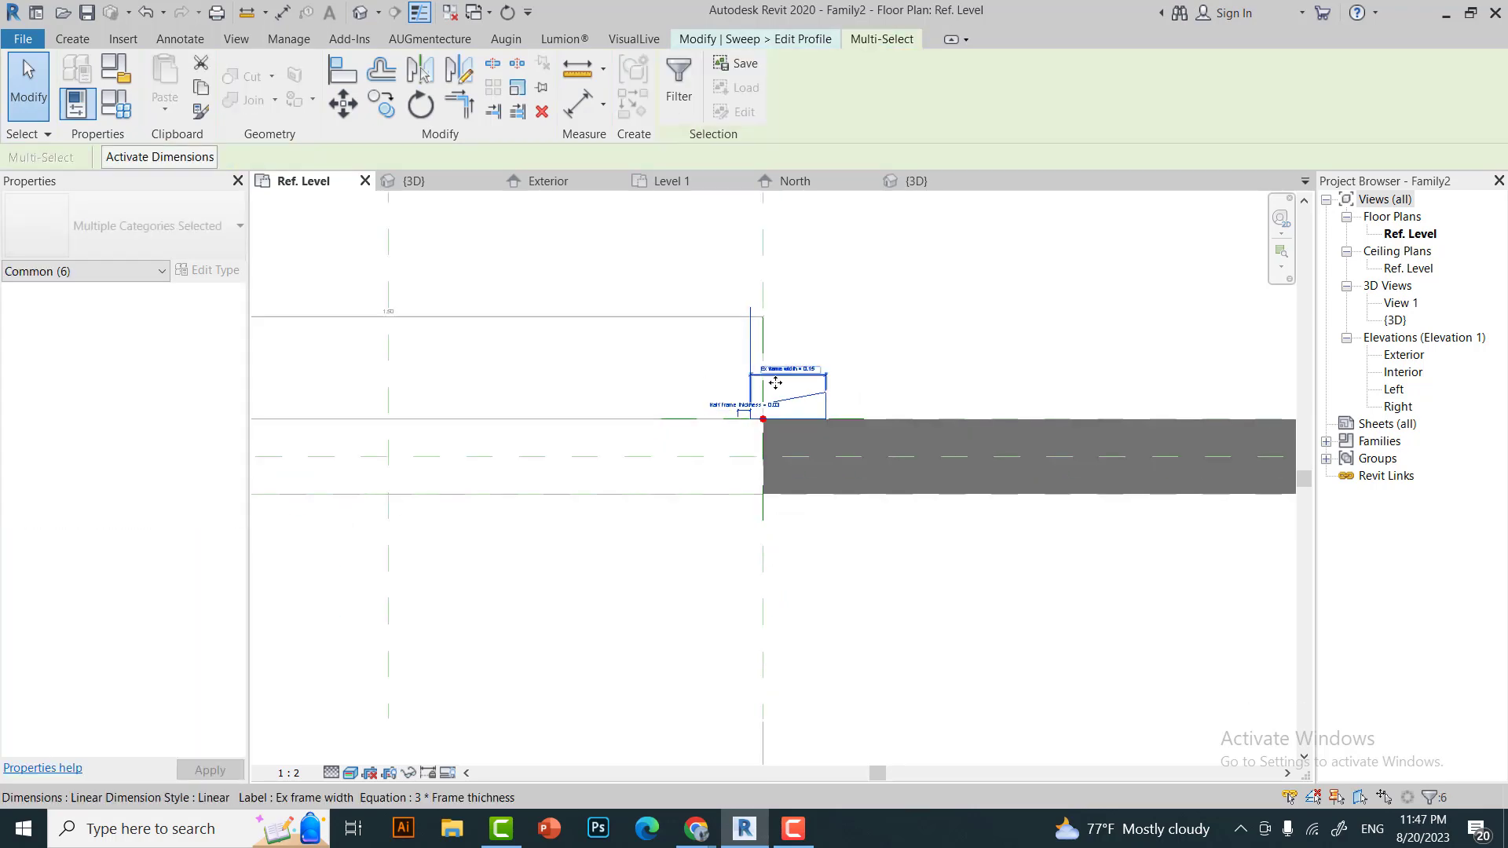
{"action": "mouse_move", "coordinate": [776, 383]}
{"action": "left_mouse_down"}
{"action": "mouse_move", "coordinate": [672, 499]}
{"action": "mouse_move", "coordinate": [764, 518]}
{"action": "left_mouse_up"}
{"action": "left_click", "coordinate": [939, 673]}
{"action": "scroll", "coordinate": [786, 495], "scroll_direction": "up", "scroll_amount": 4}
Shorten the short vertical profile line, then finish the profile and the sweep.
{"action": "left_click", "coordinate": [747, 491]}
{"action": "scroll", "coordinate": [807, 637], "scroll_direction": "down", "scroll_amount": 2}
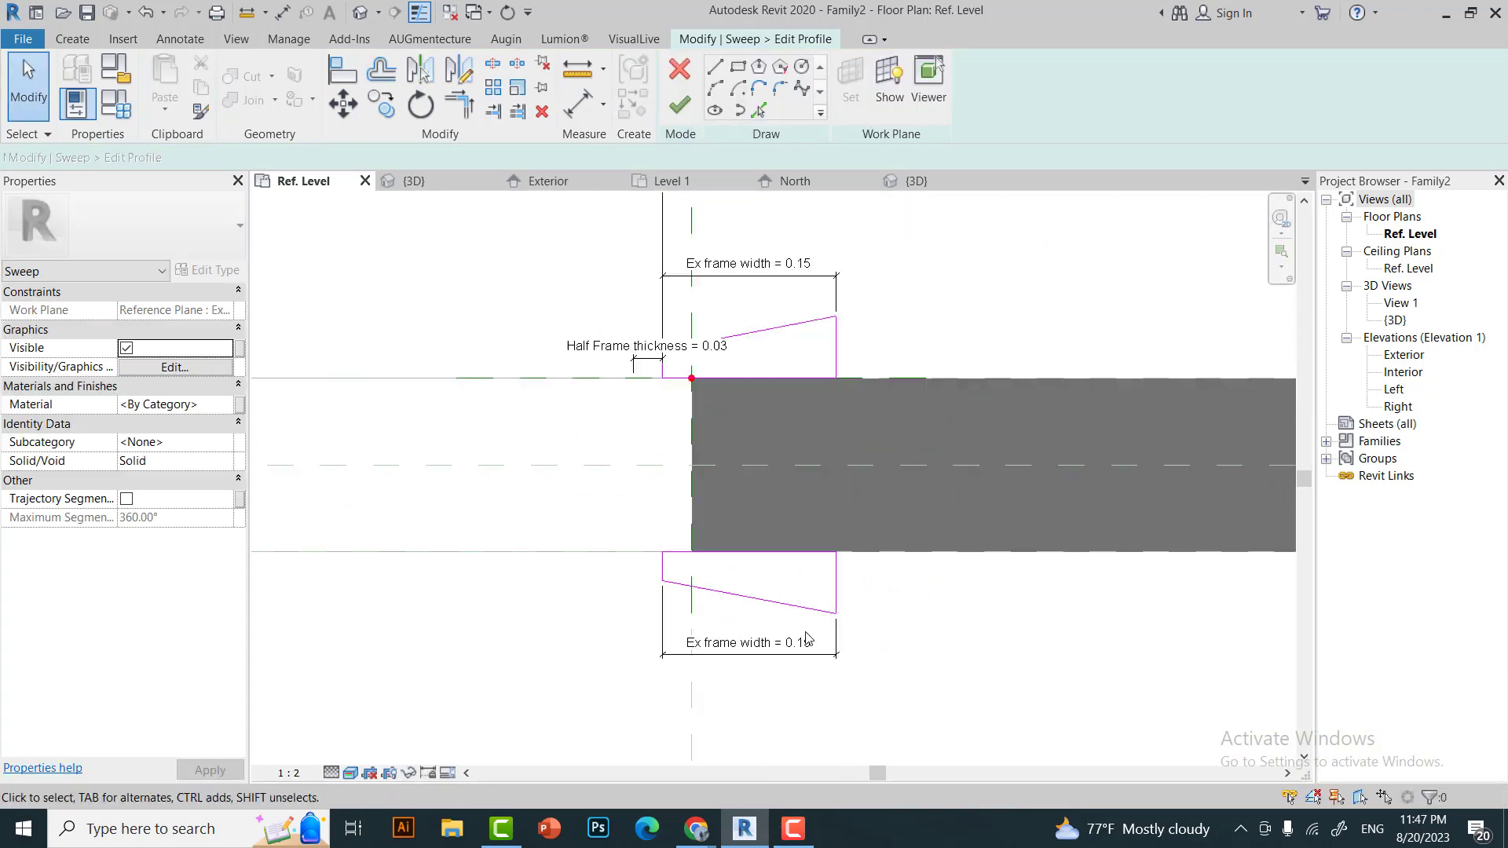
{"action": "scroll", "coordinate": [808, 638], "scroll_direction": "up", "scroll_amount": 3}
{"action": "left_click", "coordinate": [663, 472]}
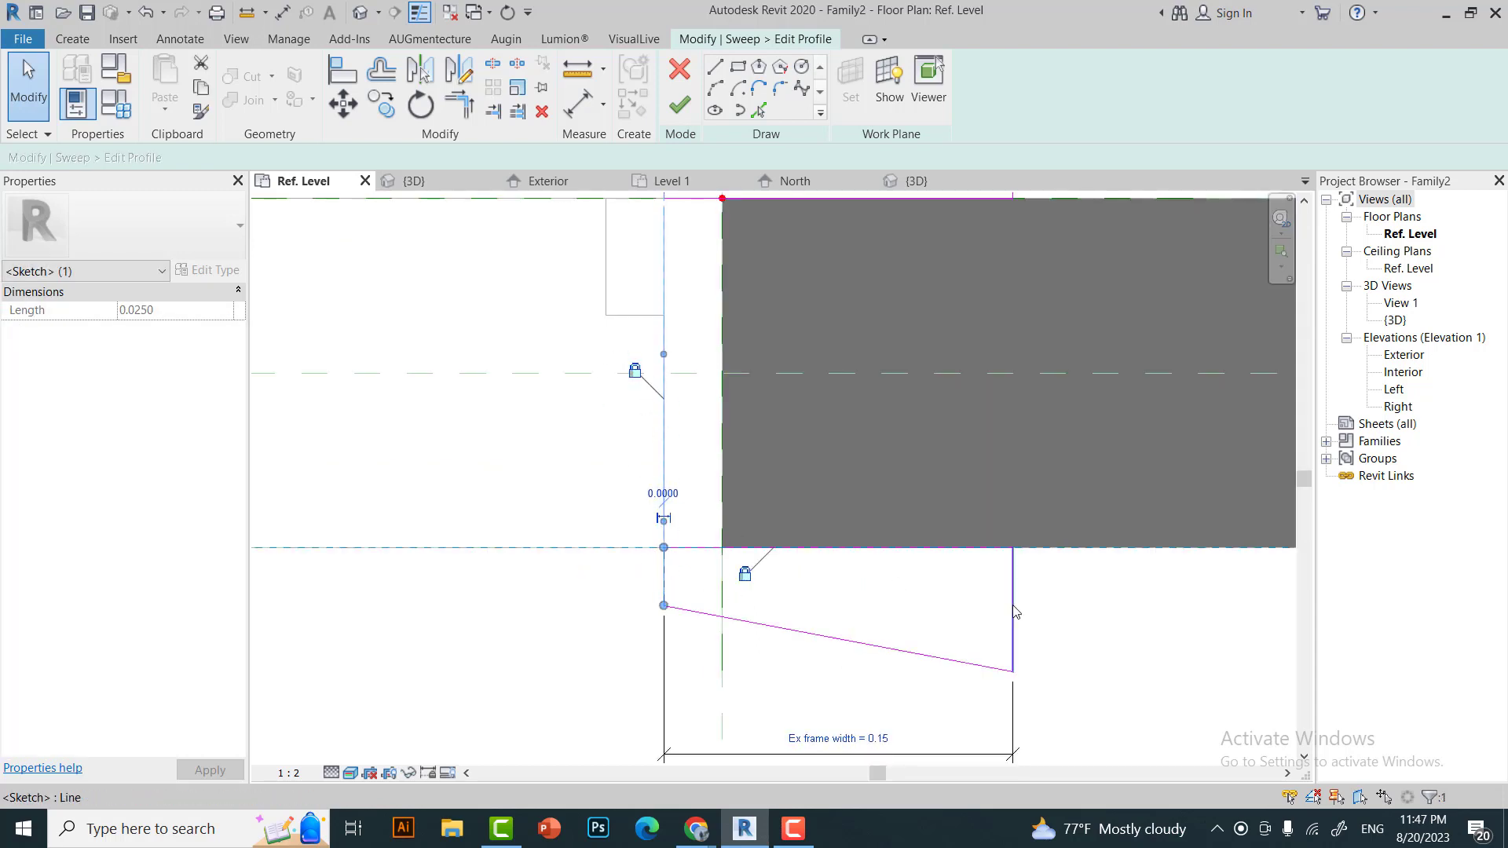
{"action": "mouse_move", "coordinate": [636, 383]}
{"action": "left_mouse_down"}
{"action": "mouse_move", "coordinate": [609, 601]}
{"action": "mouse_move", "coordinate": [664, 578]}
{"action": "left_mouse_up"}
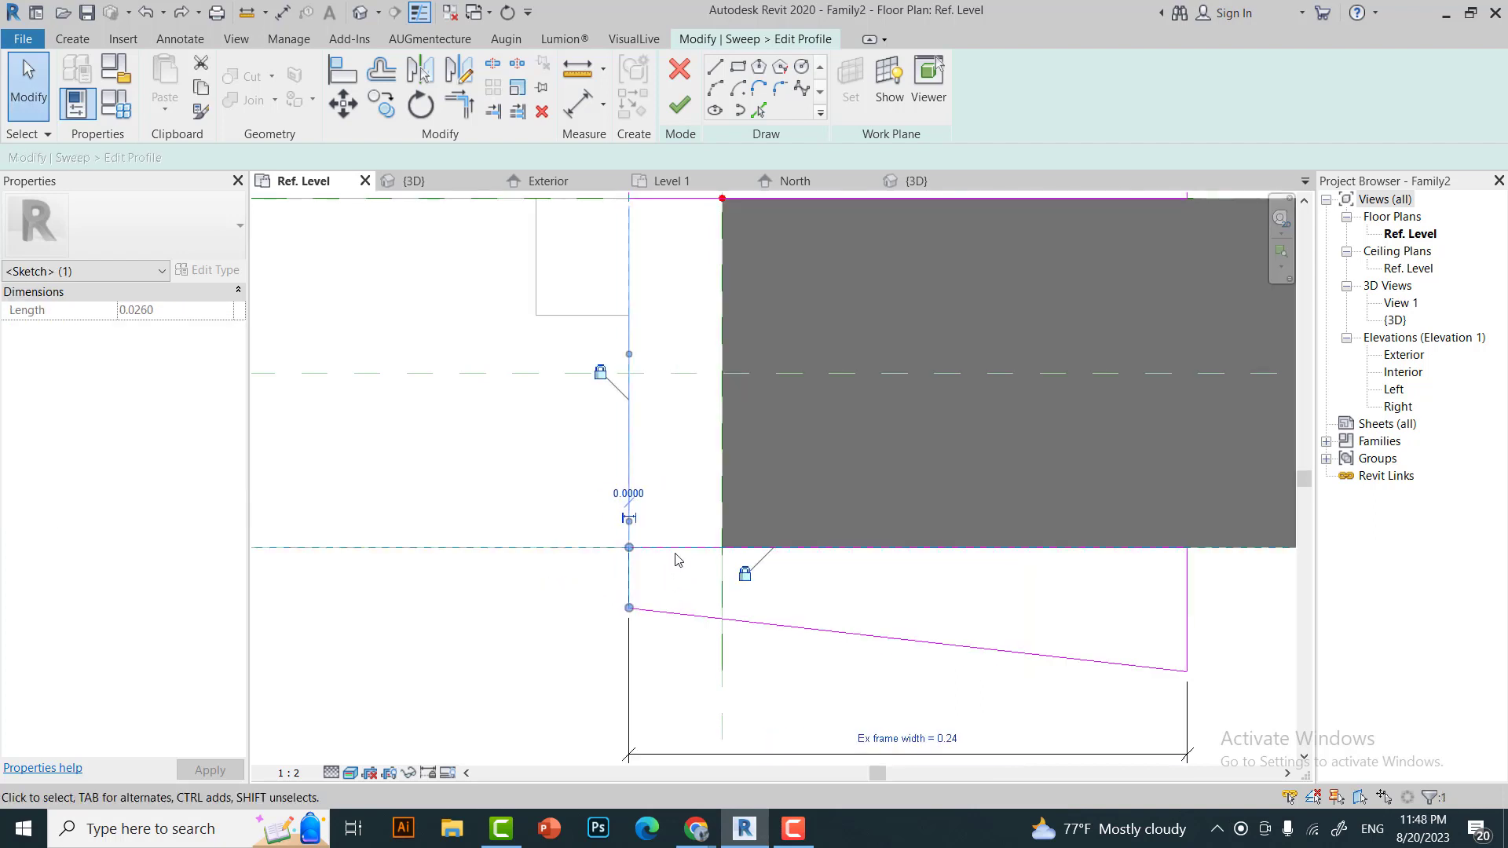
{"action": "left_click", "coordinate": [671, 577]}
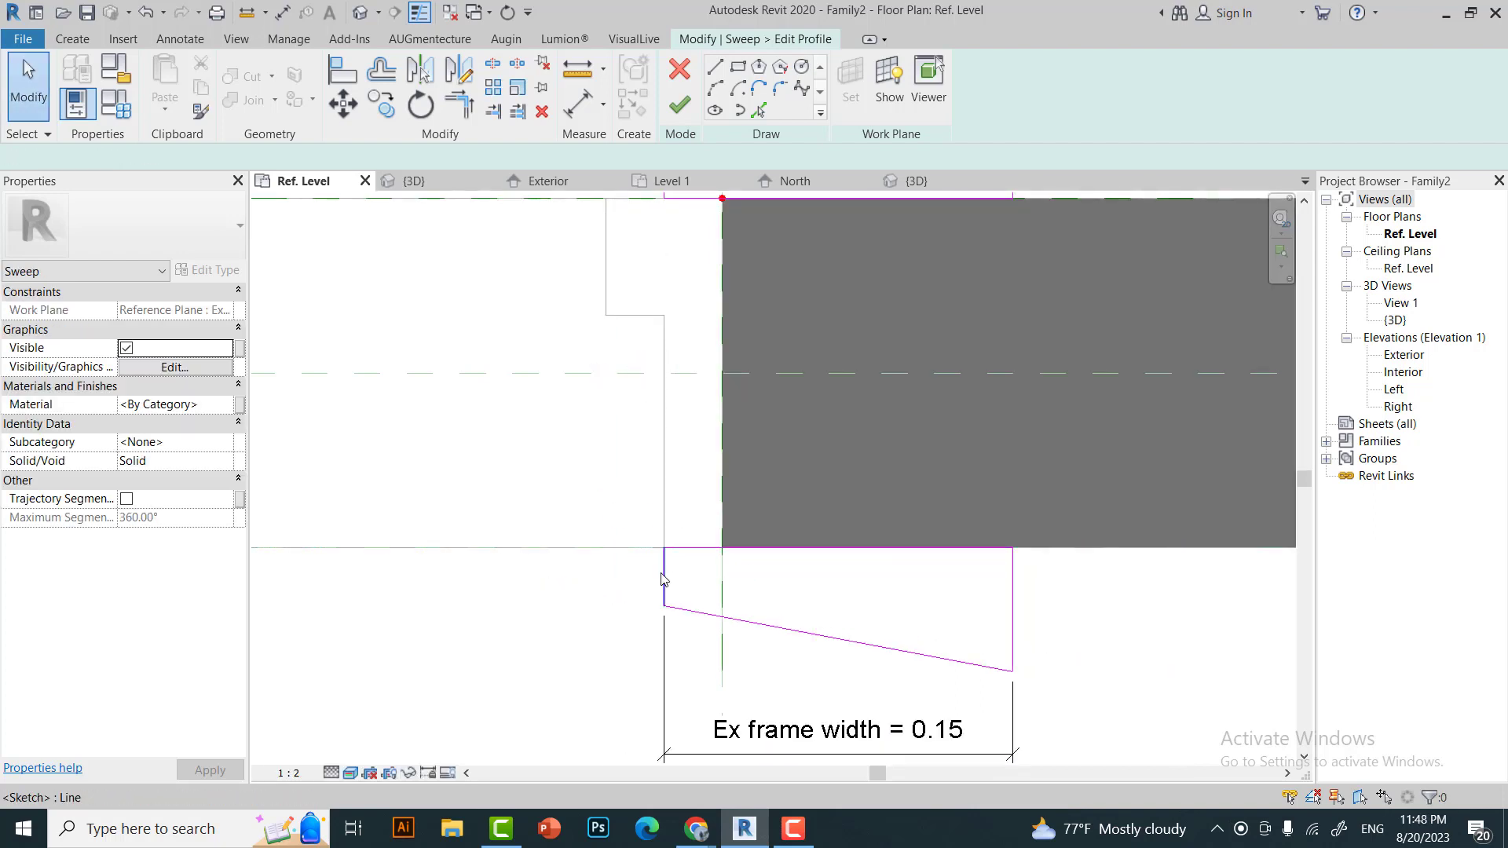
{"action": "key", "text": "Escape"}
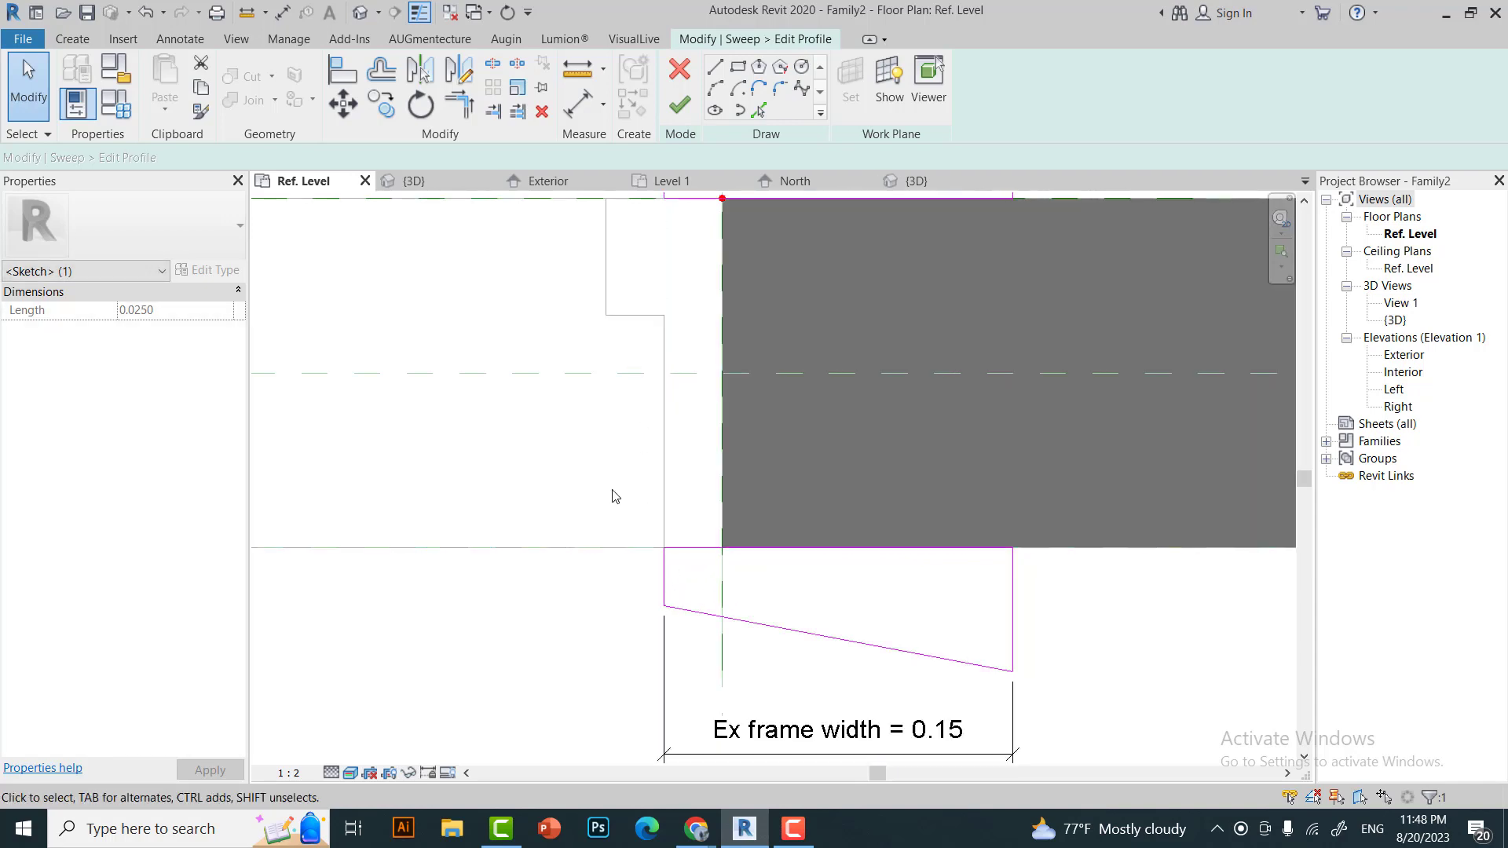
{"action": "left_click", "coordinate": [681, 104]}
{"action": "left_click", "coordinate": [680, 105]}
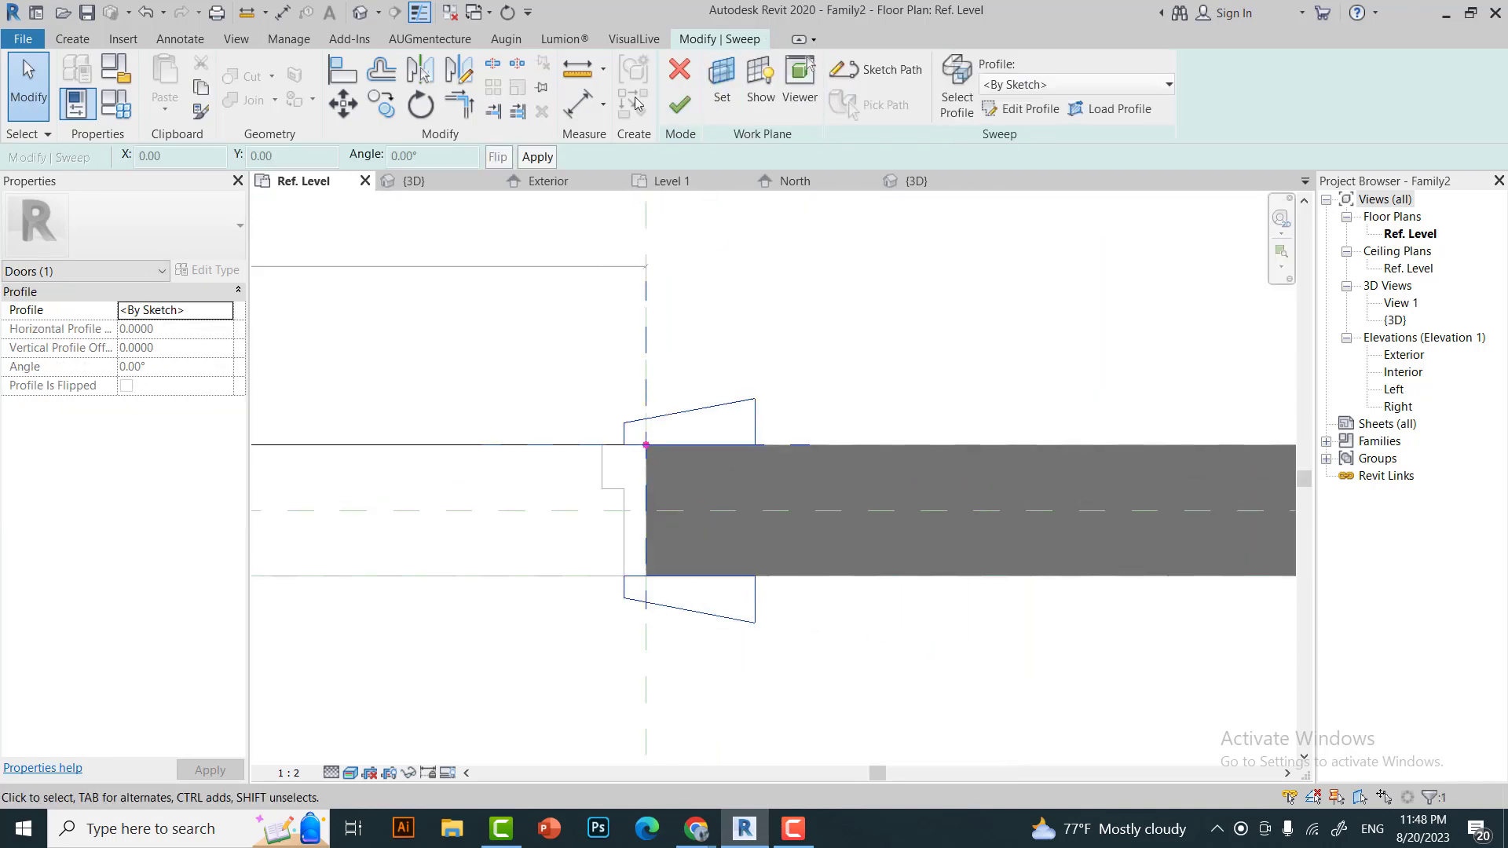
{"action": "left_click", "coordinate": [414, 181]}
Flex the door to Width 1 with a new Height in Family Types.
{"action": "key", "text": "Escape"}
{"action": "middle_click_drag", "start_coordinate": [580, 364], "coordinate": [562, 330], "text": "shift"}
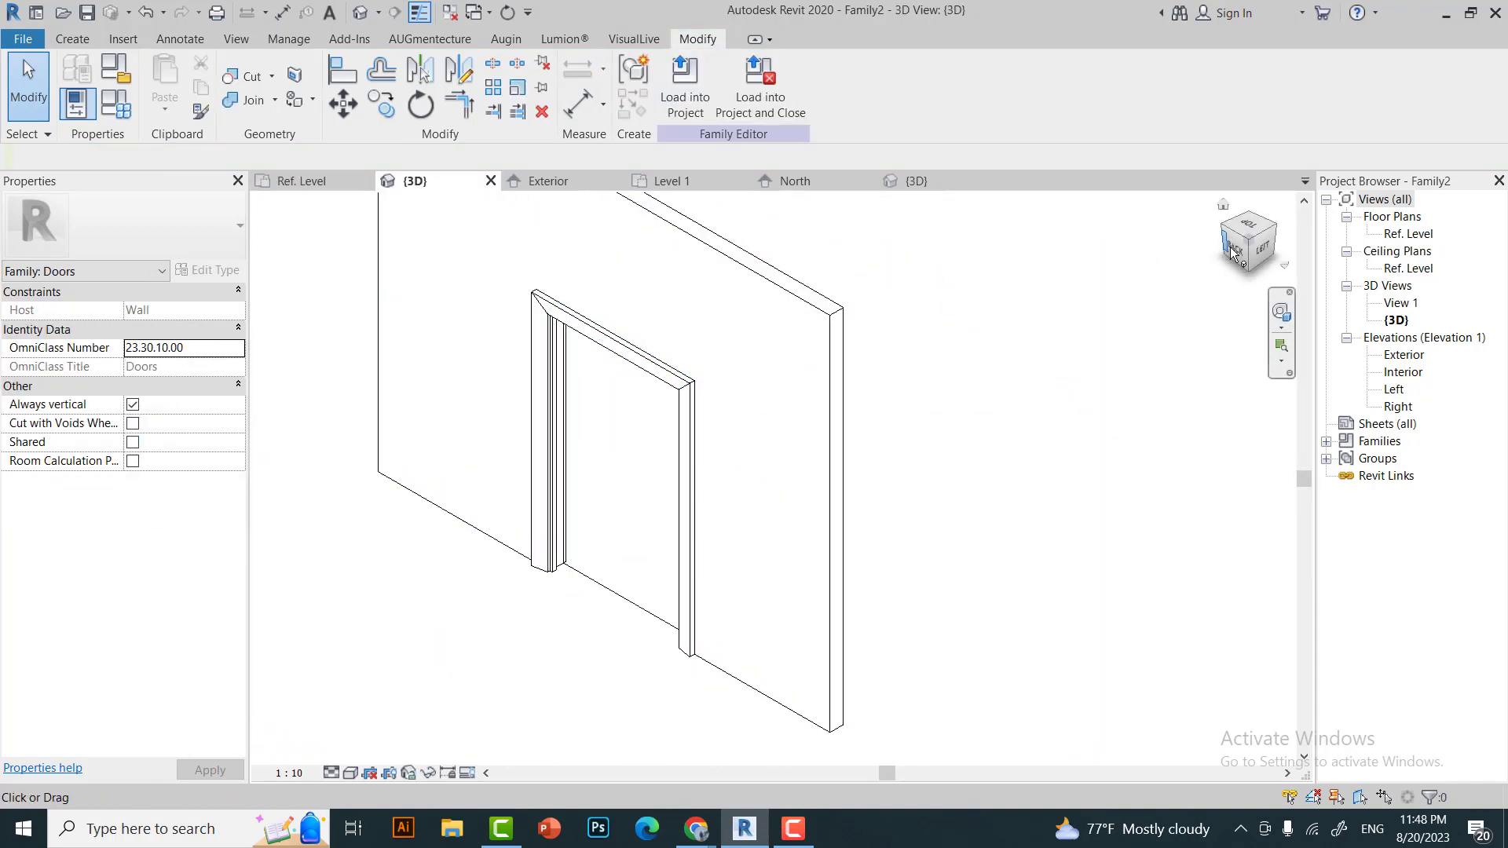
{"action": "left_click", "coordinate": [115, 110]}
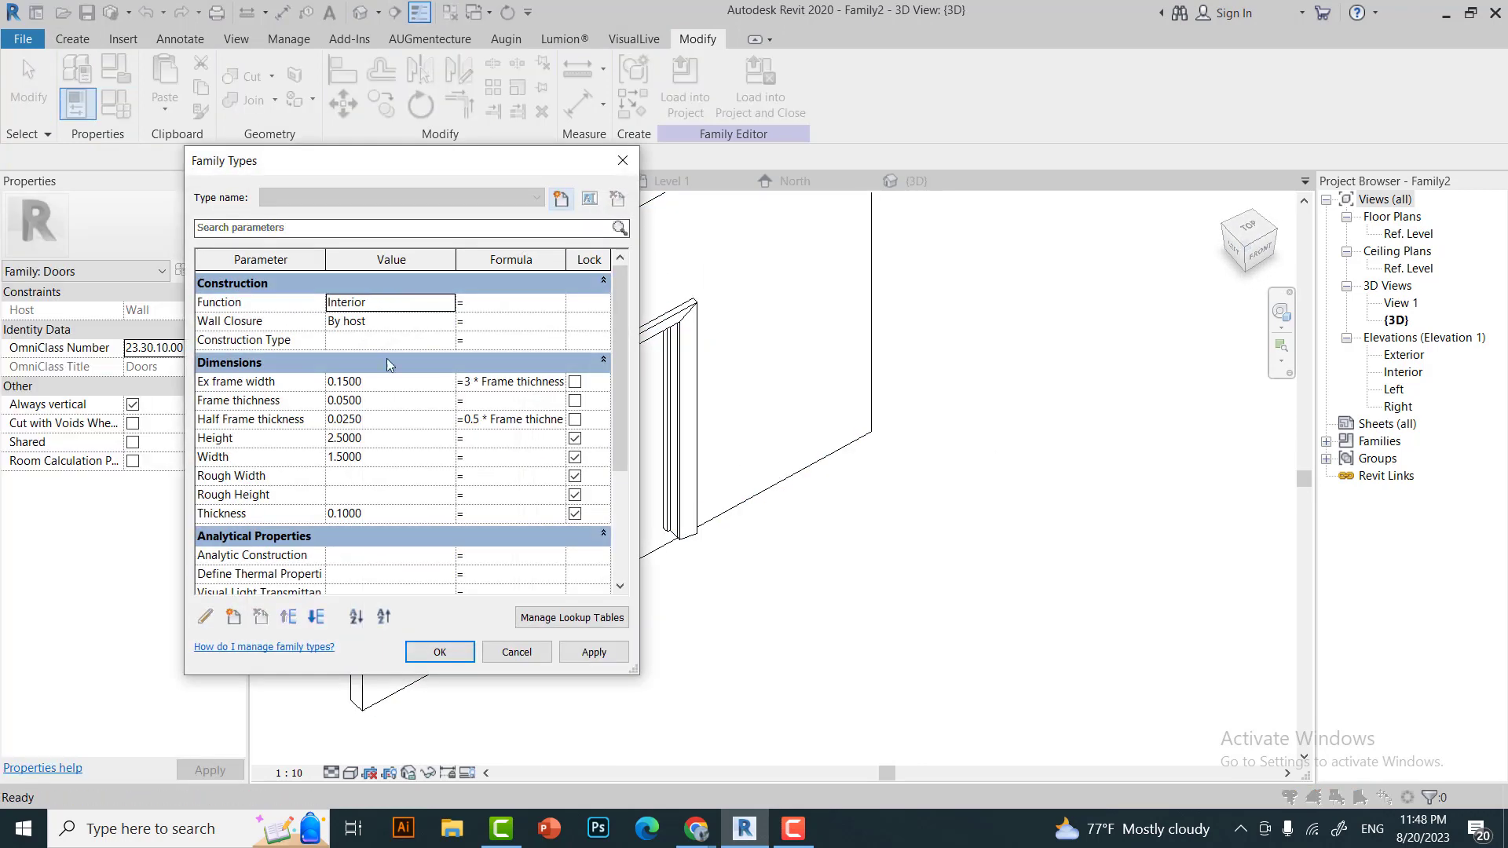
{"action": "left_click", "coordinate": [382, 438]}
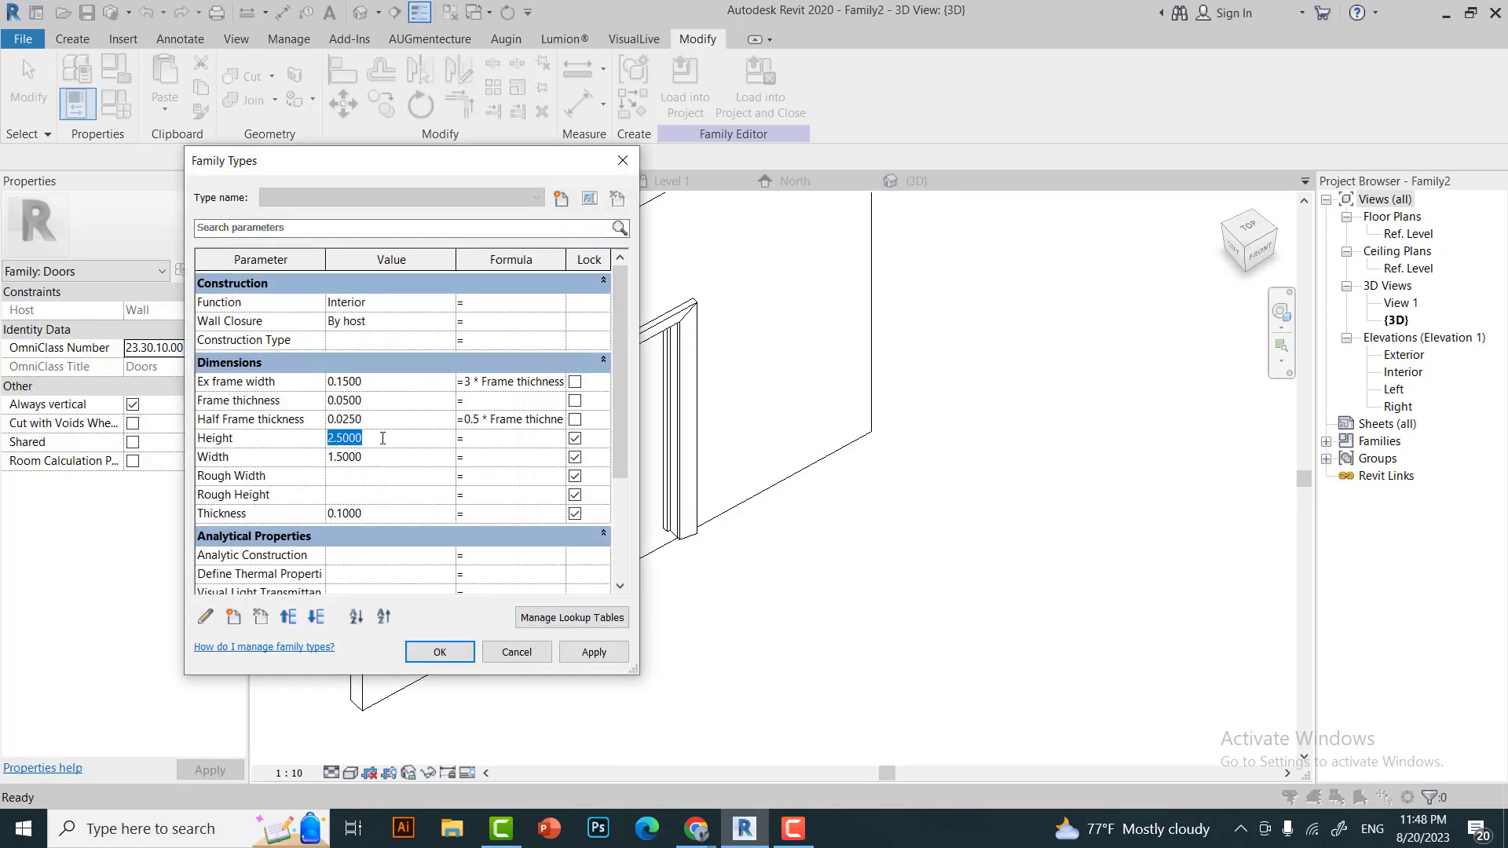
{"action": "type", "text": "1"}
{"action": "left_click", "coordinate": [418, 653]}
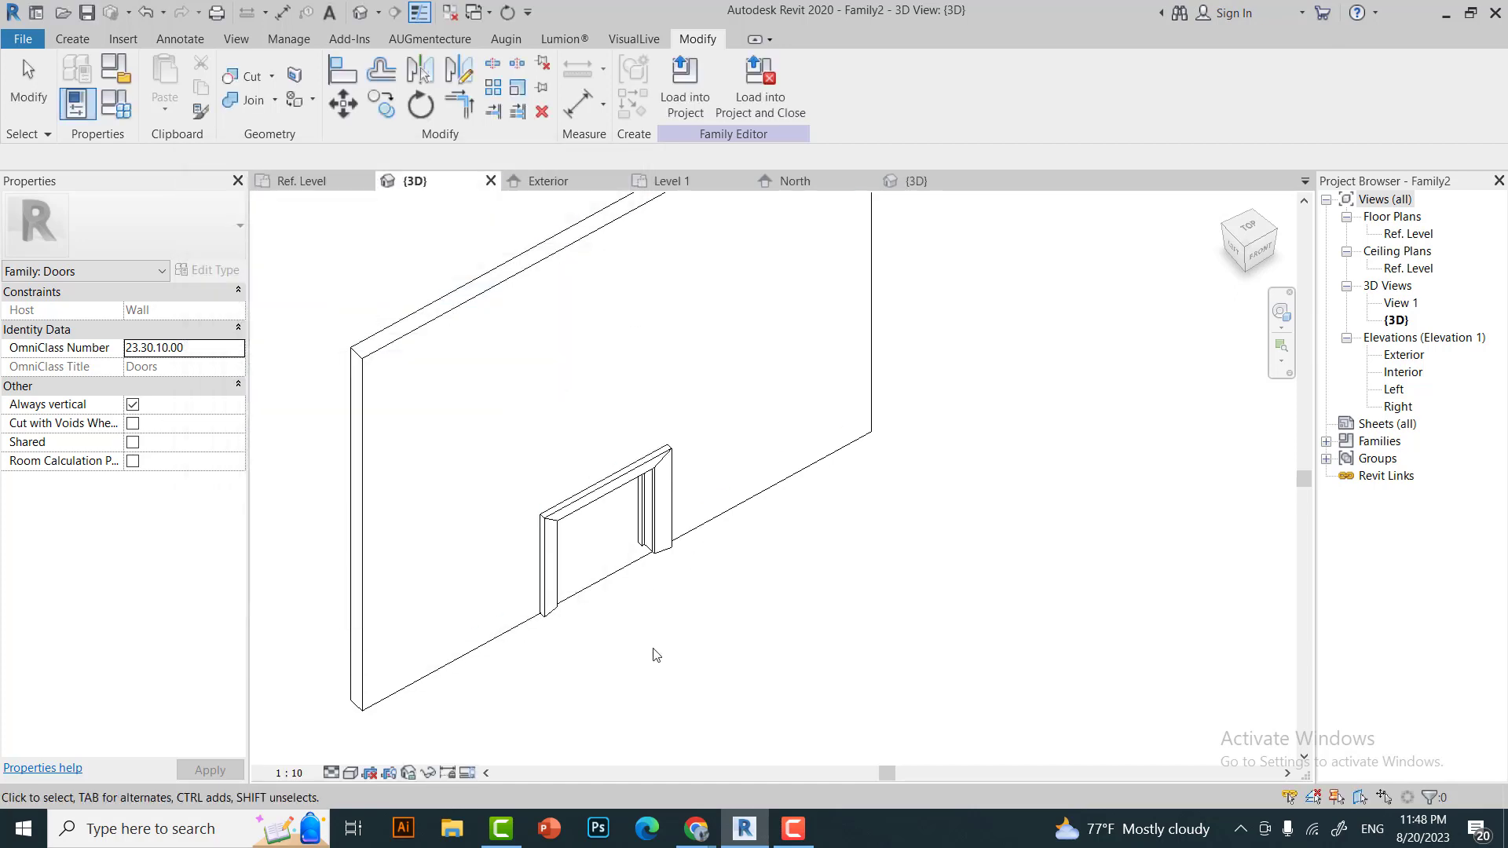
{"action": "scroll", "coordinate": [701, 534], "scroll_direction": "up", "scroll_amount": 3}
Change the host wall's type to Generic - 150mm.
{"action": "left_click", "coordinate": [714, 501]}
{"action": "scroll", "coordinate": [785, 550], "scroll_direction": "down", "scroll_amount": 3}
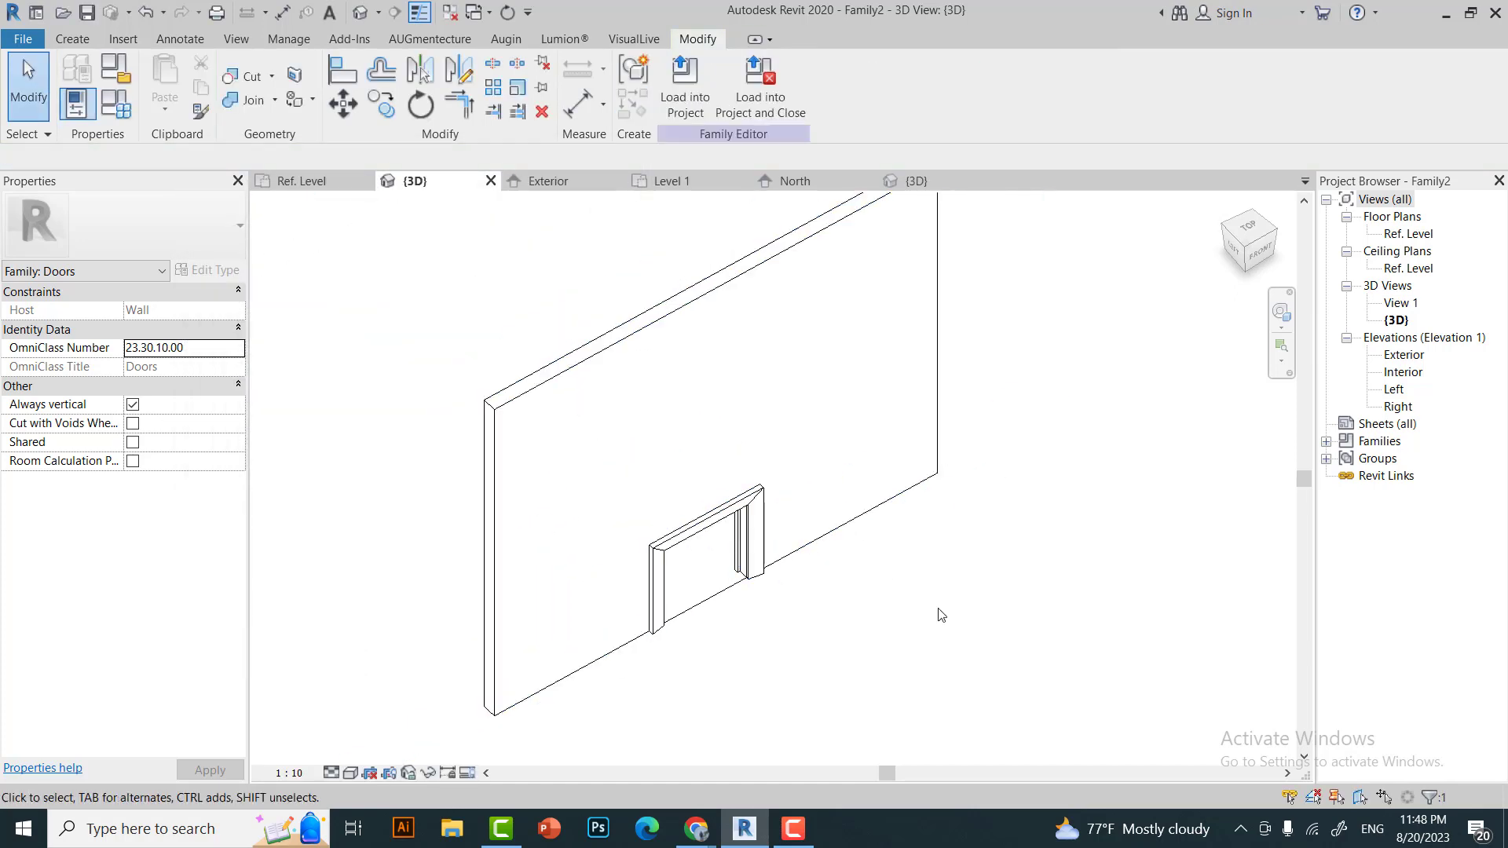
{"action": "left_click", "coordinate": [786, 353]}
{"action": "left_click", "coordinate": [118, 228]}
{"action": "left_click", "coordinate": [47, 341]}
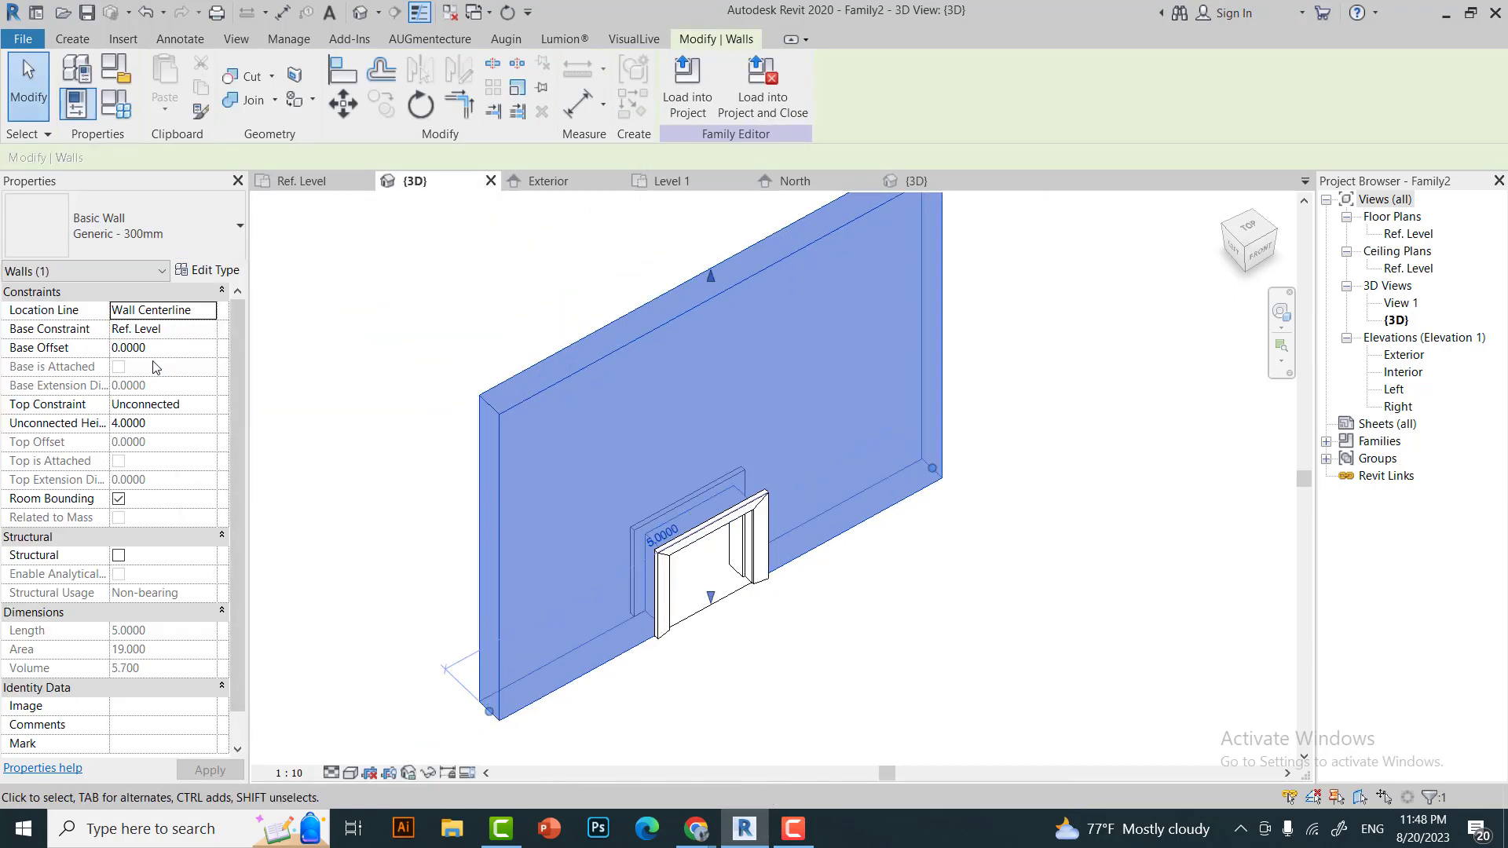
{"action": "left_click", "coordinate": [118, 227]}
{"action": "left_click", "coordinate": [809, 572]}
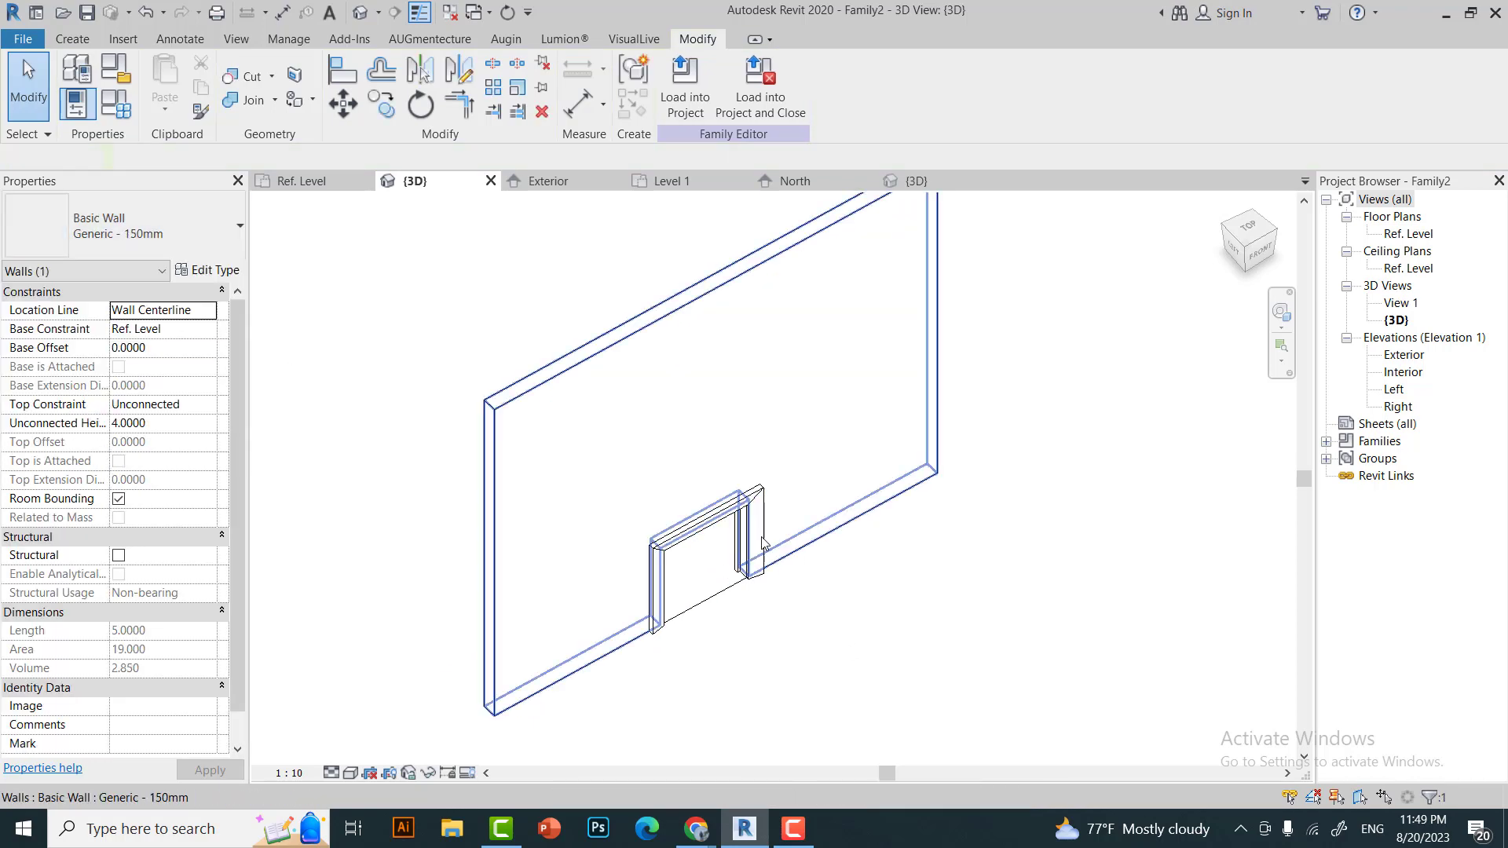
{"action": "left_click", "coordinate": [707, 550]}
{"action": "left_click", "coordinate": [312, 242]}
Set the door Height to 2, view it from behind, then open the Ref. Level plan.
{"action": "left_click", "coordinate": [118, 110]}
{"action": "double_click", "coordinate": [345, 432]}
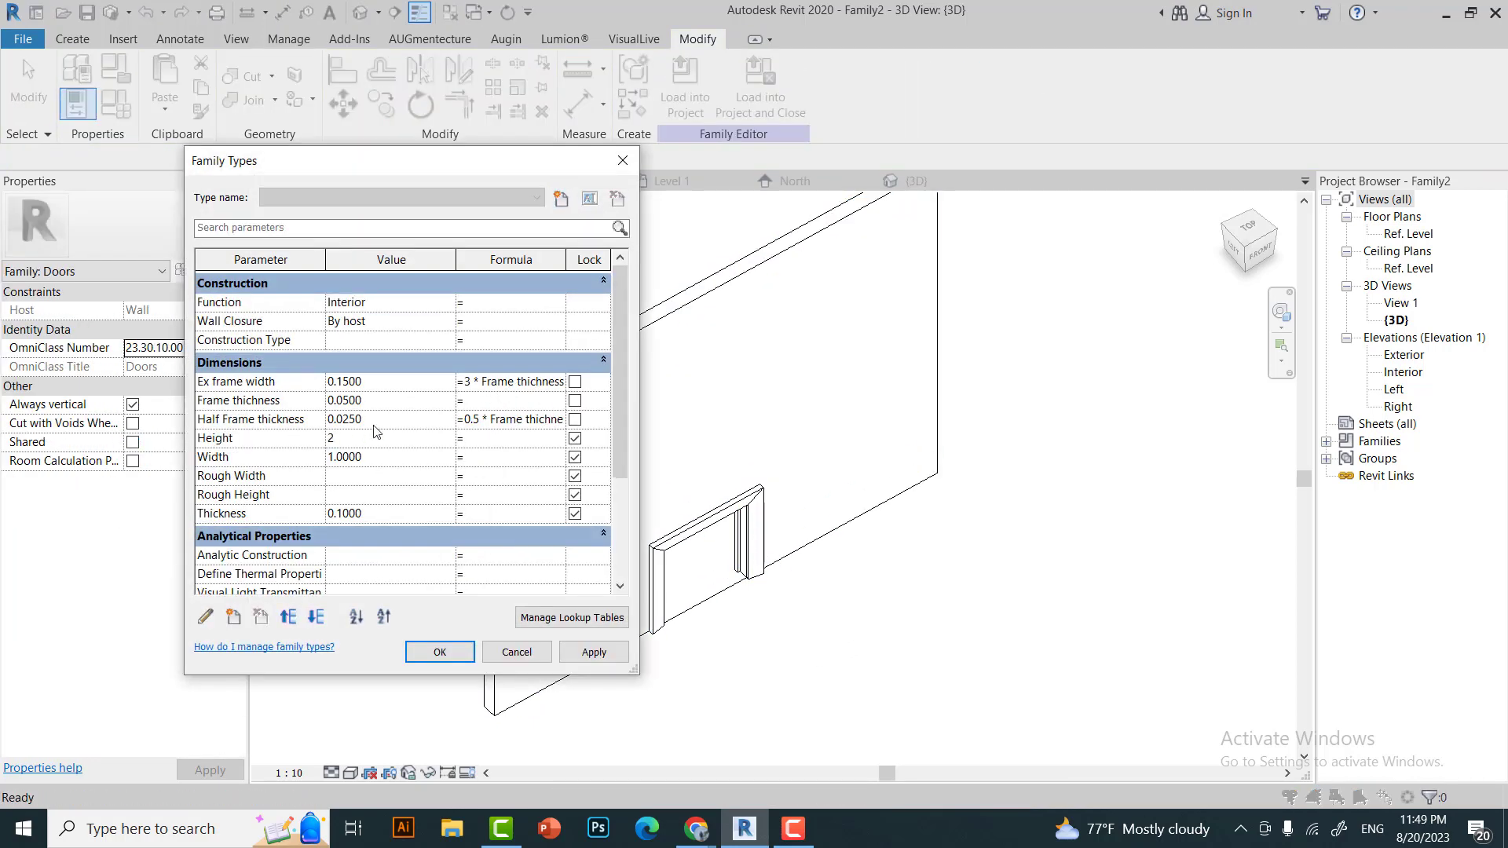
{"action": "type", "text": "2"}
{"action": "left_click", "coordinate": [437, 651]}
{"action": "middle_click_drag", "start_coordinate": [1165, 253], "coordinate": [1179, 267], "text": "shift"}
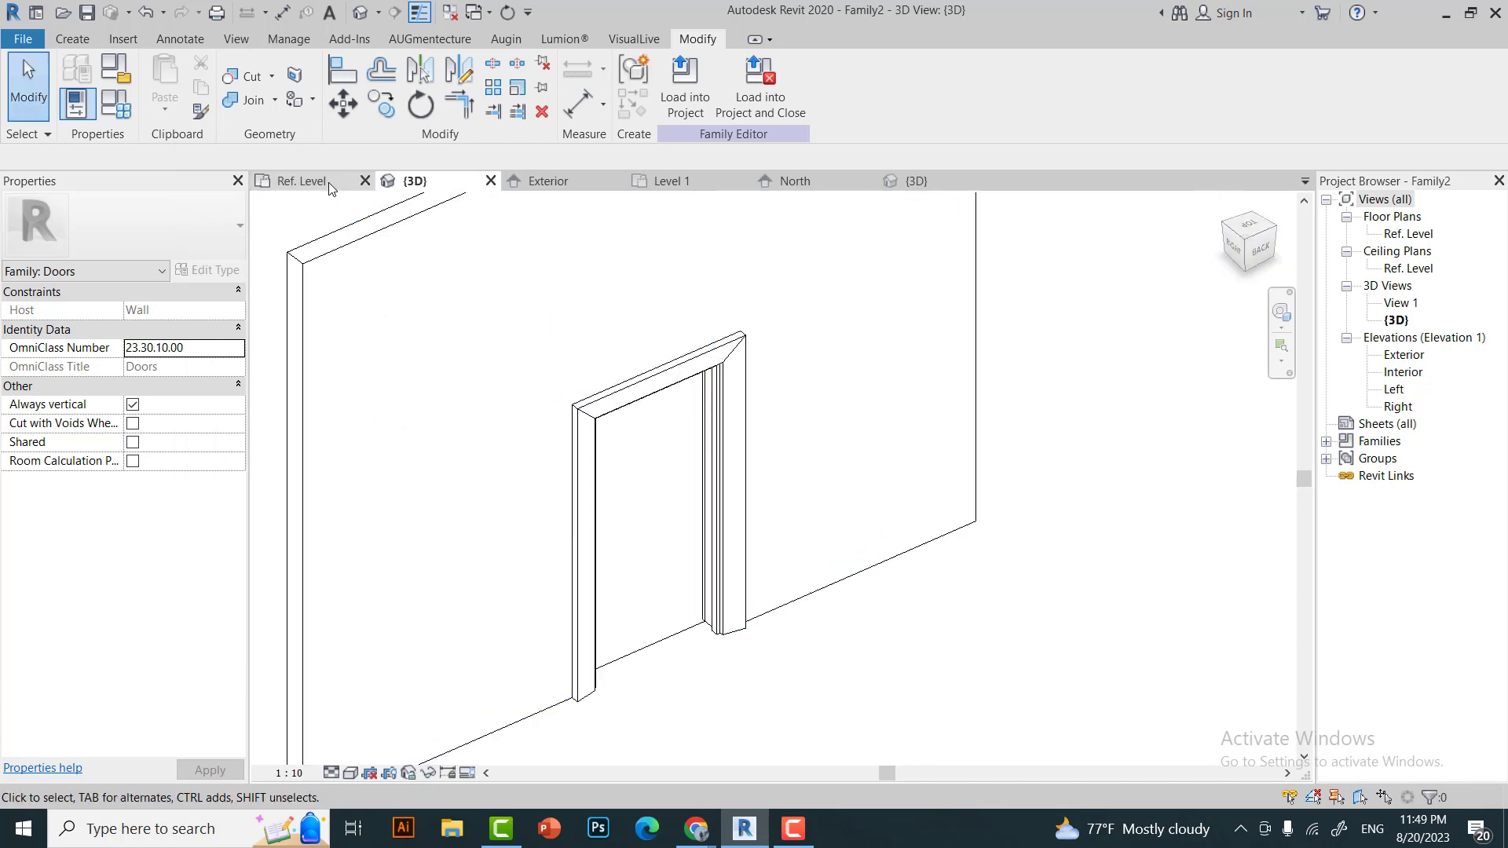
{"action": "left_click", "coordinate": [301, 181]}
{"action": "scroll", "coordinate": [450, 467], "scroll_direction": "up", "scroll_amount": 5}
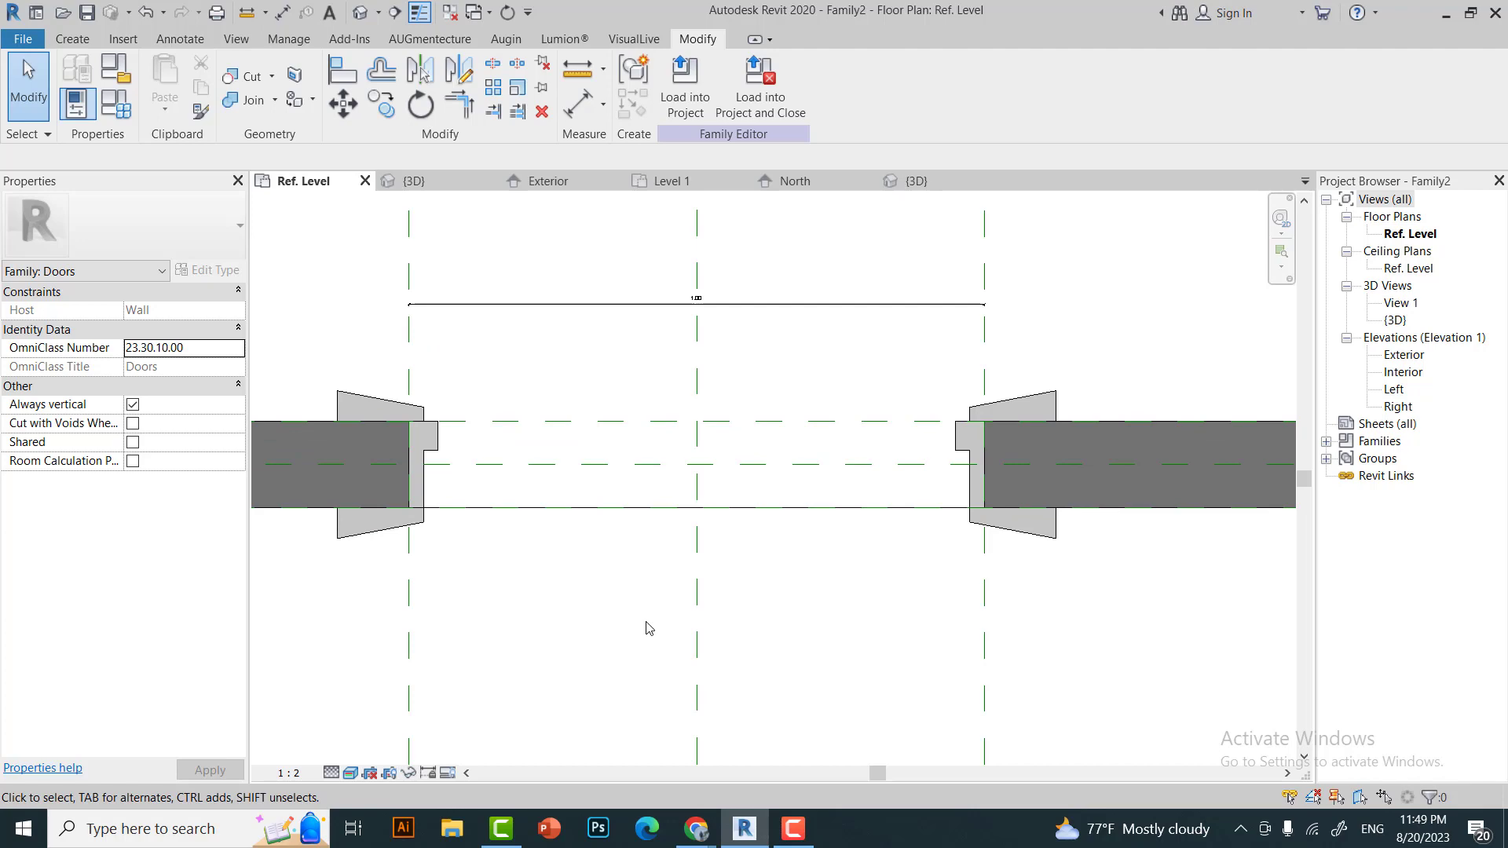
Confirm the Family Types values for the thinner door.
{"action": "scroll", "coordinate": [584, 532], "scroll_direction": "up", "scroll_amount": 1}
{"action": "scroll", "coordinate": [786, 487], "scroll_direction": "down", "scroll_amount": 1}
{"action": "scroll", "coordinate": [973, 456], "scroll_direction": "up", "scroll_amount": 2}
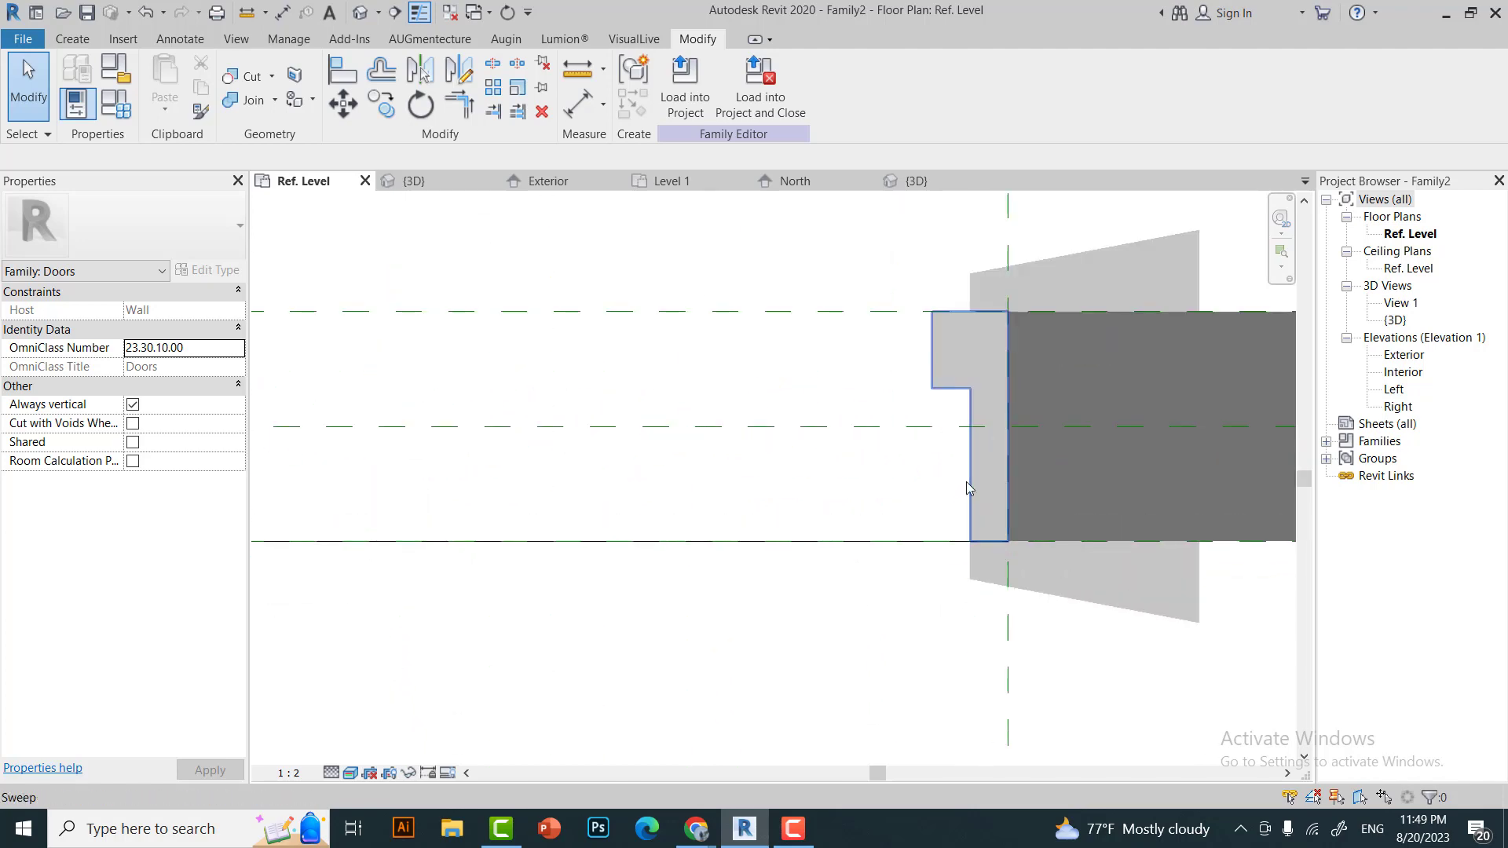
{"action": "scroll", "coordinate": [972, 456], "scroll_direction": "up", "scroll_amount": 2}
{"action": "scroll", "coordinate": [973, 455], "scroll_direction": "down", "scroll_amount": 3}
{"action": "left_click", "coordinate": [116, 102]}
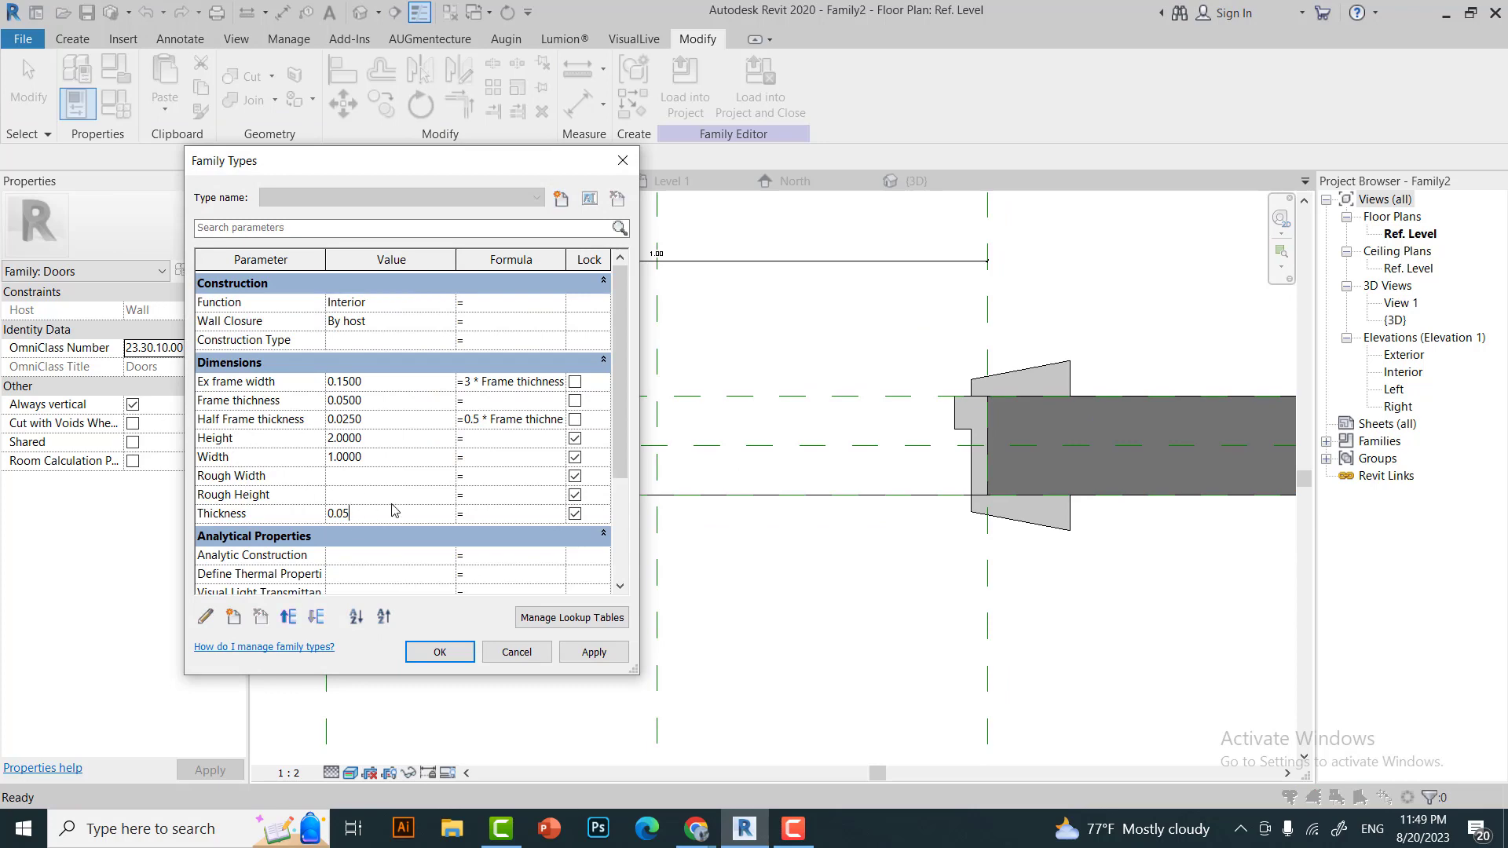
{"action": "left_click", "coordinate": [440, 652]}
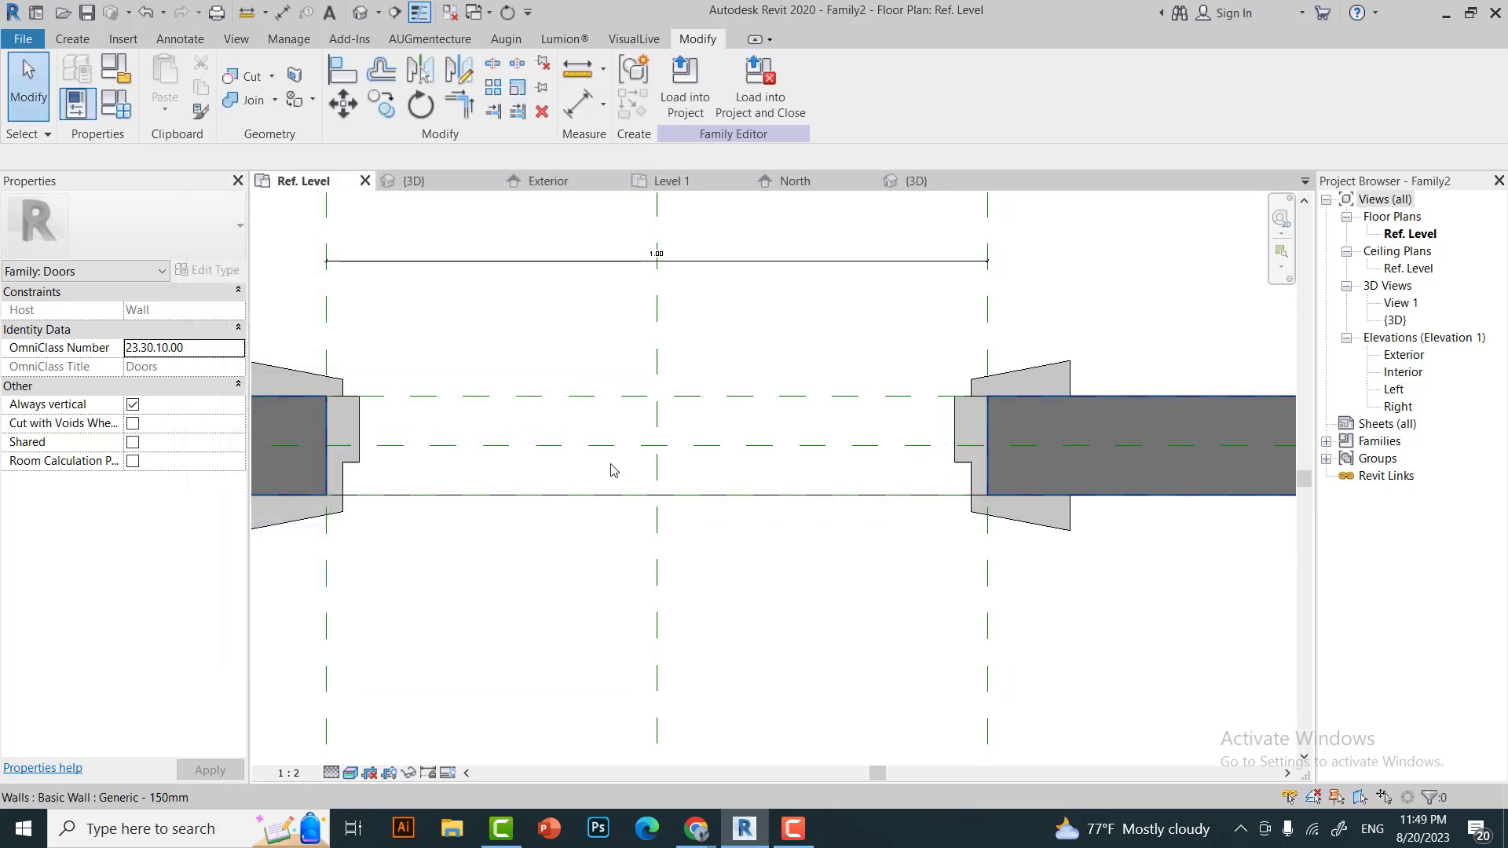
Move the lower Width dimension up closer to the door opening.
{"action": "scroll", "coordinate": [656, 523], "scroll_direction": "down", "scroll_amount": 2}
{"action": "scroll", "coordinate": [807, 519], "scroll_direction": "up", "scroll_amount": 1}
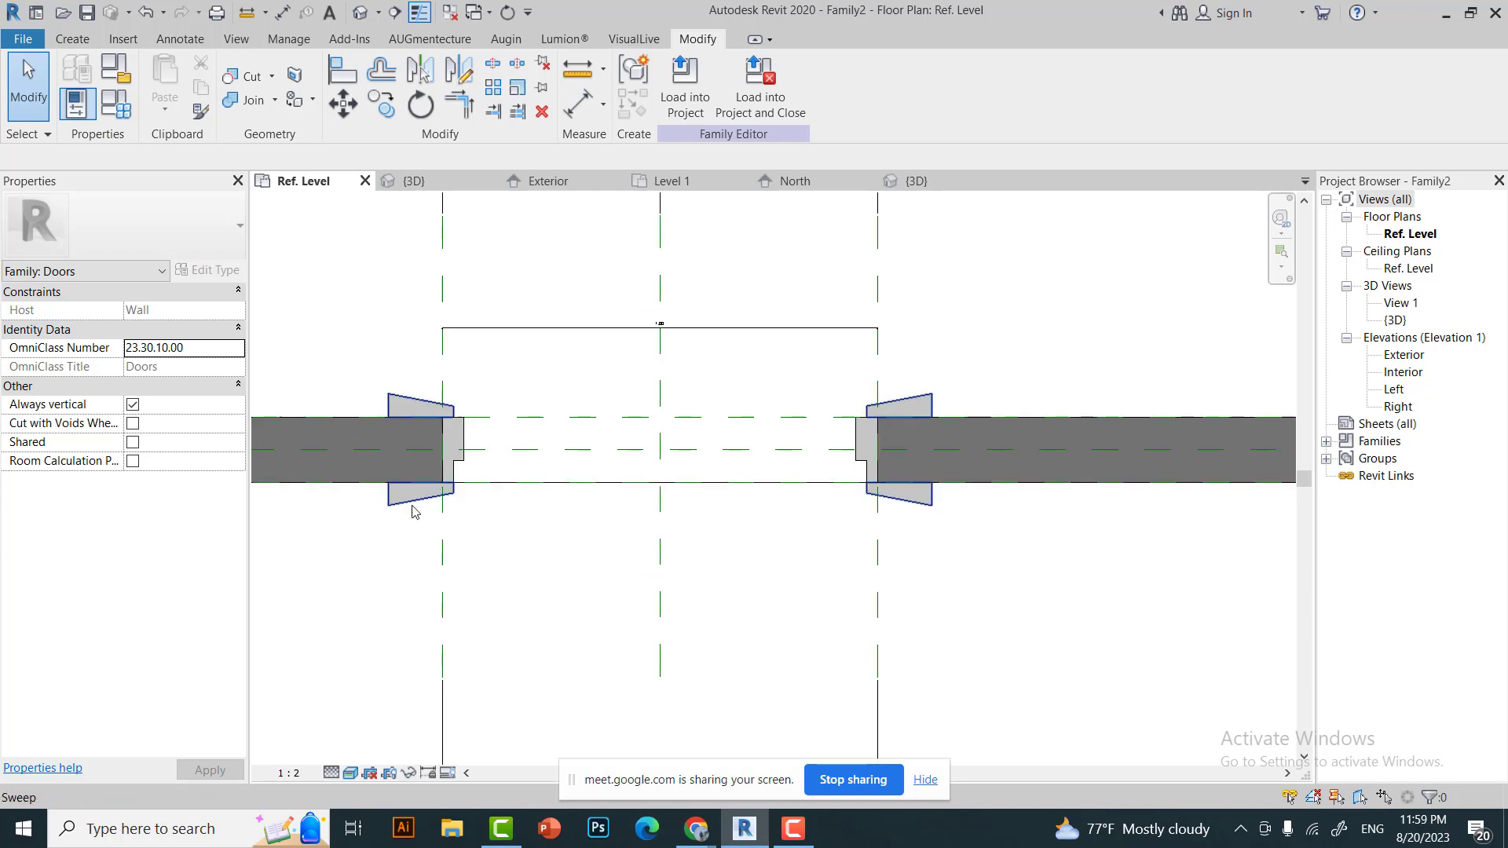
{"action": "scroll", "coordinate": [518, 463], "scroll_direction": "down", "scroll_amount": 2}
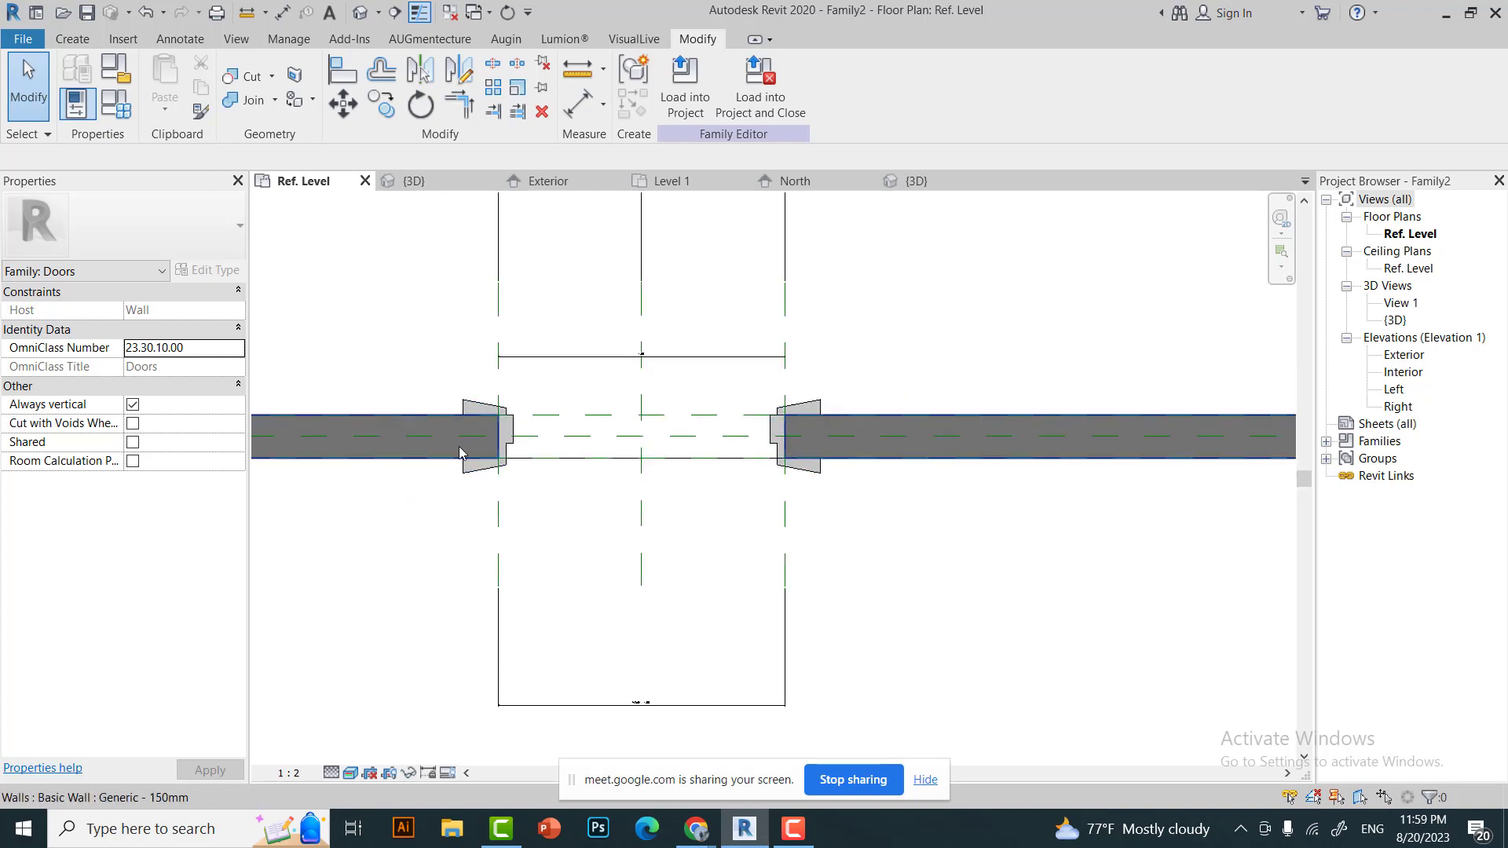
{"action": "scroll", "coordinate": [518, 464], "scroll_direction": "up", "scroll_amount": 1}
{"action": "scroll", "coordinate": [640, 463], "scroll_direction": "up", "scroll_amount": 3}
{"action": "mouse_move", "coordinate": [707, 550]}
{"action": "middle_mouse_down"}
{"action": "mouse_move", "coordinate": [657, 314]}
{"action": "mouse_move", "coordinate": [621, 506]}
{"action": "middle_mouse_up"}
{"action": "left_click", "coordinate": [707, 680]}
{"action": "scroll", "coordinate": [729, 607], "scroll_direction": "down", "scroll_amount": 1}
{"action": "left_click", "coordinate": [621, 505]}
{"action": "scroll", "coordinate": [548, 454], "scroll_direction": "down", "scroll_amount": 1}
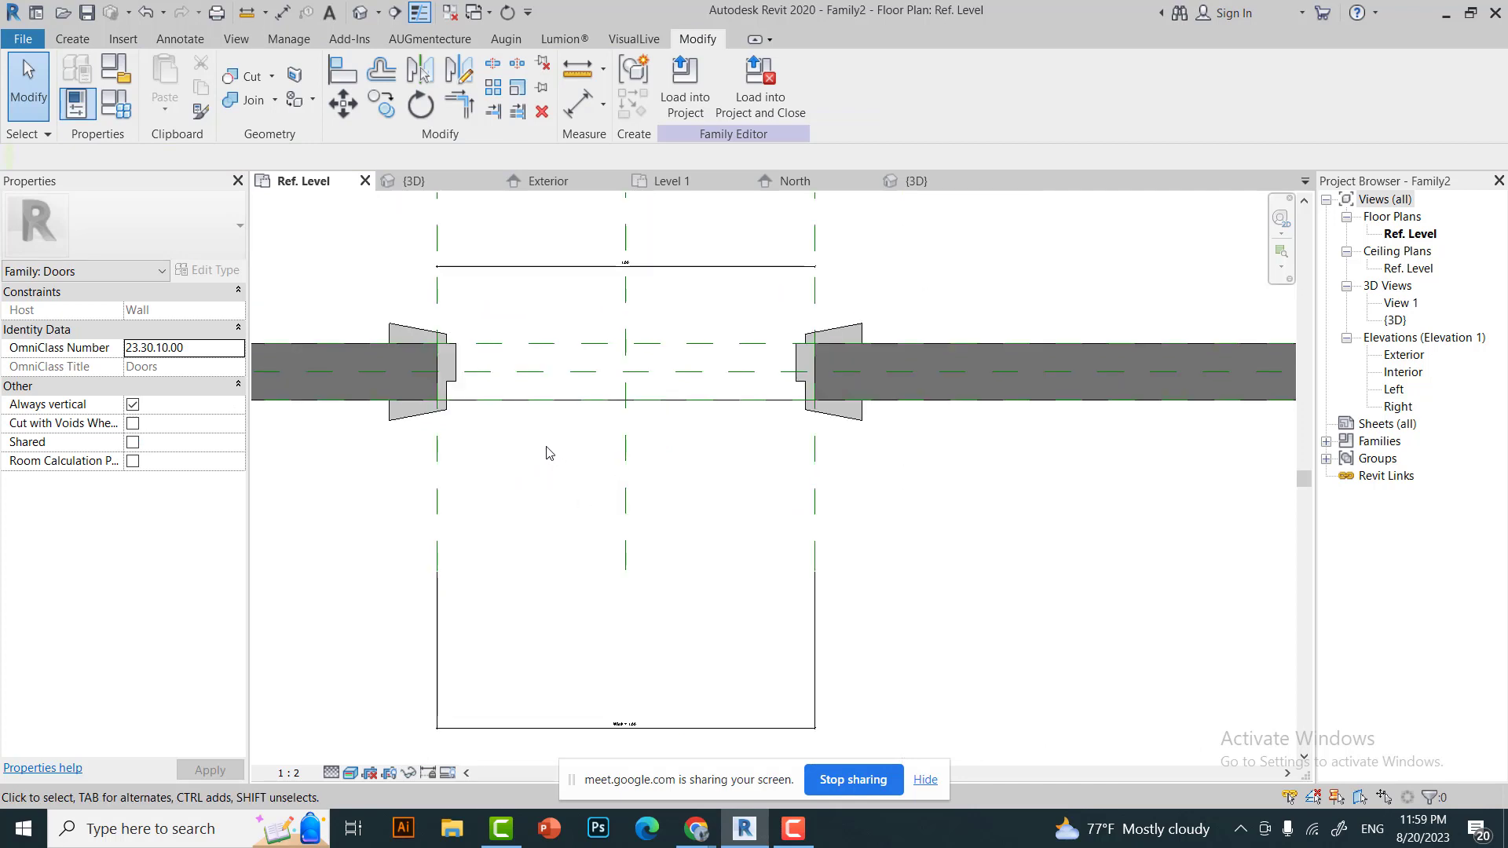
{"action": "left_click_drag", "start_coordinate": [559, 727], "coordinate": [565, 596]}
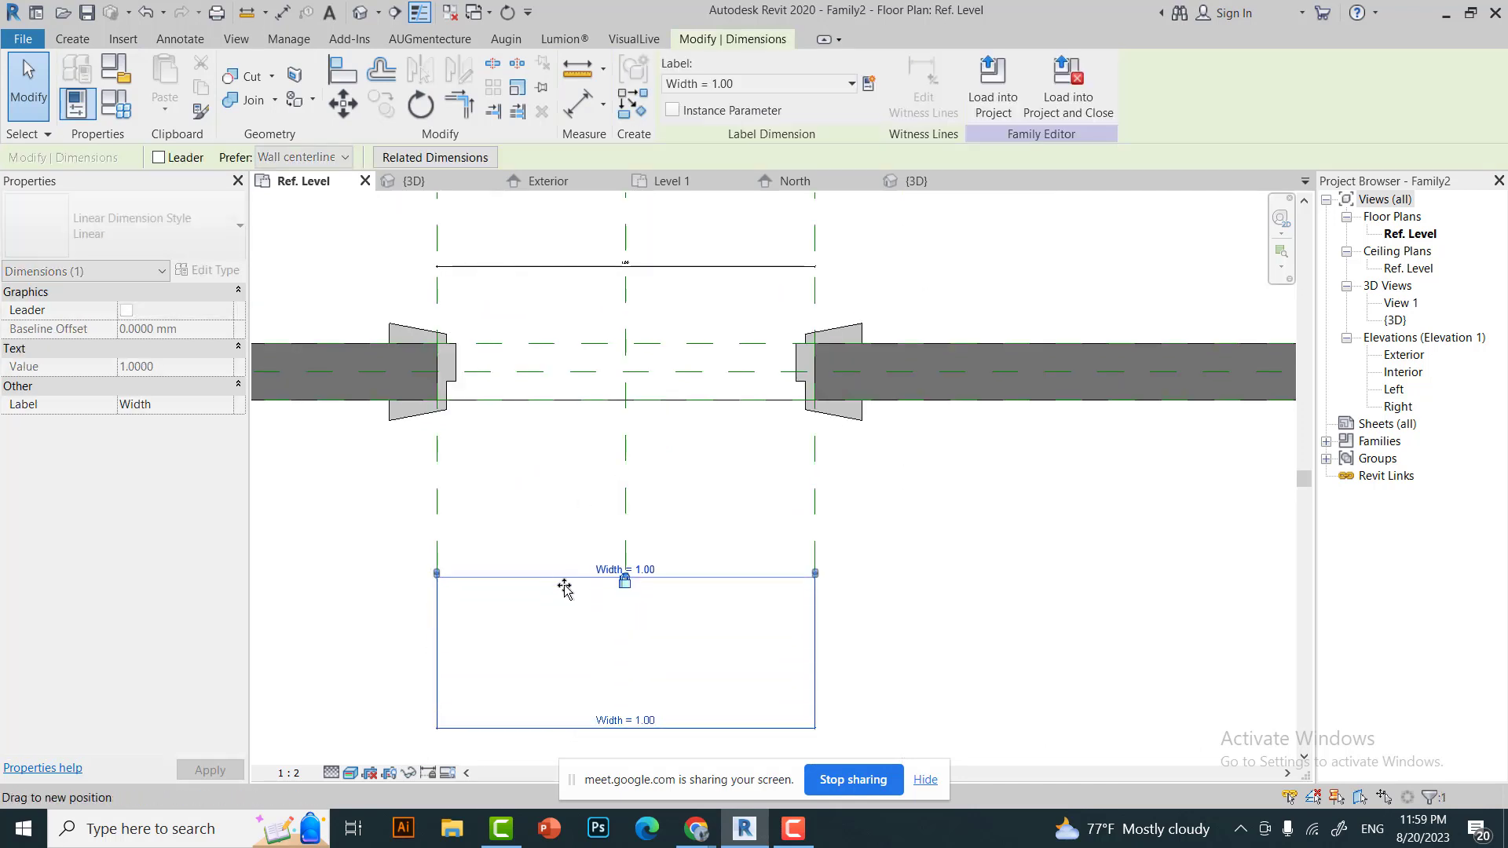
View the framed door in the 150mm wall in 3D.
{"action": "left_click", "coordinate": [542, 408]}
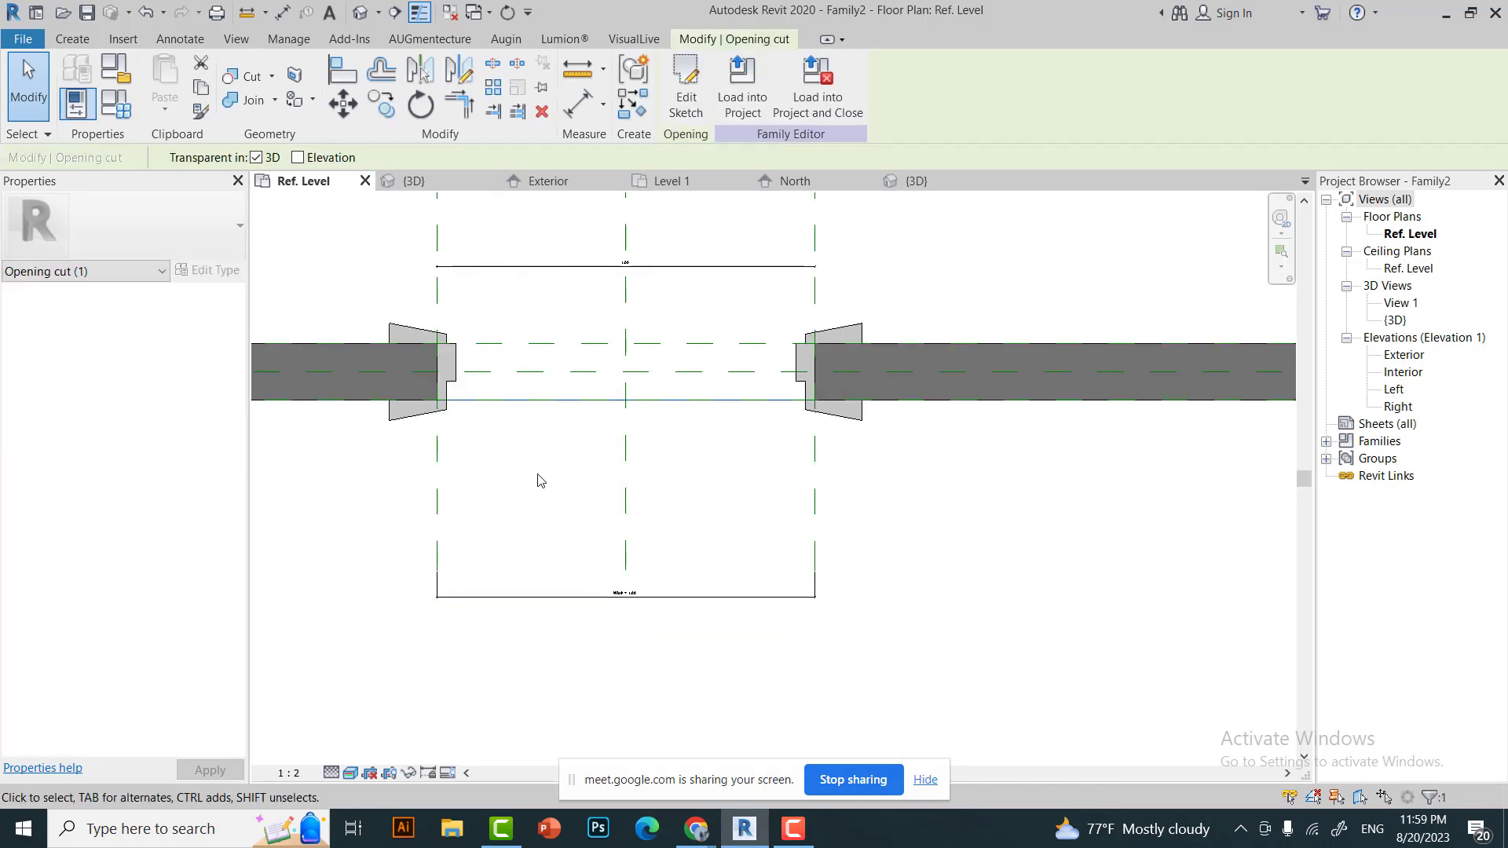
{"action": "left_click", "coordinate": [525, 436]}
{"action": "scroll", "coordinate": [471, 432], "scroll_direction": "up", "scroll_amount": 2}
{"action": "scroll", "coordinate": [481, 431], "scroll_direction": "down", "scroll_amount": 1}
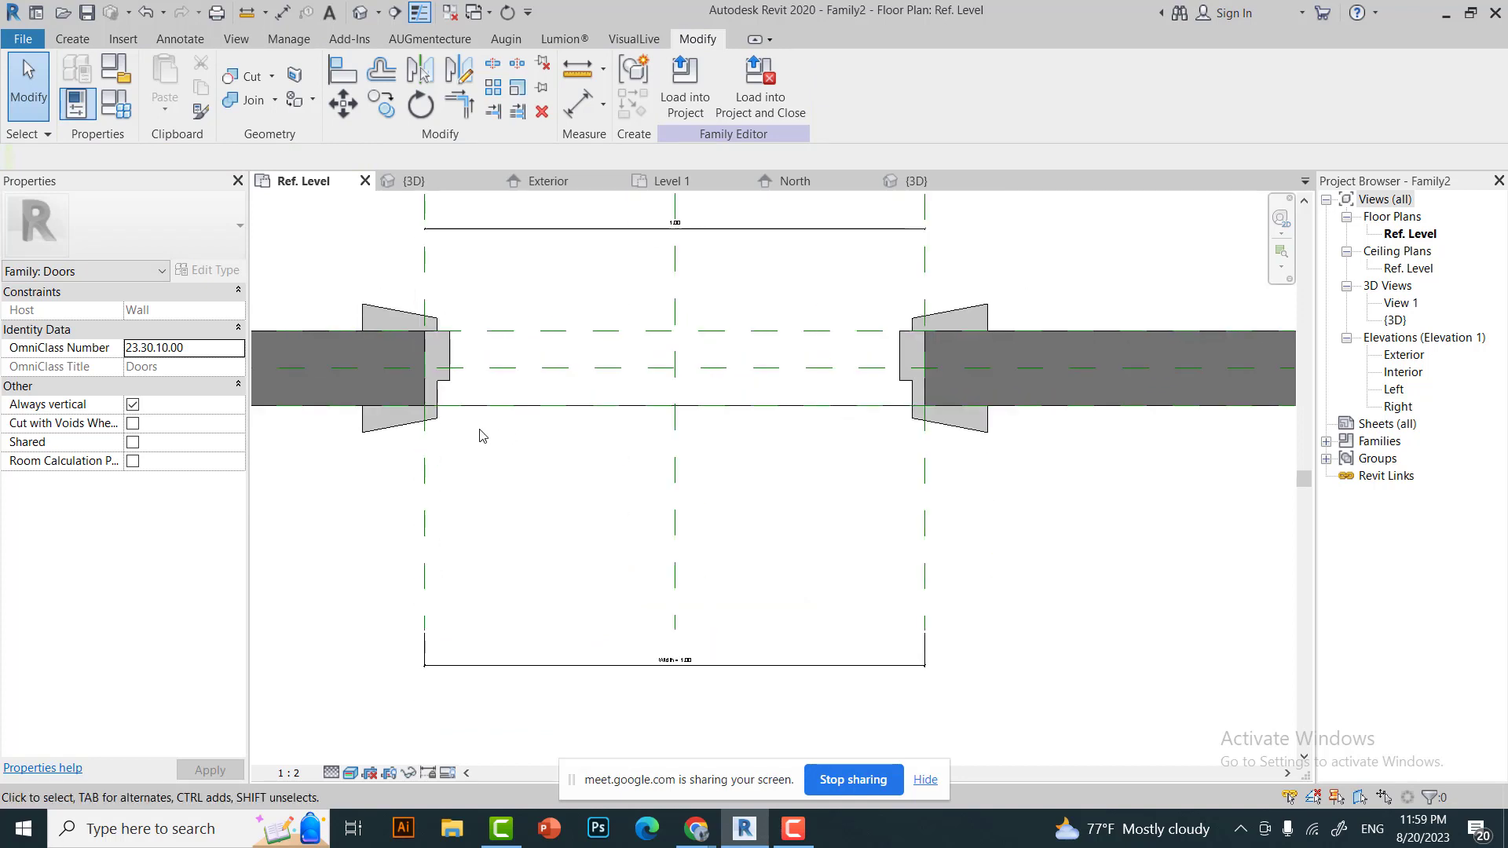
{"action": "left_click", "coordinate": [414, 181]}
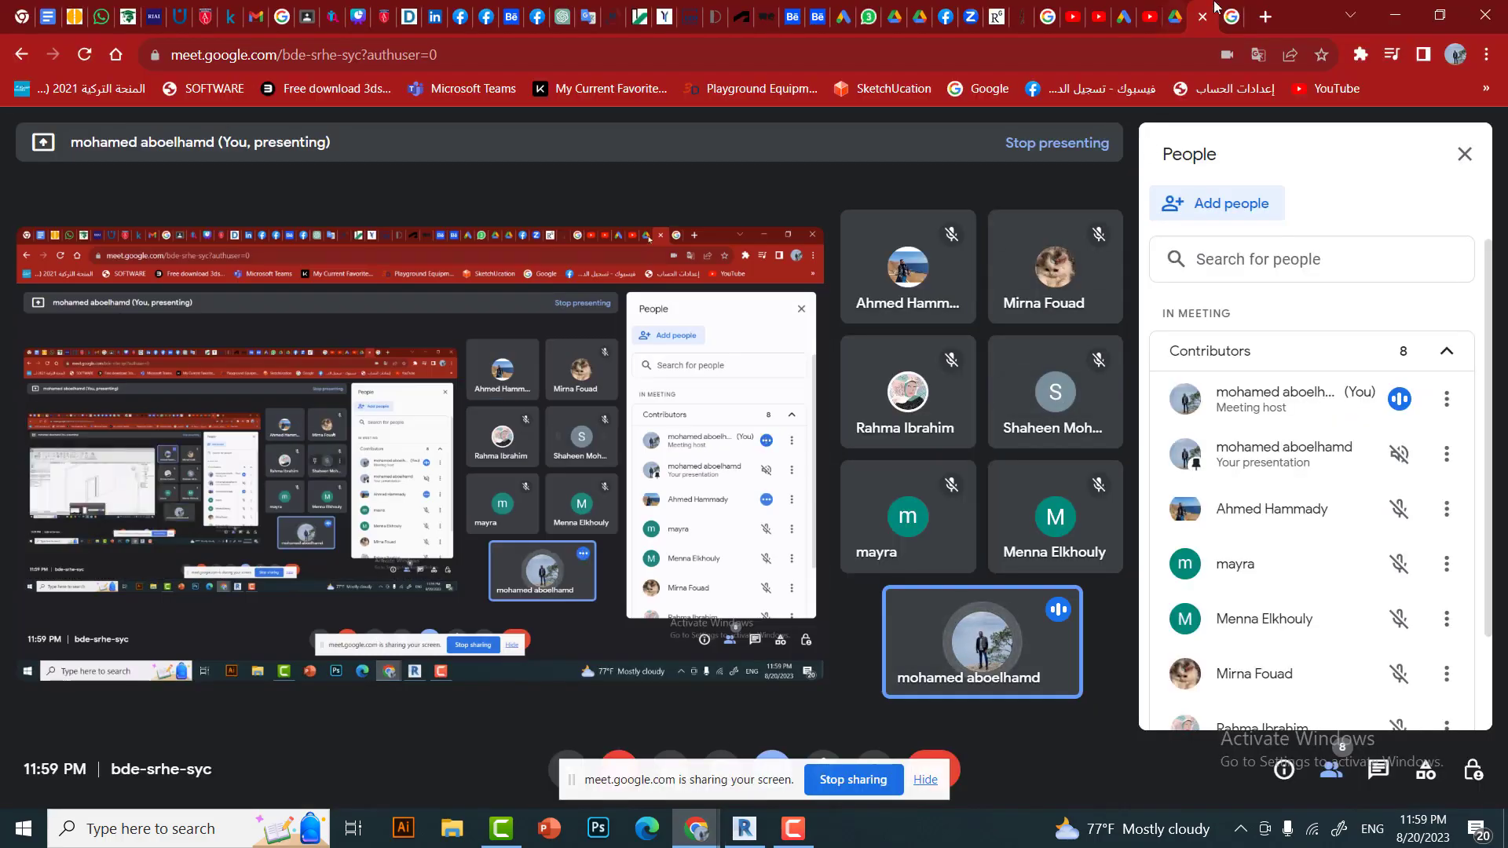
Preview the Pella arched double door and iStock wooden door in the Google Images door results.
{"action": "mouse_move", "coordinate": [696, 828]}
{"action": "left_click", "coordinate": [786, 707]}
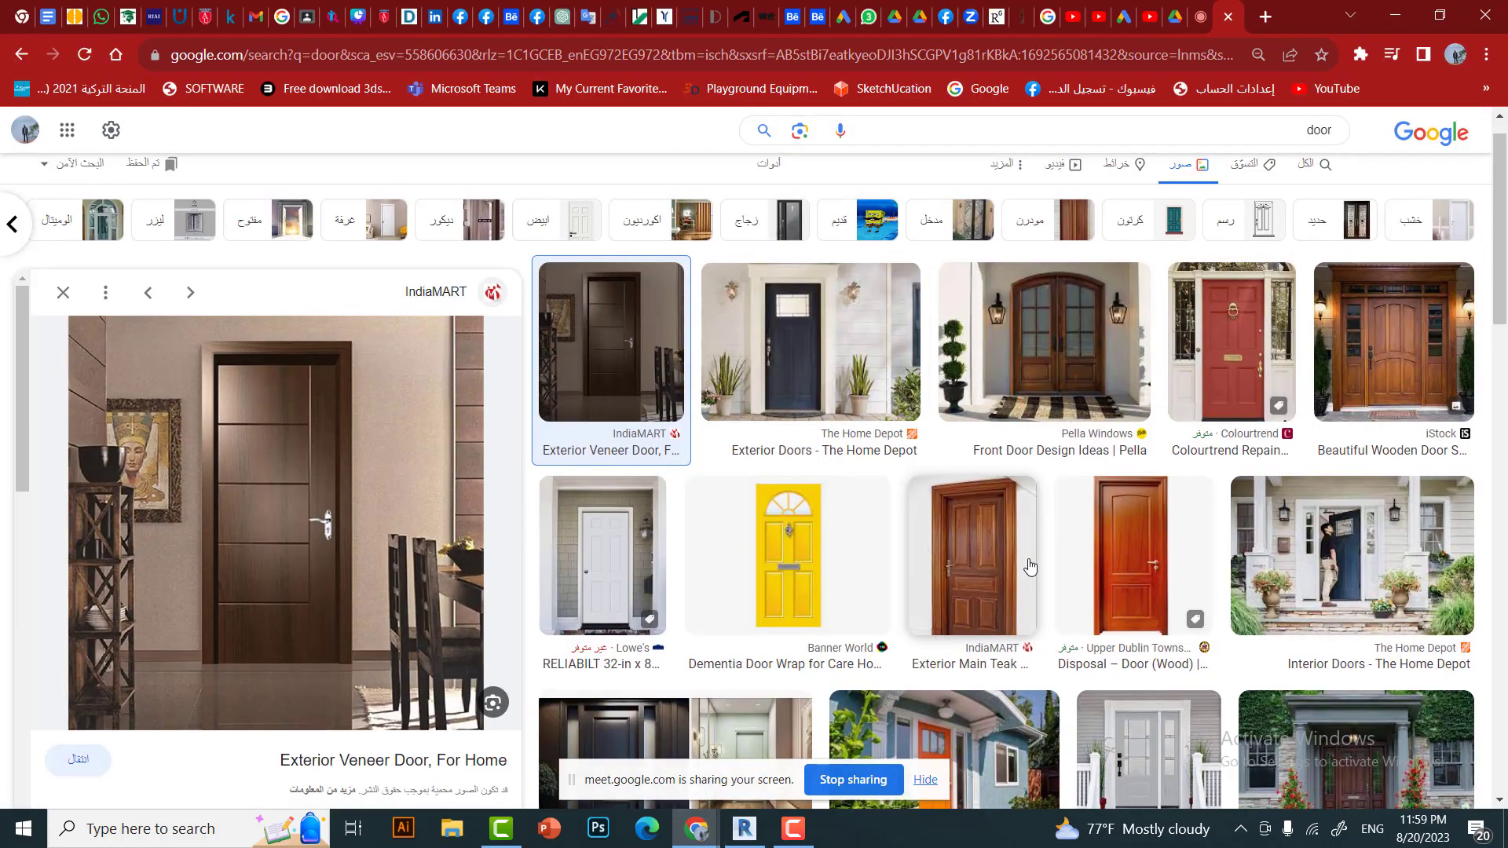
{"action": "scroll", "coordinate": [1014, 433], "scroll_direction": "down", "scroll_amount": 1}
{"action": "scroll", "coordinate": [886, 448], "scroll_direction": "up", "scroll_amount": 2}
{"action": "left_click", "coordinate": [1045, 377]}
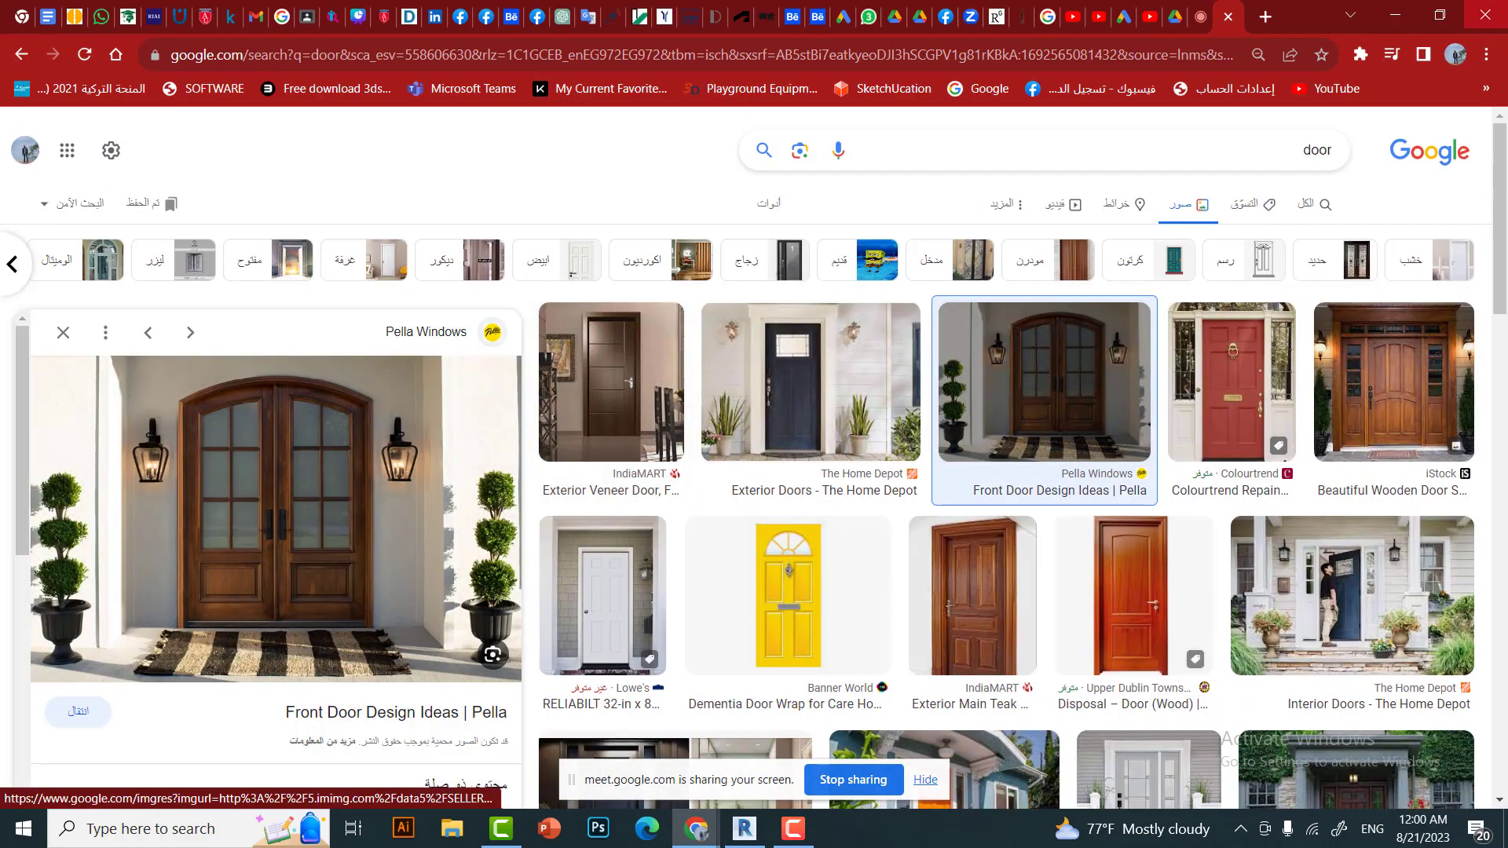
{"action": "left_click", "coordinate": [1394, 381]}
Preview the IndiaMART, white RELIABILT, yellow Dementia and IndiaMART teak door results further down.
{"action": "scroll", "coordinate": [267, 574], "scroll_direction": "down", "scroll_amount": 2}
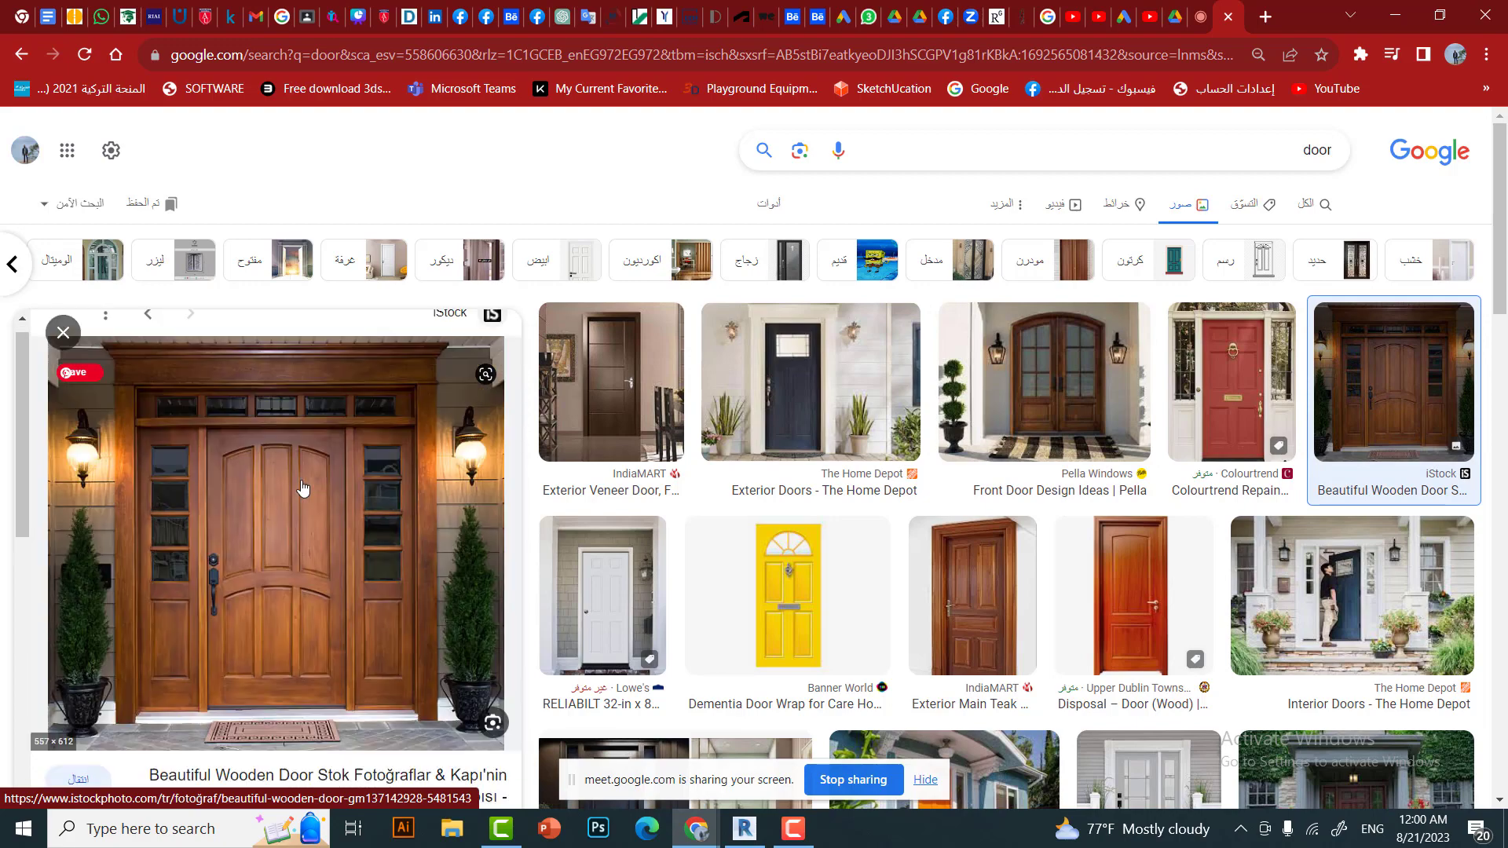
{"action": "scroll", "coordinate": [636, 347], "scroll_direction": "down", "scroll_amount": 2}
{"action": "left_click", "coordinate": [637, 348]}
{"action": "left_click", "coordinate": [602, 455]}
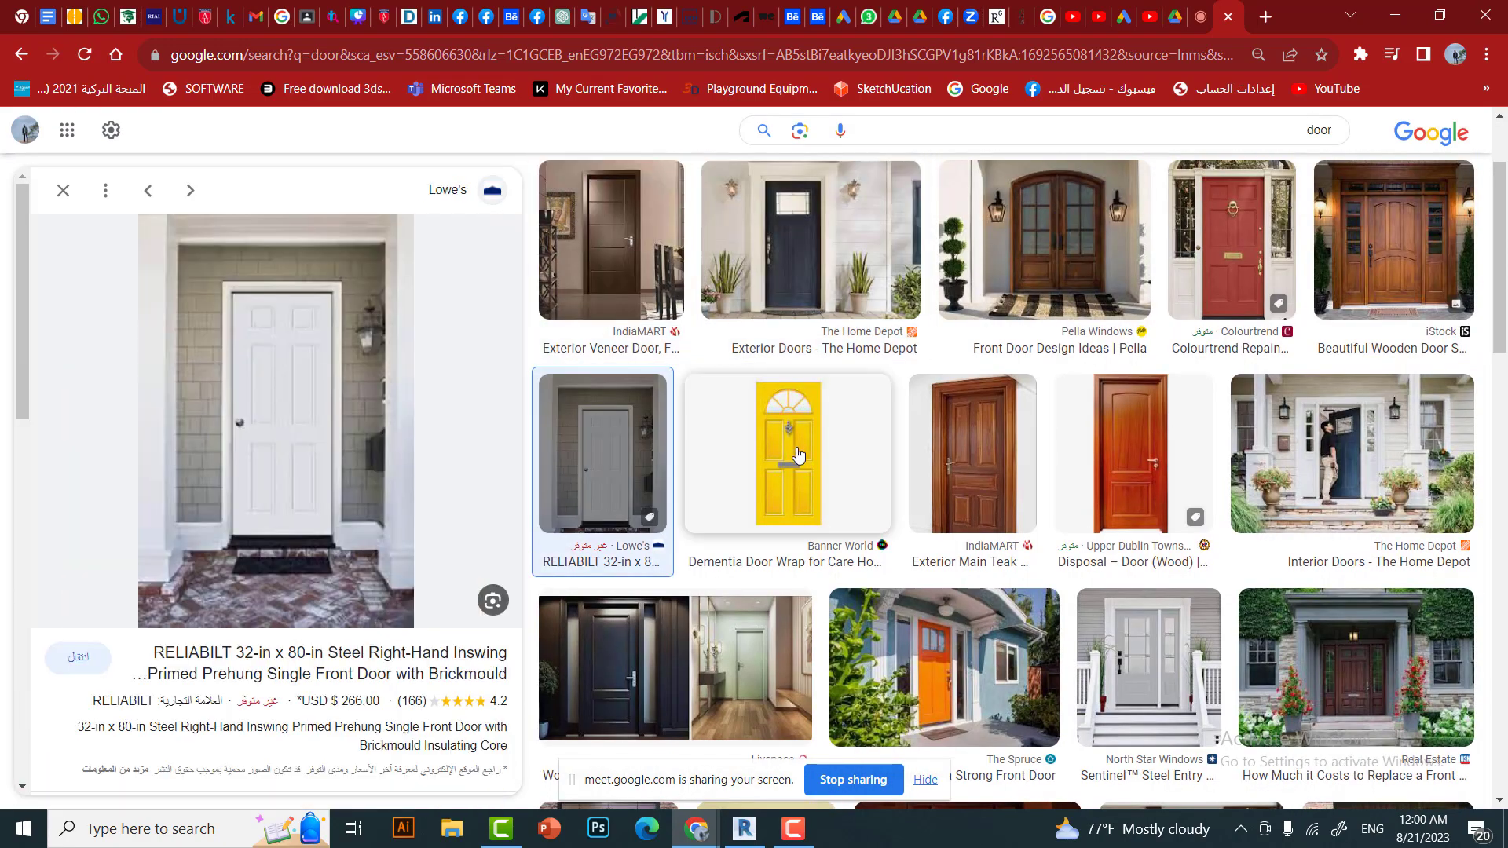
{"action": "left_click", "coordinate": [788, 456]}
{"action": "left_click", "coordinate": [973, 455]}
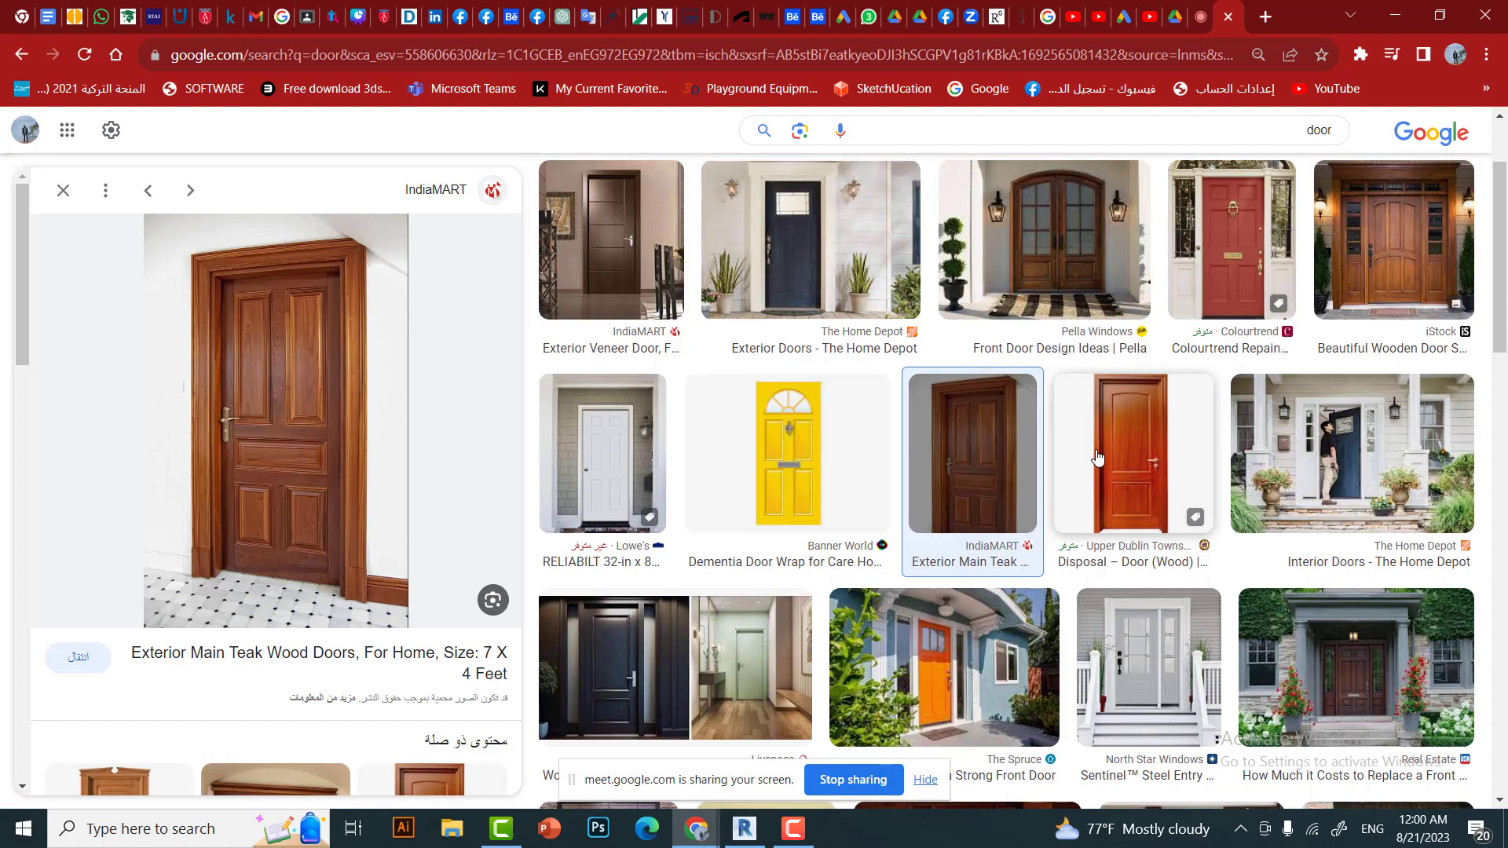
Step through the yellow Banner World and teak door previews, then return to Revit.
{"action": "scroll", "coordinate": [1098, 457], "scroll_direction": "up", "scroll_amount": 2}
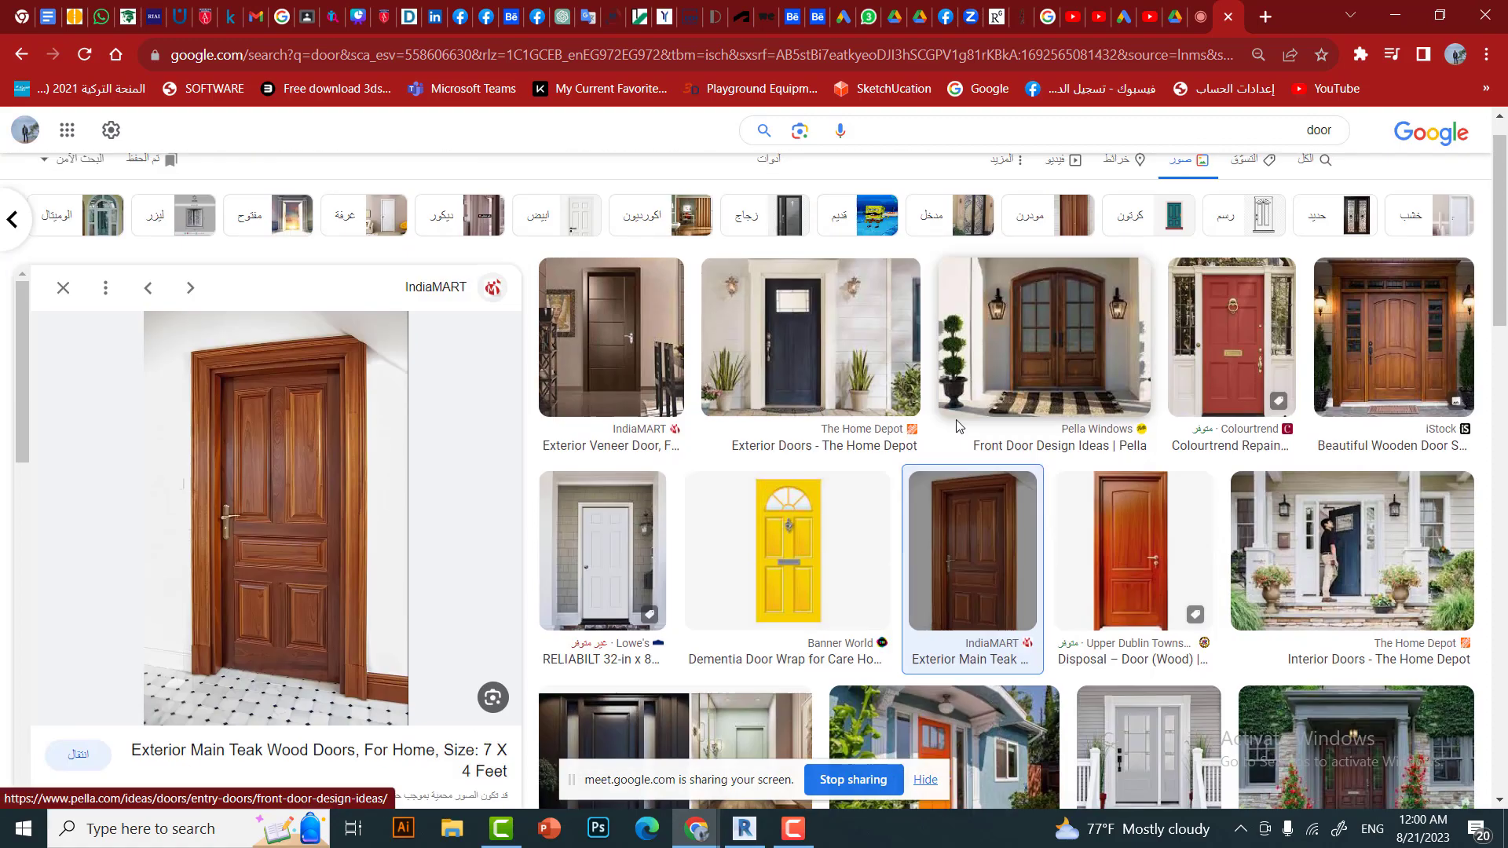
{"action": "left_click", "coordinate": [788, 511]}
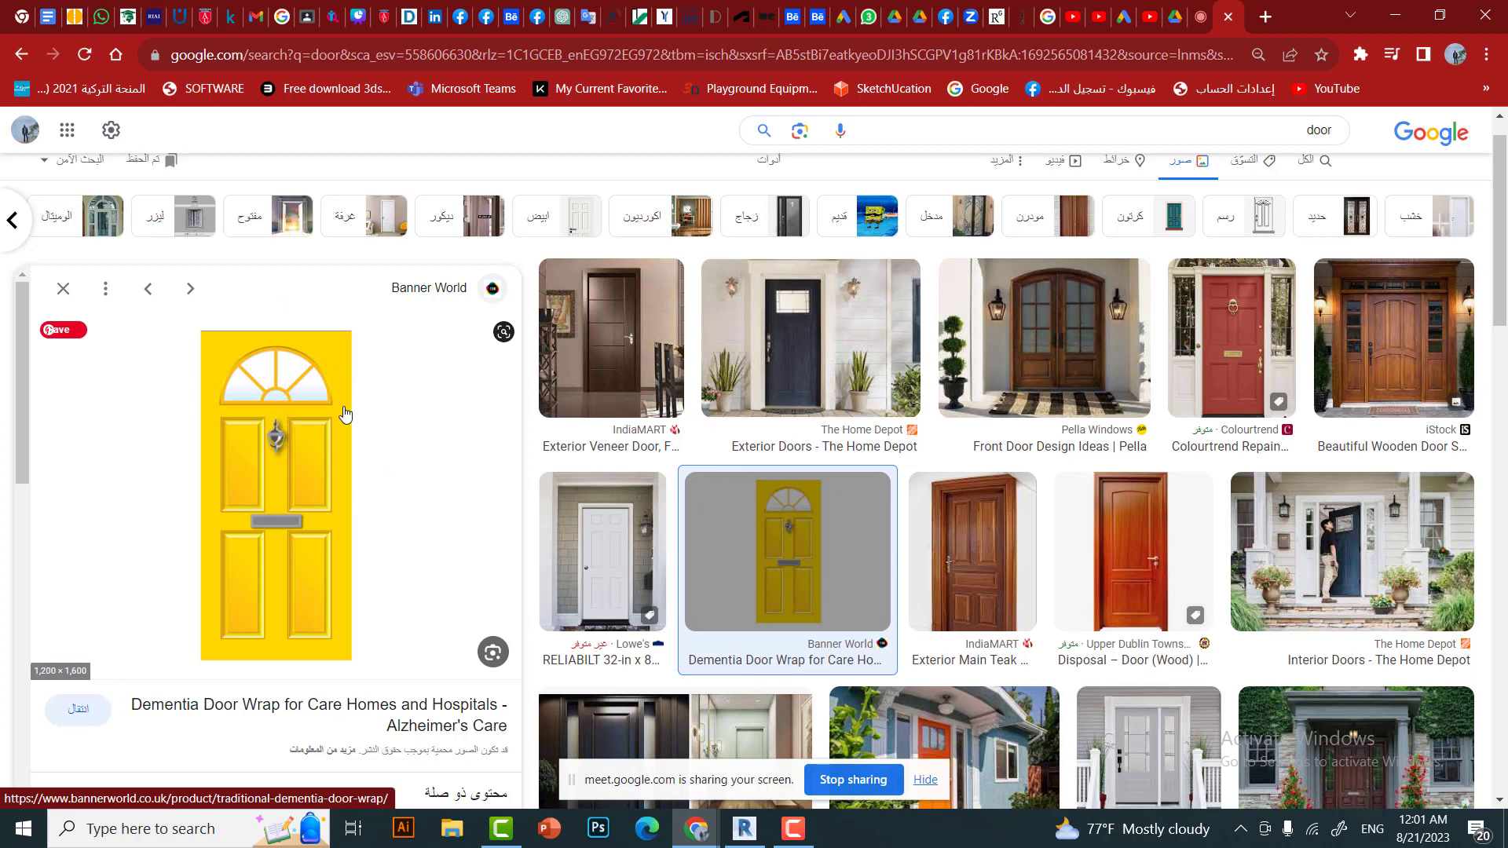
{"action": "key", "text": "Right"}
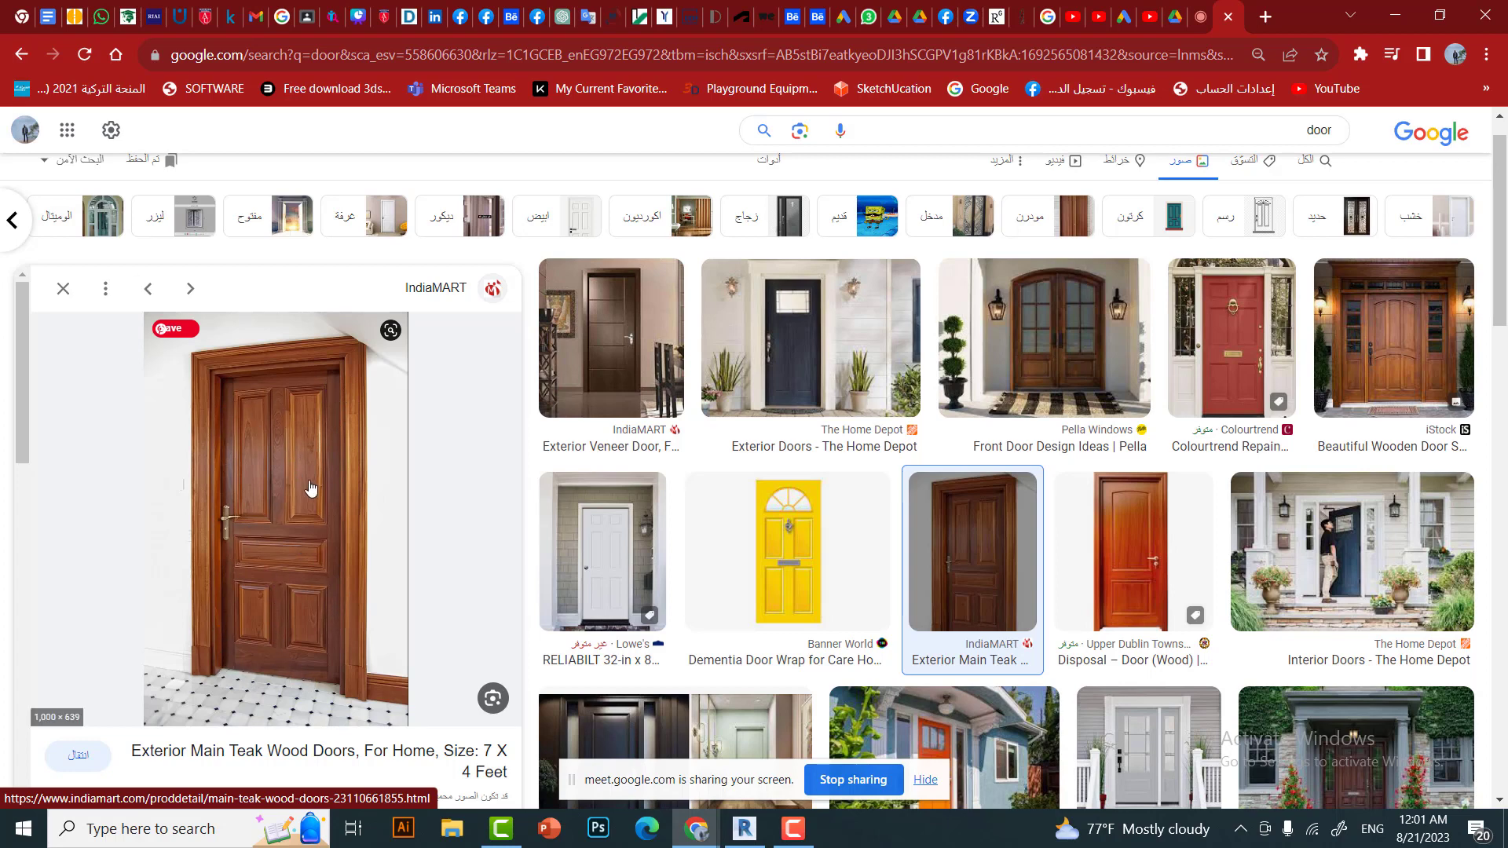
{"action": "key", "text": "Left"}
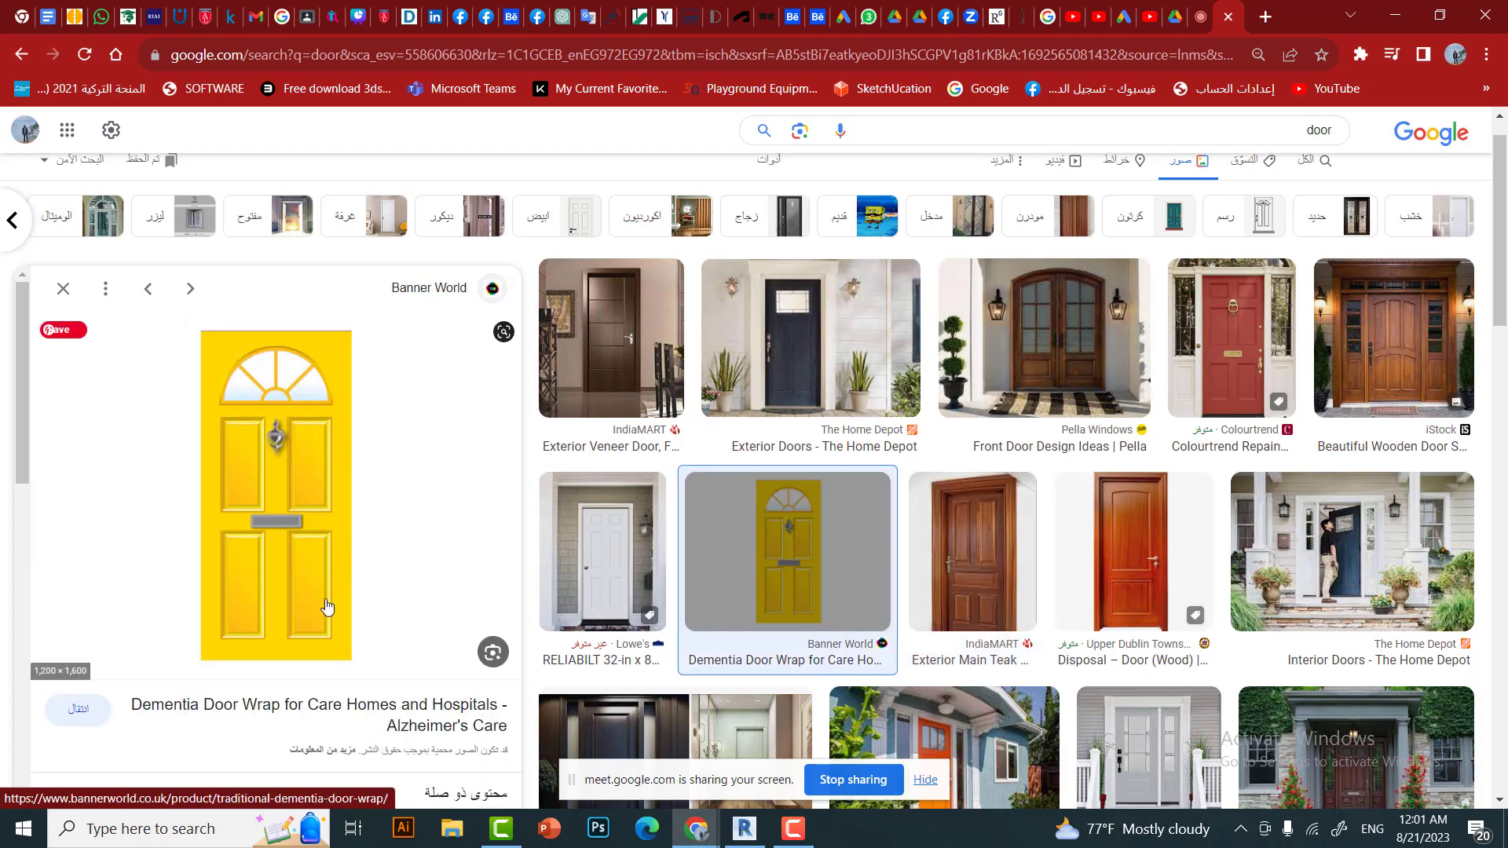
{"action": "key", "text": "alt+Tab"}
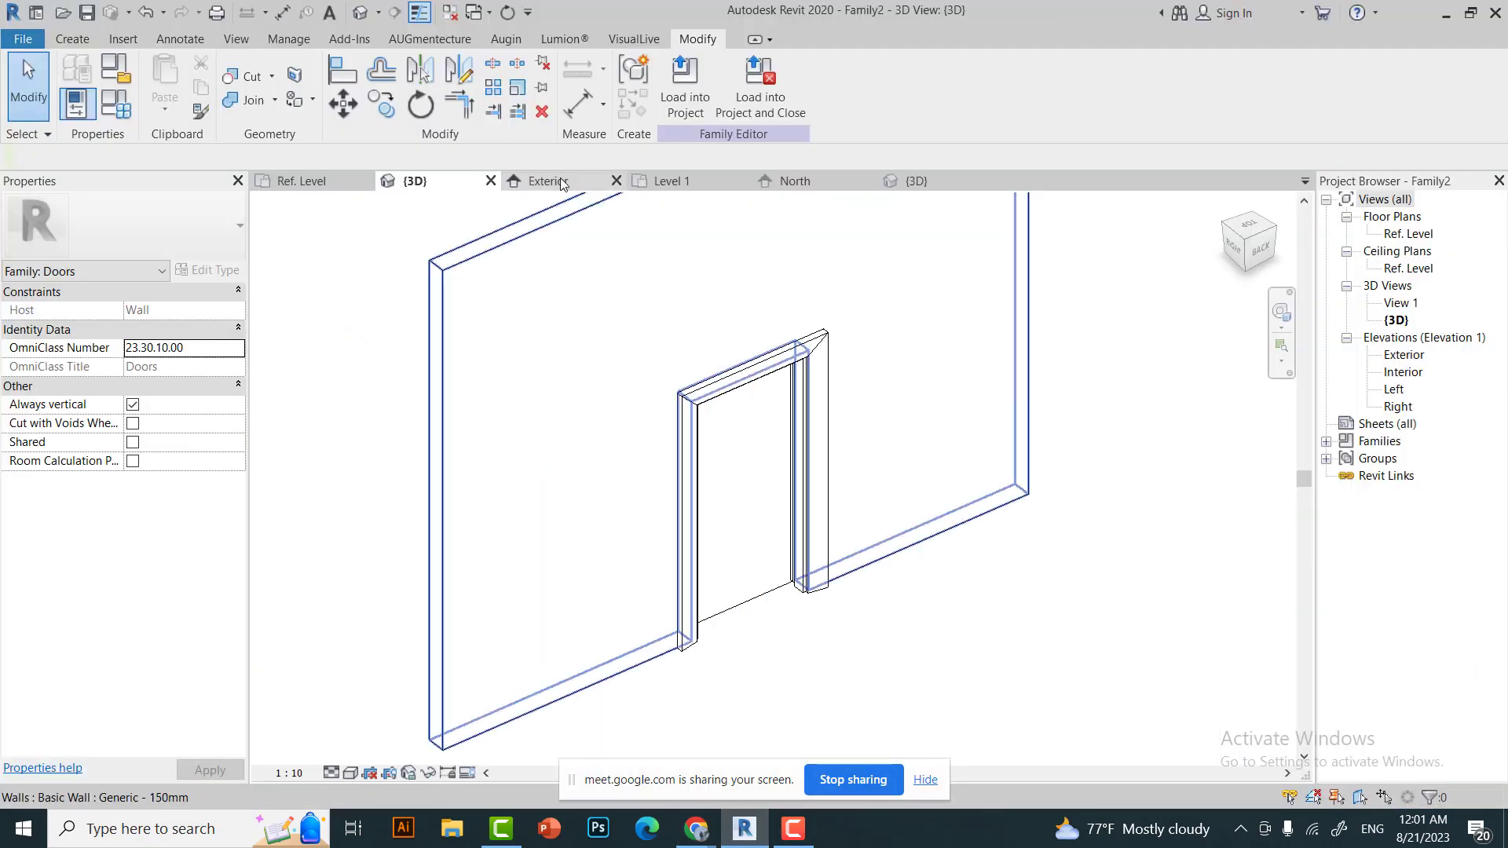
Start a solid extrusion from the Exterior elevation on the Interior reference plane.
{"action": "left_click", "coordinate": [550, 181]}
{"action": "left_click", "coordinate": [72, 38]}
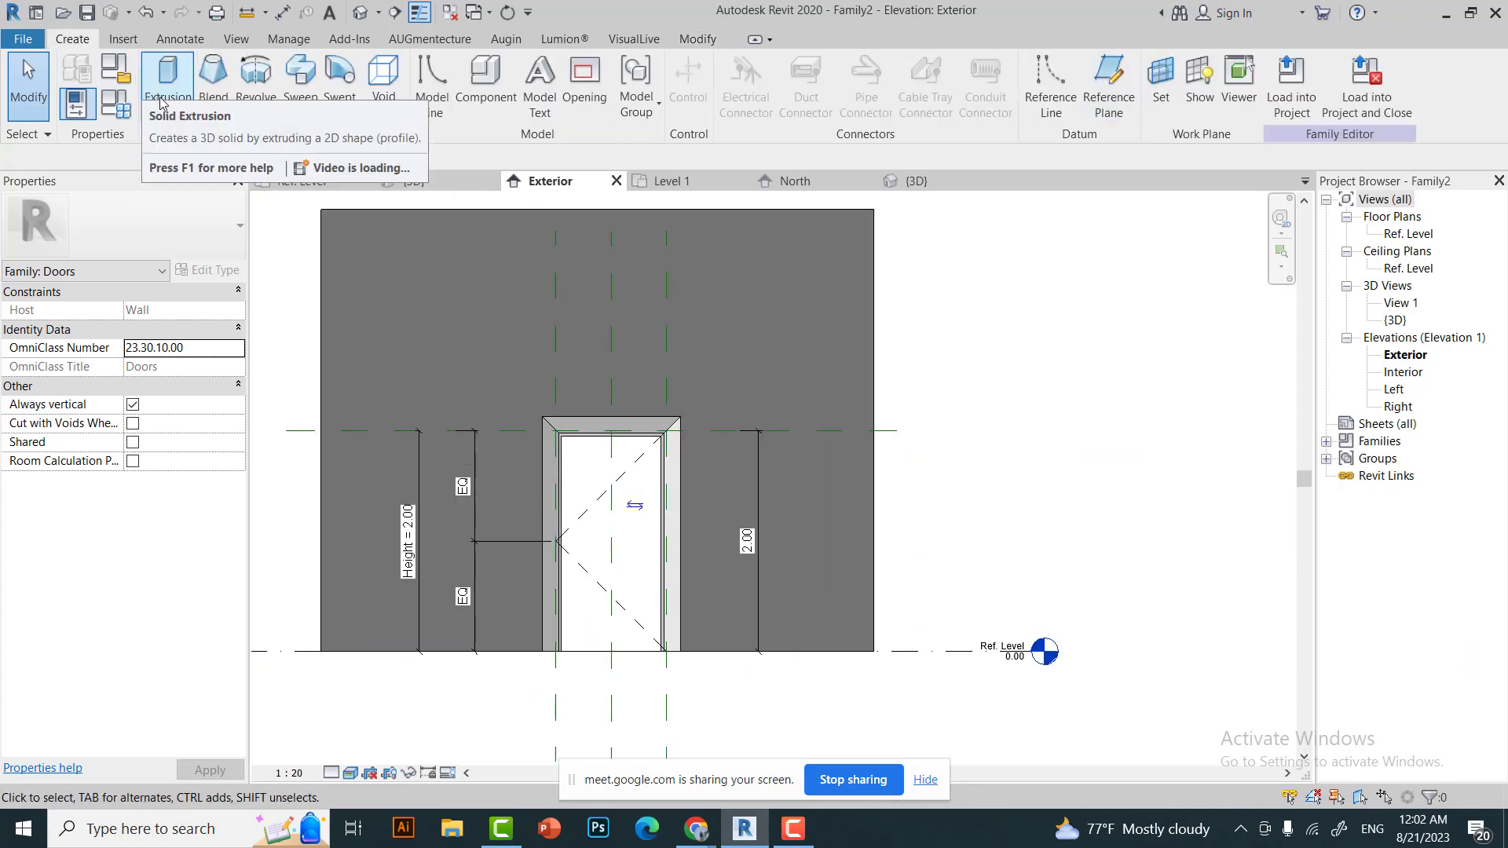
{"action": "left_click", "coordinate": [126, 79]}
{"action": "left_click", "coordinate": [851, 82]}
{"action": "left_click", "coordinate": [700, 525]}
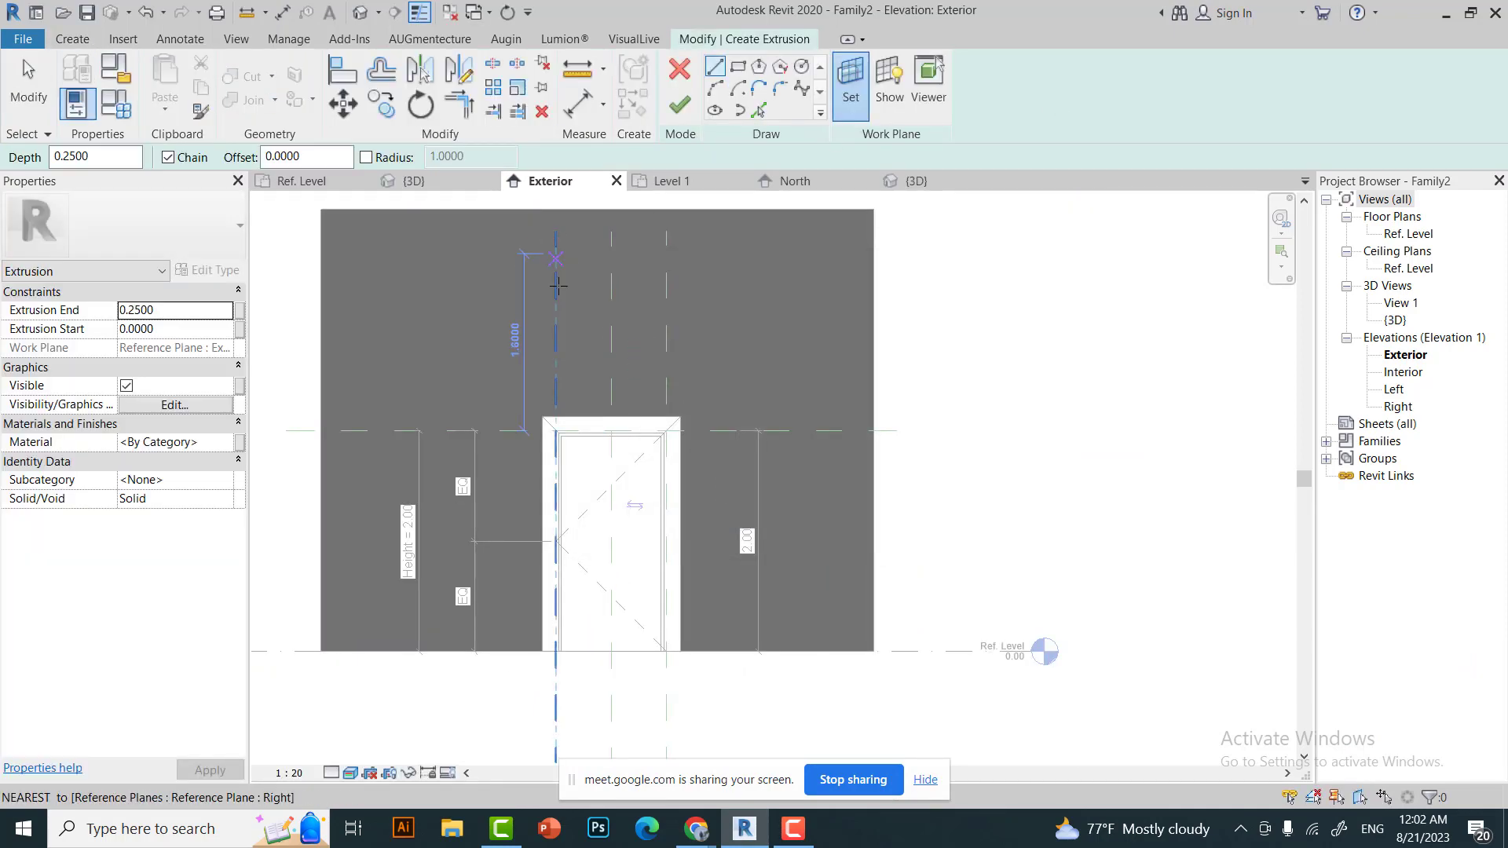
{"action": "scroll", "coordinate": [747, 369], "scroll_direction": "up", "scroll_amount": 2}
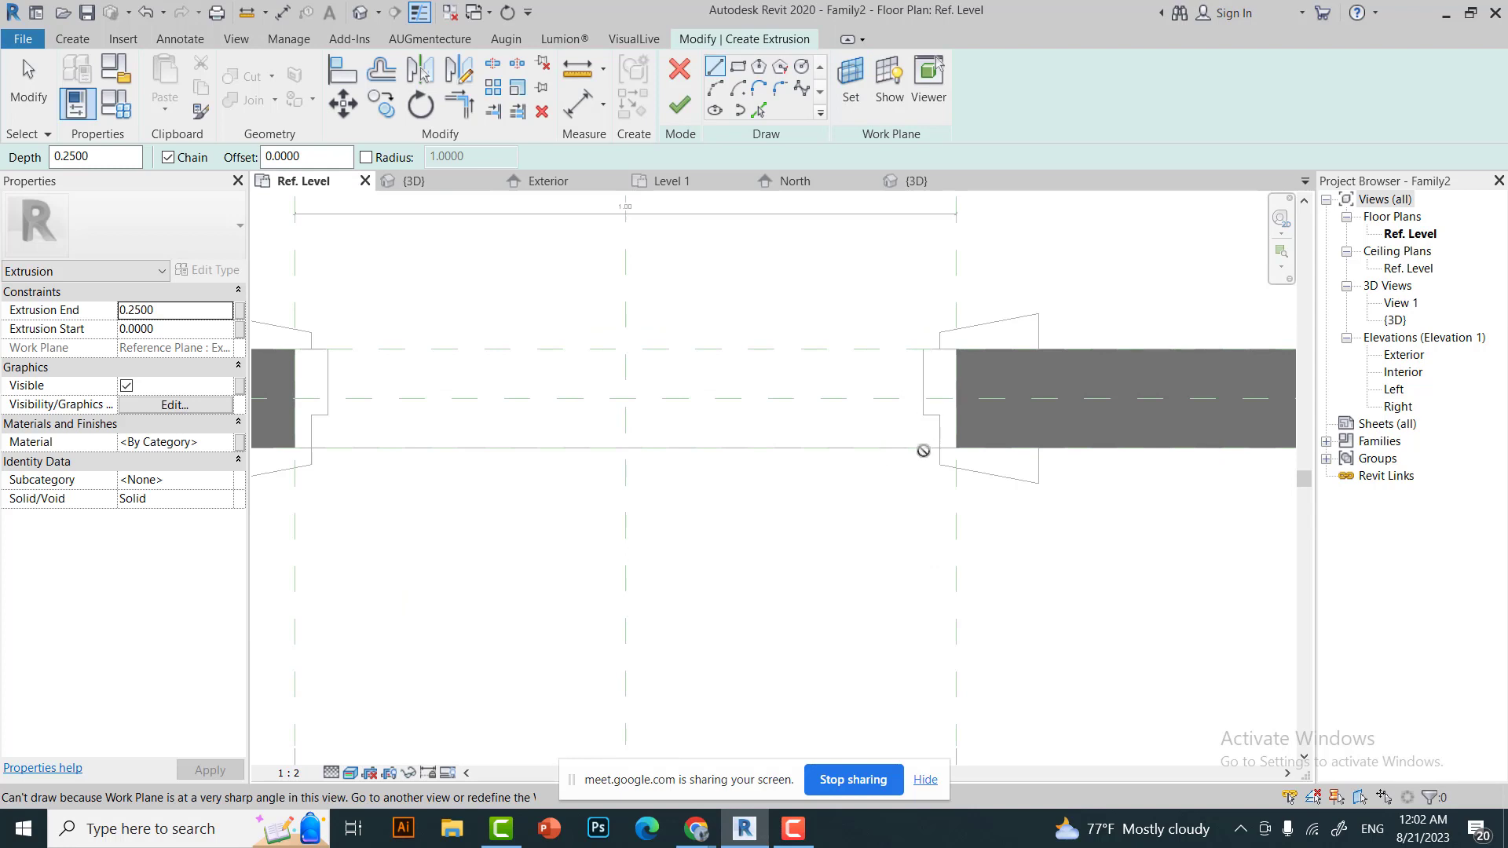
{"action": "scroll", "coordinate": [964, 440], "scroll_direction": "up", "scroll_amount": 3}
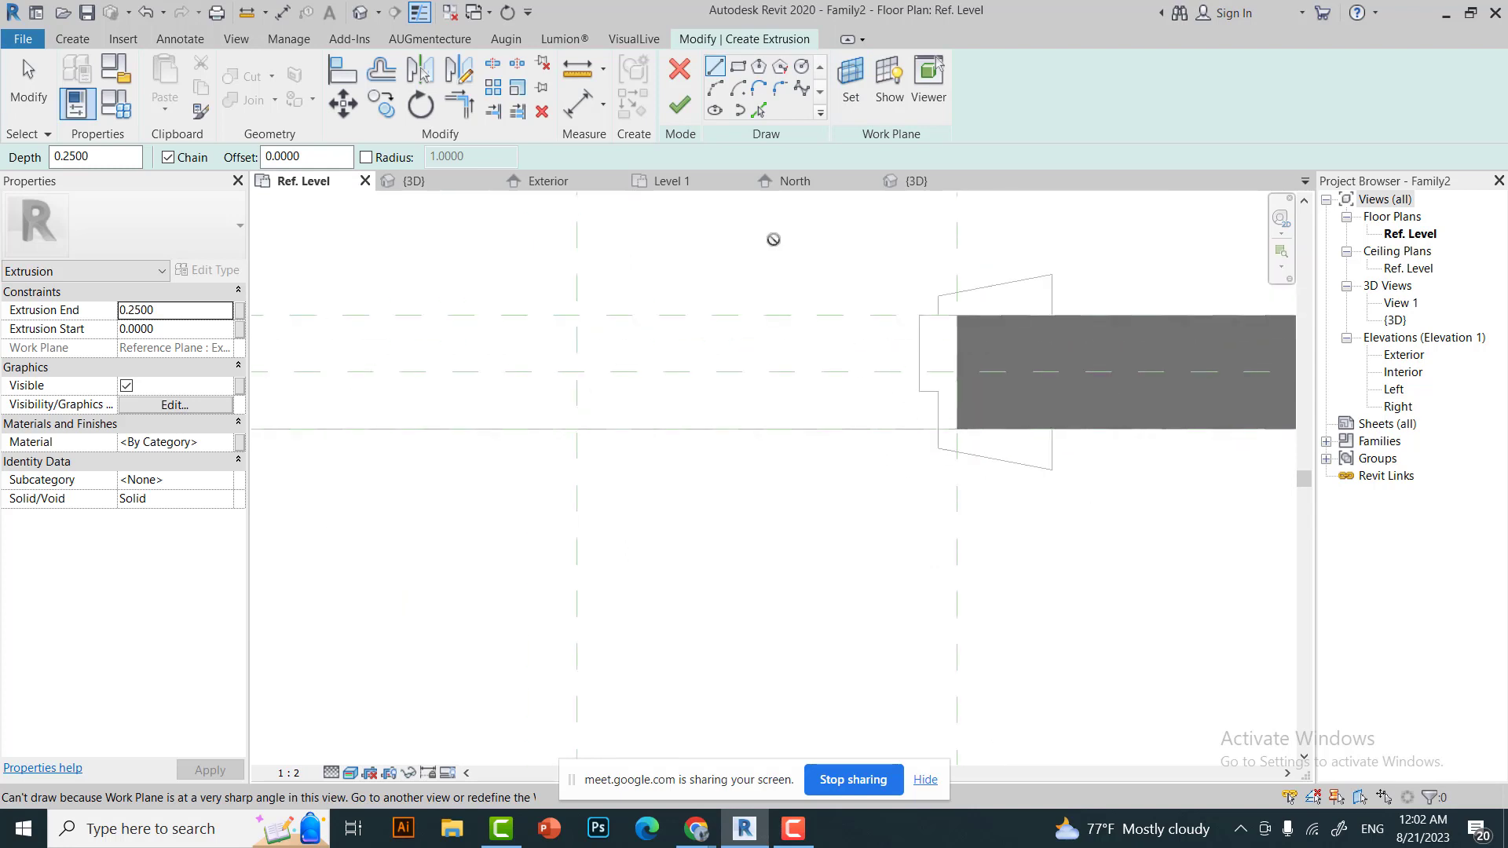
{"action": "left_click", "coordinate": [547, 181]}
{"action": "left_click", "coordinate": [851, 83]}
{"action": "left_click", "coordinate": [802, 411]}
{"action": "left_click", "coordinate": [793, 465]}
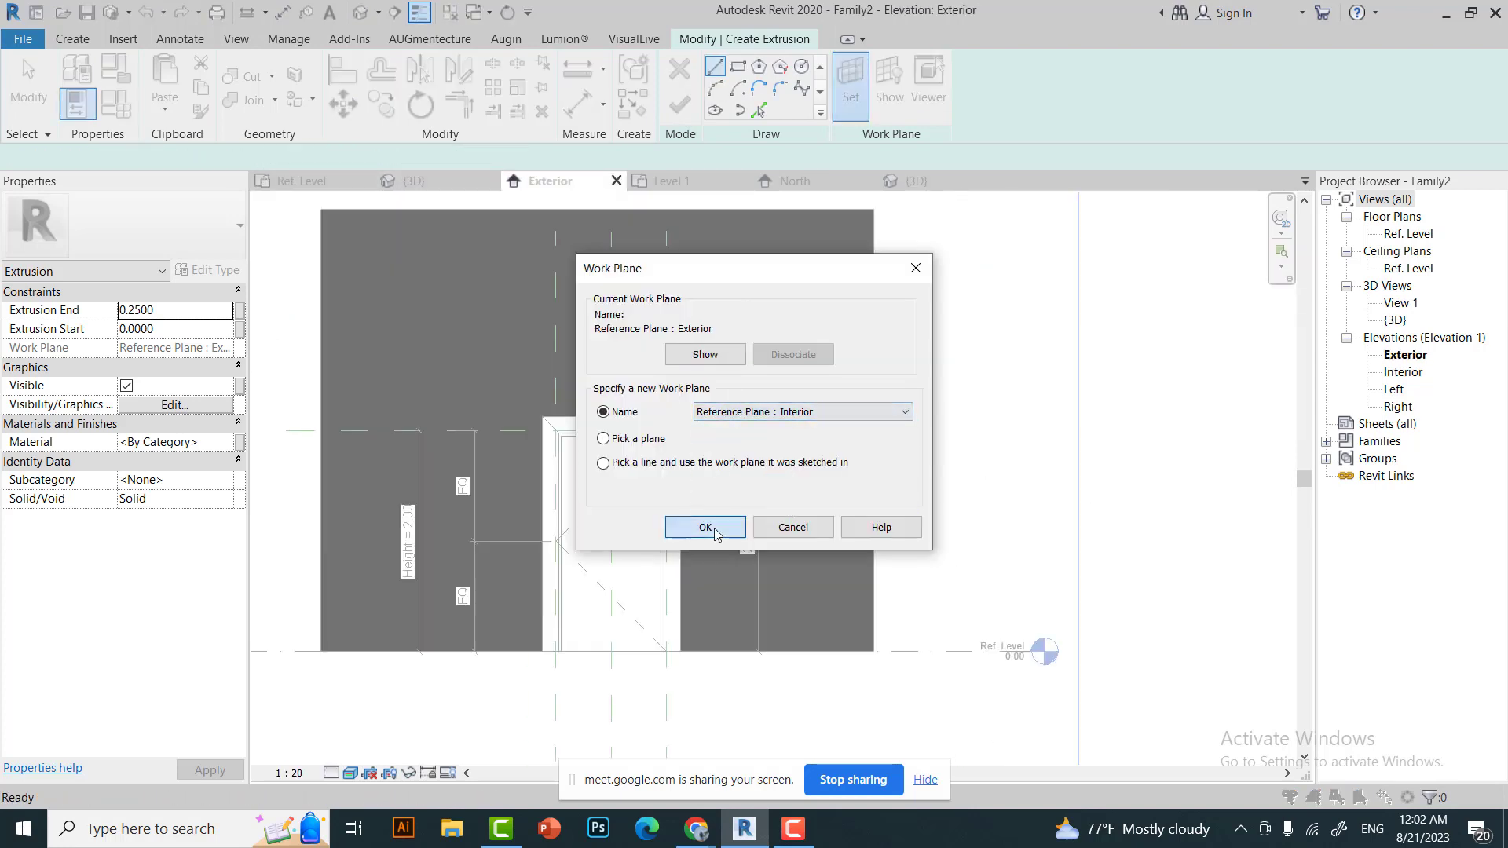
{"action": "left_click", "coordinate": [705, 527]}
Show the work plane grid in the 3D view and orient the view to the front.
{"action": "left_click", "coordinate": [414, 181]}
{"action": "left_click", "coordinate": [890, 82]}
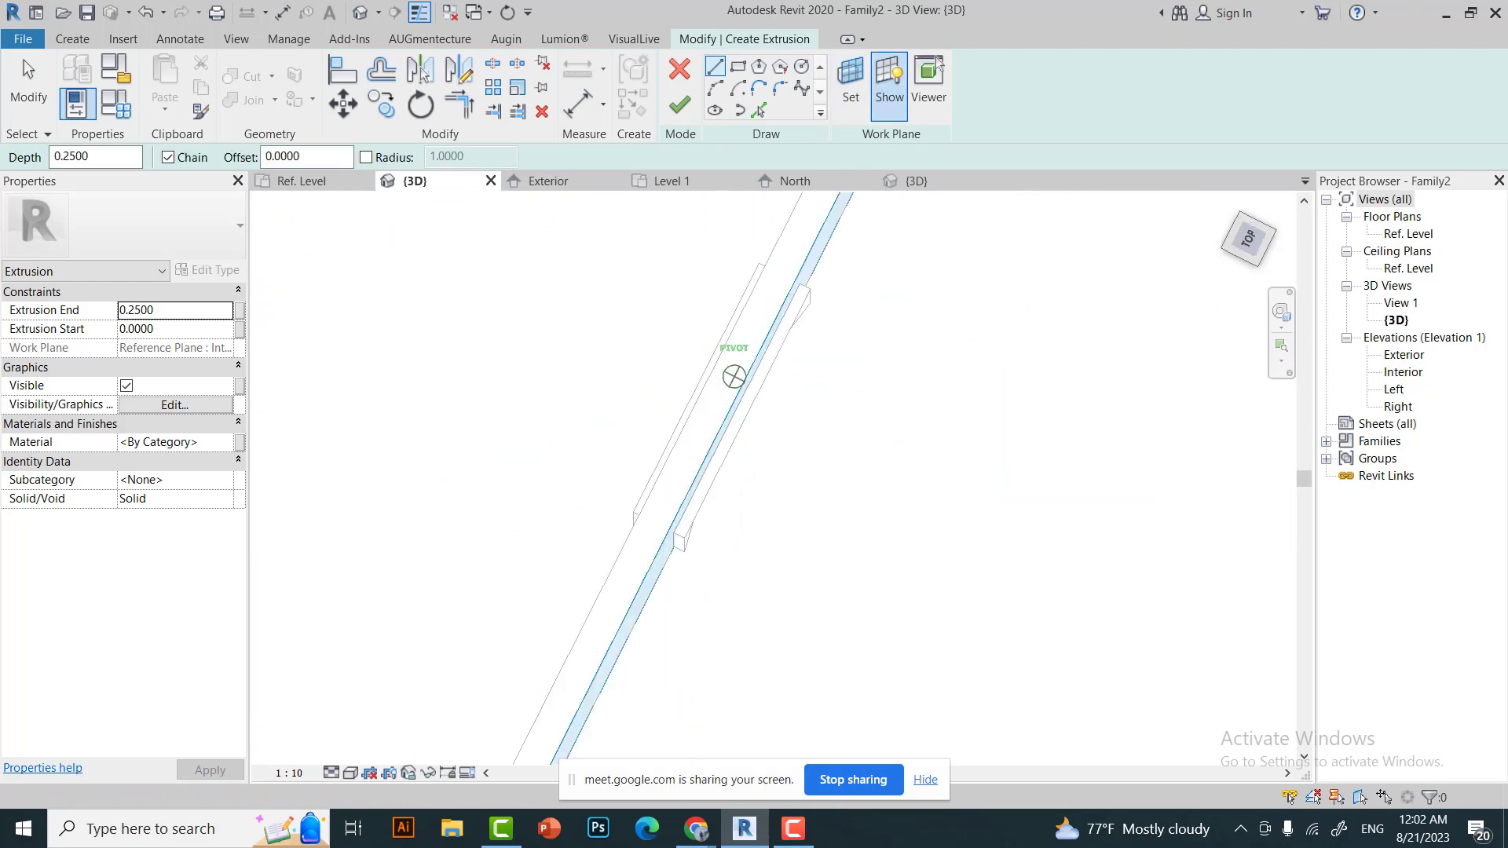
{"action": "middle_click_drag", "start_coordinate": [1230, 263], "coordinate": [1100, 441], "text": "shift"}
{"action": "scroll", "coordinate": [835, 659], "scroll_direction": "up", "scroll_amount": 3}
{"action": "scroll", "coordinate": [761, 620], "scroll_direction": "up", "scroll_amount": 2}
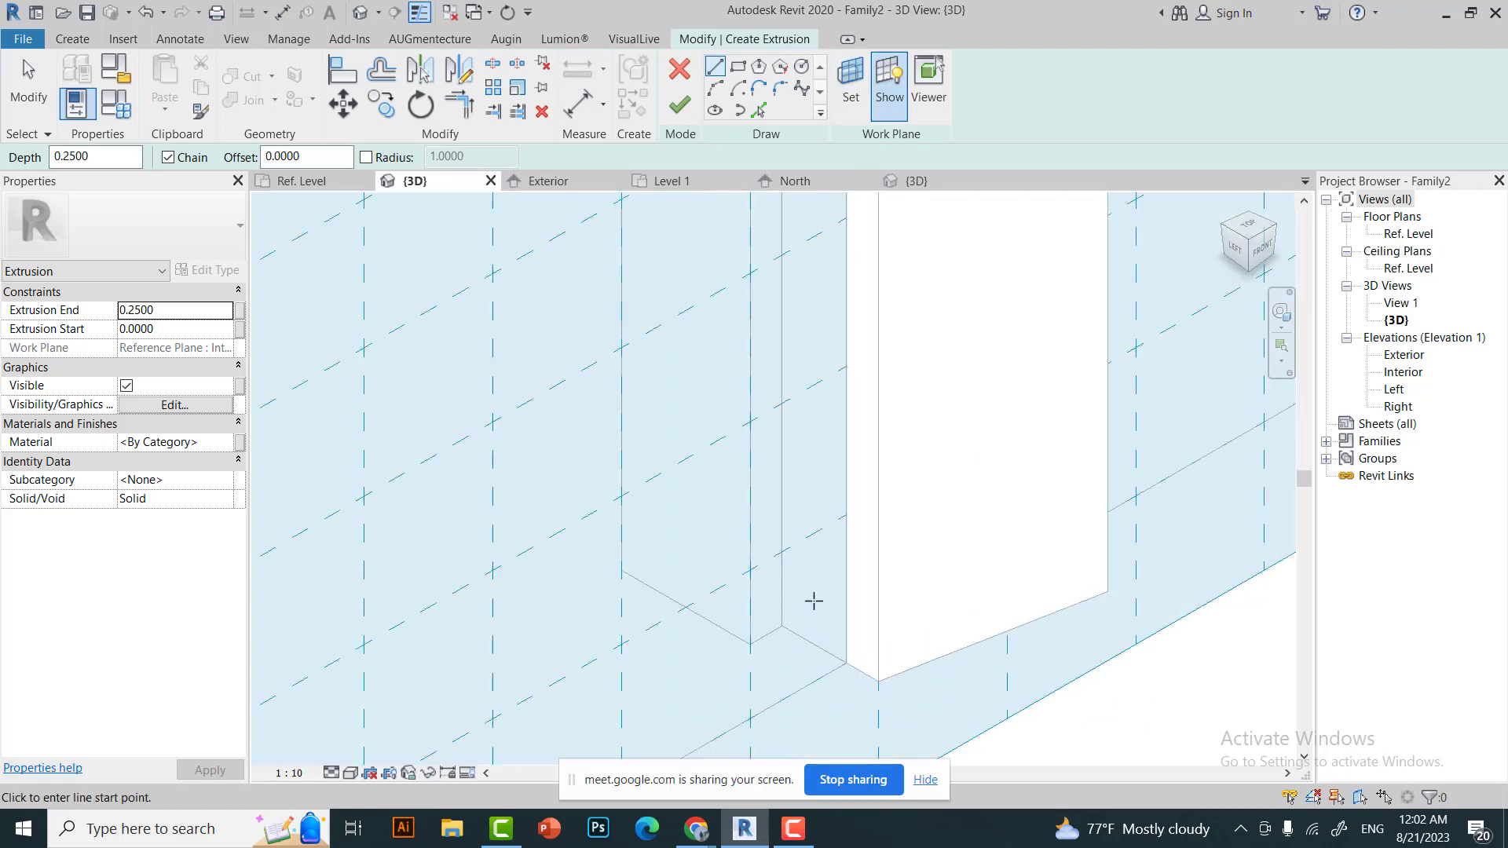
{"action": "left_click", "coordinate": [1262, 249]}
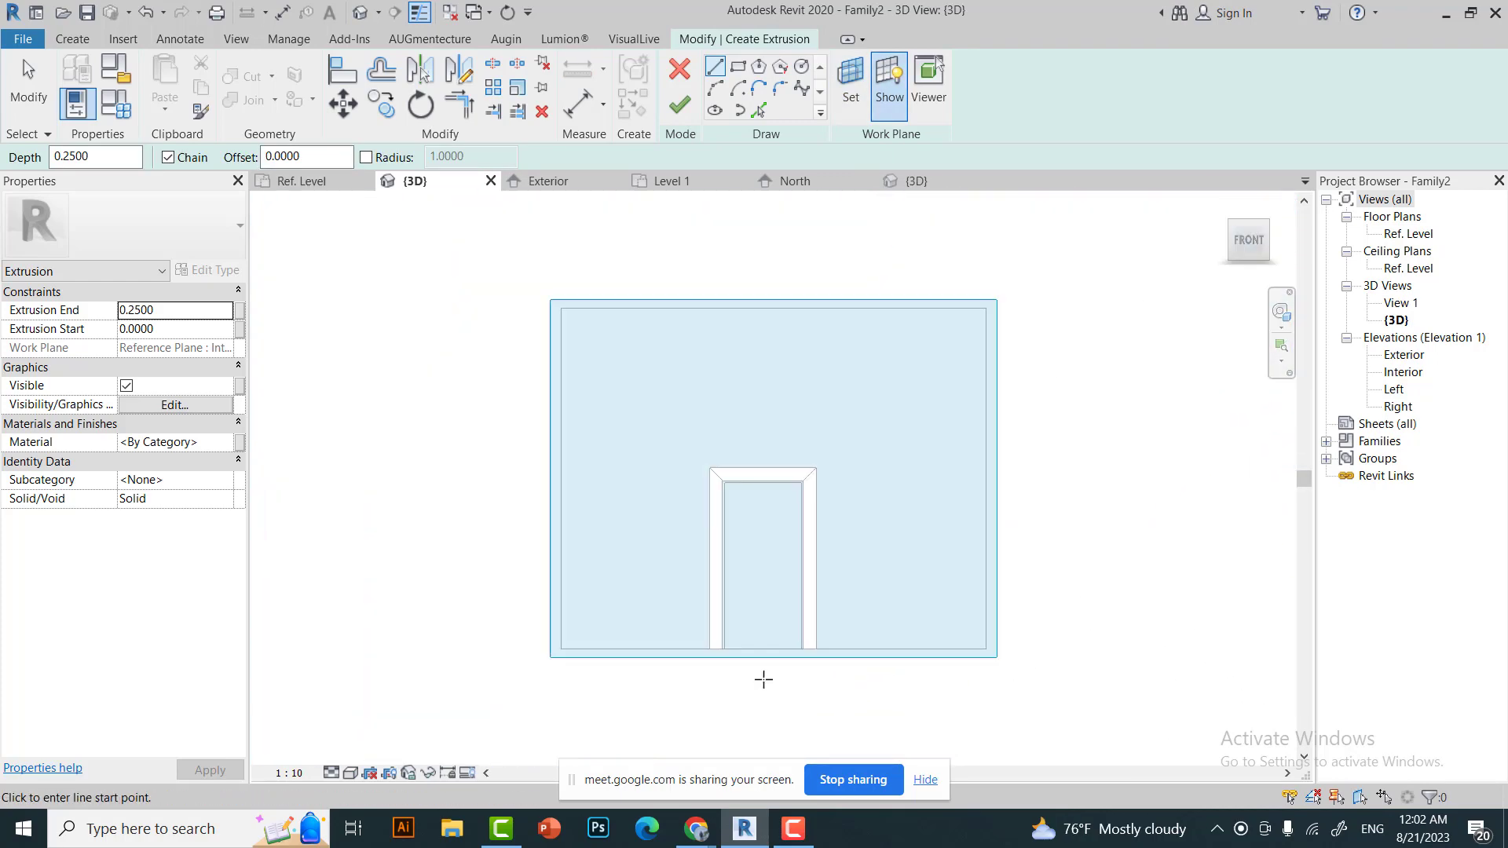
{"action": "scroll", "coordinate": [874, 598], "scroll_direction": "up", "scroll_amount": 3}
{"action": "scroll", "coordinate": [865, 591], "scroll_direction": "down", "scroll_amount": 3}
{"action": "scroll", "coordinate": [579, 599], "scroll_direction": "down", "scroll_amount": 1}
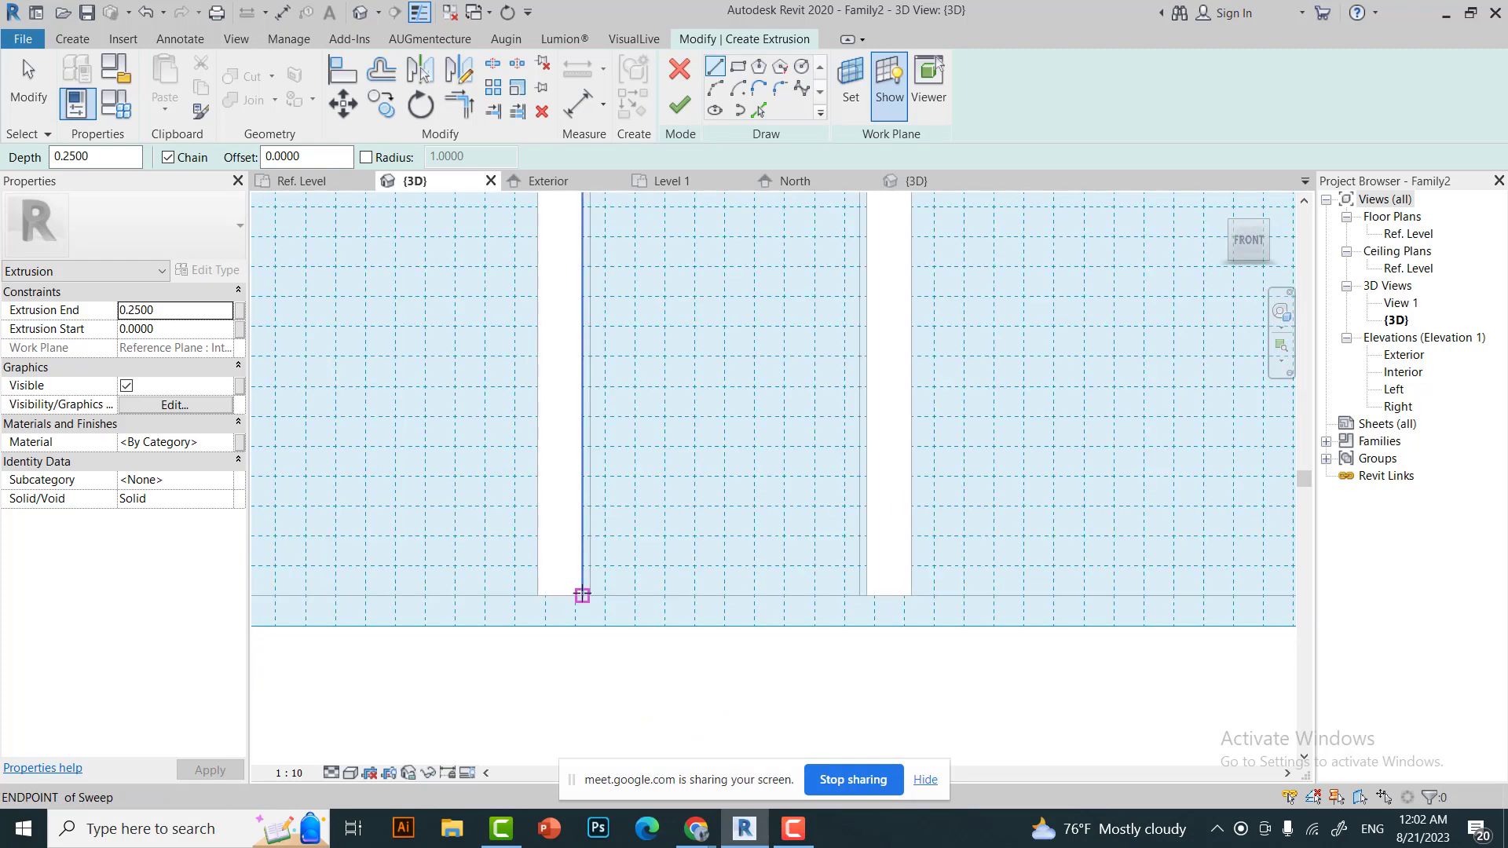
Sketch a rectangle over the door opening and finish it as the solid panel extrusion.
{"action": "key", "text": "r"}
{"action": "key", "text": "c"}
{"action": "scroll", "coordinate": [563, 600], "scroll_direction": "down", "scroll_amount": 3}
{"action": "scroll", "coordinate": [730, 322], "scroll_direction": "up", "scroll_amount": 3}
{"action": "left_click", "coordinate": [756, 330]}
{"action": "scroll", "coordinate": [755, 330], "scroll_direction": "down", "scroll_amount": 3}
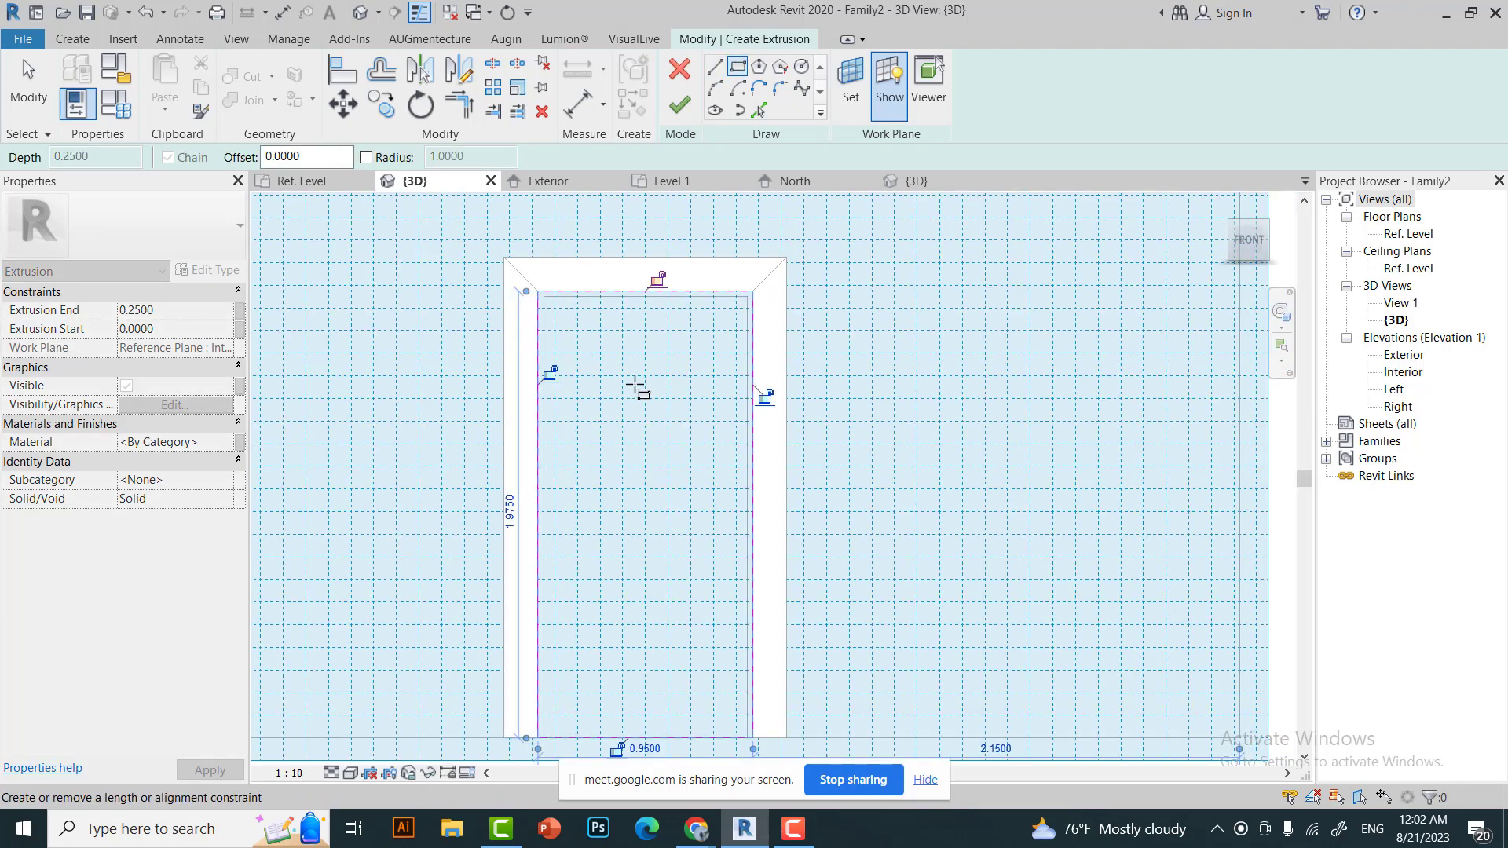
{"action": "scroll", "coordinate": [750, 350], "scroll_direction": "down", "scroll_amount": 1}
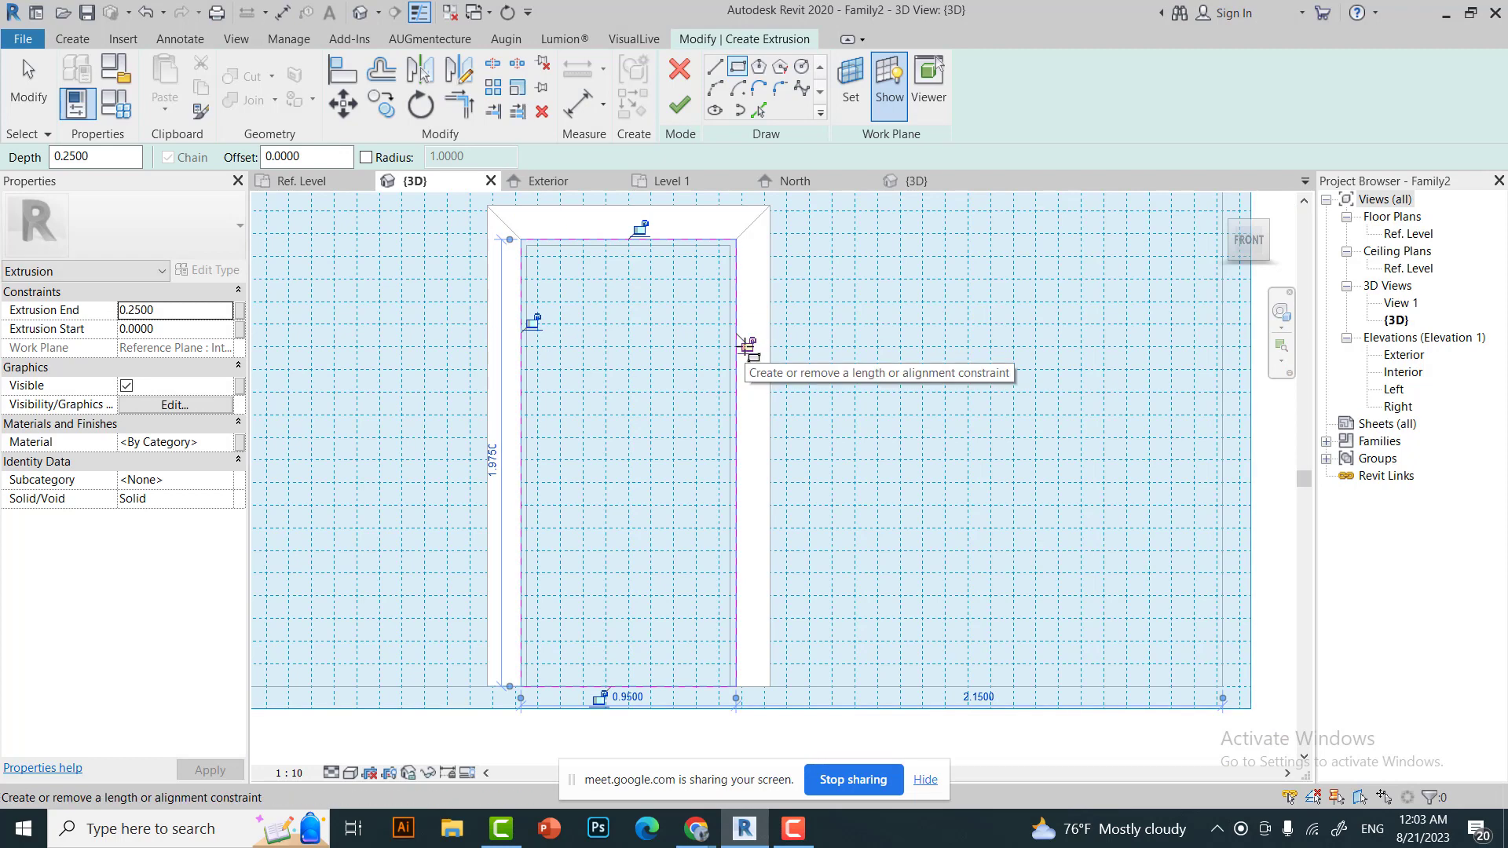
{"action": "scroll", "coordinate": [646, 277], "scroll_direction": "down", "scroll_amount": 2}
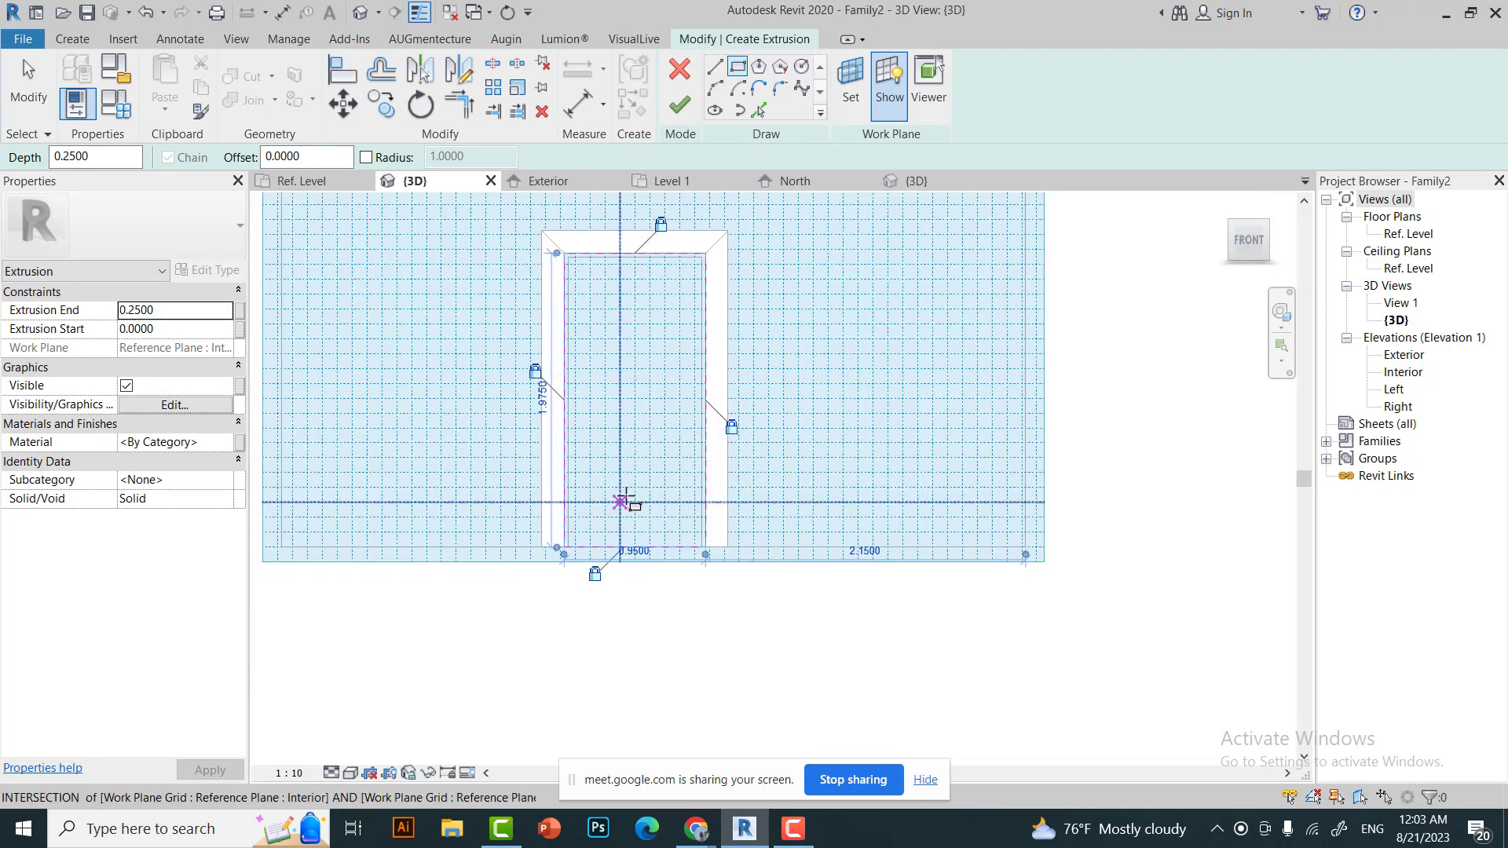
{"action": "scroll", "coordinate": [626, 499], "scroll_direction": "up", "scroll_amount": 2}
{"action": "scroll", "coordinate": [589, 437], "scroll_direction": "down", "scroll_amount": 3}
{"action": "key", "text": "Return"}
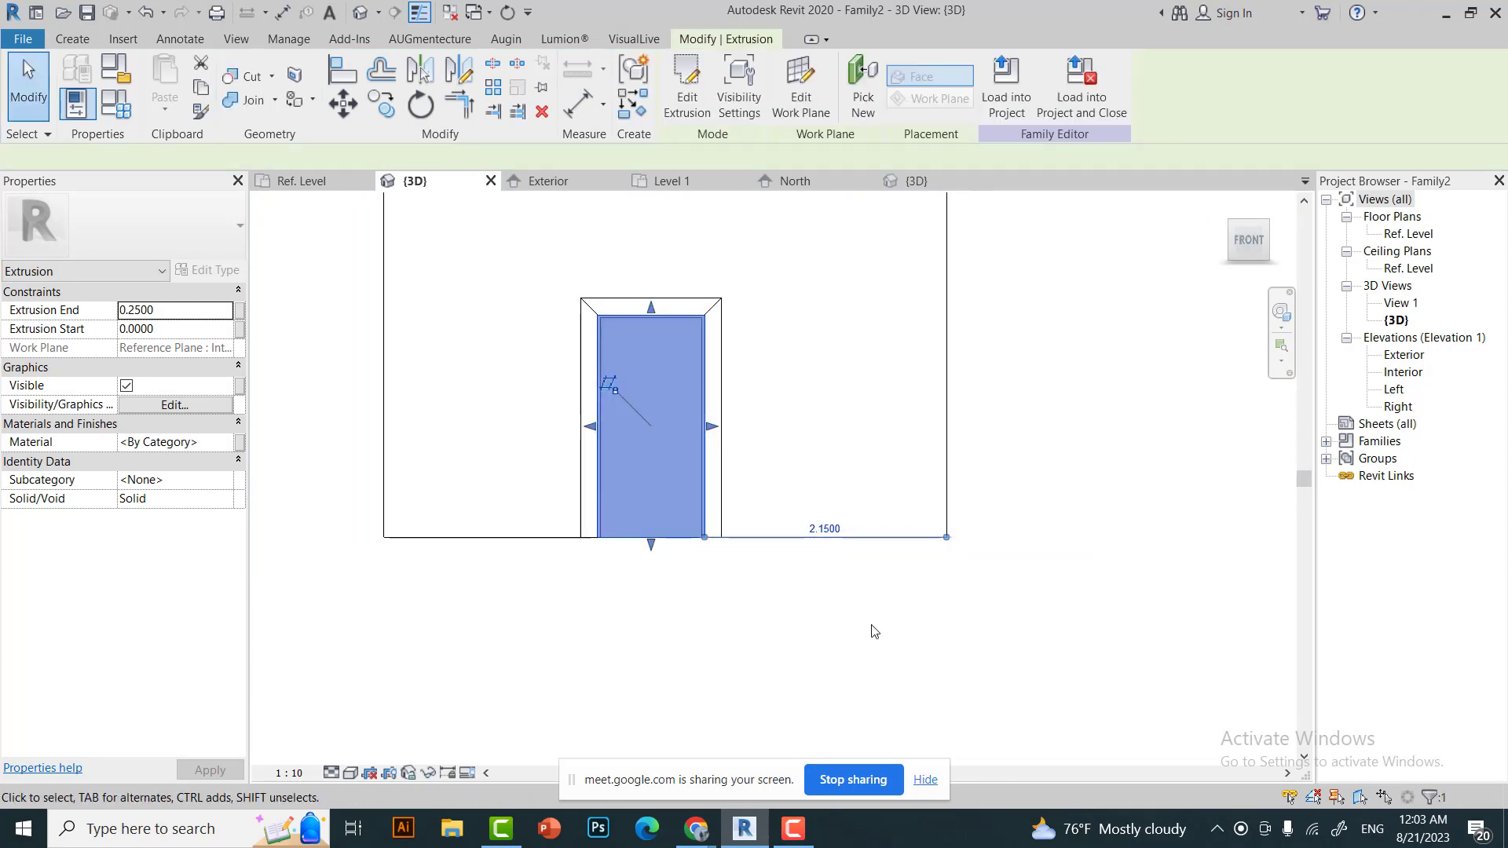
Reselect the panel extrusion and review its values in Family Types.
{"action": "left_click", "coordinate": [874, 631]}
{"action": "left_click", "coordinate": [676, 411]}
{"action": "left_click", "coordinate": [116, 103]}
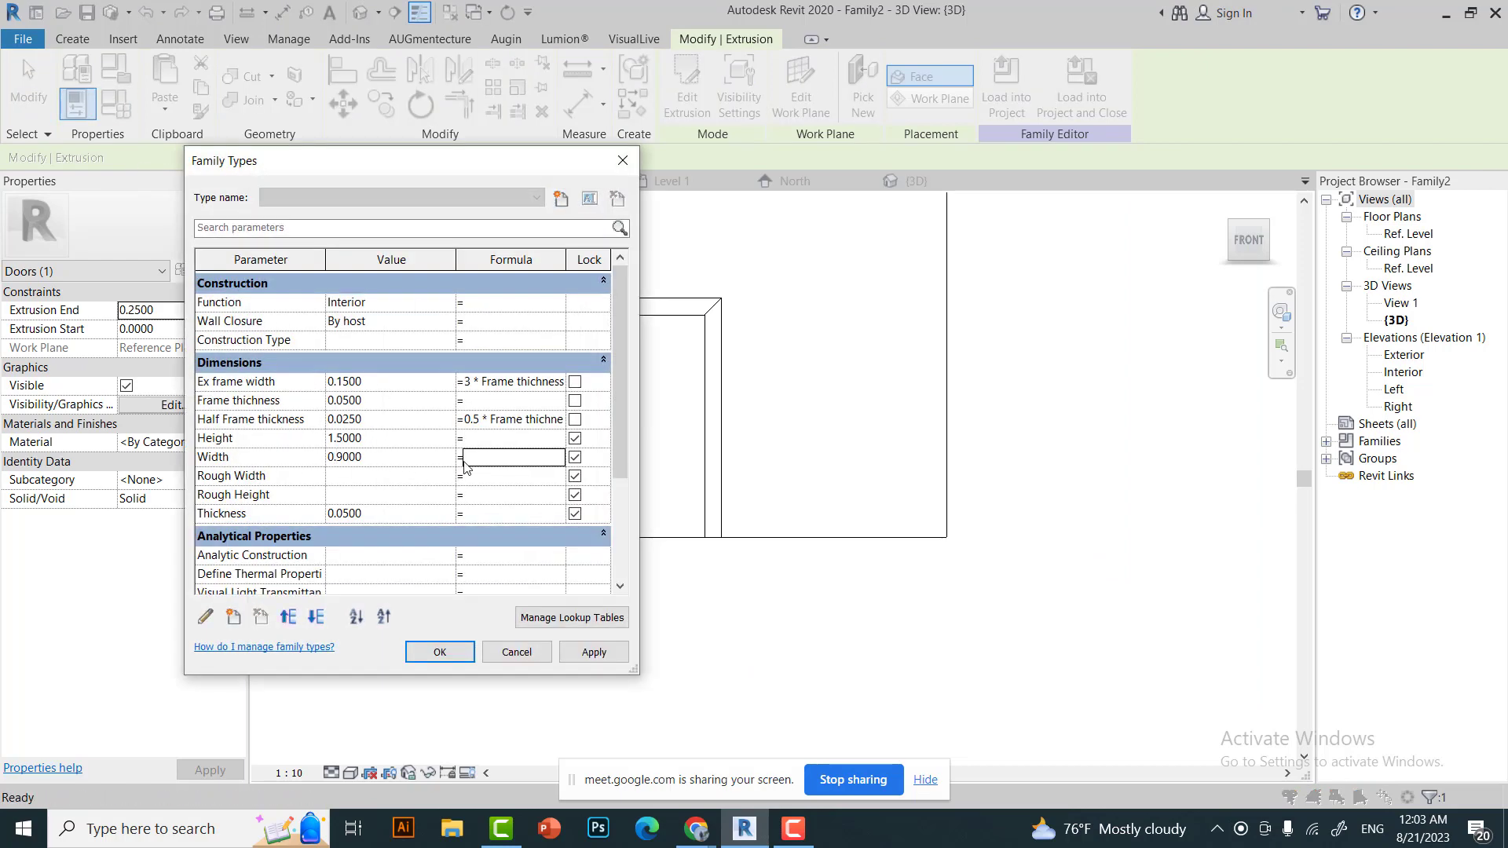
{"action": "left_click_drag", "start_coordinate": [393, 160], "coordinate": [250, 169]}
{"action": "left_click", "coordinate": [314, 664]}
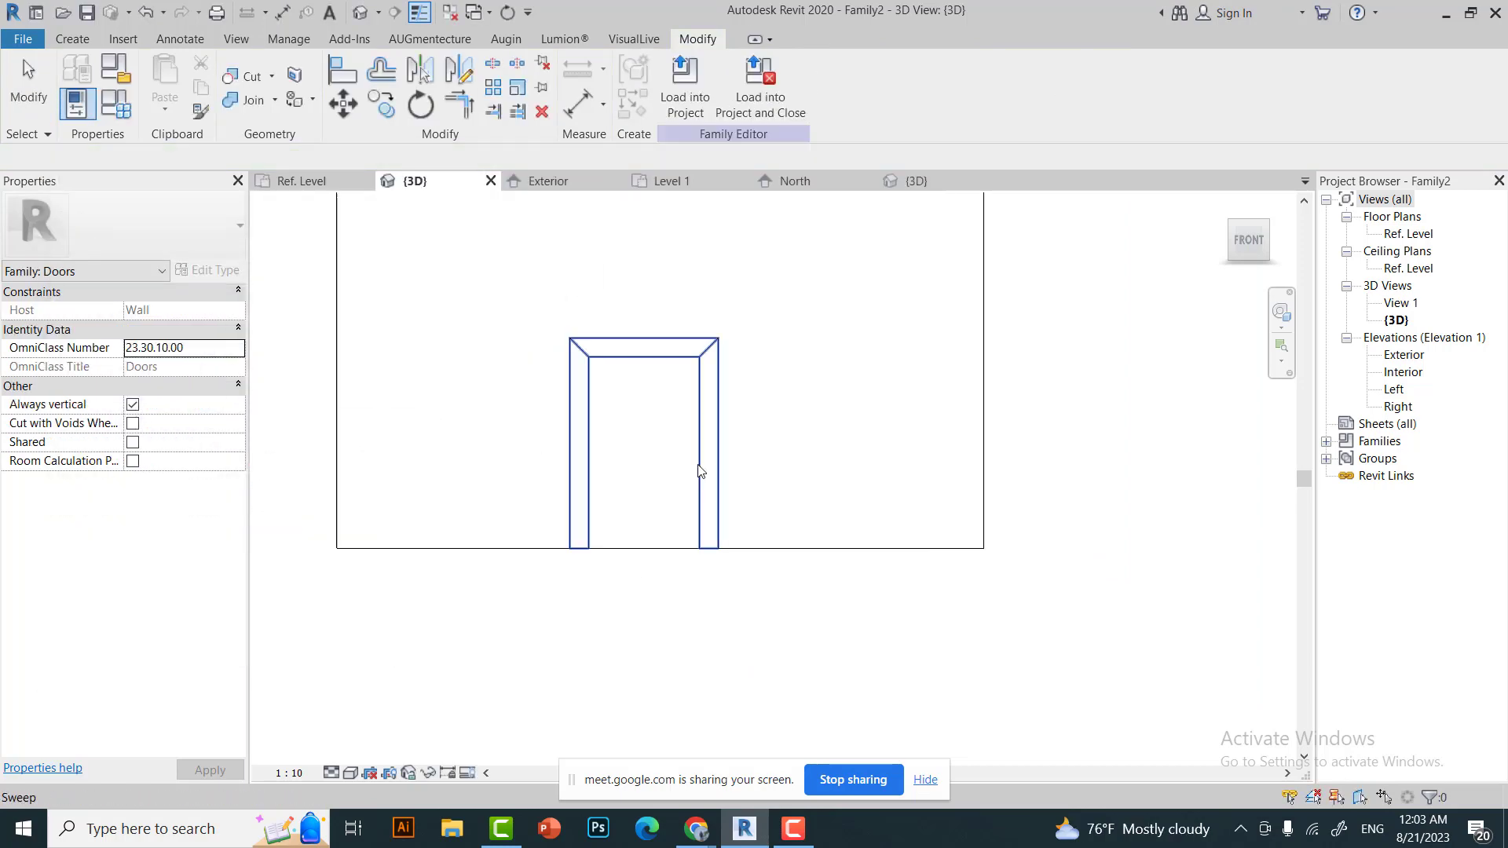
{"action": "left_click", "coordinate": [599, 407]}
{"action": "scroll", "coordinate": [690, 613], "scroll_direction": "up", "scroll_amount": 2}
{"action": "scroll", "coordinate": [801, 495], "scroll_direction": "up", "scroll_amount": 2}
{"action": "scroll", "coordinate": [802, 495], "scroll_direction": "down", "scroll_amount": 4}
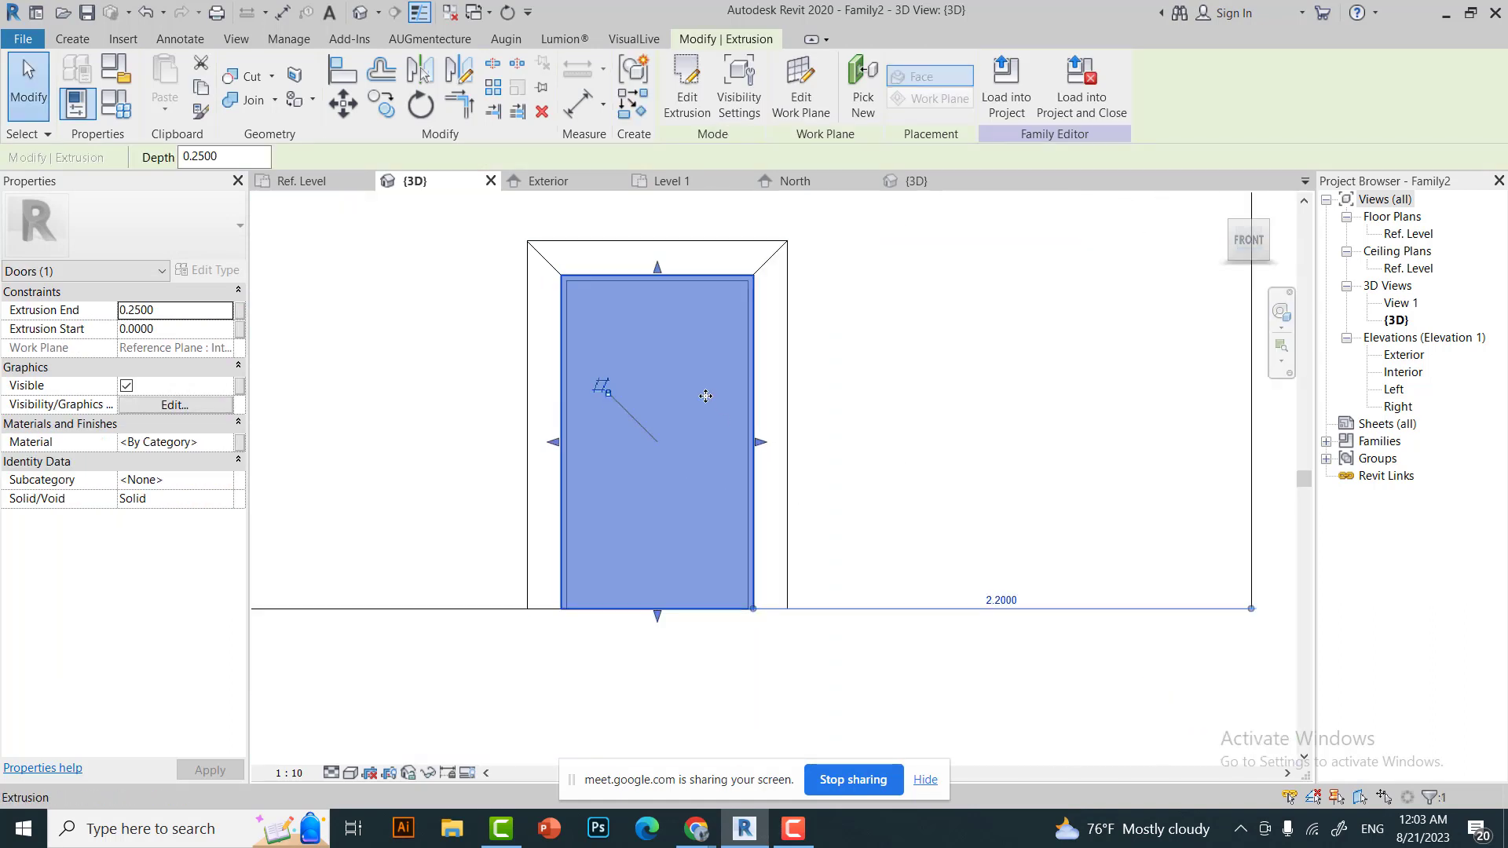
In the Ref. Level plan, drag the panel extrusion's end to make it a thin band.
{"action": "left_click", "coordinate": [312, 182]}
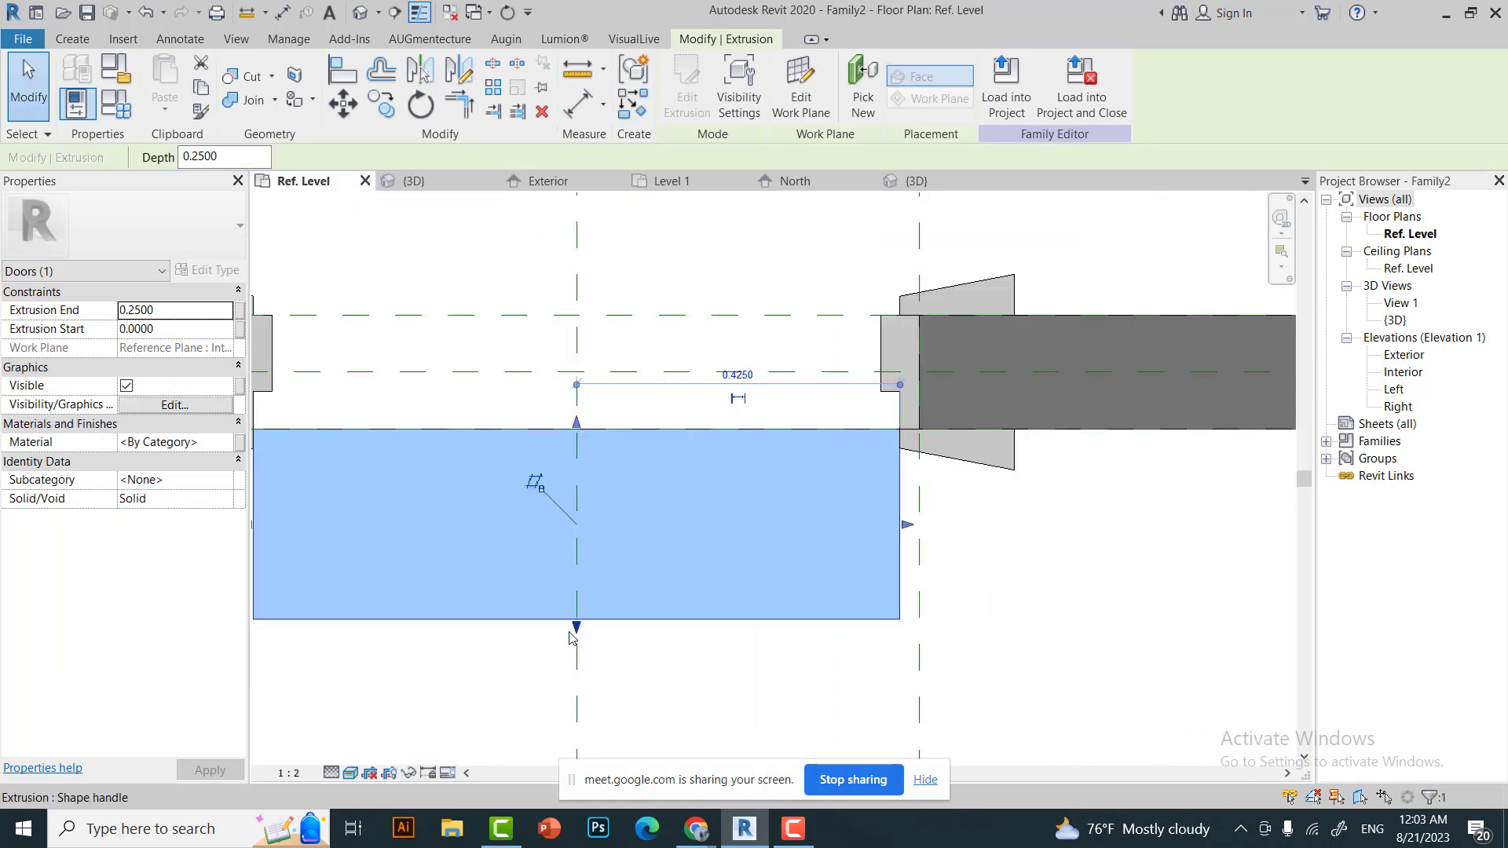
{"action": "scroll", "coordinate": [664, 542], "scroll_direction": "down", "scroll_amount": 2}
{"action": "left_click_drag", "start_coordinate": [663, 613], "coordinate": [667, 535]}
{"action": "scroll", "coordinate": [817, 390], "scroll_direction": "up", "scroll_amount": 2}
{"action": "scroll", "coordinate": [818, 391], "scroll_direction": "down", "scroll_amount": 2}
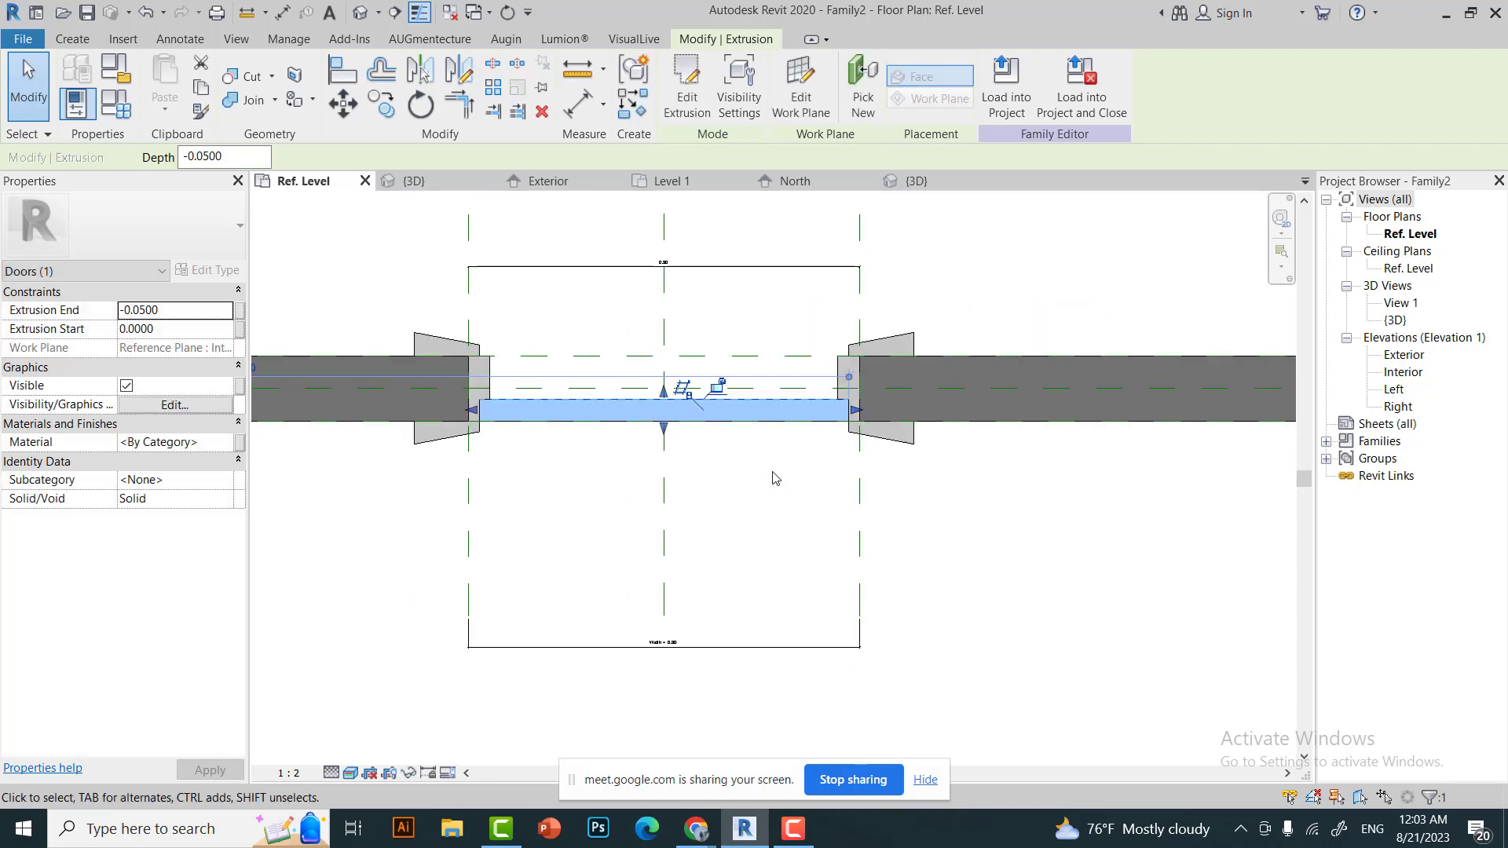
{"action": "scroll", "coordinate": [850, 409], "scroll_direction": "up", "scroll_amount": 2}
{"action": "left_click", "coordinate": [713, 528]}
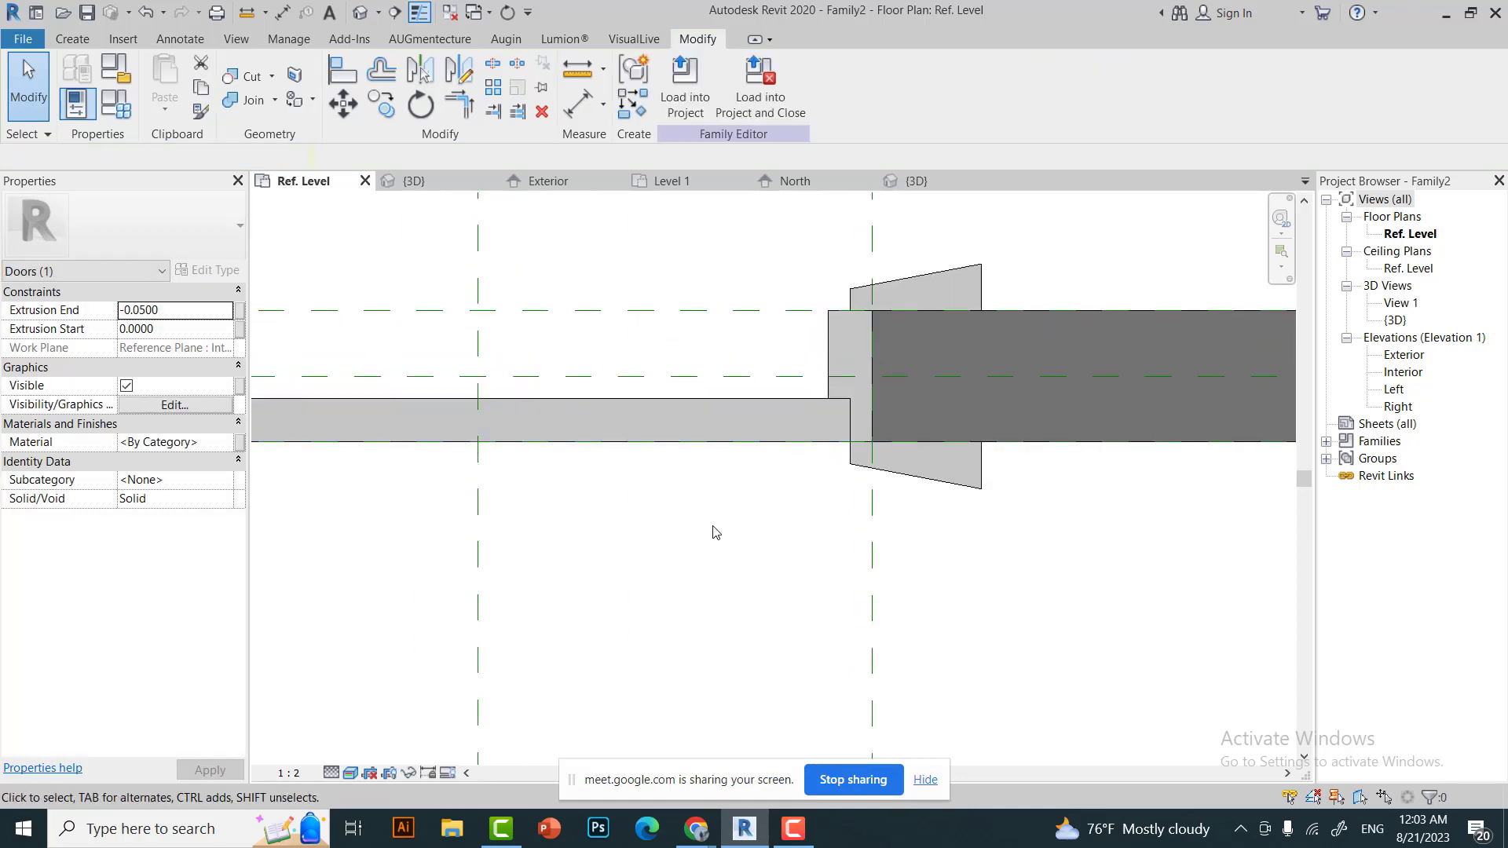
Change the panel Thickness to 0.1 in Family Types.
{"action": "left_click", "coordinate": [116, 102]}
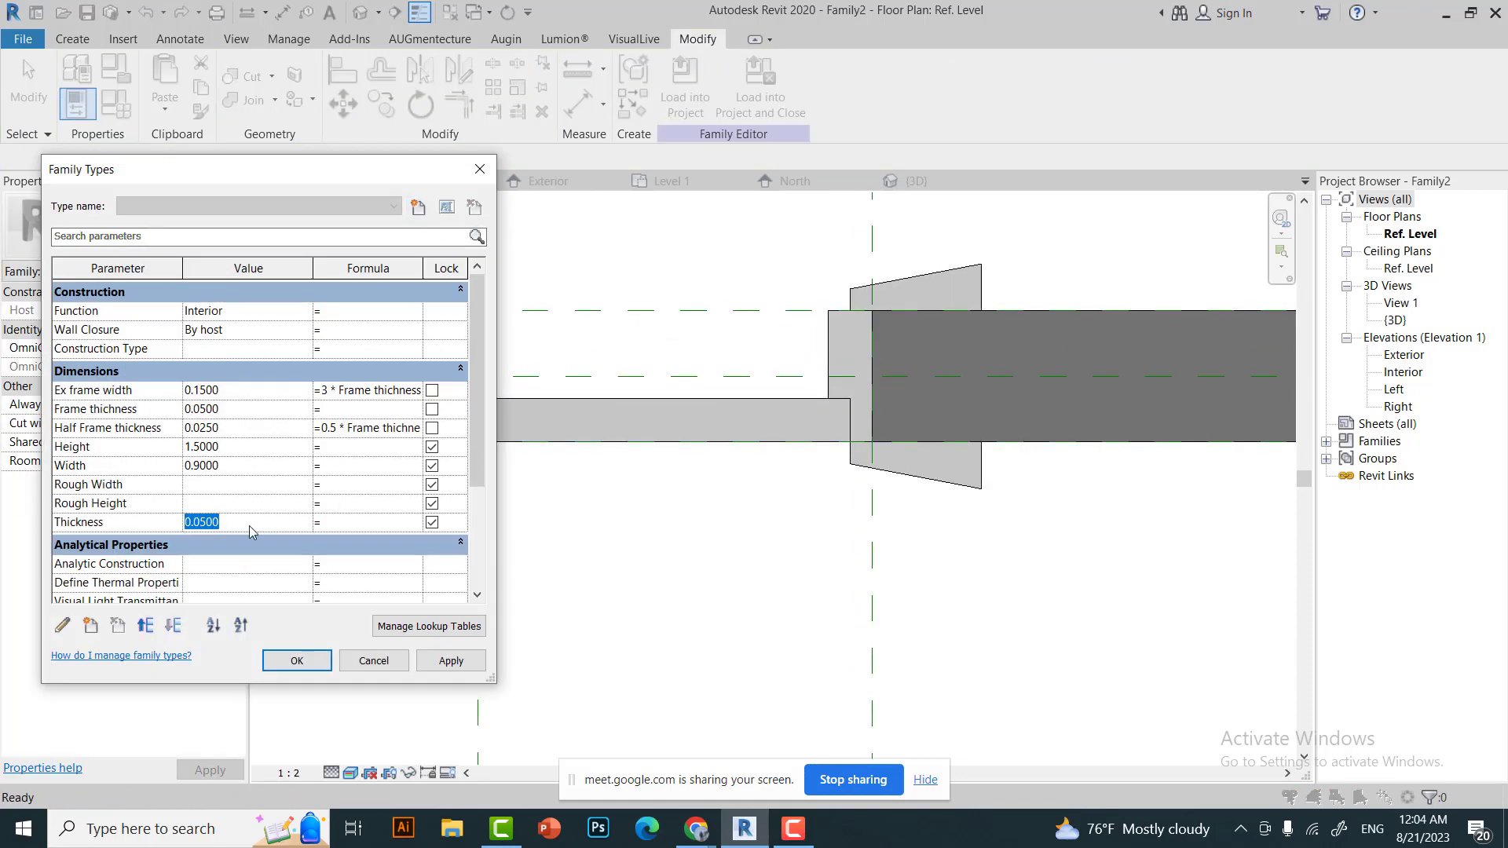
{"action": "type", "text": "0.1"}
{"action": "left_click", "coordinate": [297, 660]}
{"action": "left_click", "coordinate": [850, 339]}
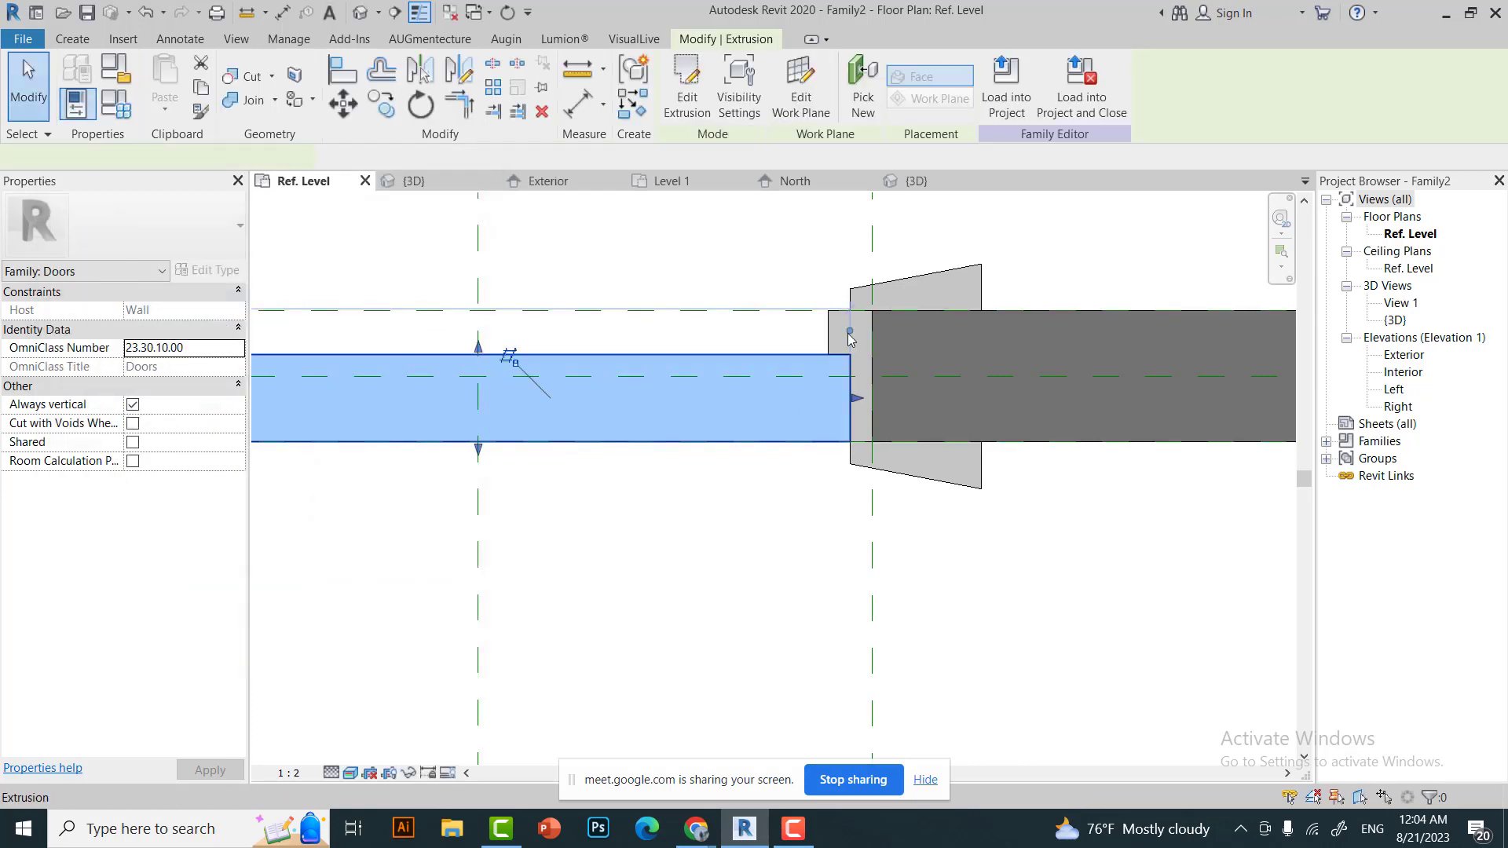
{"action": "left_click", "coordinate": [767, 539]}
{"action": "scroll", "coordinate": [768, 539], "scroll_direction": "down", "scroll_amount": 1}
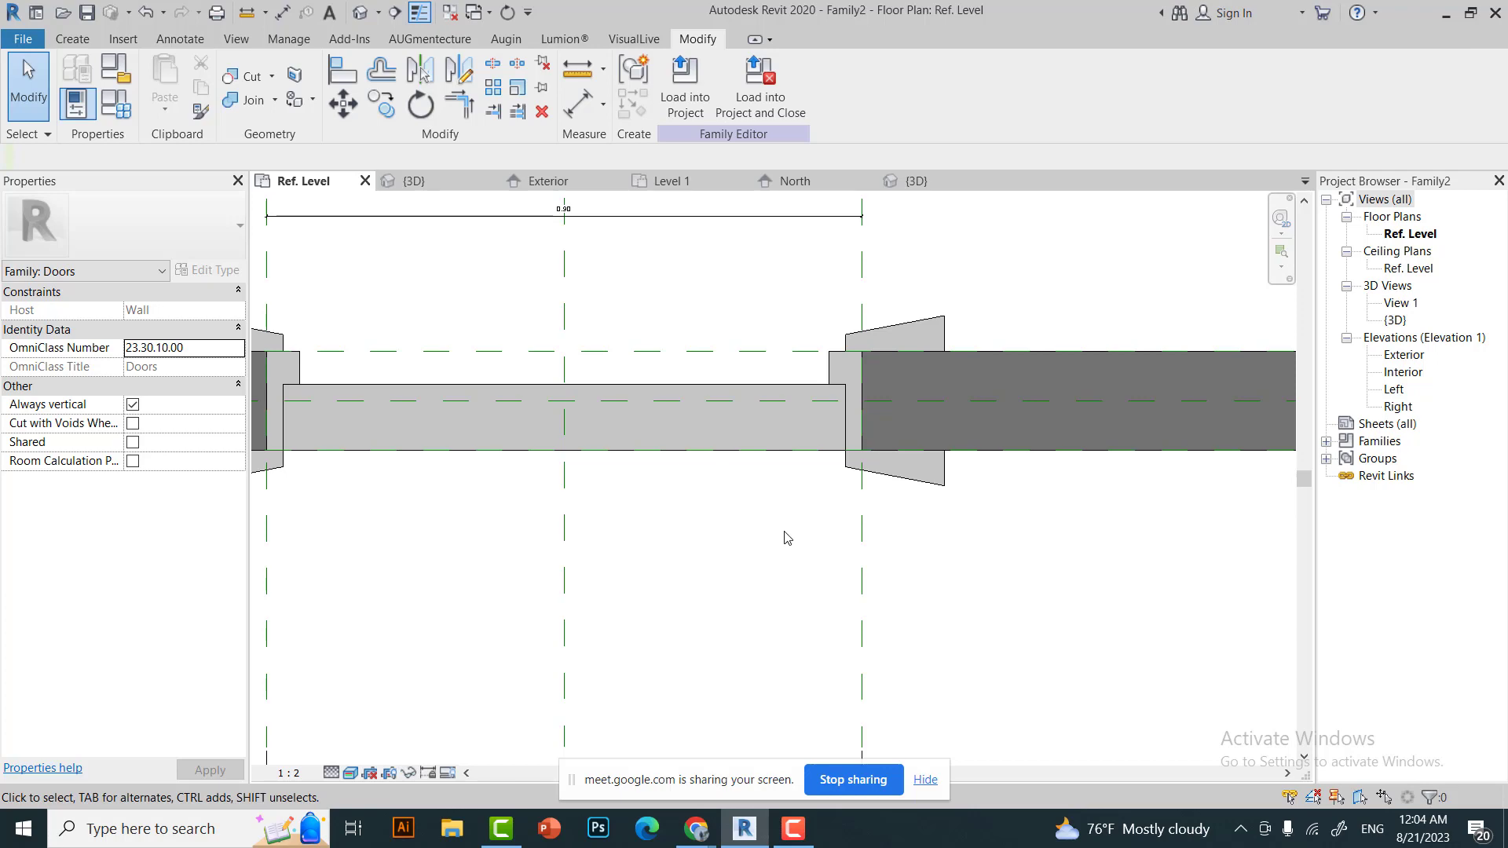
Set the panel Thickness back to 0.05 through Family Types.
{"action": "left_click", "coordinate": [589, 786]}
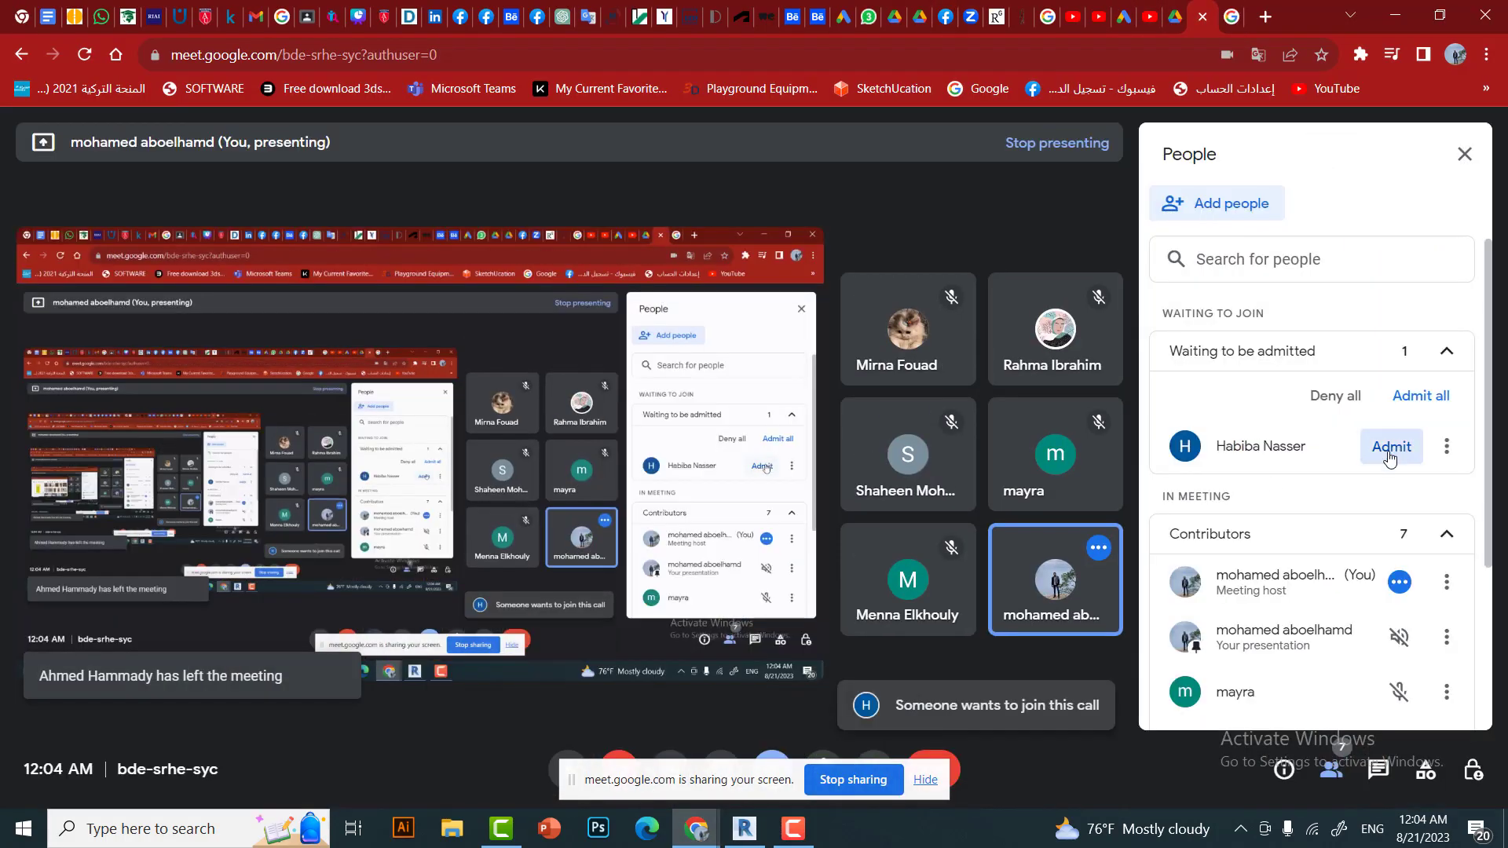
{"action": "left_click", "coordinate": [745, 829]}
{"action": "scroll", "coordinate": [747, 438], "scroll_direction": "up", "scroll_amount": 2}
{"action": "left_click", "coordinate": [550, 456]}
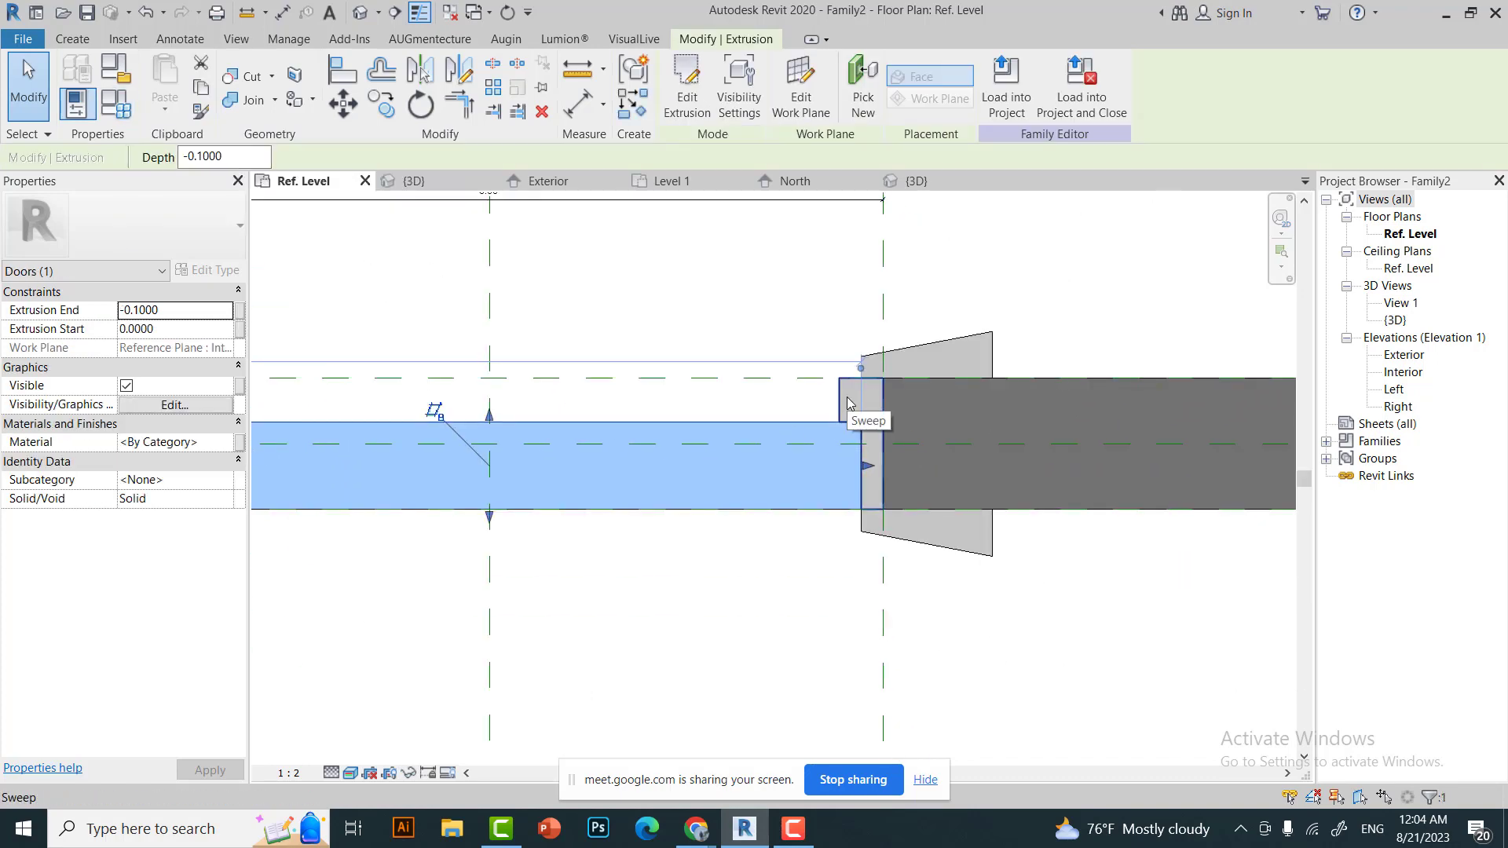
{"action": "left_click", "coordinate": [116, 103]}
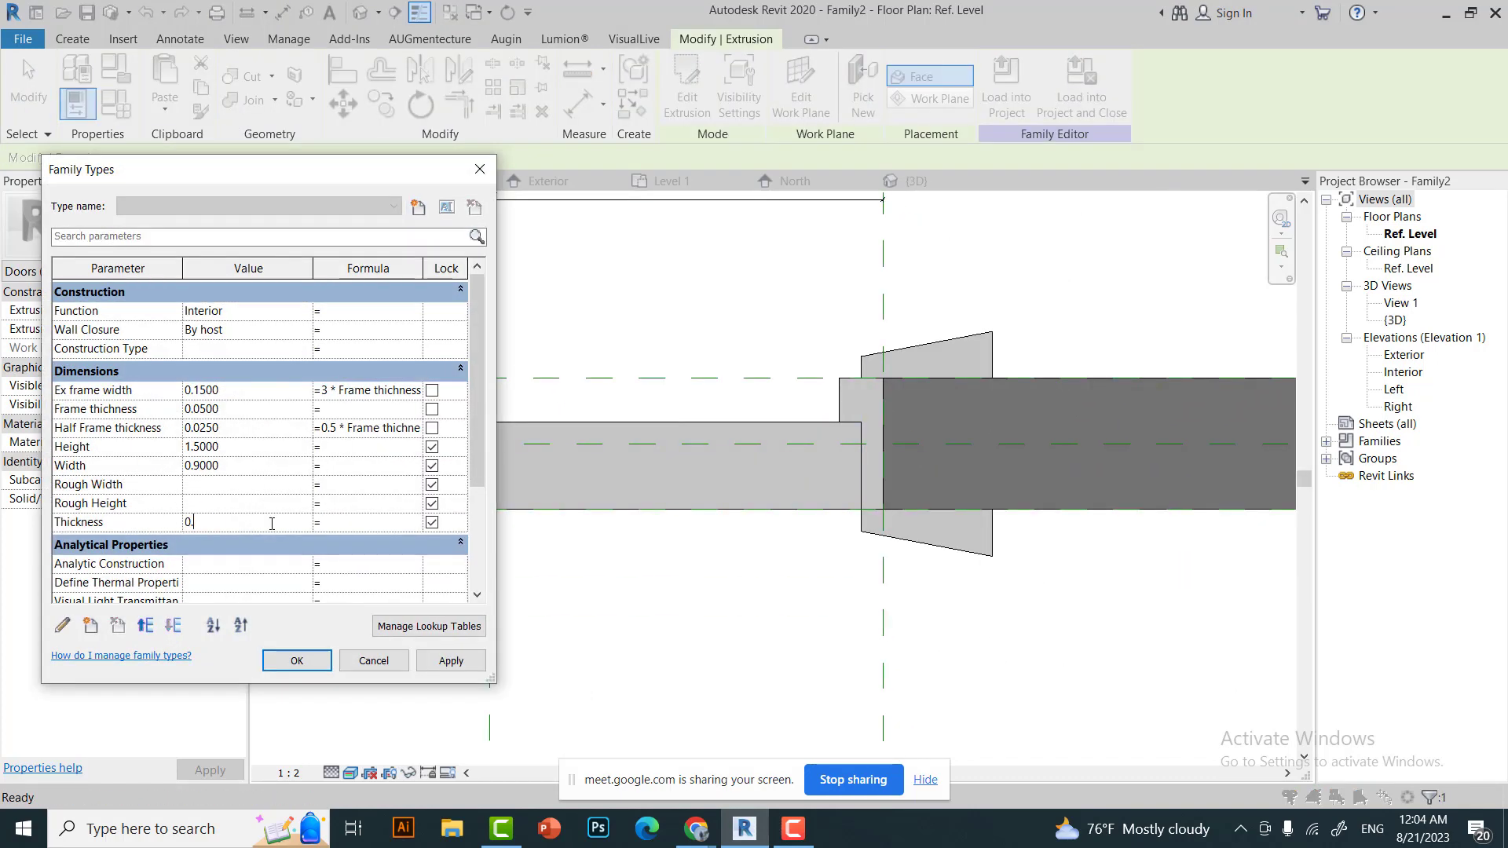
{"action": "left_click", "coordinate": [297, 660]}
{"action": "scroll", "coordinate": [766, 534], "scroll_direction": "down", "scroll_amount": 3}
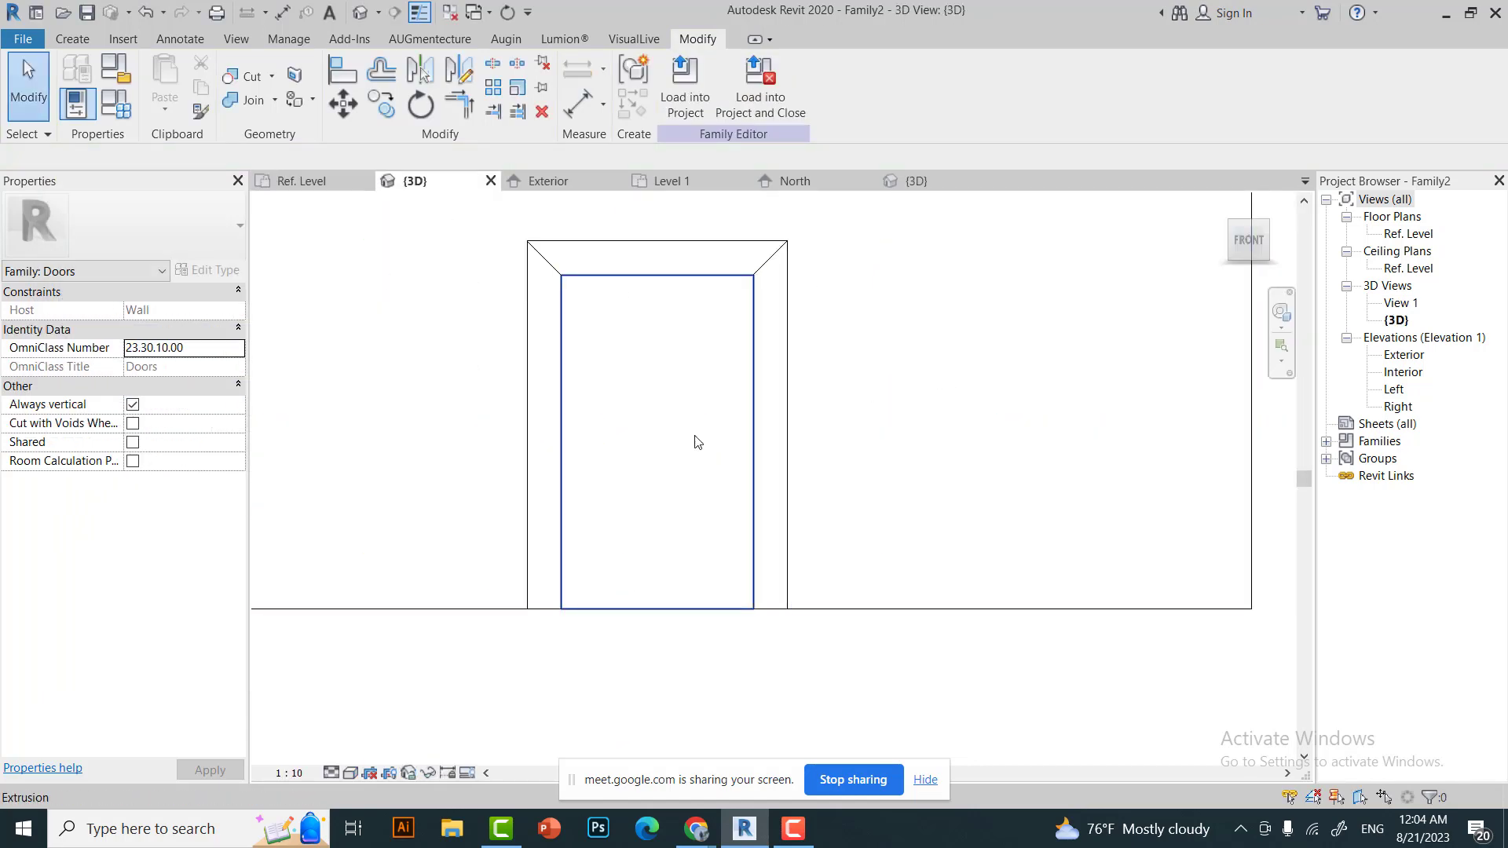
{"action": "left_click", "coordinate": [696, 829]}
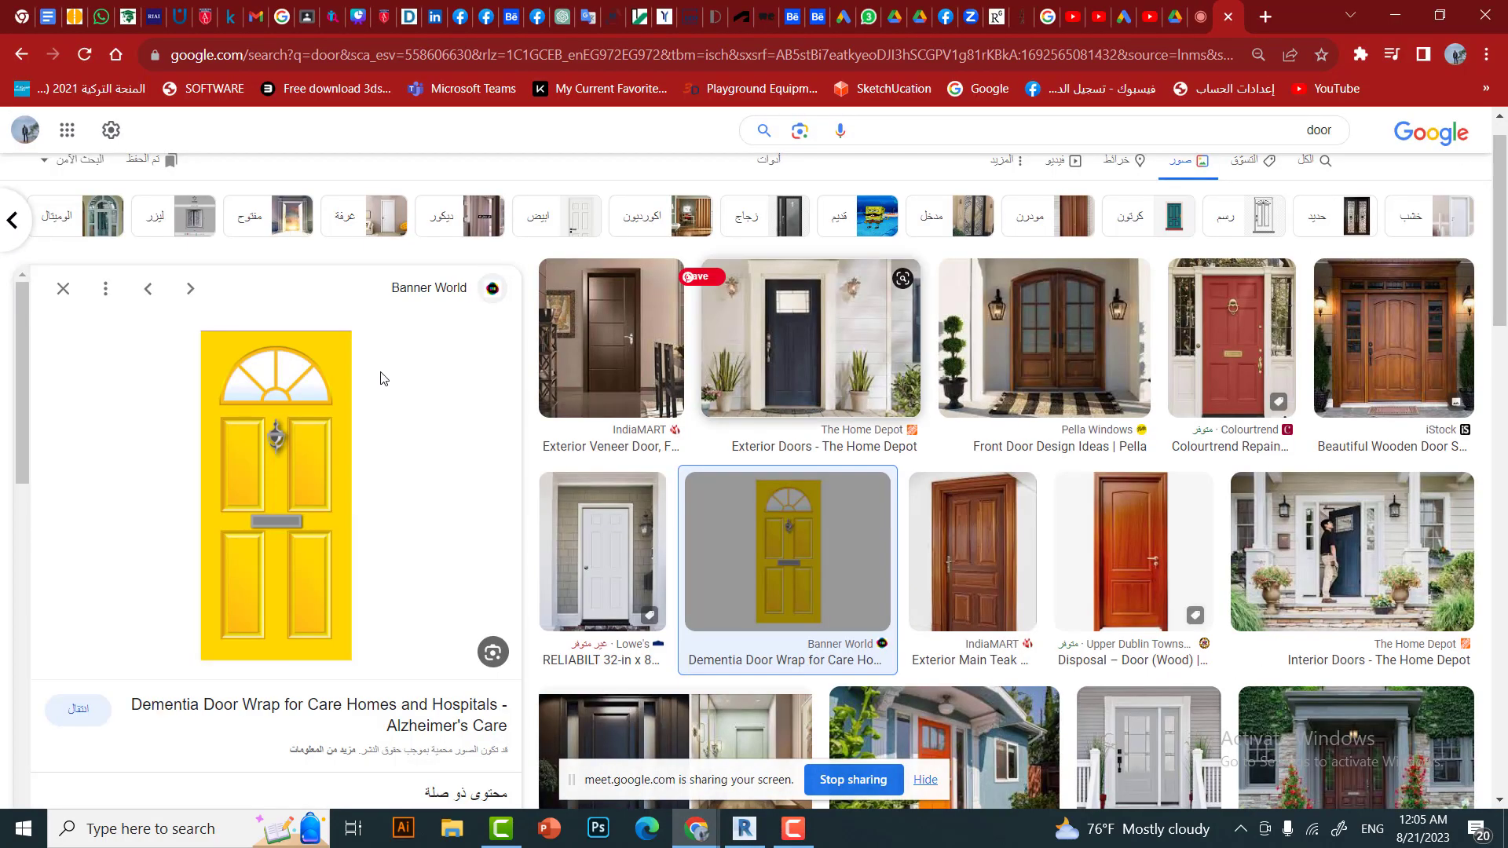
Save the yellow door image as dementia-door-yellow.jpg and open it in Photos.
{"action": "right_click", "coordinate": [330, 471]}
{"action": "left_click", "coordinate": [363, 264]}
{"action": "scroll", "coordinate": [192, 447], "scroll_direction": "up", "scroll_amount": 3}
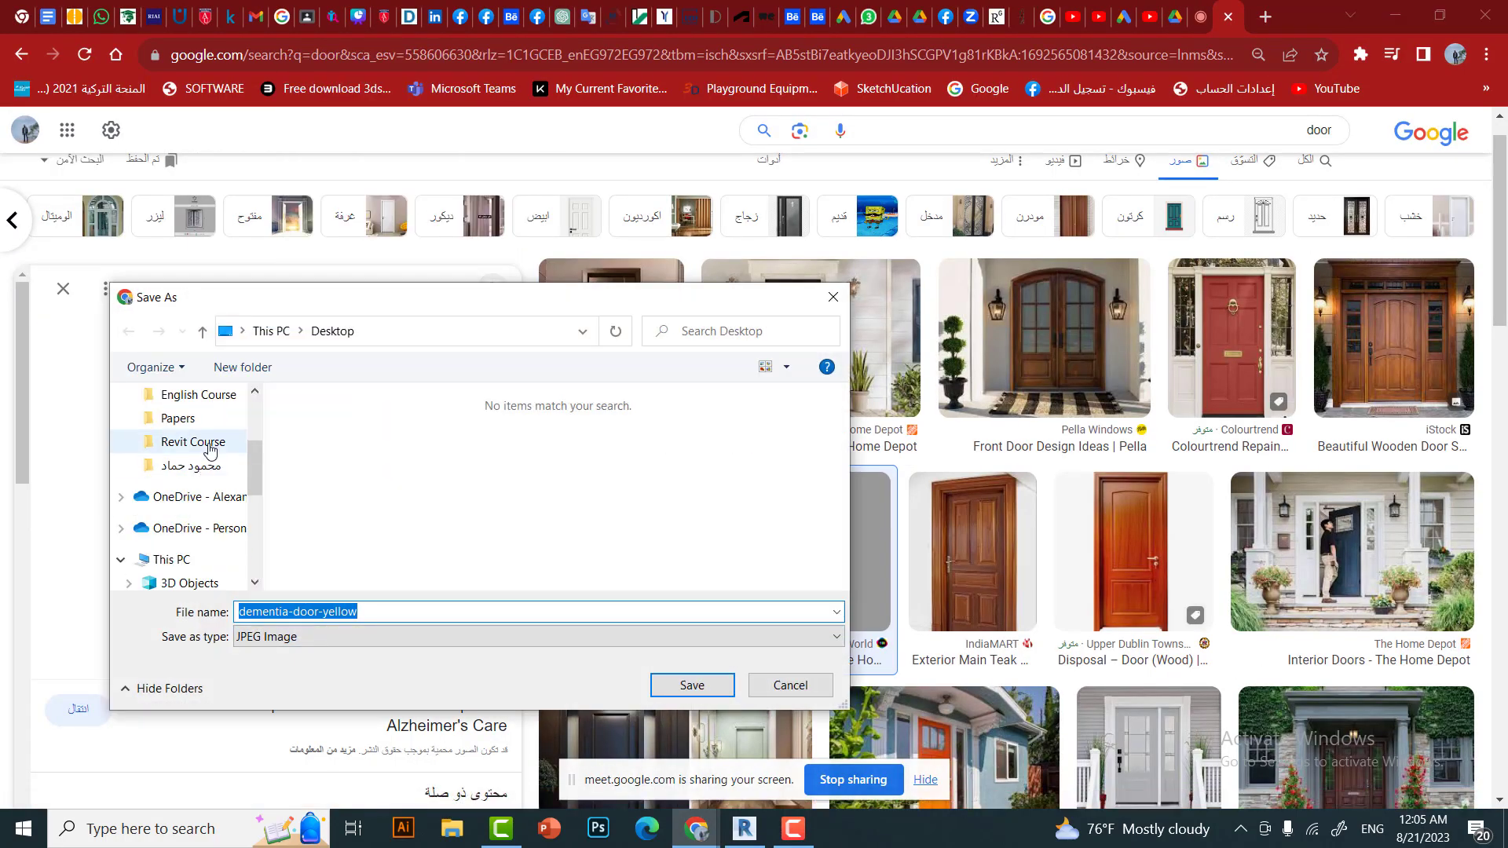
{"action": "left_click", "coordinate": [683, 680]}
{"action": "left_click", "coordinate": [1213, 98]}
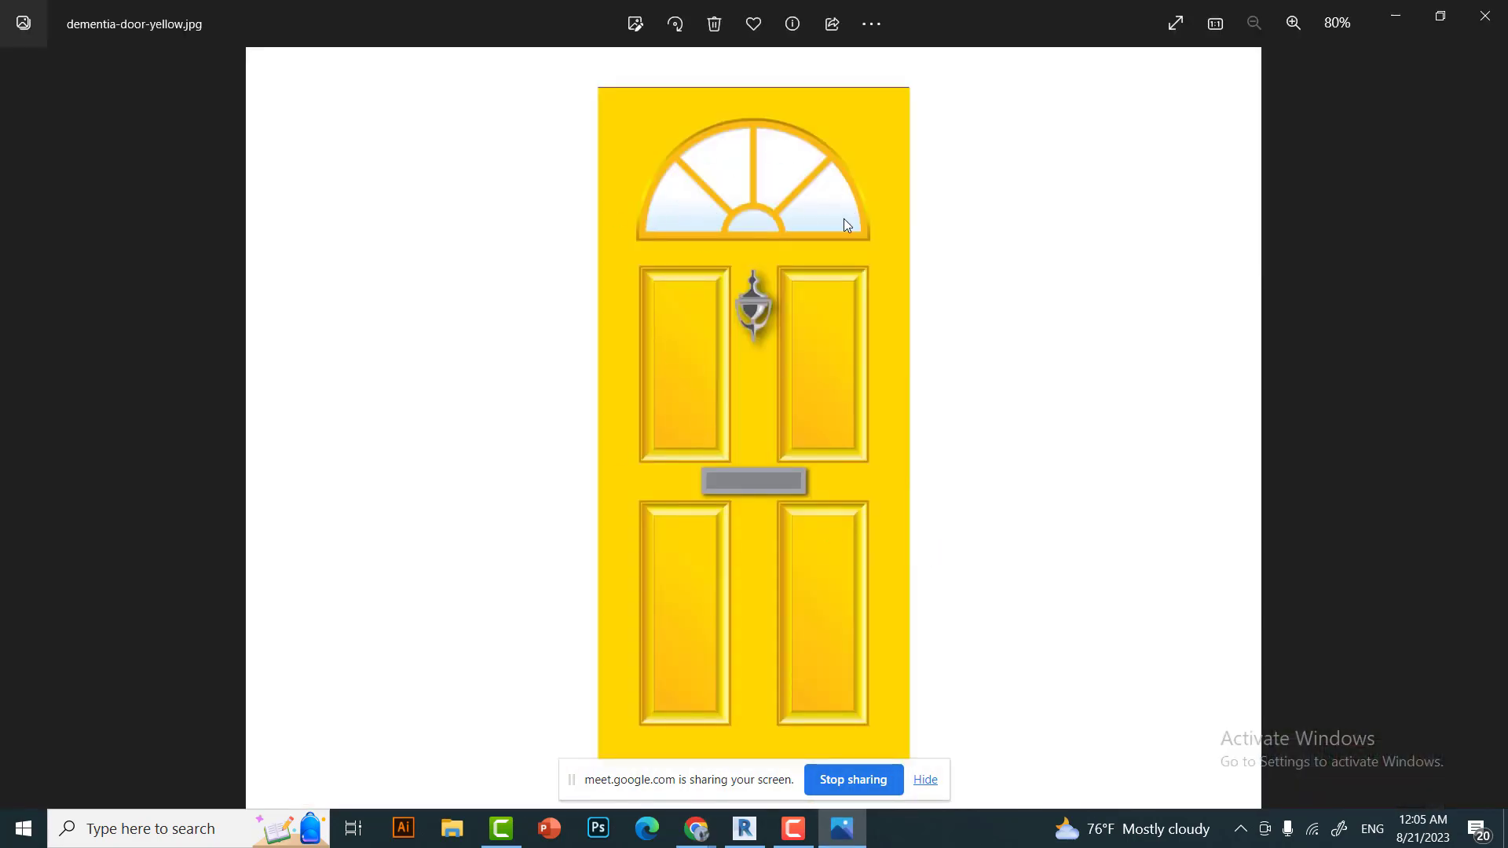
{"action": "left_click", "coordinate": [746, 834]}
Dismiss the save reminder and switch to the Exterior elevation view.
{"action": "left_click", "coordinate": [671, 417]}
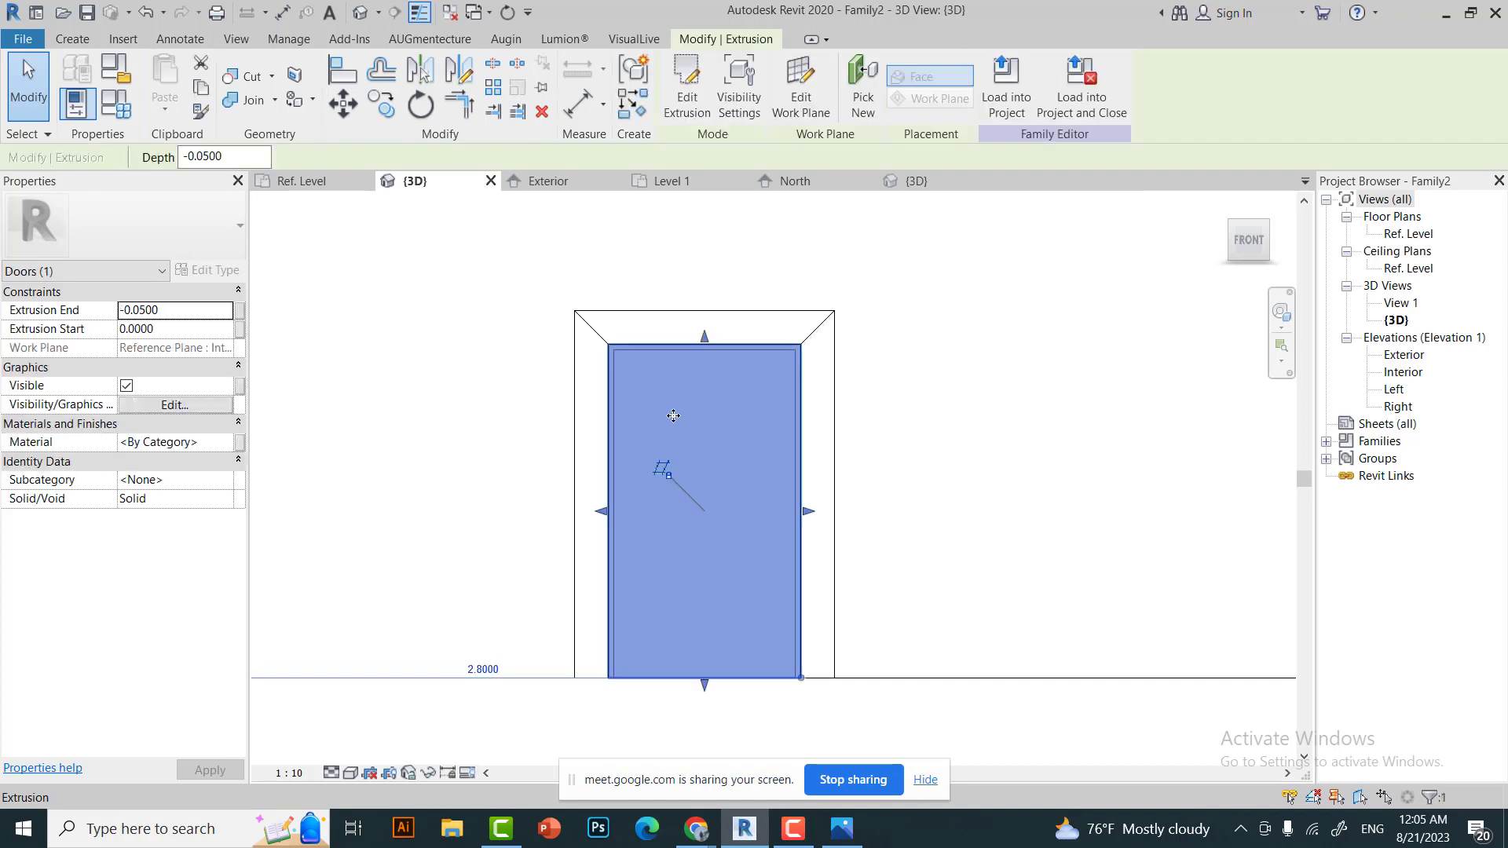
{"action": "scroll", "coordinate": [656, 530], "scroll_direction": "down", "scroll_amount": 3}
{"action": "key", "text": "Escape"}
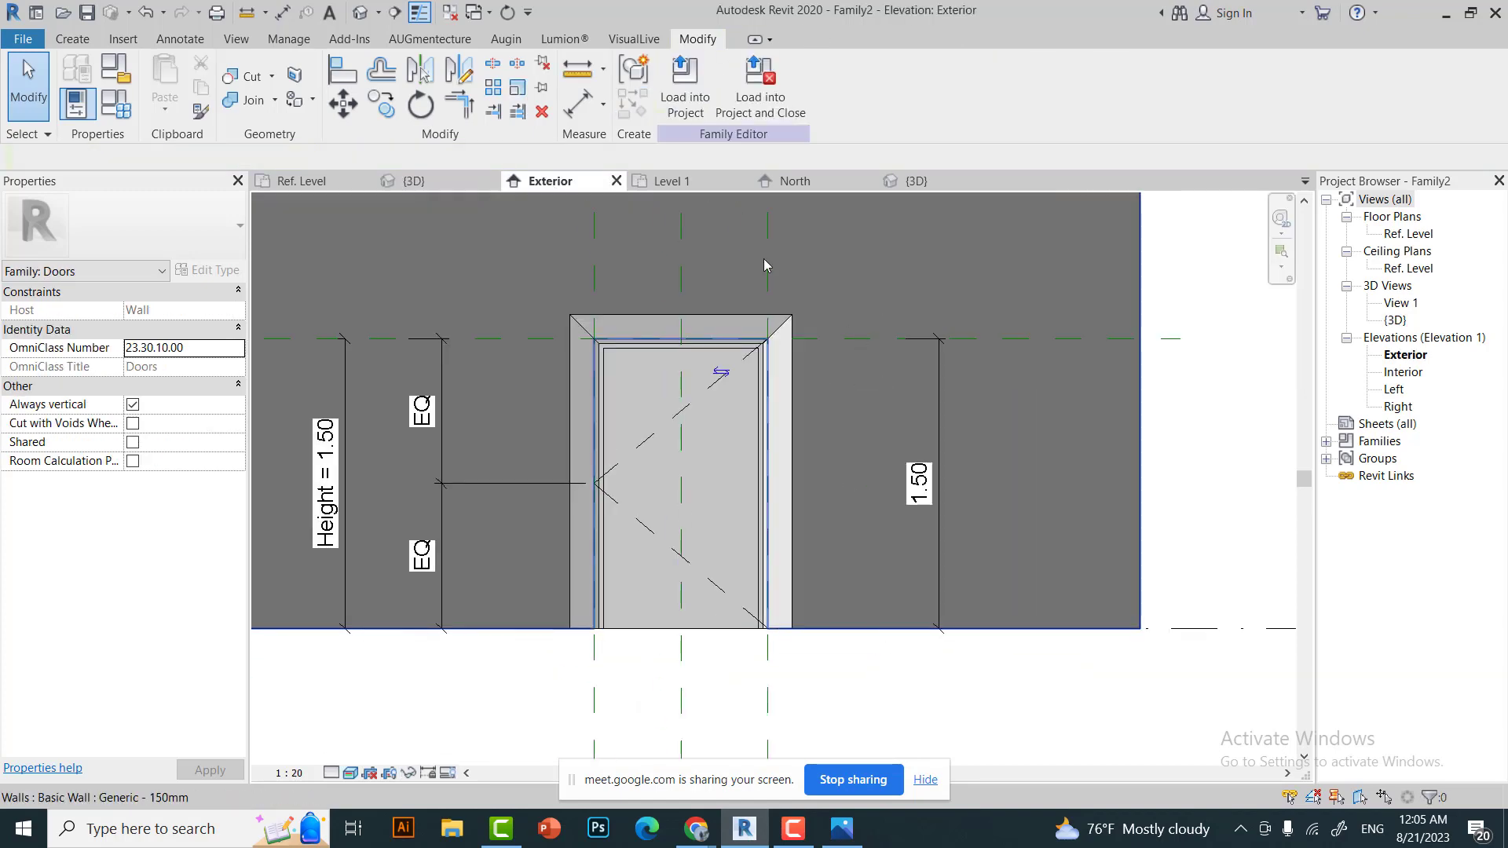
{"action": "left_click", "coordinate": [671, 181]}
{"action": "left_click", "coordinate": [910, 248]}
{"action": "left_click", "coordinate": [408, 180]}
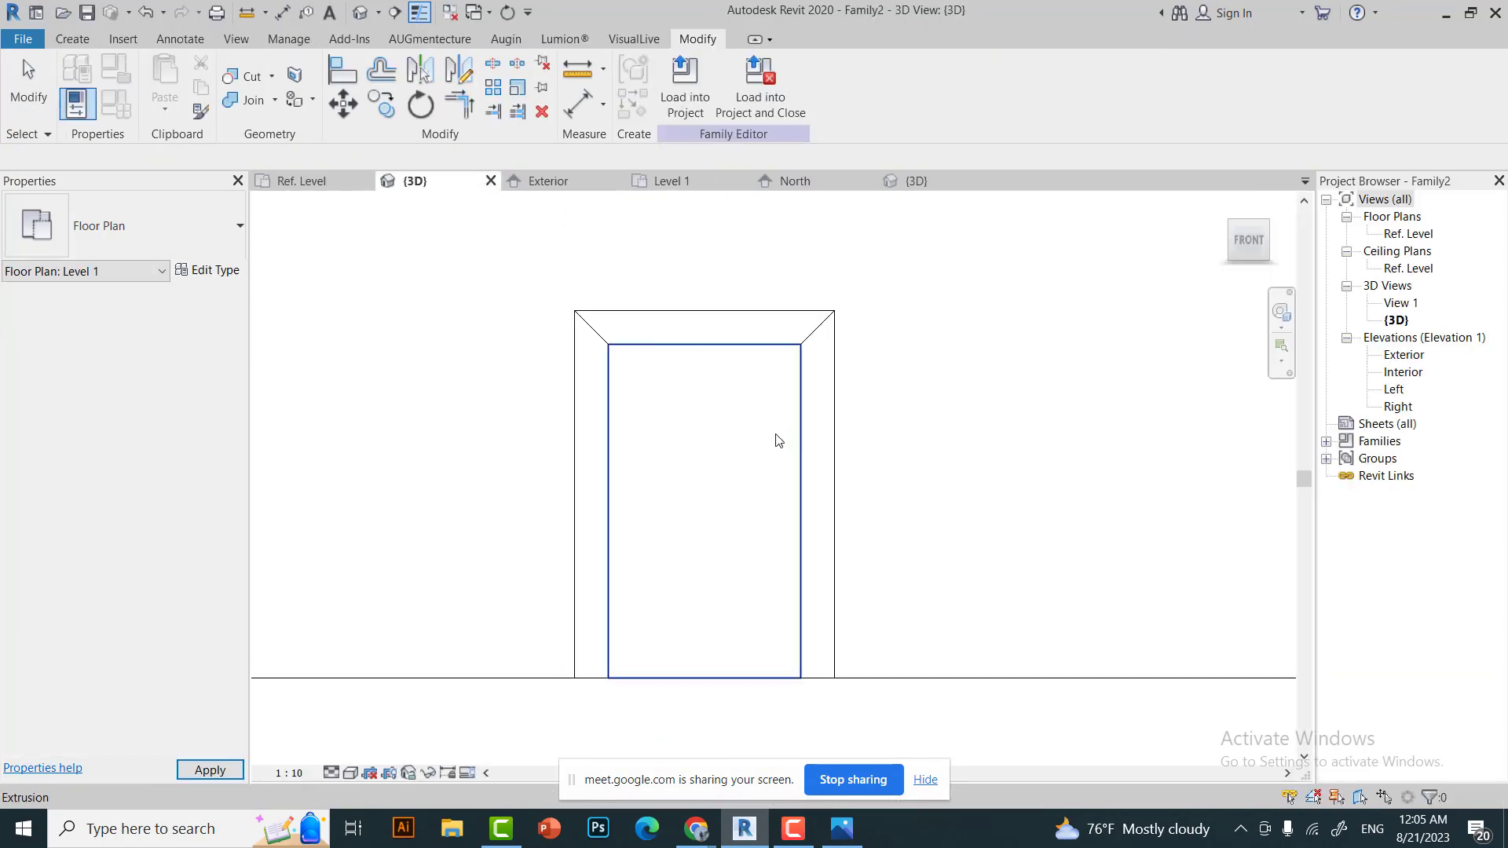
{"action": "key", "text": "ctrl+Tab"}
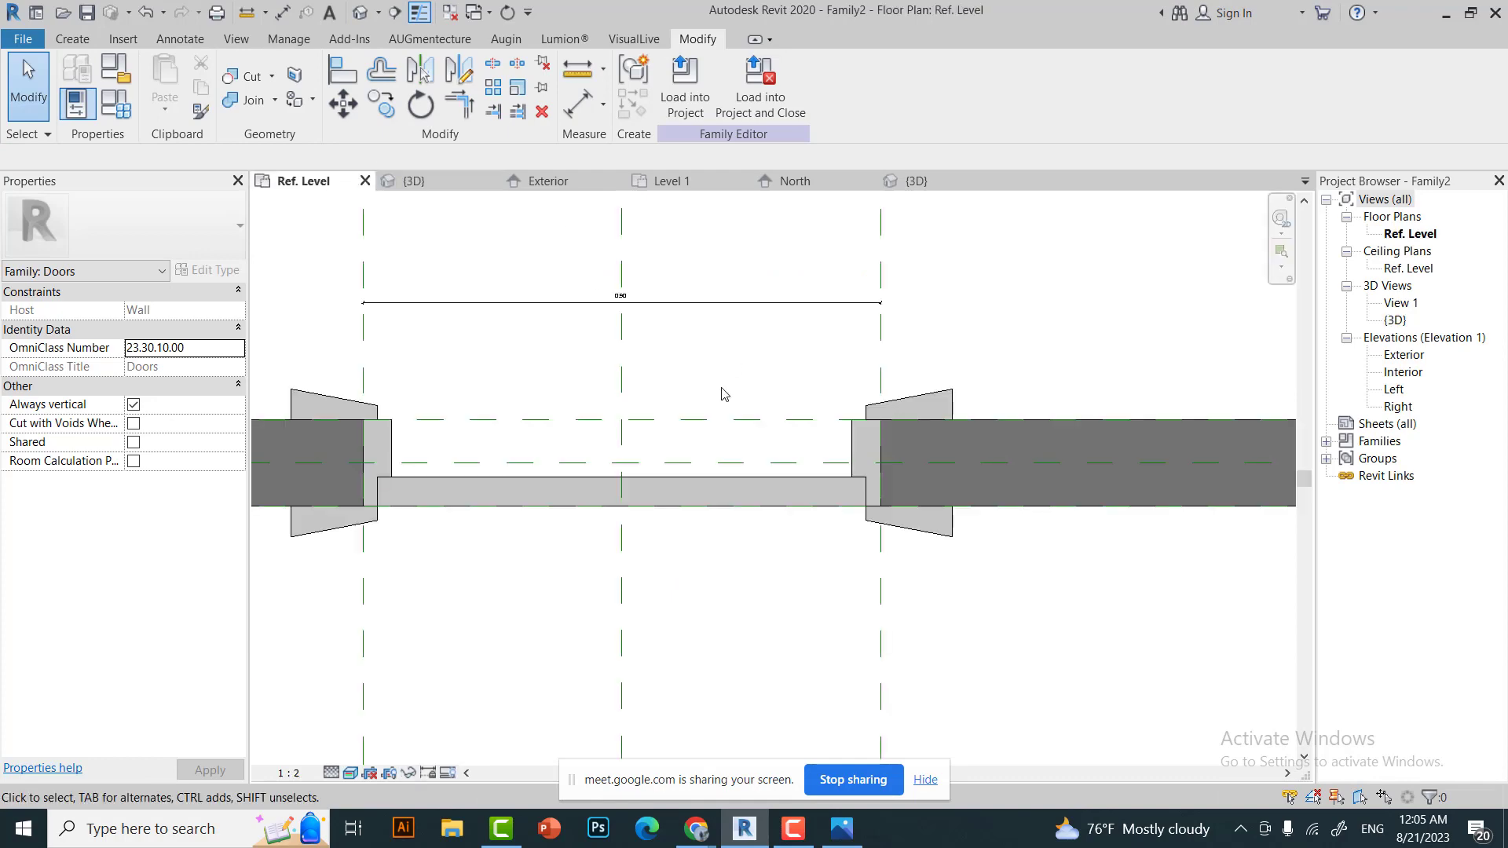
{"action": "key", "text": "ctrl+Tab"}
Copy the Top reference plane 0.15 down and name it Void Top.
{"action": "left_click", "coordinate": [554, 346]}
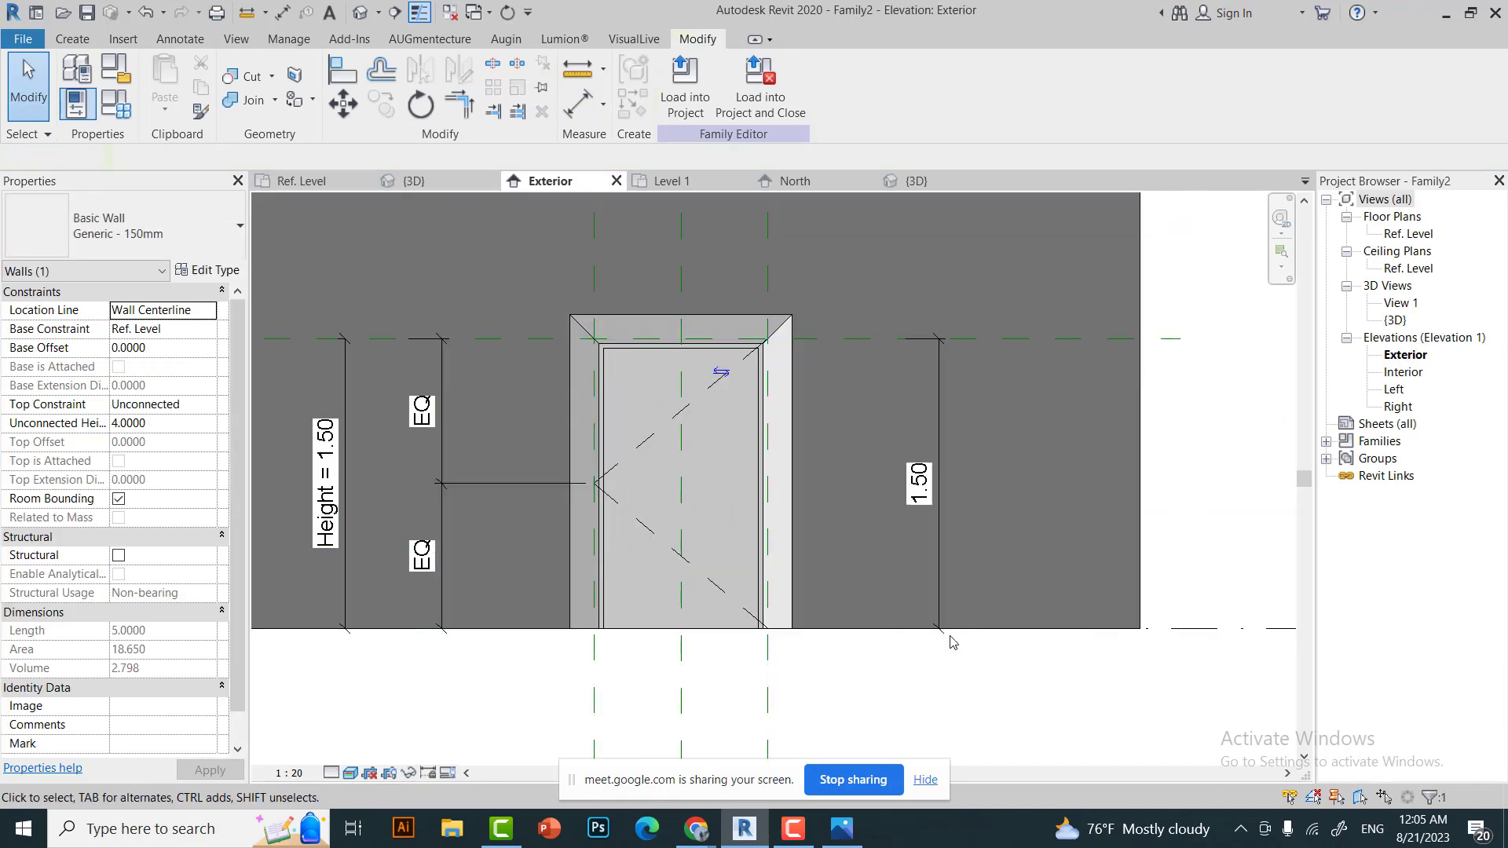
{"action": "scroll", "coordinate": [809, 354], "scroll_direction": "up", "scroll_amount": 1}
{"action": "left_click", "coordinate": [763, 363]}
{"action": "scroll", "coordinate": [757, 365], "scroll_direction": "up", "scroll_amount": 2}
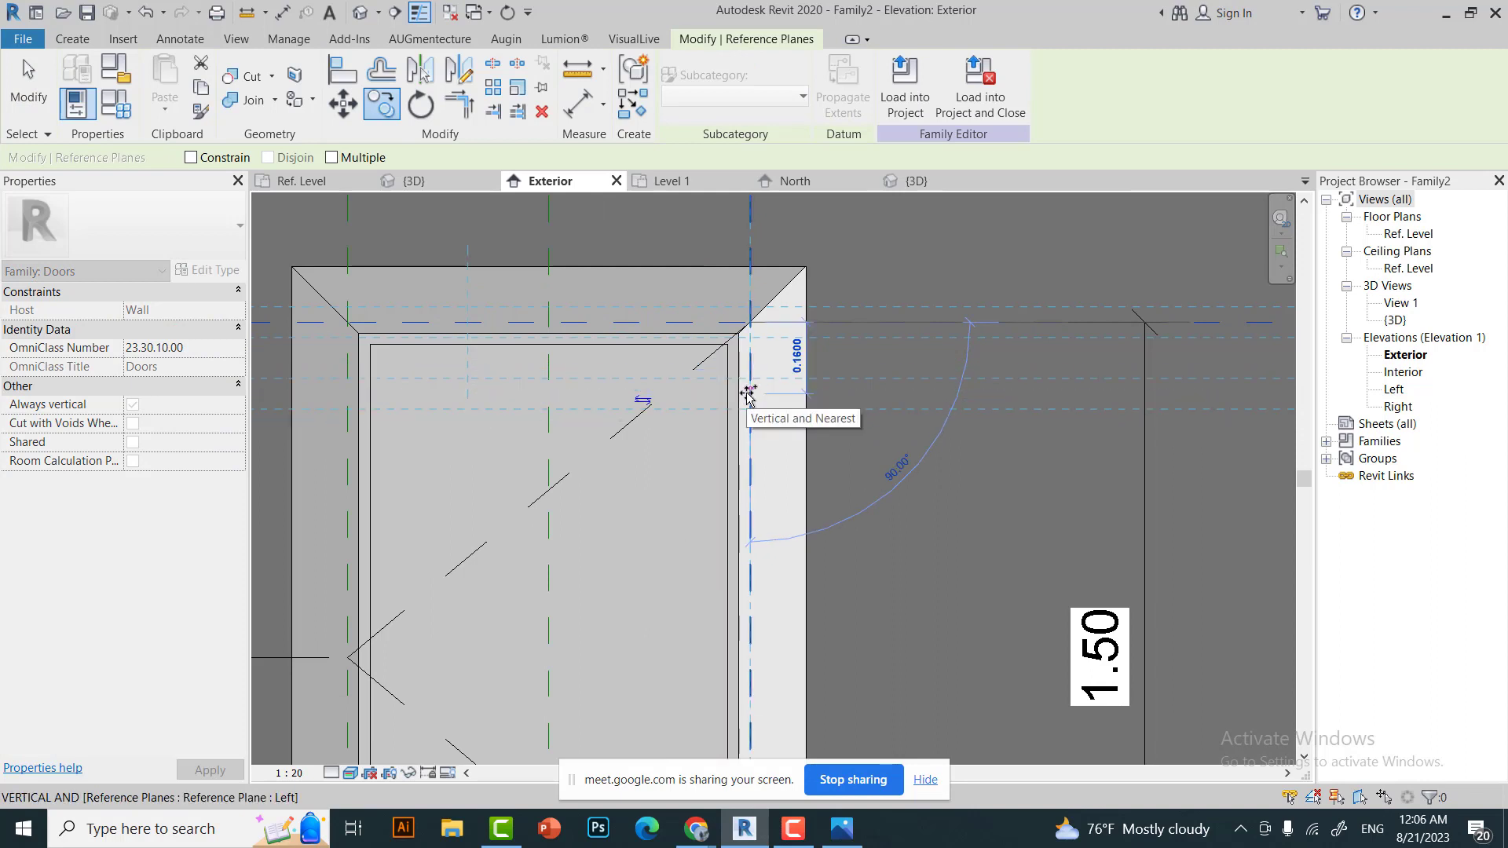
{"action": "type", "text": "0.15"}
{"action": "key", "text": "Return"}
{"action": "scroll", "coordinate": [768, 424], "scroll_direction": "down", "scroll_amount": 2}
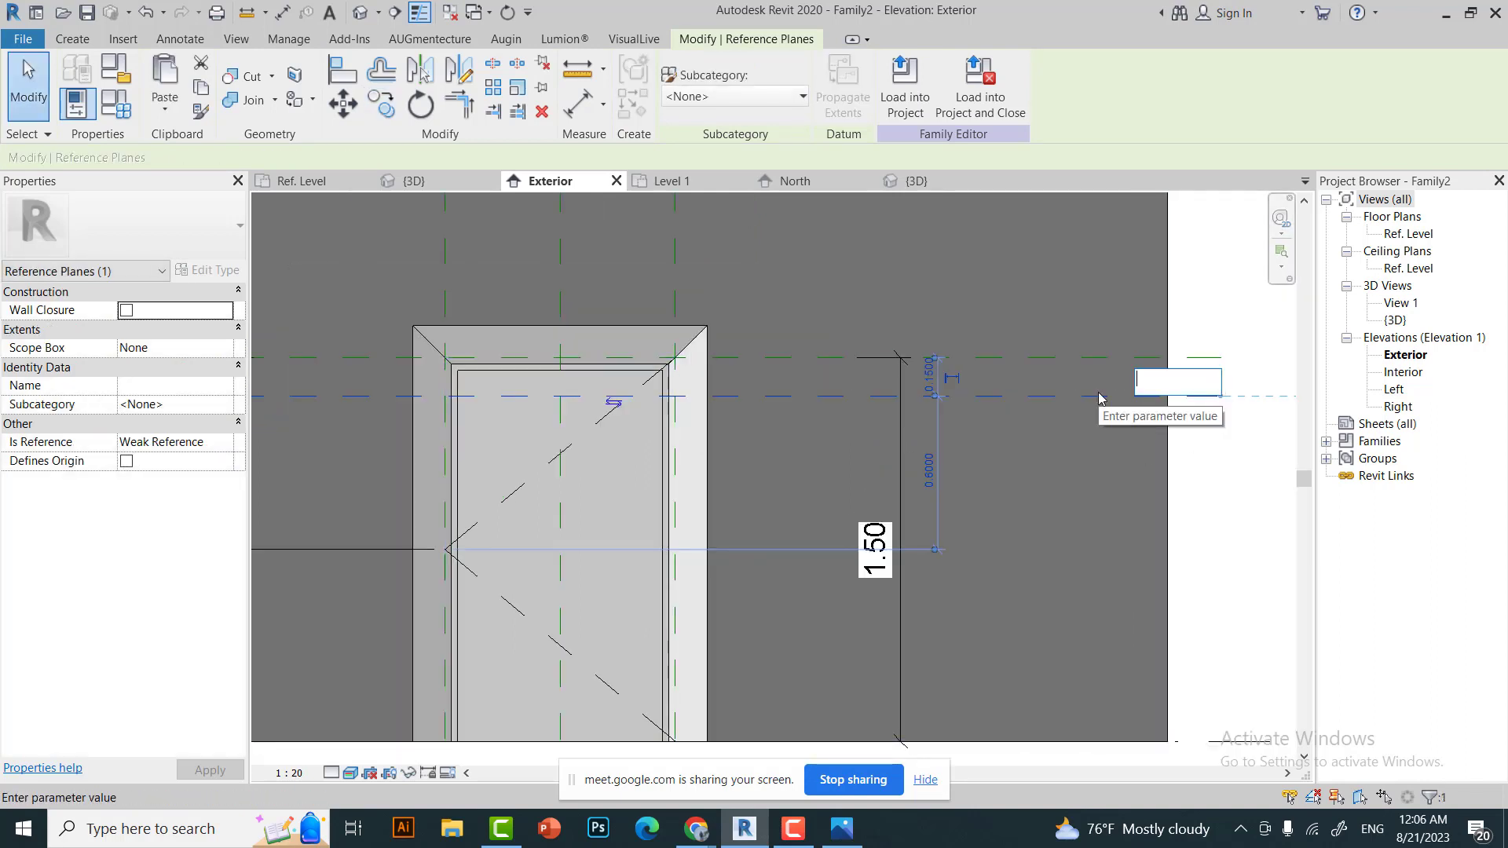
{"action": "type", "text": "Void Top"}
{"action": "key", "text": "Return"}
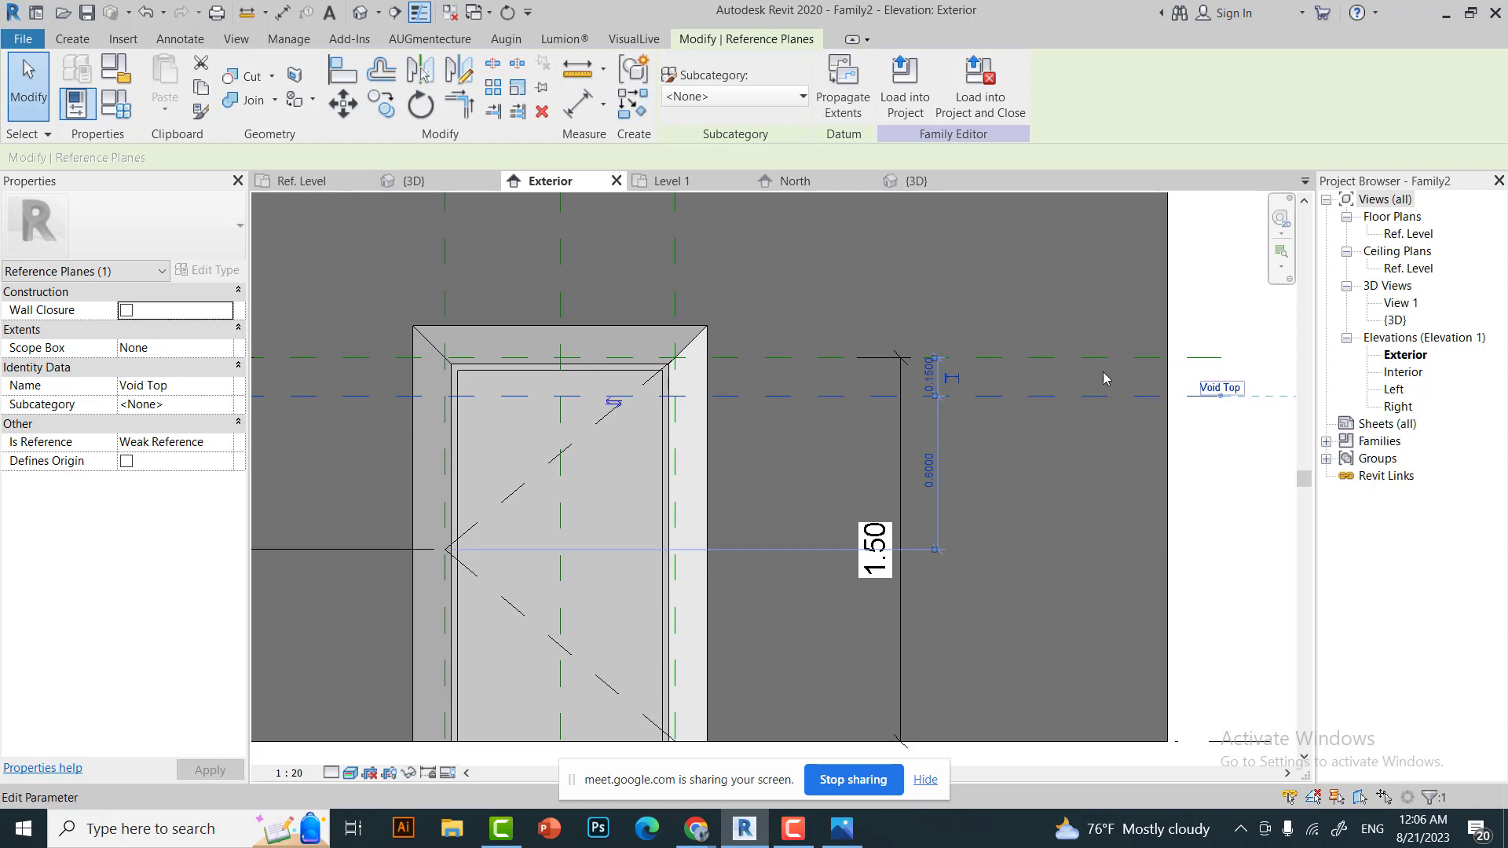
Copy Void Top 0.3 lower as the Void Bottom plane and begin dimensioning between them.
{"action": "key", "text": "c"}
{"action": "key", "text": "o"}
{"action": "left_click", "coordinate": [1186, 396]}
{"action": "type", "text": "0.3"}
{"action": "key", "text": "Return"}
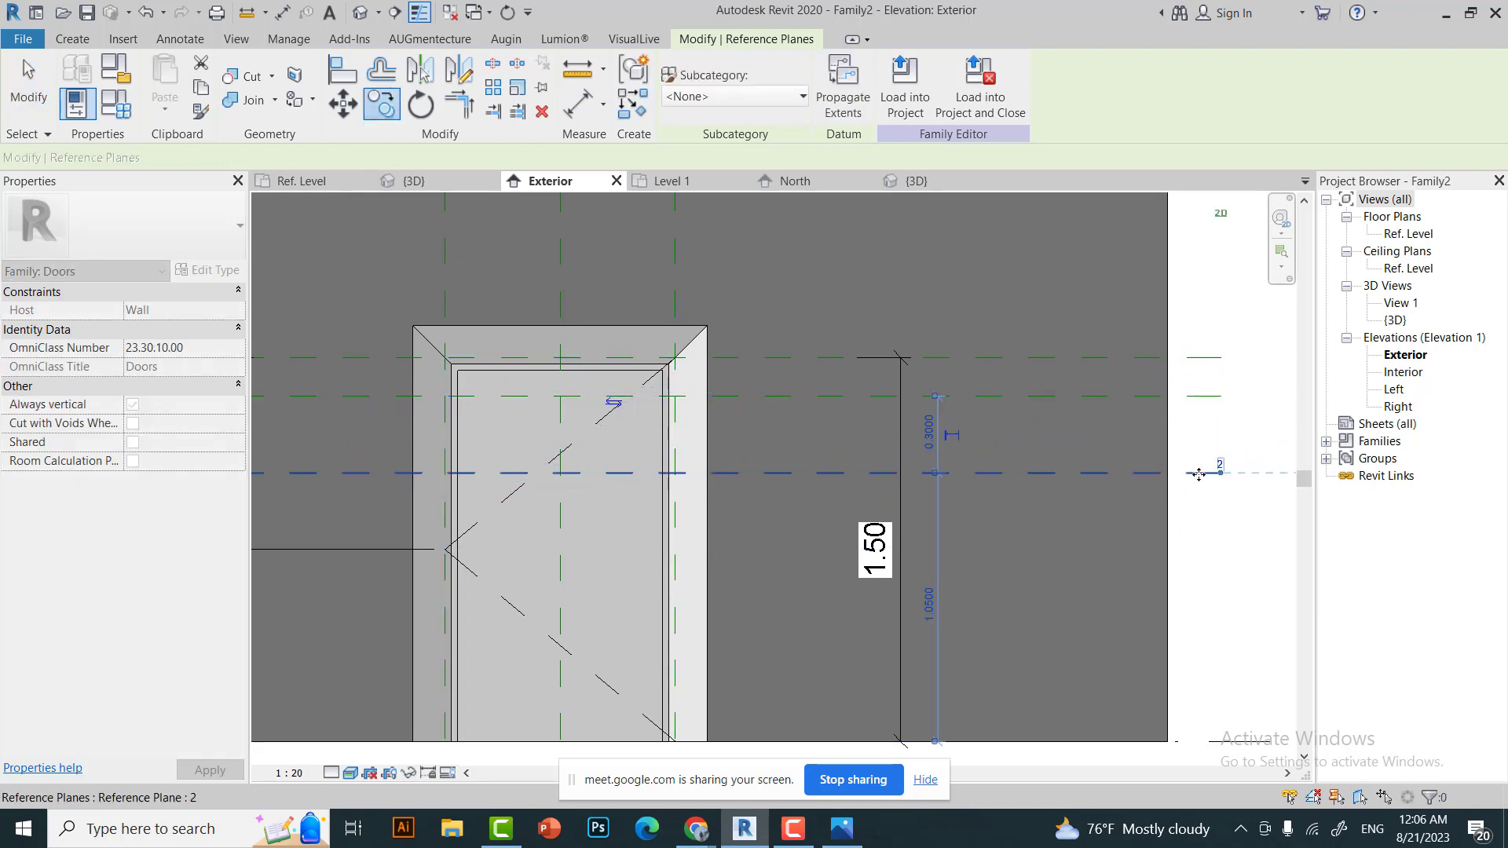
{"action": "double_click", "coordinate": [1208, 464]}
{"action": "type", "text": "Void.Bottom"}
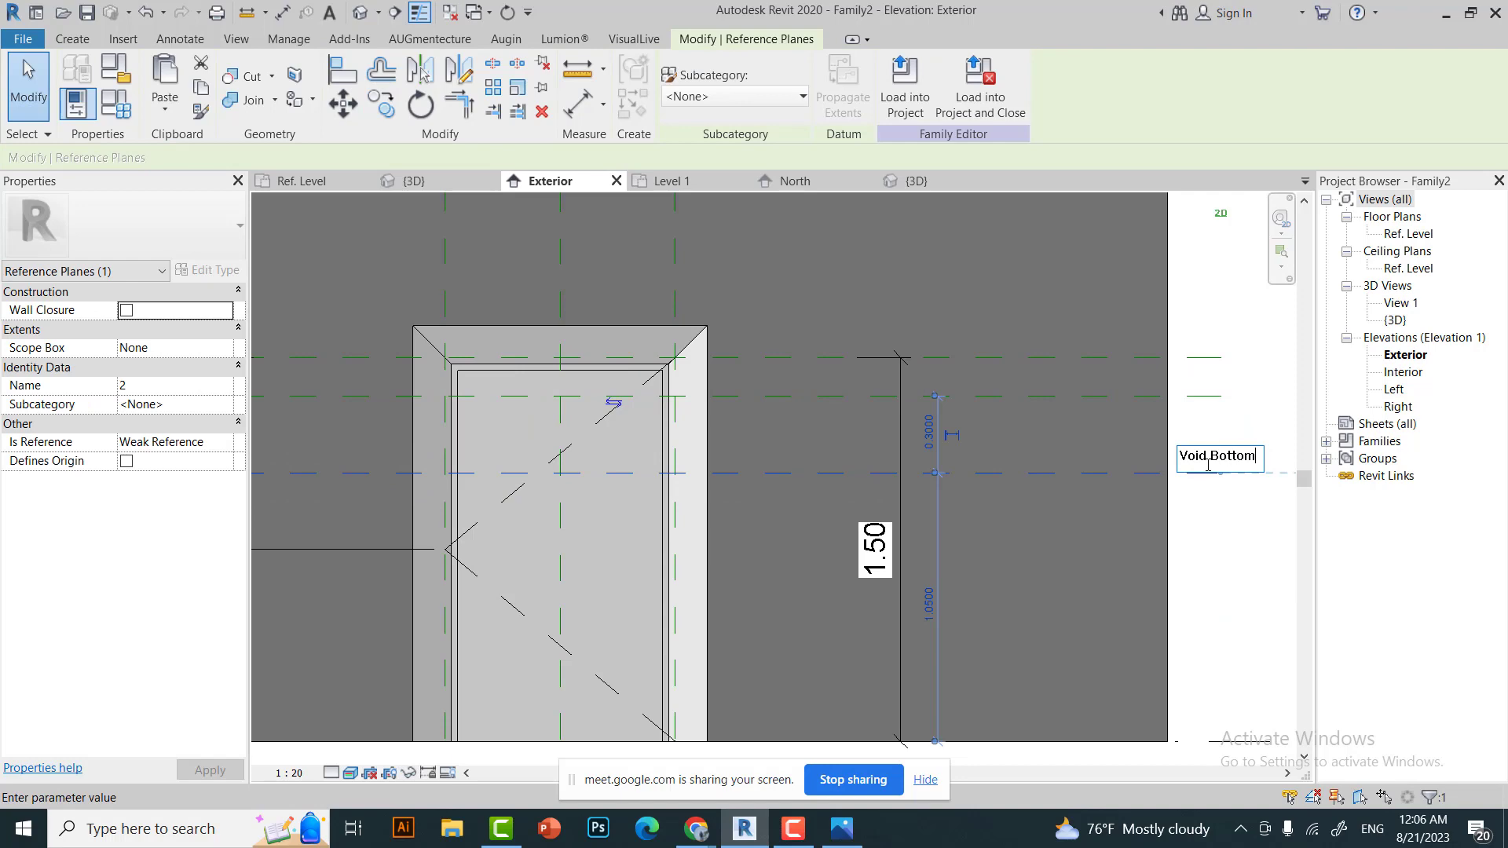
{"action": "key", "text": "Return"}
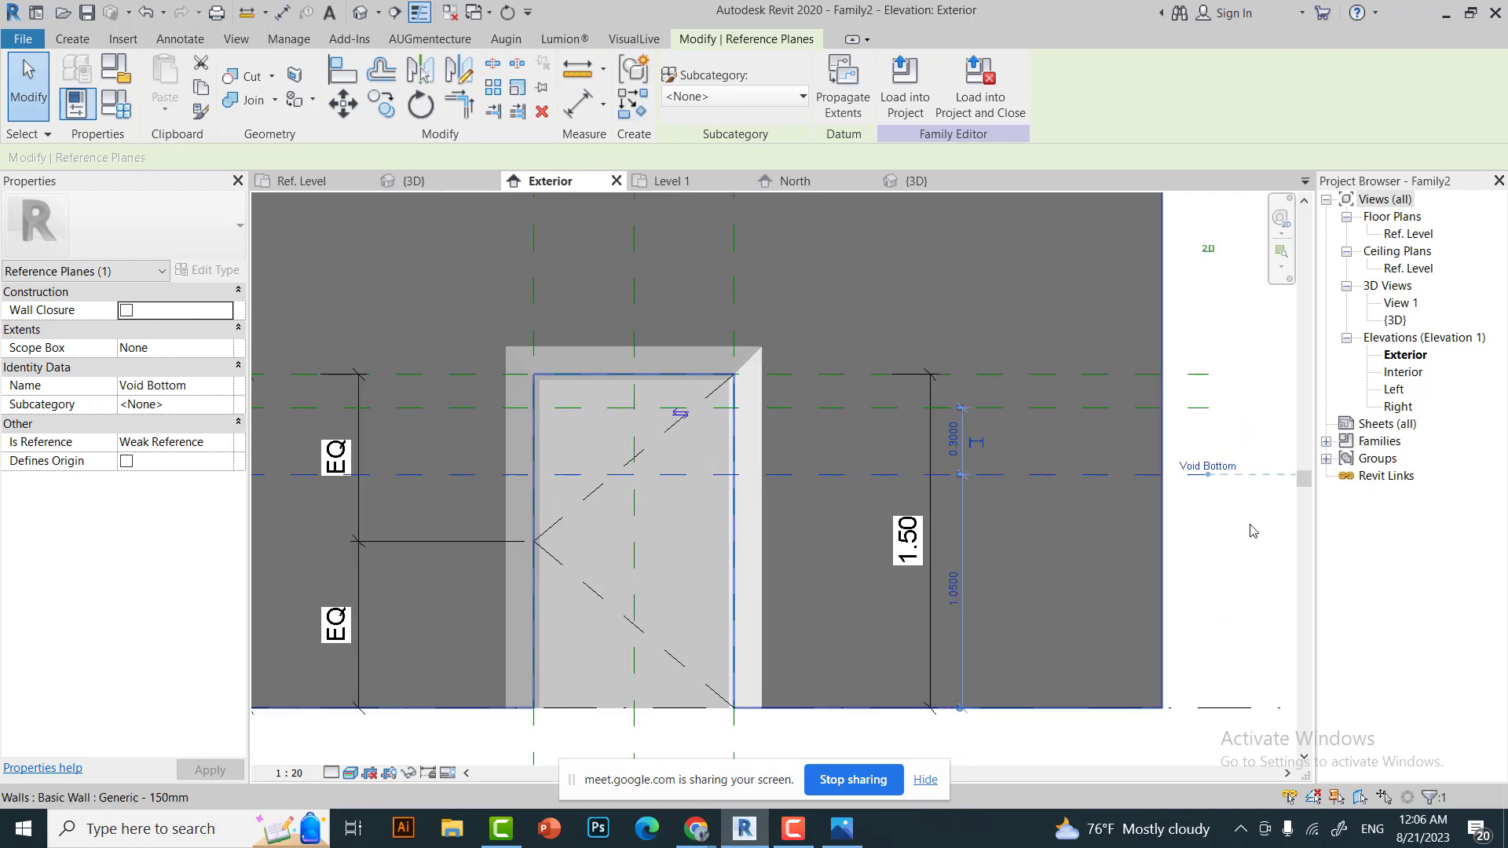
{"action": "scroll", "coordinate": [1094, 449], "scroll_direction": "down", "scroll_amount": 1}
{"action": "left_click", "coordinate": [1094, 449]}
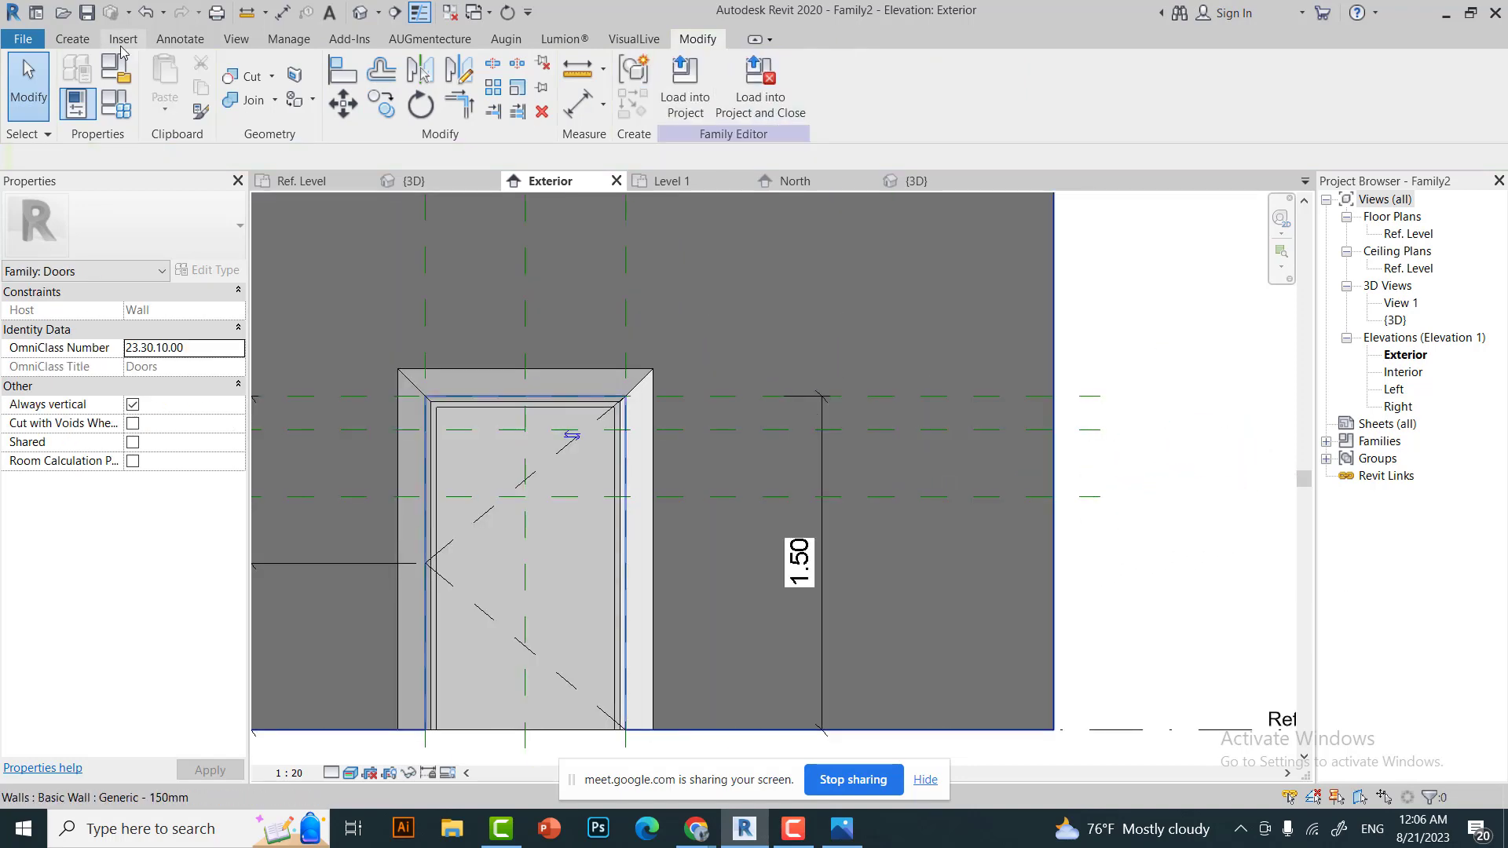
{"action": "left_click", "coordinate": [569, 123]}
{"action": "left_click", "coordinate": [875, 487]}
Place the 0.30 and 0.15 aligned dimensions between the void and top reference planes.
{"action": "left_click", "coordinate": [1115, 471]}
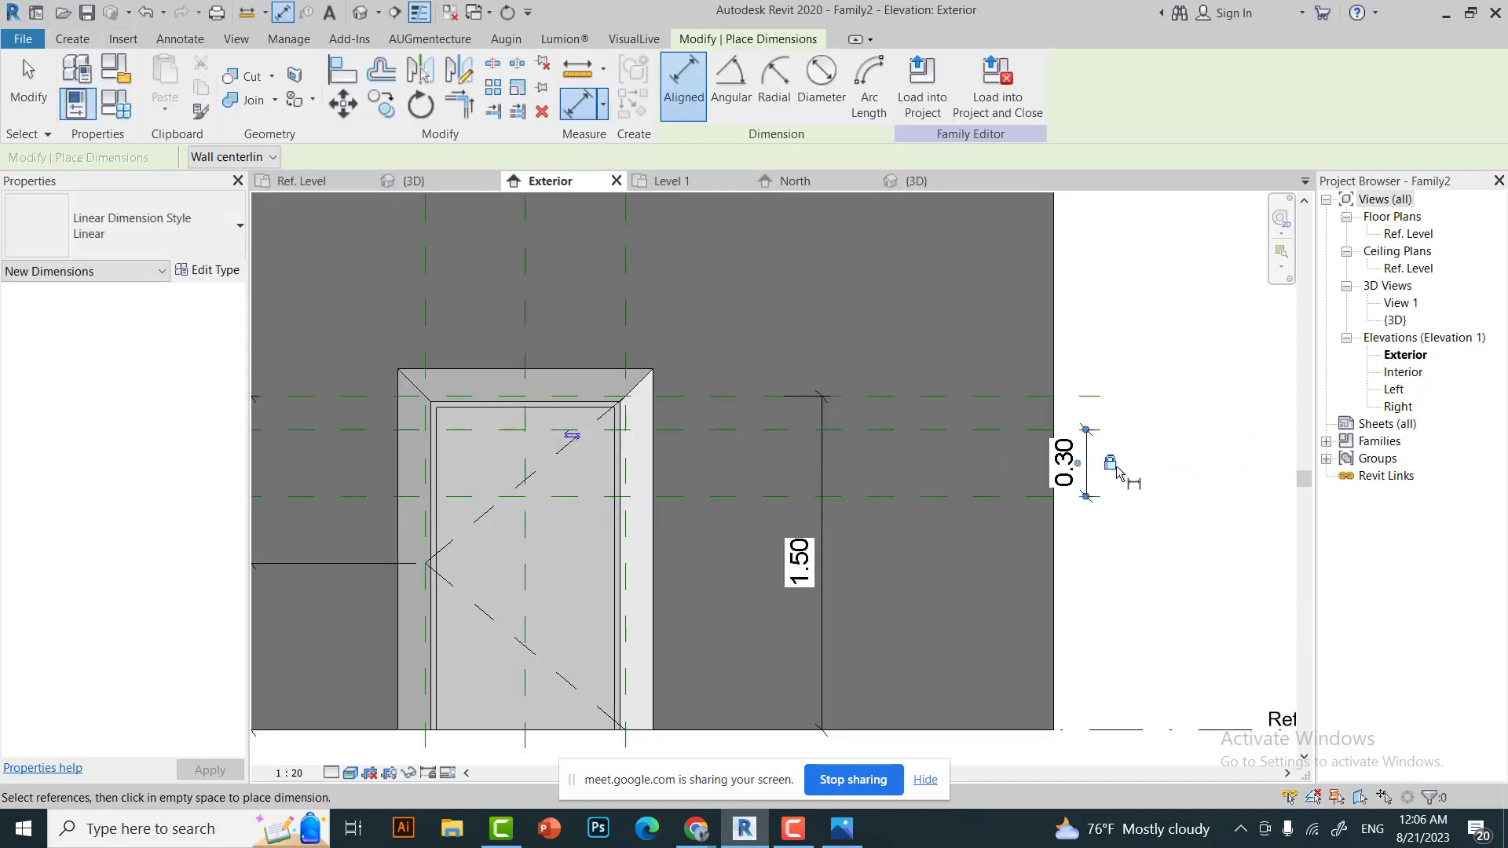
{"action": "left_click", "coordinate": [1027, 396]}
{"action": "left_click", "coordinate": [1081, 451]}
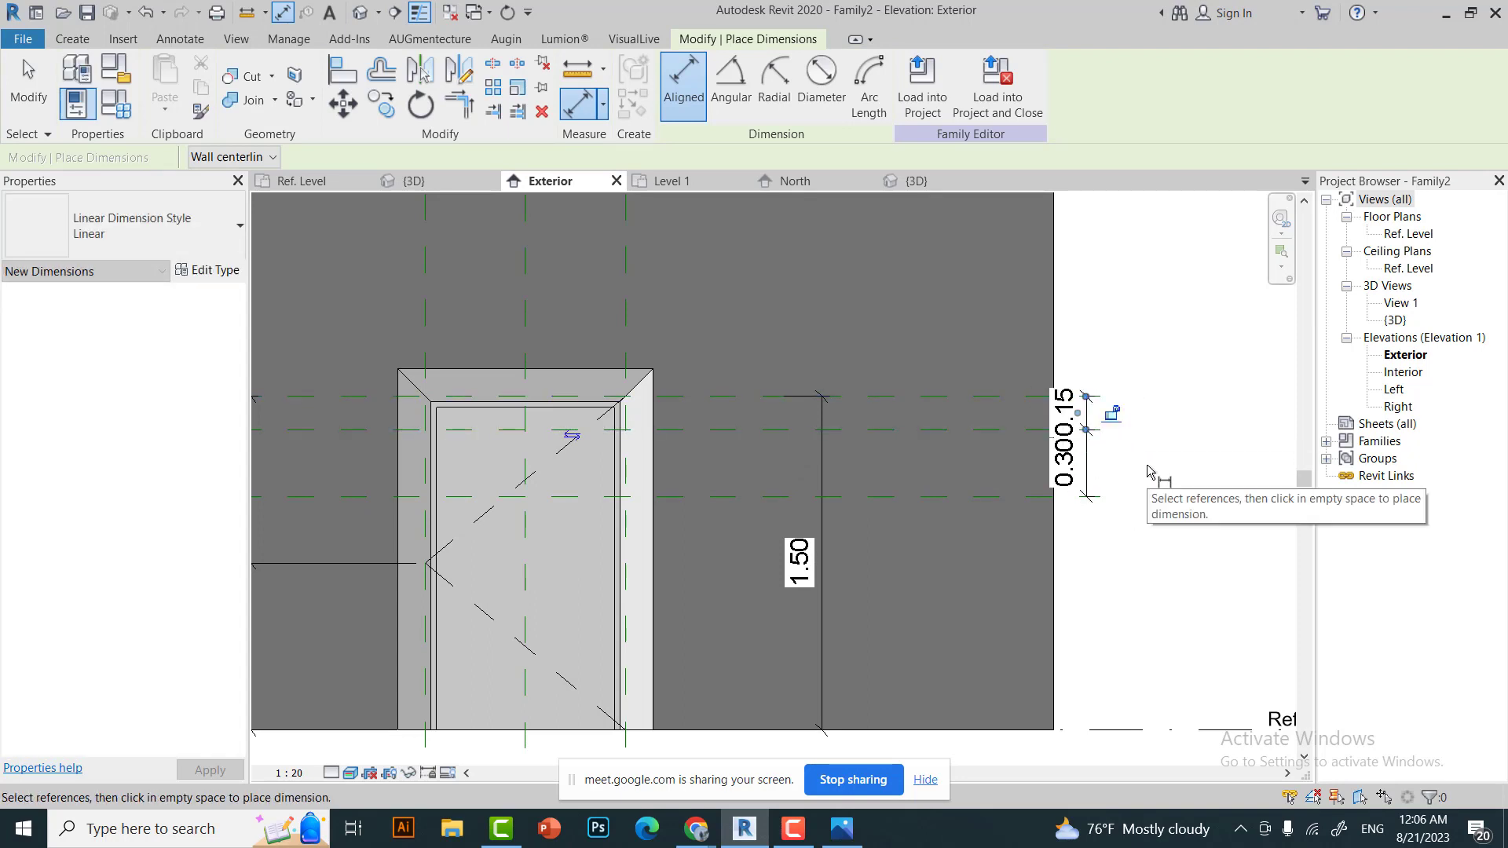
{"action": "scroll", "coordinate": [1135, 465], "scroll_direction": "up", "scroll_amount": 2}
{"action": "key", "text": "Escape"}
{"action": "key", "text": "Escape"}
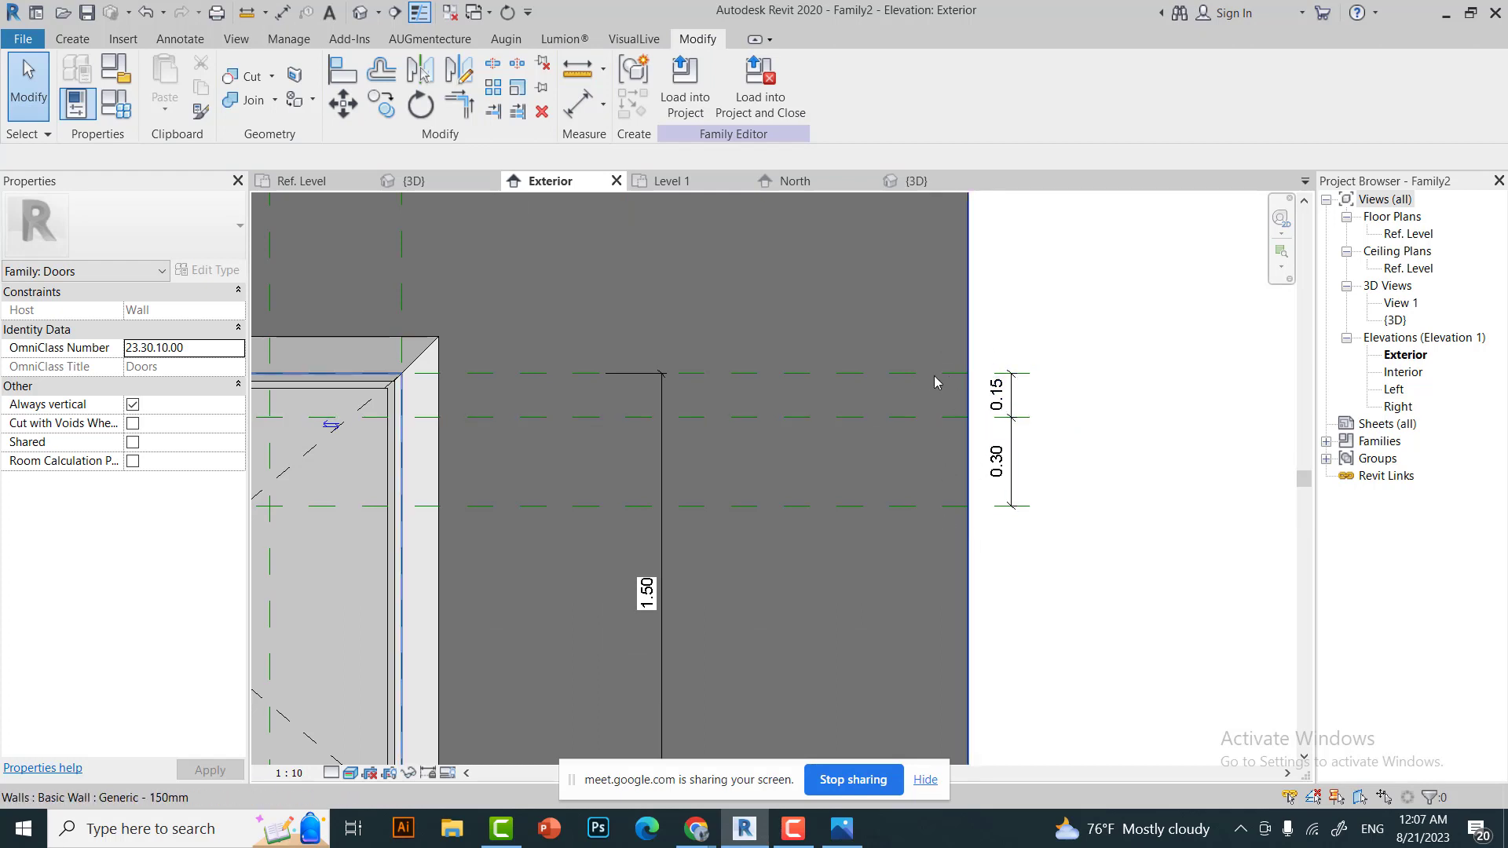
{"action": "scroll", "coordinate": [912, 342], "scroll_direction": "down", "scroll_amount": 4}
{"action": "scroll", "coordinate": [912, 341], "scroll_direction": "up", "scroll_amount": 3}
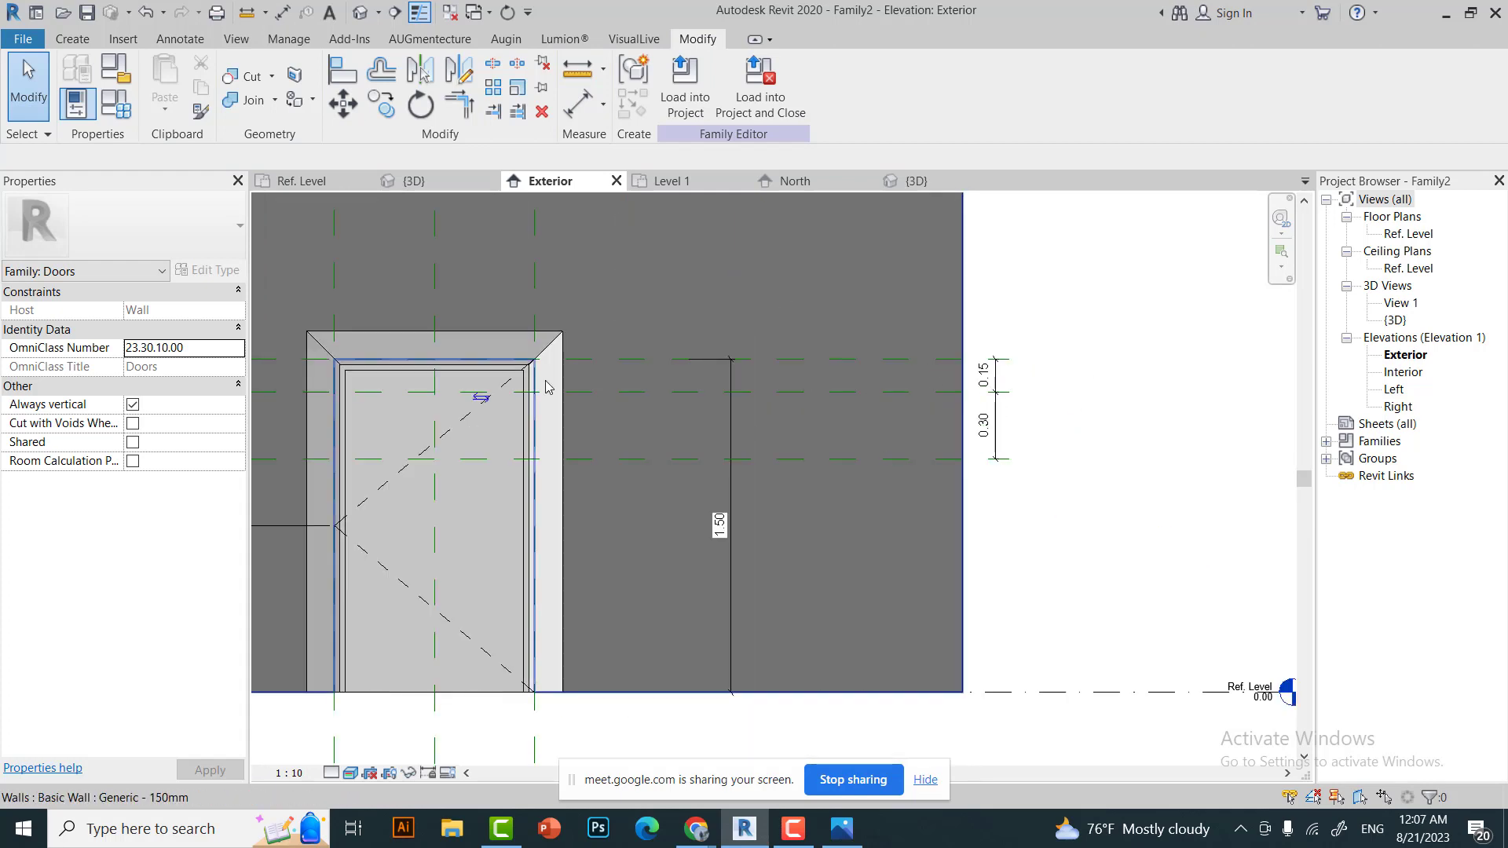
Flex Door Height to 2.20 in Family Types and check the void planes follow.
{"action": "key", "text": "f"}
{"action": "key", "text": "t"}
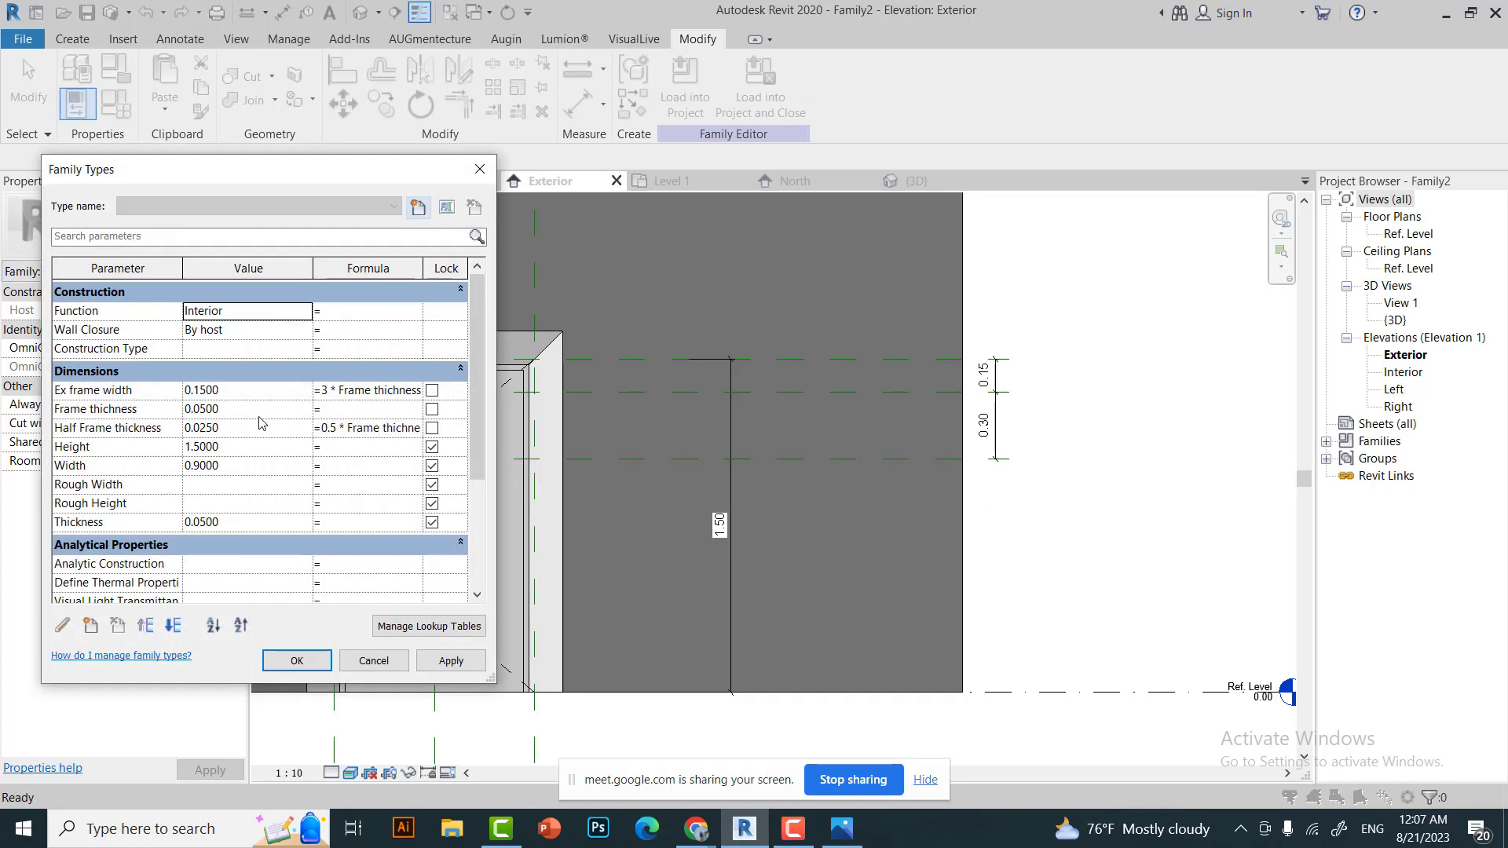
{"action": "left_click", "coordinate": [283, 660]}
{"action": "scroll", "coordinate": [707, 472], "scroll_direction": "up", "scroll_amount": 2}
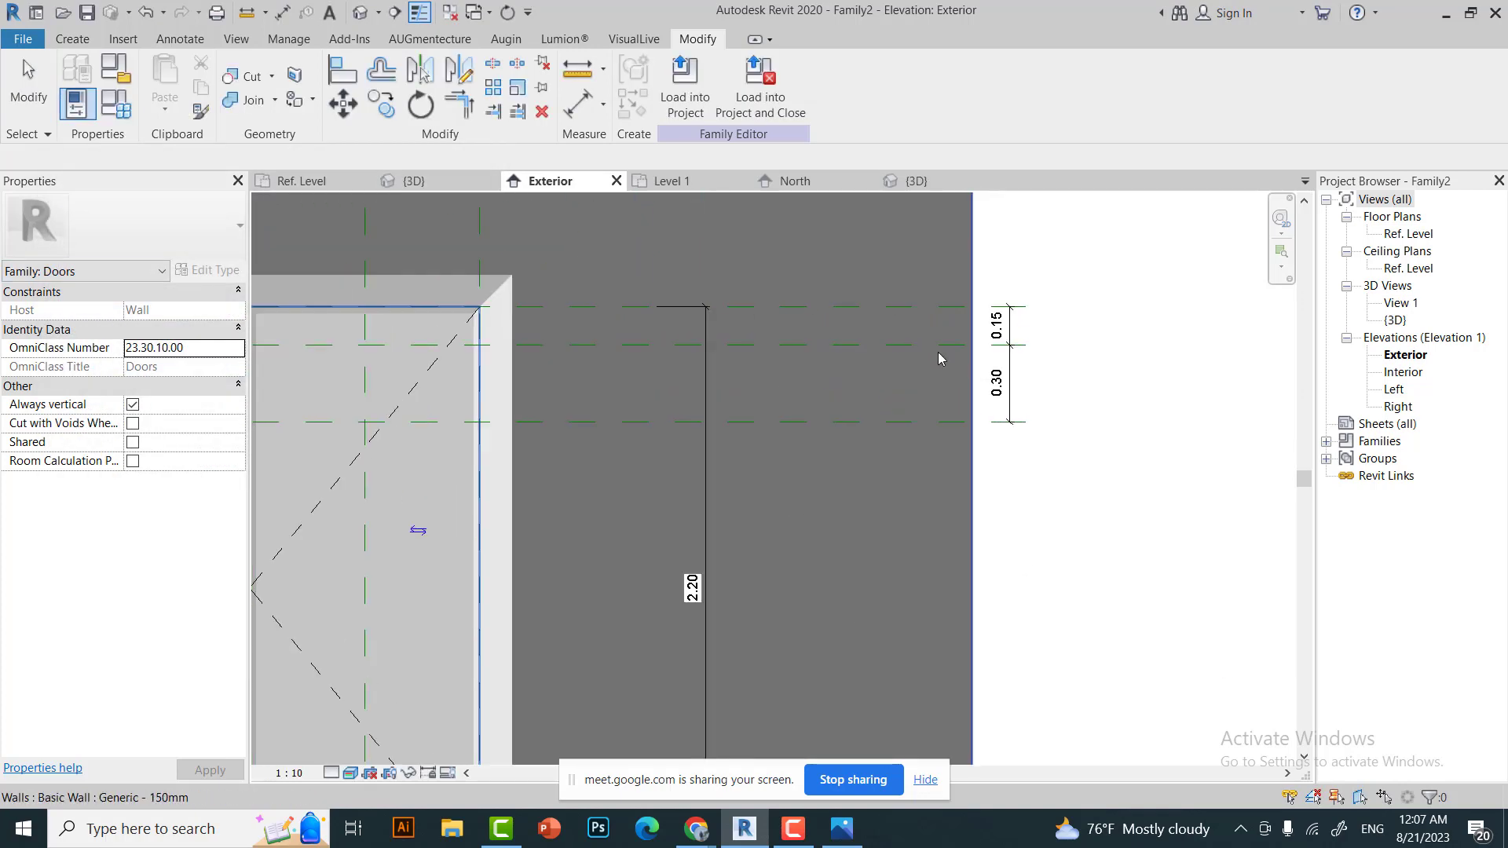
{"action": "scroll", "coordinate": [864, 440], "scroll_direction": "down", "scroll_amount": 3}
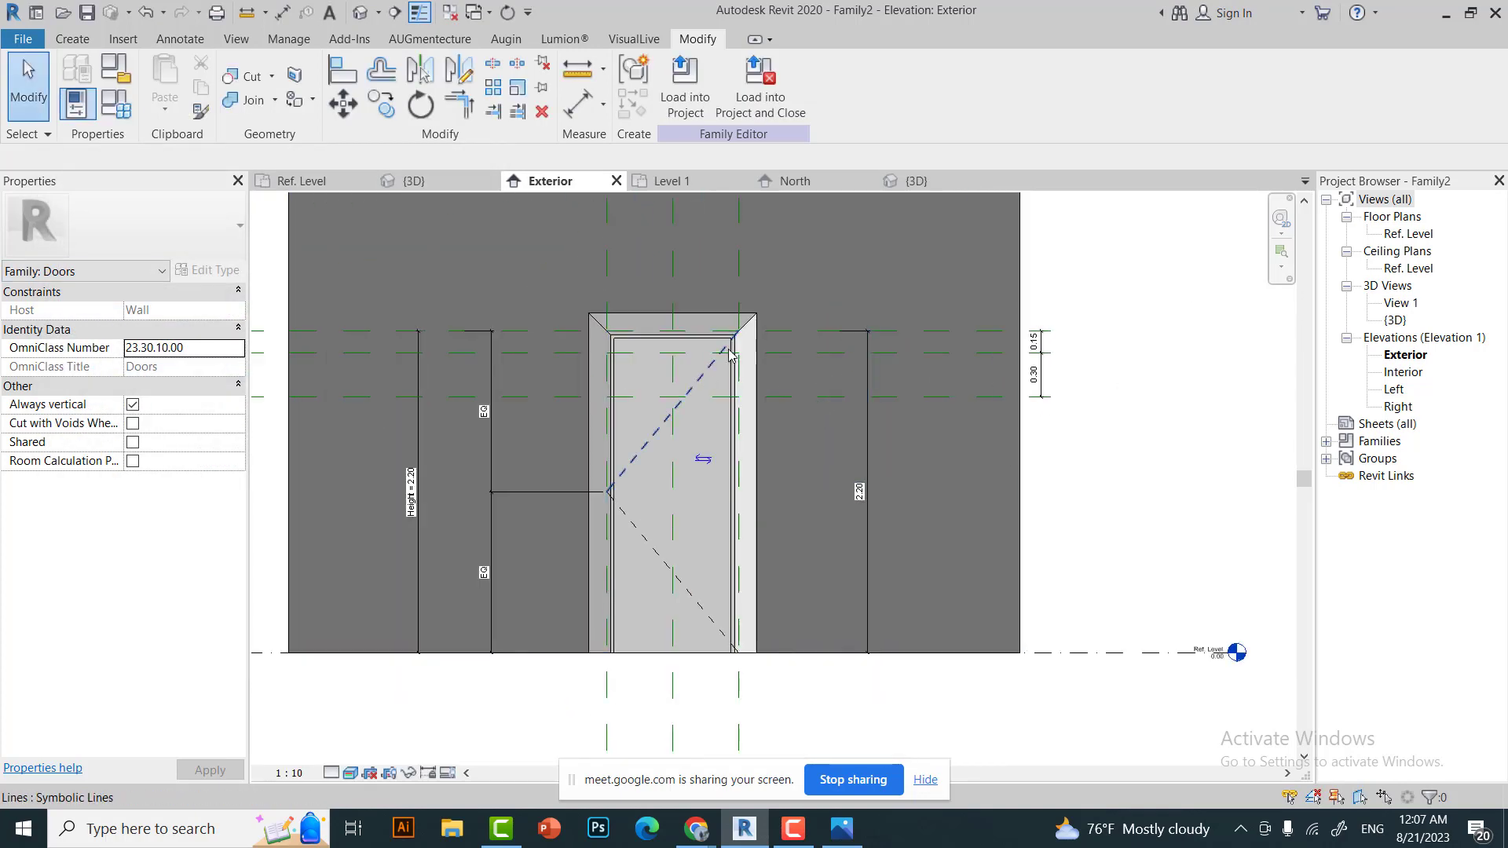
{"action": "scroll", "coordinate": [735, 354], "scroll_direction": "up", "scroll_amount": 1}
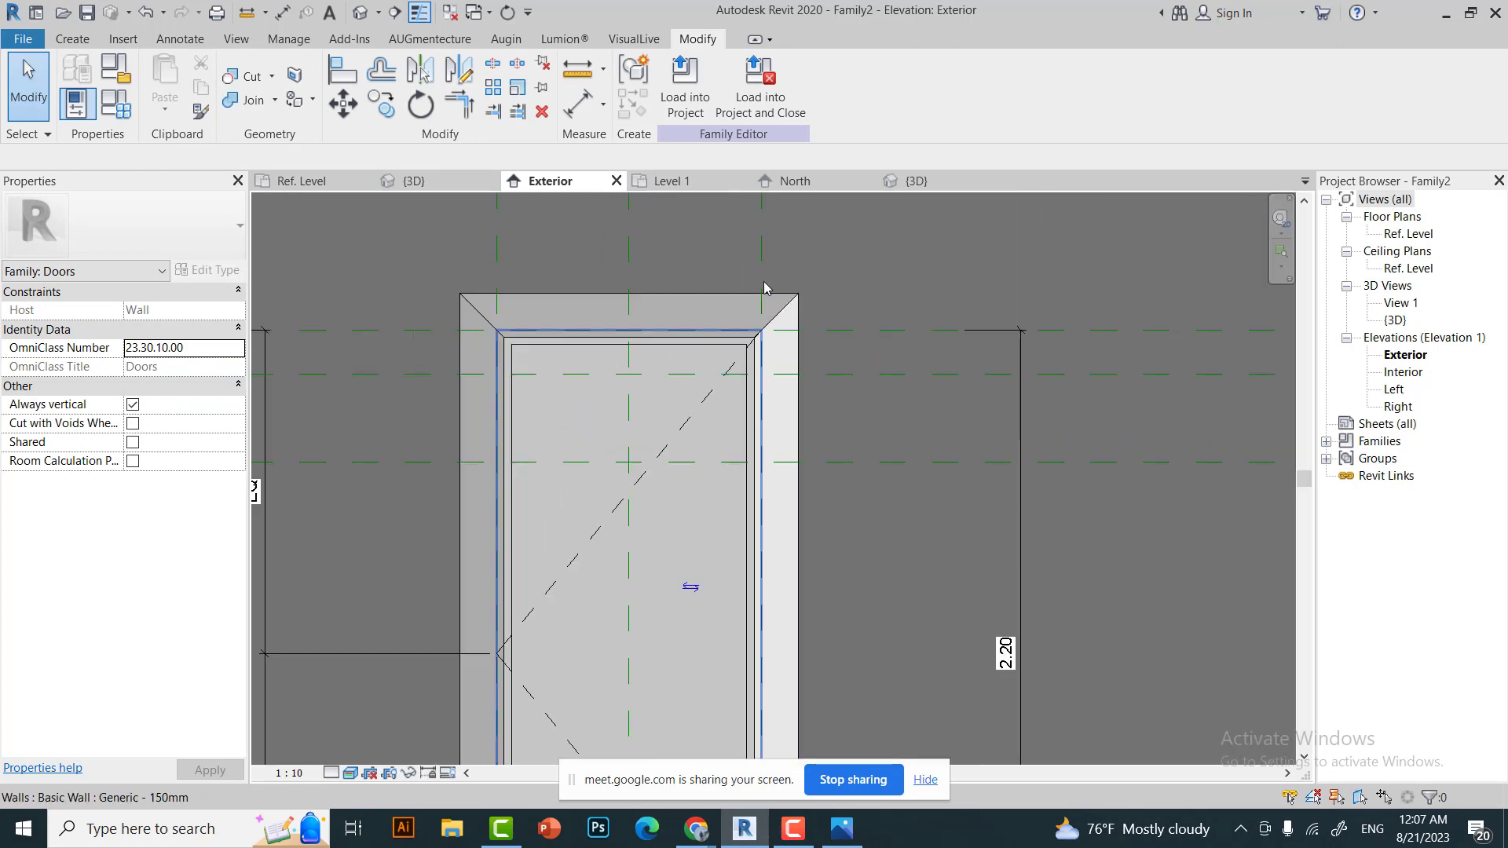
{"action": "scroll", "coordinate": [762, 262], "scroll_direction": "down", "scroll_amount": 2}
{"action": "scroll", "coordinate": [762, 261], "scroll_direction": "down", "scroll_amount": 1}
Copy the reference plane at the door's side.
{"action": "left_click", "coordinate": [761, 253]}
{"action": "scroll", "coordinate": [754, 380], "scroll_direction": "up", "scroll_amount": 3}
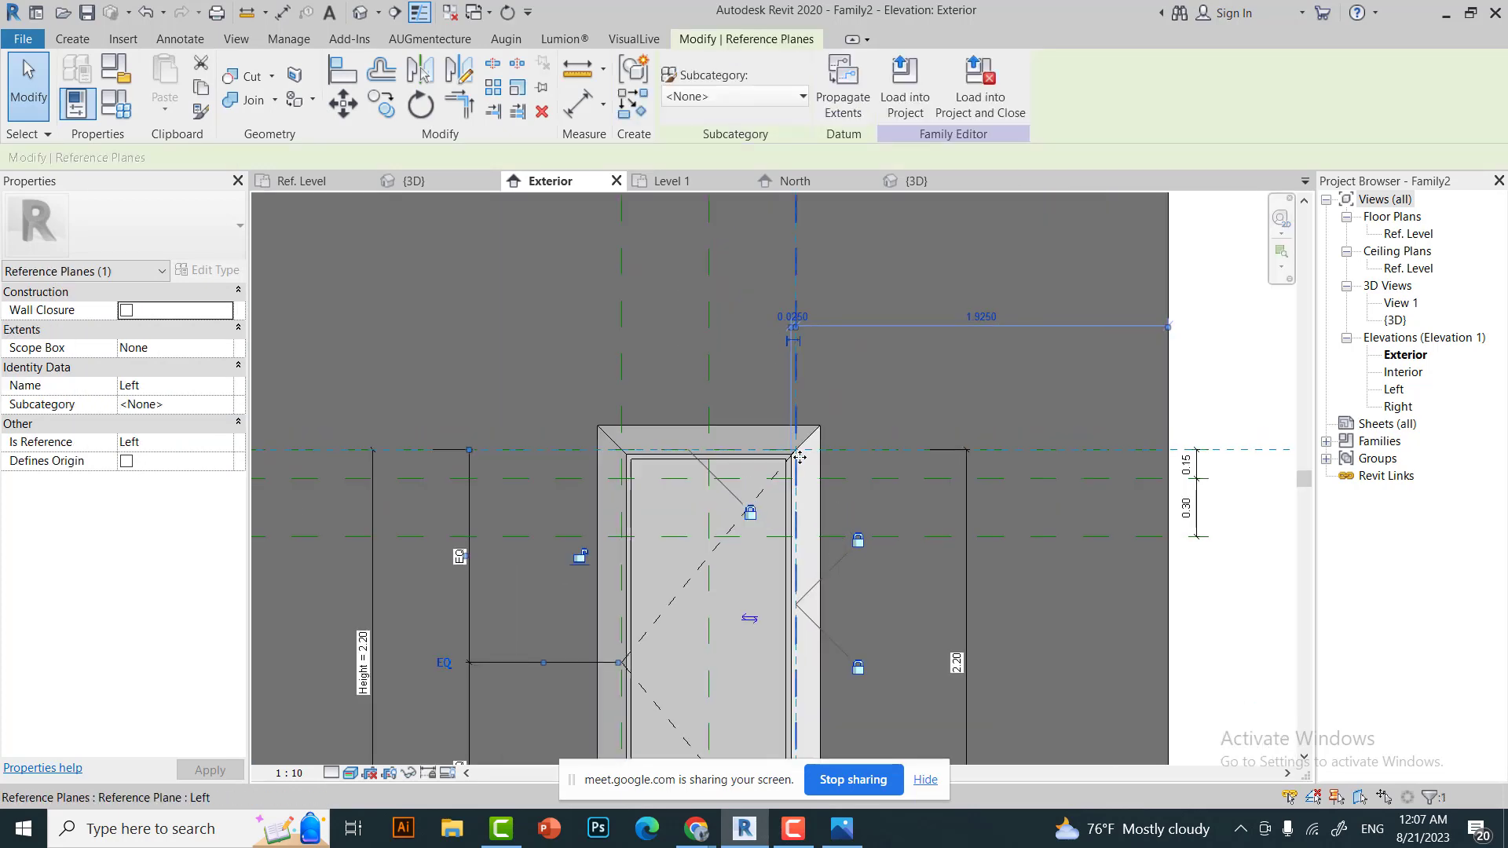
{"action": "scroll", "coordinate": [754, 380], "scroll_direction": "up", "scroll_amount": 2}
{"action": "key", "text": "r"}
{"action": "key", "text": "o"}
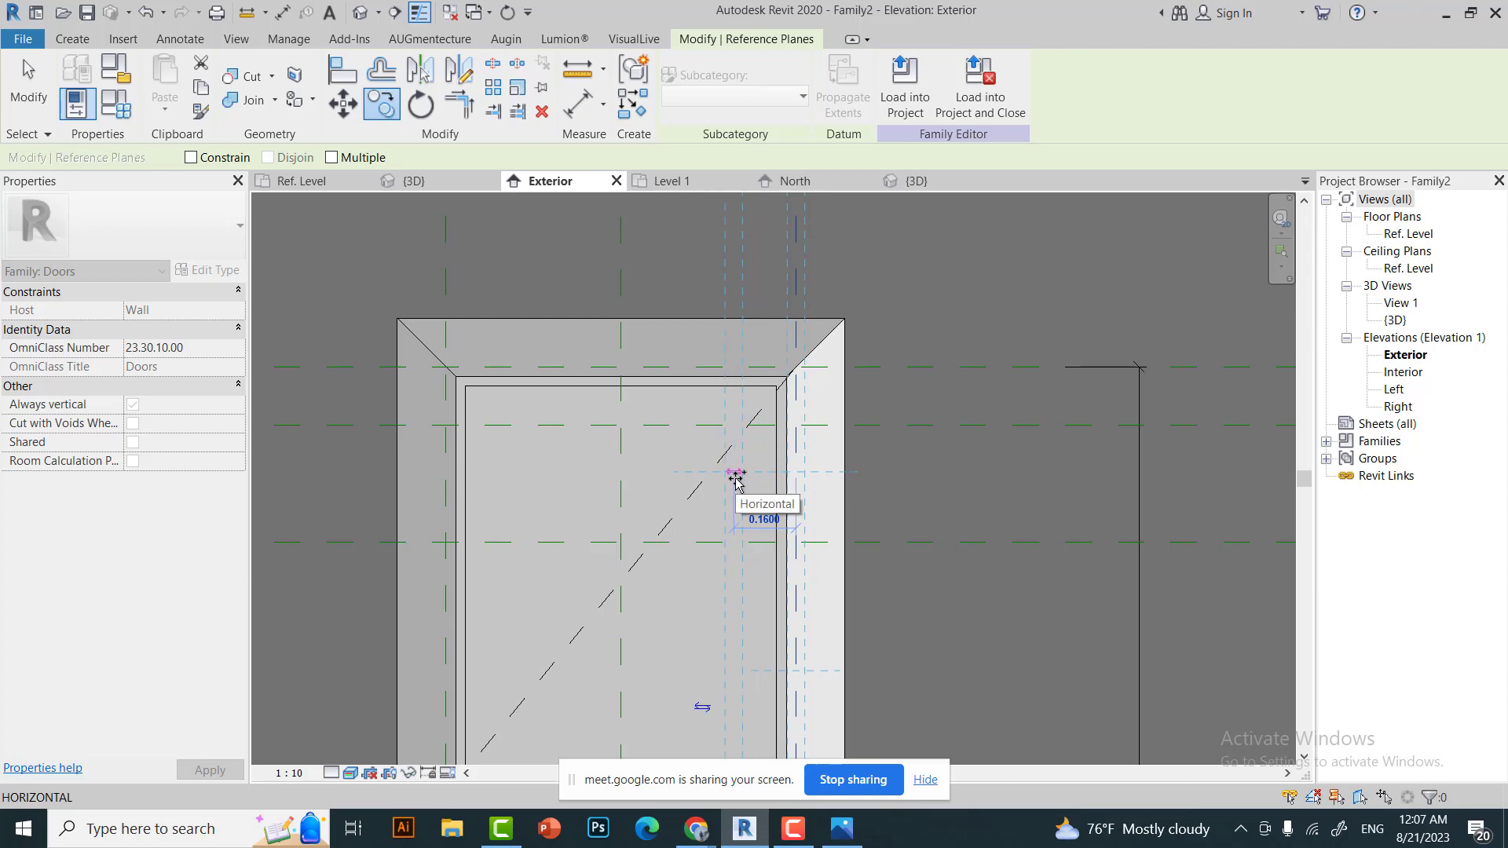
{"action": "type", "text": ".1"}
{"action": "key", "text": "Return"}
{"action": "scroll", "coordinate": [777, 521], "scroll_direction": "down", "scroll_amount": 3}
Move the selected reference plane 0.1 sideways.
{"action": "key", "text": "m"}
{"action": "key", "text": "v"}
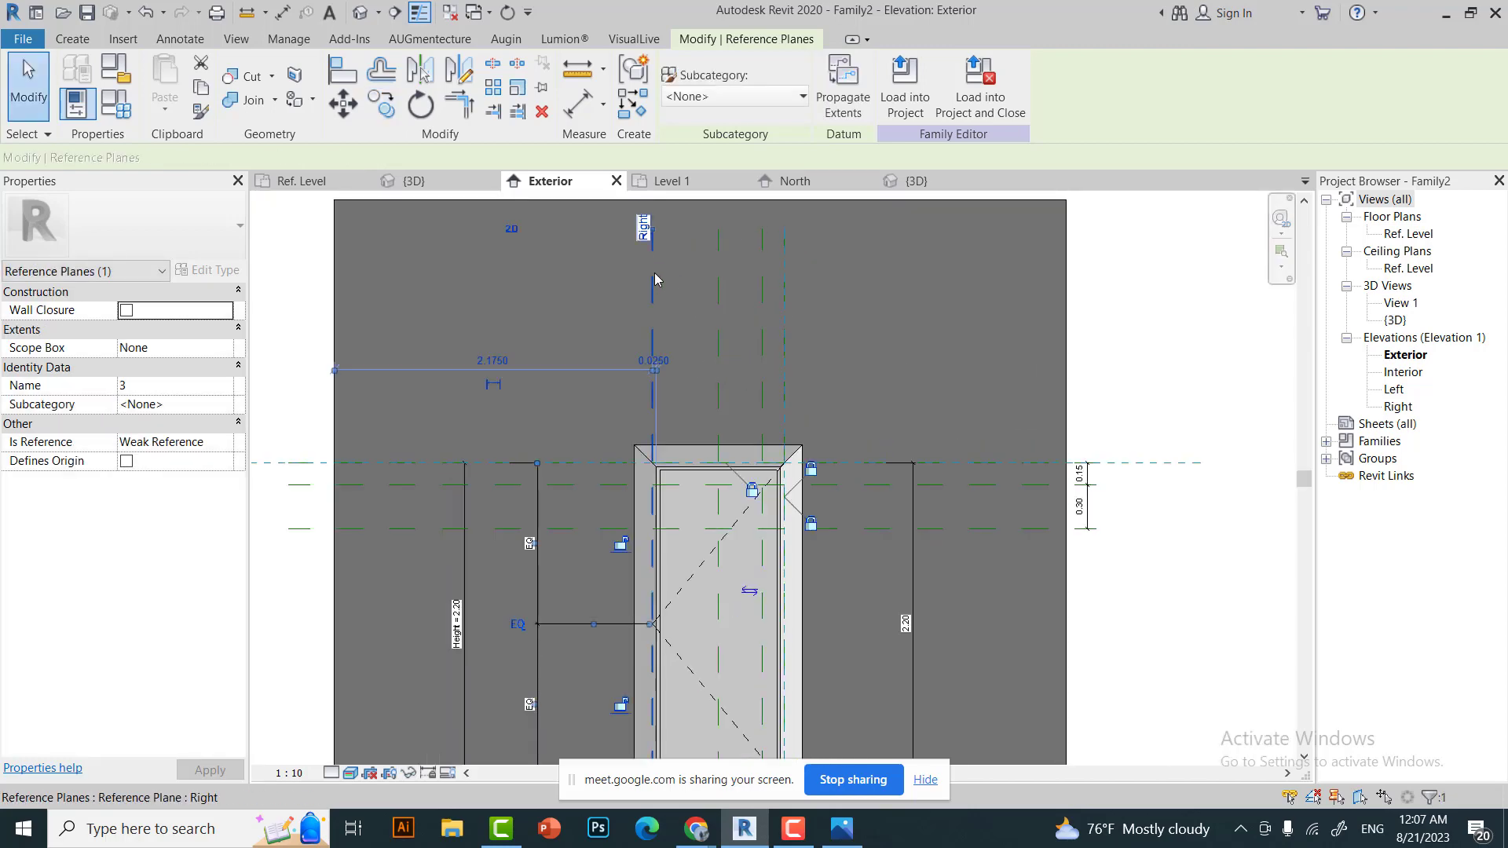
{"action": "left_click", "coordinate": [662, 390]}
{"action": "type", "text": ".15"}
{"action": "key", "text": "Return"}
{"action": "scroll", "coordinate": [628, 353], "scroll_direction": "up", "scroll_amount": 3}
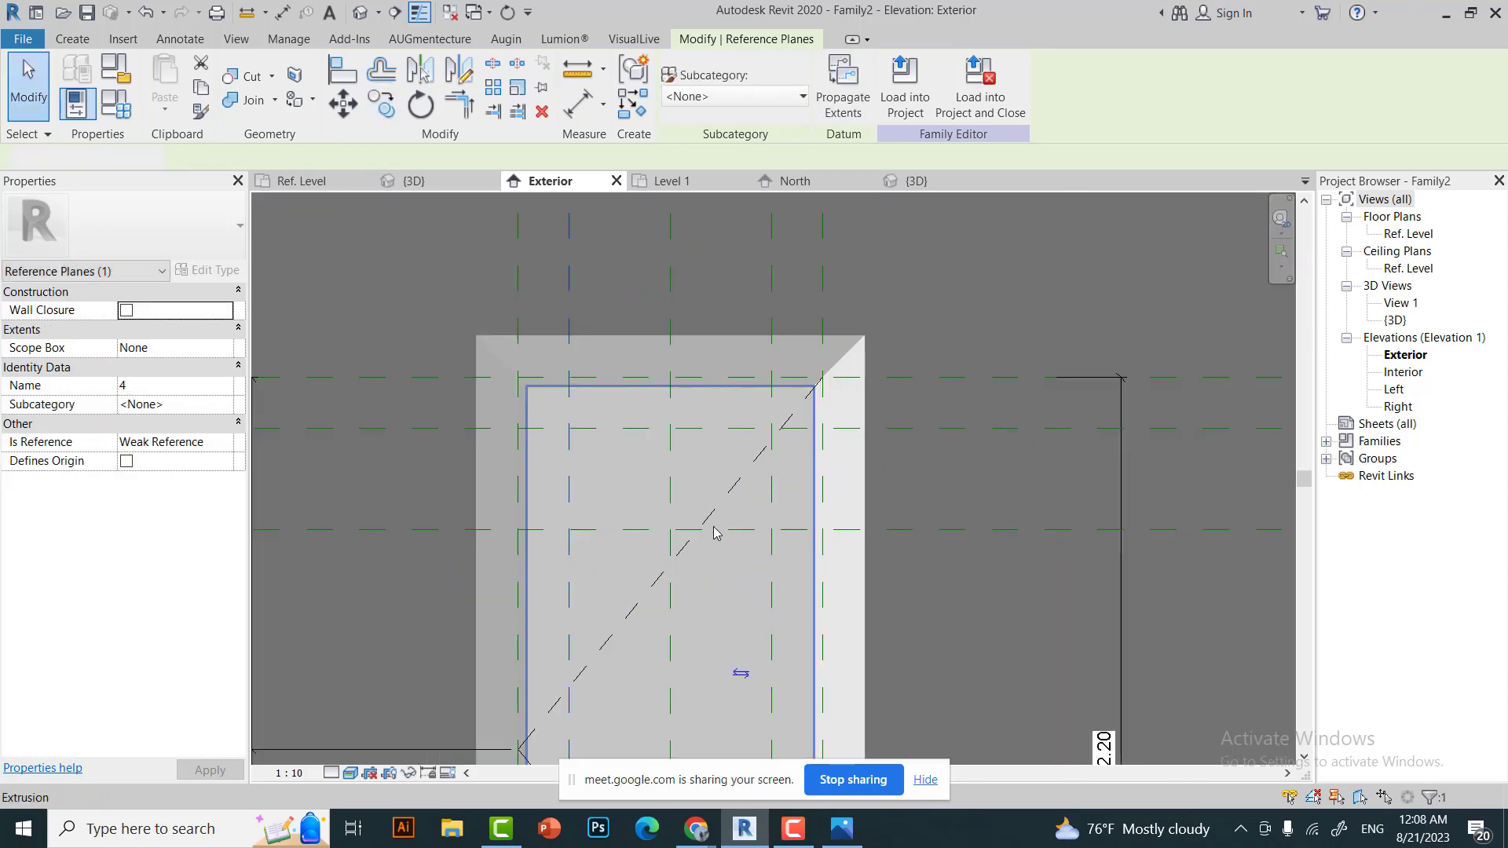
{"action": "scroll", "coordinate": [595, 357], "scroll_direction": "down", "scroll_amount": 3}
{"action": "key", "text": "Escape"}
Check the host wall's top constraint, then select a vertical reference plane above the door.
{"action": "left_click", "coordinate": [595, 357]}
{"action": "left_click", "coordinate": [165, 404]}
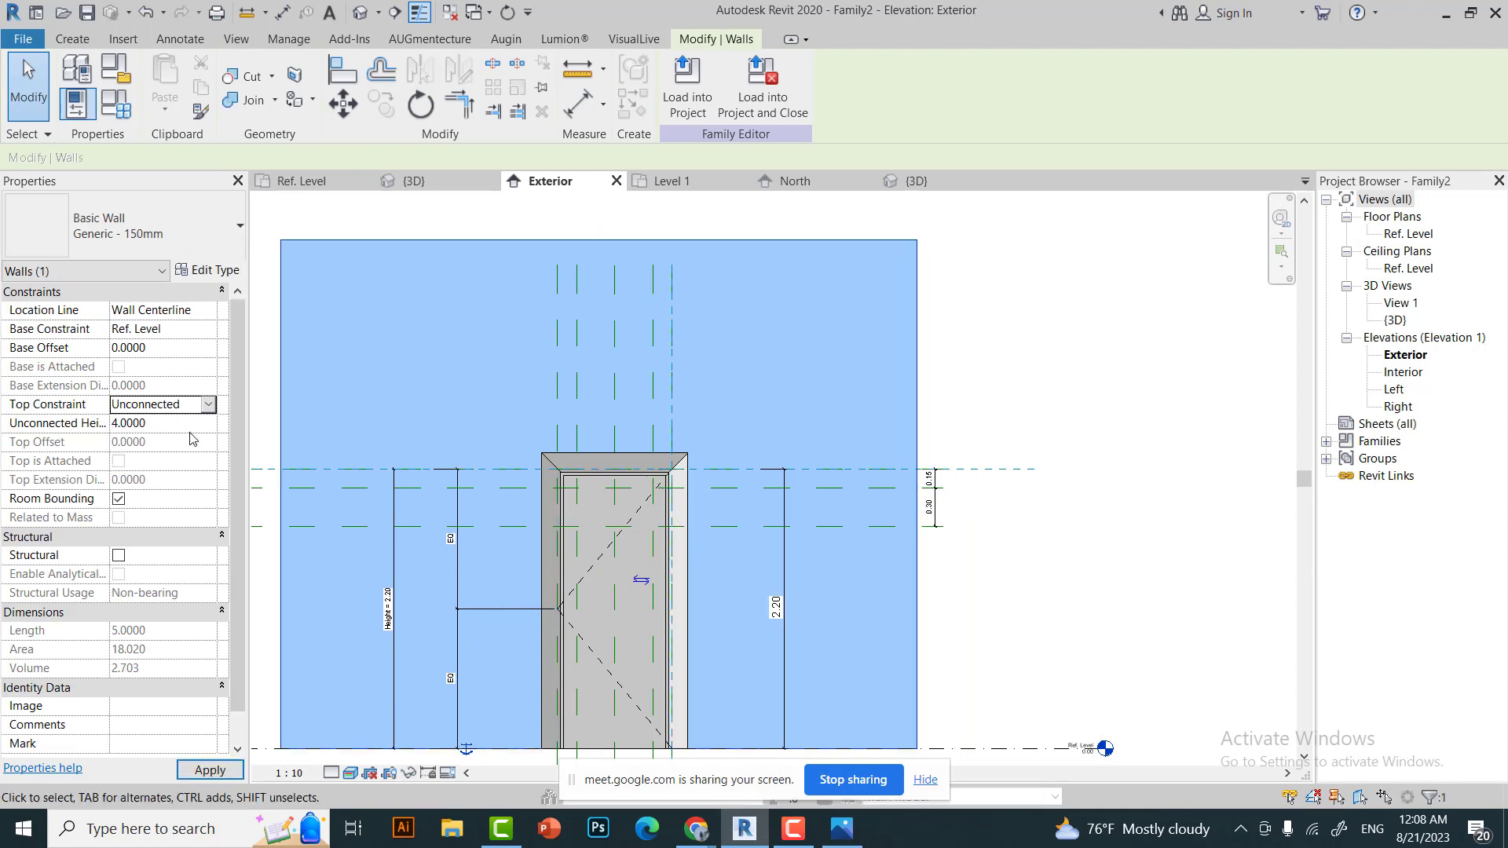
{"action": "key", "text": "Escape"}
{"action": "left_click", "coordinate": [577, 369]}
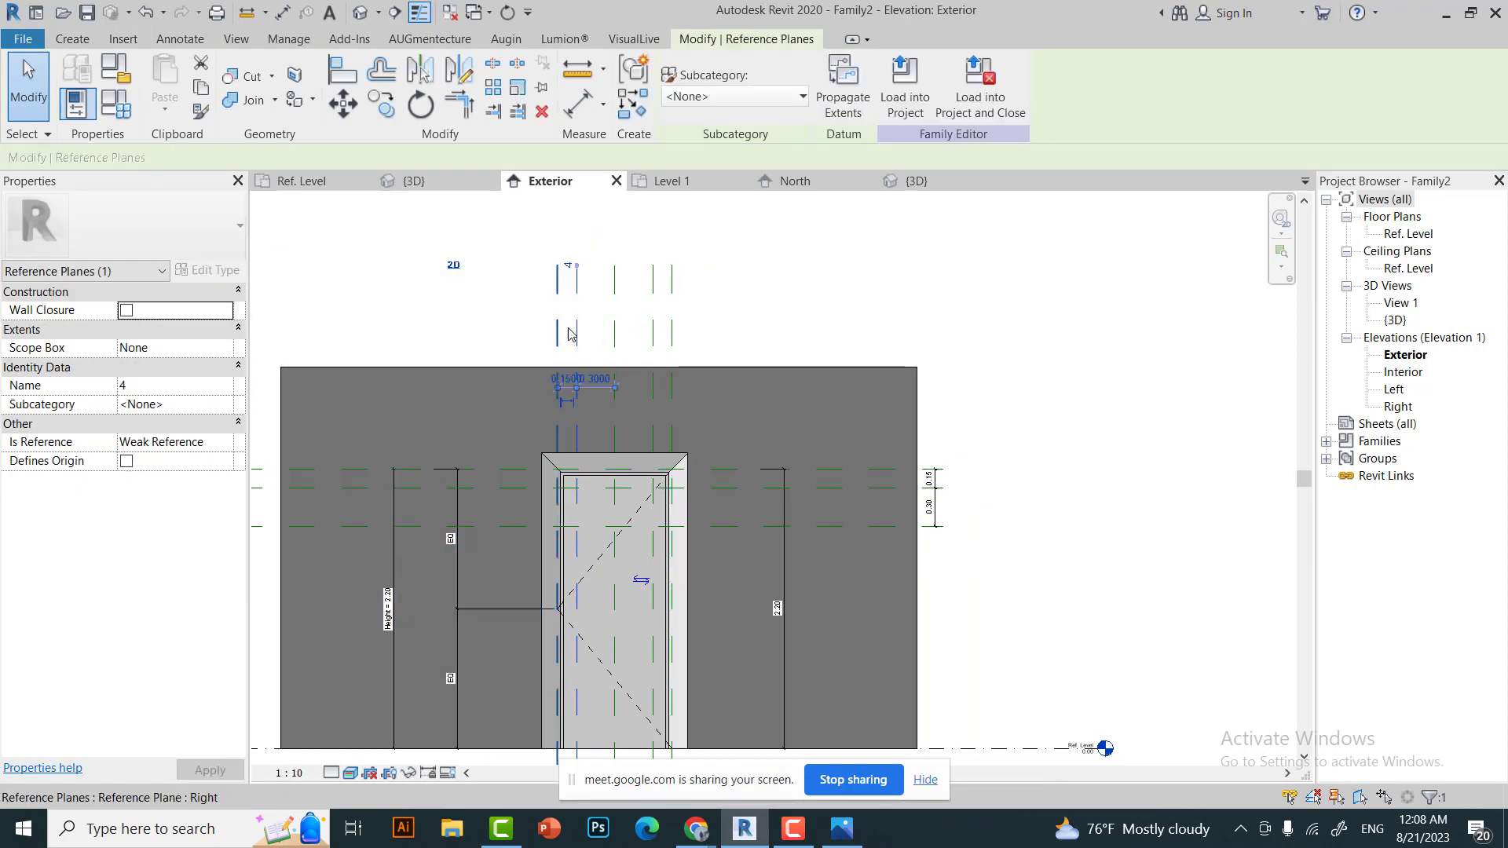
{"action": "scroll", "coordinate": [578, 377], "scroll_direction": "up", "scroll_amount": 2}
{"action": "scroll", "coordinate": [577, 377], "scroll_direction": "up", "scroll_amount": 2}
Remove the extra witness line so the dimension string reads only 0.15.
{"action": "left_click", "coordinate": [660, 446]}
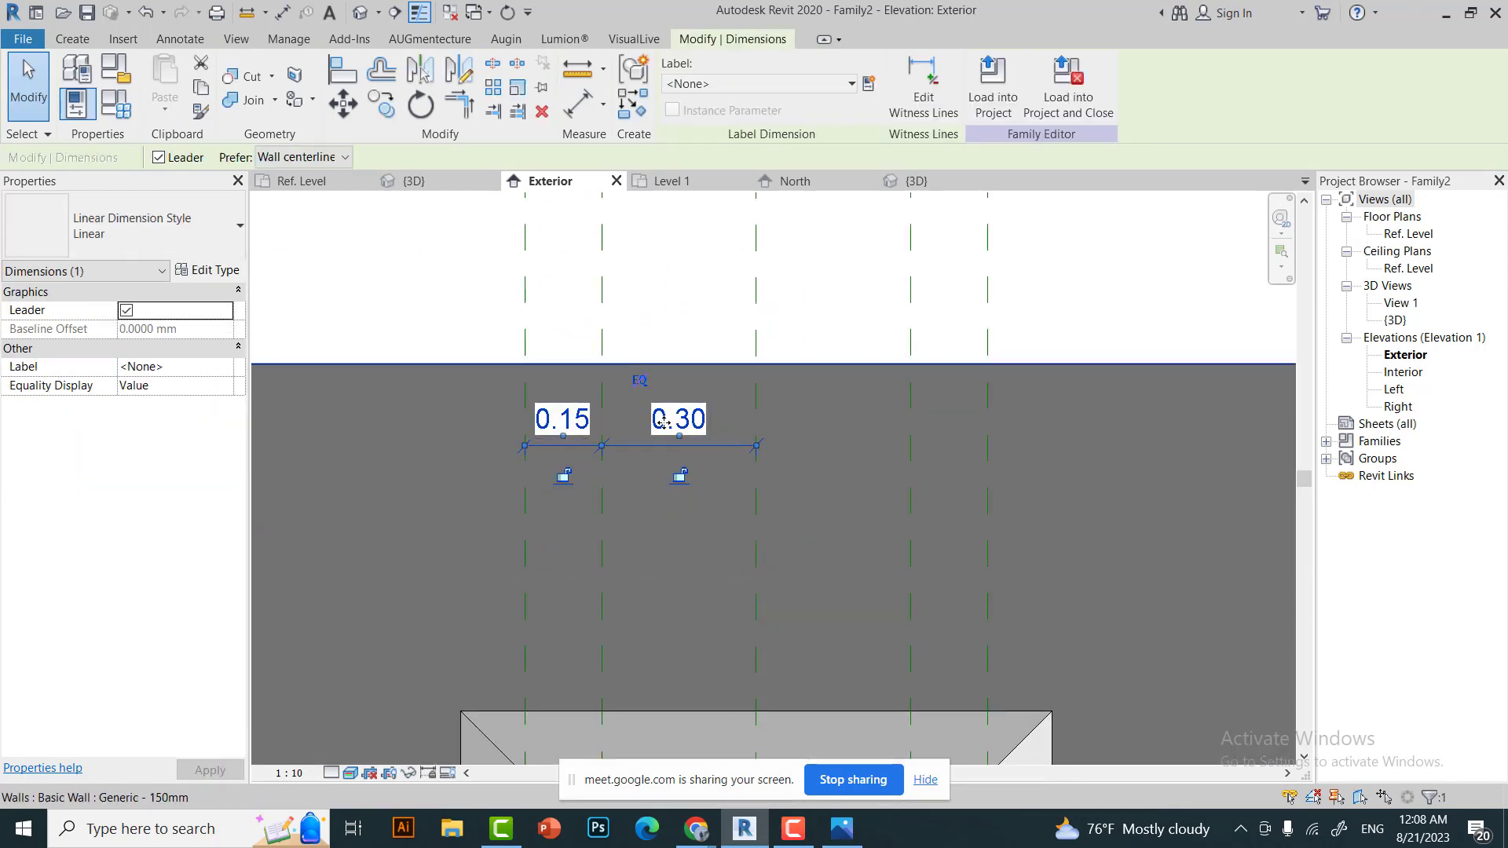
{"action": "left_click", "coordinate": [930, 94]}
{"action": "left_click", "coordinate": [756, 464]}
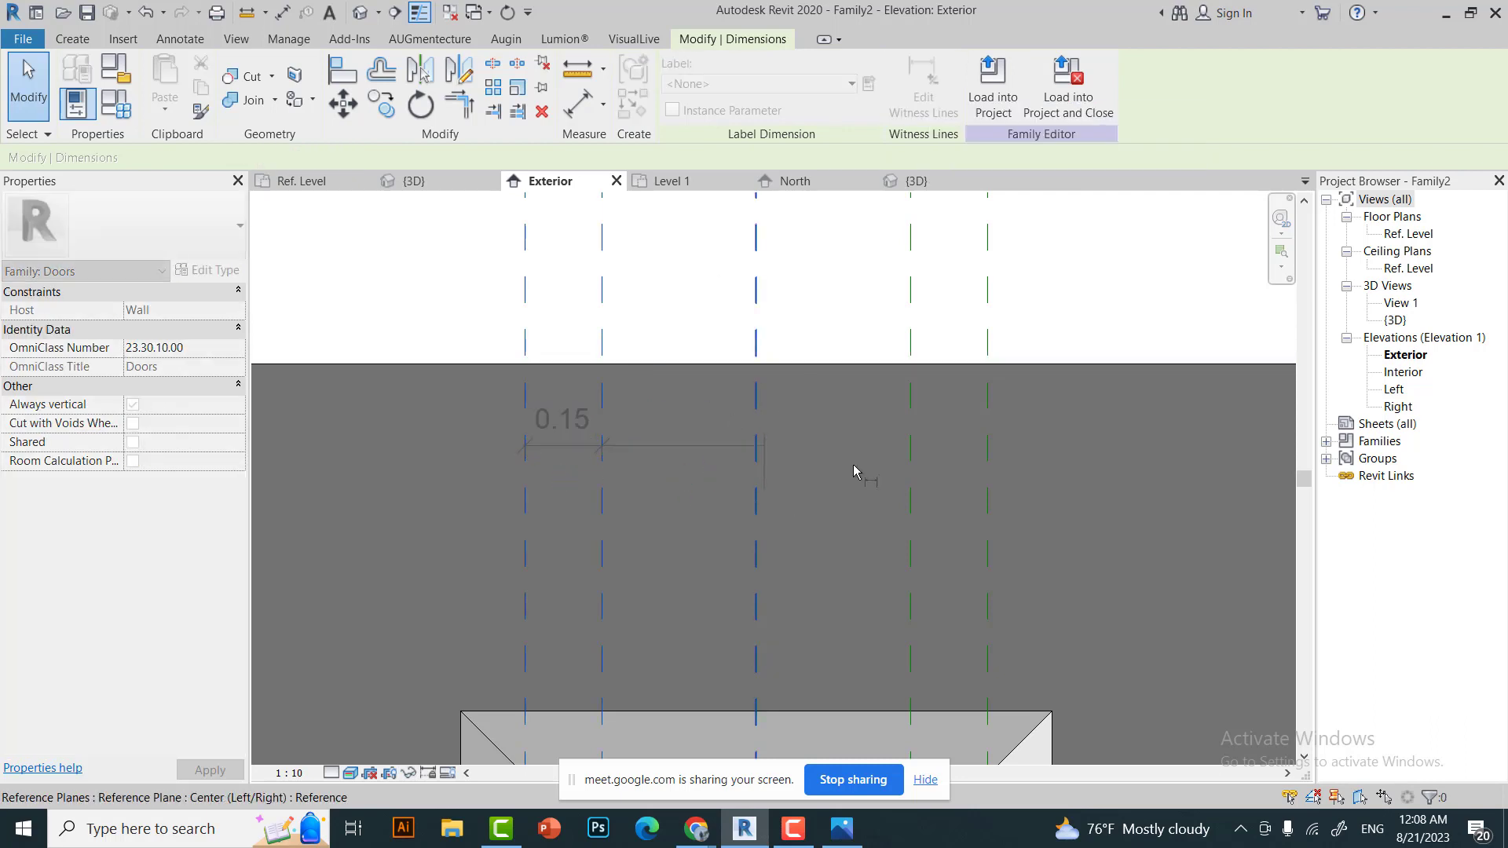
{"action": "left_click", "coordinate": [853, 464]}
{"action": "scroll", "coordinate": [597, 471], "scroll_direction": "down", "scroll_amount": 2}
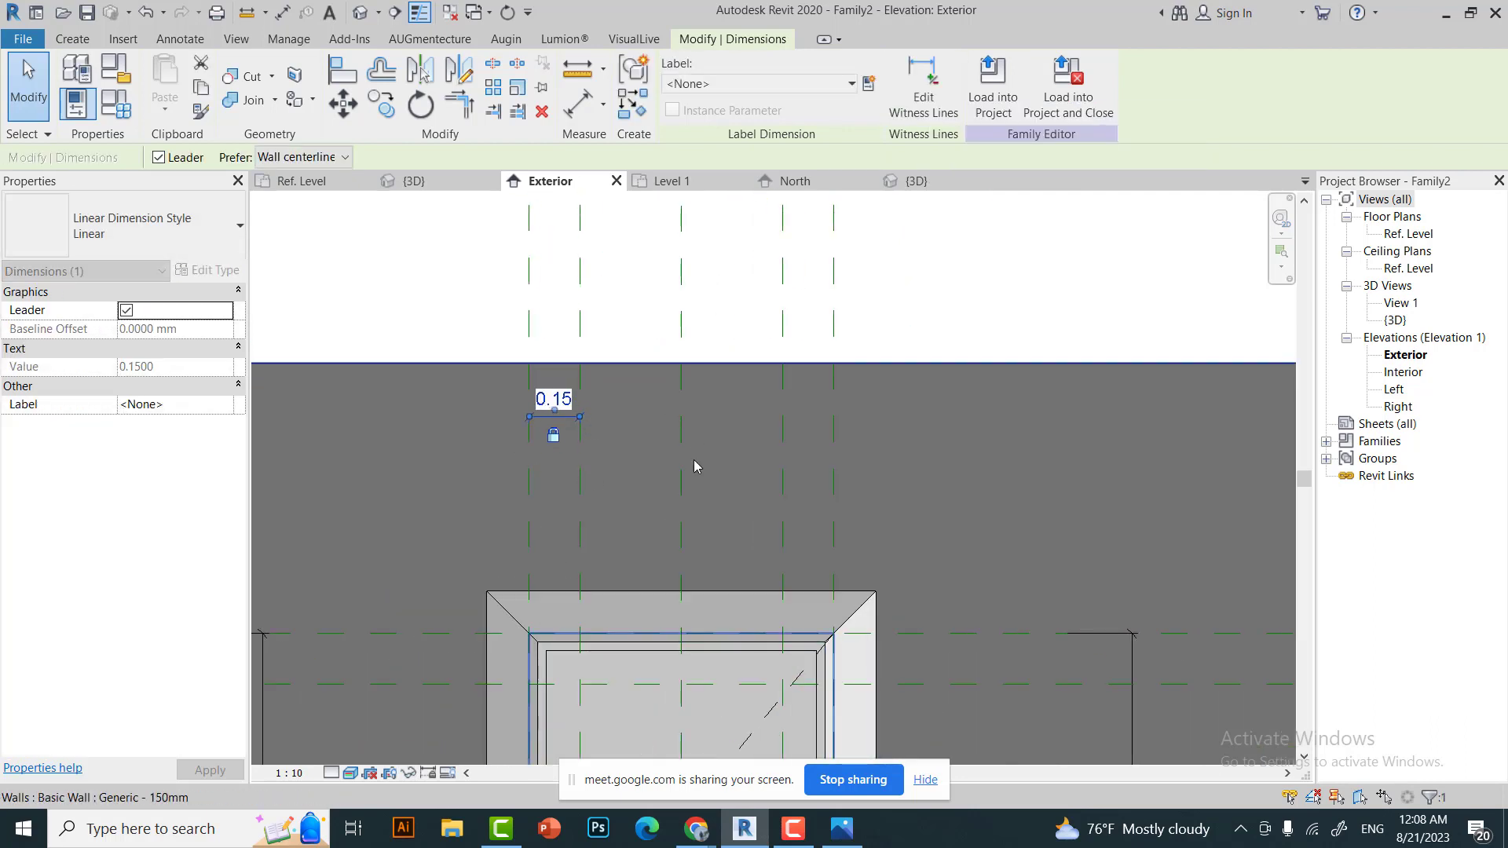
{"action": "scroll", "coordinate": [695, 466], "scroll_direction": "down", "scroll_amount": 3}
{"action": "scroll", "coordinate": [652, 369], "scroll_direction": "up", "scroll_amount": 2}
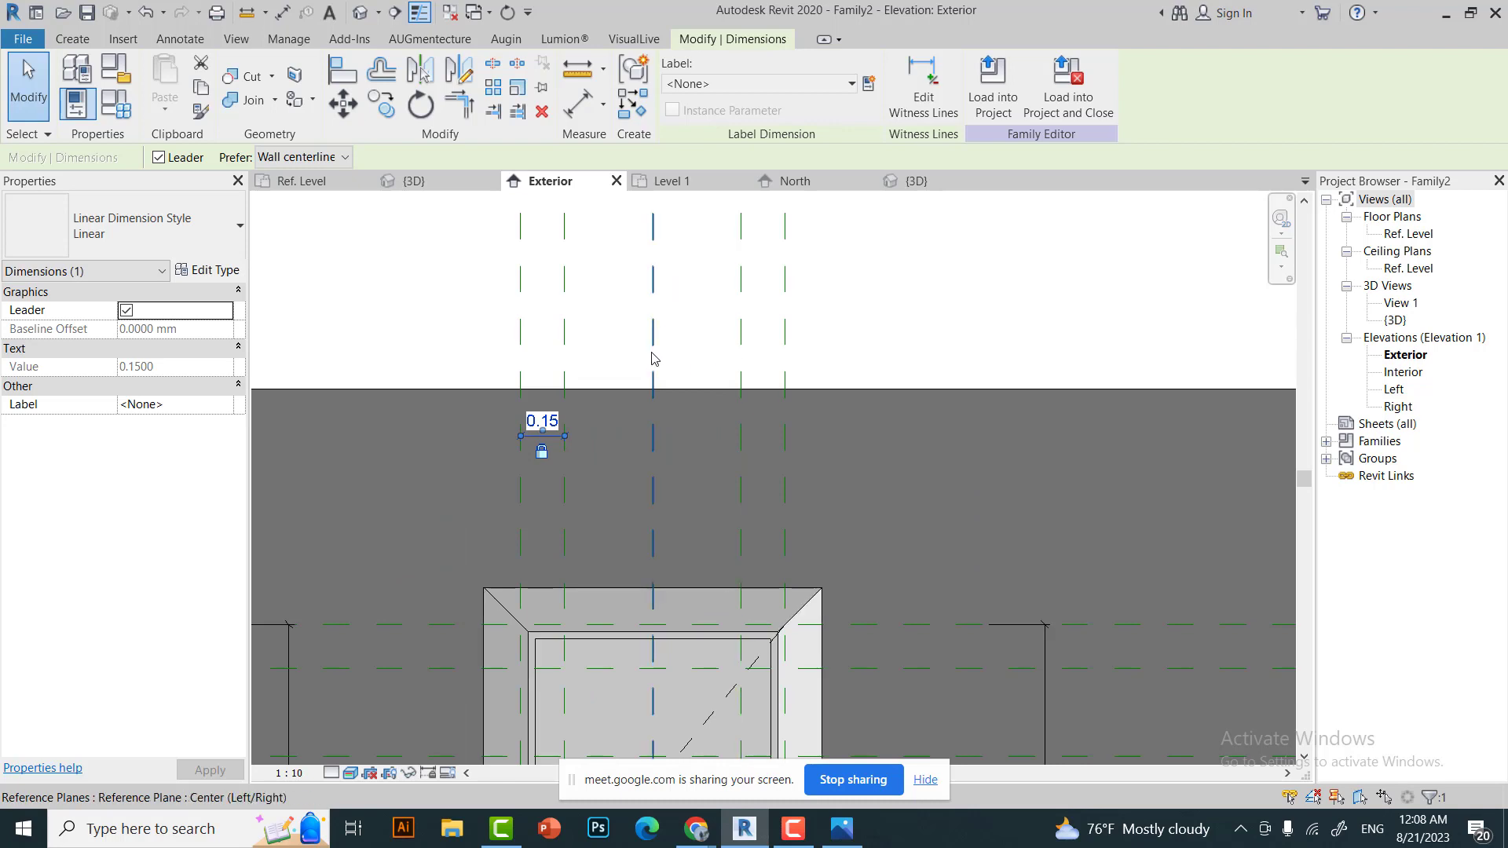
{"action": "scroll", "coordinate": [654, 358], "scroll_direction": "down", "scroll_amount": 2}
{"action": "scroll", "coordinate": [620, 385], "scroll_direction": "up", "scroll_amount": 2}
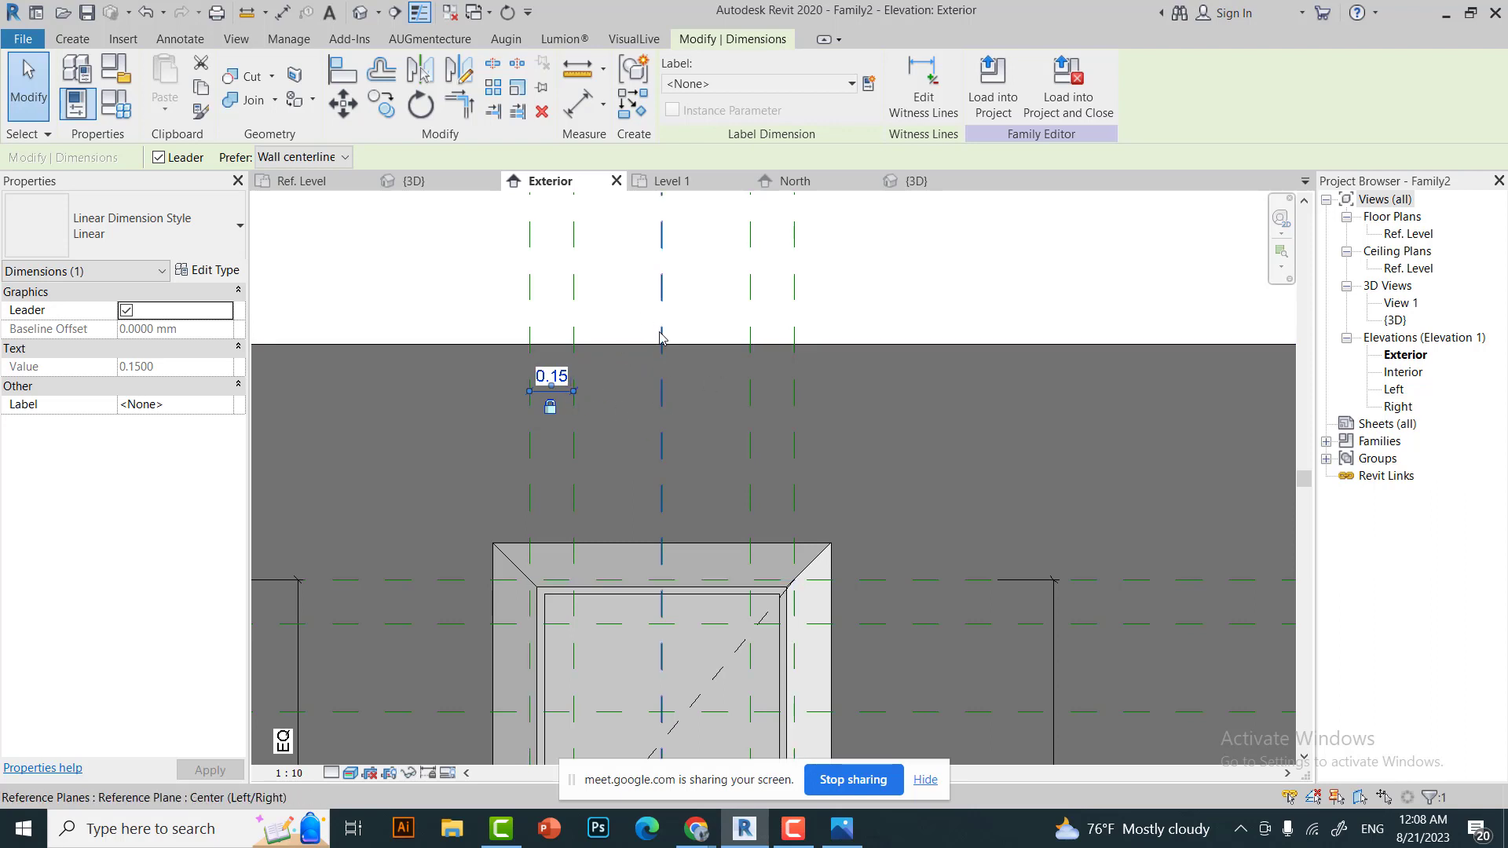
{"action": "key", "text": "Escape"}
Add an aligned 0.15 dimension between the other pair of reference planes.
{"action": "key", "text": "d"}
{"action": "key", "text": "i"}
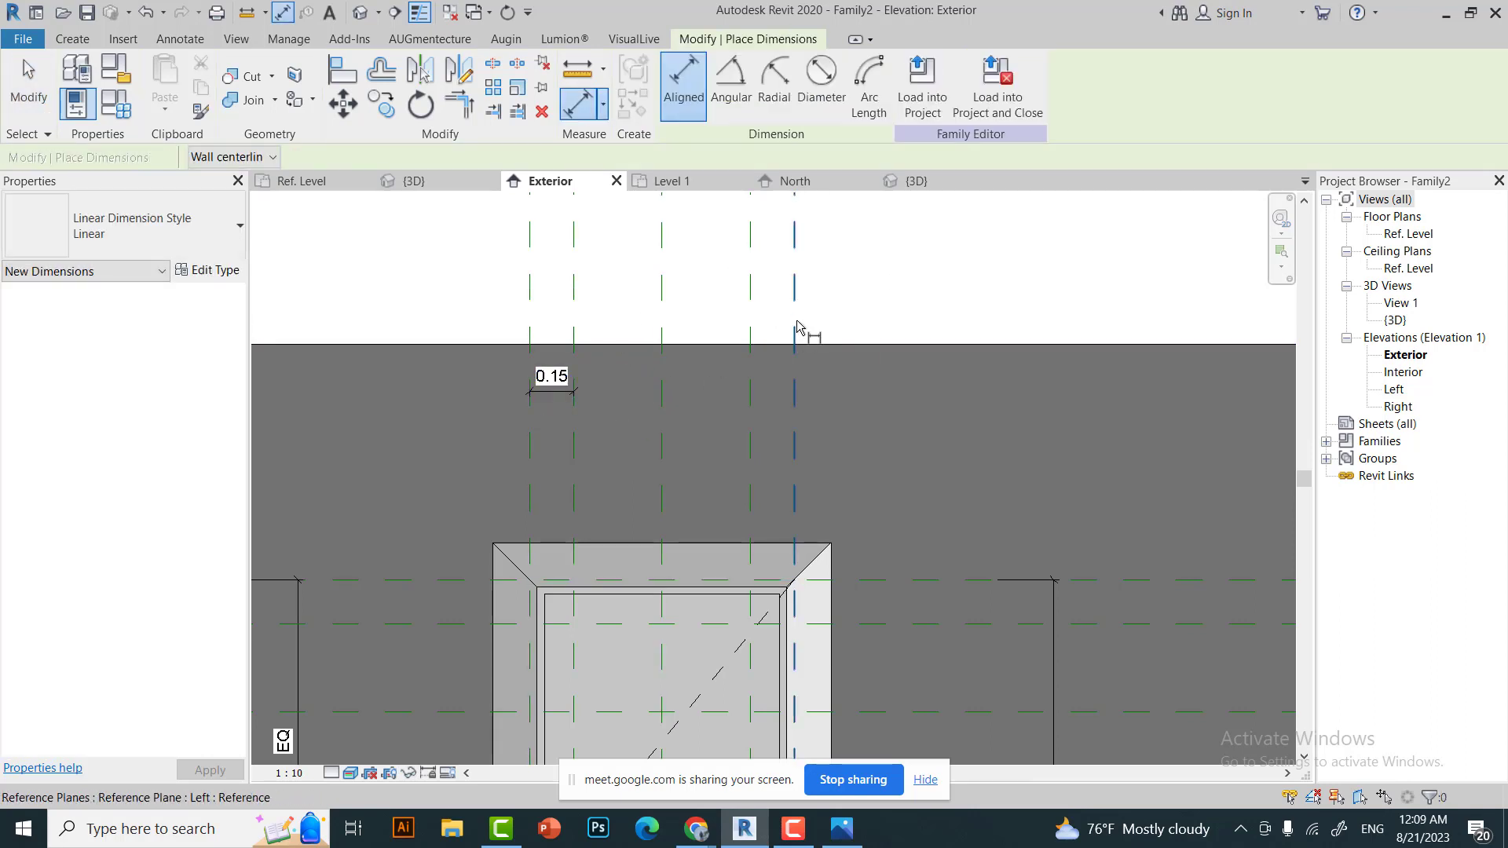
{"action": "left_click", "coordinate": [796, 326]}
{"action": "left_click", "coordinate": [751, 369]}
{"action": "key", "text": "Escape"}
{"action": "key", "text": "Escape"}
{"action": "scroll", "coordinate": [779, 330], "scroll_direction": "down", "scroll_amount": 3}
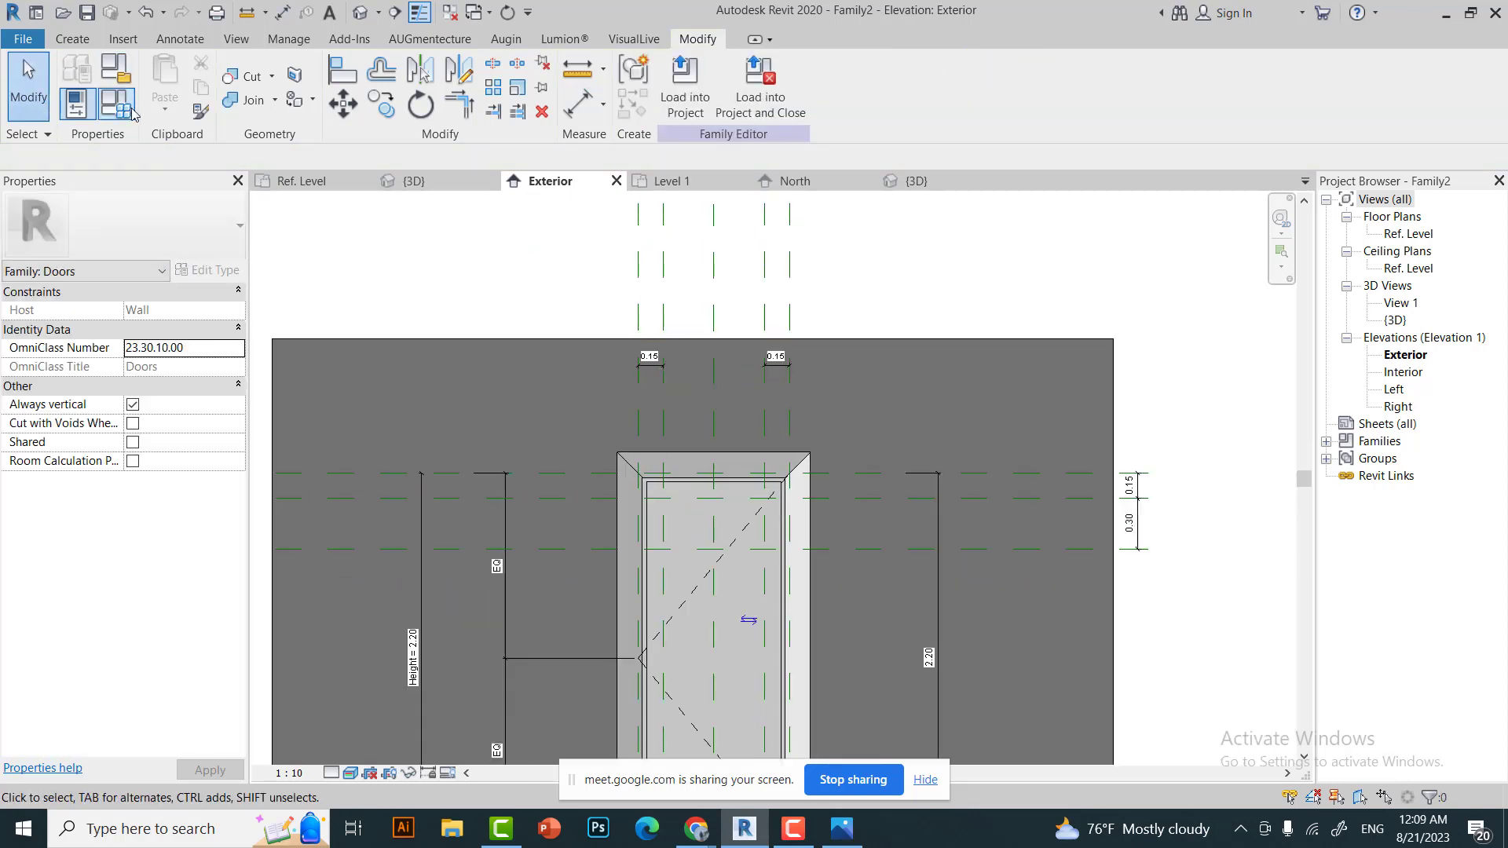
Apply the wider door width in Family Types.
{"action": "key", "text": "f"}
{"action": "key", "text": "t"}
{"action": "left_click", "coordinate": [297, 660]}
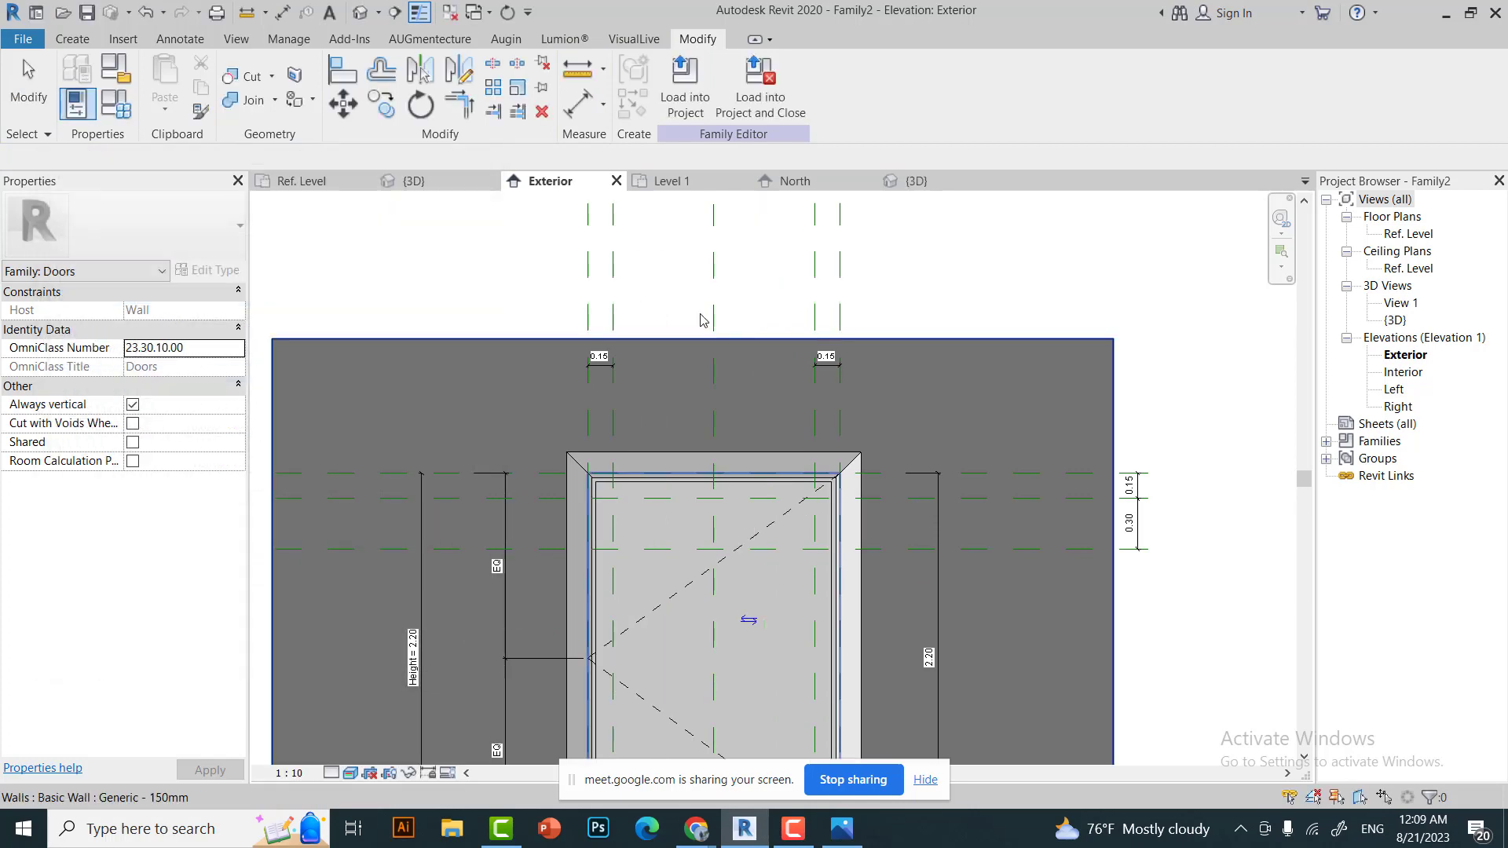
{"action": "scroll", "coordinate": [617, 407], "scroll_direction": "up", "scroll_amount": 2}
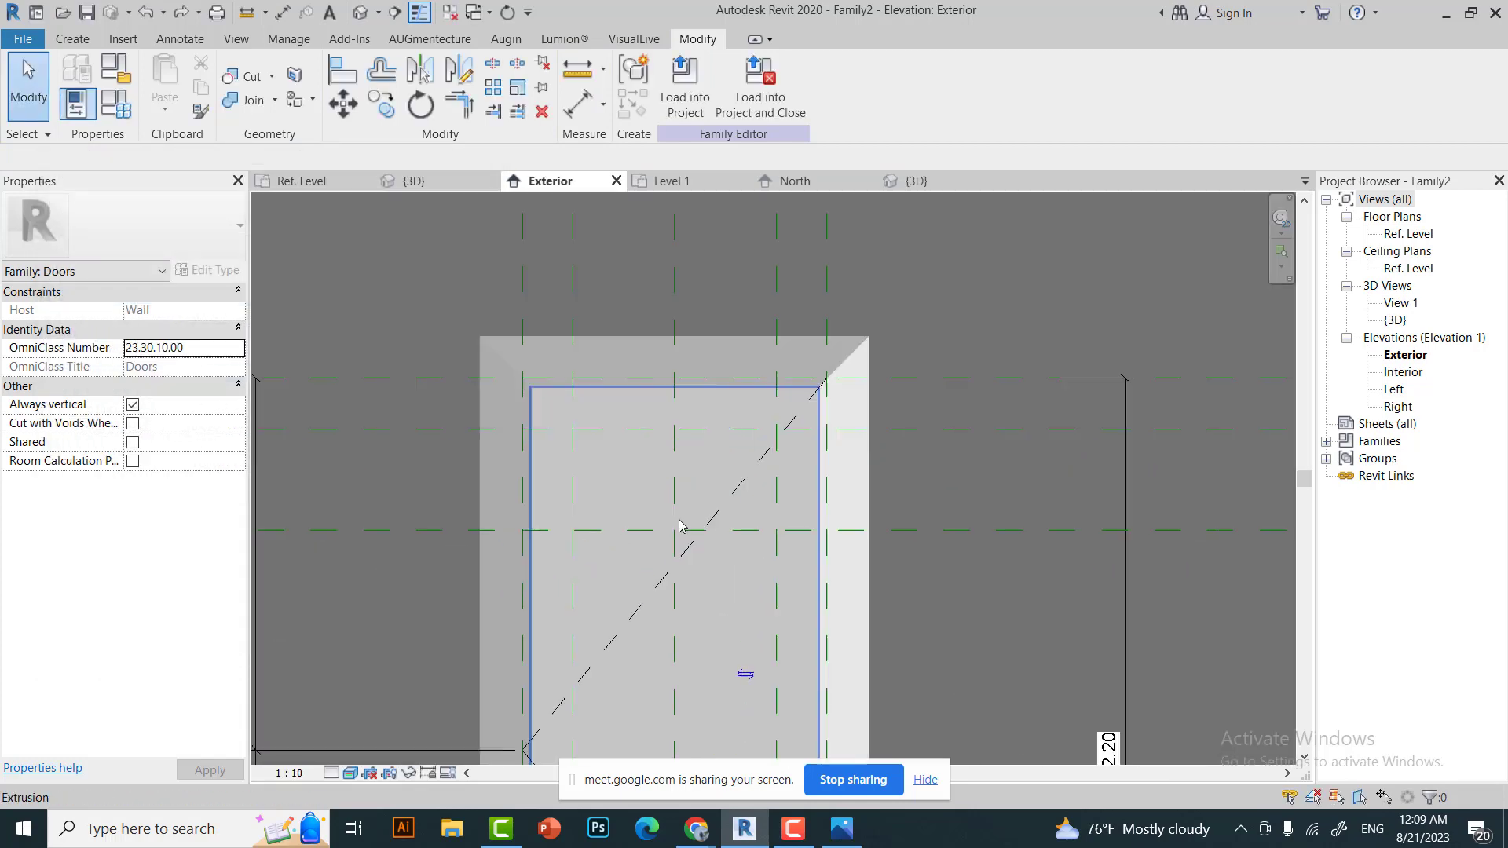
Start a void extrusion and sketch a rectangle between the reference planes.
{"action": "left_click", "coordinate": [73, 38]}
{"action": "left_click", "coordinate": [384, 86]}
{"action": "left_click", "coordinate": [453, 143]}
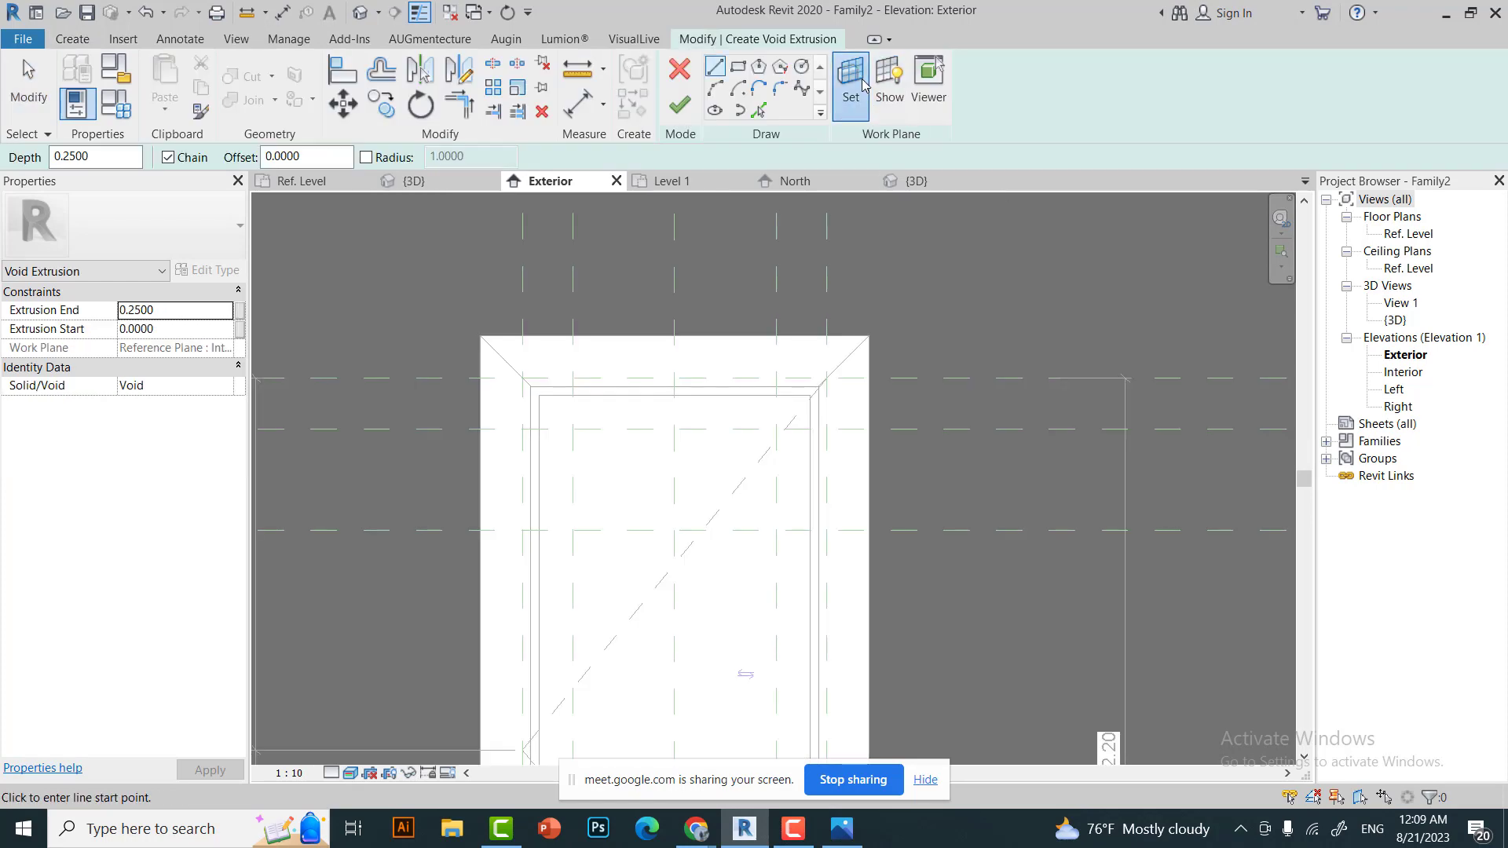
{"action": "left_click", "coordinate": [700, 526]}
{"action": "scroll", "coordinate": [579, 480], "scroll_direction": "down", "scroll_amount": 2}
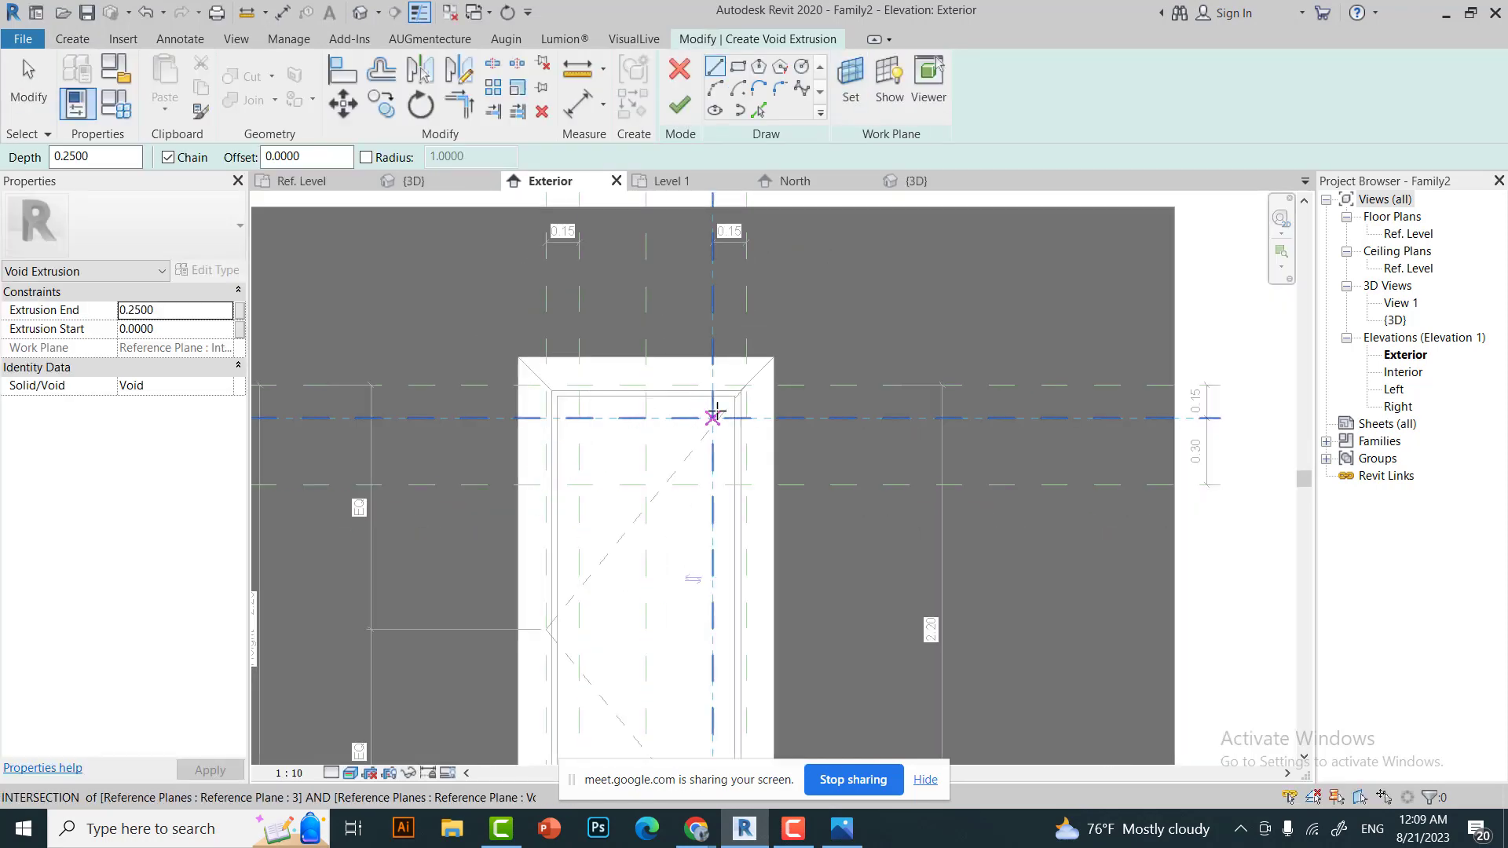
{"action": "left_click", "coordinate": [737, 66]}
{"action": "left_click", "coordinate": [713, 485]}
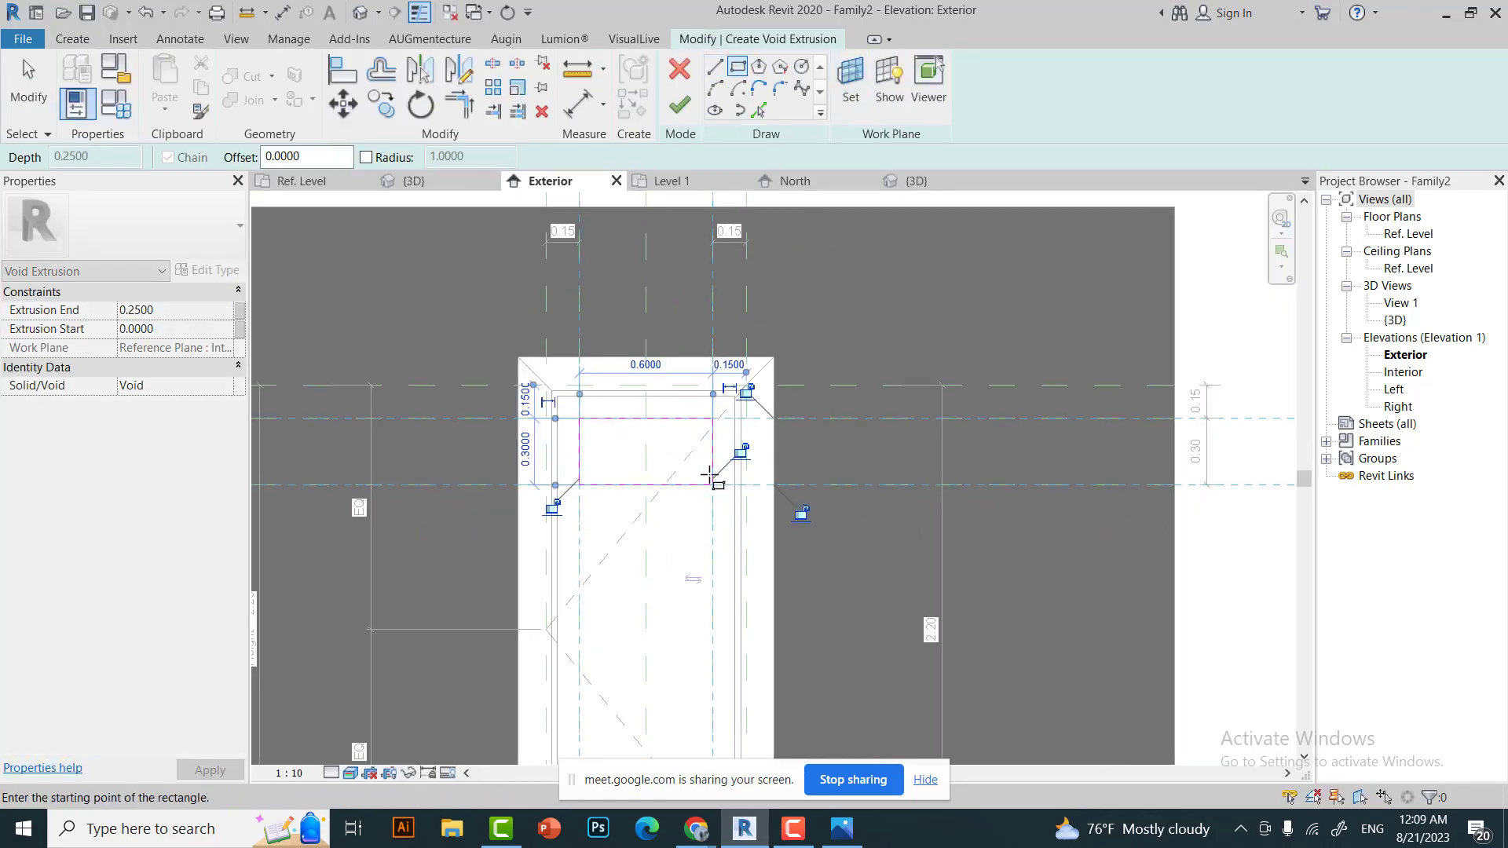
{"action": "scroll", "coordinate": [700, 471], "scroll_direction": "up", "scroll_amount": 2}
{"action": "key", "text": "Escape"}
Draw a start-end arc across the rectangle's bottom corners, rising to its top.
{"action": "left_click", "coordinate": [842, 828]}
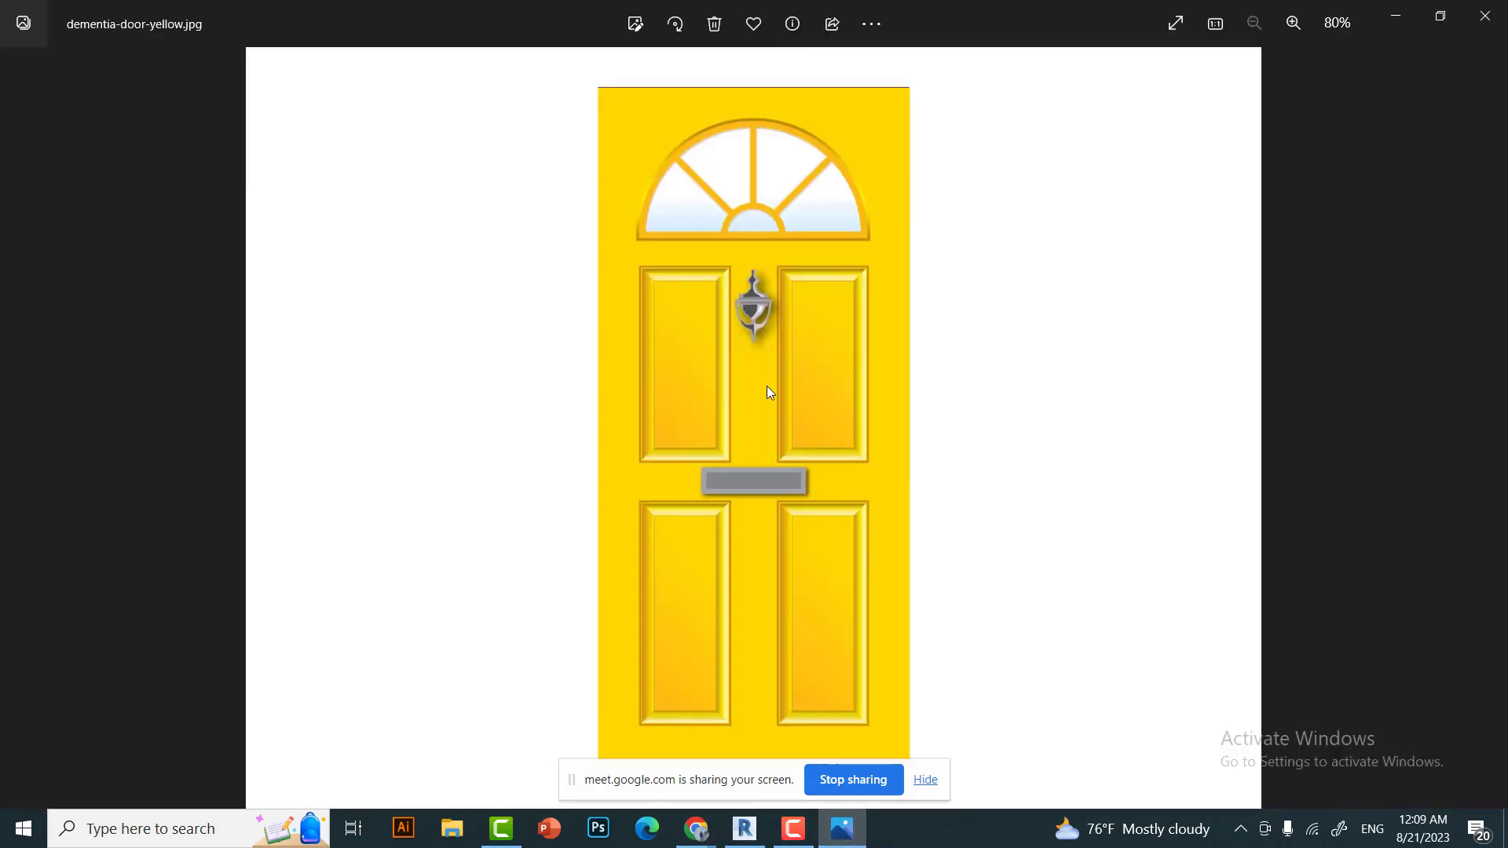
{"action": "left_click", "coordinate": [837, 838]}
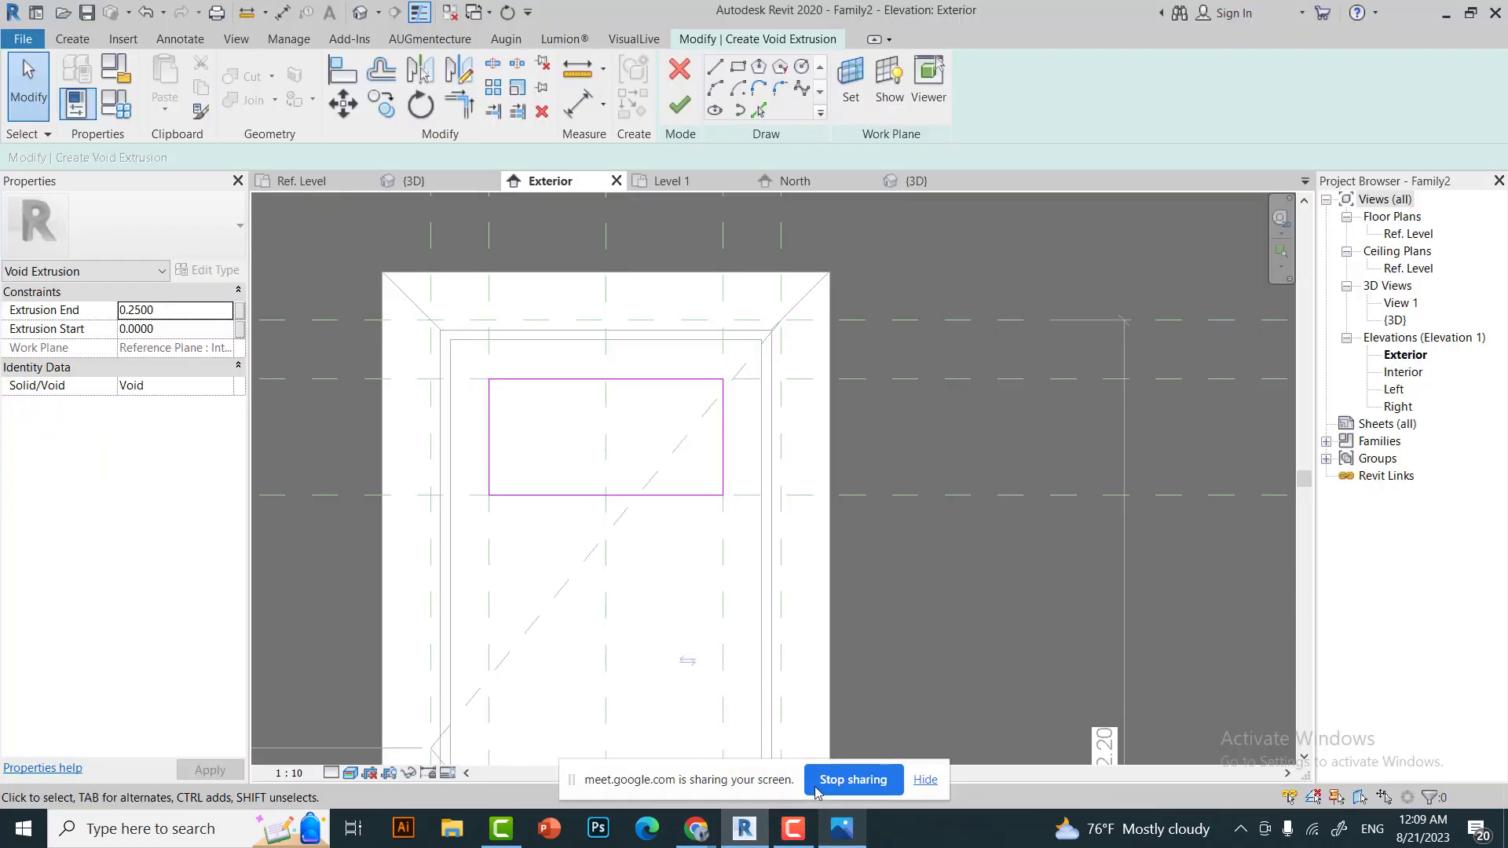
{"action": "left_click", "coordinate": [715, 88]}
{"action": "left_click", "coordinate": [490, 495]}
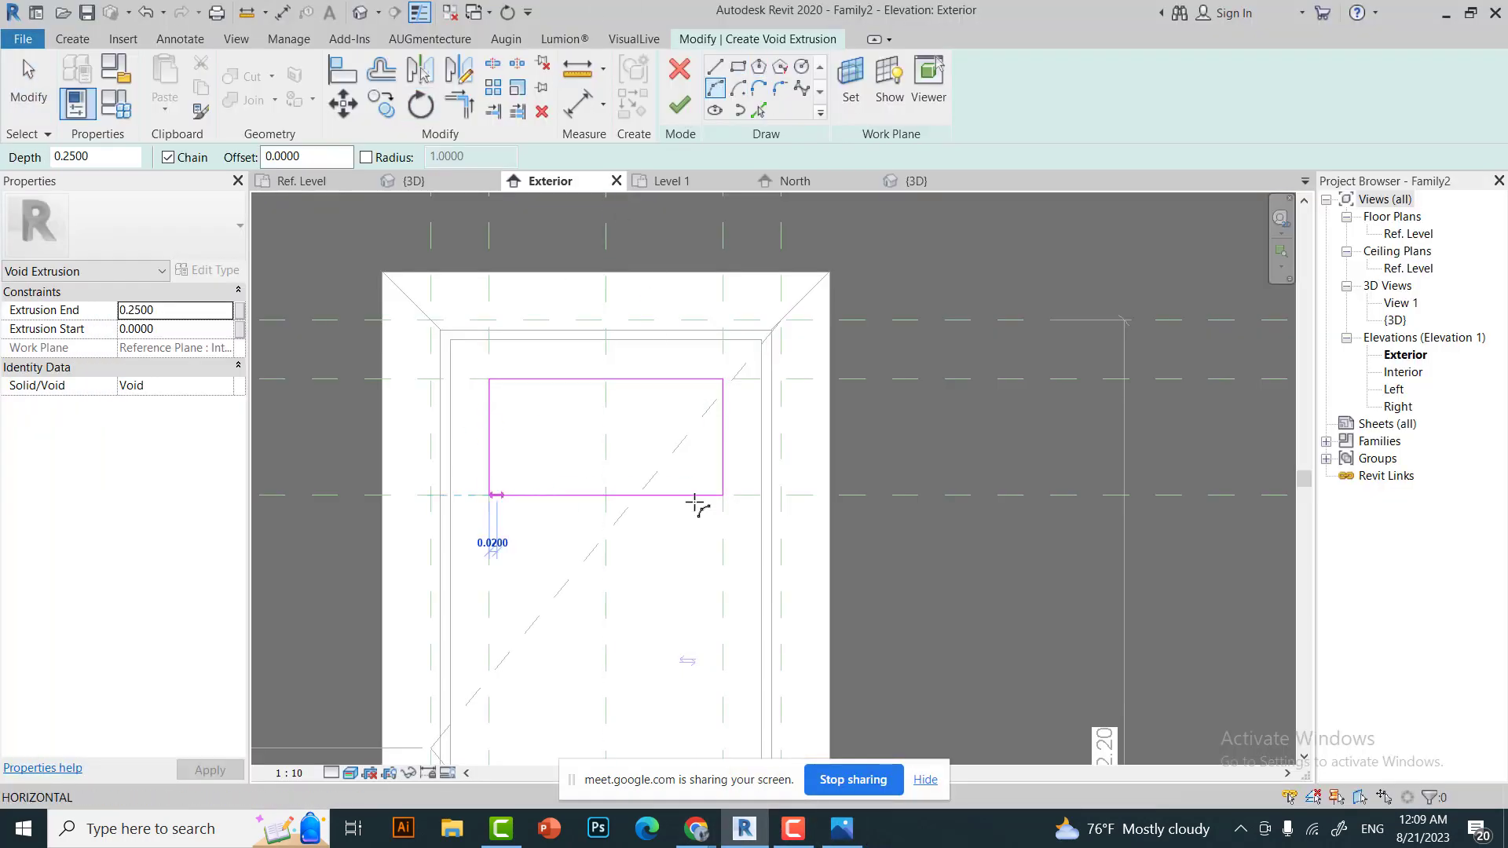
{"action": "left_click", "coordinate": [722, 495]}
{"action": "left_click", "coordinate": [604, 380]}
{"action": "left_click", "coordinate": [541, 409]}
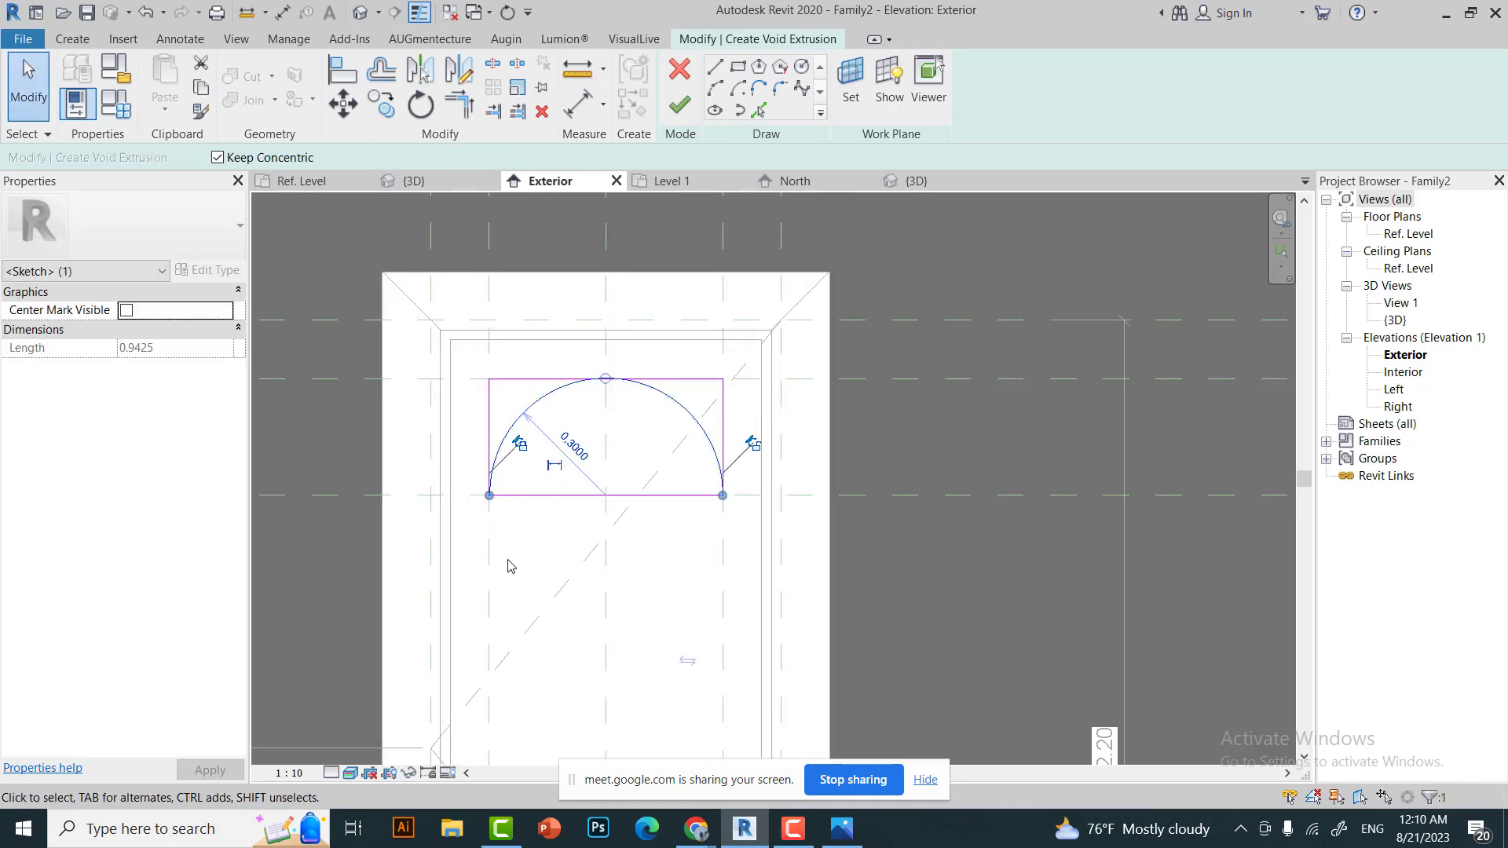
Delete the rectangle's top and sides, leaving the 0.3-radius arc and base line.
{"action": "scroll", "coordinate": [509, 566], "scroll_direction": "up", "scroll_amount": 2}
{"action": "left_click", "coordinate": [835, 370]}
{"action": "key", "text": "Delete"}
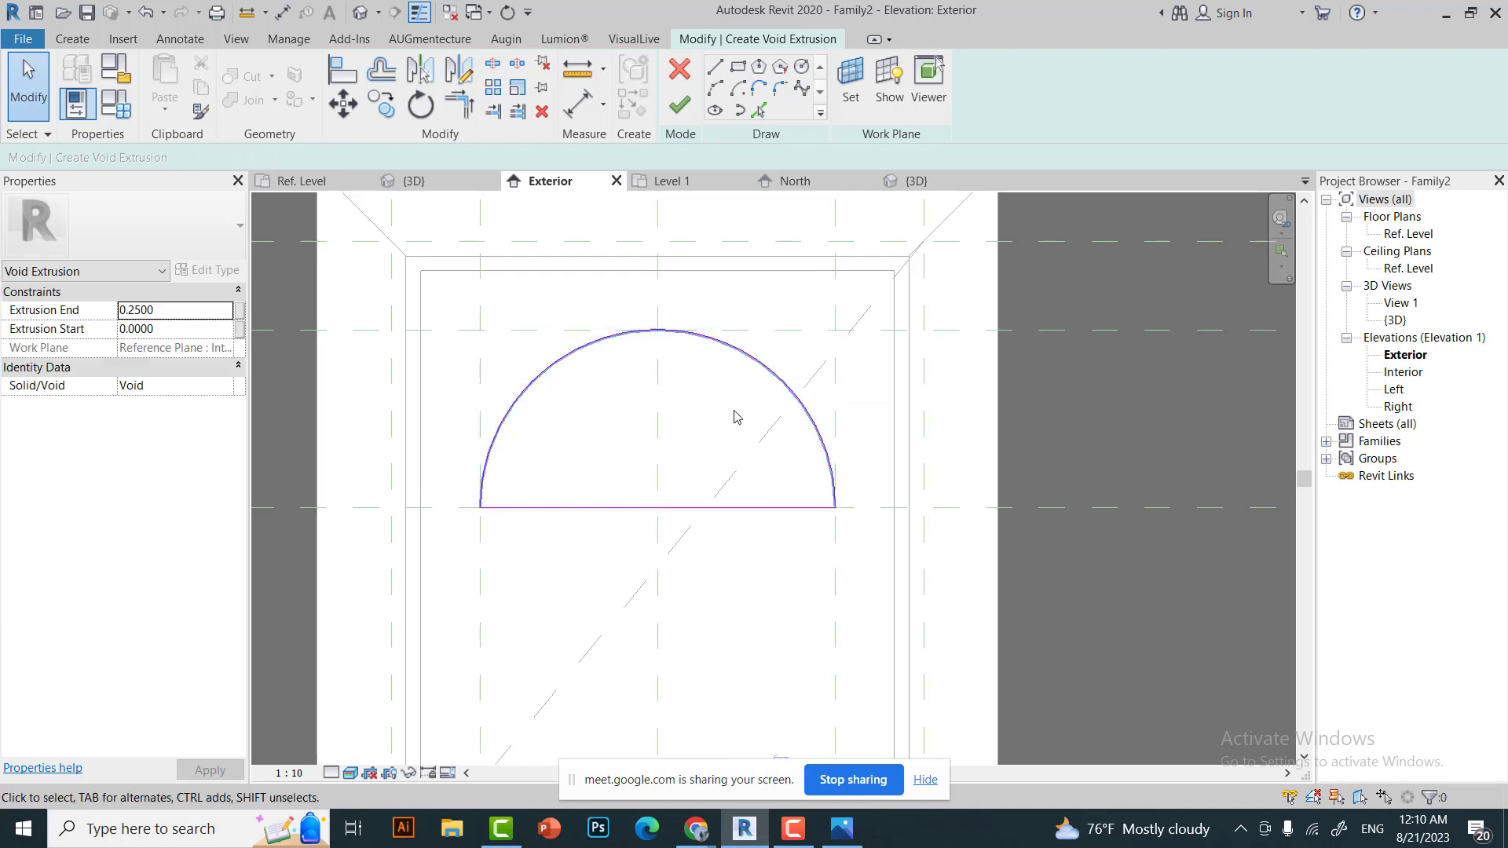
{"action": "left_click", "coordinate": [481, 508]}
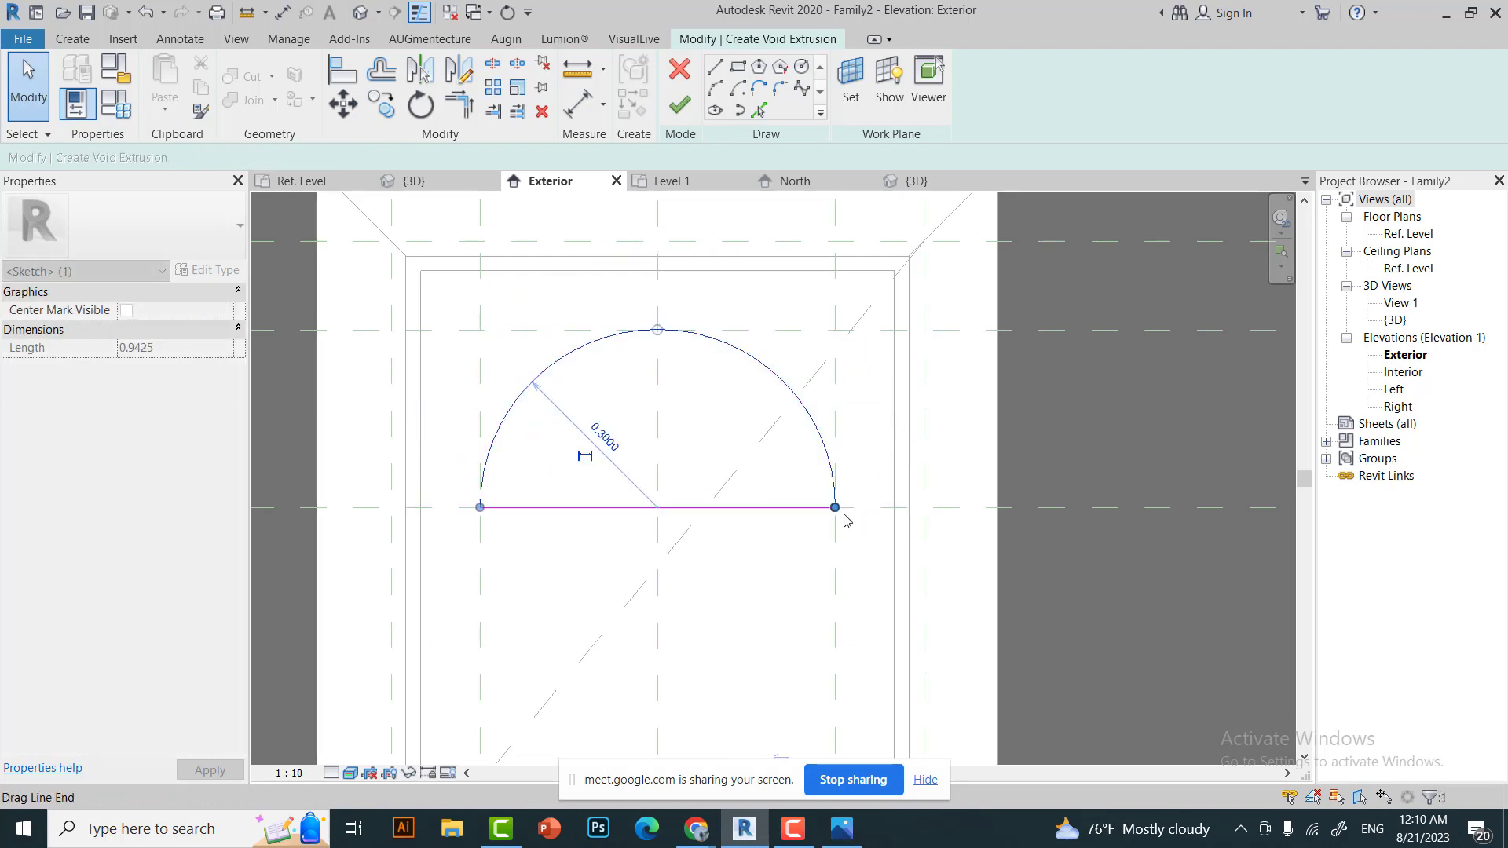
{"action": "scroll", "coordinate": [846, 520], "scroll_direction": "down", "scroll_amount": 2}
{"action": "left_click", "coordinate": [650, 488]}
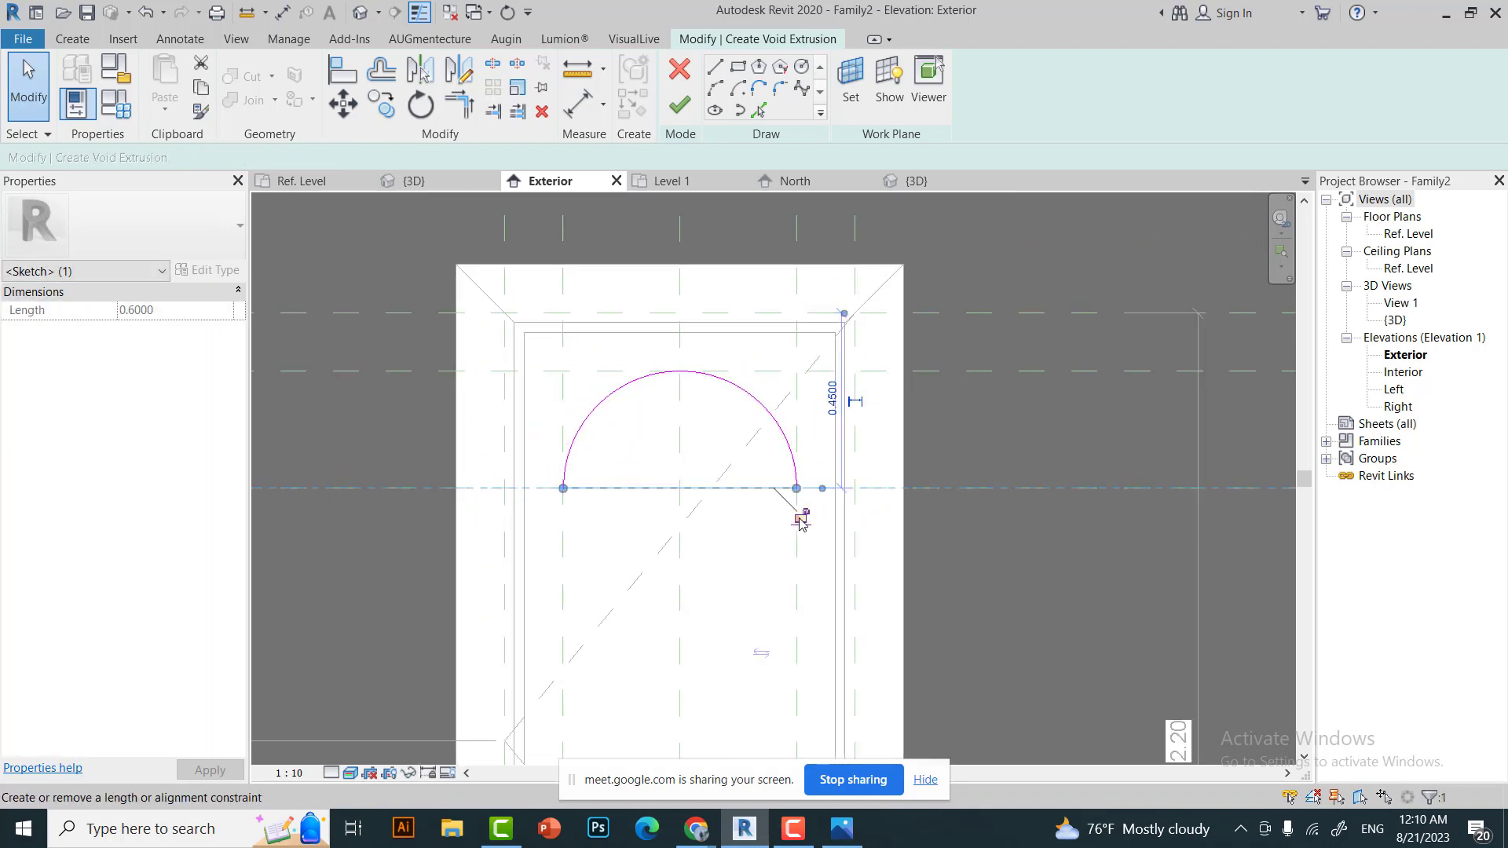
{"action": "key", "text": "Escape"}
Adjust the arc's end points to meet the semicircle's base line, then open Family Types.
{"action": "left_click", "coordinate": [574, 497]}
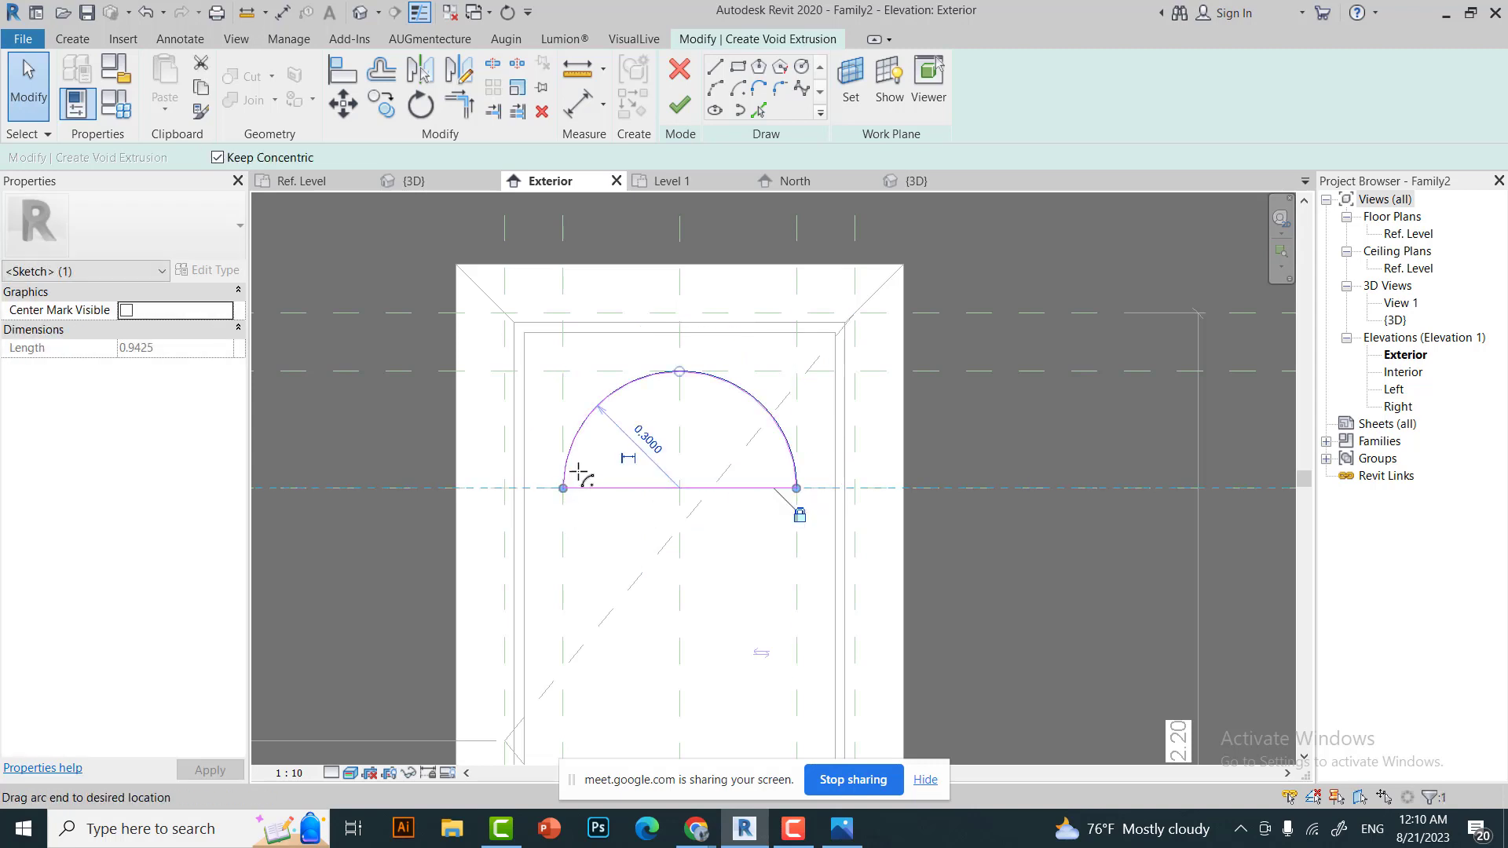
{"action": "left_click_drag", "start_coordinate": [579, 474], "coordinate": [564, 488]}
{"action": "left_click_drag", "start_coordinate": [797, 488], "coordinate": [813, 481]}
{"action": "key", "text": "Escape"}
{"action": "left_click", "coordinate": [683, 488]}
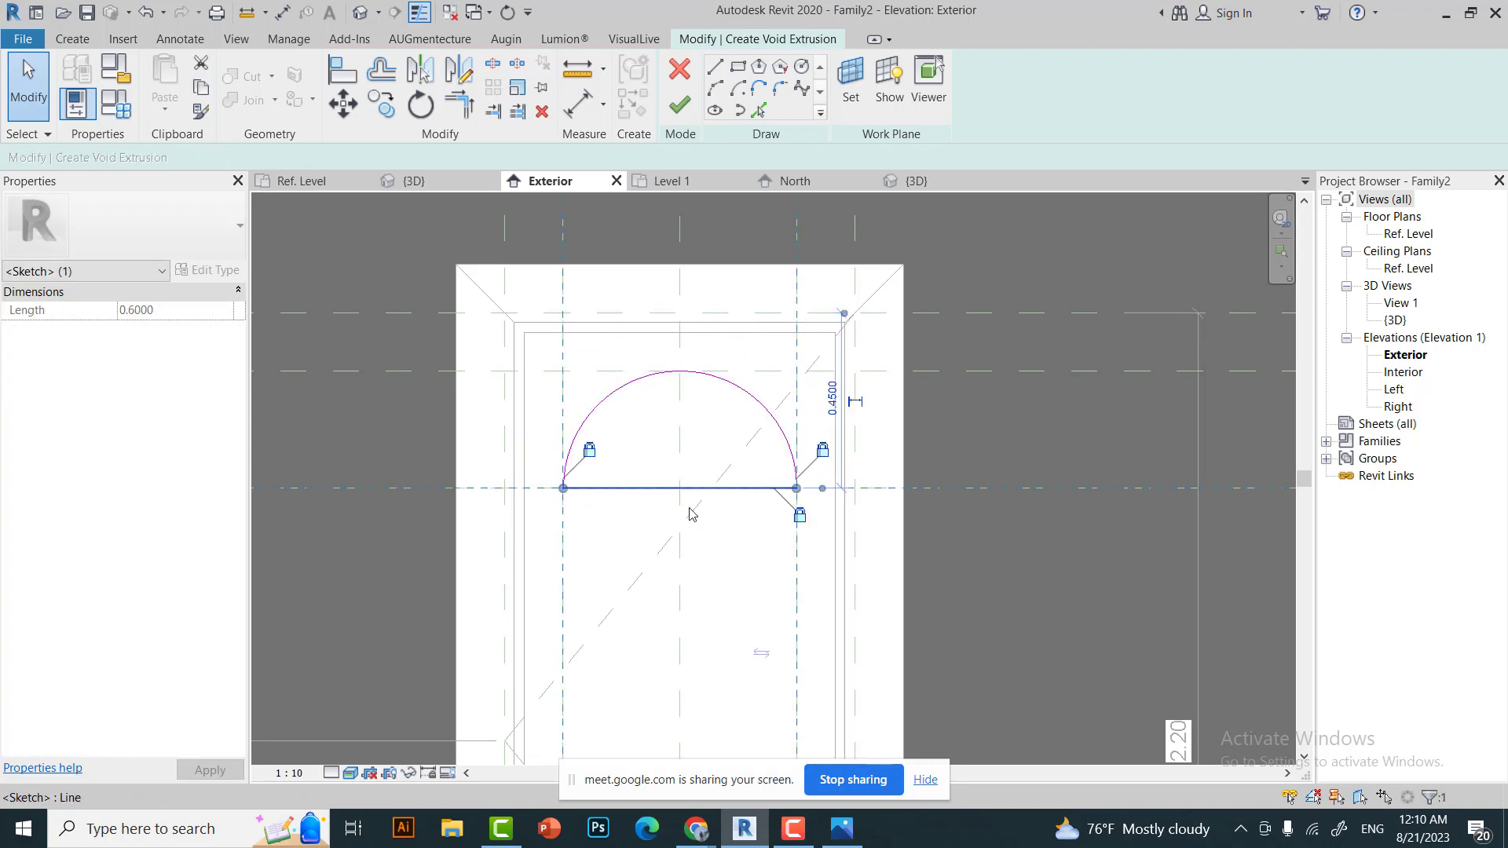
{"action": "key", "text": "Escape"}
{"action": "scroll", "coordinate": [547, 604], "scroll_direction": "down", "scroll_amount": 1}
{"action": "left_click", "coordinate": [116, 103]}
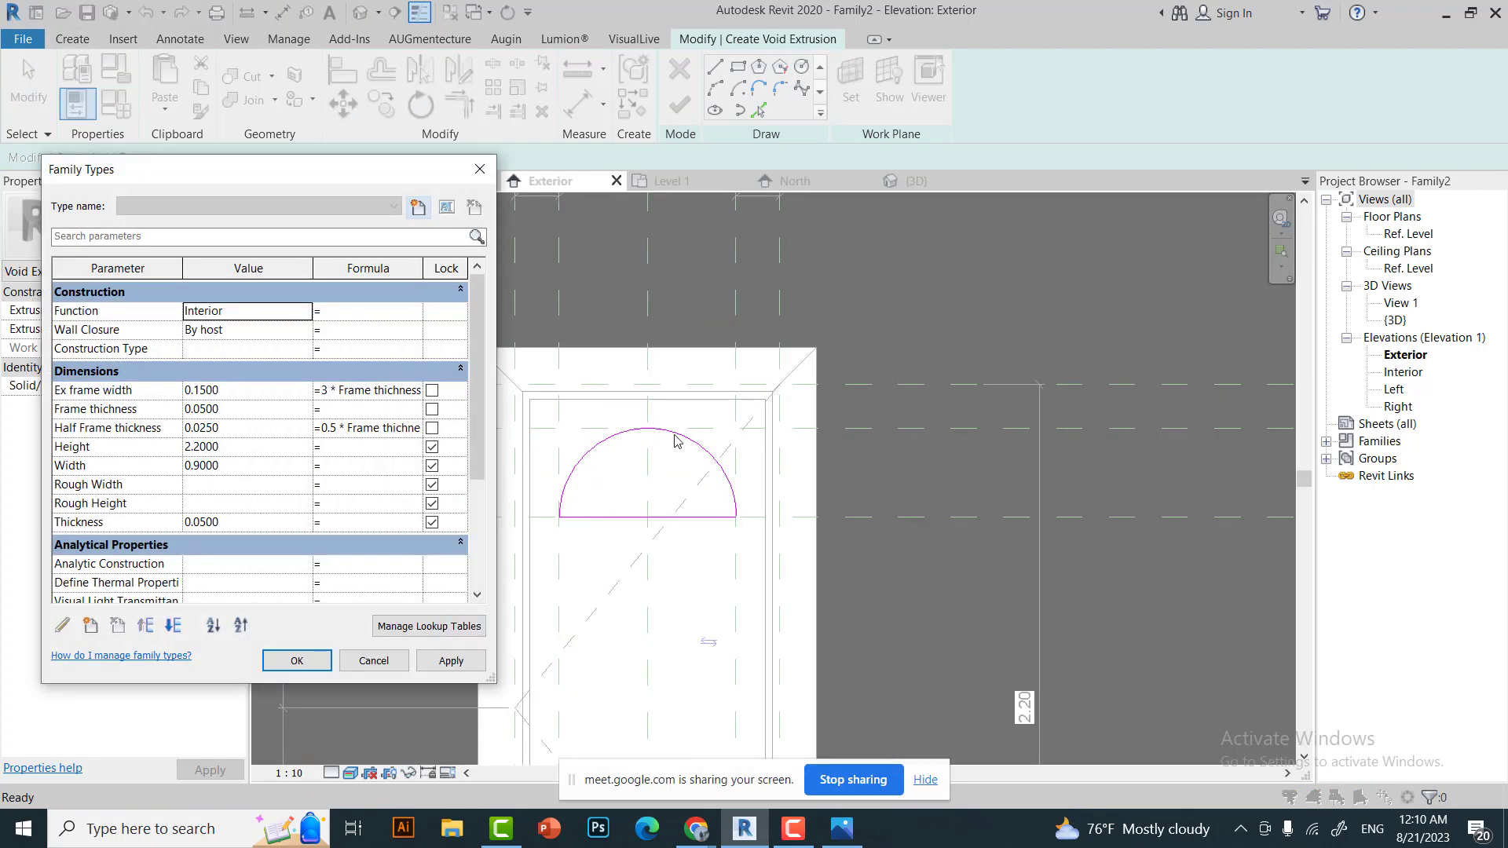
{"action": "left_click", "coordinate": [373, 660]}
{"action": "left_click", "coordinate": [680, 105]}
{"action": "scroll", "coordinate": [1083, 410], "scroll_direction": "up", "scroll_amount": 3}
{"action": "left_click", "coordinate": [1083, 411]}
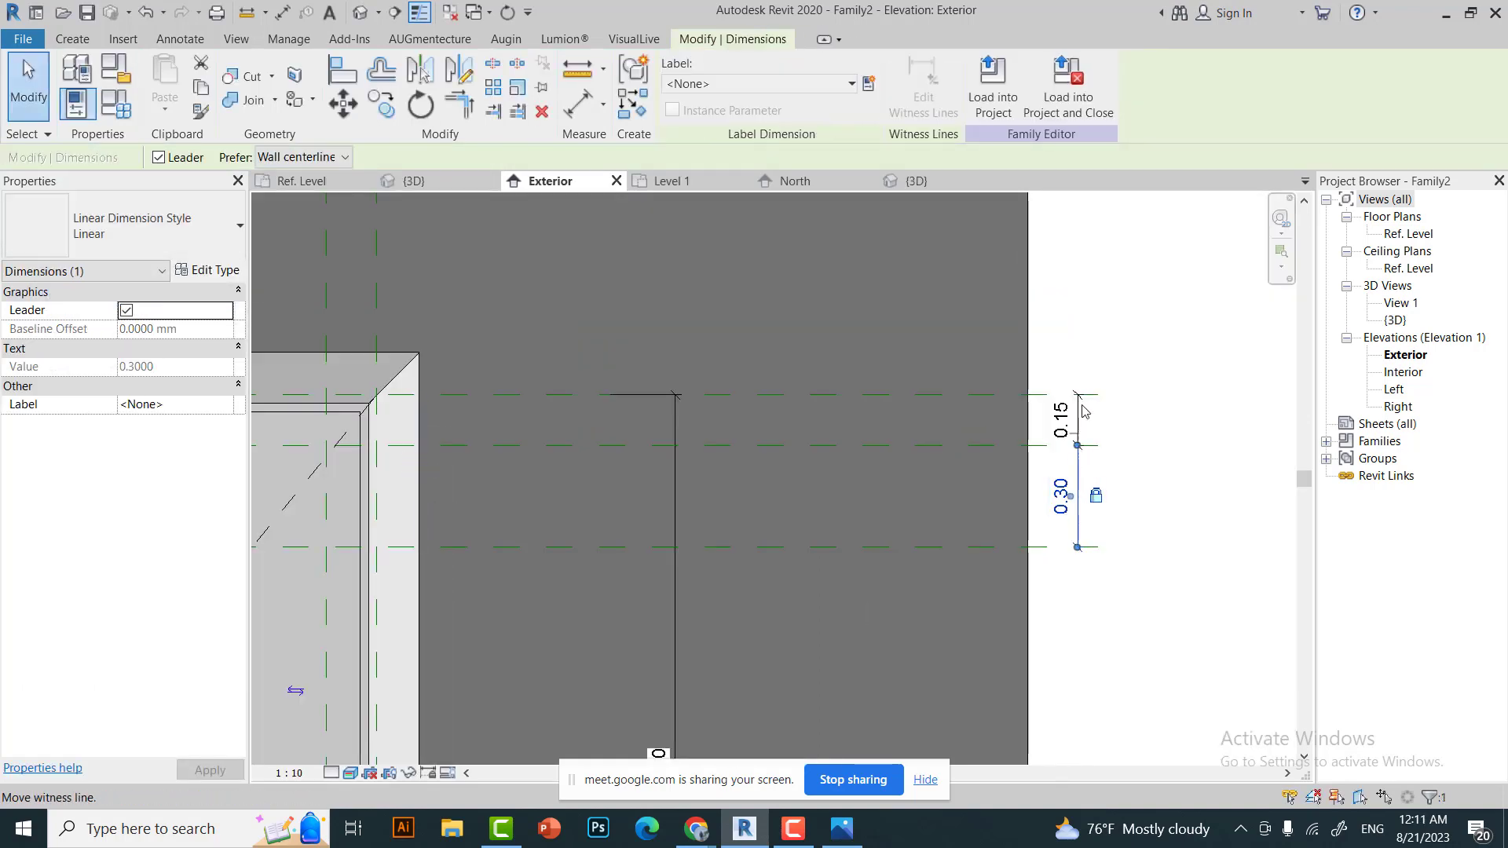
{"action": "key", "text": "Escape"}
{"action": "left_click", "coordinate": [1044, 445]}
{"action": "key", "text": "Delete"}
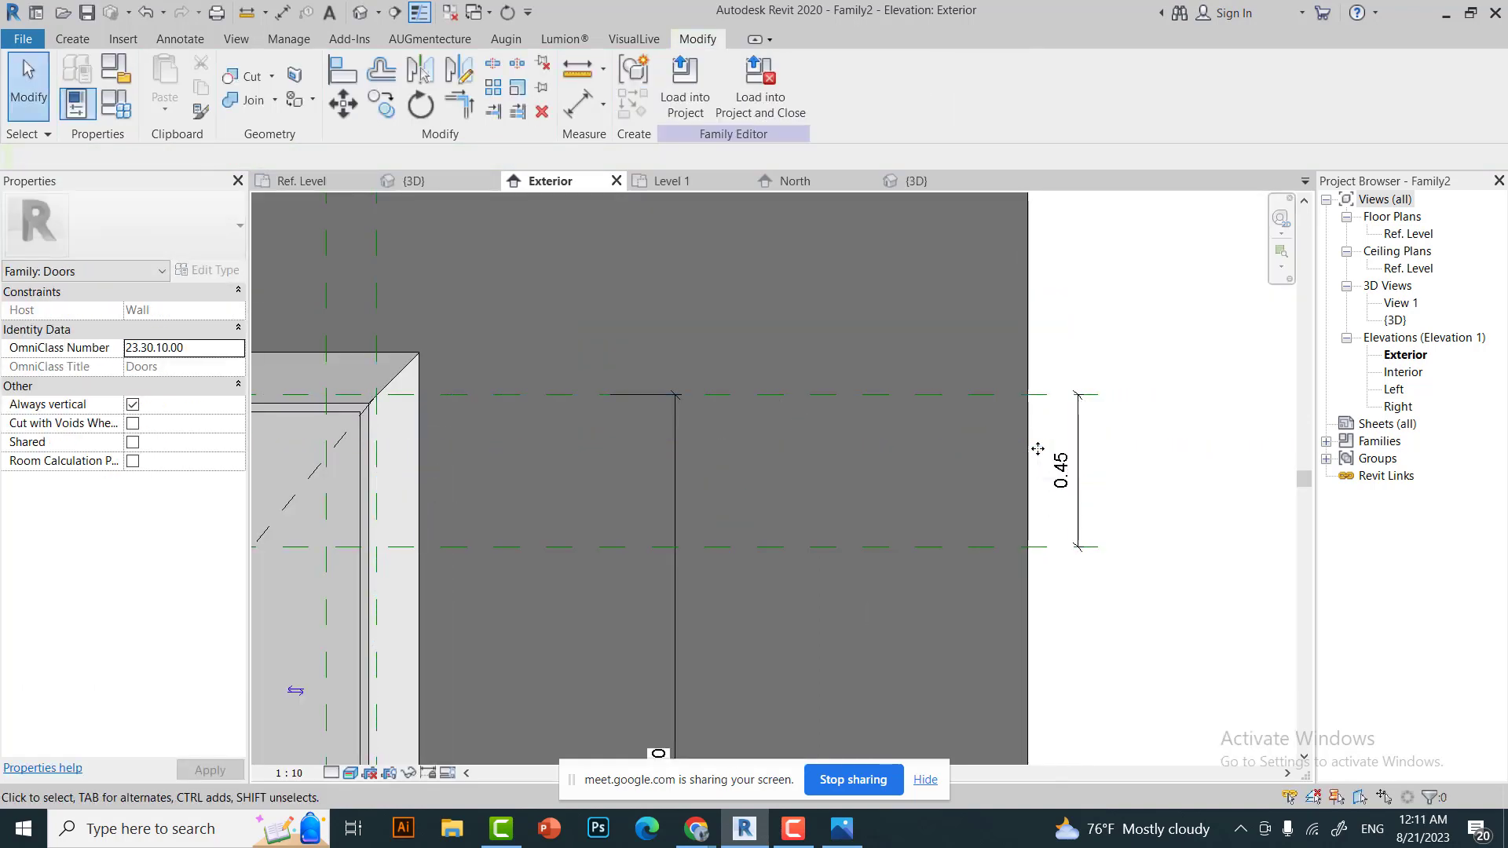
{"action": "left_click", "coordinate": [1044, 451]}
{"action": "key", "text": "Escape"}
{"action": "scroll", "coordinate": [943, 451], "scroll_direction": "down", "scroll_amount": 2}
{"action": "scroll", "coordinate": [786, 460], "scroll_direction": "down", "scroll_amount": 2}
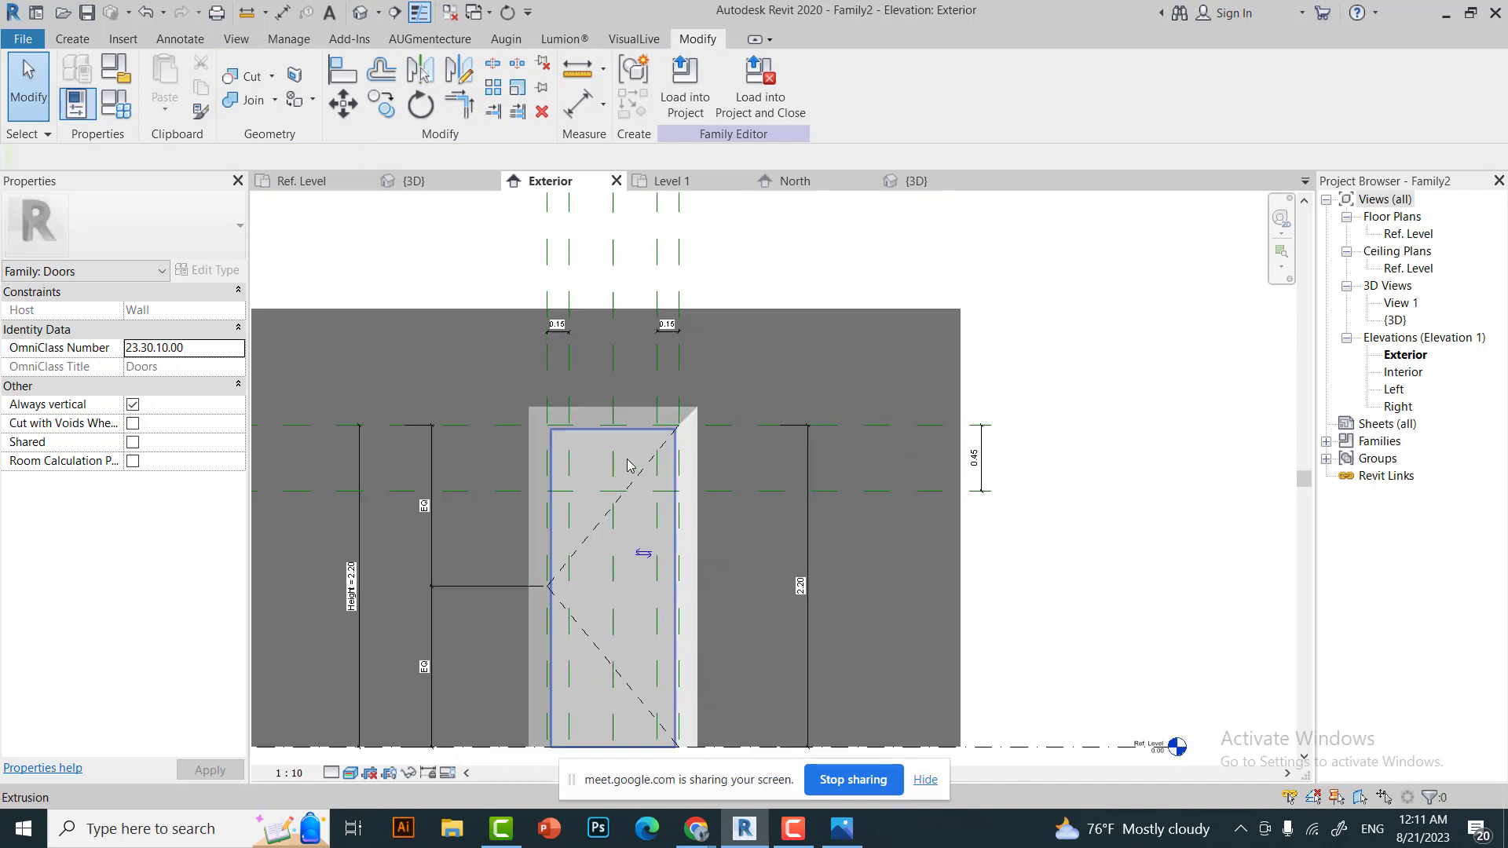
{"action": "scroll", "coordinate": [628, 465], "scroll_direction": "up", "scroll_amount": 1}
{"action": "scroll", "coordinate": [574, 460], "scroll_direction": "up", "scroll_amount": 2}
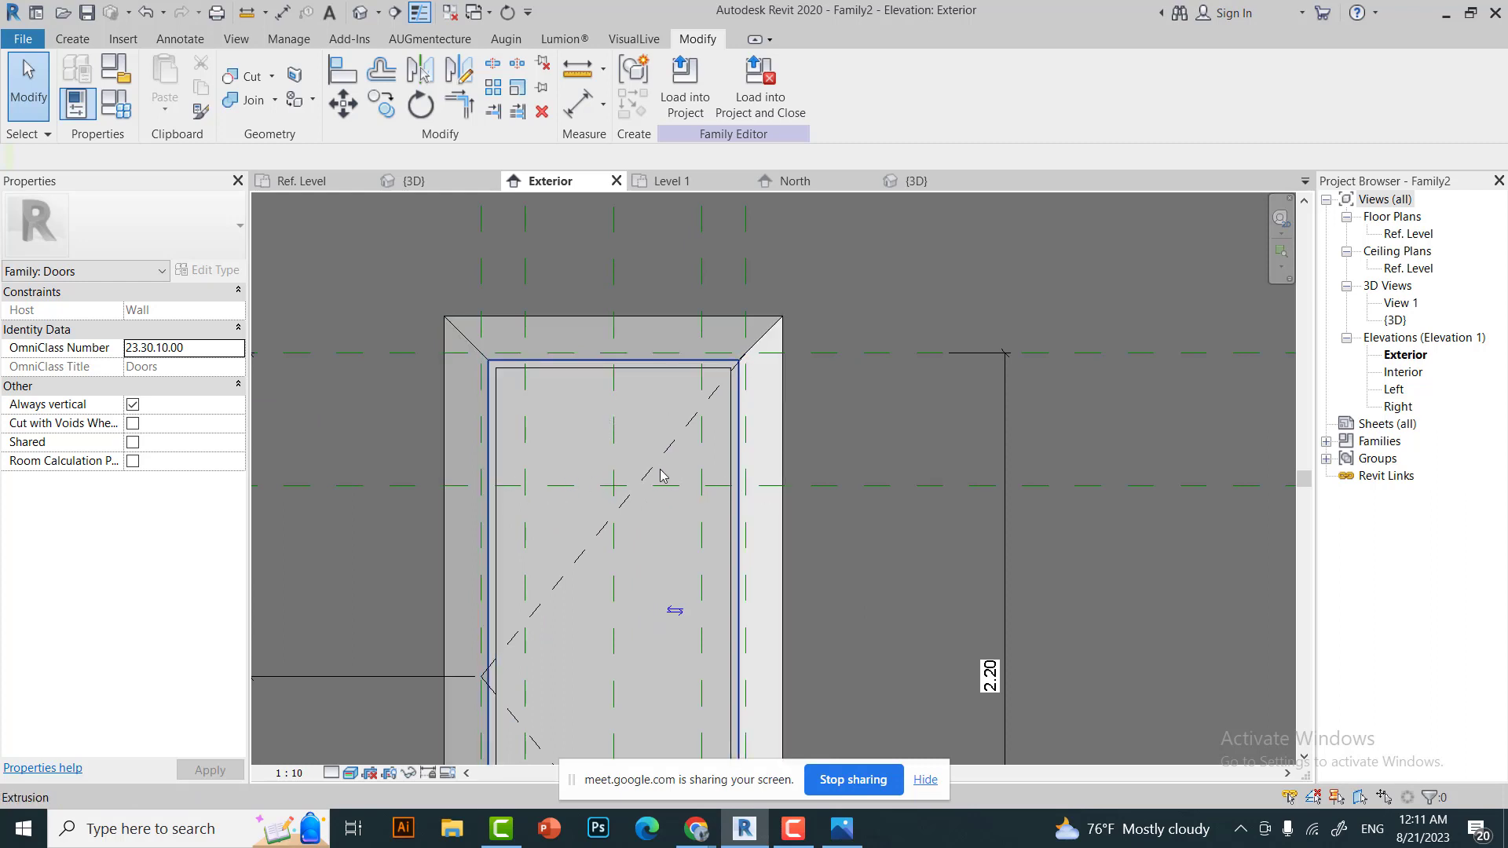
Start a new void extrusion with a 0.6 base line on the void bottom plane.
{"action": "left_click", "coordinate": [72, 39]}
{"action": "left_click", "coordinate": [384, 87]}
{"action": "left_click", "coordinate": [523, 486]}
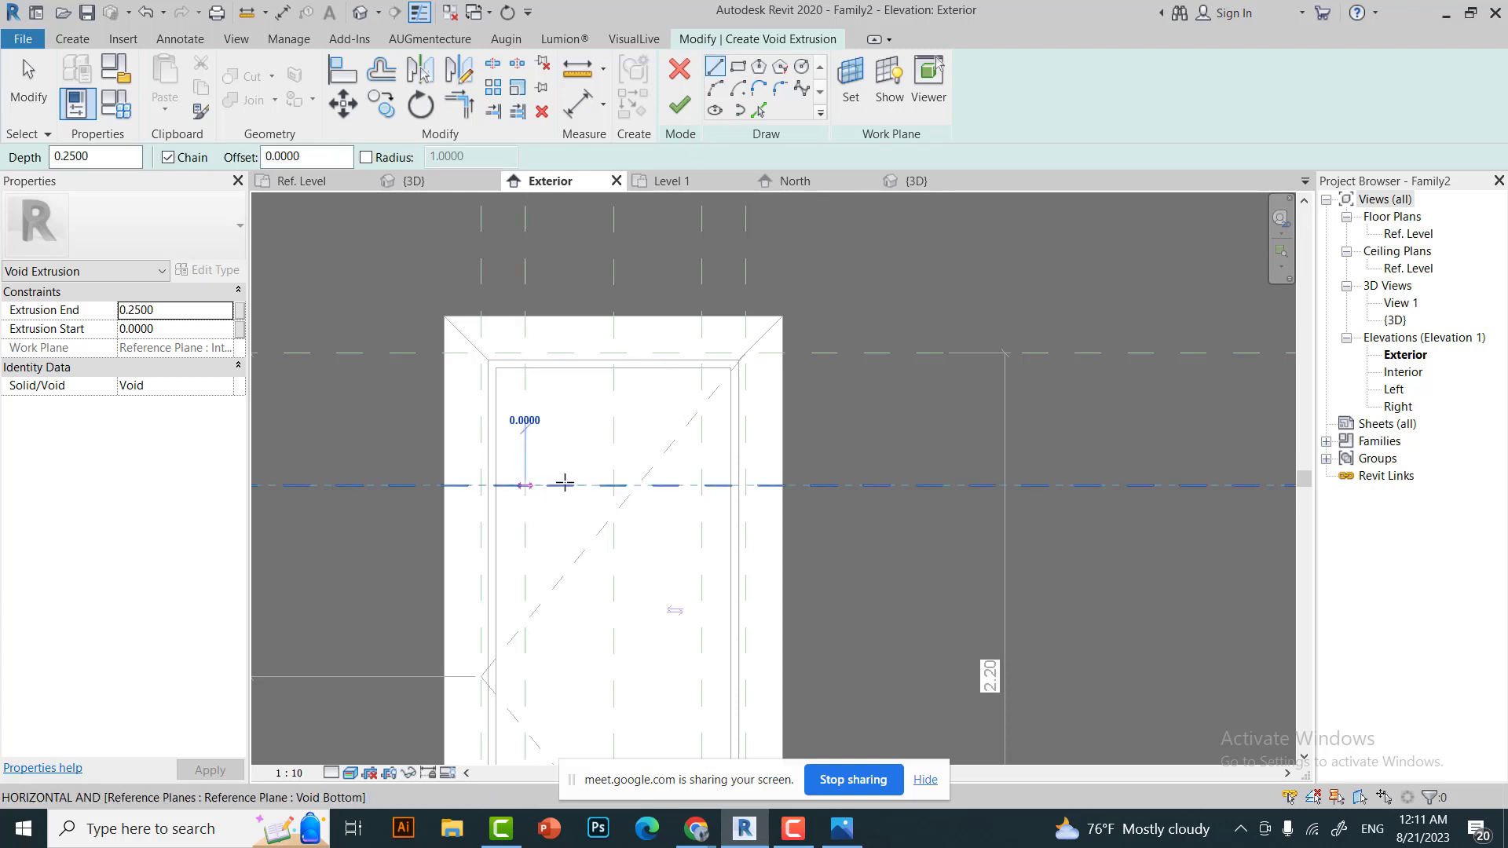
{"action": "left_click", "coordinate": [703, 485]}
{"action": "left_click", "coordinate": [745, 236]}
Draw a start-end semicircular arc of radius 0.3 on the base line.
{"action": "left_click", "coordinate": [737, 88]}
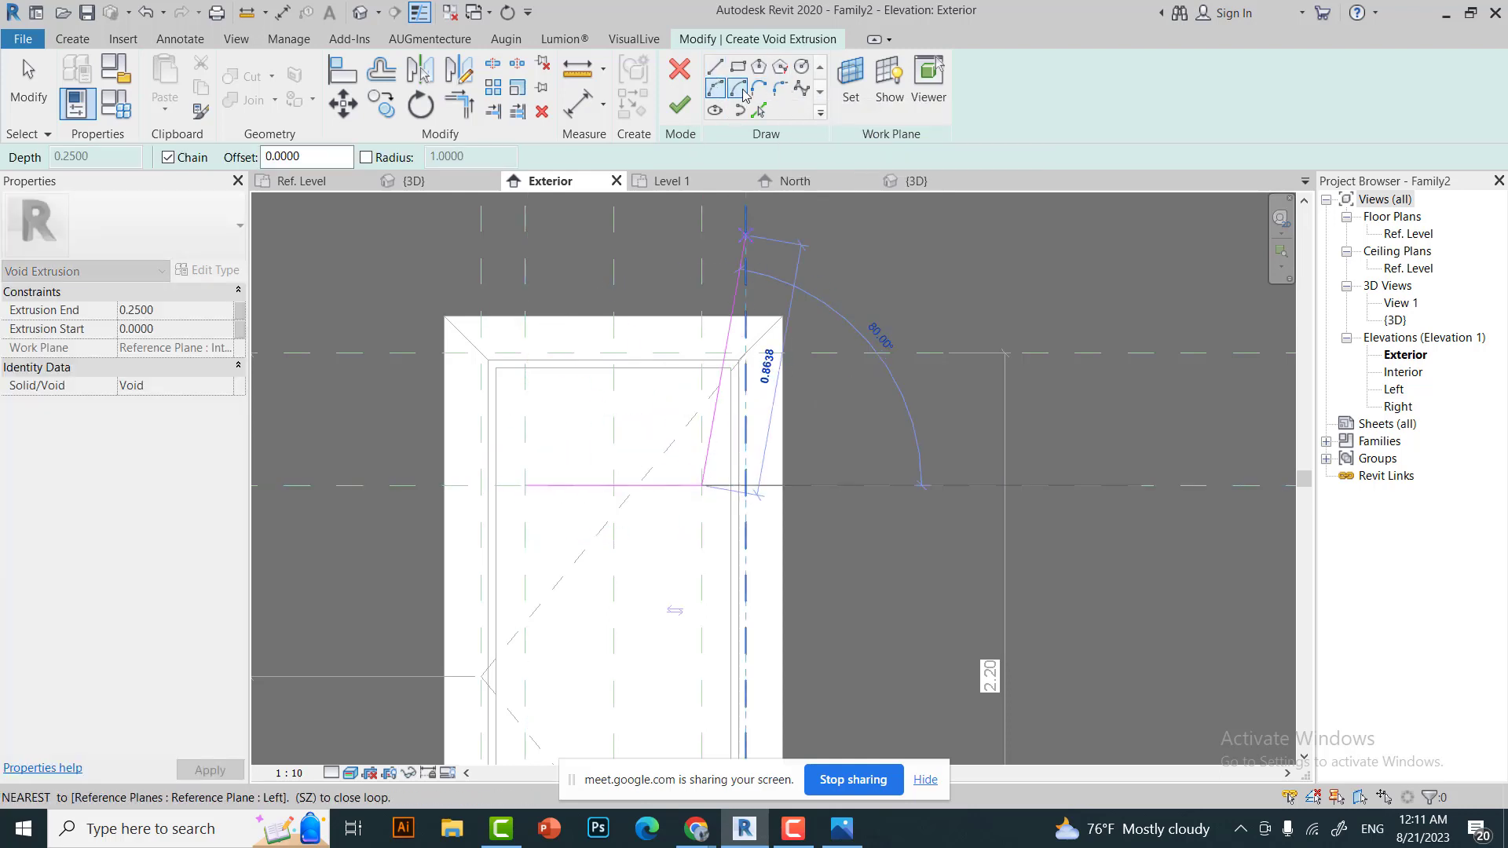
{"action": "left_click", "coordinate": [614, 485]}
{"action": "left_click", "coordinate": [525, 485]}
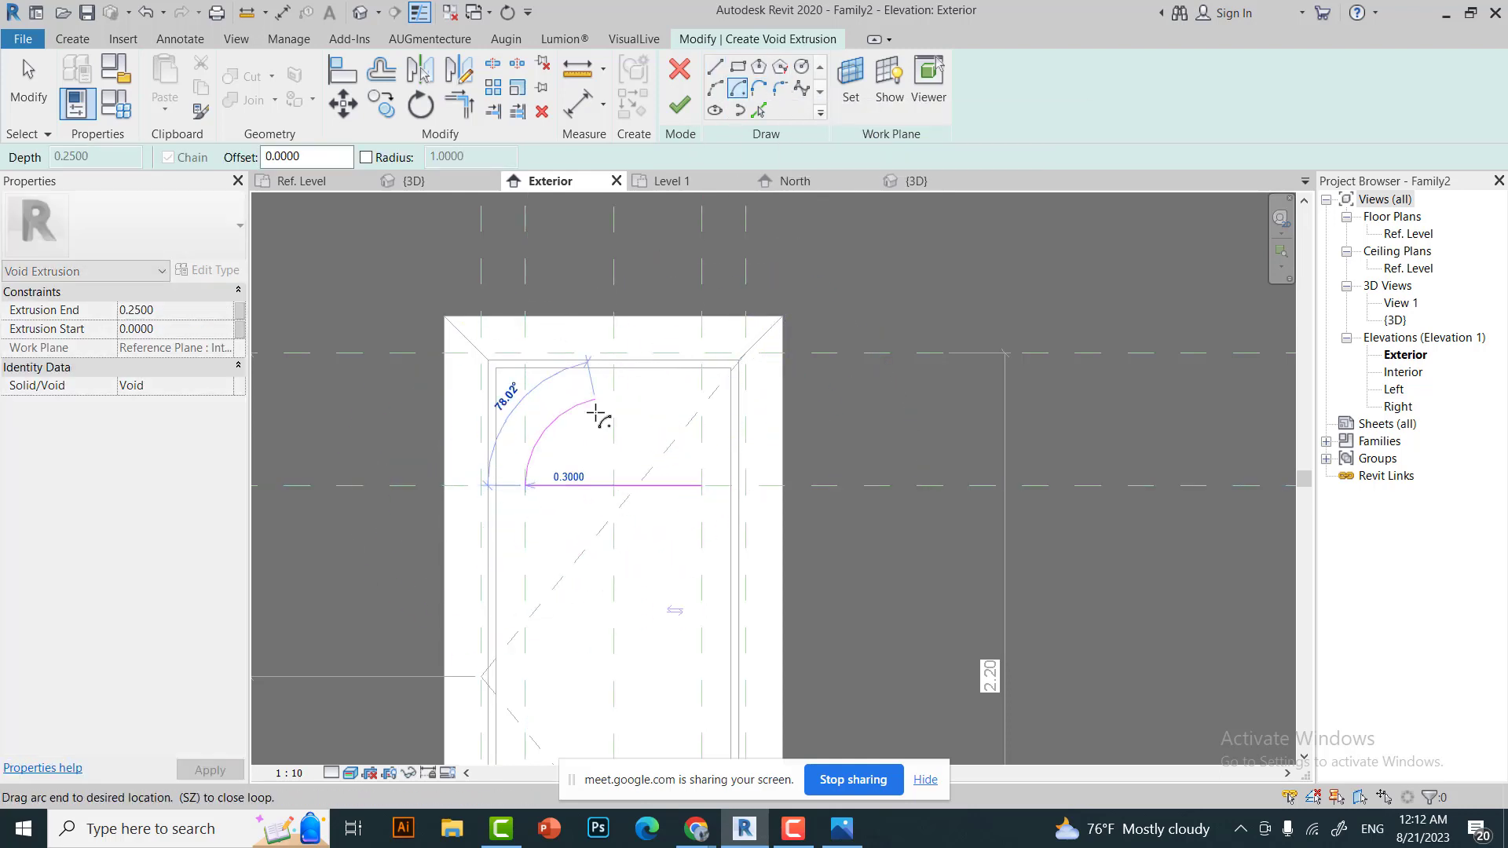
{"action": "left_click", "coordinate": [684, 503]}
{"action": "key", "text": "Escape"}
{"action": "key", "text": "Escape"}
{"action": "left_click", "coordinate": [562, 487]}
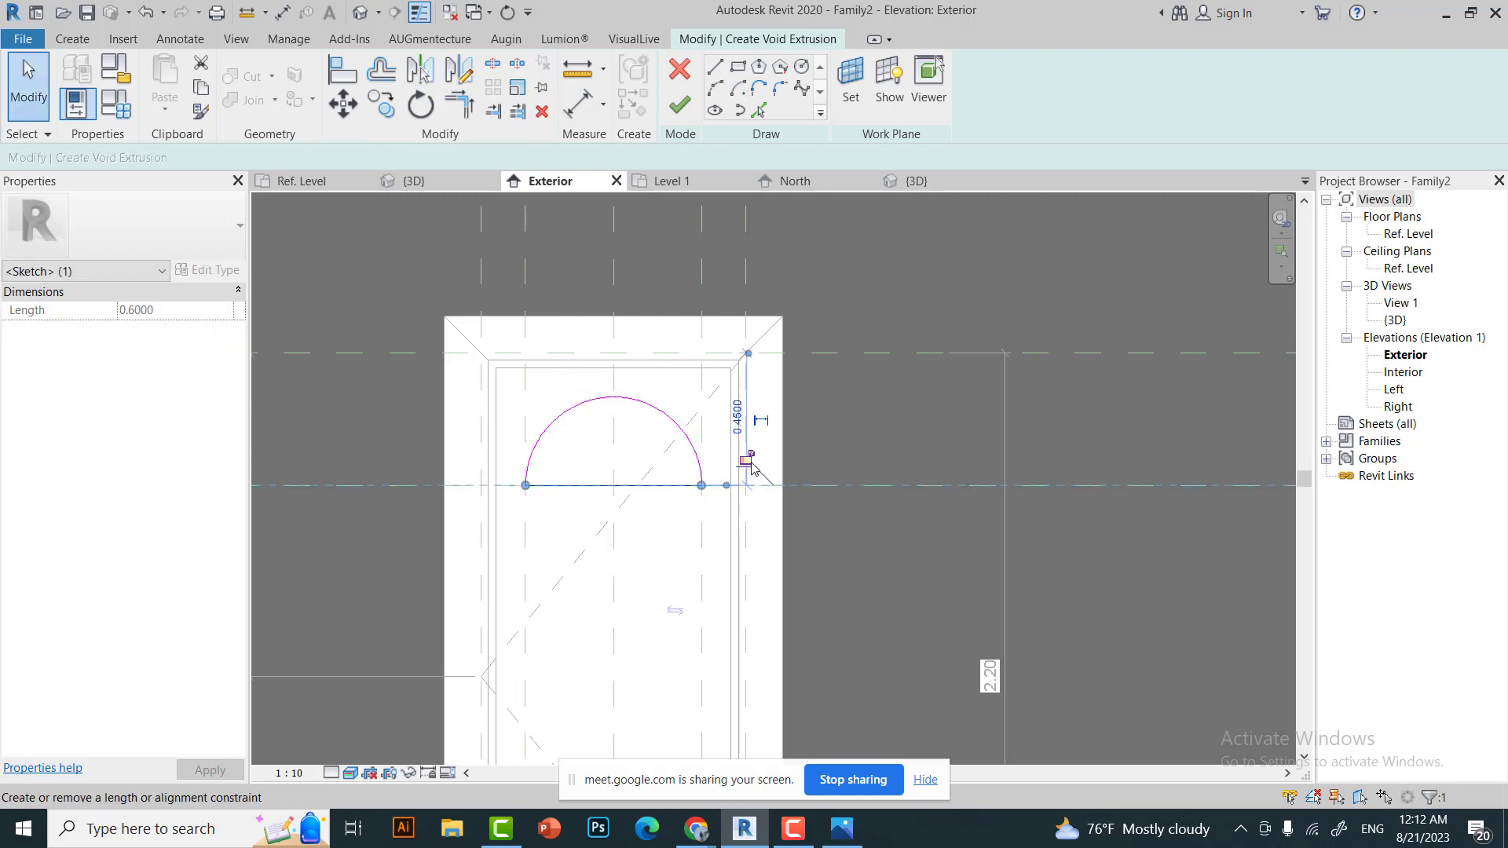
Verify the arc's 0.3 radius, then open Family Types.
{"action": "scroll", "coordinate": [581, 485], "scroll_direction": "up", "scroll_amount": 3}
{"action": "key", "text": "Escape"}
{"action": "key", "text": "Escape"}
{"action": "left_click", "coordinate": [786, 439]}
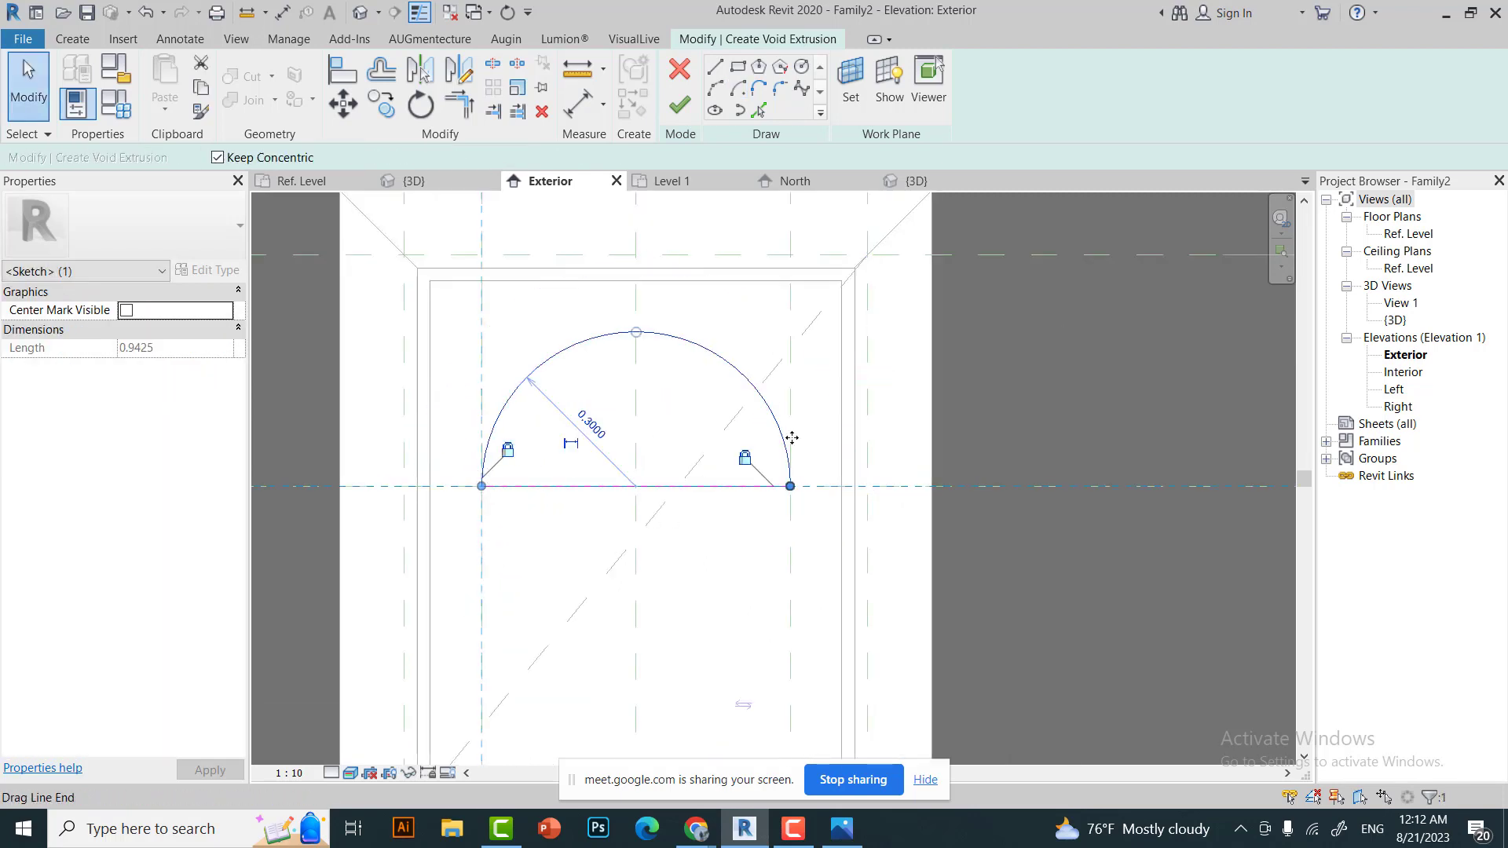
{"action": "key", "text": "Escape"}
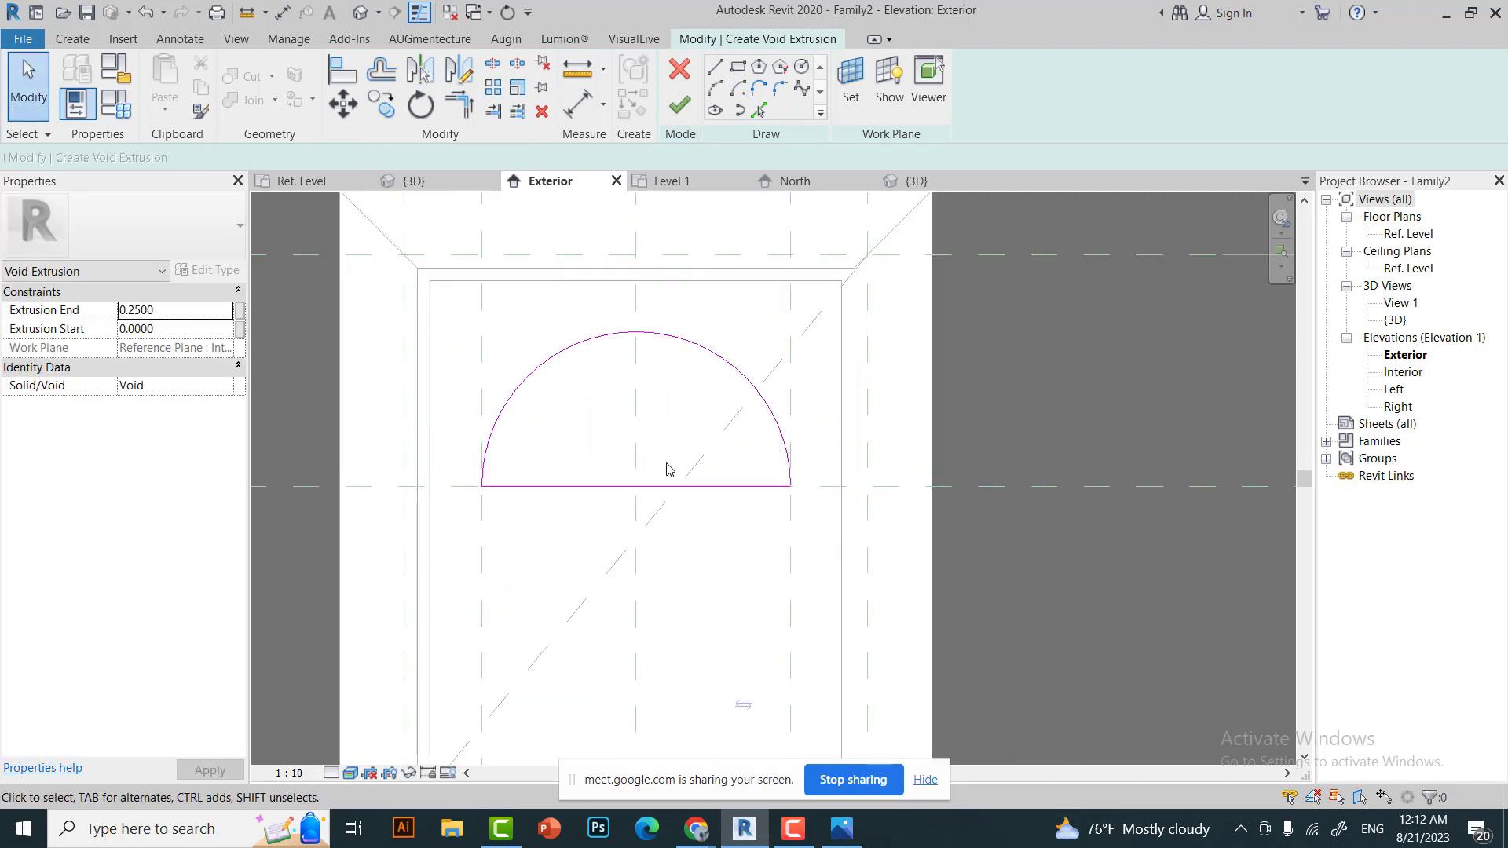
{"action": "scroll", "coordinate": [676, 472], "scroll_direction": "down", "scroll_amount": 3}
{"action": "left_click", "coordinate": [116, 69]}
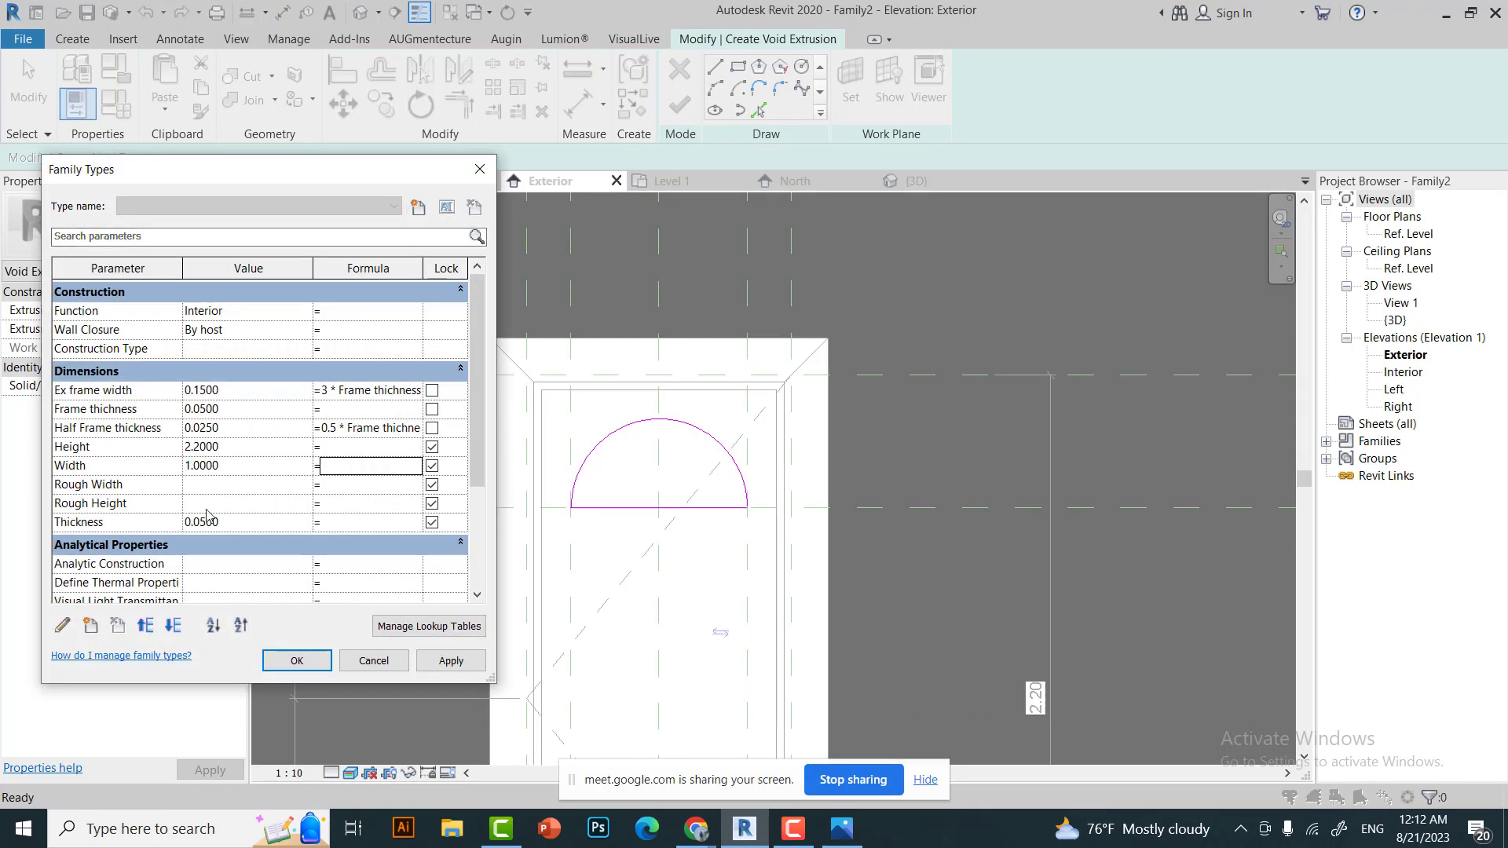
Set Width to 0.9, then 1.2, applying each, and close Family Types.
{"action": "left_click", "coordinate": [438, 662]}
{"action": "left_click", "coordinate": [256, 528]}
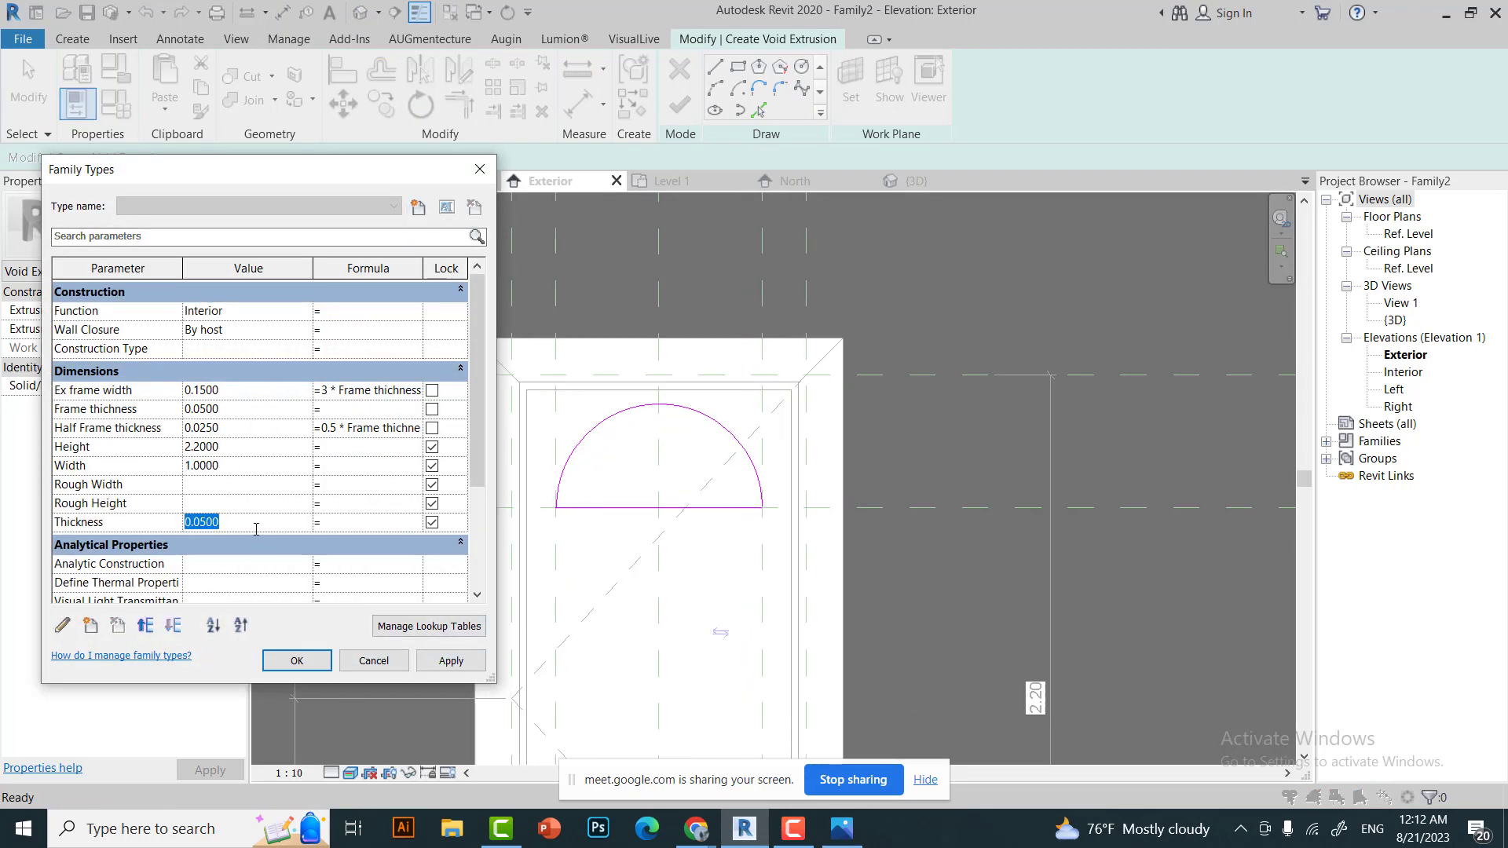
{"action": "left_click", "coordinate": [248, 465]}
{"action": "type", "text": ".9"}
{"action": "left_click", "coordinate": [458, 660]}
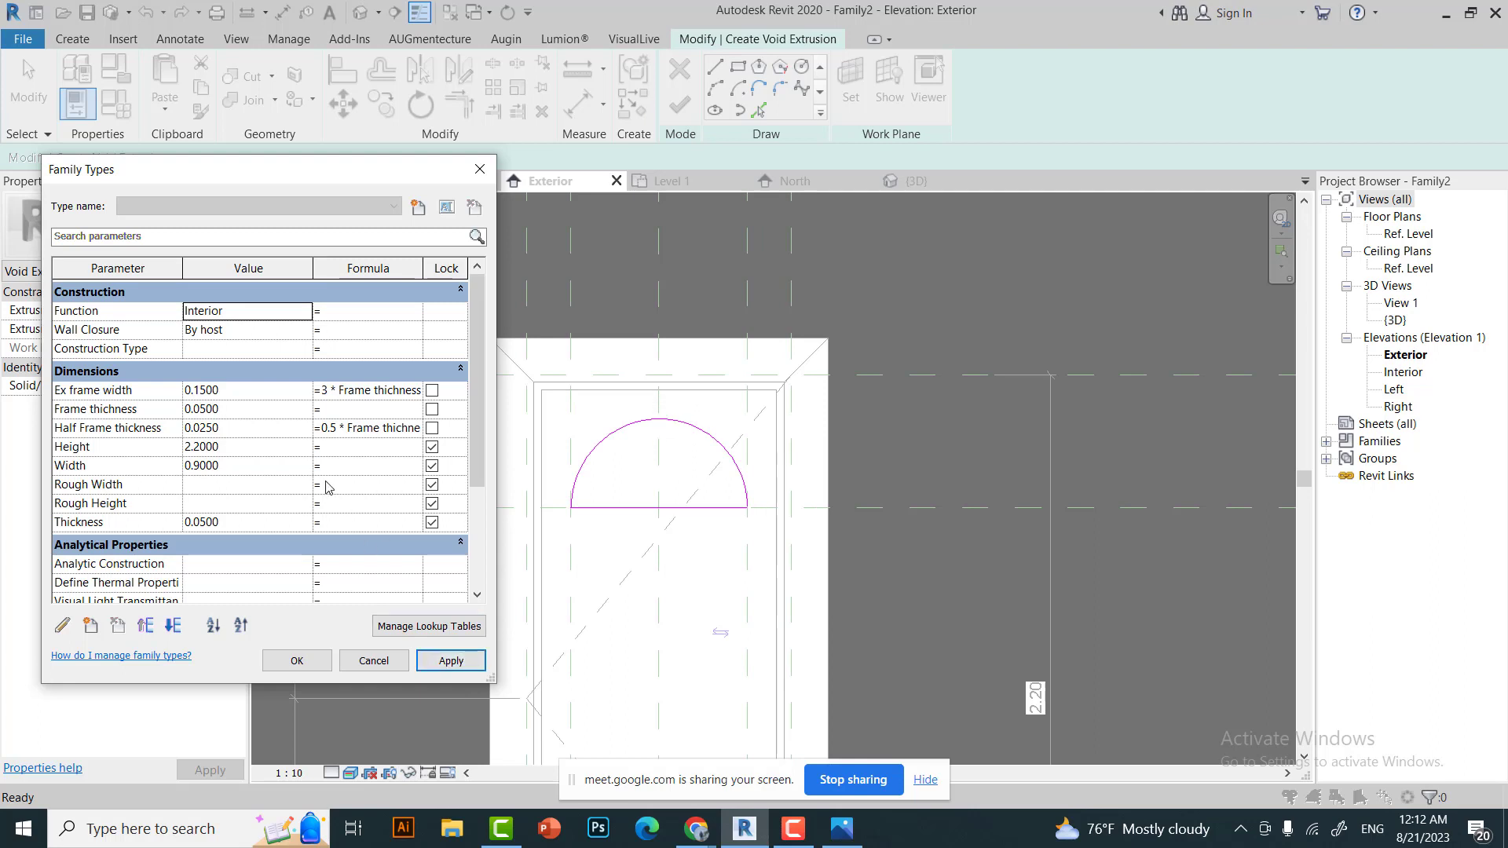
{"action": "left_click", "coordinate": [265, 469]}
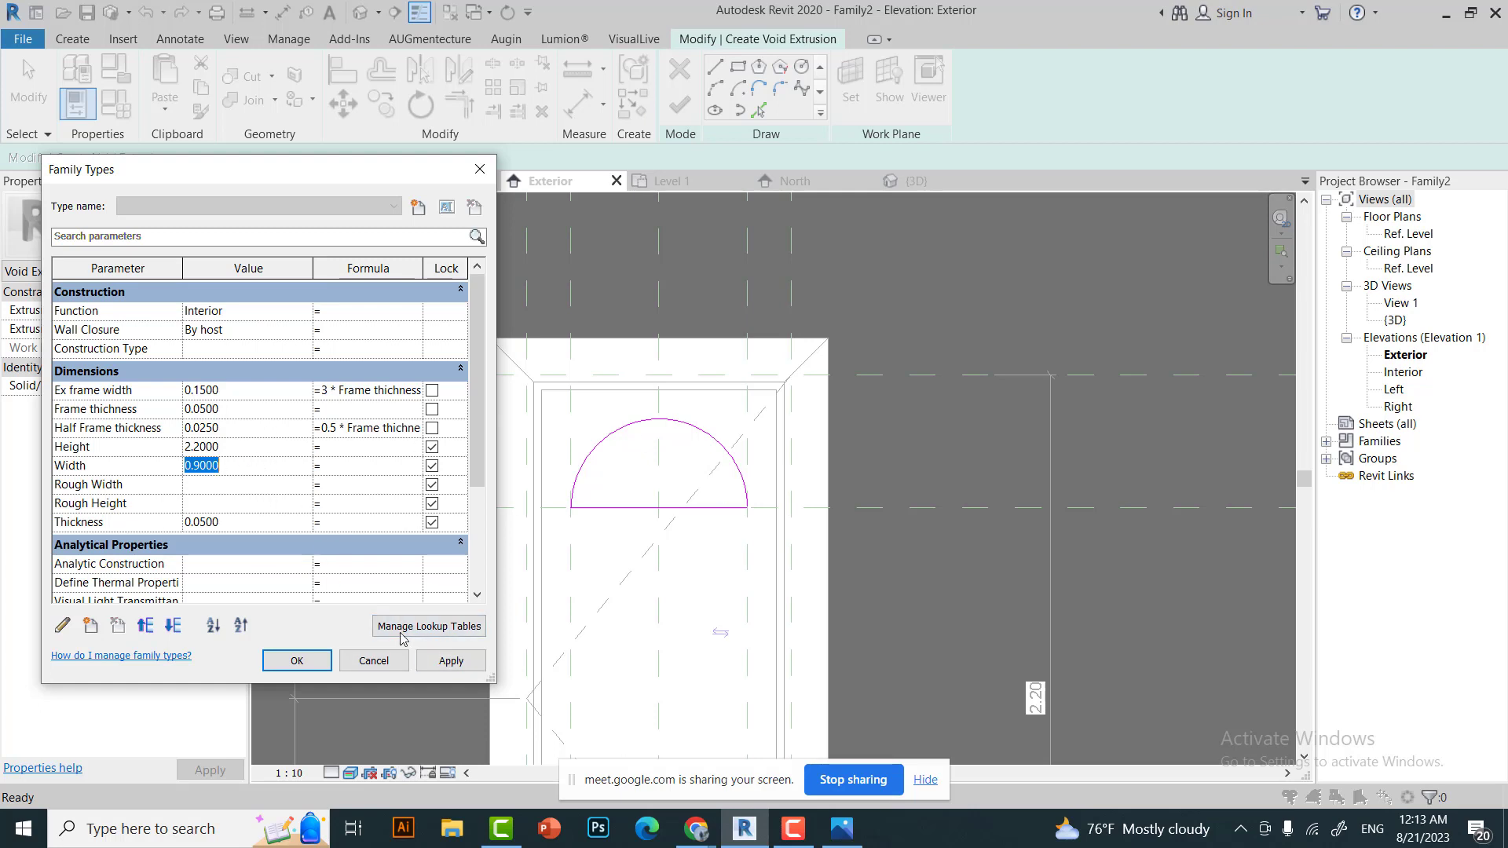
{"action": "type", "text": "1.2000"}
{"action": "left_click", "coordinate": [437, 658]}
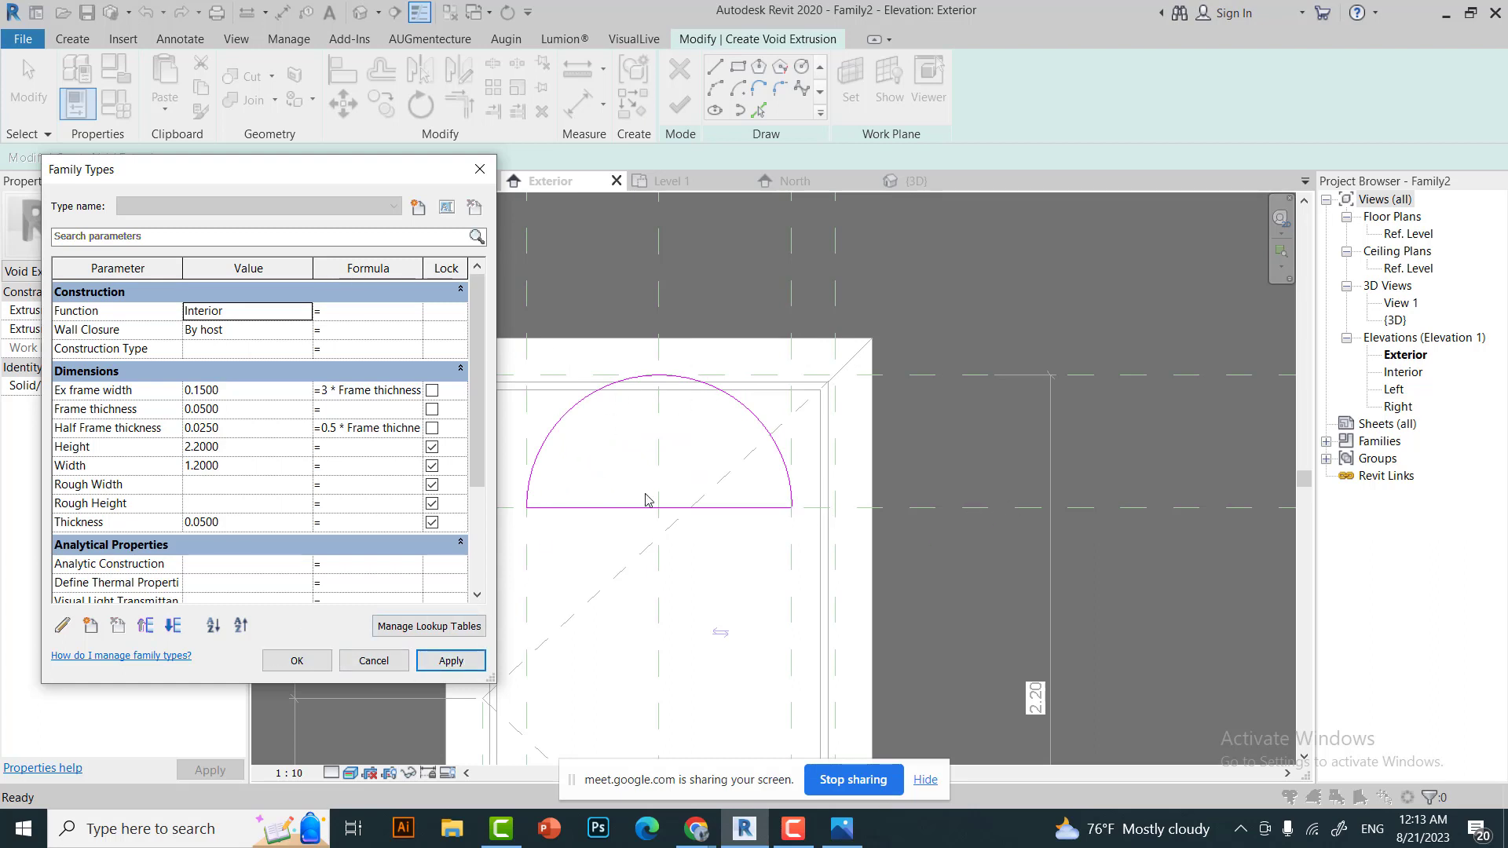
{"action": "left_click", "coordinate": [374, 661]}
{"action": "scroll", "coordinate": [589, 471], "scroll_direction": "down", "scroll_amount": 4}
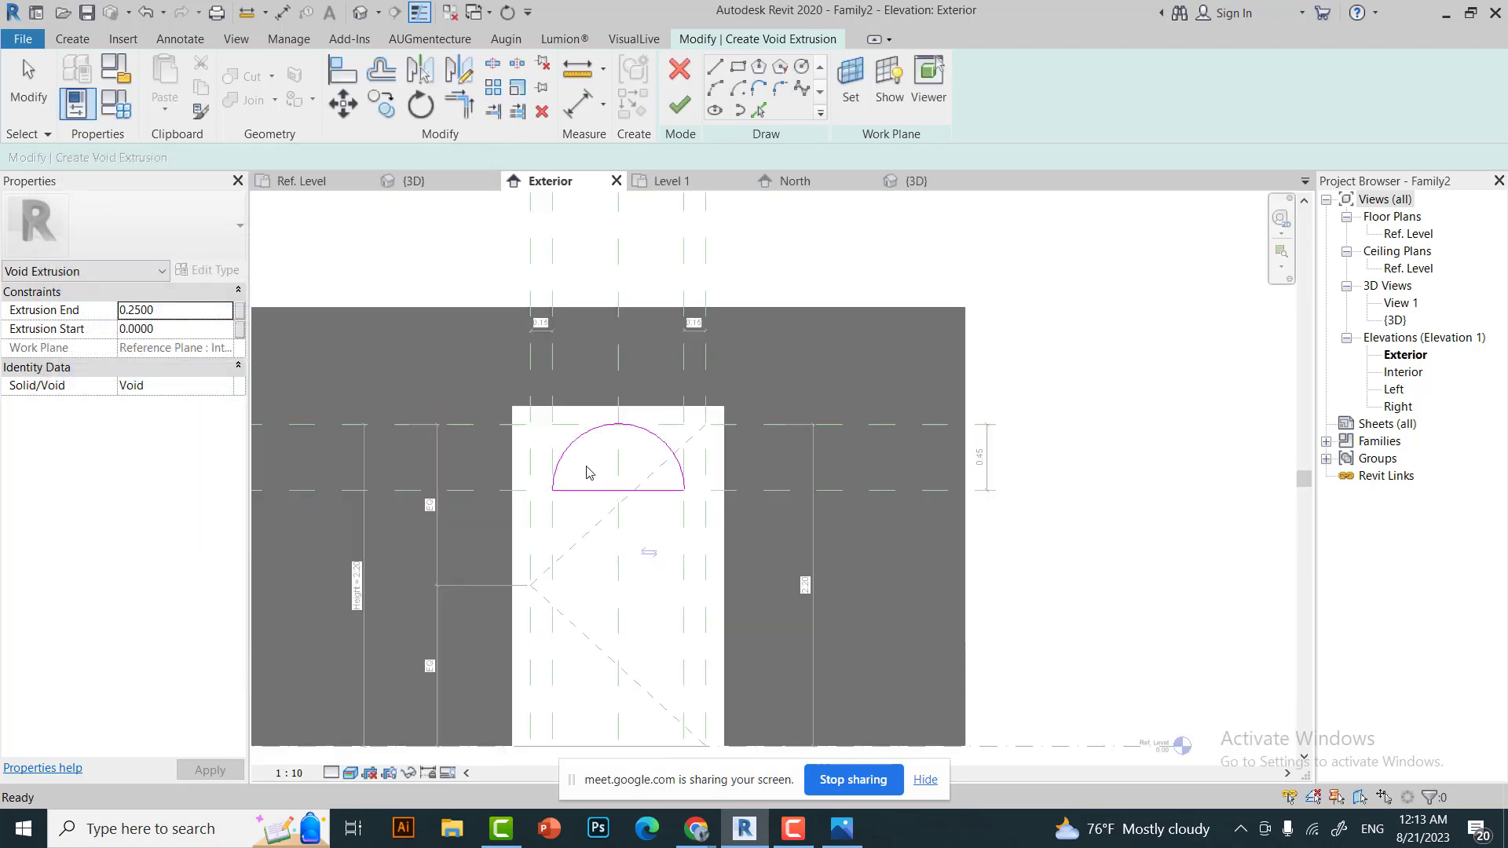
{"action": "scroll", "coordinate": [628, 377], "scroll_direction": "up", "scroll_amount": 4}
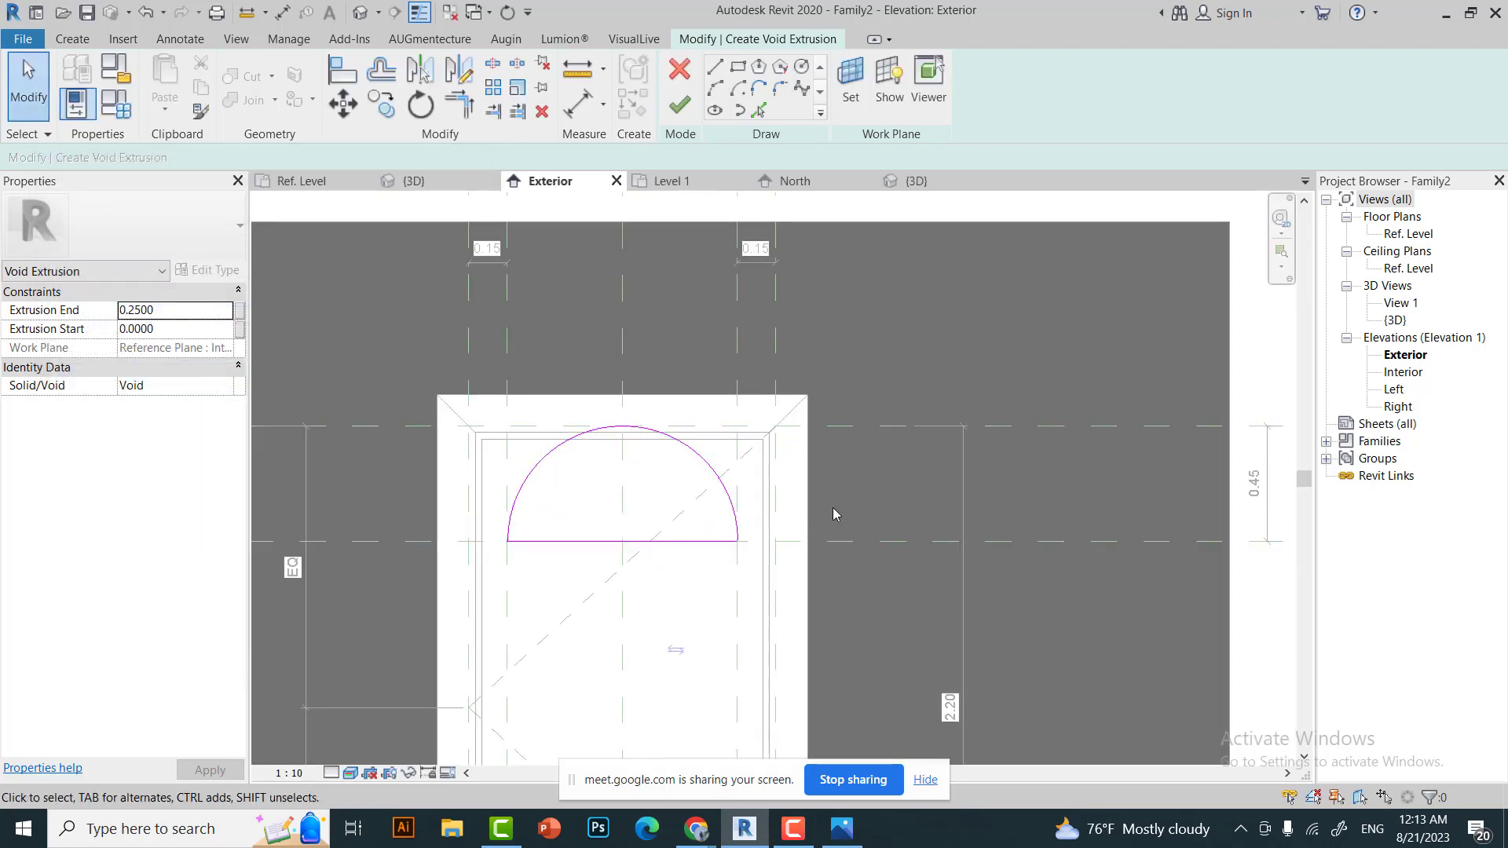
{"action": "scroll", "coordinate": [782, 527], "scroll_direction": "up", "scroll_amount": 2}
{"action": "scroll", "coordinate": [740, 504], "scroll_direction": "up", "scroll_amount": 1}
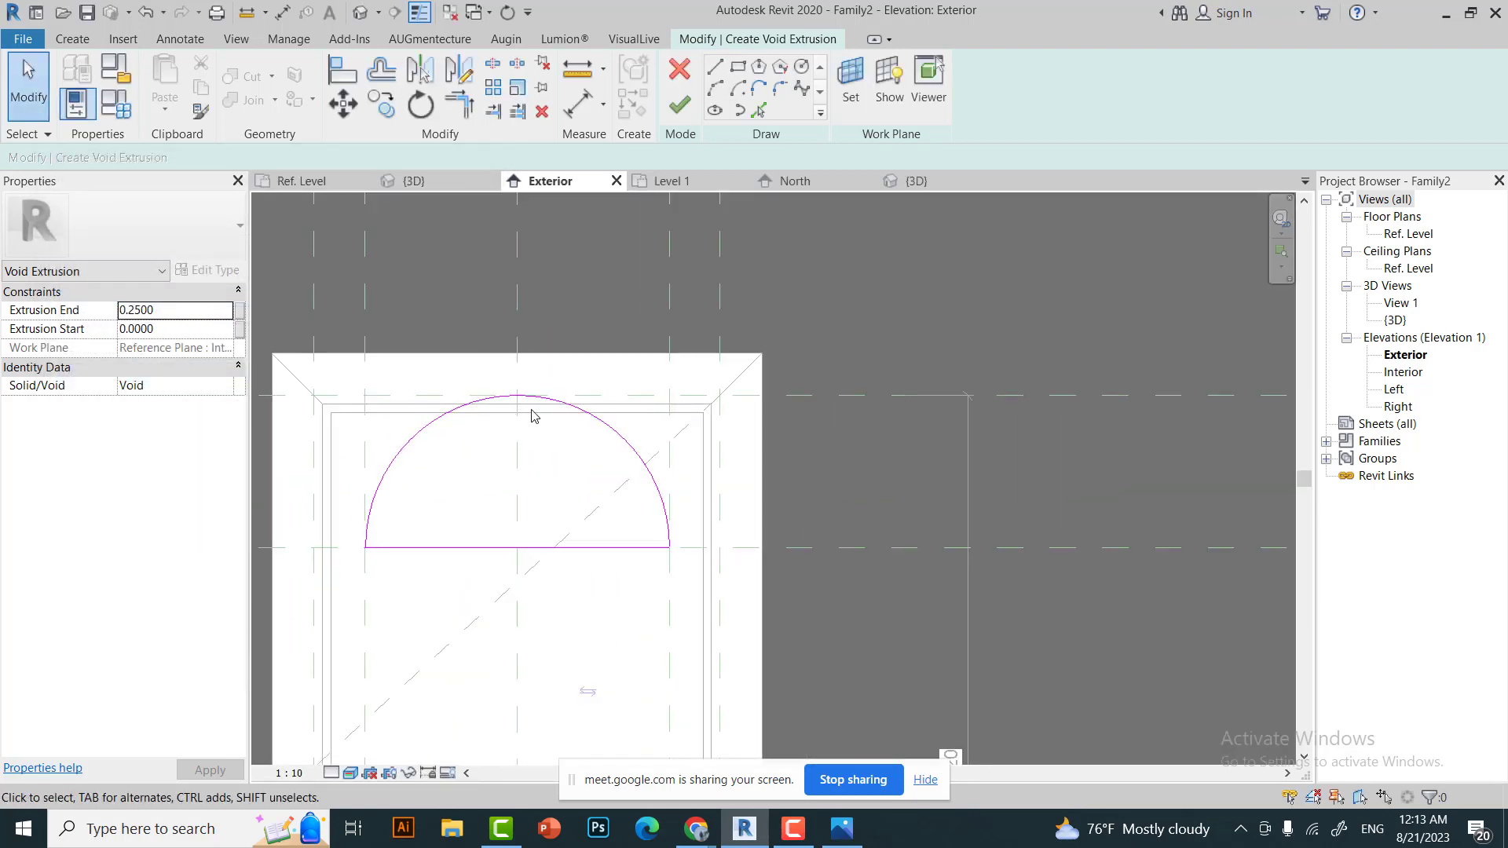
{"action": "scroll", "coordinate": [523, 410], "scroll_direction": "down", "scroll_amount": 2}
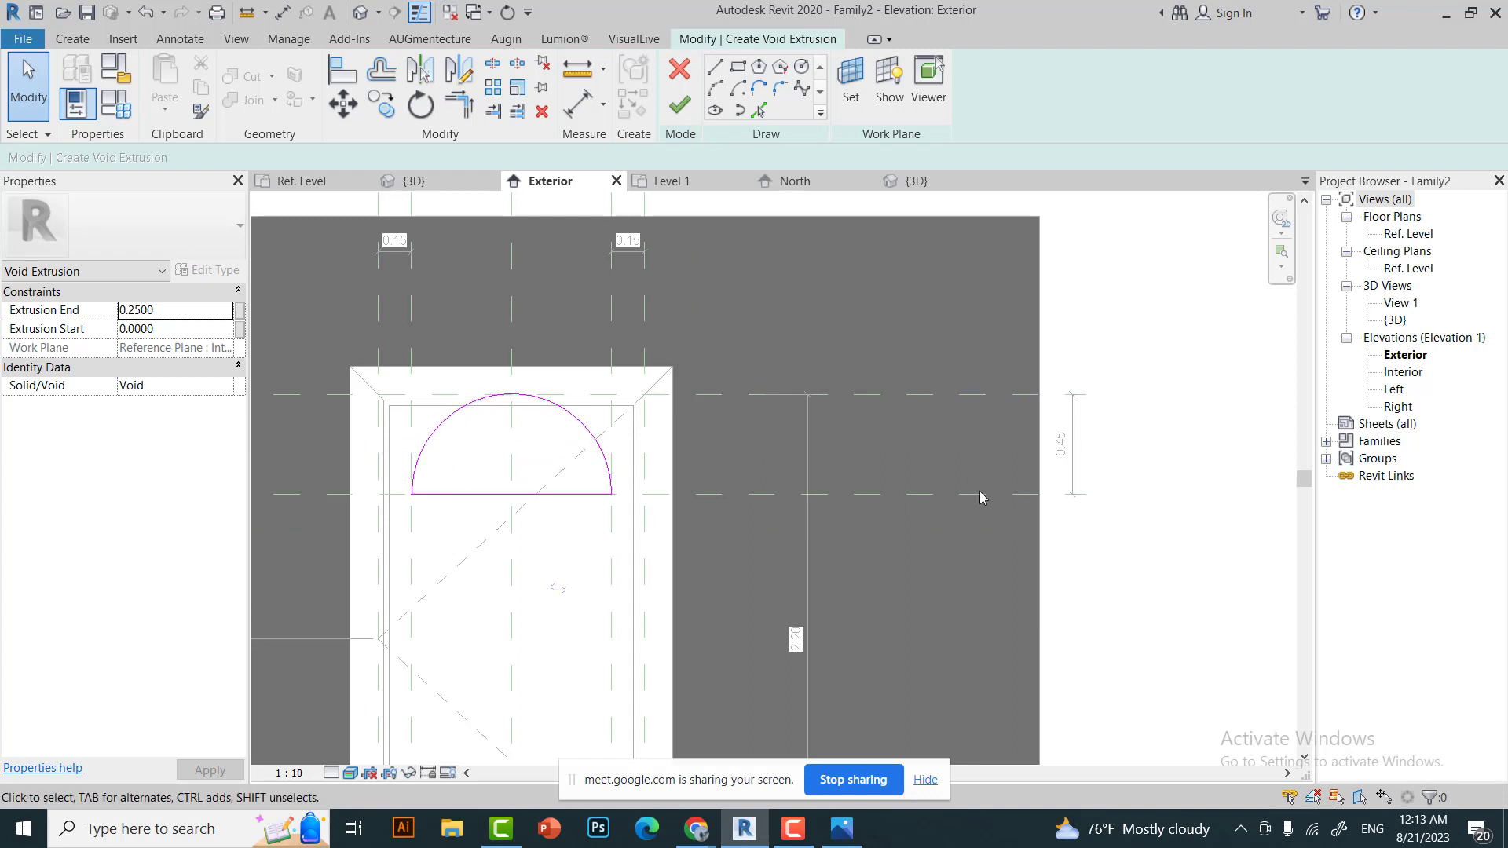
{"action": "scroll", "coordinate": [426, 494], "scroll_direction": "up", "scroll_amount": 2}
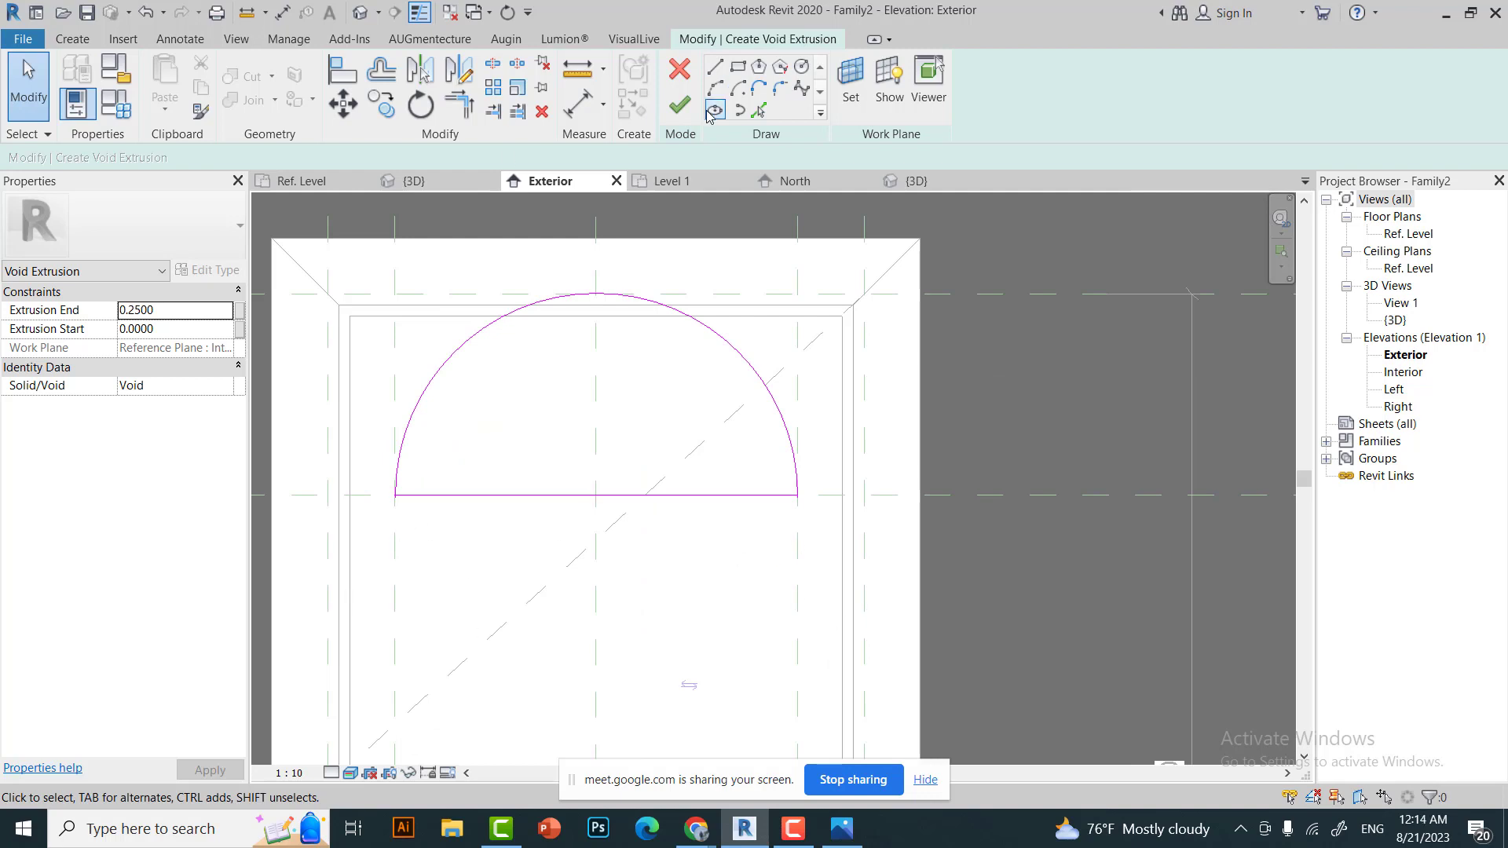
Finish the void extrusion and orbit the 3D view to inspect it.
{"action": "left_click", "coordinate": [680, 104]}
{"action": "left_click", "coordinate": [954, 396]}
{"action": "left_click", "coordinate": [414, 180]}
{"action": "scroll", "coordinate": [721, 309], "scroll_direction": "down", "scroll_amount": 2}
{"action": "left_click", "coordinate": [721, 309]}
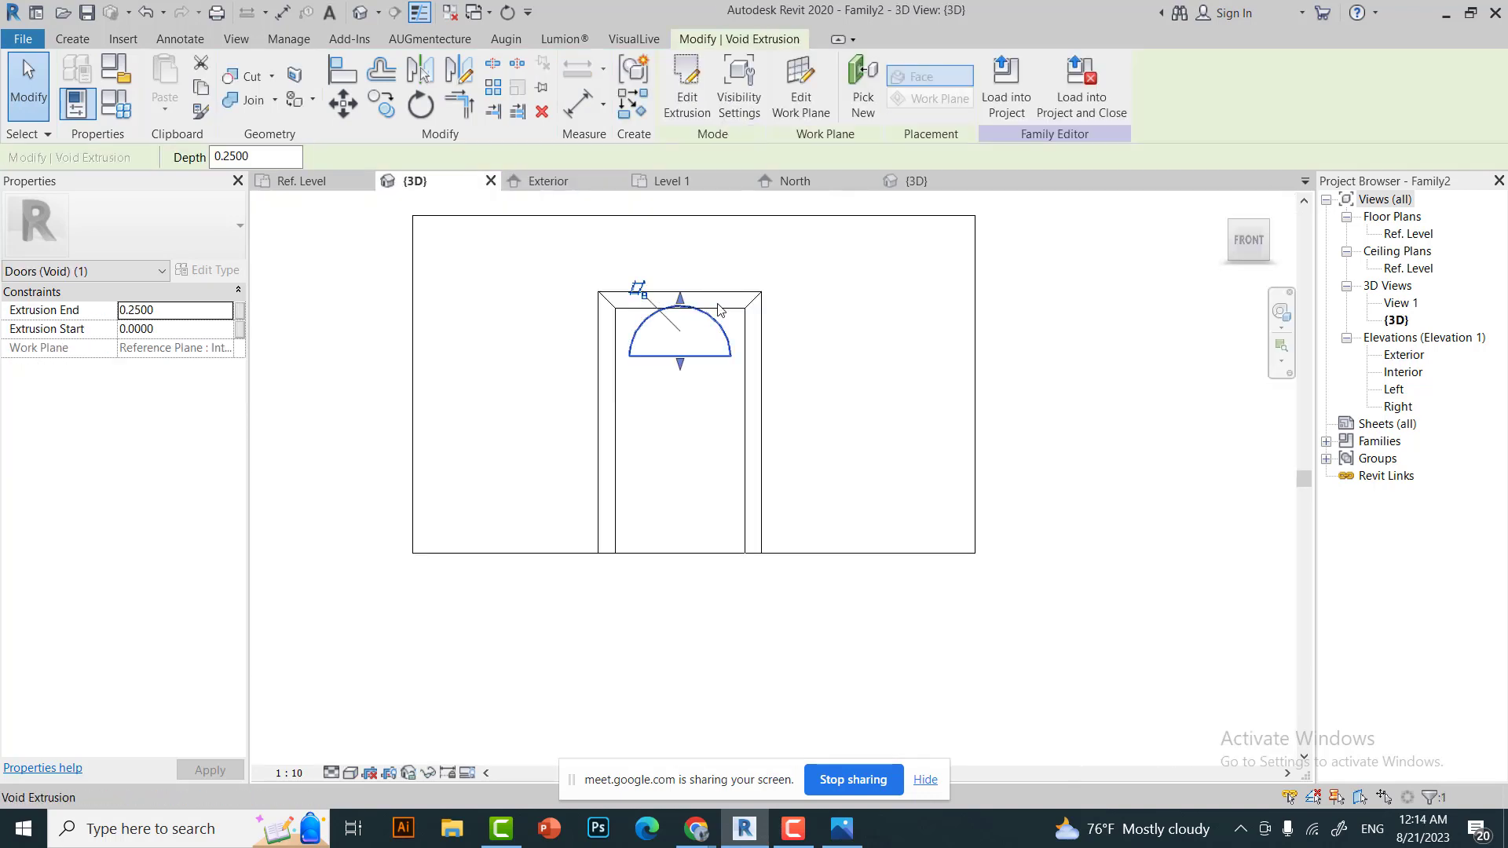
{"action": "middle_click_drag", "start_coordinate": [720, 308], "coordinate": [549, 259], "text": "shift"}
Drag the void extrusion's depth in the Ref. Level plan and recheck the arched cut in 3D.
{"action": "left_click", "coordinate": [301, 181]}
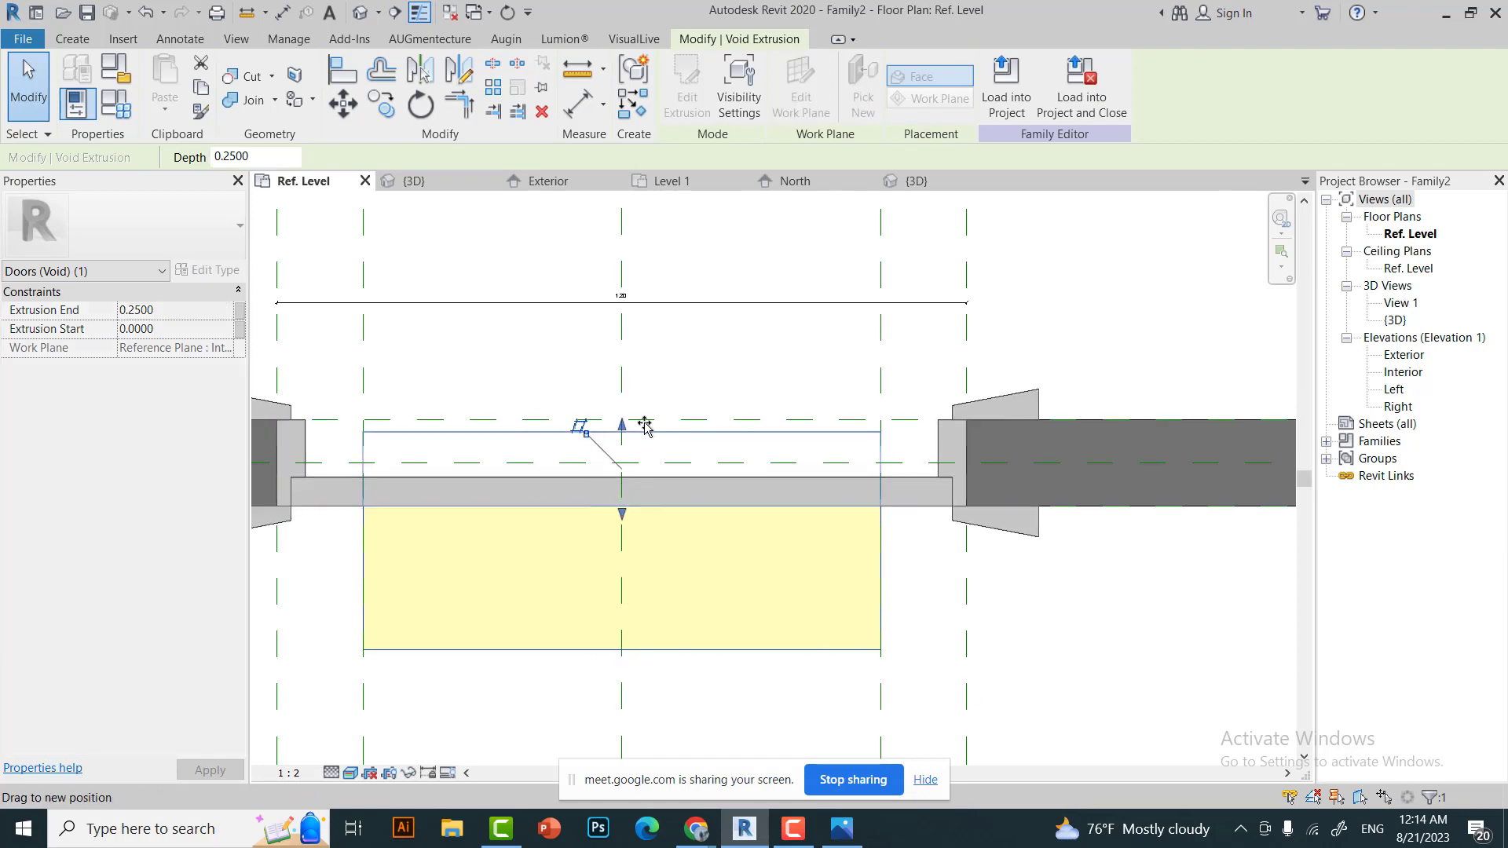
{"action": "mouse_move", "coordinate": [663, 421]}
{"action": "left_mouse_down"}
{"action": "mouse_move", "coordinate": [798, 395]}
{"action": "mouse_move", "coordinate": [579, 539]}
{"action": "left_mouse_up"}
{"action": "key", "text": "ctrl+Tab"}
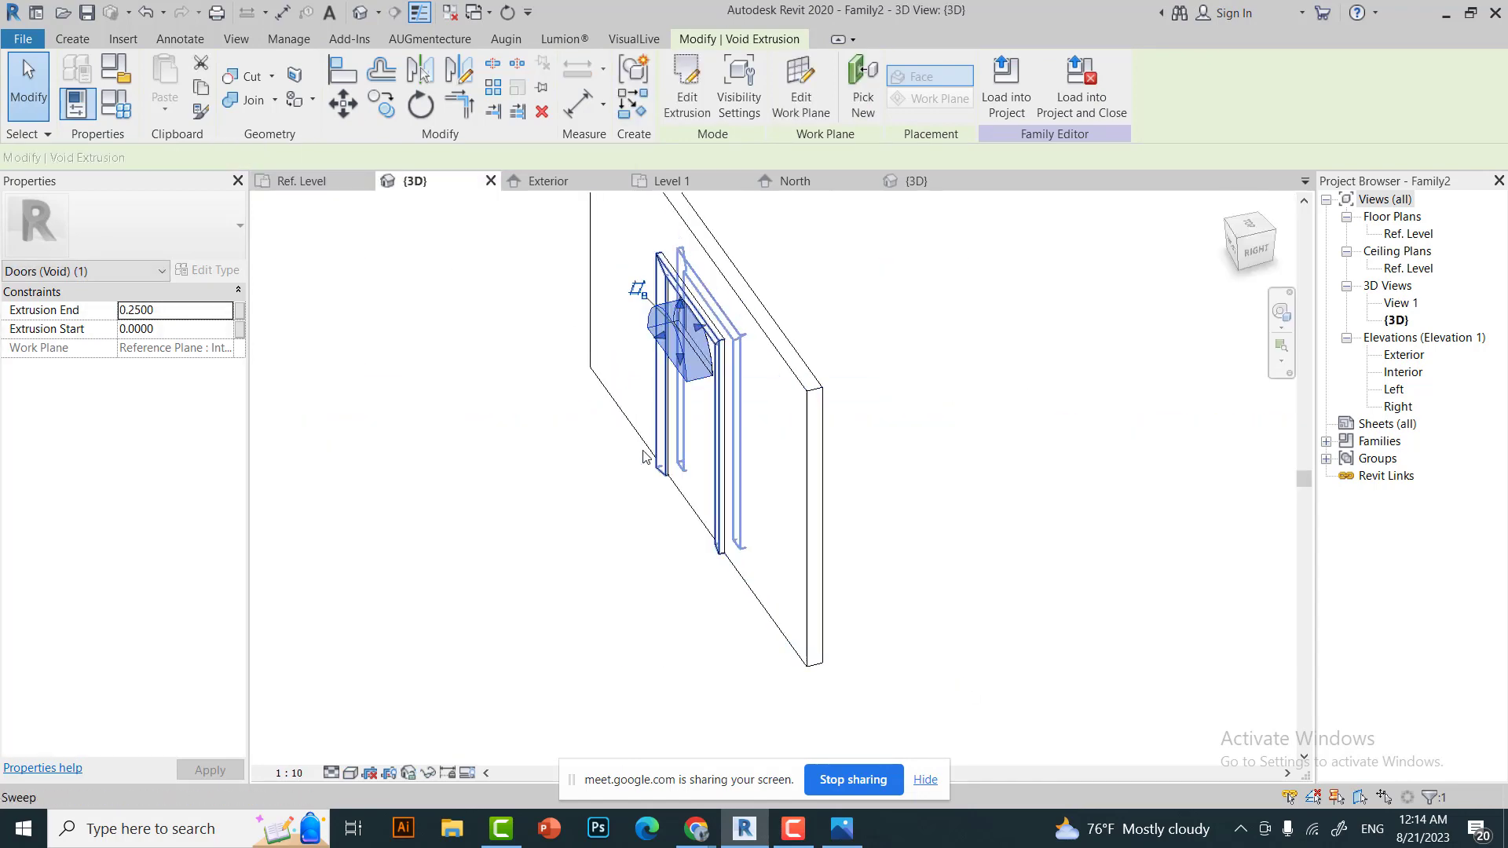
{"action": "left_click", "coordinate": [642, 457]}
{"action": "mouse_move", "coordinate": [642, 457]}
{"action": "middle_mouse_down", "text": "shift"}
{"action": "mouse_move", "coordinate": [673, 337]}
{"action": "mouse_move", "coordinate": [652, 358]}
{"action": "middle_mouse_up", "text": "shift"}
{"action": "scroll", "coordinate": [673, 336], "scroll_direction": "up", "scroll_amount": 3}
{"action": "scroll", "coordinate": [673, 336], "scroll_direction": "up", "scroll_amount": 3}
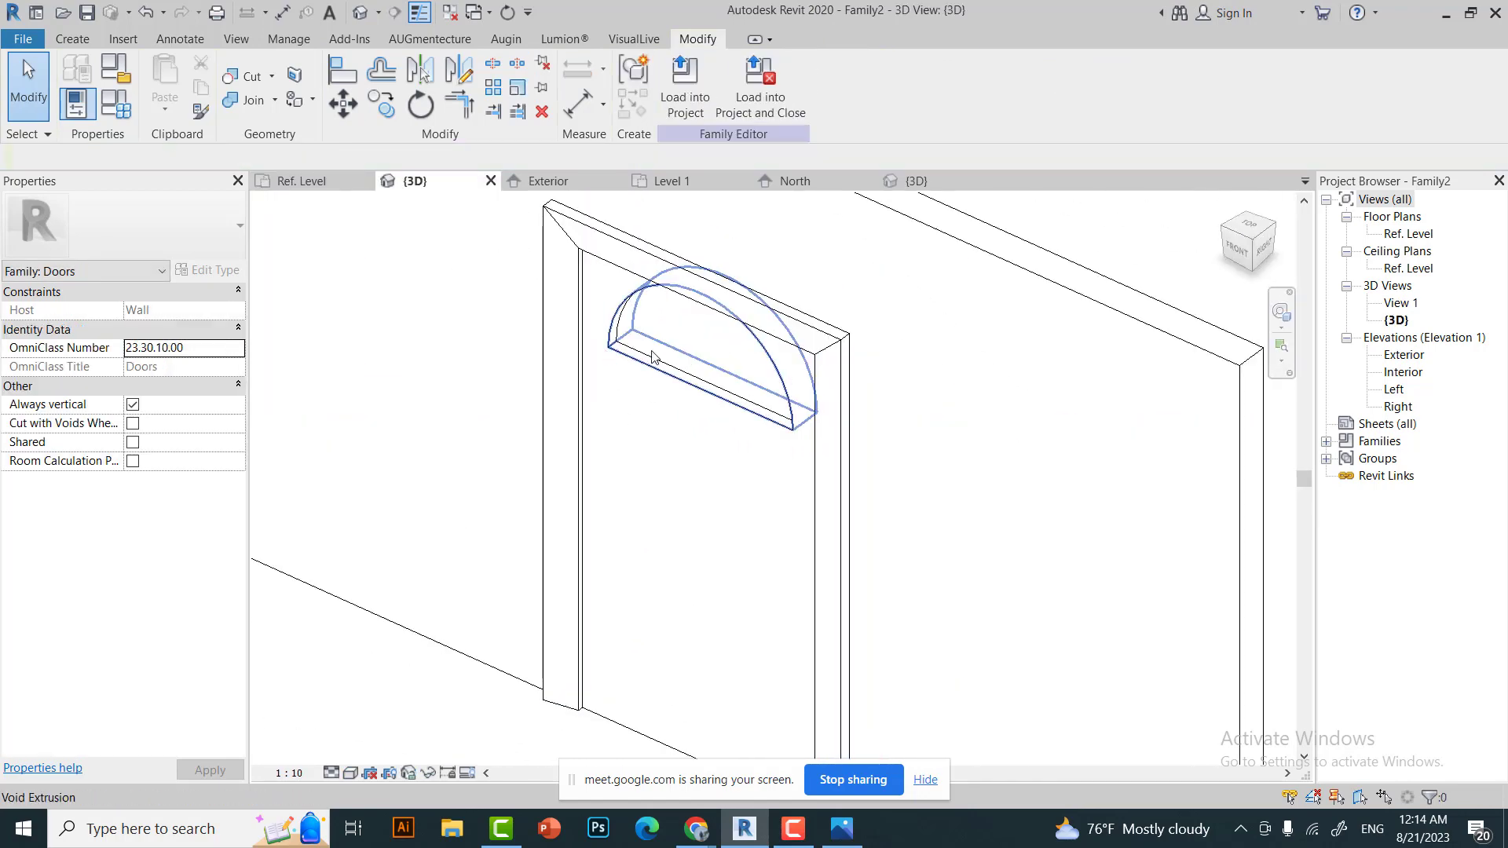
Return to the exterior elevation and select the 0.45 dimension beside the arch.
{"action": "left_click", "coordinate": [652, 358]}
{"action": "left_click", "coordinate": [400, 530]}
{"action": "scroll", "coordinate": [448, 320], "scroll_direction": "down", "scroll_amount": 5}
{"action": "key", "text": "ctrl+Tab"}
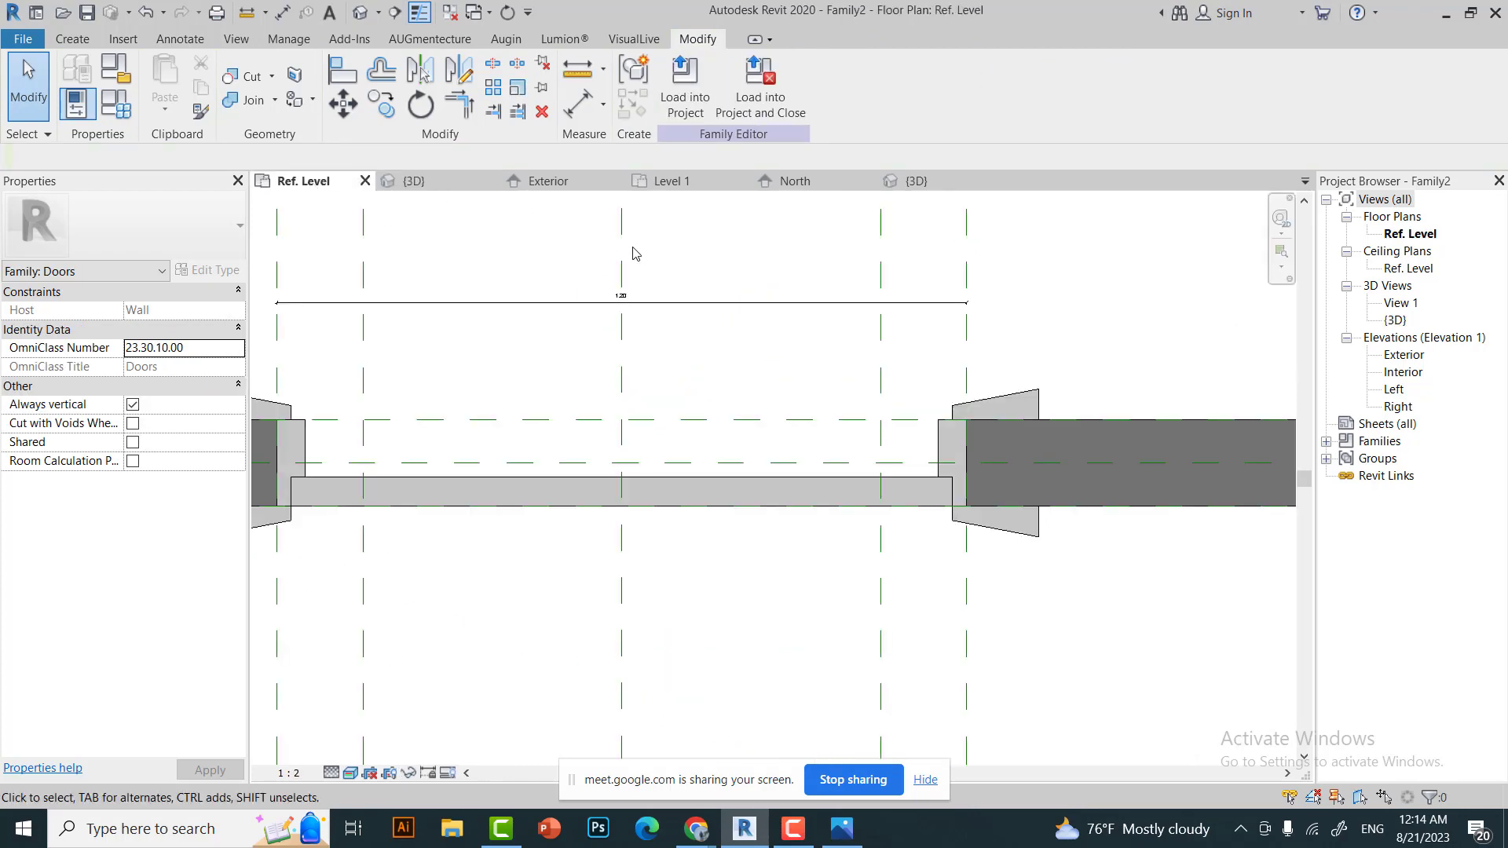
{"action": "key", "text": "ctrl+Tab"}
{"action": "scroll", "coordinate": [1051, 404], "scroll_direction": "up", "scroll_amount": 4}
{"action": "left_click", "coordinate": [1051, 405]}
Turn the 0.45 dimension into a new parameter named Circle base.
{"action": "left_click", "coordinate": [869, 83]}
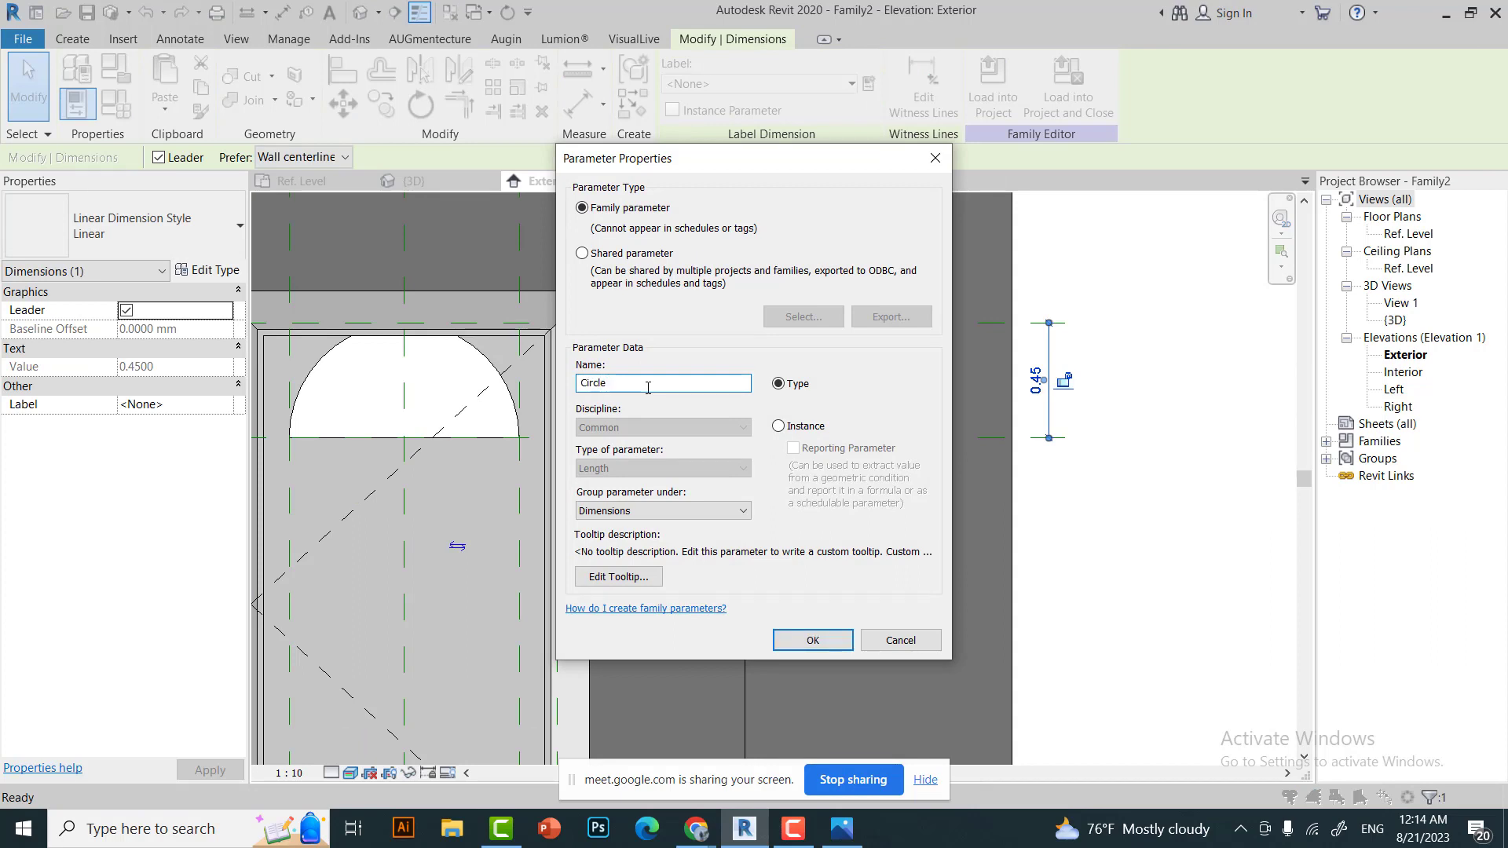
{"action": "left_click", "coordinate": [835, 640]}
{"action": "left_click", "coordinate": [943, 599]}
{"action": "scroll", "coordinate": [943, 599], "scroll_direction": "down", "scroll_amount": 1}
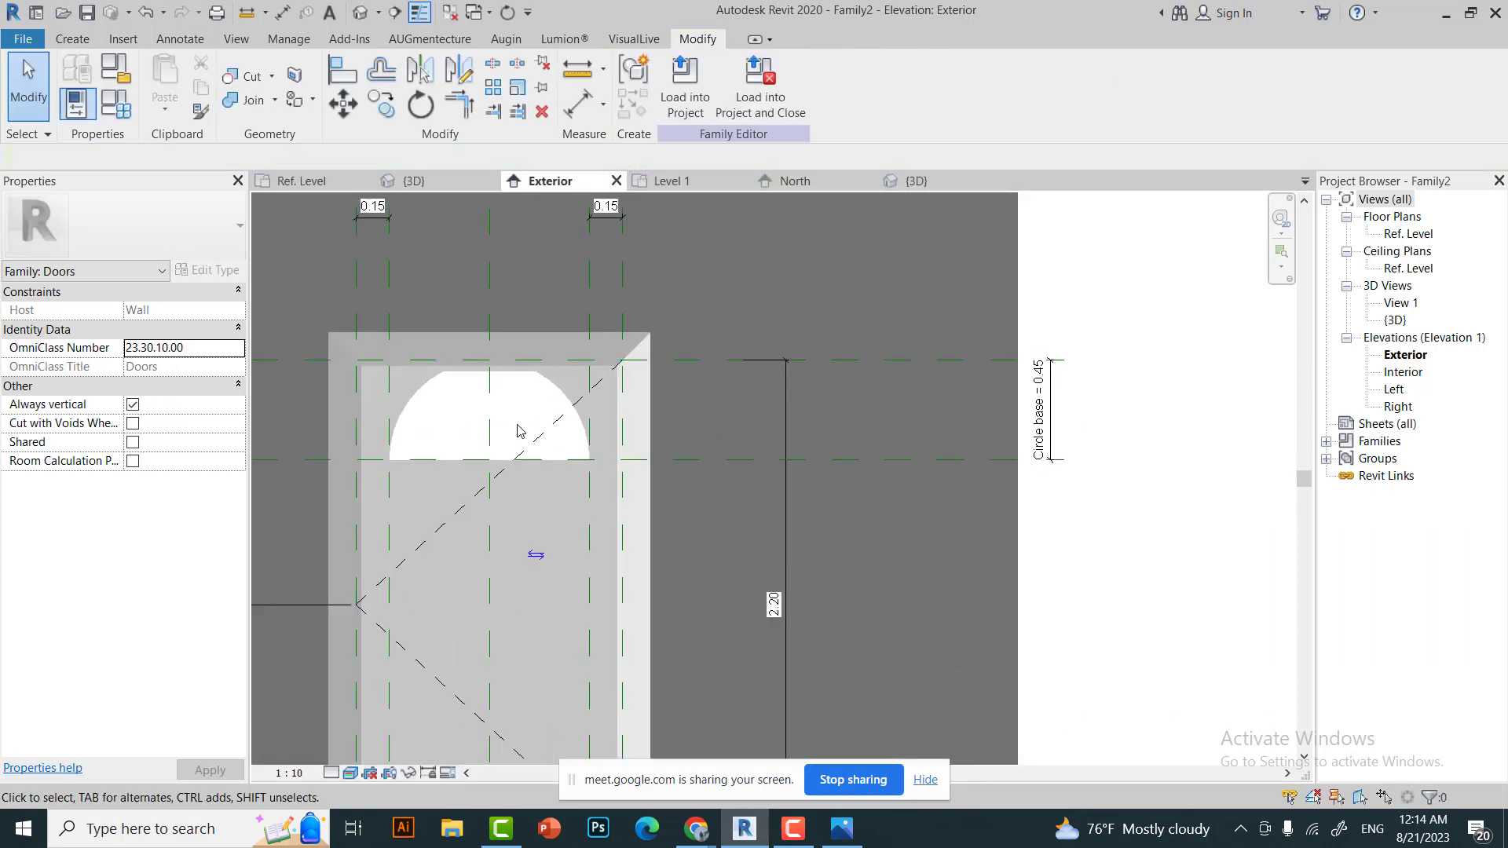
Give Circle base the formula 0.5 * Width in Family Types, then reopen Family Types.
{"action": "left_click", "coordinate": [116, 110]}
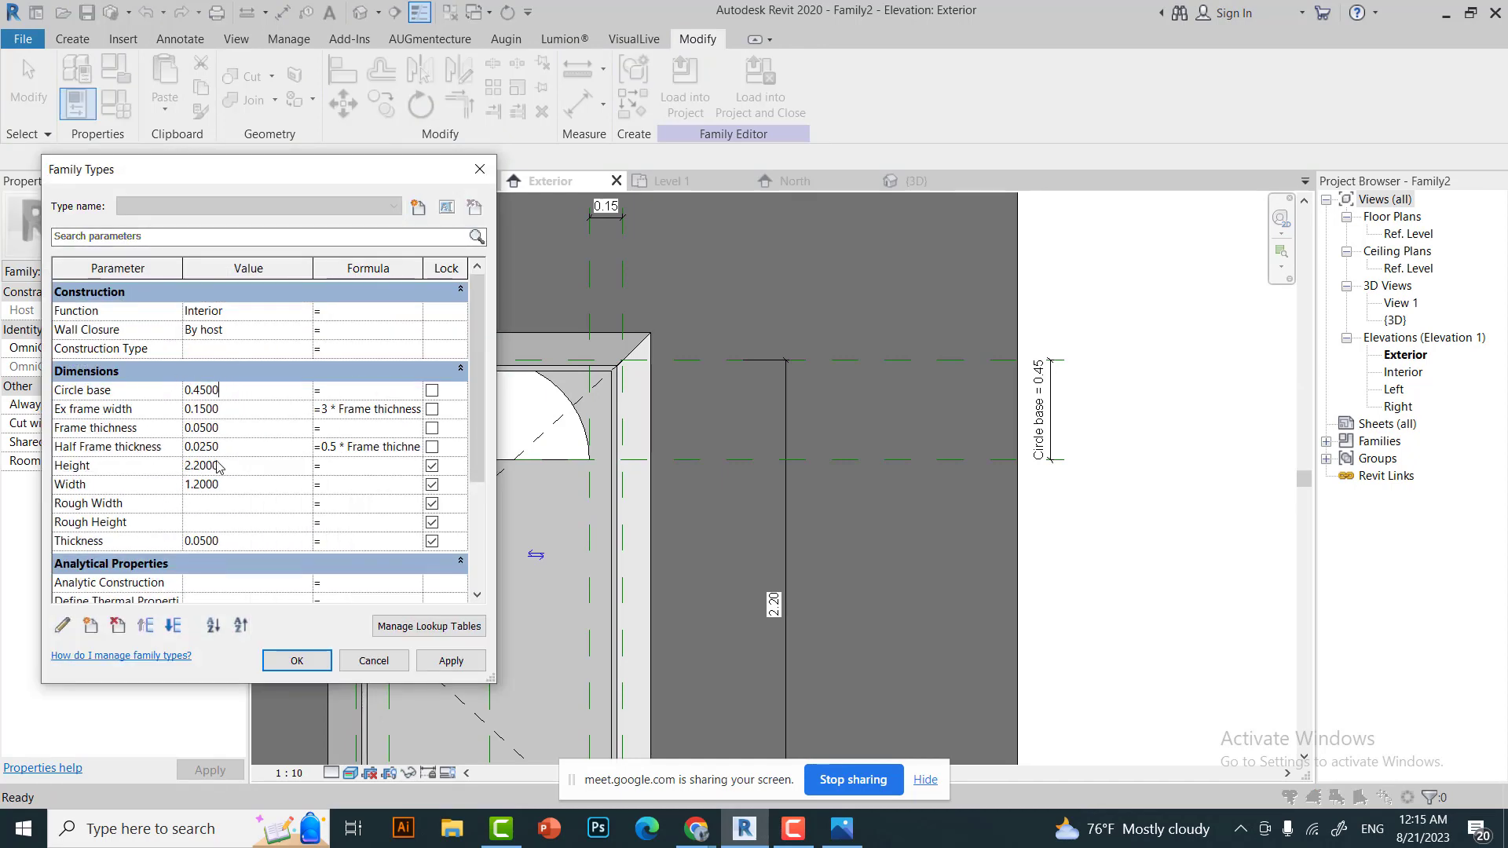
{"action": "left_click", "coordinate": [108, 489]}
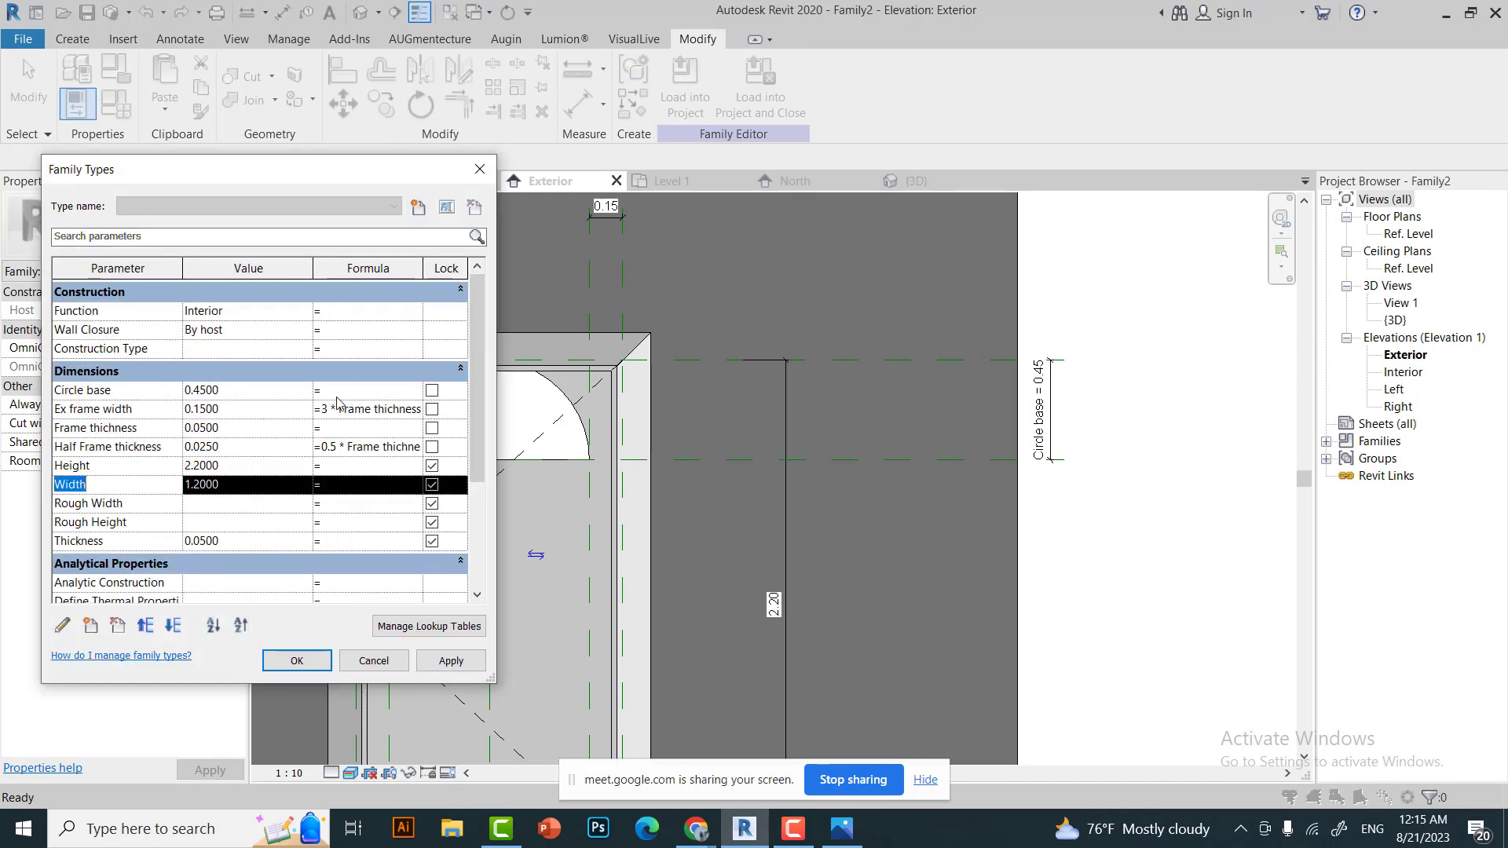
{"action": "left_click", "coordinate": [339, 393]}
{"action": "type", "text": "0."}
{"action": "left_click", "coordinate": [129, 485]}
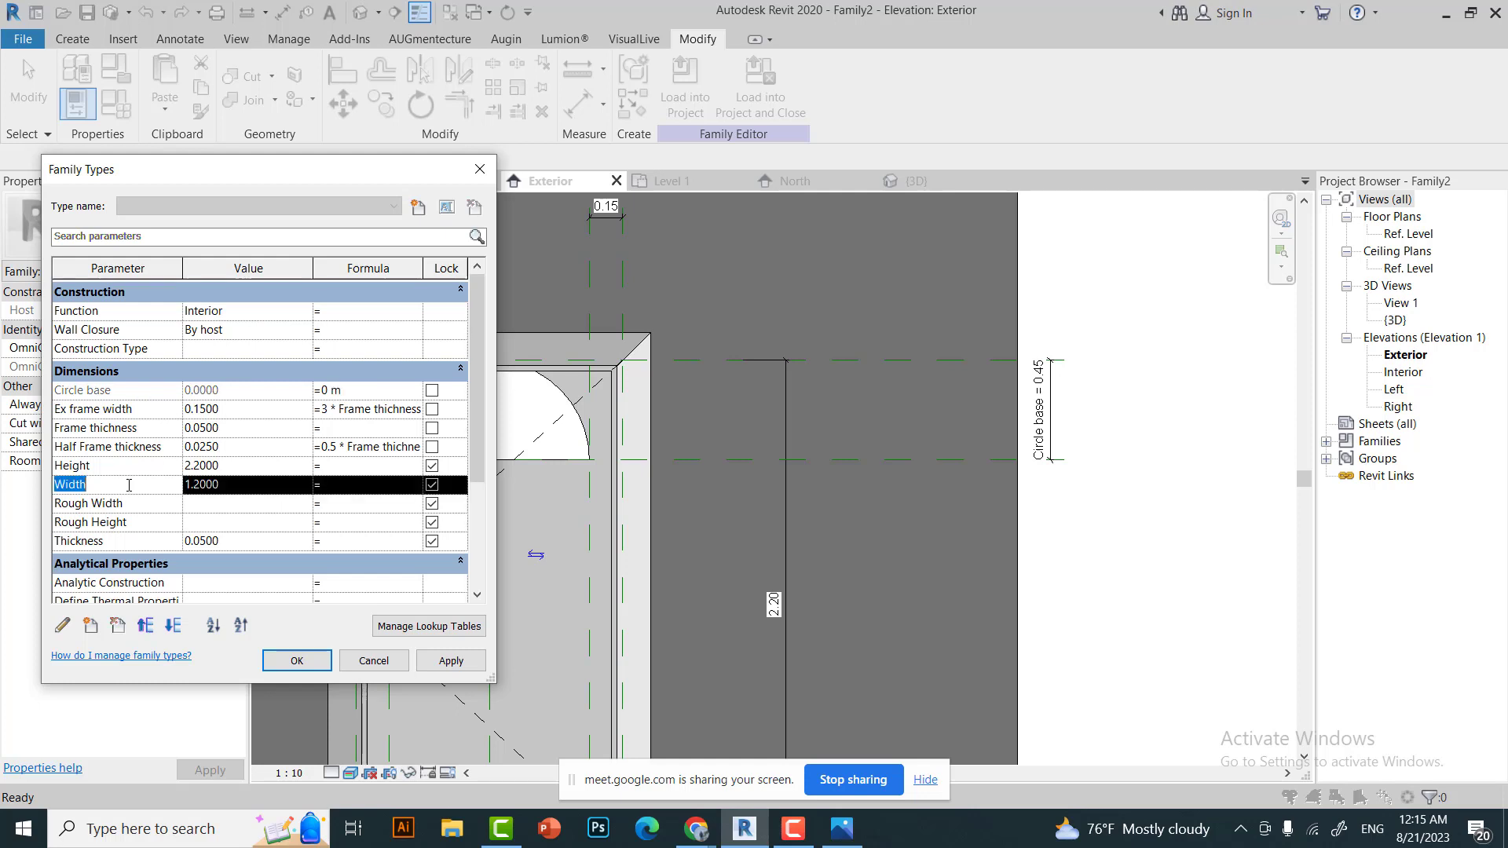
{"action": "left_click", "coordinate": [383, 393]}
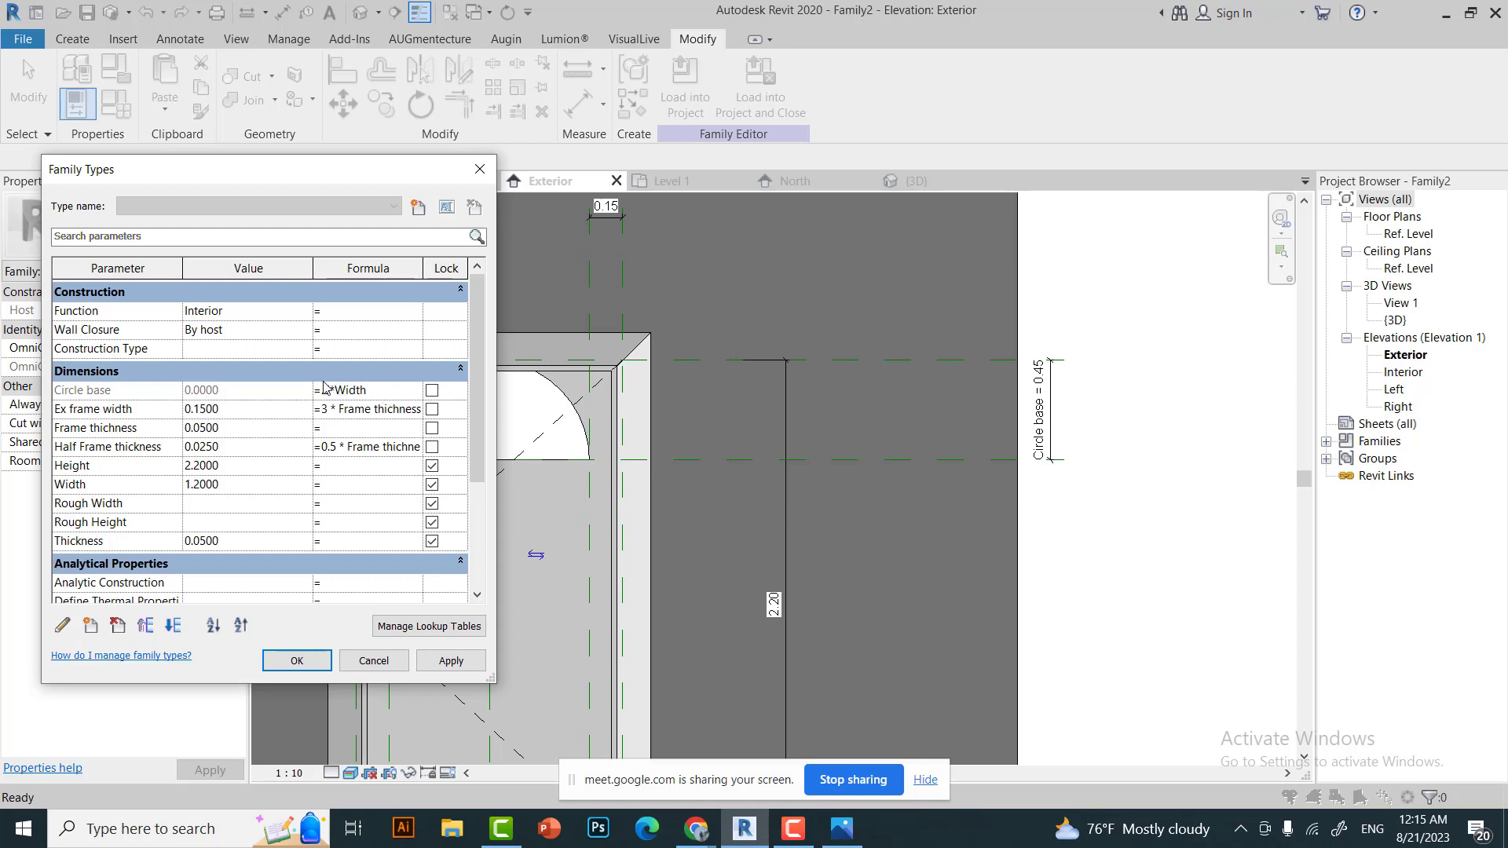
{"action": "left_click", "coordinate": [294, 661]}
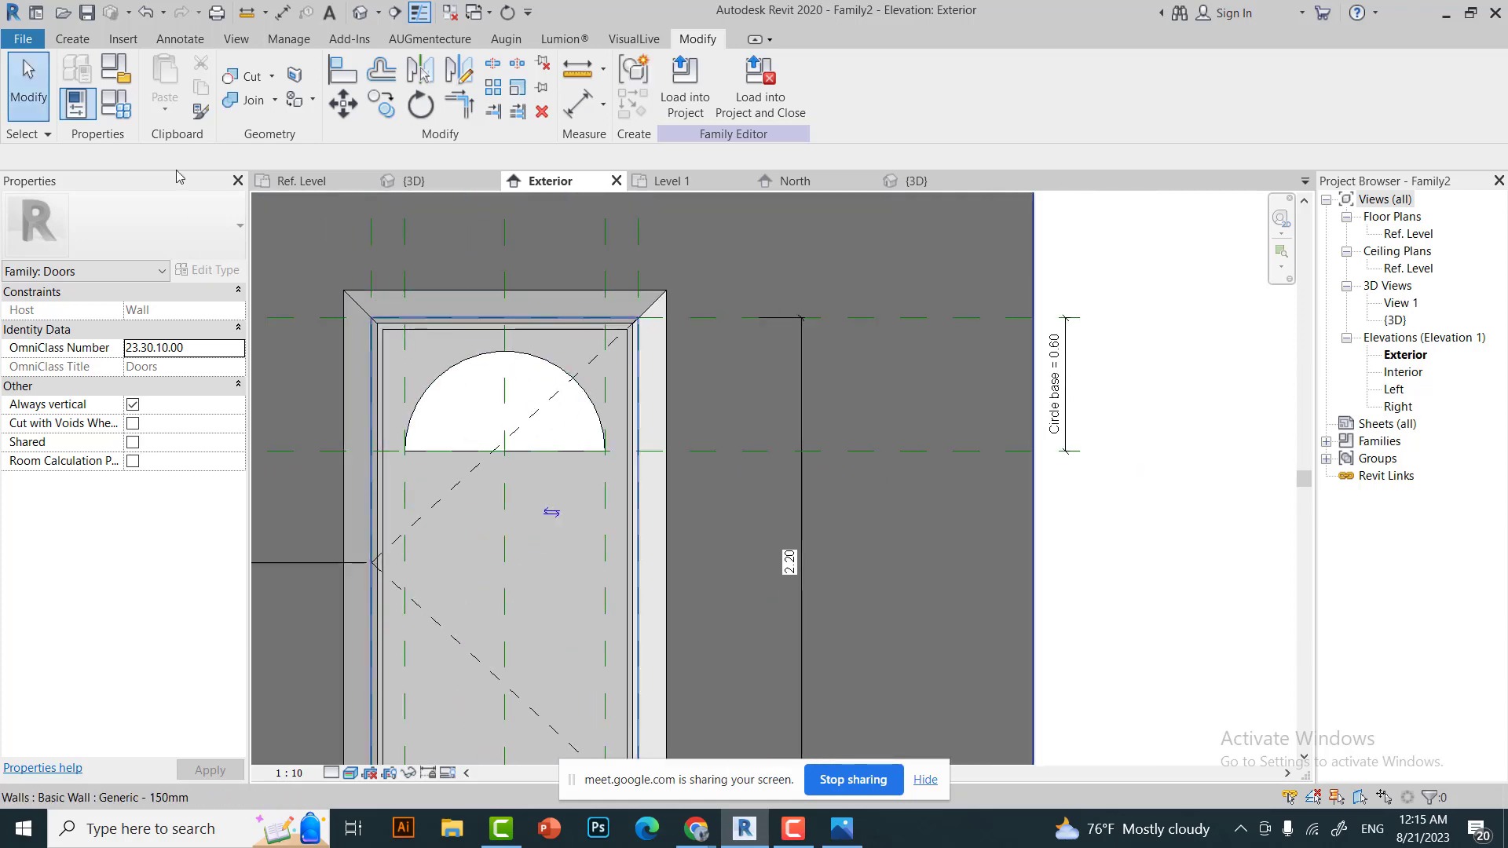
{"action": "left_click", "coordinate": [117, 102]}
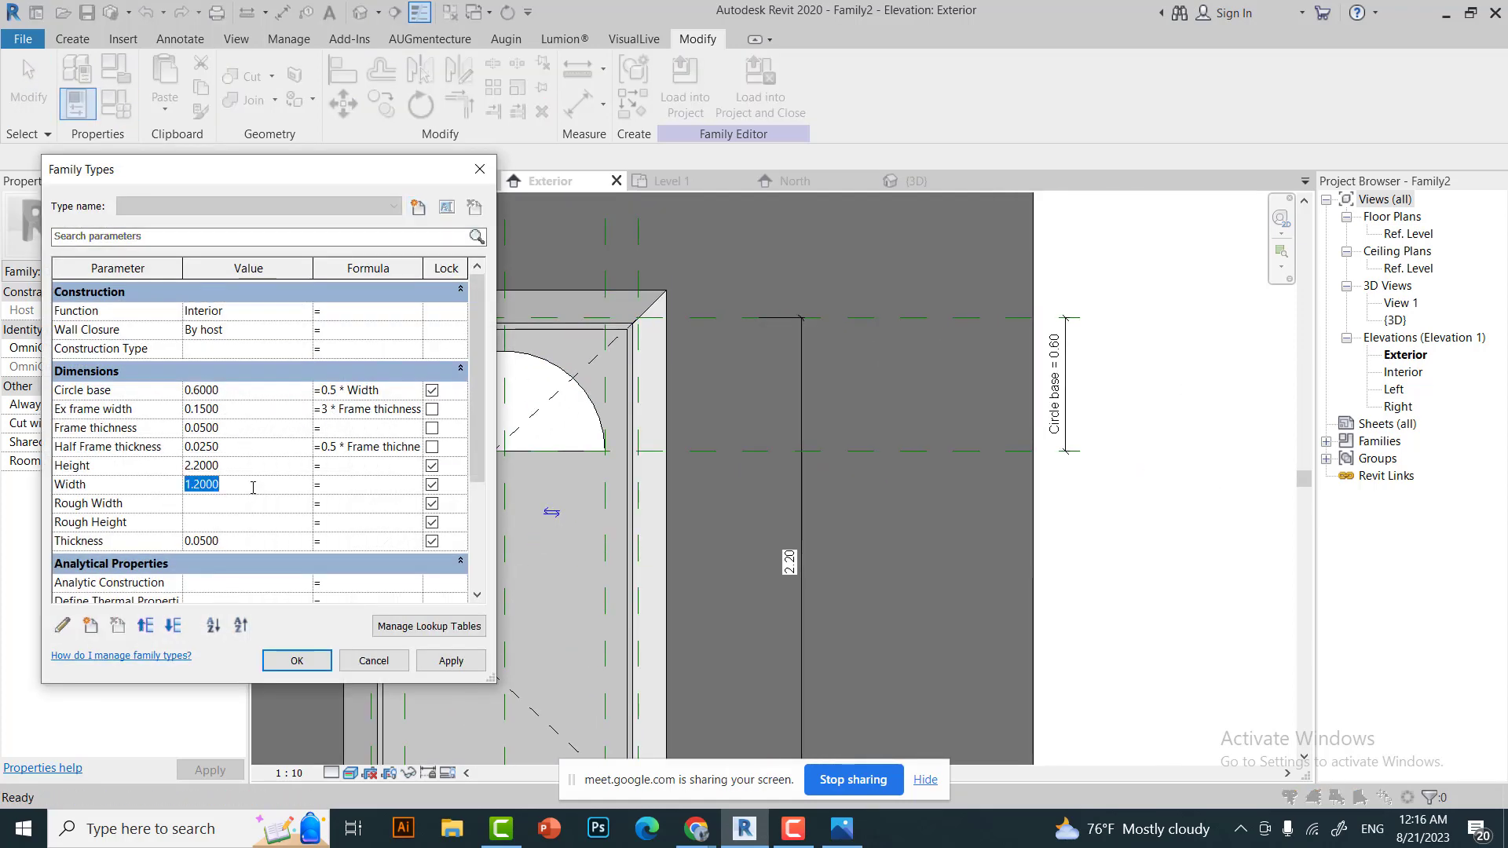
Set Width to 1.0 so the door narrows and Circle base reads 0.50.
{"action": "left_click", "coordinate": [297, 661]}
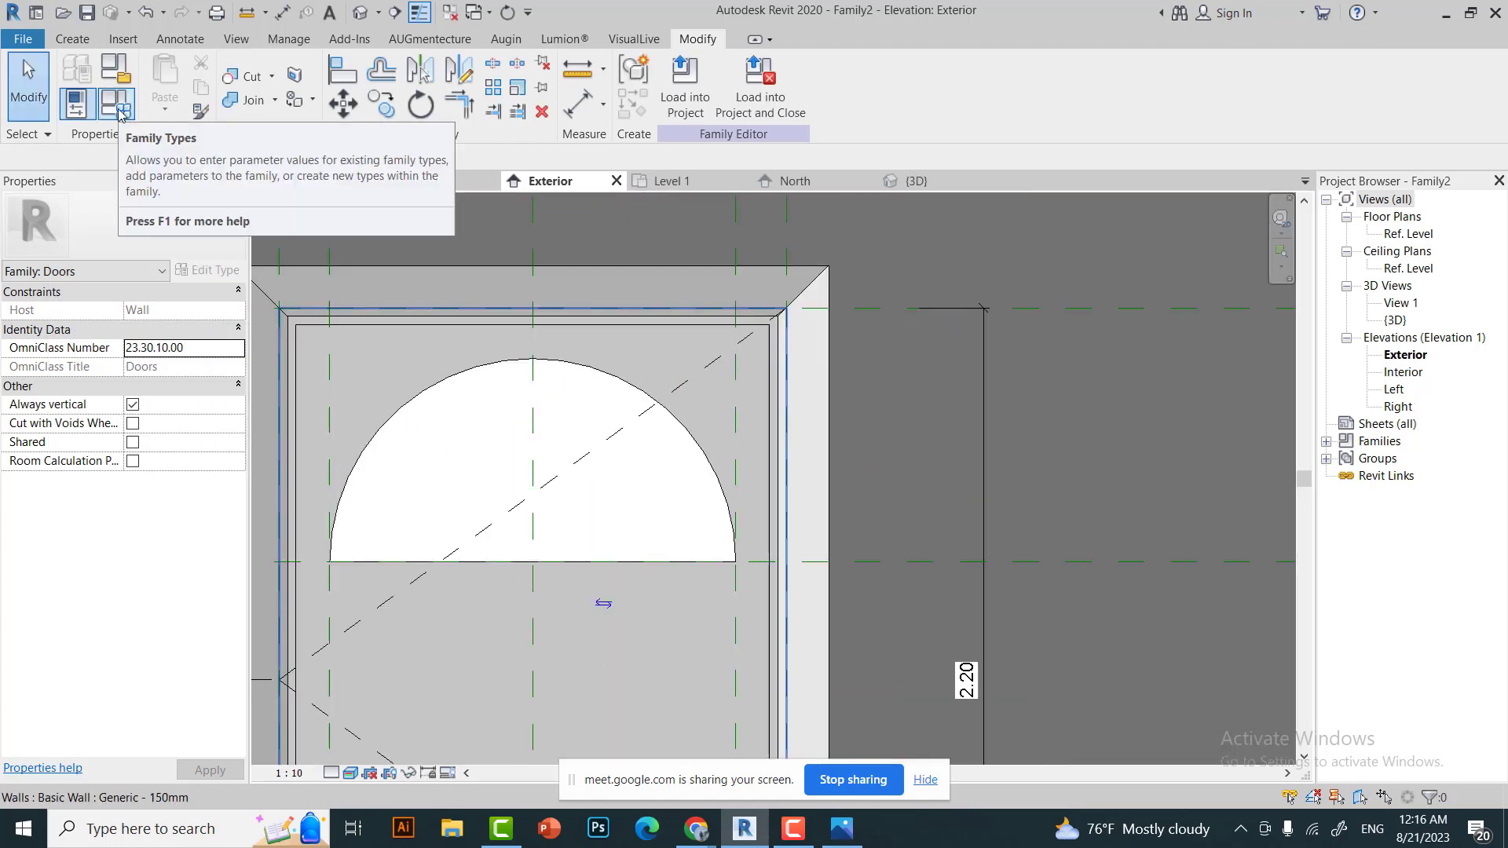
{"action": "left_click", "coordinate": [119, 110]}
{"action": "left_click", "coordinate": [259, 485]}
{"action": "left_click", "coordinate": [319, 662]}
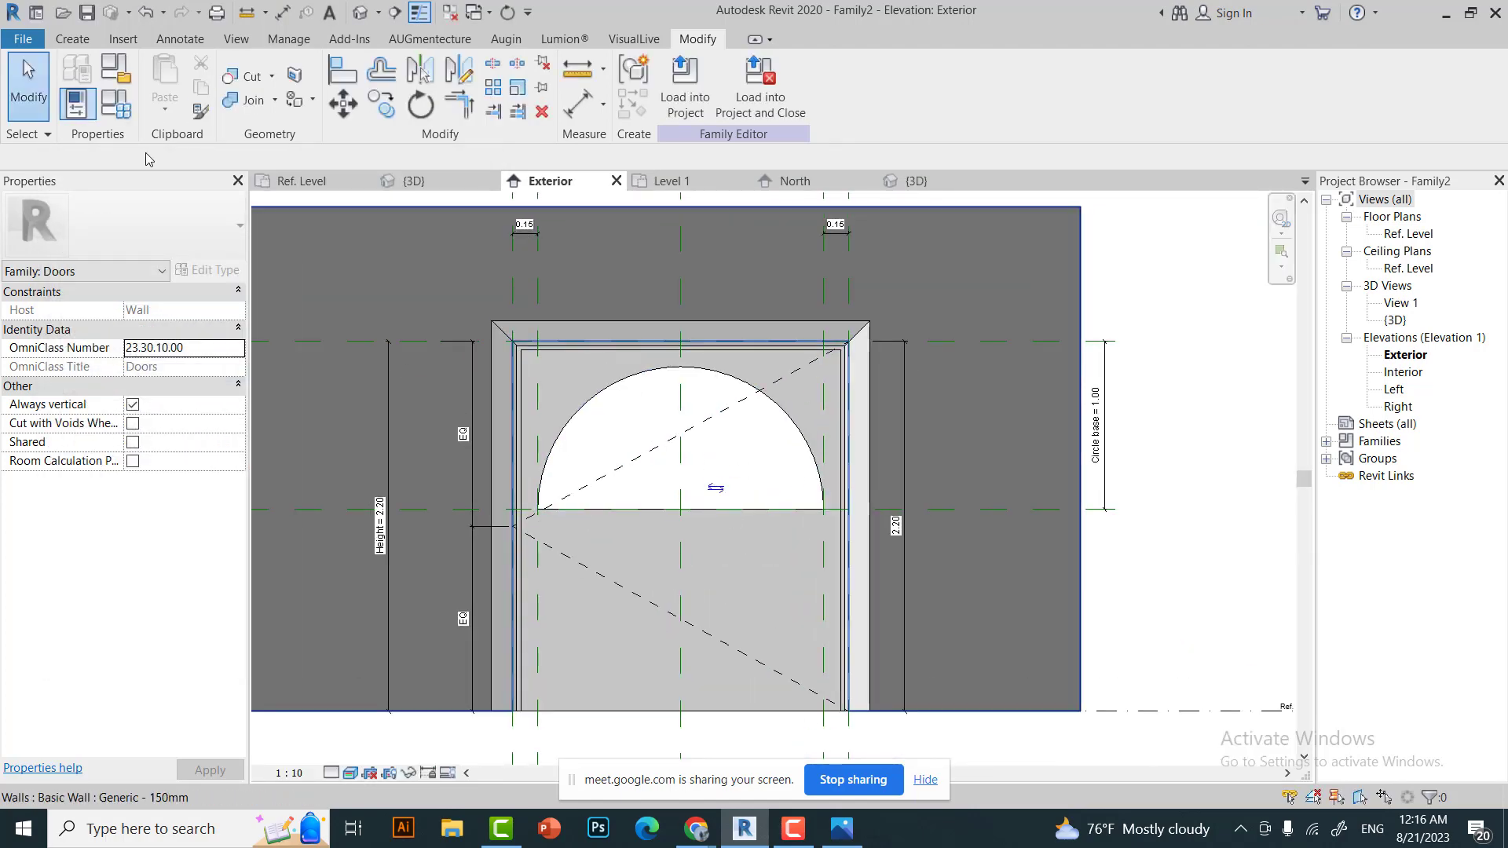
{"action": "scroll", "coordinate": [704, 489], "scroll_direction": "up", "scroll_amount": 2}
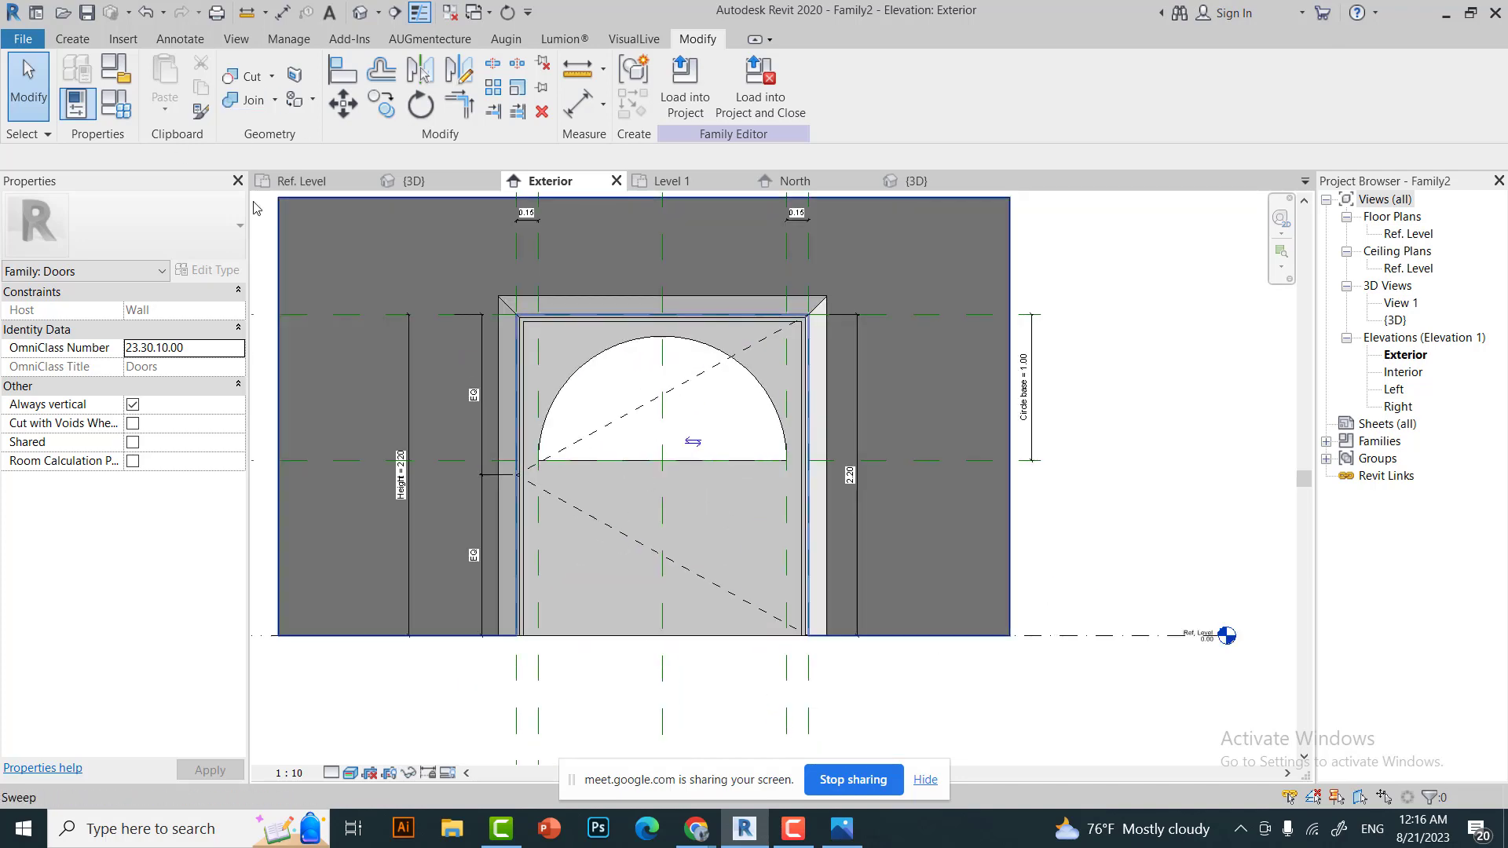
{"action": "left_click", "coordinate": [116, 104]}
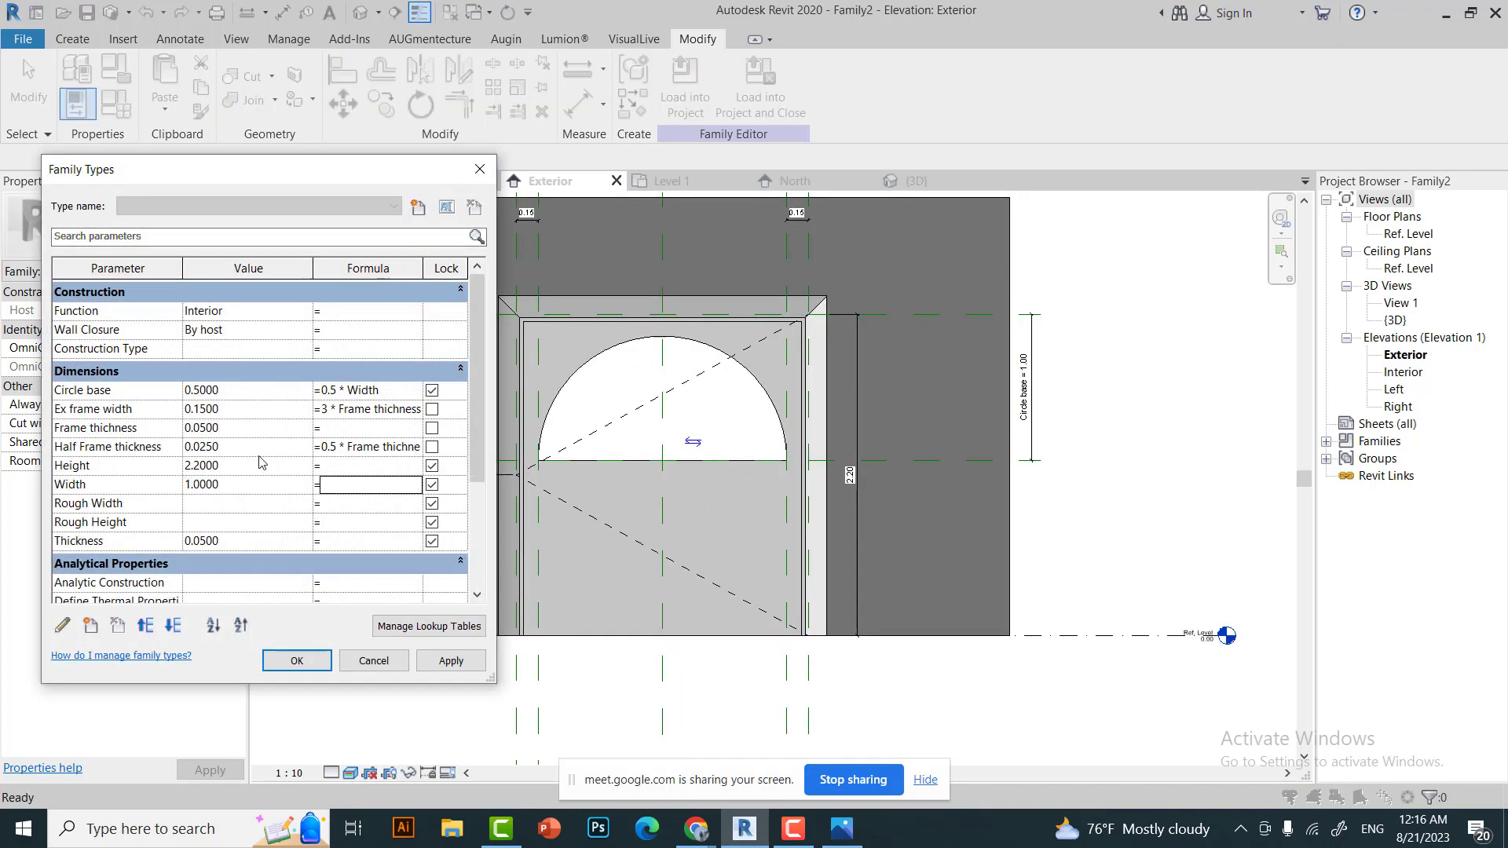
{"action": "left_click", "coordinate": [296, 660]}
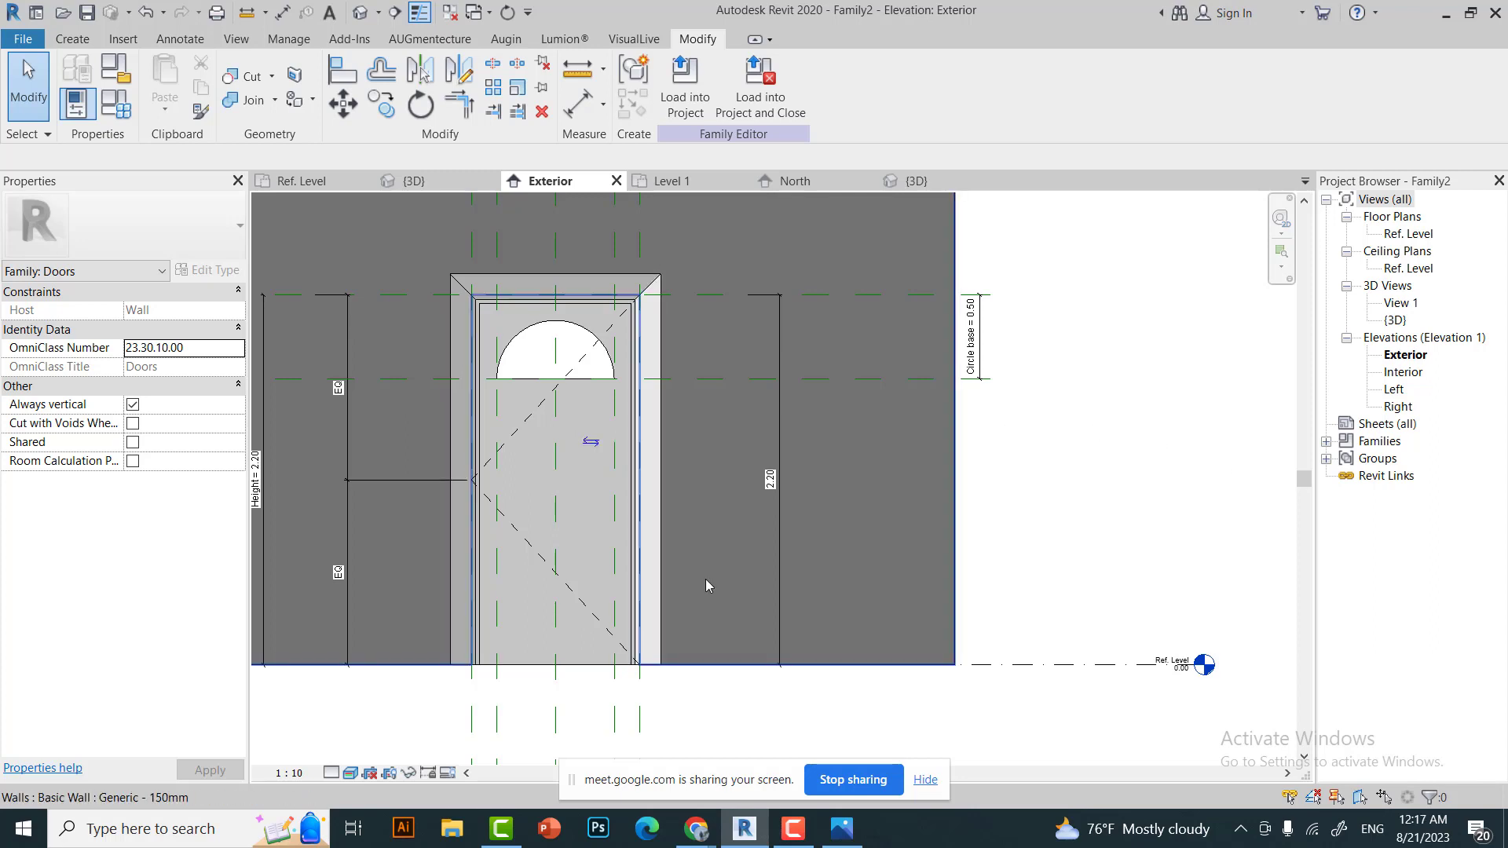
{"action": "left_click", "coordinate": [841, 831]}
{"action": "left_click", "coordinate": [837, 837]}
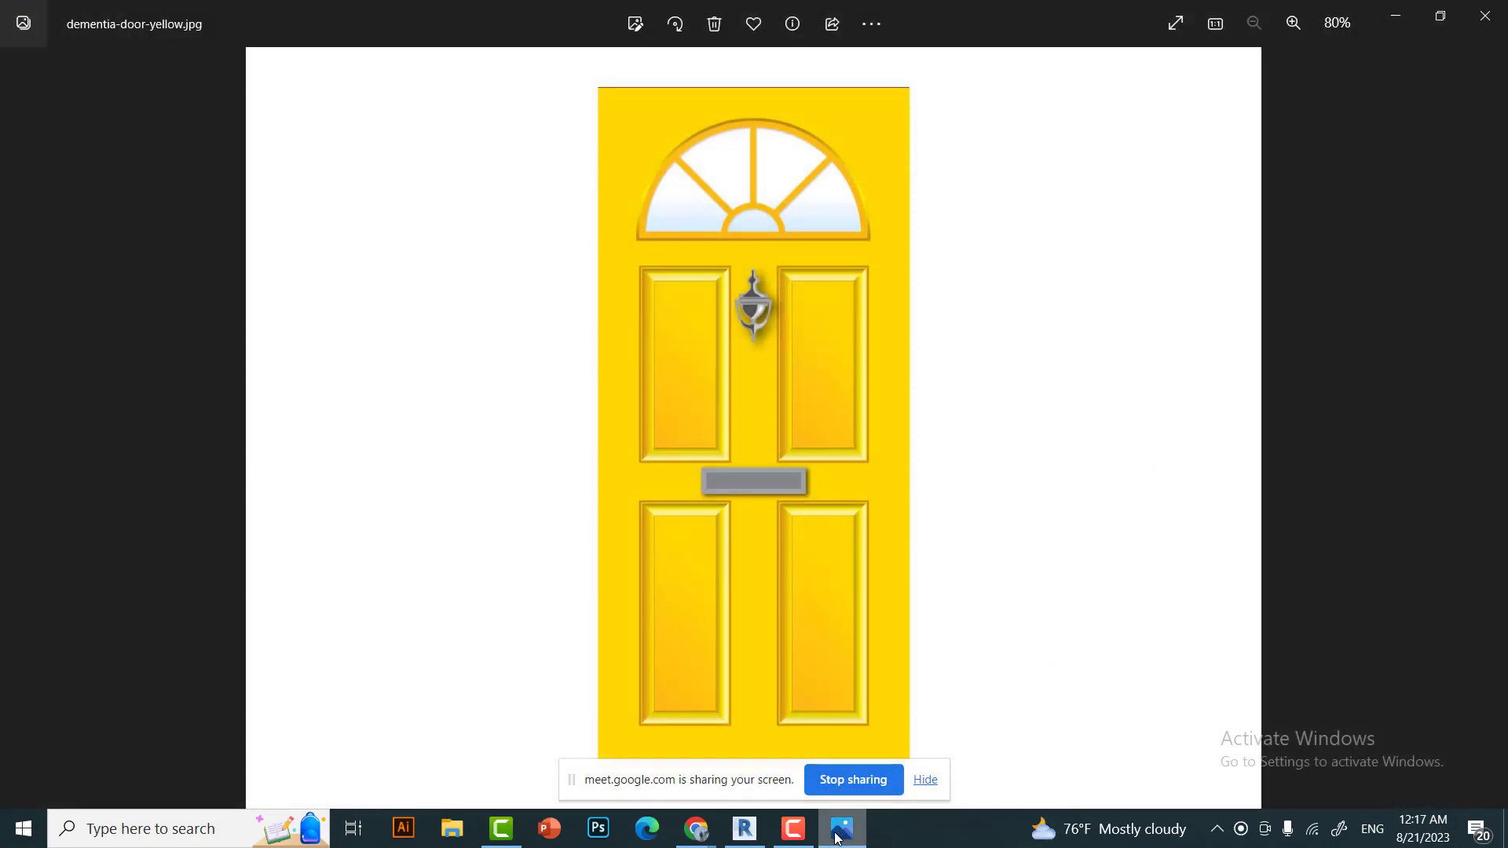
{"action": "left_click", "coordinate": [837, 838]}
{"action": "scroll", "coordinate": [896, 461], "scroll_direction": "up", "scroll_amount": 3}
{"action": "scroll", "coordinate": [892, 629], "scroll_direction": "down", "scroll_amount": 3}
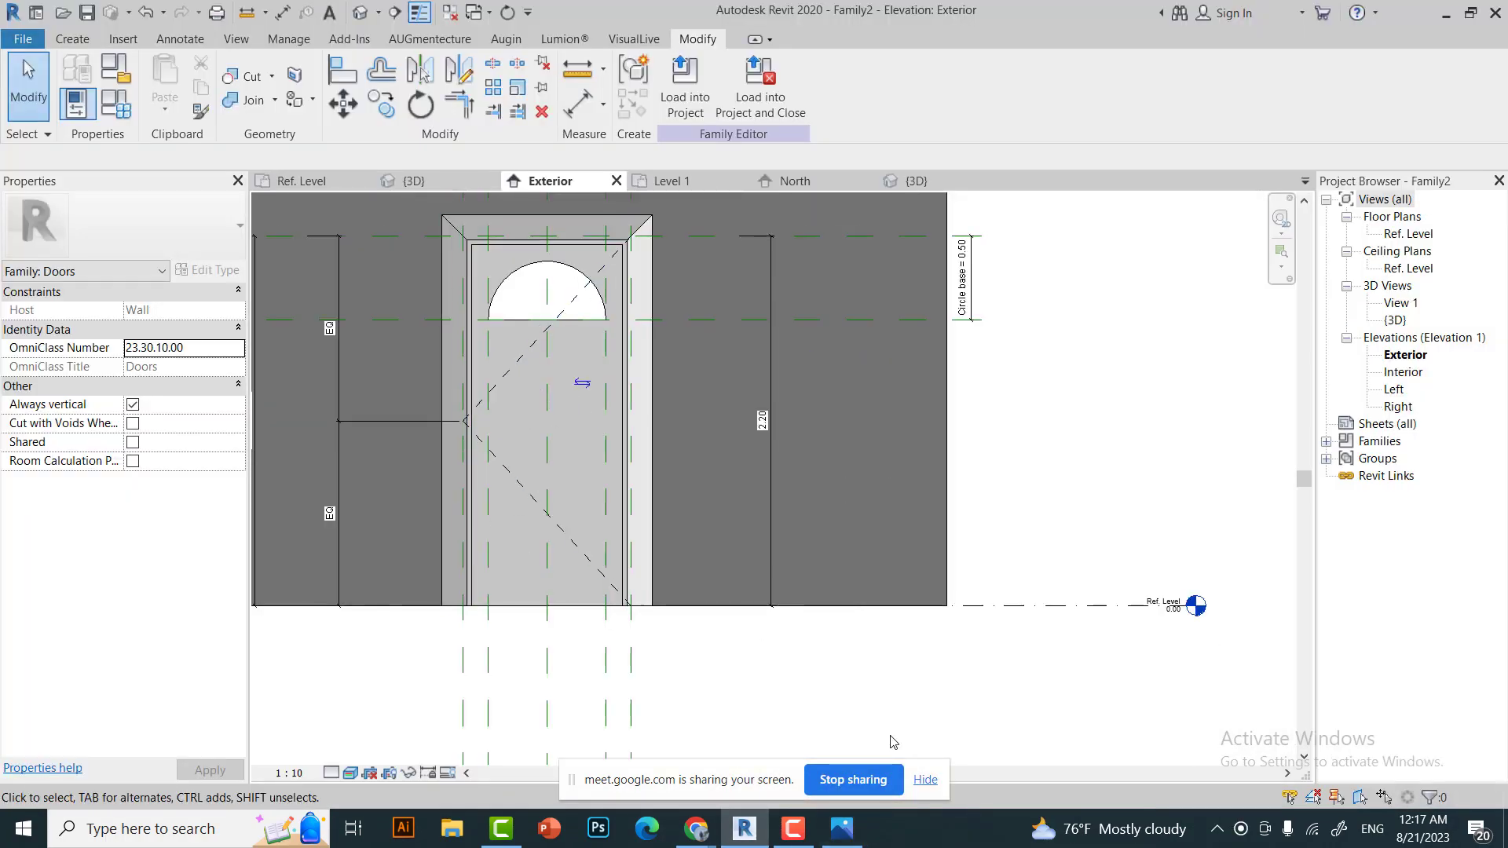
{"action": "left_click", "coordinate": [840, 831]}
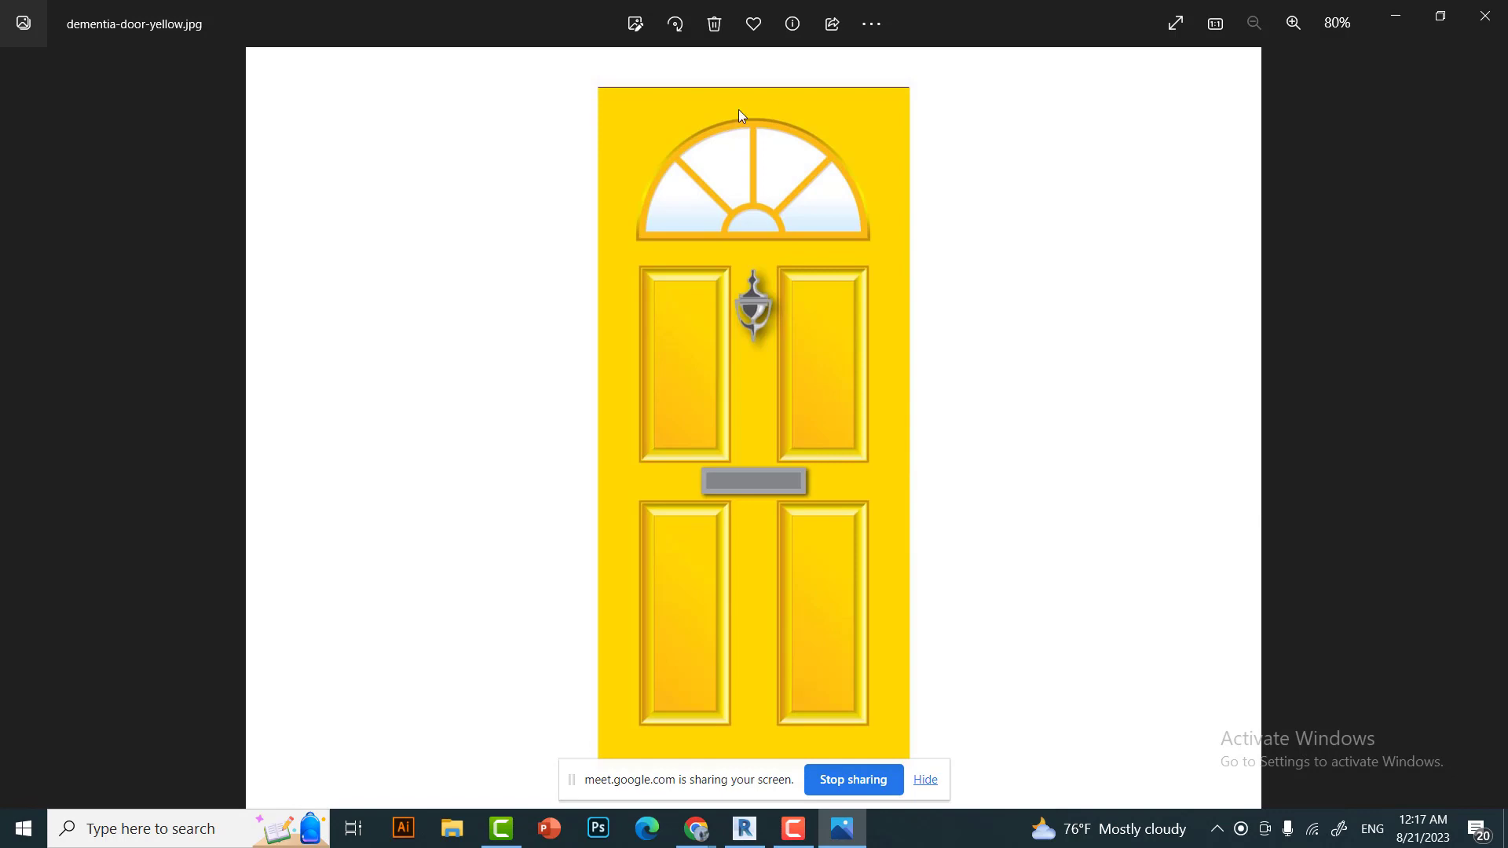
{"action": "left_click", "coordinate": [745, 828]}
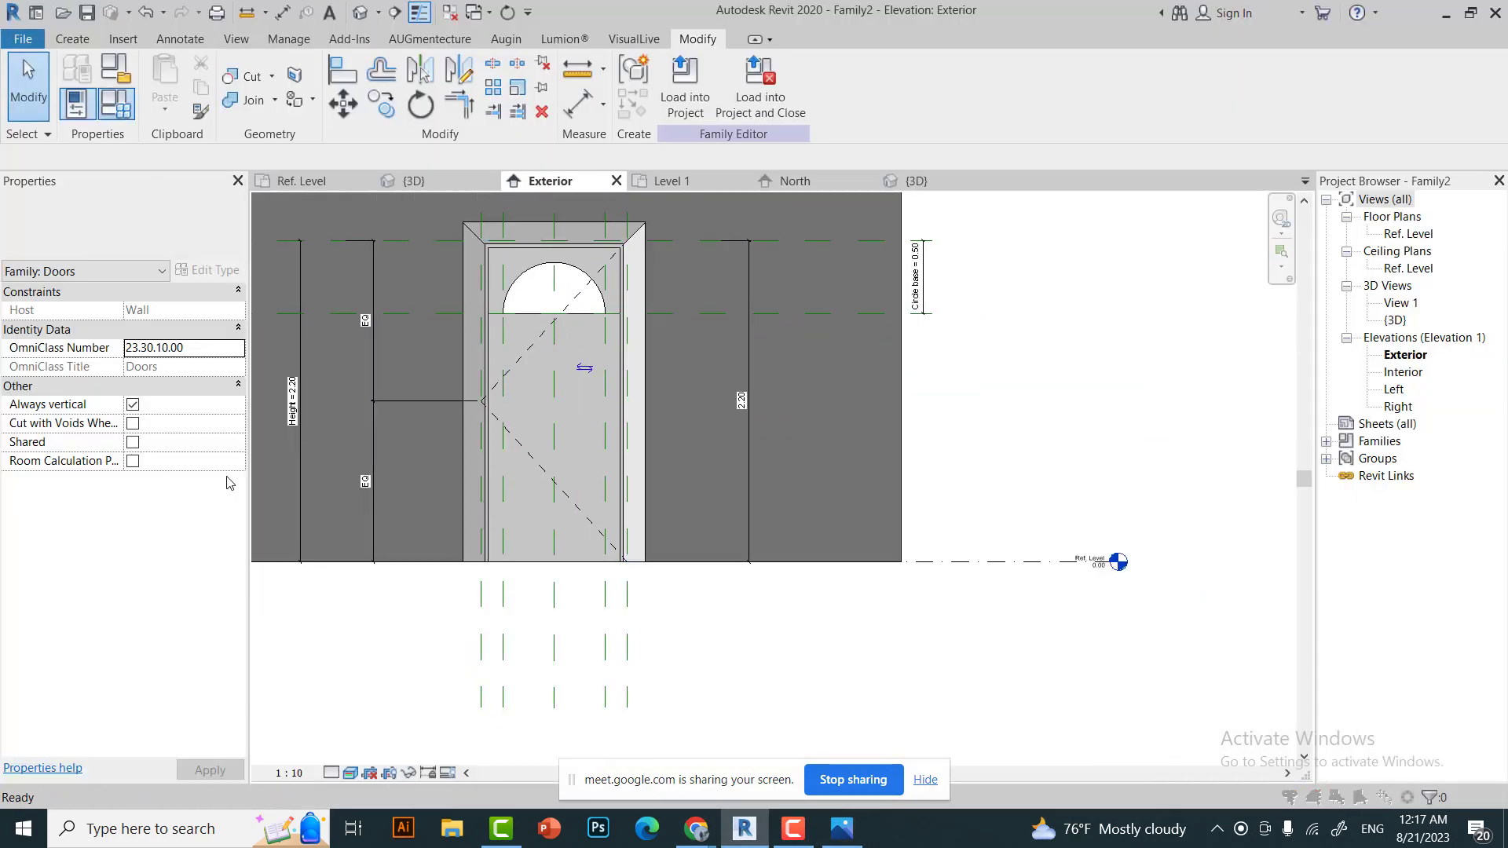
{"action": "left_click", "coordinate": [76, 103]}
{"action": "left_click", "coordinate": [232, 484]}
{"action": "left_click", "coordinate": [297, 661]}
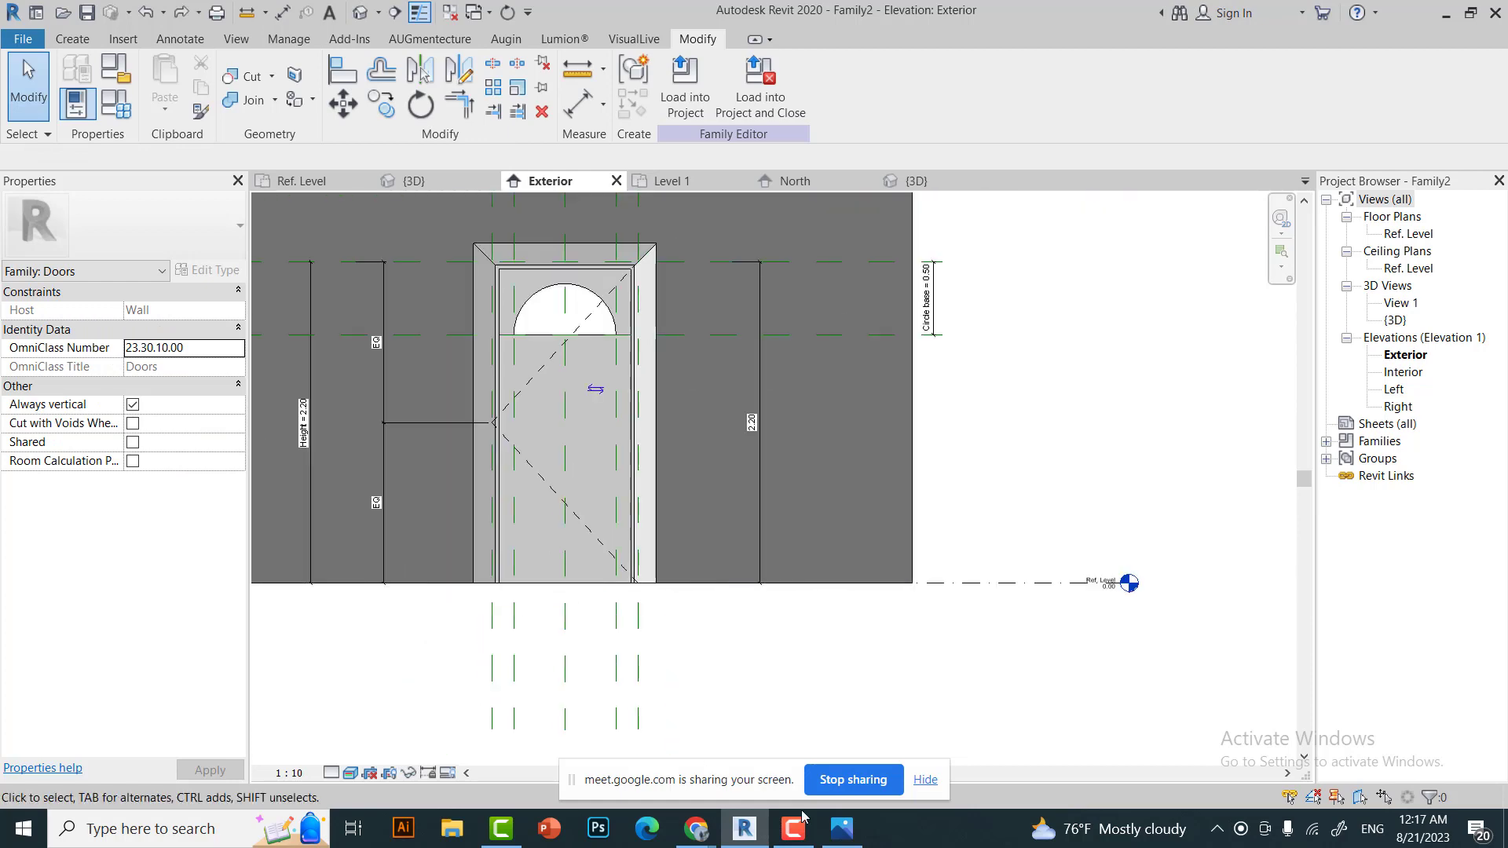
{"action": "left_click", "coordinate": [839, 834]}
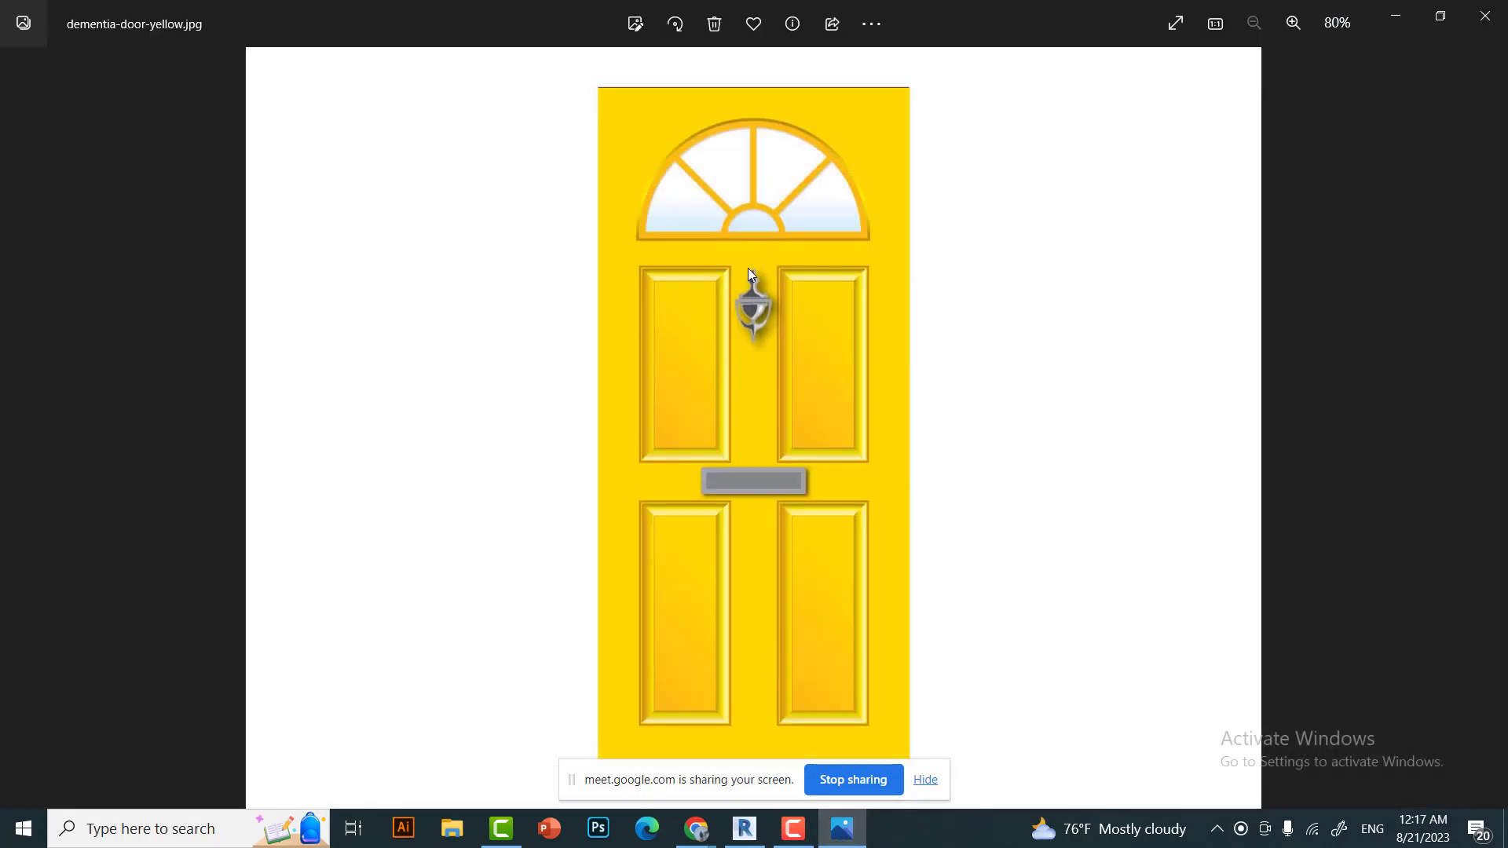
{"action": "left_click", "coordinate": [745, 829]}
{"action": "left_click", "coordinate": [580, 471]}
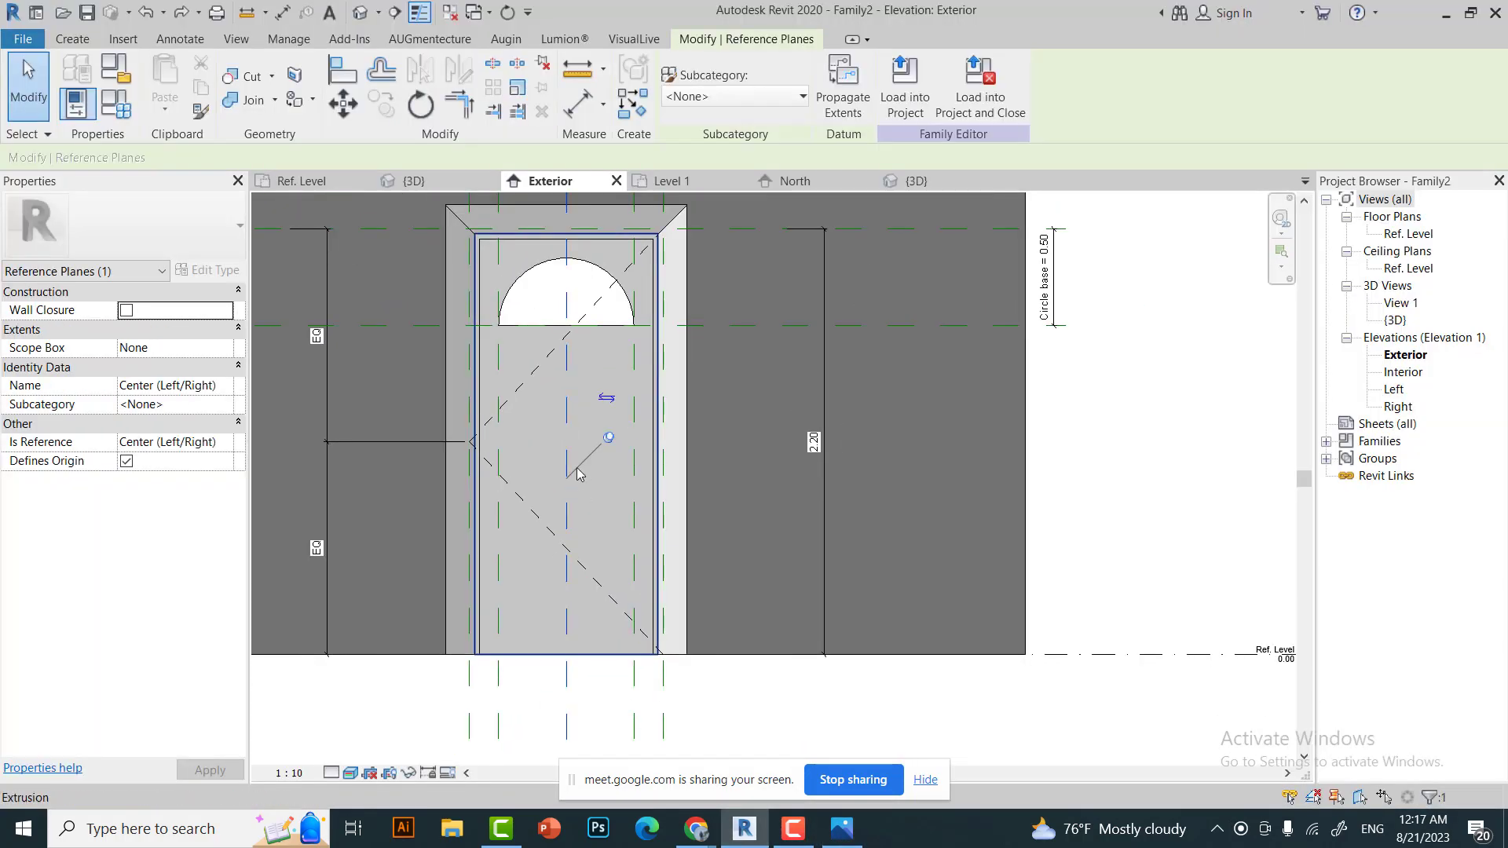
{"action": "scroll", "coordinate": [478, 440], "scroll_direction": "up", "scroll_amount": 2}
{"action": "scroll", "coordinate": [479, 440], "scroll_direction": "down", "scroll_amount": 2}
{"action": "left_click", "coordinate": [850, 834]}
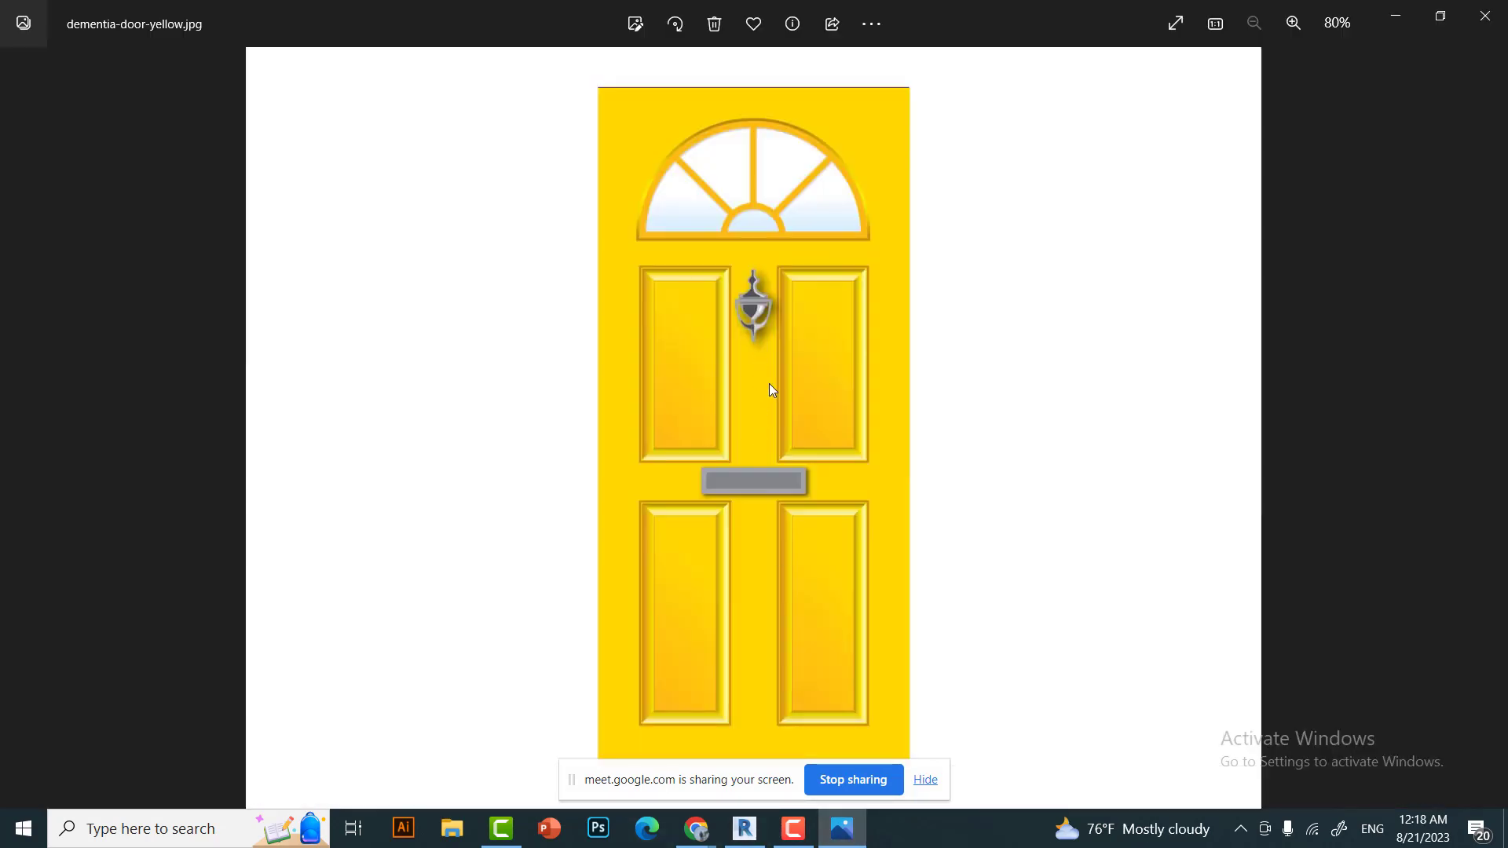
{"action": "left_click", "coordinate": [842, 829]}
{"action": "scroll", "coordinate": [557, 440], "scroll_direction": "up", "scroll_amount": 2}
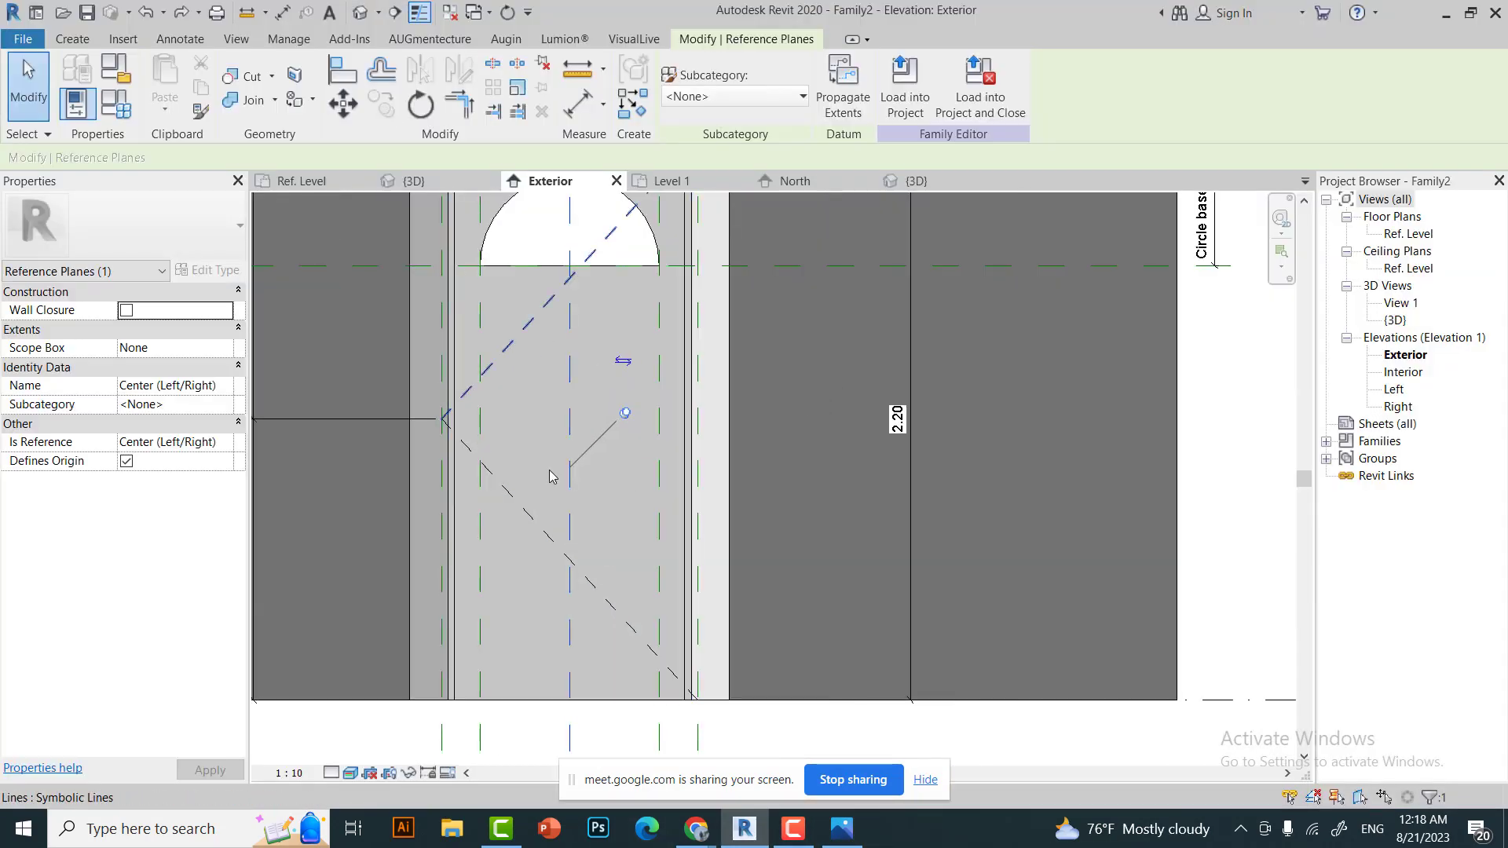
{"action": "scroll", "coordinate": [558, 440], "scroll_direction": "down", "scroll_amount": 3}
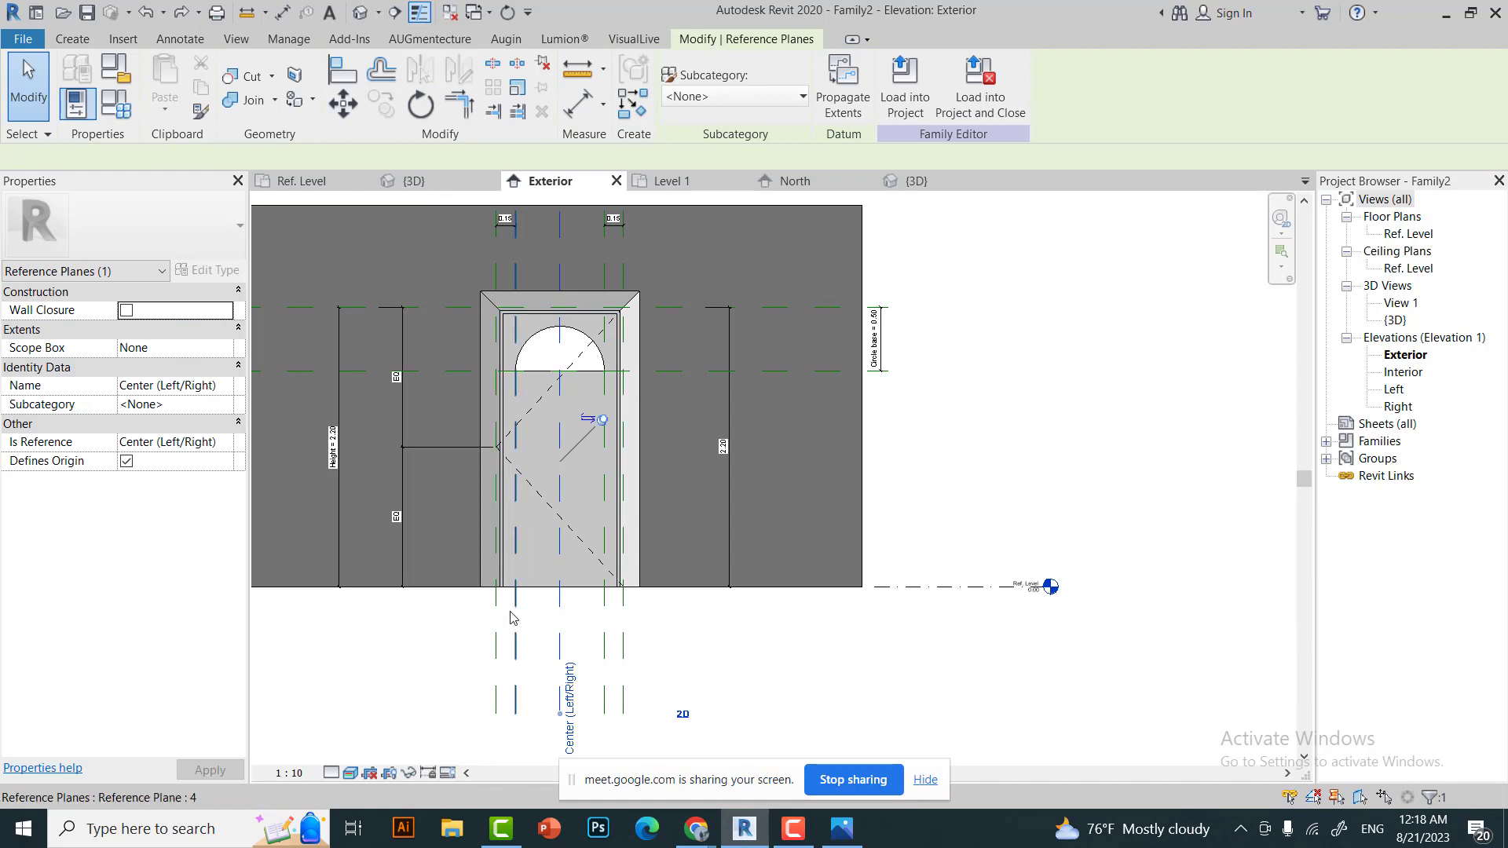
Copy the centre (Left/Right) reference plane twice, with the first copy offset 0.25.
{"action": "left_click", "coordinate": [555, 550]}
{"action": "key", "text": "c"}
{"action": "key", "text": "o"}
{"action": "scroll", "coordinate": [555, 620], "scroll_direction": "up", "scroll_amount": 2}
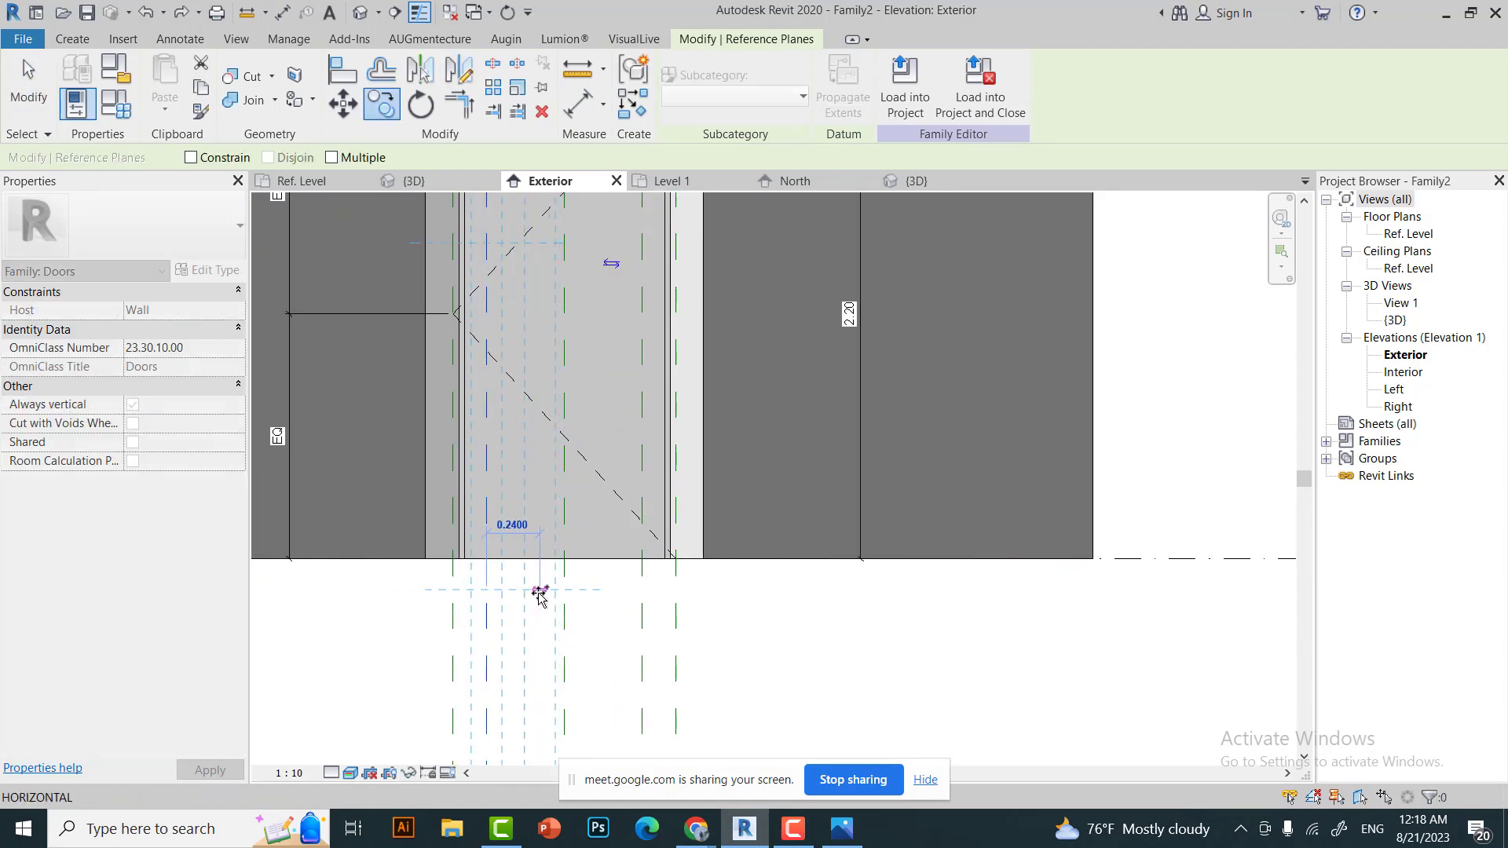
{"action": "type", "text": "0.25"}
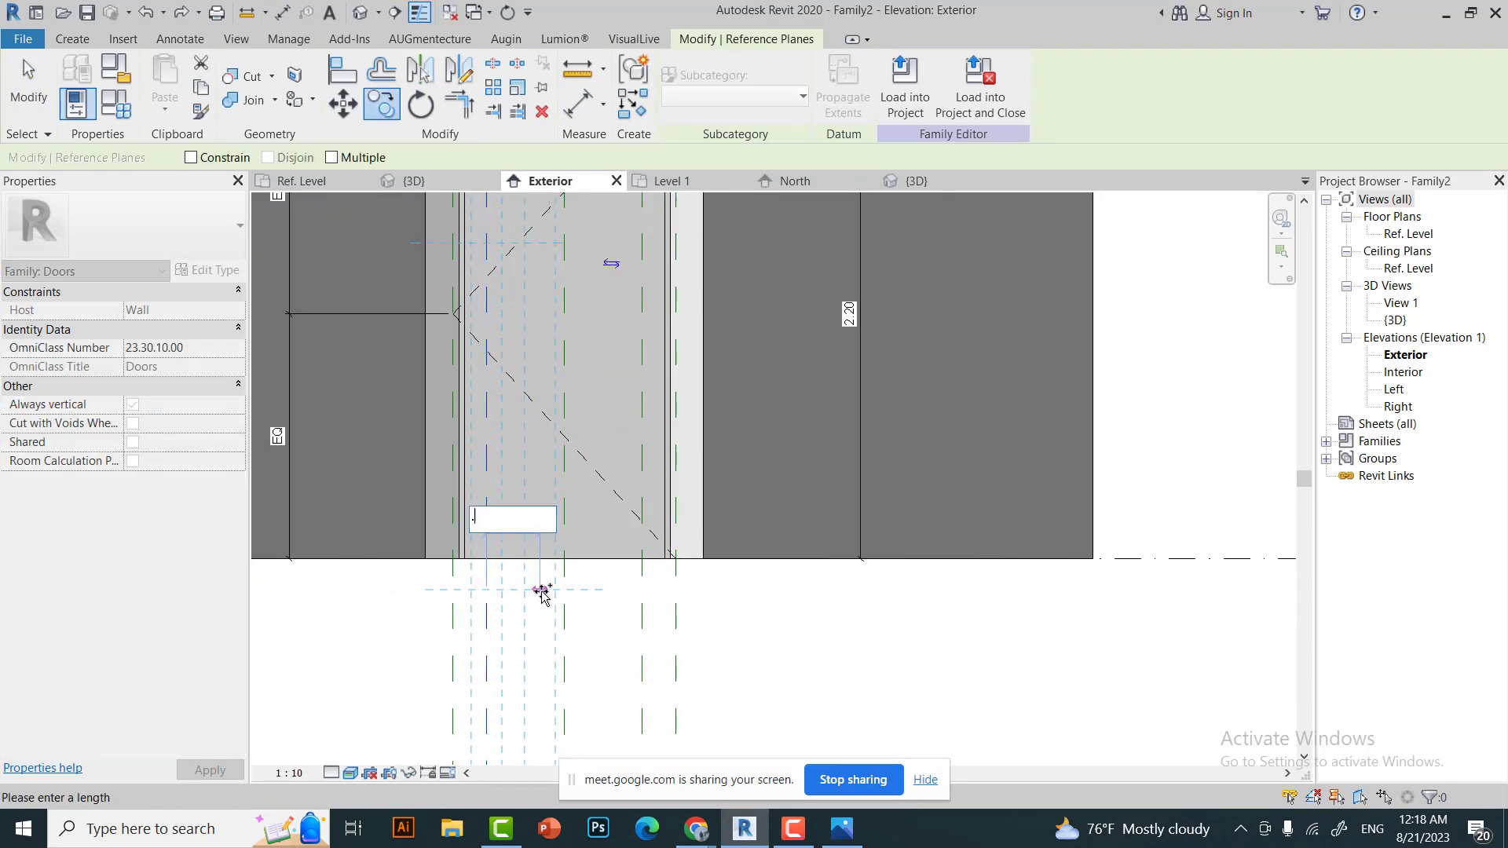
{"action": "key", "text": "Return"}
{"action": "key", "text": "c"}
{"action": "key", "text": "o"}
{"action": "left_click", "coordinate": [605, 637]}
{"action": "left_click", "coordinate": [589, 592]}
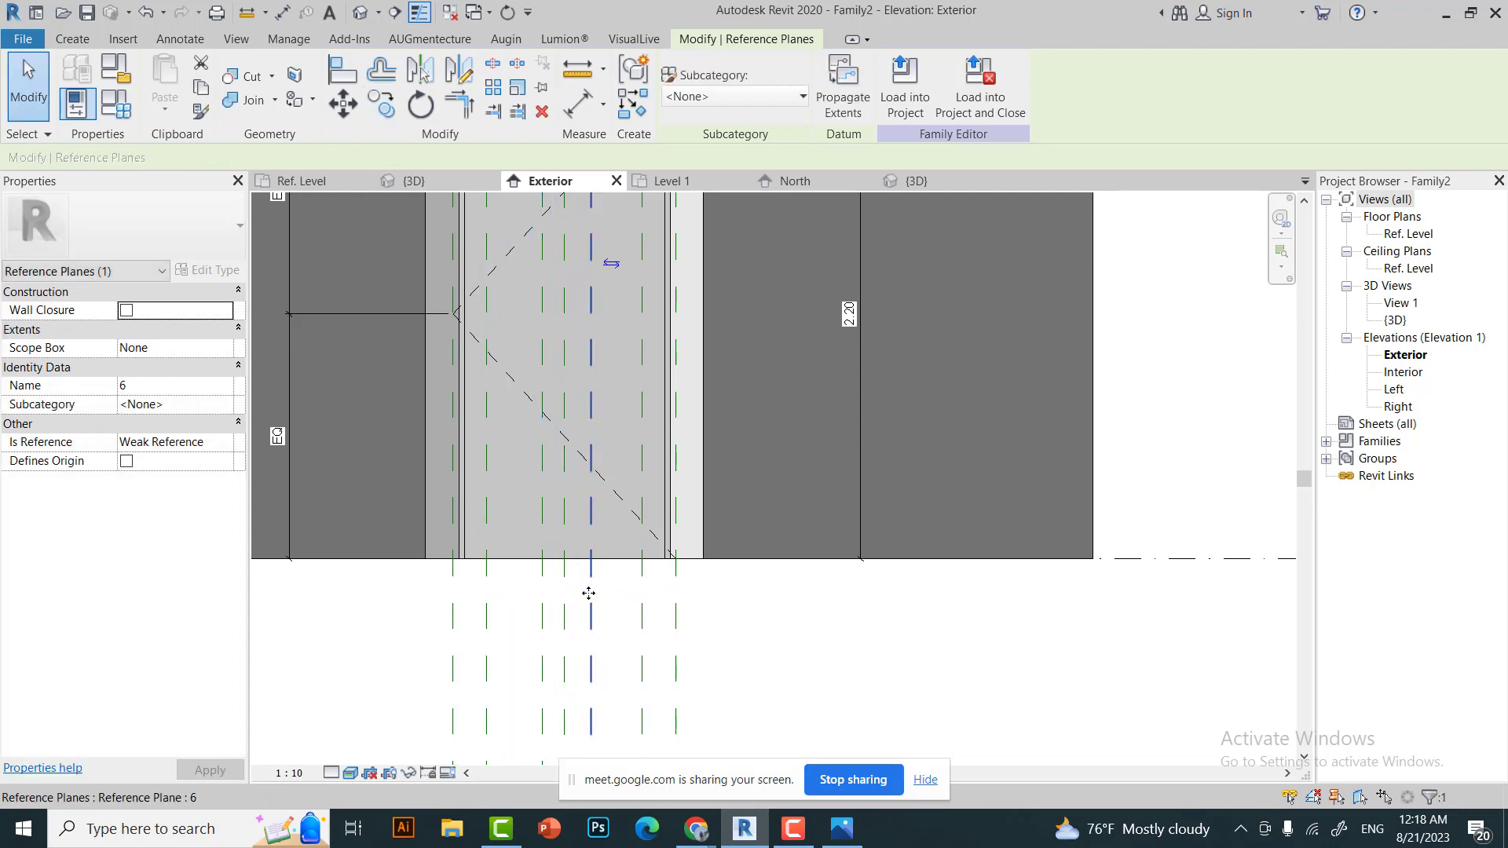
{"action": "scroll", "coordinate": [585, 646], "scroll_direction": "up", "scroll_amount": 2}
{"action": "scroll", "coordinate": [586, 645], "scroll_direction": "down", "scroll_amount": 2}
{"action": "scroll", "coordinate": [621, 597], "scroll_direction": "up", "scroll_amount": 2}
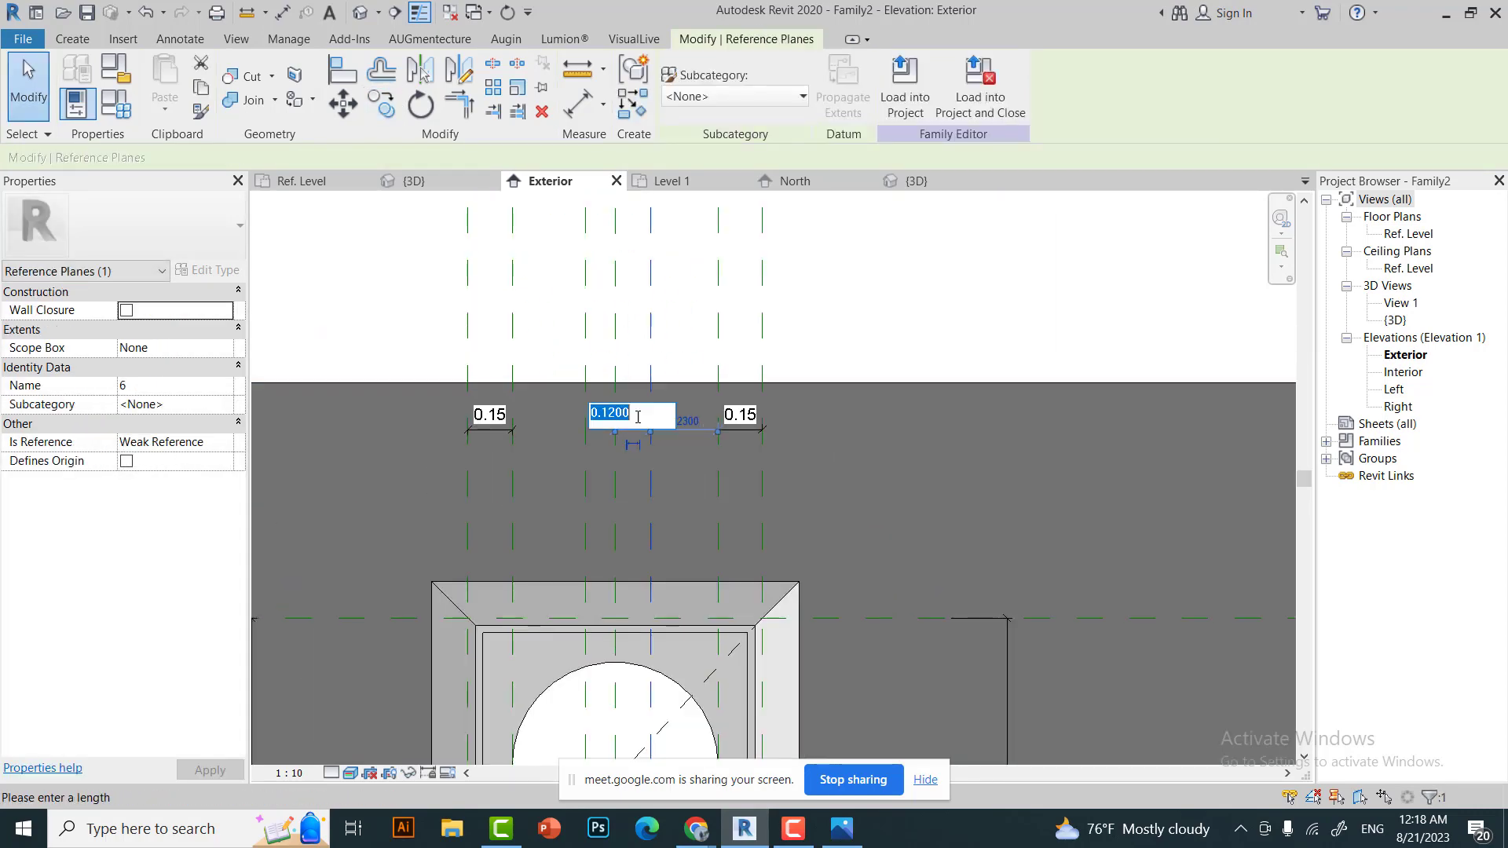
{"action": "scroll", "coordinate": [643, 552], "scroll_direction": "down", "scroll_amount": 3}
{"action": "scroll", "coordinate": [643, 552], "scroll_direction": "up", "scroll_amount": 3}
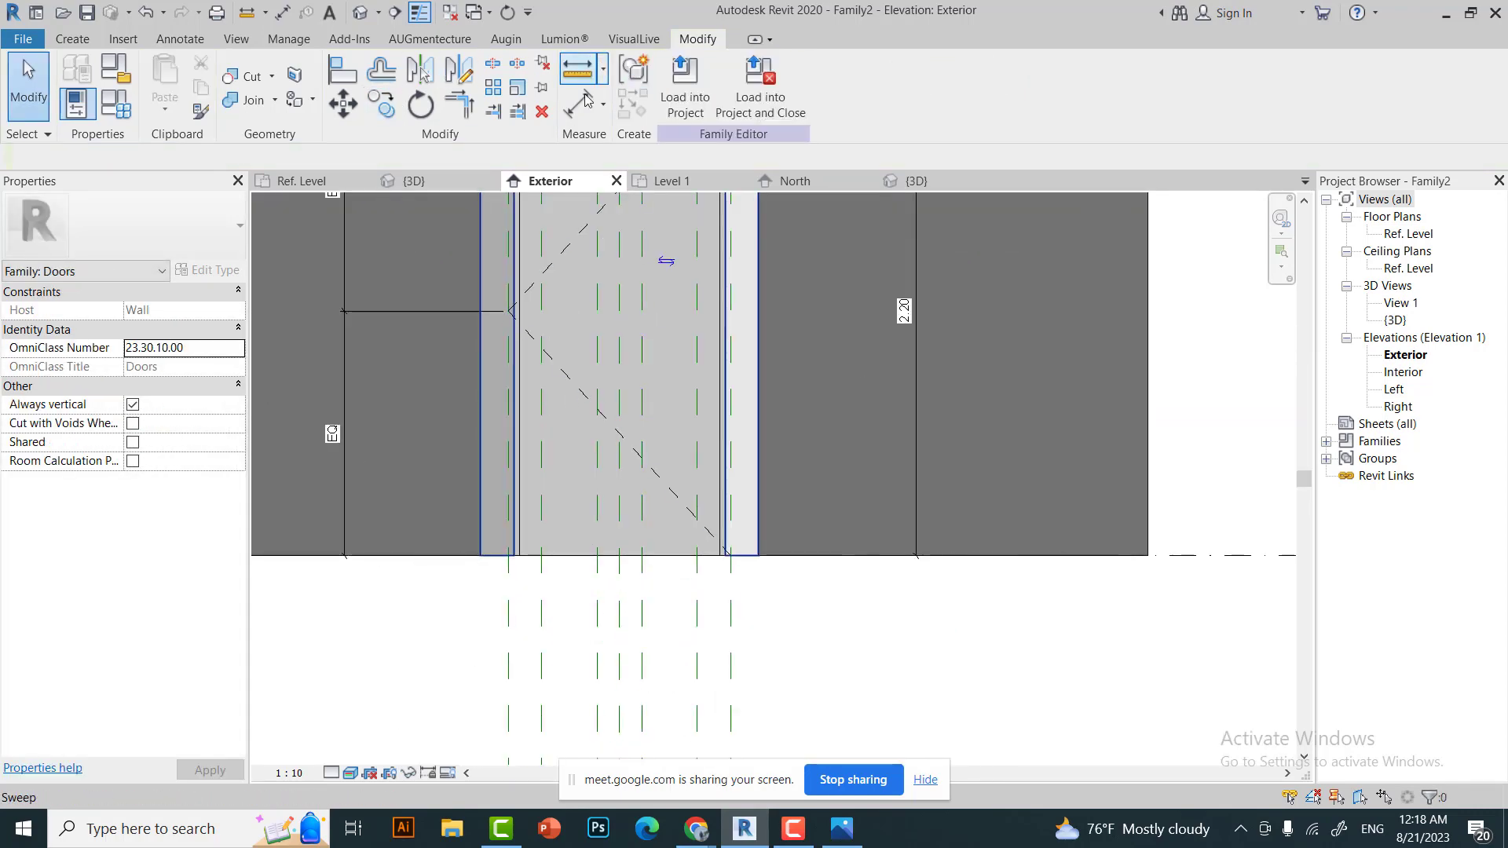
Place a 0.10 | 0.10 aligned dimension chain across the new planes and the centre plane.
{"action": "key", "text": "d"}
{"action": "key", "text": "i"}
{"action": "left_click", "coordinate": [578, 659]}
{"action": "left_click", "coordinate": [616, 660]}
{"action": "left_click", "coordinate": [656, 668]}
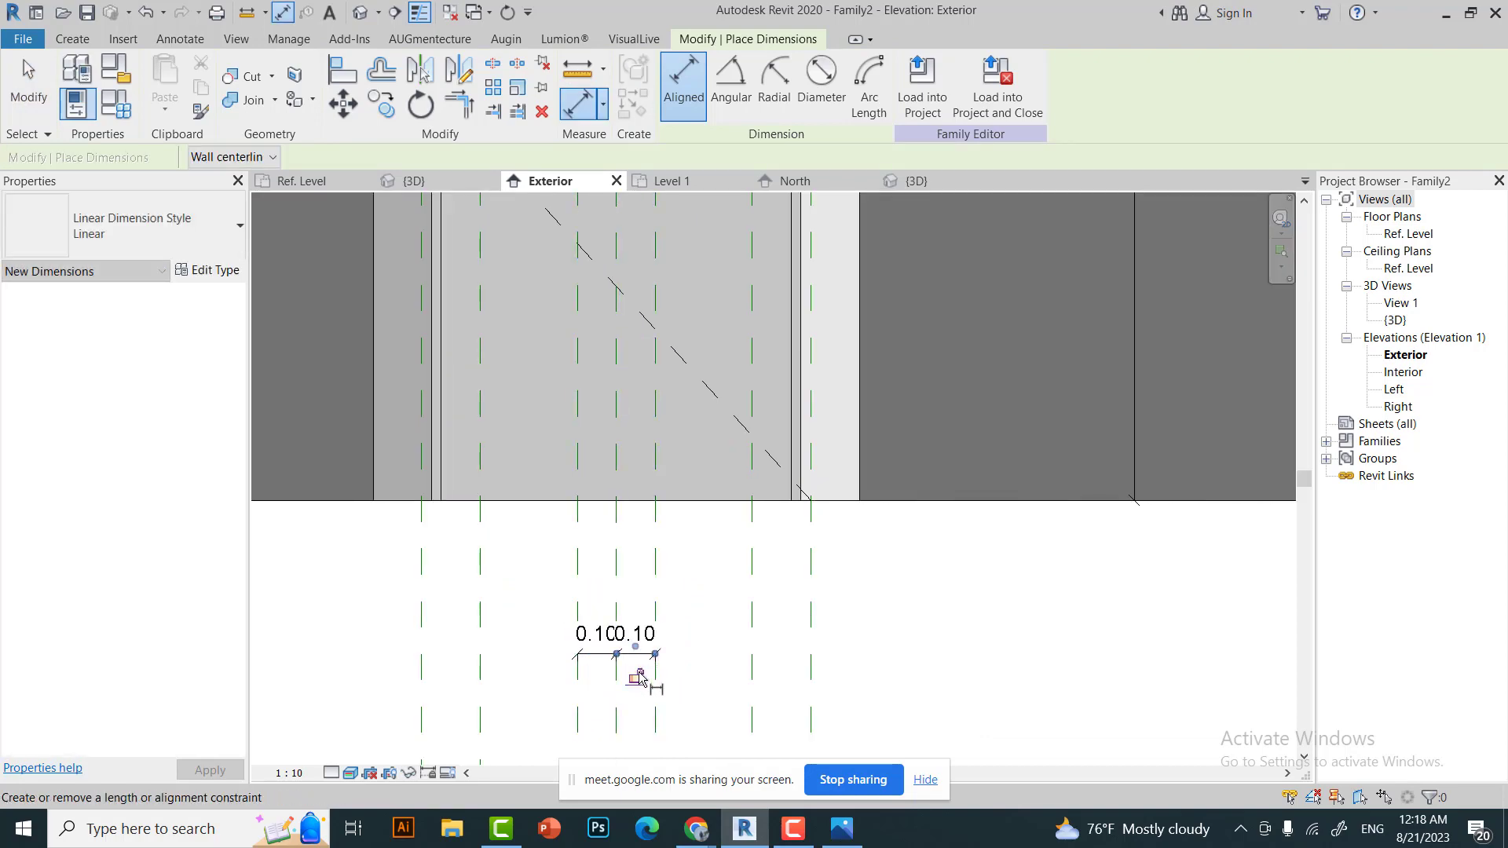
{"action": "key", "text": "Escape"}
{"action": "key", "text": "Escape"}
{"action": "scroll", "coordinate": [663, 620], "scroll_direction": "down", "scroll_amount": 3}
Increase the door Width in Family Types so Circle base becomes 0.75.
{"action": "left_click", "coordinate": [76, 103]}
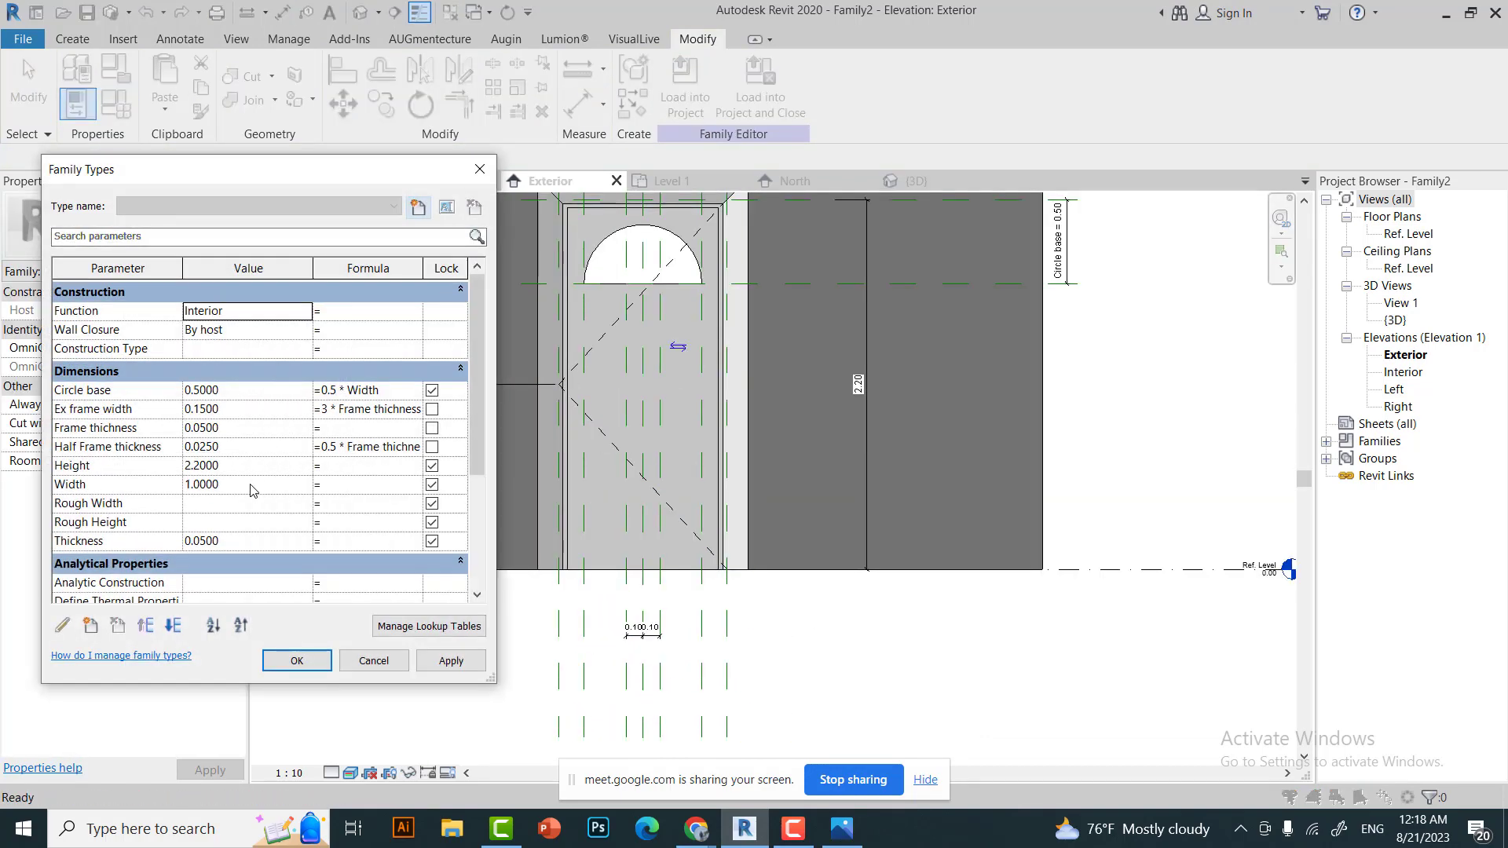
{"action": "left_click", "coordinate": [450, 660]}
{"action": "left_click", "coordinate": [297, 660]}
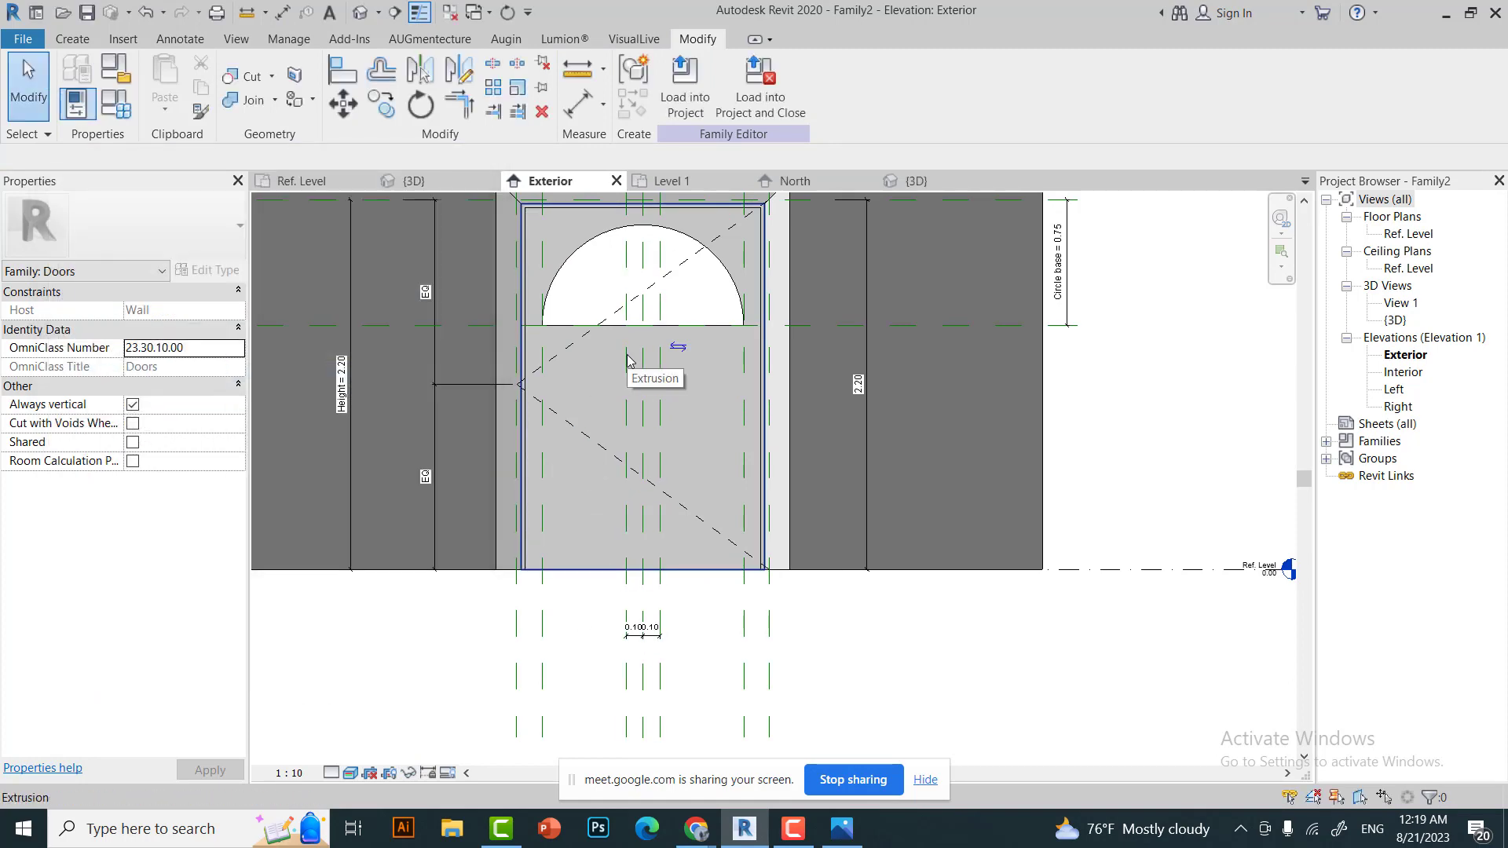
{"action": "scroll", "coordinate": [550, 471], "scroll_direction": "down", "scroll_amount": 2}
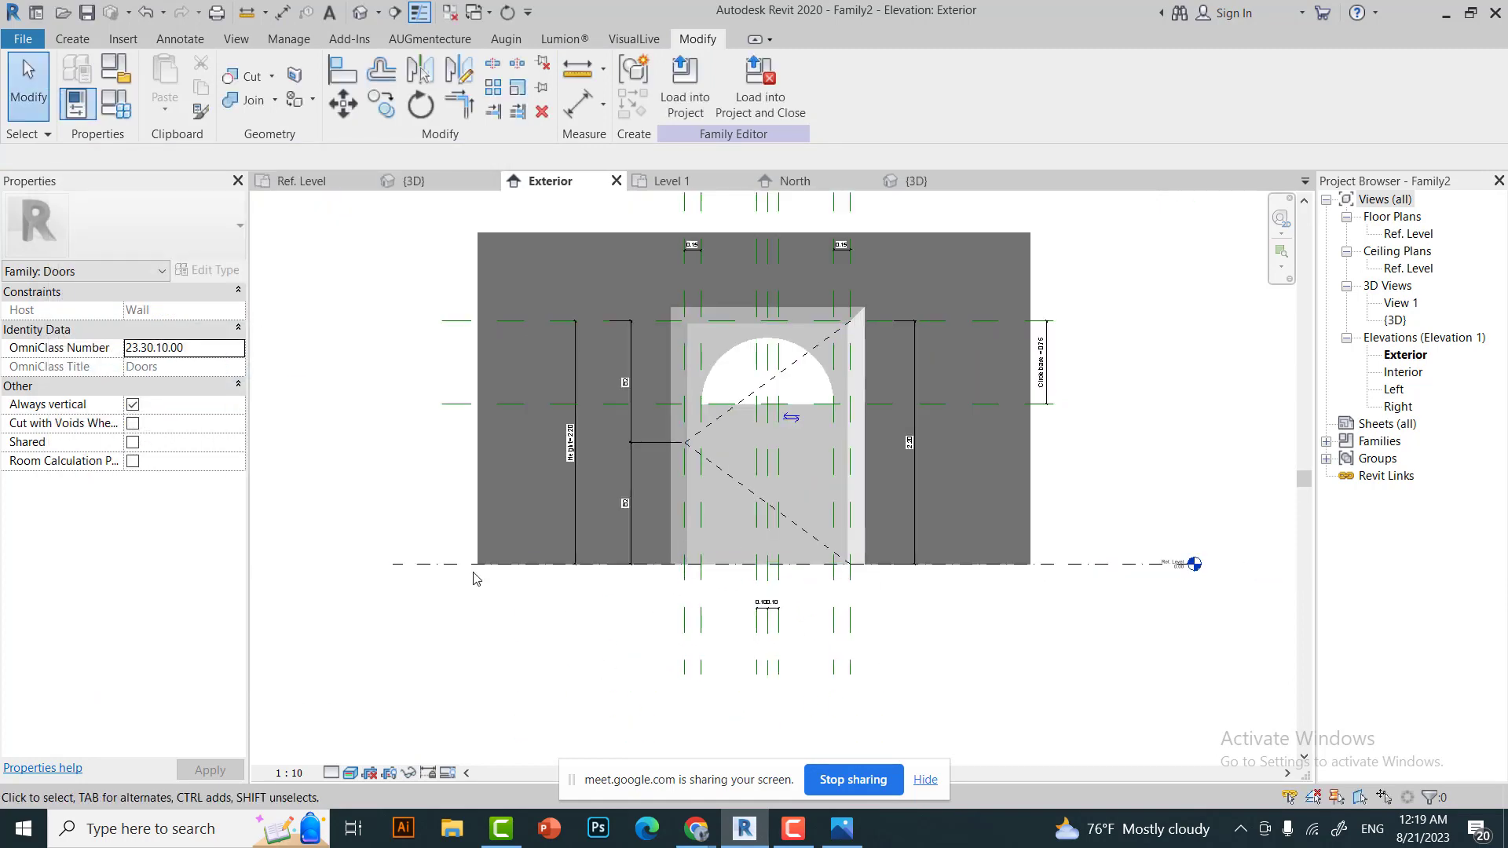
{"action": "left_click_drag", "start_coordinate": [460, 455], "coordinate": [432, 392]}
{"action": "key", "text": "c"}
{"action": "key", "text": "o"}
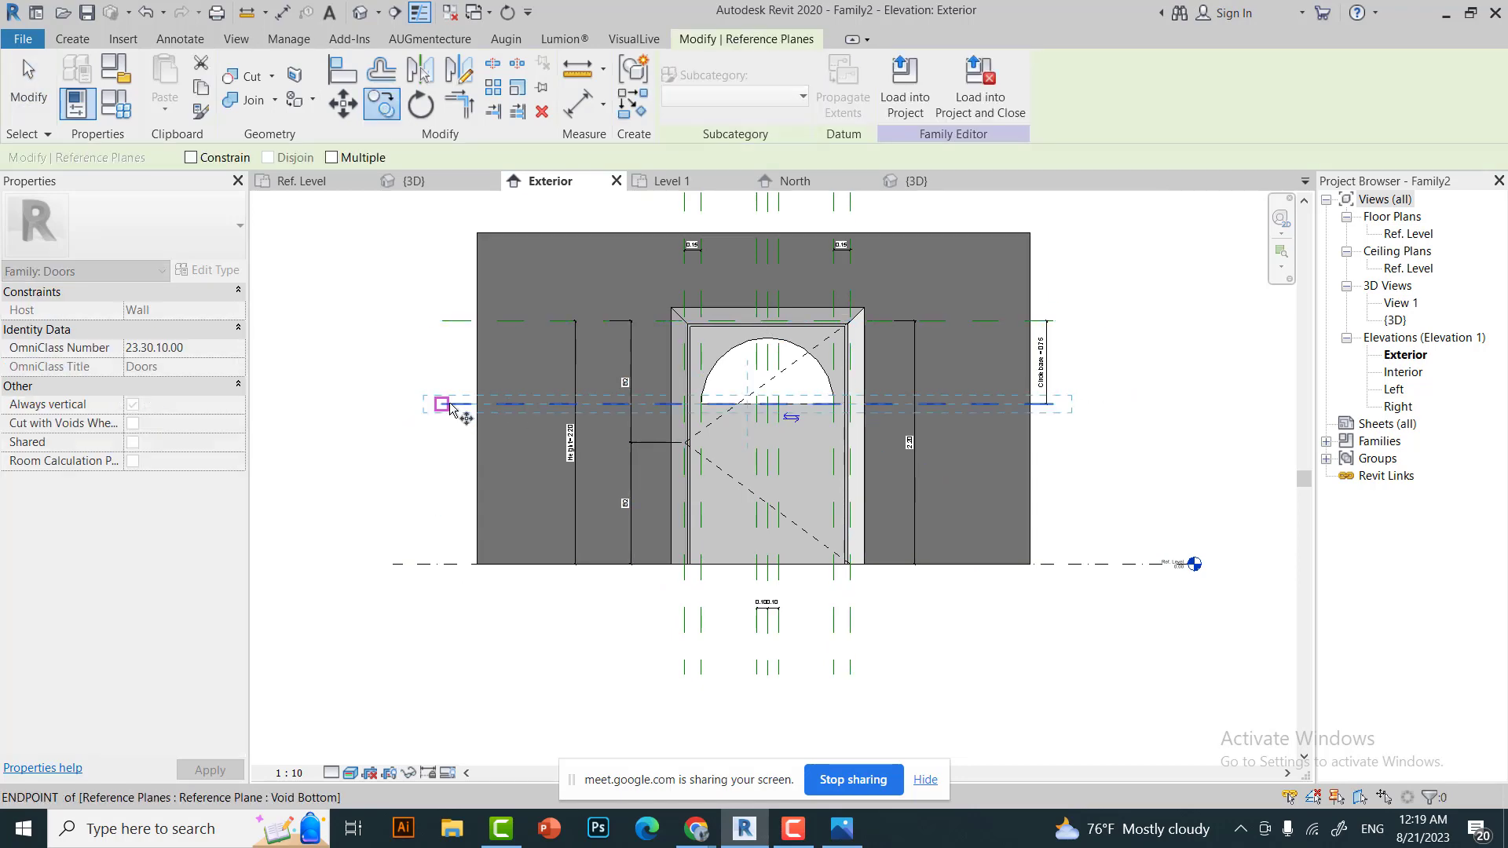
{"action": "left_click", "coordinate": [442, 404]}
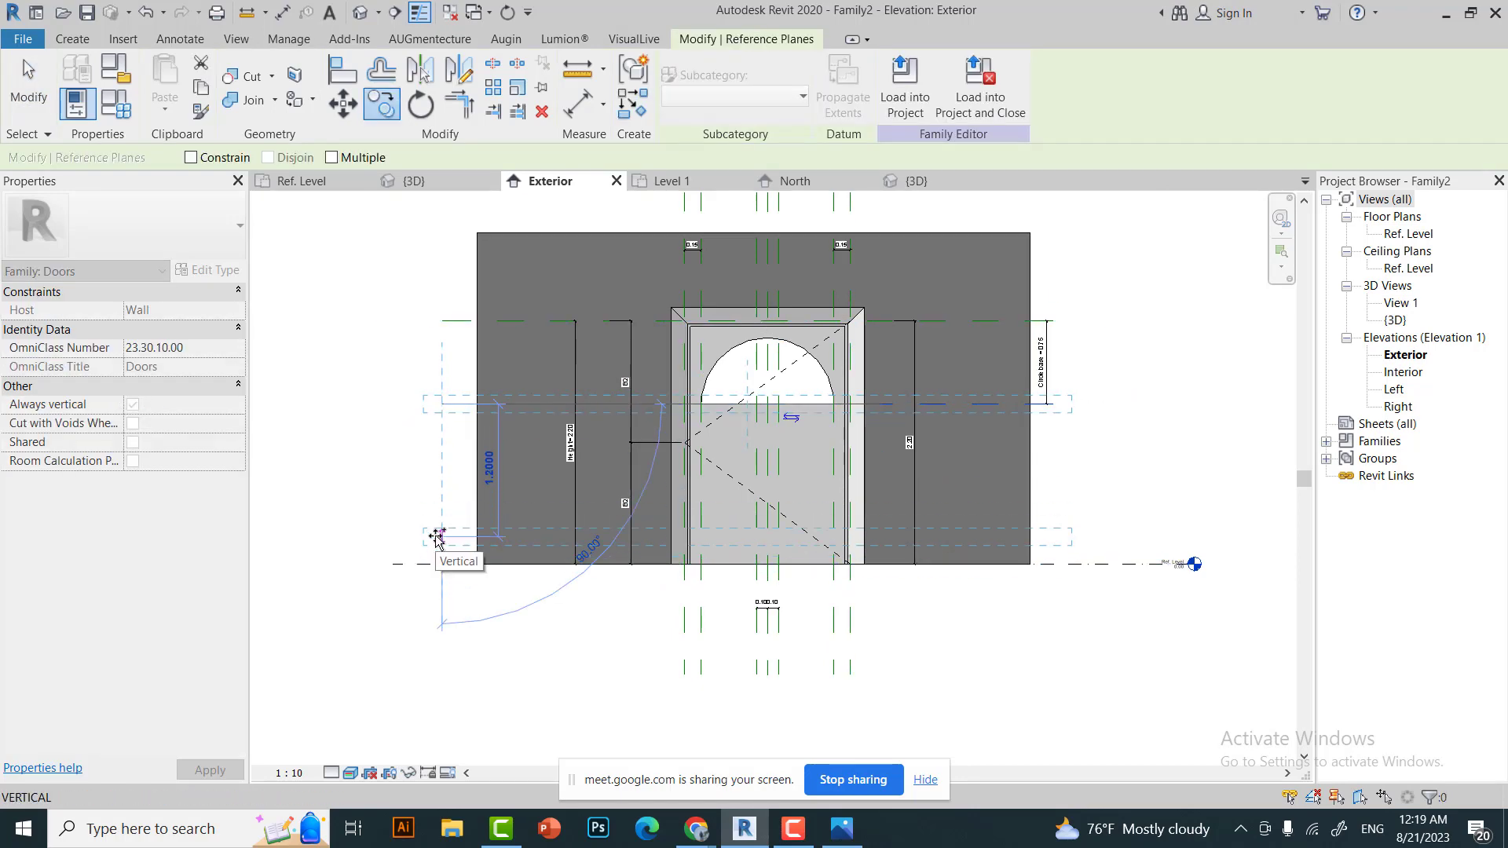
{"action": "type", "text": "1.2"}
{"action": "key", "text": "Return"}
{"action": "key", "text": "Escape"}
{"action": "left_click", "coordinate": [467, 540]}
{"action": "scroll", "coordinate": [550, 510], "scroll_direction": "up", "scroll_amount": 3}
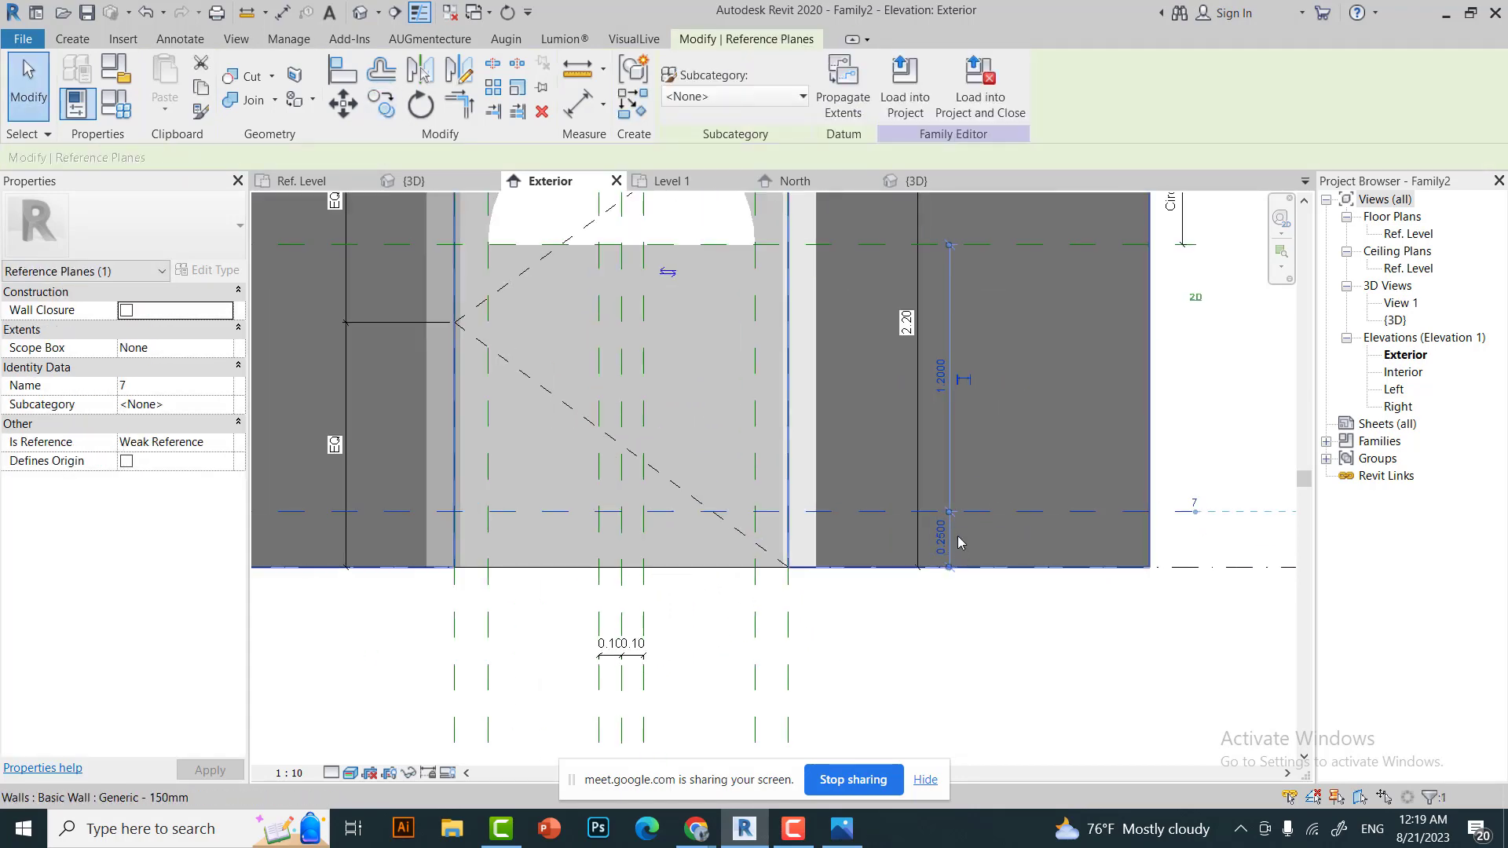
{"action": "scroll", "coordinate": [1021, 522], "scroll_direction": "down", "scroll_amount": 2}
{"action": "key", "text": "d"}
{"action": "key", "text": "i"}
{"action": "left_click", "coordinate": [1068, 542]}
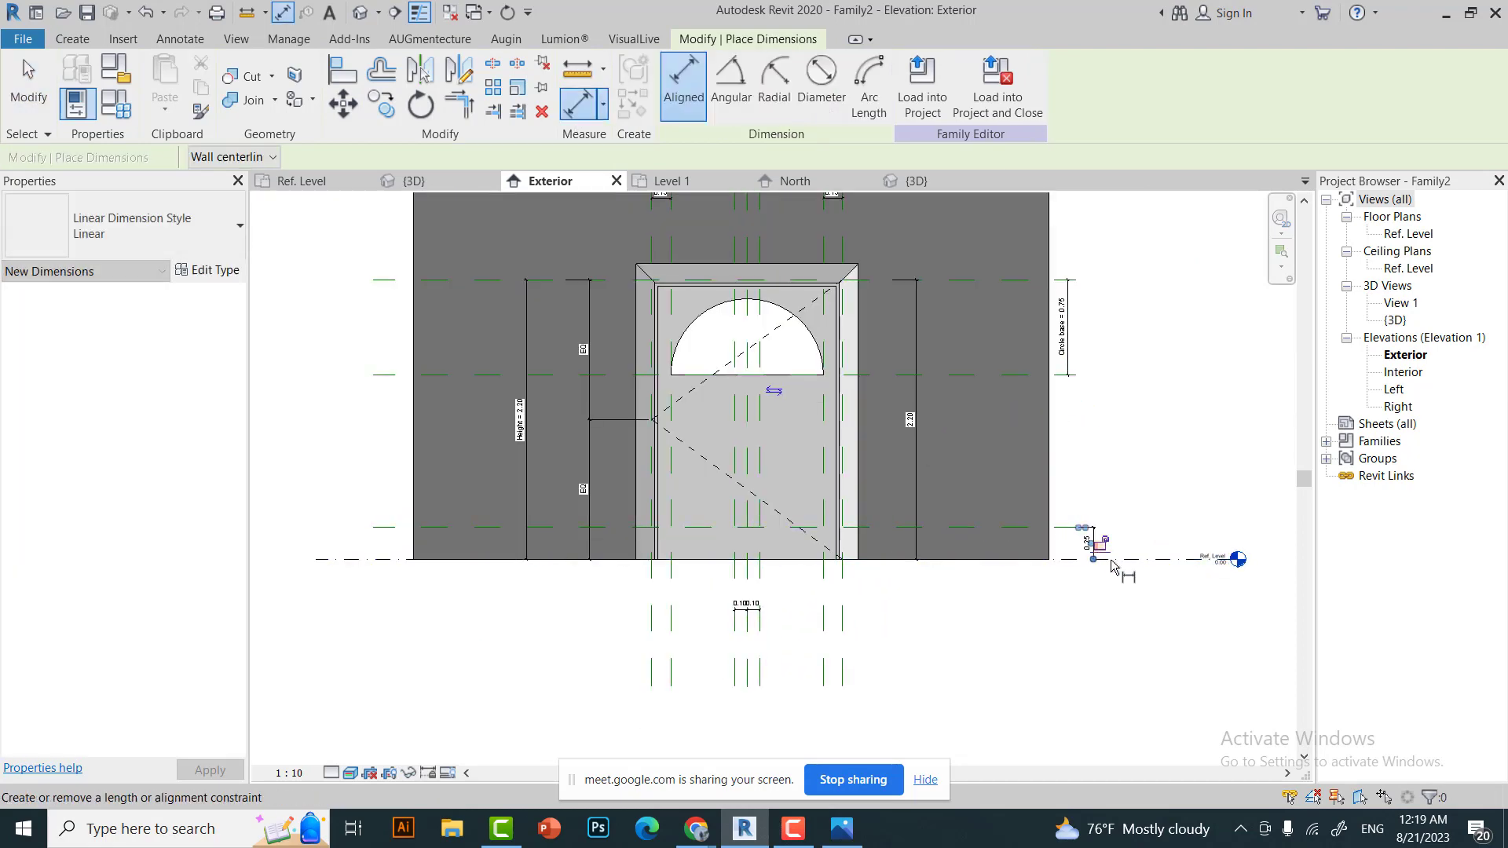
{"action": "scroll", "coordinate": [1076, 534], "scroll_direction": "up", "scroll_amount": 3}
{"action": "left_click", "coordinate": [1052, 638]}
{"action": "scroll", "coordinate": [1137, 618], "scroll_direction": "down", "scroll_amount": 3}
{"action": "key", "text": "Escape"}
{"action": "key", "text": "Escape"}
{"action": "left_click", "coordinate": [112, 104]}
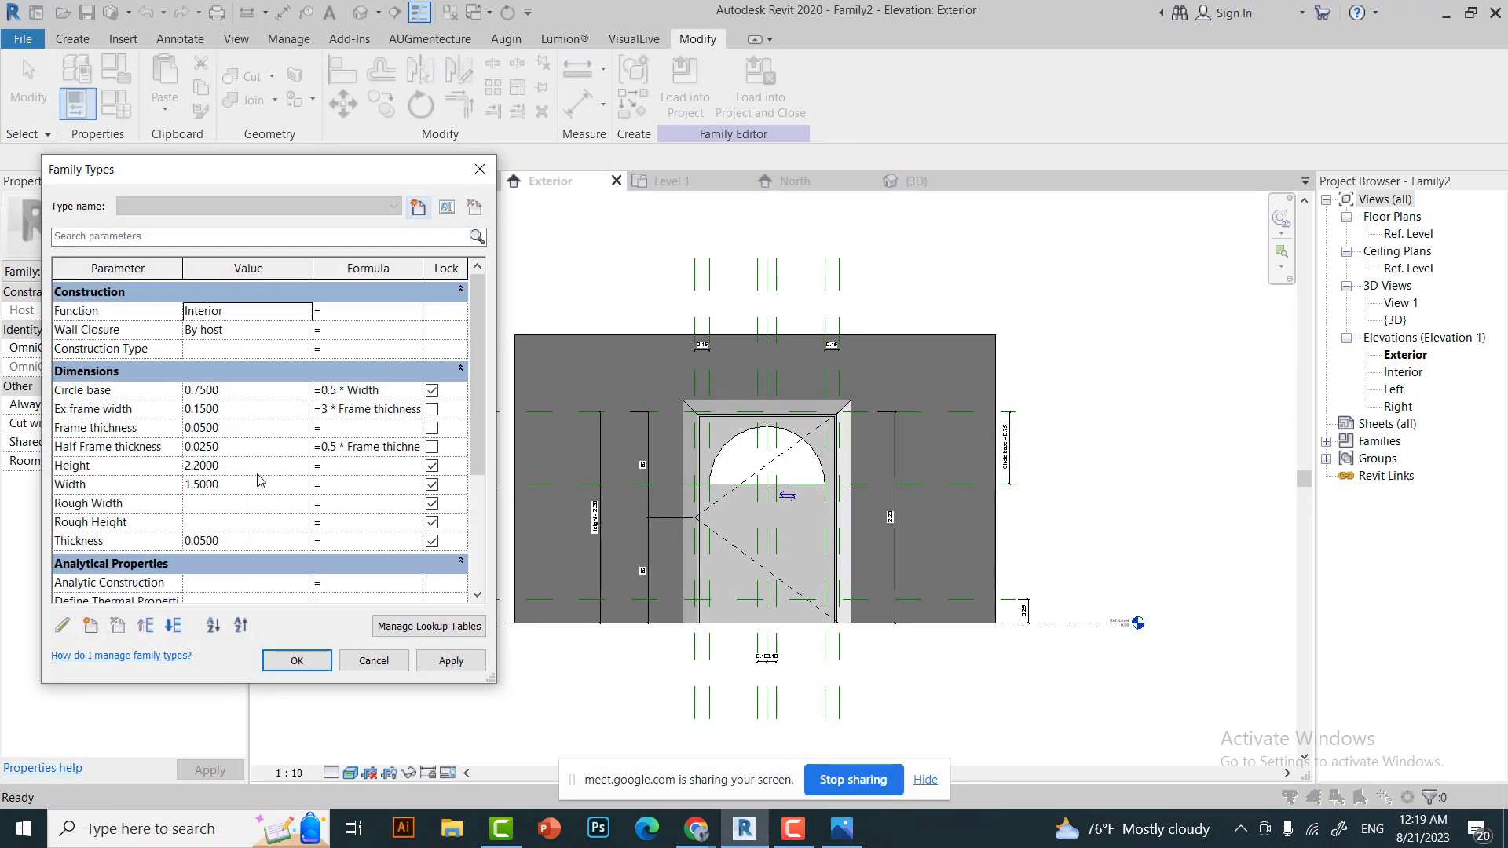
{"action": "left_click", "coordinate": [297, 660]}
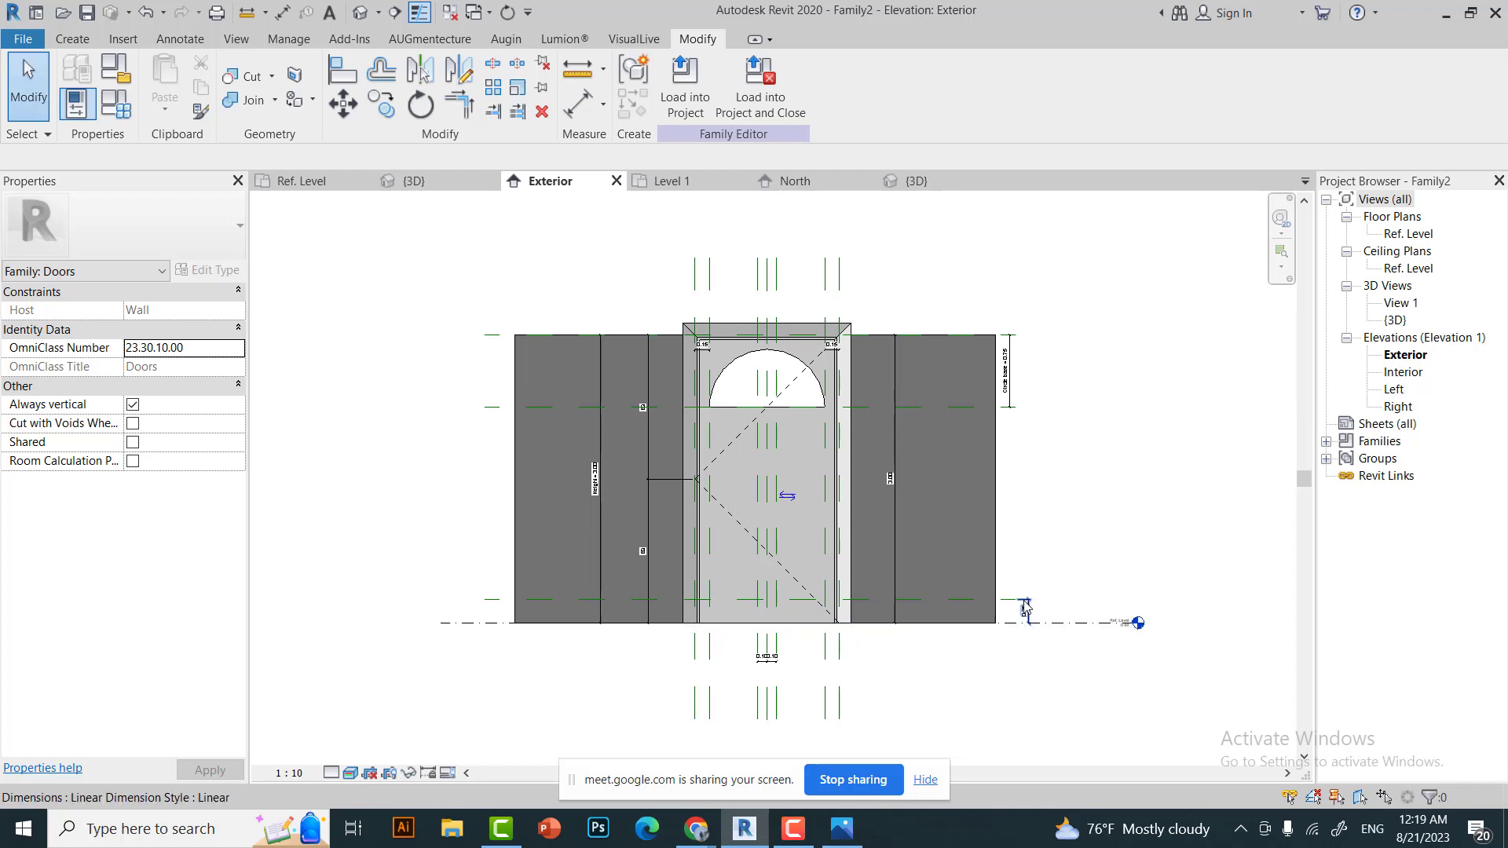
{"action": "scroll", "coordinate": [1029, 617], "scroll_direction": "up", "scroll_amount": 1}
{"action": "scroll", "coordinate": [697, 590], "scroll_direction": "up", "scroll_amount": 1}
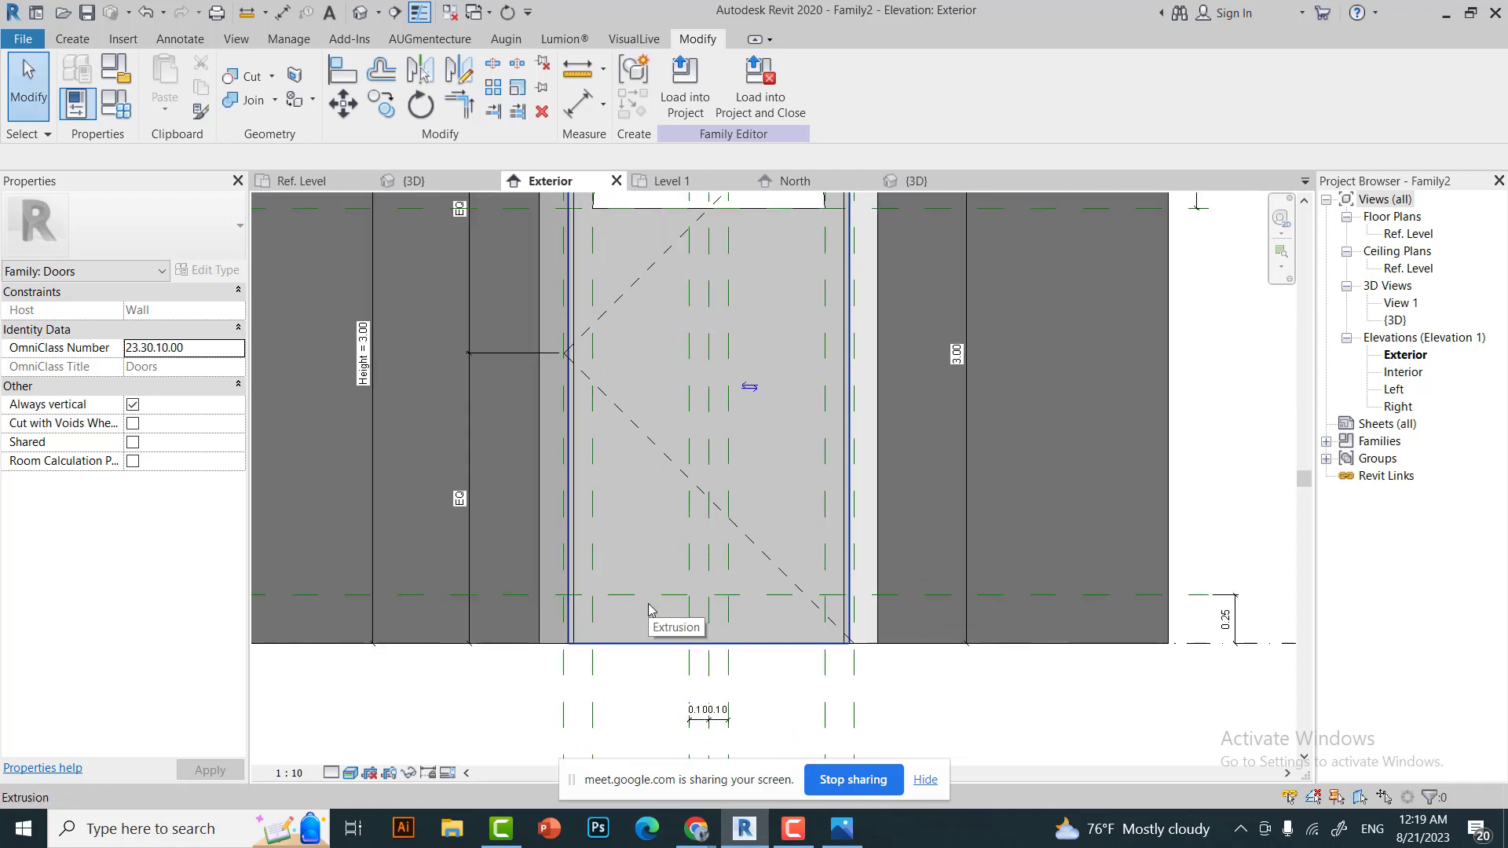
{"action": "scroll", "coordinate": [743, 467], "scroll_direction": "down", "scroll_amount": 1}
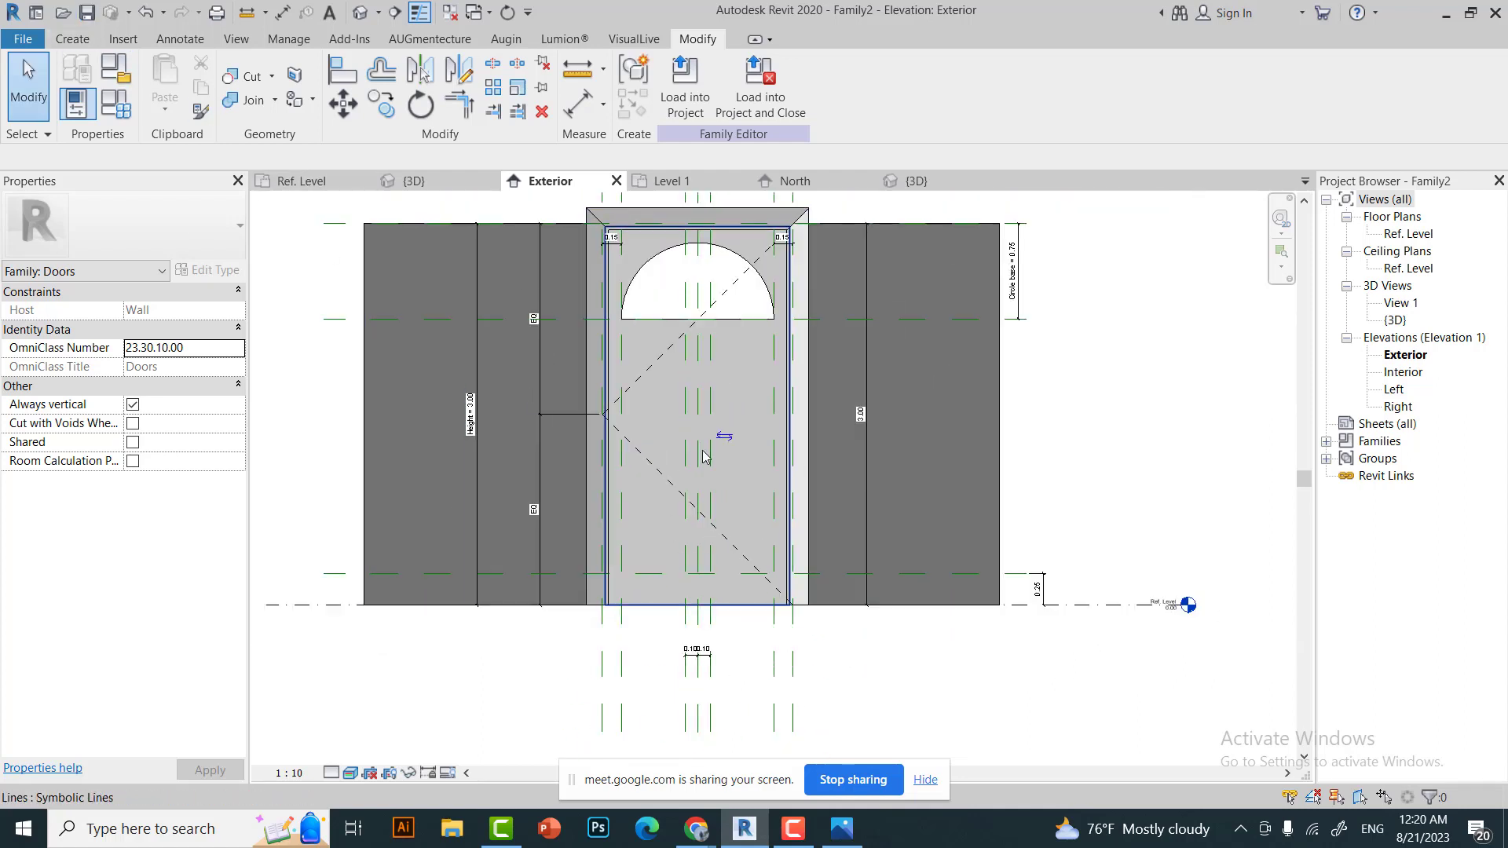
{"action": "scroll", "coordinate": [708, 566], "scroll_direction": "up", "scroll_amount": 2}
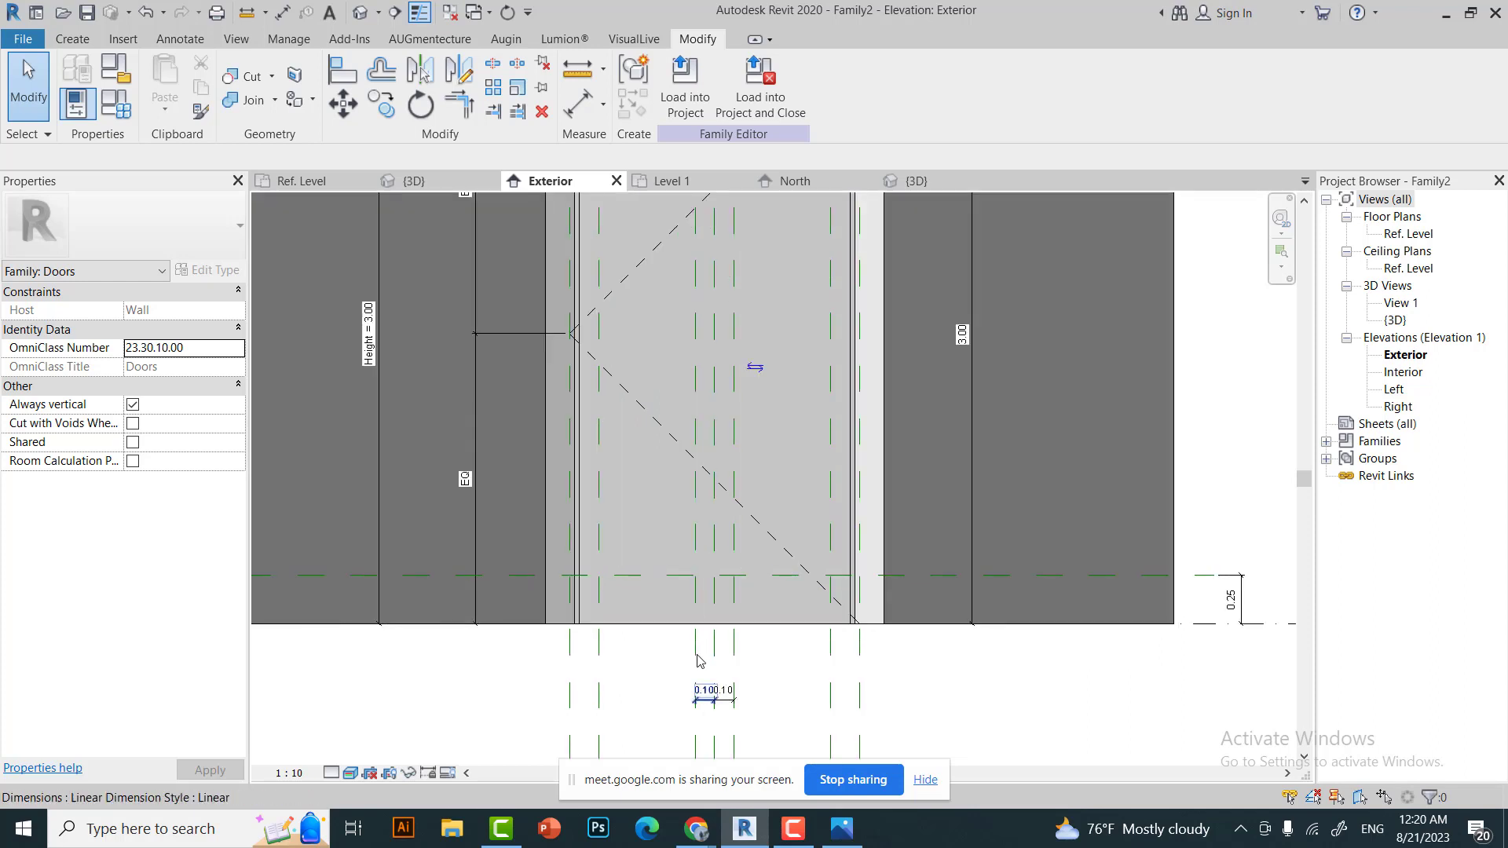
{"action": "scroll", "coordinate": [754, 409], "scroll_direction": "down", "scroll_amount": 3}
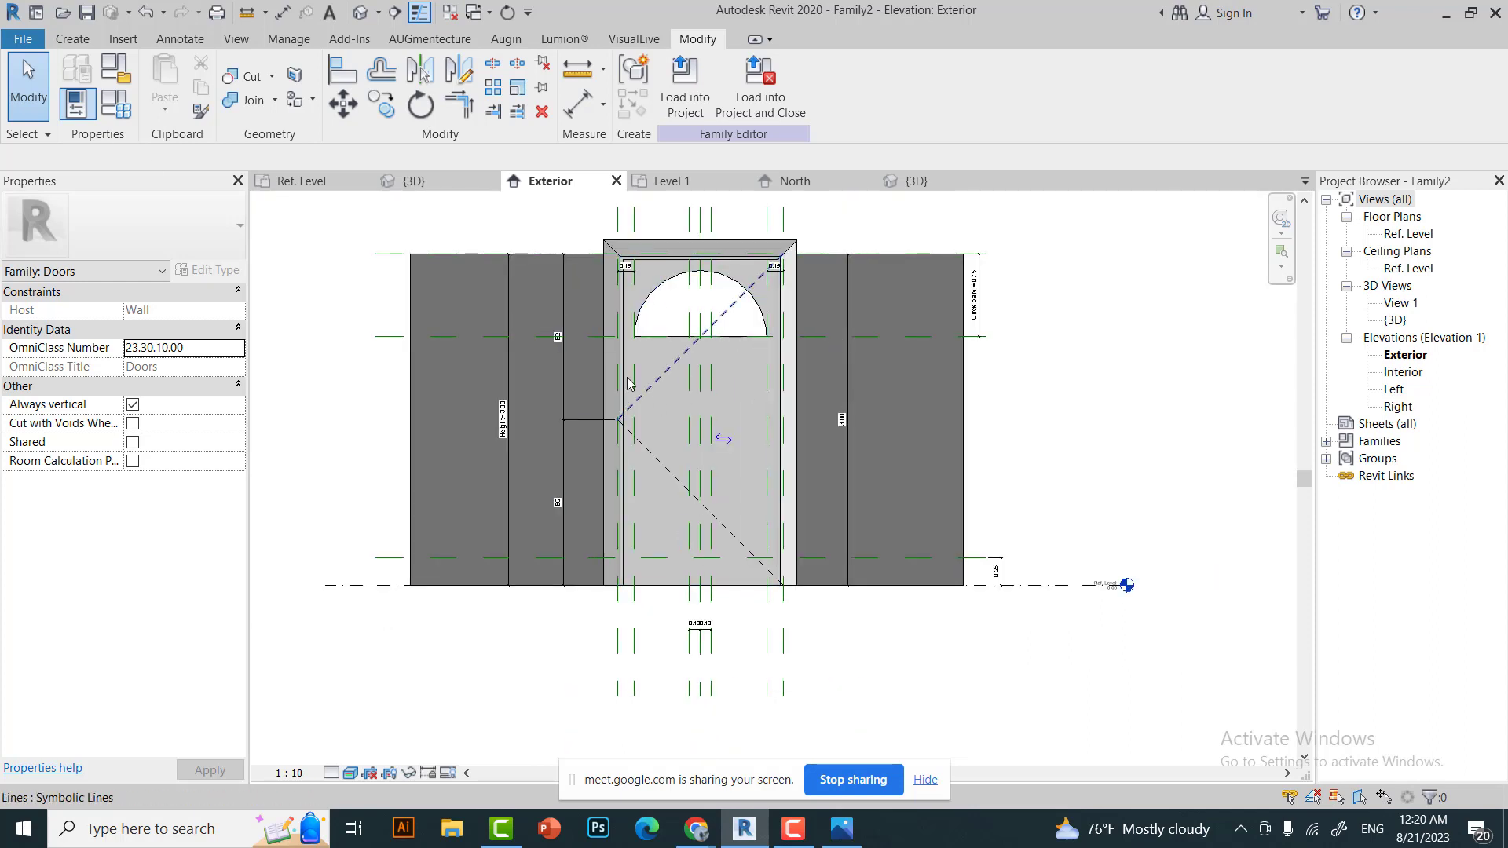
Copy the lower horizontal reference plane to add a plane 0.10 below the arch.
{"action": "left_click", "coordinate": [987, 559]}
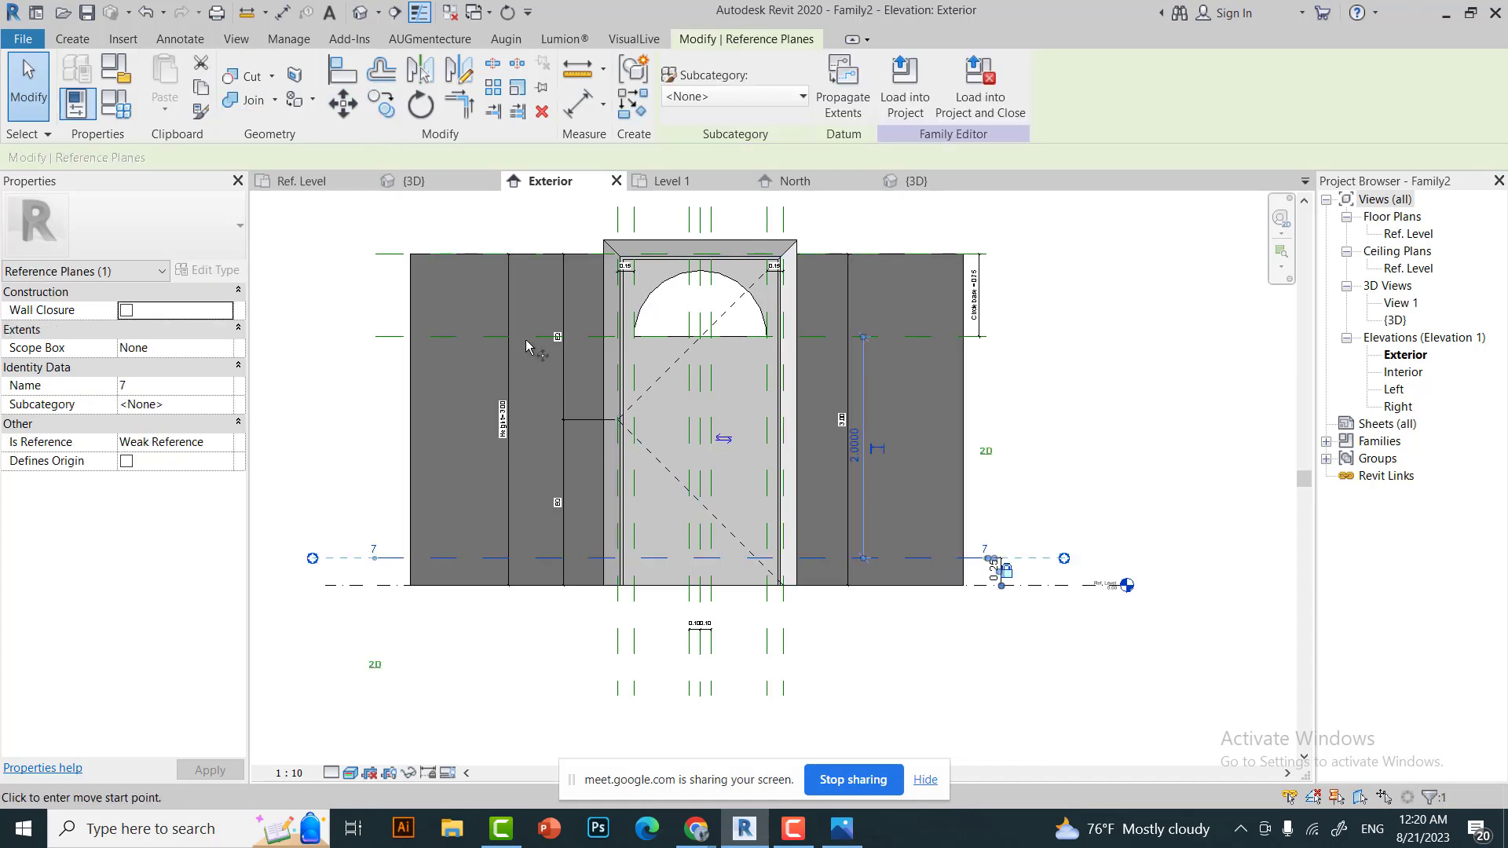
{"action": "key", "text": "r"}
{"action": "key", "text": "o"}
{"action": "left_click", "coordinate": [885, 559]}
{"action": "key", "text": "alt+Tab"}
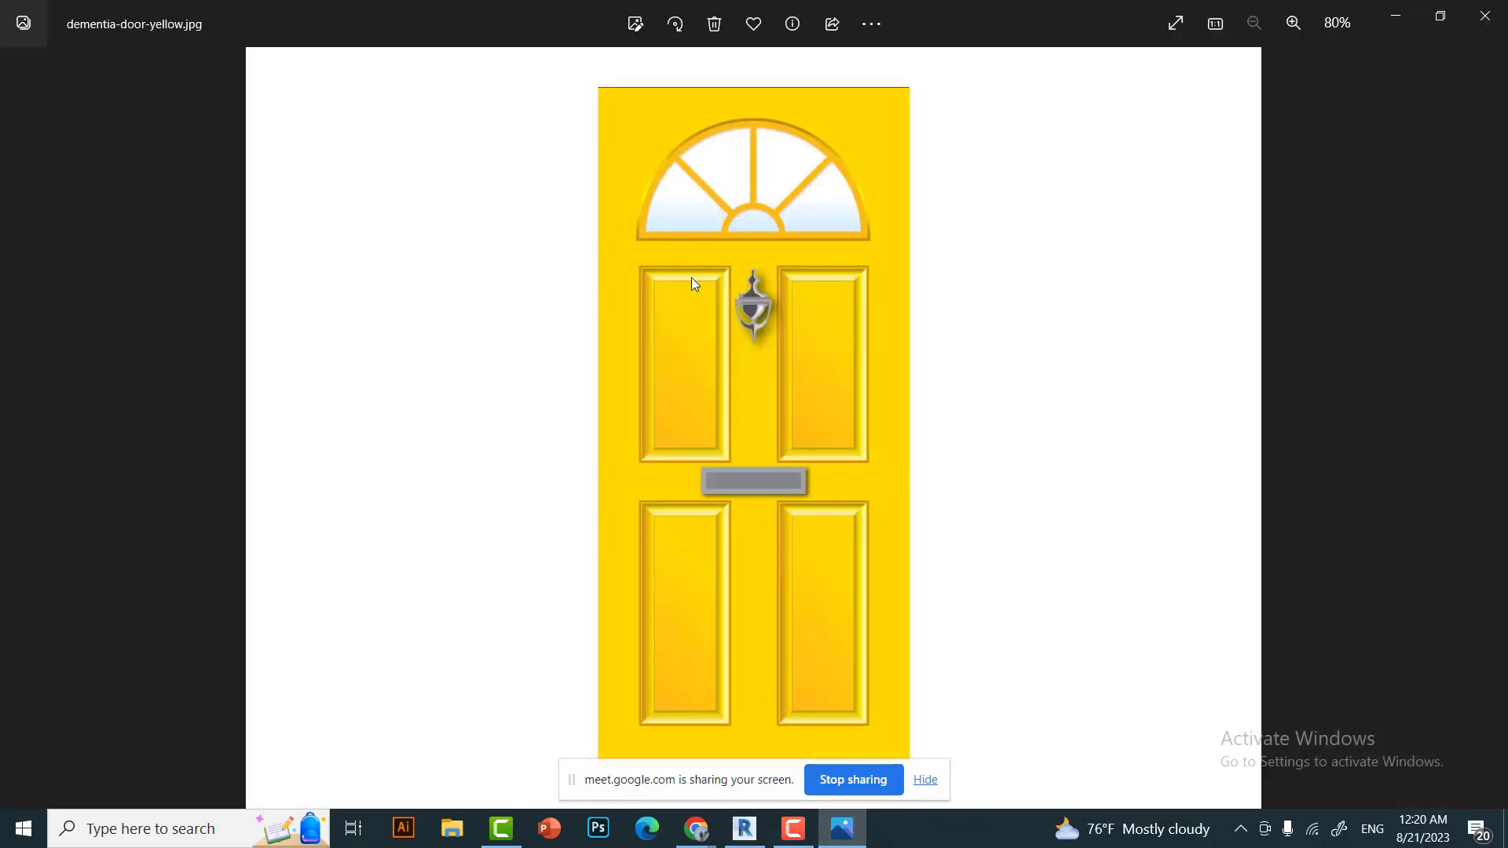
{"action": "left_click", "coordinate": [856, 834]}
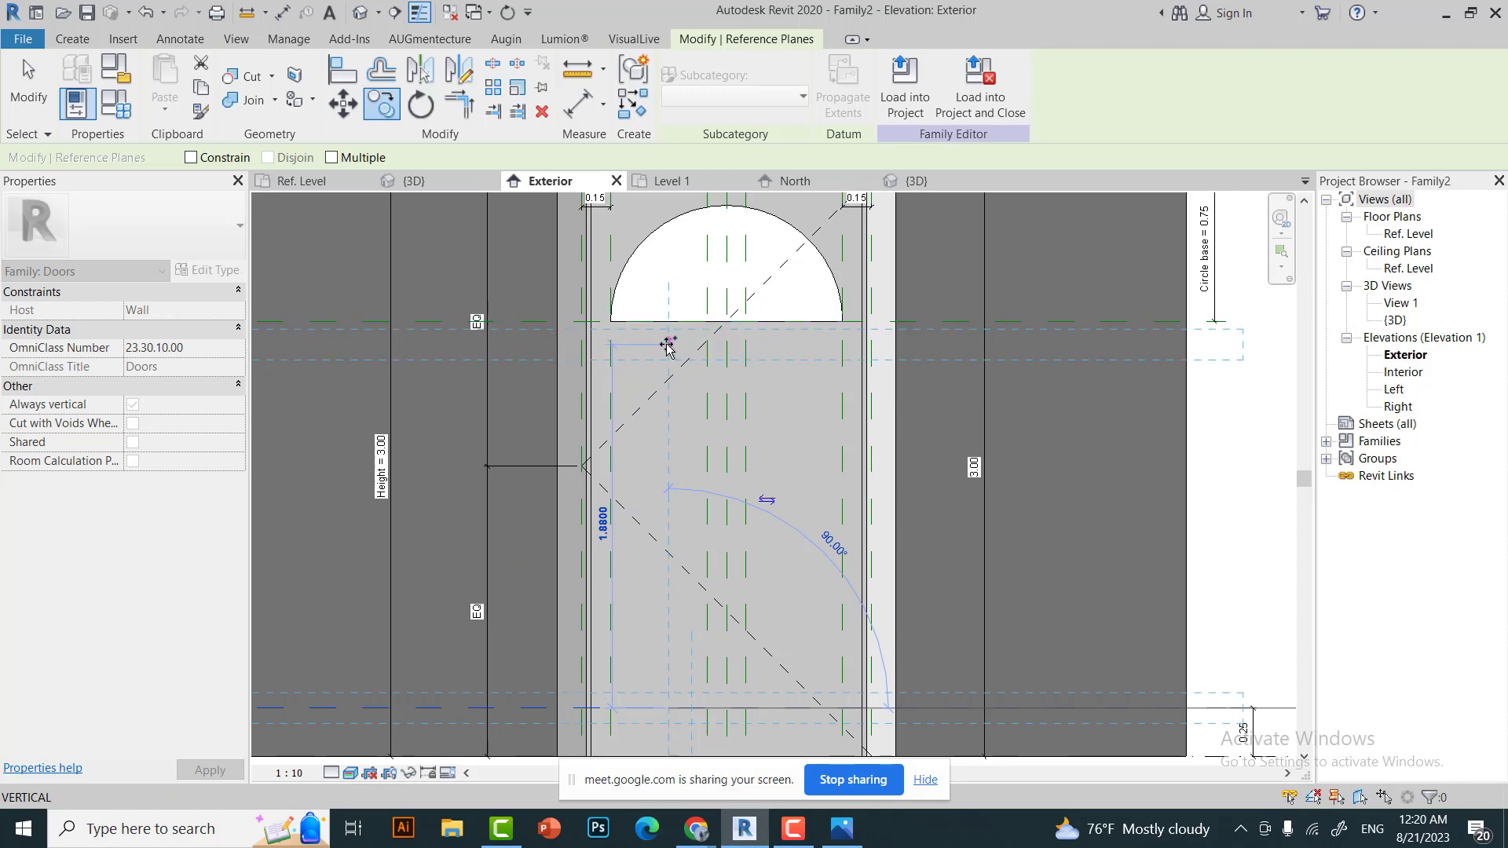
{"action": "left_click", "coordinate": [669, 343]}
{"action": "key", "text": "alt+Tab"}
{"action": "key", "text": "alt+Tab"}
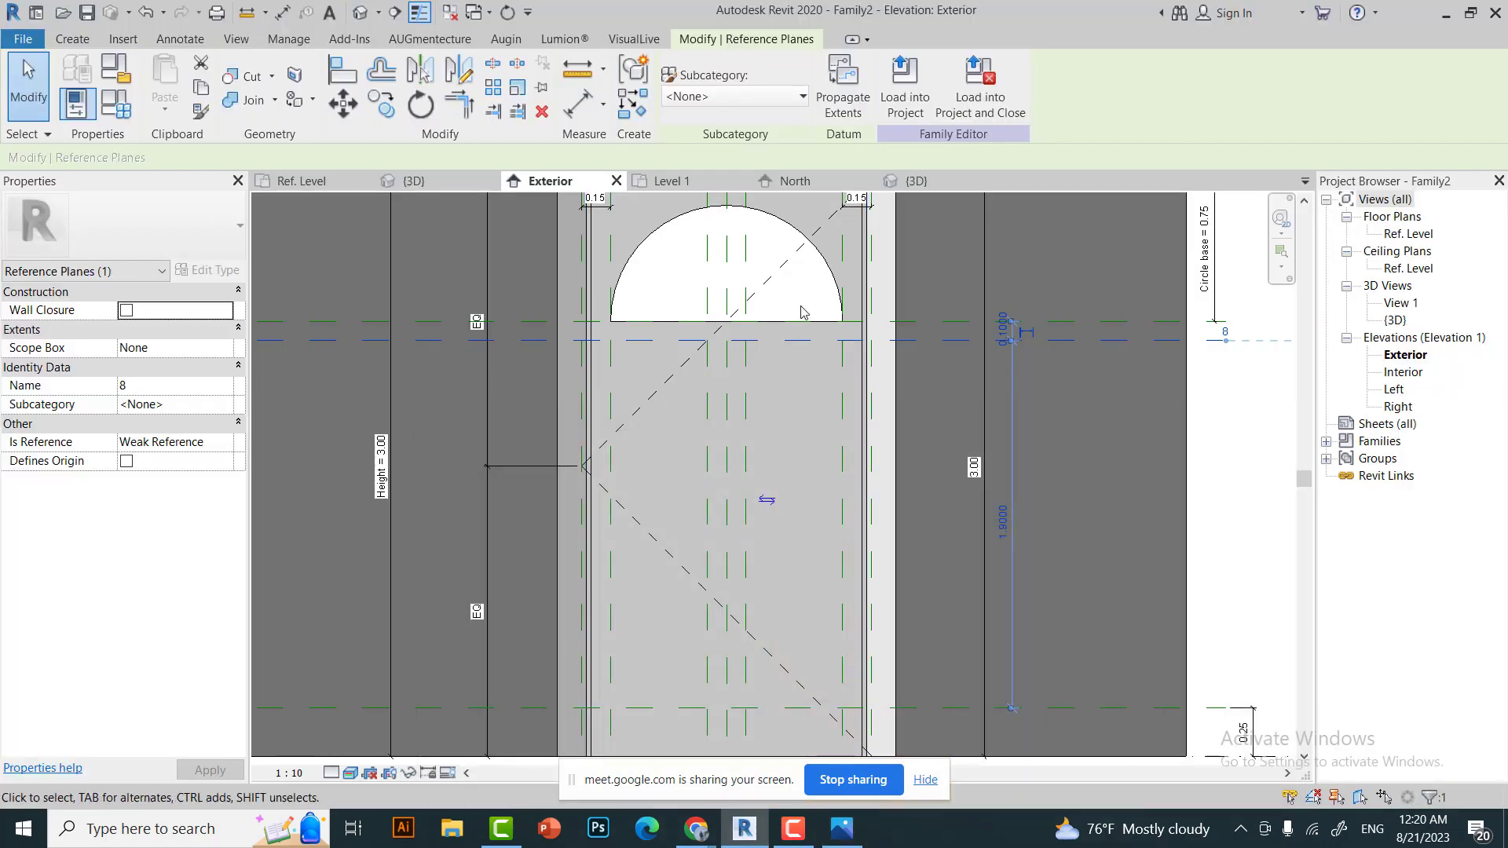
{"action": "scroll", "coordinate": [1063, 341], "scroll_direction": "up", "scroll_amount": 1}
{"action": "key", "text": "Escape"}
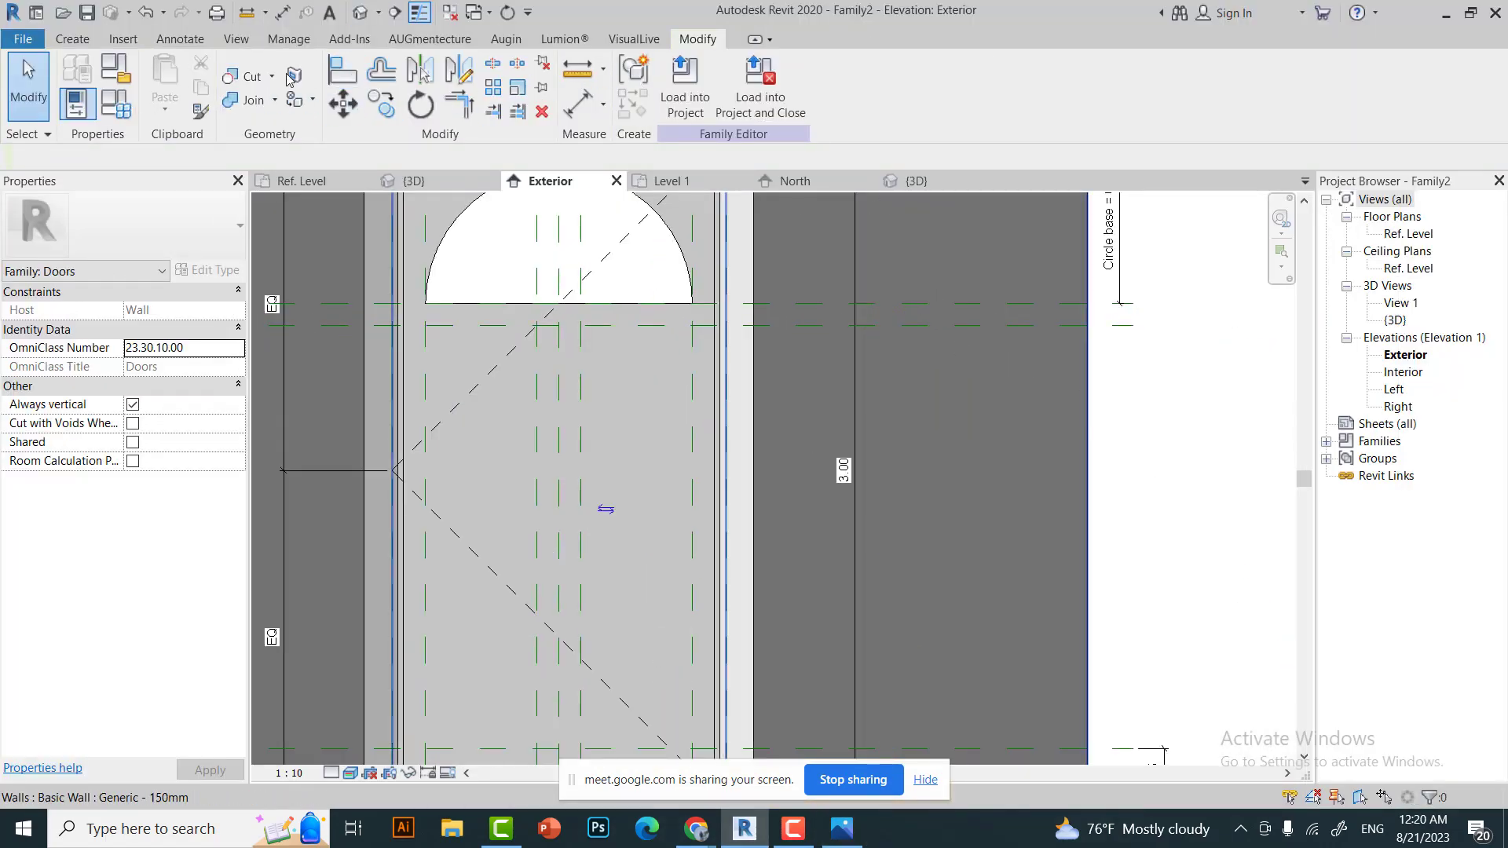
Dimension the gap below the arch and add a mid-height reference plane centred with EQ.
{"action": "left_click", "coordinate": [580, 105]}
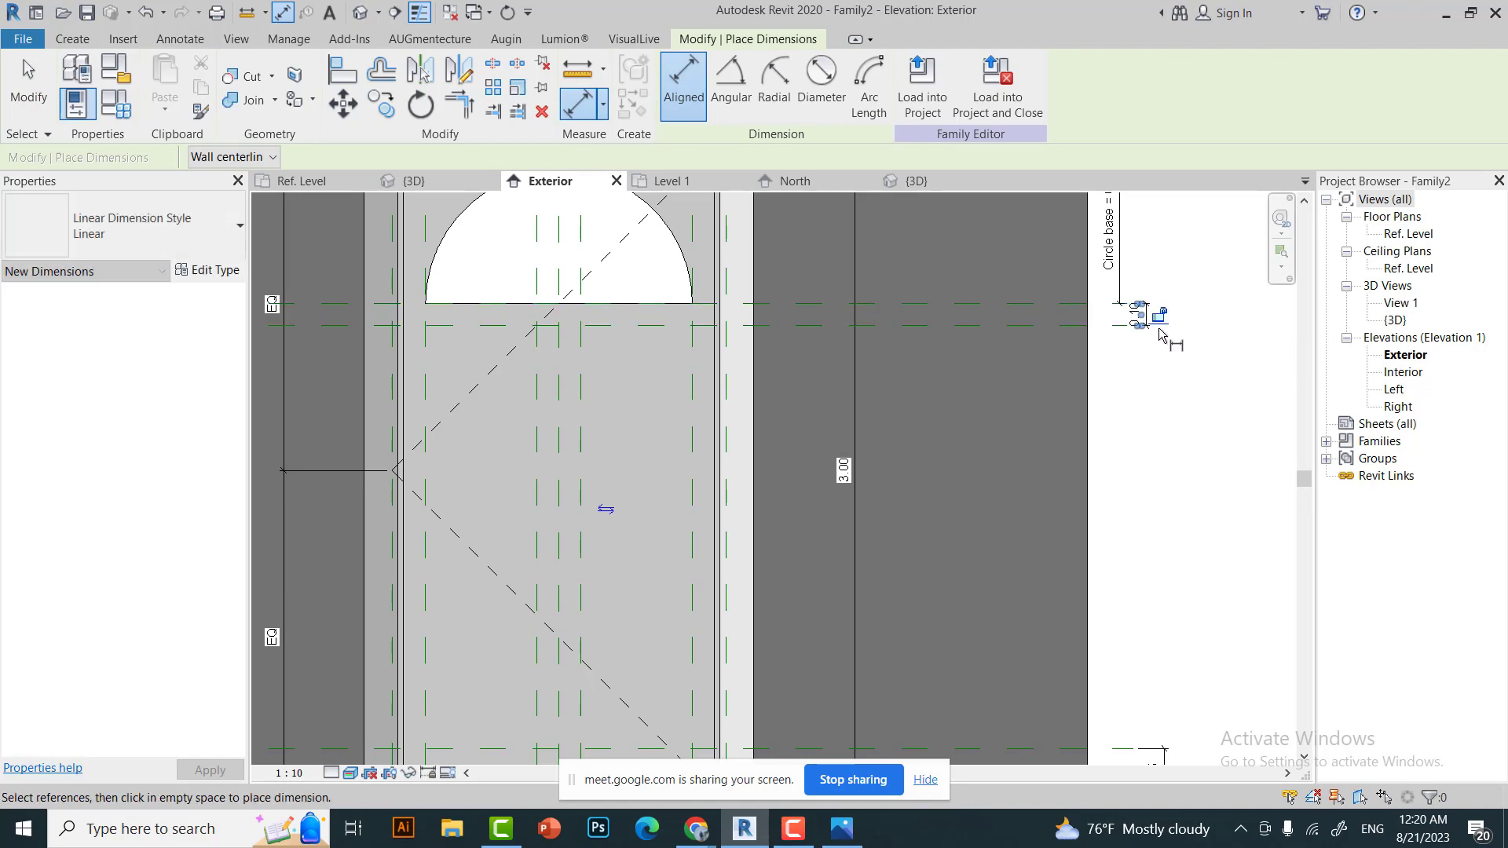
{"action": "scroll", "coordinate": [939, 285], "scroll_direction": "down", "scroll_amount": 2}
{"action": "key", "text": "Escape"}
{"action": "scroll", "coordinate": [940, 285], "scroll_direction": "up", "scroll_amount": 1}
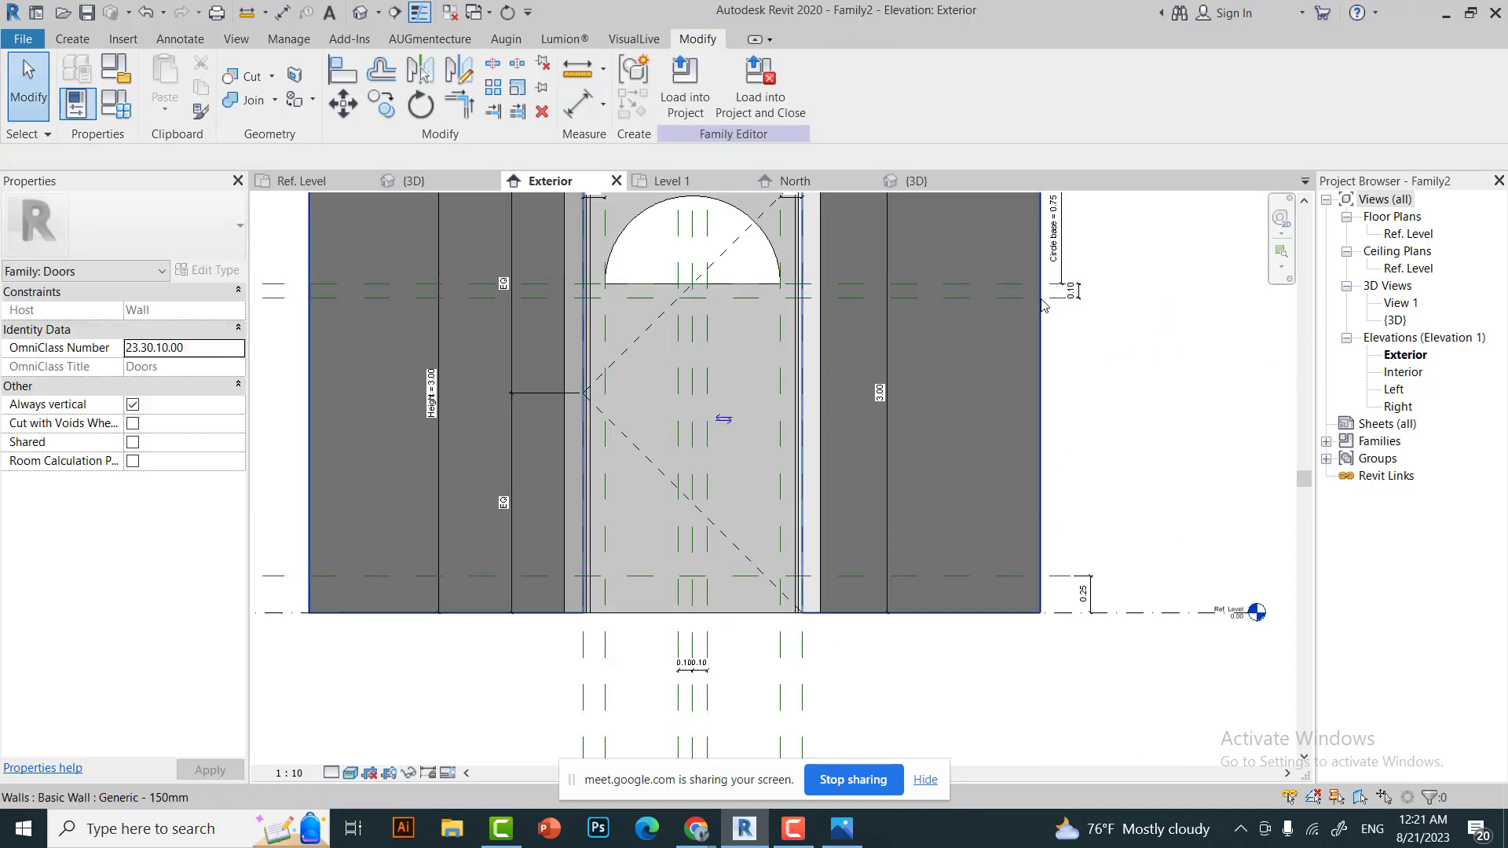
{"action": "left_click_drag", "start_coordinate": [1045, 298], "coordinate": [996, 441]}
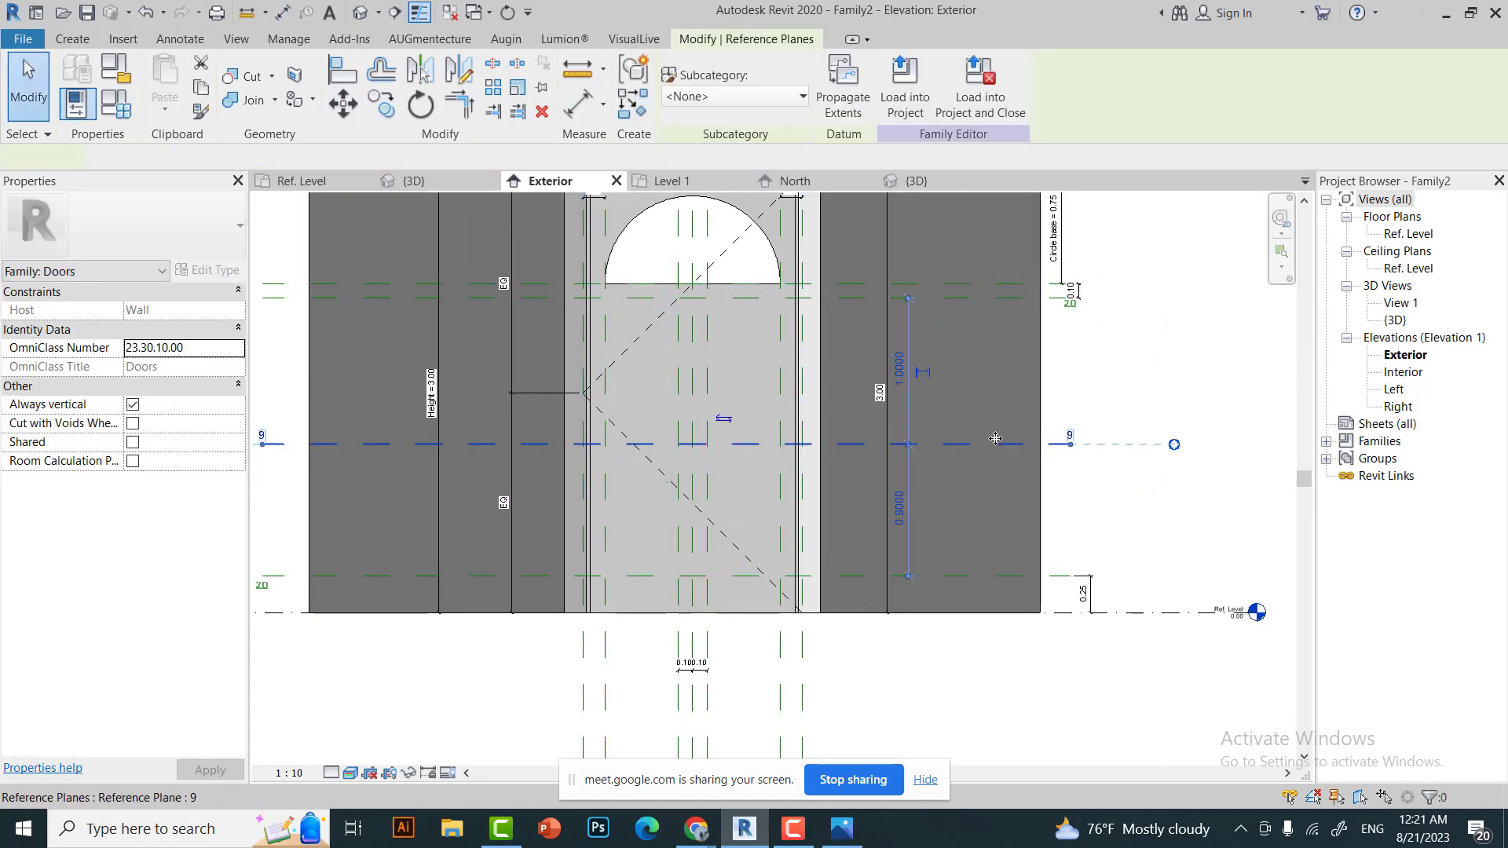
{"action": "left_click", "coordinate": [909, 392]}
{"action": "key", "text": "Escape"}
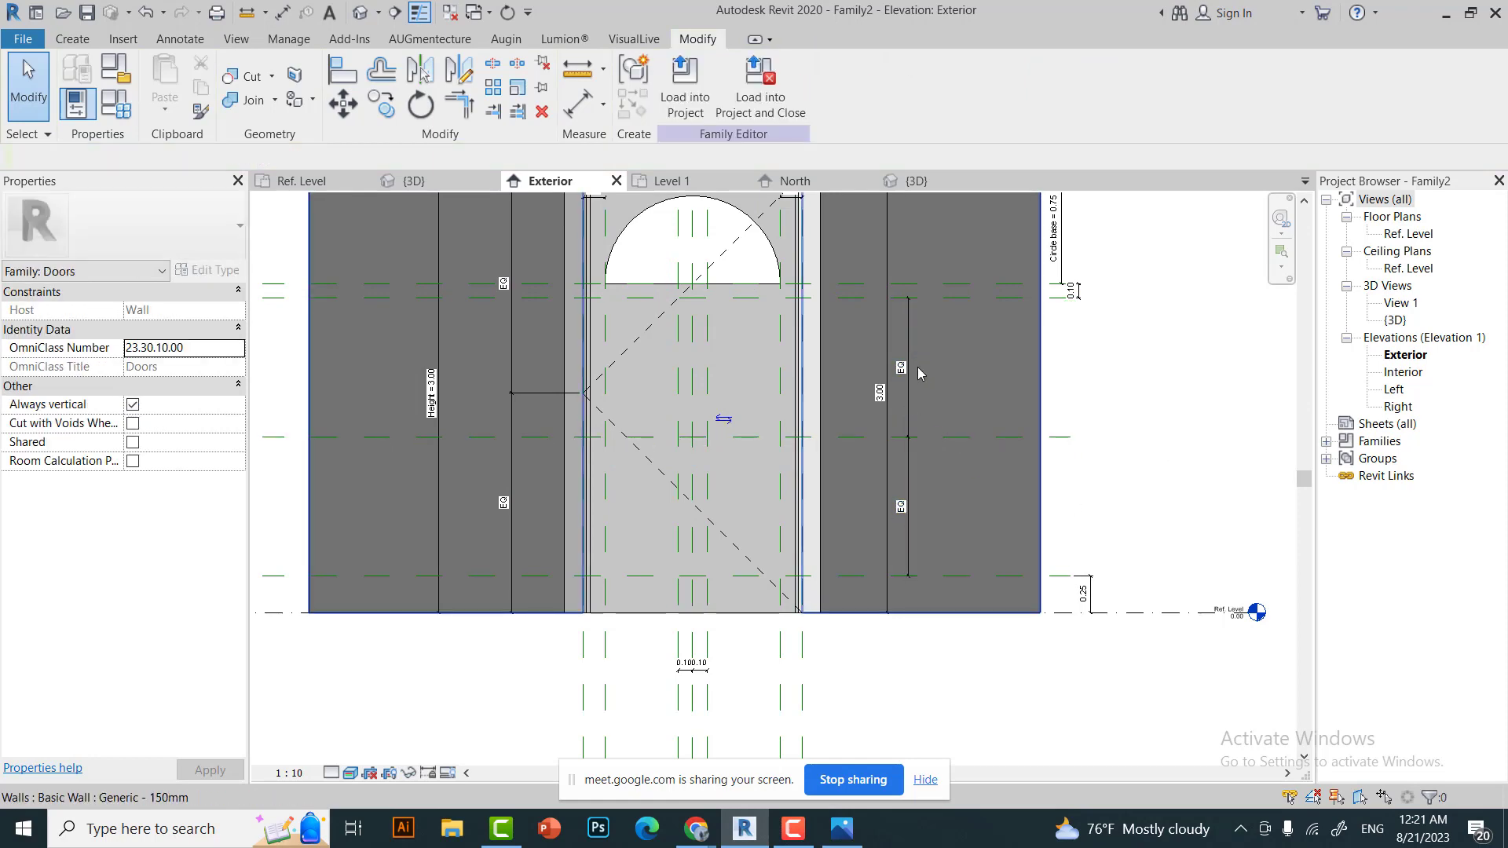
{"action": "left_click", "coordinate": [921, 373]}
{"action": "key", "text": "Escape"}
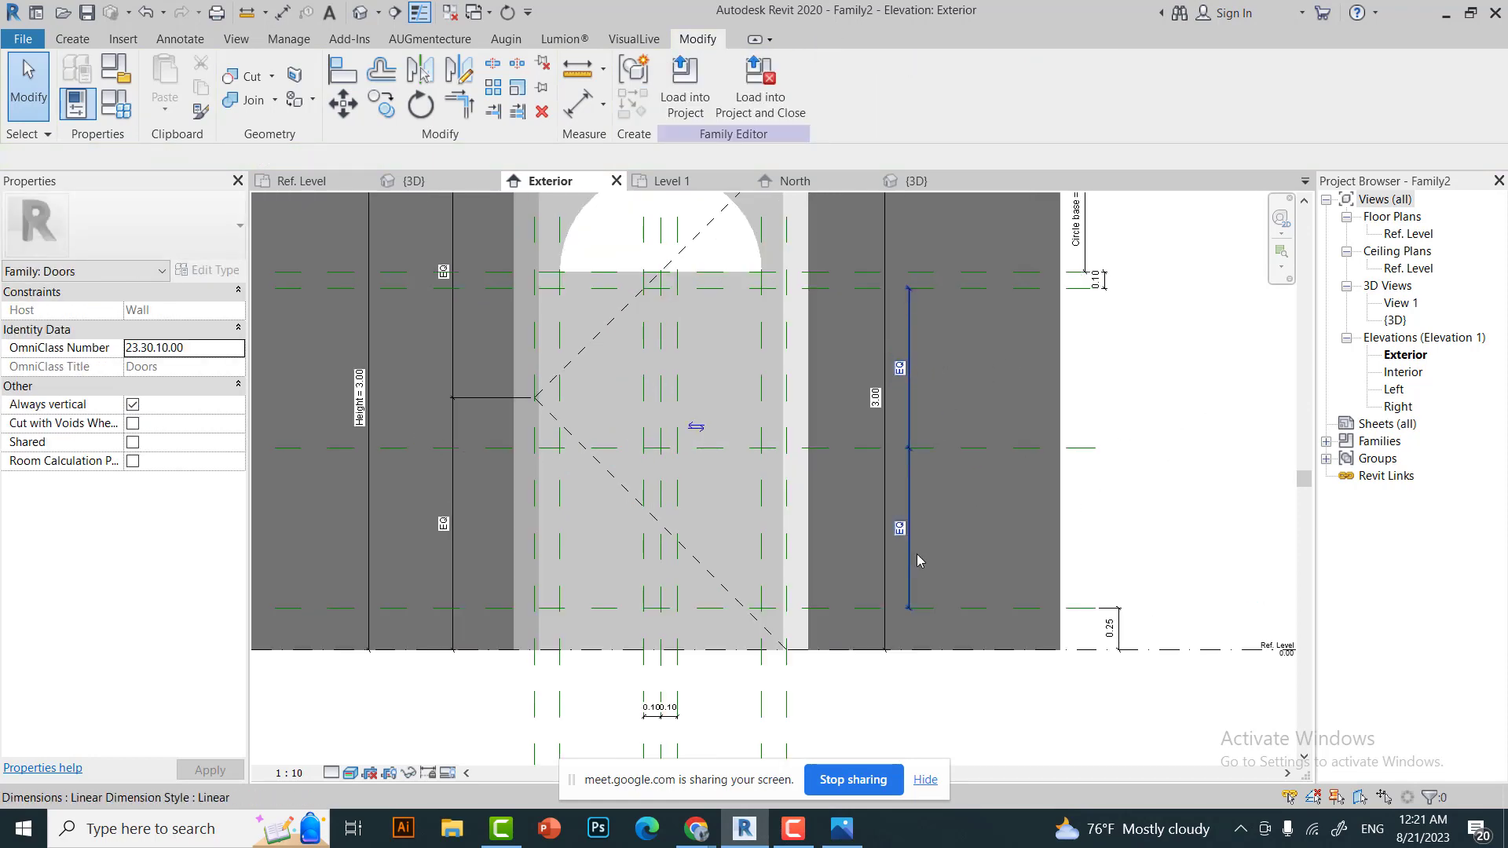
Review the type parameters and the equal-spacing dimension without making changes.
{"action": "scroll", "coordinate": [942, 565], "scroll_direction": "down", "scroll_amount": 1}
{"action": "left_click", "coordinate": [77, 103]}
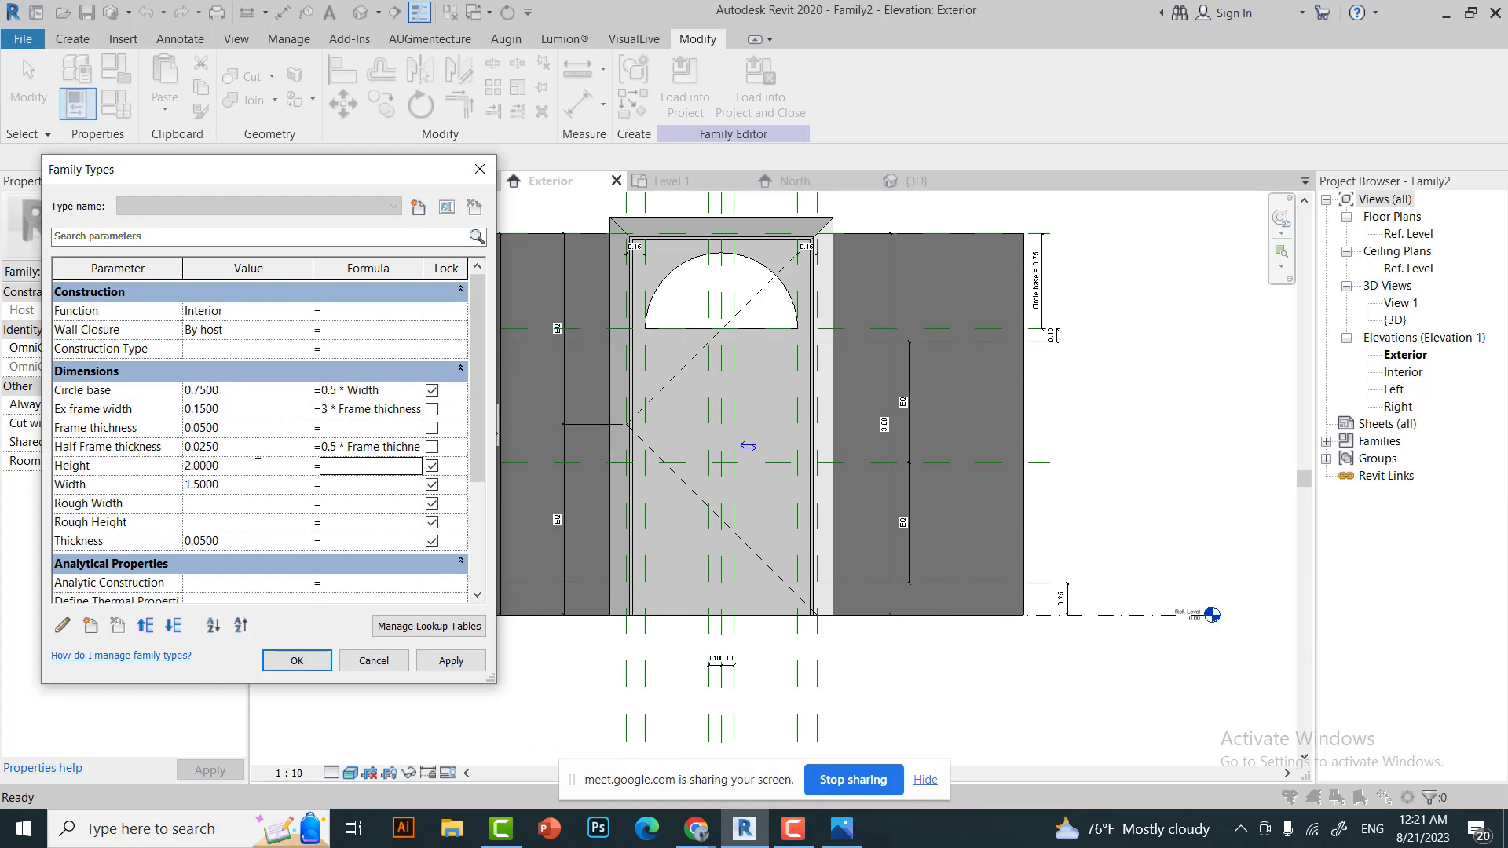
{"action": "left_click", "coordinate": [297, 660]}
{"action": "scroll", "coordinate": [903, 472], "scroll_direction": "up", "scroll_amount": 3}
{"action": "scroll", "coordinate": [903, 472], "scroll_direction": "down", "scroll_amount": 2}
{"action": "left_click", "coordinate": [885, 472]}
{"action": "scroll", "coordinate": [886, 472], "scroll_direction": "up", "scroll_amount": 2}
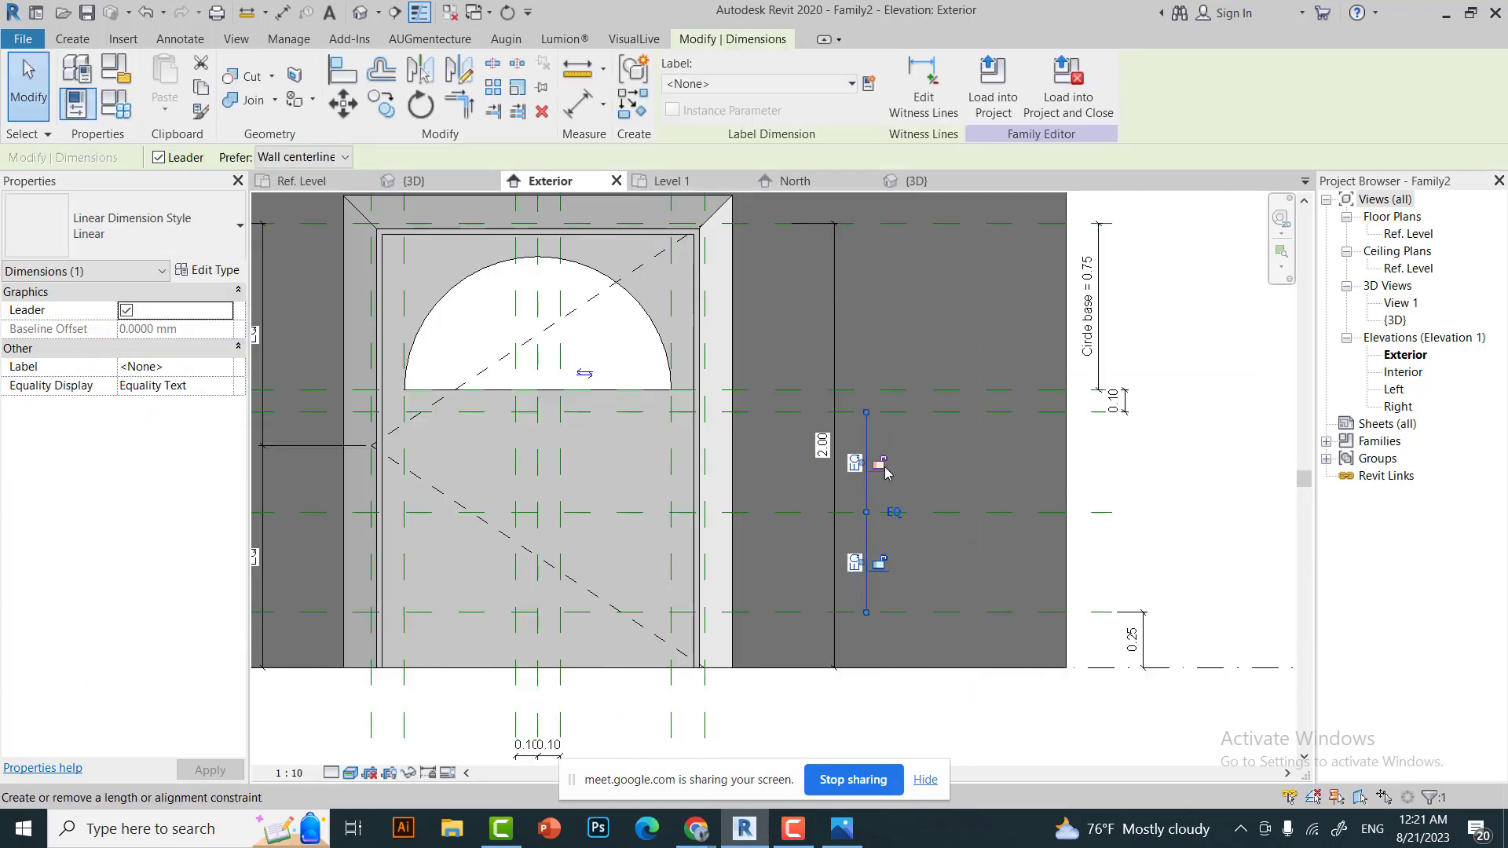
{"action": "scroll", "coordinate": [893, 456], "scroll_direction": "down", "scroll_amount": 1}
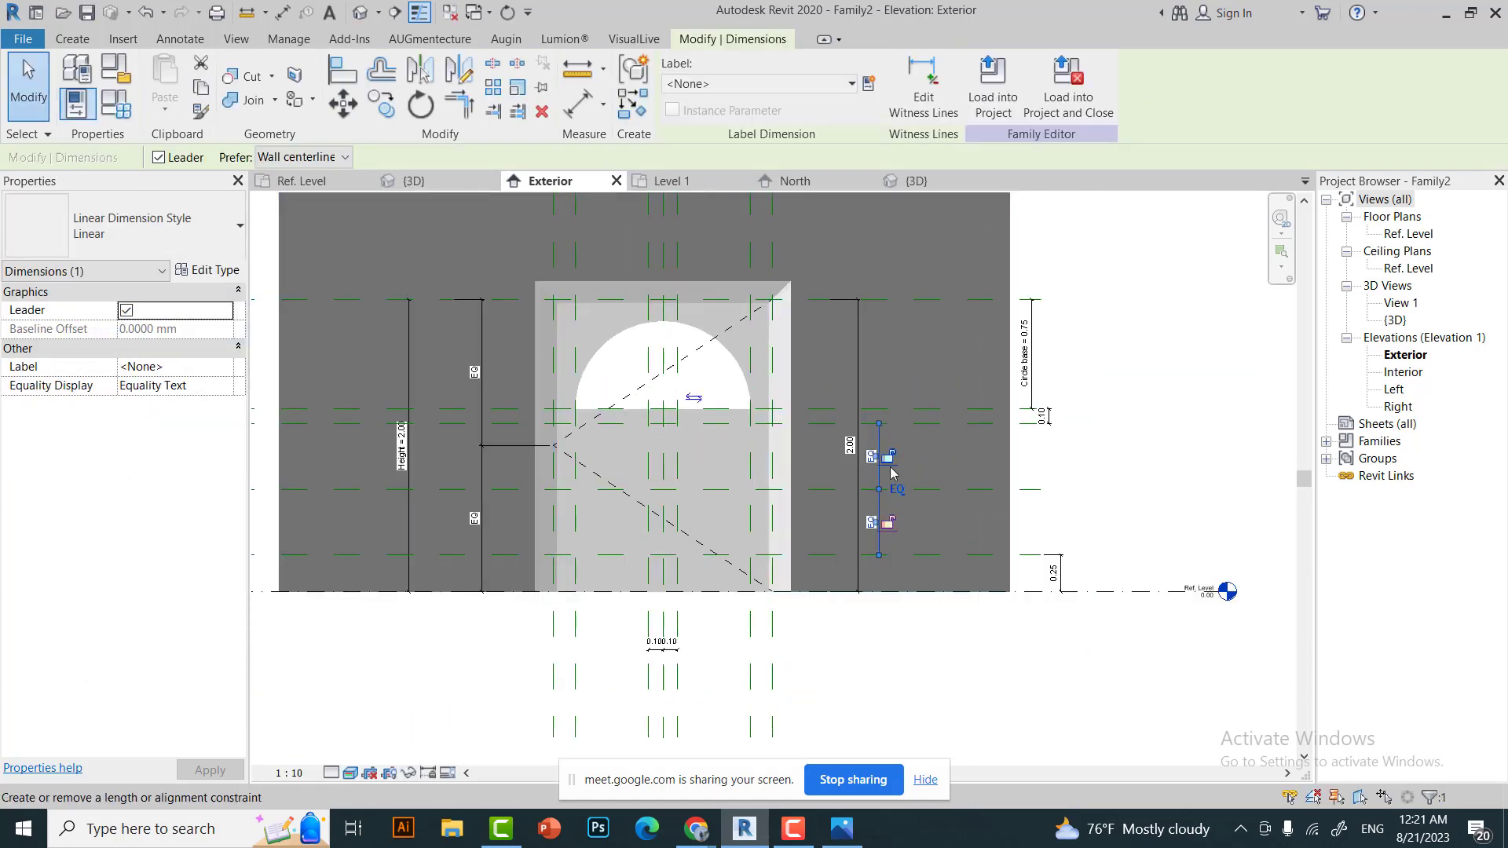
{"action": "scroll", "coordinate": [889, 569], "scroll_direction": "up", "scroll_amount": 2}
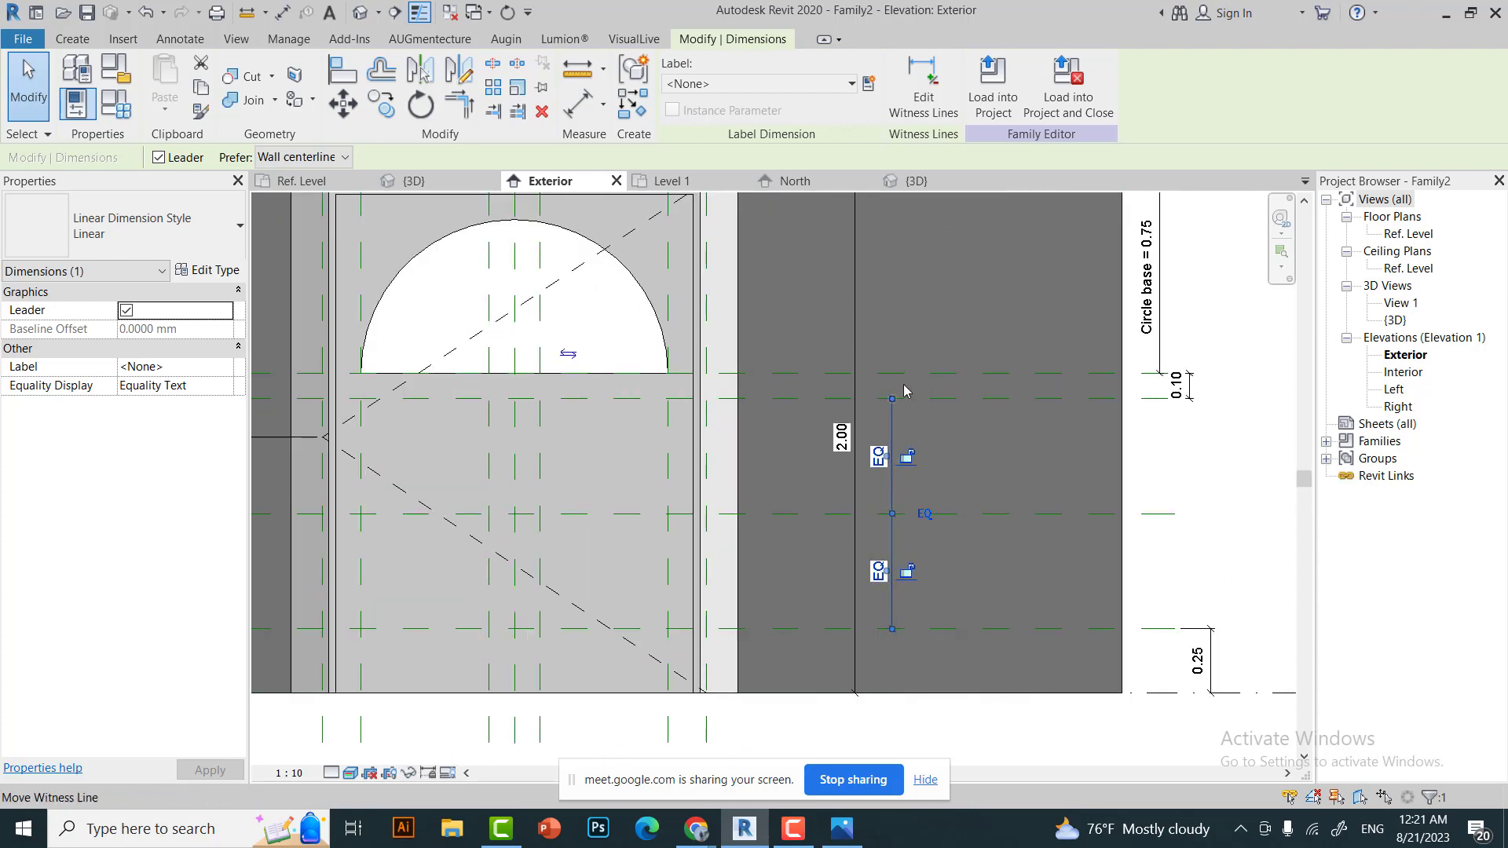
{"action": "key", "text": "Escape"}
{"action": "scroll", "coordinate": [906, 387], "scroll_direction": "down", "scroll_amount": 2}
Flex the door Height to 2.5 in Family Types.
{"action": "key", "text": "f"}
{"action": "key", "text": "t"}
{"action": "left_click", "coordinate": [259, 466]}
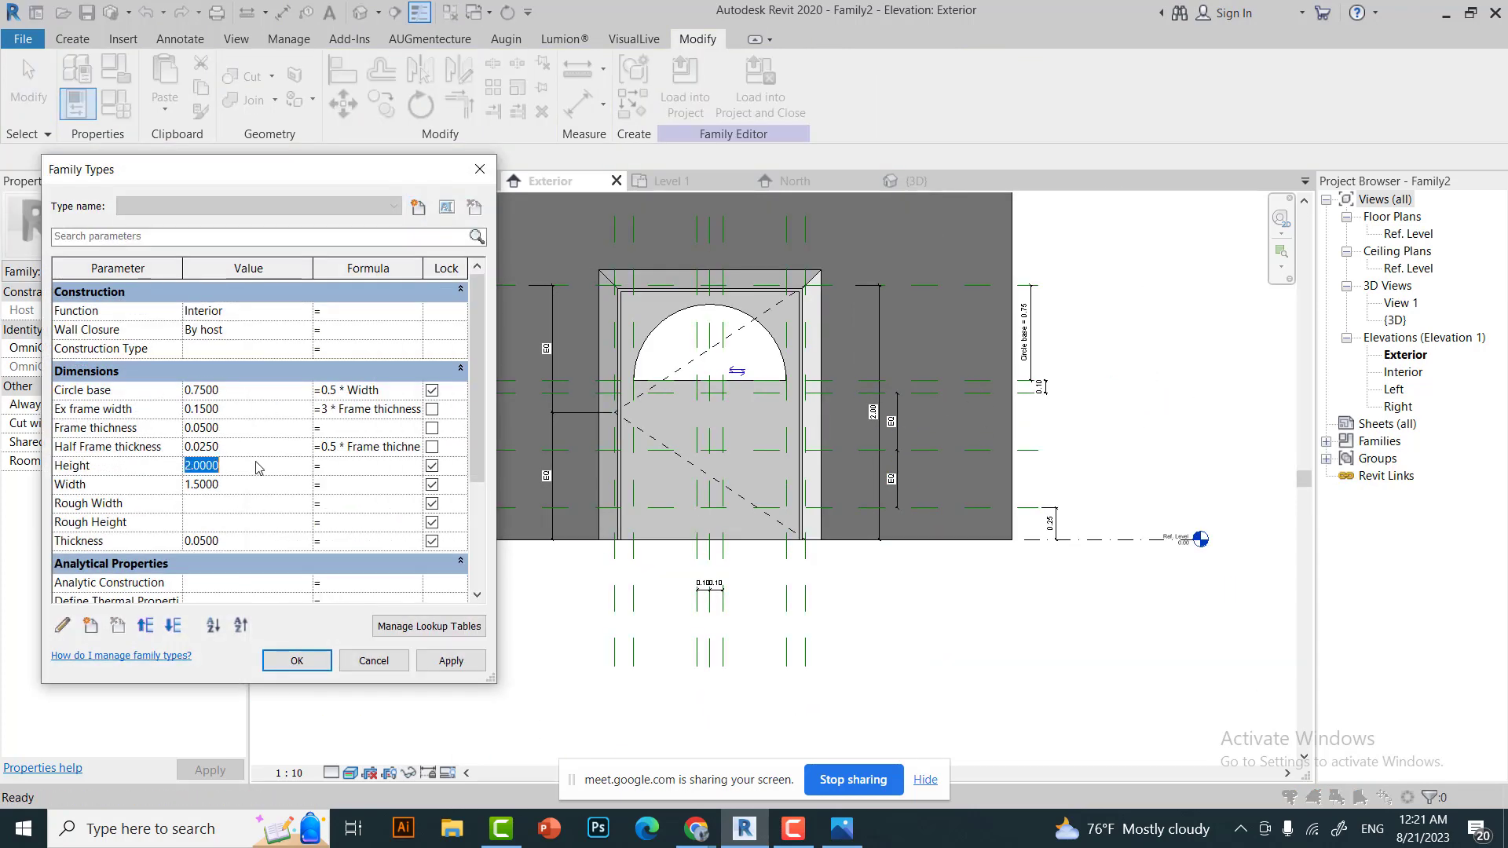
{"action": "left_click", "coordinate": [451, 660]}
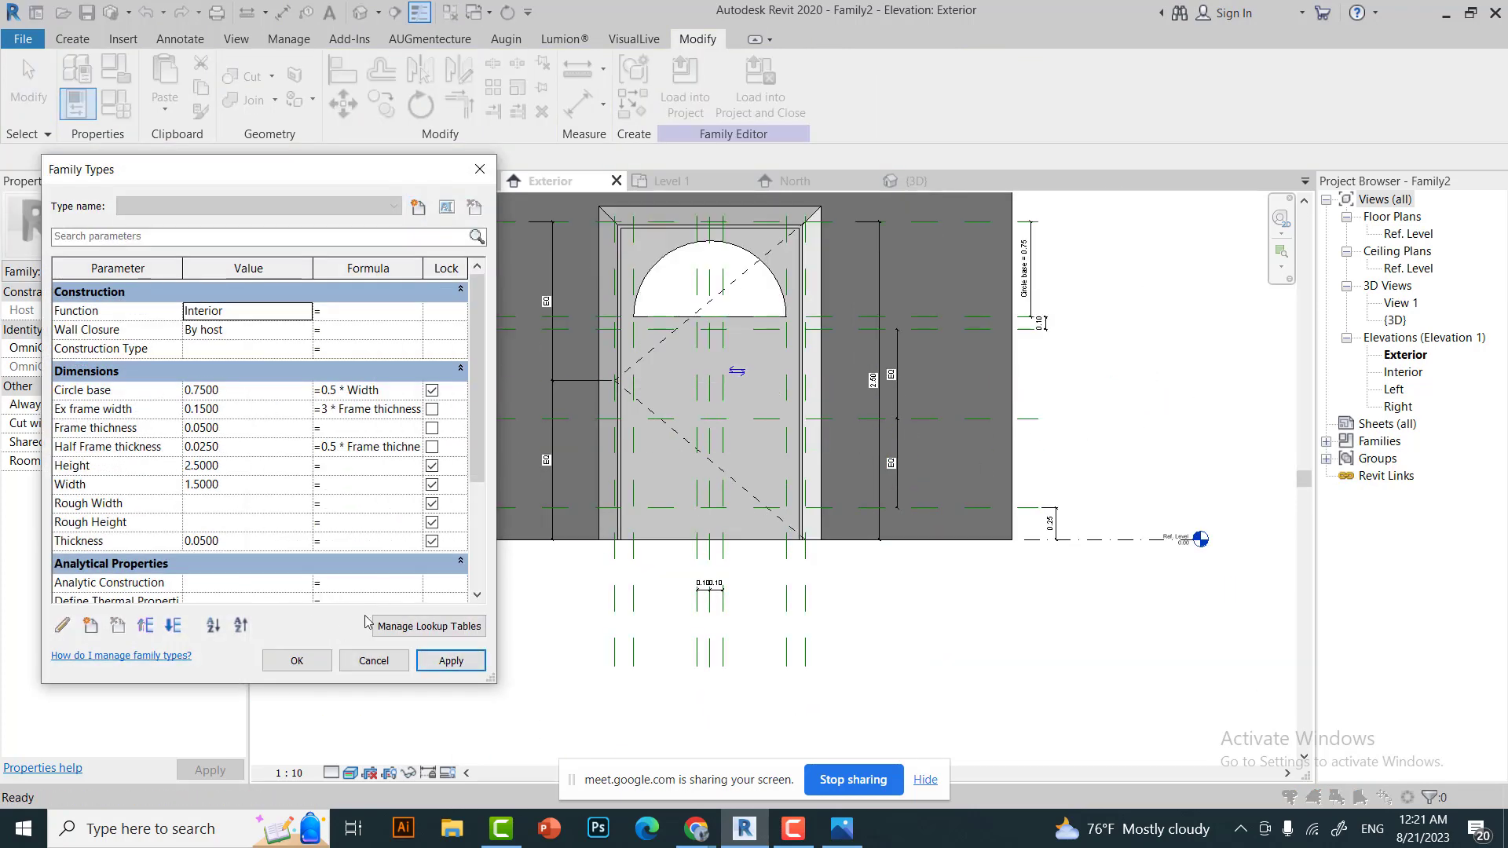
{"action": "left_click", "coordinate": [297, 661]}
{"action": "scroll", "coordinate": [848, 369], "scroll_direction": "up", "scroll_amount": 2}
Compare with the reference photo, then copy the mid-height plane twice at 0.075 offsets.
{"action": "key", "text": "alt+Tab"}
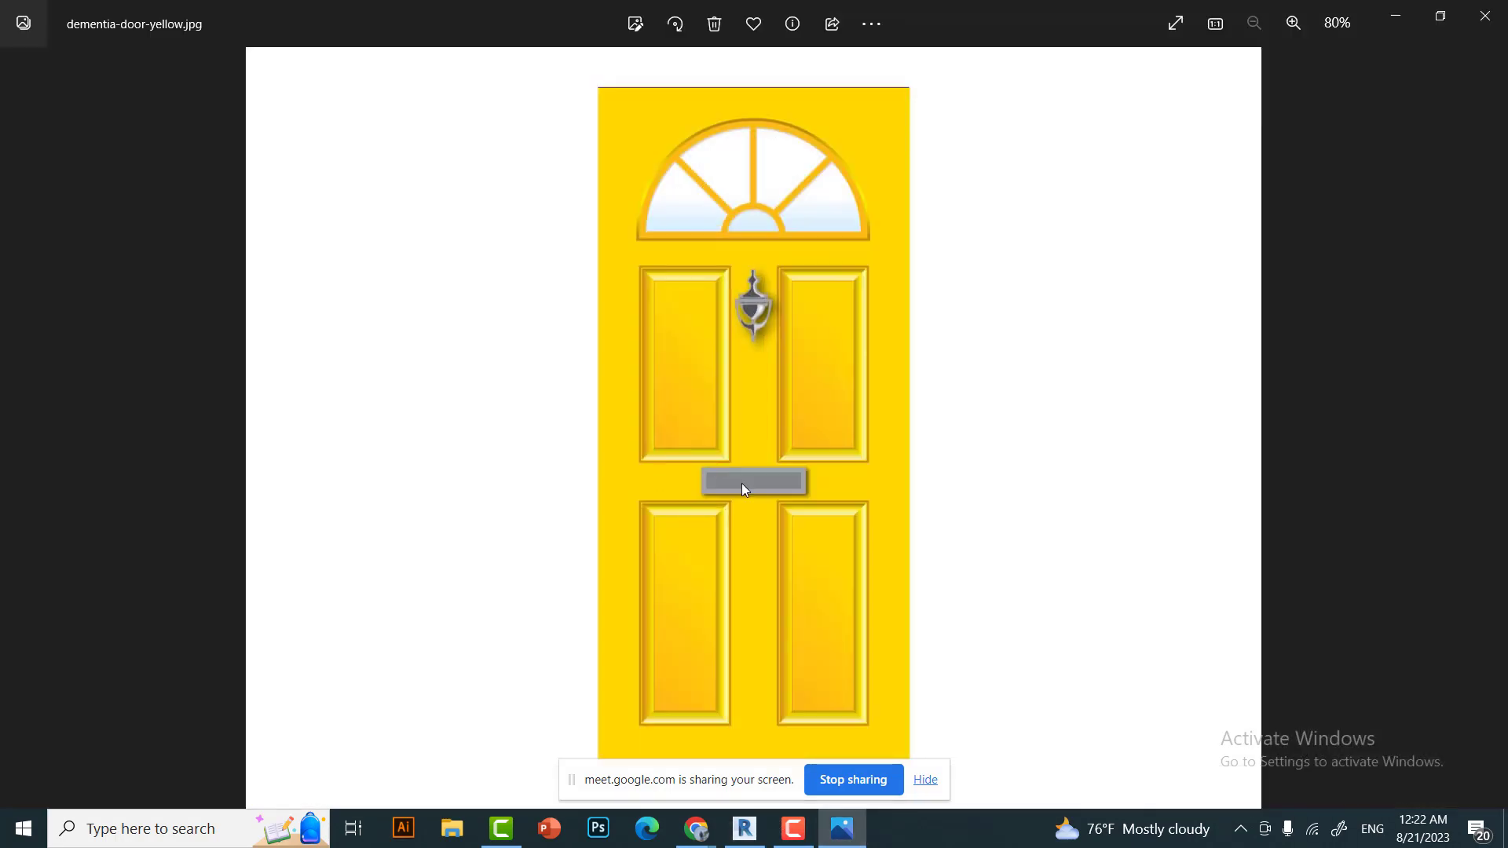
{"action": "key", "text": "alt+Tab"}
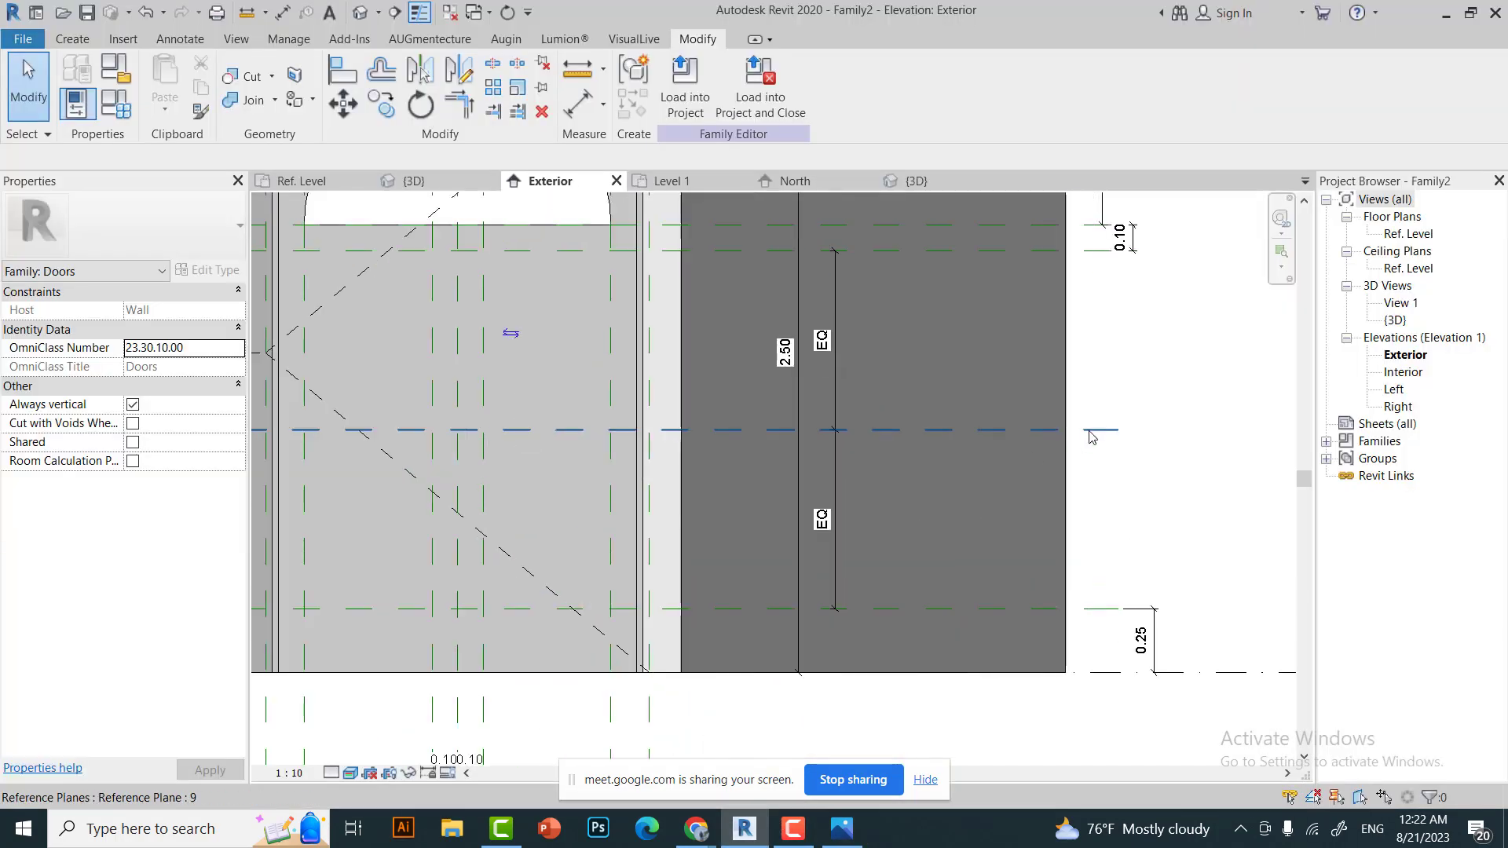
{"action": "key", "text": "c"}
{"action": "key", "text": "o"}
{"action": "left_click", "coordinate": [1091, 429]}
{"action": "type", "text": ".075"}
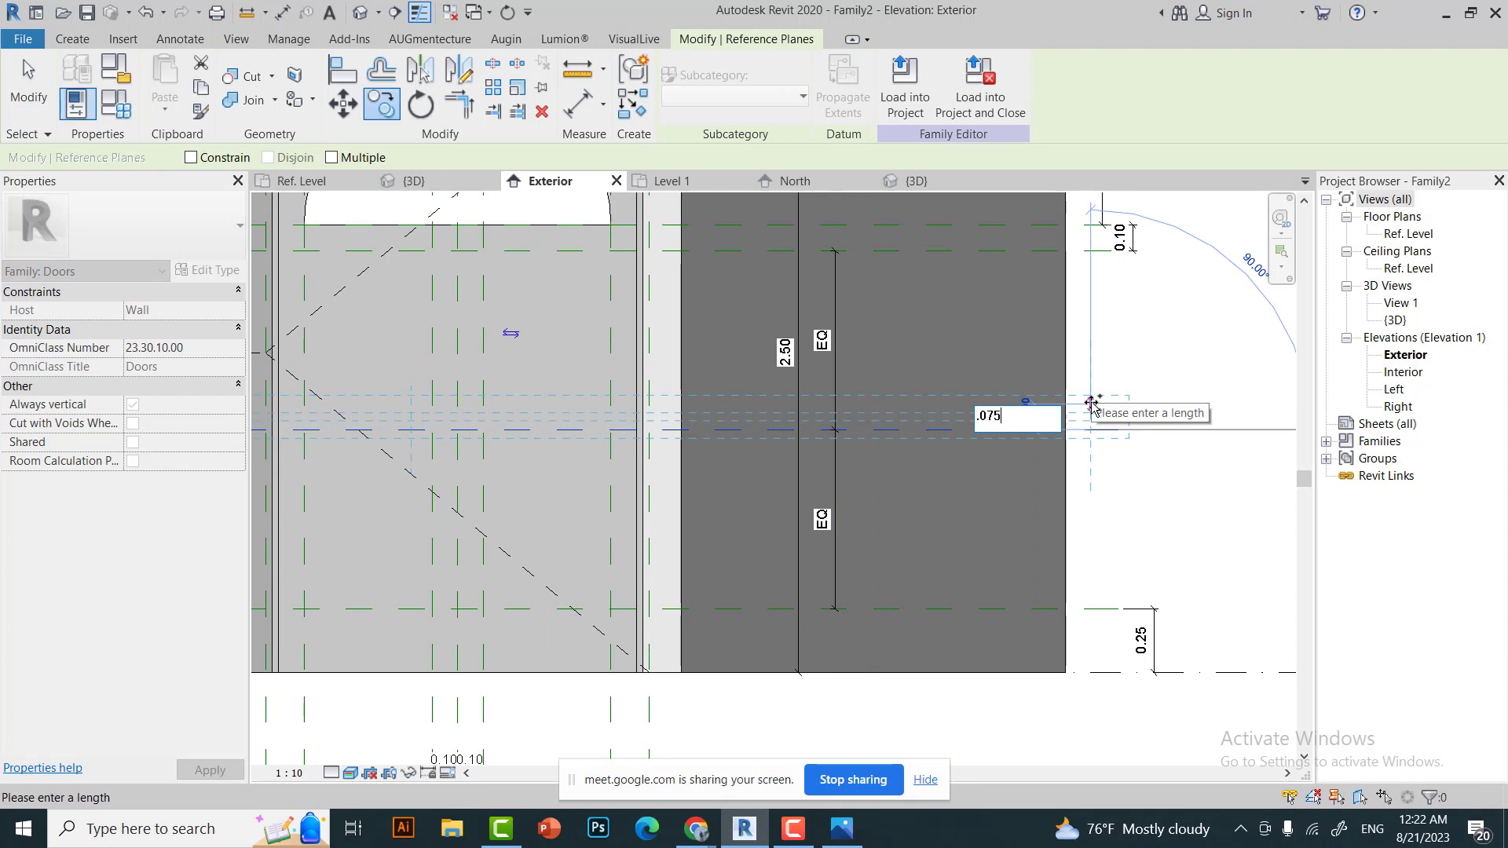
{"action": "key", "text": "Return"}
{"action": "key", "text": "Return"}
{"action": "left_click", "coordinate": [1096, 409]}
{"action": "type", "text": "075"}
{"action": "key", "text": "Return"}
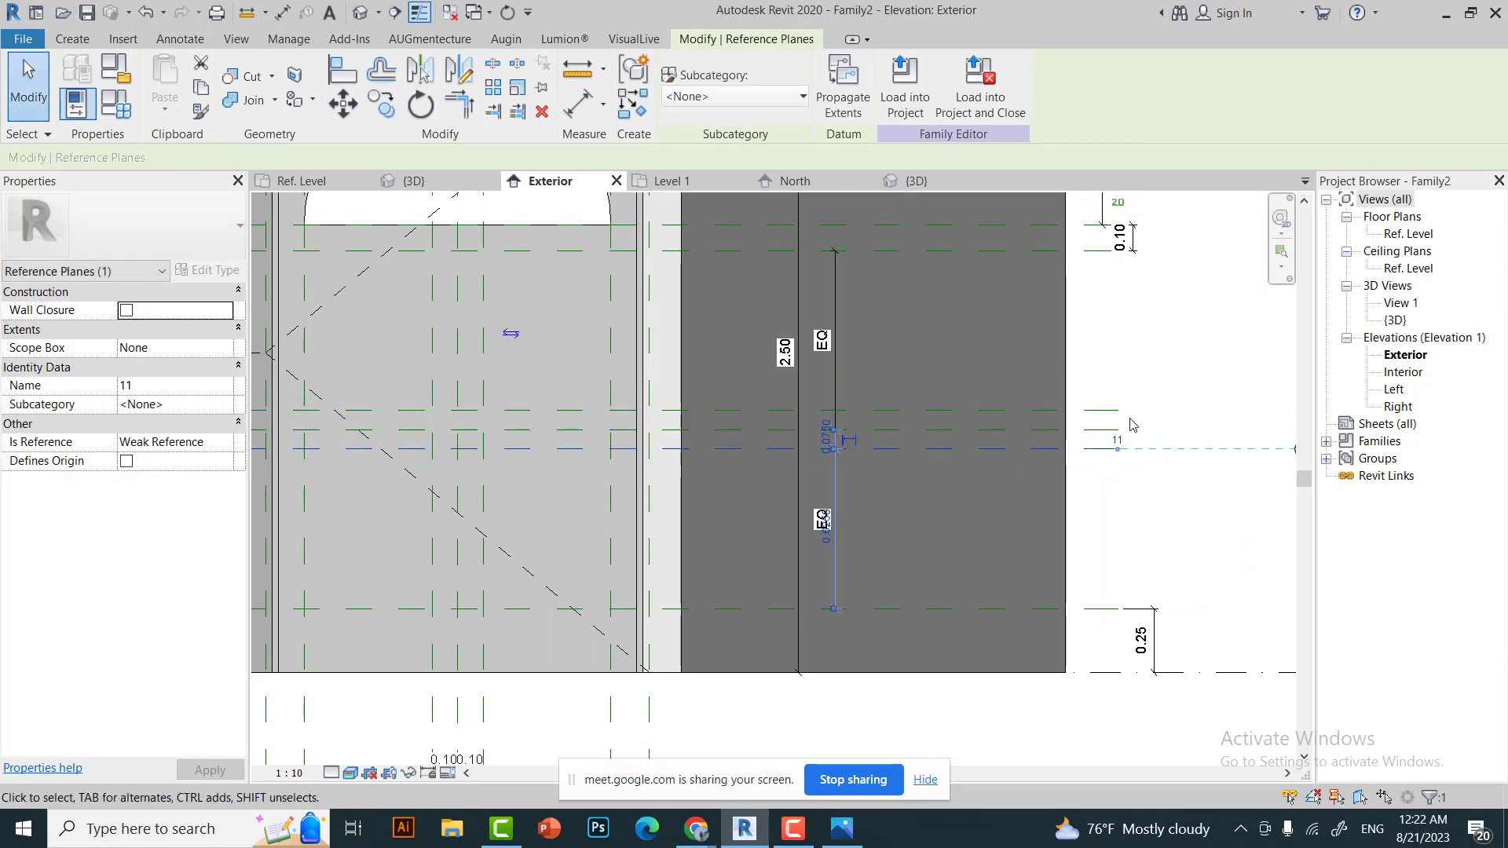
{"action": "key", "text": "Escape"}
Dimension the copied planes with a 0.08 / 0.08 aligned dimension chain.
{"action": "key", "text": "d"}
{"action": "key", "text": "i"}
{"action": "scroll", "coordinate": [1094, 459], "scroll_direction": "up", "scroll_amount": 2}
{"action": "left_click", "coordinate": [1095, 460]}
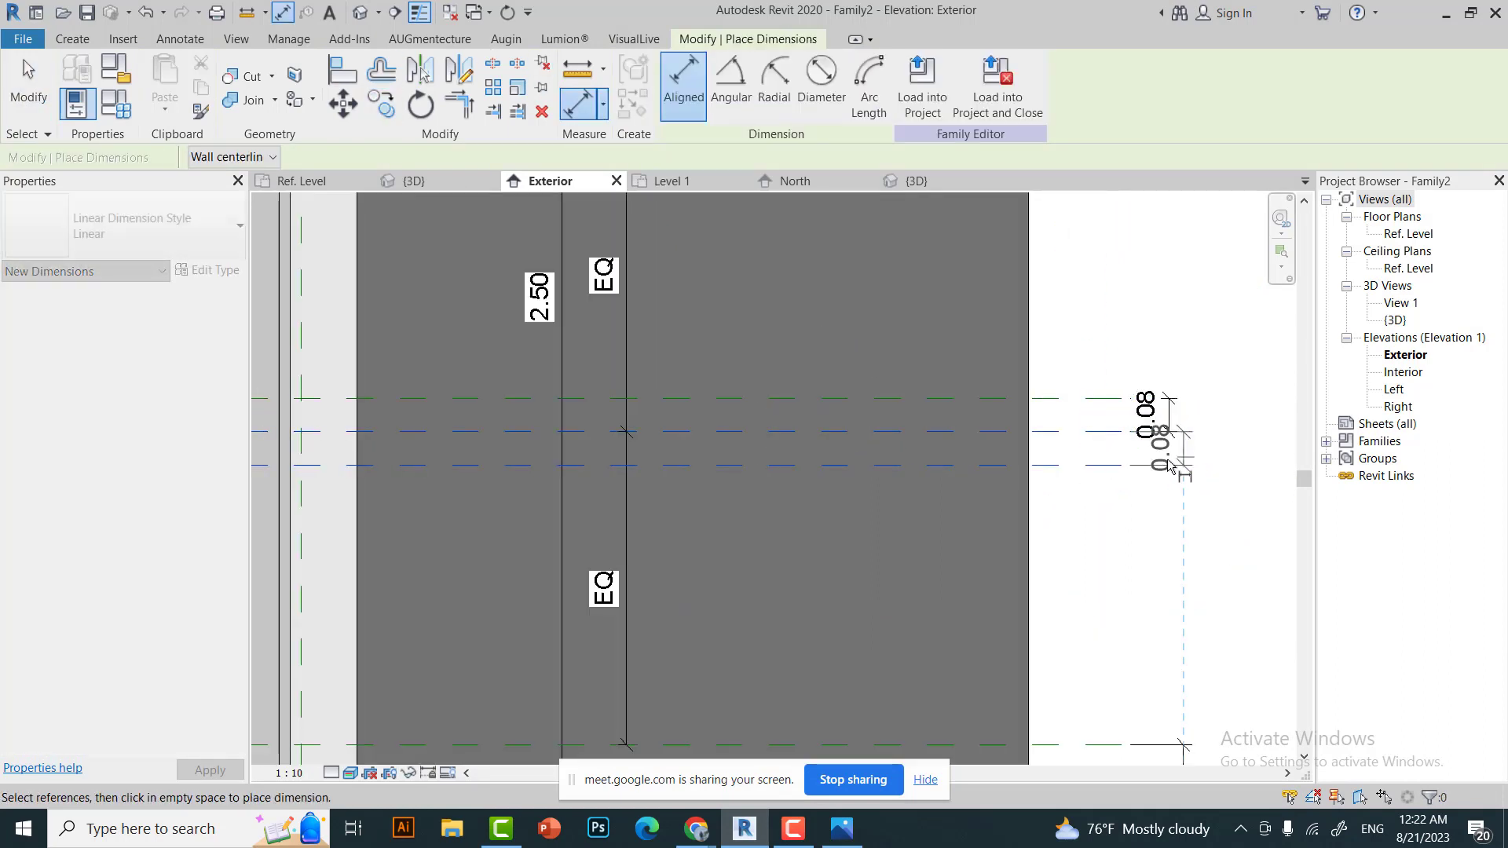
{"action": "left_click", "coordinate": [1176, 369]}
{"action": "scroll", "coordinate": [1176, 369], "scroll_direction": "down", "scroll_amount": 3}
{"action": "key", "text": "Escape"}
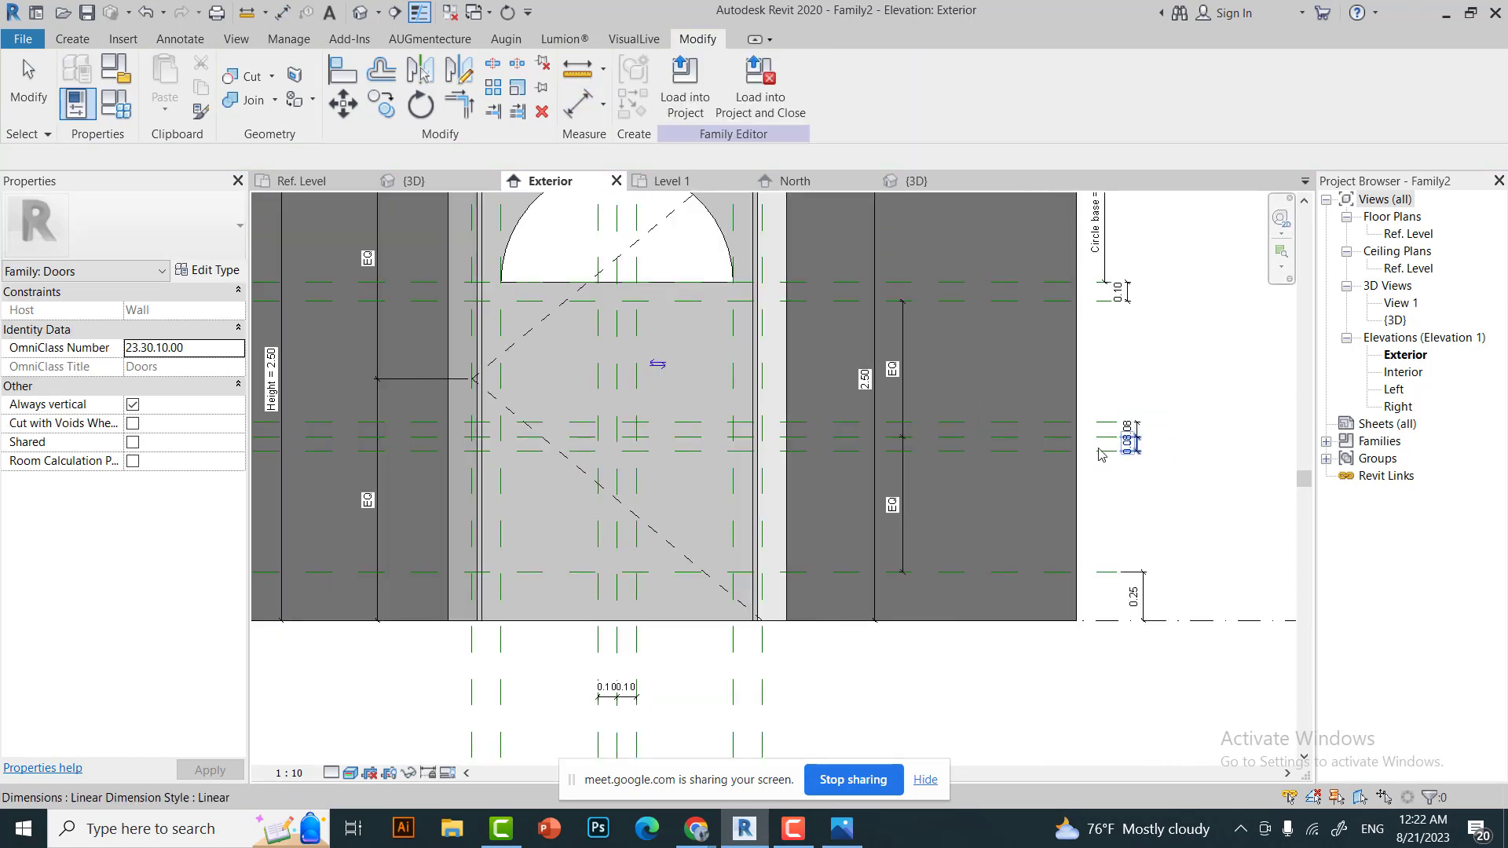
Set the door to Width 1.00 and Height 2.50 in Family Types.
{"action": "left_click", "coordinate": [116, 103]}
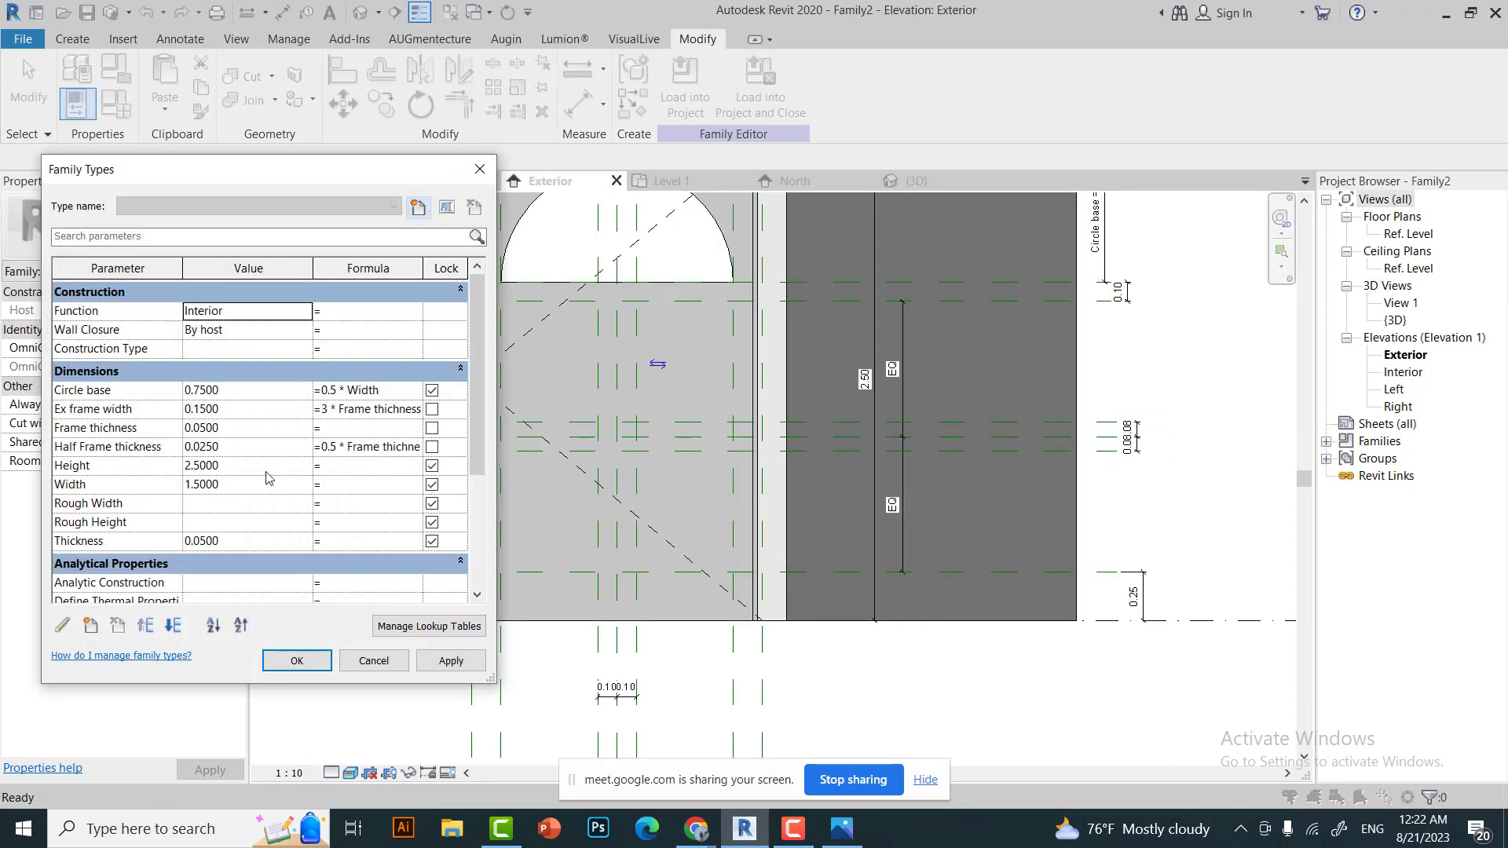
{"action": "left_click", "coordinate": [305, 662]}
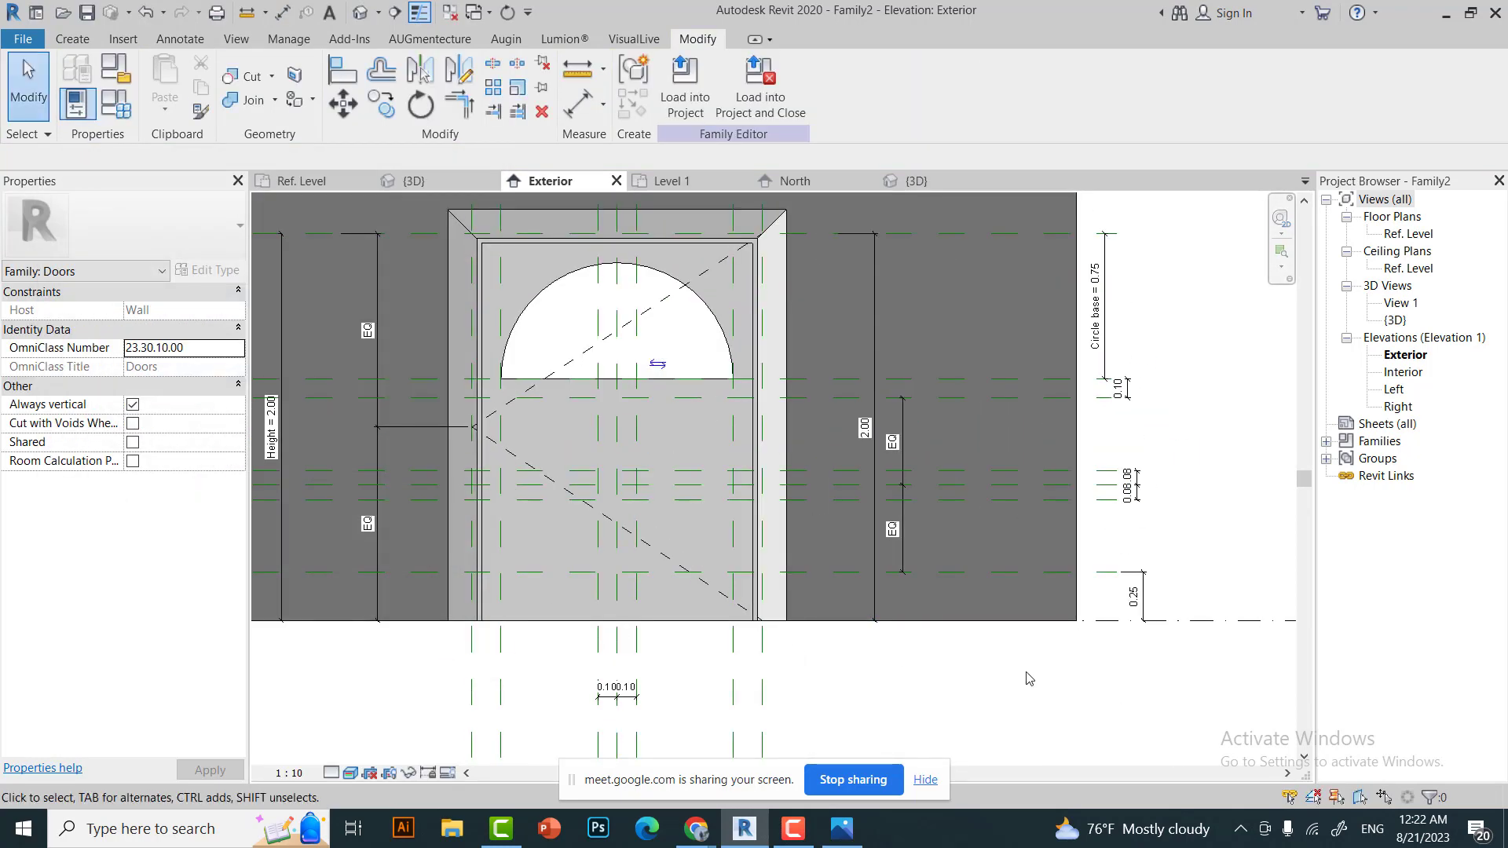
{"action": "left_click", "coordinate": [116, 102]}
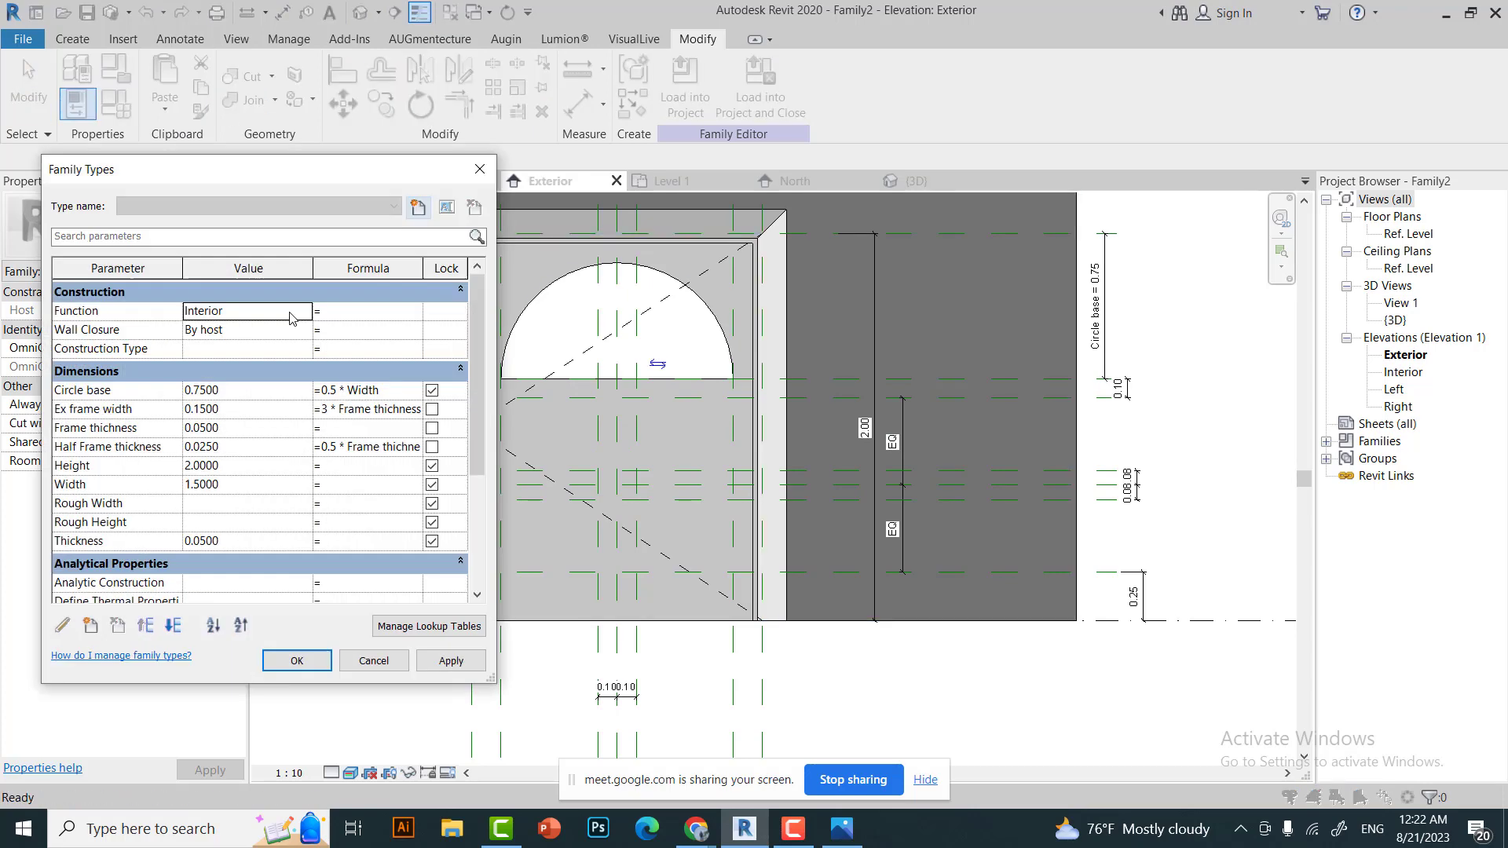
{"action": "left_click", "coordinate": [318, 667]}
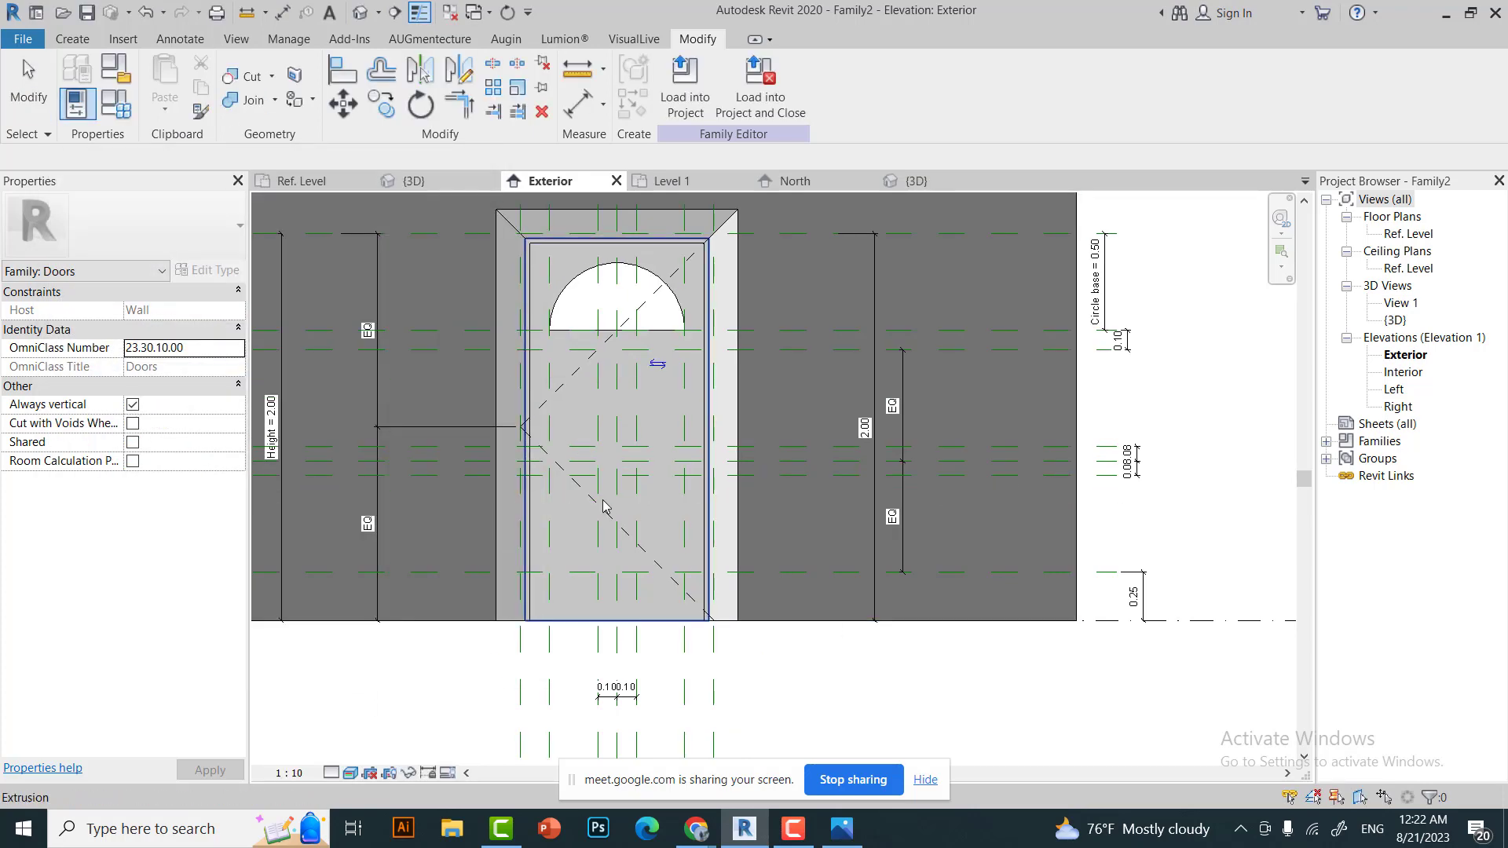
{"action": "left_click", "coordinate": [116, 102]}
{"action": "left_click", "coordinate": [292, 473]}
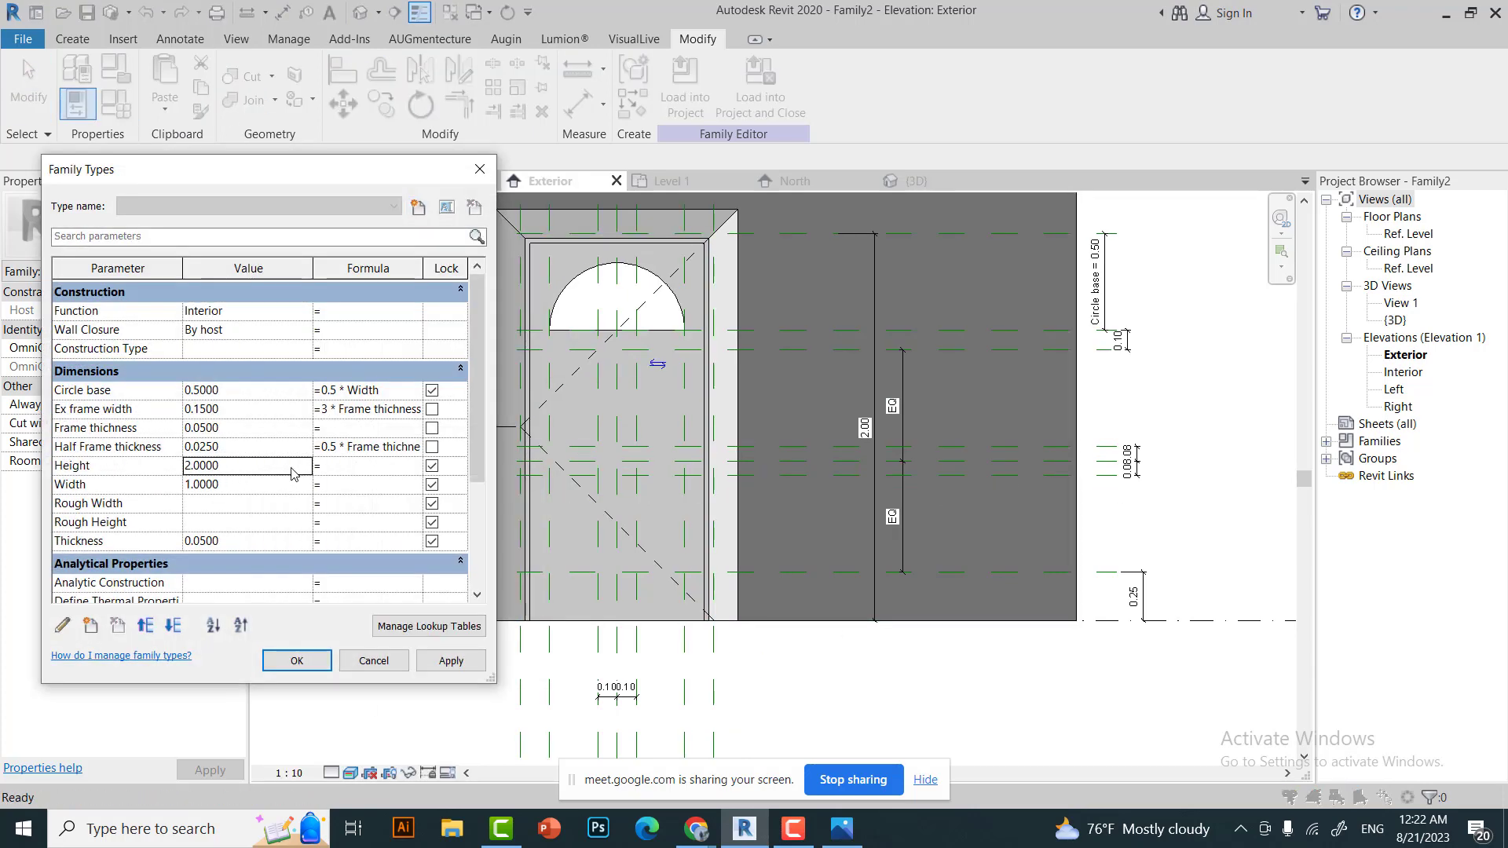
{"action": "left_click", "coordinate": [357, 660]}
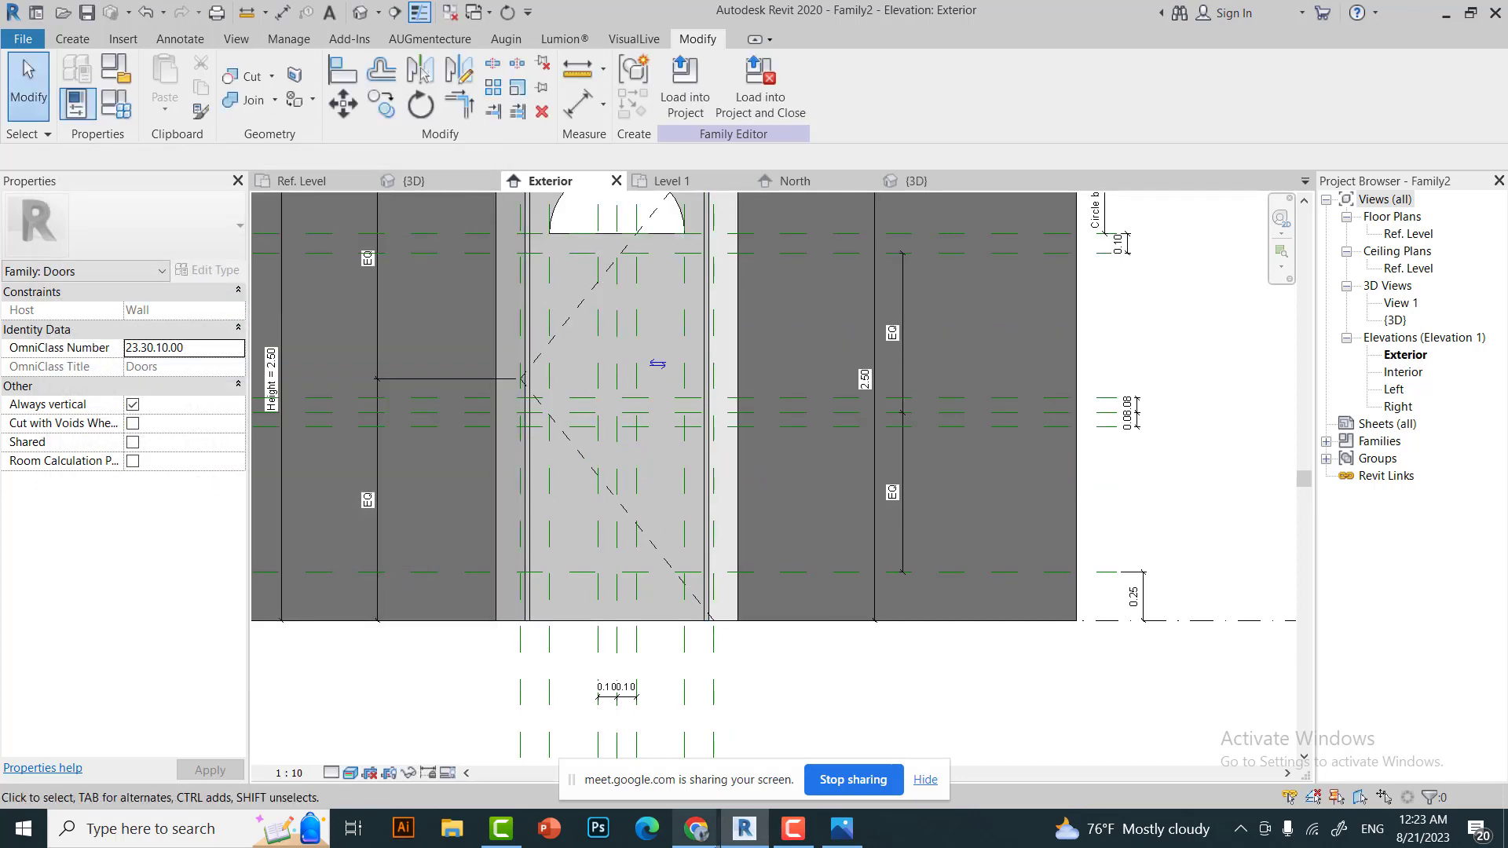
Check the reference photo, then zoom out on the whole door in the Exterior elevation.
{"action": "left_click", "coordinate": [861, 835]}
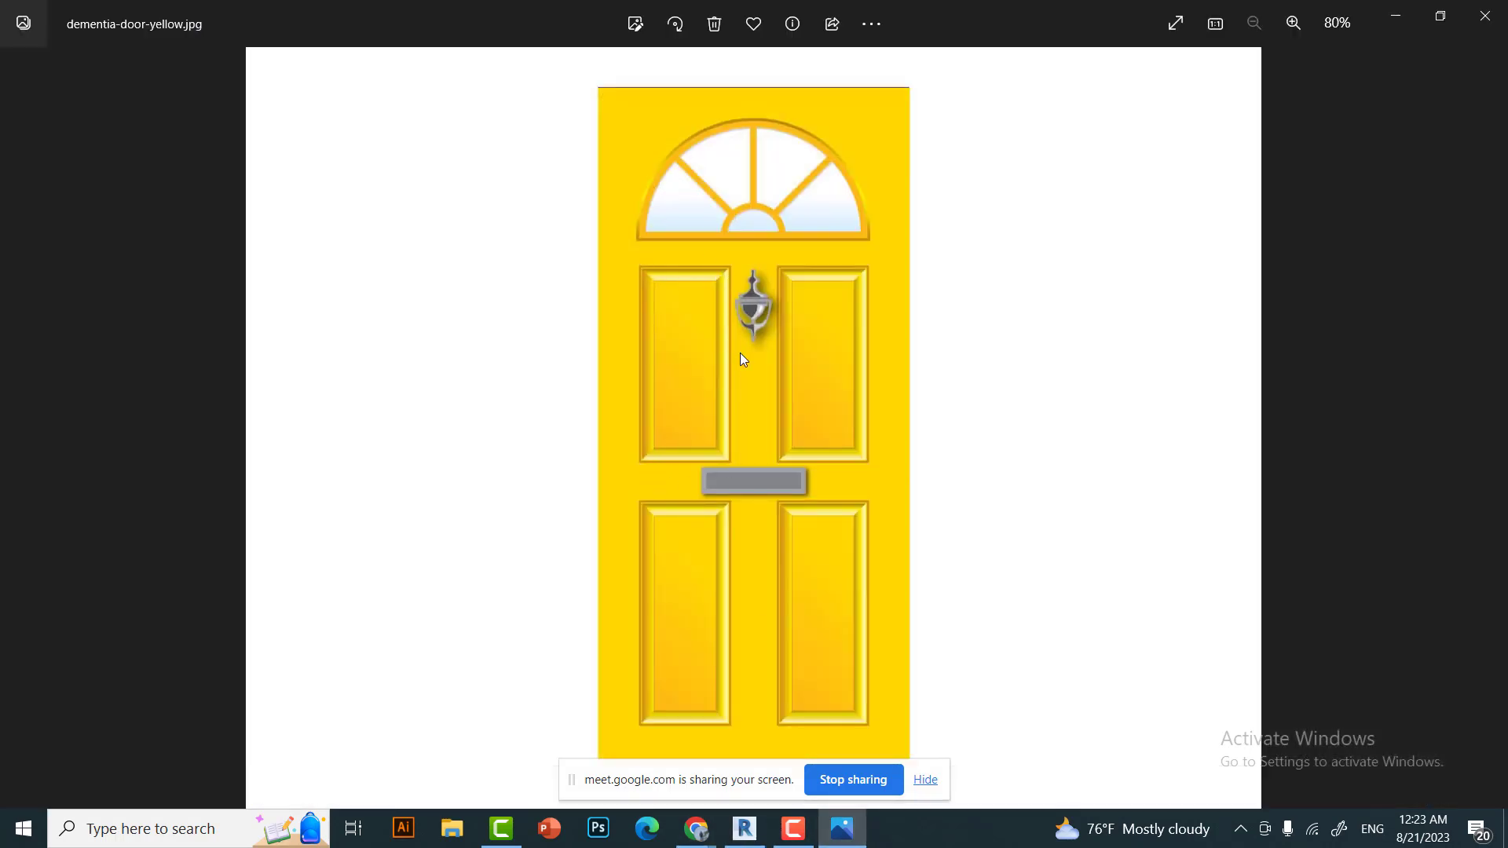
{"action": "key", "text": "alt+Tab"}
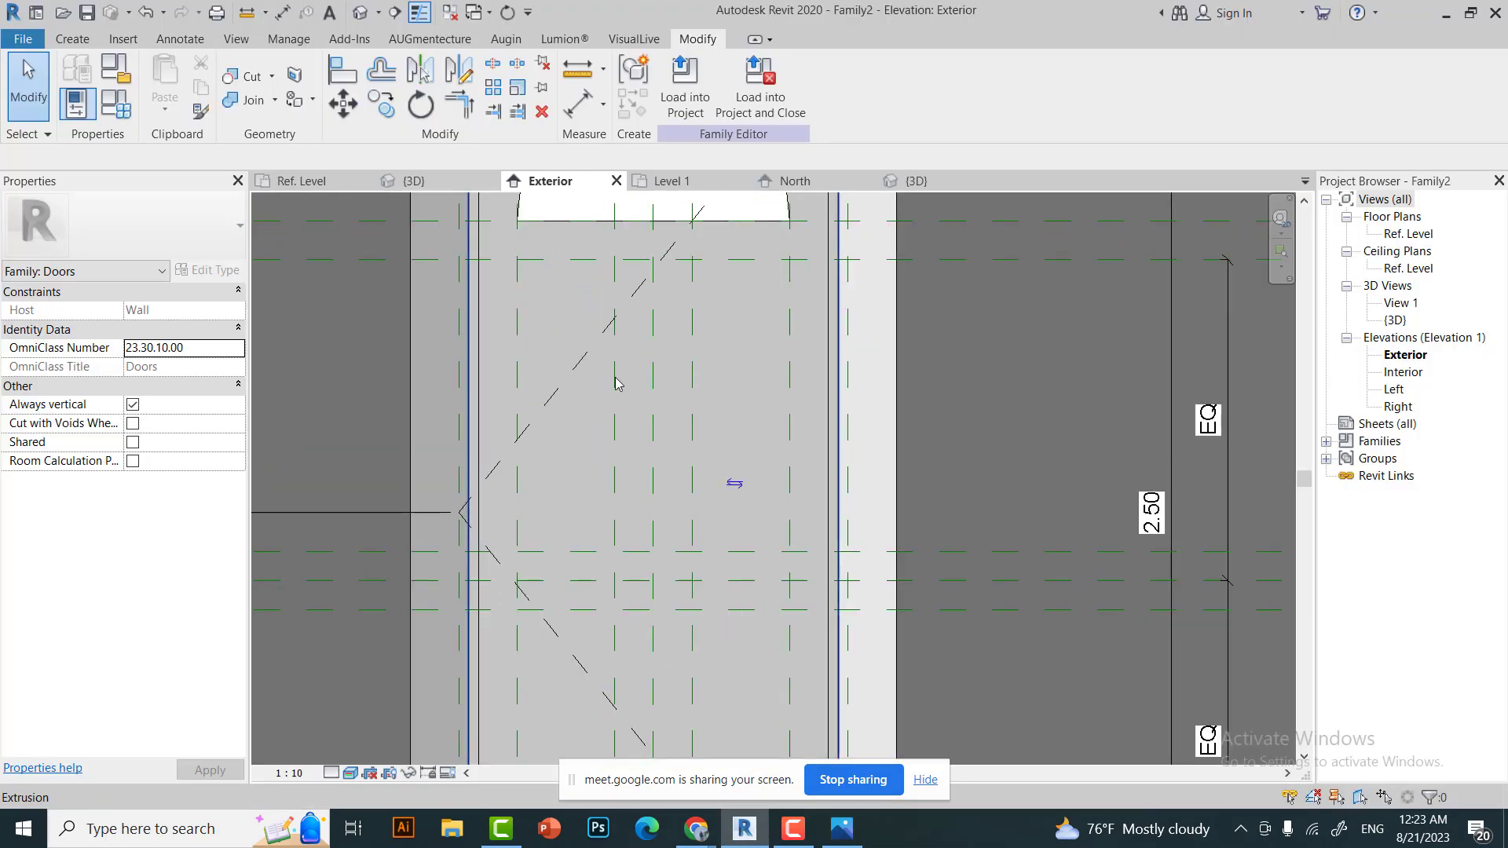
{"action": "scroll", "coordinate": [636, 371], "scroll_direction": "down", "scroll_amount": 5}
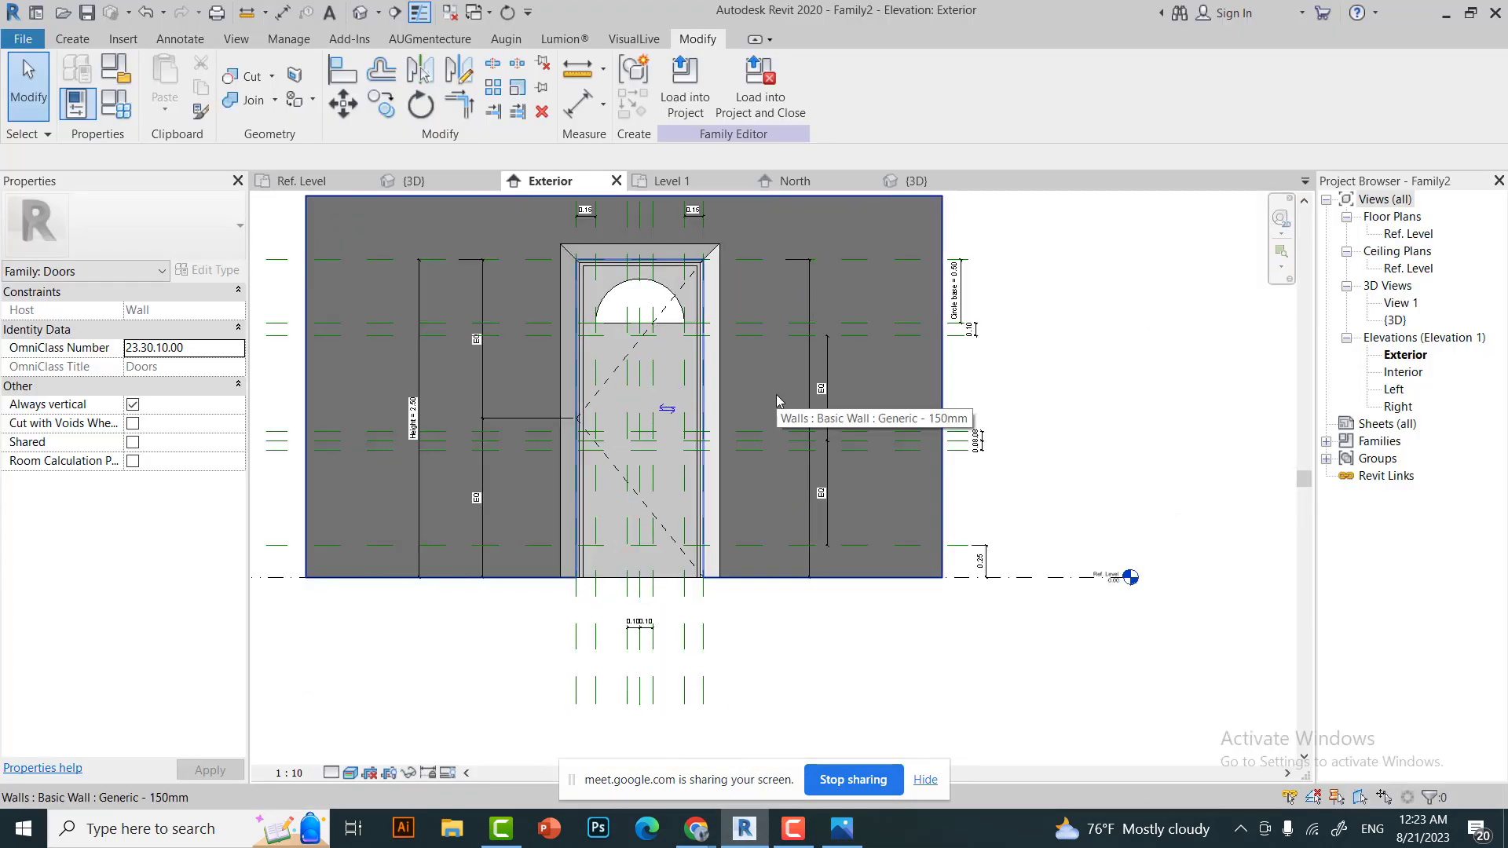
Start a void sweep and sketch a rectangular path on the door panel.
{"action": "scroll", "coordinate": [732, 436], "scroll_direction": "up", "scroll_amount": 3}
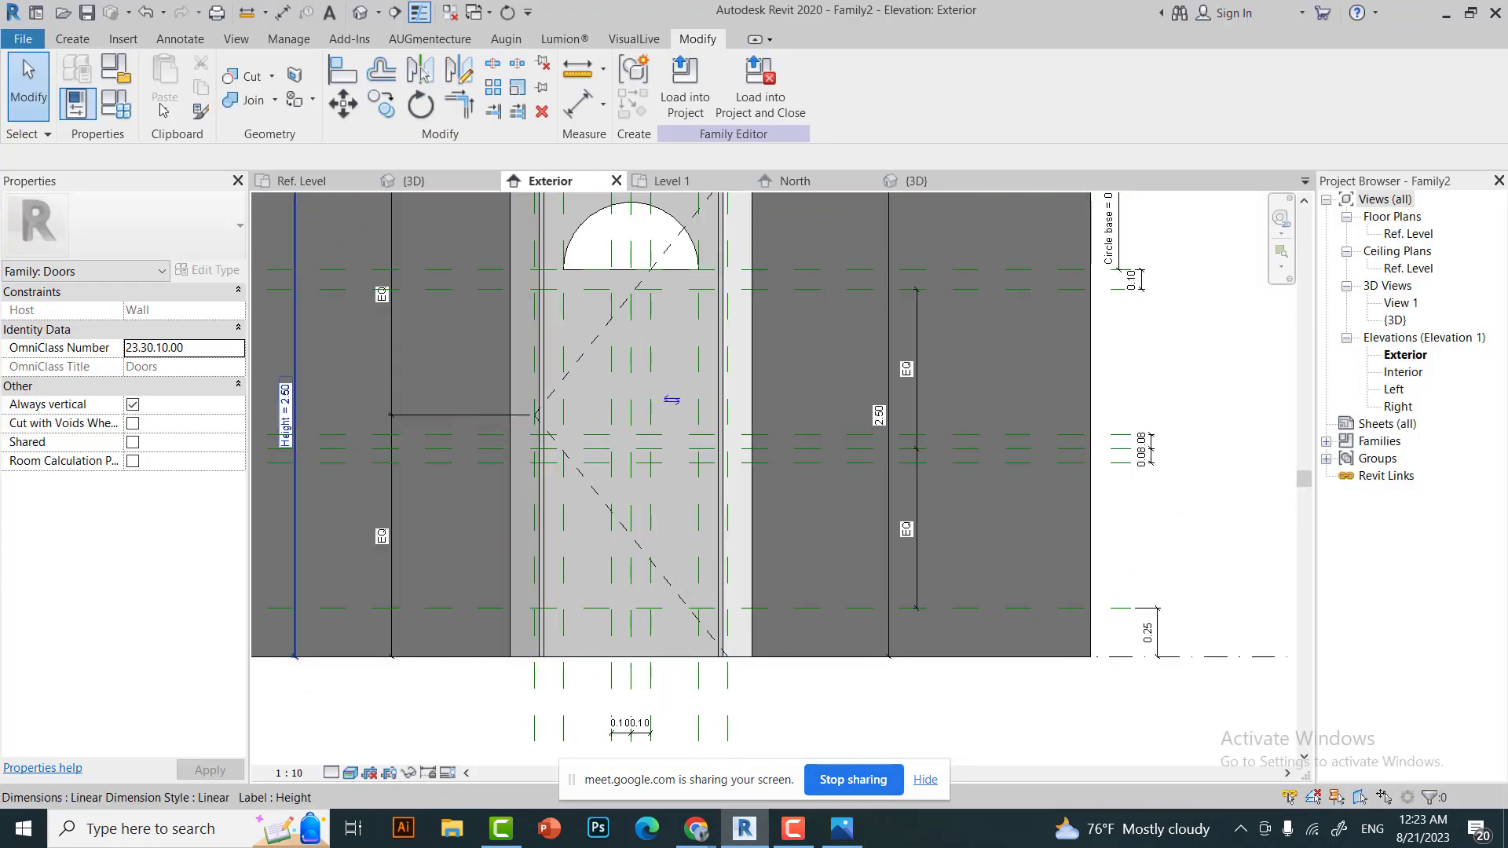
{"action": "left_click", "coordinate": [73, 38]}
{"action": "left_click", "coordinate": [384, 86]}
{"action": "left_click", "coordinate": [393, 261]}
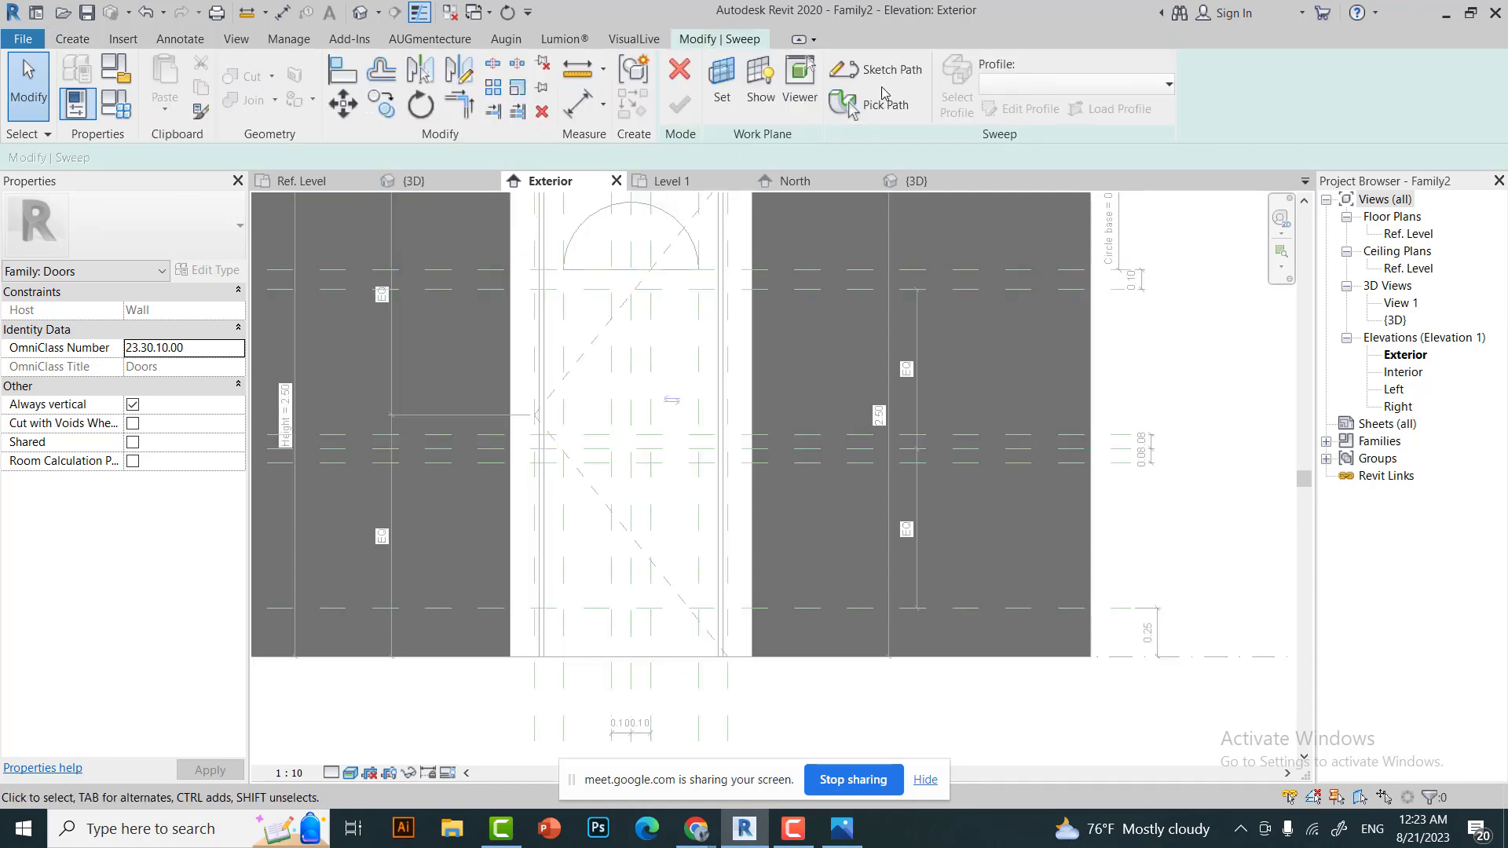
{"action": "left_click", "coordinate": [874, 71]}
{"action": "left_click", "coordinate": [691, 530]}
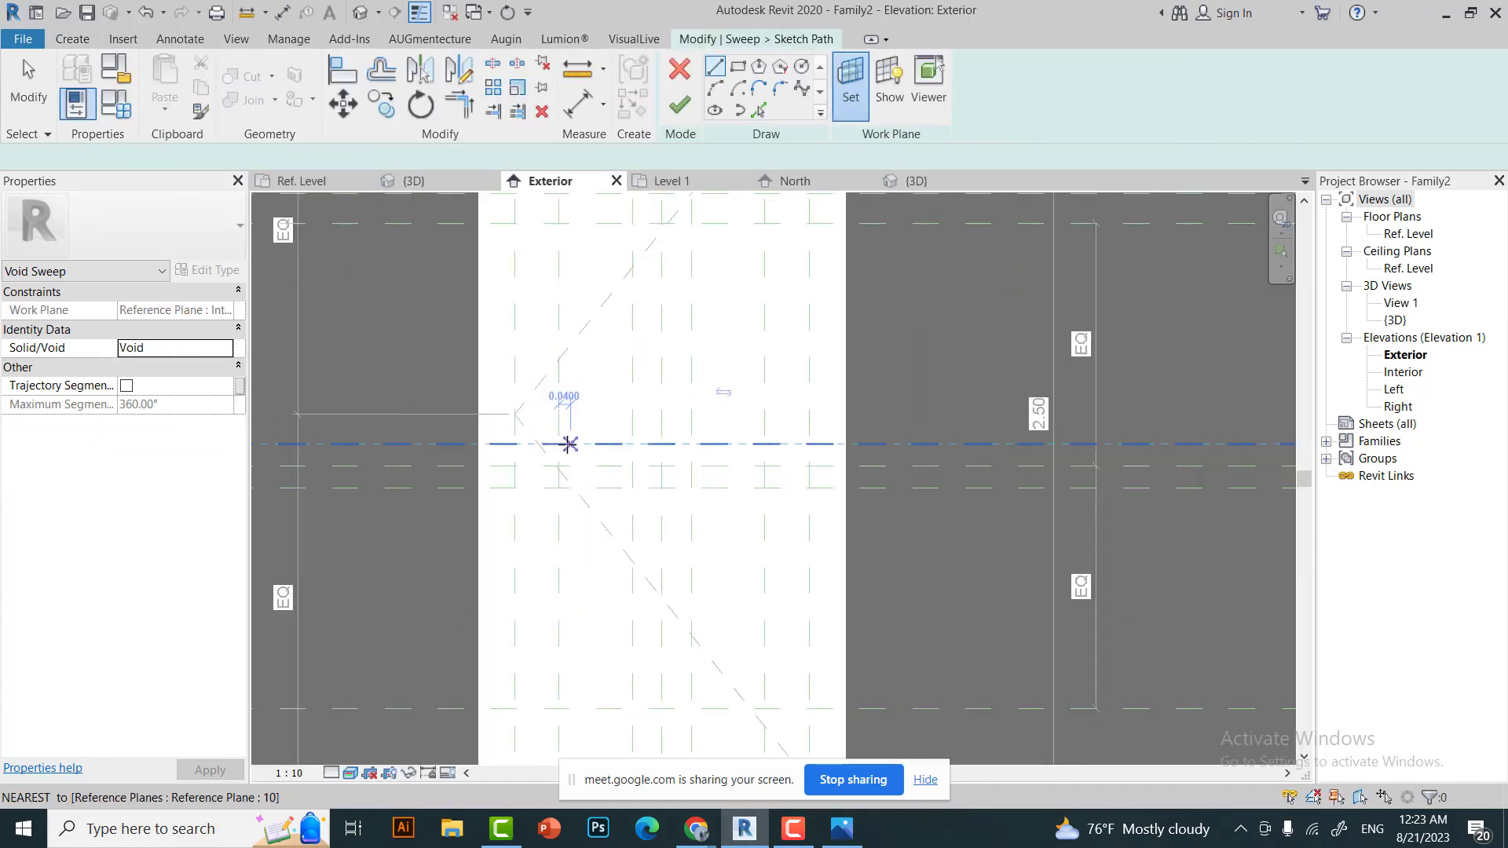
{"action": "left_click", "coordinate": [532, 539]}
{"action": "left_click", "coordinate": [617, 285]}
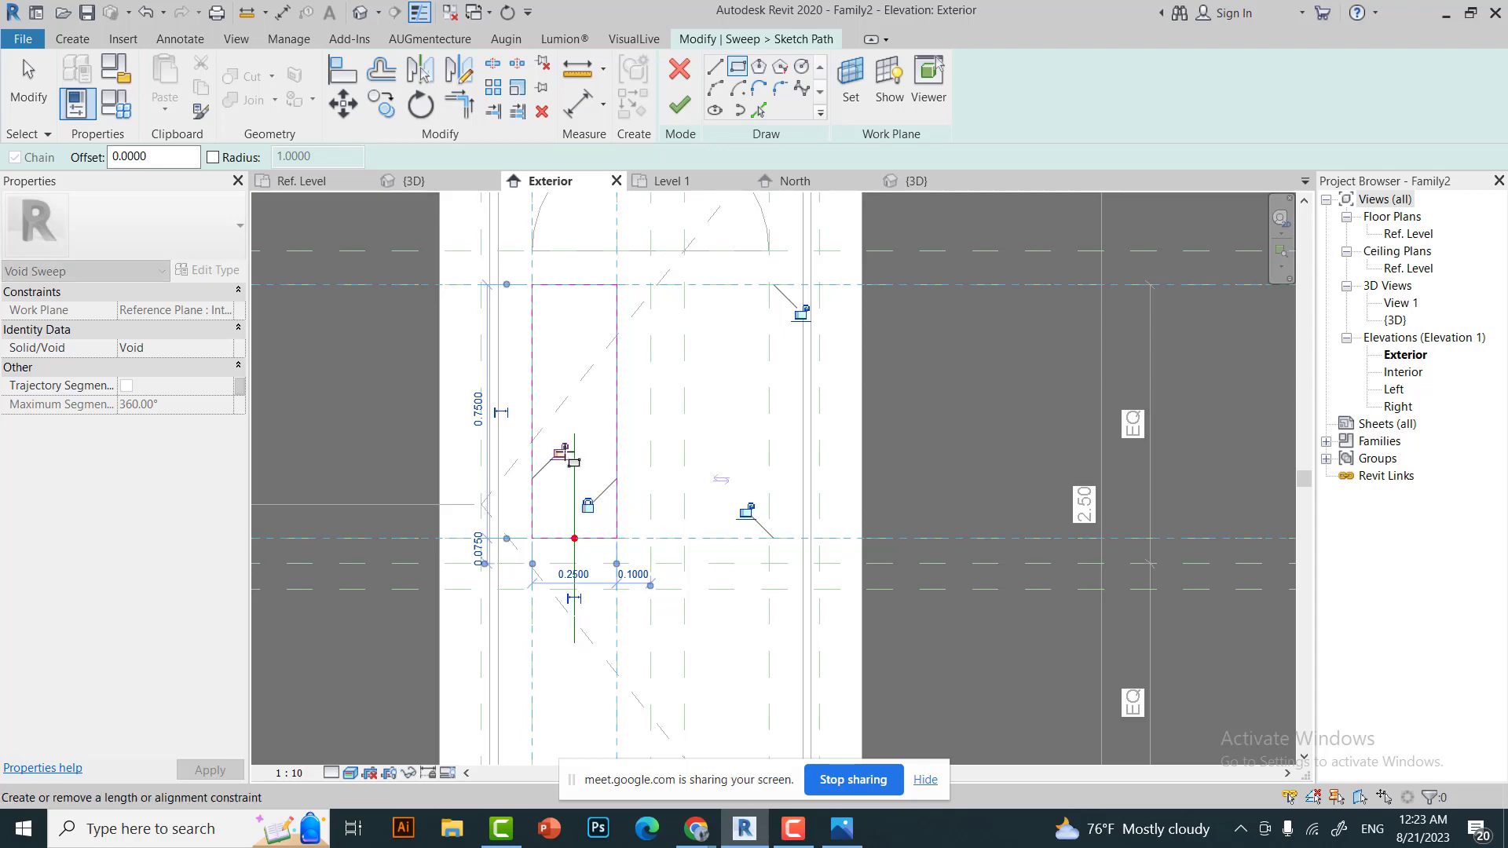
{"action": "key", "text": "Escape"}
Check the path's 0.25 bottom line, then finish the sweep path.
{"action": "left_click", "coordinate": [593, 538]}
{"action": "scroll", "coordinate": [597, 487], "scroll_direction": "down", "scroll_amount": 3}
{"action": "scroll", "coordinate": [622, 427], "scroll_direction": "up", "scroll_amount": 2}
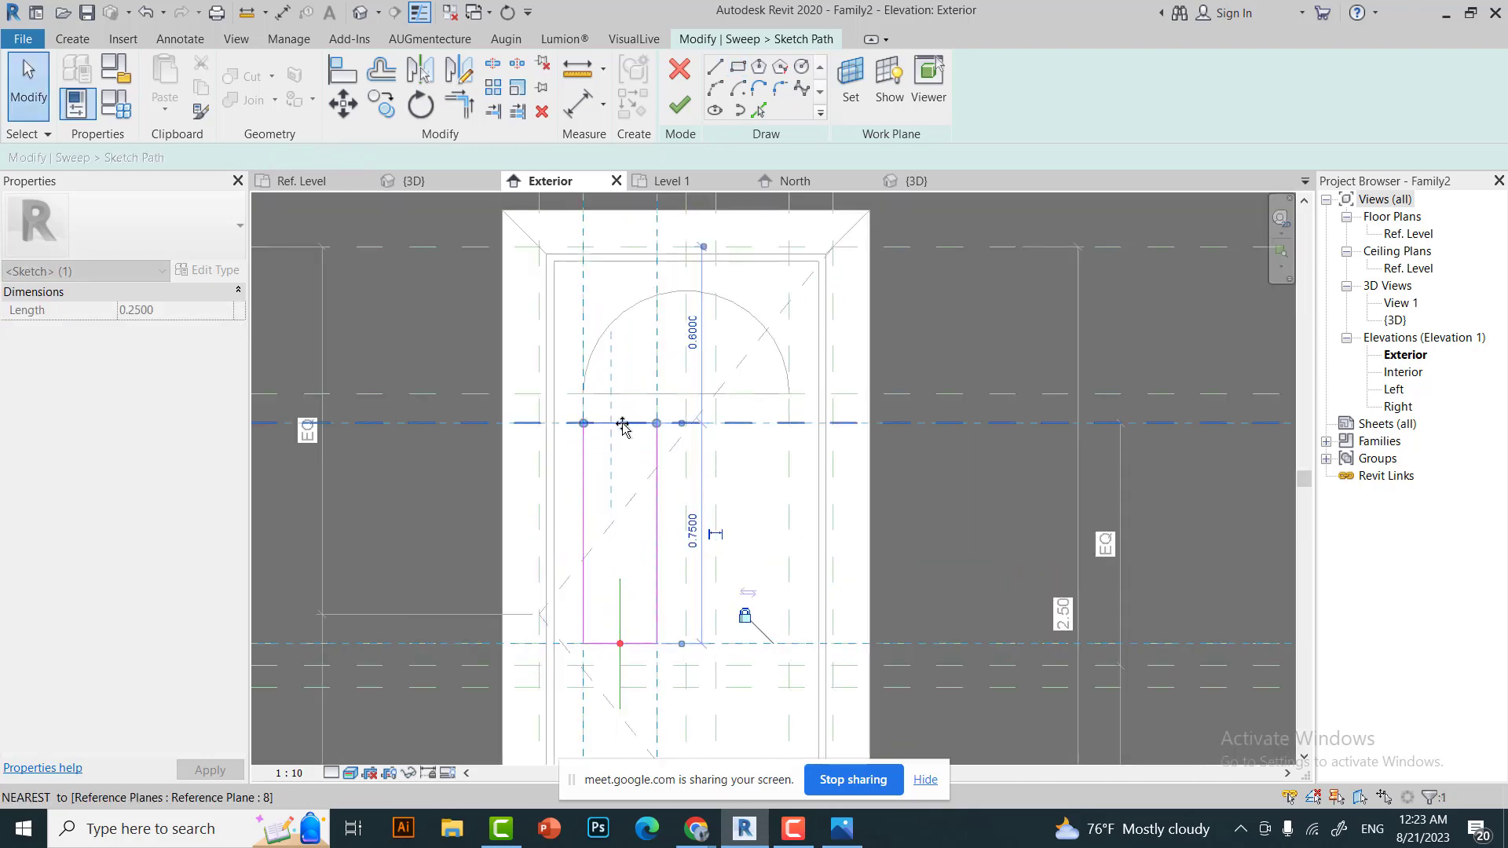
{"action": "key", "text": "Escape"}
{"action": "scroll", "coordinate": [773, 419], "scroll_direction": "down", "scroll_amount": 2}
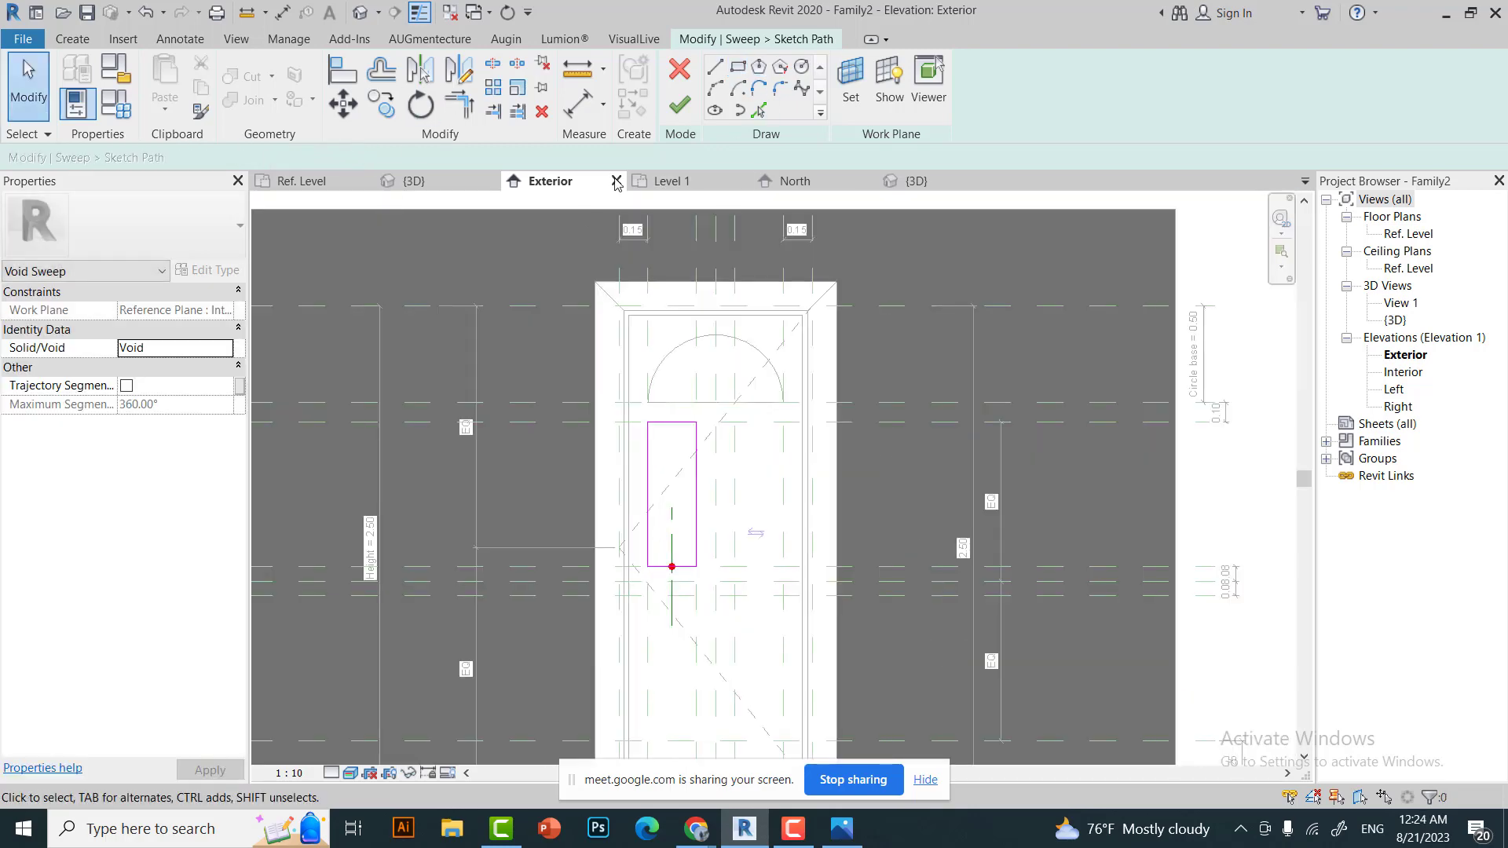
{"action": "scroll", "coordinate": [747, 315], "scroll_direction": "down", "scroll_amount": 1}
{"action": "scroll", "coordinate": [625, 522], "scroll_direction": "up", "scroll_amount": 3}
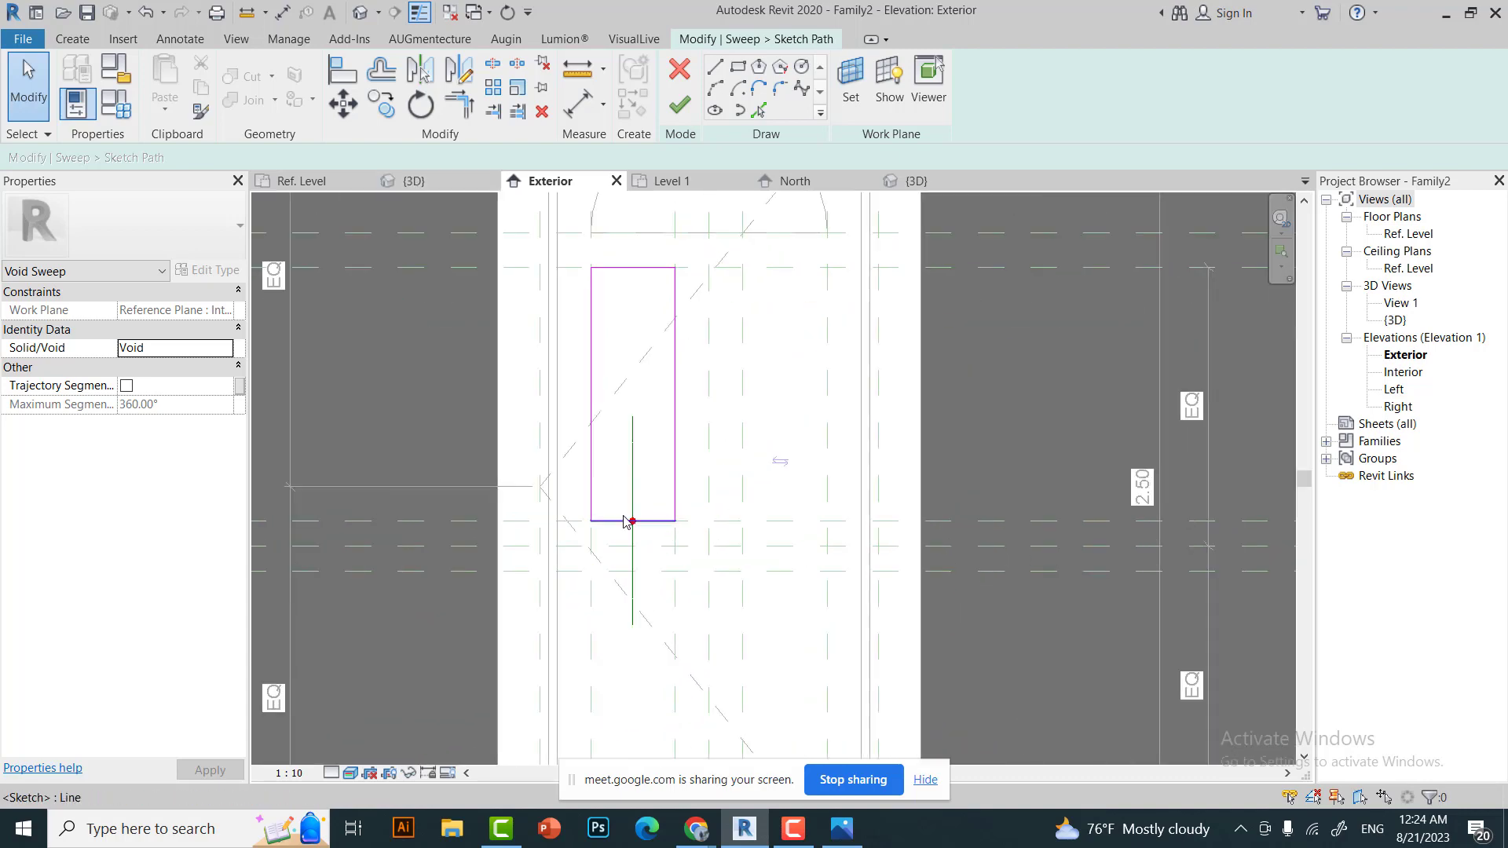
{"action": "scroll", "coordinate": [625, 522], "scroll_direction": "down", "scroll_amount": 3}
{"action": "left_click", "coordinate": [393, 181]}
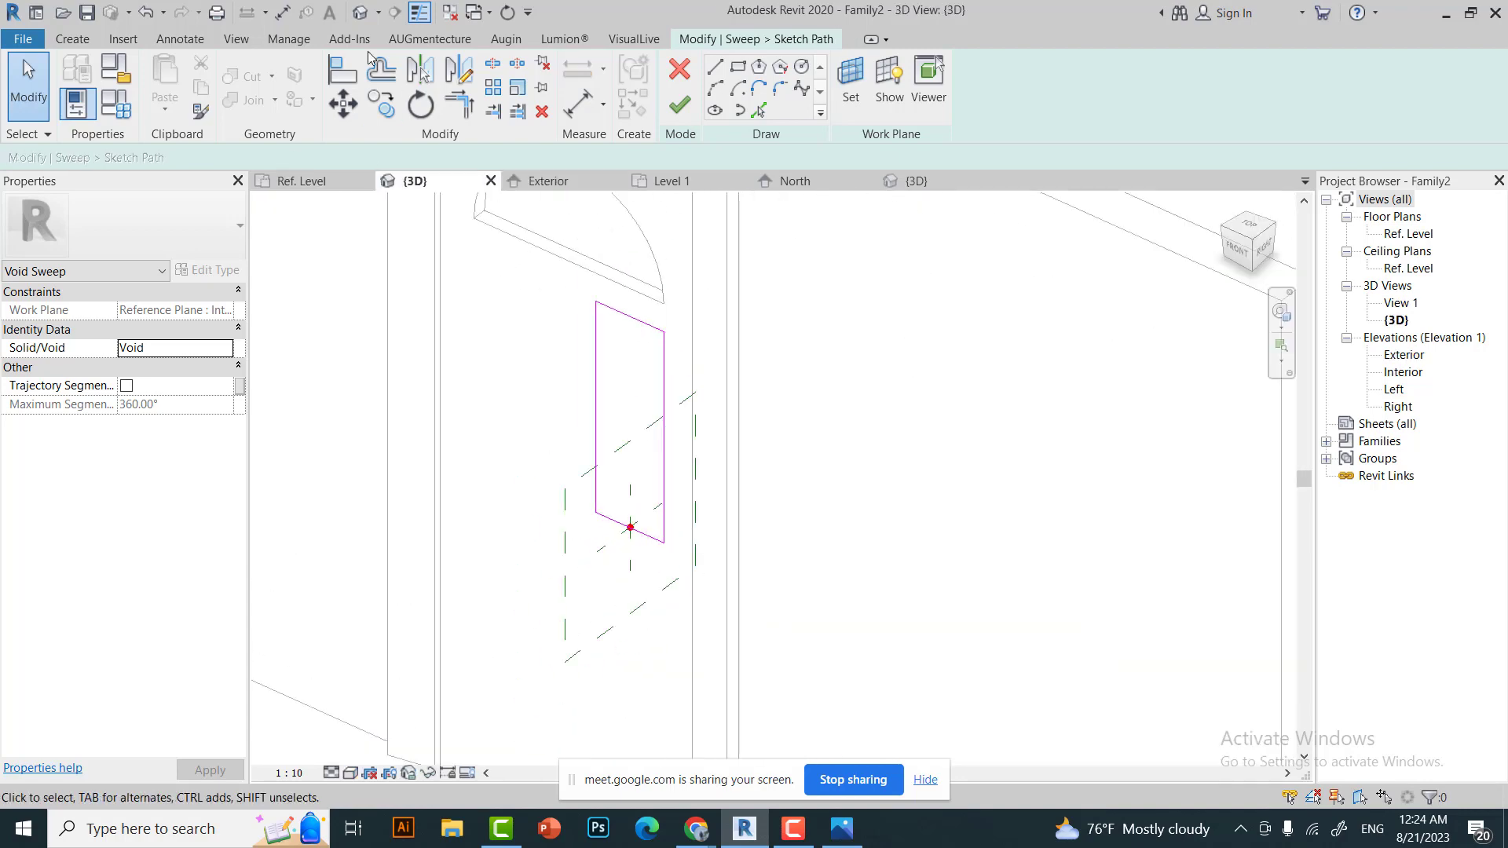
{"action": "left_click", "coordinate": [679, 105]}
Draw a 0.035 × 0.065 rectangular sweep profile and finish the void sweep.
{"action": "left_click", "coordinate": [883, 114]}
{"action": "left_click", "coordinate": [1013, 108]}
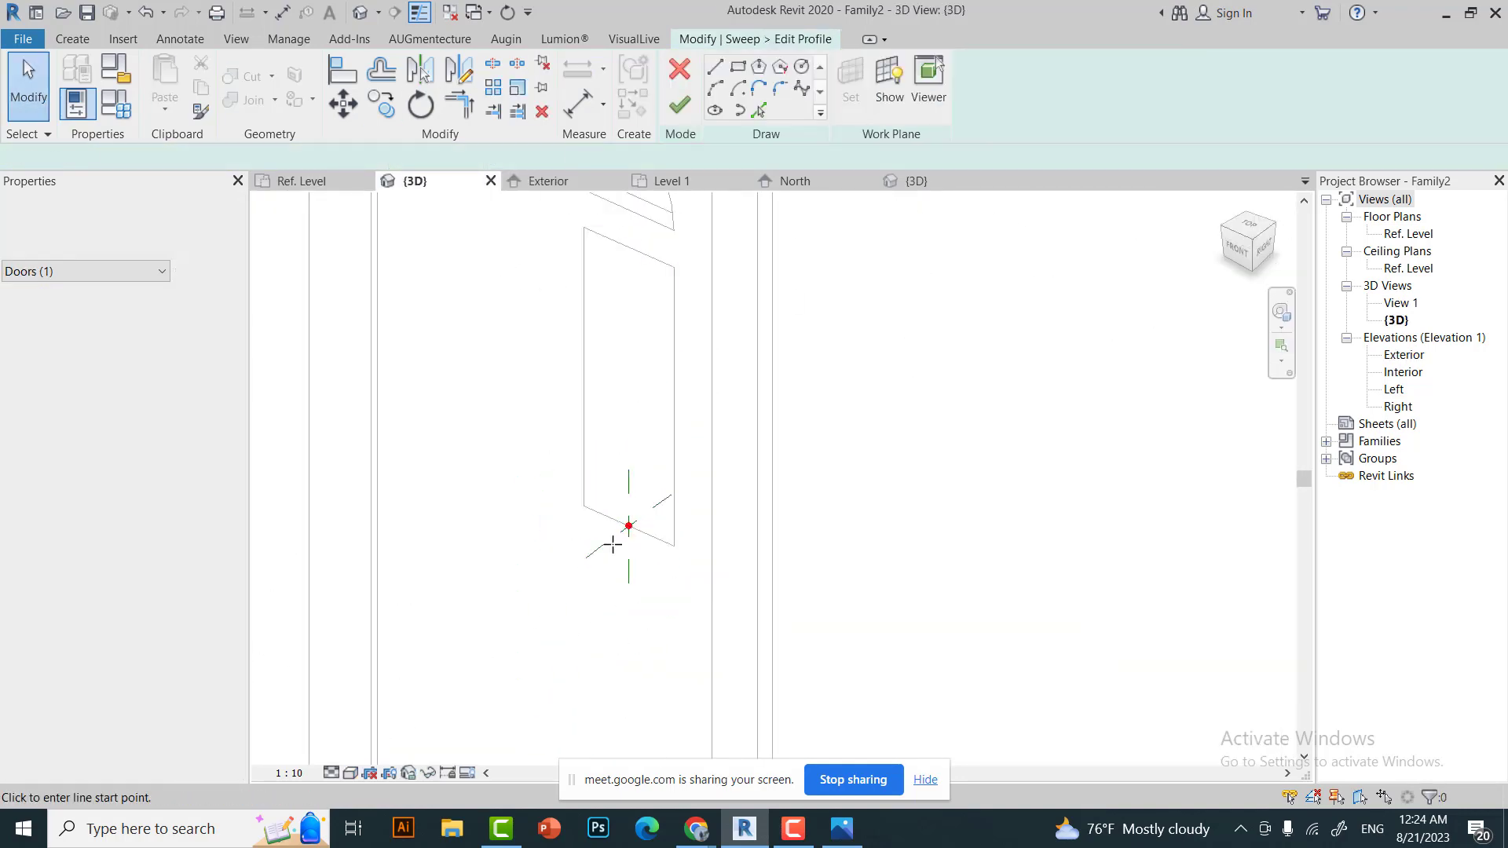
{"action": "scroll", "coordinate": [633, 514], "scroll_direction": "up", "scroll_amount": 3}
{"action": "left_click", "coordinate": [633, 510]}
{"action": "left_click", "coordinate": [737, 66]}
{"action": "left_click", "coordinate": [617, 523]}
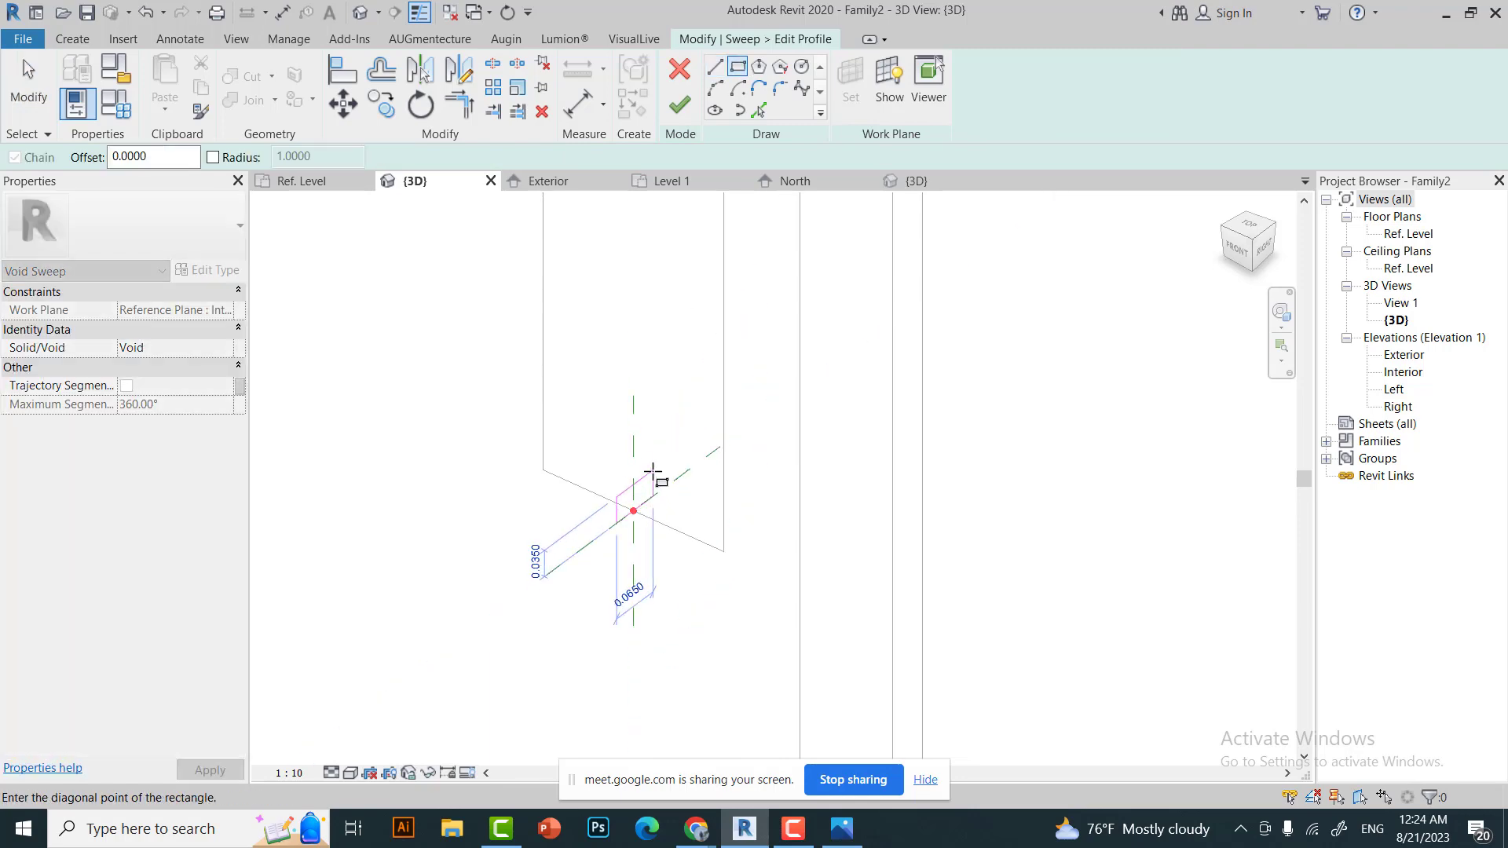
{"action": "left_click", "coordinate": [653, 472]}
{"action": "left_click", "coordinate": [680, 104]}
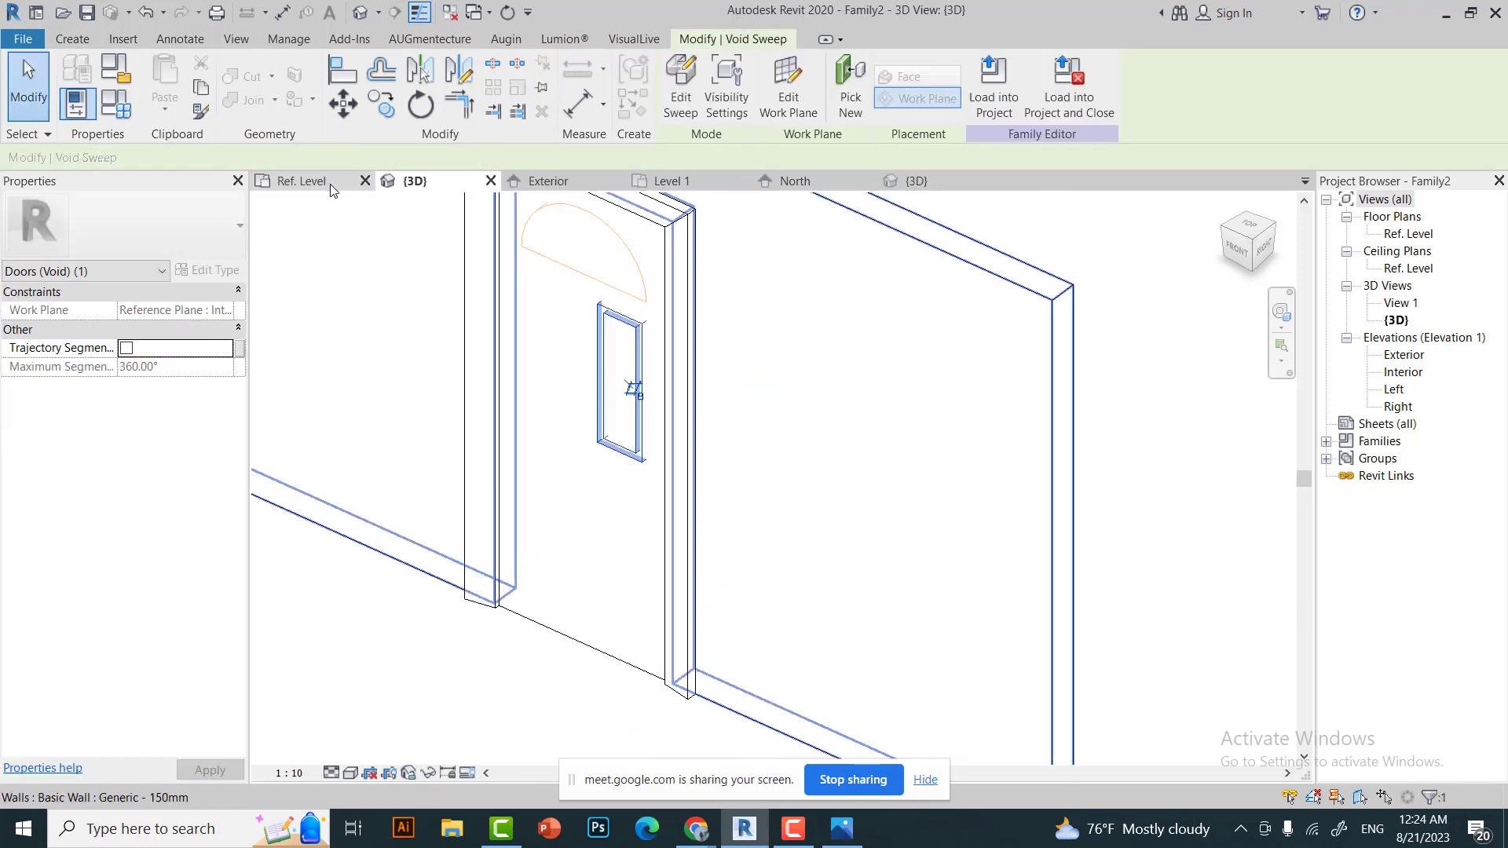
Inspect the cut groove in plan, Exterior elevation and orbited 3D views.
{"action": "left_click", "coordinate": [302, 181]}
{"action": "left_click", "coordinate": [548, 180]}
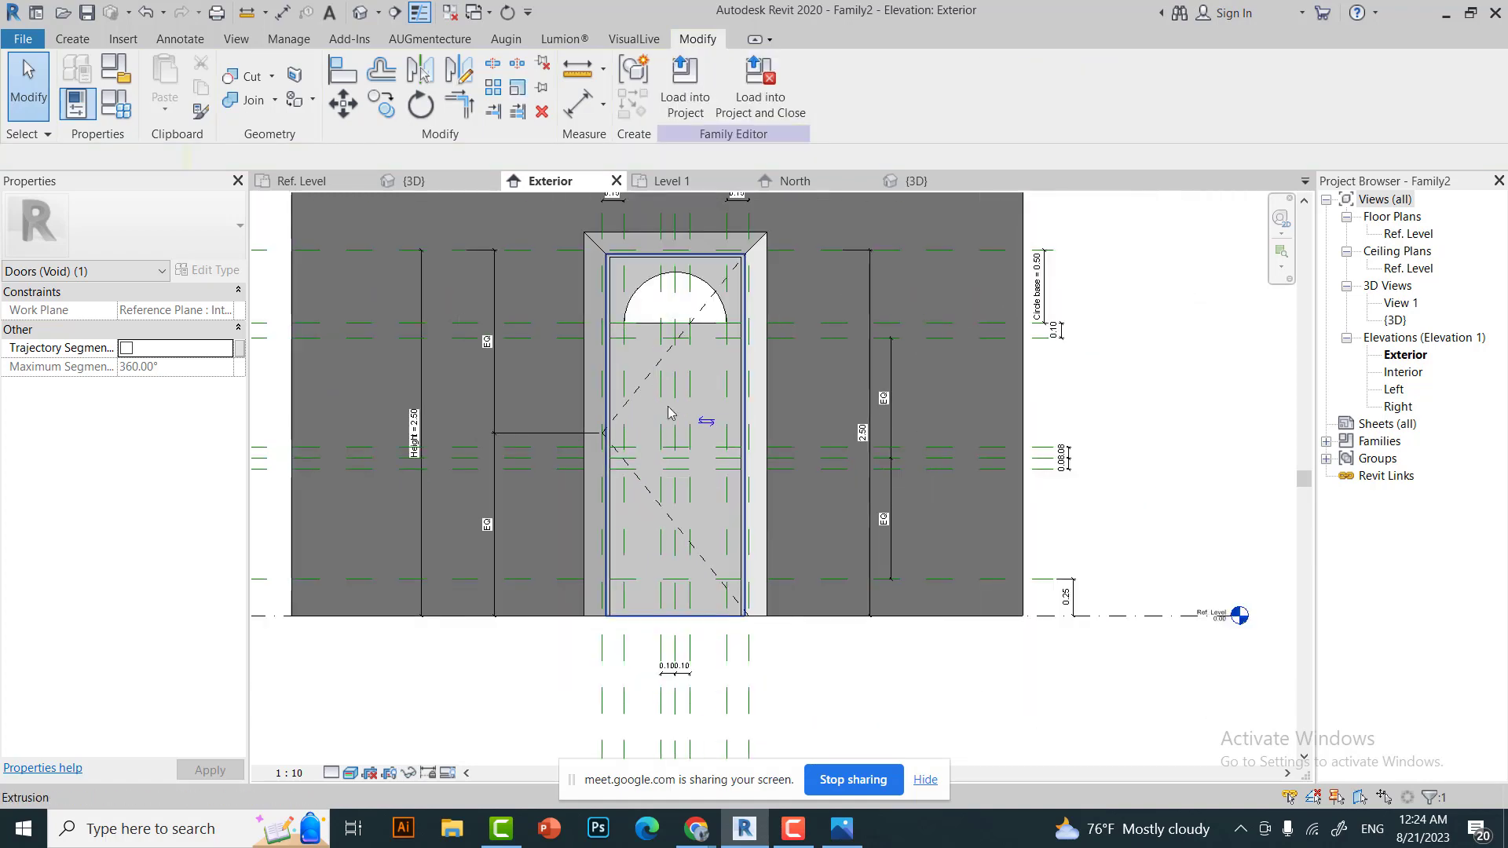
{"action": "left_click", "coordinate": [403, 180]}
{"action": "mouse_move", "coordinate": [667, 393]}
{"action": "middle_mouse_down", "text": "shift"}
{"action": "mouse_move", "coordinate": [668, 487]}
{"action": "mouse_move", "coordinate": [766, 304]}
{"action": "middle_mouse_up", "text": "shift"}
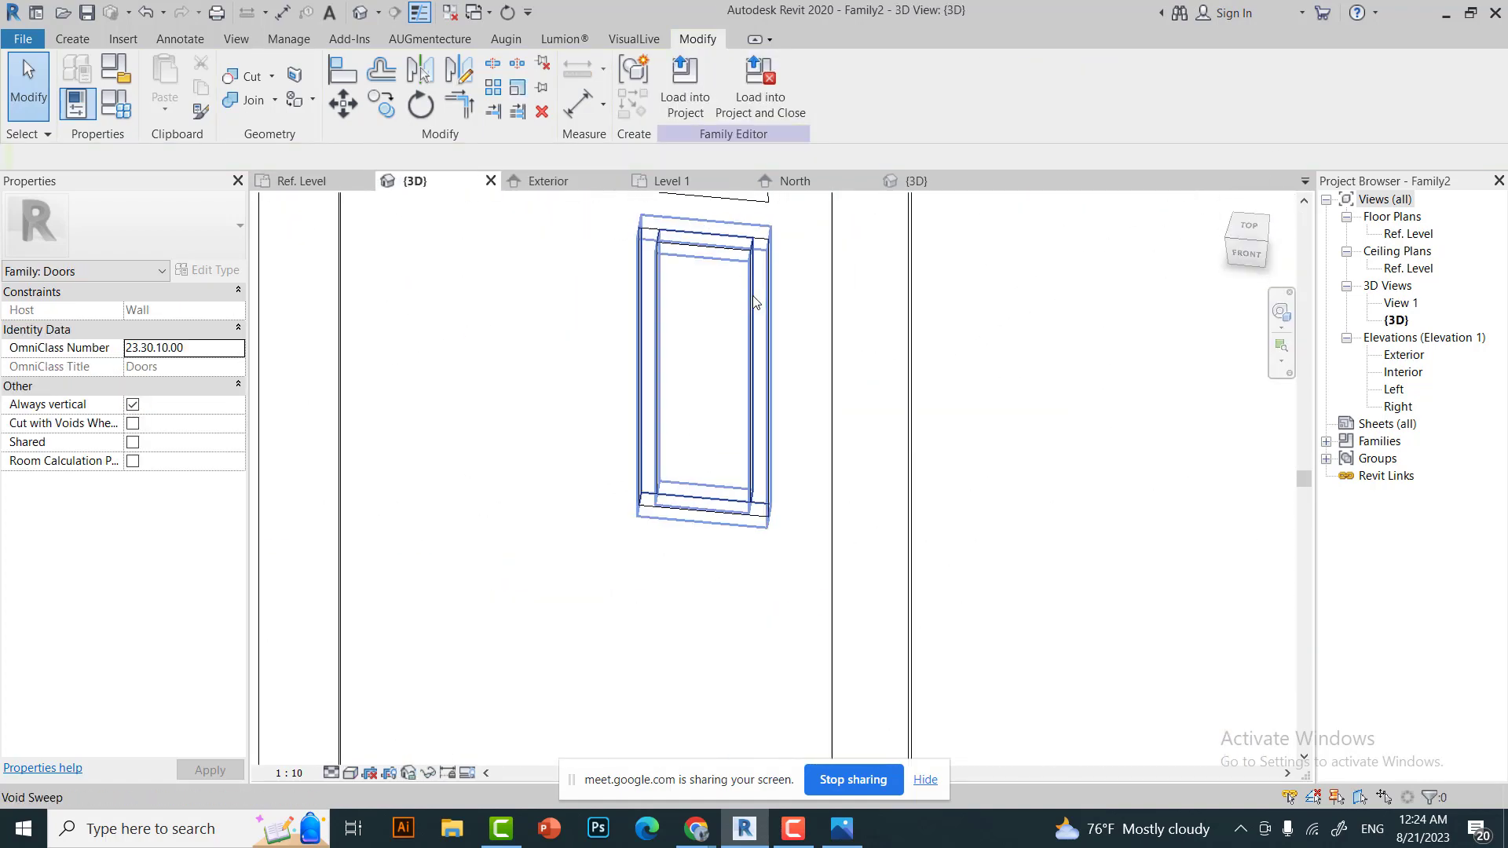
{"action": "left_click", "coordinate": [766, 304]}
{"action": "key", "text": "Escape"}
{"action": "double_click", "coordinate": [1403, 354]}
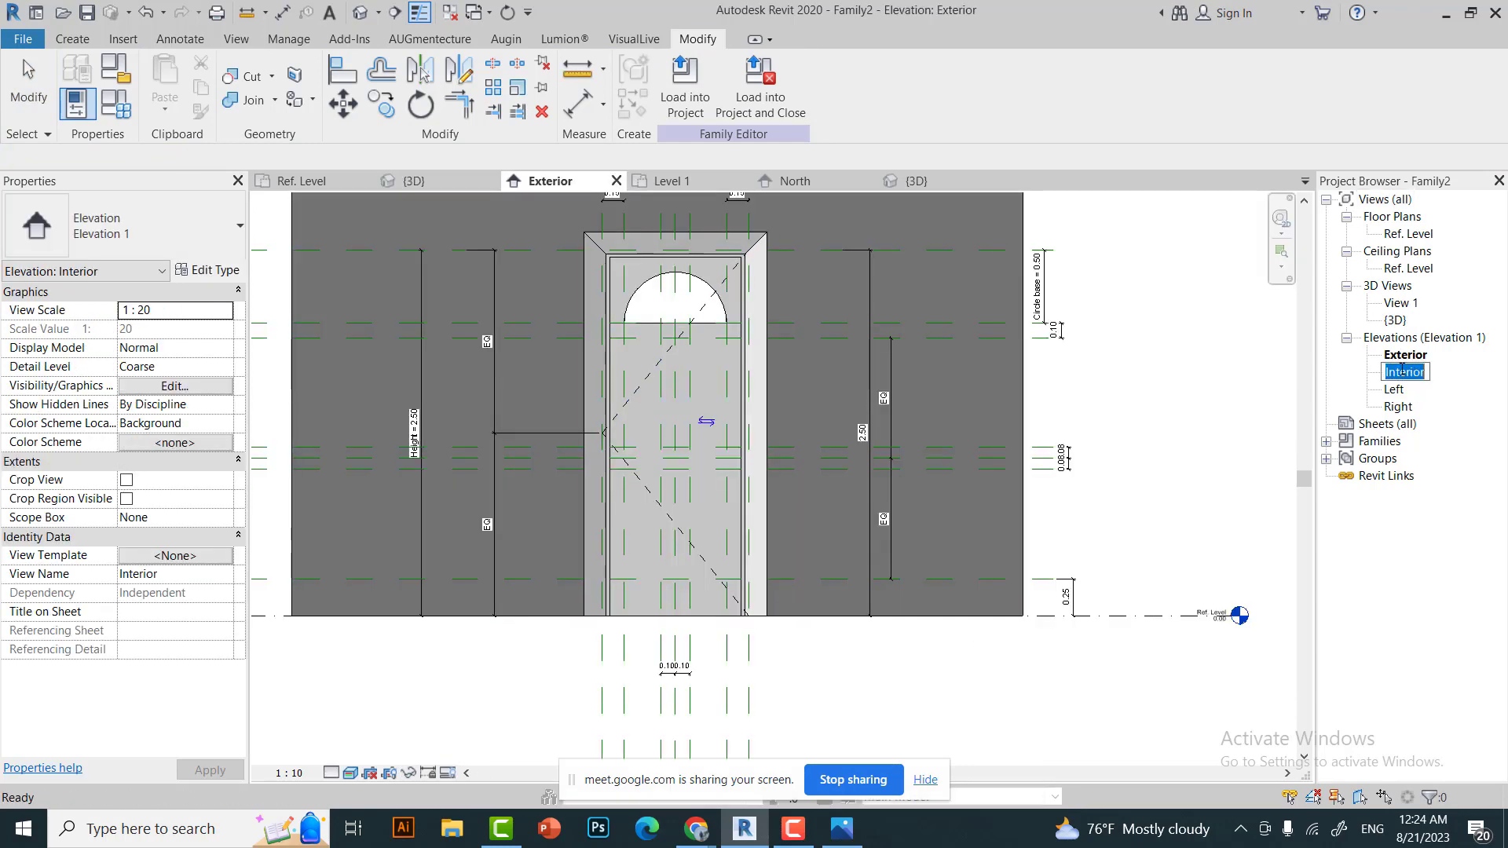
In the Interior elevation, flex the door to Width 2.0 and Height 3.0 via Family Types.
{"action": "double_click", "coordinate": [1404, 372]}
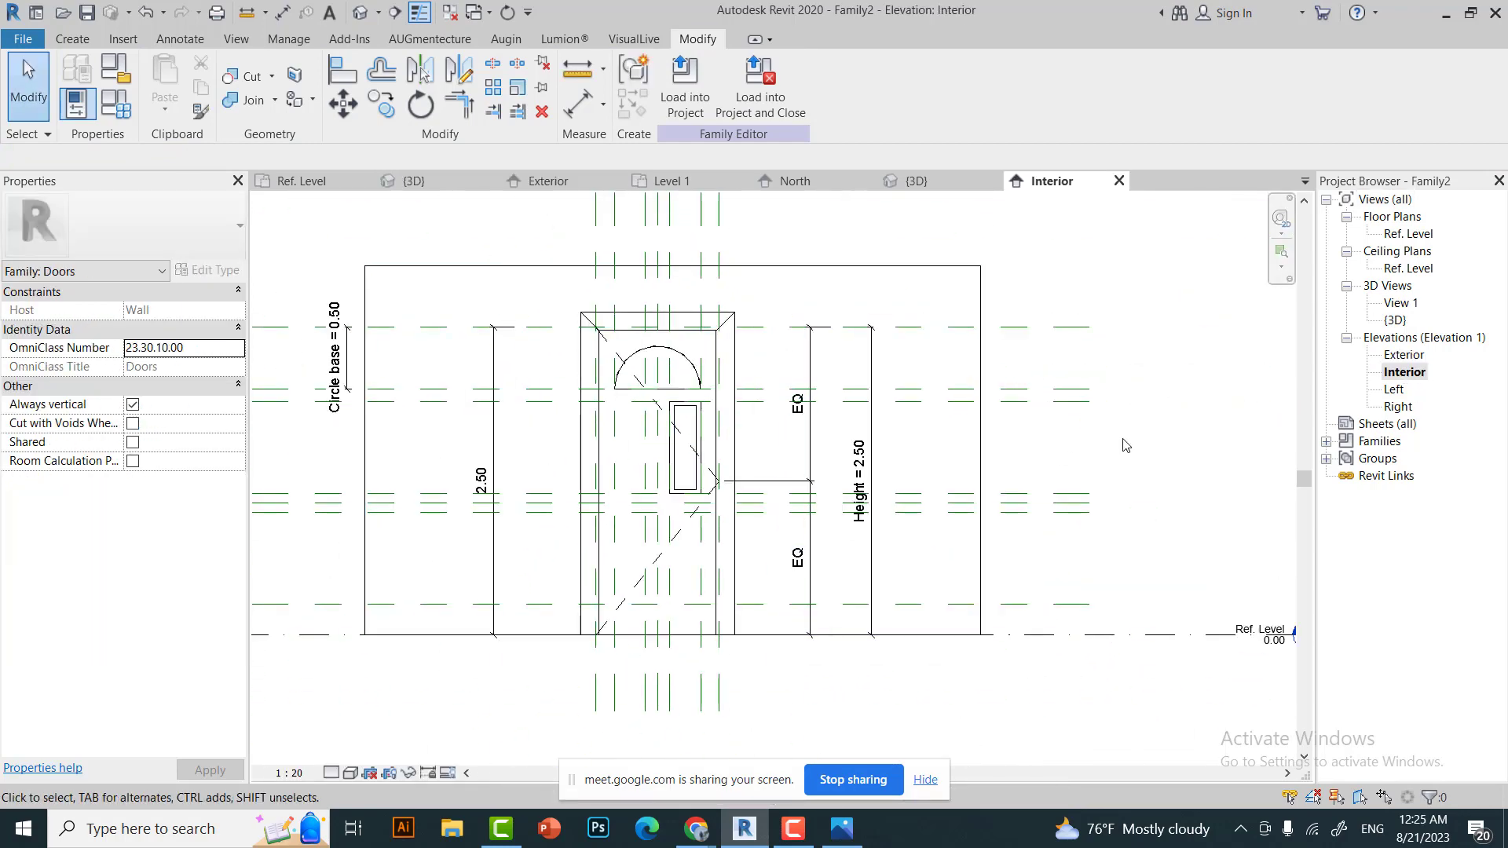
{"action": "key", "text": "f"}
{"action": "key", "text": "t"}
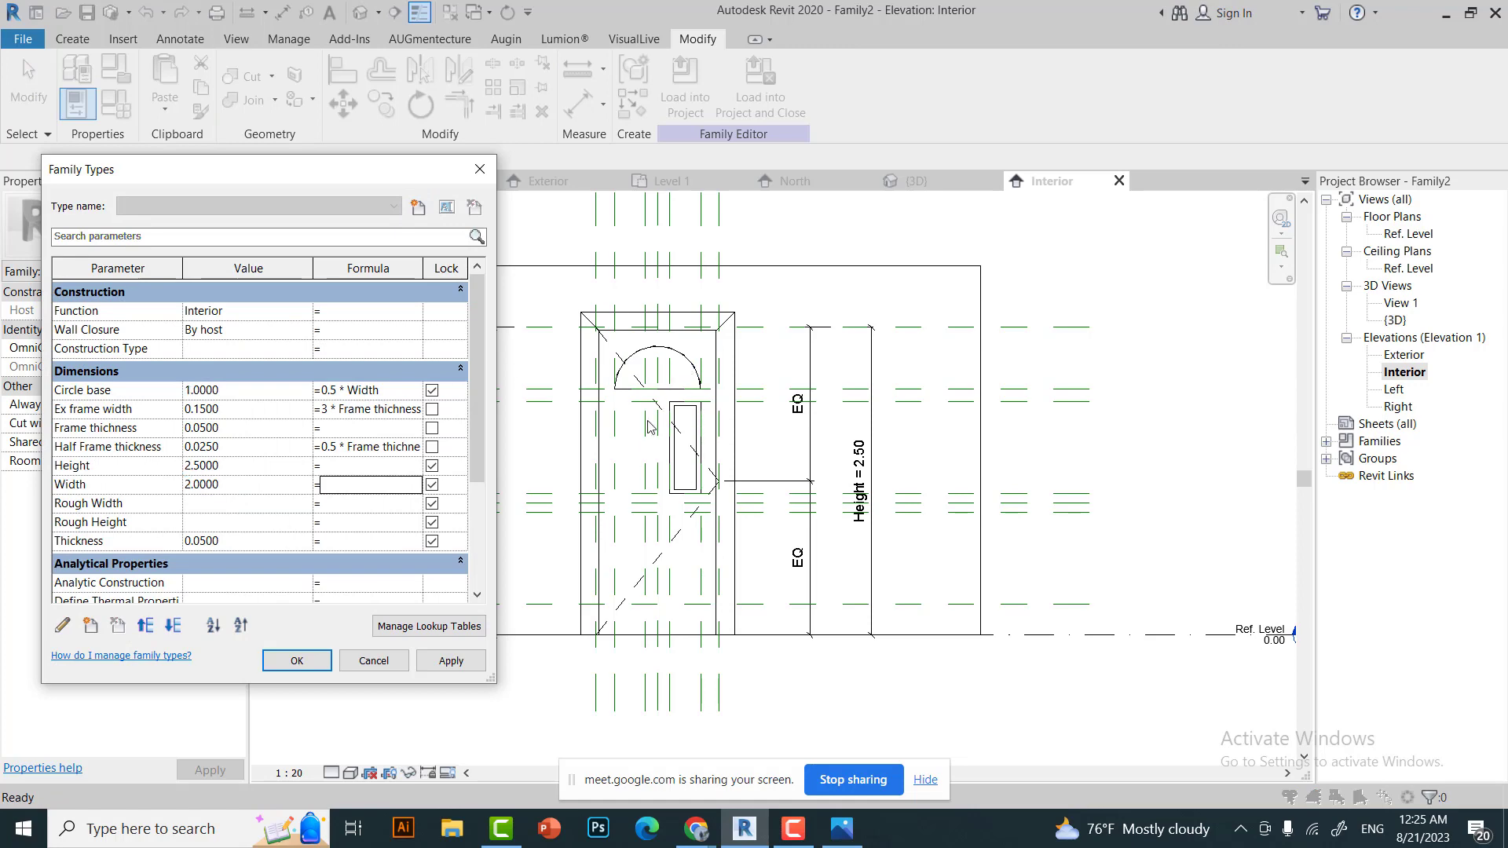
{"action": "key", "text": "Return"}
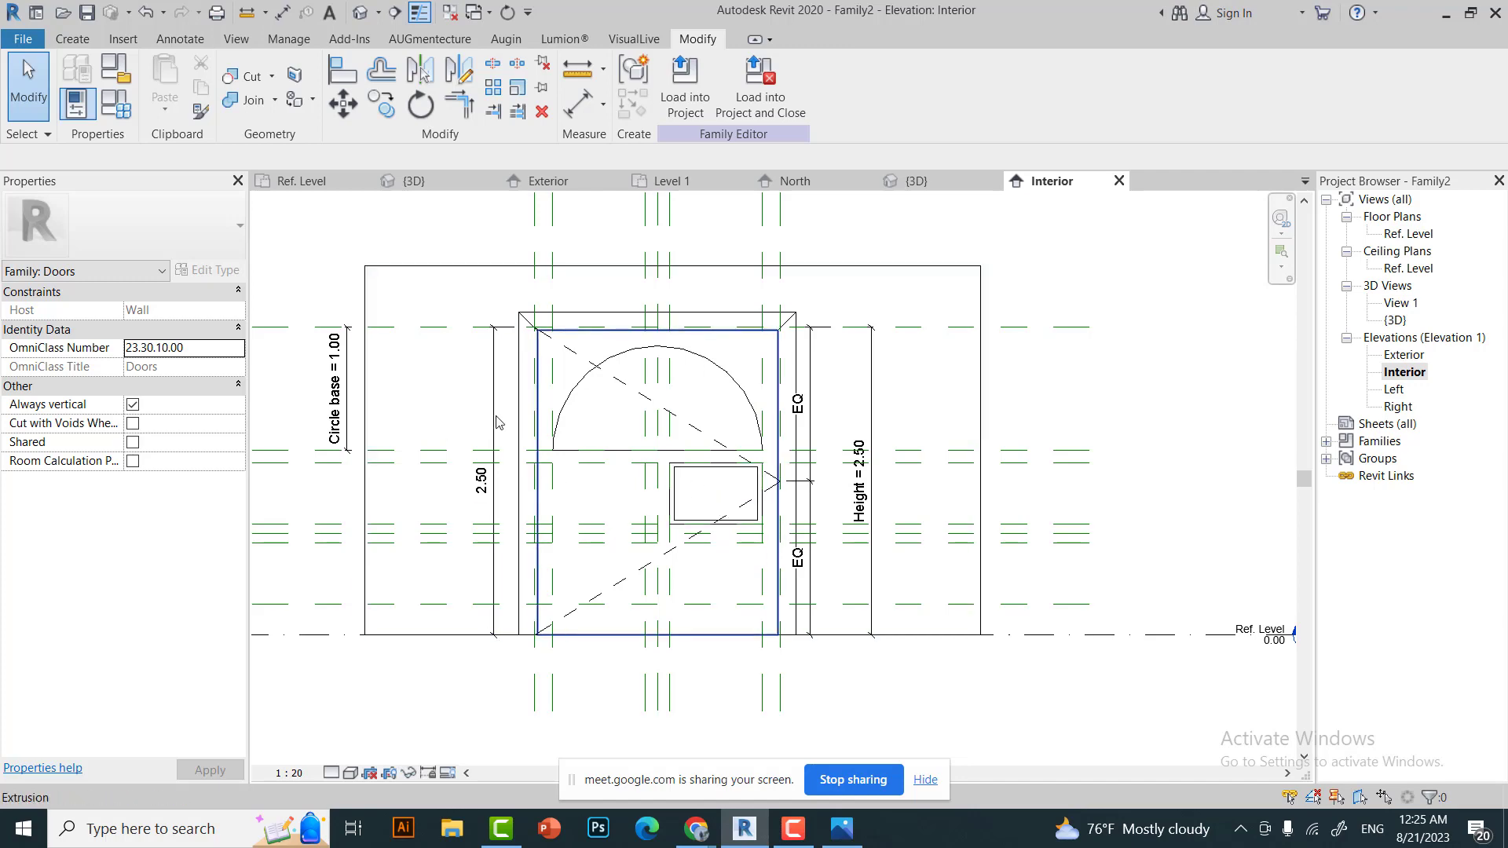
{"action": "key", "text": "f"}
{"action": "key", "text": "t"}
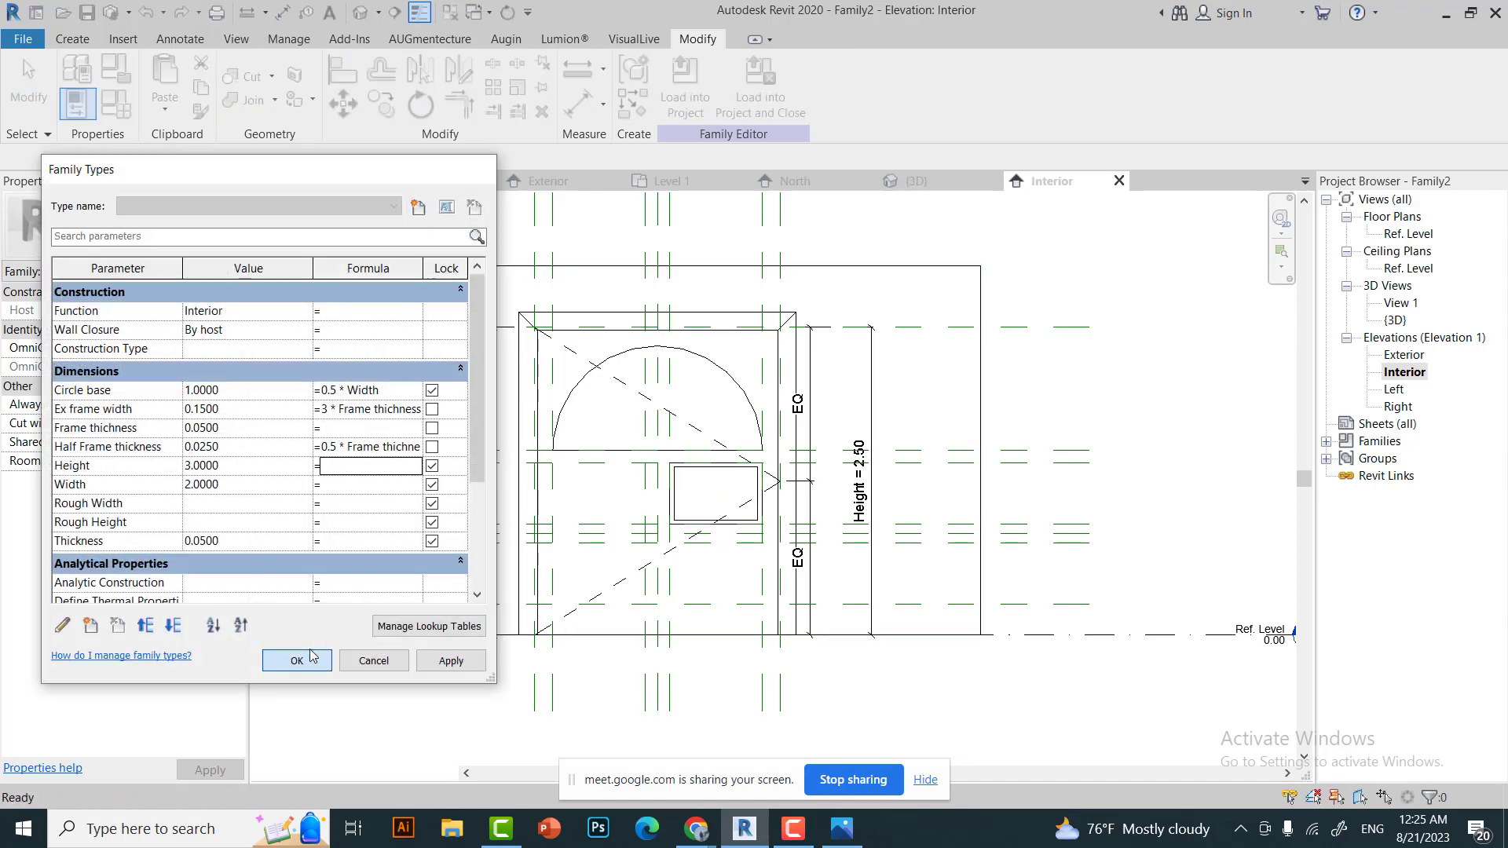
{"action": "left_click", "coordinate": [312, 656]}
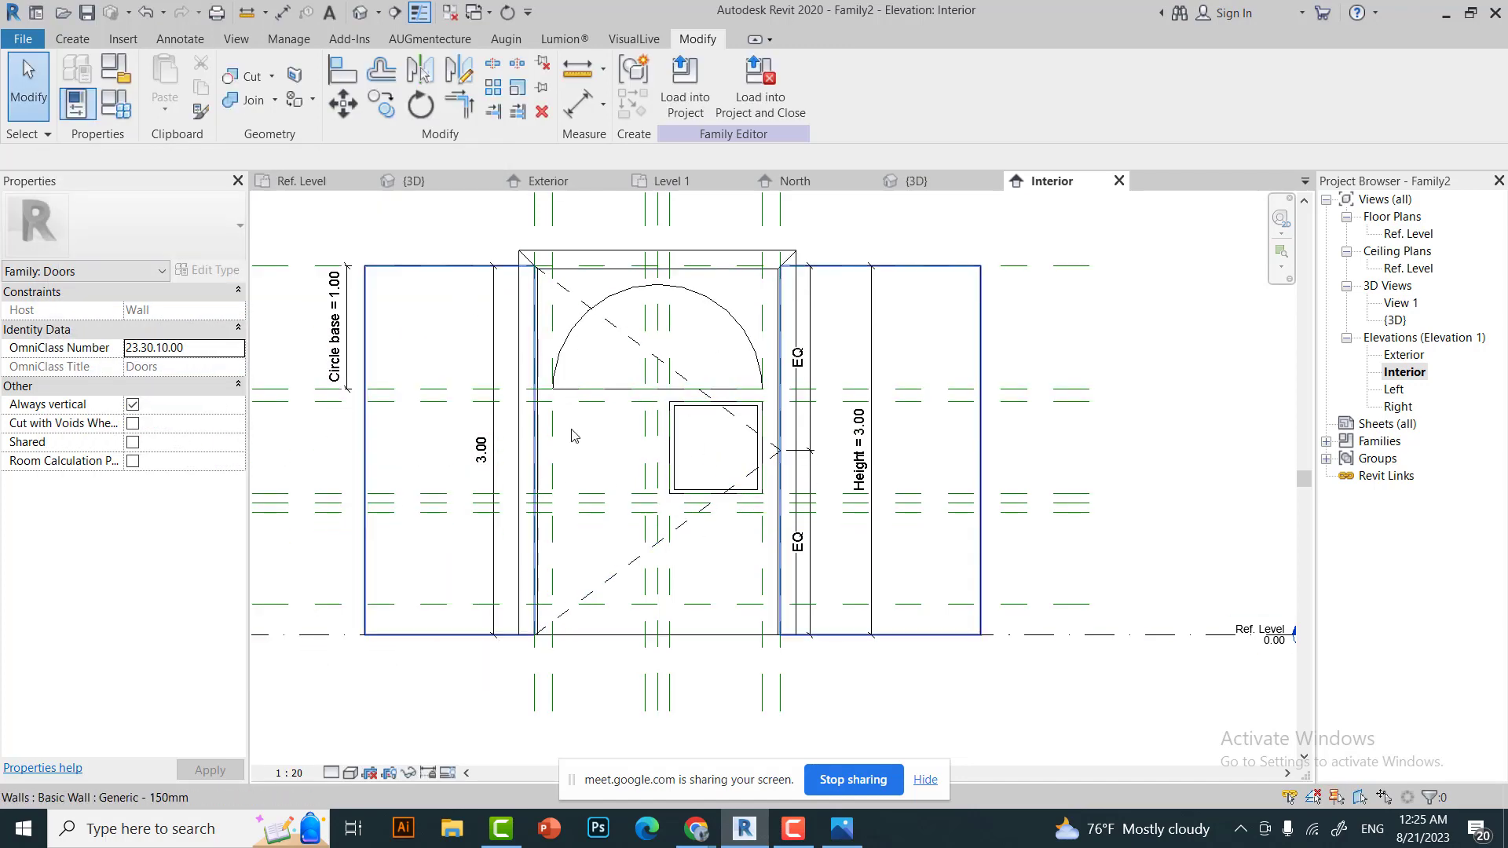
Check the void sweep, then draw a section line across the door in the Ref. Level plan.
{"action": "left_click", "coordinate": [673, 426]}
{"action": "double_click", "coordinate": [677, 457]}
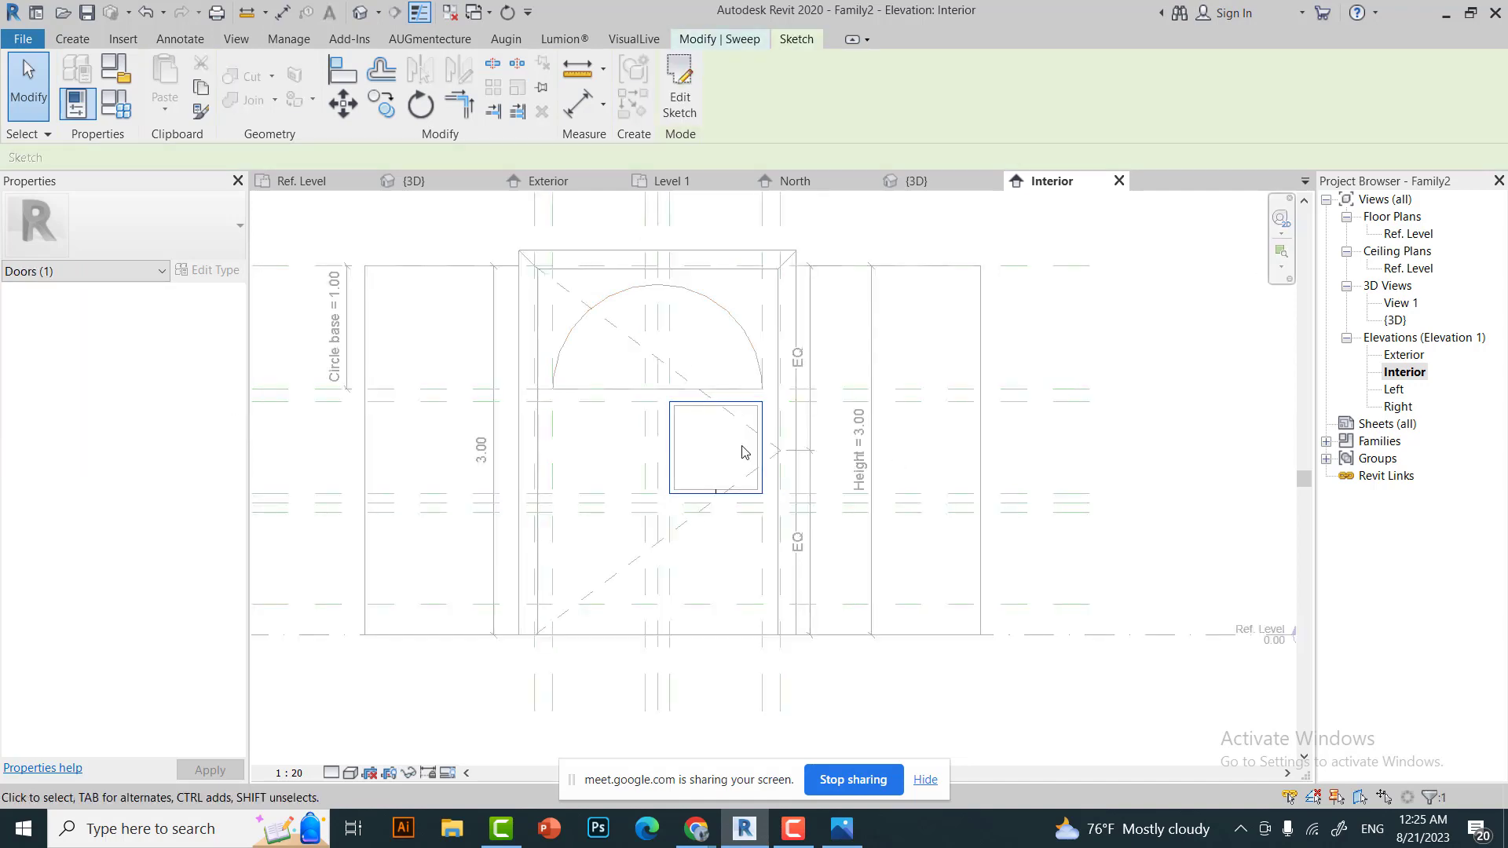
{"action": "key", "text": "Escape"}
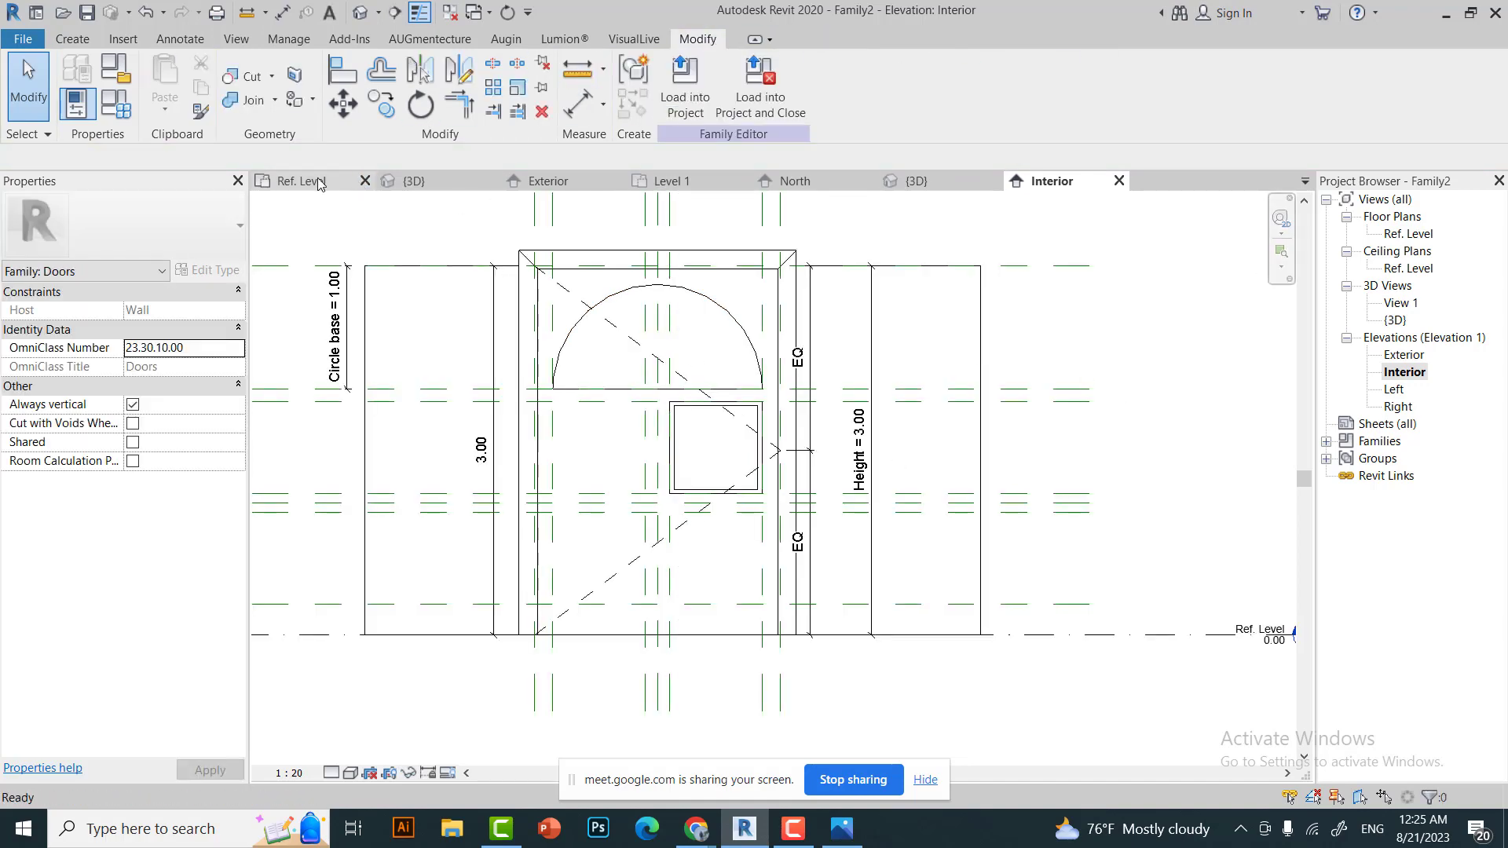
{"action": "left_click", "coordinate": [301, 181]}
{"action": "left_click", "coordinate": [394, 12]}
{"action": "left_click", "coordinate": [755, 347]}
{"action": "left_click", "coordinate": [757, 518]}
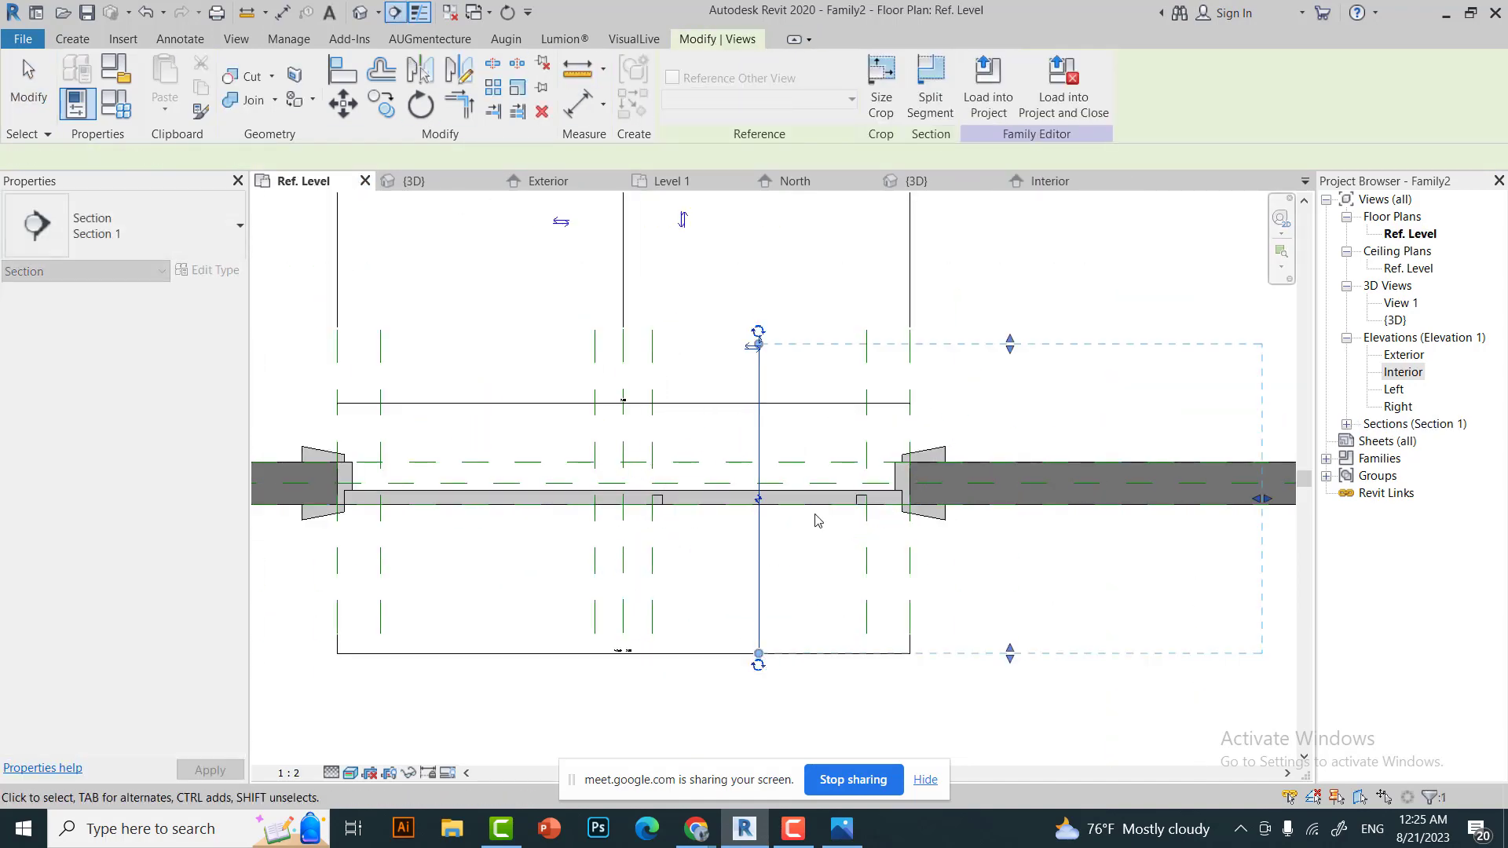
{"action": "key", "text": "Escape"}
Open Section 1, select the void sweep there, and bring up the yellow door reference photo.
{"action": "double_click", "coordinate": [750, 507]}
{"action": "double_click", "coordinate": [750, 506]}
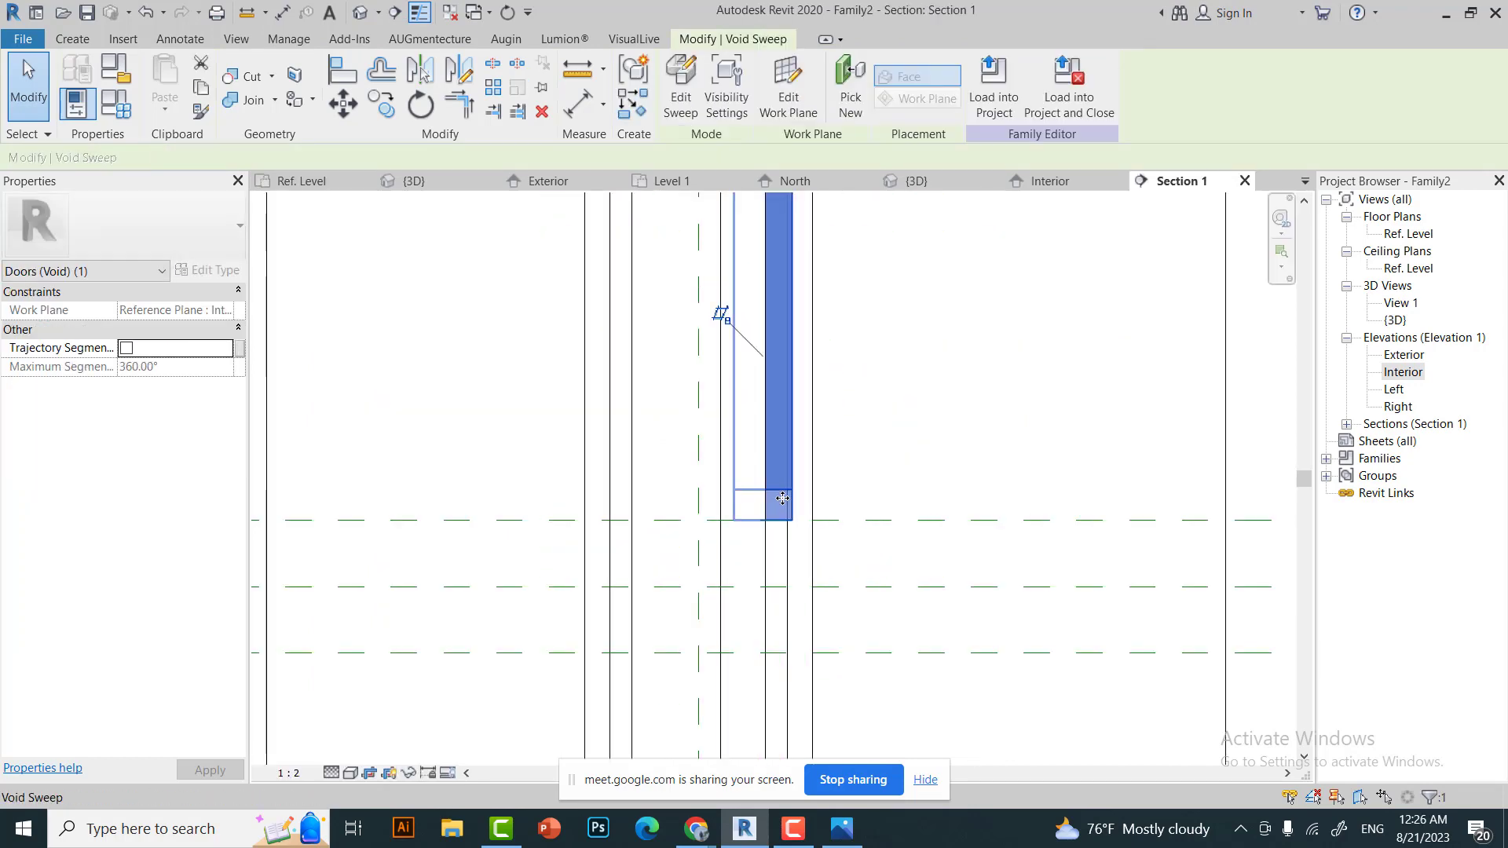
{"action": "left_click", "coordinate": [1021, 83]}
{"action": "left_click", "coordinate": [843, 837]}
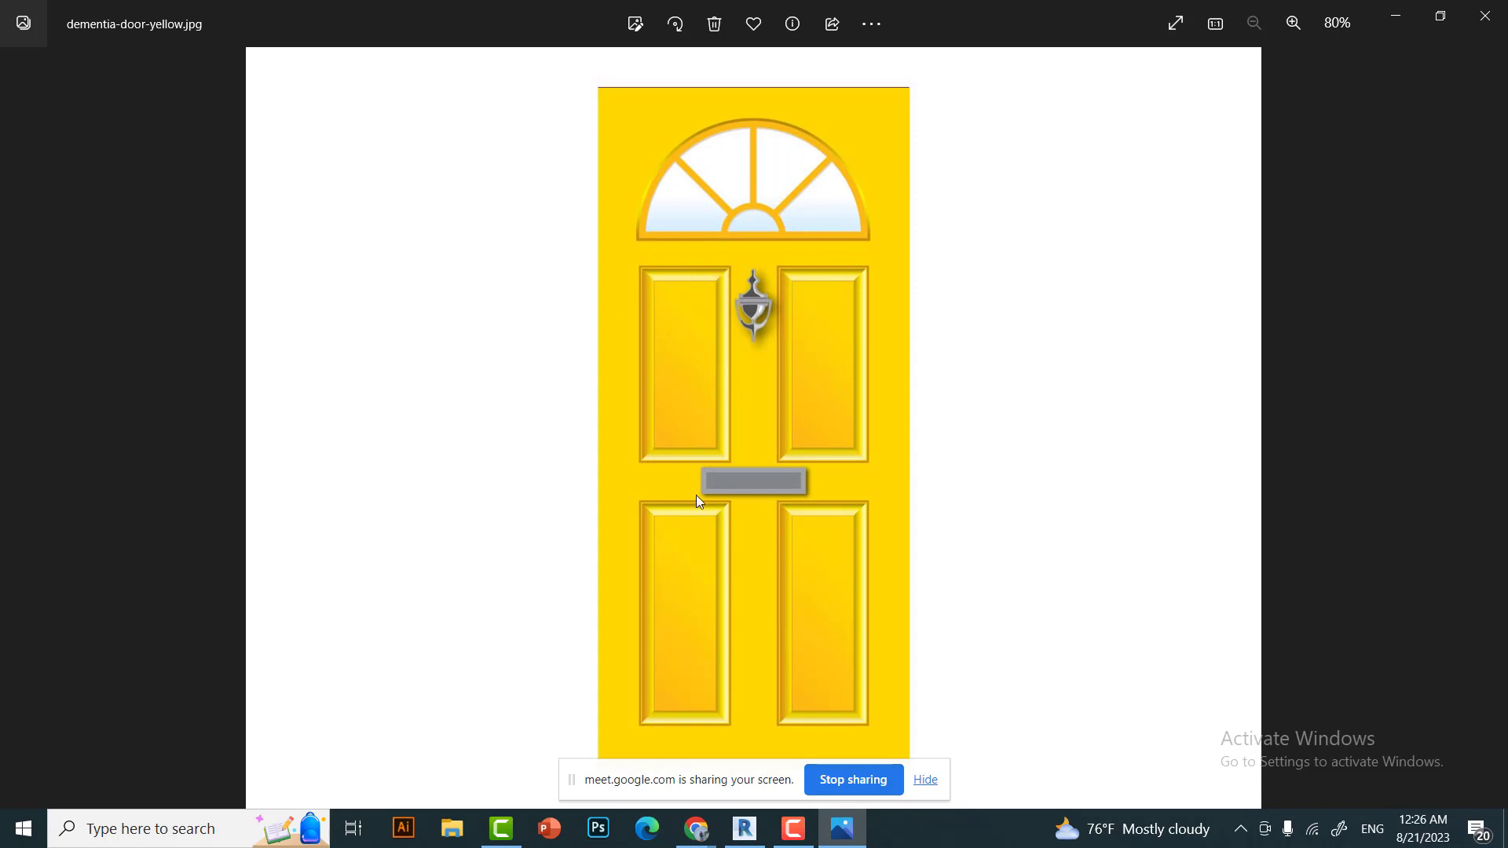
Bring the door family back and set the Section 1 view to Hidden Line display.
{"action": "key", "text": "alt+Tab"}
{"action": "left_click", "coordinate": [345, 773]}
{"action": "left_click", "coordinate": [373, 750]}
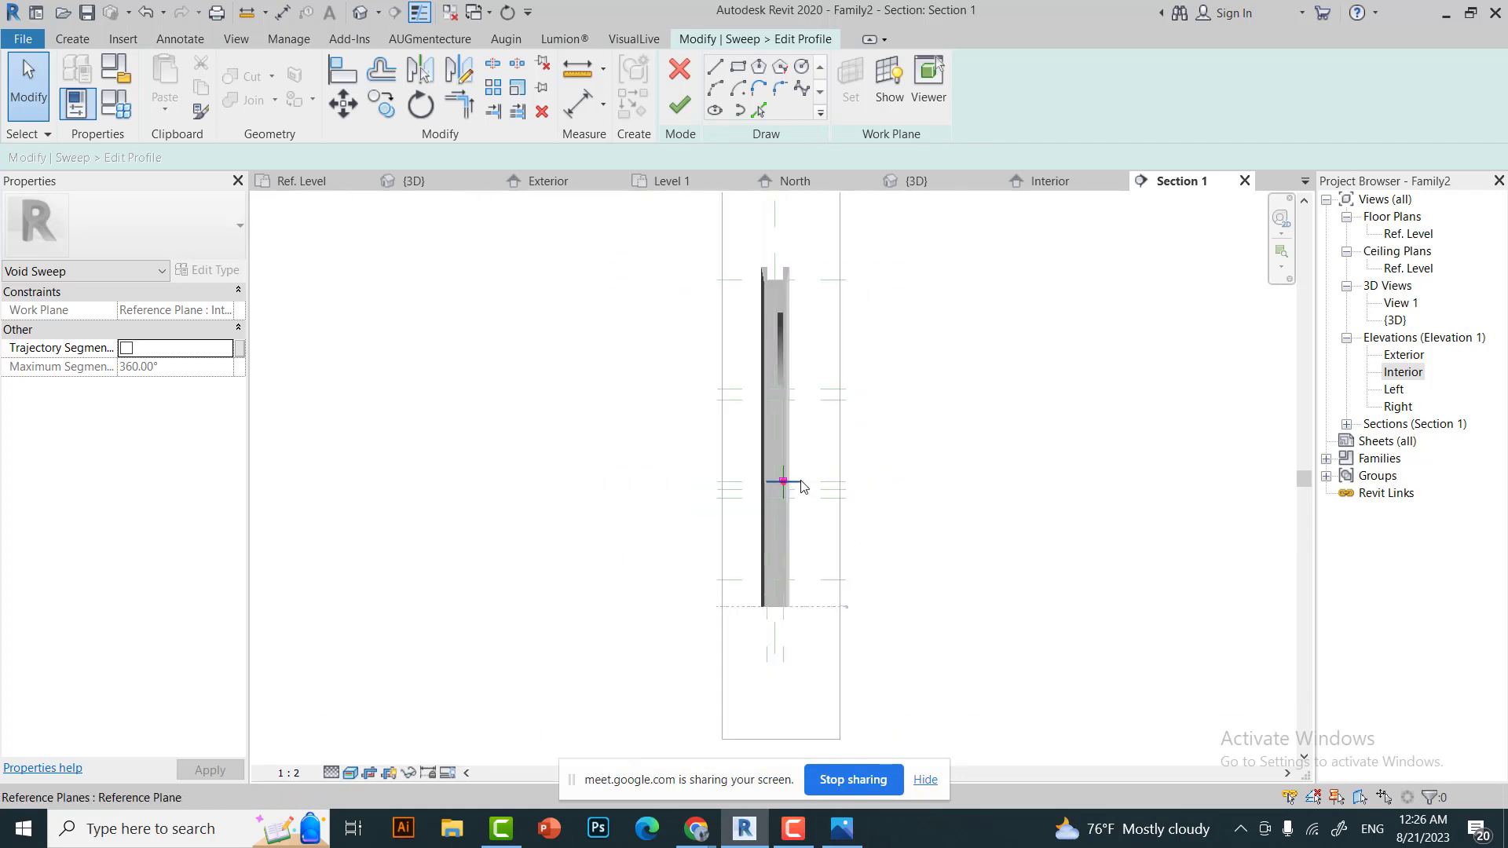
{"action": "scroll", "coordinate": [803, 487], "scroll_direction": "up", "scroll_amount": 5}
{"action": "scroll", "coordinate": [799, 389], "scroll_direction": "down", "scroll_amount": 4}
{"action": "scroll", "coordinate": [773, 633], "scroll_direction": "up", "scroll_amount": 5}
{"action": "left_click", "coordinate": [350, 773]}
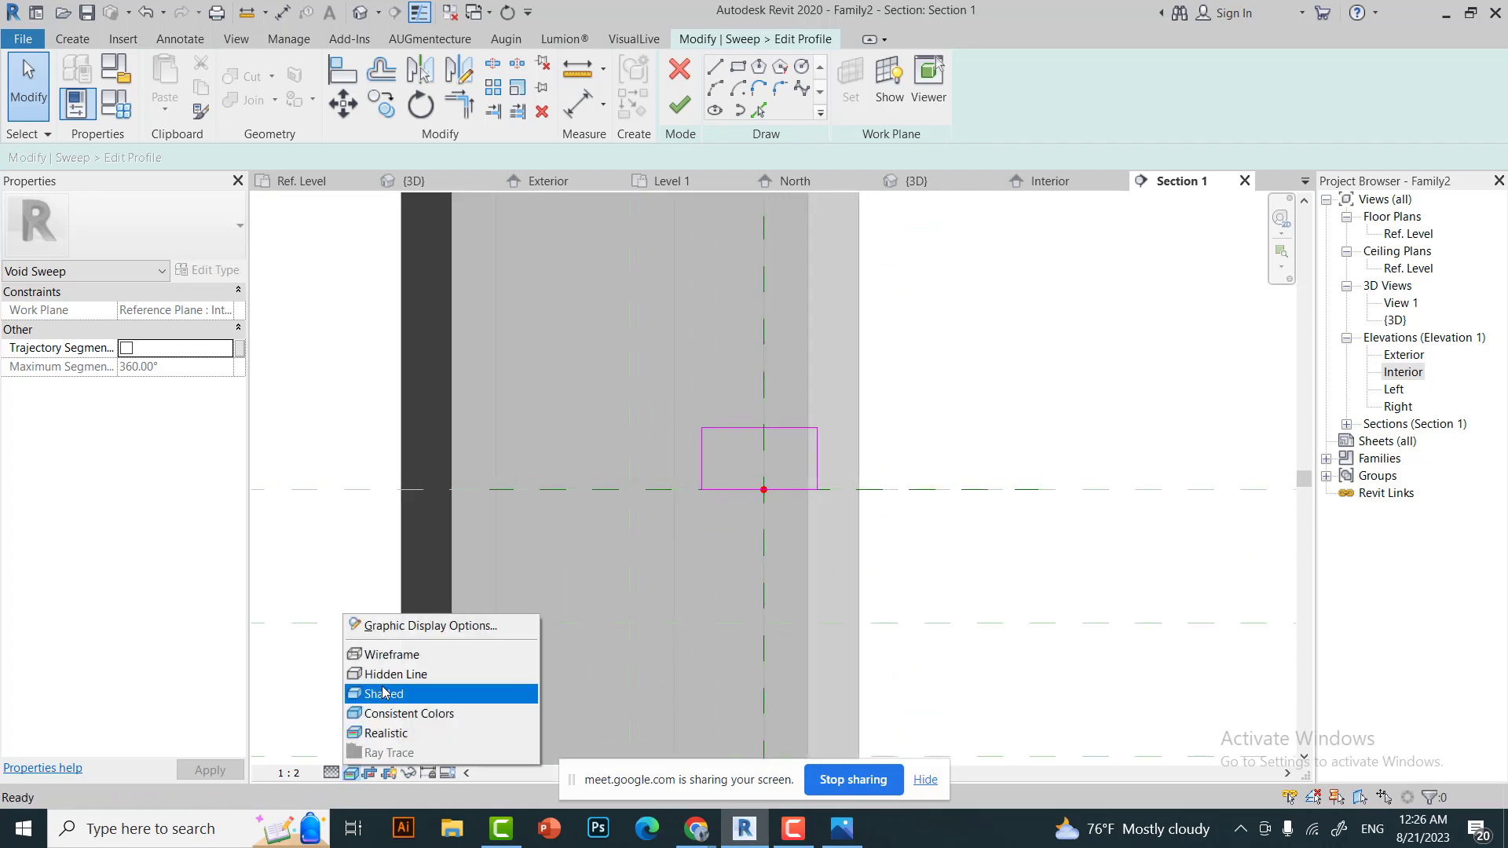
{"action": "left_click", "coordinate": [383, 694]}
{"action": "scroll", "coordinate": [572, 539], "scroll_direction": "down", "scroll_amount": 1}
{"action": "left_click", "coordinate": [350, 773]}
{"action": "left_click", "coordinate": [383, 673]}
{"action": "scroll", "coordinate": [682, 491], "scroll_direction": "up", "scroll_amount": 2}
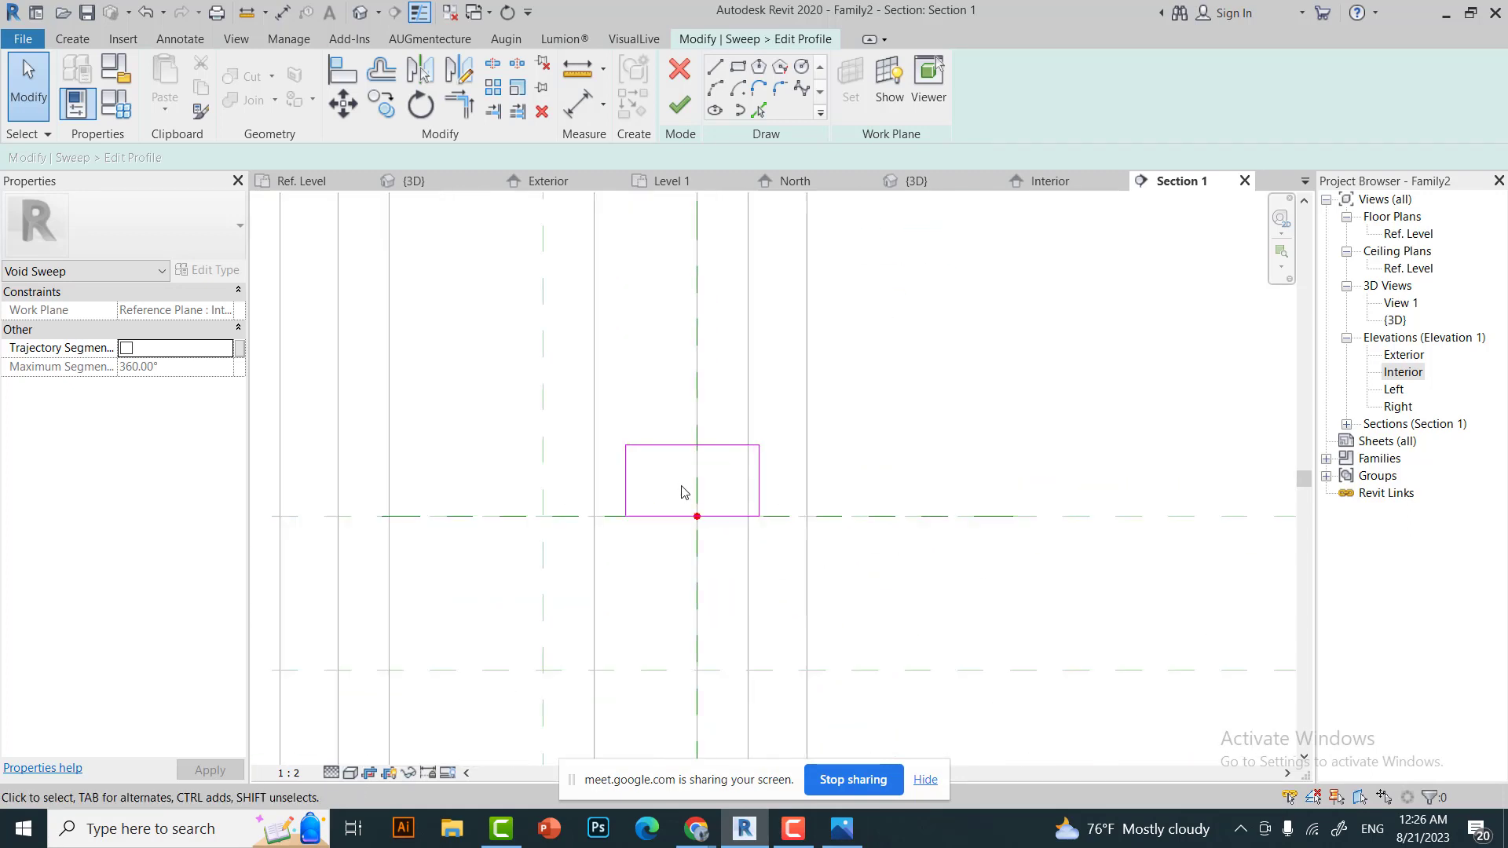
{"action": "scroll", "coordinate": [575, 394], "scroll_direction": "down", "scroll_amount": 1}
{"action": "scroll", "coordinate": [622, 367], "scroll_direction": "up", "scroll_amount": 1}
Delete the old rectangular profile and sketch the small notch below the reference point.
{"action": "left_click_drag", "start_coordinate": [503, 365], "coordinate": [838, 536]}
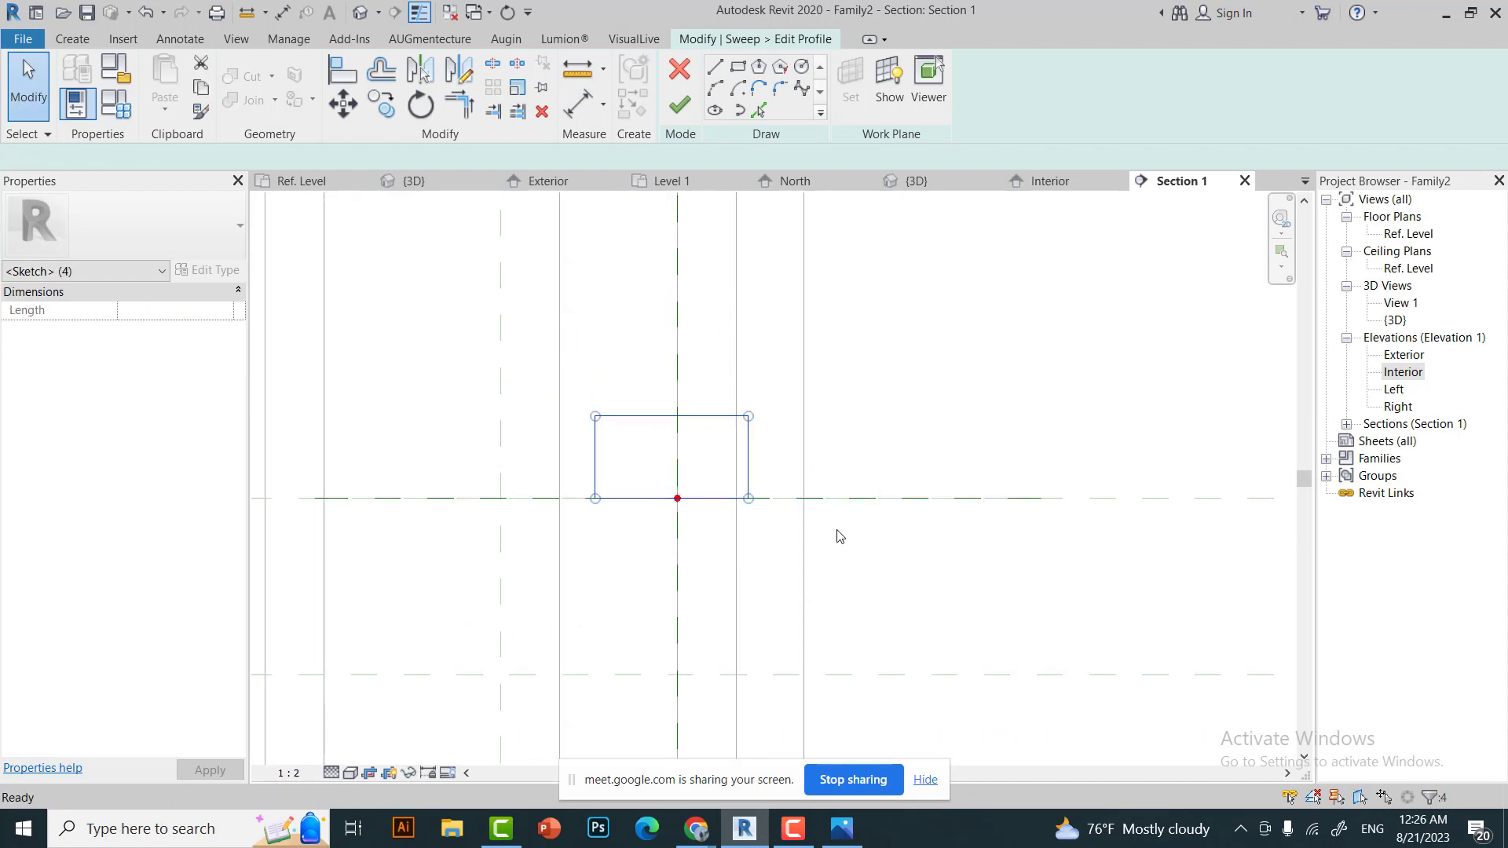
{"action": "key", "text": "Delete"}
{"action": "key", "text": "l"}
{"action": "key", "text": "i"}
{"action": "scroll", "coordinate": [683, 507], "scroll_direction": "up", "scroll_amount": 1}
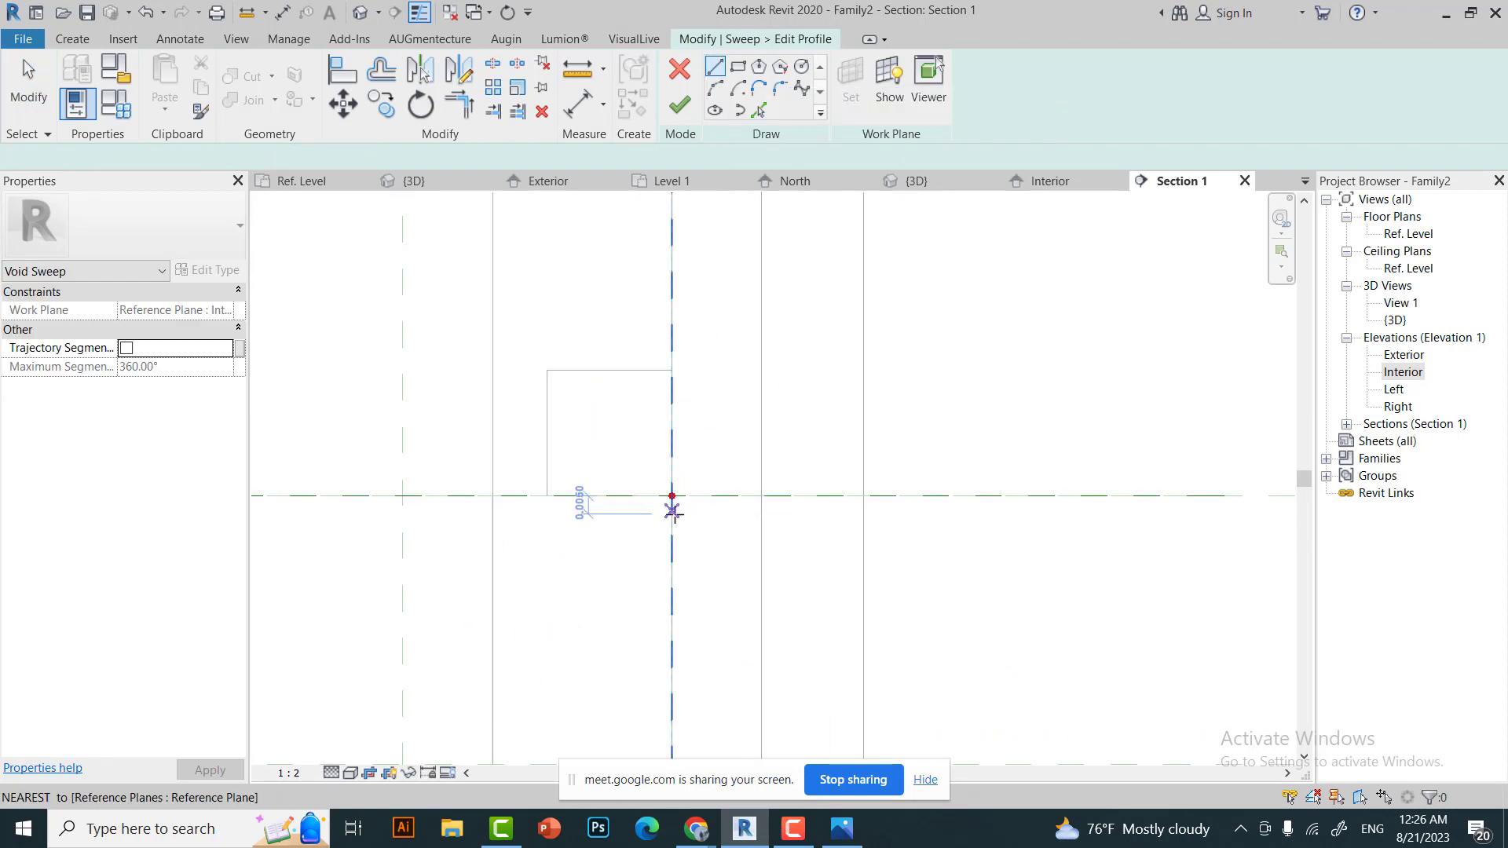
{"action": "left_click", "coordinate": [672, 520]}
{"action": "scroll", "coordinate": [666, 516], "scroll_direction": "up", "scroll_amount": 1}
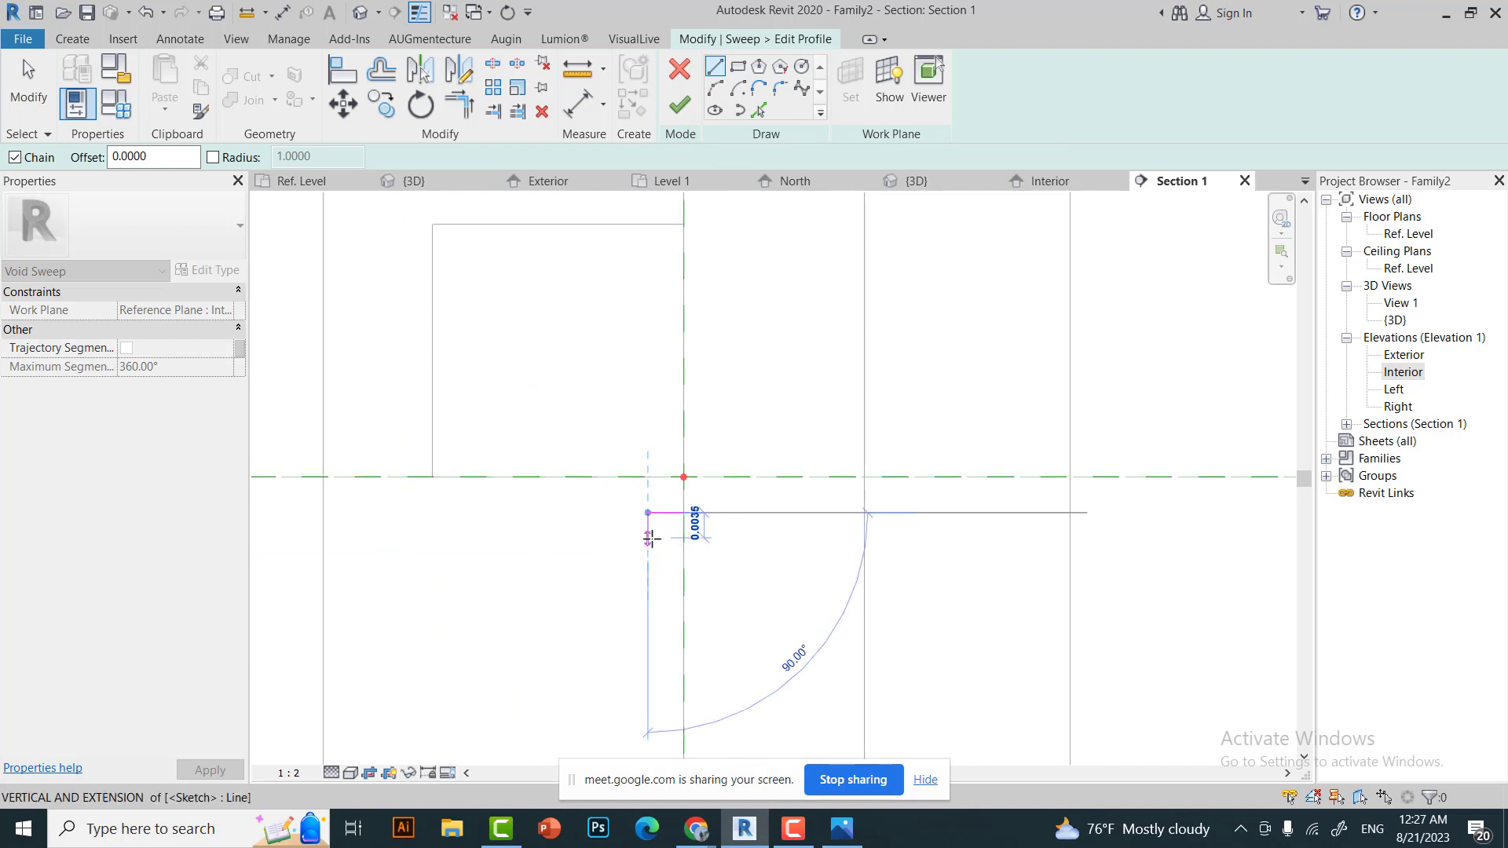
{"action": "left_click", "coordinate": [680, 548]}
{"action": "key", "text": "Escape"}
{"action": "key", "text": "Escape"}
Check the notch line's length against the reference door photo.
{"action": "scroll", "coordinate": [678, 513], "scroll_direction": "down", "scroll_amount": 1}
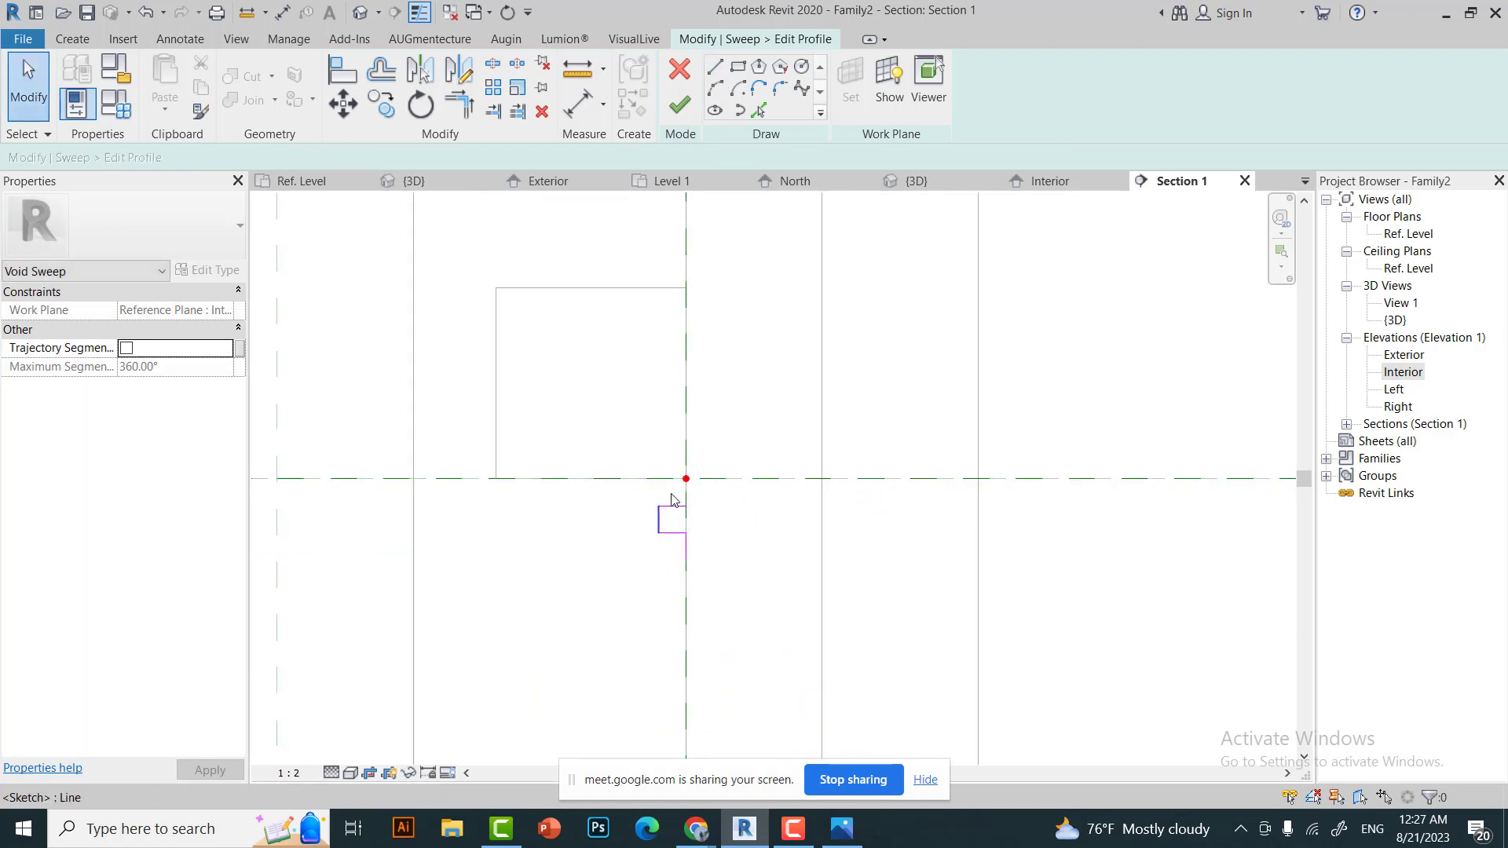
{"action": "scroll", "coordinate": [672, 499], "scroll_direction": "up", "scroll_amount": 1}
{"action": "left_click", "coordinate": [688, 510]}
{"action": "left_click", "coordinate": [703, 416]}
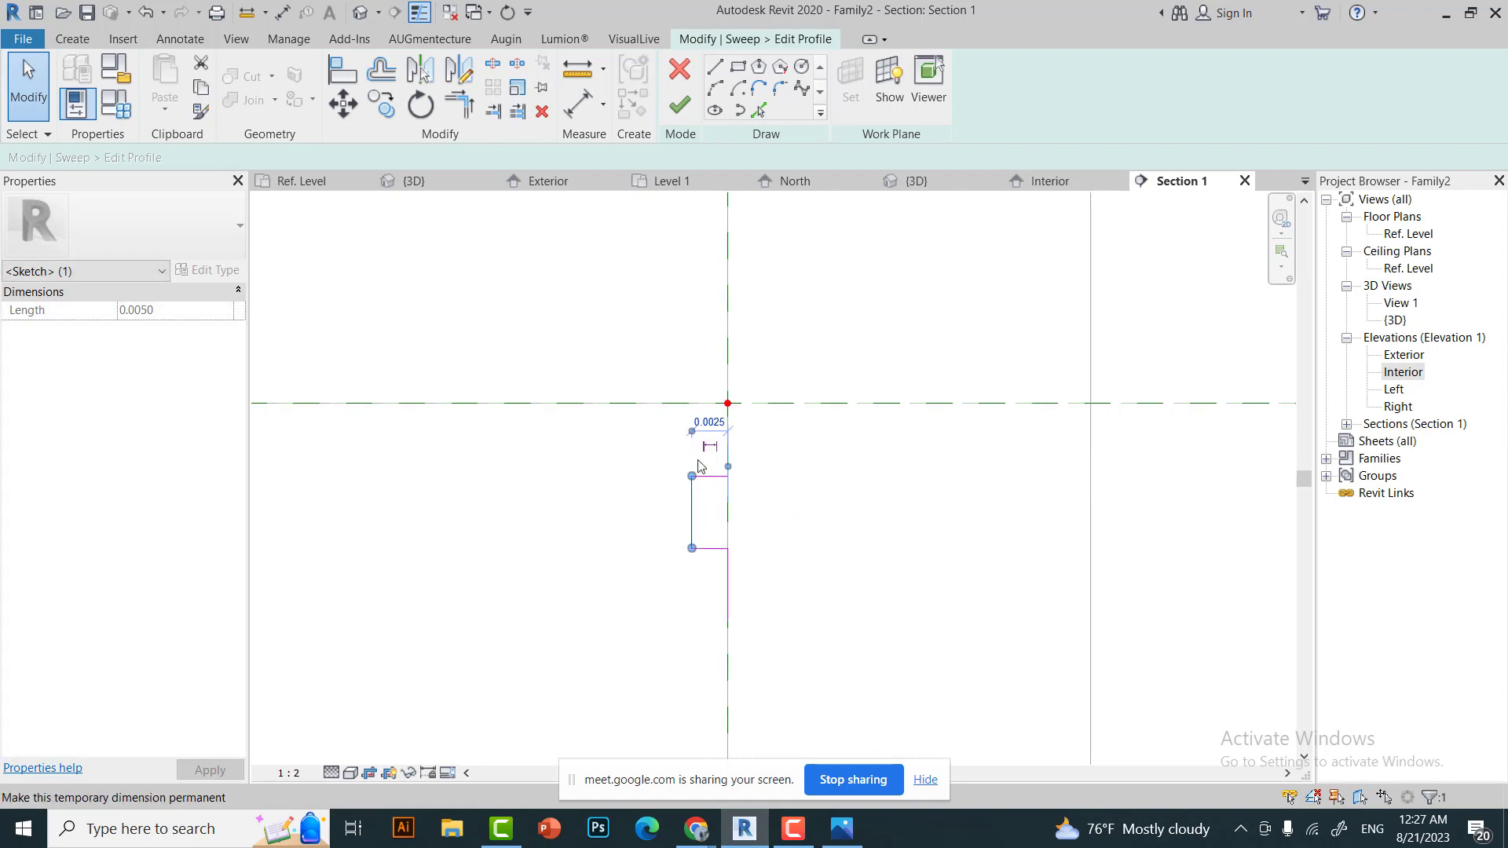
{"action": "key", "text": "Escape"}
{"action": "scroll", "coordinate": [667, 515], "scroll_direction": "down", "scroll_amount": 2}
{"action": "left_click", "coordinate": [842, 831]}
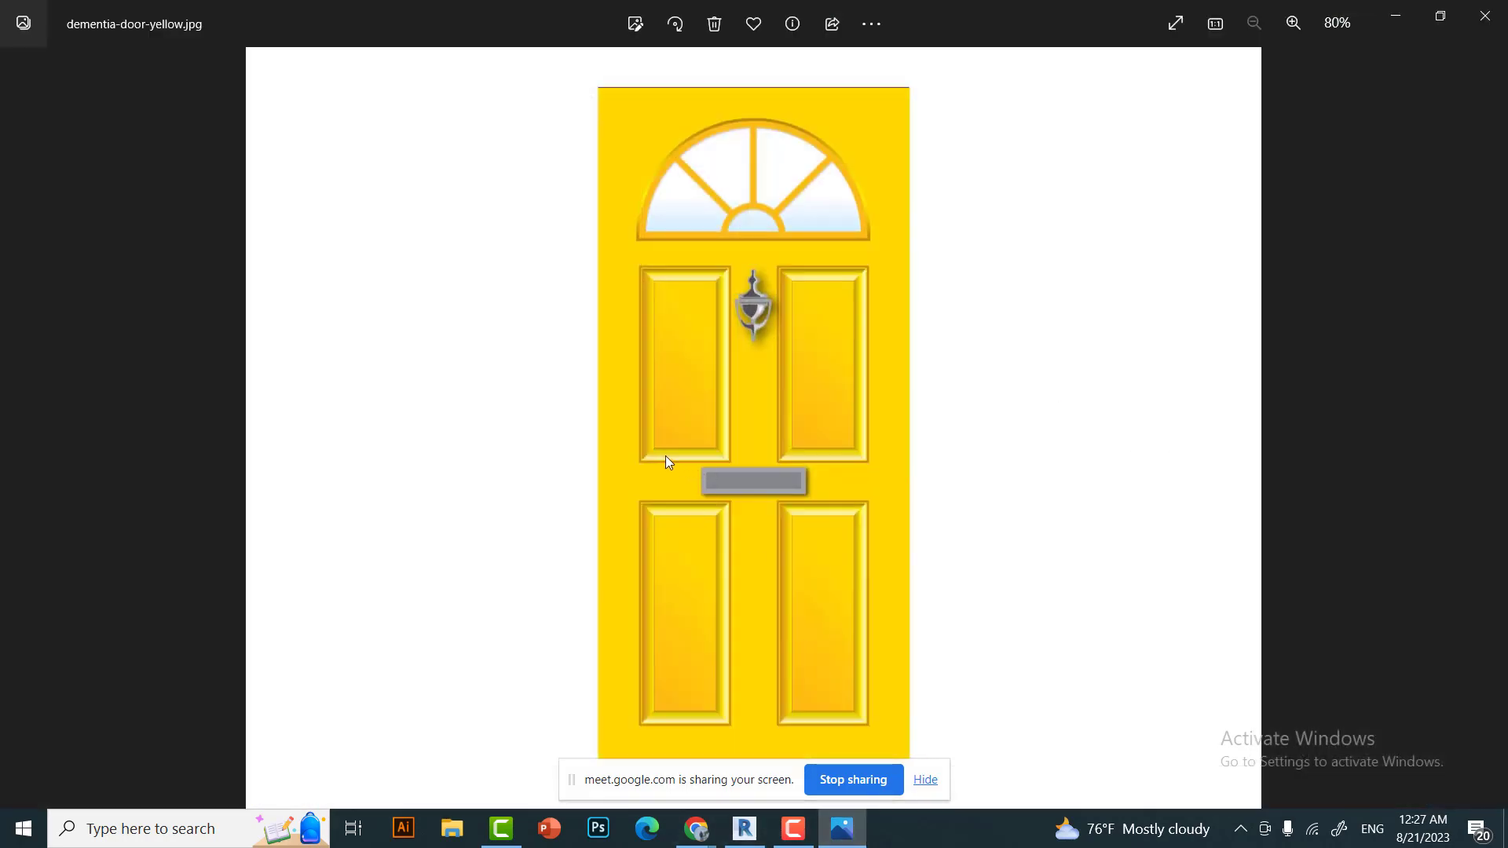
{"action": "left_click", "coordinate": [745, 829]}
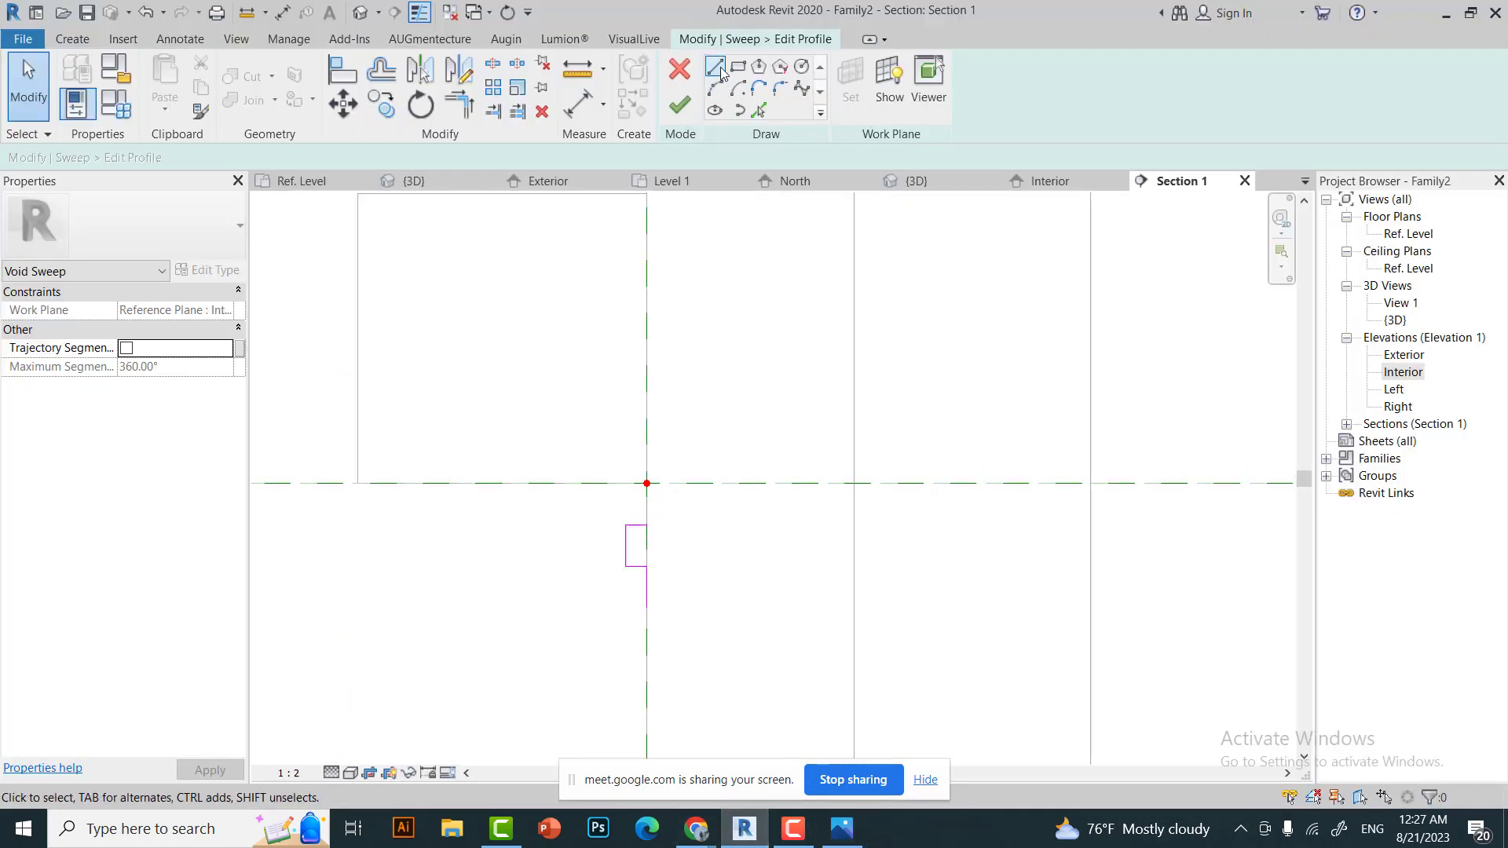
Draw a horizontal profile line rightward from the notch's lower corner.
{"action": "key", "text": "l"}
{"action": "key", "text": "i"}
{"action": "left_click", "coordinate": [623, 606]}
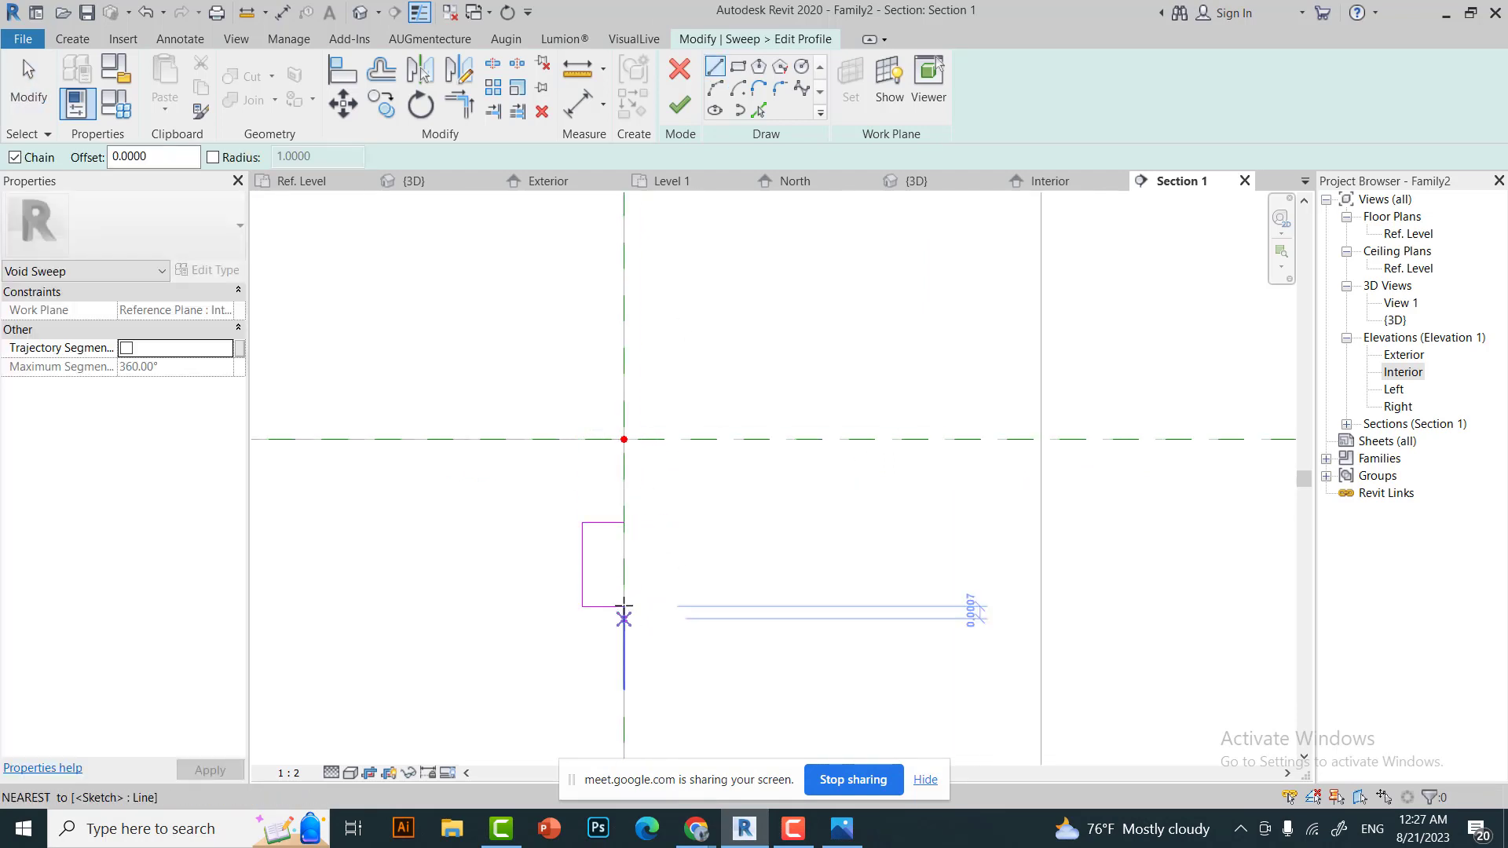
{"action": "key", "text": "Escape"}
{"action": "key", "text": "Escape"}
{"action": "scroll", "coordinate": [572, 315], "scroll_direction": "down", "scroll_amount": 1}
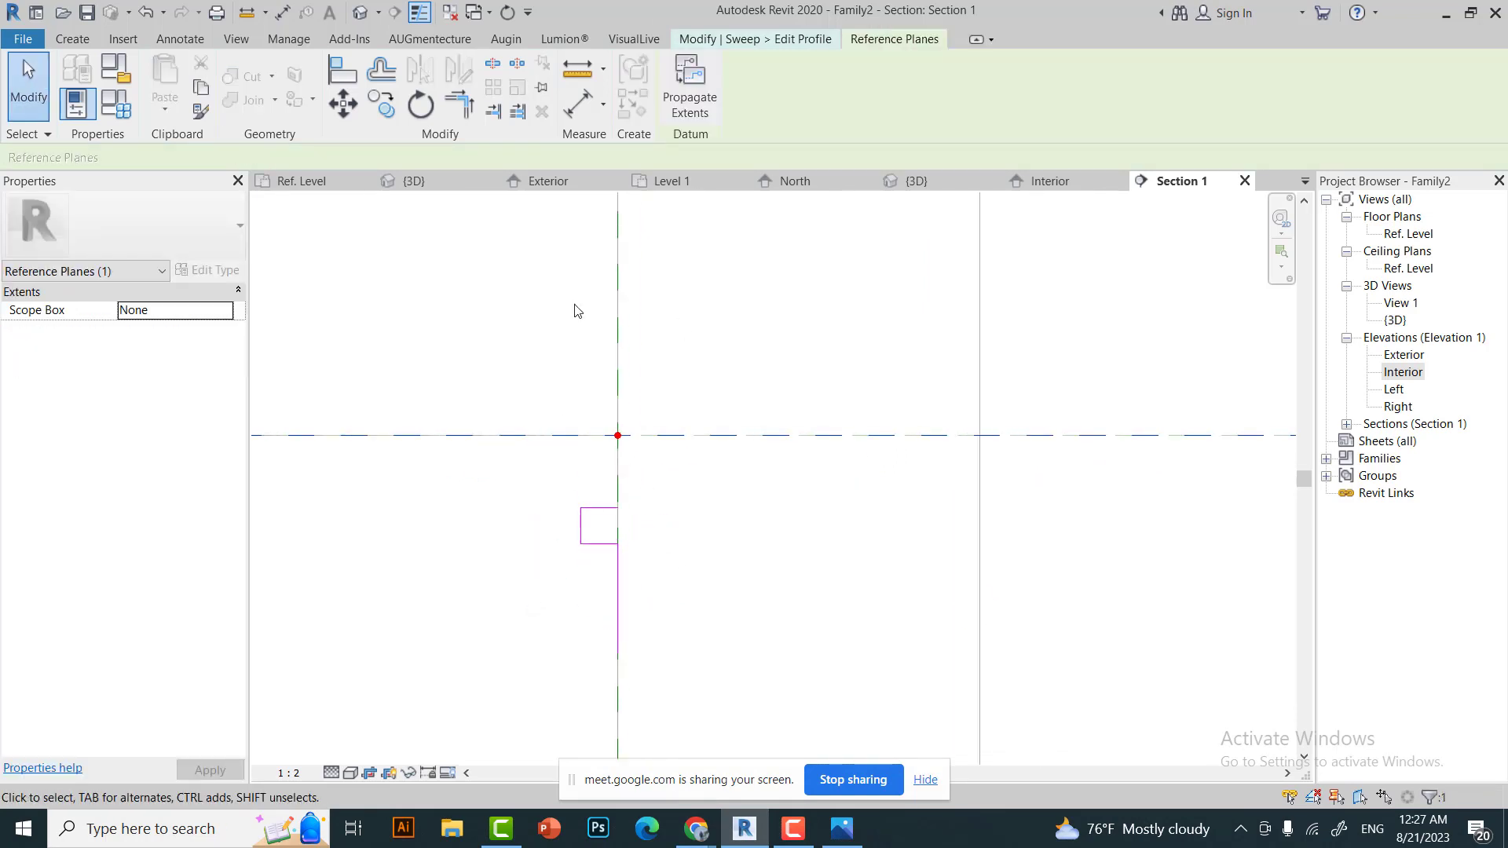
{"action": "key", "text": "l"}
{"action": "key", "text": "i"}
{"action": "left_click", "coordinate": [617, 653]}
{"action": "left_click", "coordinate": [832, 652]}
{"action": "scroll", "coordinate": [817, 656], "scroll_direction": "down", "scroll_amount": 1}
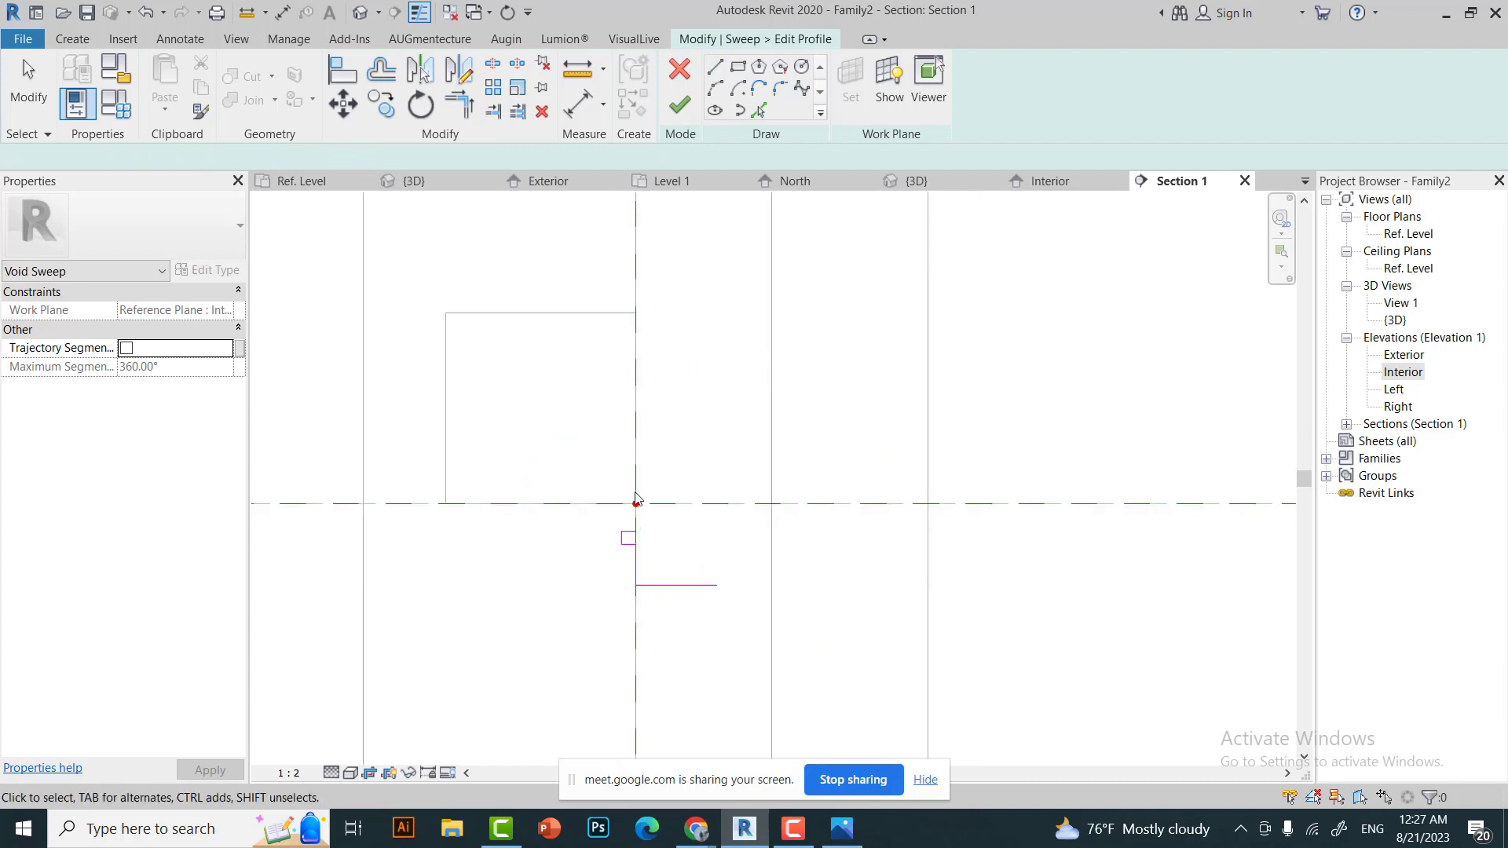
{"action": "key", "text": "Escape"}
{"action": "key", "text": "Escape"}
Sketch the arcs forming the half-round bead above the notch.
{"action": "left_click", "coordinate": [609, 532]}
{"action": "left_click", "coordinate": [637, 467]}
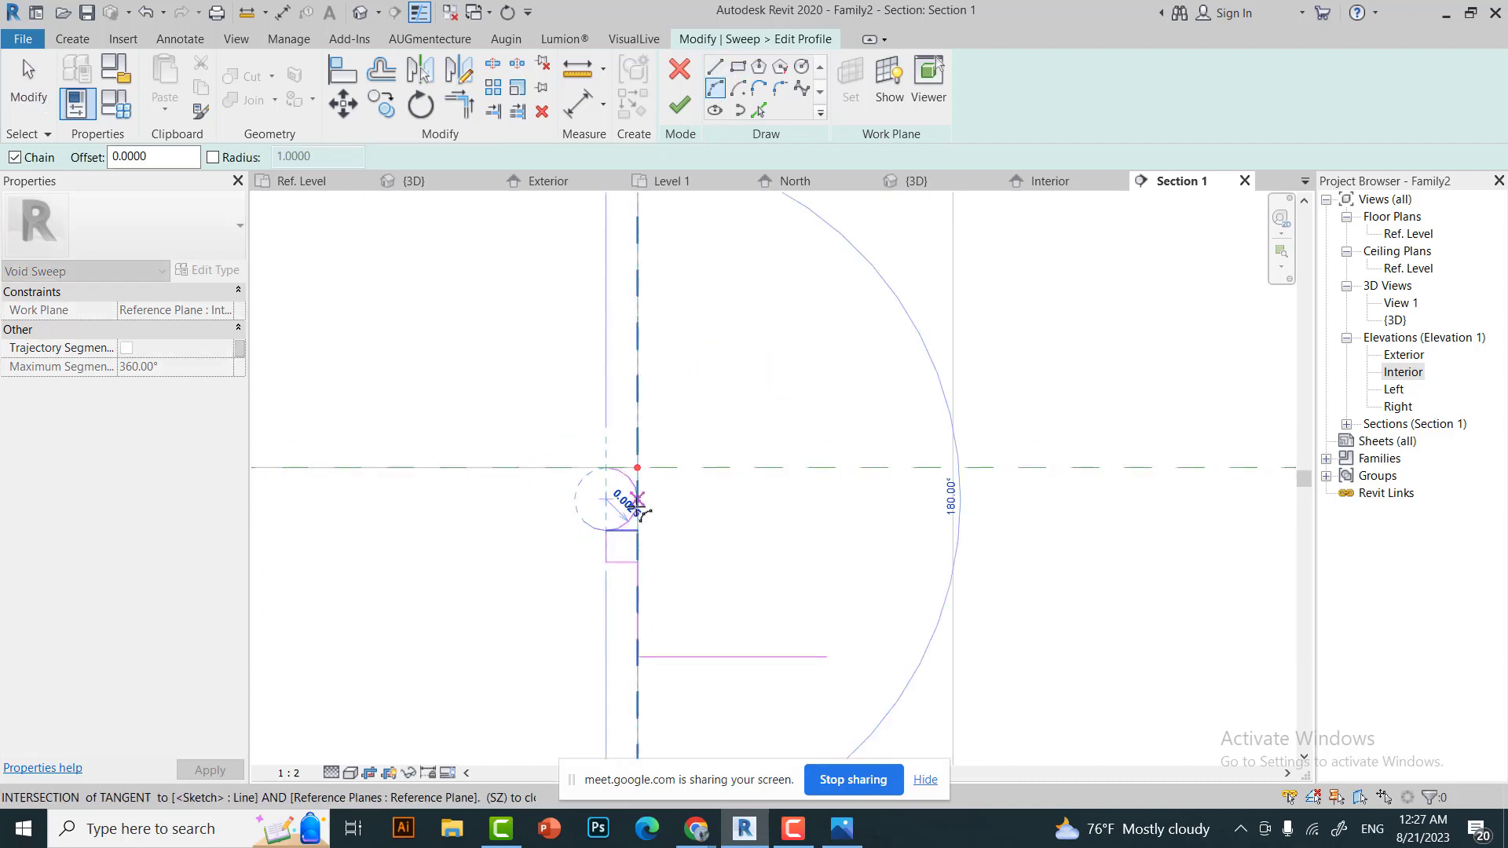
{"action": "left_click", "coordinate": [673, 512]}
{"action": "scroll", "coordinate": [619, 445], "scroll_direction": "down", "scroll_amount": 1}
{"action": "key", "text": "Escape"}
{"action": "key", "text": "Escape"}
{"action": "key", "text": "Return"}
{"action": "left_click", "coordinate": [647, 452]}
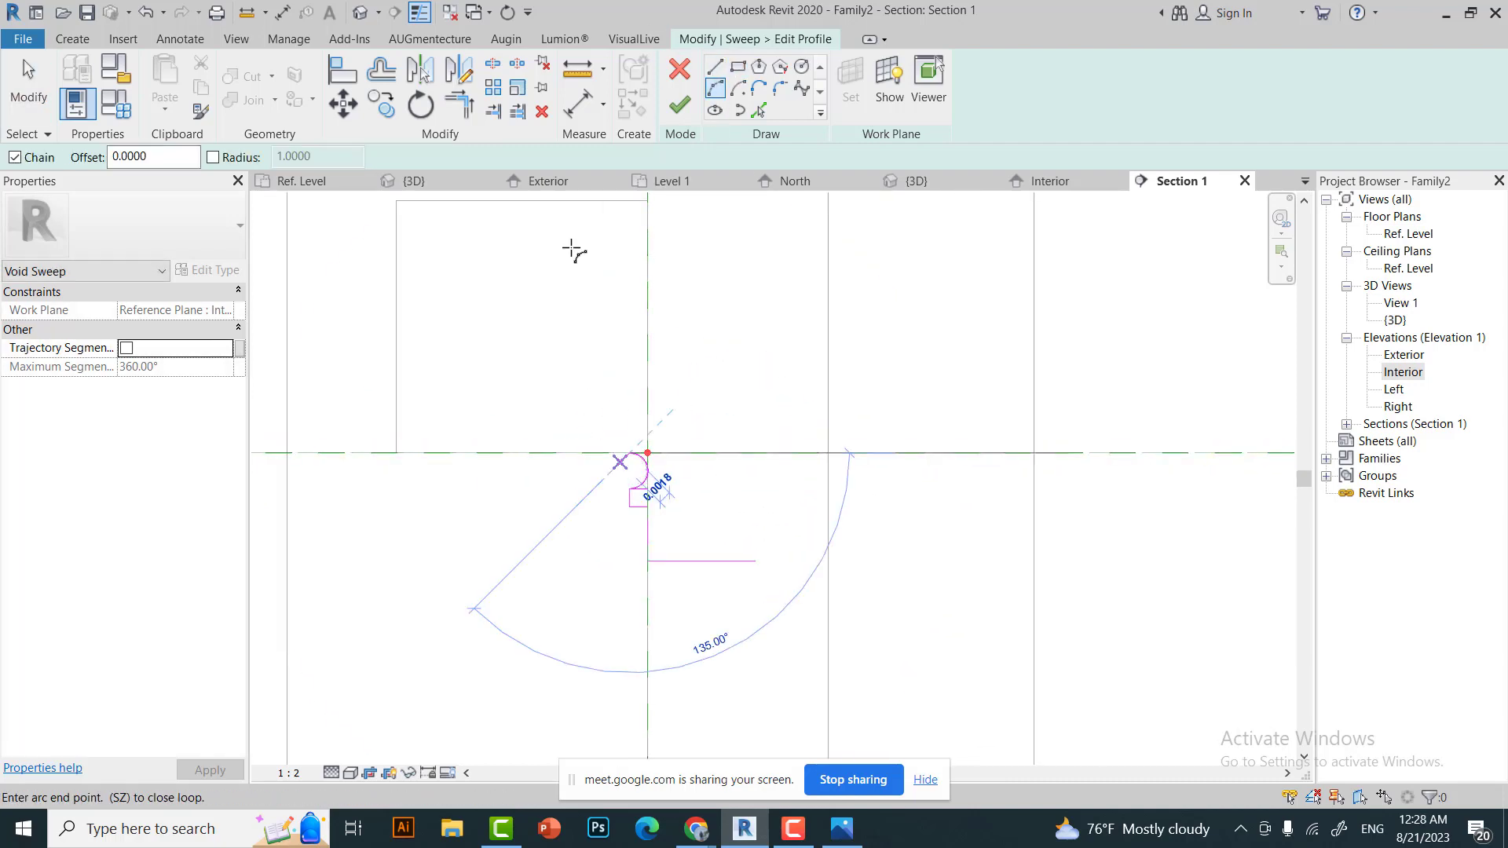
{"action": "scroll", "coordinate": [573, 246], "scroll_direction": "down", "scroll_amount": 1}
{"action": "left_click", "coordinate": [616, 327]}
{"action": "left_click", "coordinate": [559, 402]}
{"action": "key", "text": "Escape"}
{"action": "key", "text": "Escape"}
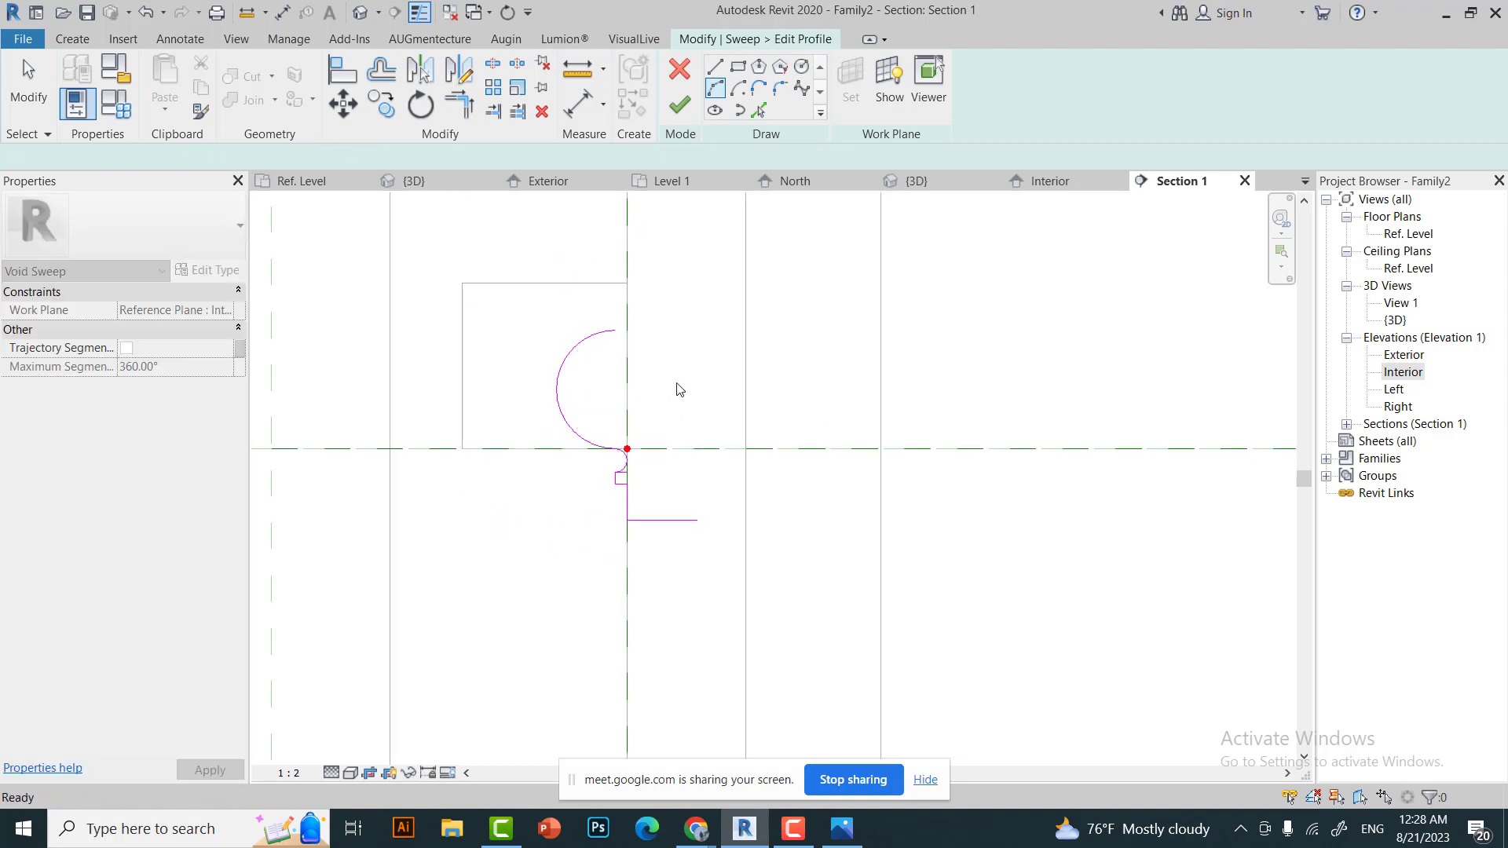
Draw straight lines from the arc's top to close the rectangular profile body.
{"action": "left_click", "coordinate": [714, 67]}
{"action": "left_click", "coordinate": [615, 330]}
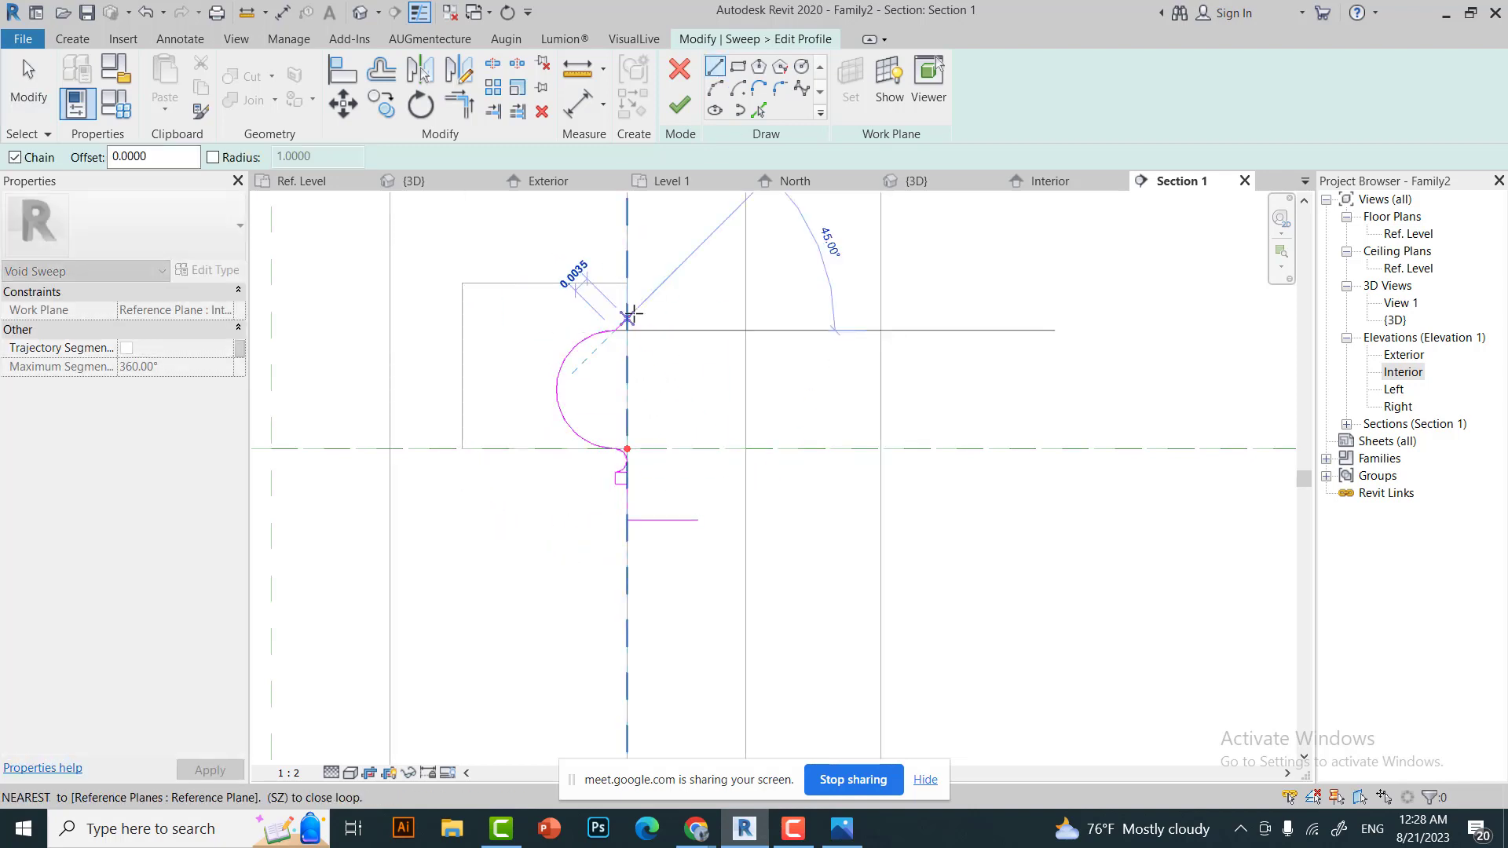
{"action": "scroll", "coordinate": [656, 338], "scroll_direction": "up", "scroll_amount": 1}
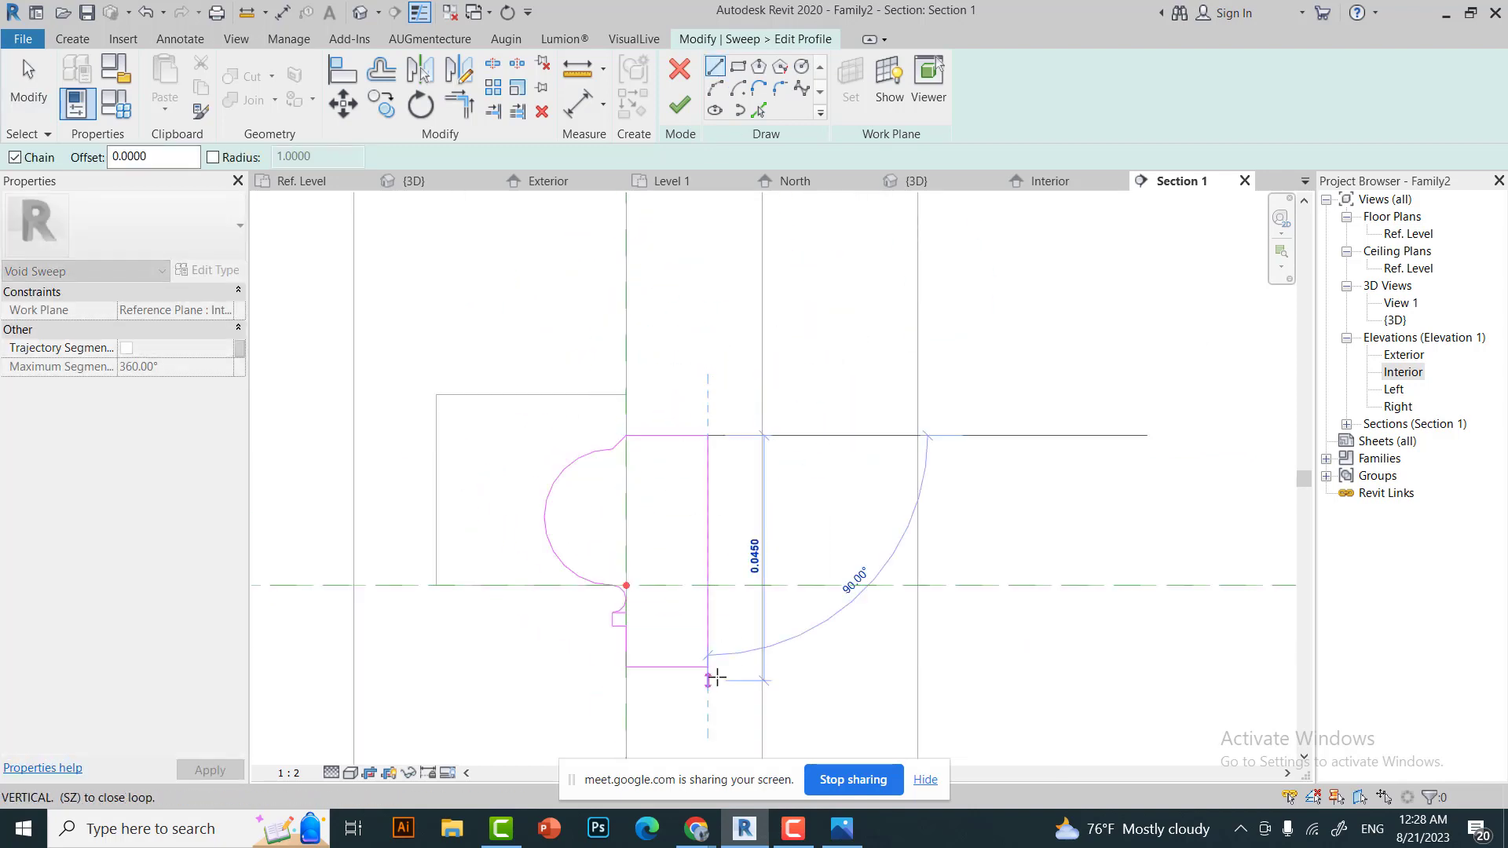
{"action": "left_click", "coordinate": [708, 667]}
{"action": "key", "text": "Escape"}
Select all the moulding profile lines ready for mirroring.
{"action": "left_click", "coordinate": [620, 609]}
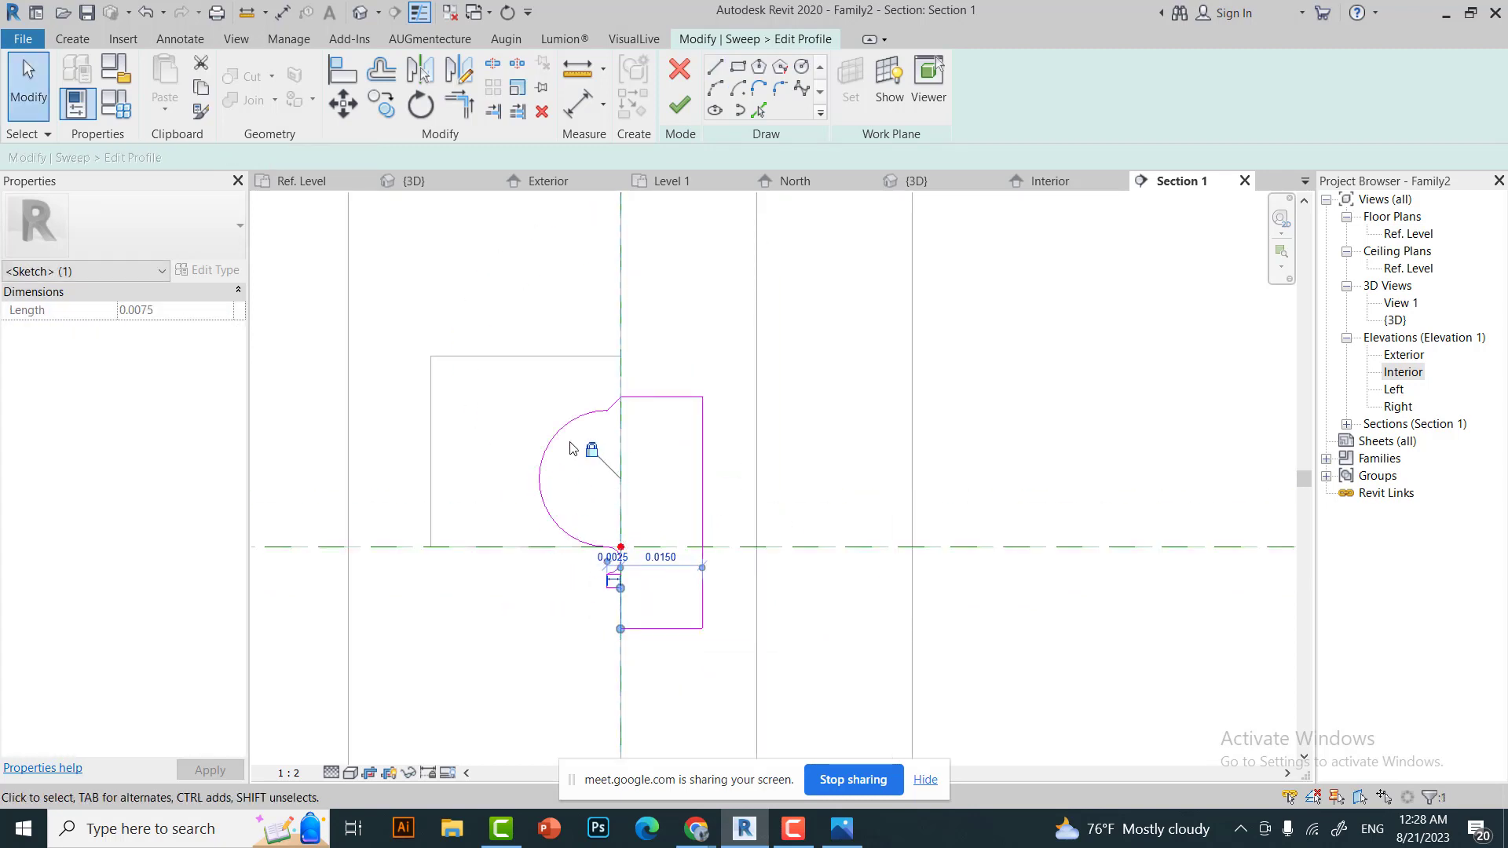
{"action": "key", "text": "Escape"}
{"action": "scroll", "coordinate": [561, 444], "scroll_direction": "down", "scroll_amount": 2}
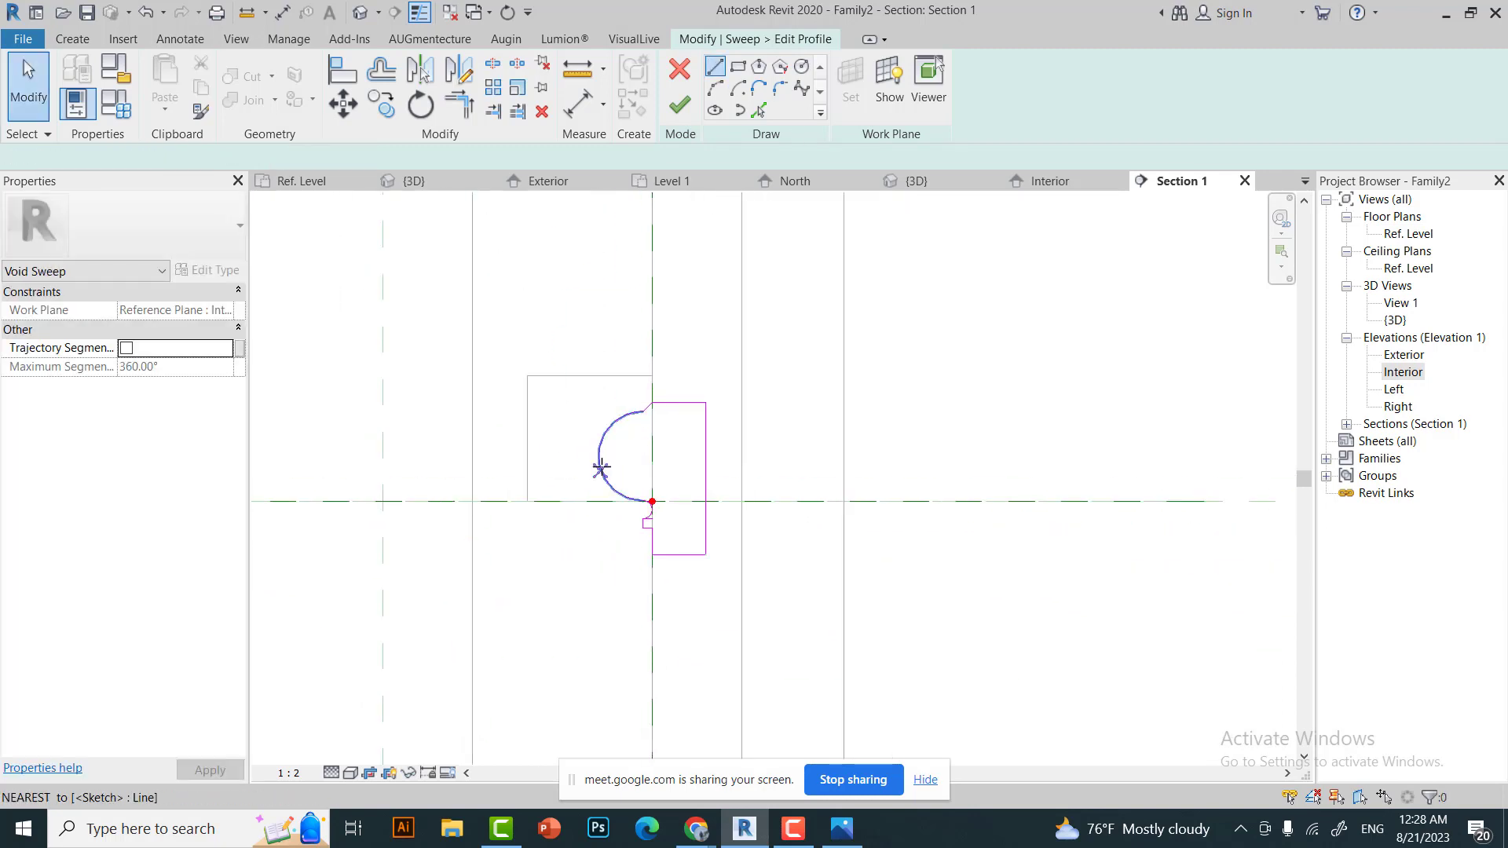
{"action": "key", "text": "l"}
{"action": "key", "text": "i"}
{"action": "key", "text": "Escape"}
{"action": "key", "text": "Escape"}
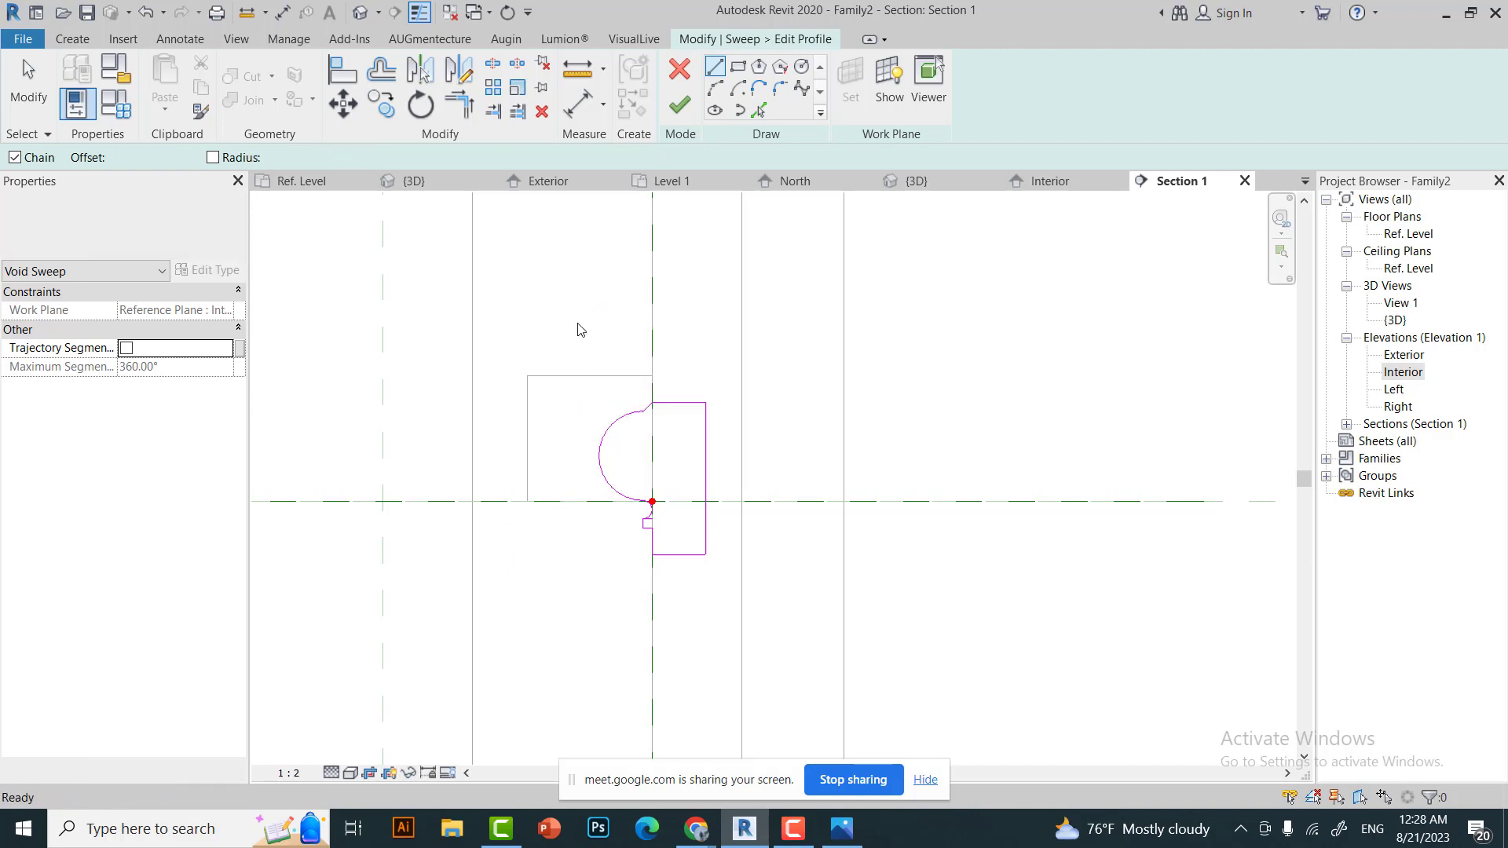
{"action": "left_click_drag", "start_coordinate": [578, 306], "coordinate": [777, 632]}
Mirror the selected profile across the vertical centre reference plane.
{"action": "key", "text": "m"}
{"action": "key", "text": "m"}
{"action": "scroll", "coordinate": [601, 379], "scroll_direction": "down", "scroll_amount": 5}
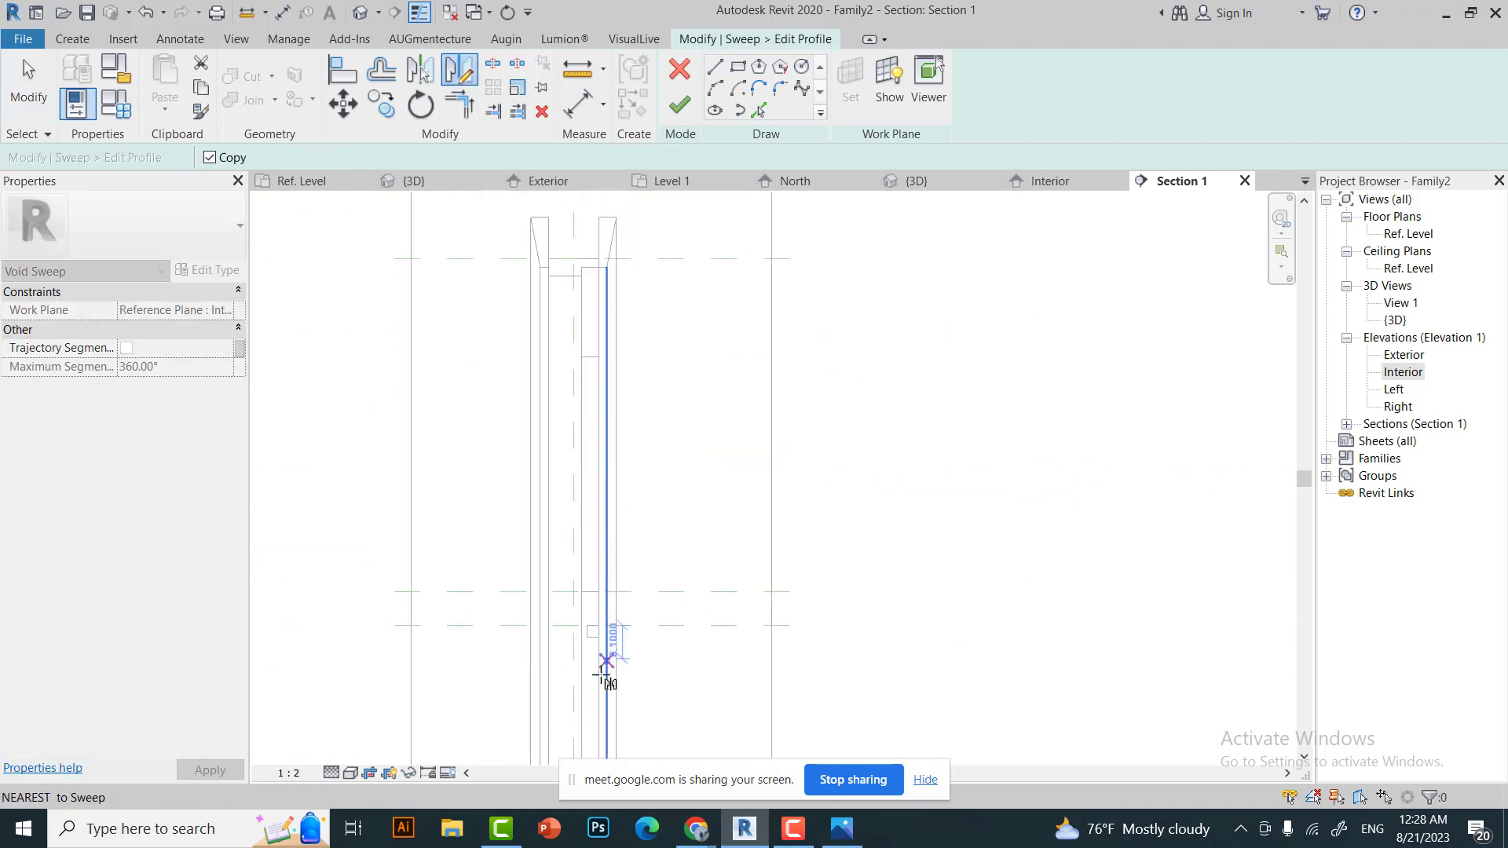
{"action": "scroll", "coordinate": [579, 690], "scroll_direction": "down", "scroll_amount": 5}
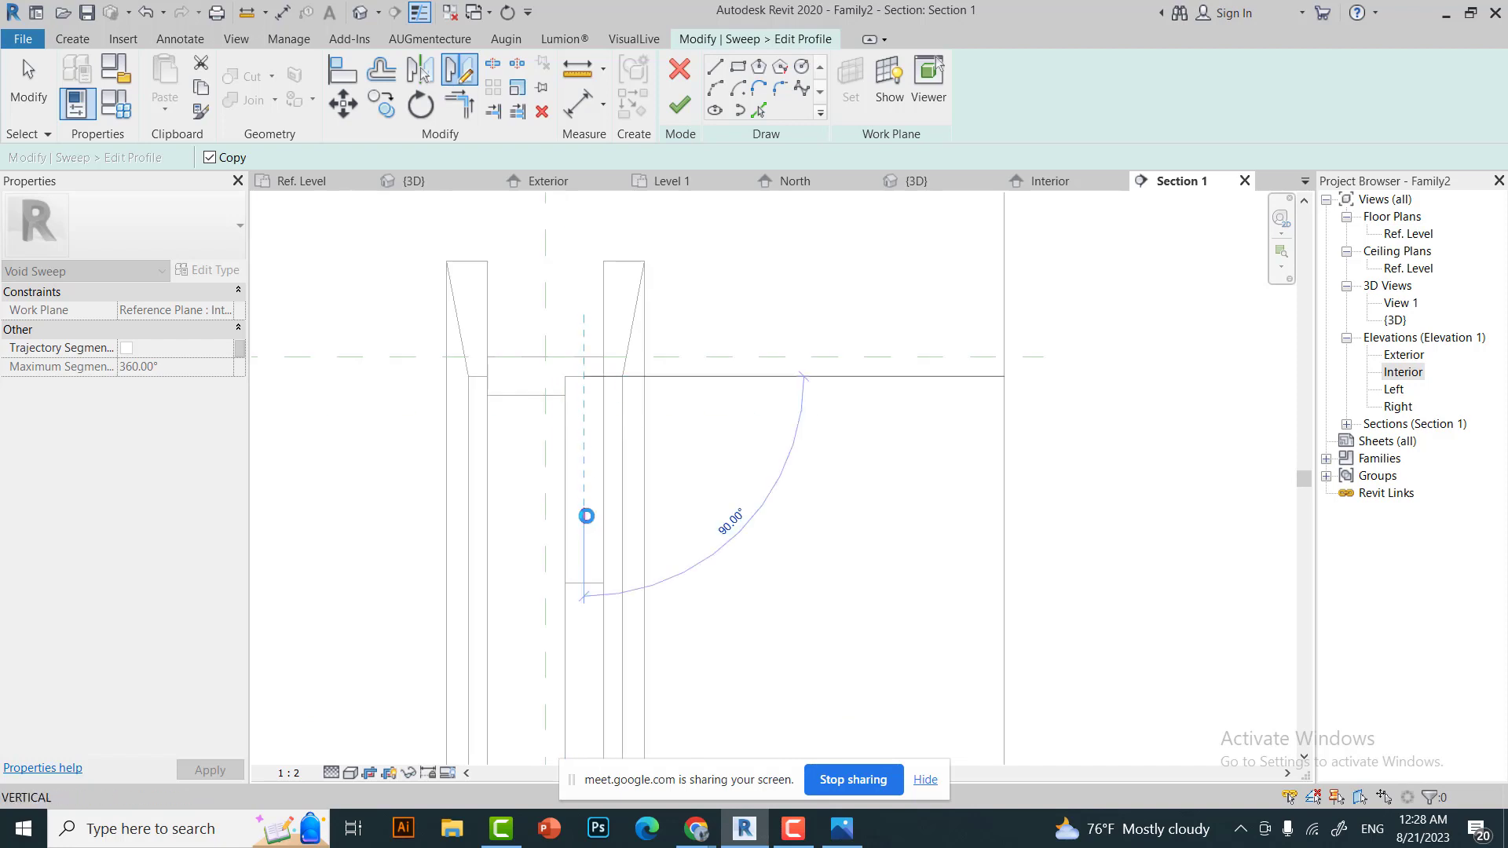
{"action": "left_click", "coordinate": [587, 517]}
{"action": "scroll", "coordinate": [566, 629], "scroll_direction": "down", "scroll_amount": 4}
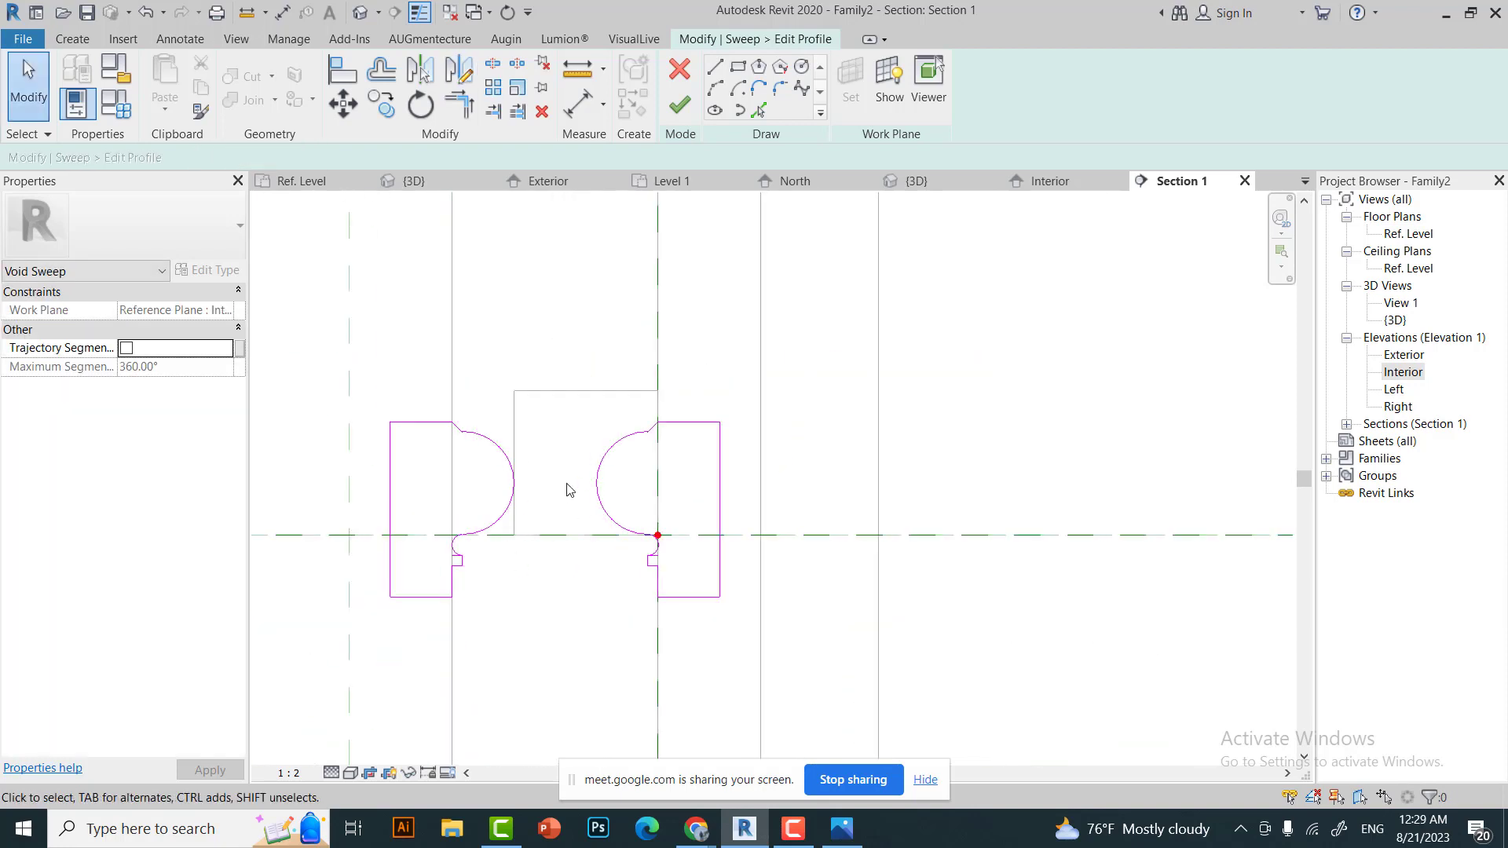
{"action": "scroll", "coordinate": [570, 490], "scroll_direction": "down", "scroll_amount": 2}
Delete the overlapping notch line flagged by the error and finish the profile sketch.
{"action": "left_click", "coordinate": [680, 104]}
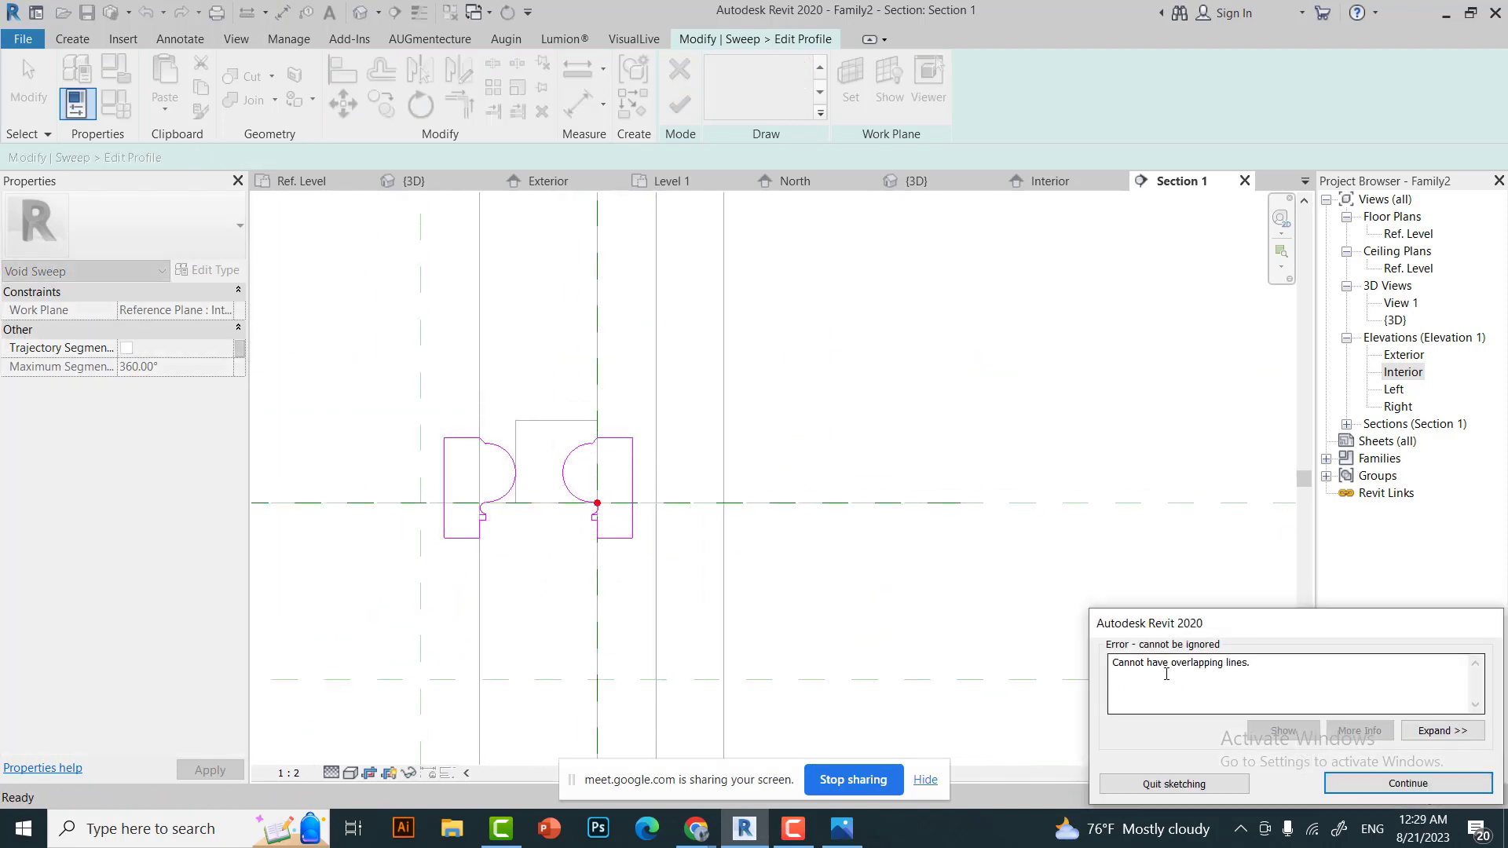
{"action": "left_click", "coordinate": [1399, 783]}
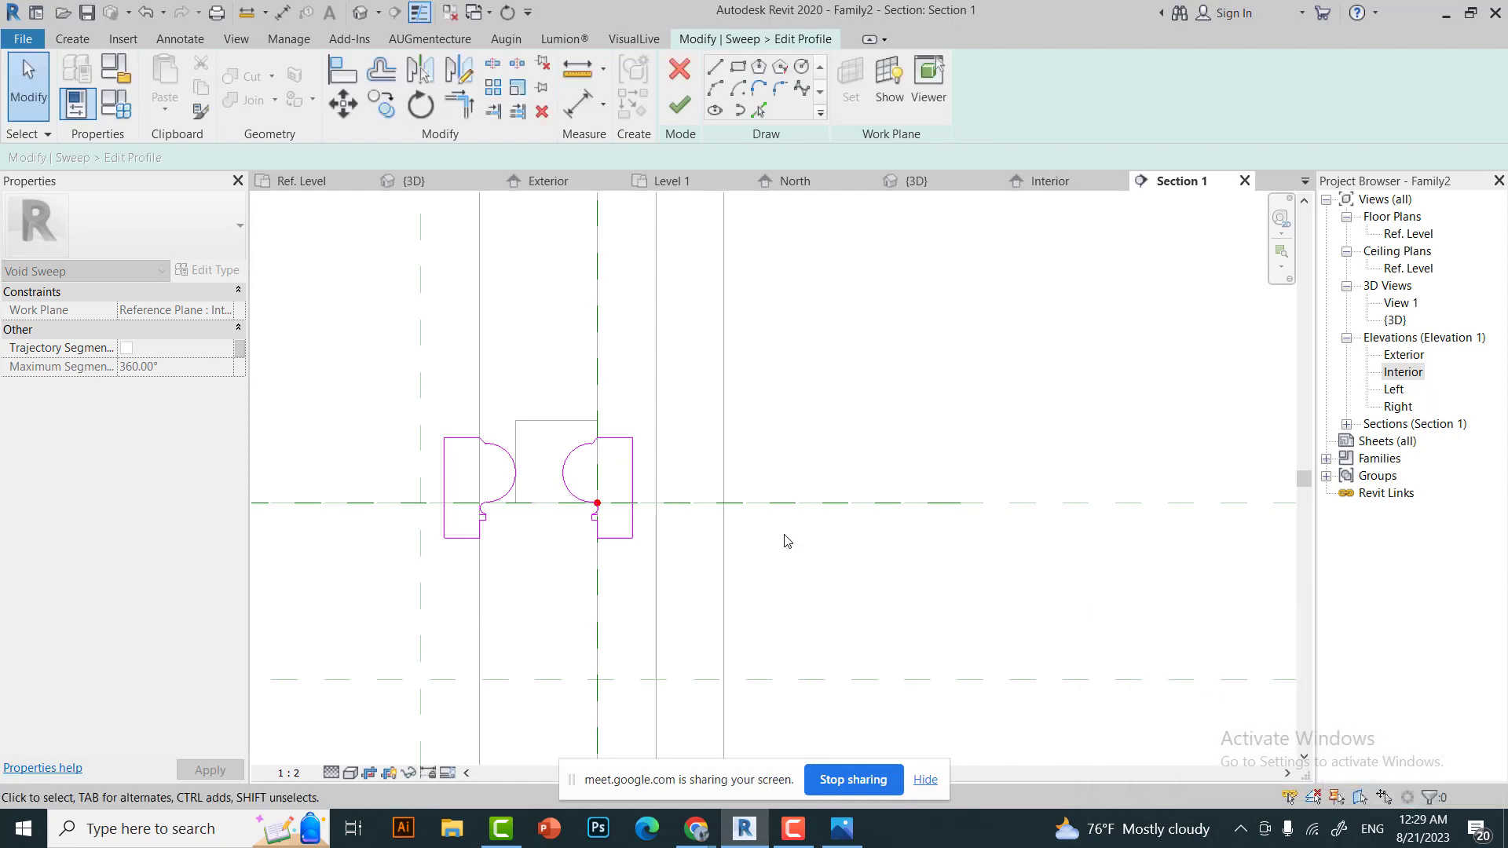
{"action": "left_click_drag", "start_coordinate": [421, 656], "coordinate": [623, 318]}
{"action": "scroll", "coordinate": [629, 494], "scroll_direction": "up", "scroll_amount": 2}
{"action": "scroll", "coordinate": [798, 420], "scroll_direction": "up", "scroll_amount": 3}
{"action": "left_click", "coordinate": [799, 420]}
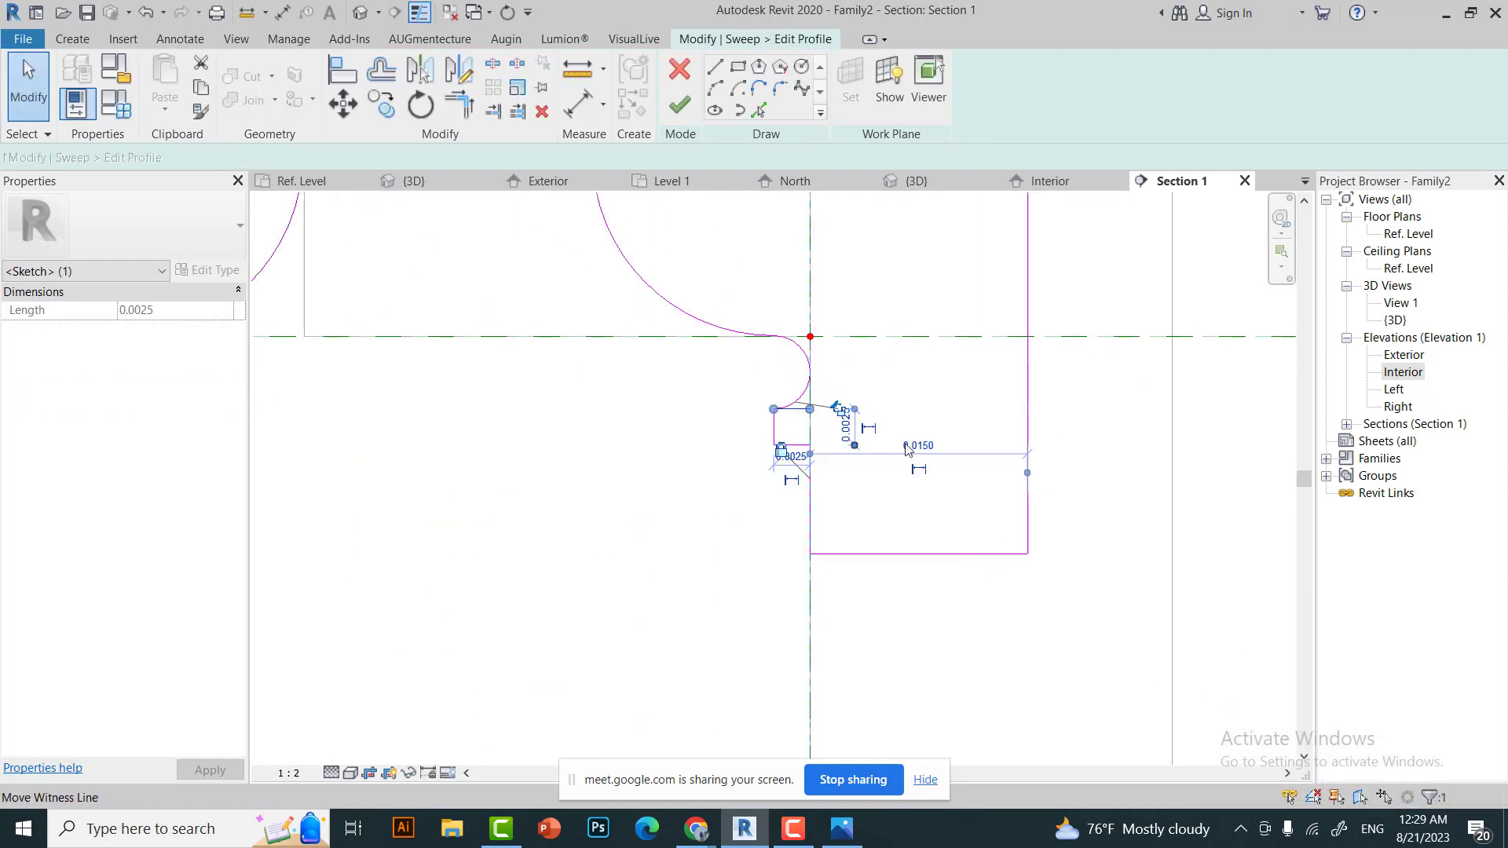
{"action": "key", "text": "Delete"}
{"action": "scroll", "coordinate": [634, 491], "scroll_direction": "down", "scroll_amount": 2}
{"action": "scroll", "coordinate": [649, 481], "scroll_direction": "down", "scroll_amount": 2}
{"action": "left_click", "coordinate": [680, 104]}
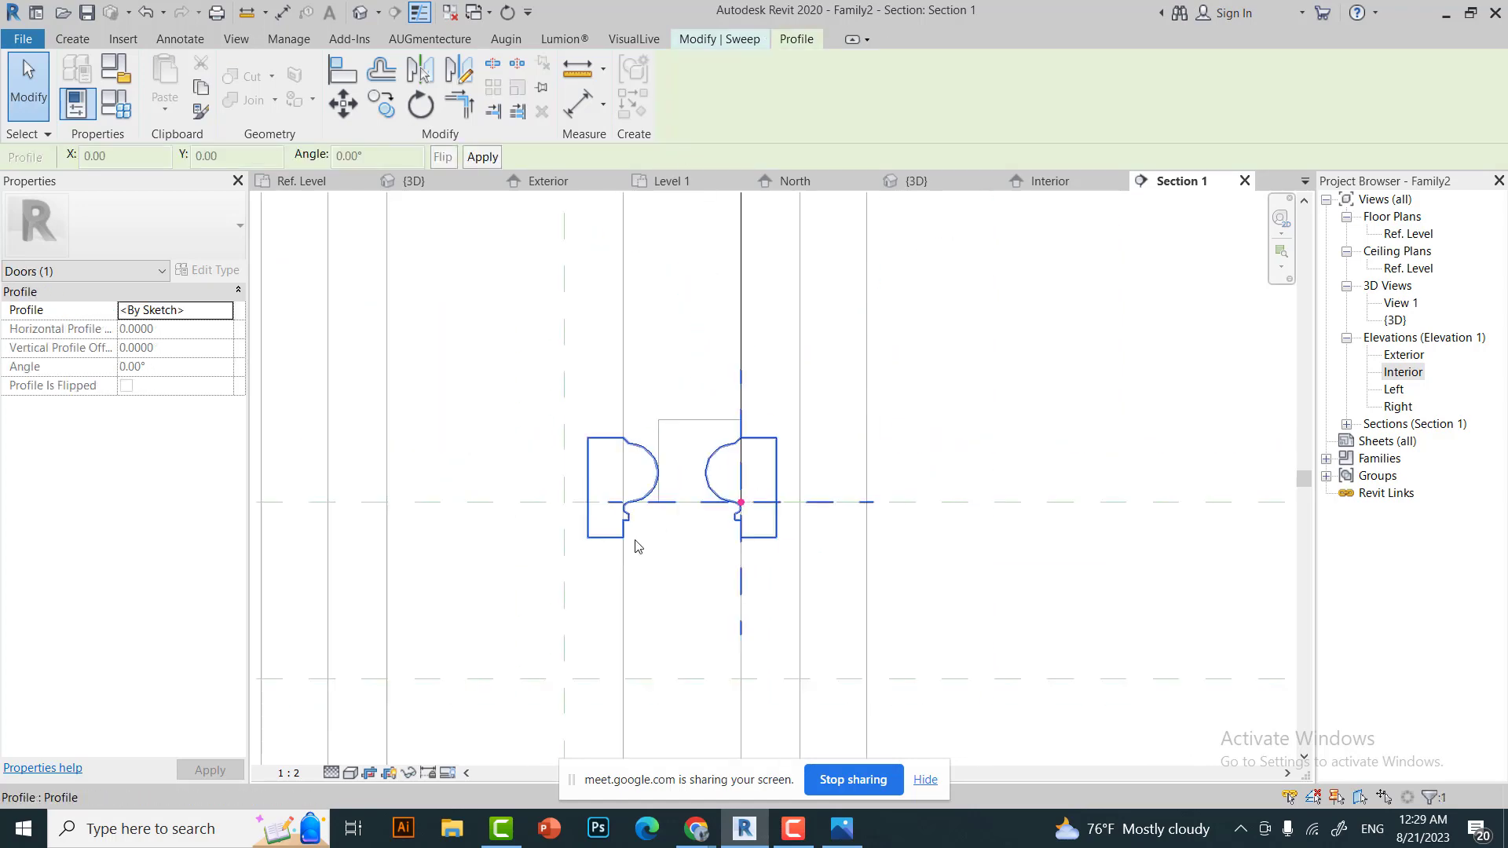
{"action": "left_click", "coordinate": [451, 185]}
Finish the void sweep and orbit the 3D view to face the door front.
{"action": "left_click", "coordinate": [704, 40]}
{"action": "left_click", "coordinate": [722, 87]}
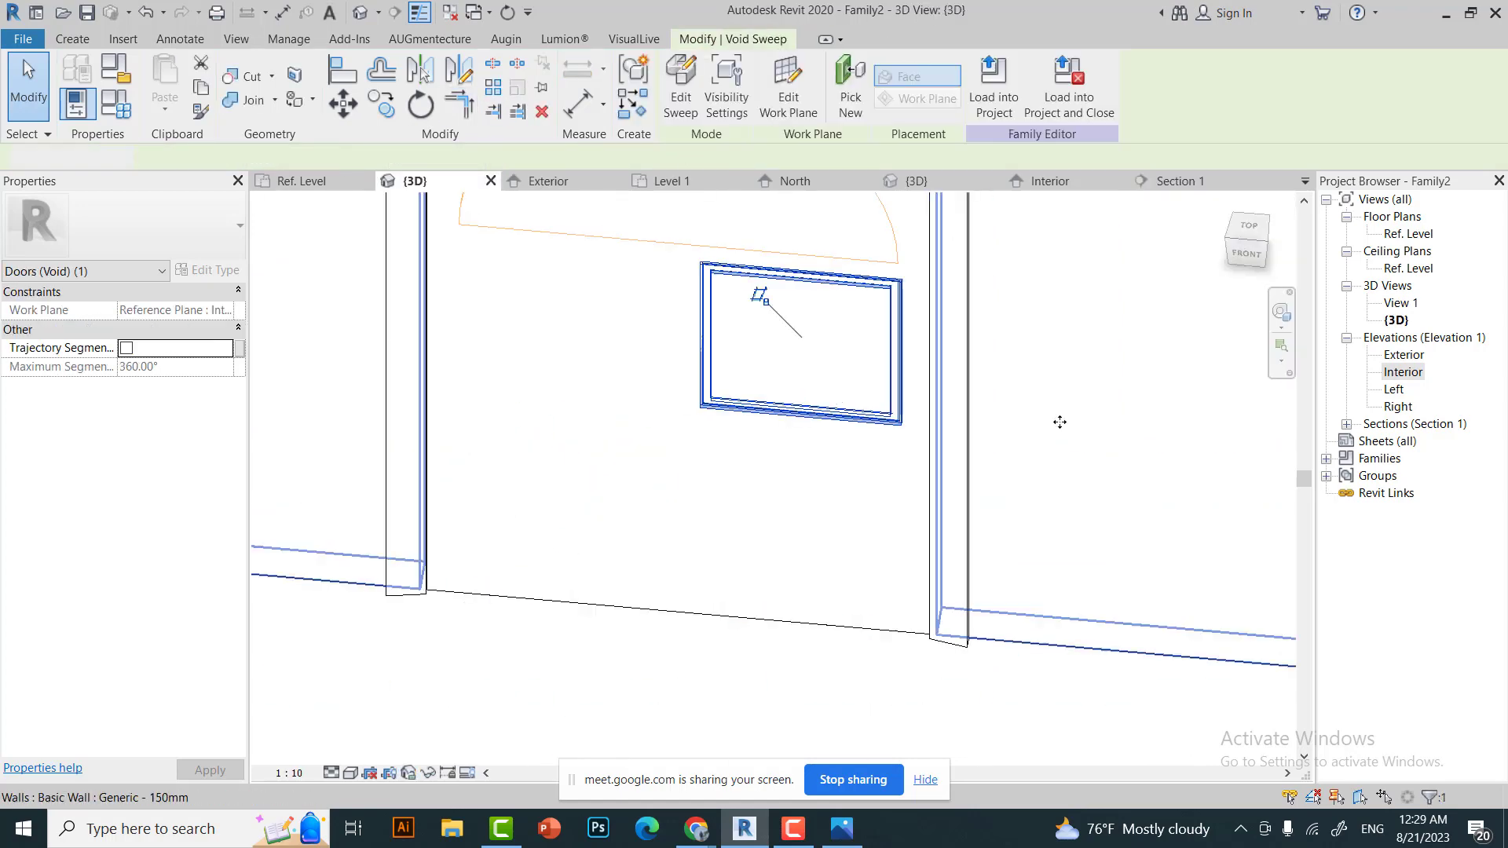
{"action": "left_click", "coordinate": [1057, 421]}
{"action": "scroll", "coordinate": [548, 242], "scroll_direction": "up", "scroll_amount": 4}
{"action": "scroll", "coordinate": [547, 242], "scroll_direction": "down", "scroll_amount": 1}
{"action": "scroll", "coordinate": [547, 242], "scroll_direction": "down", "scroll_amount": 2}
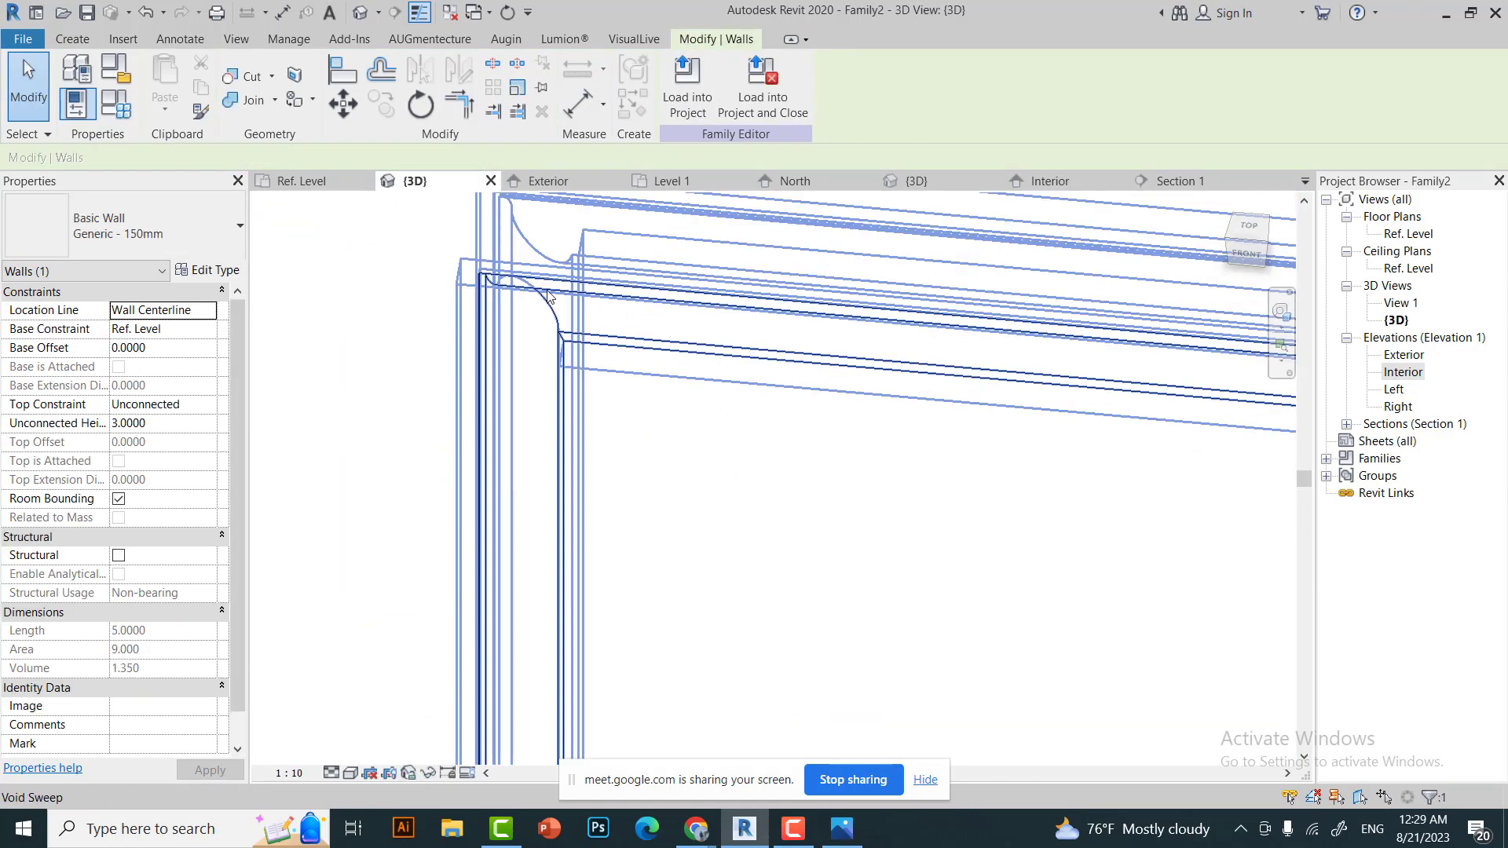
{"action": "scroll", "coordinate": [707, 314], "scroll_direction": "down", "scroll_amount": 3}
{"action": "scroll", "coordinate": [840, 355], "scroll_direction": "up", "scroll_amount": 5}
{"action": "middle_click_drag", "start_coordinate": [840, 356], "coordinate": [864, 493], "text": "shift"}
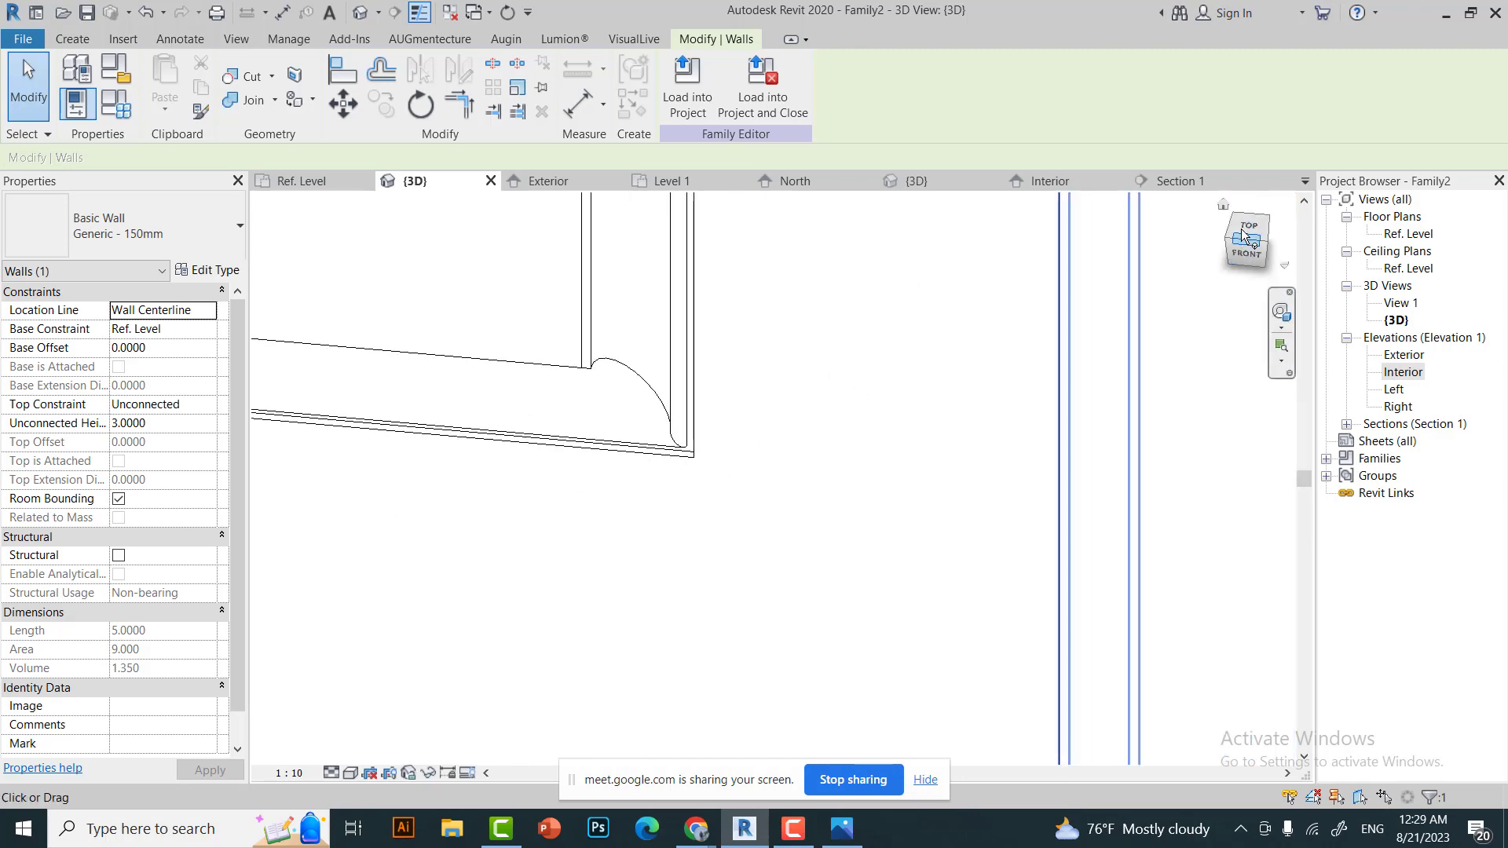
{"action": "scroll", "coordinate": [864, 493], "scroll_direction": "down", "scroll_amount": 2}
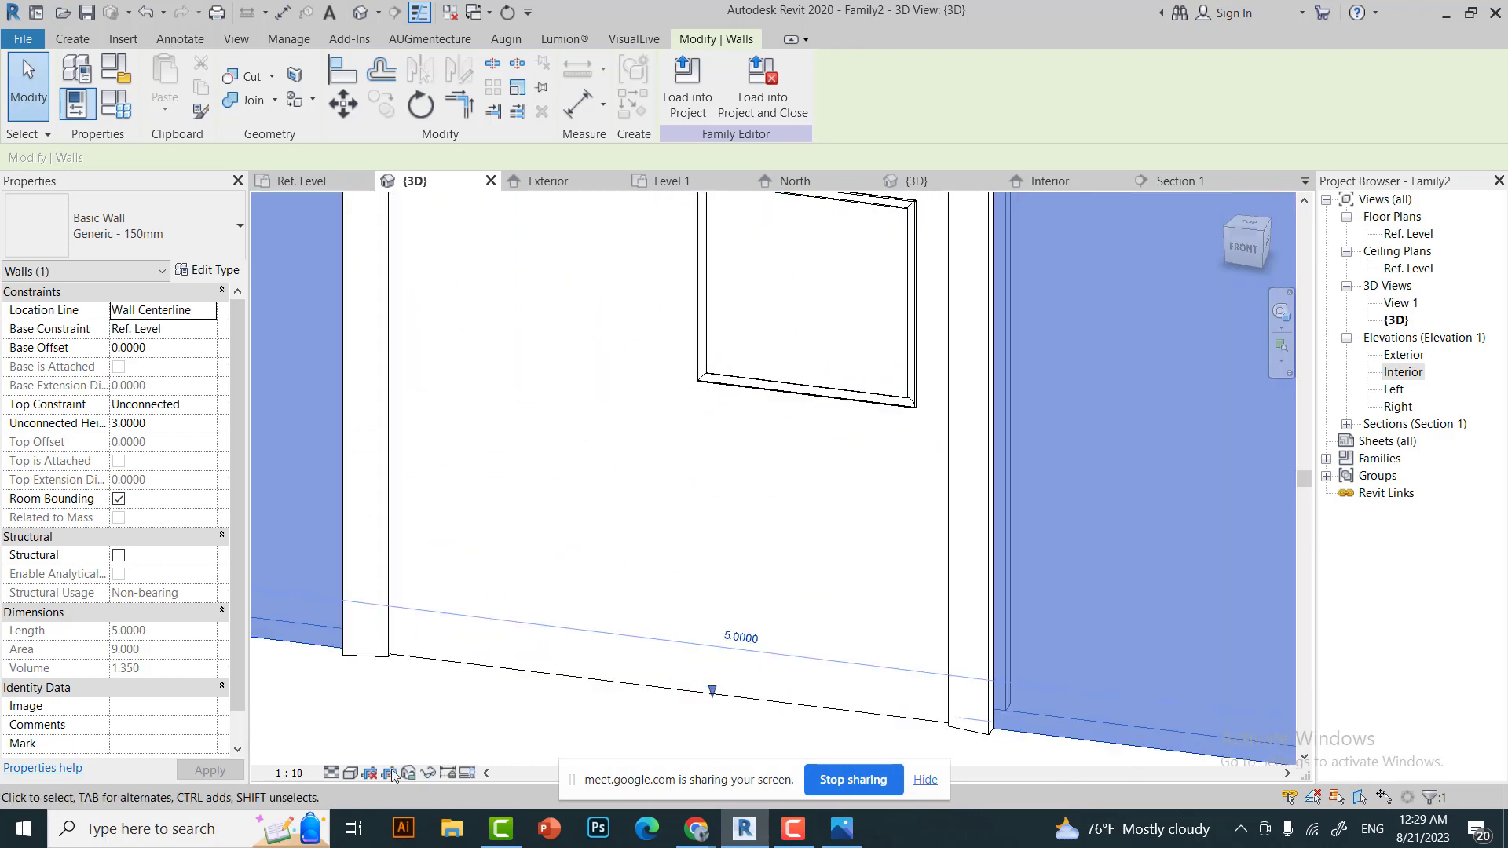
Set the 3D view to Realistic shading, then check the Exterior elevation.
{"action": "left_click", "coordinate": [350, 773]}
{"action": "left_click", "coordinate": [392, 734]}
{"action": "left_click", "coordinate": [854, 381]}
{"action": "key", "text": "Escape"}
{"action": "scroll", "coordinate": [864, 503], "scroll_direction": "down", "scroll_amount": 3}
{"action": "scroll", "coordinate": [875, 626], "scroll_direction": "up", "scroll_amount": 2}
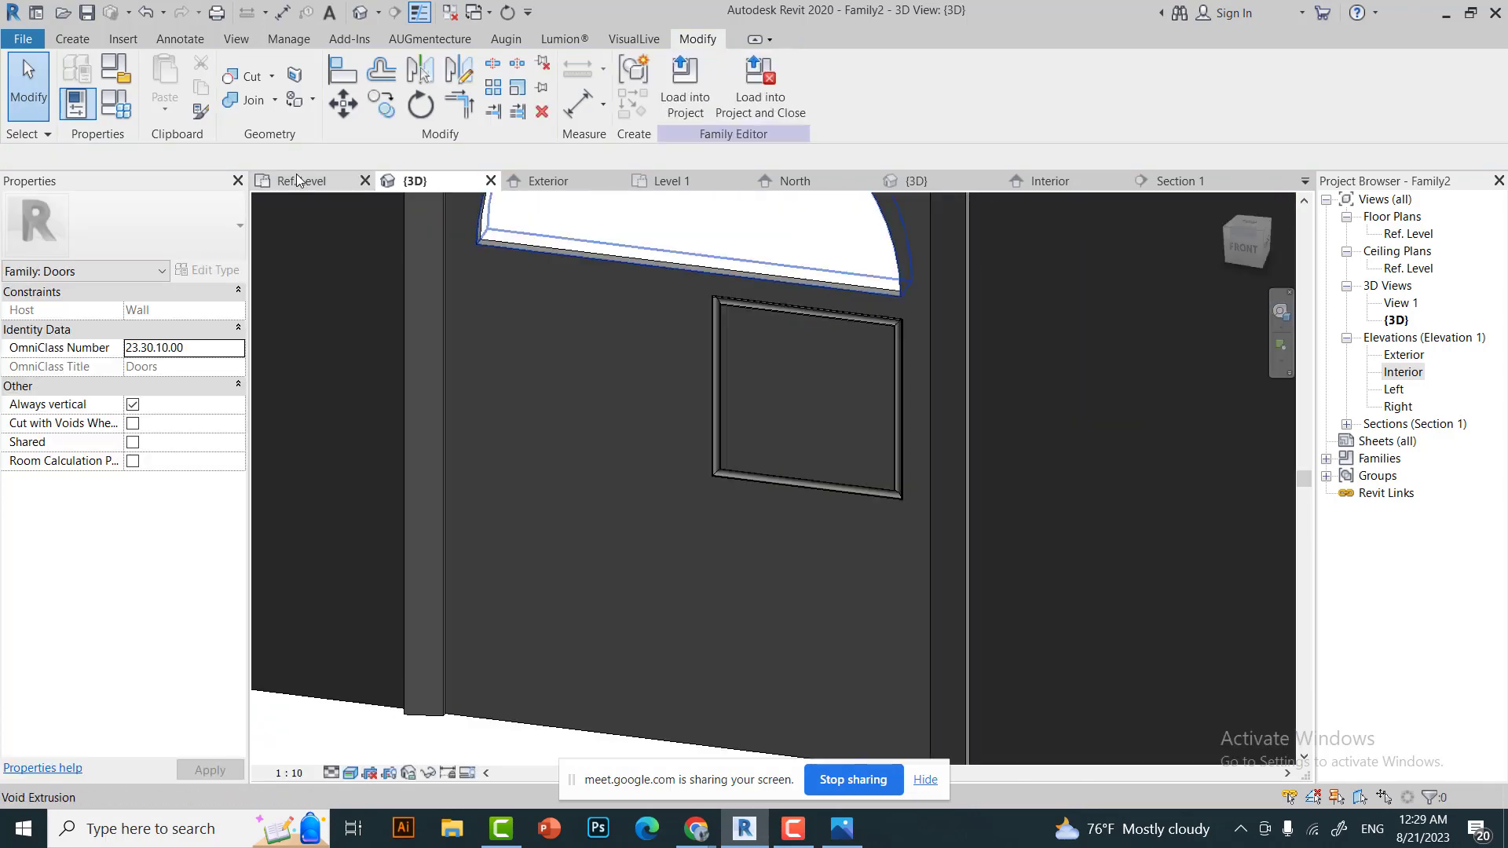
{"action": "left_click", "coordinate": [547, 181]}
{"action": "scroll", "coordinate": [665, 279], "scroll_direction": "up", "scroll_amount": 2}
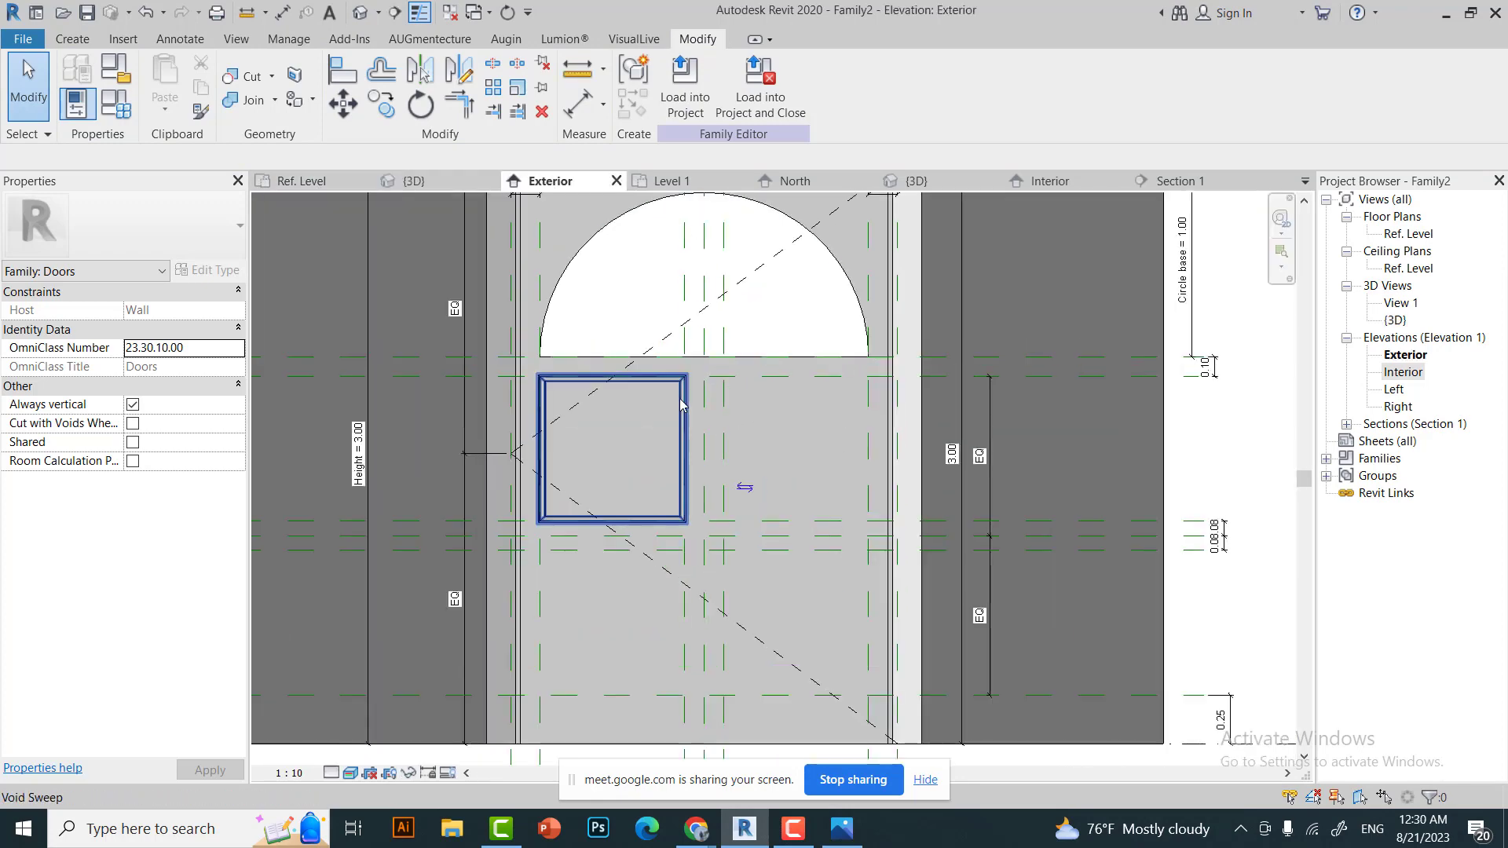
Copy the square panel void sweep to the right of the centre plane.
{"action": "left_click", "coordinate": [567, 519]}
{"action": "scroll", "coordinate": [559, 533], "scroll_direction": "up", "scroll_amount": 2}
{"action": "key", "text": "c"}
{"action": "key", "text": "o"}
{"action": "left_click", "coordinate": [729, 535]}
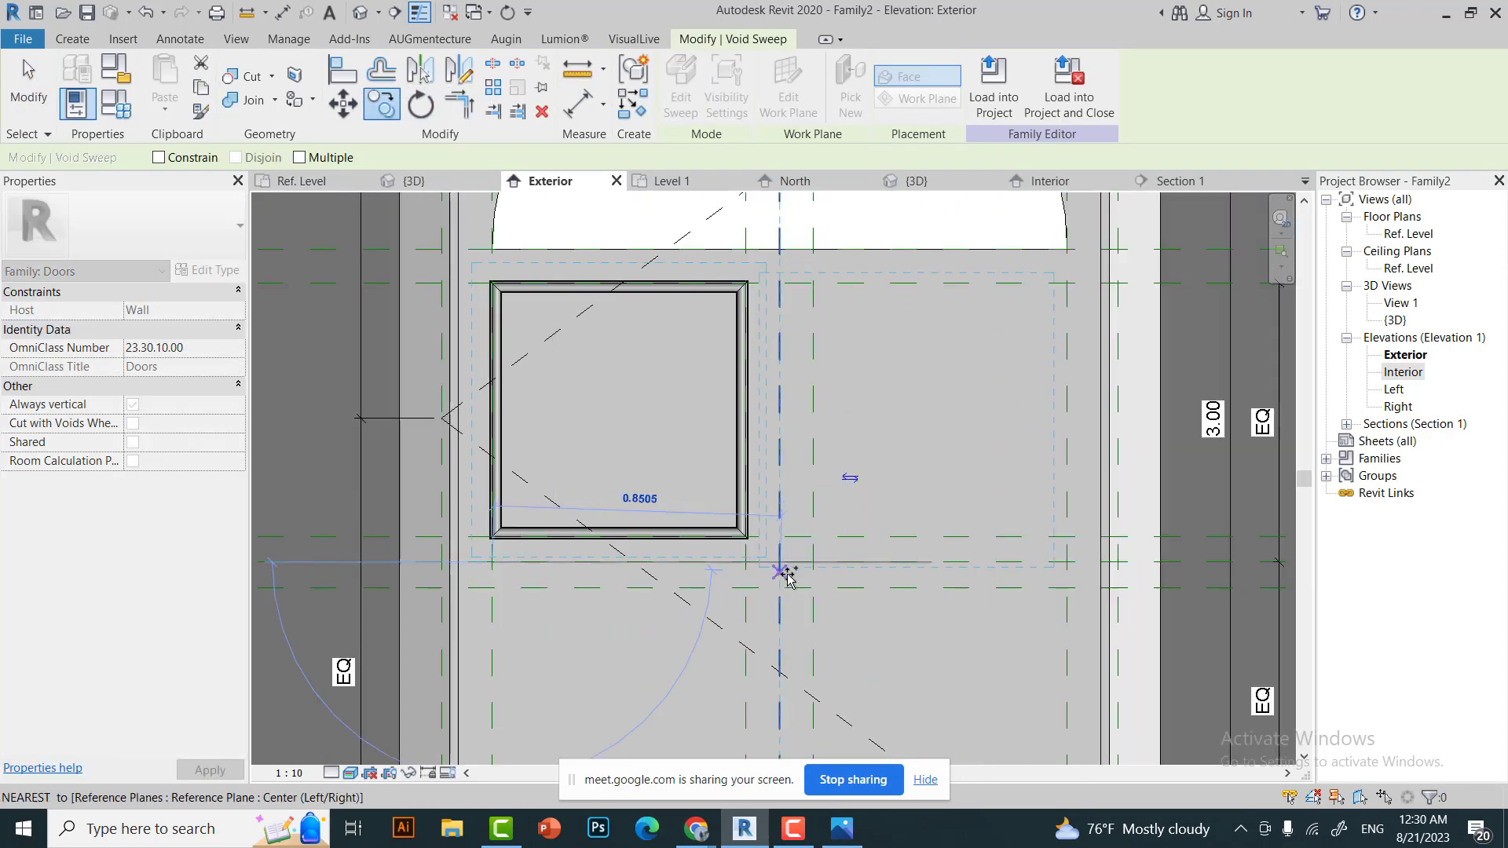
{"action": "left_click", "coordinate": [869, 560]}
{"action": "key", "text": "Escape"}
Copy both square voids downward to form a two-by-two grid of four panels.
{"action": "scroll", "coordinate": [833, 440], "scroll_direction": "down", "scroll_amount": 2}
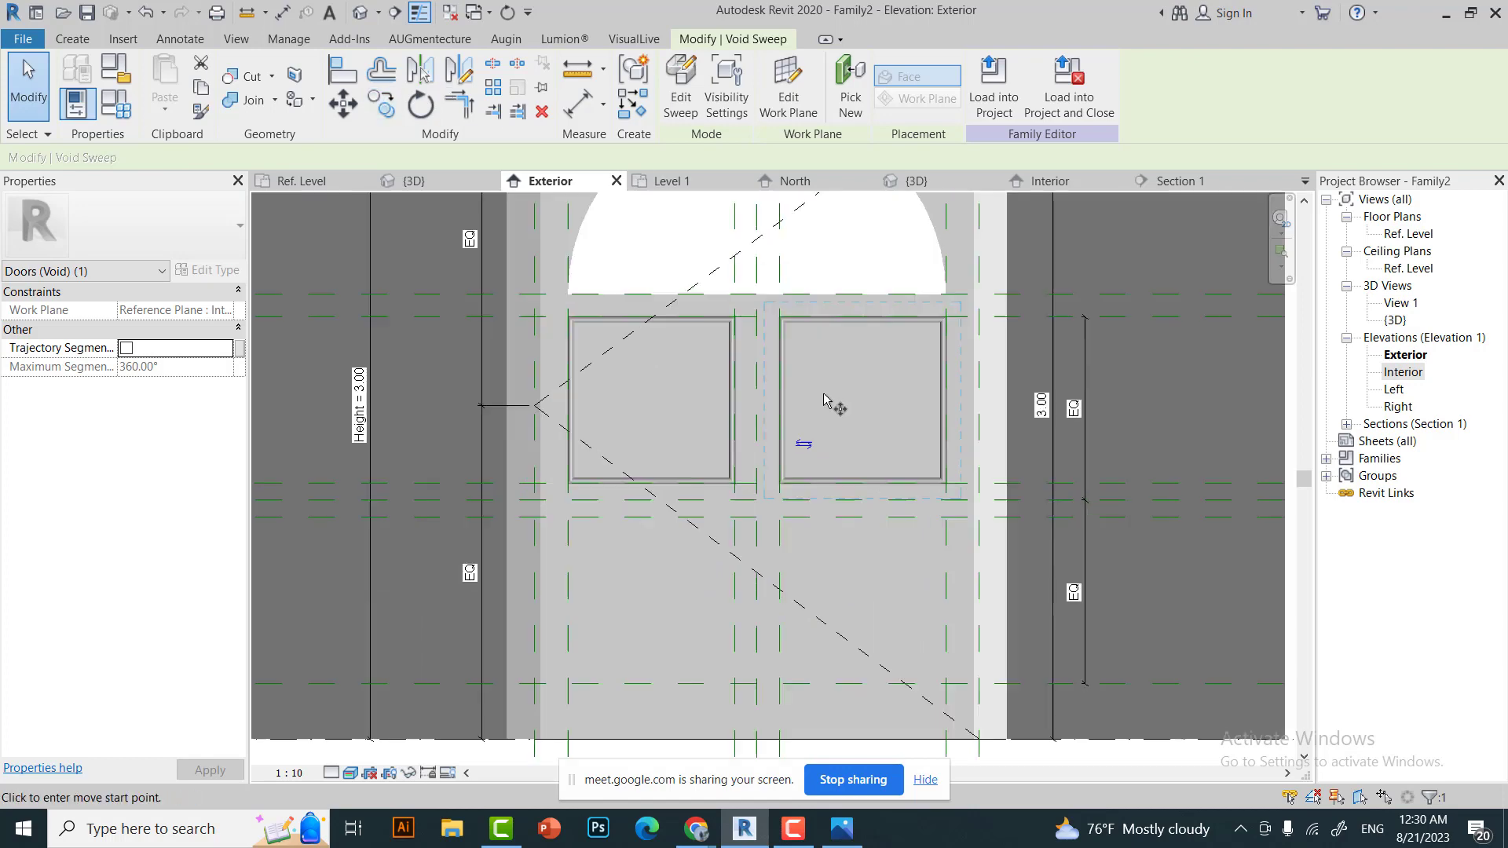
{"action": "scroll", "coordinate": [786, 393], "scroll_direction": "up", "scroll_amount": 2}
{"action": "key", "text": "c"}
{"action": "key", "text": "o"}
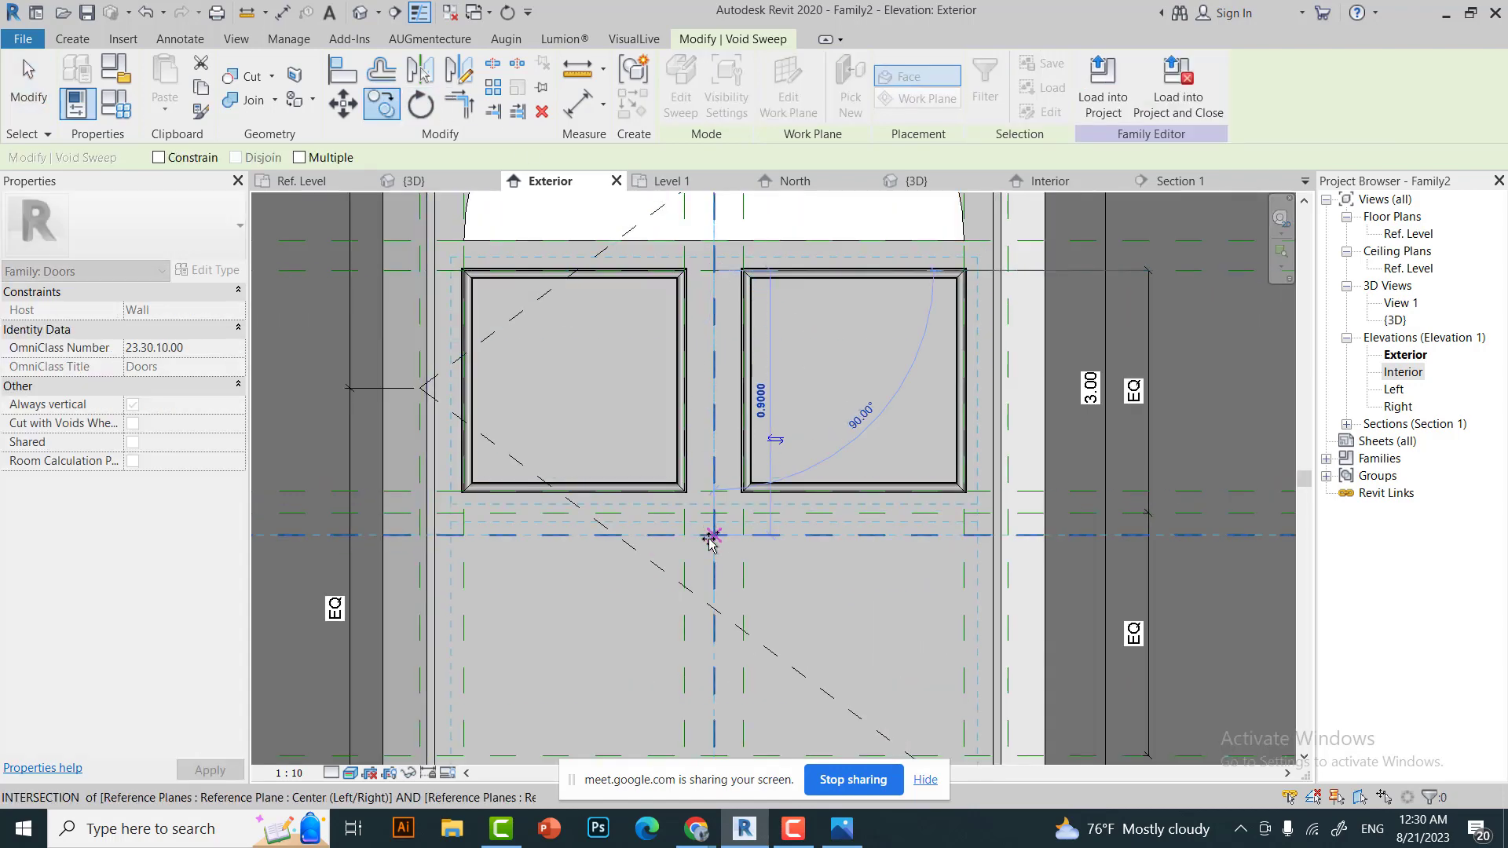
{"action": "left_click", "coordinate": [688, 389]}
Review the upper-right void's sweep path, finish it, and open its profile for editing.
{"action": "double_click", "coordinate": [754, 397]}
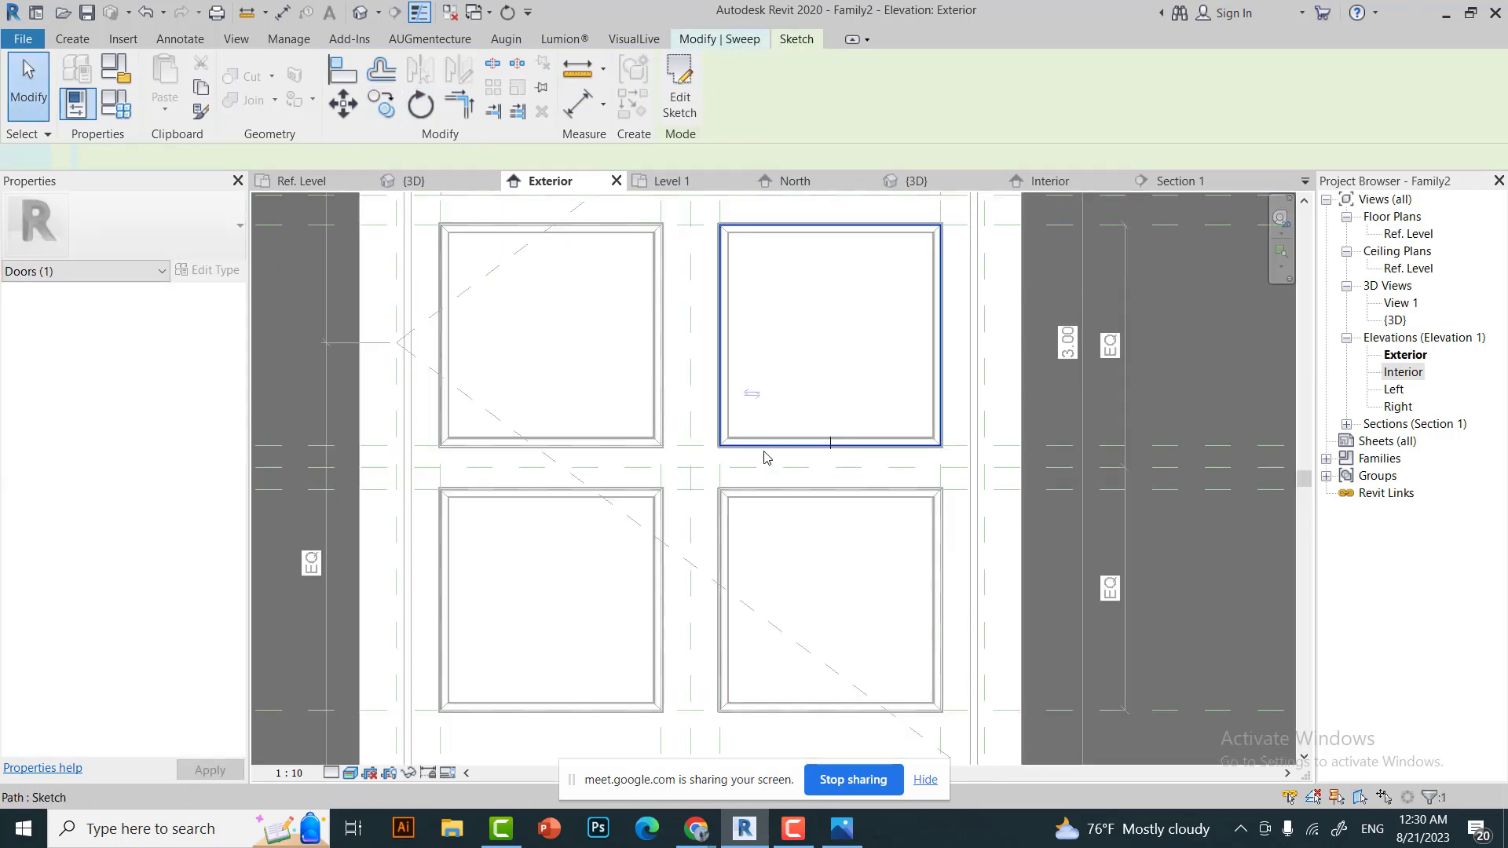
{"action": "left_click", "coordinate": [756, 445]}
{"action": "left_click", "coordinate": [771, 330]}
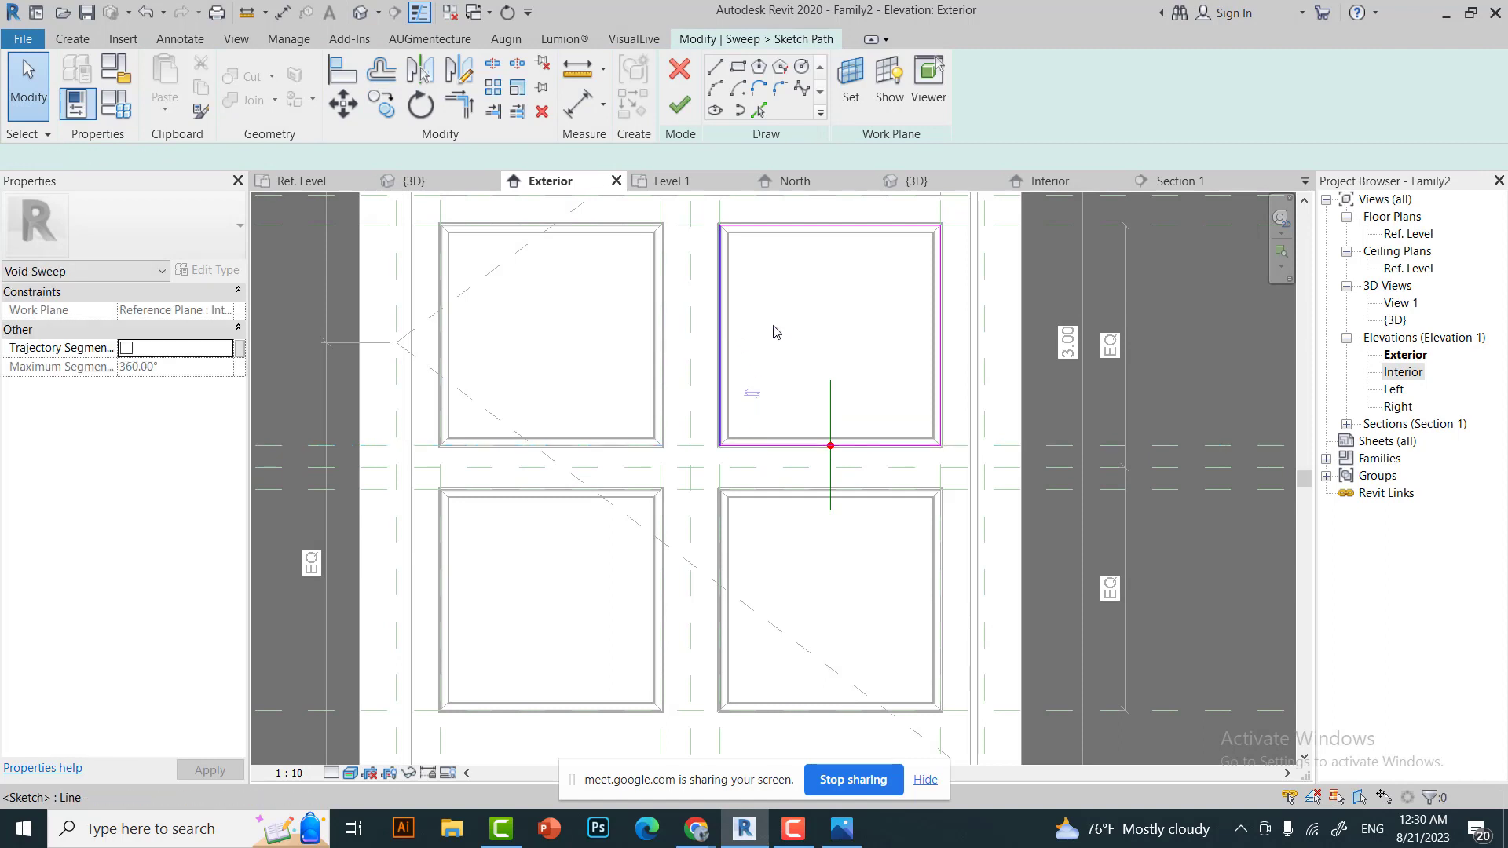
{"action": "left_click", "coordinate": [728, 325]}
{"action": "left_click", "coordinate": [942, 312]}
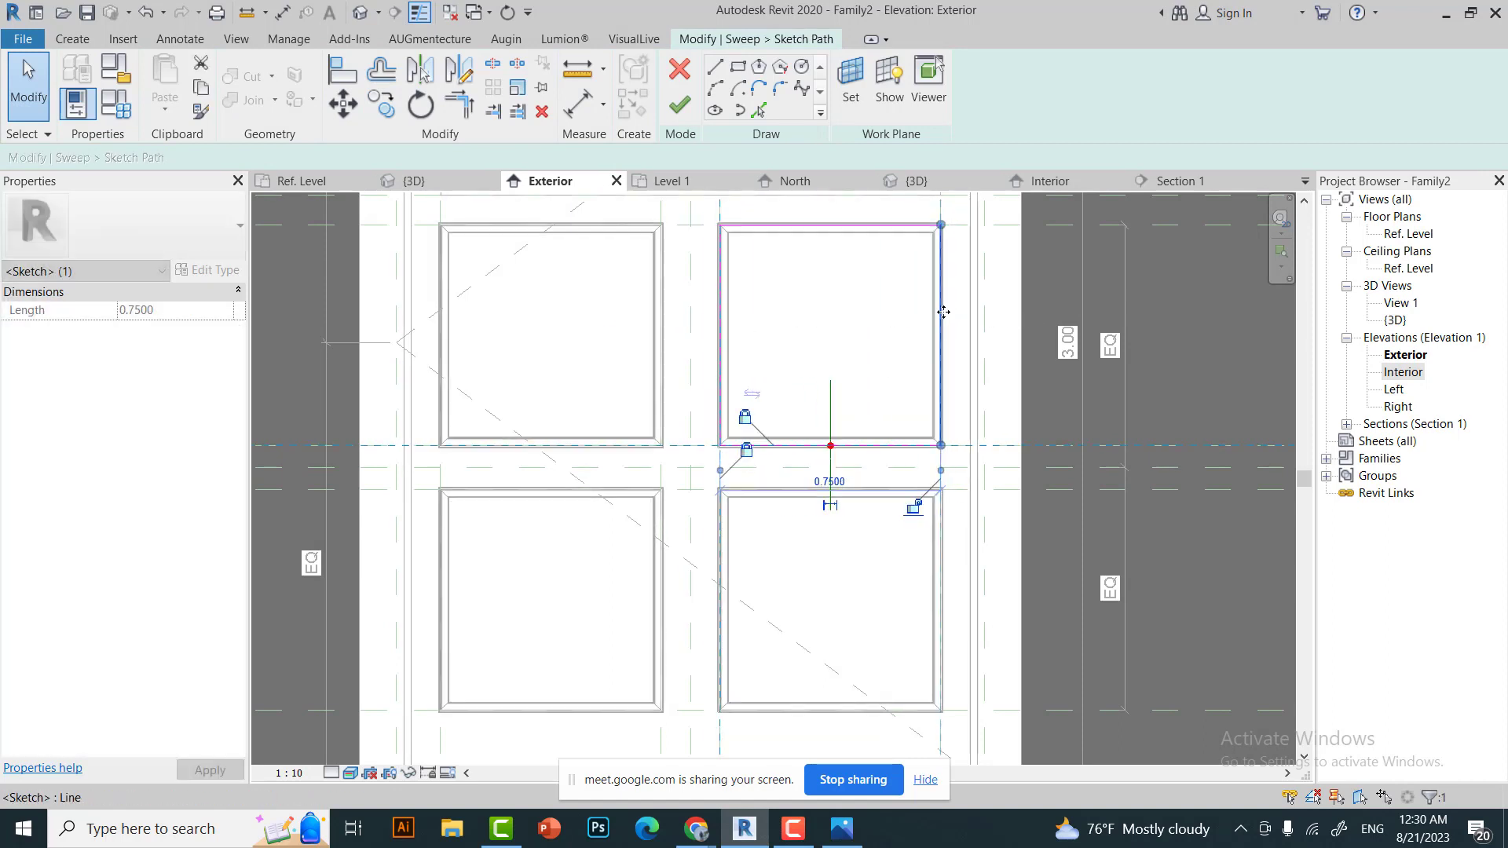
{"action": "left_click", "coordinate": [842, 238]}
{"action": "scroll", "coordinate": [764, 433], "scroll_direction": "down", "scroll_amount": 3}
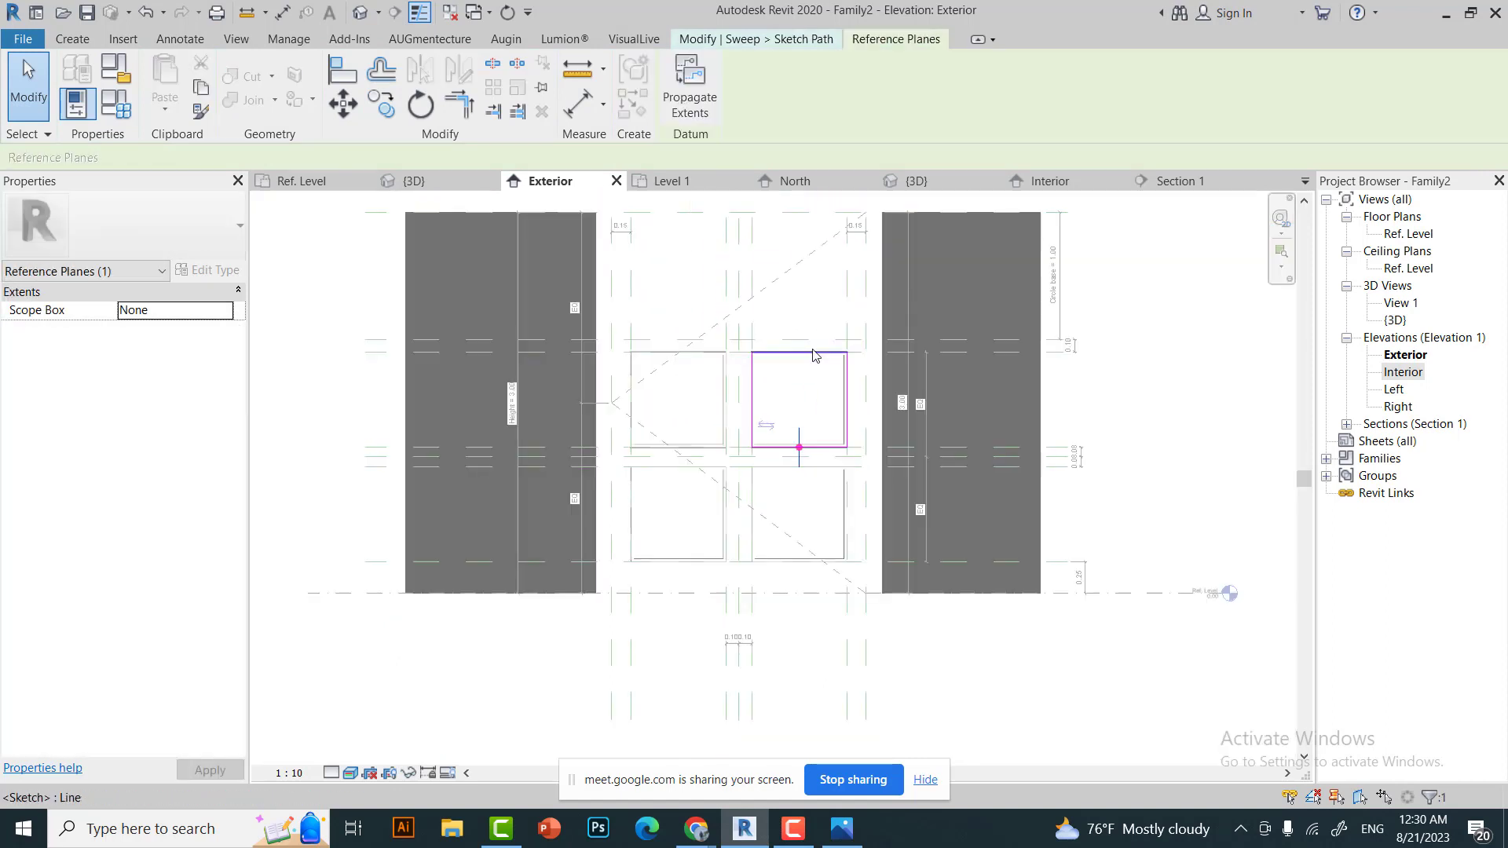
{"action": "scroll", "coordinate": [787, 348], "scroll_direction": "up", "scroll_amount": 2}
{"action": "left_click", "coordinate": [681, 104]}
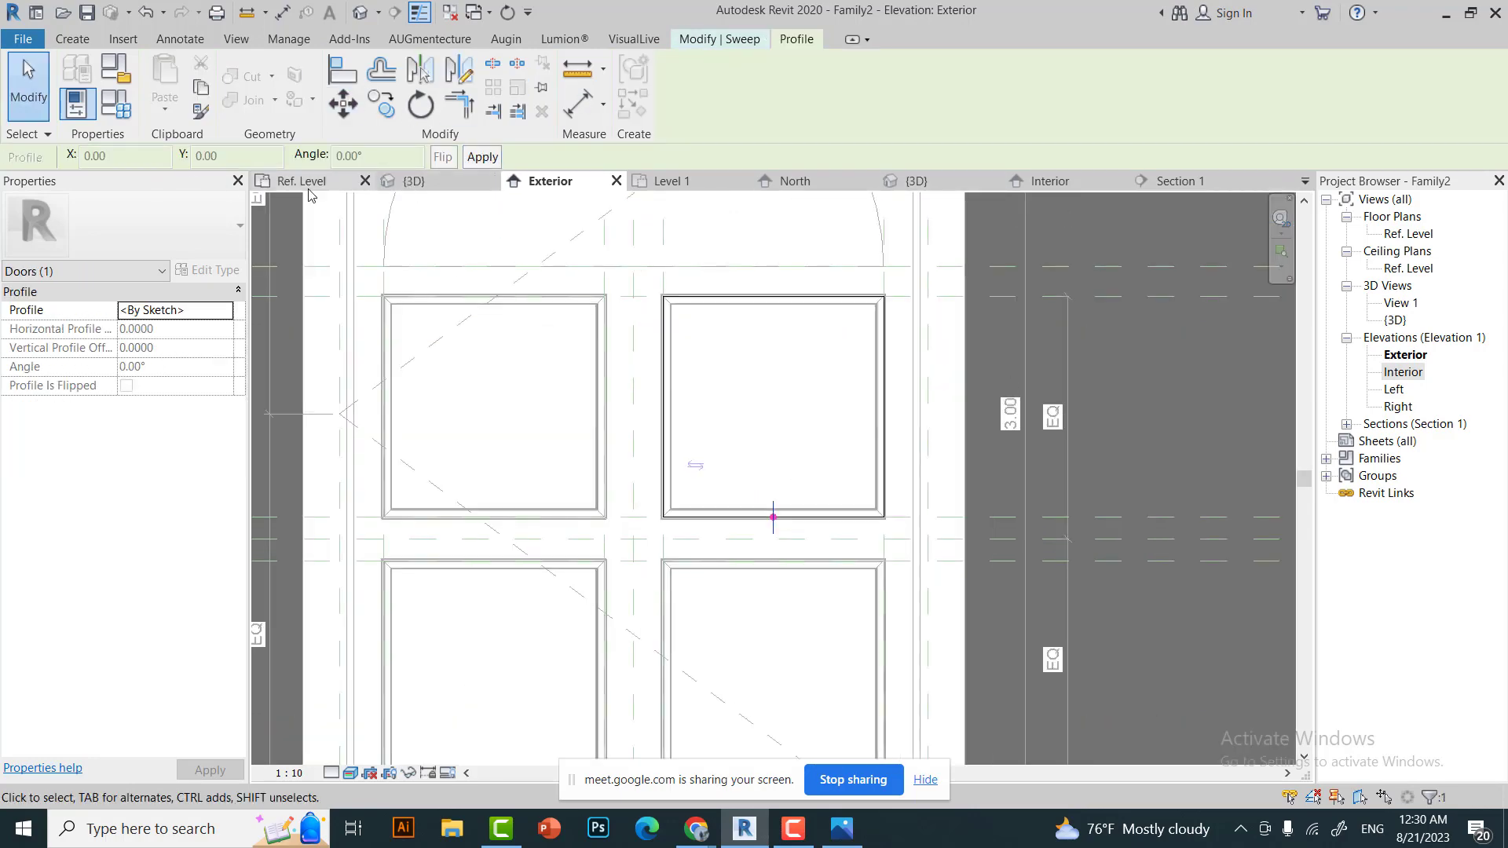
{"action": "left_click", "coordinate": [414, 181]}
{"action": "scroll", "coordinate": [583, 471], "scroll_direction": "up", "scroll_amount": 5}
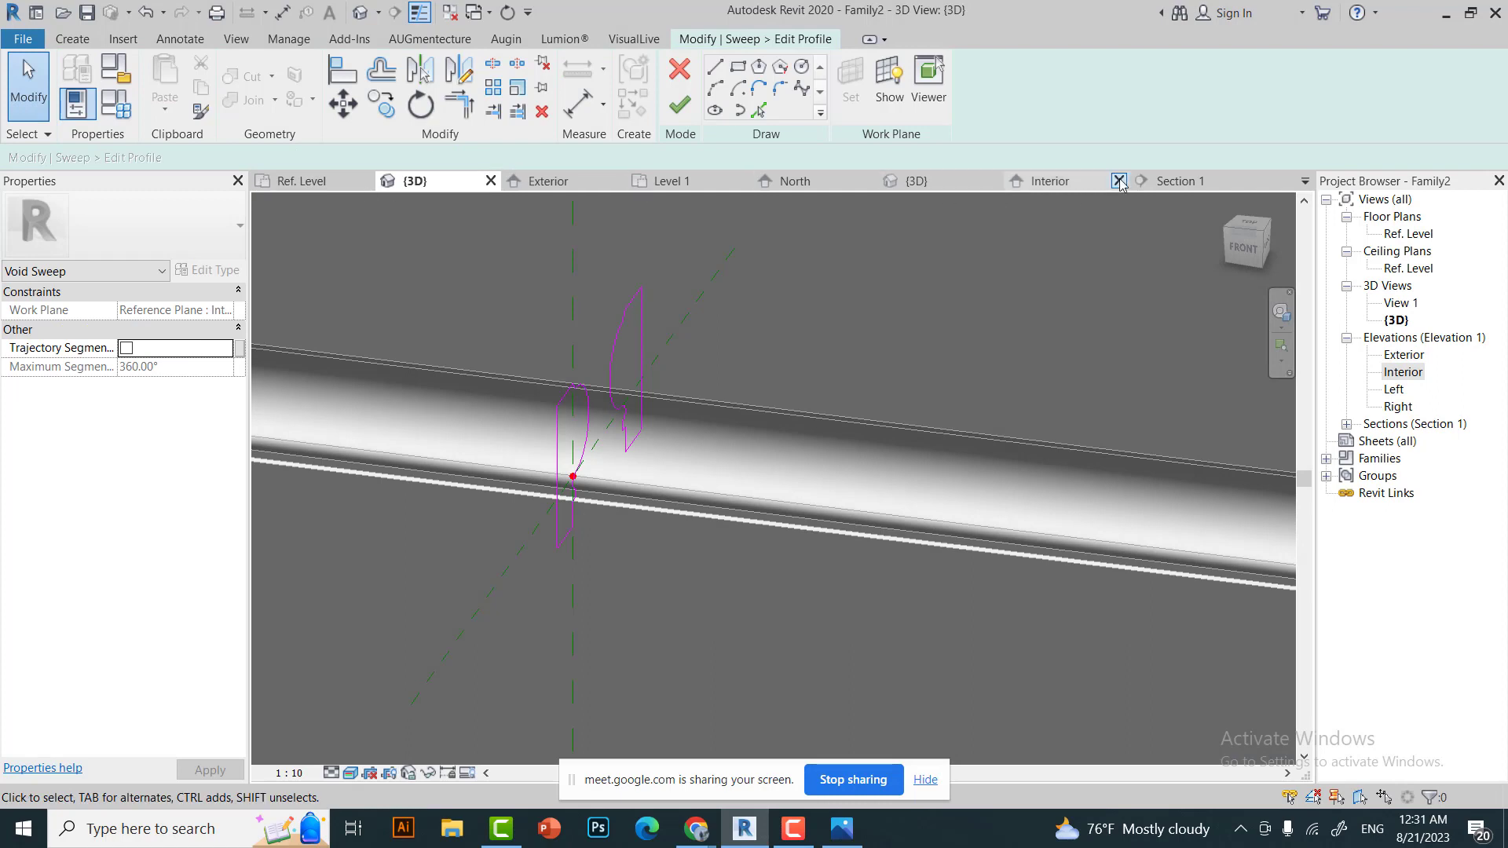
Inspect the small notch lines of the moulding profile in the Section 1 view.
{"action": "left_click", "coordinate": [1176, 181]}
{"action": "left_click_drag", "start_coordinate": [575, 521], "coordinate": [898, 518]}
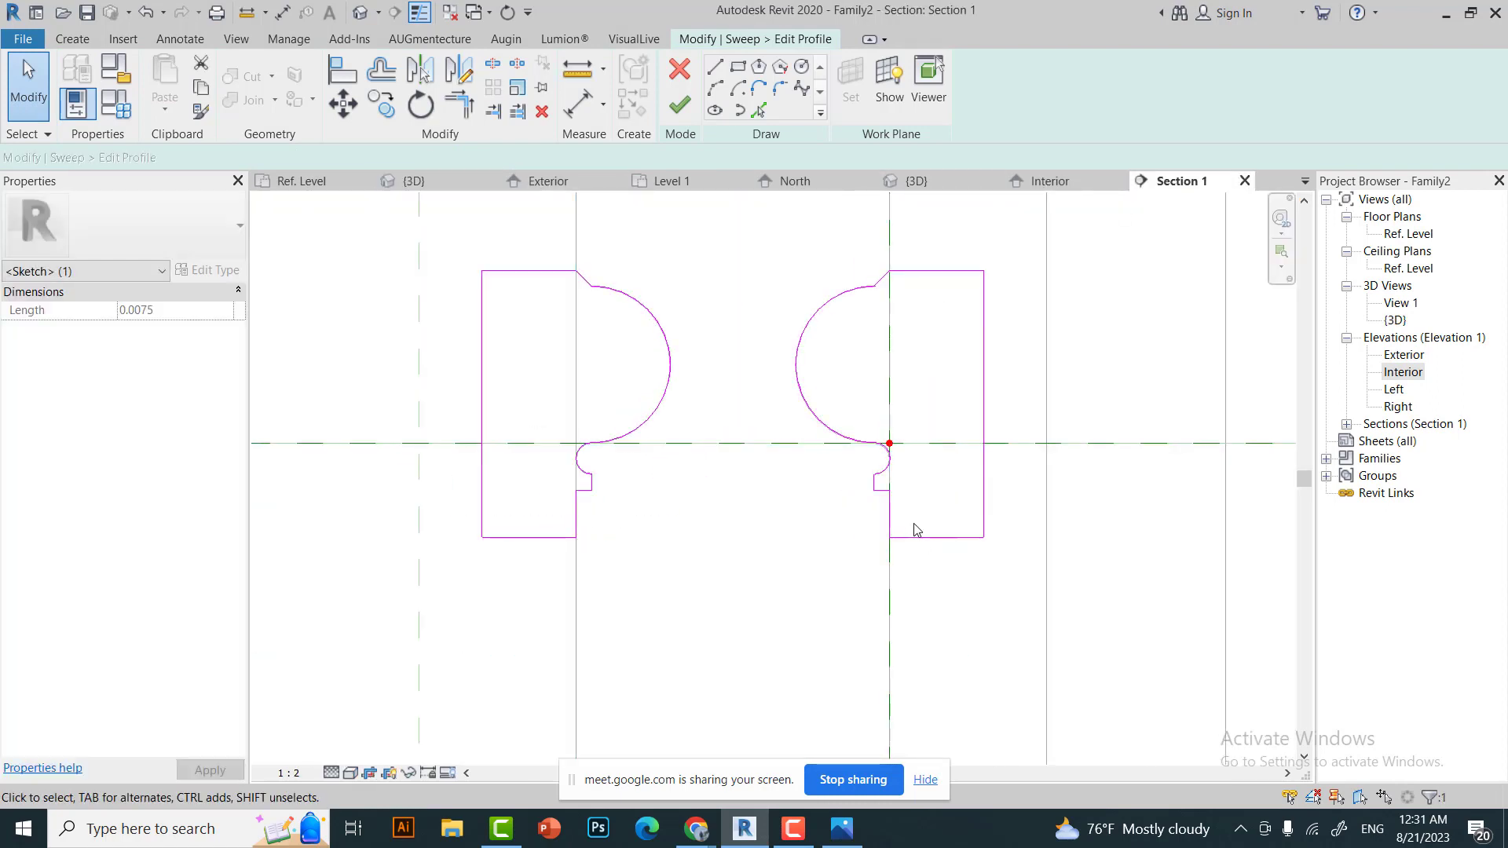
{"action": "left_click", "coordinate": [1003, 529]}
{"action": "left_click", "coordinate": [903, 515]}
{"action": "key", "text": "Escape"}
{"action": "scroll", "coordinate": [895, 471], "scroll_direction": "down", "scroll_amount": 4}
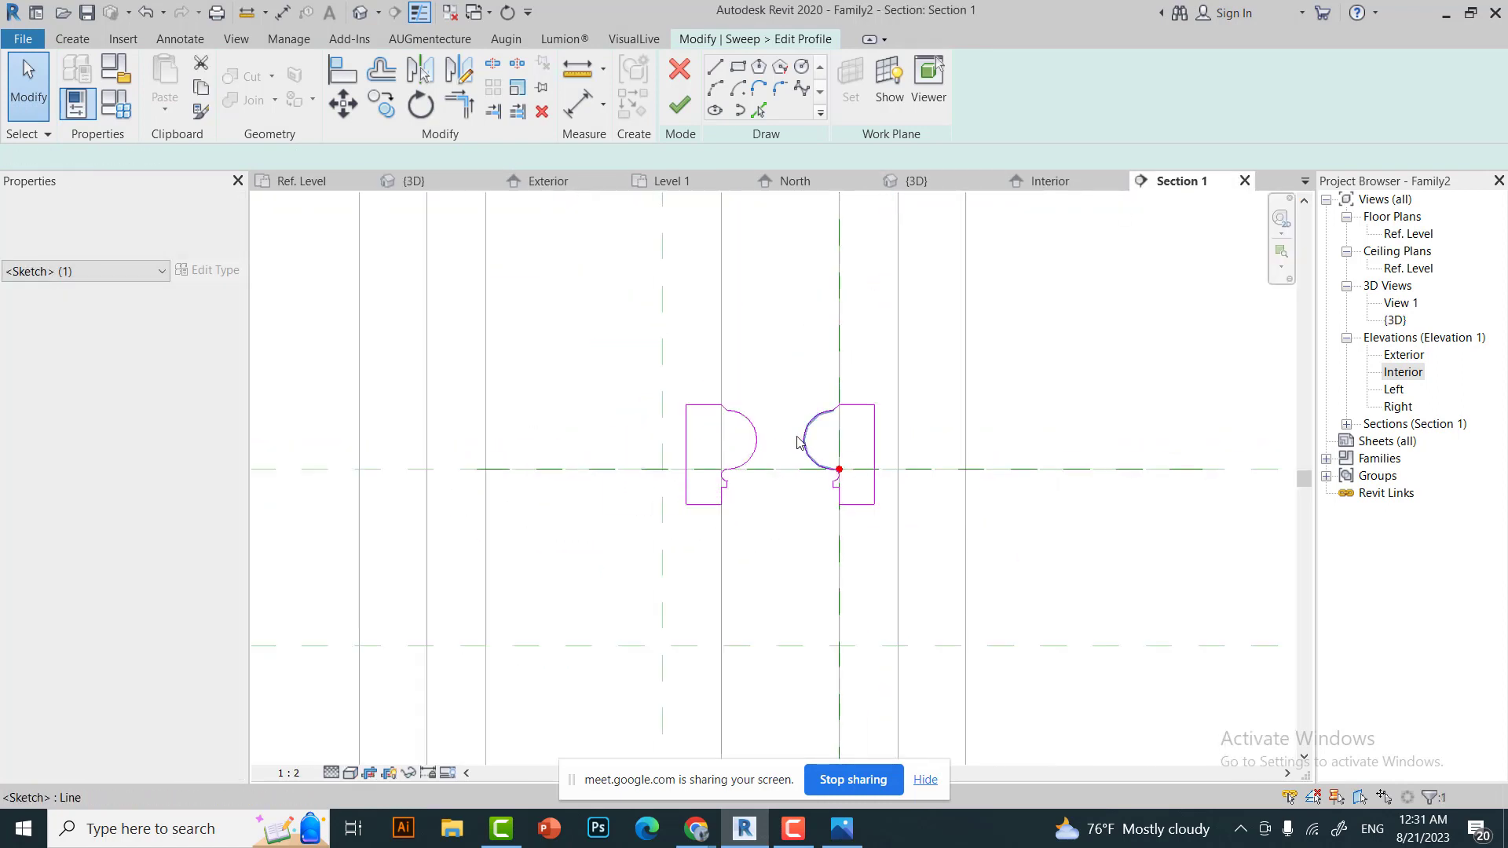
{"action": "scroll", "coordinate": [800, 335], "scroll_direction": "down", "scroll_amount": 1}
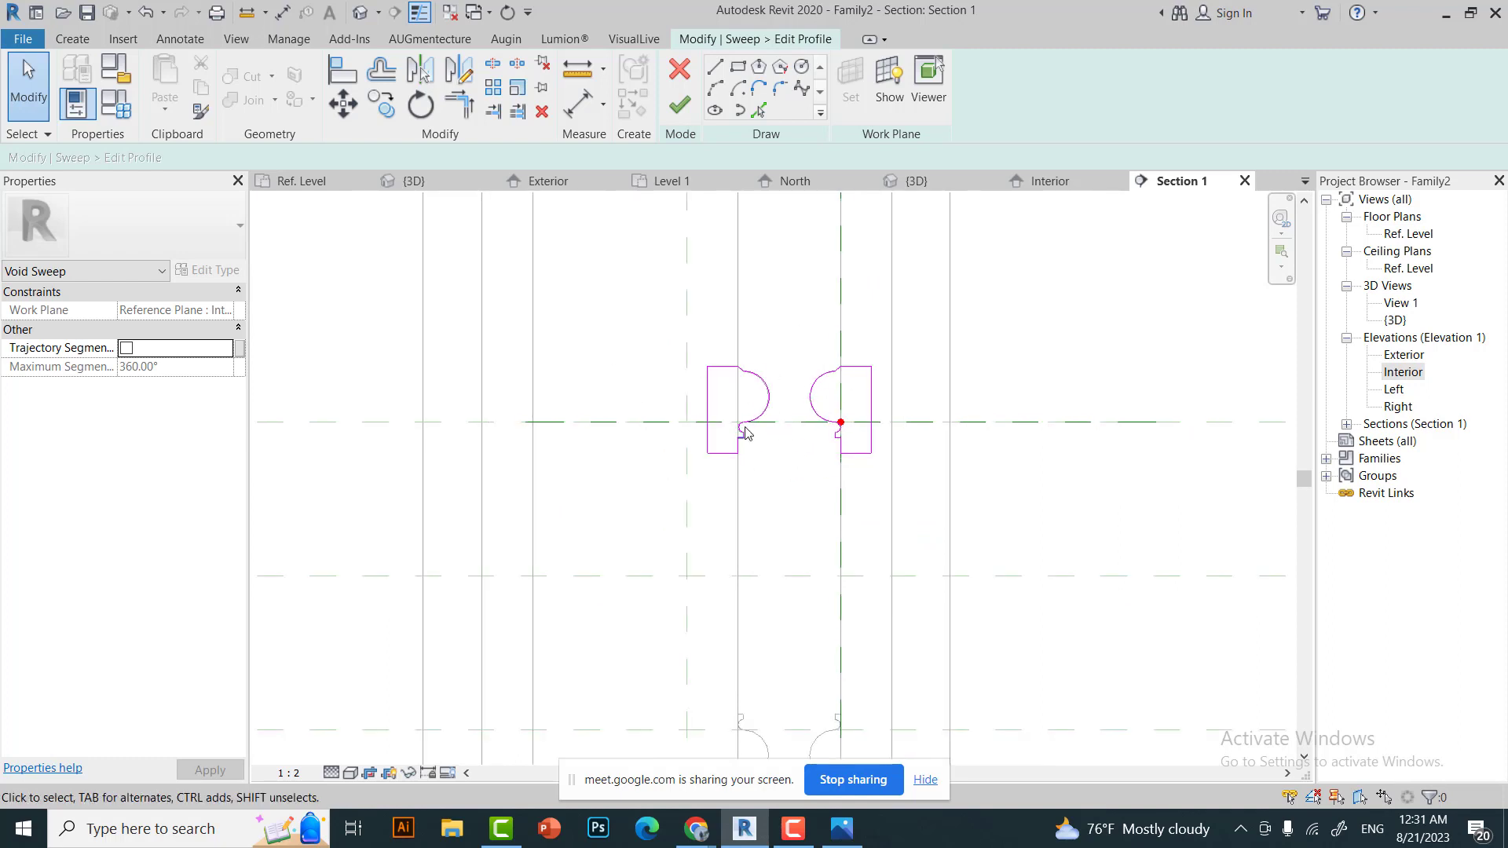
{"action": "scroll", "coordinate": [745, 433], "scroll_direction": "up", "scroll_amount": 3}
{"action": "scroll", "coordinate": [734, 467], "scroll_direction": "down", "scroll_amount": 1}
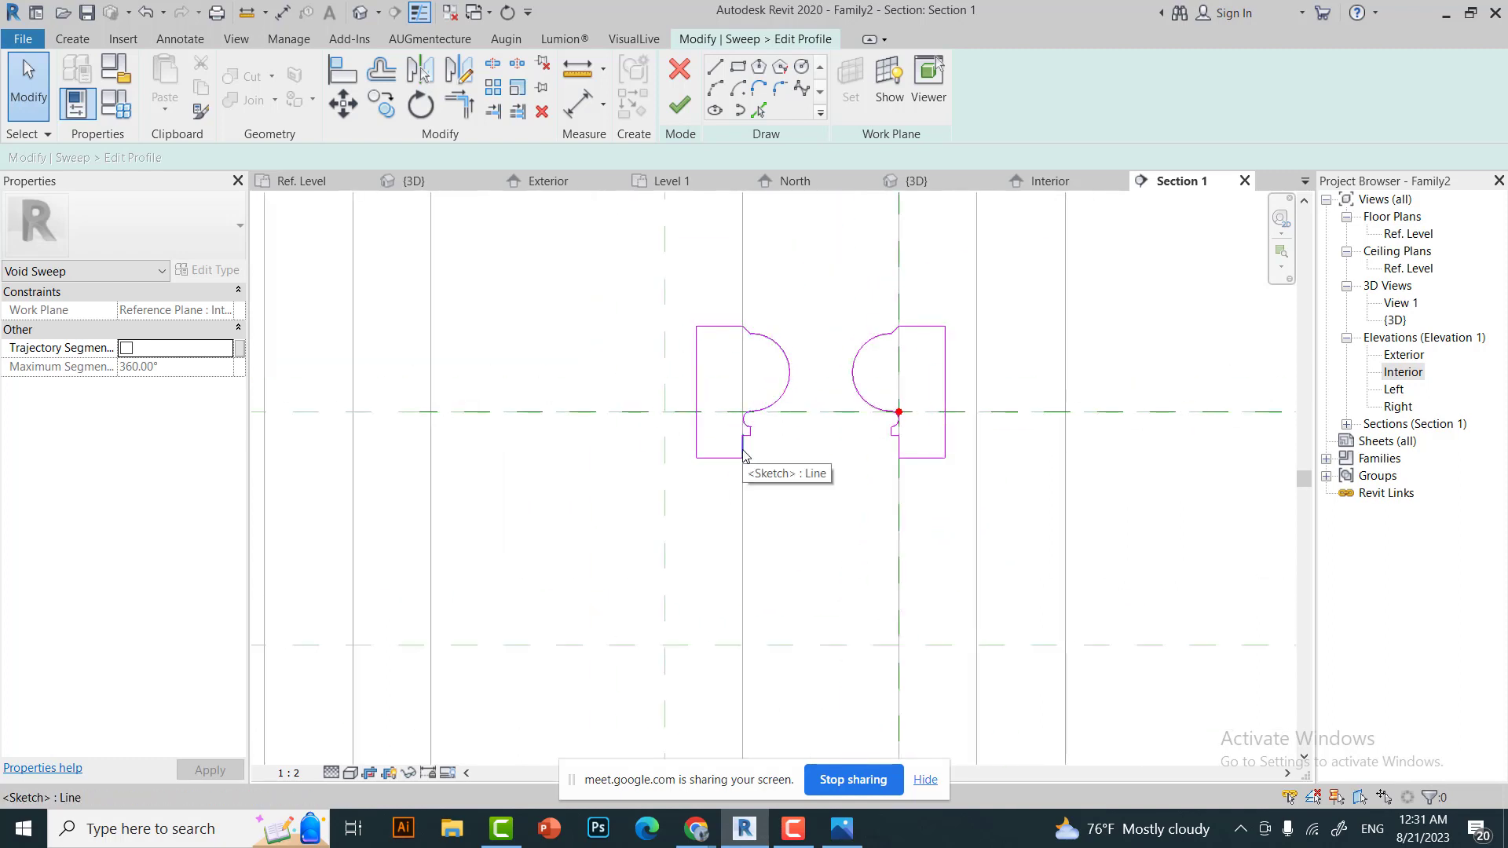
{"action": "scroll", "coordinate": [750, 440], "scroll_direction": "up", "scroll_amount": 3}
{"action": "scroll", "coordinate": [718, 459], "scroll_direction": "down", "scroll_amount": 1}
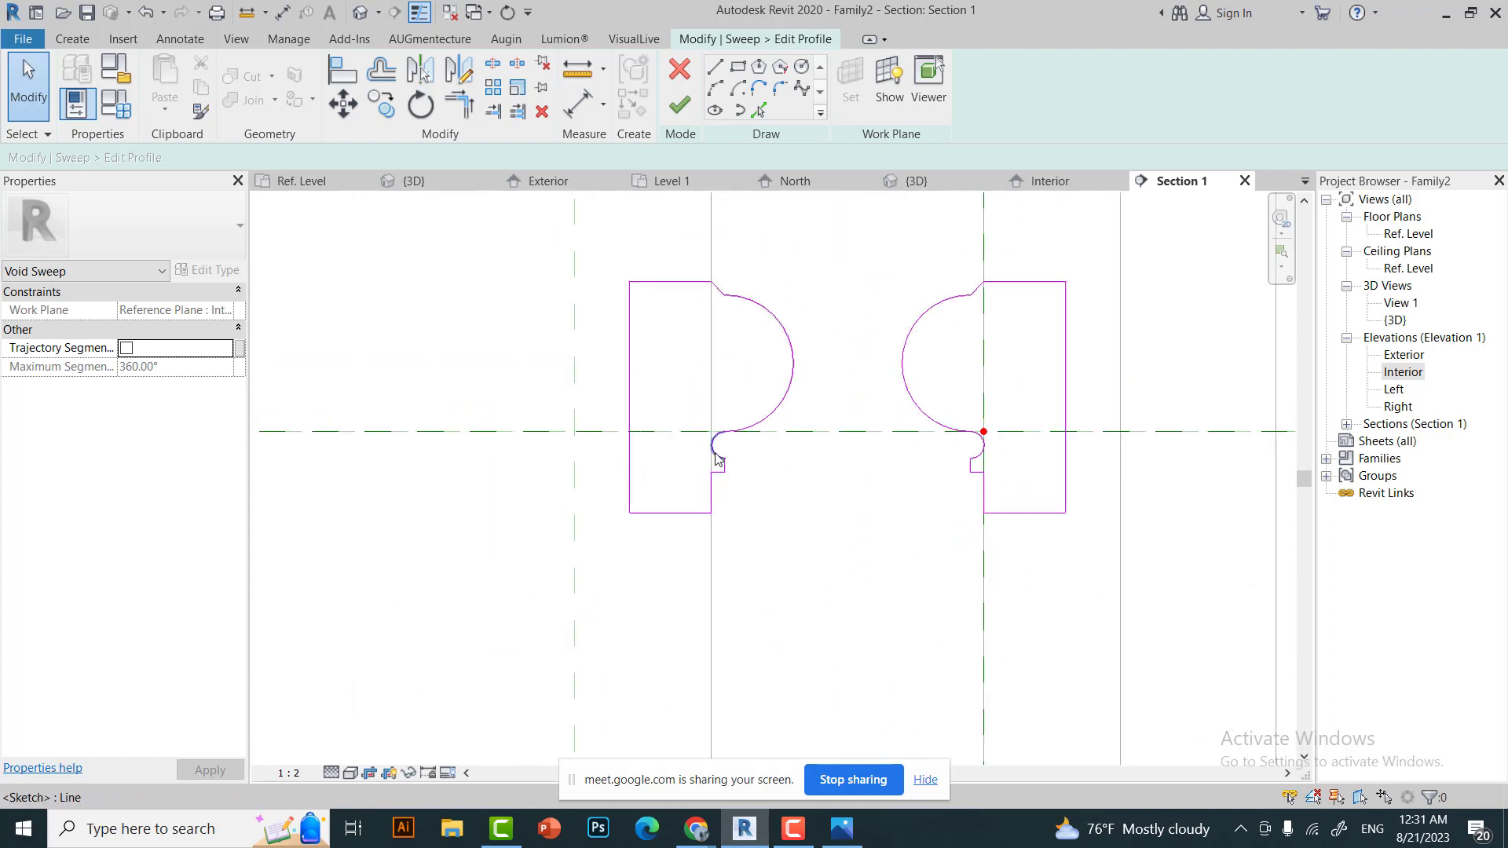
{"action": "scroll", "coordinate": [965, 441], "scroll_direction": "down", "scroll_amount": 2}
{"action": "scroll", "coordinate": [970, 401], "scroll_direction": "down", "scroll_amount": 2}
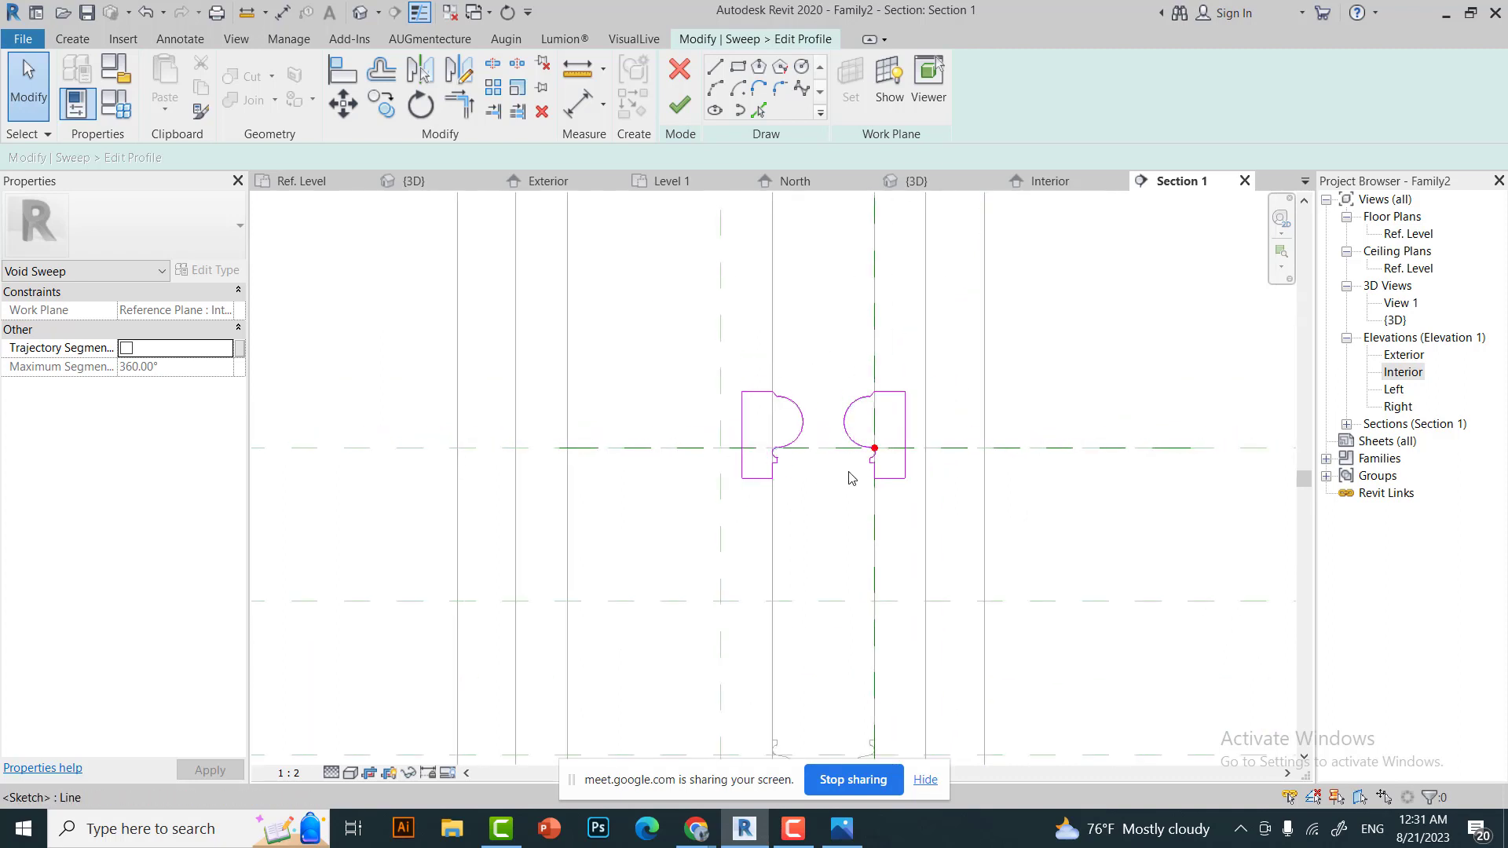
{"action": "scroll", "coordinate": [916, 467], "scroll_direction": "up", "scroll_amount": 3}
Reopen the sweep profile in Section 1, then finish both the profile and the sweep.
{"action": "key", "text": "ctrl+Tab"}
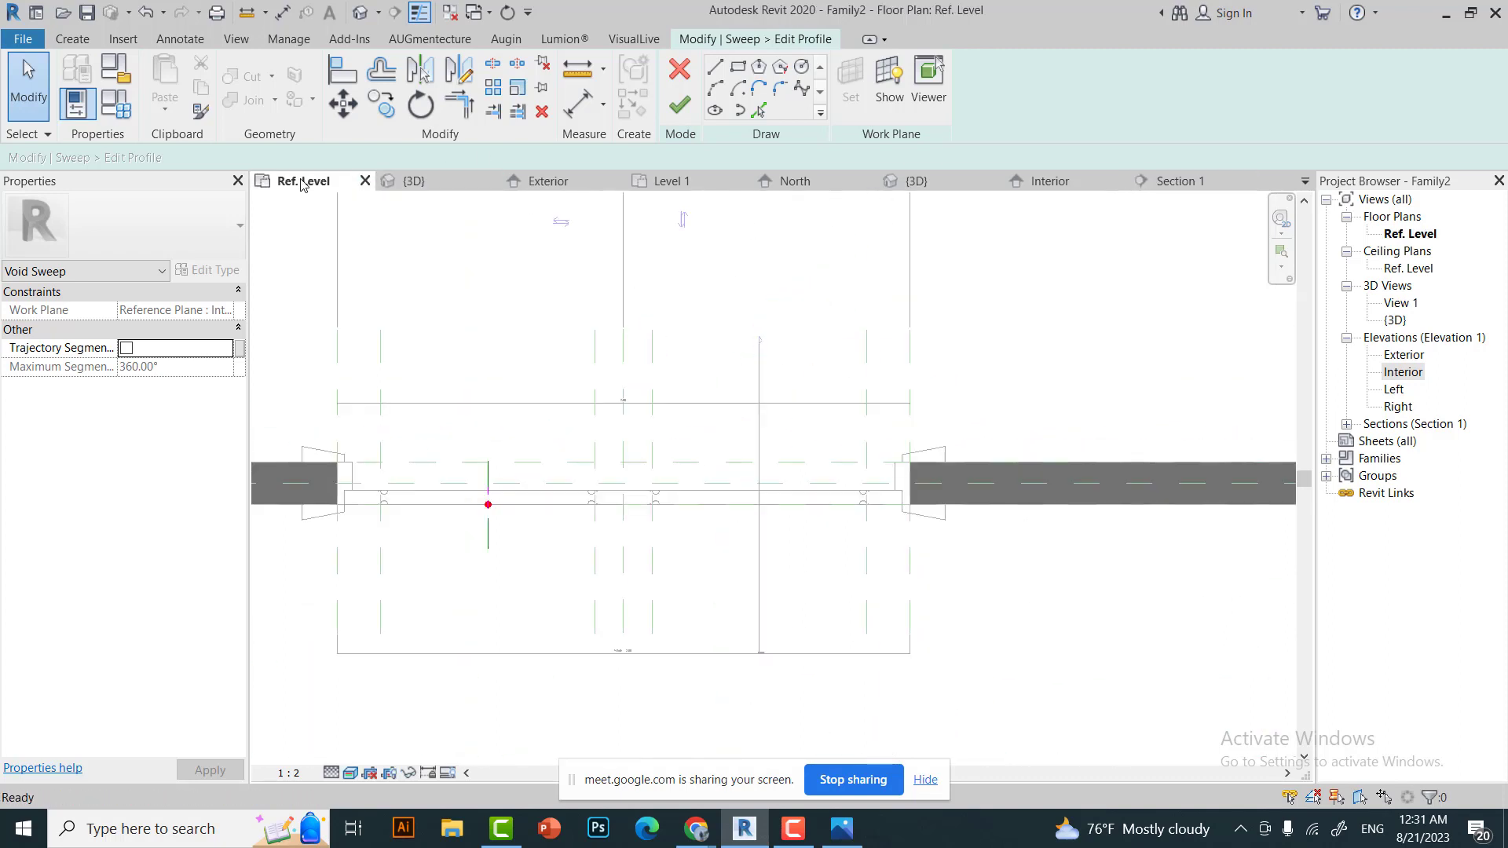
{"action": "key", "text": "ctrl+Tab"}
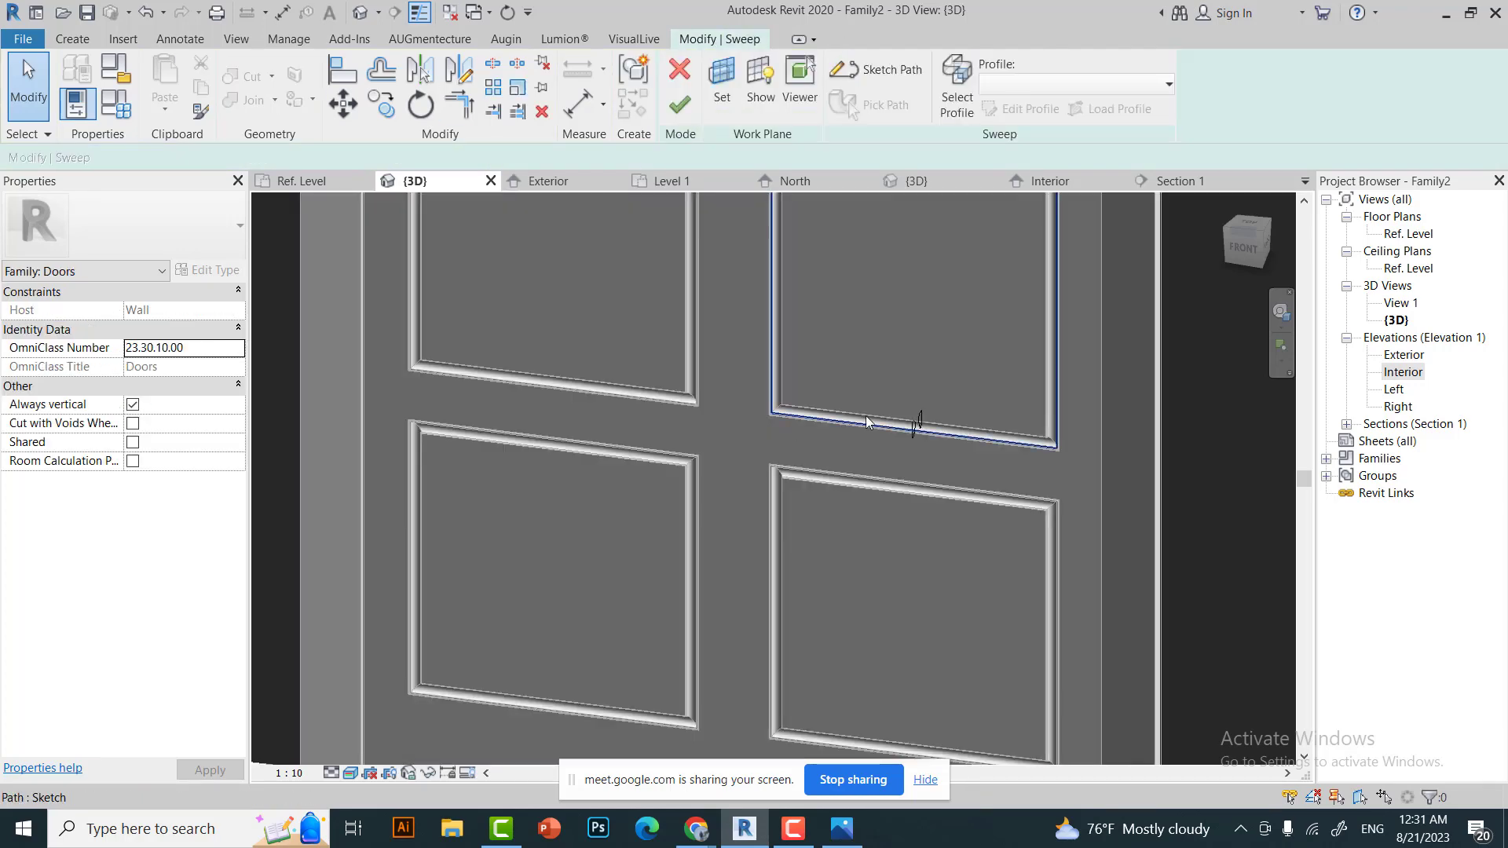
{"action": "scroll", "coordinate": [864, 428], "scroll_direction": "up", "scroll_amount": 5}
{"action": "double_click", "coordinate": [862, 447]}
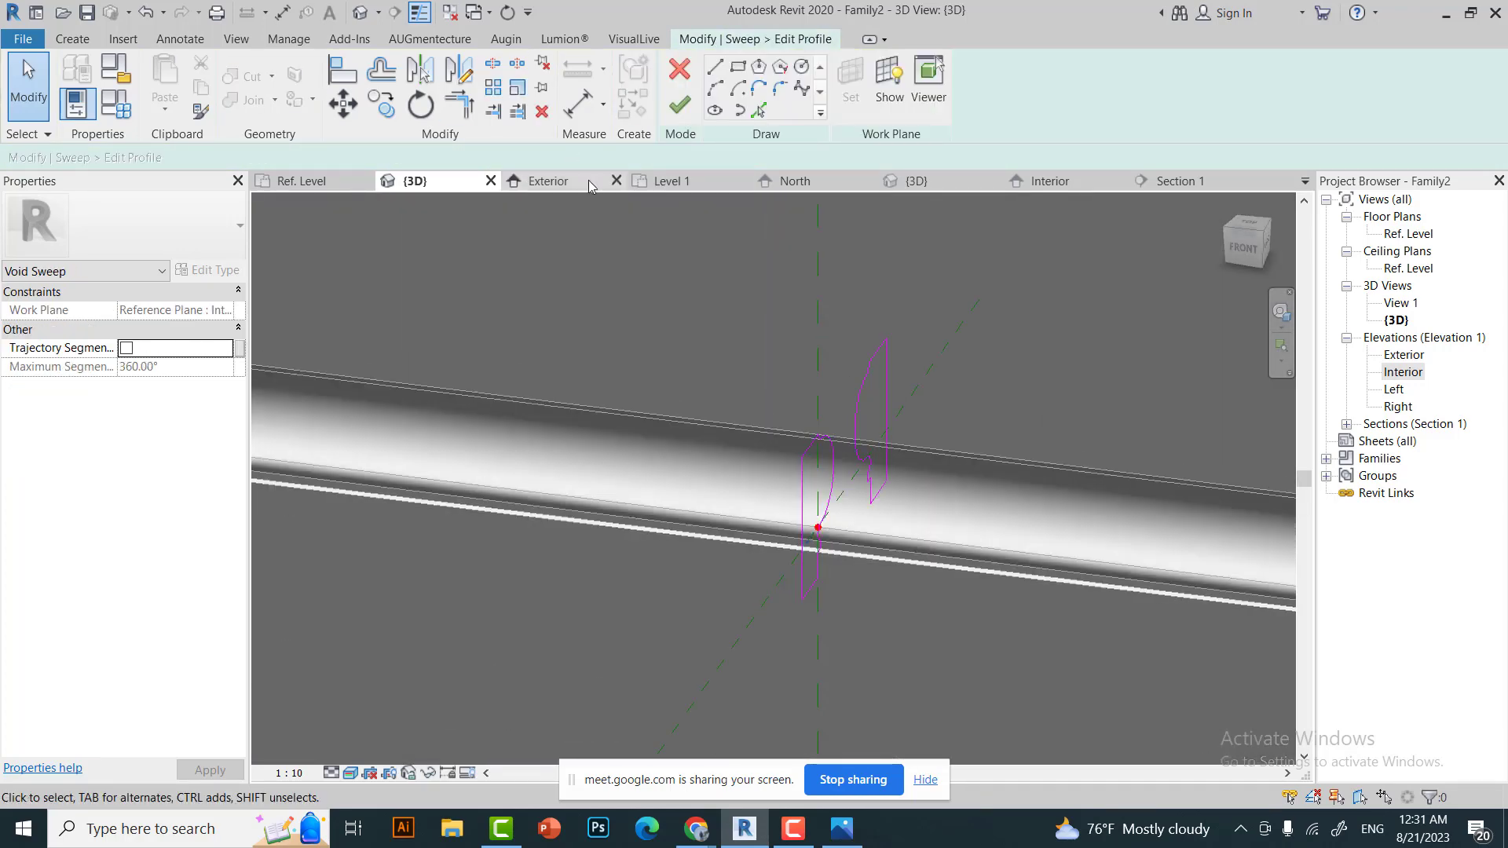
{"action": "left_click", "coordinate": [1169, 189]}
{"action": "left_click", "coordinate": [571, 458]}
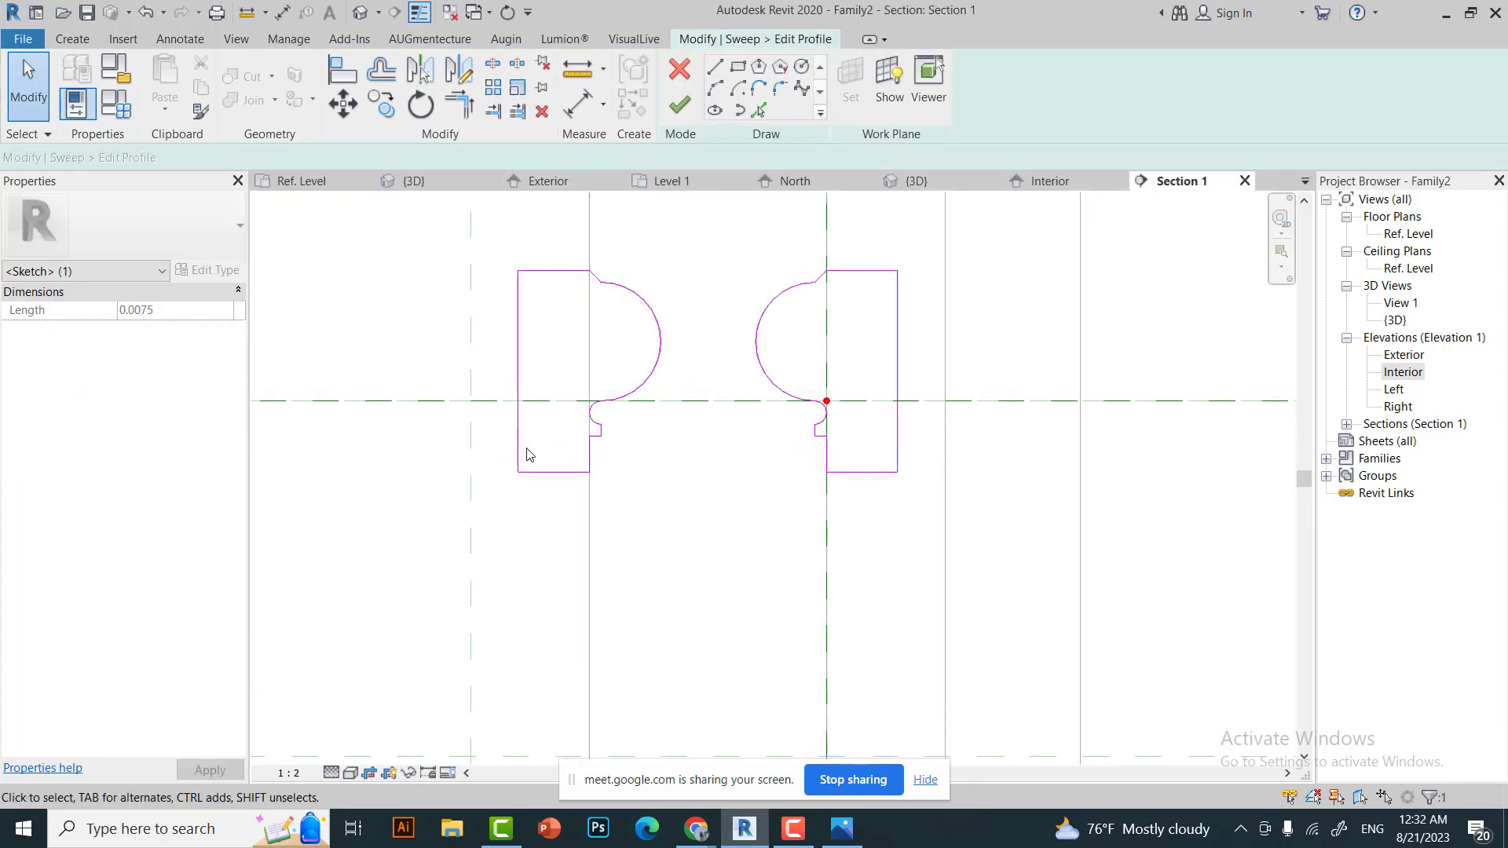
{"action": "left_click", "coordinate": [680, 105]}
{"action": "key", "text": "ctrl+Tab"}
{"action": "key", "text": "ctrl+Tab"}
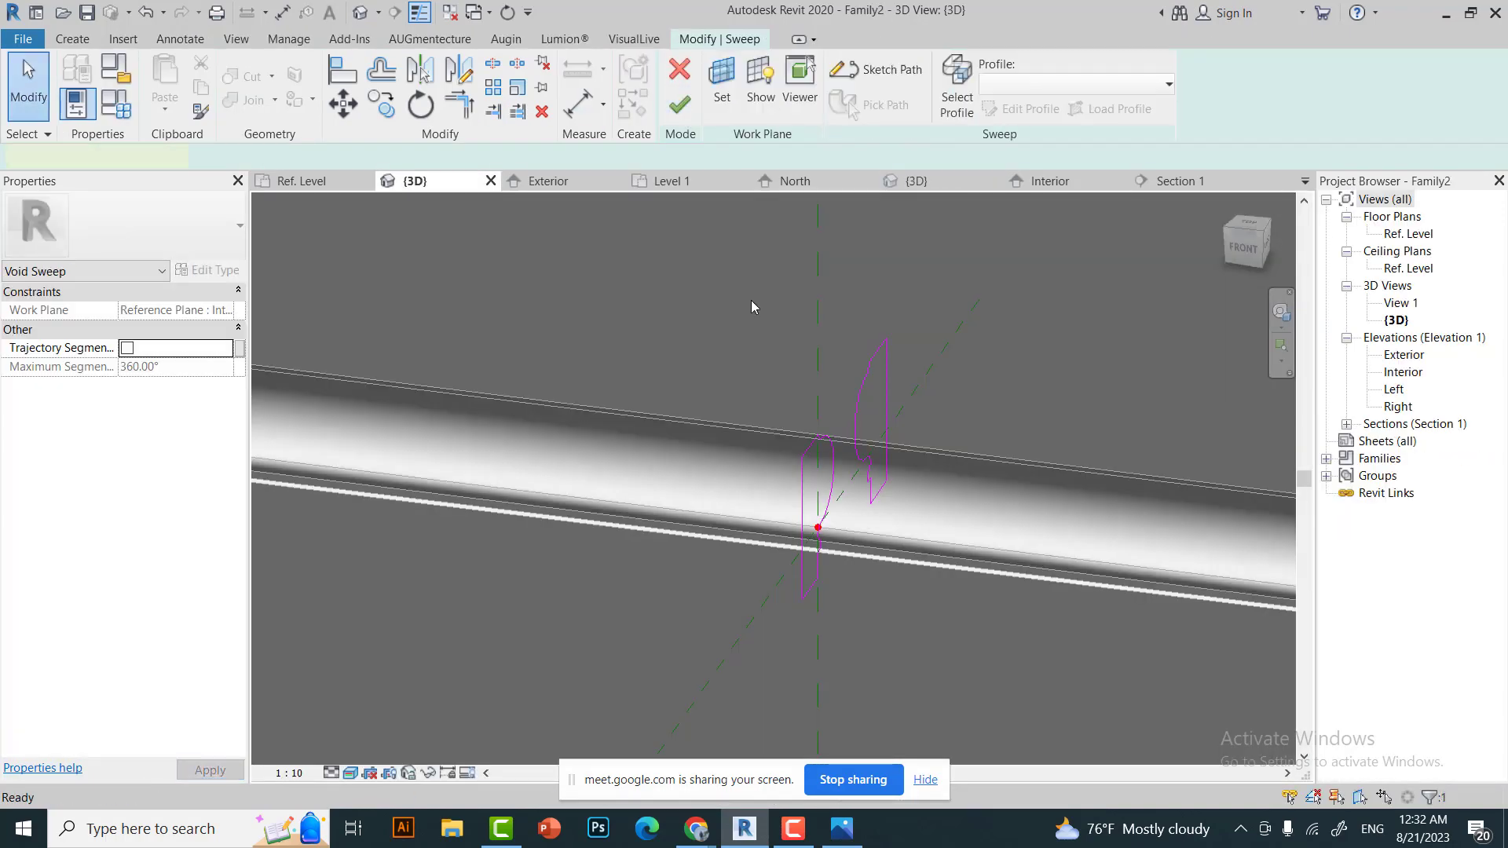
{"action": "scroll", "coordinate": [751, 307], "scroll_direction": "down", "scroll_amount": 10}
{"action": "left_click", "coordinate": [680, 104]}
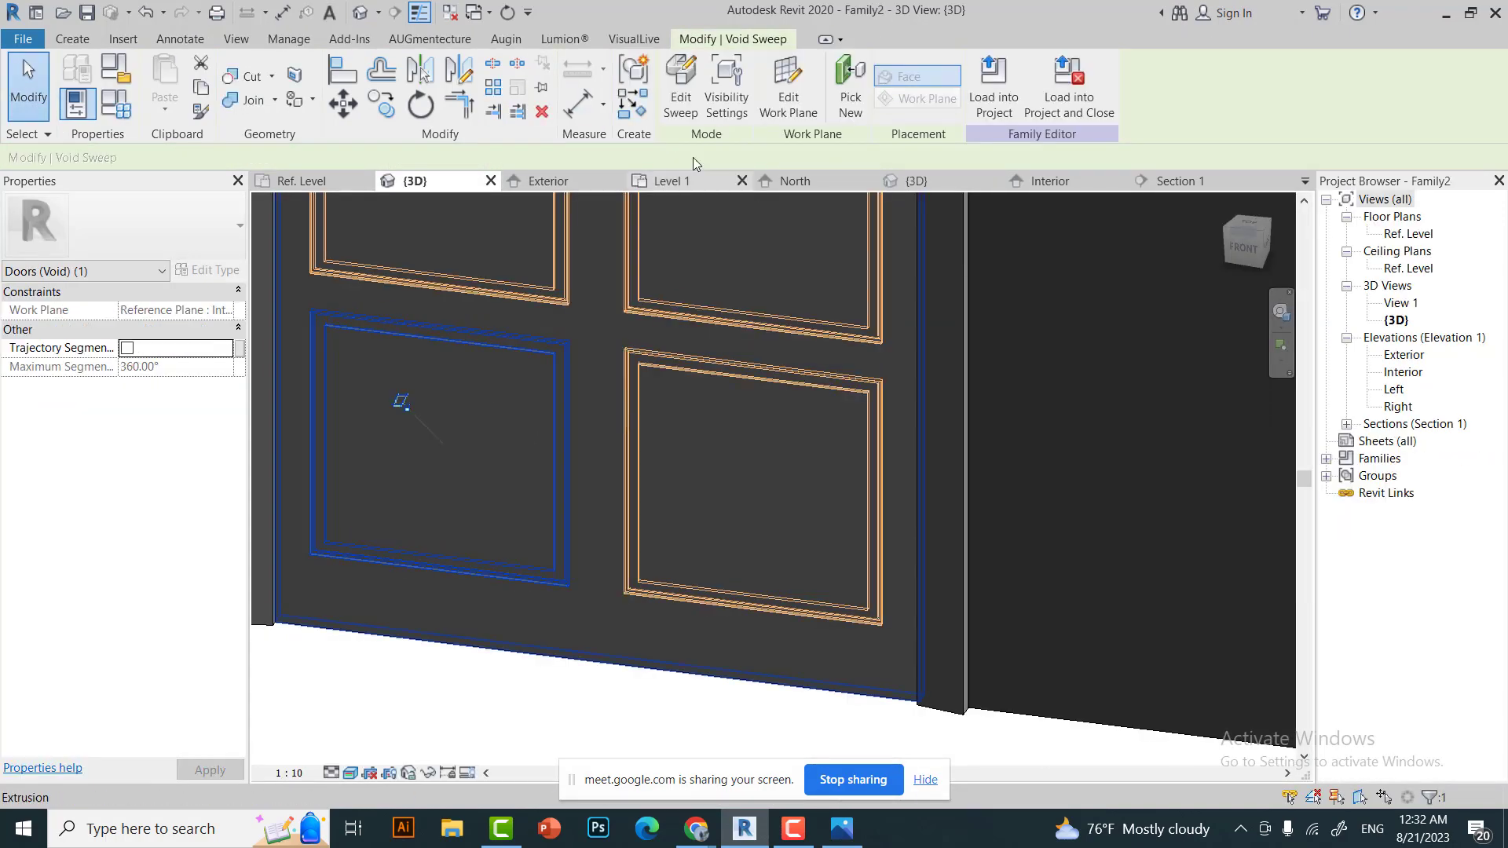
Edit and finish the lower-left panel's moulding profile, then reopen its path sketch.
{"action": "left_click", "coordinate": [681, 104]}
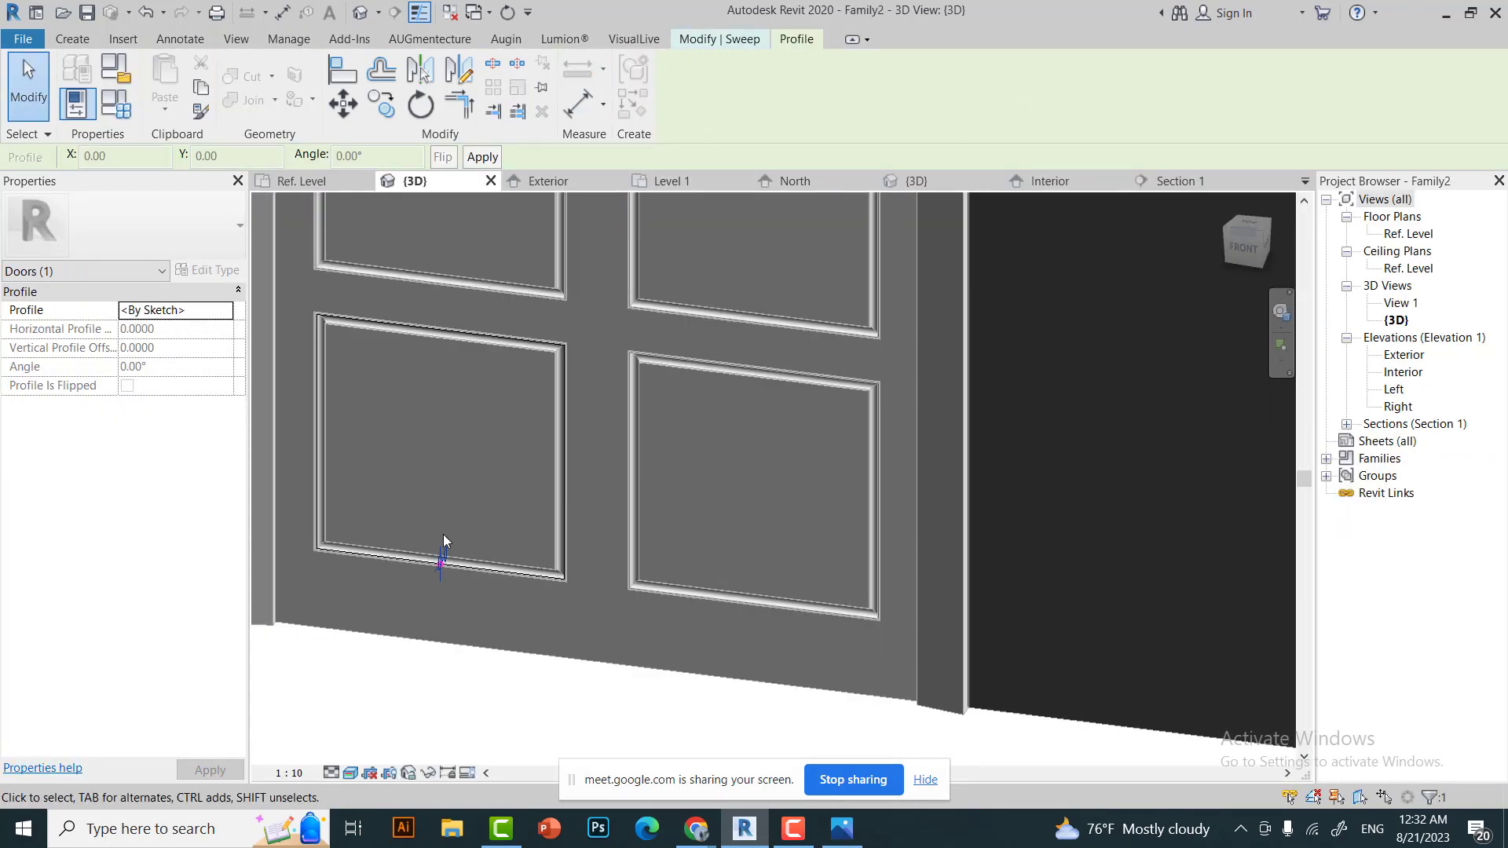
{"action": "left_click", "coordinate": [1176, 181]}
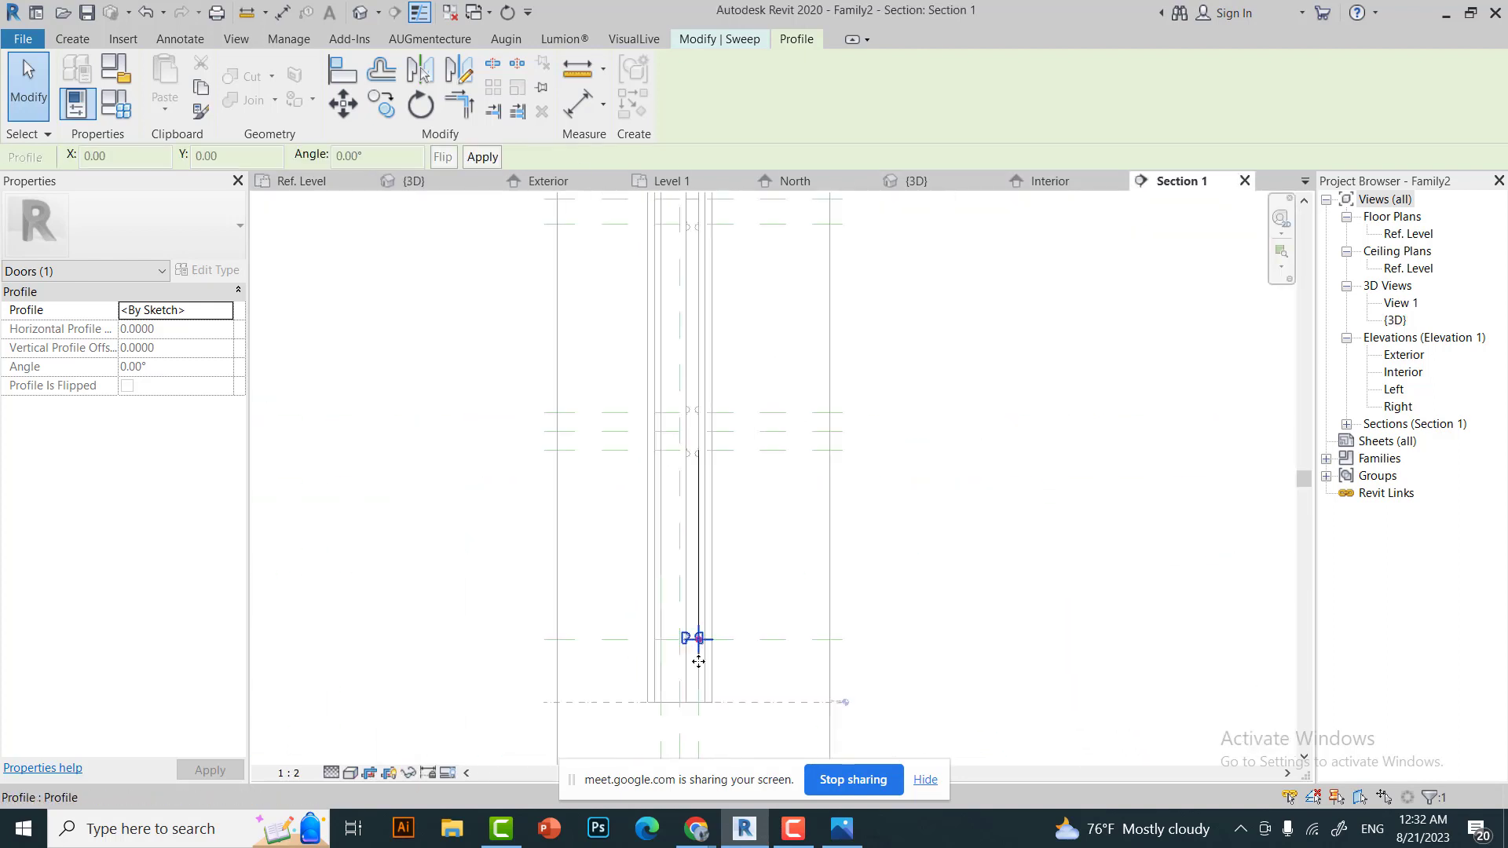
{"action": "double_click", "coordinate": [619, 462]}
{"action": "scroll", "coordinate": [619, 462], "scroll_direction": "up", "scroll_amount": 3}
{"action": "scroll", "coordinate": [597, 448], "scroll_direction": "up", "scroll_amount": 3}
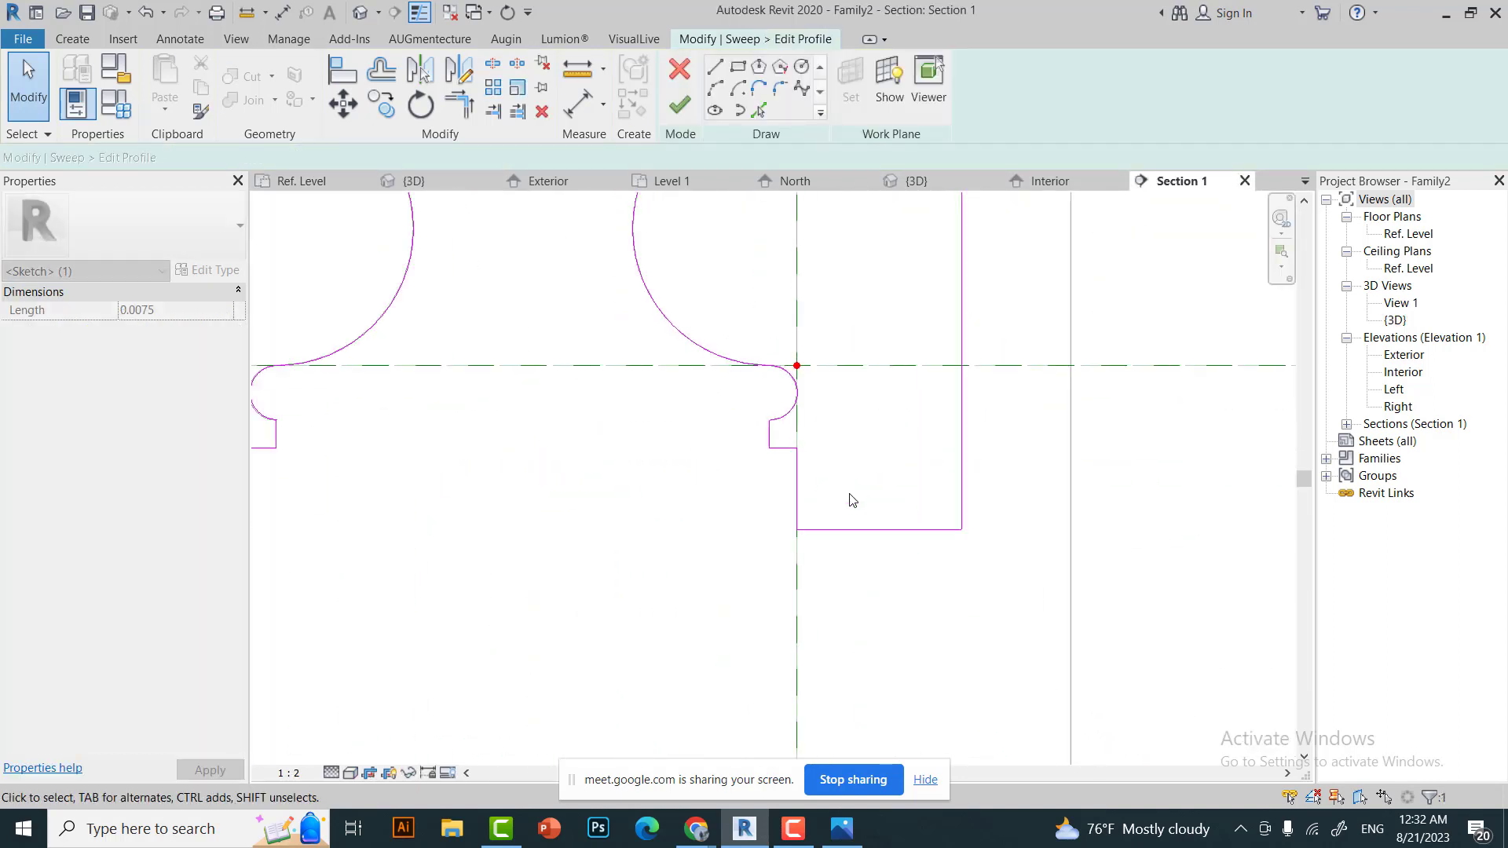
{"action": "left_click", "coordinate": [797, 483]}
{"action": "left_click", "coordinate": [852, 492]}
{"action": "scroll", "coordinate": [852, 491], "scroll_direction": "down", "scroll_amount": 3}
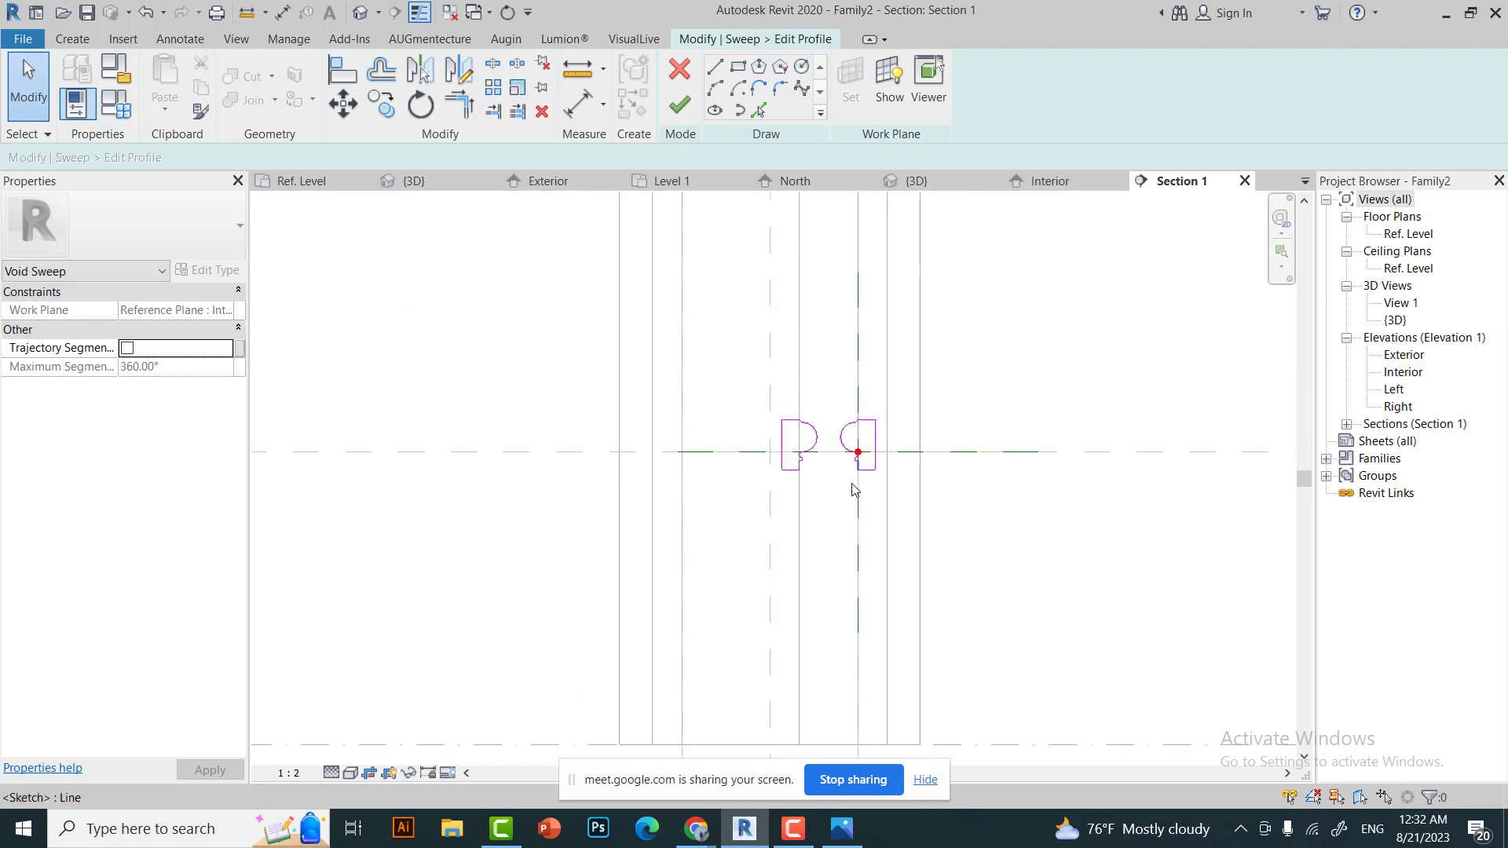
{"action": "scroll", "coordinate": [857, 448], "scroll_direction": "down", "scroll_amount": 2}
{"action": "left_click", "coordinate": [680, 104]}
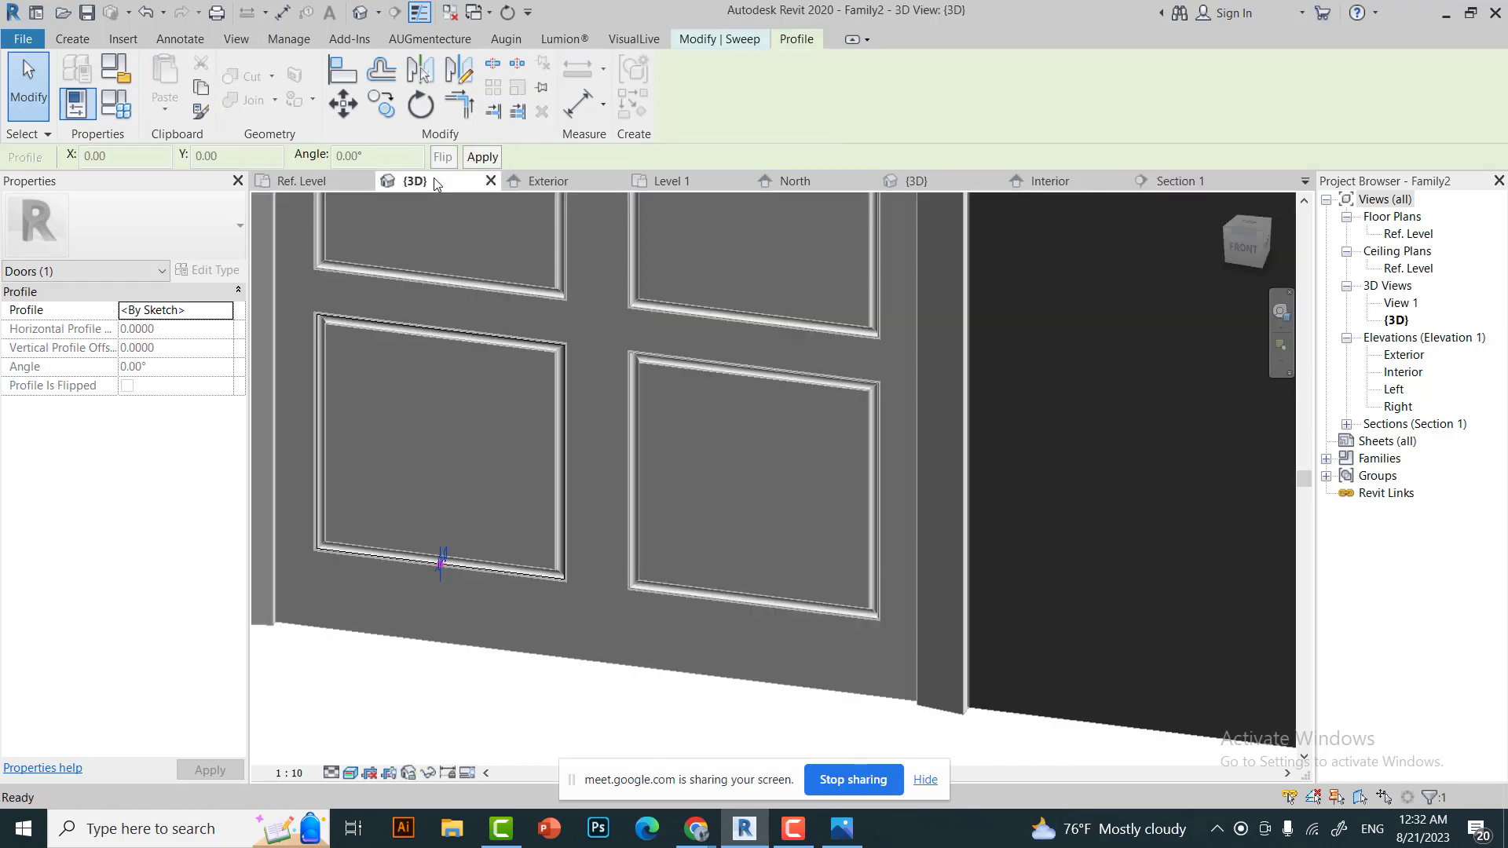
{"action": "left_click", "coordinate": [848, 69]}
Check the lower-right panel's path sketch lines in the Exterior elevation.
{"action": "left_click", "coordinate": [521, 182]}
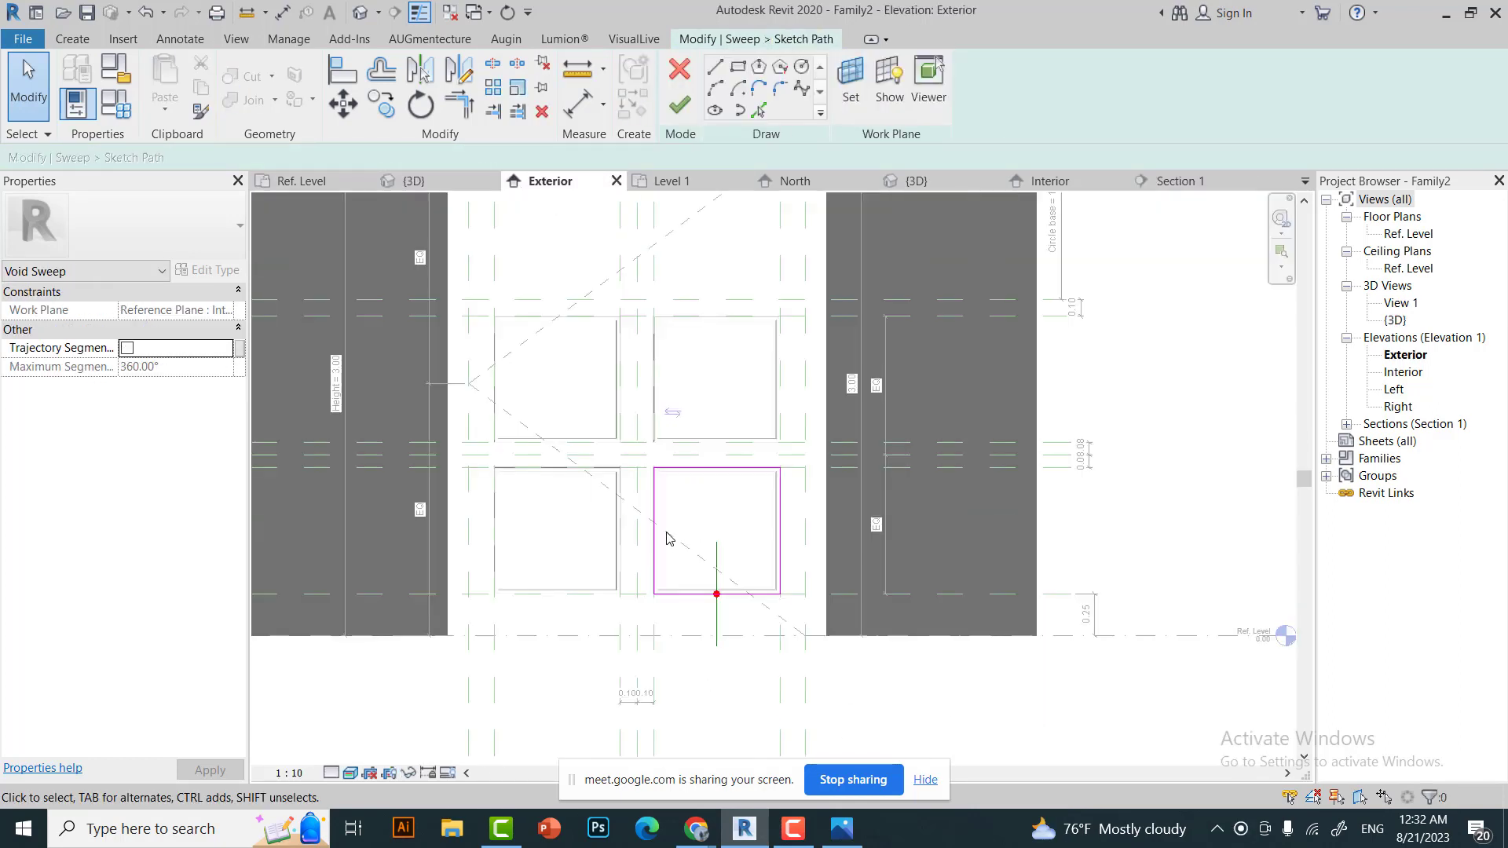
{"action": "scroll", "coordinate": [738, 559], "scroll_direction": "up", "scroll_amount": 3}
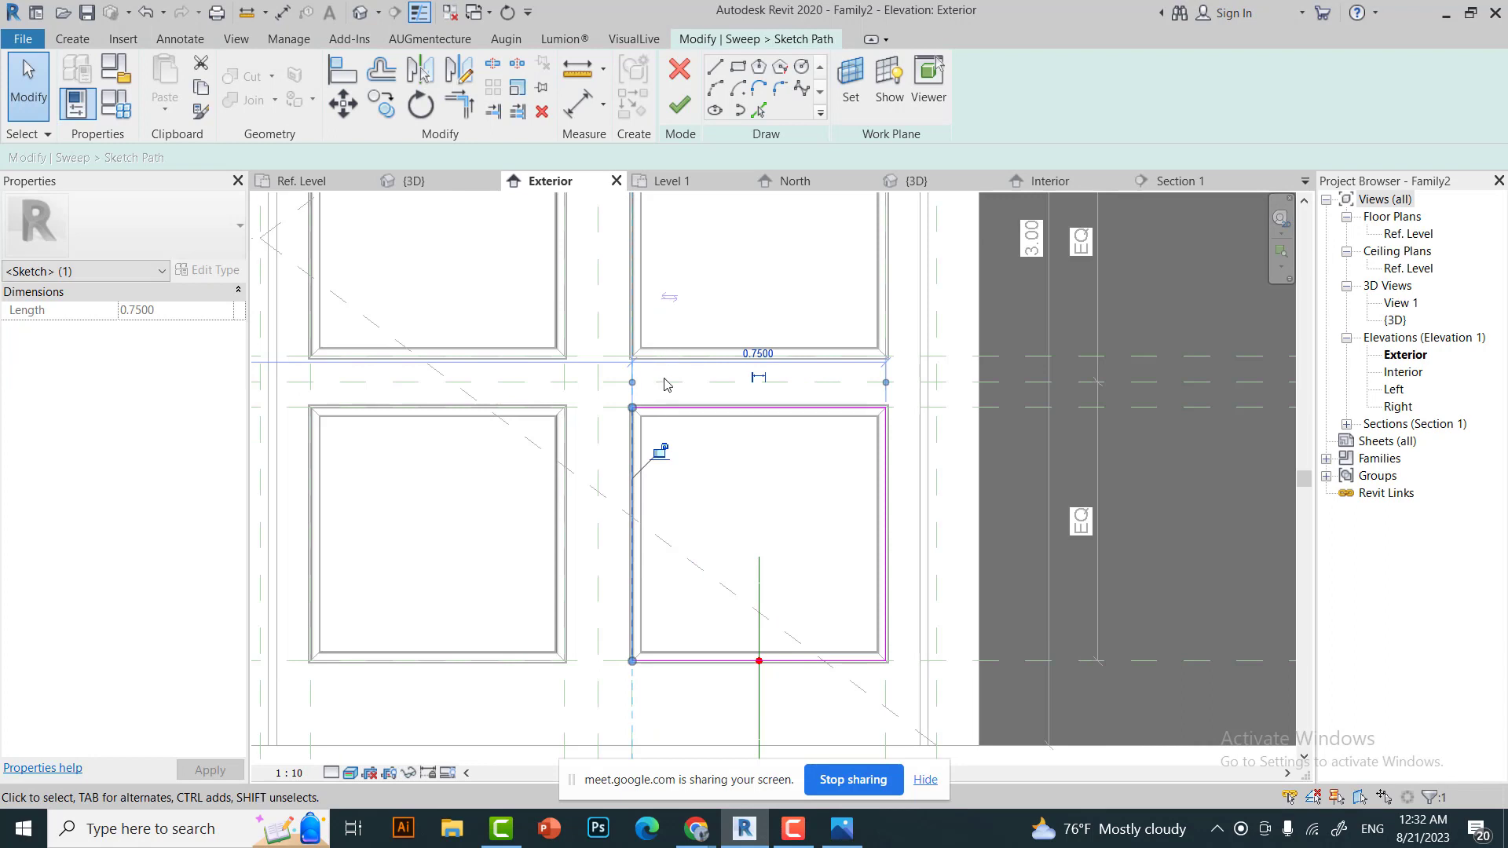
{"action": "left_click", "coordinate": [886, 510]}
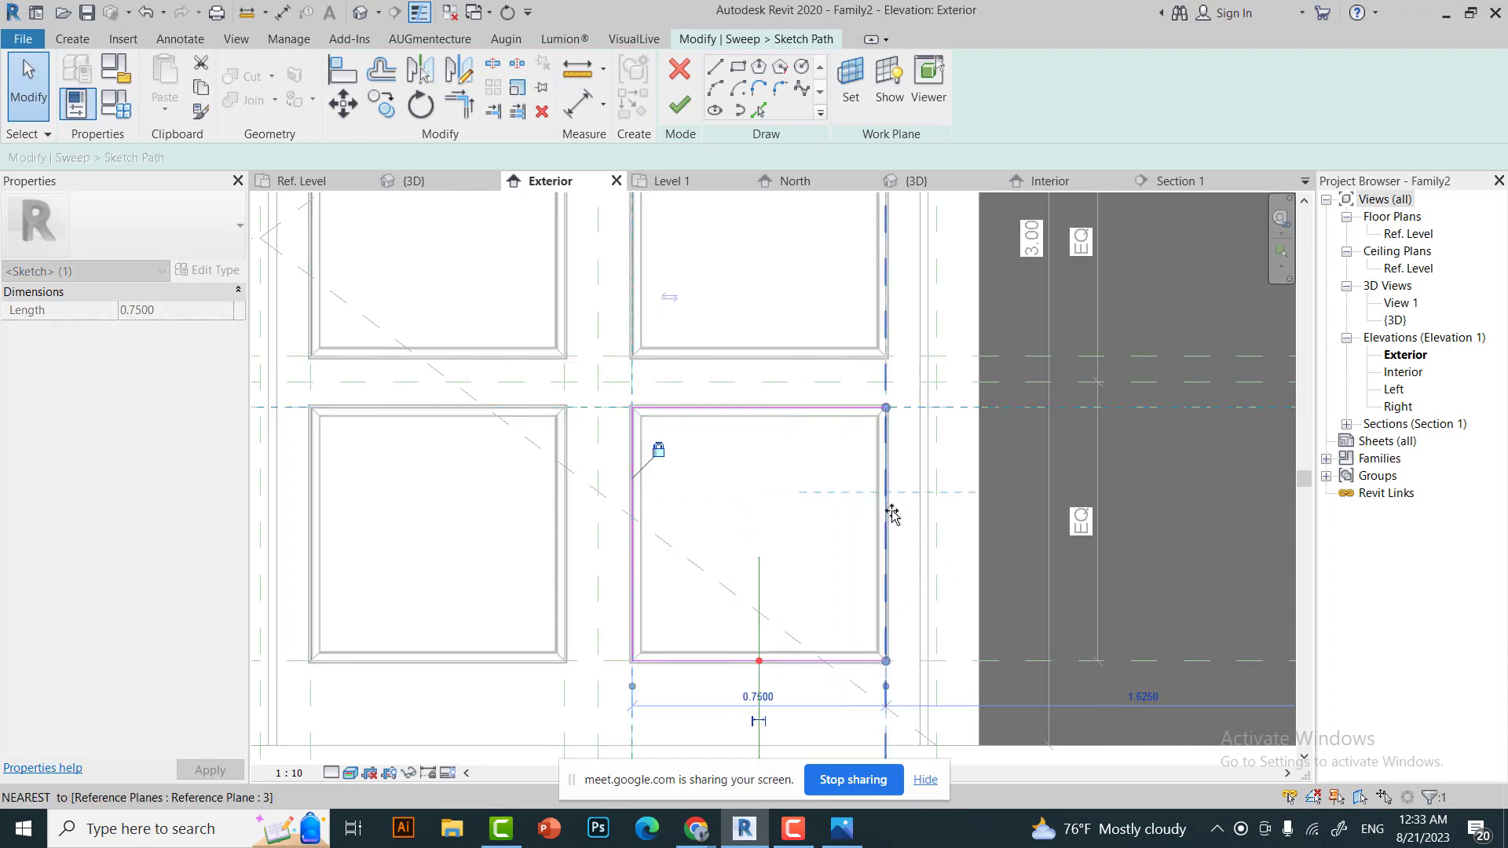
{"action": "key", "text": "Escape"}
{"action": "middle_click_drag", "start_coordinate": [804, 659], "coordinate": [796, 523]}
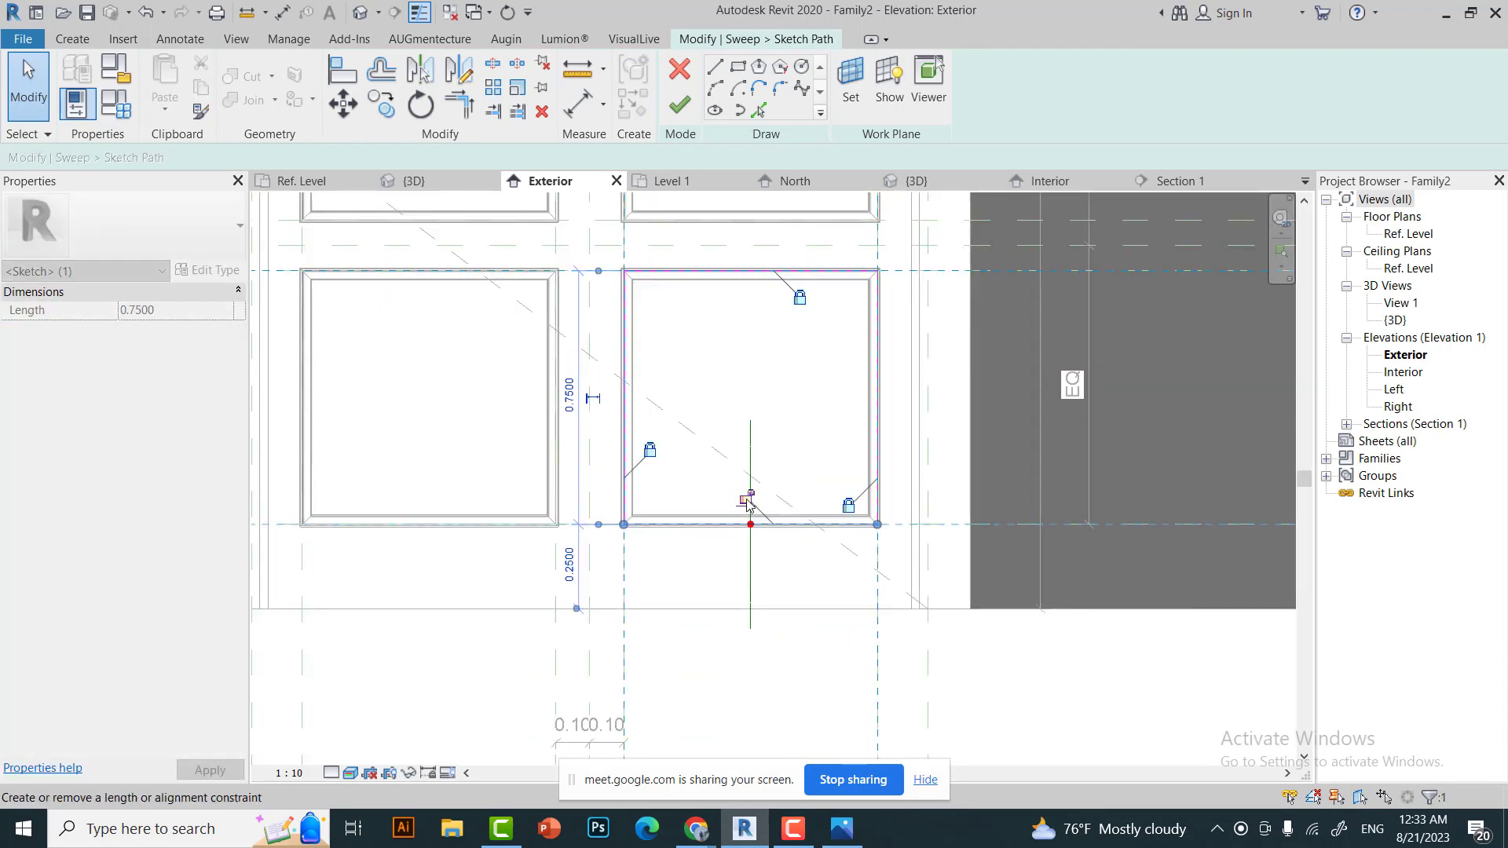
{"action": "scroll", "coordinate": [777, 550], "scroll_direction": "down", "scroll_amount": 3}
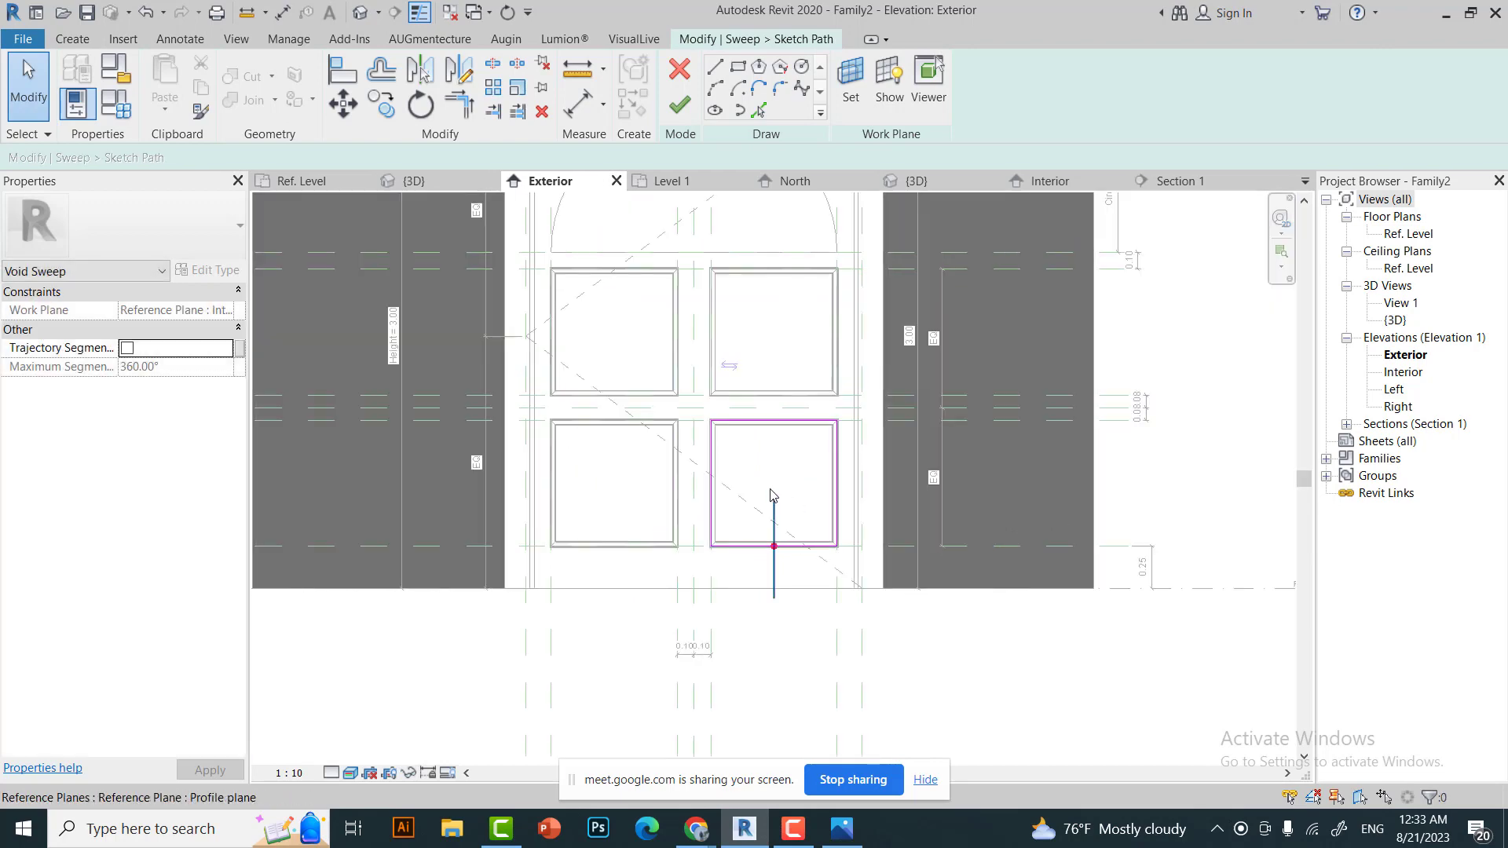
{"action": "scroll", "coordinate": [770, 471], "scroll_direction": "down", "scroll_amount": 1}
{"action": "scroll", "coordinate": [770, 455], "scroll_direction": "down", "scroll_amount": 1}
{"action": "scroll", "coordinate": [815, 413], "scroll_direction": "up", "scroll_amount": 2}
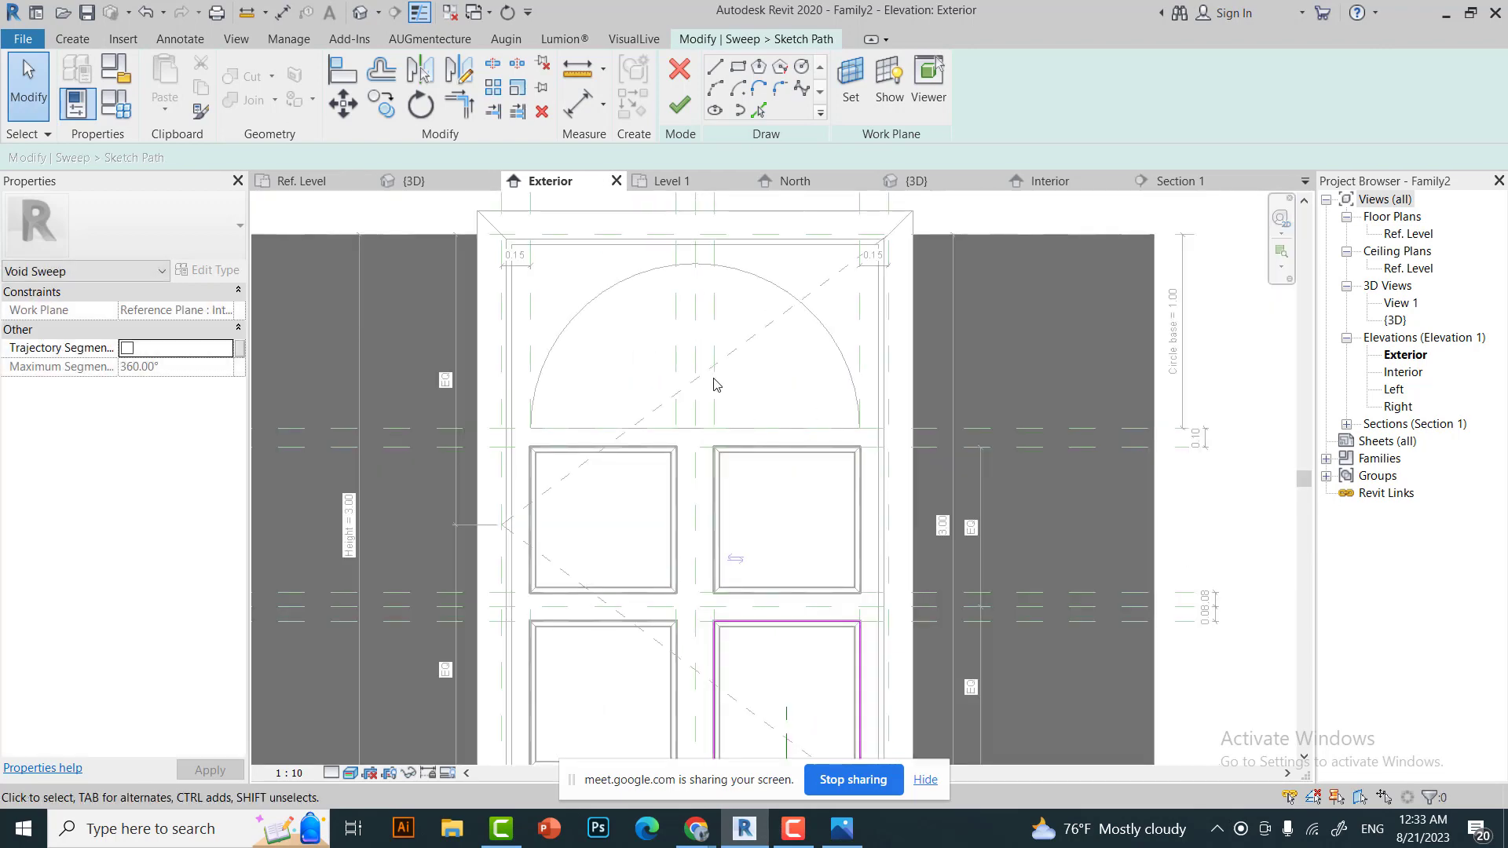
{"action": "middle_click_drag", "start_coordinate": [714, 385], "coordinate": [719, 283]}
{"action": "scroll", "coordinate": [724, 644], "scroll_direction": "up", "scroll_amount": 1}
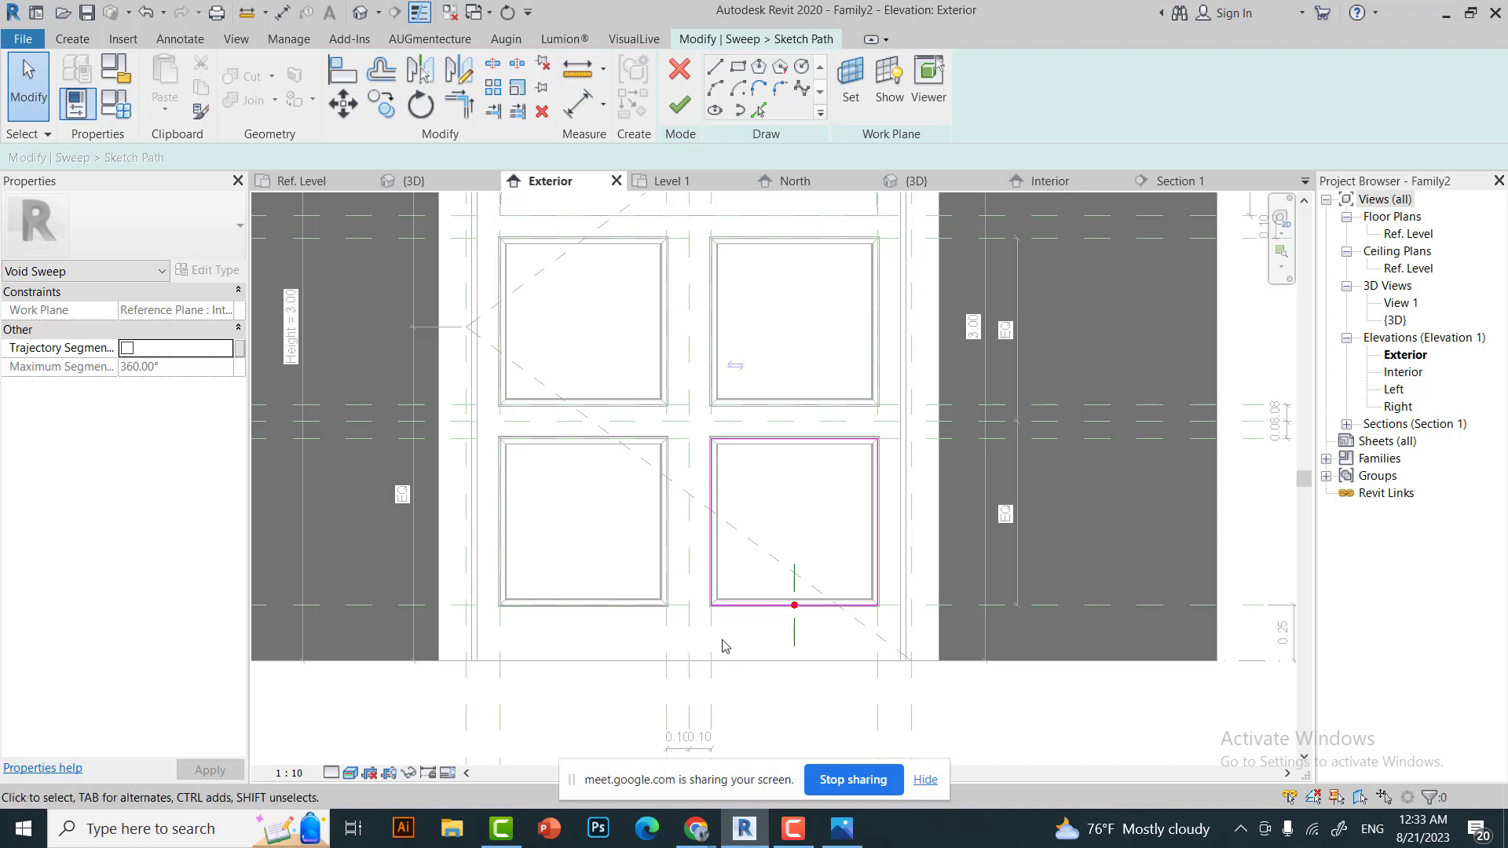
{"action": "scroll", "coordinate": [754, 542], "scroll_direction": "down", "scroll_amount": 2}
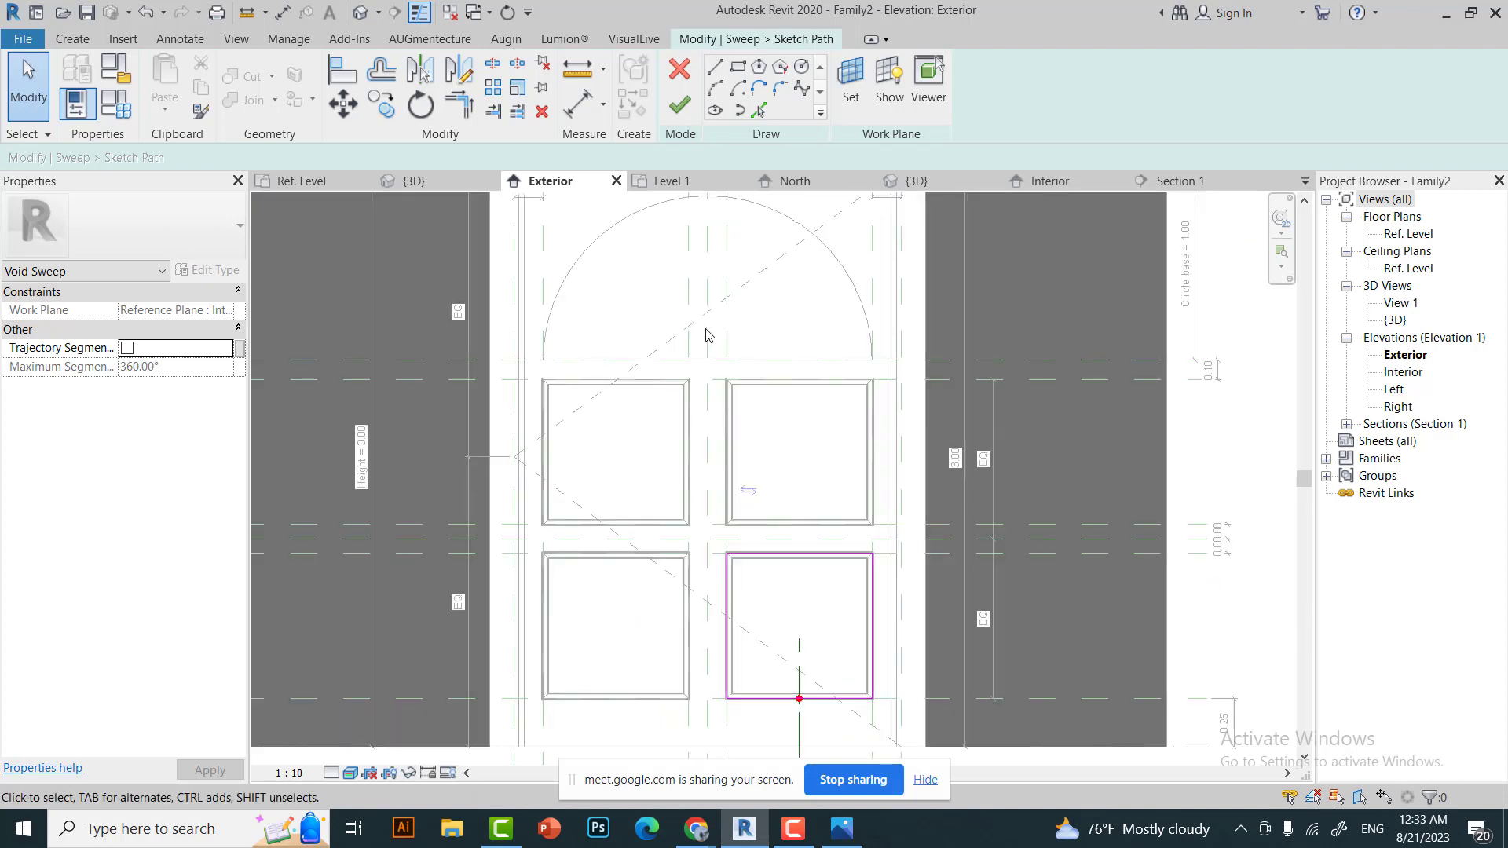
{"action": "scroll", "coordinate": [711, 523], "scroll_direction": "up", "scroll_amount": 2}
Finish the lower-right panel's sweep, then check and finish the lower-left panel's path sketch.
{"action": "left_click", "coordinate": [675, 106]}
{"action": "scroll", "coordinate": [706, 535], "scroll_direction": "up", "scroll_amount": 2}
{"action": "scroll", "coordinate": [701, 597], "scroll_direction": "down", "scroll_amount": 2}
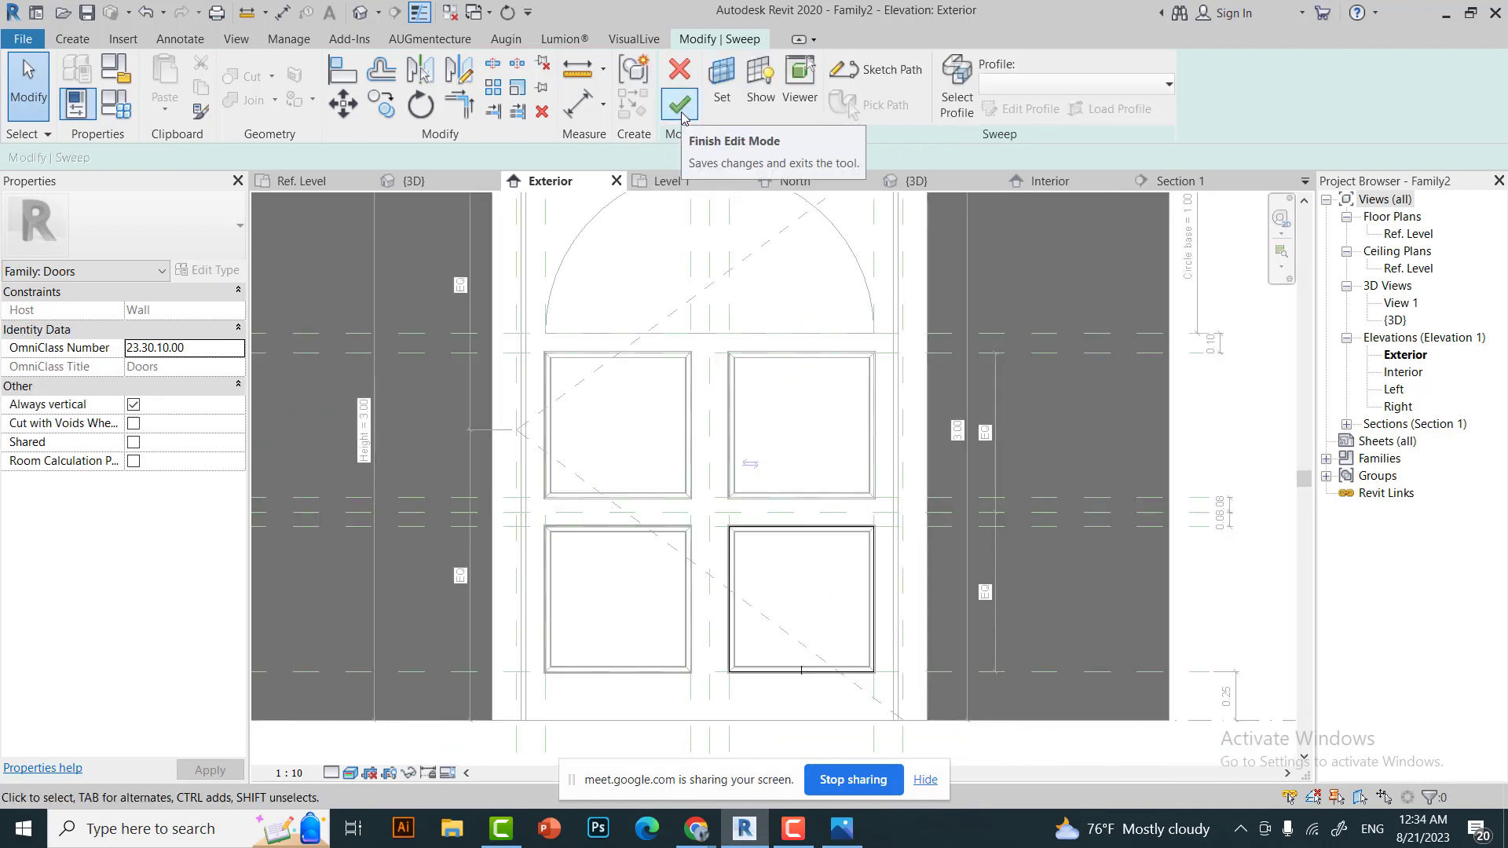
{"action": "left_click", "coordinate": [680, 104]}
{"action": "double_click", "coordinate": [691, 569]}
{"action": "left_click", "coordinate": [691, 550]}
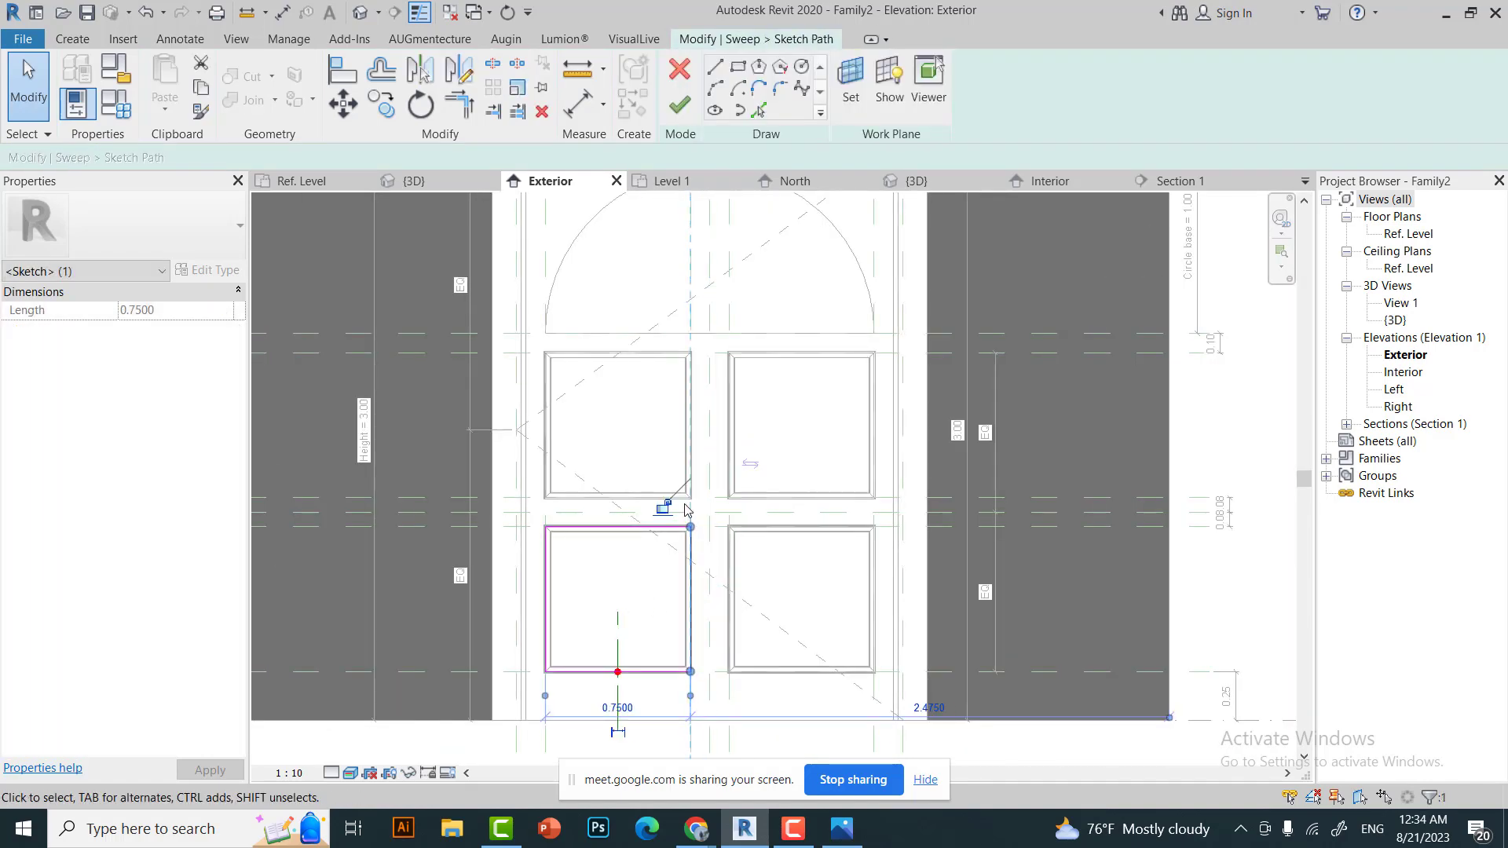
{"action": "scroll", "coordinate": [801, 558], "scroll_direction": "down", "scroll_amount": 1}
{"action": "scroll", "coordinate": [629, 487], "scroll_direction": "up", "scroll_amount": 2}
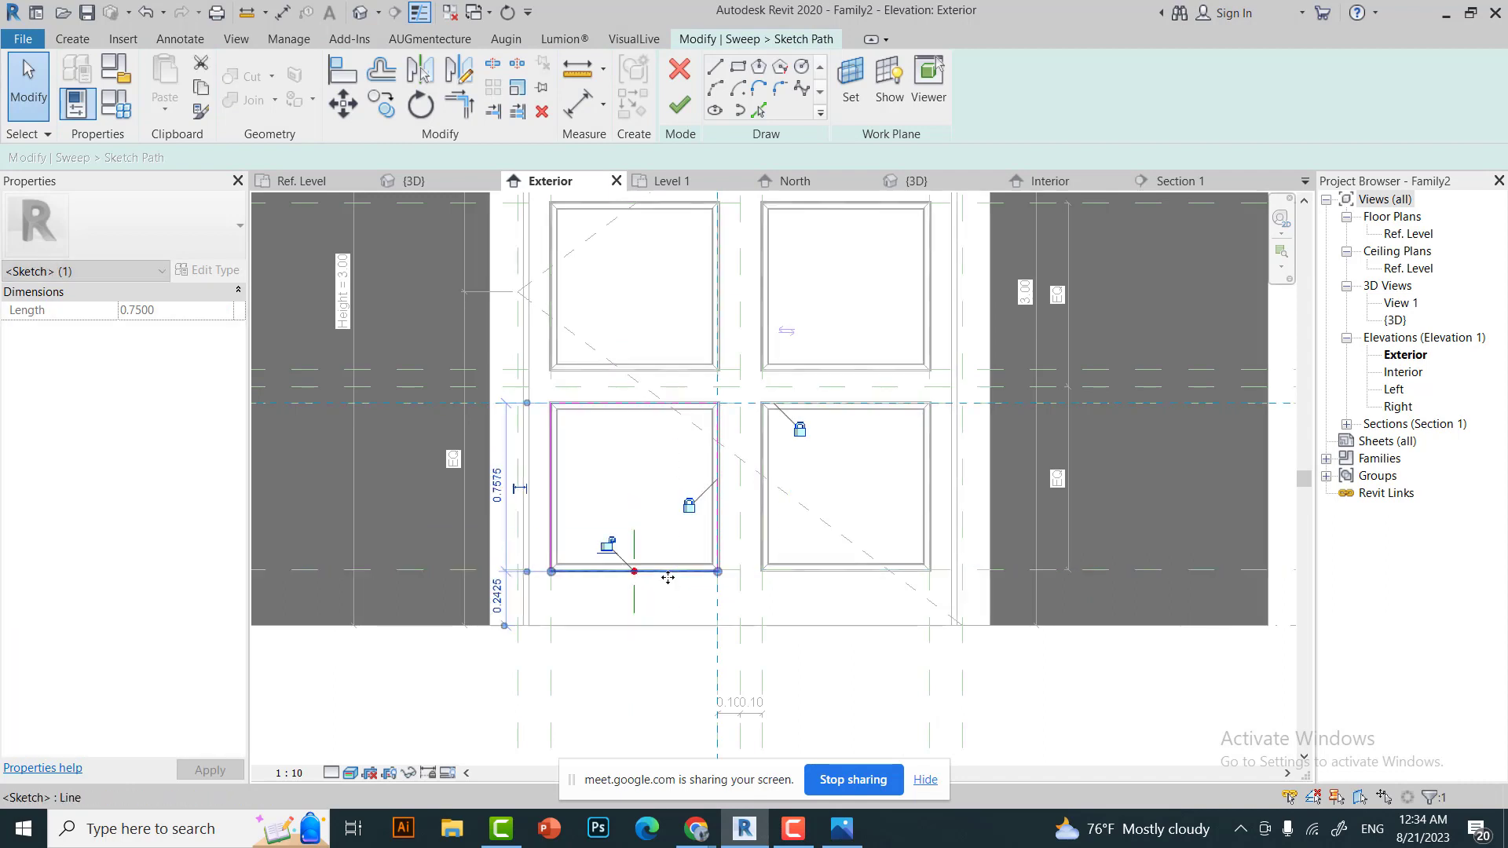
{"action": "left_click", "coordinate": [553, 489]}
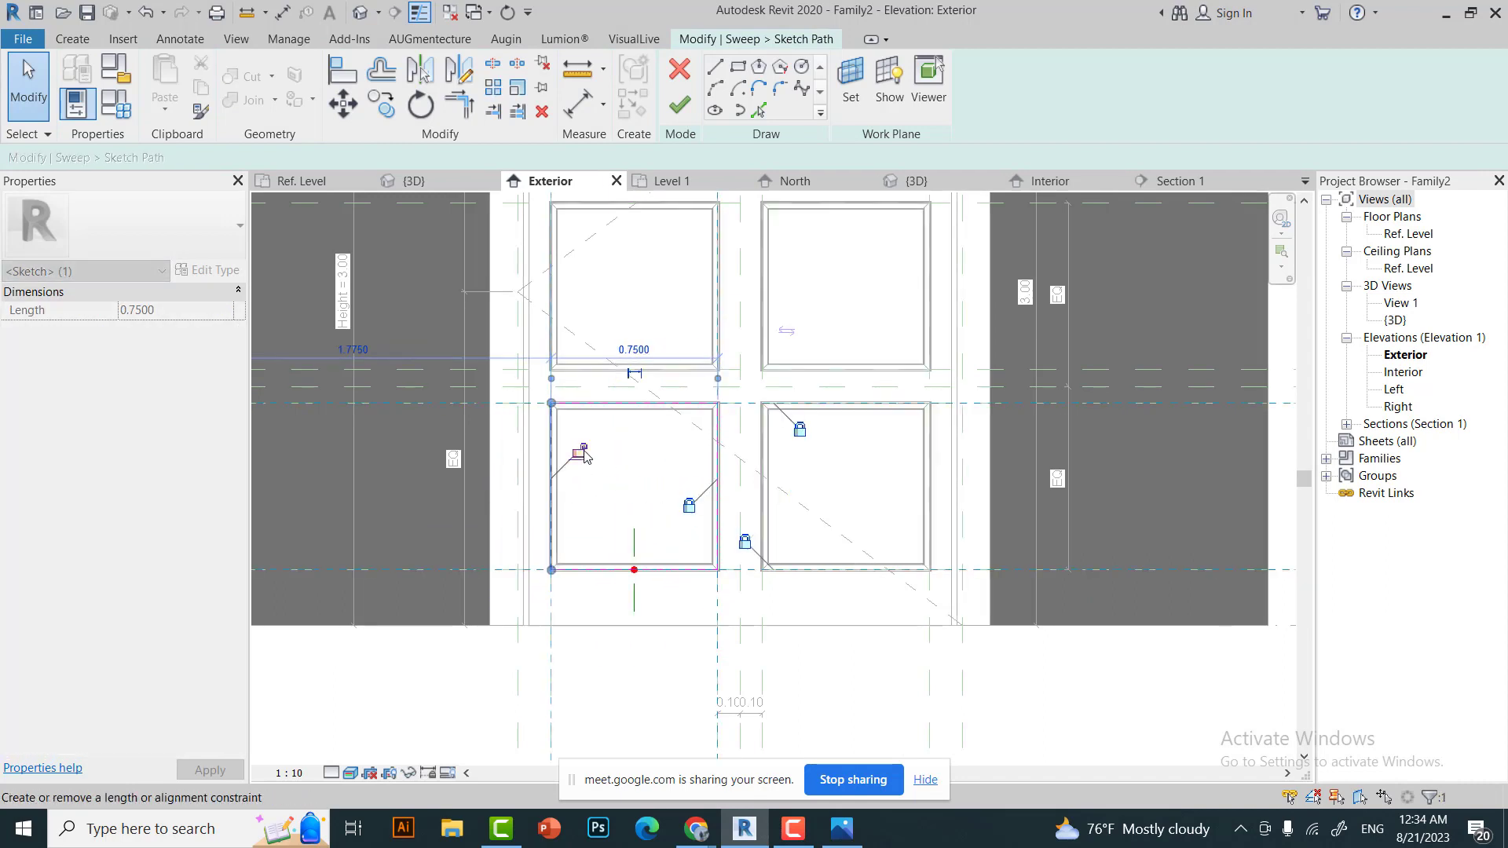
{"action": "key", "text": "Escape"}
{"action": "left_click", "coordinate": [680, 104]}
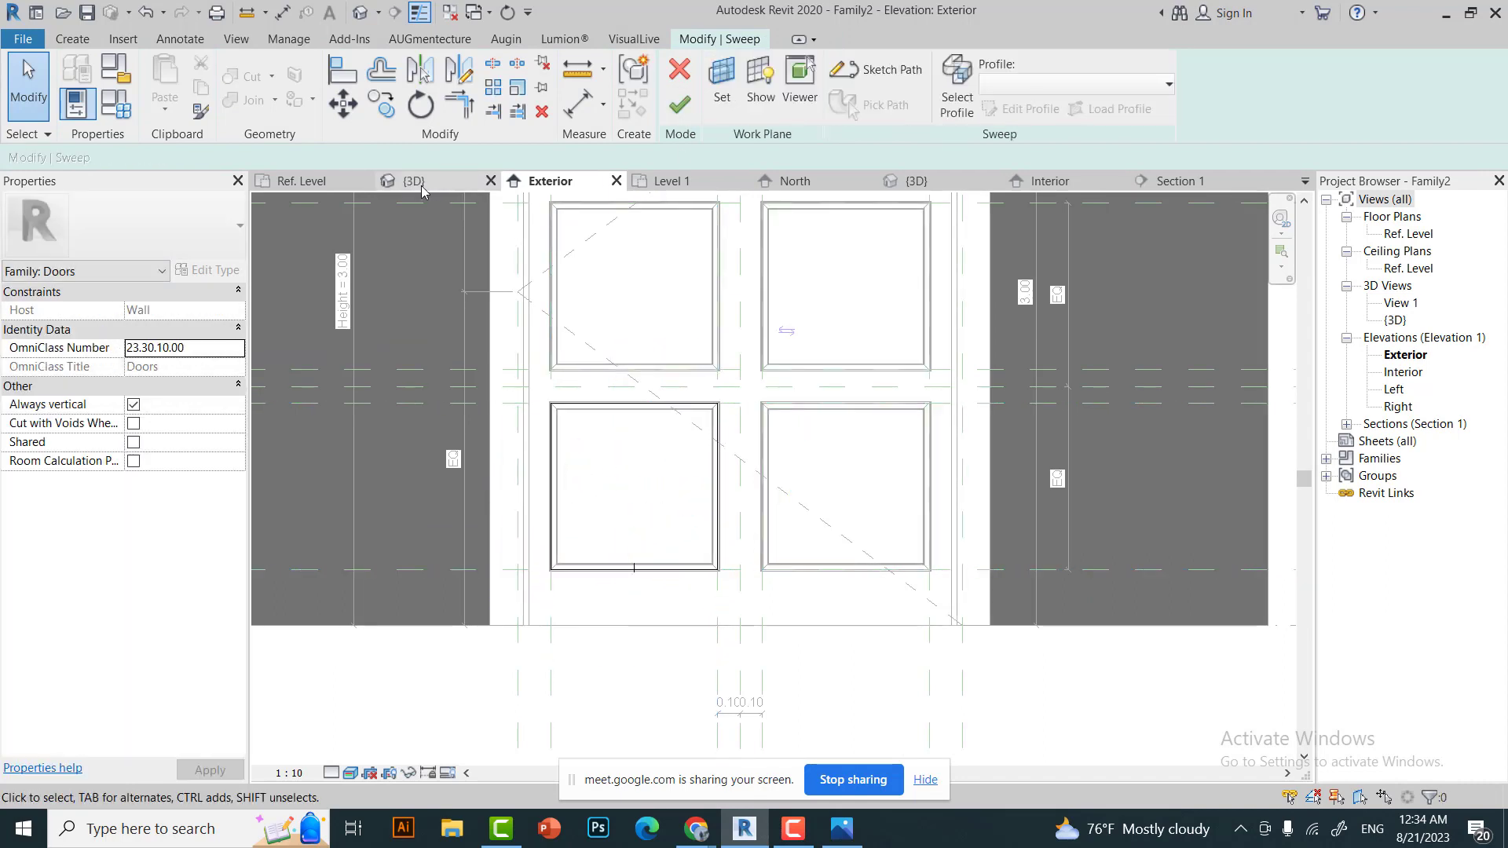
{"action": "left_click", "coordinate": [957, 86]}
Inspect the lower-left moulding profile lines in Section 1, then finish the profile and sweep.
{"action": "left_click", "coordinate": [1023, 108]}
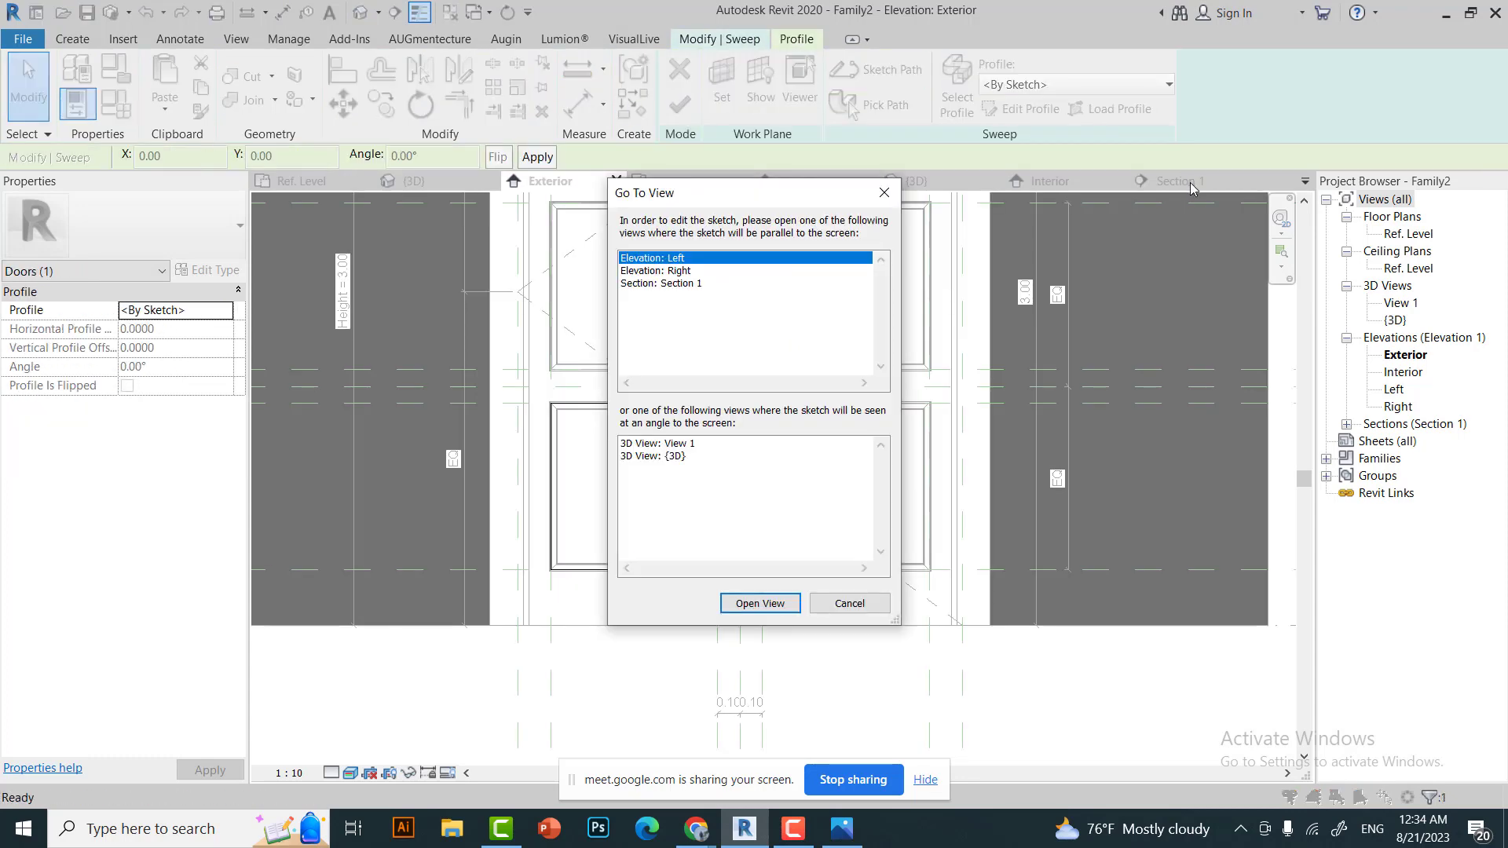
{"action": "left_click", "coordinate": [755, 604]}
{"action": "scroll", "coordinate": [886, 471], "scroll_direction": "up", "scroll_amount": 3}
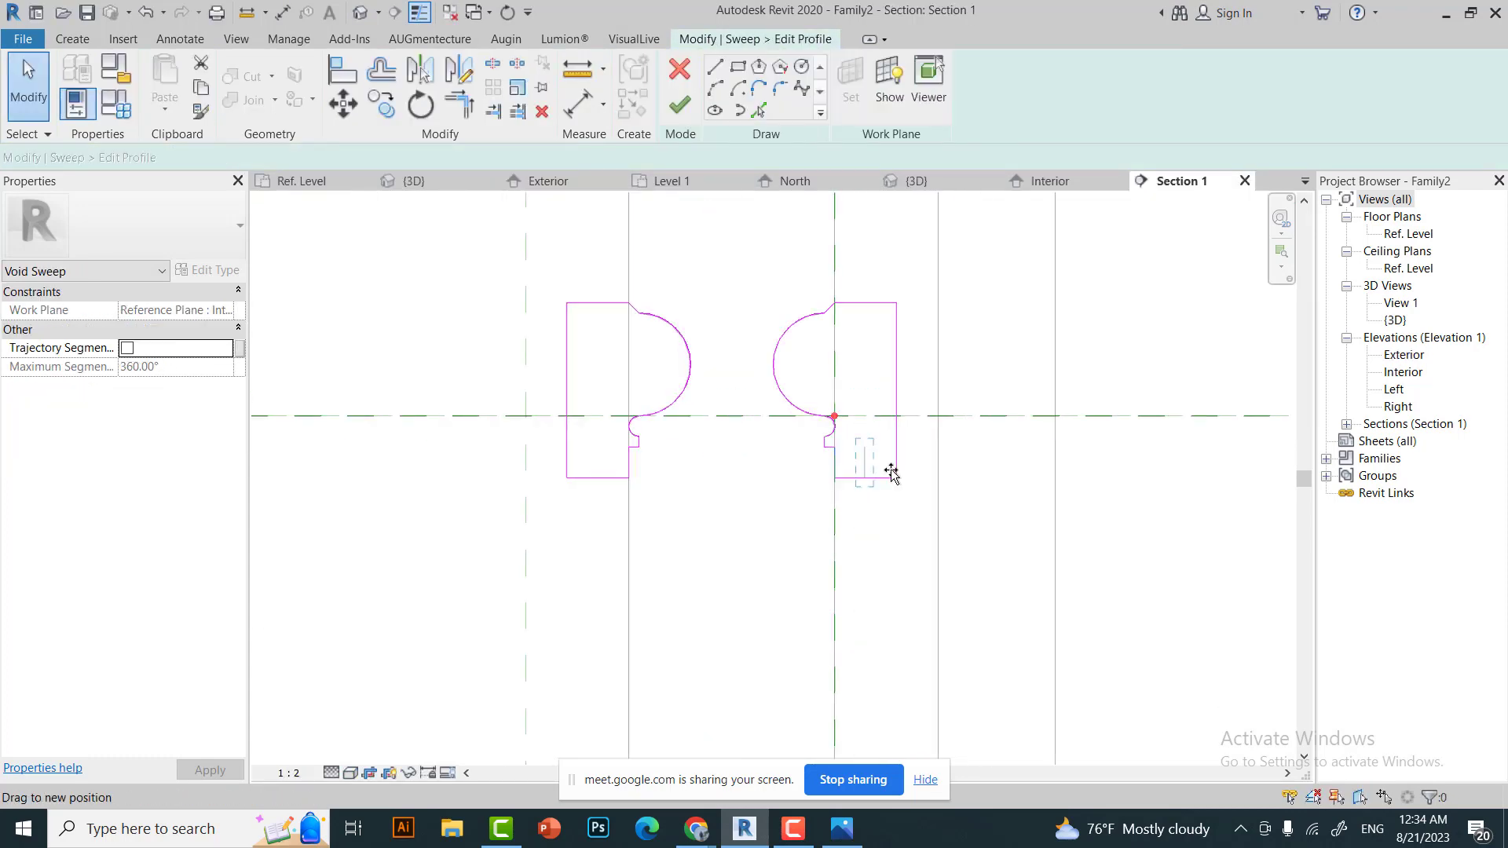
{"action": "scroll", "coordinate": [880, 467], "scroll_direction": "up", "scroll_amount": 3}
{"action": "left_click", "coordinate": [812, 460]}
{"action": "left_click", "coordinate": [387, 482]}
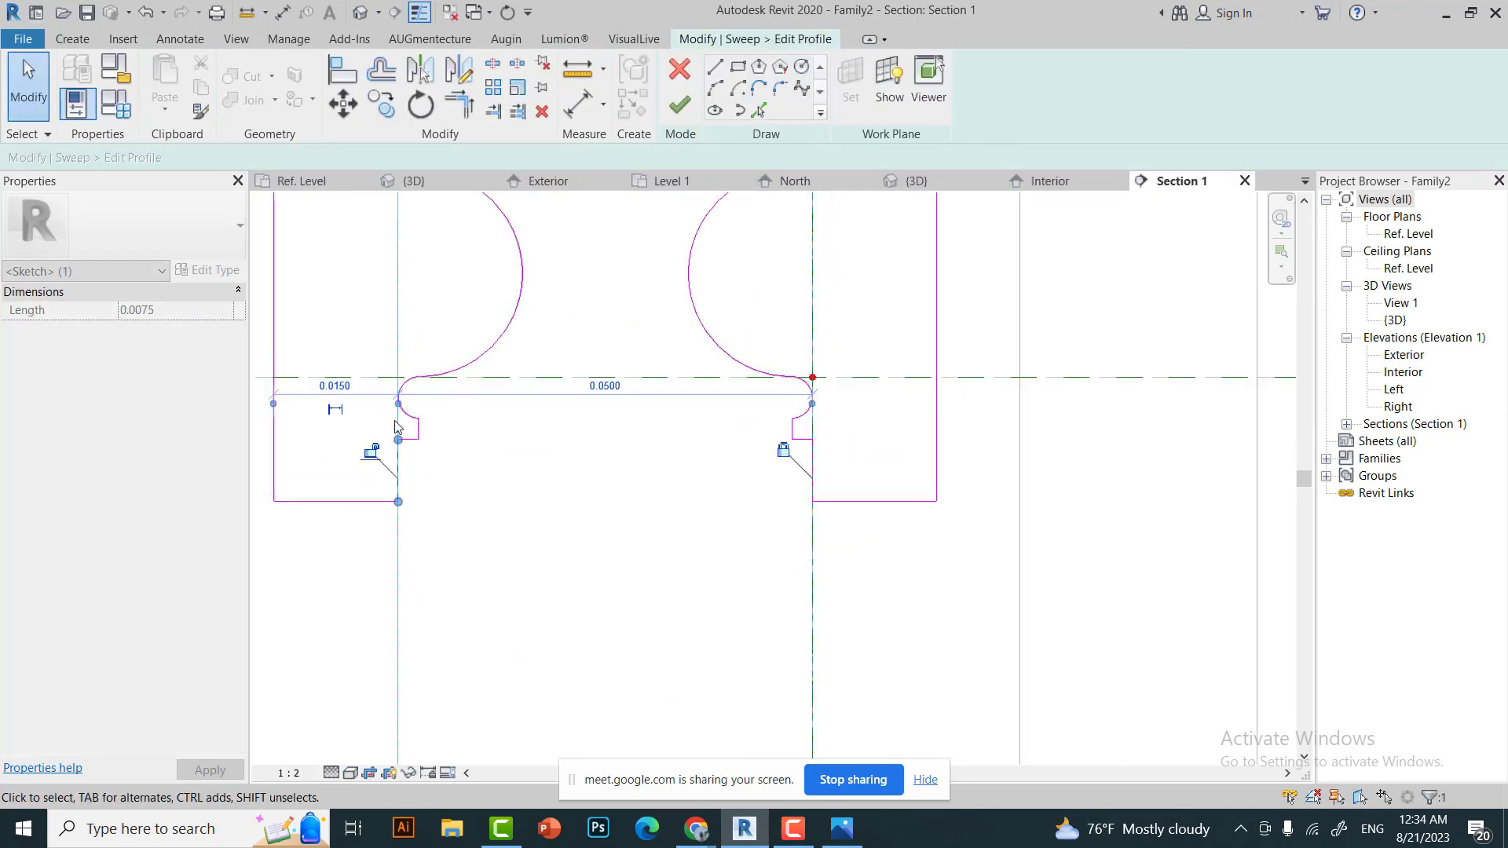
{"action": "scroll", "coordinate": [550, 487], "scroll_direction": "down", "scroll_amount": 5}
{"action": "left_click", "coordinate": [556, 503]}
{"action": "left_click", "coordinate": [695, 111]}
{"action": "scroll", "coordinate": [667, 276], "scroll_direction": "down", "scroll_amount": 3}
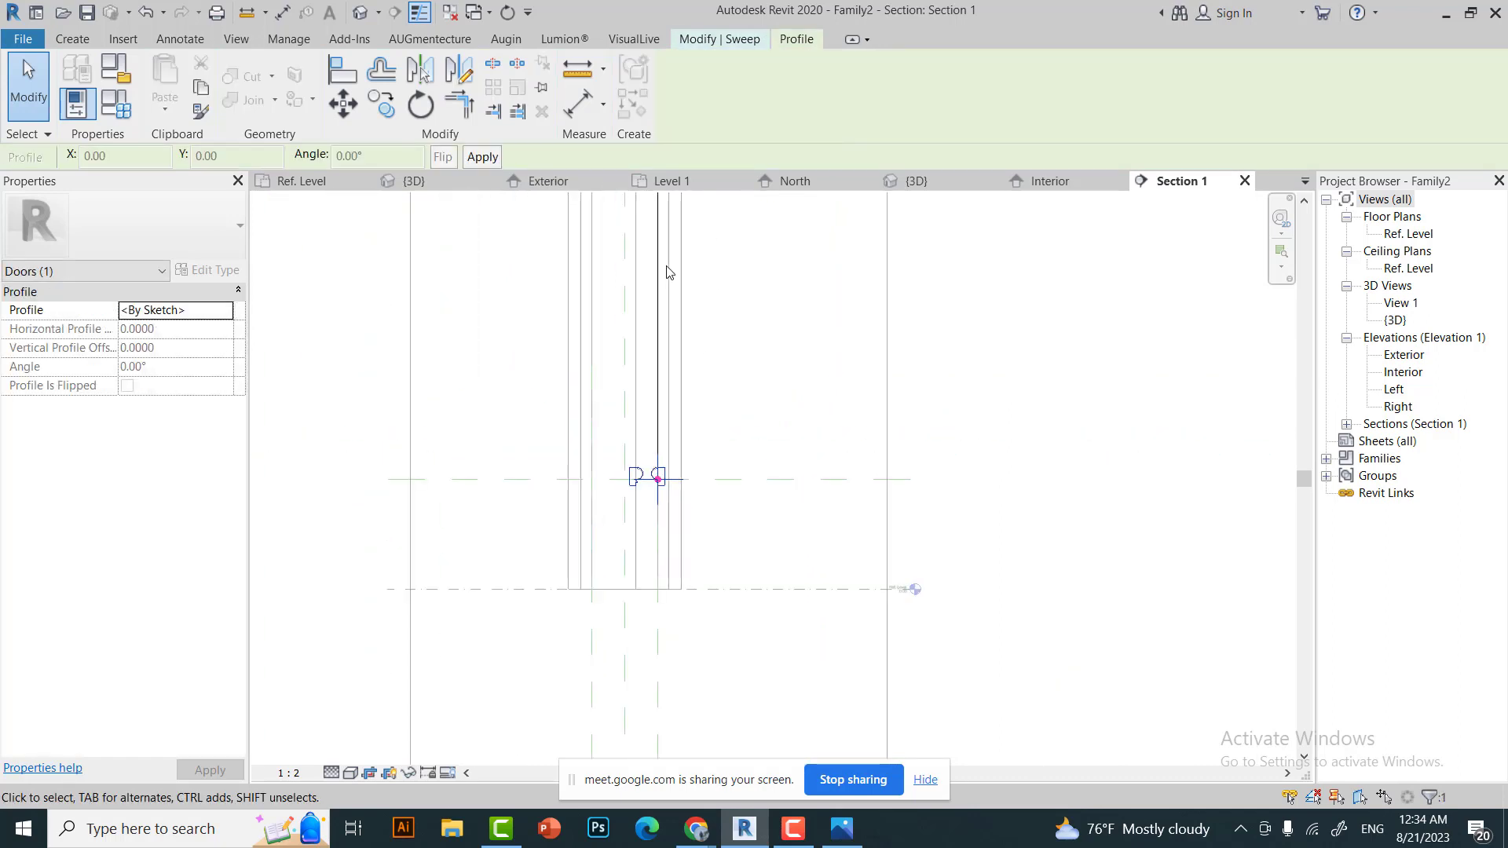
{"action": "left_click", "coordinate": [676, 98]}
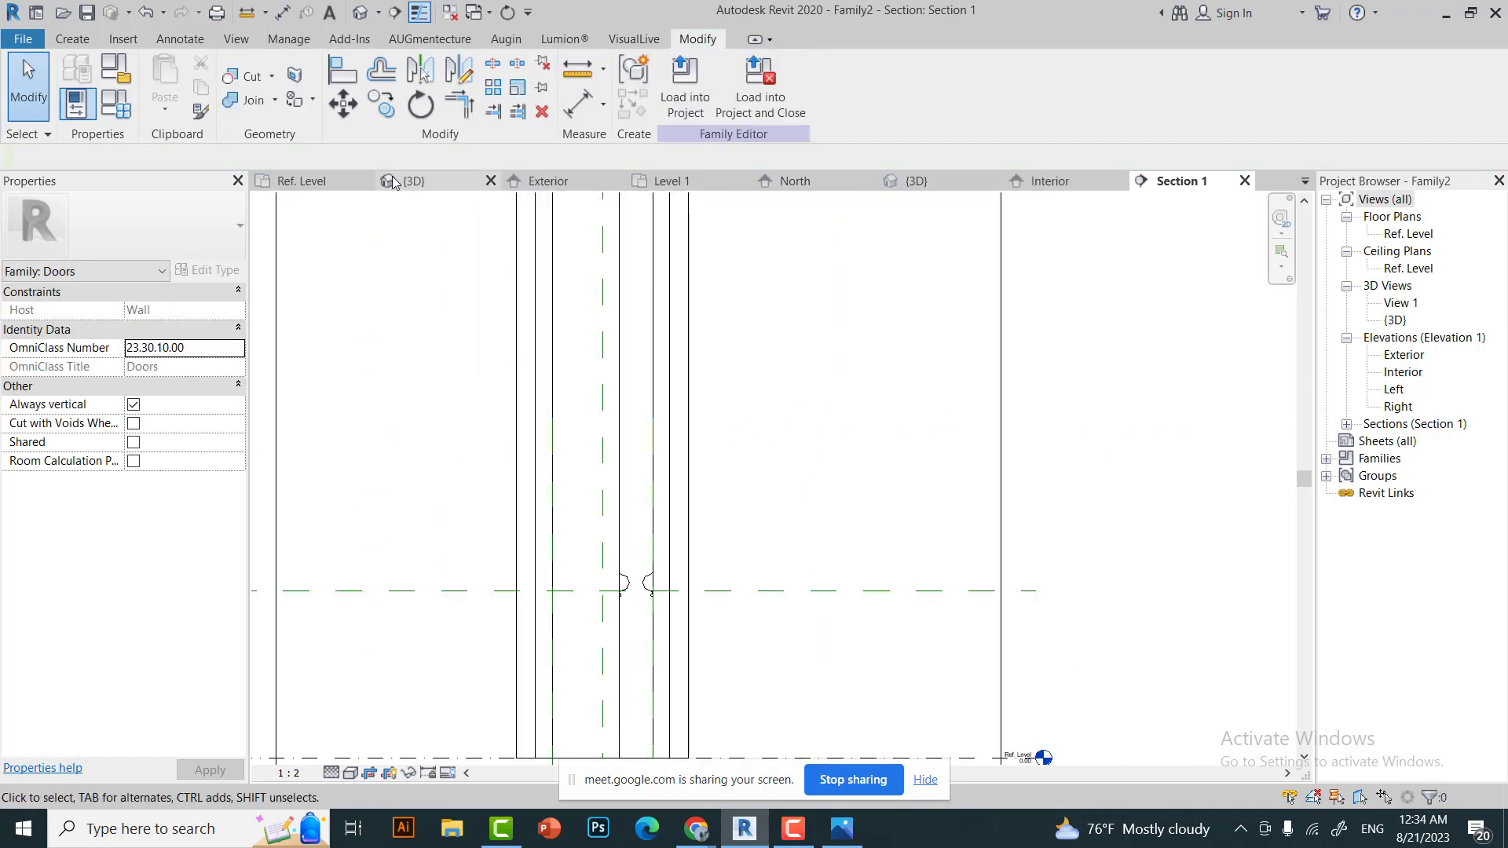
{"action": "left_click", "coordinate": [414, 181]}
Review the door's family type parameters and view the door from the front.
{"action": "left_click", "coordinate": [114, 109]}
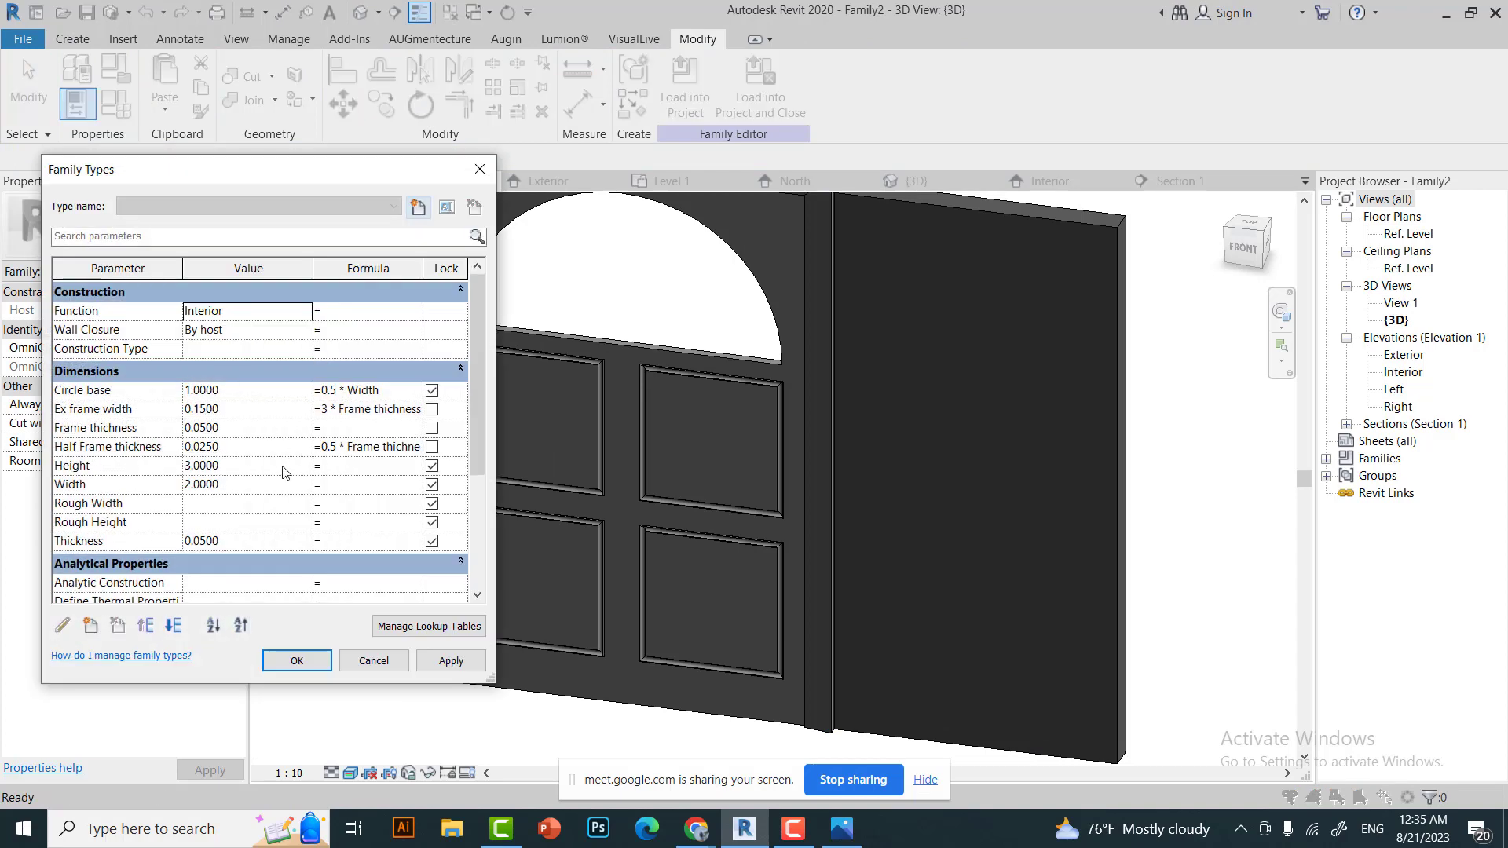
{"action": "left_click", "coordinate": [306, 659]}
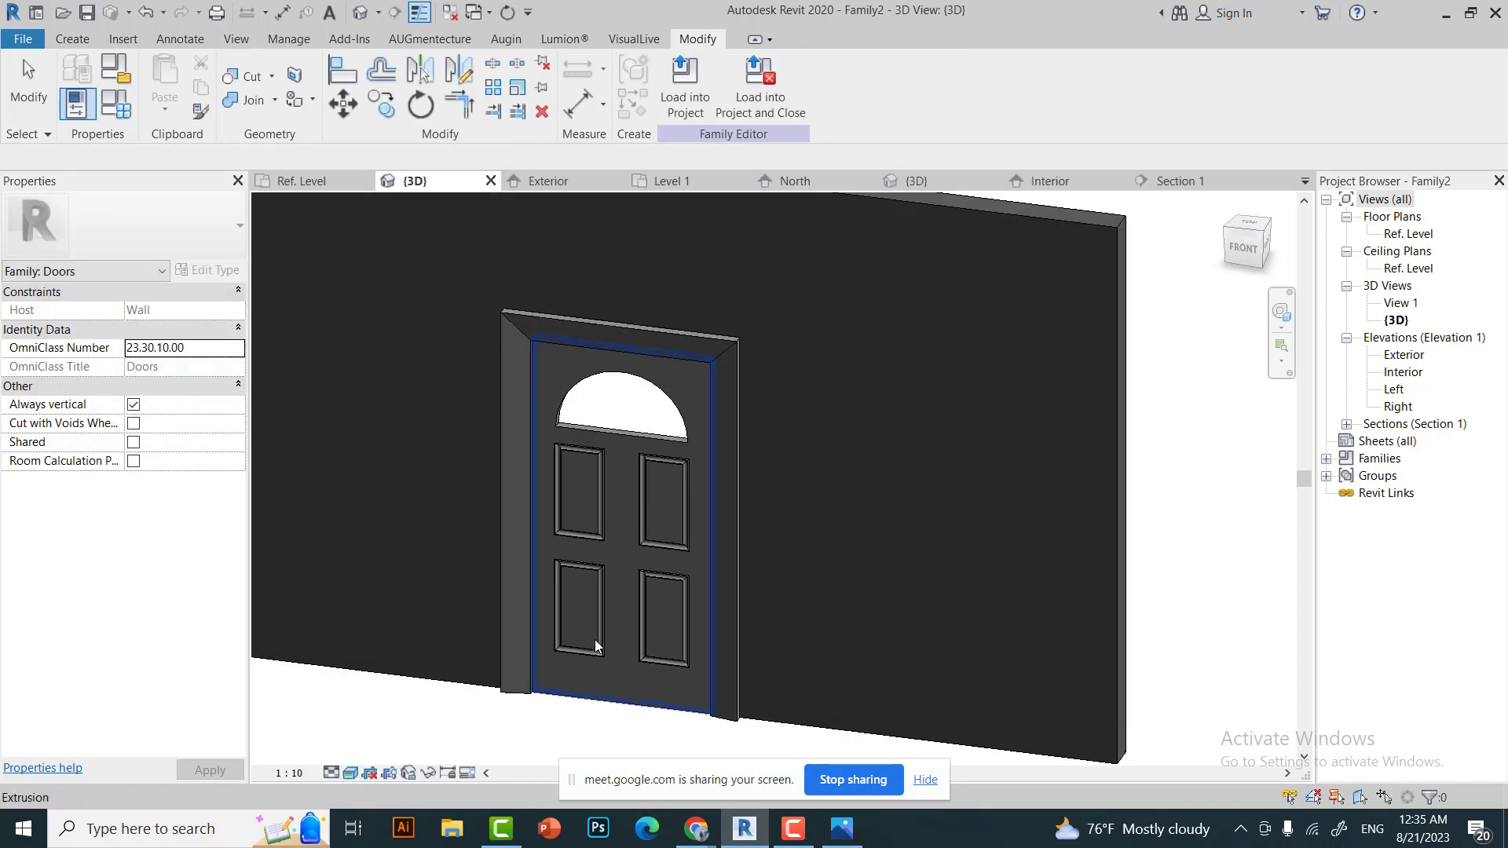
{"action": "left_click", "coordinate": [1244, 247]}
{"action": "scroll", "coordinate": [724, 712], "scroll_direction": "up", "scroll_amount": 3}
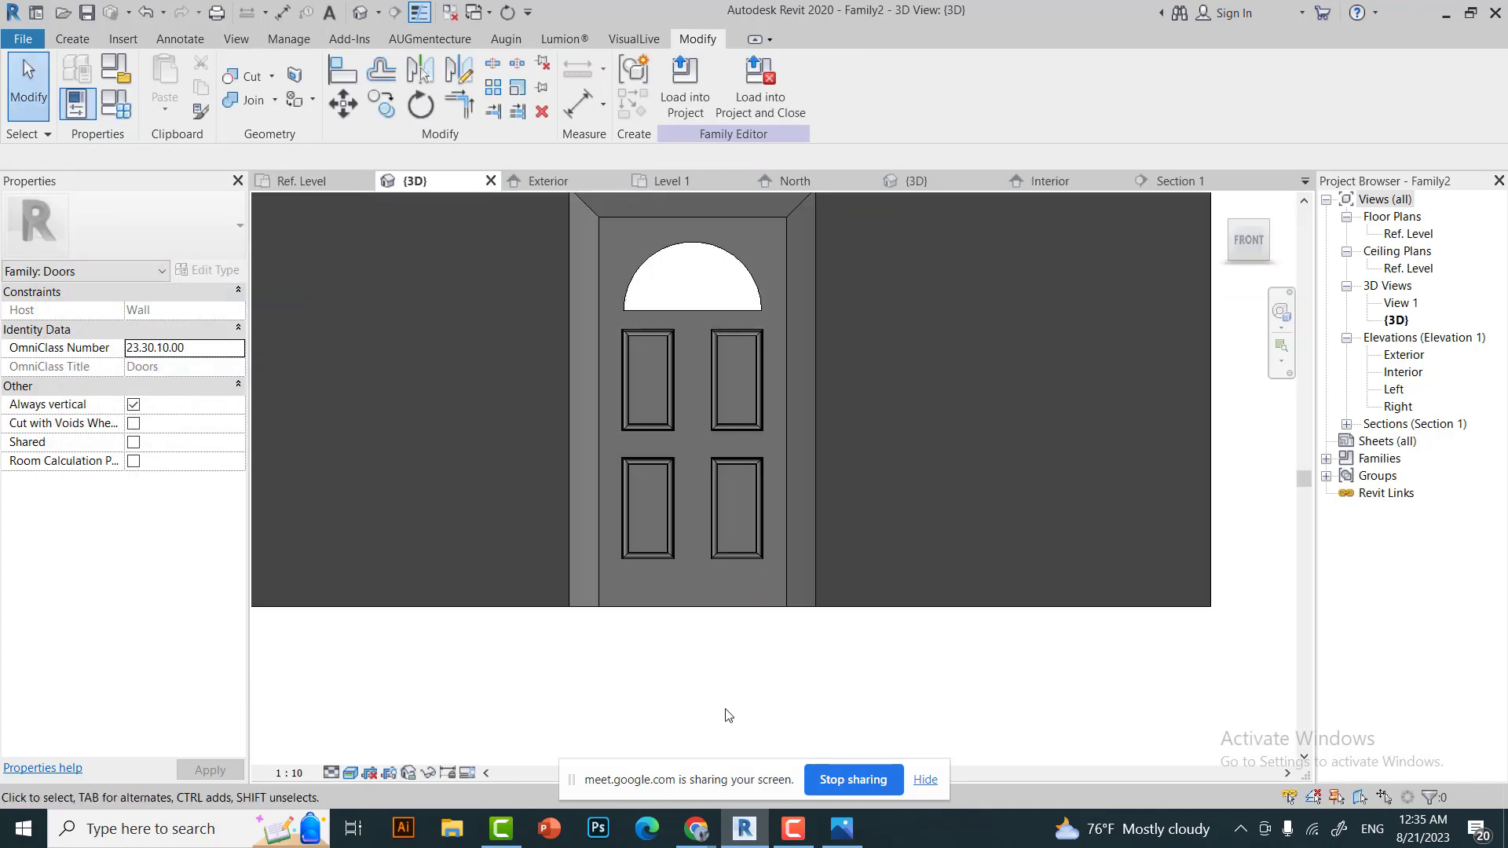
{"action": "key", "text": "ctrl+Tab"}
{"action": "scroll", "coordinate": [710, 246], "scroll_direction": "up", "scroll_amount": 2}
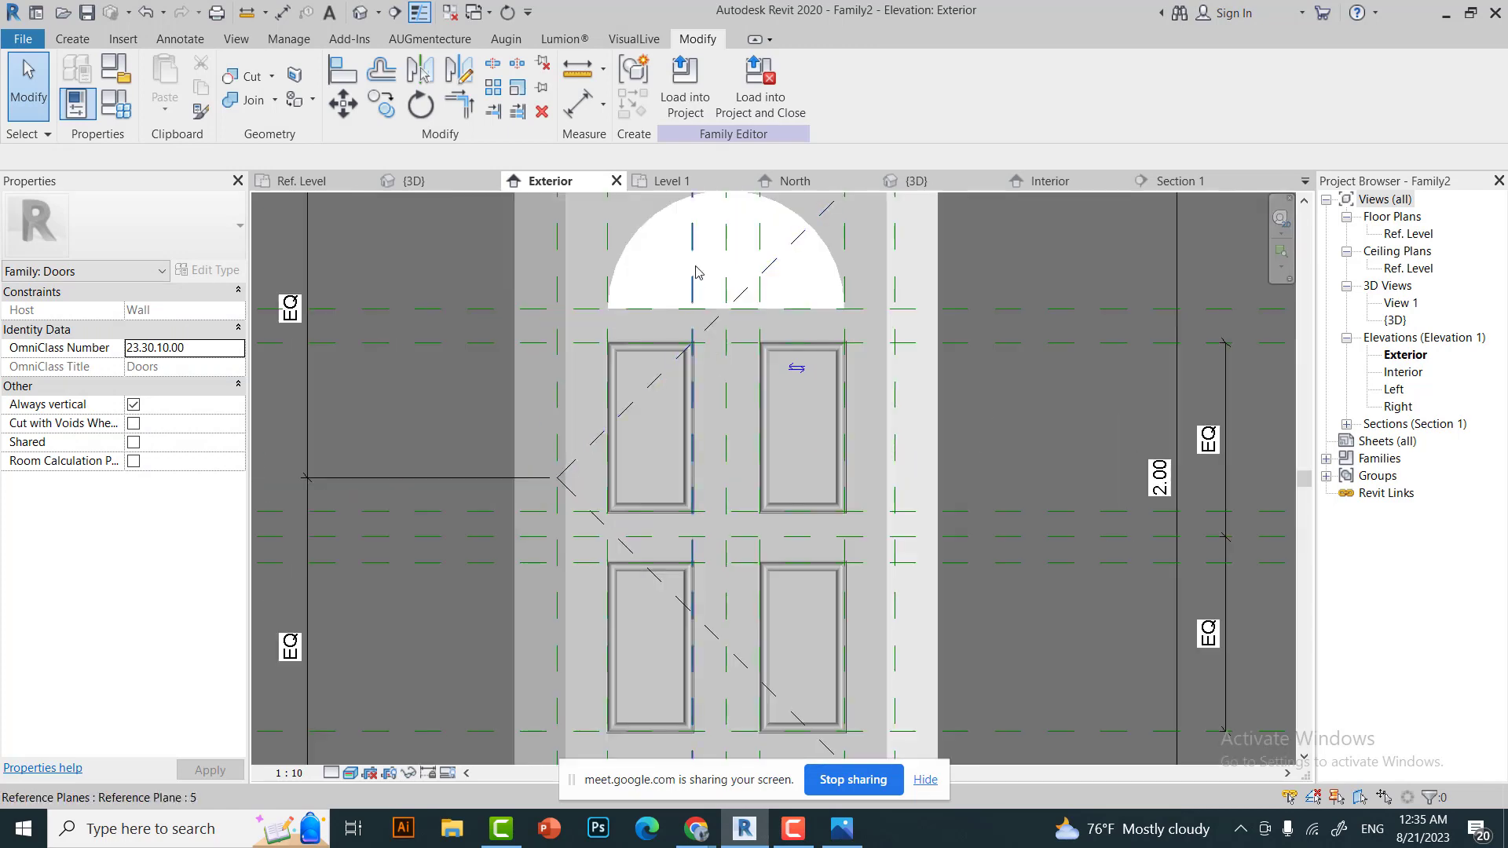
{"action": "scroll", "coordinate": [738, 522], "scroll_direction": "down", "scroll_amount": 5}
Select reference plane 5 and nudge it slightly left, checking the 0.10 dimension.
{"action": "left_click", "coordinate": [738, 523]}
{"action": "scroll", "coordinate": [747, 518], "scroll_direction": "up", "scroll_amount": 8}
{"action": "left_click", "coordinate": [736, 442]}
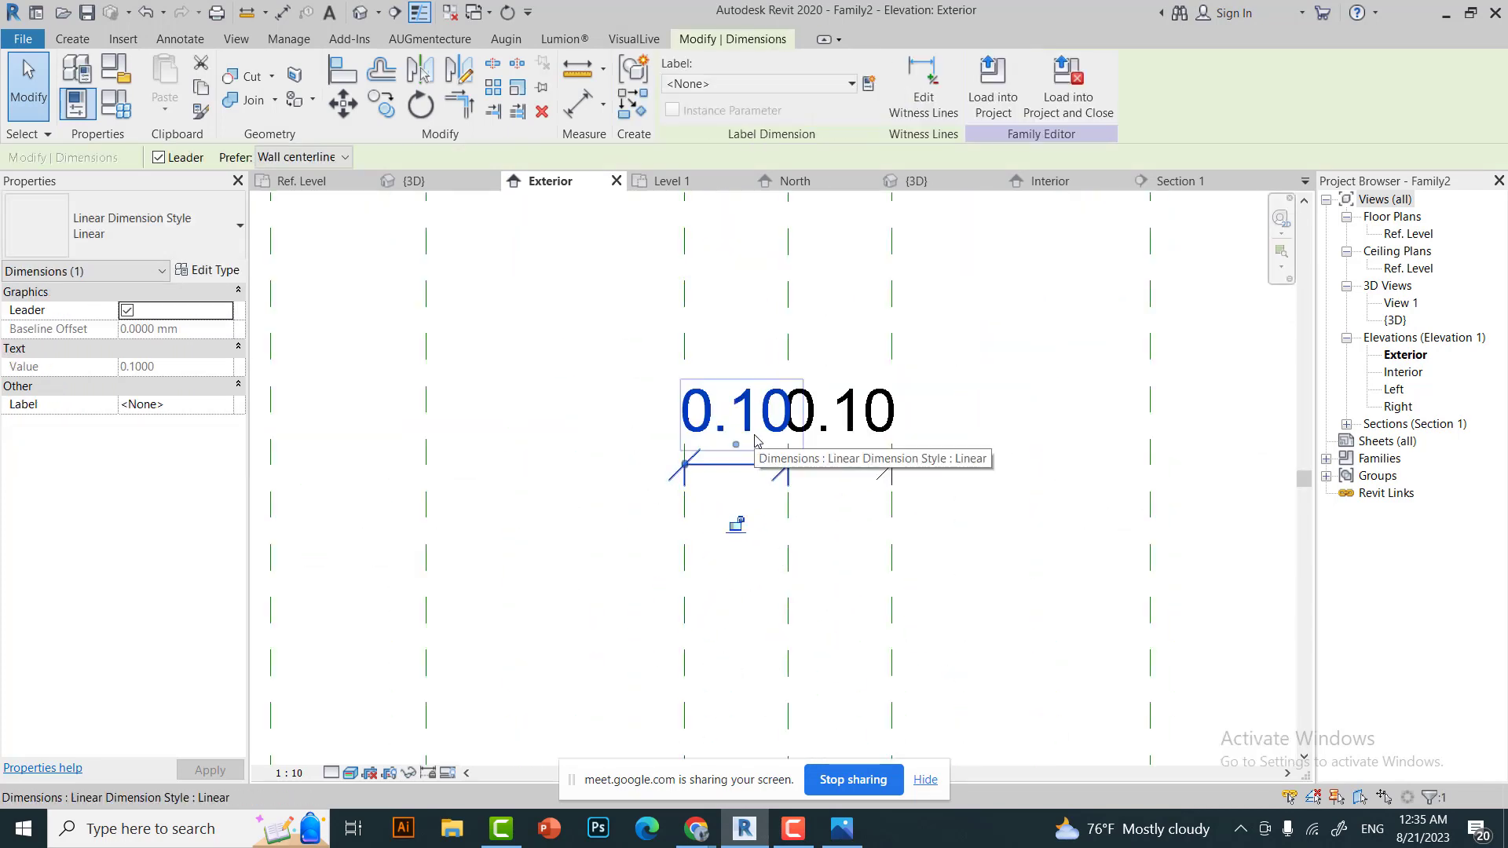
{"action": "key", "text": "Escape"}
{"action": "scroll", "coordinate": [697, 477], "scroll_direction": "down", "scroll_amount": 4}
{"action": "left_click", "coordinate": [694, 477]}
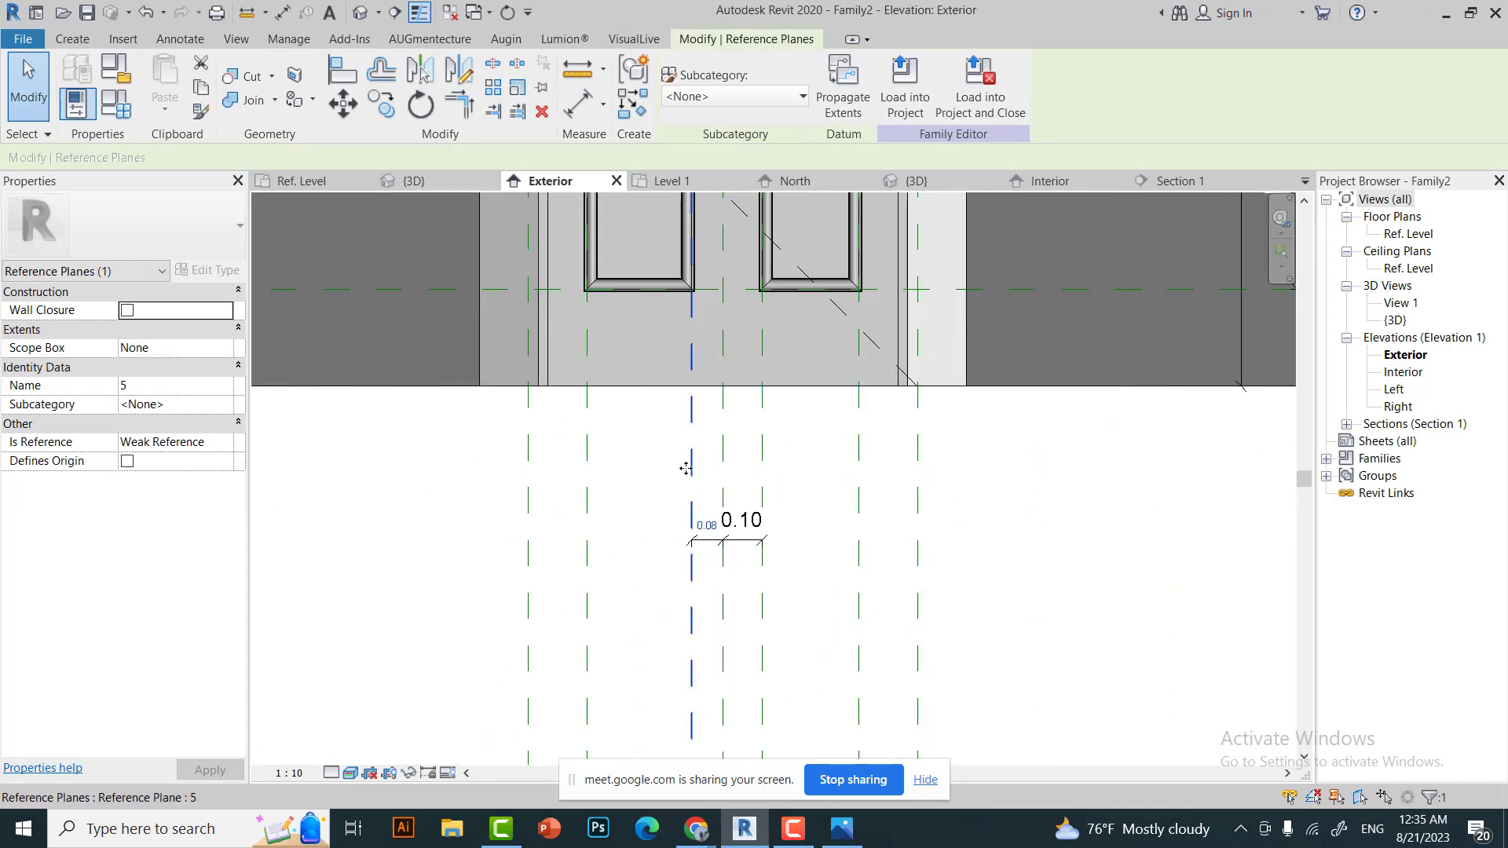
{"action": "scroll", "coordinate": [682, 452], "scroll_direction": "down", "scroll_amount": 1}
{"action": "left_click_drag", "start_coordinate": [674, 464], "coordinate": [678, 476]}
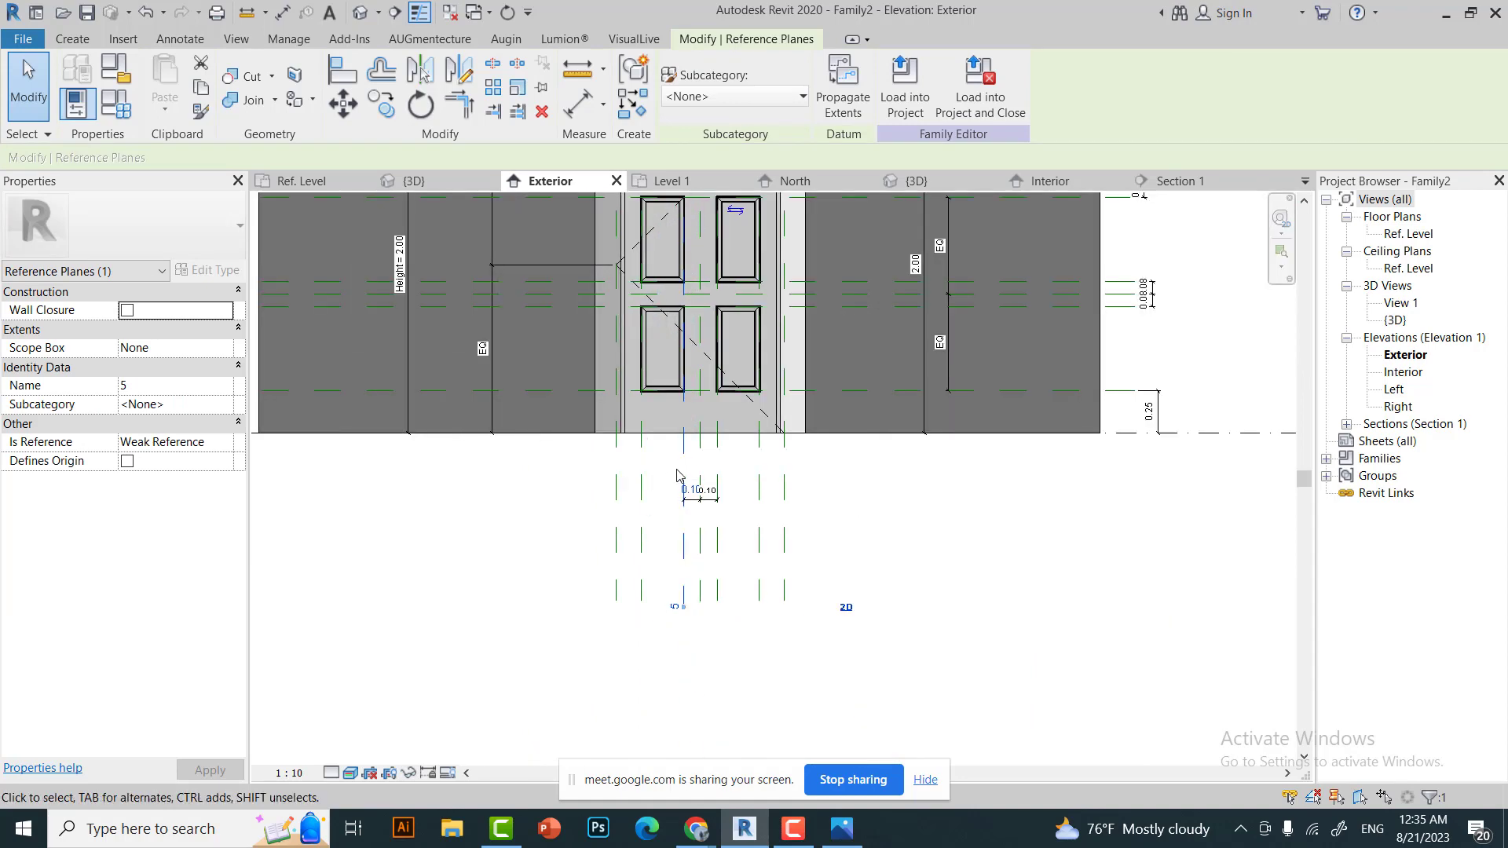
{"action": "scroll", "coordinate": [681, 457], "scroll_direction": "up", "scroll_amount": 4}
{"action": "scroll", "coordinate": [680, 472], "scroll_direction": "down", "scroll_amount": 1}
Move reference plane 5 with MV so its gap reads 0.05.
{"action": "key", "text": "m"}
{"action": "key", "text": "v"}
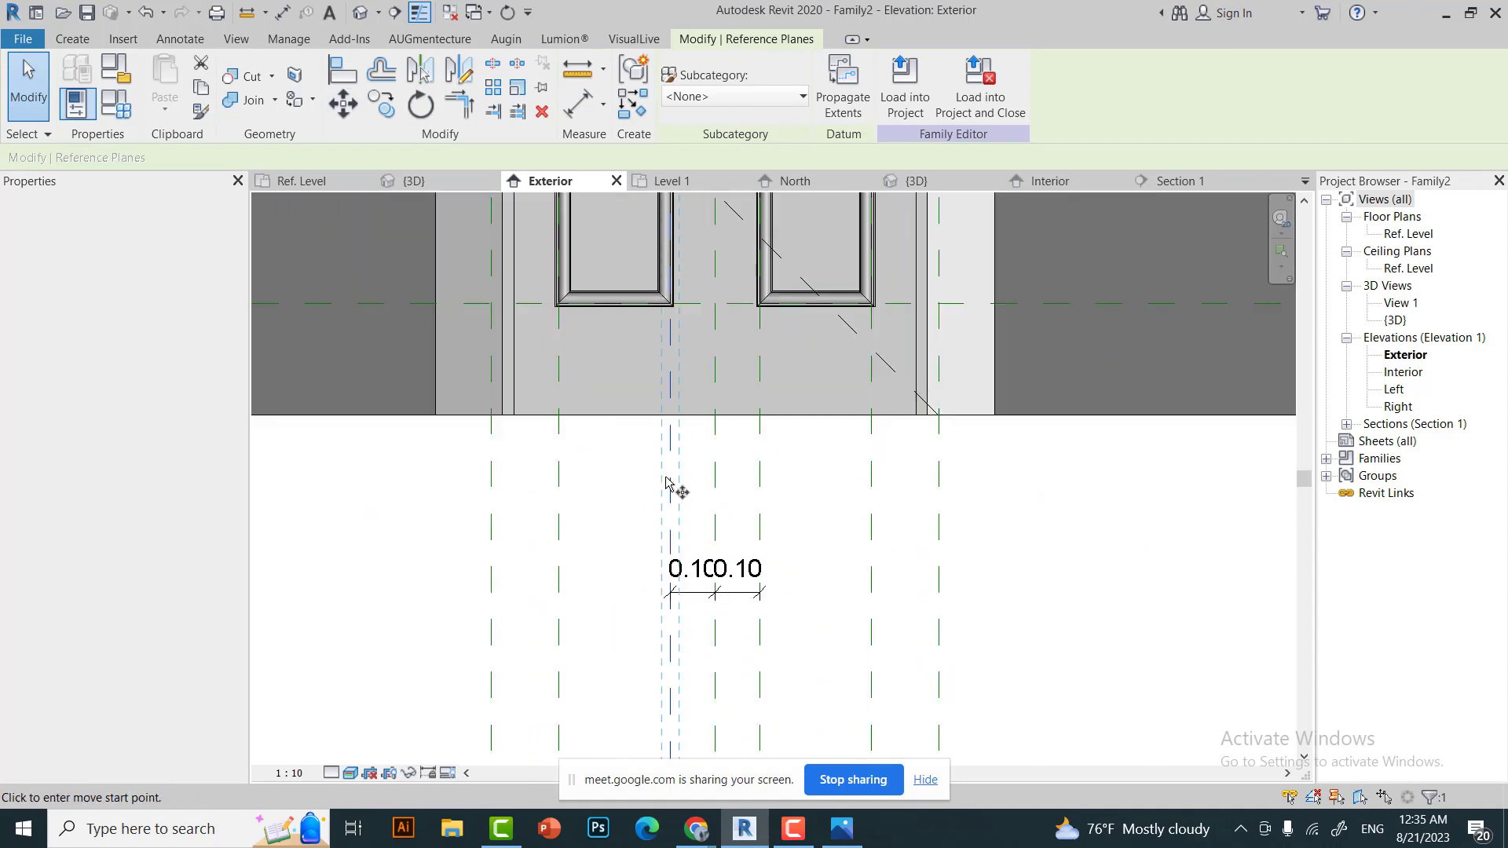
{"action": "type", "text": "05"}
{"action": "key", "text": "Return"}
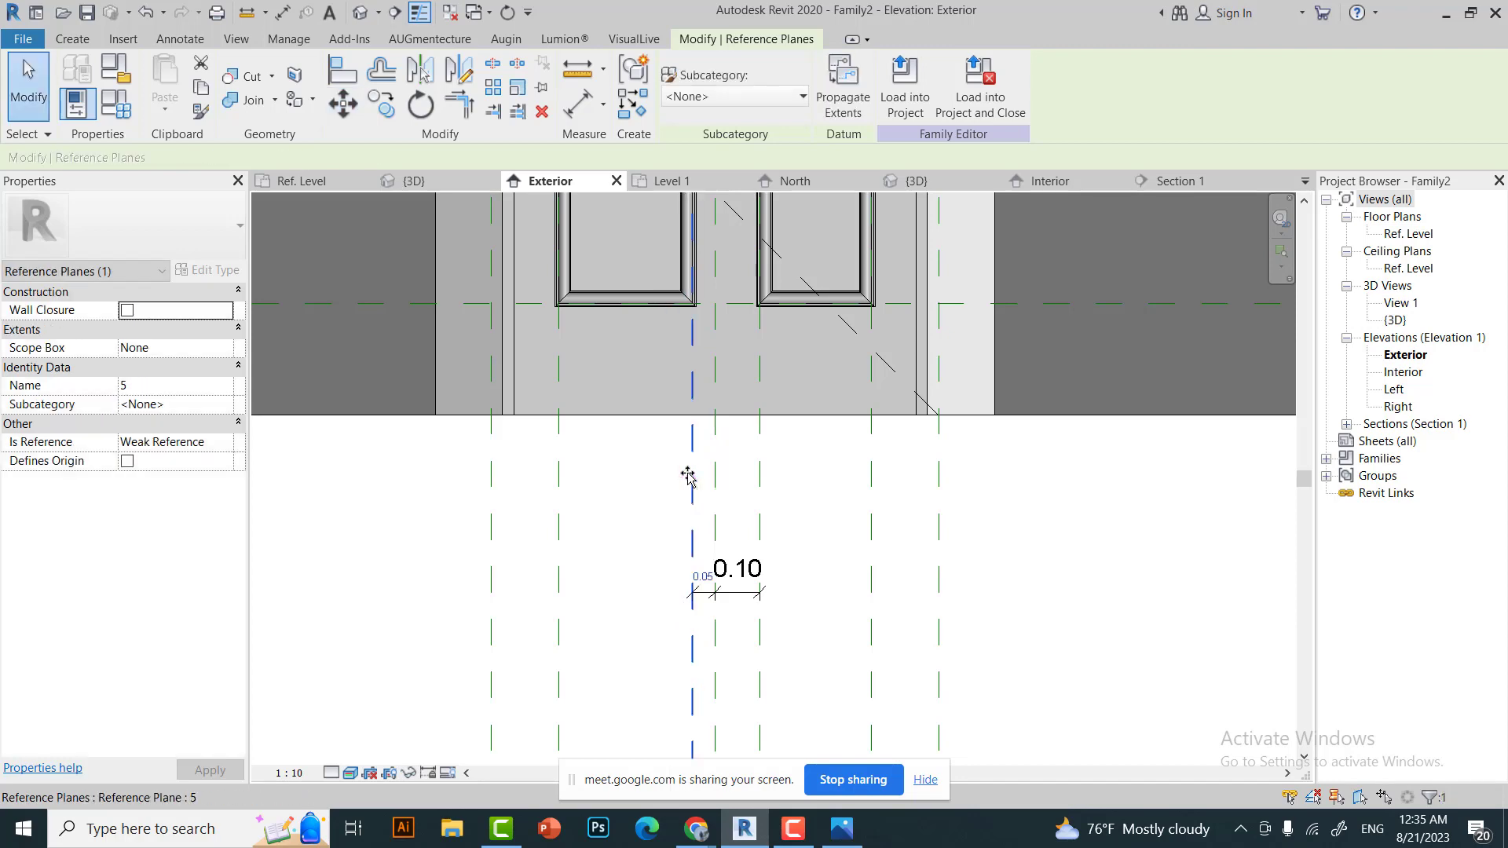
{"action": "key", "text": "ctrl+z"}
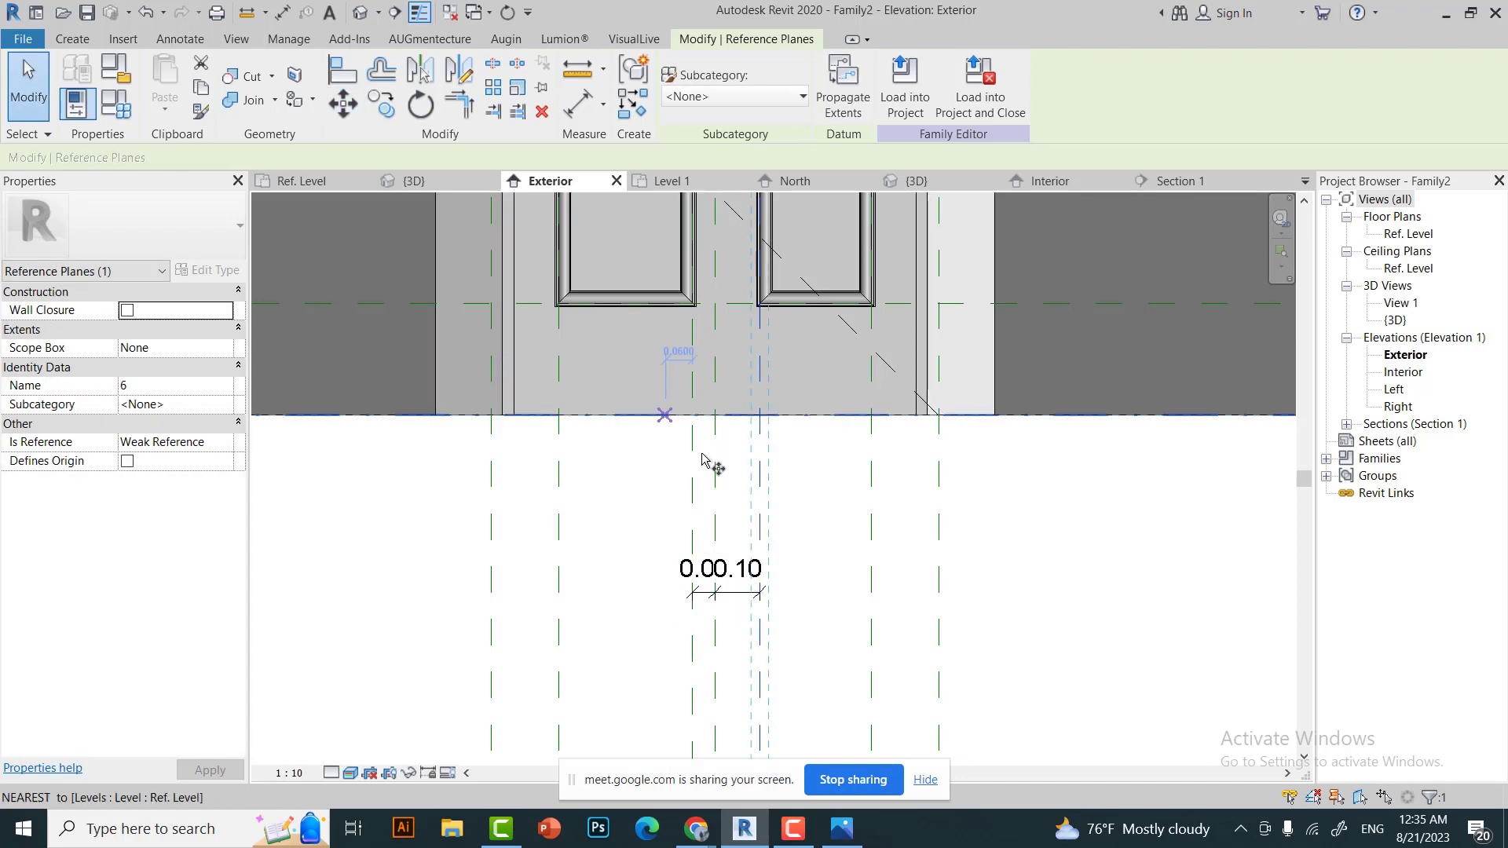
{"action": "type", "text": "mv"}
{"action": "type", "text": "5"}
{"action": "key", "text": "Return"}
{"action": "scroll", "coordinate": [743, 483], "scroll_direction": "down", "scroll_amount": 3}
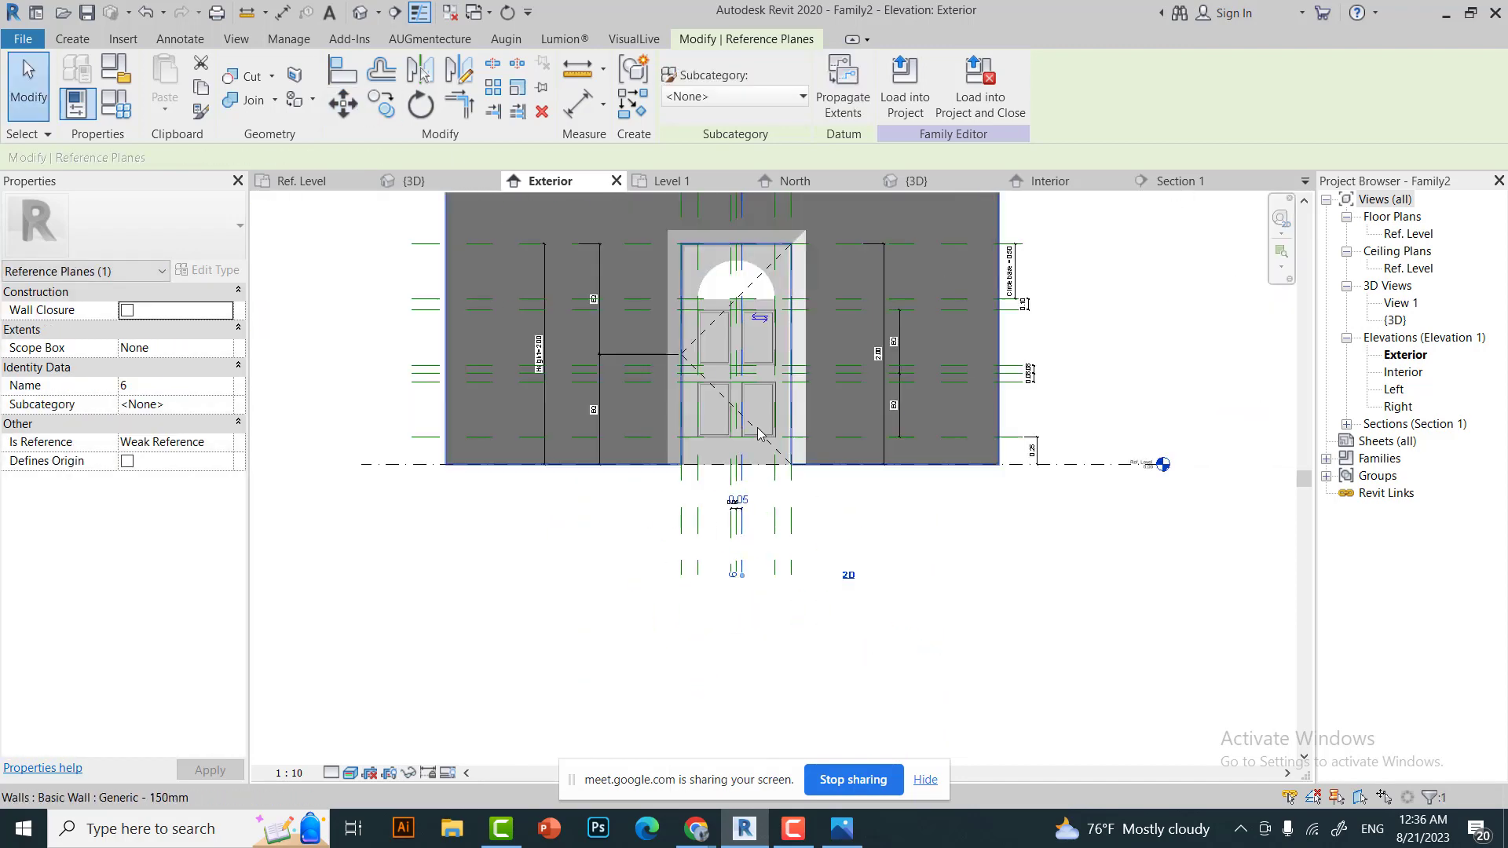
{"action": "scroll", "coordinate": [777, 518], "scroll_direction": "up", "scroll_amount": 2}
{"action": "scroll", "coordinate": [780, 524], "scroll_direction": "up", "scroll_amount": 2}
{"action": "left_click", "coordinate": [780, 524]}
Check the door in 3D and review the family type parameters again.
{"action": "left_click", "coordinate": [704, 563]}
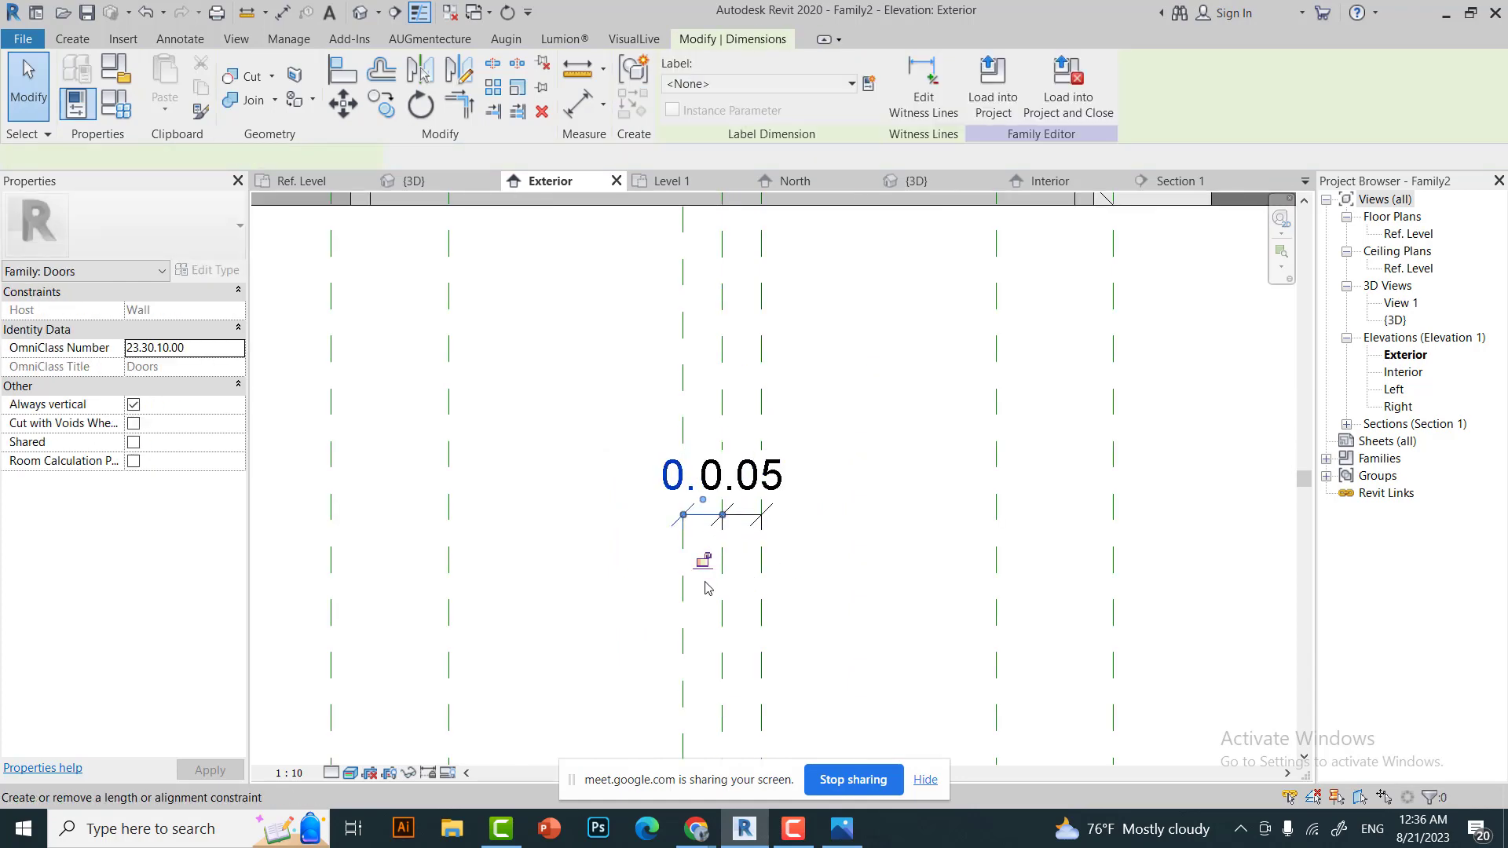
{"action": "left_click", "coordinate": [415, 180]}
{"action": "scroll", "coordinate": [677, 377], "scroll_direction": "down", "scroll_amount": 2}
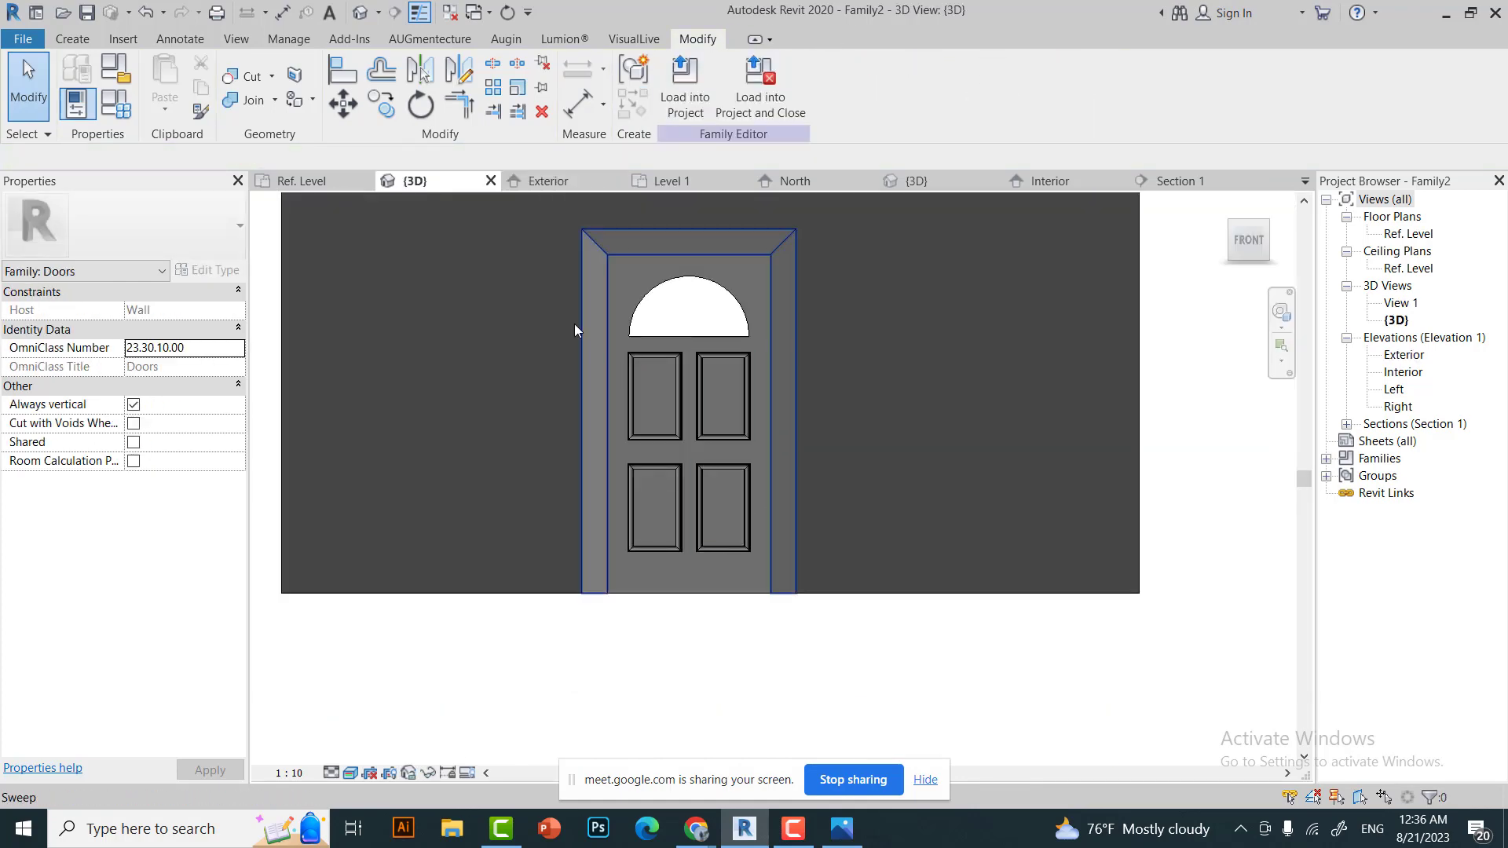
{"action": "left_click", "coordinate": [115, 103]}
{"action": "left_click", "coordinate": [374, 661]}
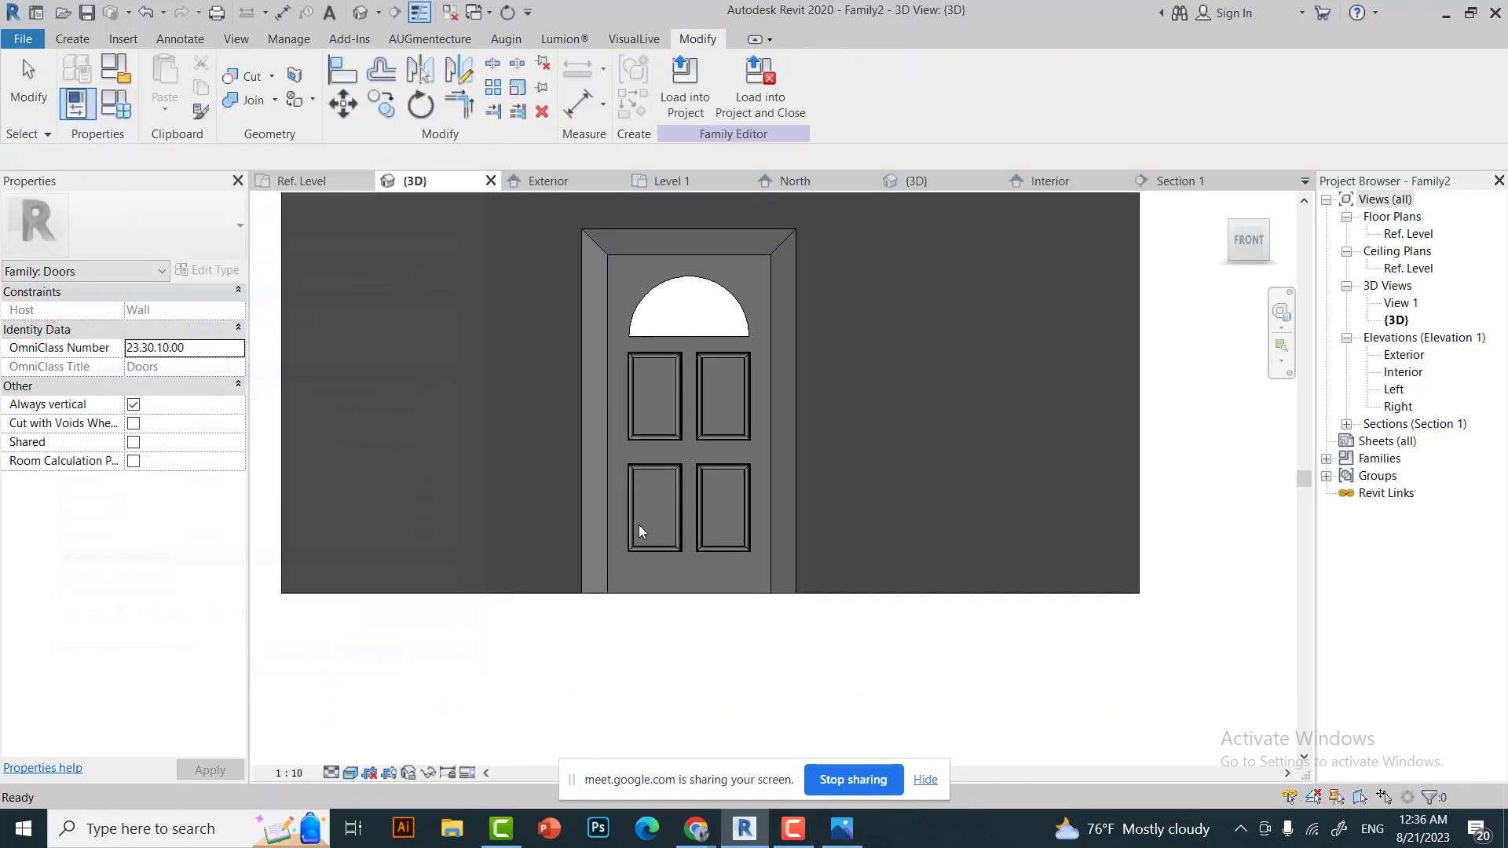
{"action": "scroll", "coordinate": [639, 525], "scroll_direction": "up", "scroll_amount": 3}
{"action": "scroll", "coordinate": [705, 478], "scroll_direction": "down", "scroll_amount": 1}
Move reference plane 9 by 0.025 in the Exterior elevation.
{"action": "left_click", "coordinate": [547, 181]}
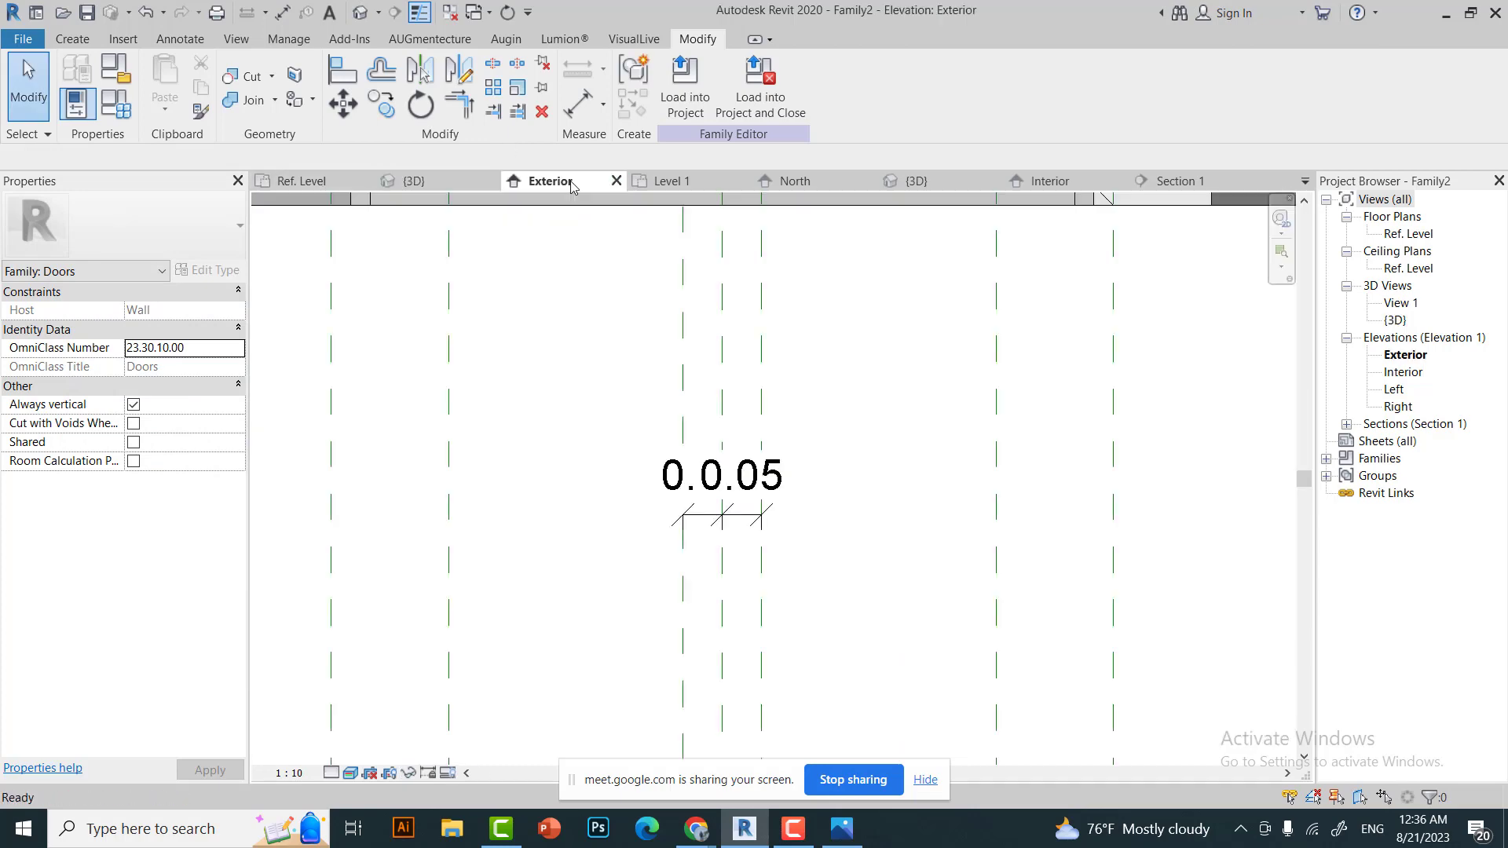
{"action": "scroll", "coordinate": [864, 377], "scroll_direction": "down", "scroll_amount": 3}
{"action": "scroll", "coordinate": [1000, 381], "scroll_direction": "up", "scroll_amount": 3}
{"action": "scroll", "coordinate": [885, 370], "scroll_direction": "up", "scroll_amount": 2}
{"action": "left_click", "coordinate": [885, 369]}
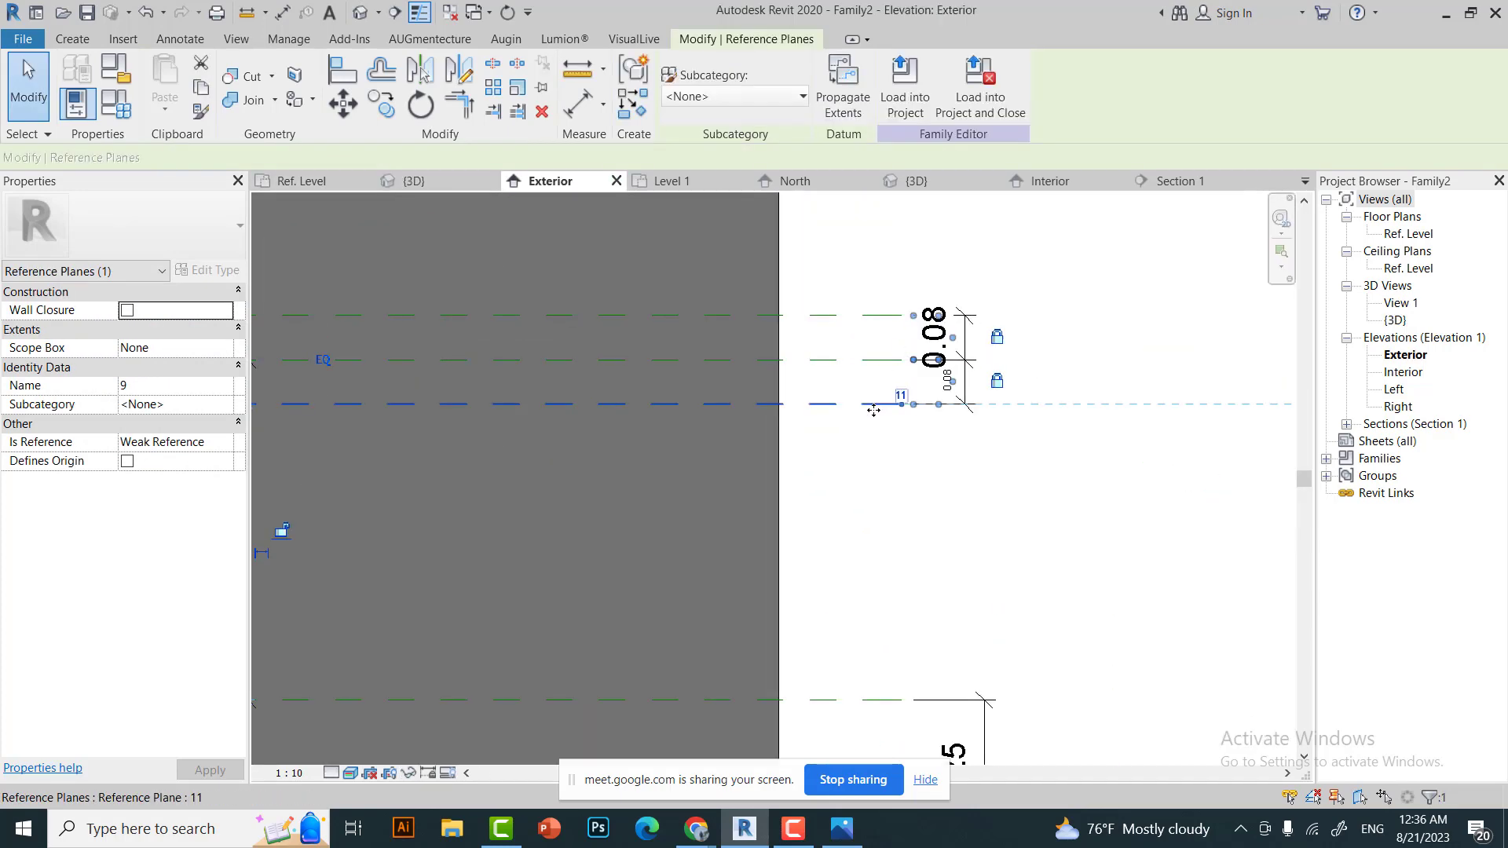
{"action": "key", "text": "m"}
{"action": "key", "text": "v"}
{"action": "left_click", "coordinate": [1139, 369]}
{"action": "type", "text": "0.025"}
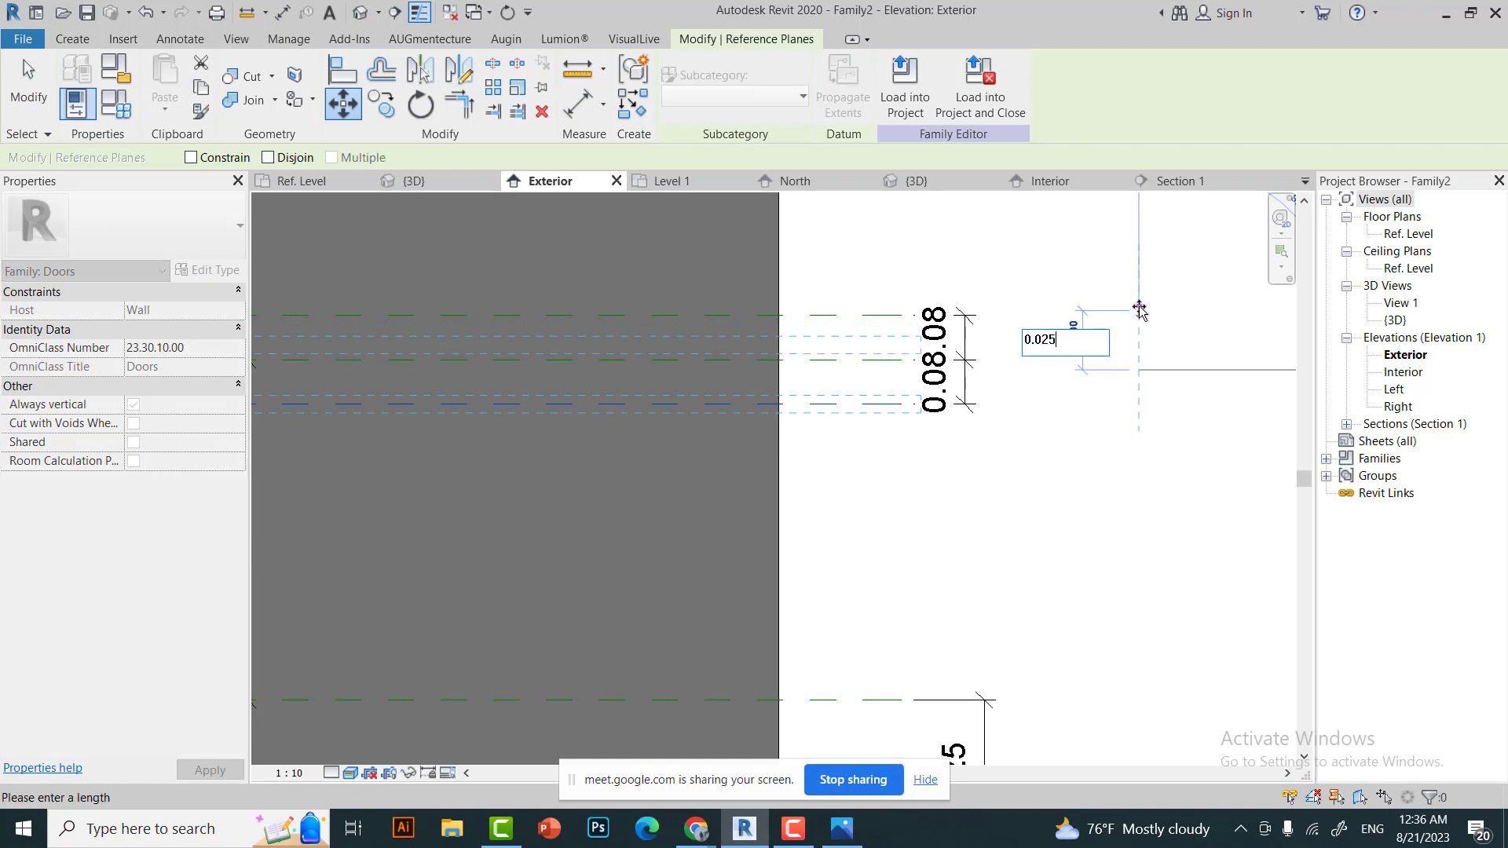
{"action": "key", "text": "Return"}
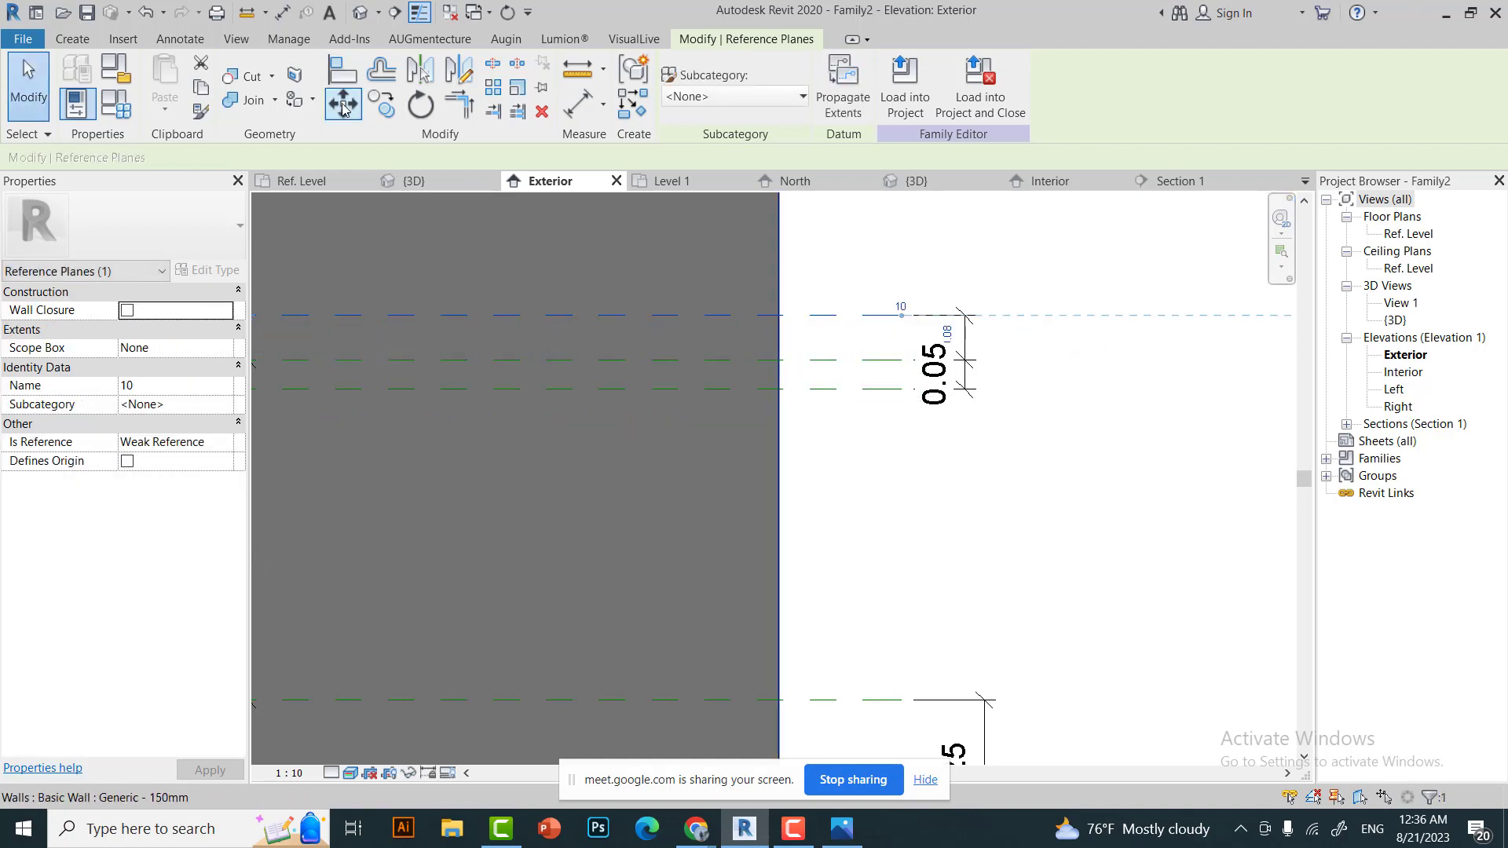
{"action": "key", "text": "Escape"}
{"action": "type", "text": "0.025"}
{"action": "key", "text": "Return"}
{"action": "key", "text": "Escape"}
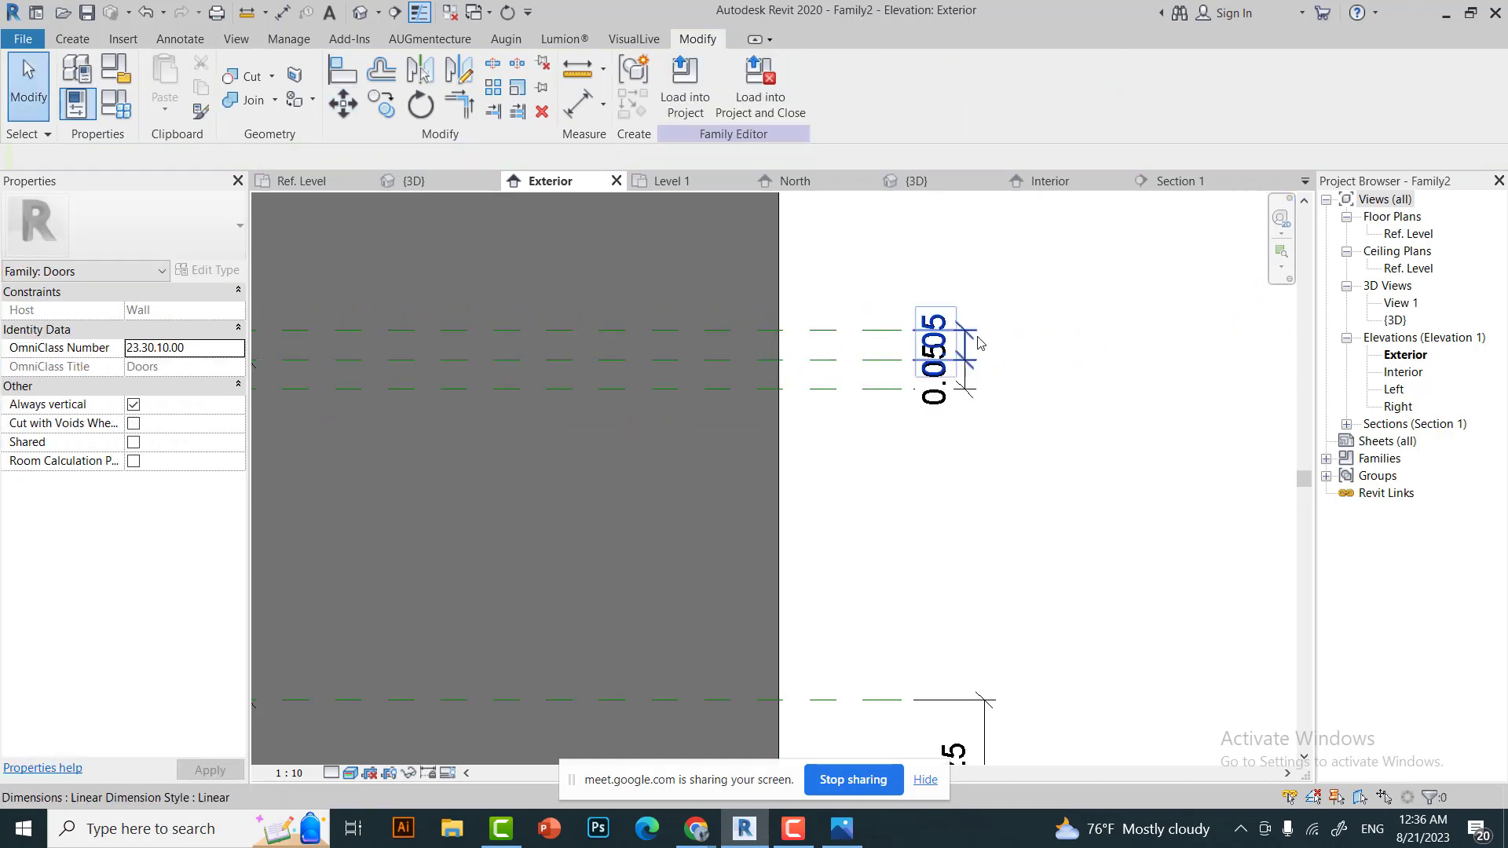
Move reference plane 7 by 0.05 so its spacing reads 0.05.
{"action": "scroll", "coordinate": [1062, 287], "scroll_direction": "down", "scroll_amount": 2}
{"action": "scroll", "coordinate": [1062, 287], "scroll_direction": "down", "scroll_amount": 2}
{"action": "left_click", "coordinate": [903, 621]}
{"action": "scroll", "coordinate": [786, 440], "scroll_direction": "up", "scroll_amount": 2}
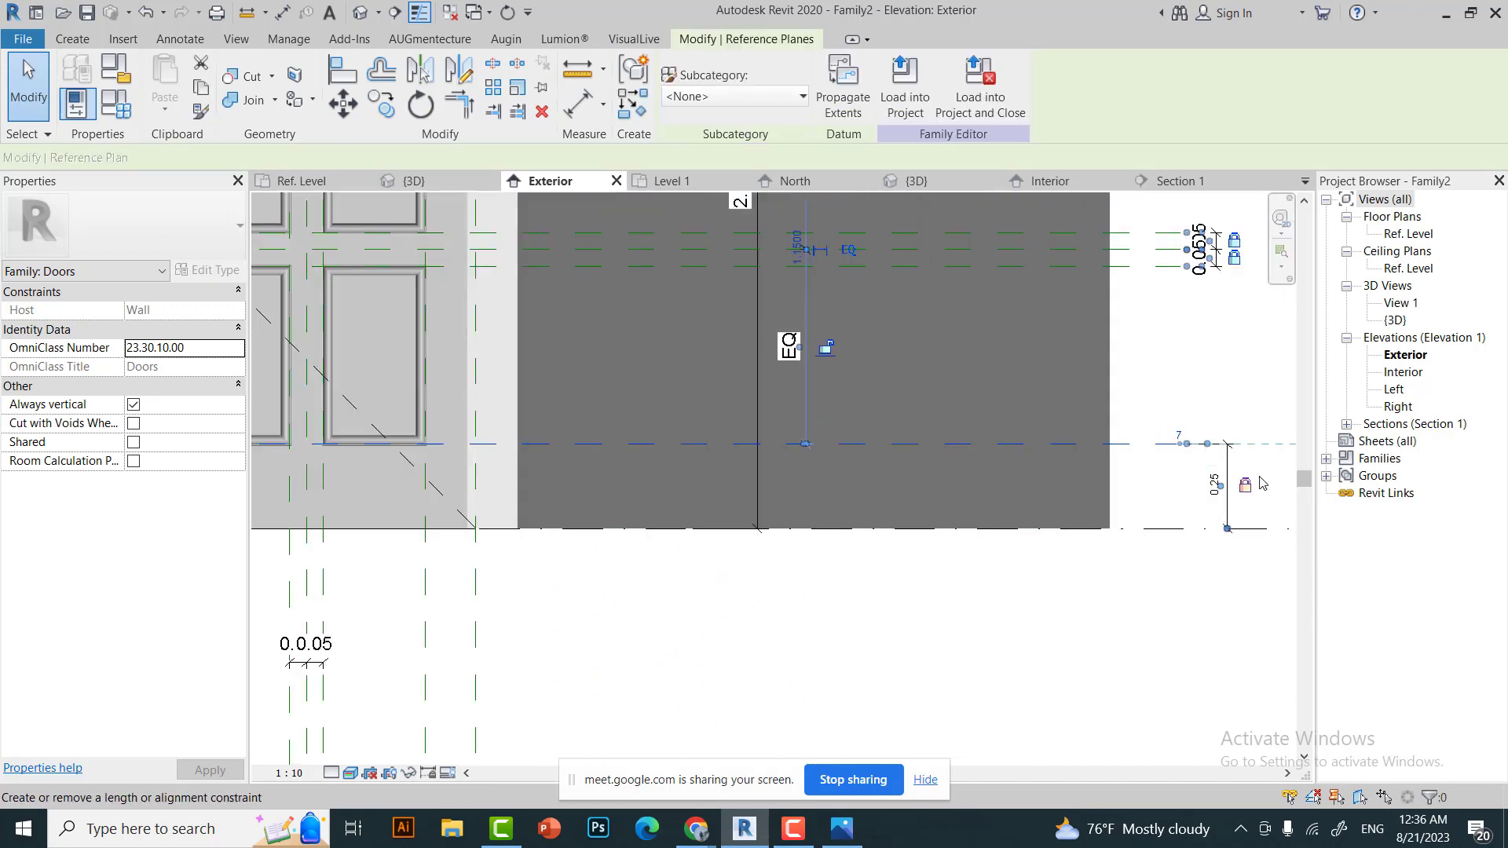
{"action": "left_click", "coordinate": [343, 103]}
{"action": "left_click", "coordinate": [1125, 662]}
{"action": "type", "text": "0.05"}
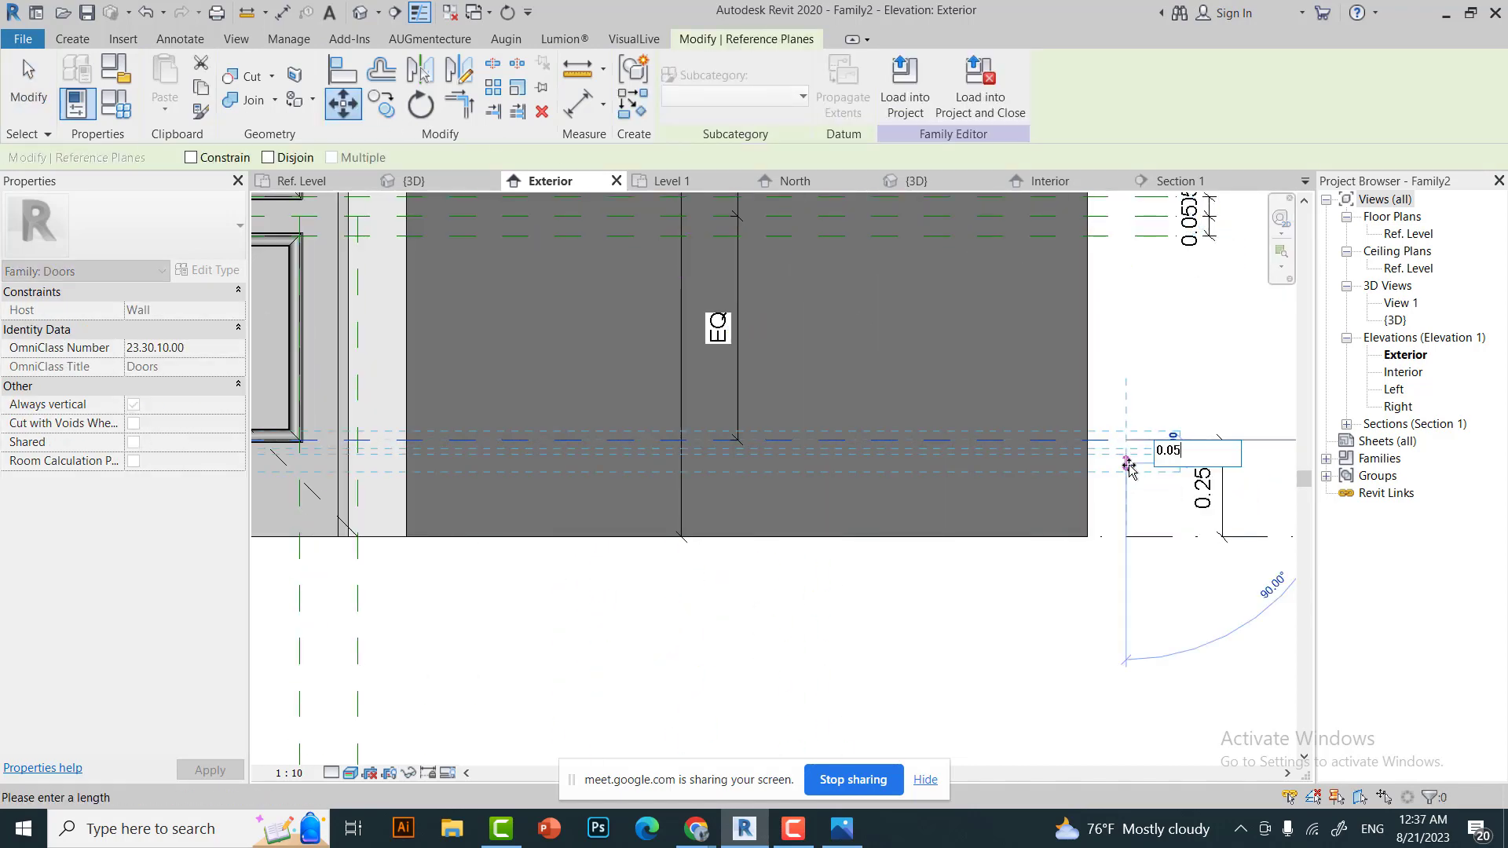
{"action": "key", "text": "Return"}
{"action": "key", "text": "Escape"}
{"action": "scroll", "coordinate": [562, 303], "scroll_direction": "down", "scroll_amount": 3}
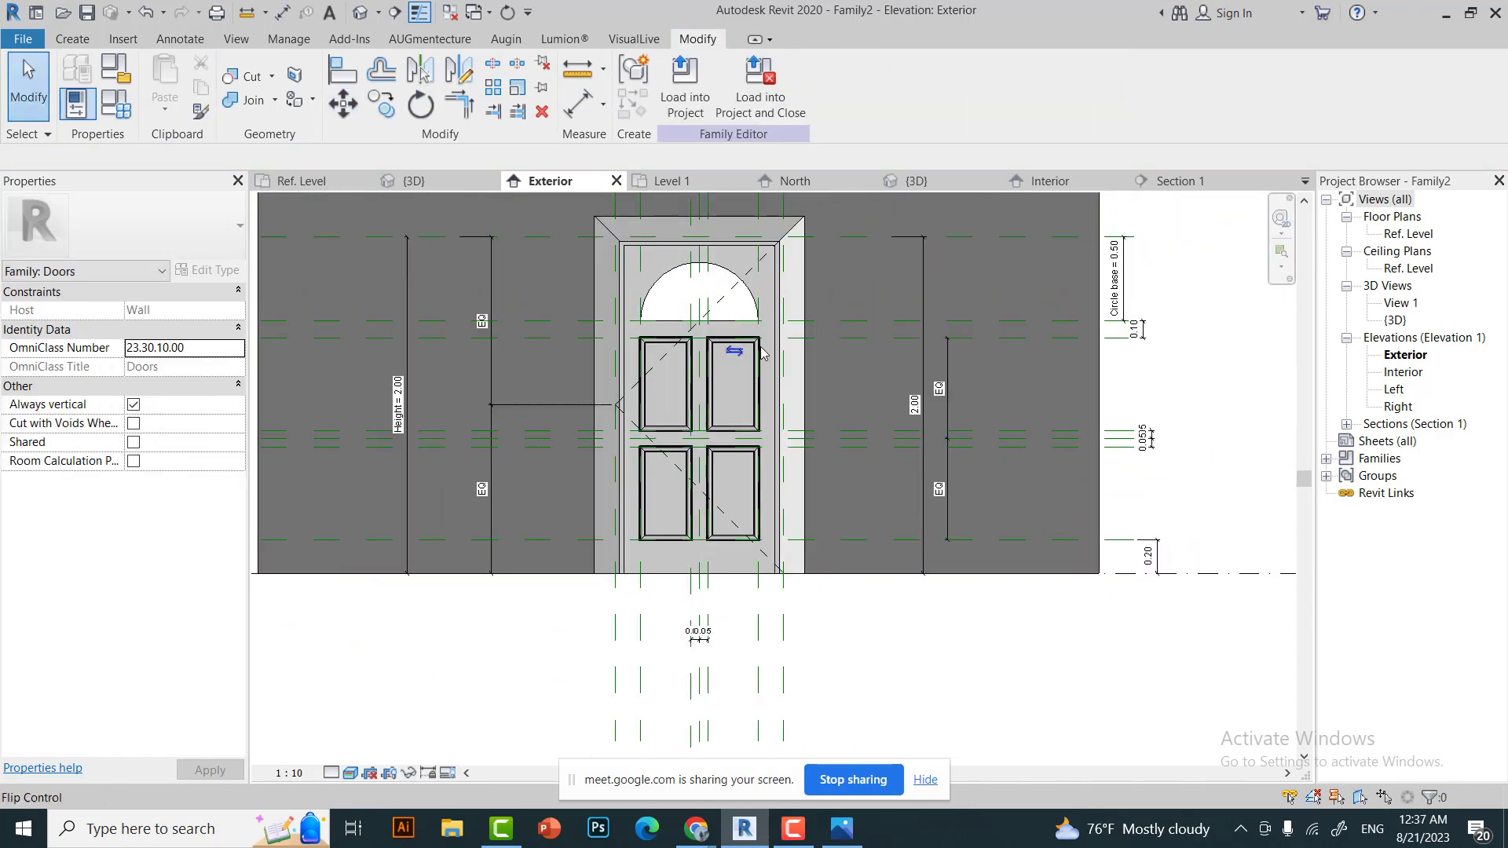
{"action": "scroll", "coordinate": [472, 251], "scroll_direction": "down", "scroll_amount": 2}
Orbit the 3D door, compare it with the yellow door photo, then return to the Exterior elevation.
{"action": "left_click", "coordinate": [405, 181]}
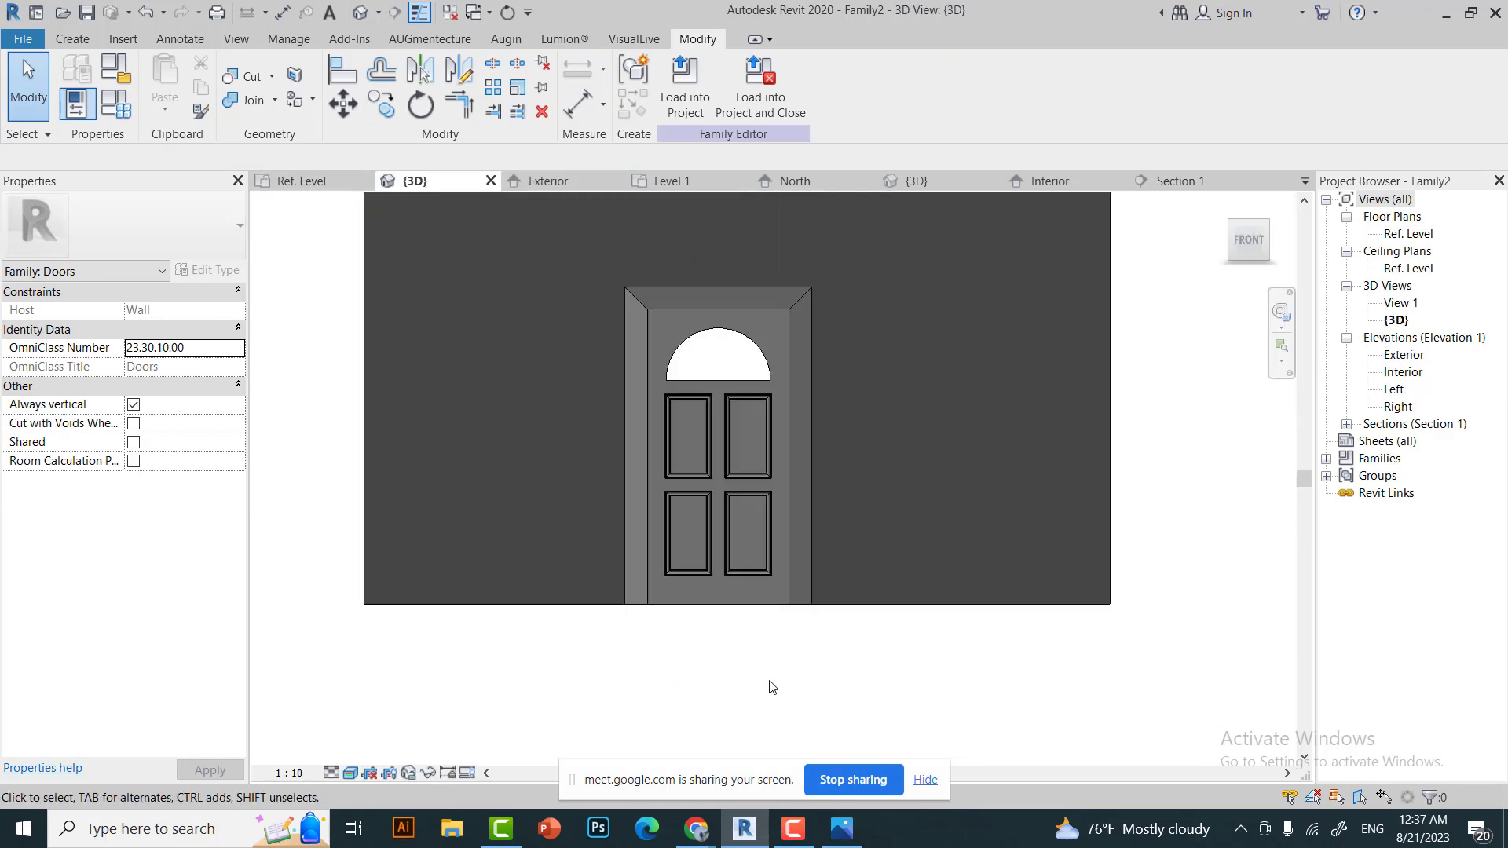
{"action": "middle_click_drag", "start_coordinate": [1100, 314], "coordinate": [1161, 269], "text": "shift"}
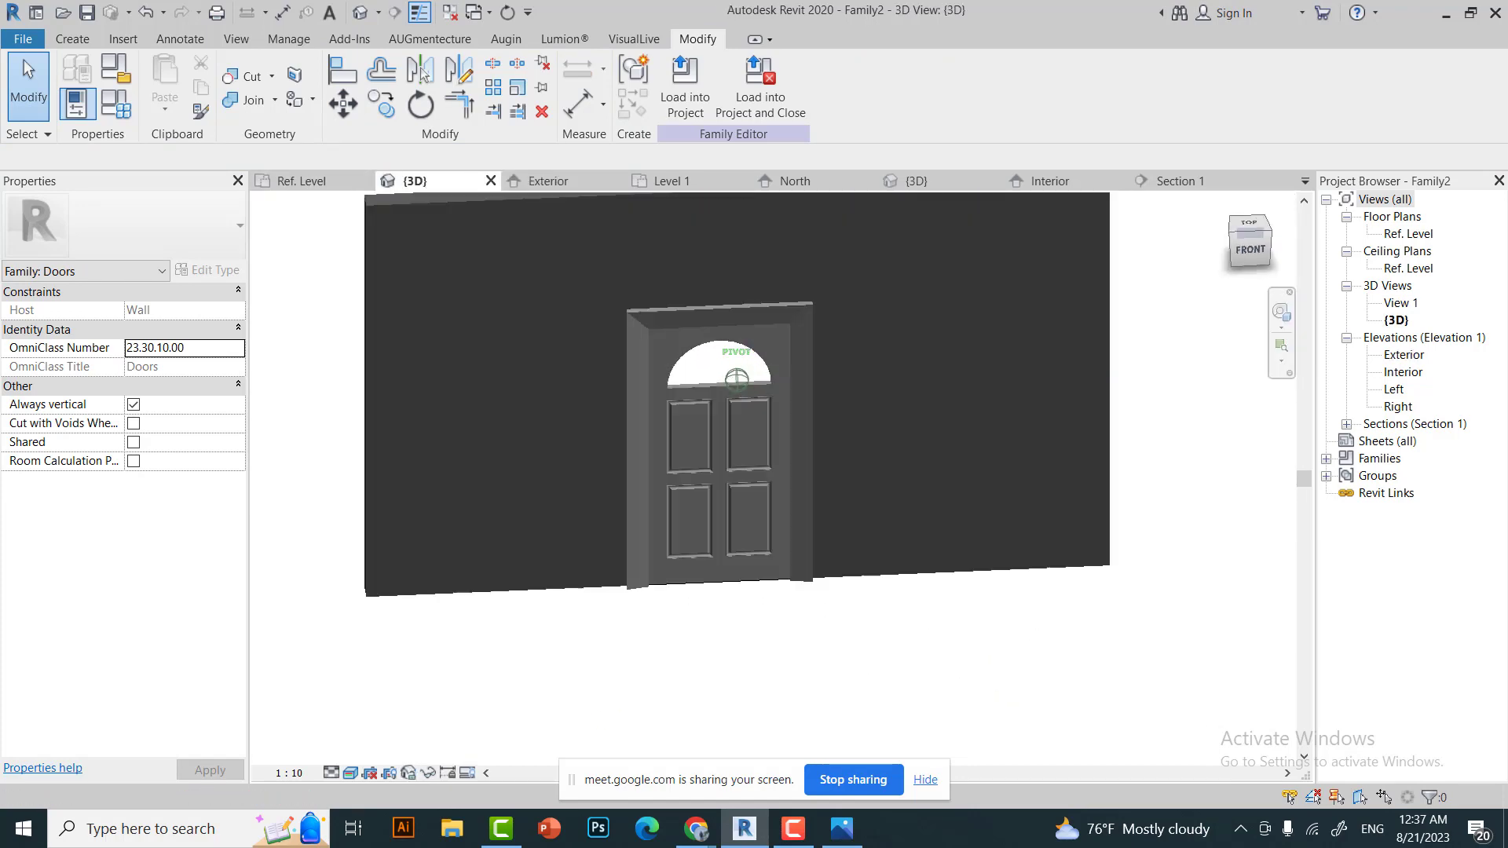
{"action": "left_click", "coordinate": [842, 829]}
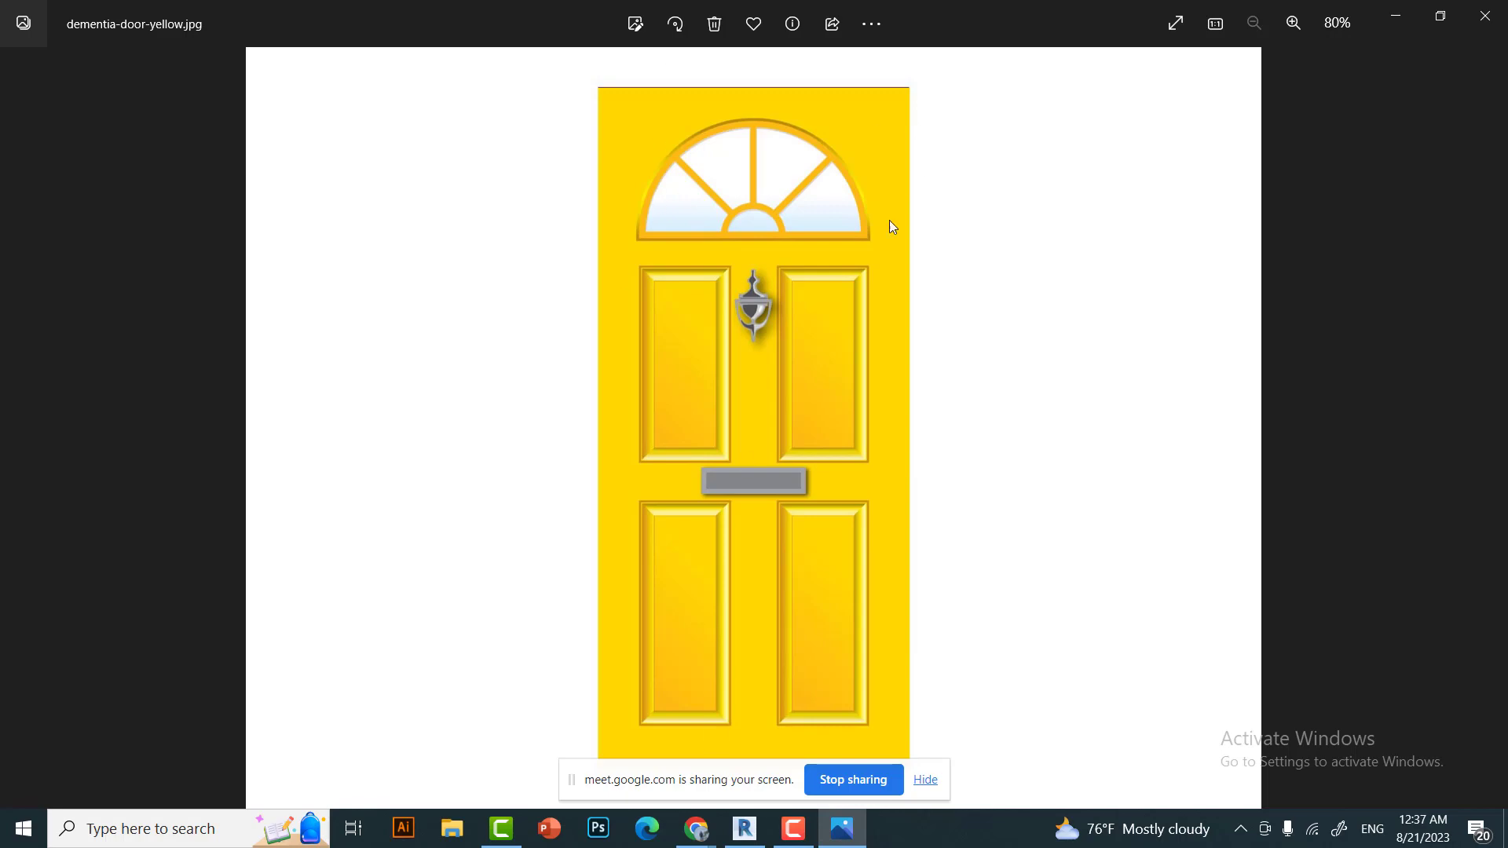
{"action": "left_click", "coordinate": [745, 829]}
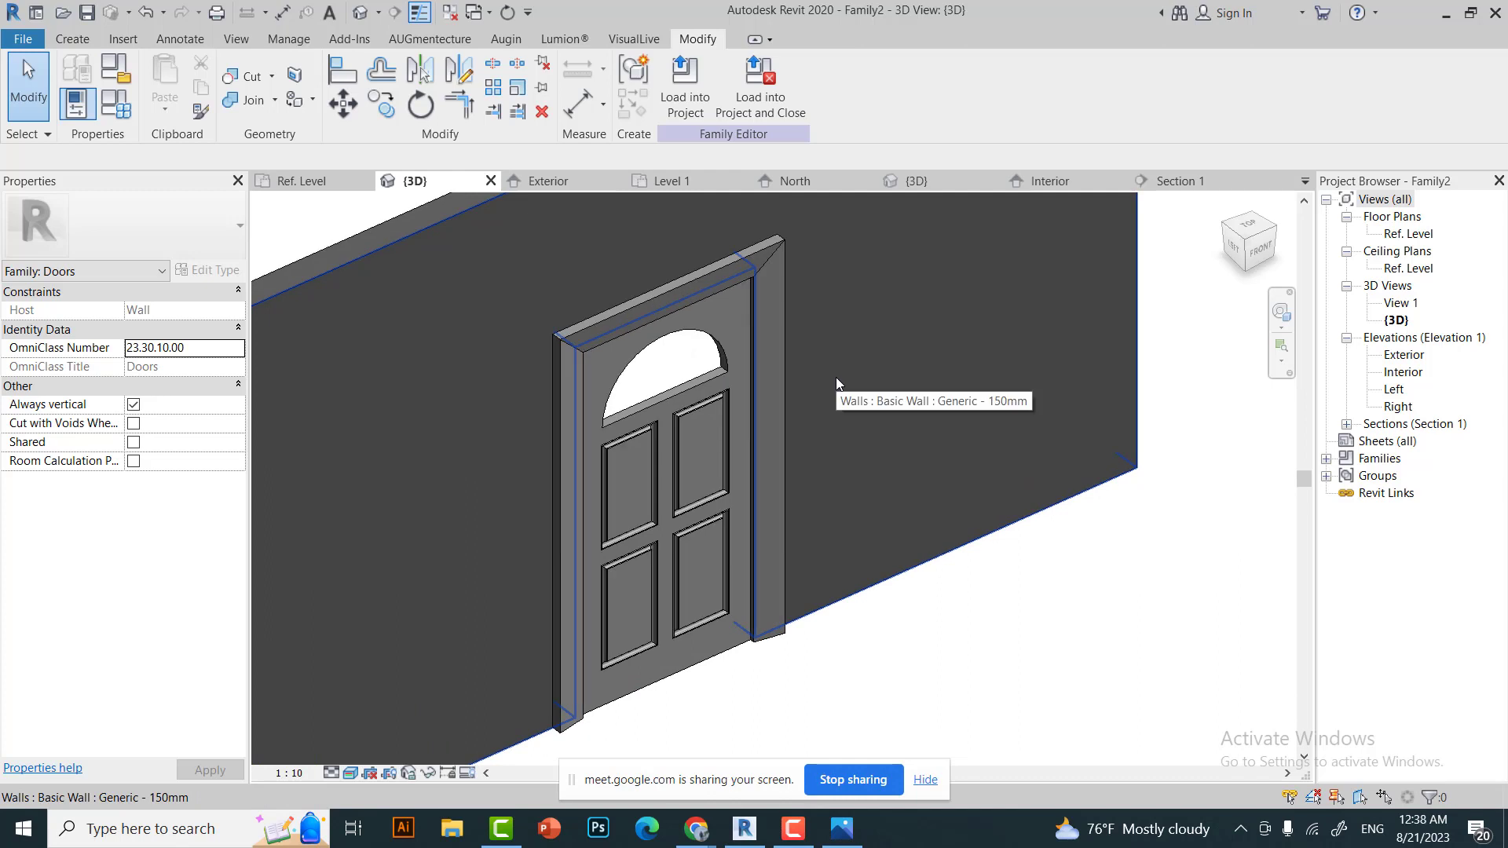
{"action": "scroll", "coordinate": [824, 483], "scroll_direction": "down", "scroll_amount": 3}
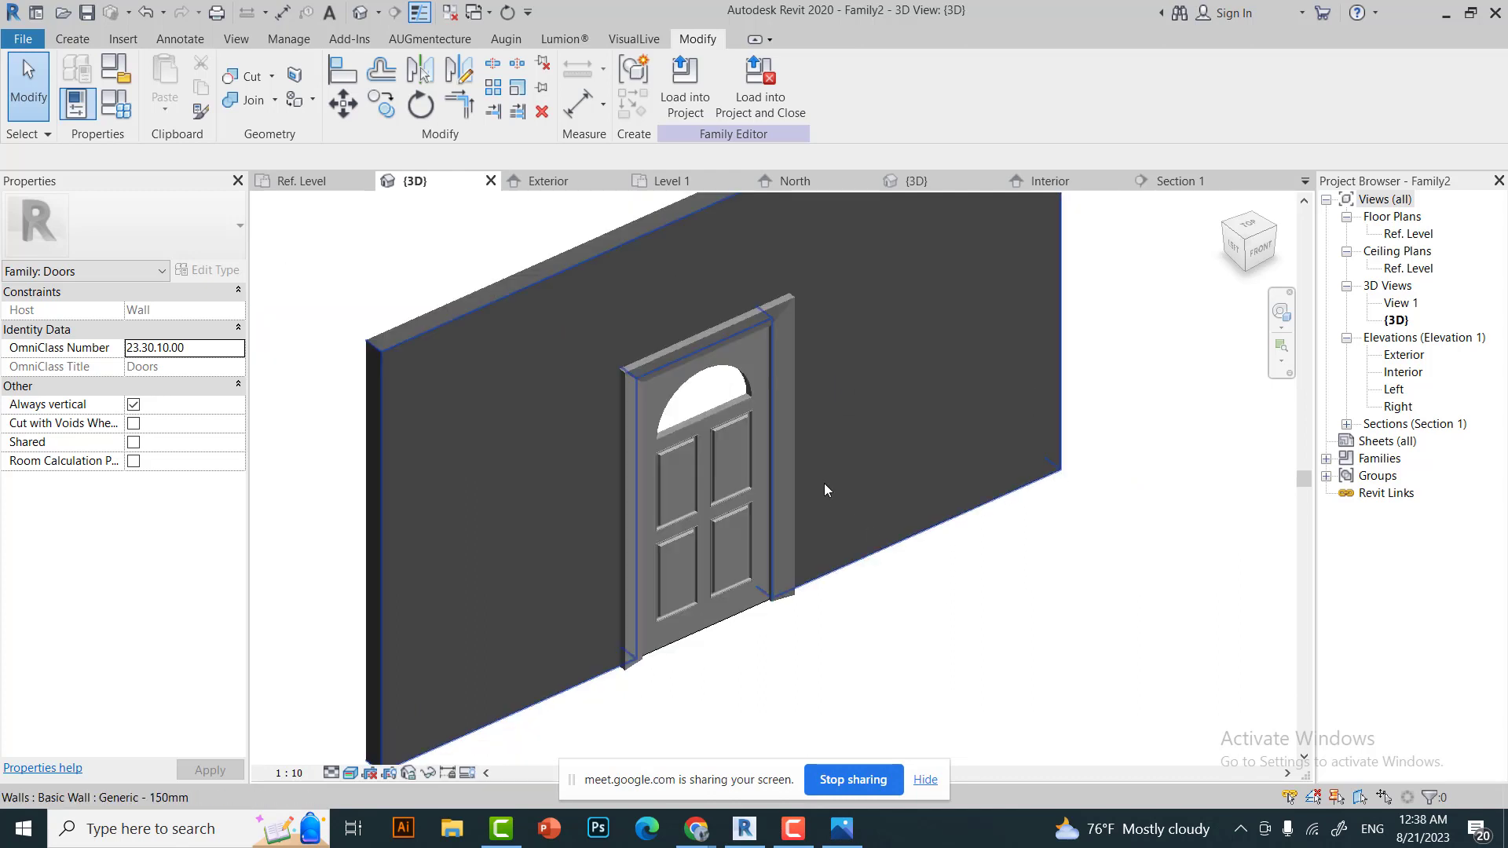
{"action": "scroll", "coordinate": [823, 483], "scroll_direction": "up", "scroll_amount": 3}
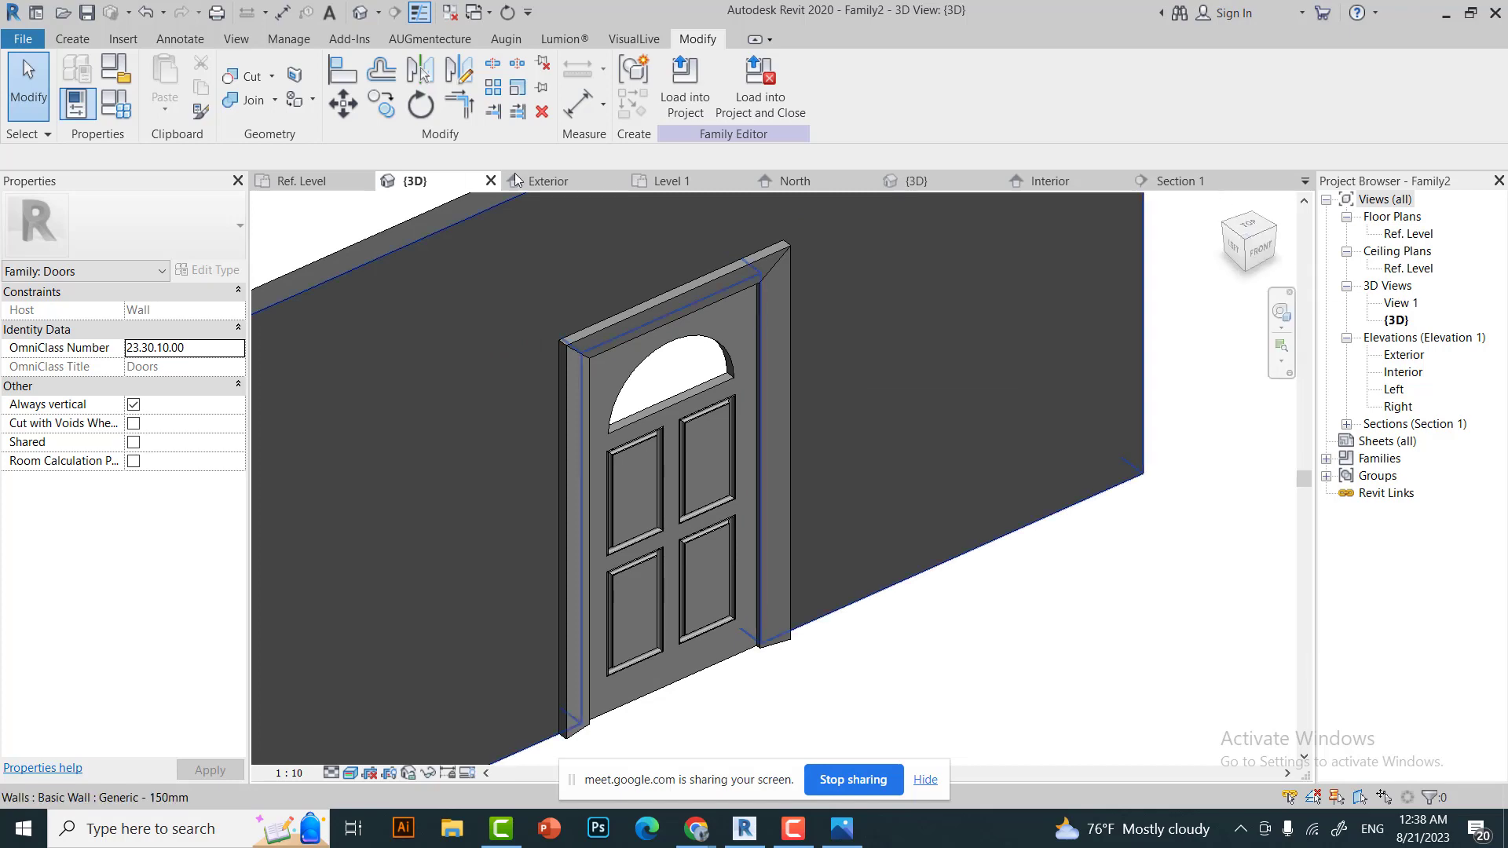
{"action": "key", "text": "ctrl+Tab"}
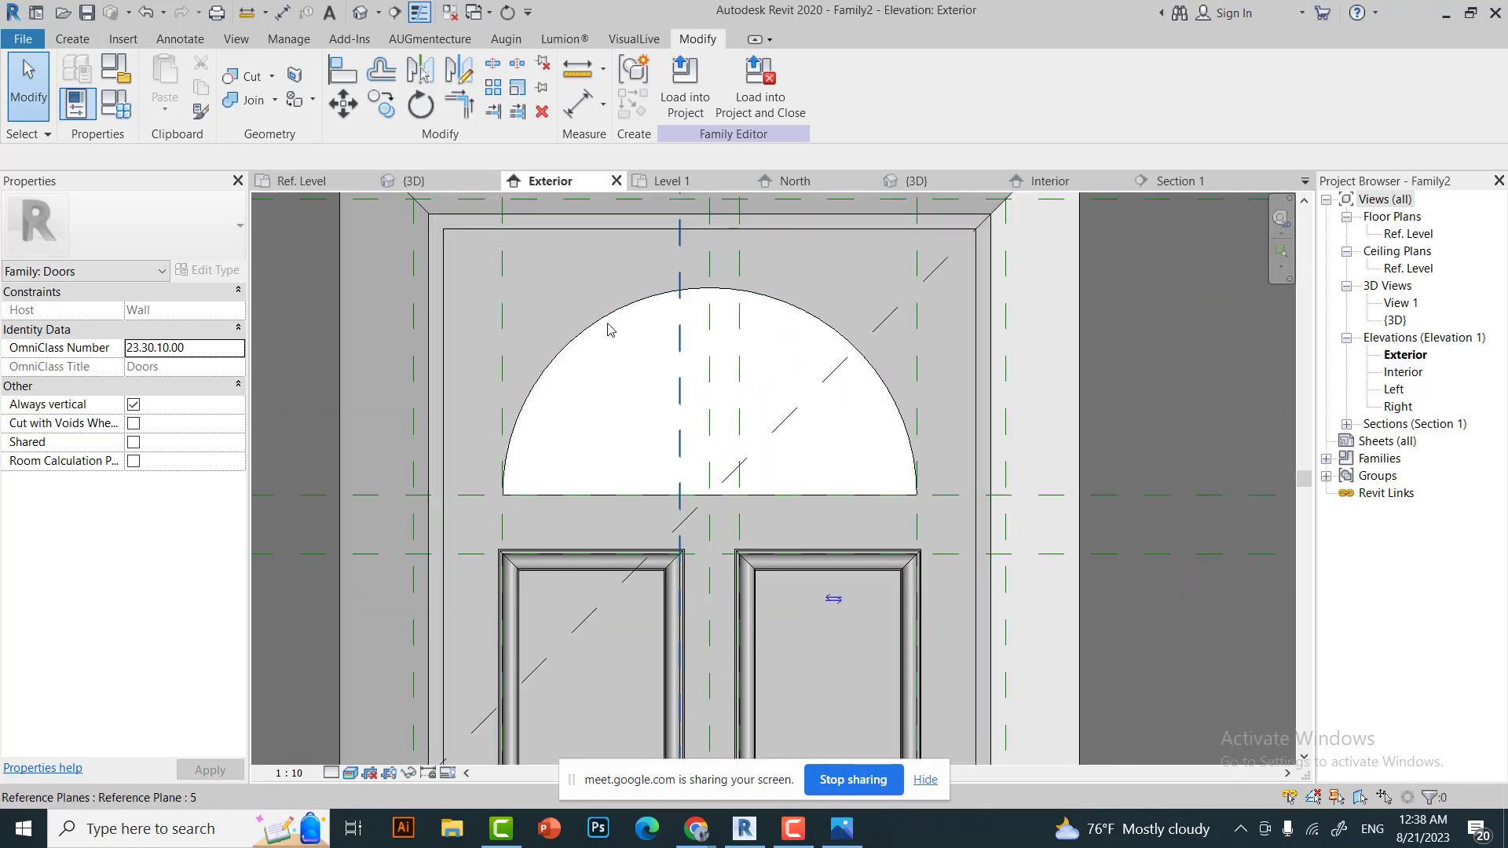
{"action": "scroll", "coordinate": [676, 324], "scroll_direction": "up", "scroll_amount": 1}
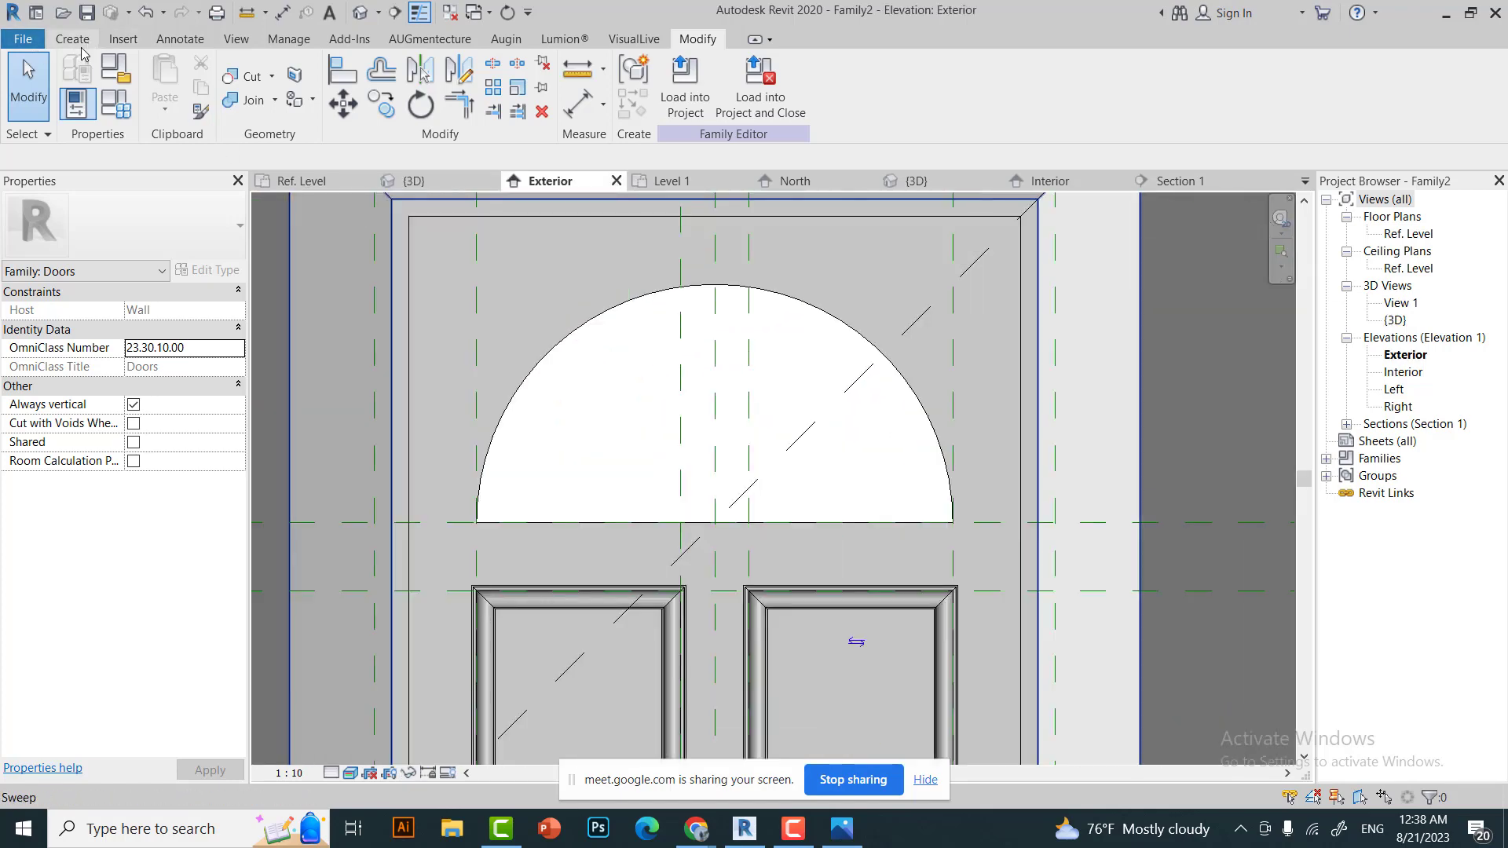
Start a new extrusion sketched on the Interior reference plane.
{"action": "left_click", "coordinate": [72, 38]}
{"action": "left_click", "coordinate": [168, 78]}
{"action": "left_click", "coordinate": [869, 483]}
{"action": "left_click", "coordinate": [850, 79]}
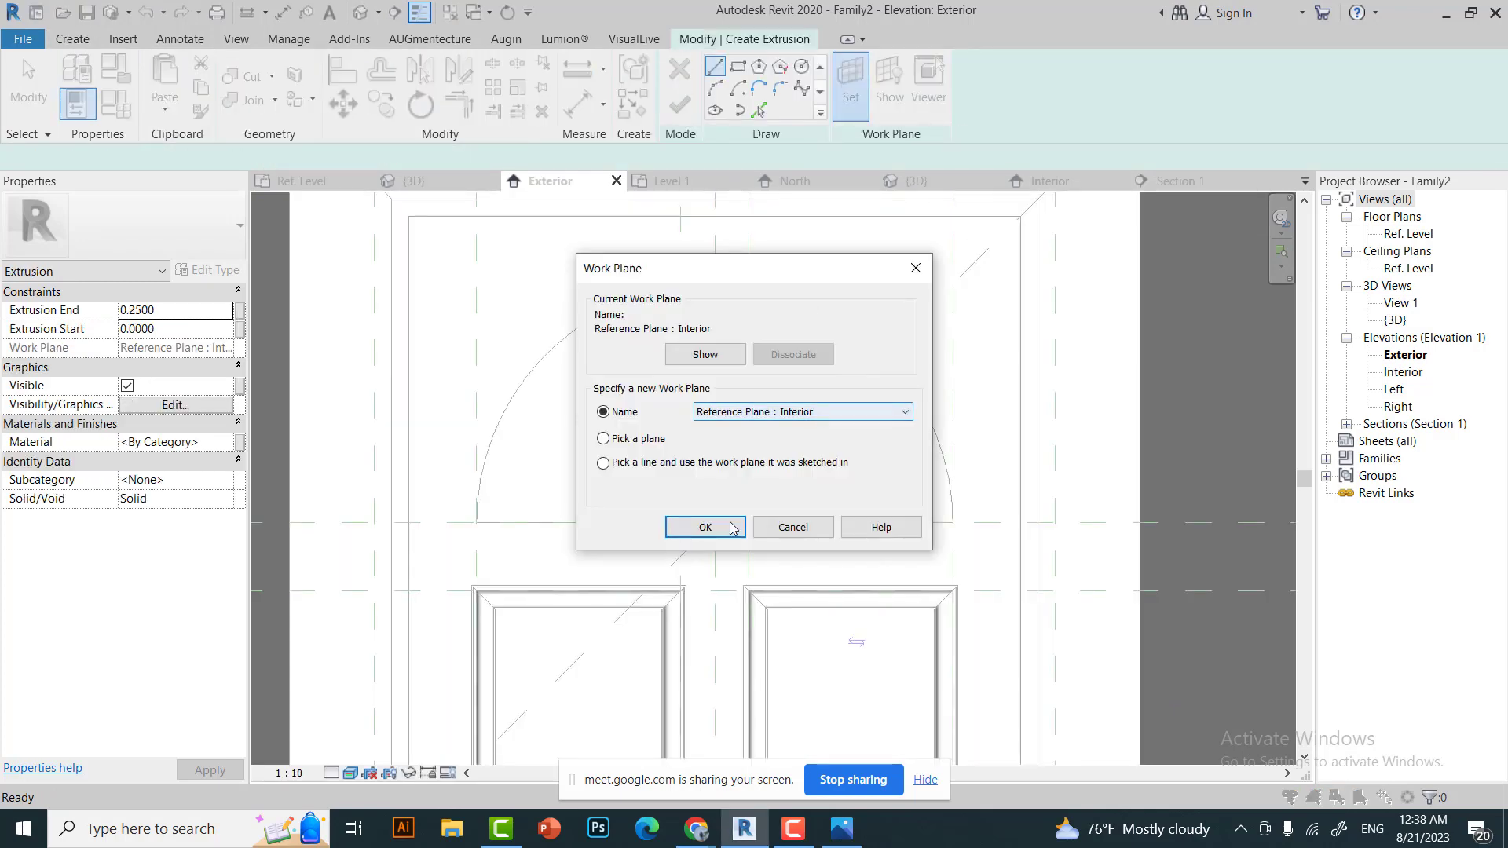
{"action": "left_click", "coordinate": [732, 527]}
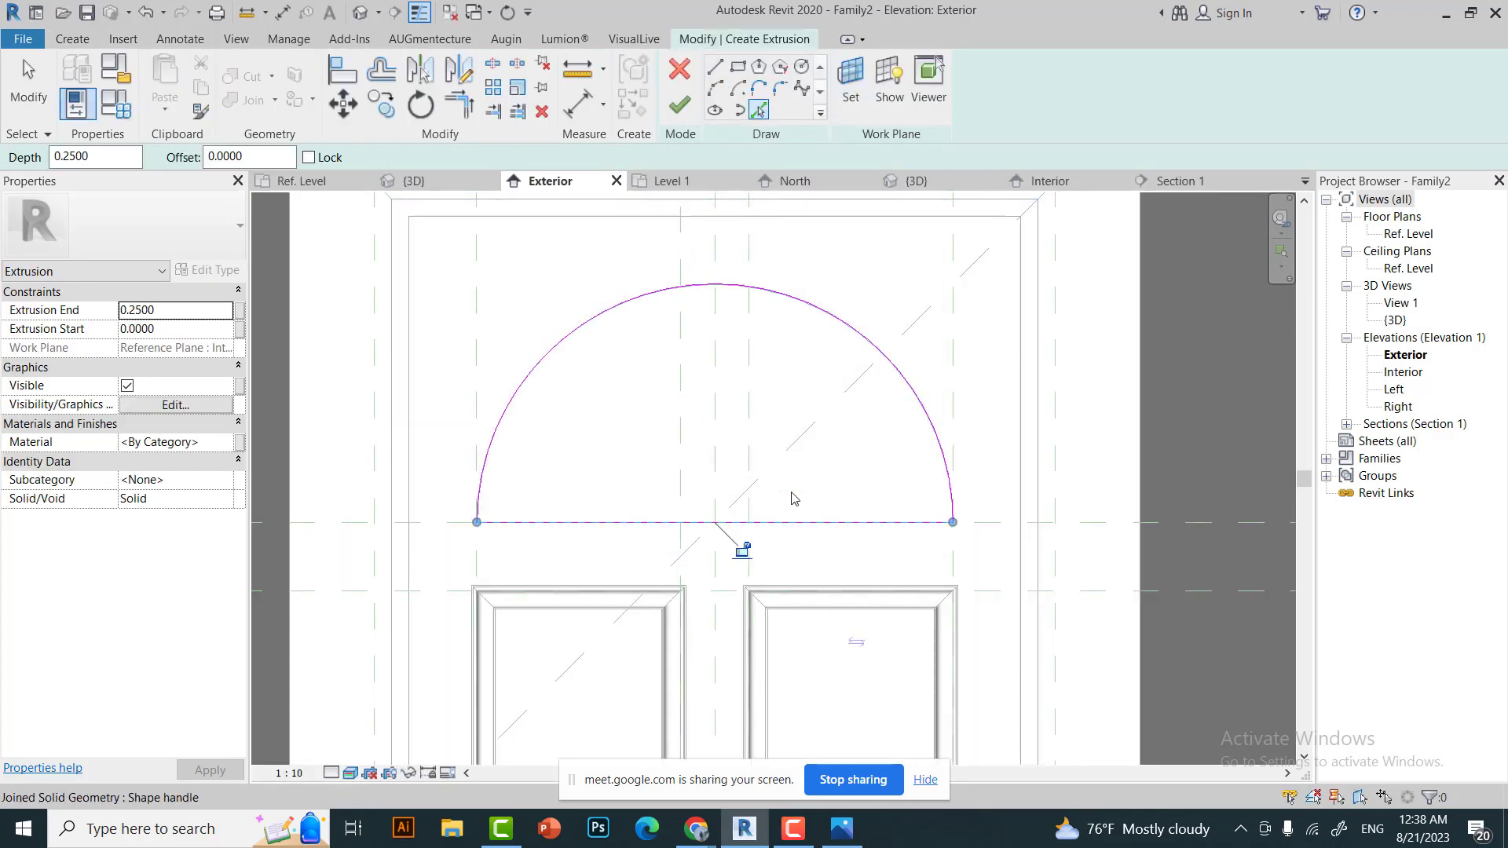
{"action": "key", "text": "alt+Tab"}
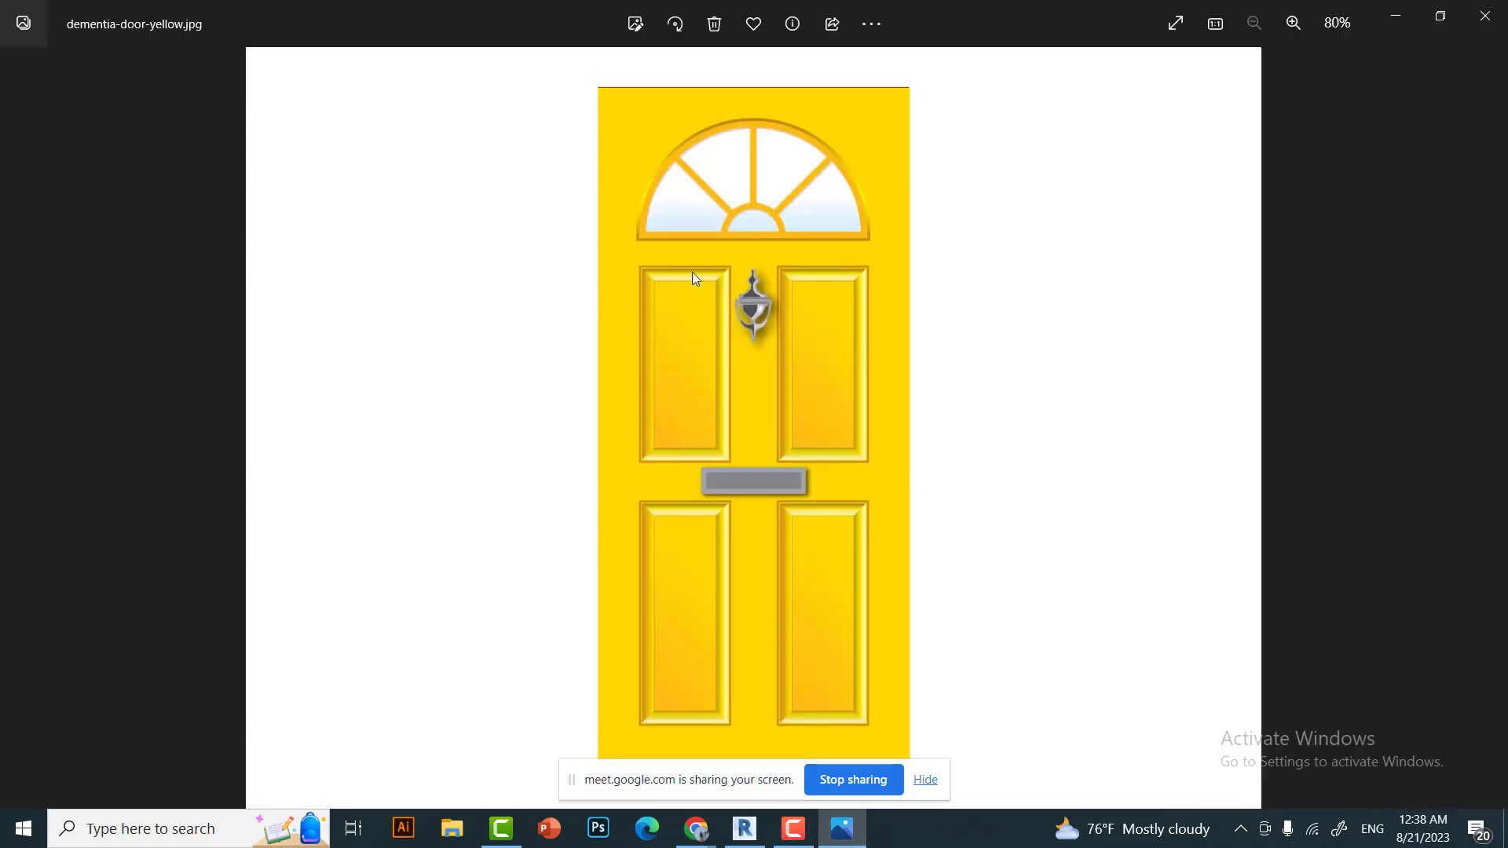
{"action": "left_click", "coordinate": [842, 828]}
Offset the fanlight arc 0.025 inward to create the inner arc.
{"action": "key", "text": "o"}
{"action": "key", "text": "f"}
{"action": "left_click", "coordinate": [428, 156]}
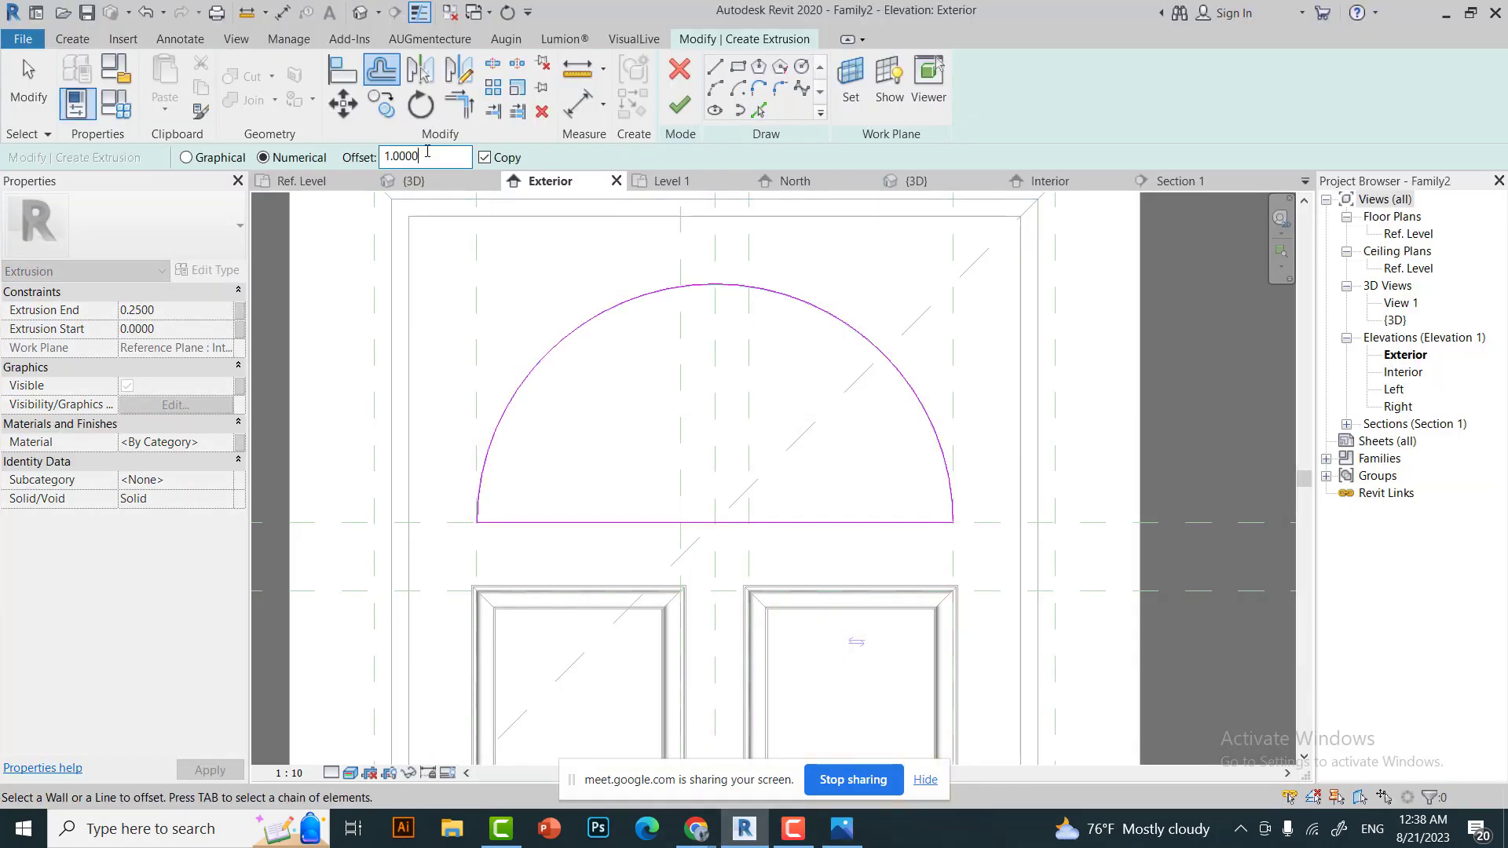
{"action": "left_click", "coordinate": [616, 327]}
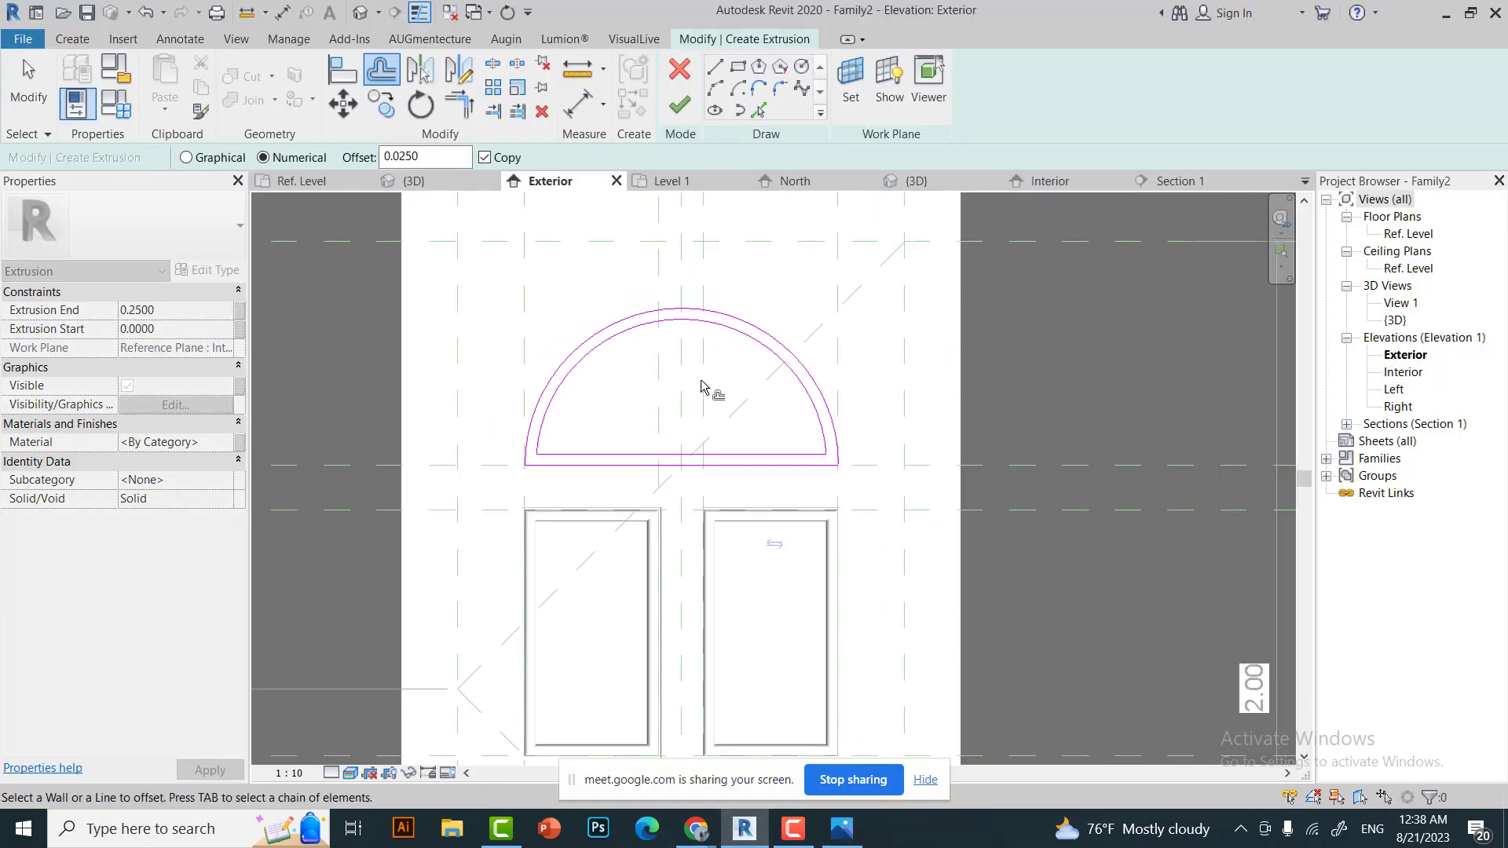
{"action": "key", "text": "alt+Tab"}
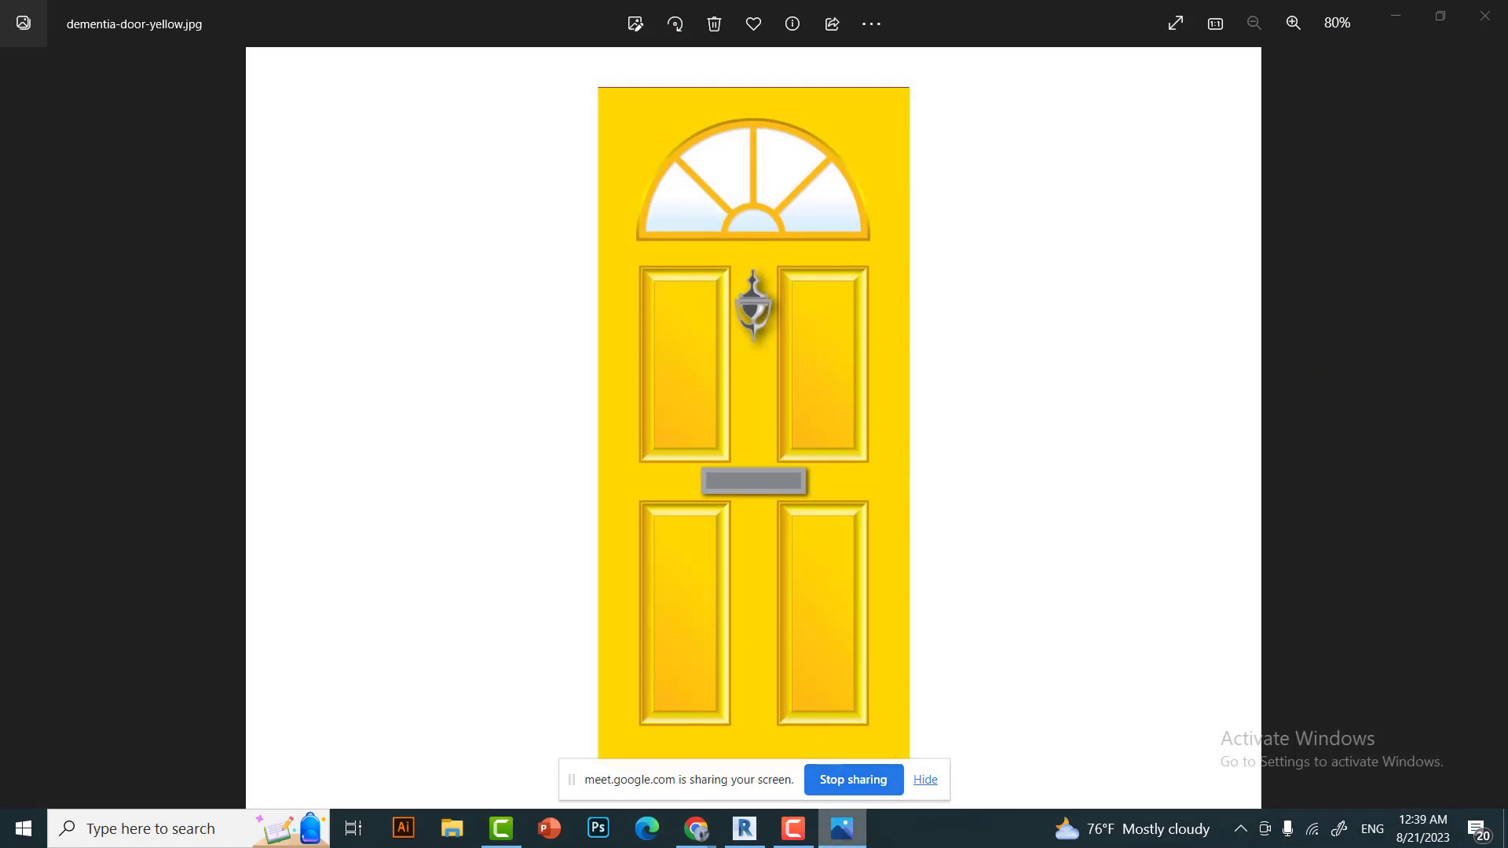
{"action": "key", "text": "alt+Tab"}
Draw a vertical bar from arc top to base and rotate-copy it into 45° diagonals.
{"action": "key", "text": "l"}
{"action": "key", "text": "i"}
{"action": "left_click", "coordinate": [670, 288]}
{"action": "left_click", "coordinate": [670, 493]}
{"action": "key", "text": "Escape"}
{"action": "key", "text": "Escape"}
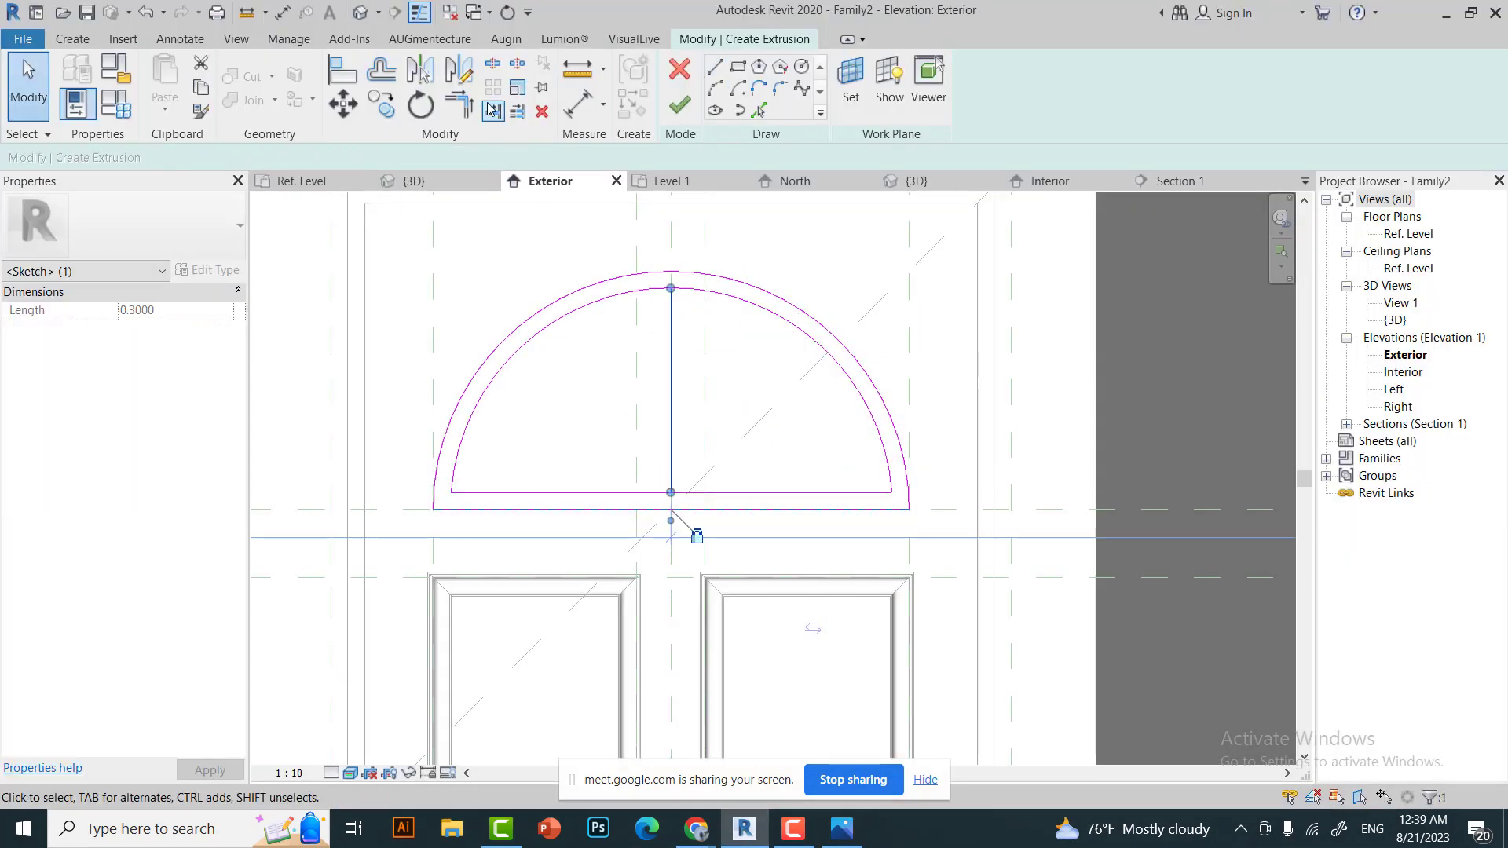
{"action": "left_click", "coordinate": [420, 104]}
{"action": "left_click", "coordinate": [670, 287]}
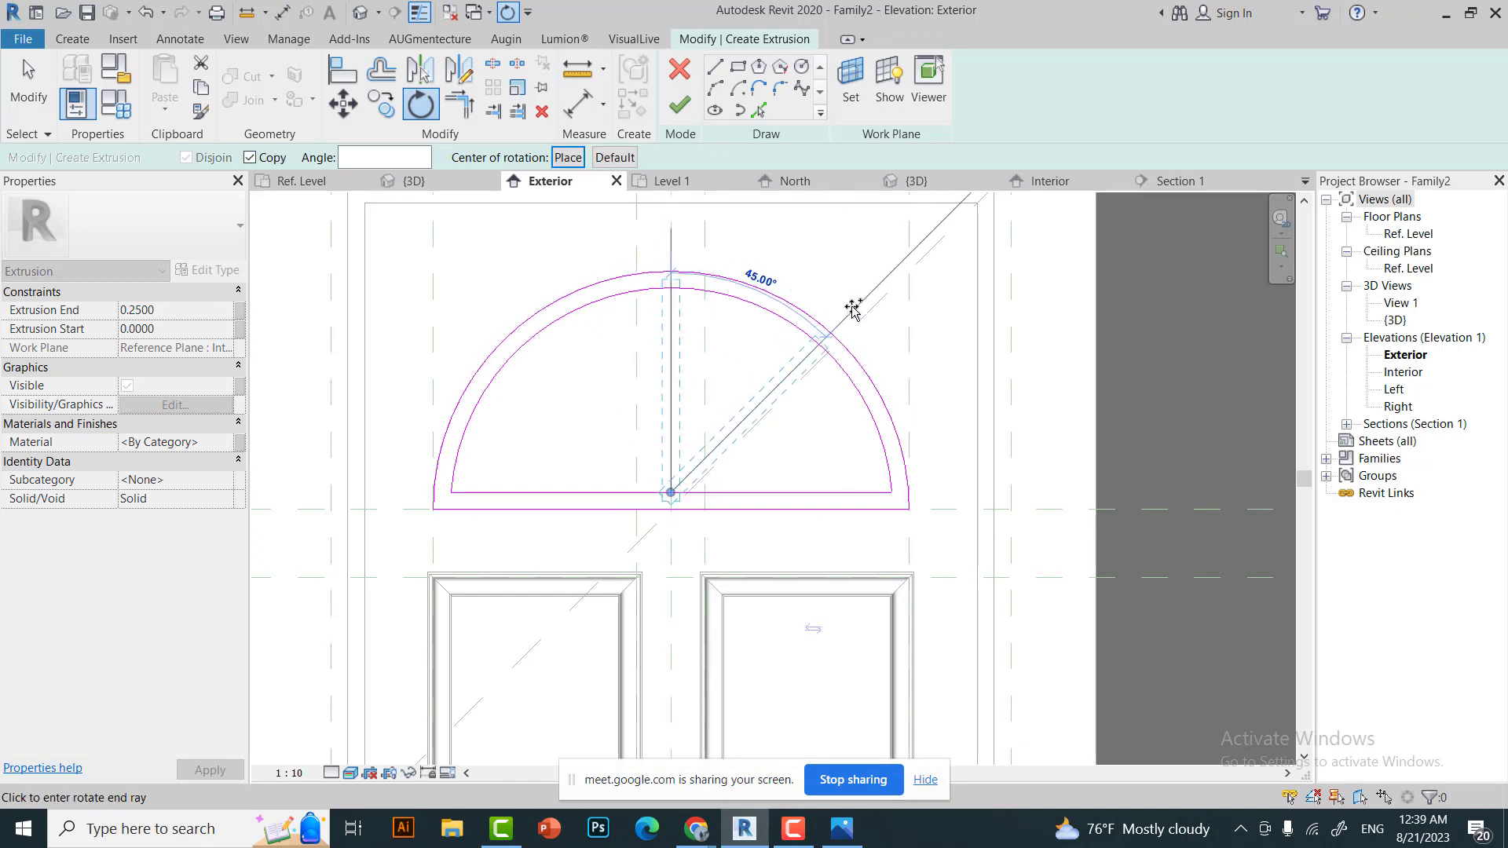
{"action": "left_click", "coordinate": [785, 377]}
{"action": "key", "text": "Escape"}
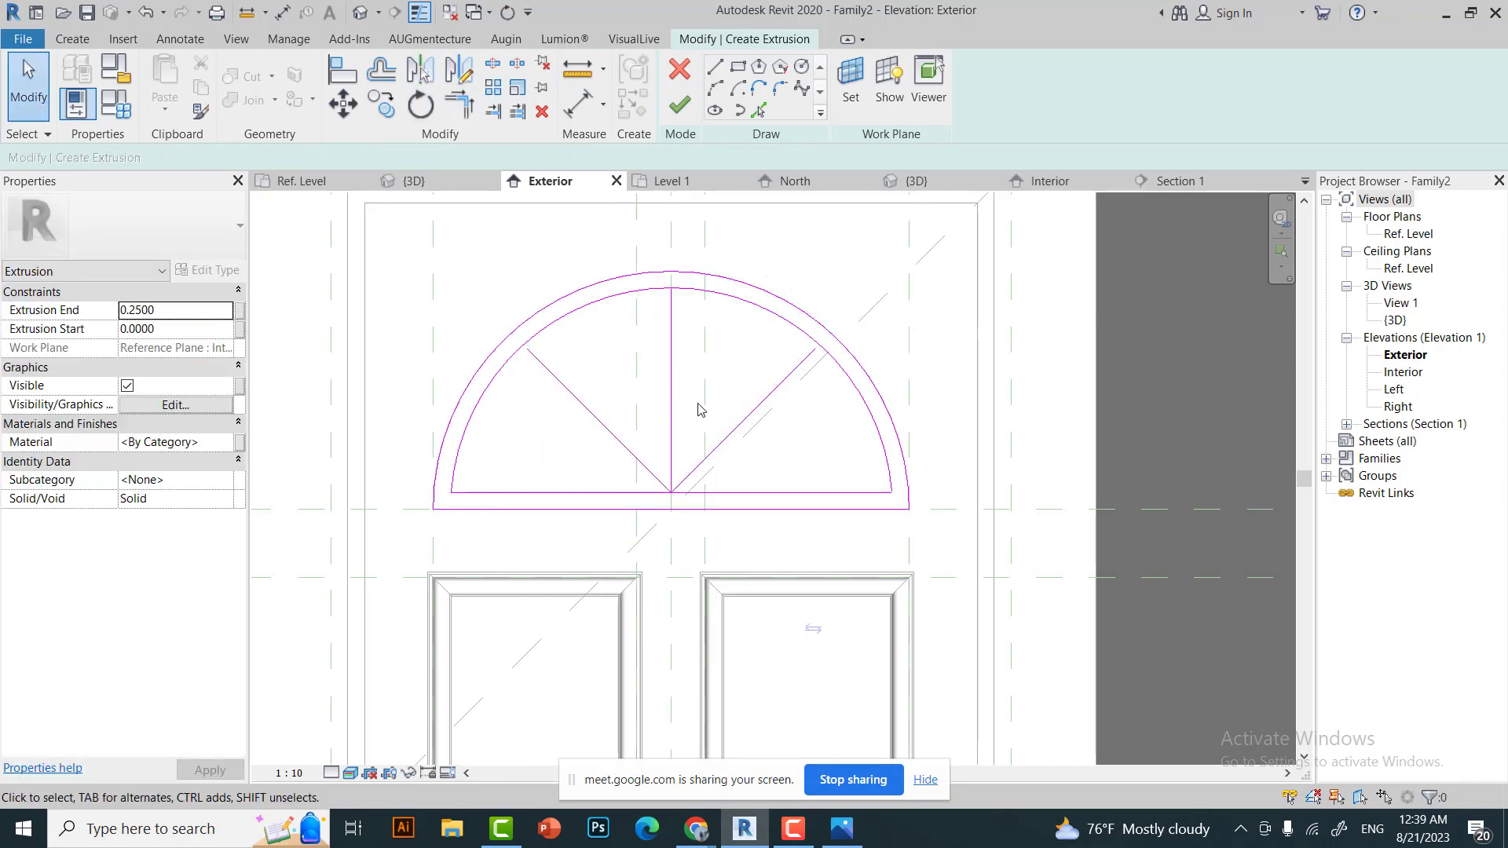
Draw a small hub circle centred at the arc base midpoint.
{"action": "left_click", "coordinate": [801, 65]}
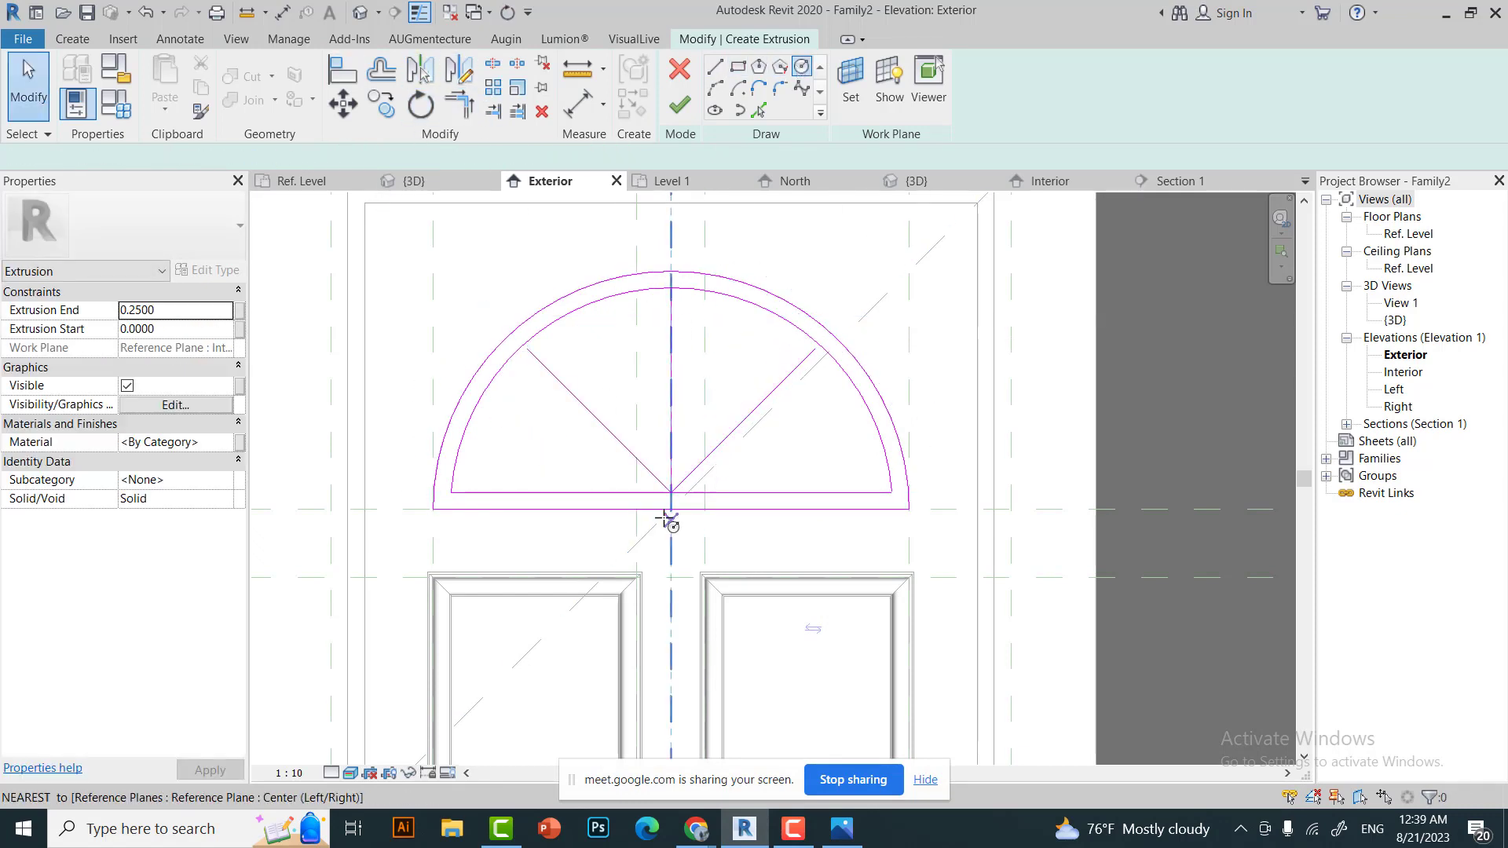
{"action": "left_click", "coordinate": [670, 492]}
{"action": "left_click", "coordinate": [706, 463]}
{"action": "key", "text": "Escape"}
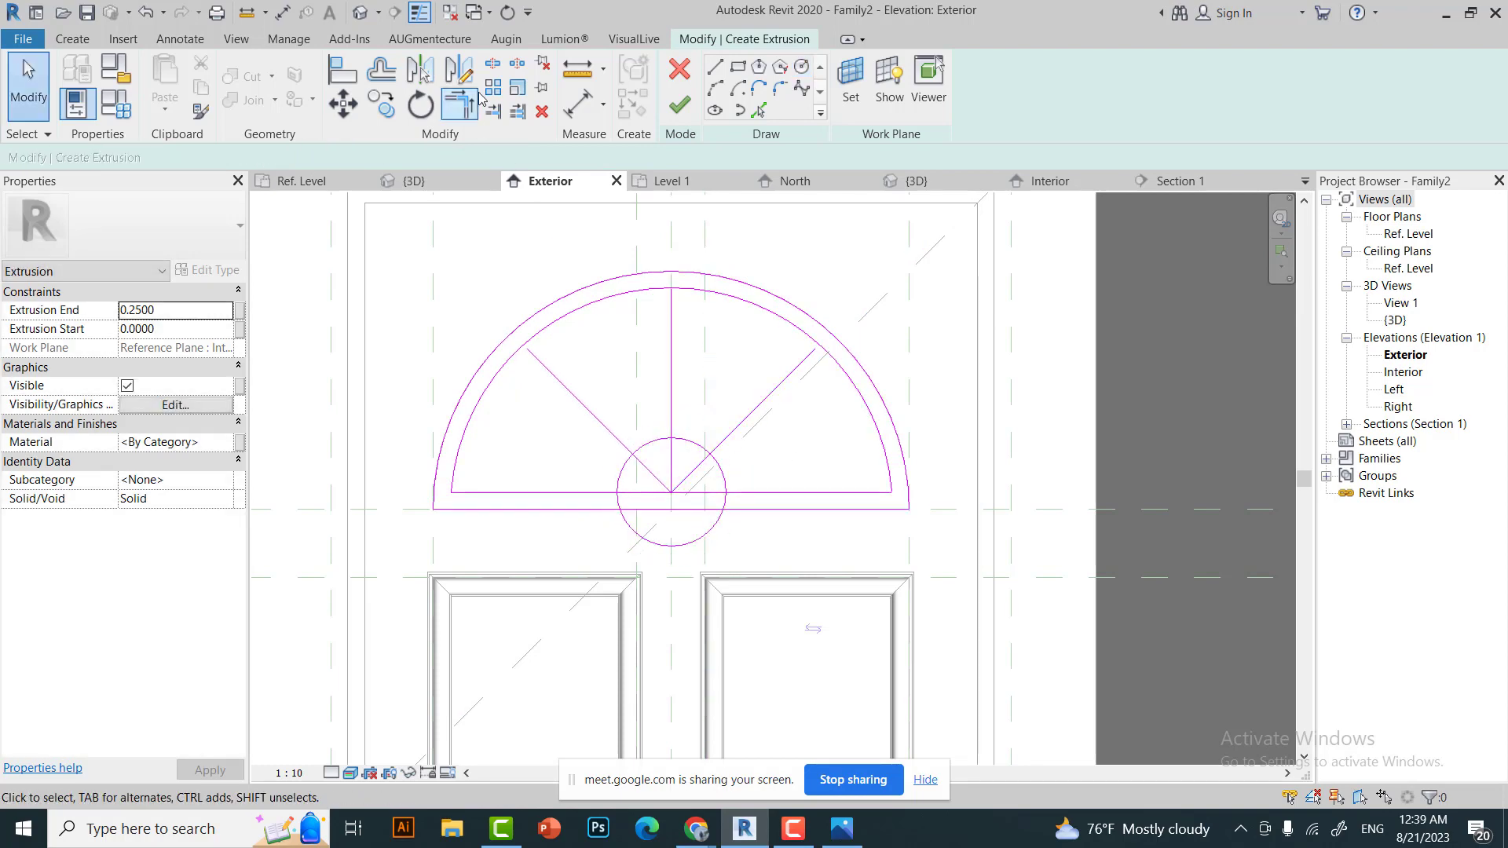
{"action": "key", "text": "alt+Tab"}
{"action": "key", "text": "alt+Tab"}
Offset copies of the hub circle and right diagonal spoke by 0.0125.
{"action": "scroll", "coordinate": [660, 472], "scroll_direction": "up", "scroll_amount": 2}
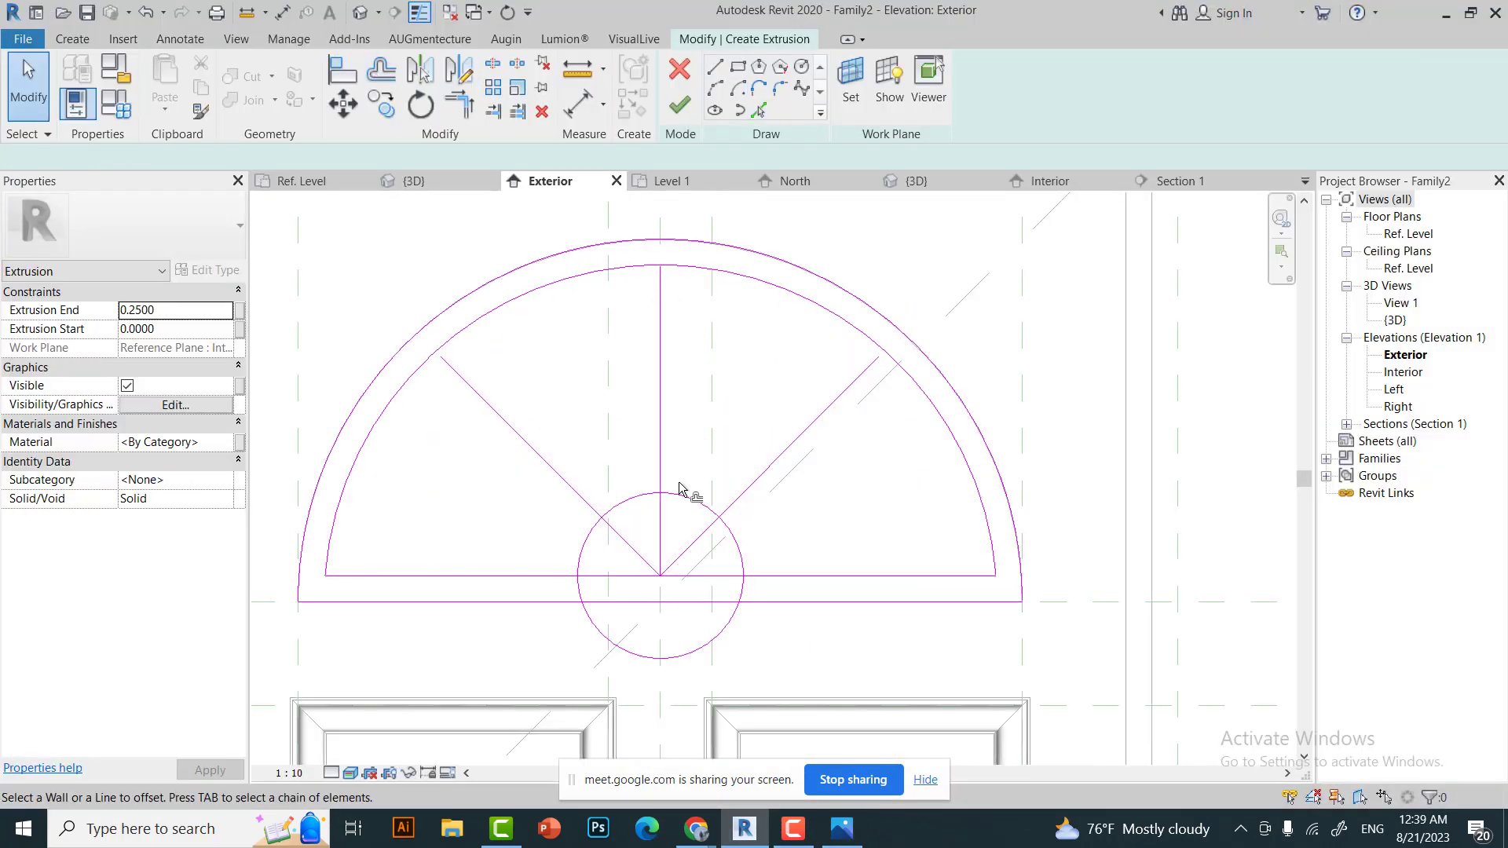
{"action": "left_click", "coordinate": [848, 831]}
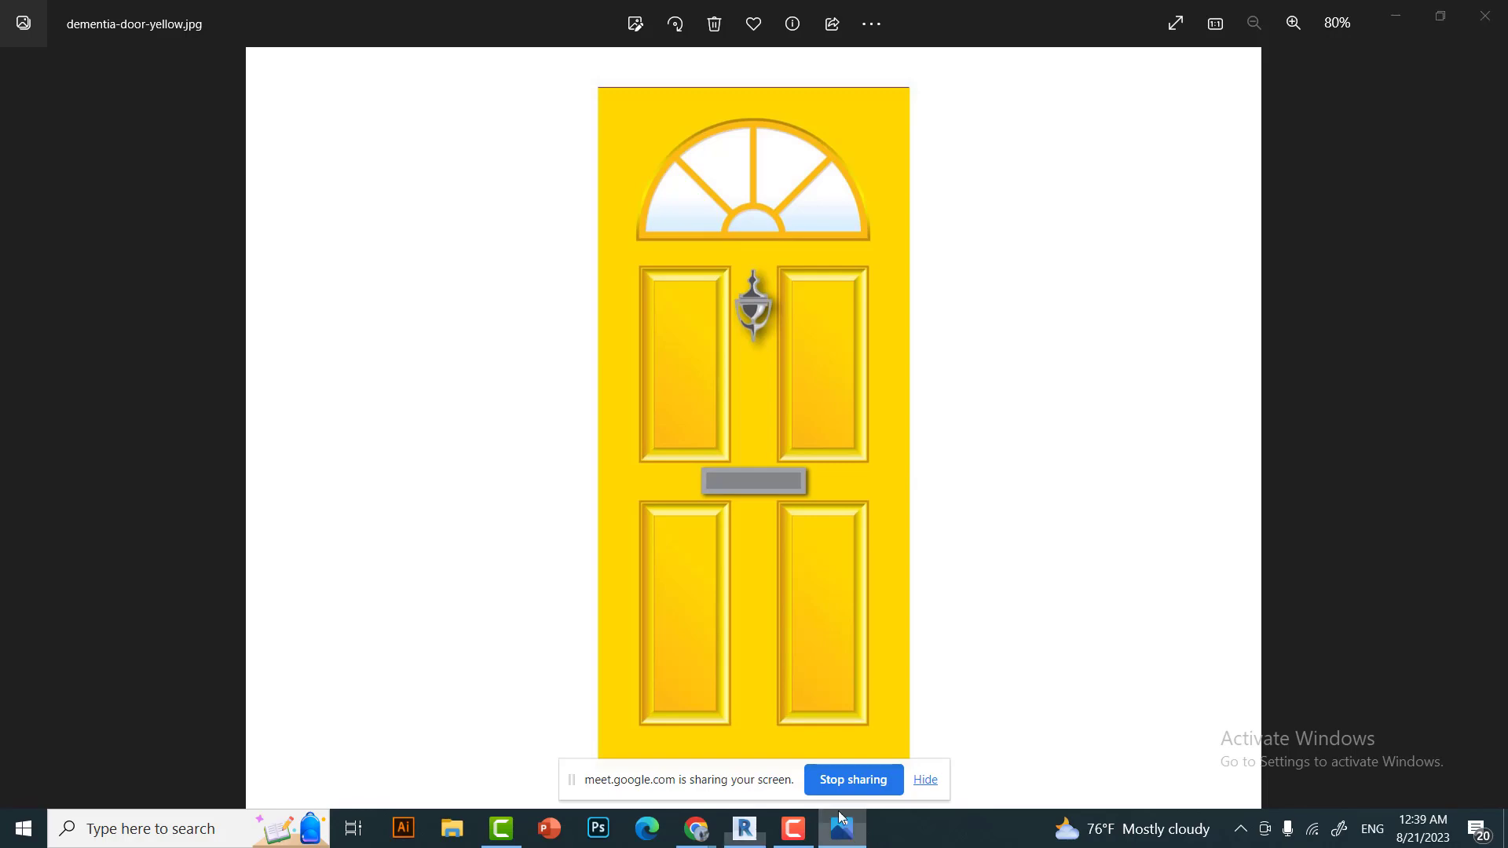
{"action": "left_click", "coordinate": [842, 825]}
{"action": "left_click", "coordinate": [603, 518]}
{"action": "left_click", "coordinate": [412, 155]}
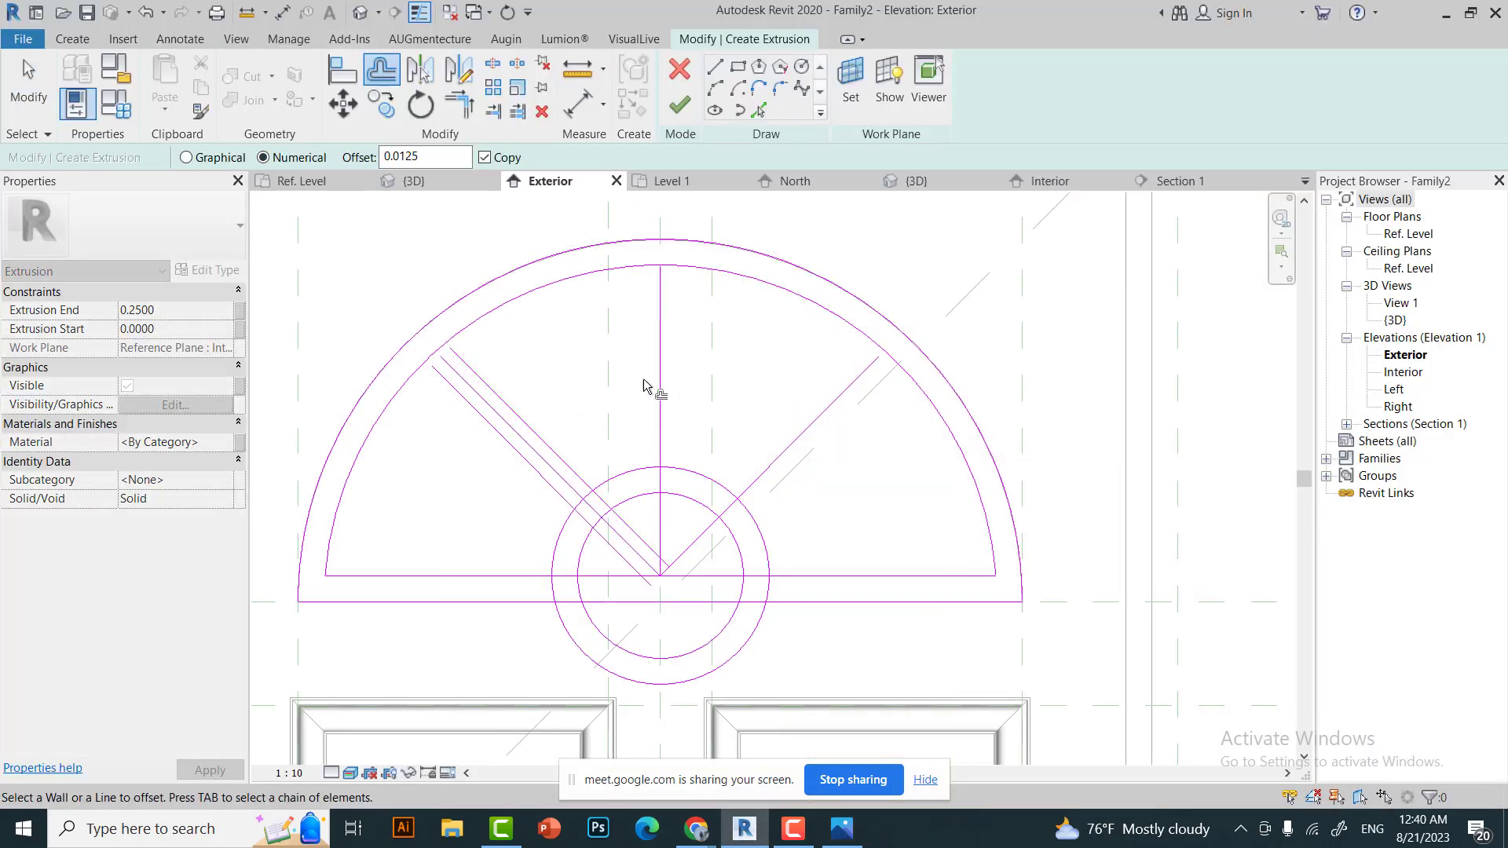
{"action": "left_click", "coordinate": [795, 444]}
{"action": "key", "text": "Escape"}
{"action": "key", "text": "Escape"}
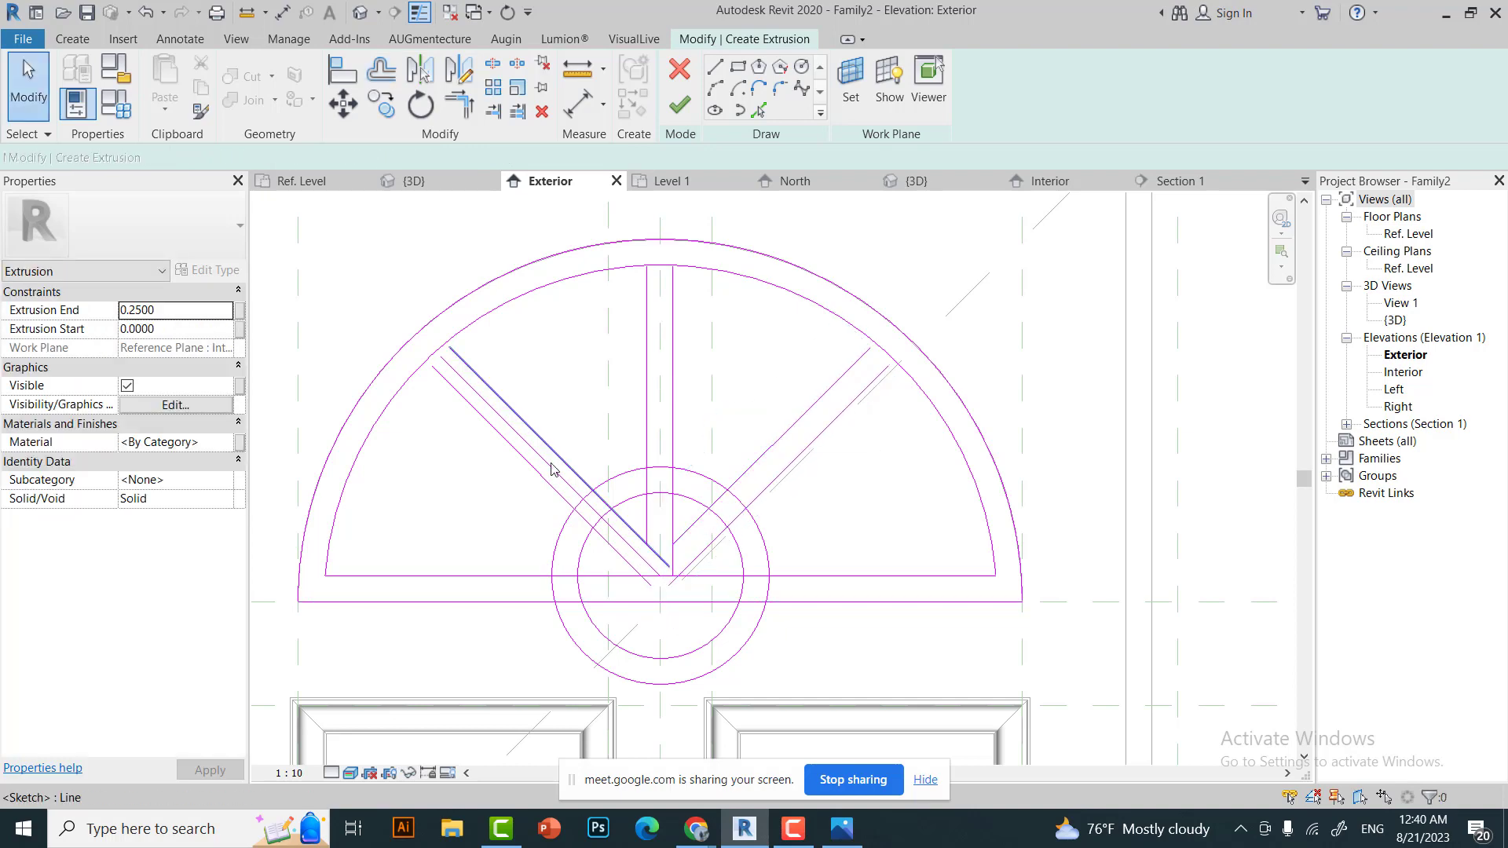
Trim the hub circles at the baseline, cut the inner arc between spokes, and trim diagonals.
{"action": "left_click", "coordinate": [517, 110]}
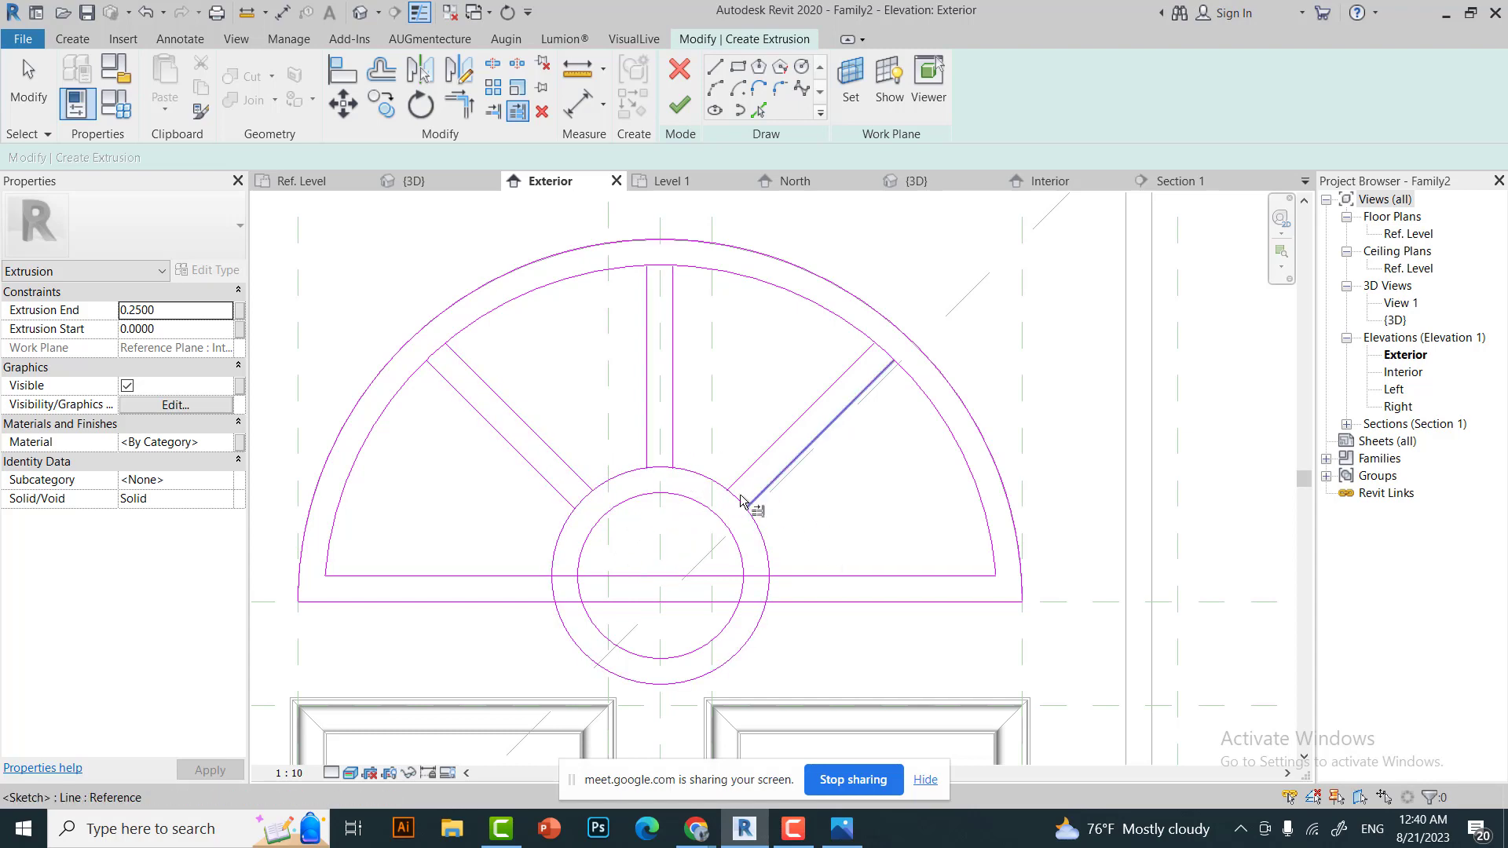
{"action": "left_click", "coordinate": [746, 578]}
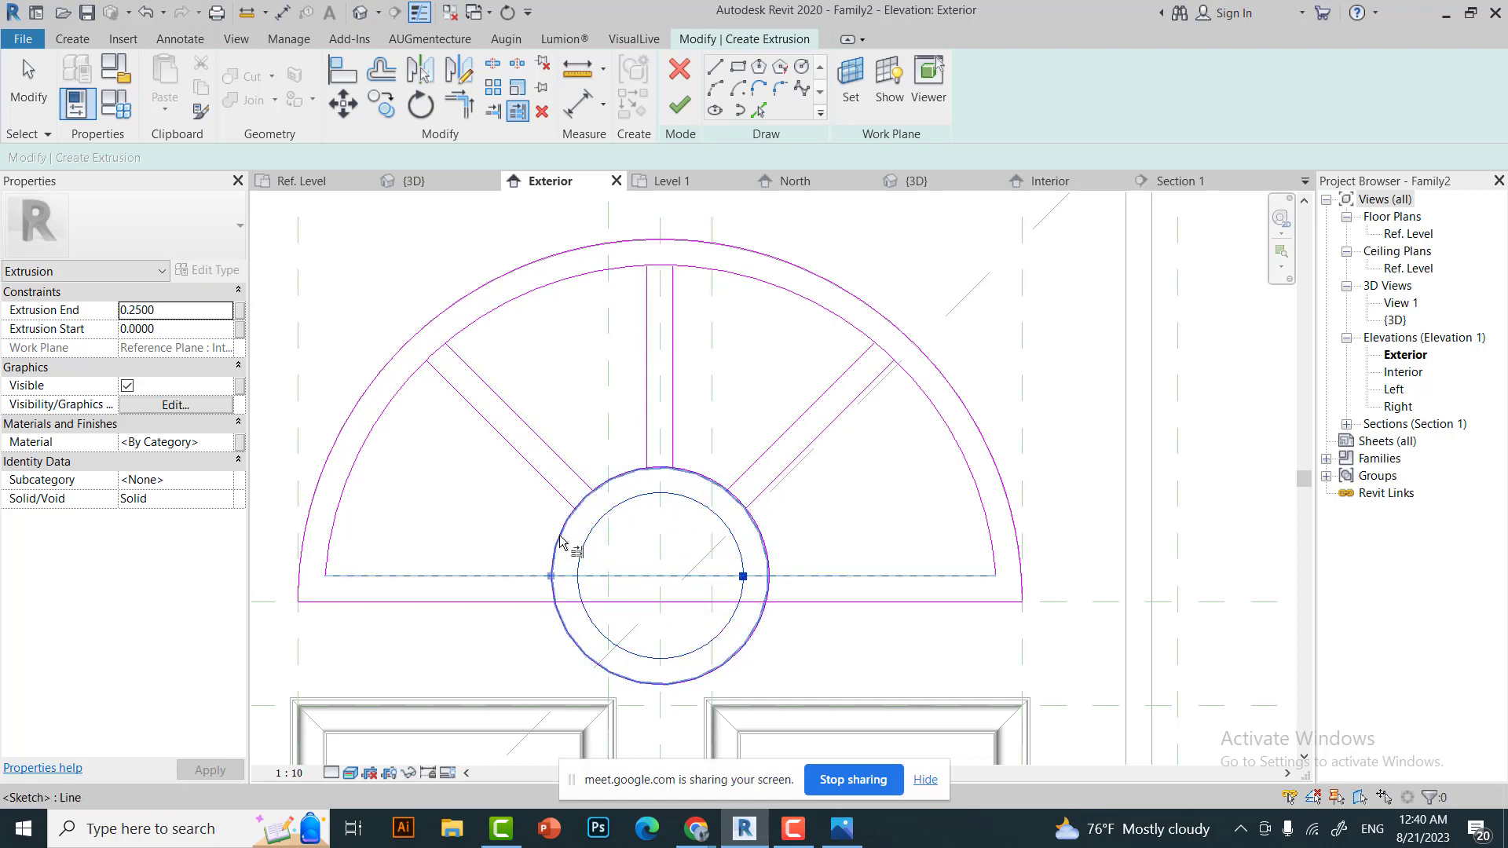
{"action": "left_click", "coordinate": [774, 569]}
{"action": "key", "text": "Escape"}
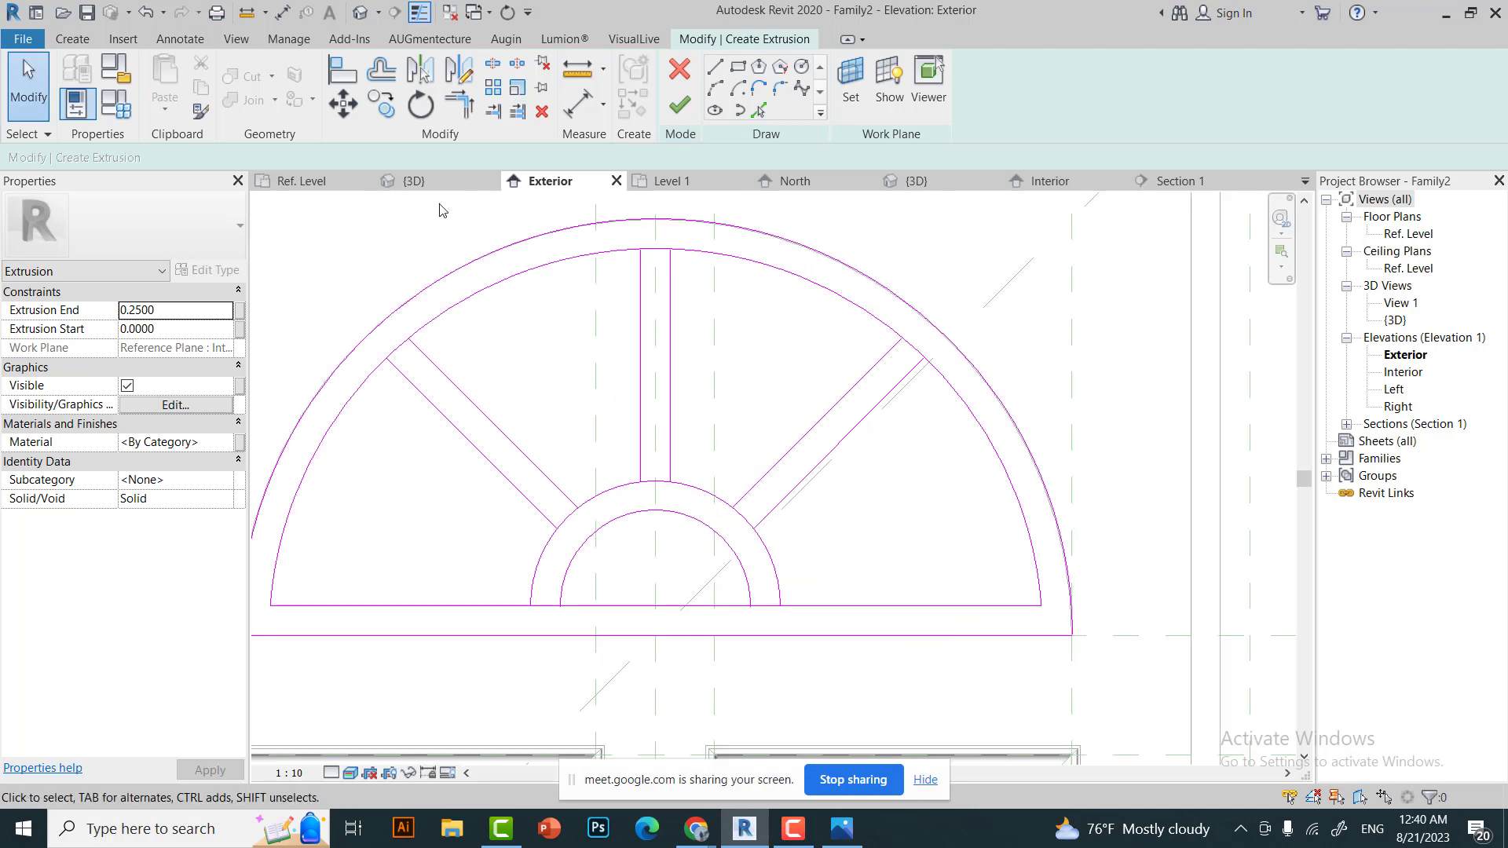
{"action": "left_click", "coordinate": [660, 482]}
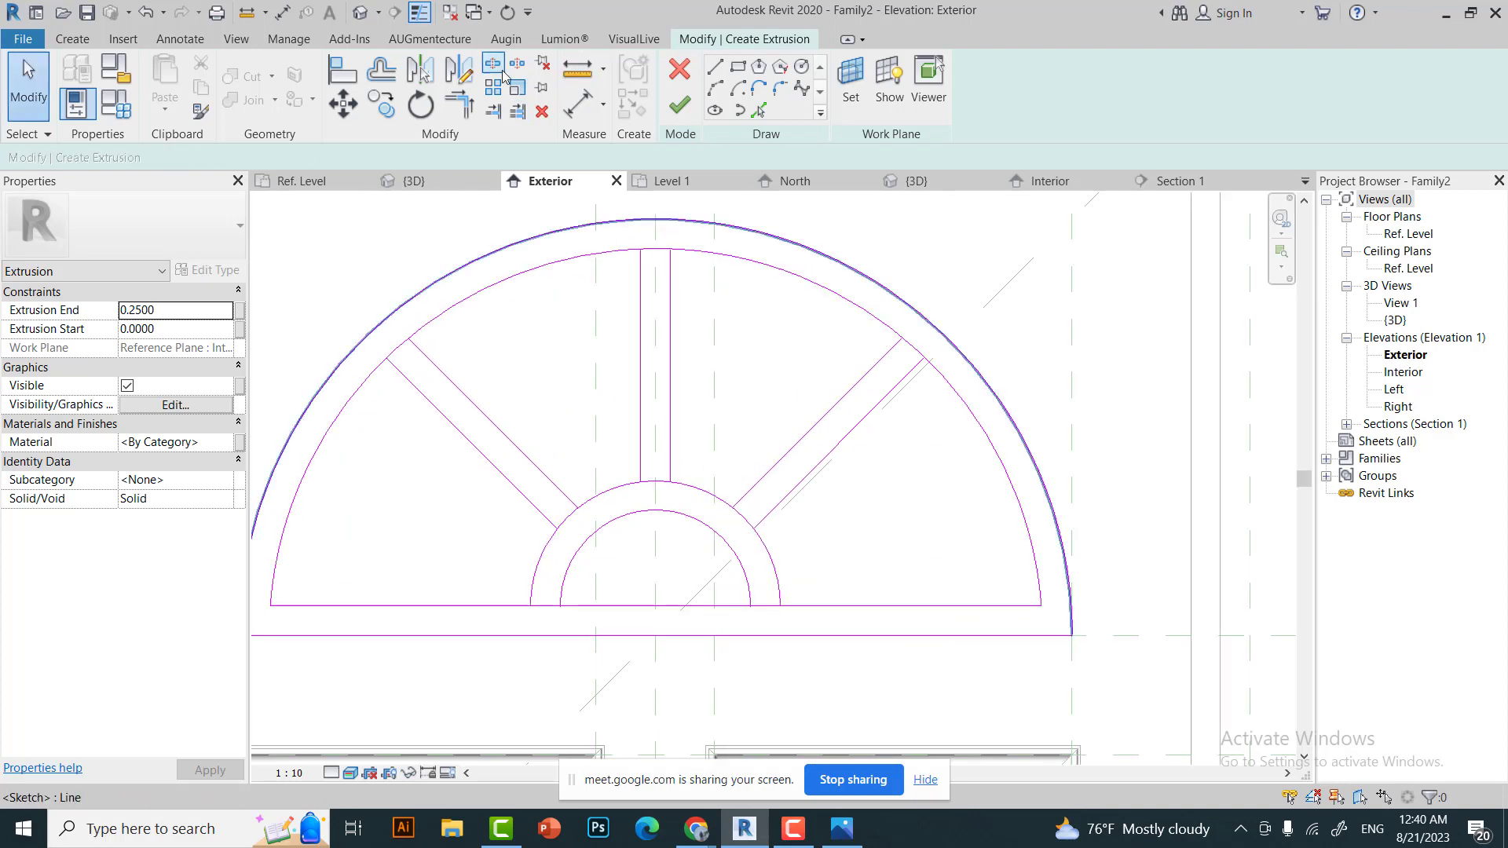
{"action": "left_click", "coordinate": [703, 256]}
{"action": "left_click", "coordinate": [776, 510]}
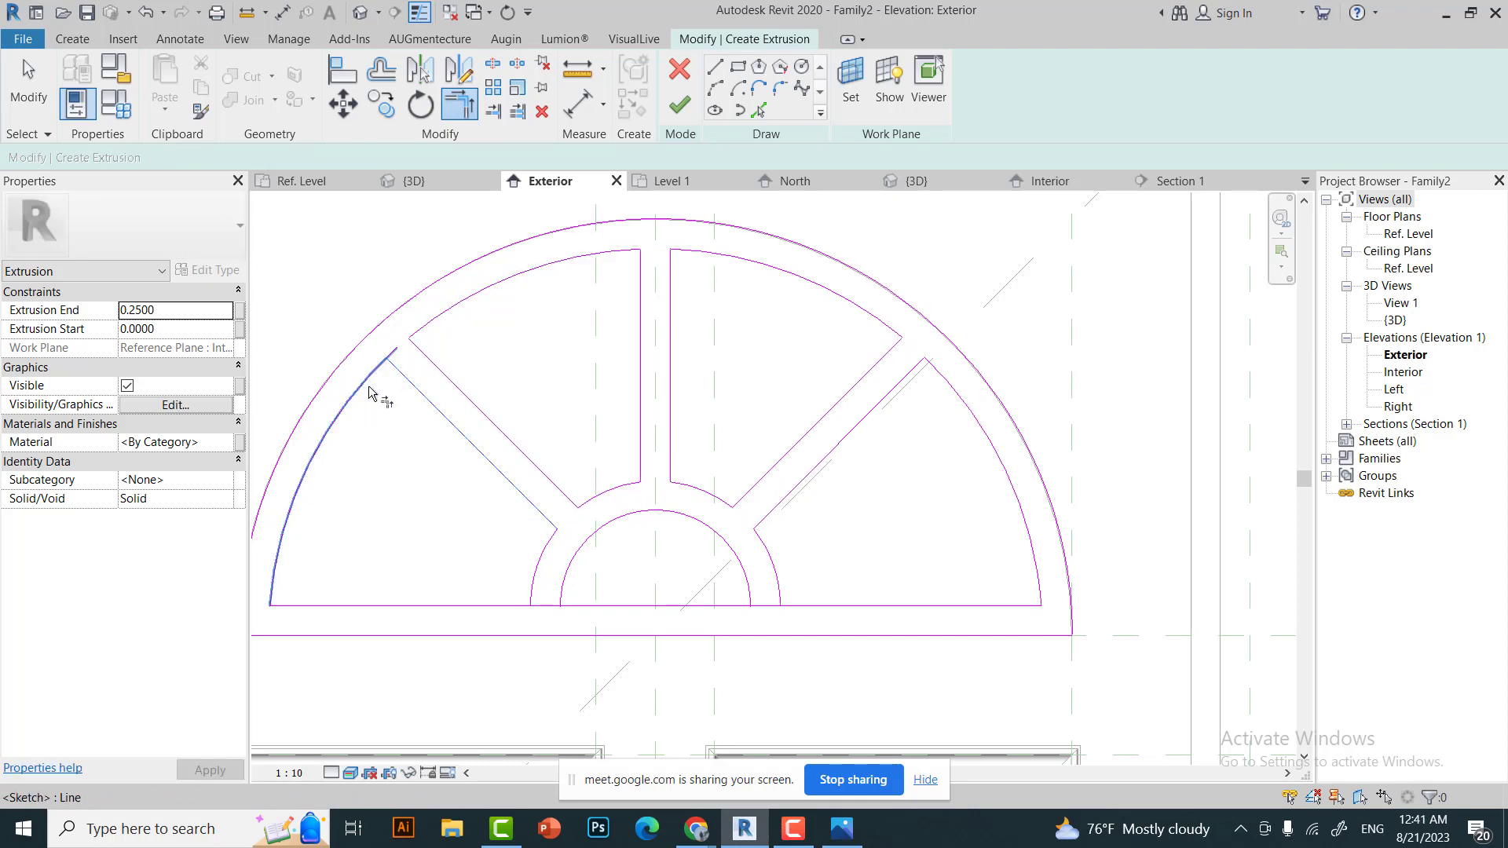
{"action": "scroll", "coordinate": [471, 448], "scroll_direction": "down", "scroll_amount": 2}
{"action": "scroll", "coordinate": [555, 495], "scroll_direction": "up", "scroll_amount": 3}
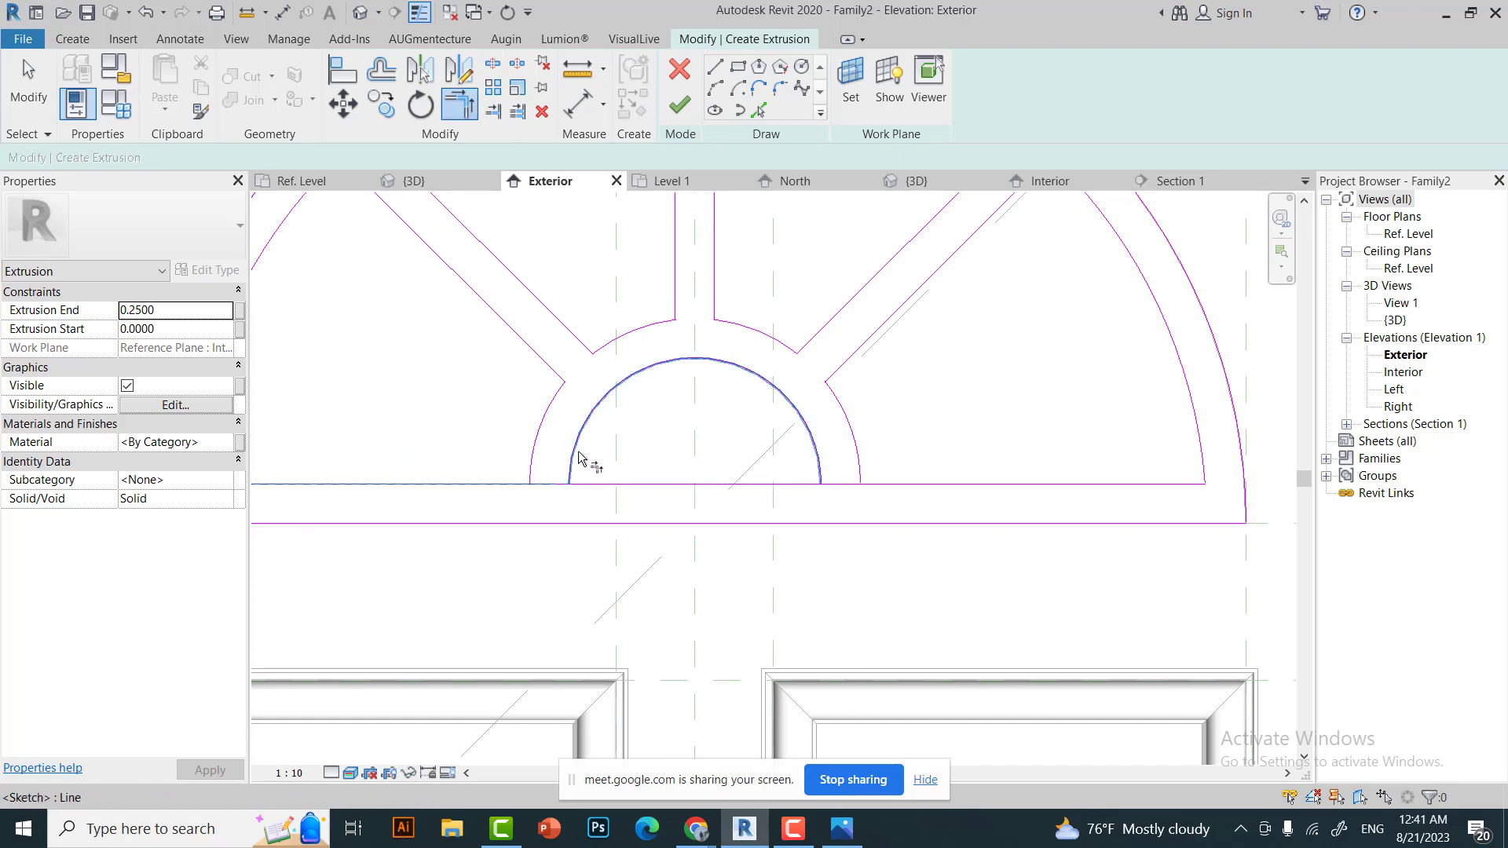
Trim the inner hub arc to the spokes and finish the fanlight extrusion.
{"action": "left_click", "coordinate": [579, 458]}
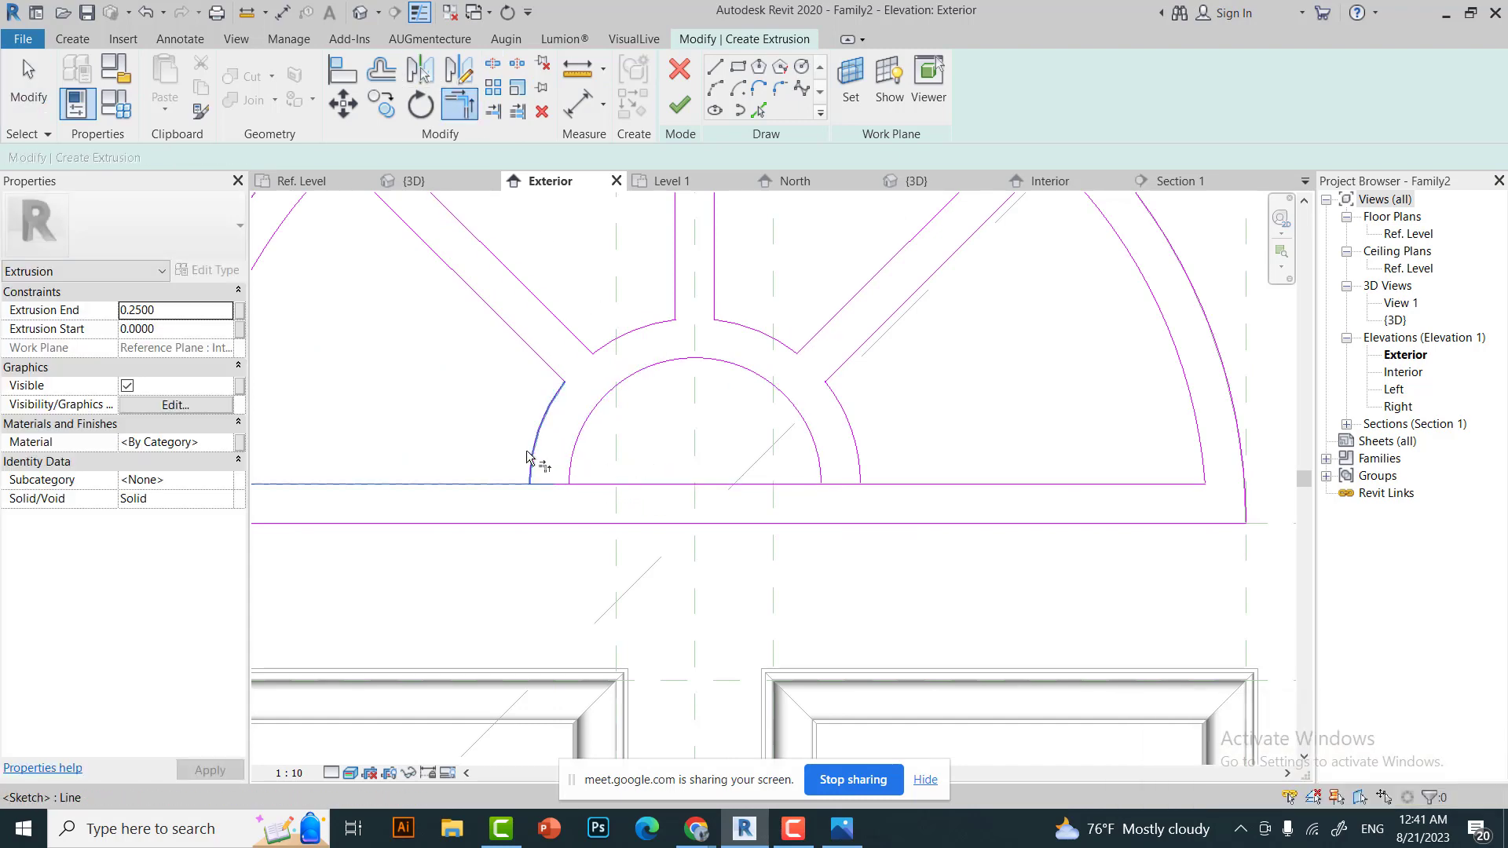
{"action": "scroll", "coordinate": [885, 489], "scroll_direction": "down", "scroll_amount": 3}
{"action": "key", "text": "Escape"}
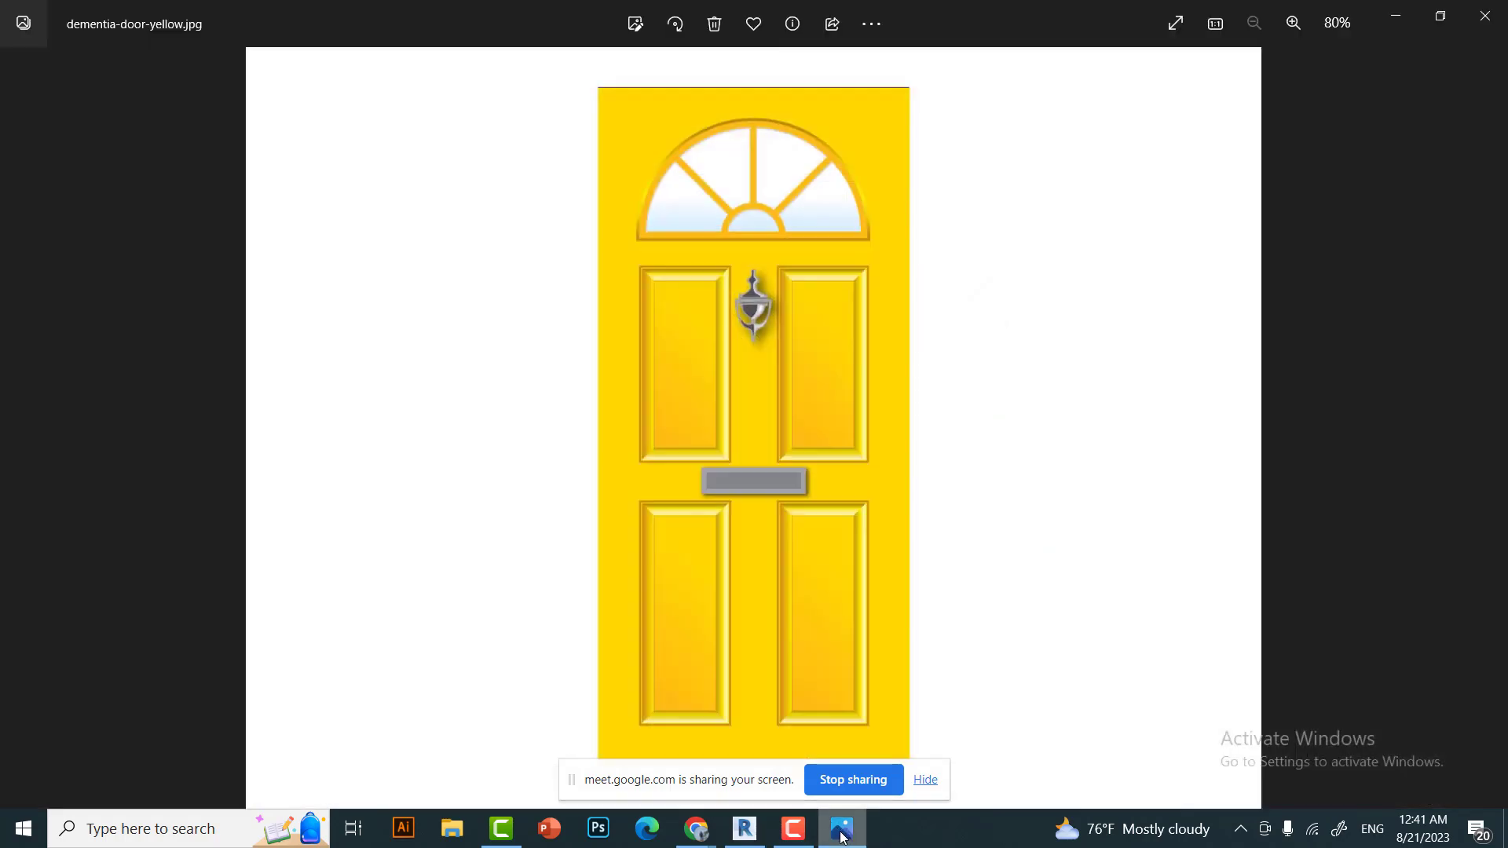
{"action": "left_click", "coordinate": [680, 104]}
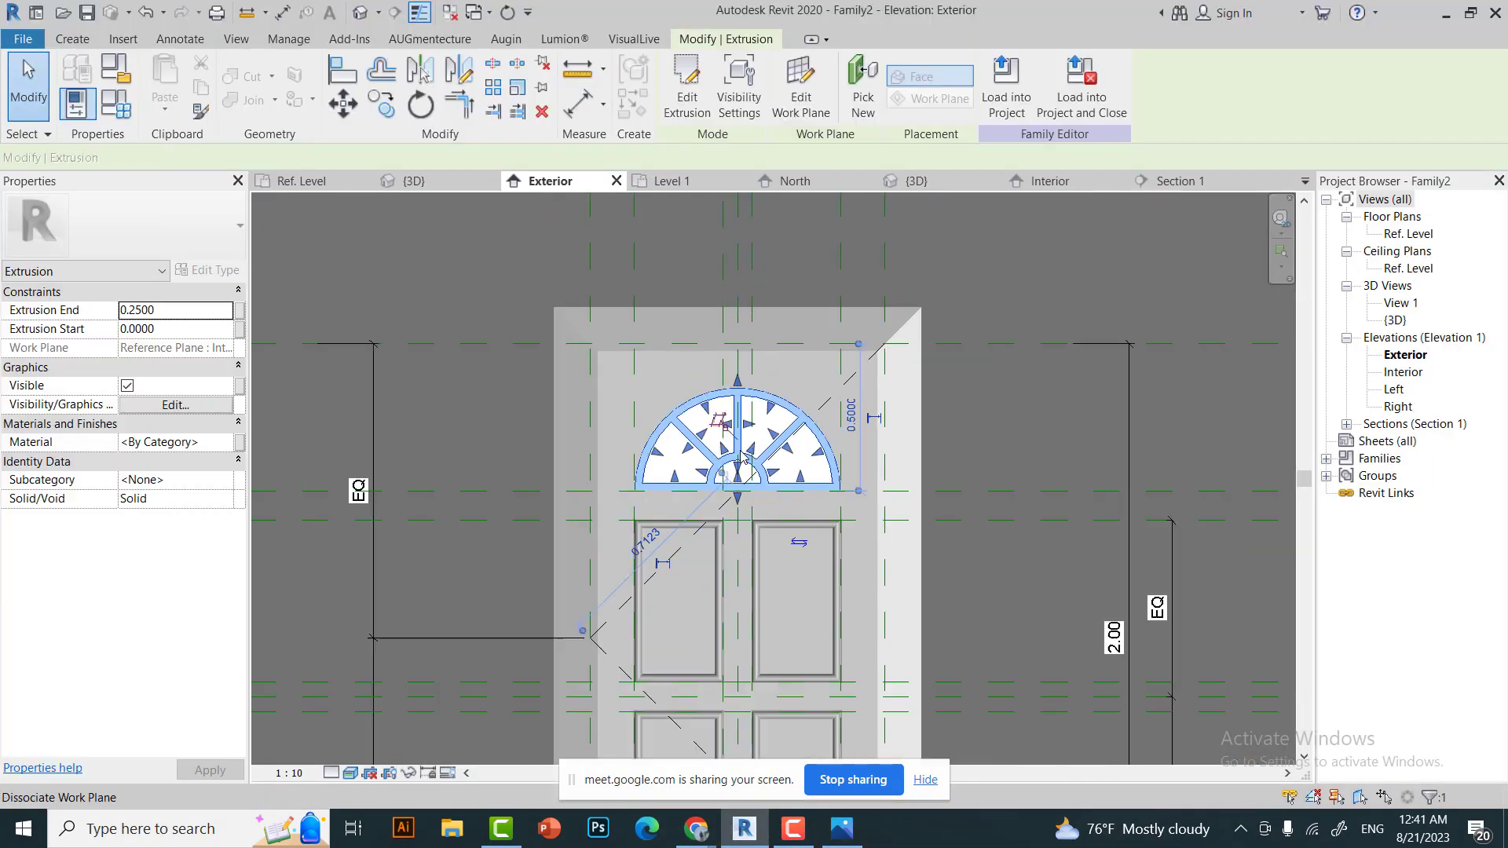
{"action": "key", "text": "Escape"}
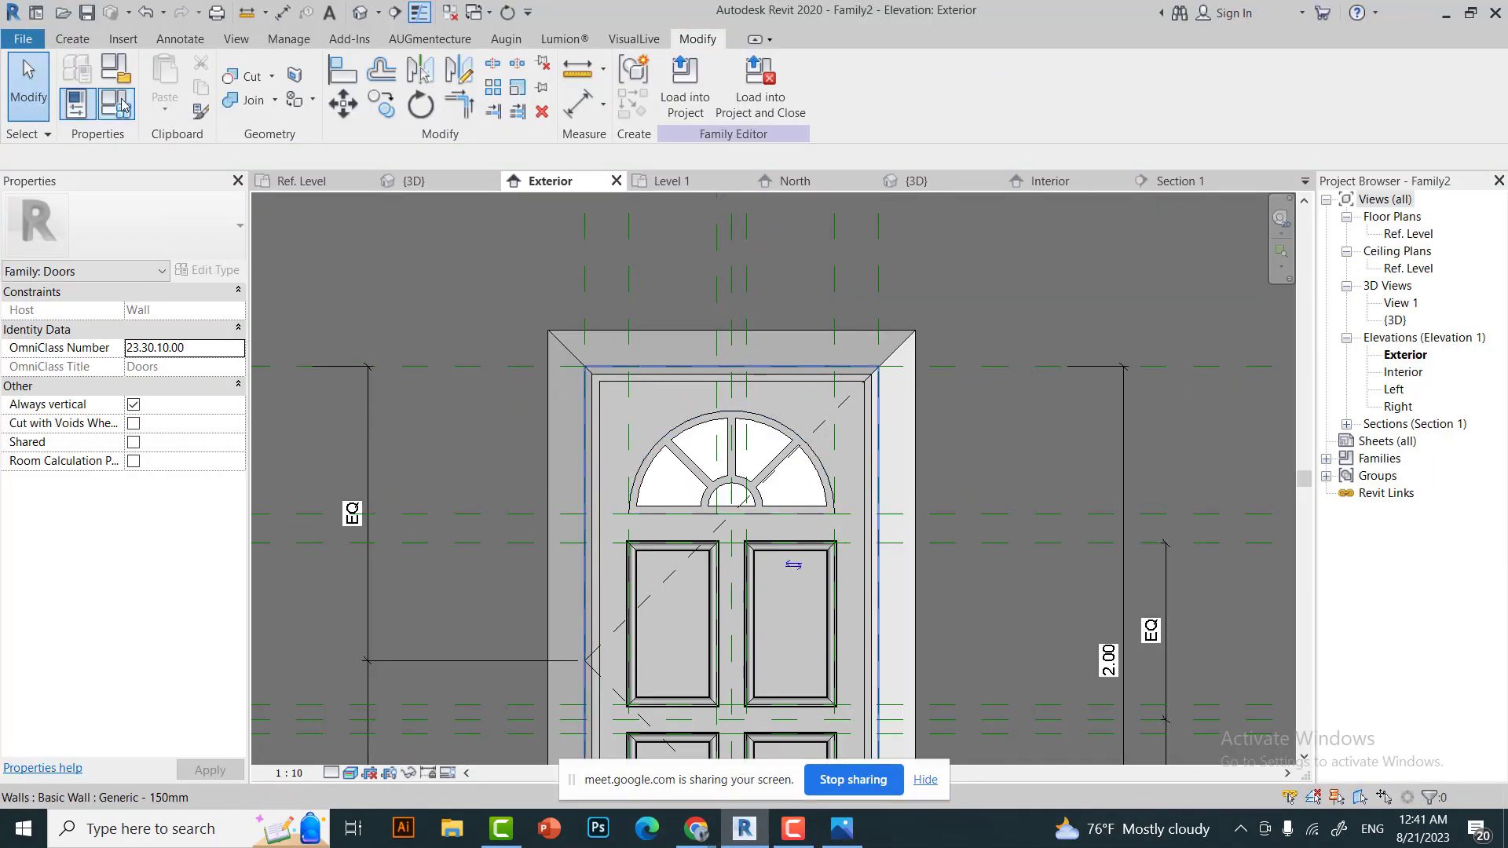
Flex the door Width in Family Types to confirm the fanlight follows.
{"action": "left_click", "coordinate": [118, 103]}
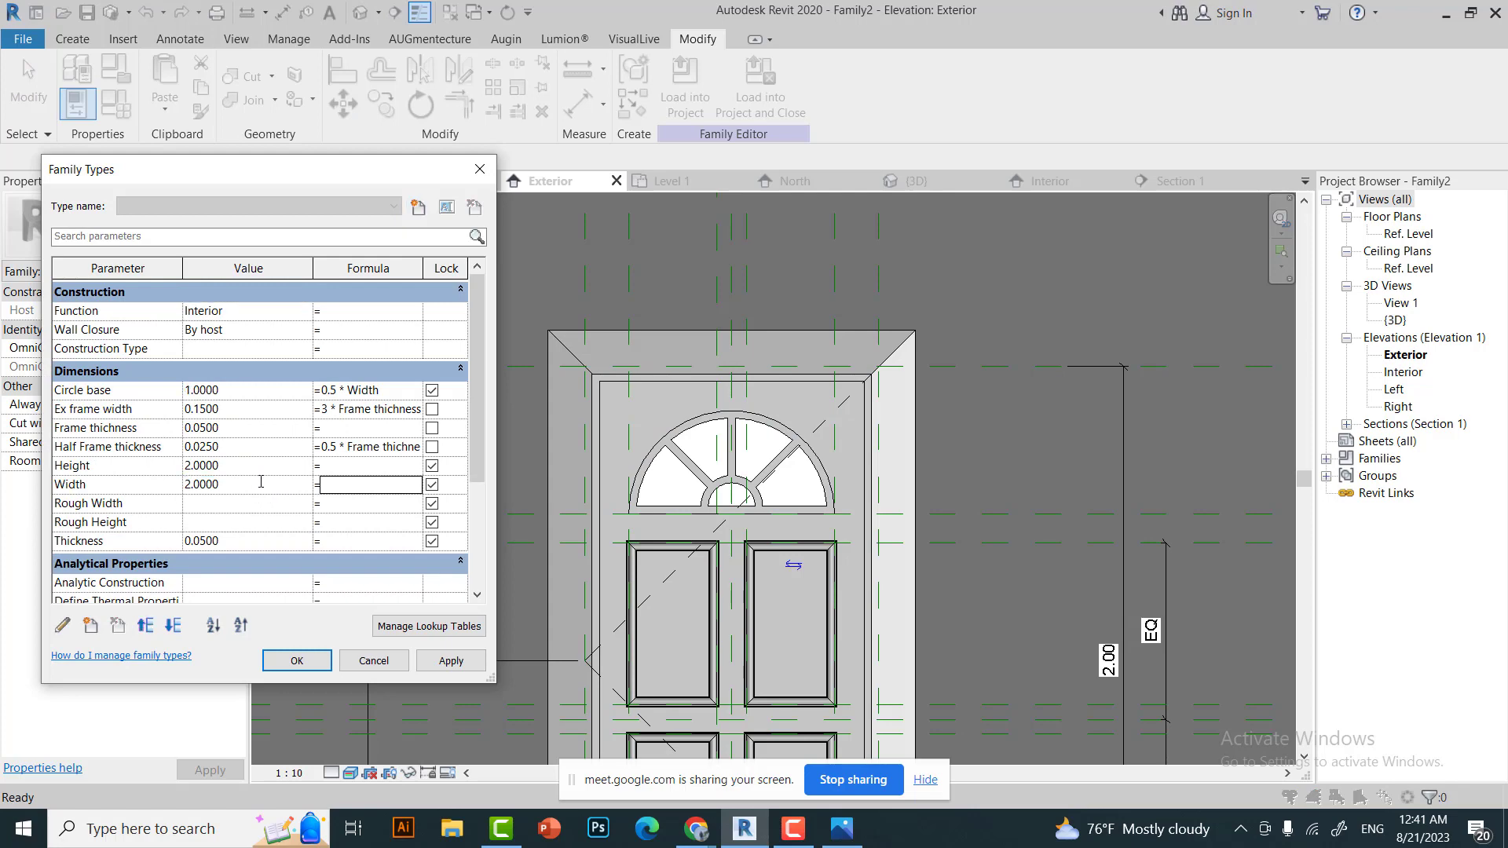
{"action": "left_click", "coordinate": [297, 661]}
{"action": "scroll", "coordinate": [694, 611], "scroll_direction": "down", "scroll_amount": 5}
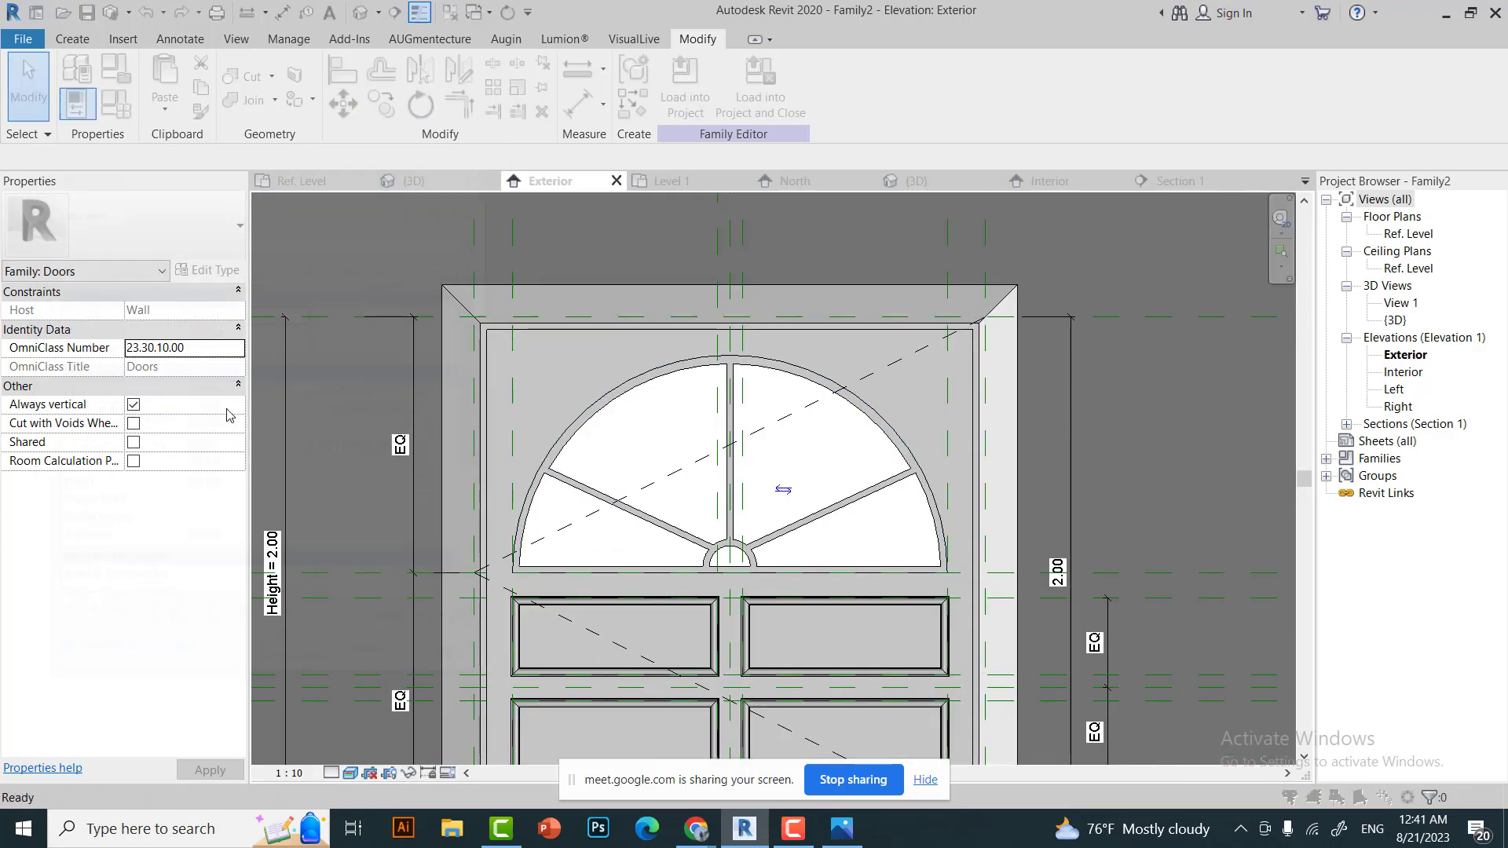
{"action": "left_click", "coordinate": [76, 103]}
{"action": "left_click", "coordinate": [239, 482]}
{"action": "type", "text": "1.5000"}
{"action": "left_click", "coordinate": [297, 660]}
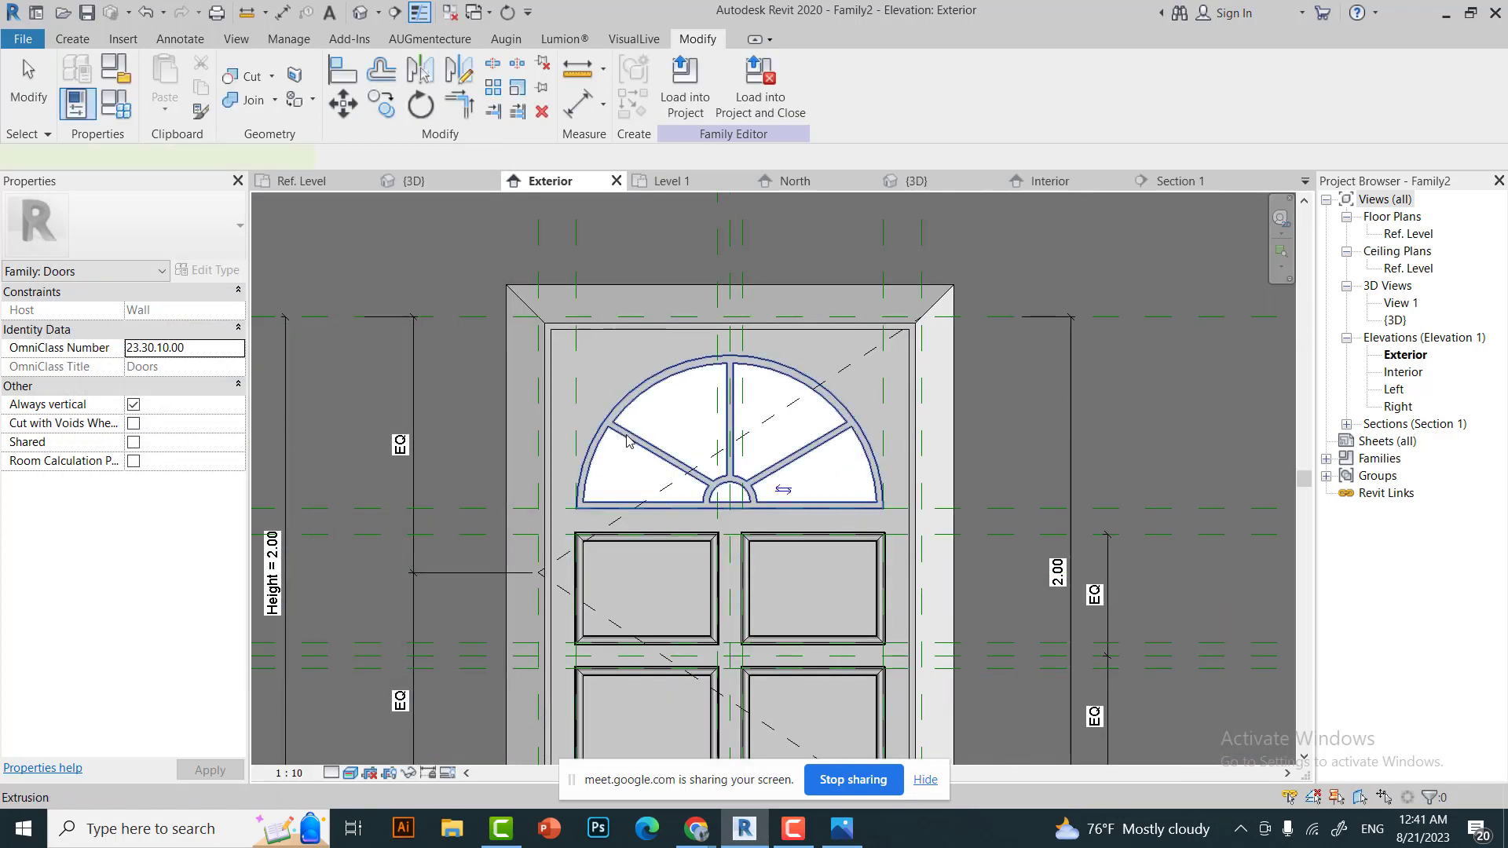
In 3D, drag the fanlight extrusion's end handle back to -0.0500.
{"action": "left_click", "coordinate": [702, 492]}
{"action": "scroll", "coordinate": [701, 493], "scroll_direction": "down", "scroll_amount": 2}
{"action": "left_click", "coordinate": [414, 181]}
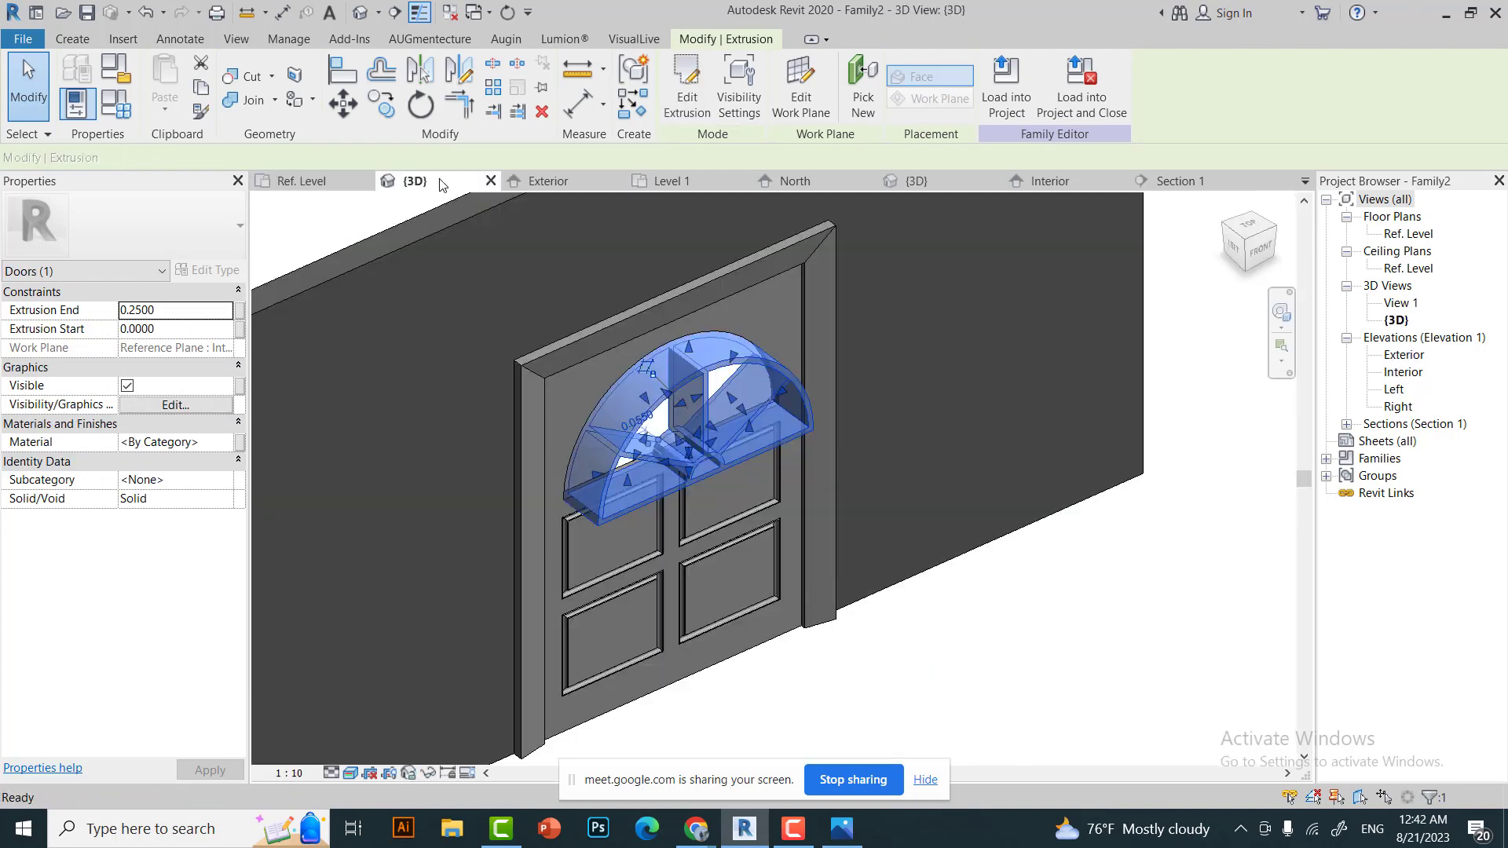
{"action": "left_click", "coordinate": [1249, 250]}
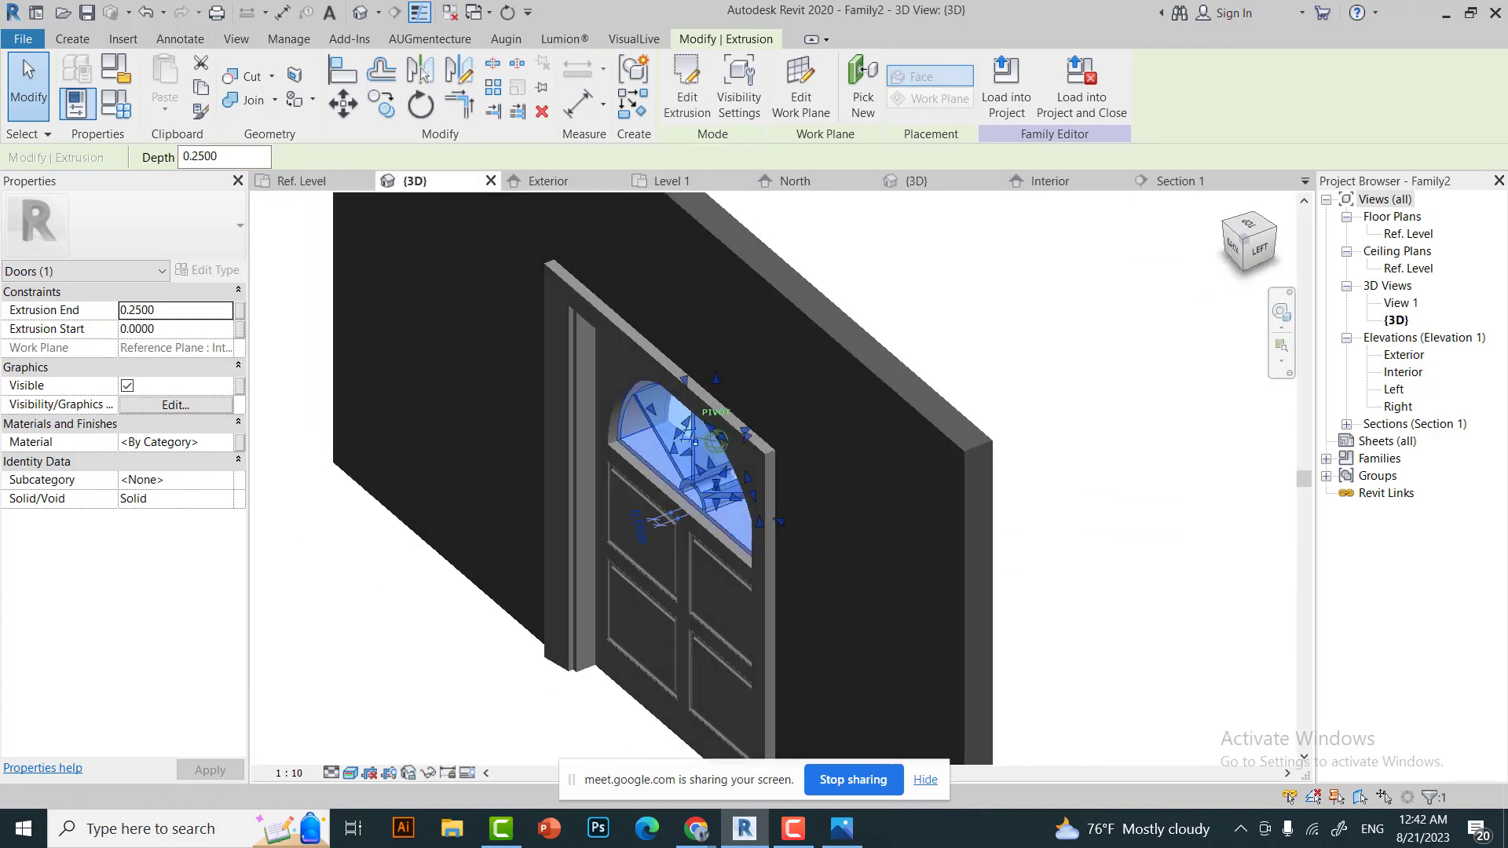
{"action": "middle_click_drag", "start_coordinate": [692, 487], "coordinate": [734, 440], "text": "shift"}
{"action": "scroll", "coordinate": [735, 440], "scroll_direction": "up", "scroll_amount": 3}
{"action": "left_click_drag", "start_coordinate": [645, 536], "coordinate": [469, 364]}
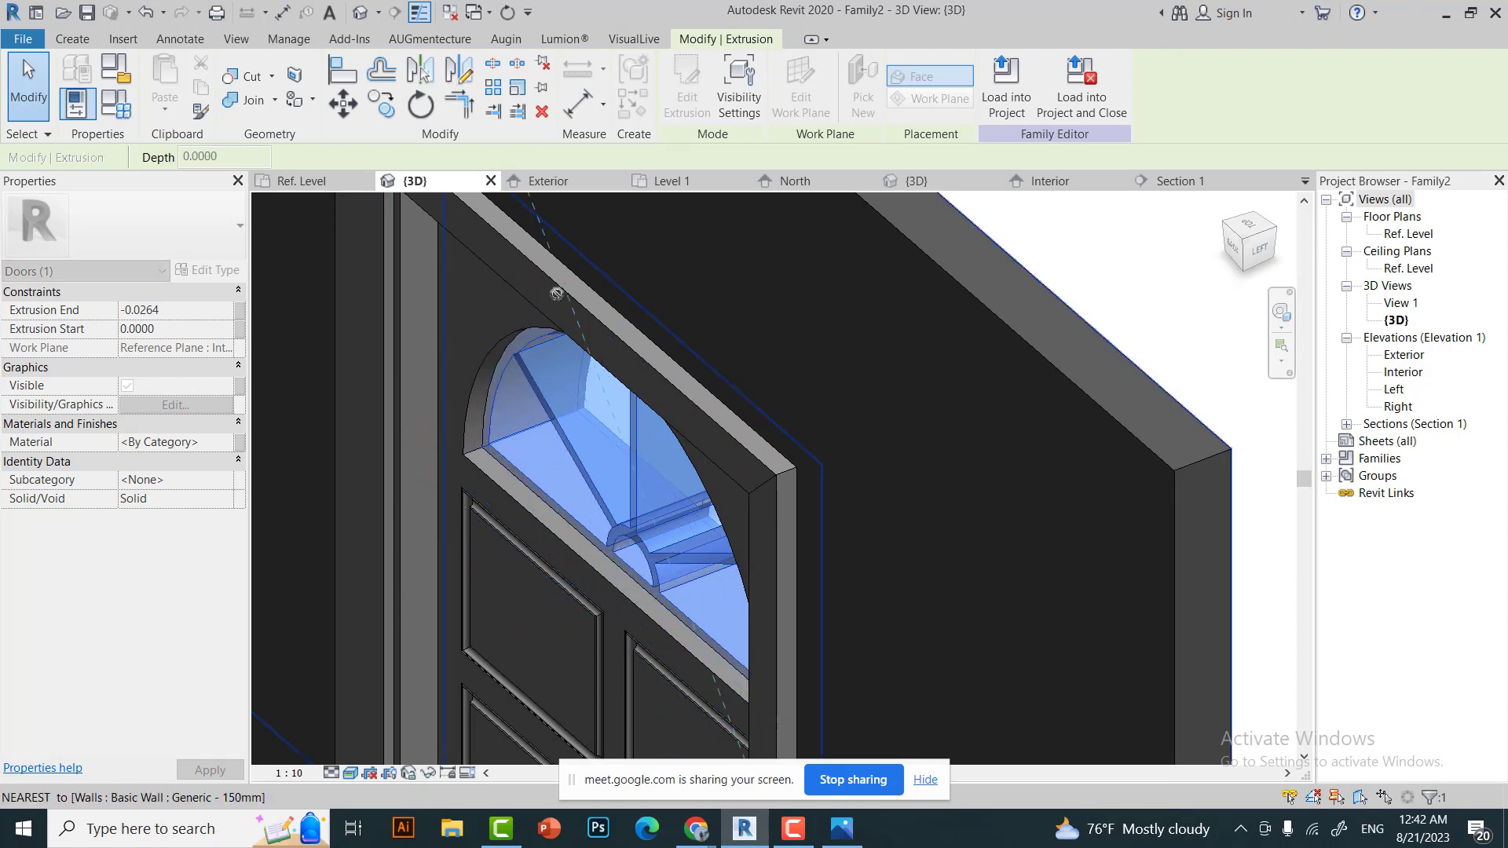
{"action": "scroll", "coordinate": [468, 364], "scroll_direction": "down", "scroll_amount": 3}
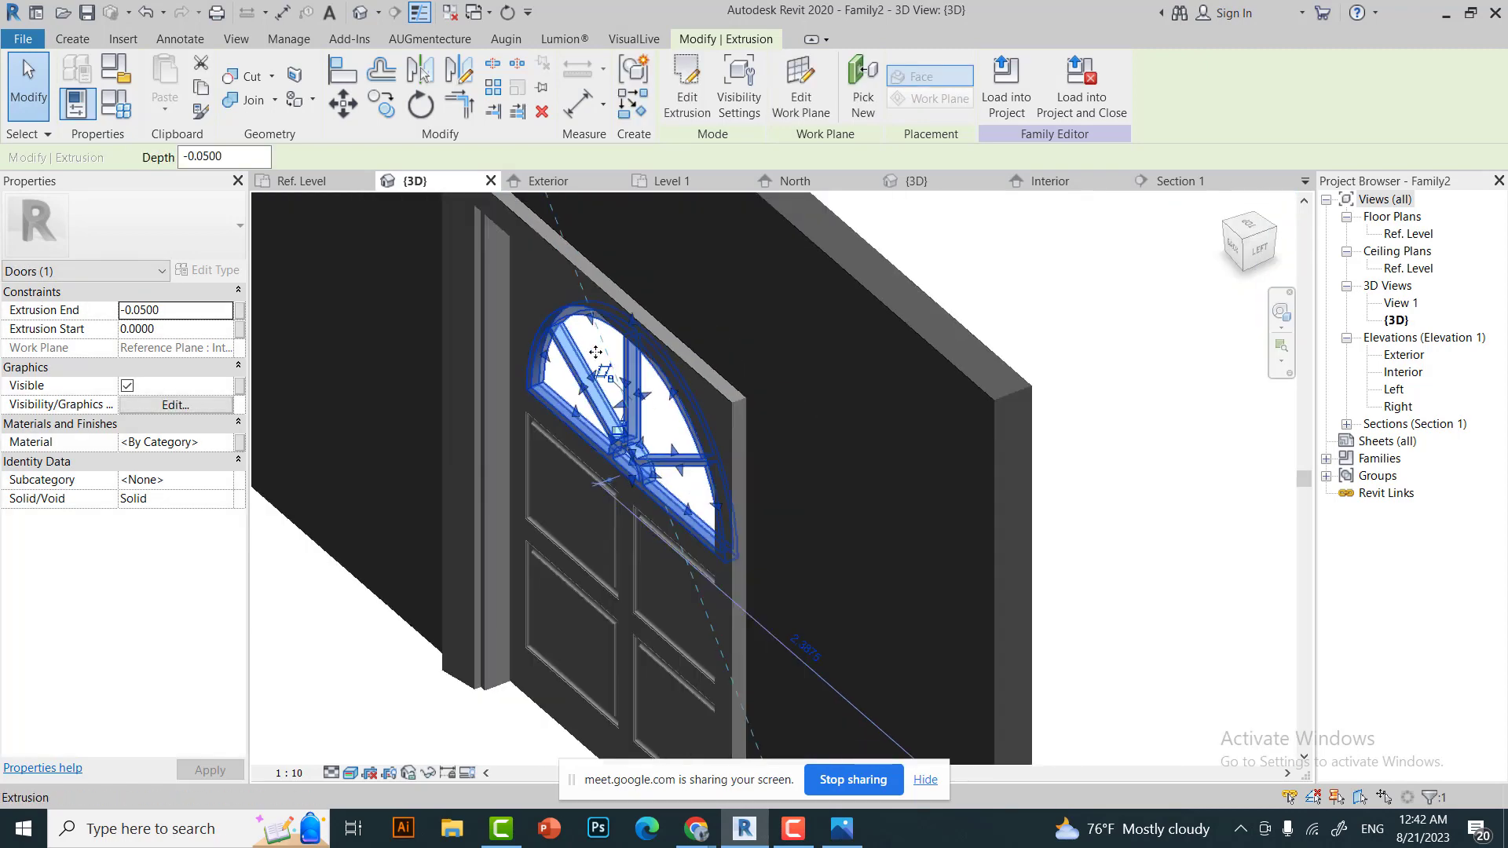
Check the fanlight depth in Section 1, then orbit 3D and reselect the extrusion.
{"action": "left_click", "coordinate": [1178, 180]}
{"action": "scroll", "coordinate": [744, 297], "scroll_direction": "up", "scroll_amount": 3}
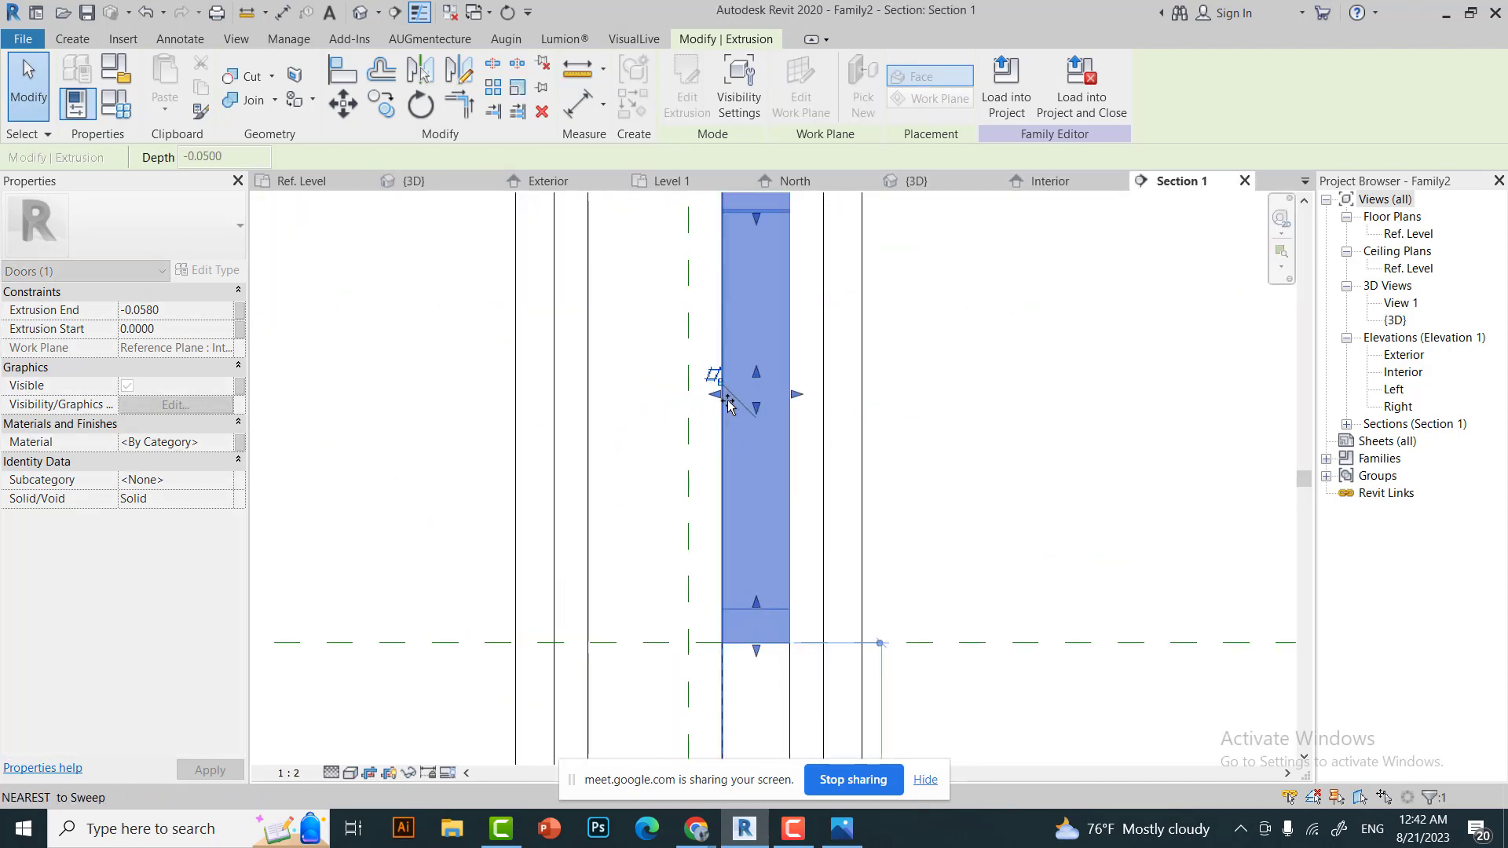
{"action": "scroll", "coordinate": [739, 424], "scroll_direction": "down", "scroll_amount": 3}
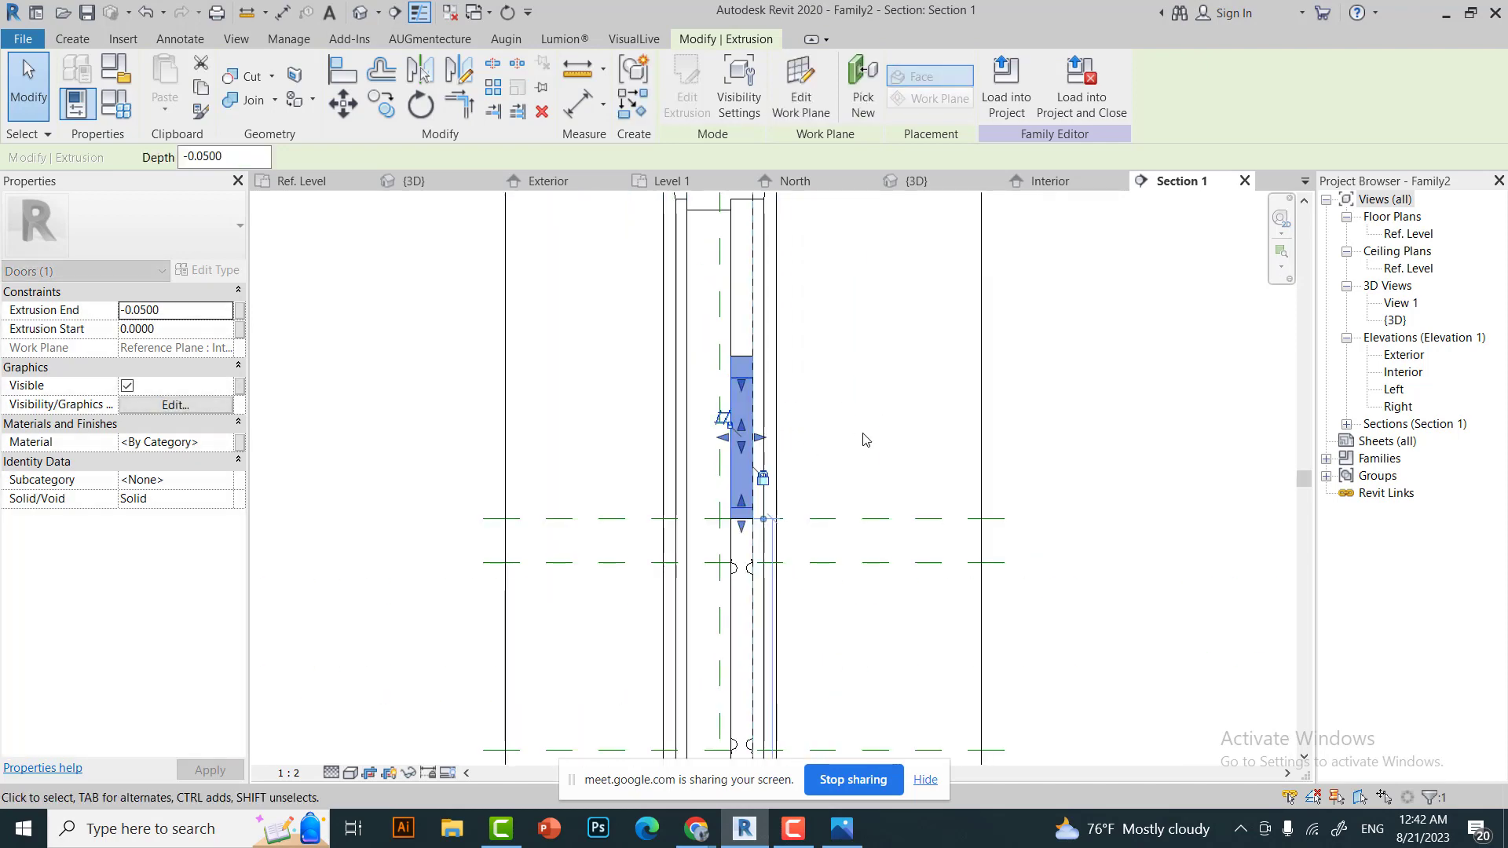
{"action": "key", "text": "Escape"}
{"action": "key", "text": "ctrl+Tab"}
{"action": "middle_click_drag", "start_coordinate": [625, 369], "coordinate": [555, 404], "text": "shift"}
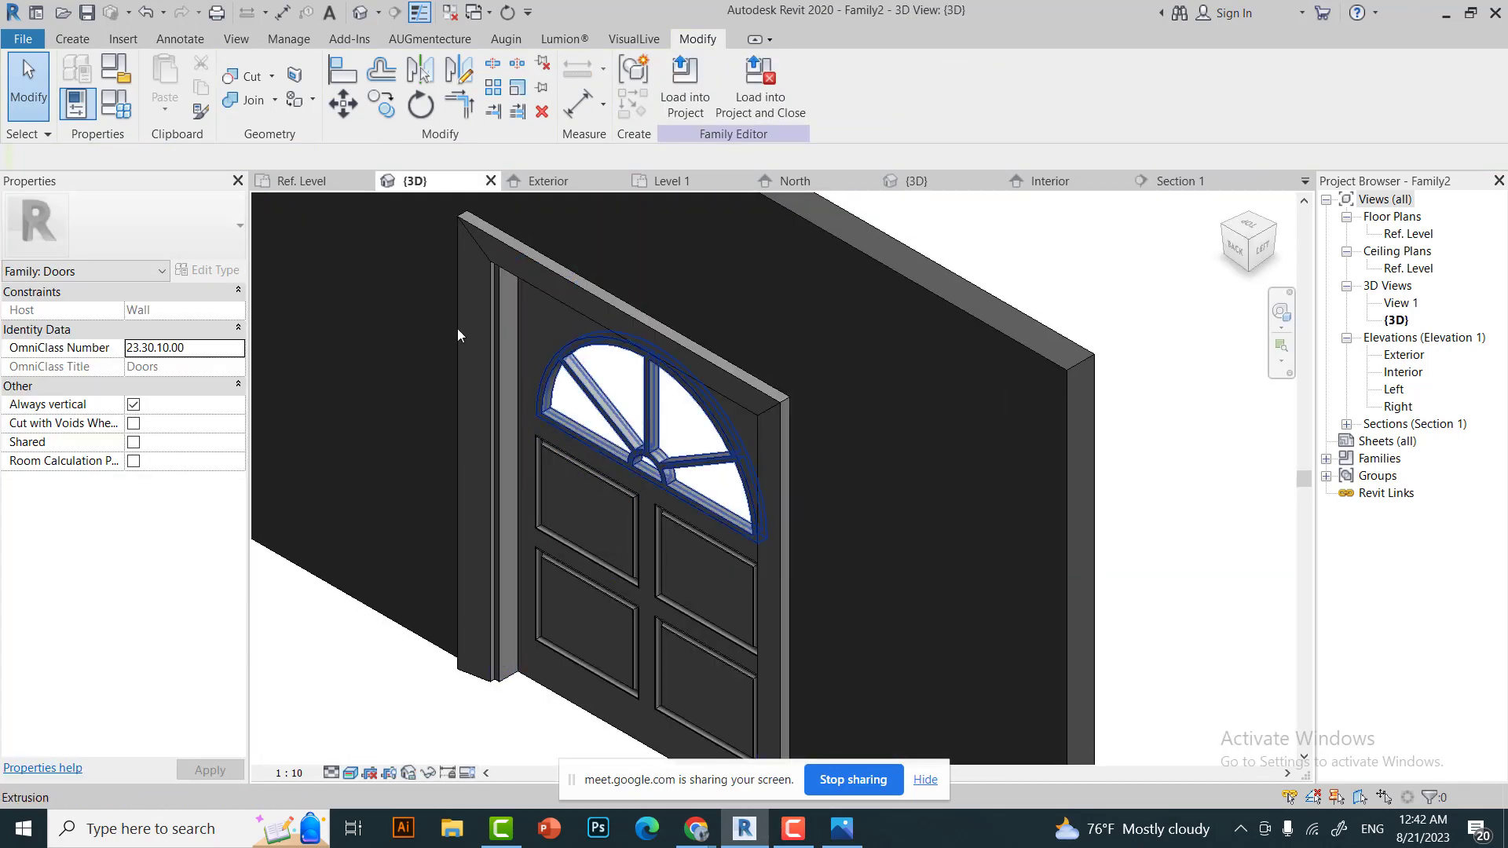
{"action": "scroll", "coordinate": [543, 384], "scroll_direction": "down", "scroll_amount": 3}
{"action": "left_click", "coordinate": [591, 417]}
{"action": "scroll", "coordinate": [596, 369], "scroll_direction": "up", "scroll_amount": 4}
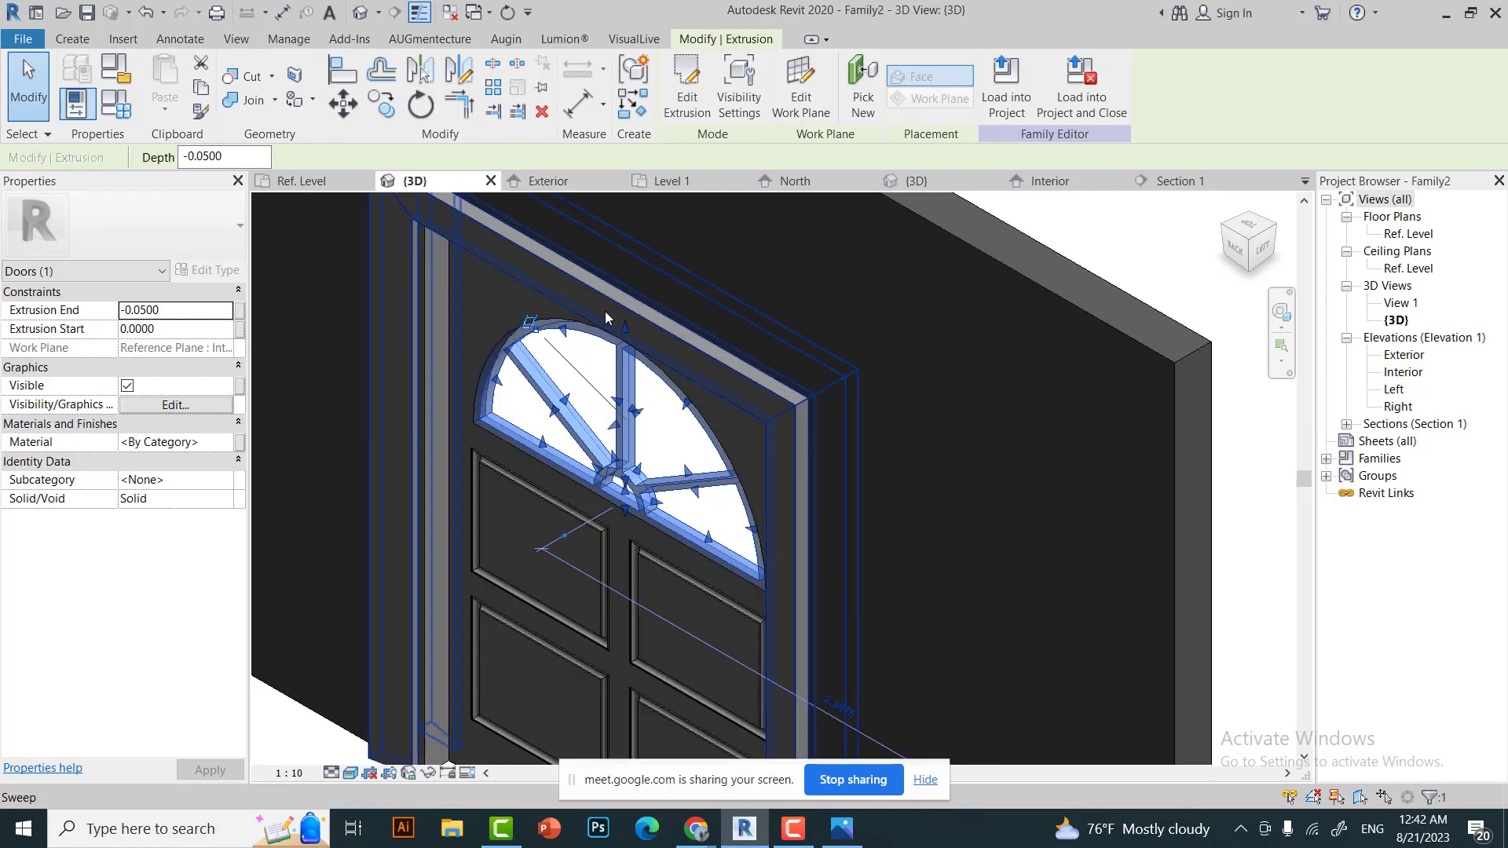
Reopen the fanlight sketch in the Exterior elevation, review its loops, and finish it.
{"action": "double_click", "coordinate": [585, 428]}
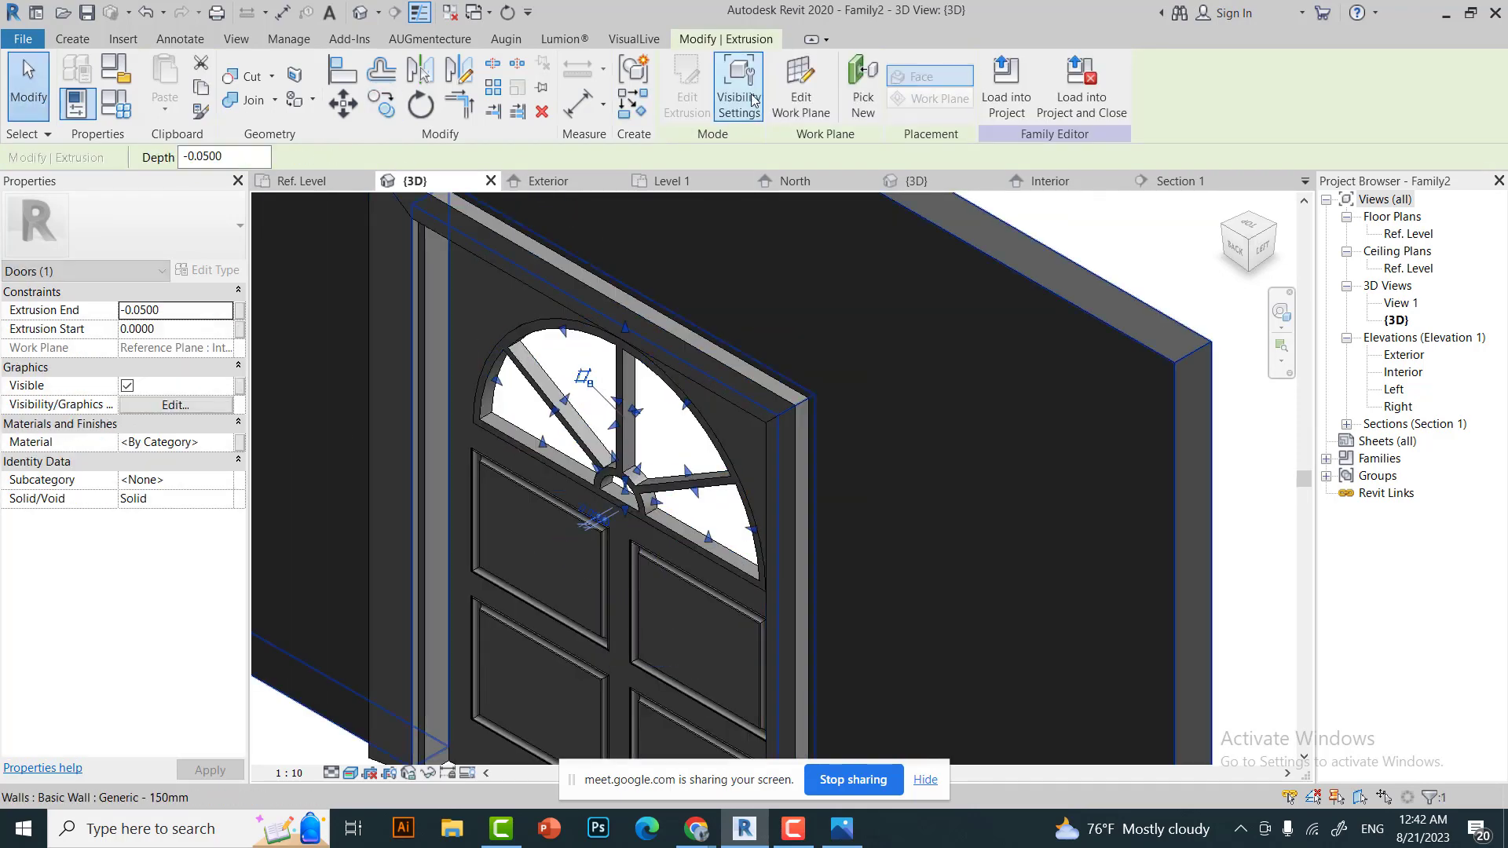
{"action": "left_click", "coordinate": [584, 185]}
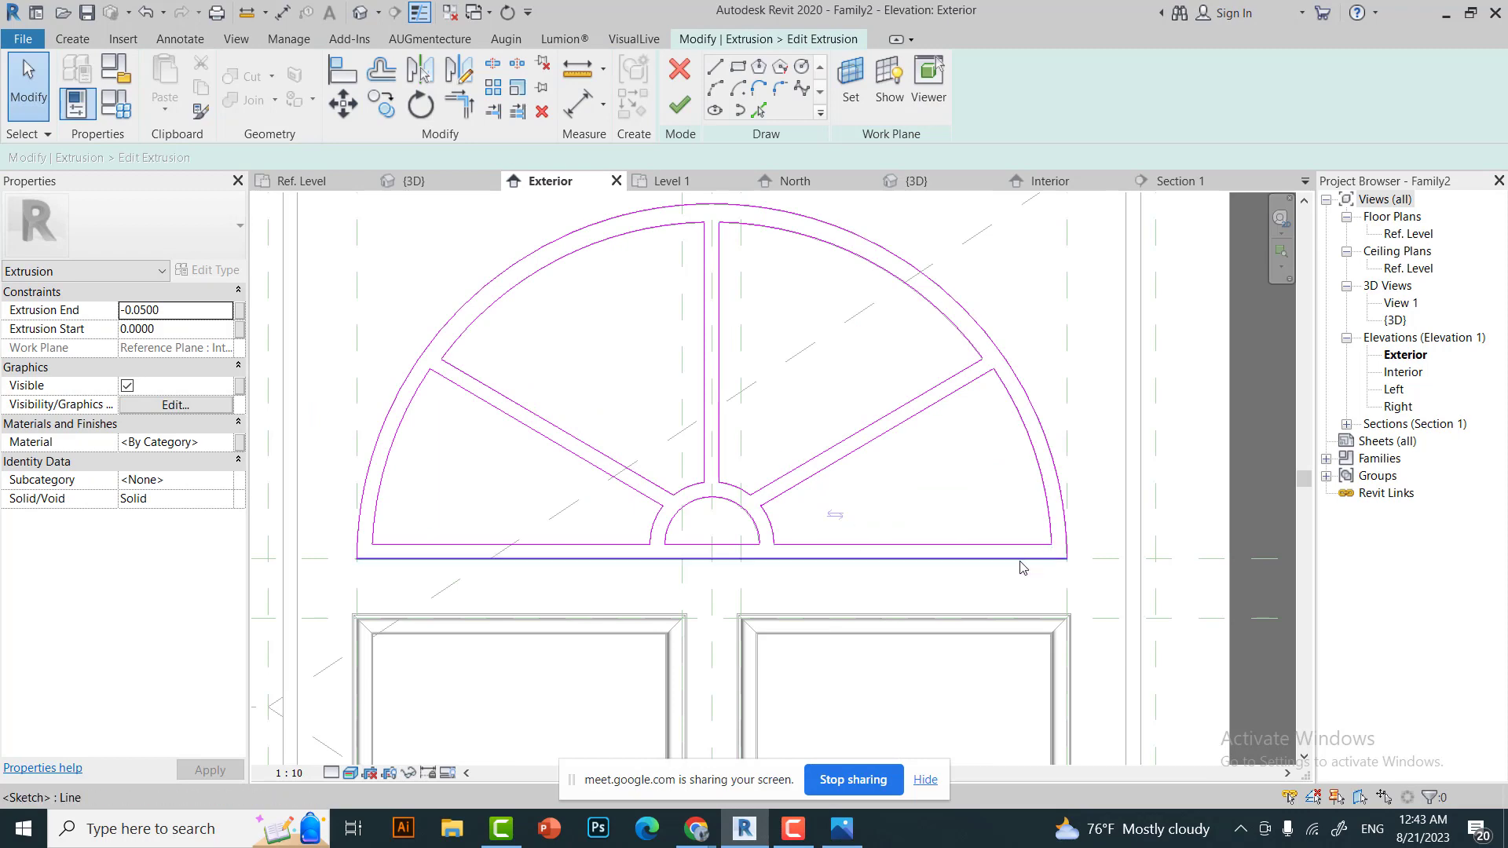
{"action": "left_click", "coordinate": [844, 442]}
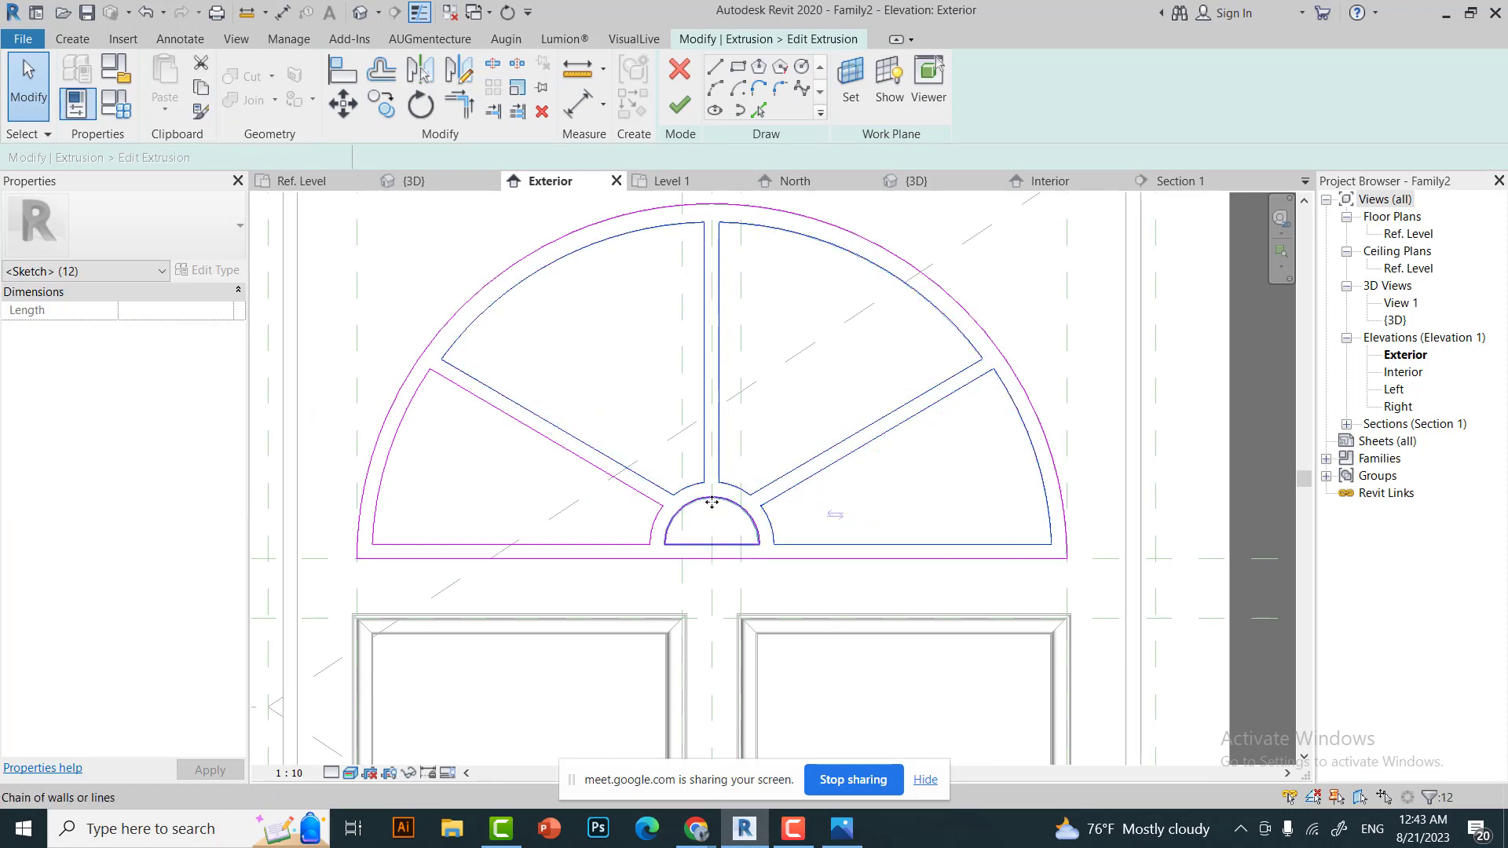
{"action": "key", "text": "Escape"}
{"action": "scroll", "coordinate": [638, 559], "scroll_direction": "down", "scroll_amount": 2}
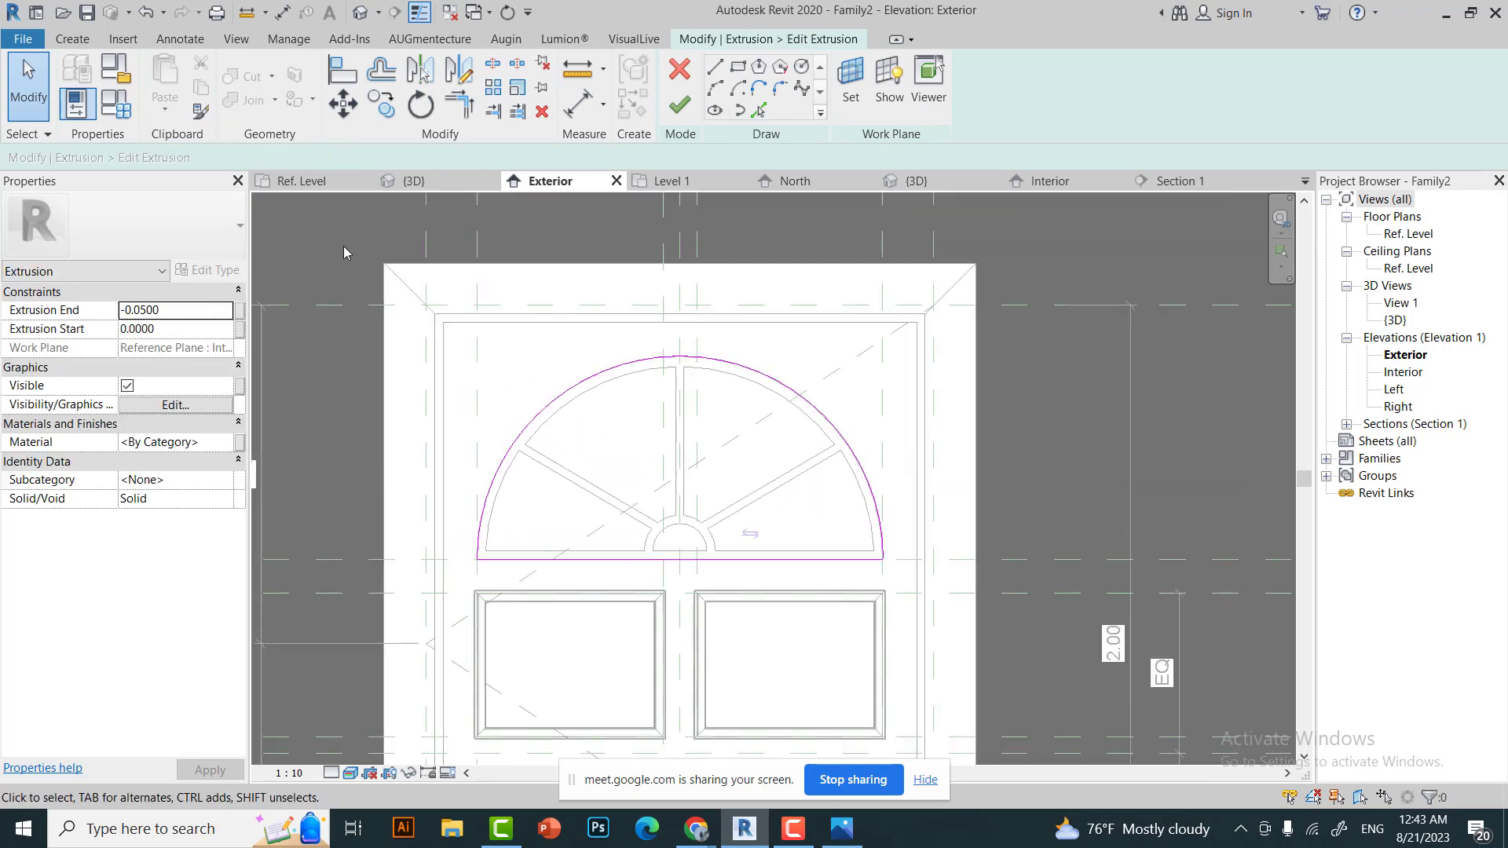
{"action": "left_click", "coordinate": [680, 104]}
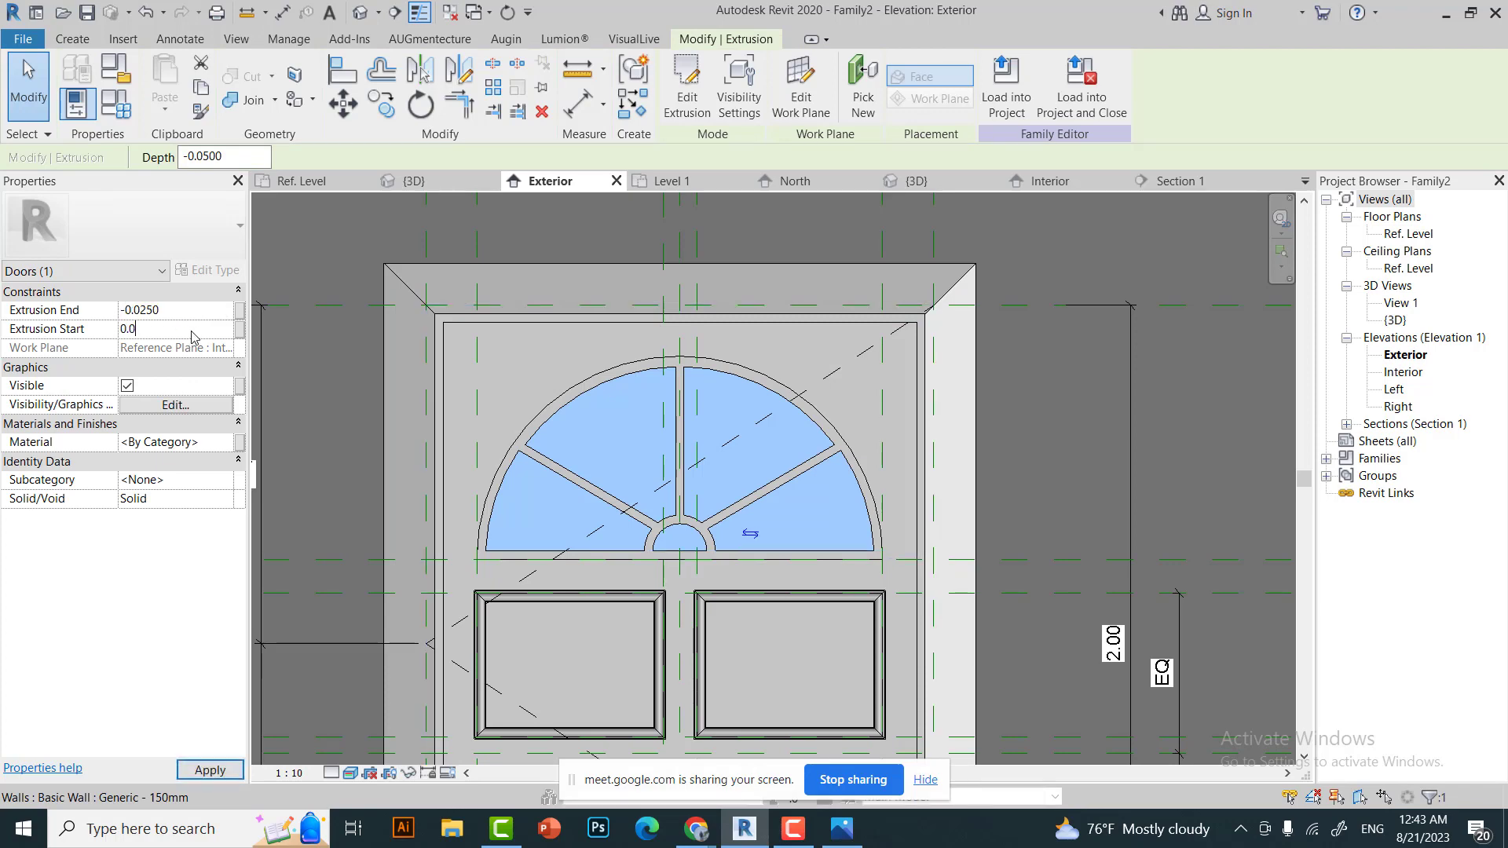
In the 3D view, open Family Types and close it unchanged.
{"action": "scroll", "coordinate": [557, 314], "scroll_direction": "down", "scroll_amount": 3}
{"action": "left_click", "coordinate": [414, 181]}
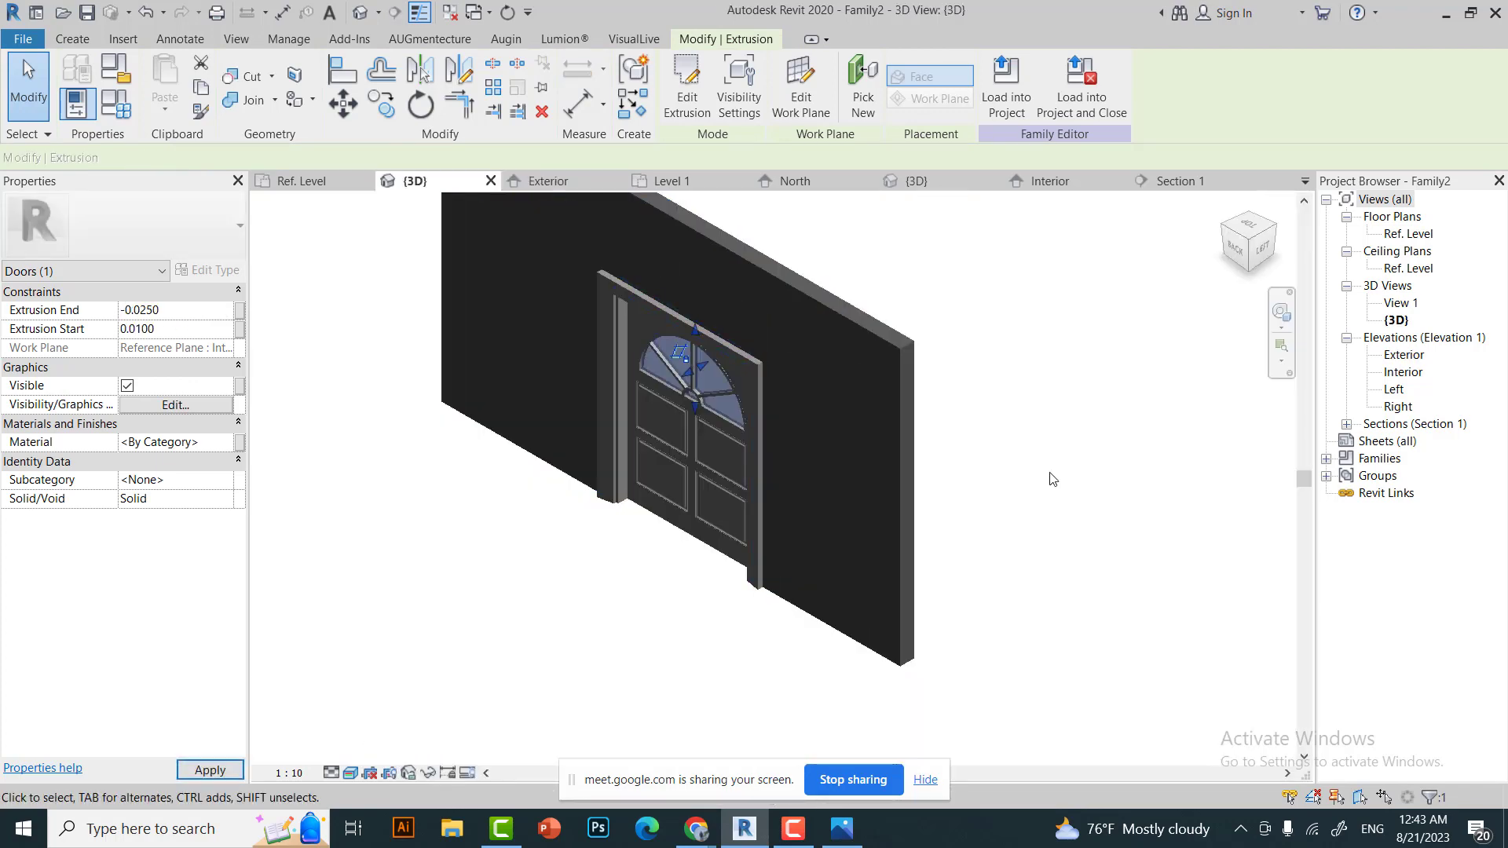
{"action": "scroll", "coordinate": [596, 380], "scroll_direction": "up", "scroll_amount": 3}
{"action": "left_click", "coordinate": [110, 113]}
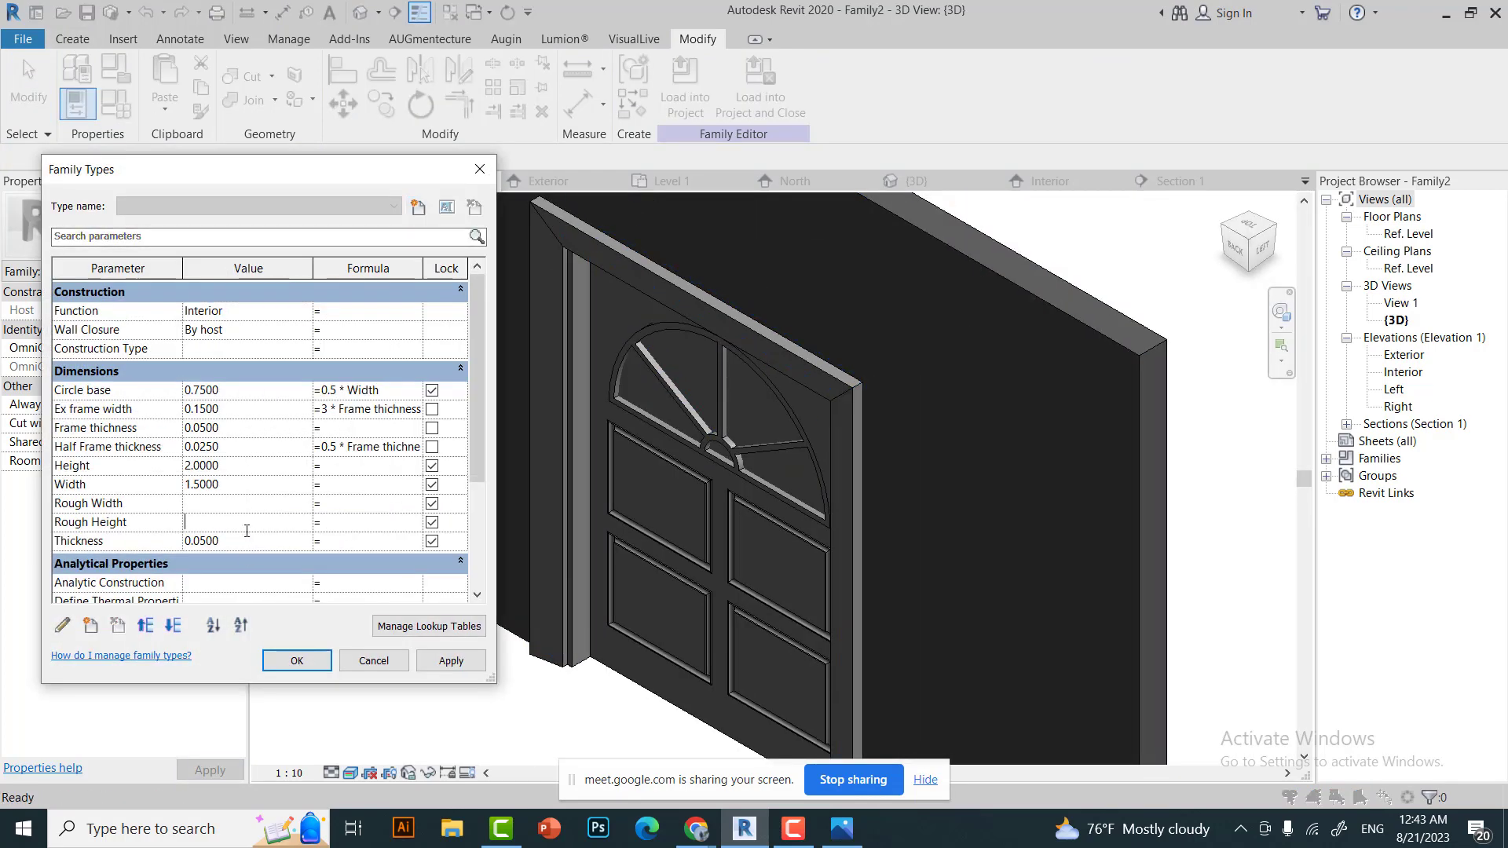
{"action": "left_click", "coordinate": [296, 659]}
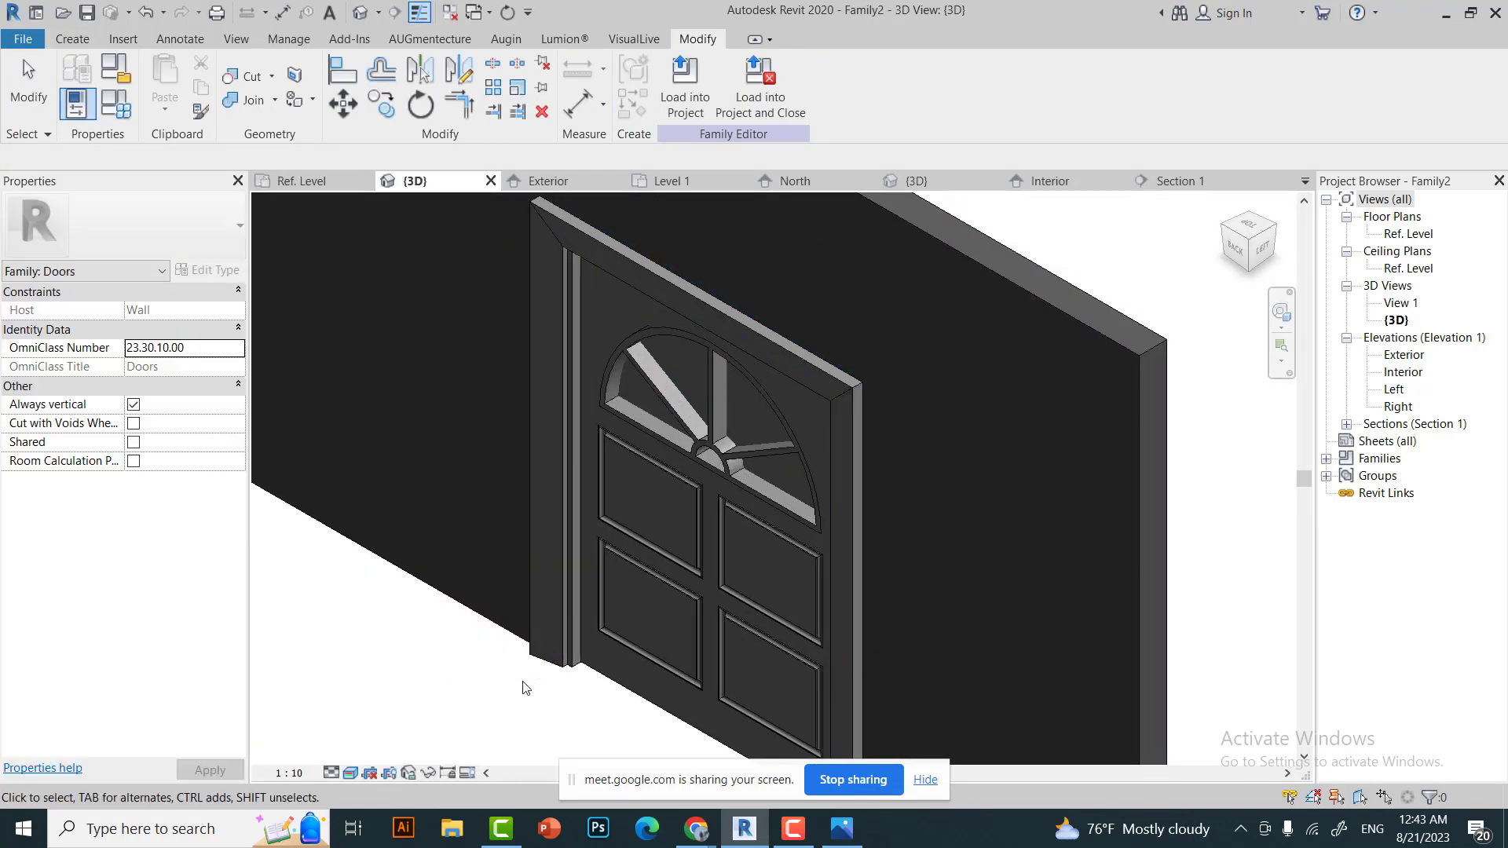
{"action": "scroll", "coordinate": [674, 417], "scroll_direction": "down", "scroll_amount": 3}
Orbit the 3D view to the front-left and select the glazed arch extrusion.
{"action": "middle_click_drag", "start_coordinate": [629, 471], "coordinate": [674, 417], "text": "shift"}
{"action": "scroll", "coordinate": [674, 418], "scroll_direction": "up", "scroll_amount": 4}
{"action": "scroll", "coordinate": [963, 517], "scroll_direction": "up", "scroll_amount": 2}
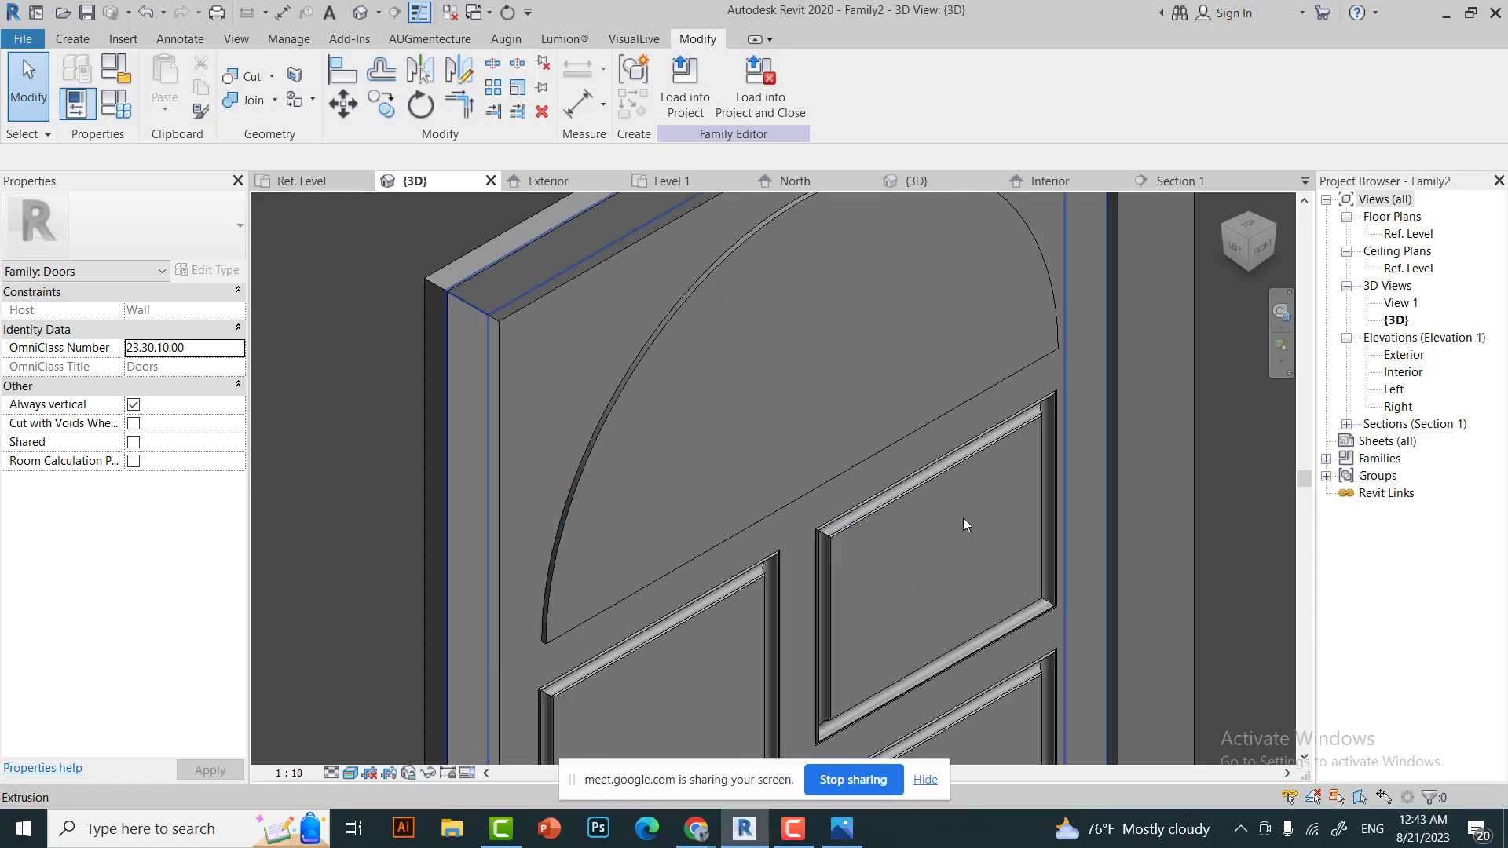
{"action": "scroll", "coordinate": [963, 517], "scroll_direction": "down", "scroll_amount": 3}
{"action": "scroll", "coordinate": [710, 341], "scroll_direction": "up", "scroll_amount": 3}
{"action": "left_click", "coordinate": [788, 408]}
Bring up the Section 1 cross-section of the door.
{"action": "scroll", "coordinate": [788, 408], "scroll_direction": "down", "scroll_amount": 3}
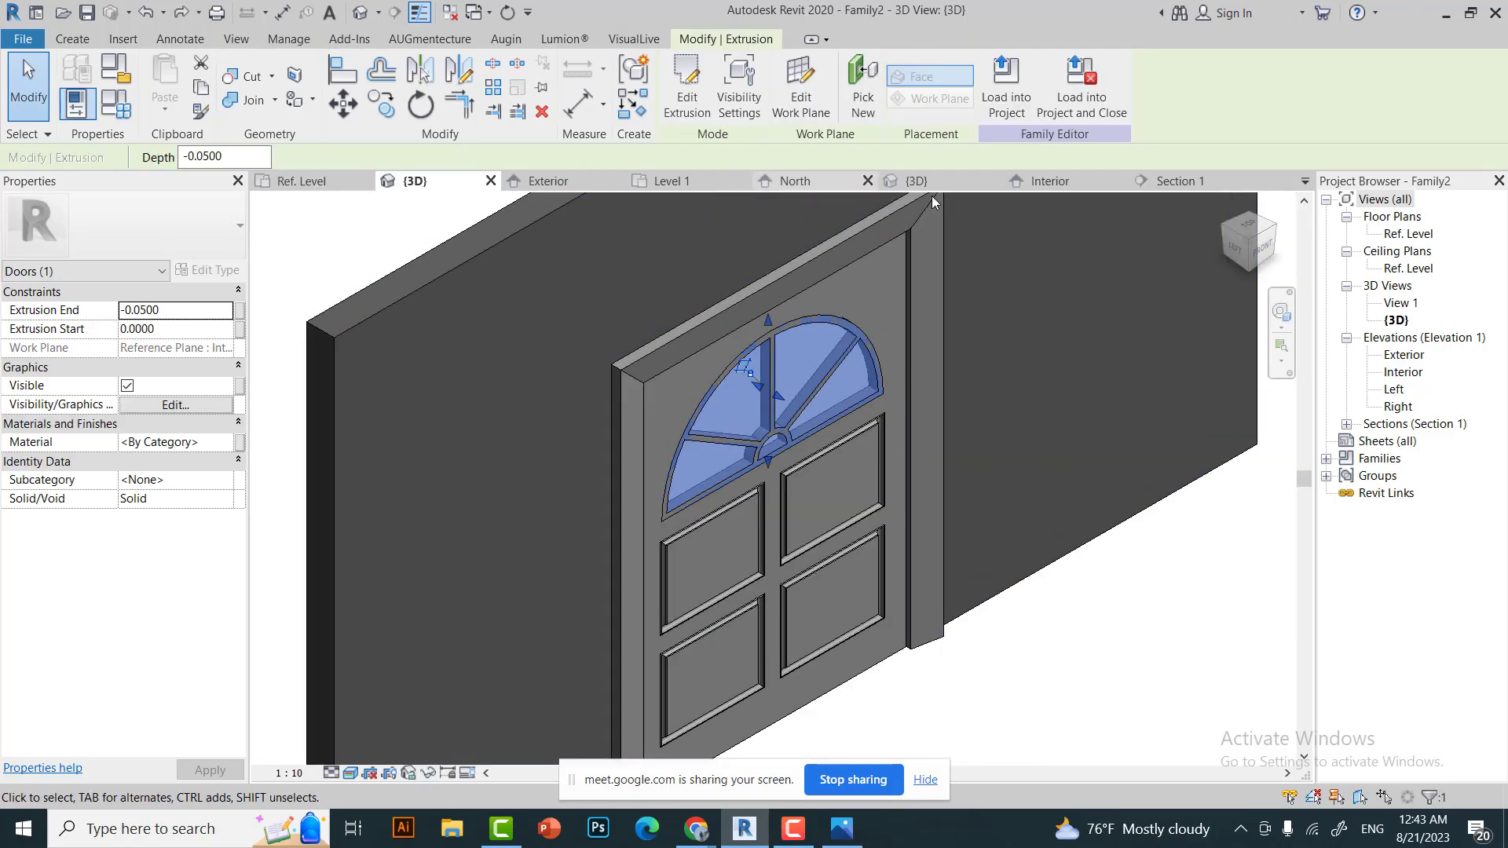
{"action": "left_click", "coordinate": [1178, 180]}
{"action": "key", "text": "Escape"}
{"action": "scroll", "coordinate": [731, 354], "scroll_direction": "up", "scroll_amount": 2}
{"action": "scroll", "coordinate": [731, 353], "scroll_direction": "down", "scroll_amount": 2}
Inspect the Interior and Exterior reference planes in Section 1.
{"action": "left_click", "coordinate": [731, 354]}
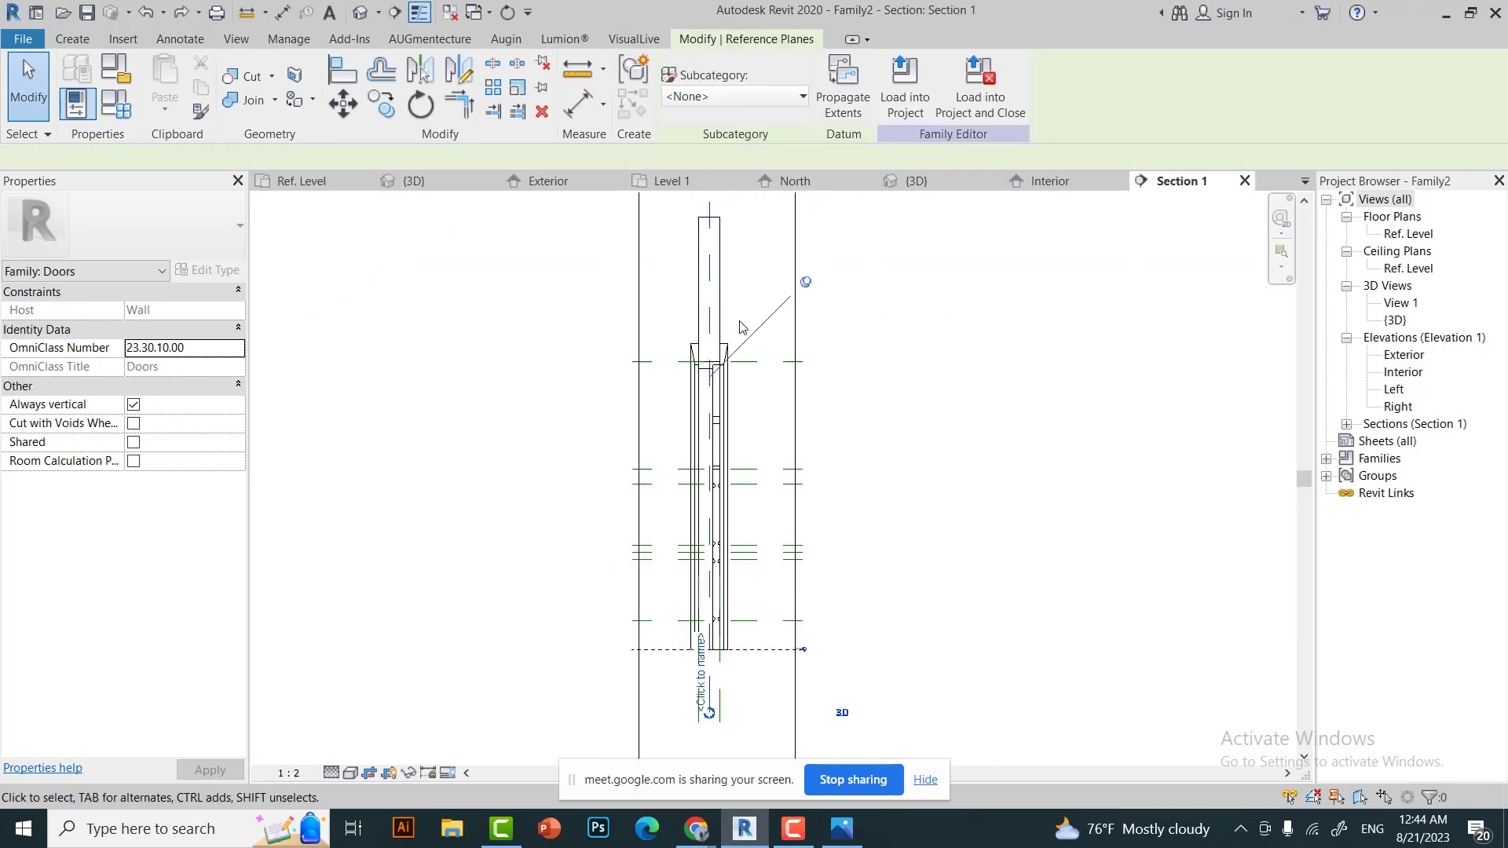
{"action": "scroll", "coordinate": [754, 472], "scroll_direction": "up", "scroll_amount": 3}
{"action": "scroll", "coordinate": [754, 472], "scroll_direction": "down", "scroll_amount": 3}
{"action": "scroll", "coordinate": [769, 553], "scroll_direction": "up", "scroll_amount": 3}
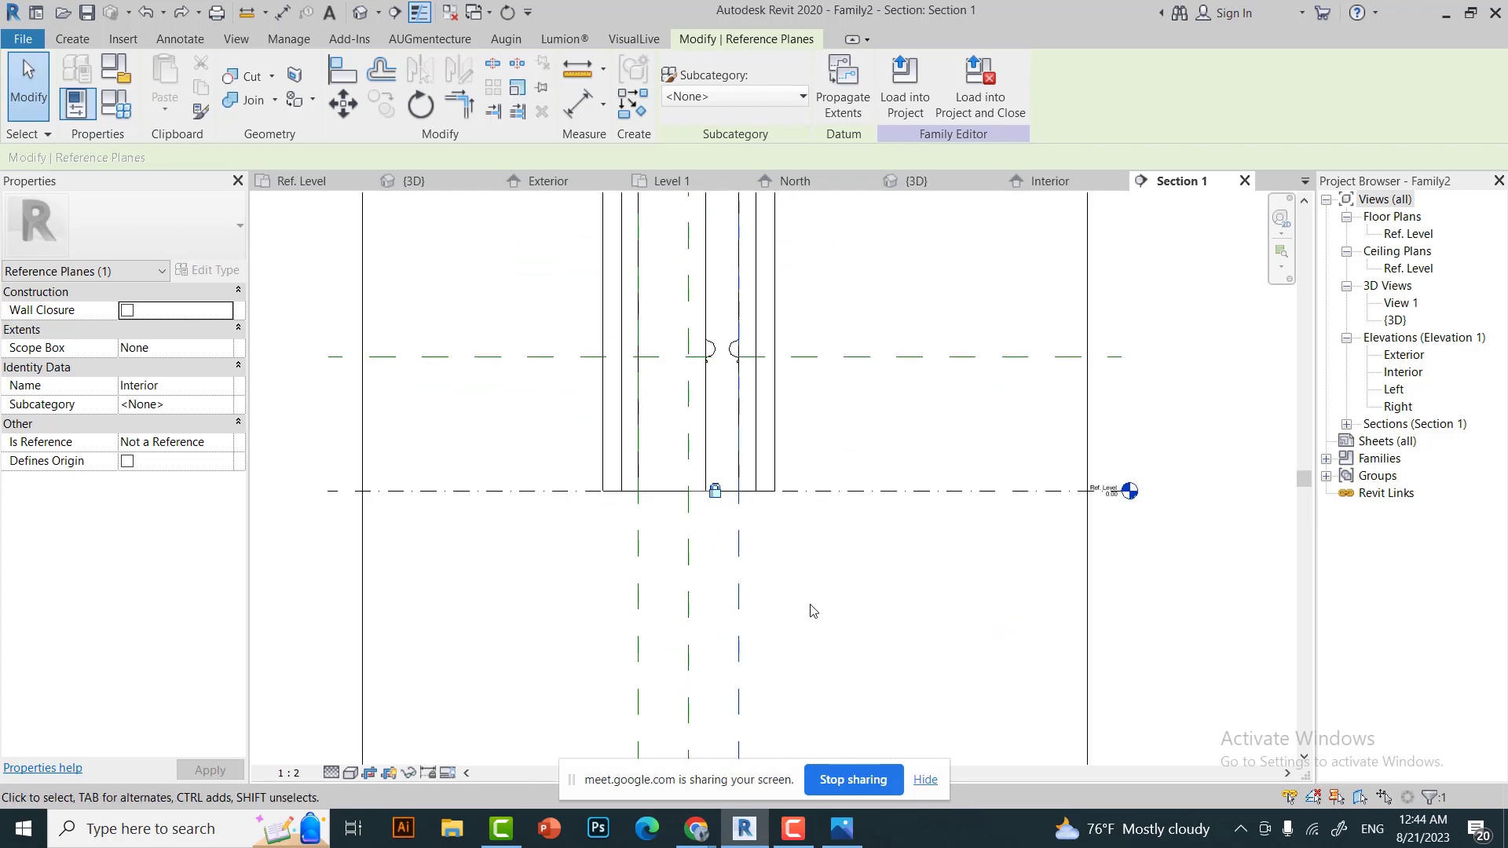
{"action": "scroll", "coordinate": [813, 611], "scroll_direction": "down", "scroll_amount": 2}
{"action": "scroll", "coordinate": [660, 334], "scroll_direction": "up", "scroll_amount": 3}
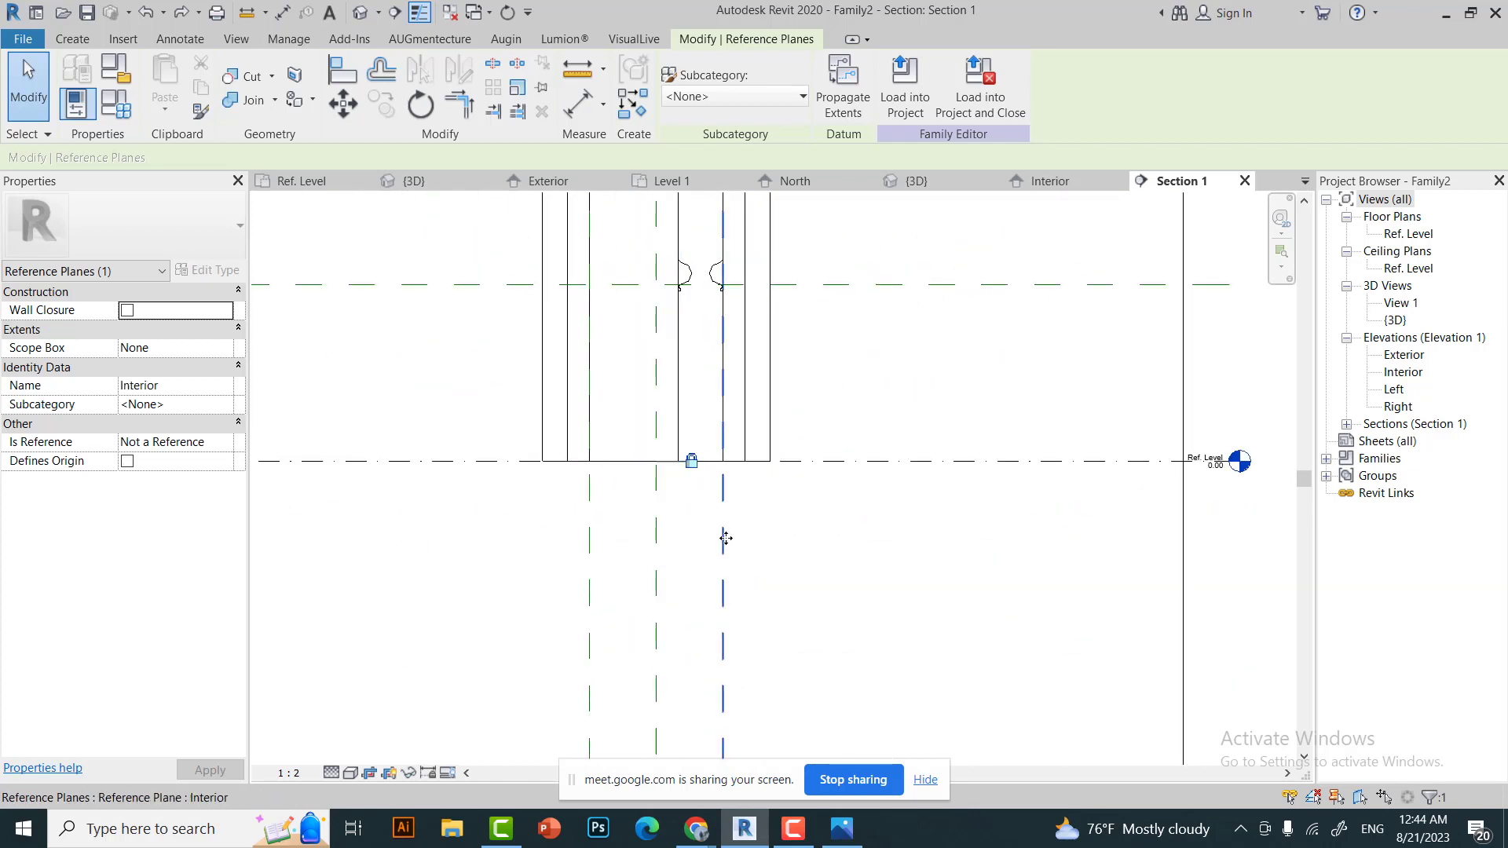
{"action": "left_click", "coordinate": [754, 549]}
{"action": "middle_click_drag", "start_coordinate": [754, 550], "coordinate": [743, 566]}
{"action": "left_click", "coordinate": [743, 565]}
{"action": "left_click", "coordinate": [565, 519]}
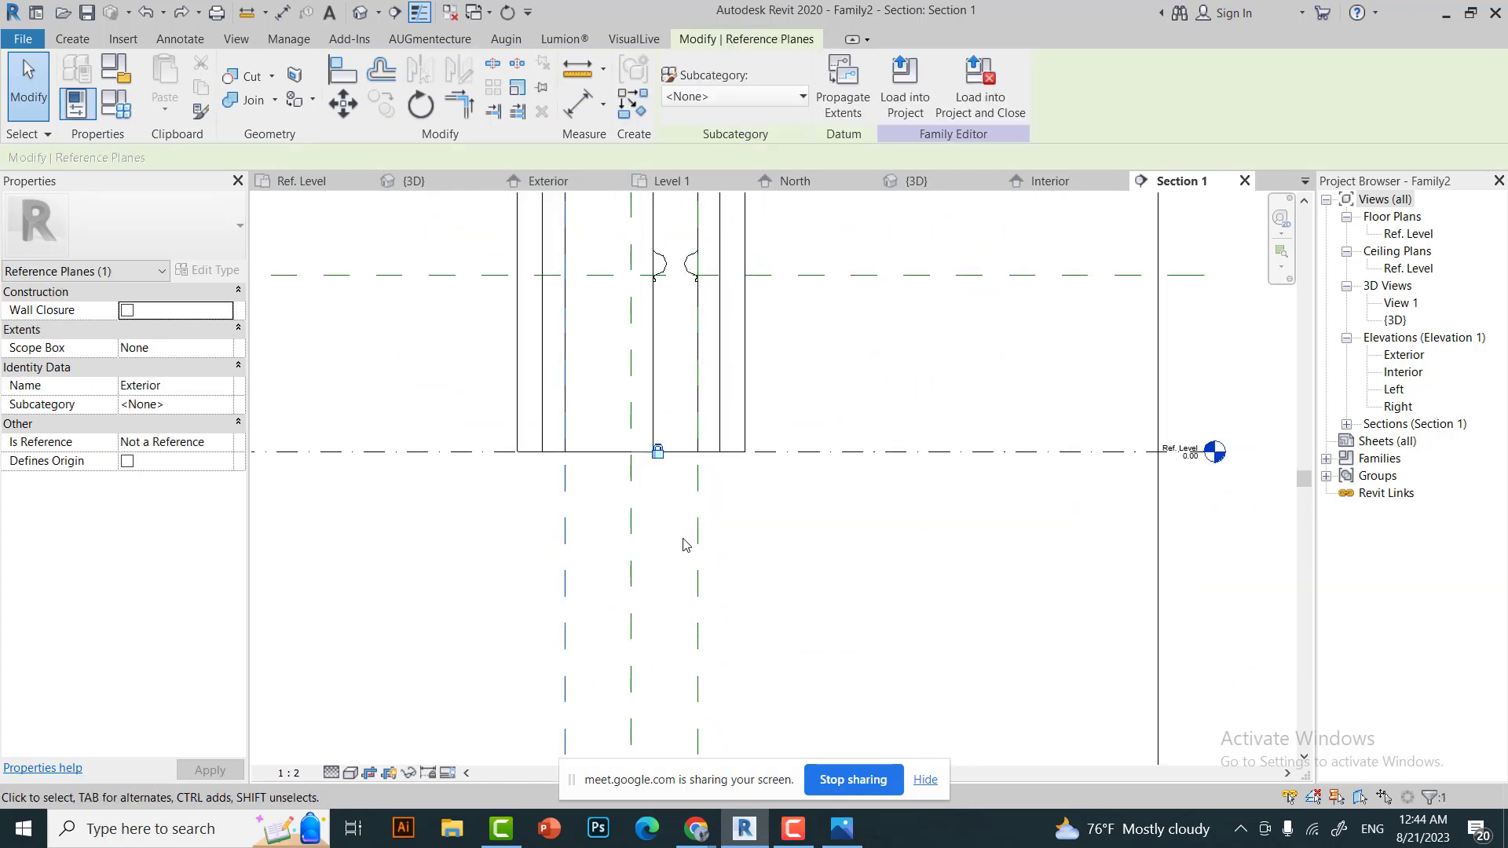
Draw a new vertical reference plane with RP and name it Glass.
{"action": "key", "text": "r"}
{"action": "key", "text": "p"}
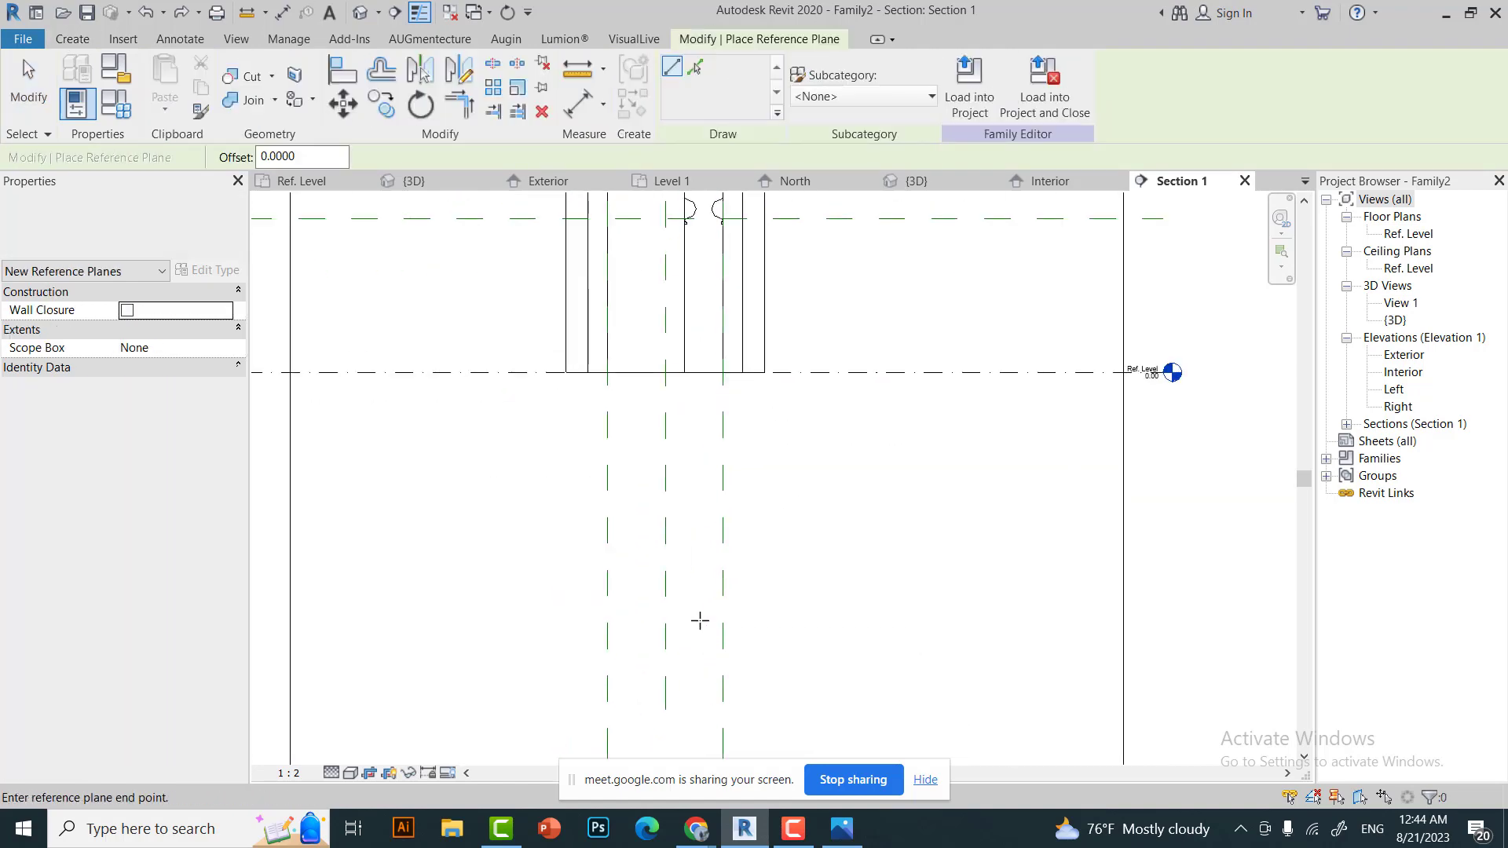
{"action": "scroll", "coordinate": [699, 621], "scroll_direction": "down", "scroll_amount": 2}
{"action": "left_click", "coordinate": [691, 723]}
{"action": "scroll", "coordinate": [691, 723], "scroll_direction": "up", "scroll_amount": 2}
{"action": "key", "text": "Escape"}
{"action": "left_click", "coordinate": [719, 432]}
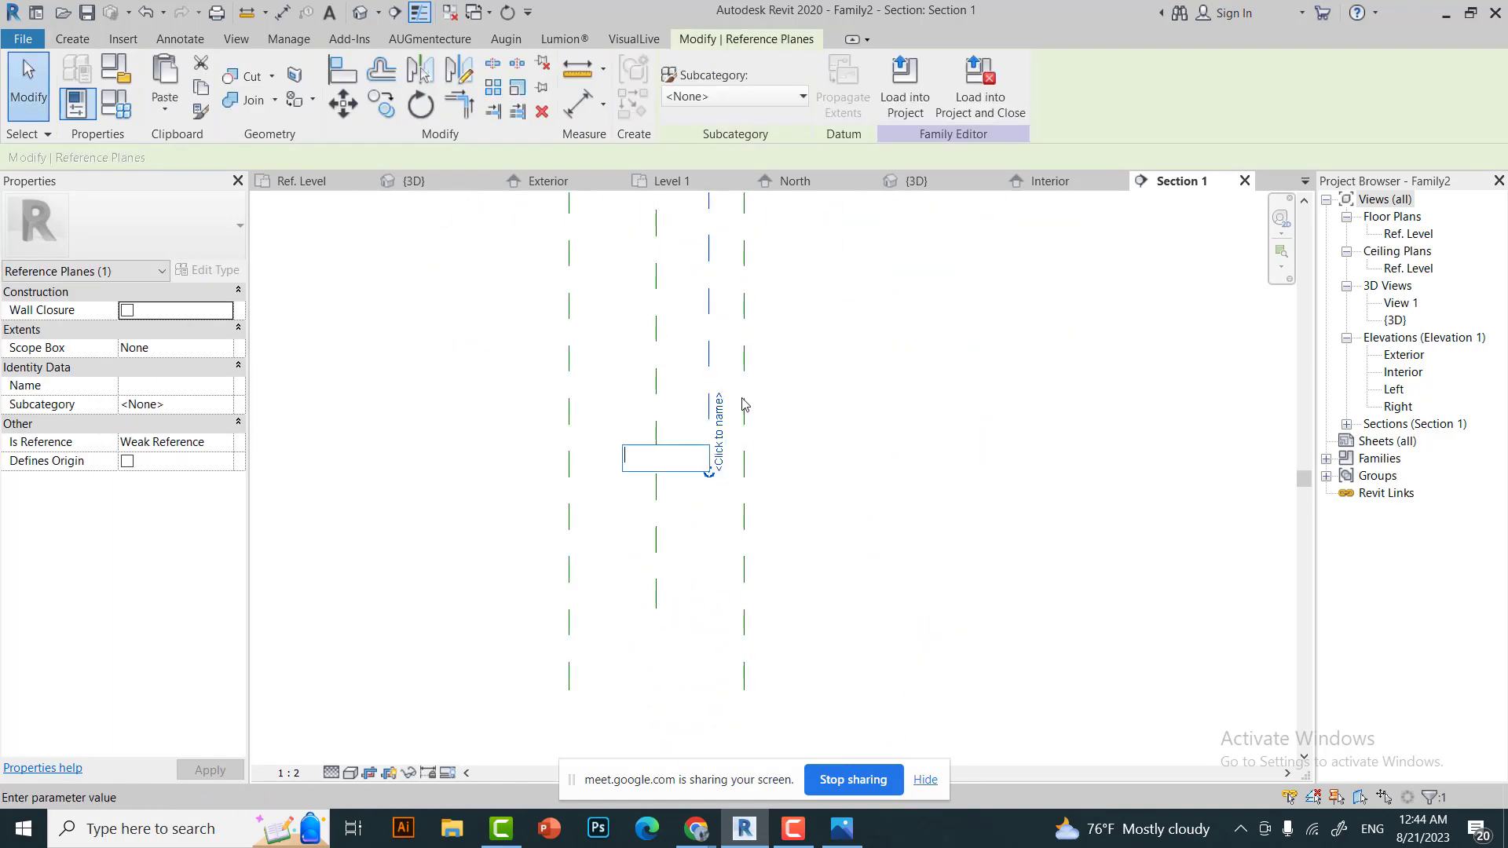
{"action": "scroll", "coordinate": [744, 404], "scroll_direction": "up", "scroll_amount": 2}
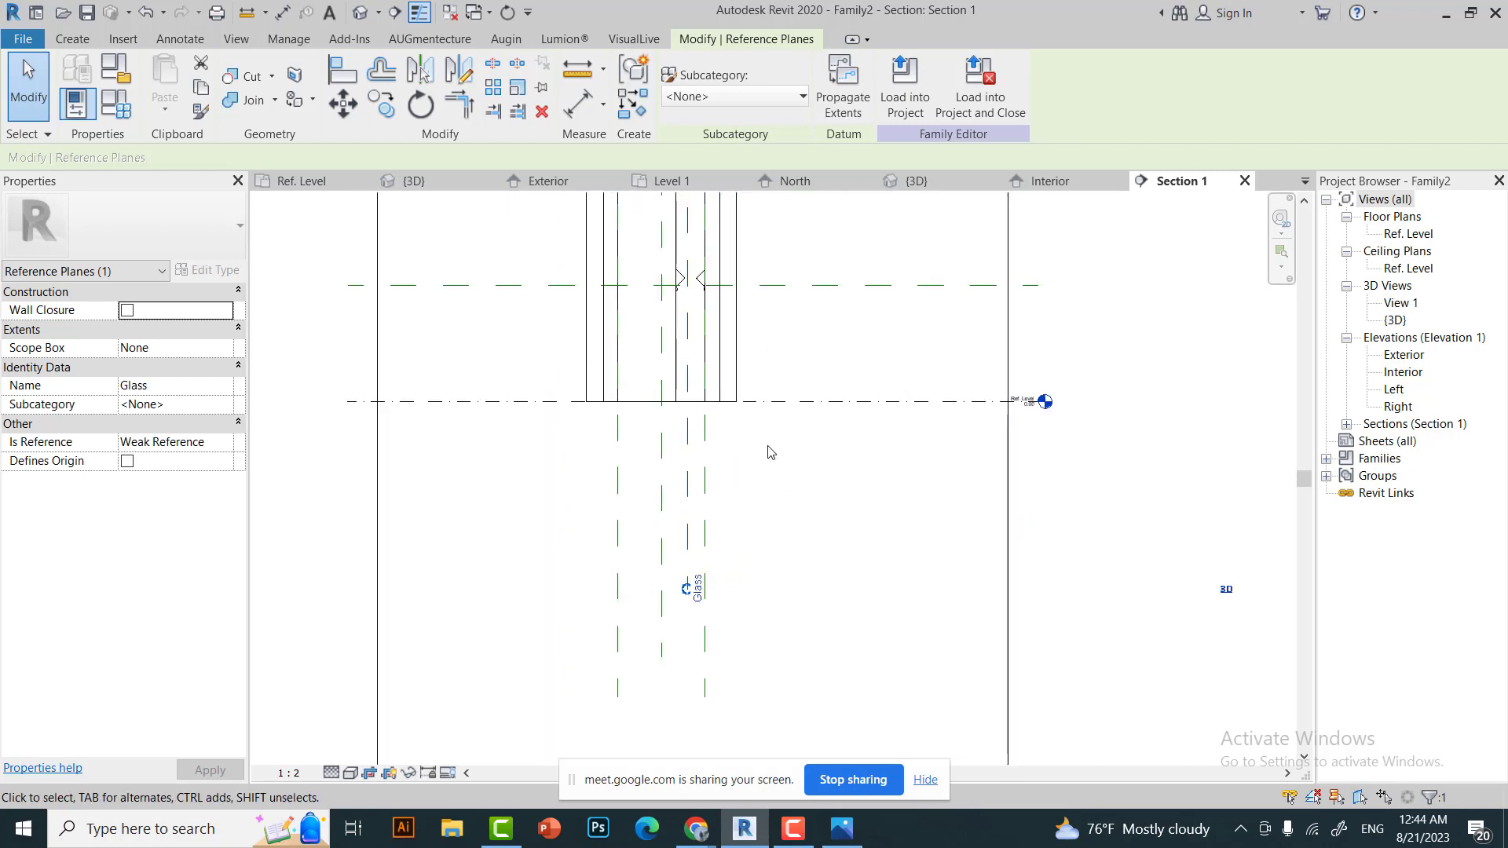
{"action": "key", "text": "Escape"}
Dimension Glass to its neighbouring plane and set the gap to 0.012.
{"action": "key", "text": "d"}
{"action": "key", "text": "i"}
{"action": "left_click", "coordinate": [598, 487]}
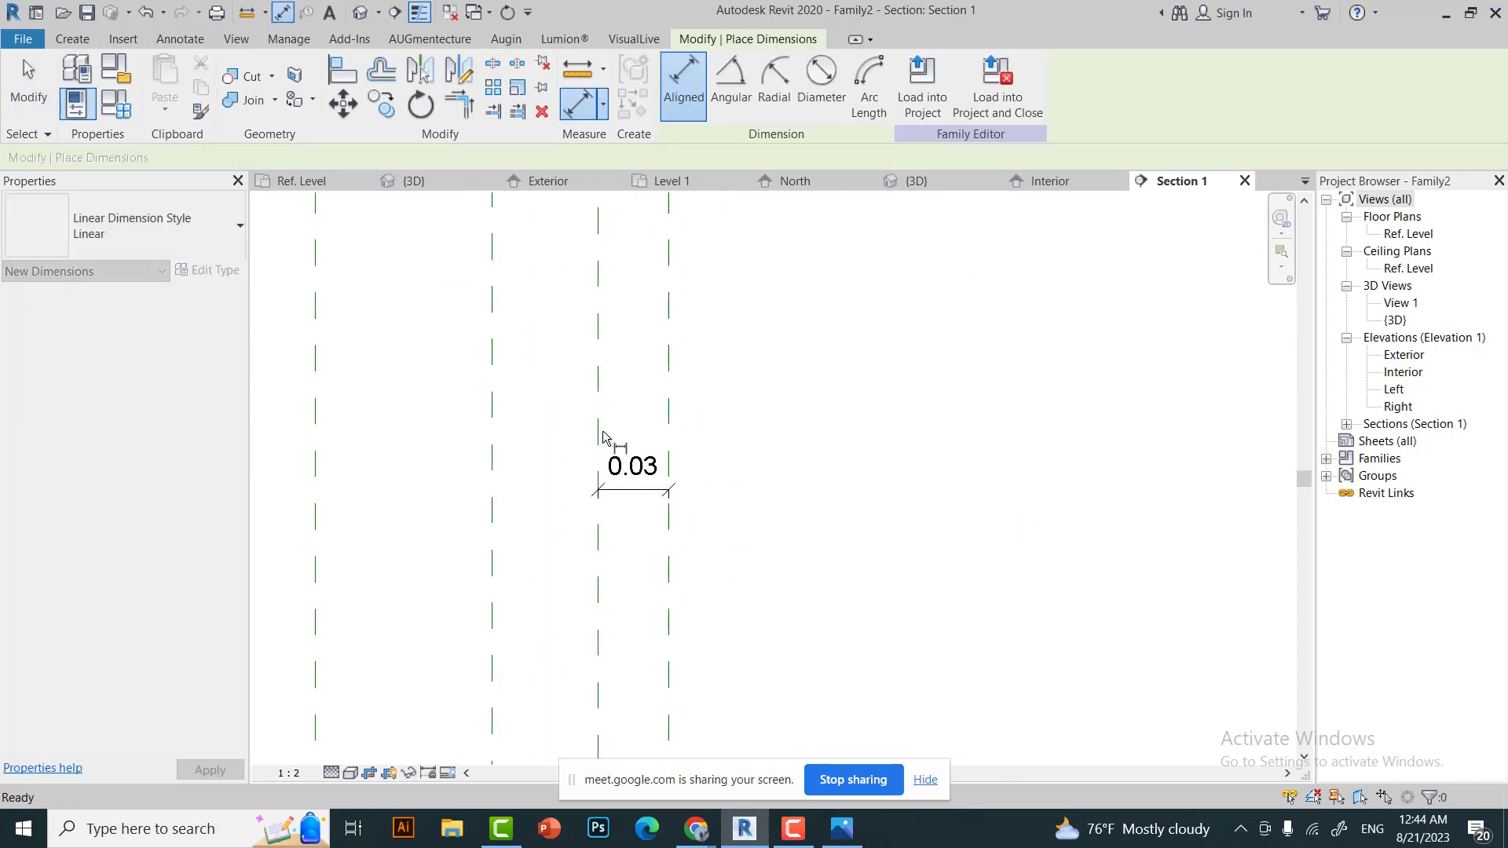
{"action": "key", "text": "Escape"}
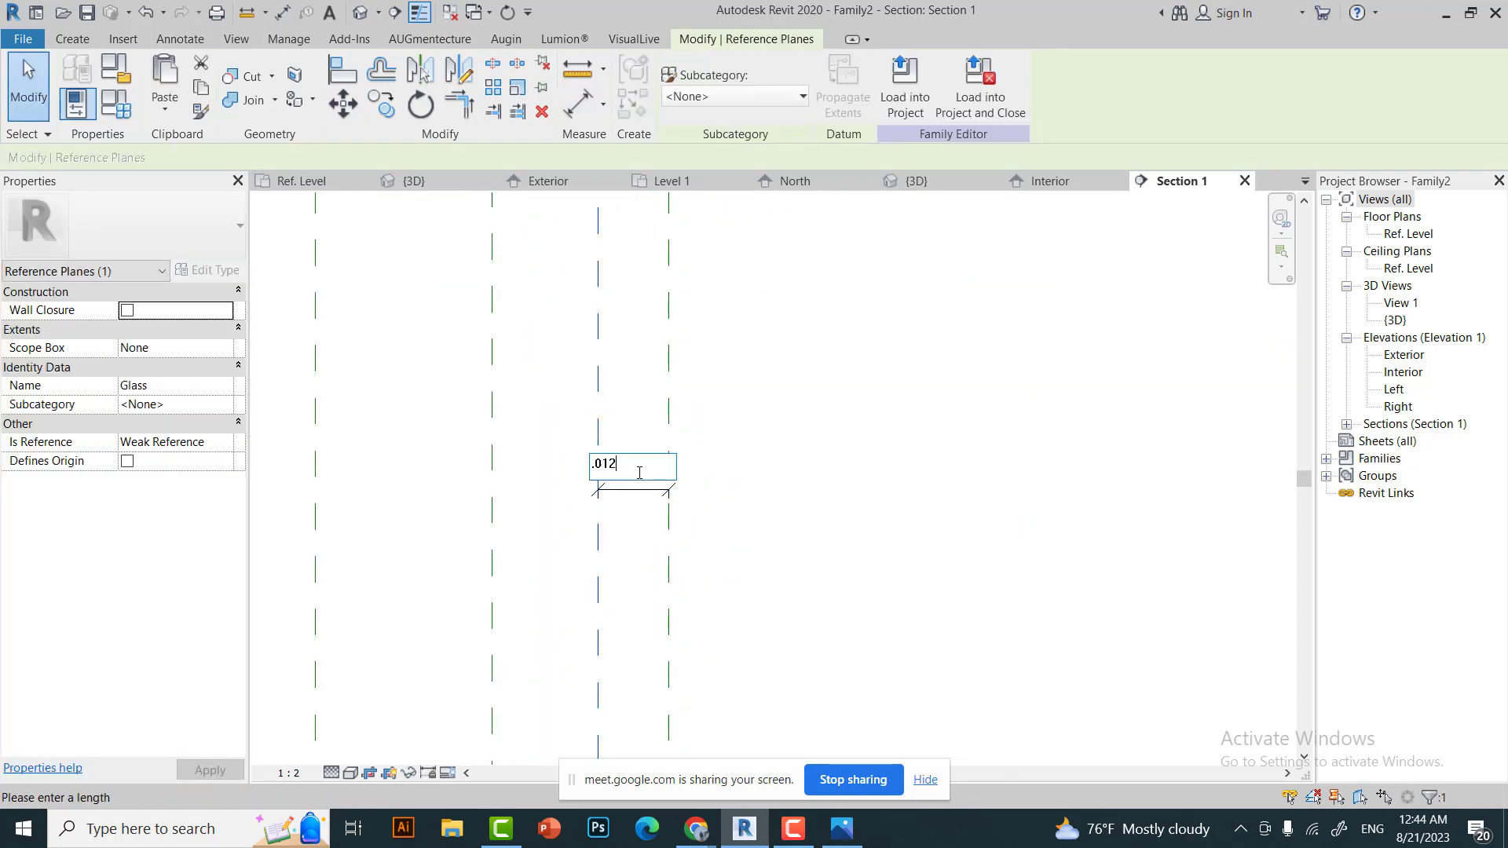
{"action": "scroll", "coordinate": [670, 452], "scroll_direction": "down", "scroll_amount": 3}
{"action": "scroll", "coordinate": [675, 408], "scroll_direction": "up", "scroll_amount": 4}
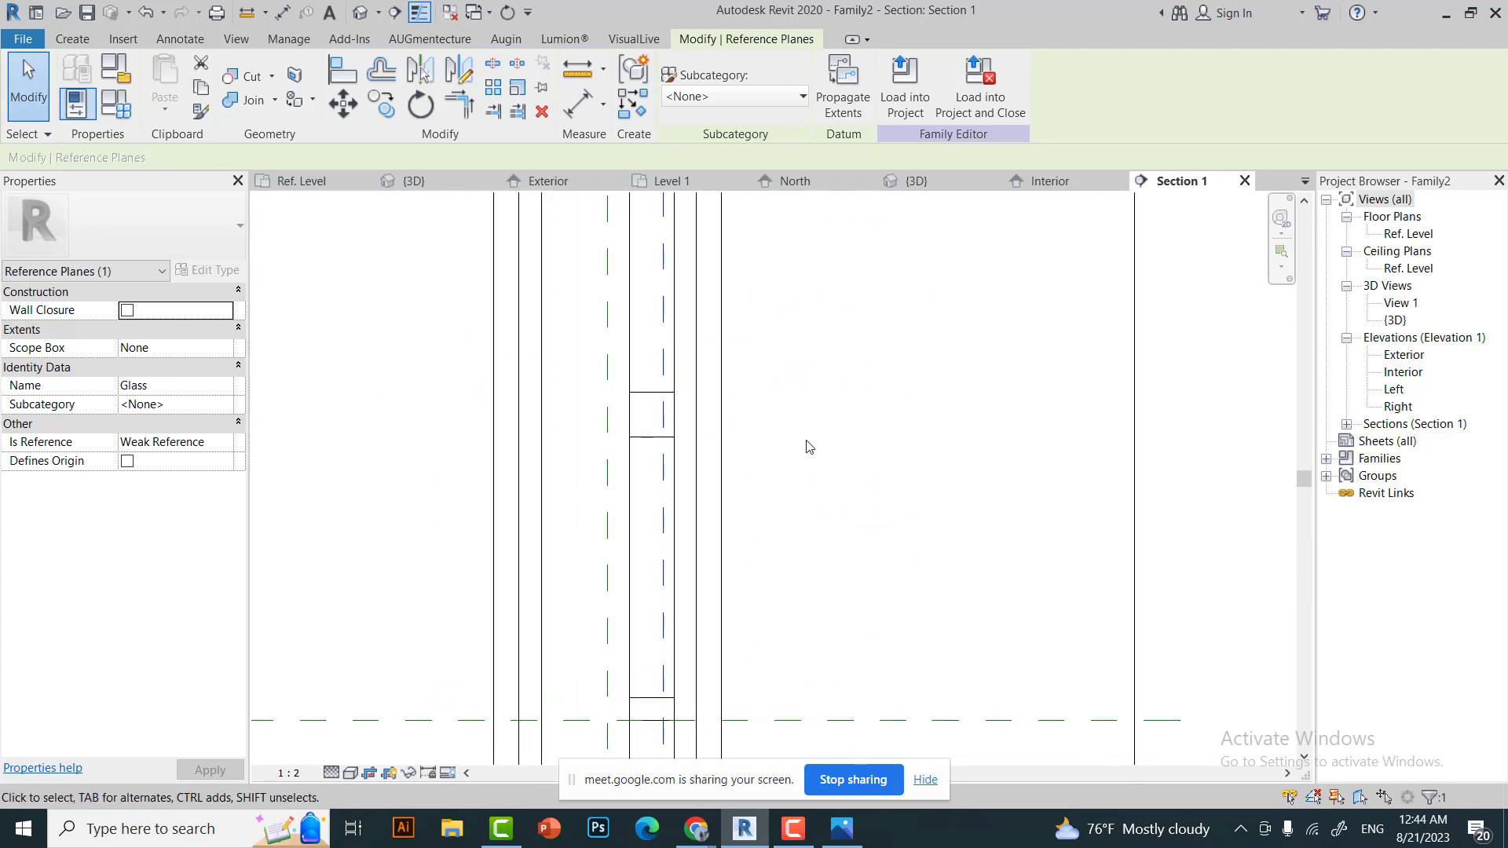
{"action": "left_click", "coordinate": [697, 387]}
{"action": "left_click", "coordinate": [1007, 491]}
Select the glass extrusion and set Extrusion Start -0.0125 and End -0.0250.
{"action": "middle_click_drag", "start_coordinate": [1007, 492], "coordinate": [1014, 236]}
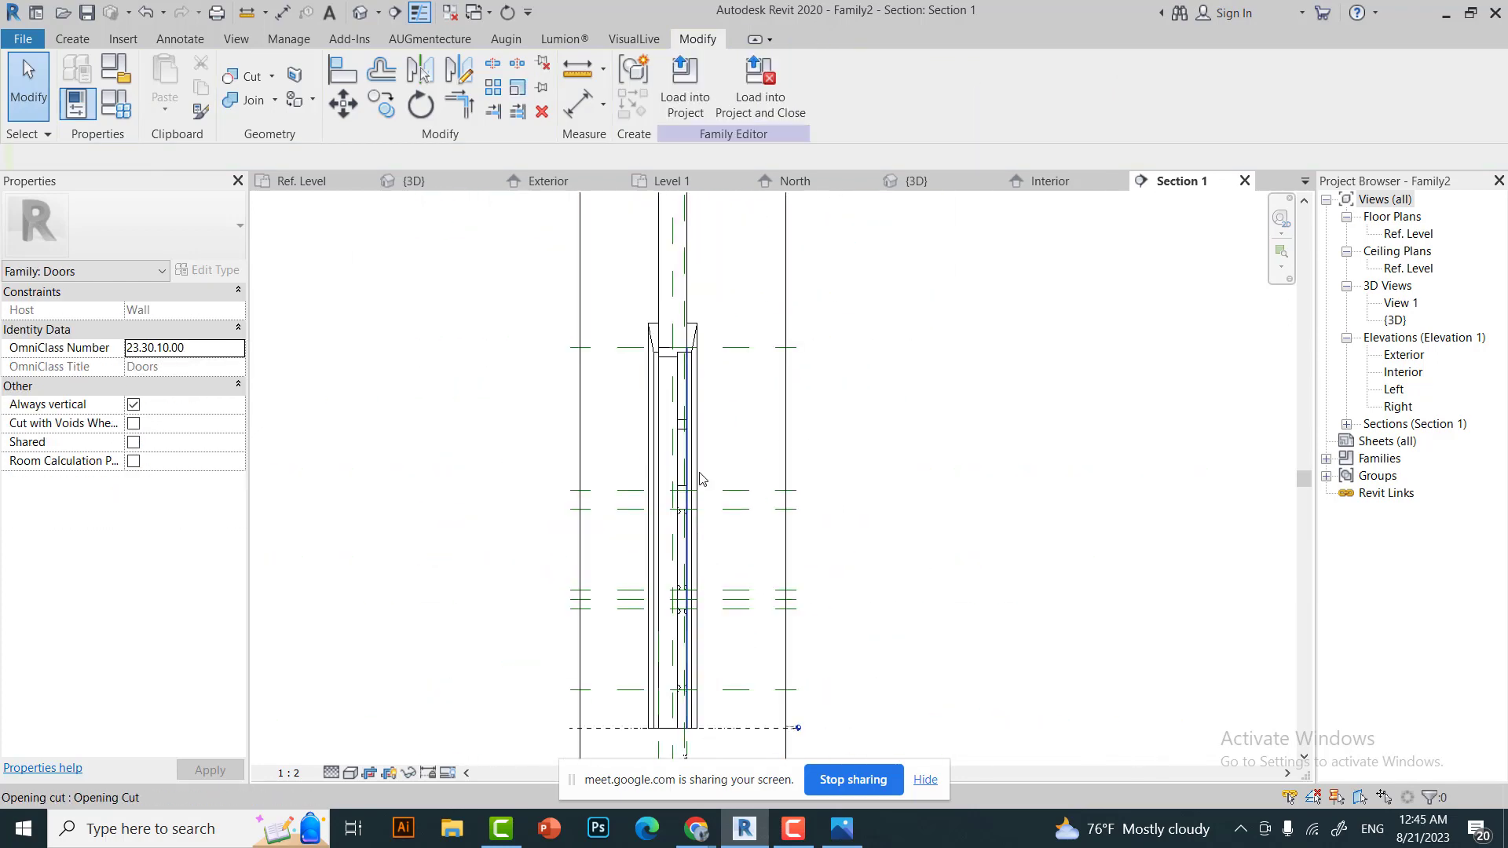
{"action": "left_click", "coordinate": [400, 180]}
{"action": "left_click", "coordinate": [739, 431]}
{"action": "key", "text": "ctrl+Tab"}
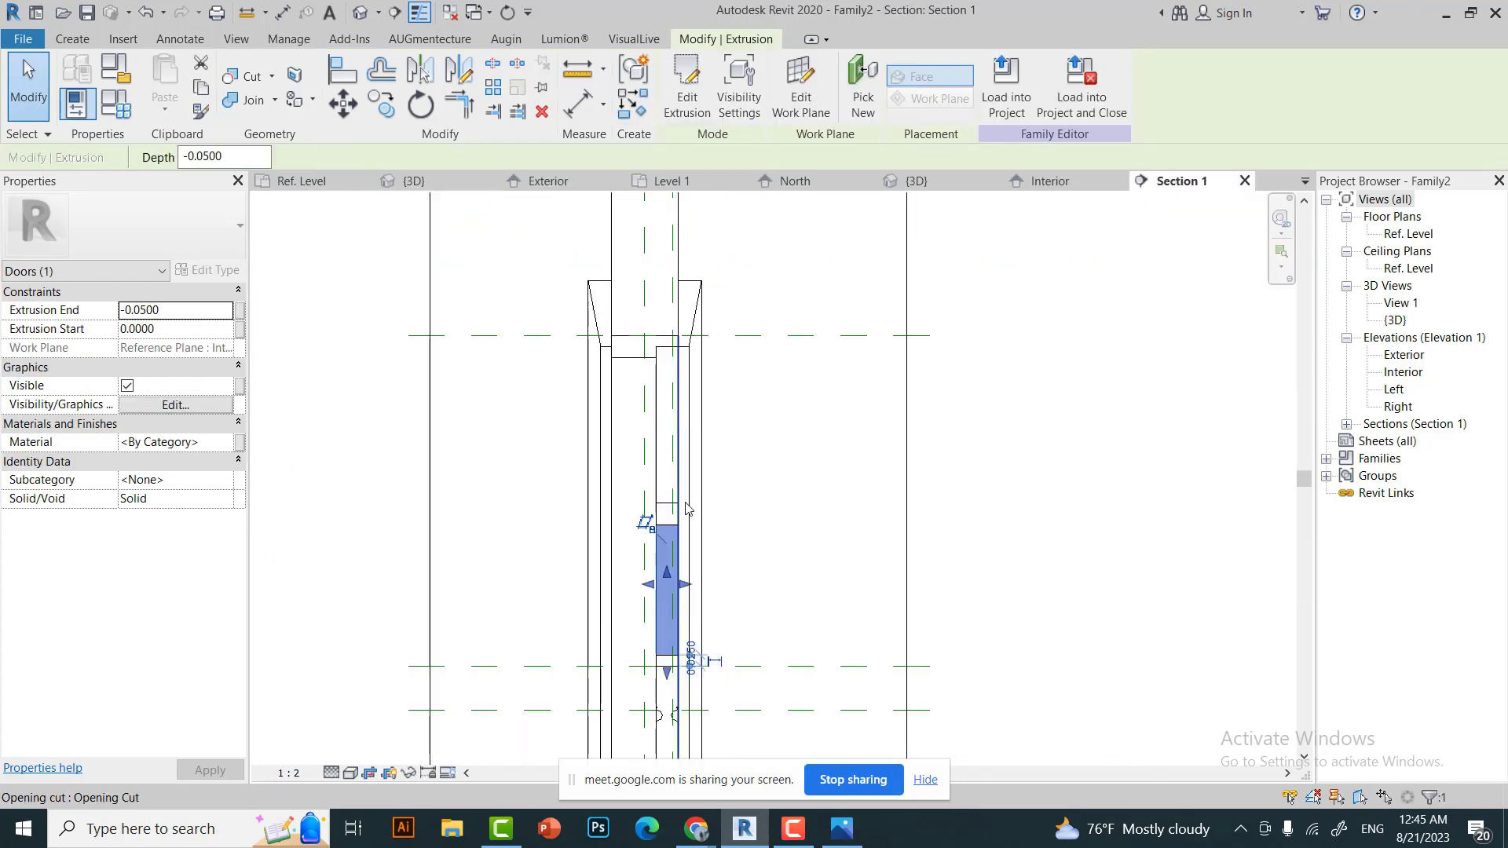
{"action": "scroll", "coordinate": [676, 471], "scroll_direction": "up", "scroll_amount": 2}
{"action": "scroll", "coordinate": [660, 409], "scroll_direction": "up", "scroll_amount": 2}
{"action": "left_click_drag", "start_coordinate": [646, 393], "coordinate": [707, 392]}
{"action": "middle_click_drag", "start_coordinate": [777, 597], "coordinate": [735, 554]}
{"action": "left_click_drag", "start_coordinate": [616, 346], "coordinate": [640, 341]}
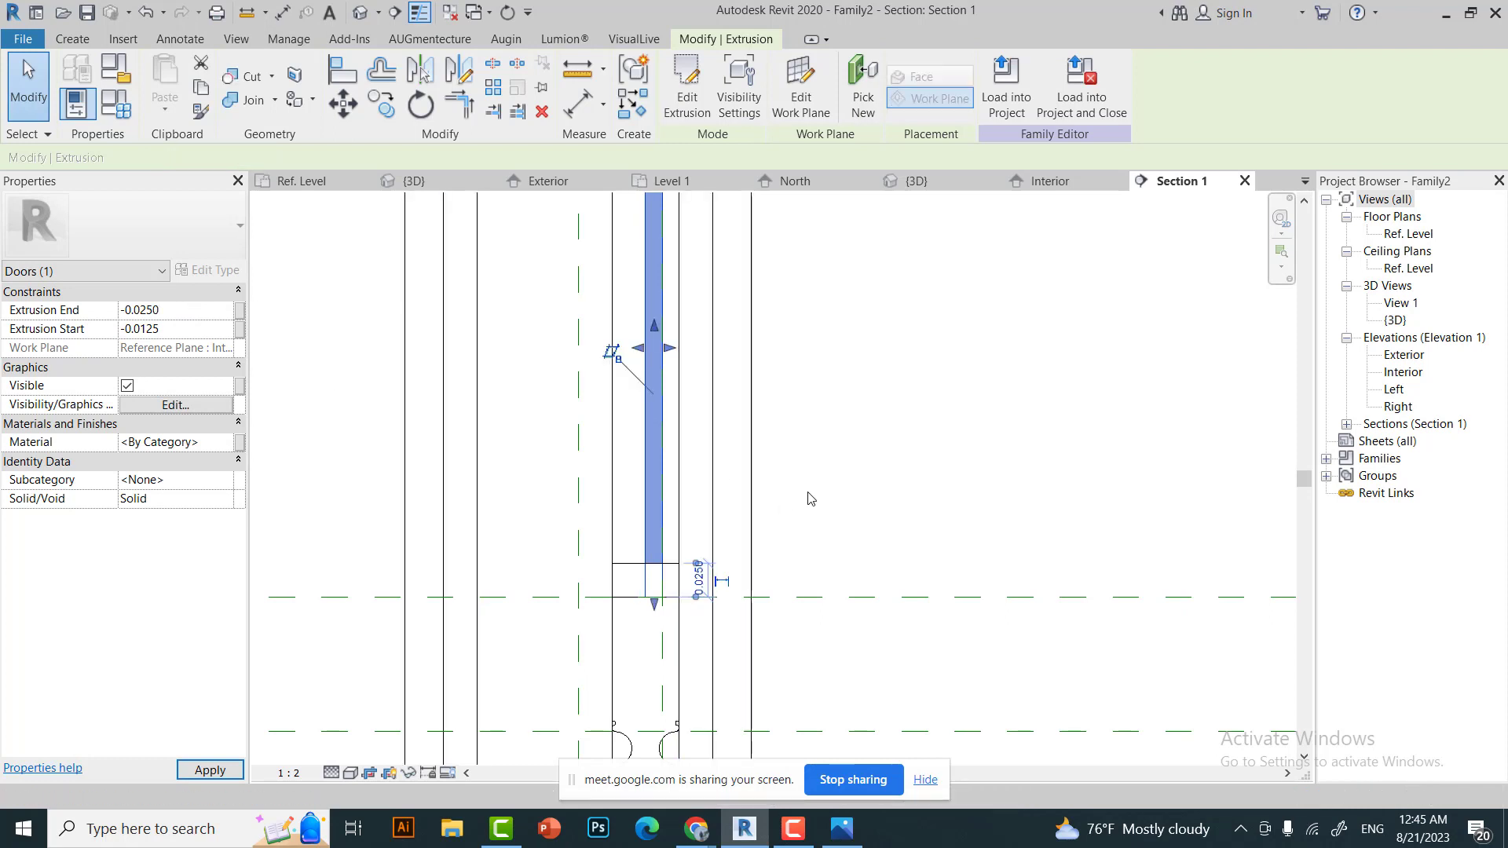
Dimension the 0.01 glass thickness and label it with new type parameter 'Glass Thinkness'.
{"action": "scroll", "coordinate": [808, 498], "scroll_direction": "up", "scroll_amount": 1}
{"action": "middle_click_drag", "start_coordinate": [795, 448], "coordinate": [795, 236]}
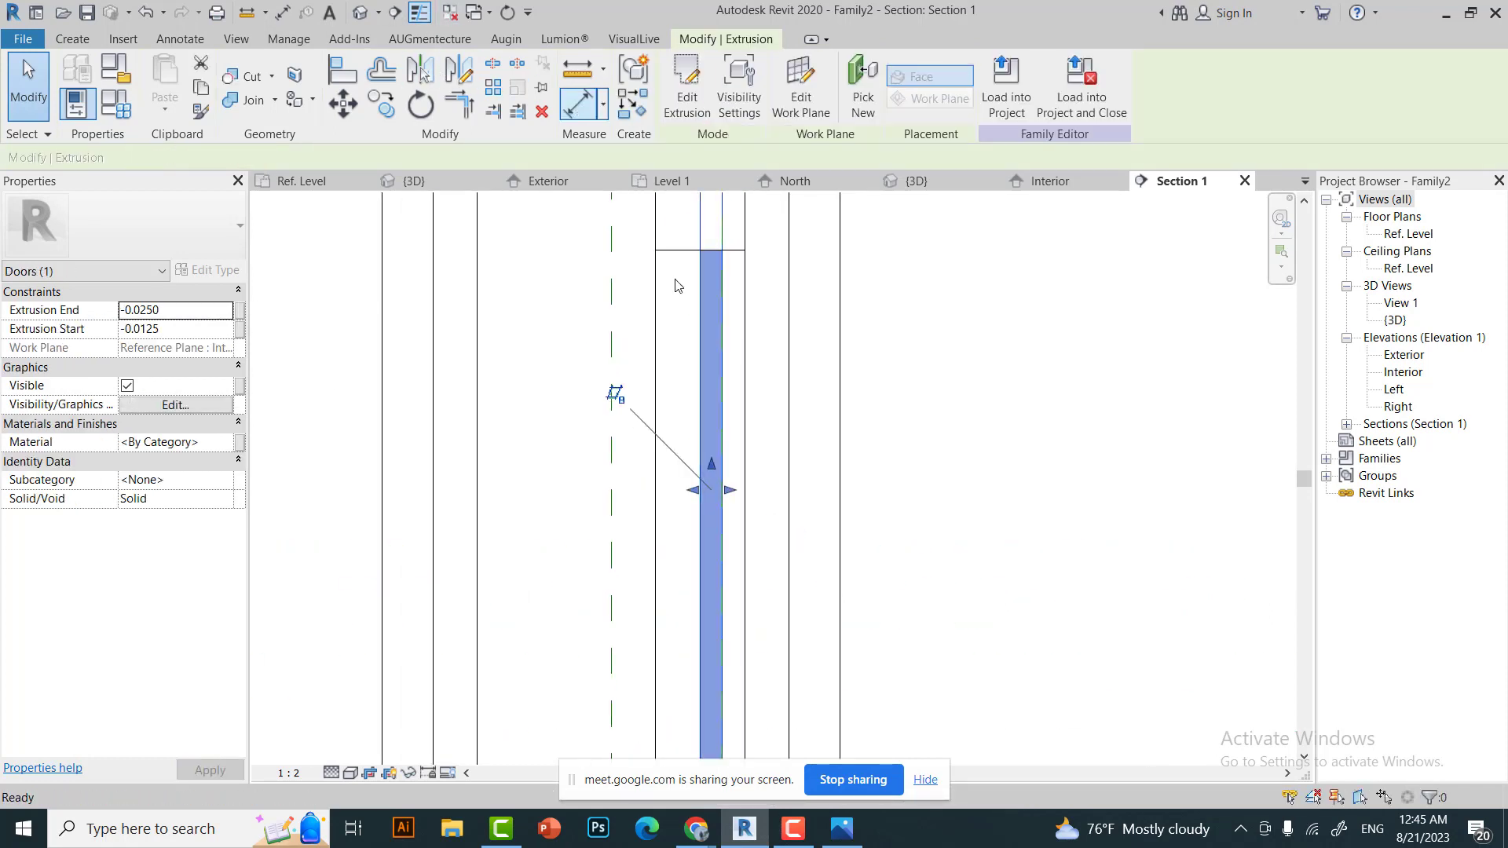
{"action": "key", "text": "d"}
{"action": "key", "text": "i"}
{"action": "scroll", "coordinate": [664, 427], "scroll_direction": "down", "scroll_amount": 2}
{"action": "scroll", "coordinate": [629, 393], "scroll_direction": "up", "scroll_amount": 3}
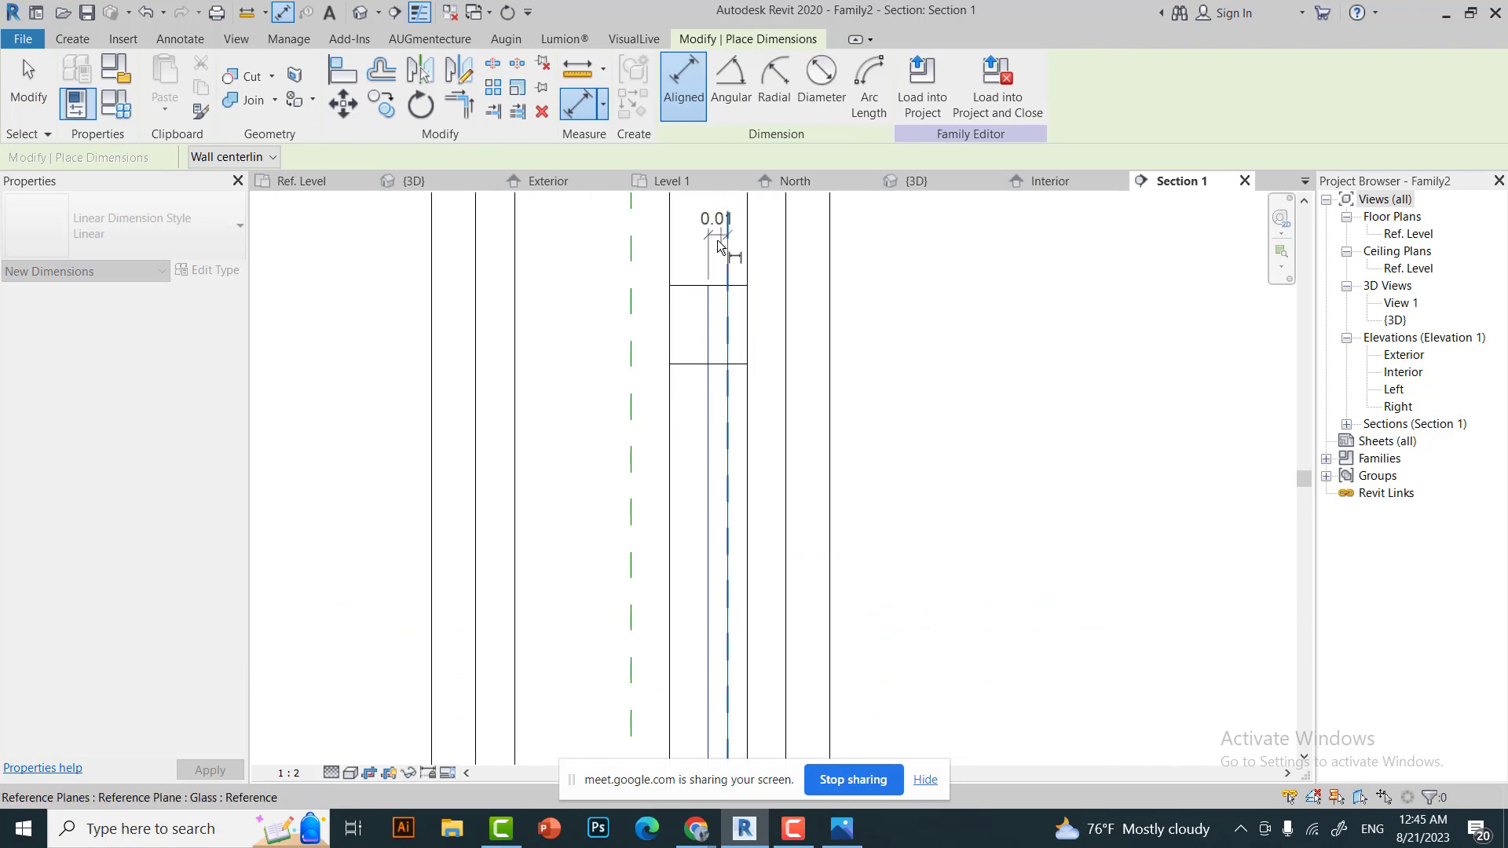
{"action": "middle_click_drag", "start_coordinate": [714, 222], "coordinate": [707, 345]}
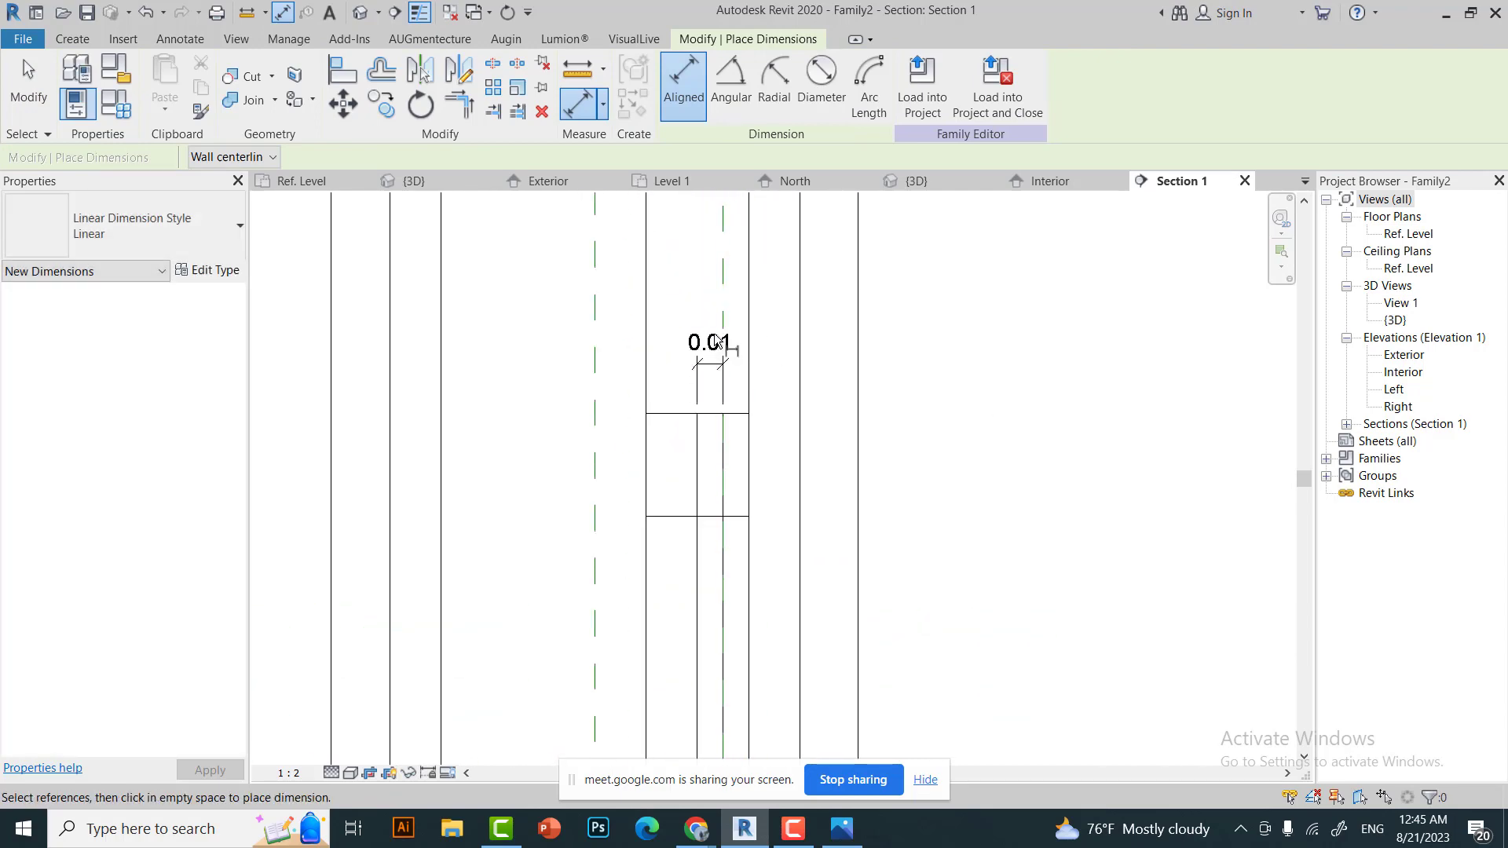
{"action": "left_click", "coordinate": [719, 340]}
{"action": "scroll", "coordinate": [719, 339], "scroll_direction": "up", "scroll_amount": 1}
{"action": "key", "text": "Escape"}
{"action": "left_click", "coordinate": [697, 431]}
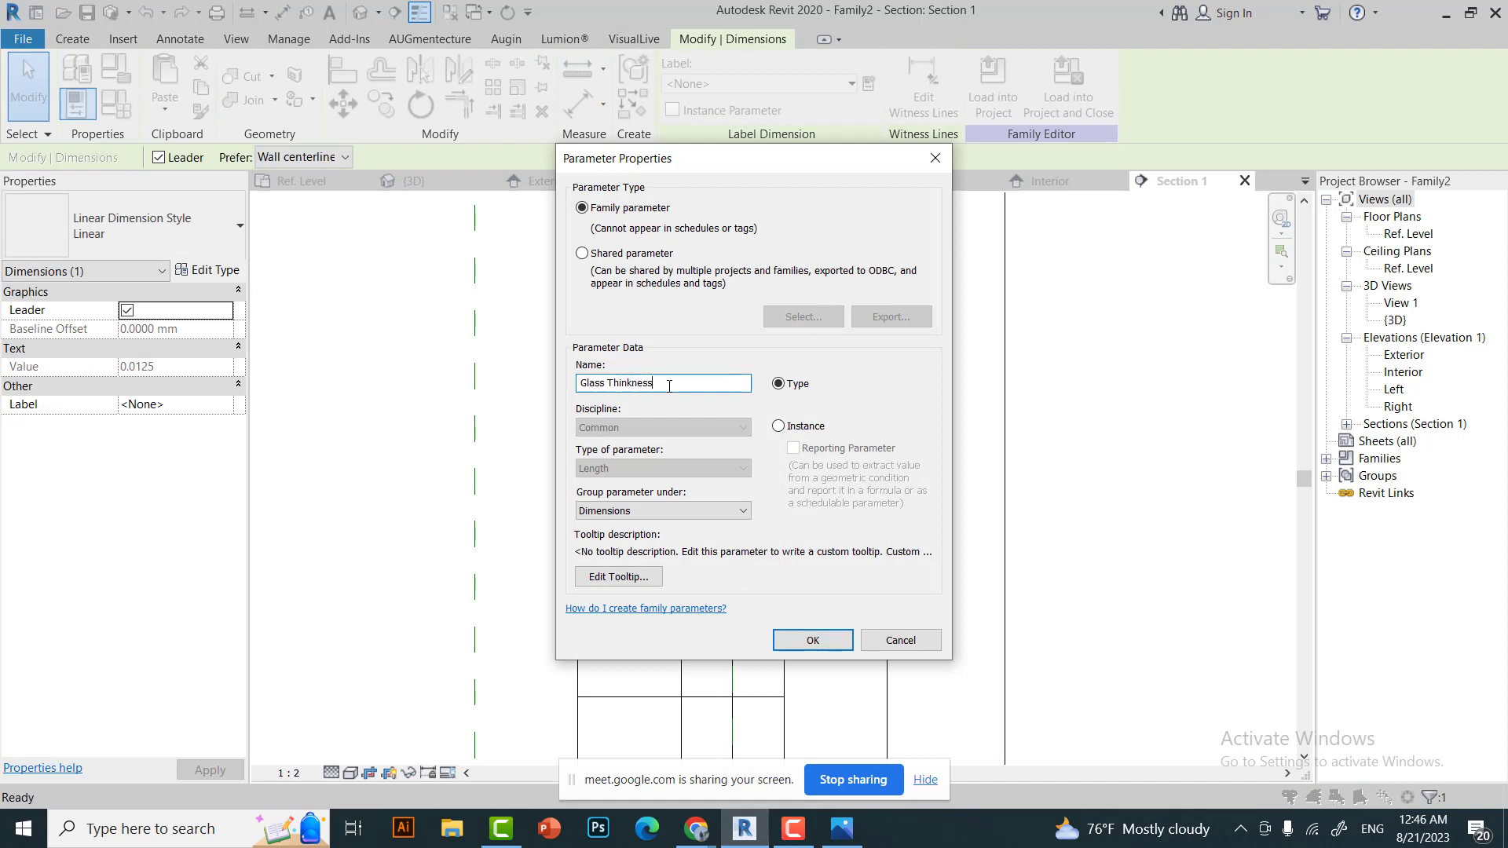
{"action": "left_click", "coordinate": [781, 640]}
{"action": "scroll", "coordinate": [793, 506], "scroll_direction": "down", "scroll_amount": 2}
Try extending the 0.01 glass dimension to another reference plane, reverting after the constraint error.
{"action": "scroll", "coordinate": [758, 518], "scroll_direction": "up", "scroll_amount": 1}
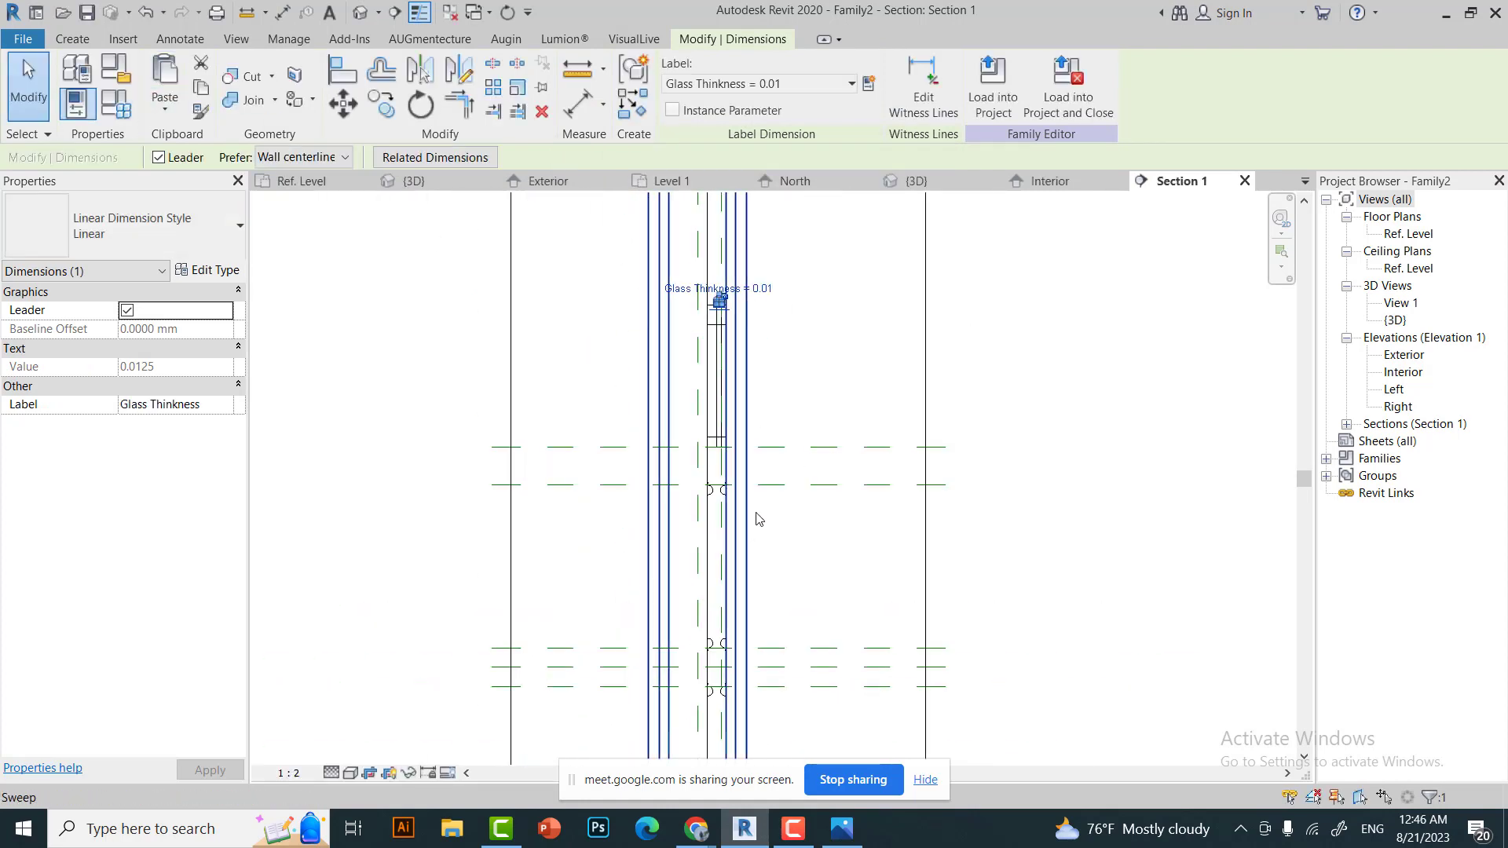
{"action": "scroll", "coordinate": [758, 518], "scroll_direction": "down", "scroll_amount": 2}
{"action": "middle_click_drag", "start_coordinate": [718, 657], "coordinate": [717, 503]}
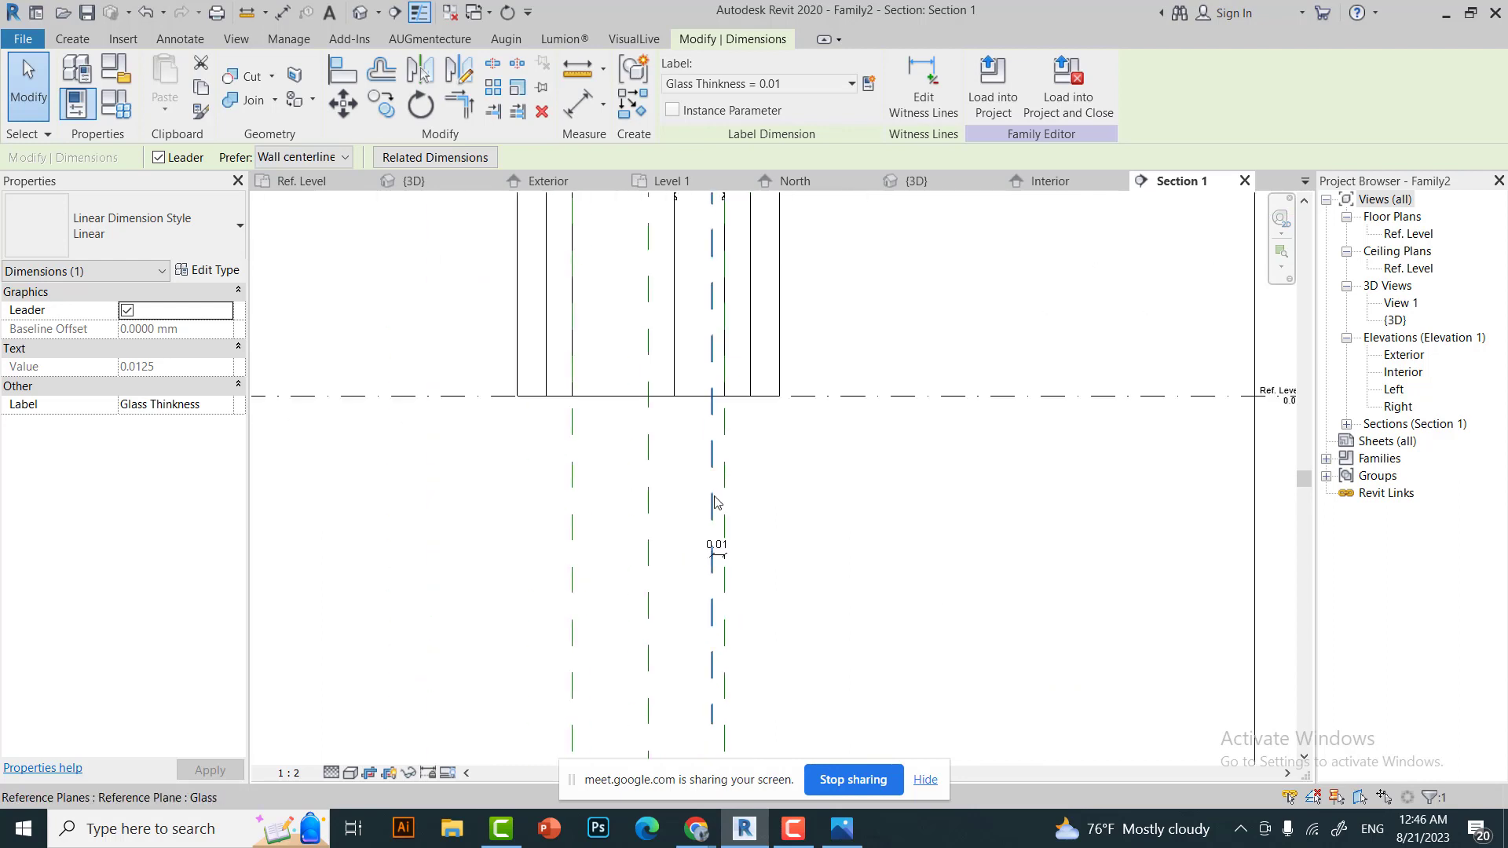
{"action": "left_click", "coordinate": [712, 404]}
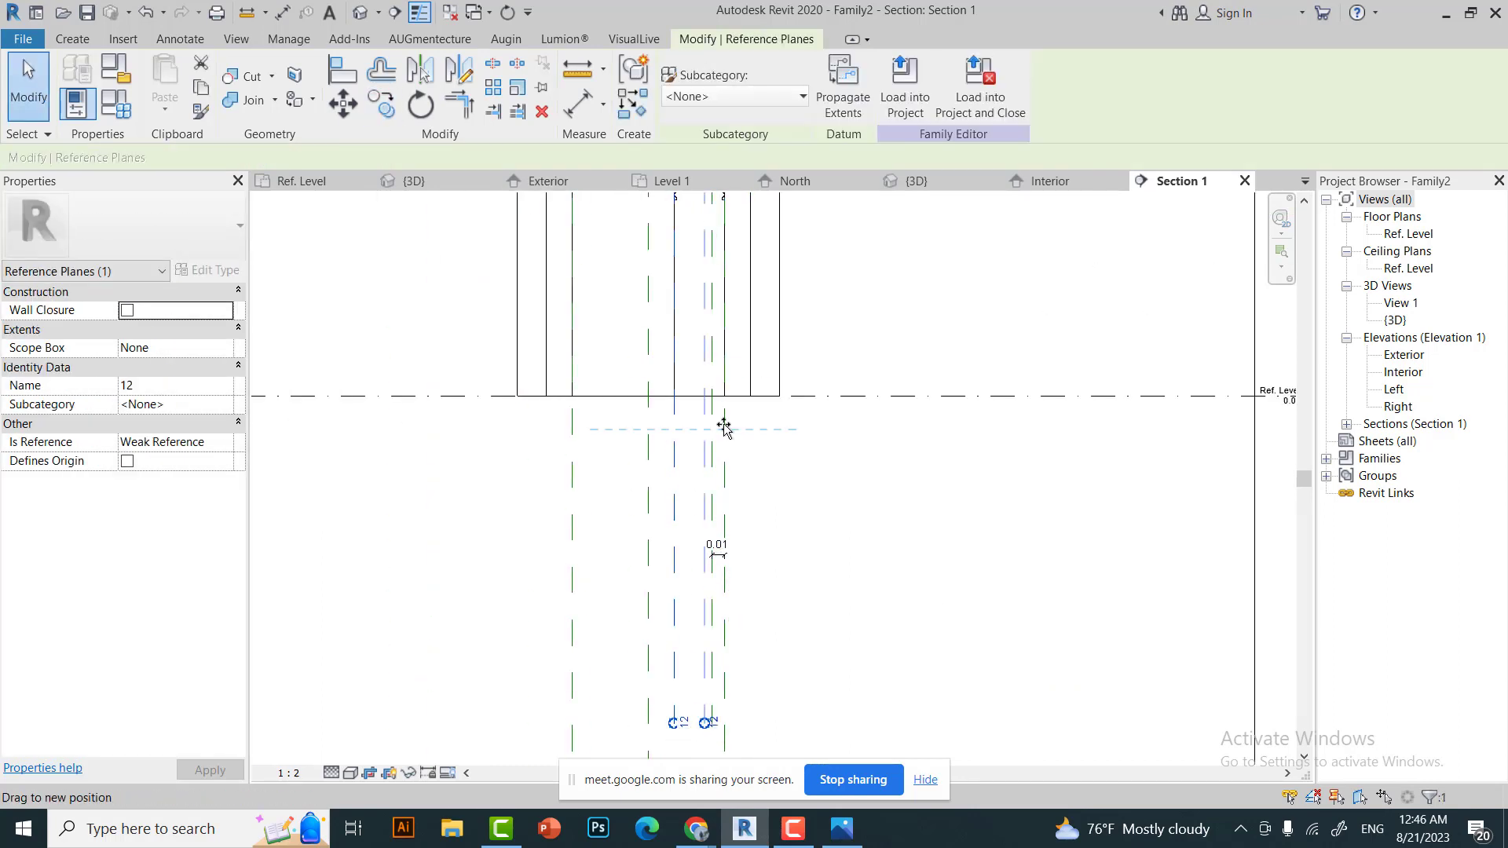
{"action": "left_click", "coordinate": [675, 379]}
{"action": "left_click", "coordinate": [835, 525]}
{"action": "scroll", "coordinate": [707, 542], "scroll_direction": "up", "scroll_amount": 2}
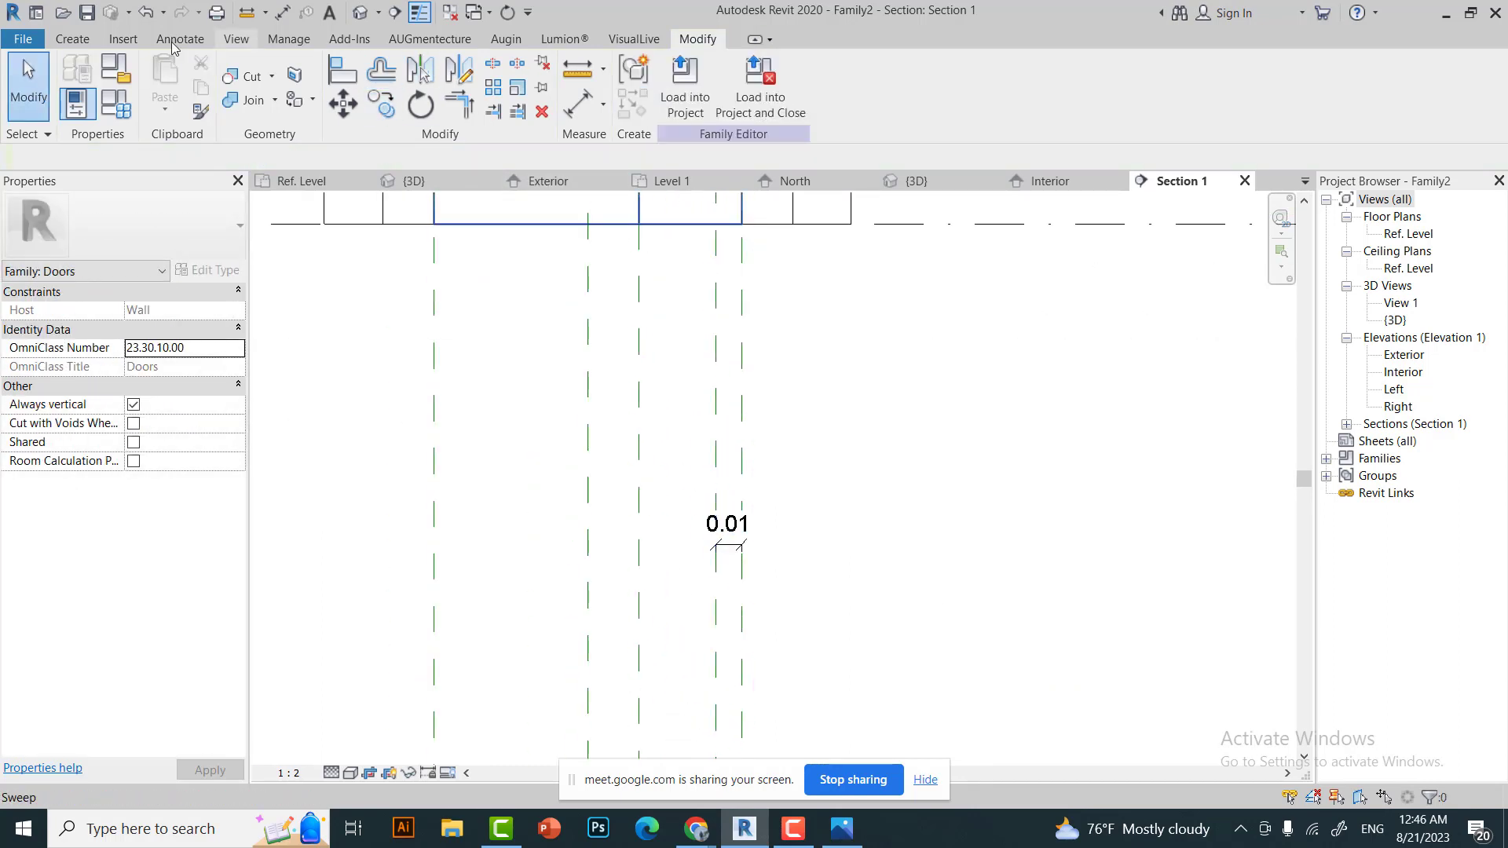
{"action": "left_click", "coordinate": [723, 548]}
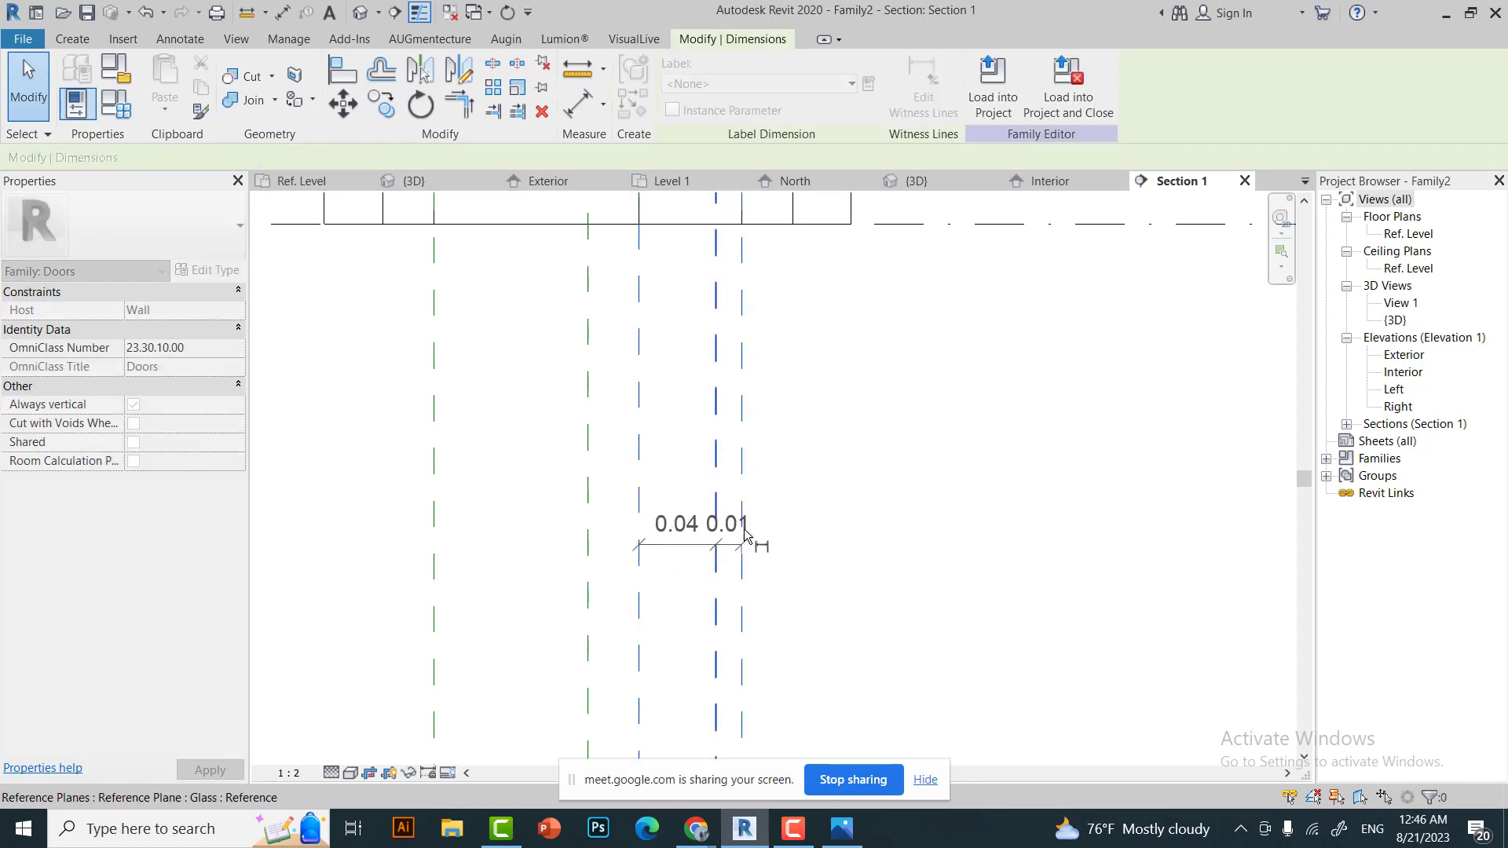
{"action": "left_click", "coordinate": [724, 543]}
{"action": "left_click", "coordinate": [918, 94]}
{"action": "left_click", "coordinate": [639, 612]}
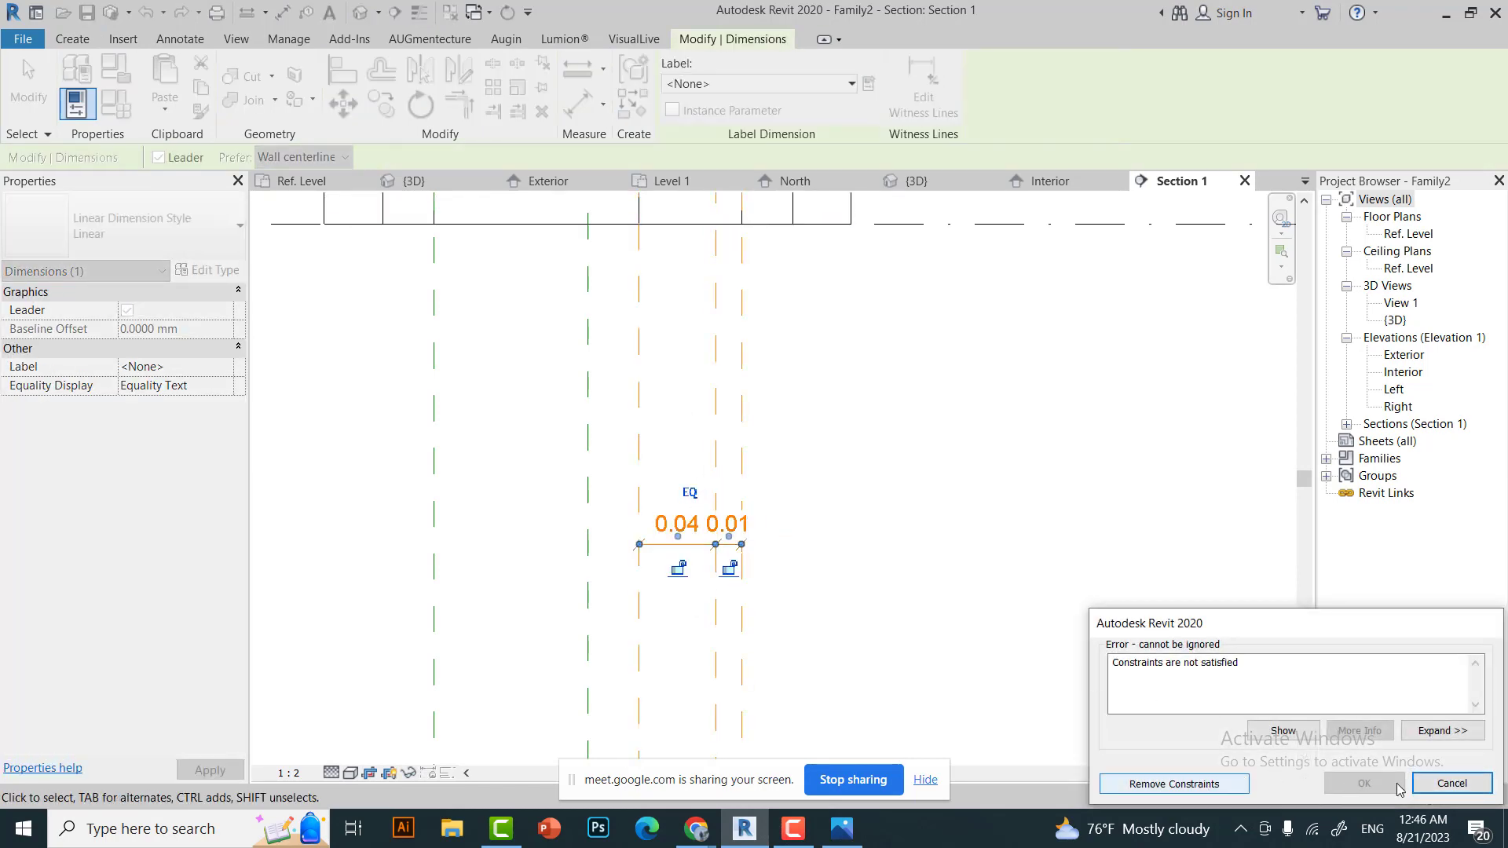
{"action": "left_click", "coordinate": [1452, 783]}
Check the glass extrusion and apply the current Family Types parameter values.
{"action": "left_click", "coordinate": [783, 380]}
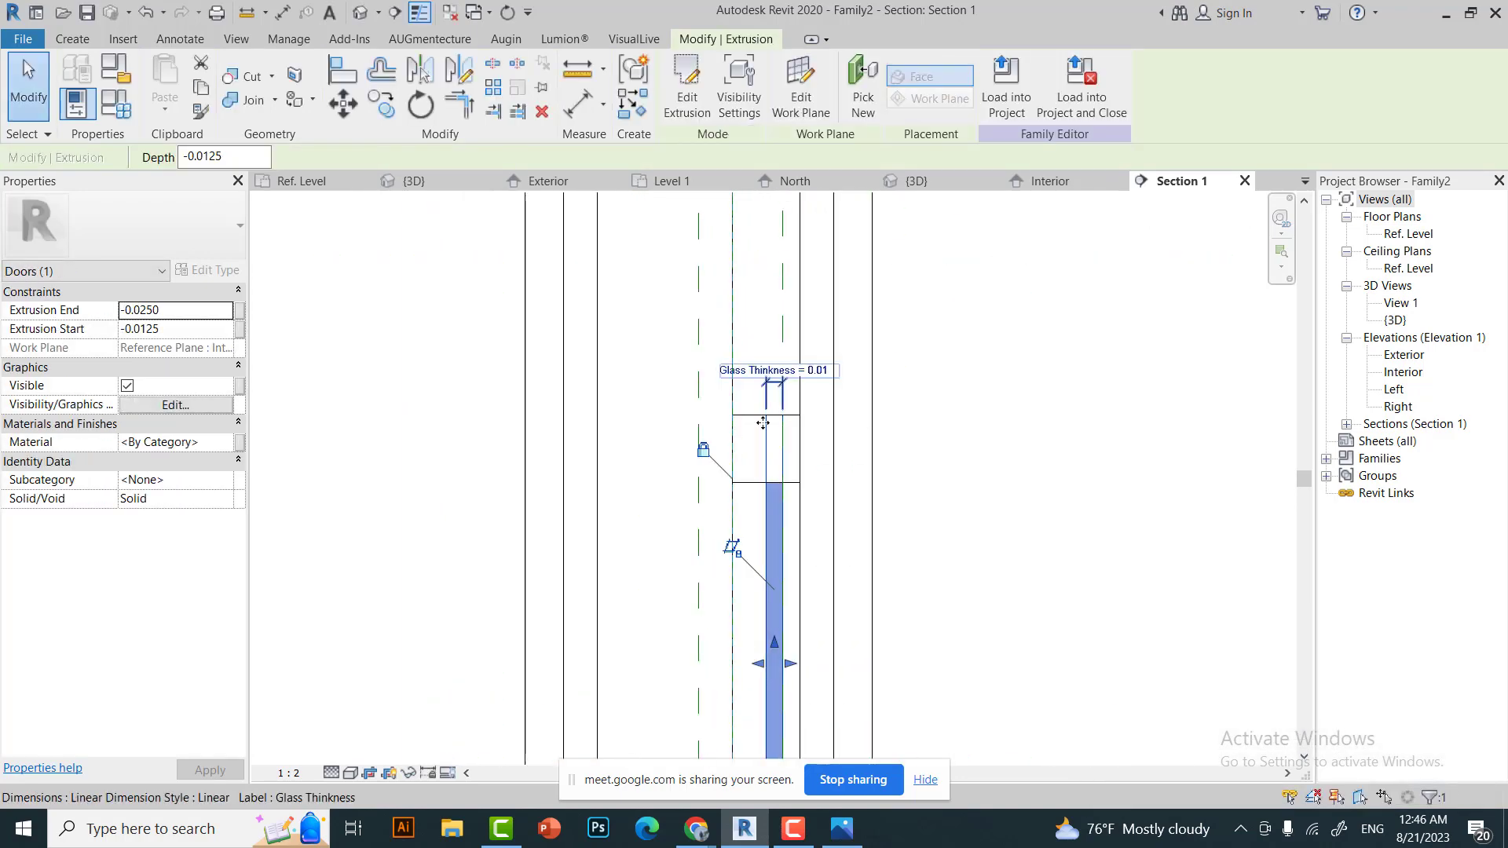
{"action": "left_click", "coordinate": [809, 355]}
{"action": "left_click", "coordinate": [116, 104]}
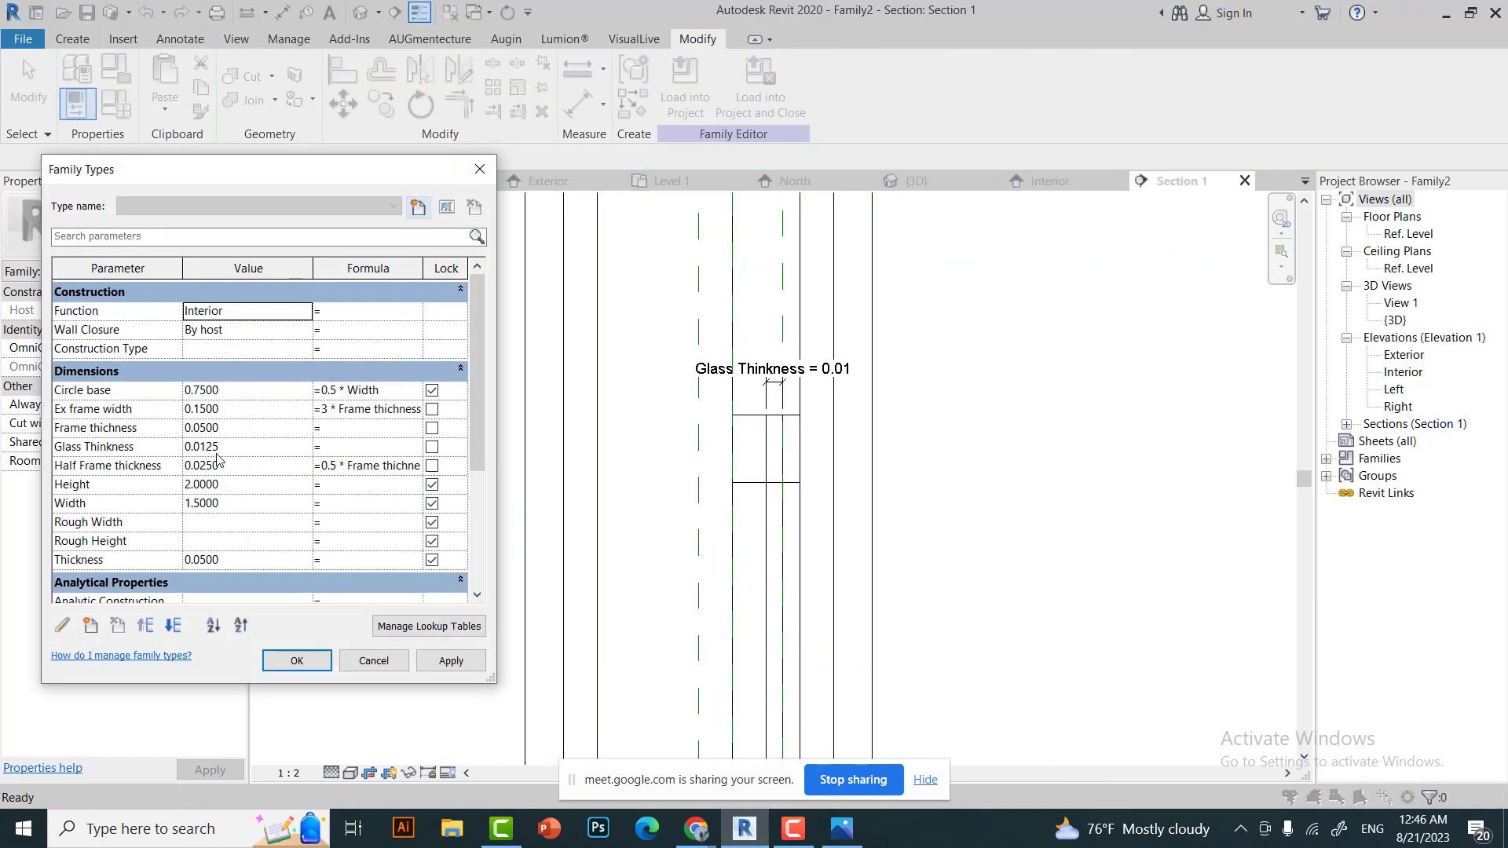
{"action": "left_click", "coordinate": [297, 661]}
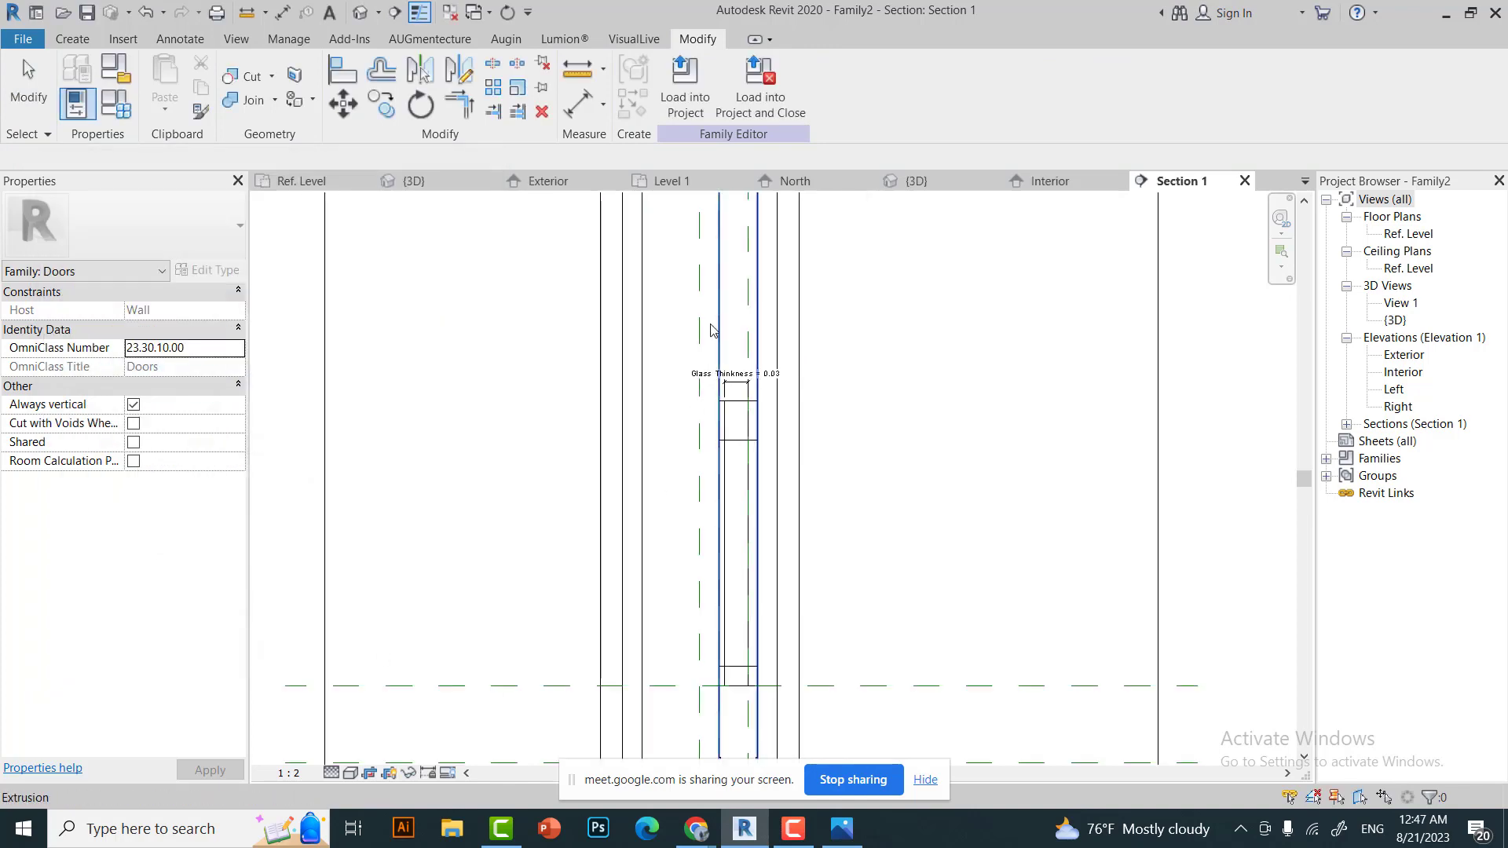
{"action": "scroll", "coordinate": [724, 517], "scroll_direction": "up", "scroll_amount": 5}
Toggle EQ on the 0.04/0.01 glass spacing dimension, then cancel the unsatisfiable constraint.
{"action": "left_click", "coordinate": [670, 502]}
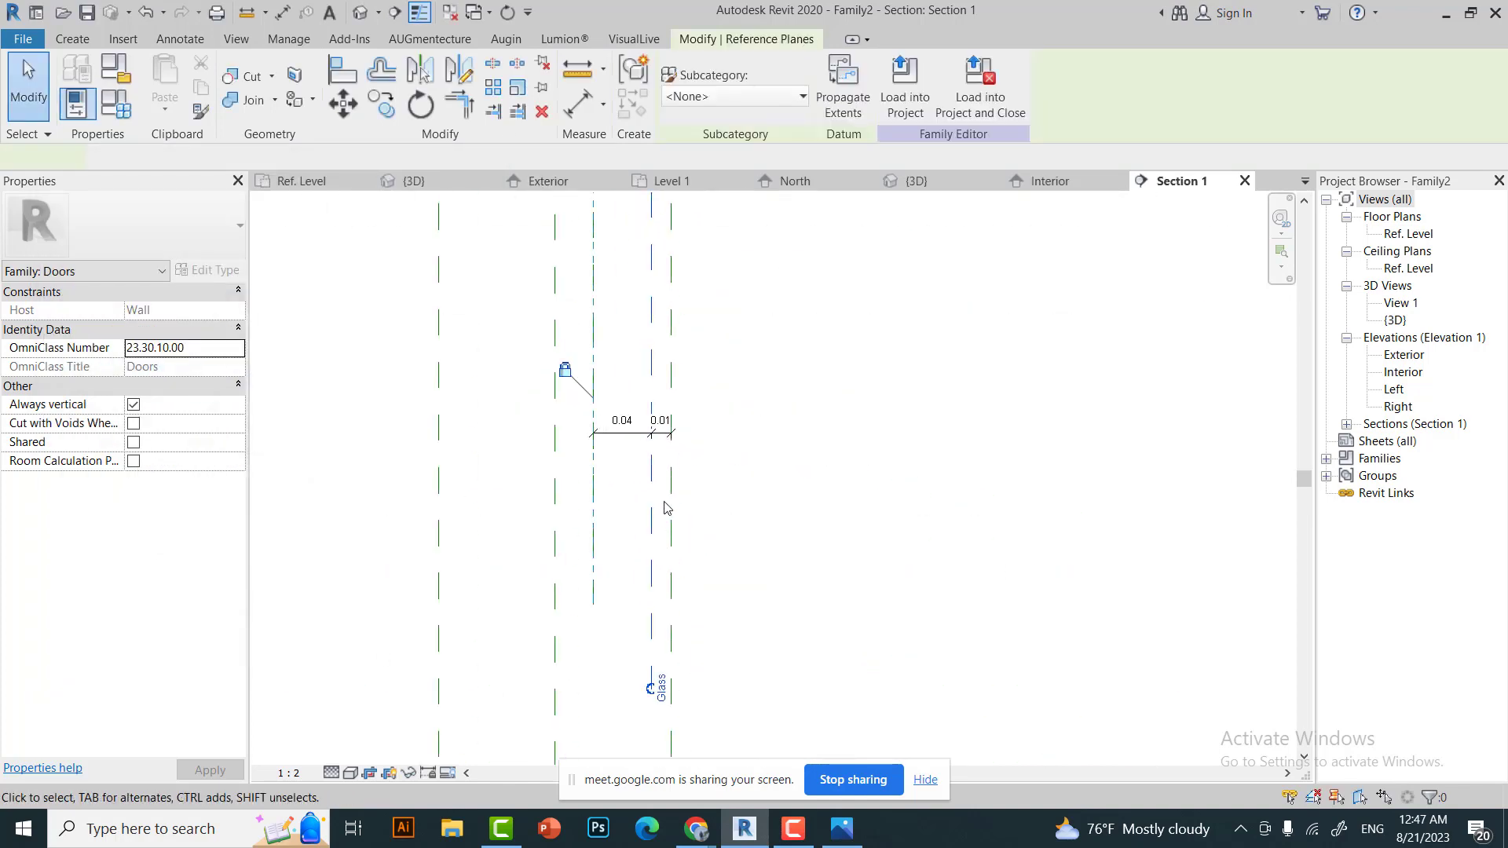
{"action": "scroll", "coordinate": [683, 472], "scroll_direction": "down", "scroll_amount": 3}
{"action": "scroll", "coordinate": [688, 371], "scroll_direction": "up", "scroll_amount": 2}
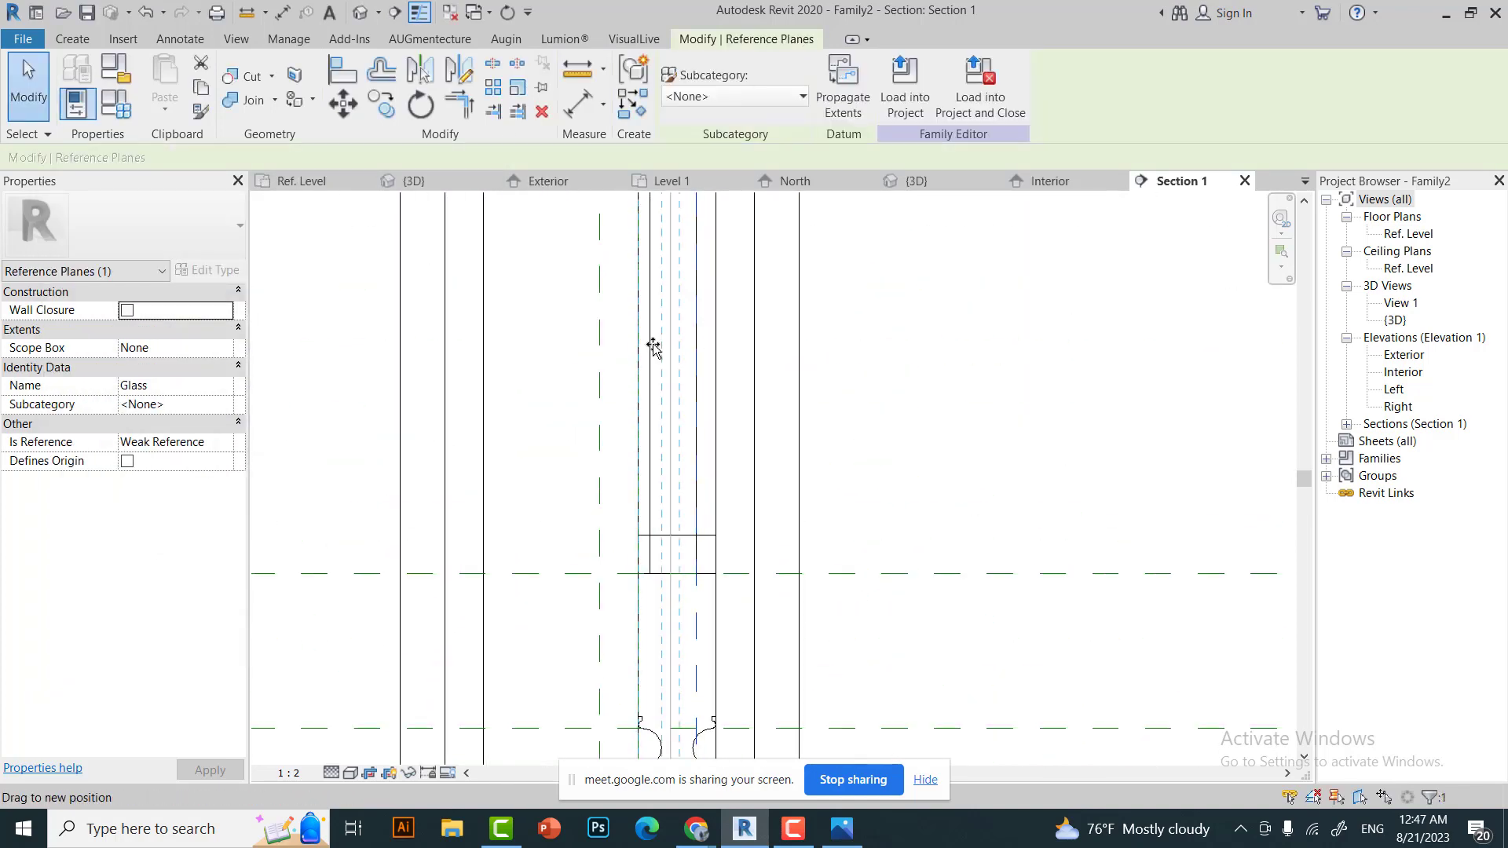
{"action": "left_click", "coordinate": [699, 365]}
{"action": "scroll", "coordinate": [698, 515], "scroll_direction": "down", "scroll_amount": 2}
{"action": "left_click", "coordinate": [695, 502]}
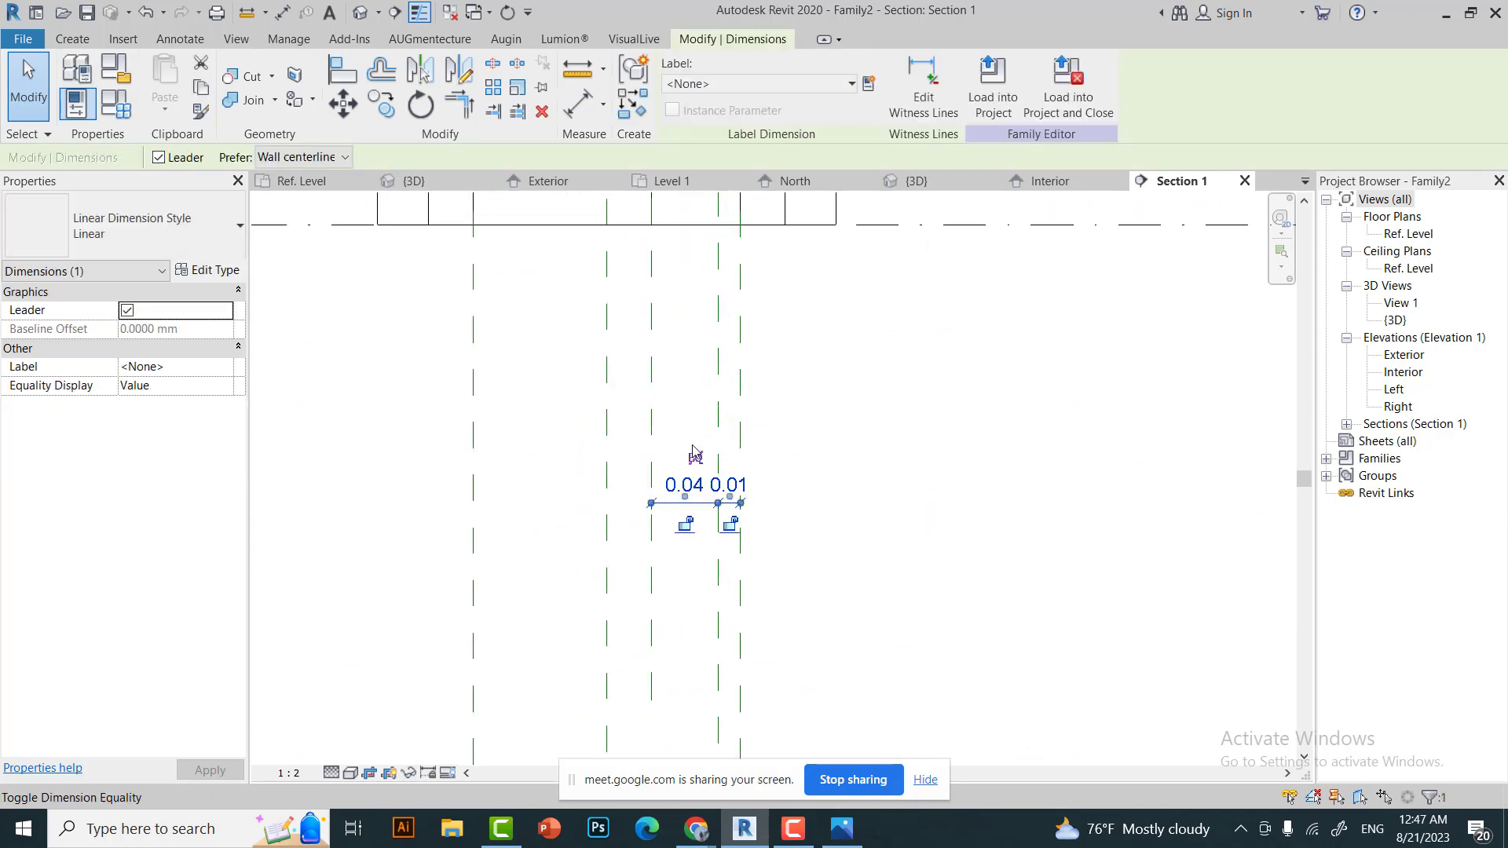
{"action": "left_click", "coordinate": [696, 458]}
{"action": "scroll", "coordinate": [801, 582], "scroll_direction": "down", "scroll_amount": 3}
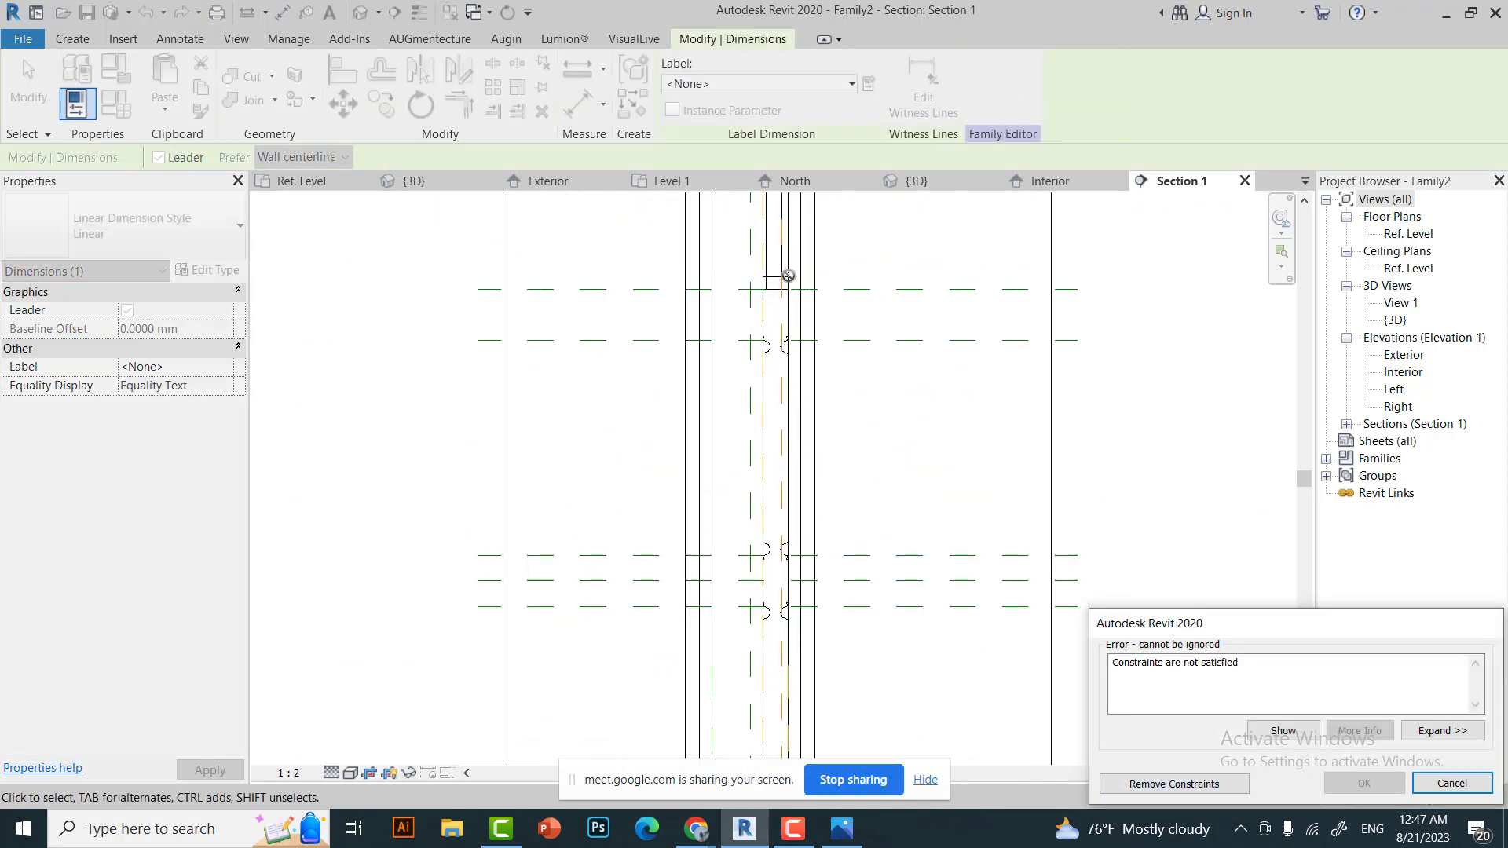
{"action": "scroll", "coordinate": [774, 252], "scroll_direction": "up", "scroll_amount": 2}
{"action": "scroll", "coordinate": [768, 615], "scroll_direction": "down", "scroll_amount": 3}
{"action": "scroll", "coordinate": [755, 707], "scroll_direction": "up", "scroll_amount": 3}
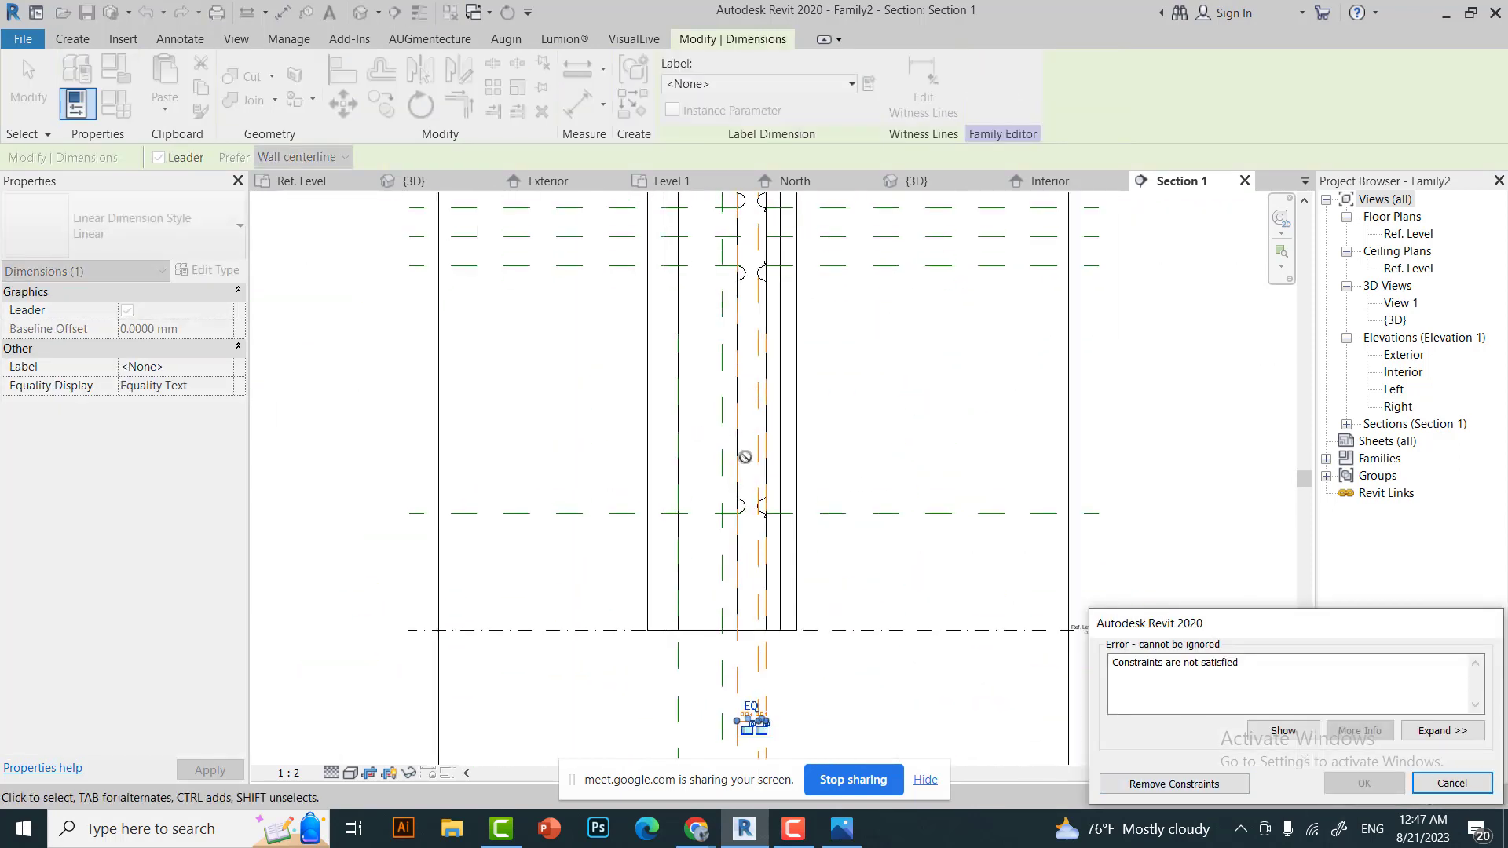
{"action": "scroll", "coordinate": [754, 707], "scroll_direction": "up", "scroll_amount": 1}
{"action": "left_click", "coordinate": [1174, 784]}
{"action": "scroll", "coordinate": [722, 616], "scroll_direction": "up", "scroll_amount": 3}
{"action": "left_click", "coordinate": [1175, 784]}
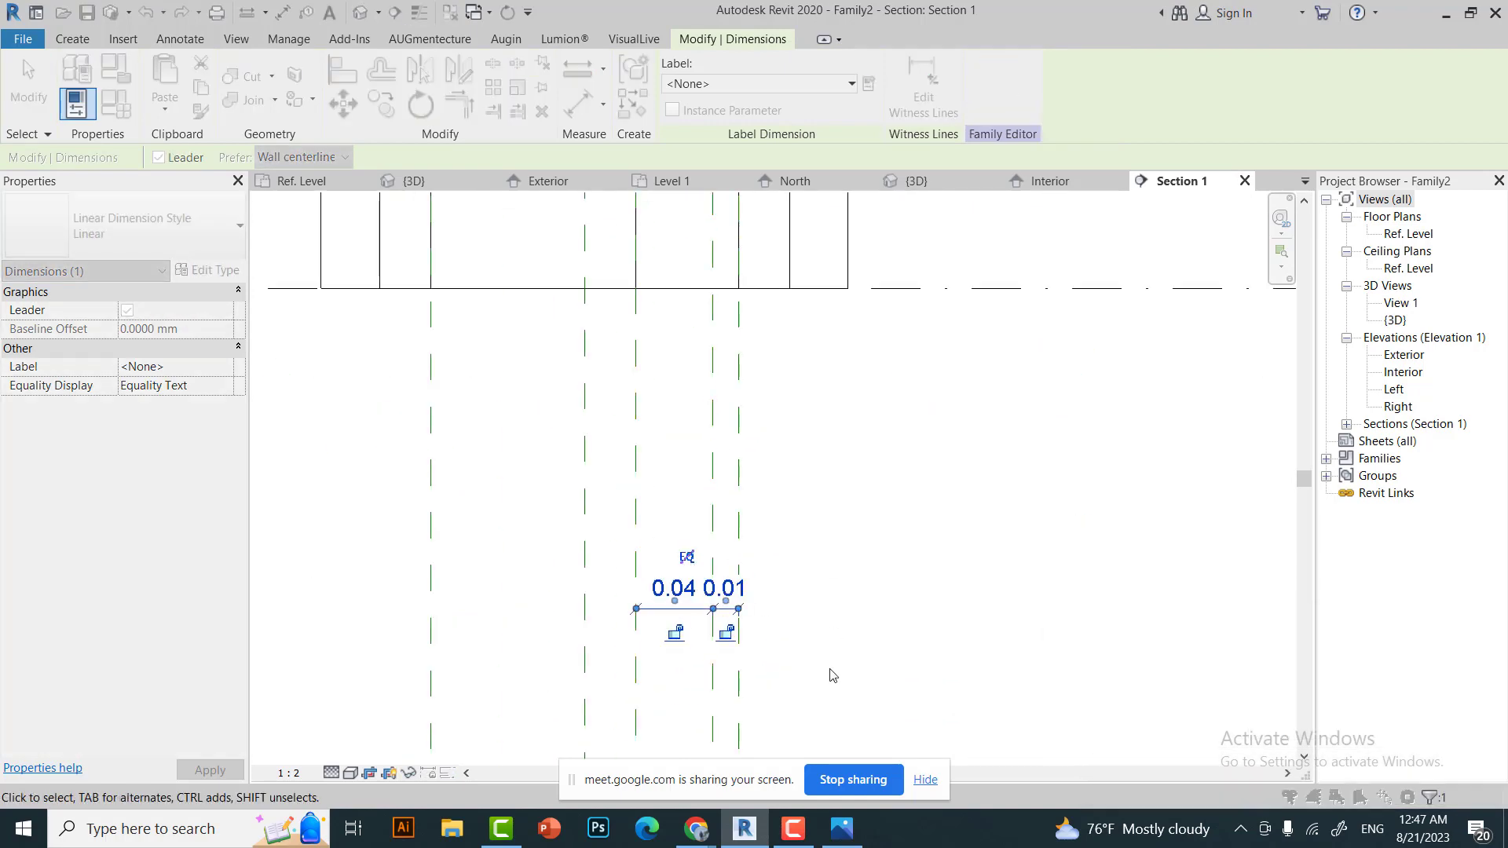
{"action": "key", "text": "Escape"}
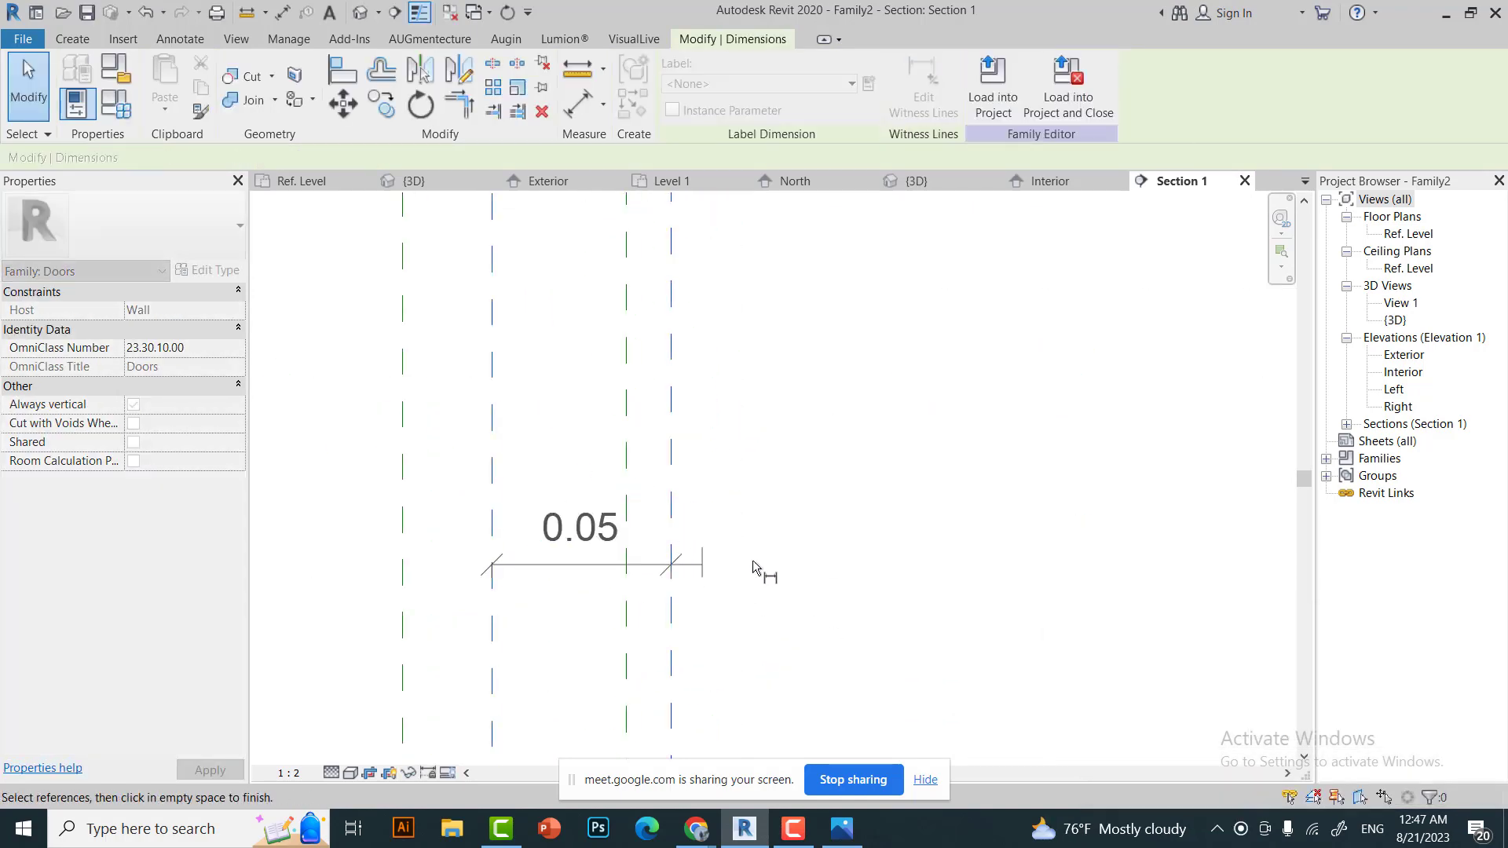
Finish the 0.05 overall dimension across the outer reference planes.
{"action": "left_click", "coordinate": [752, 567]}
{"action": "scroll", "coordinate": [752, 567], "scroll_direction": "down", "scroll_amount": 3}
{"action": "left_click", "coordinate": [647, 440]}
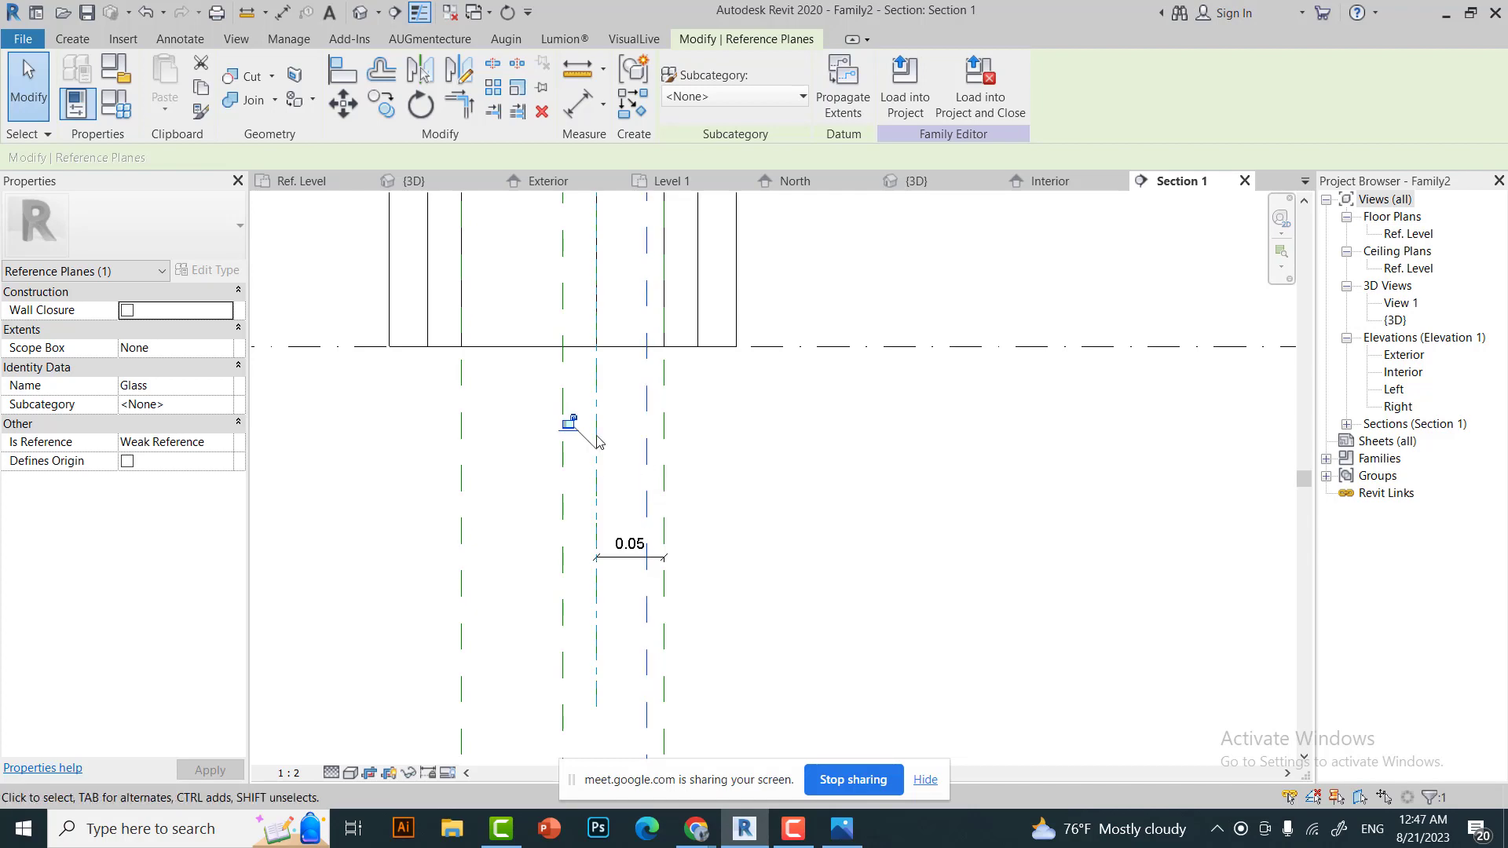
{"action": "scroll", "coordinate": [648, 455], "scroll_direction": "up", "scroll_amount": 2}
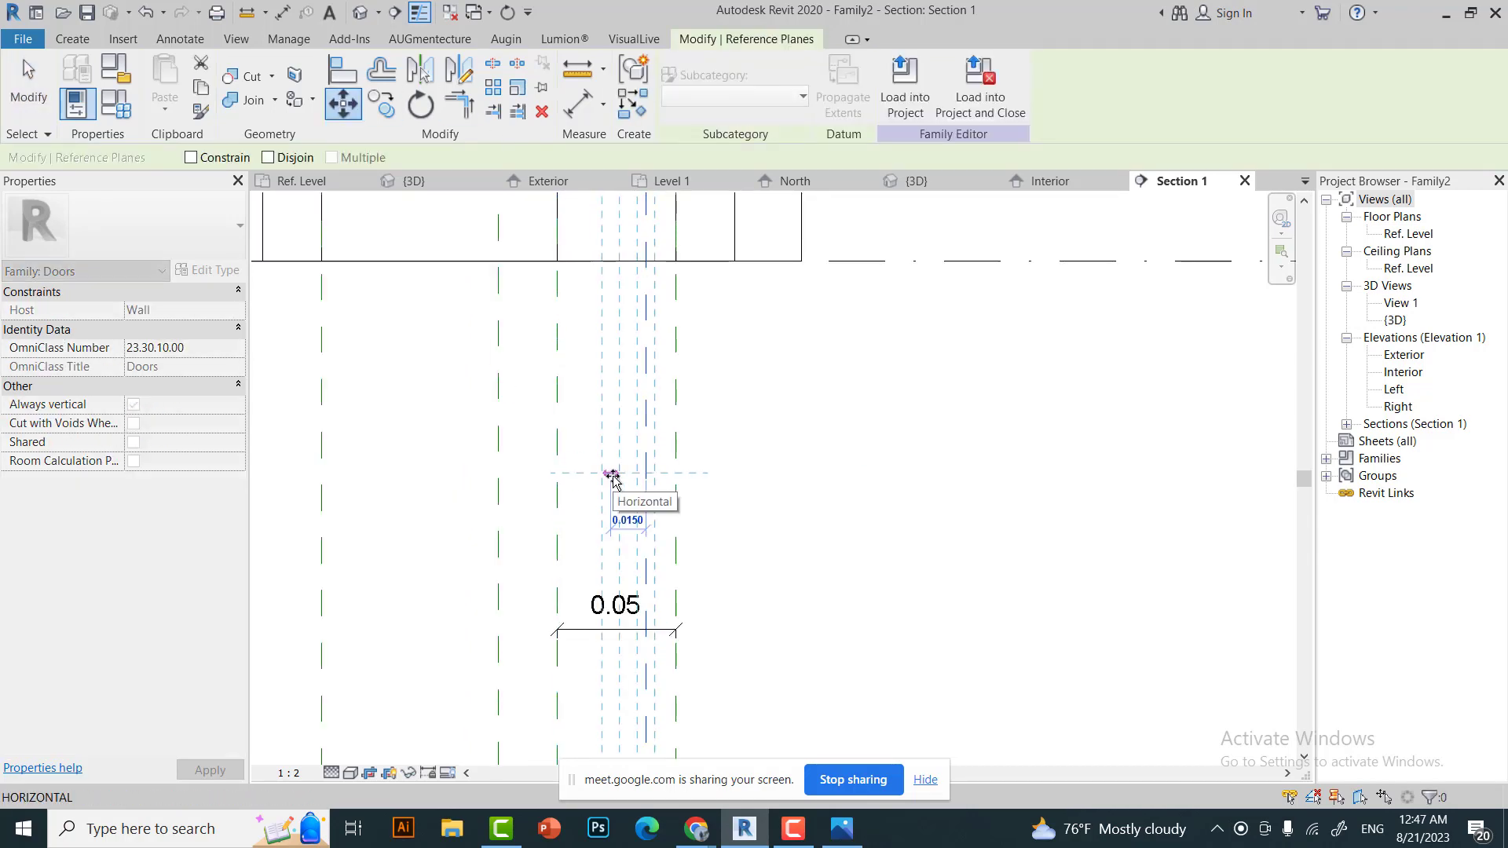
{"action": "scroll", "coordinate": [1092, 421], "scroll_direction": "down", "scroll_amount": 3}
{"action": "key", "text": "Escape"}
{"action": "scroll", "coordinate": [638, 476], "scroll_direction": "up", "scroll_amount": 3}
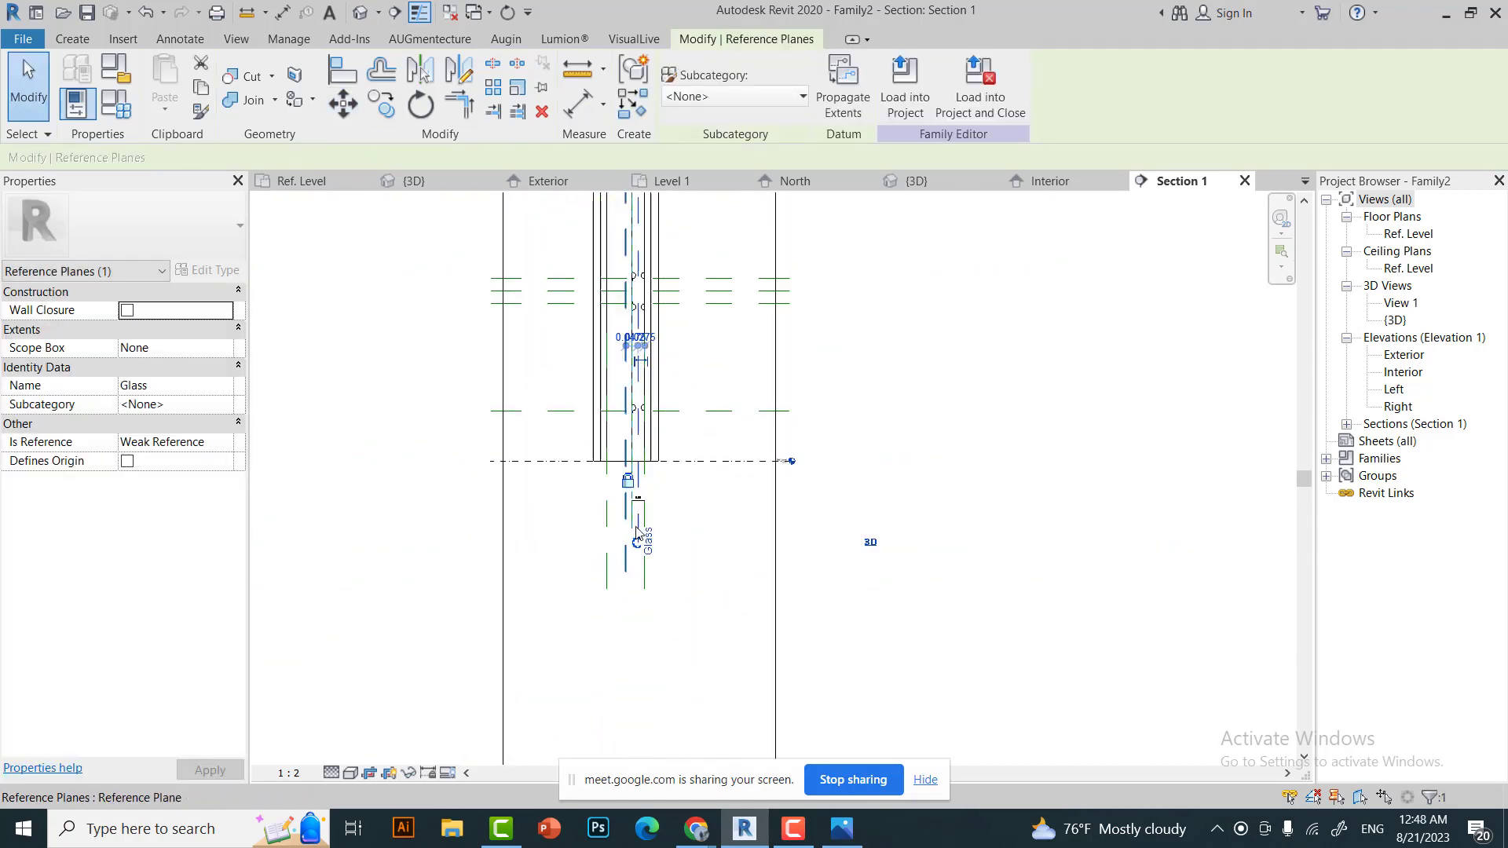
{"action": "left_click", "coordinate": [869, 539]}
Dimension left plane, Glass plane and right plane, and make the 0.02 | 0.03 dimension EQ.
{"action": "key", "text": "d"}
{"action": "key", "text": "i"}
{"action": "left_click", "coordinate": [570, 503]}
{"action": "left_click", "coordinate": [617, 503]}
{"action": "left_click", "coordinate": [673, 503]}
{"action": "left_click", "coordinate": [684, 536]}
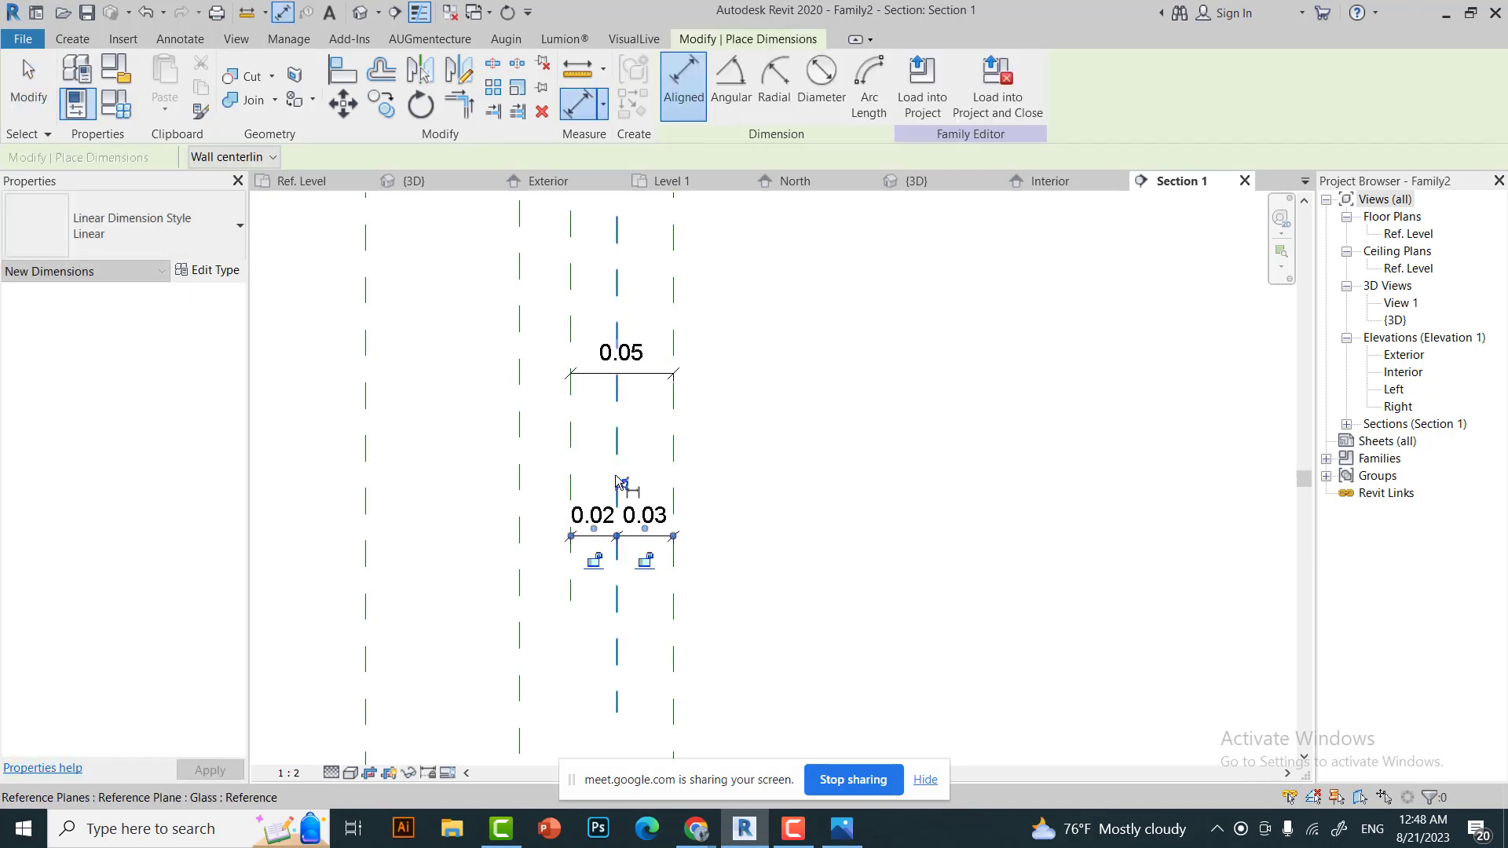
{"action": "left_click", "coordinate": [911, 475]}
{"action": "key", "text": "Escape"}
{"action": "key", "text": "Escape"}
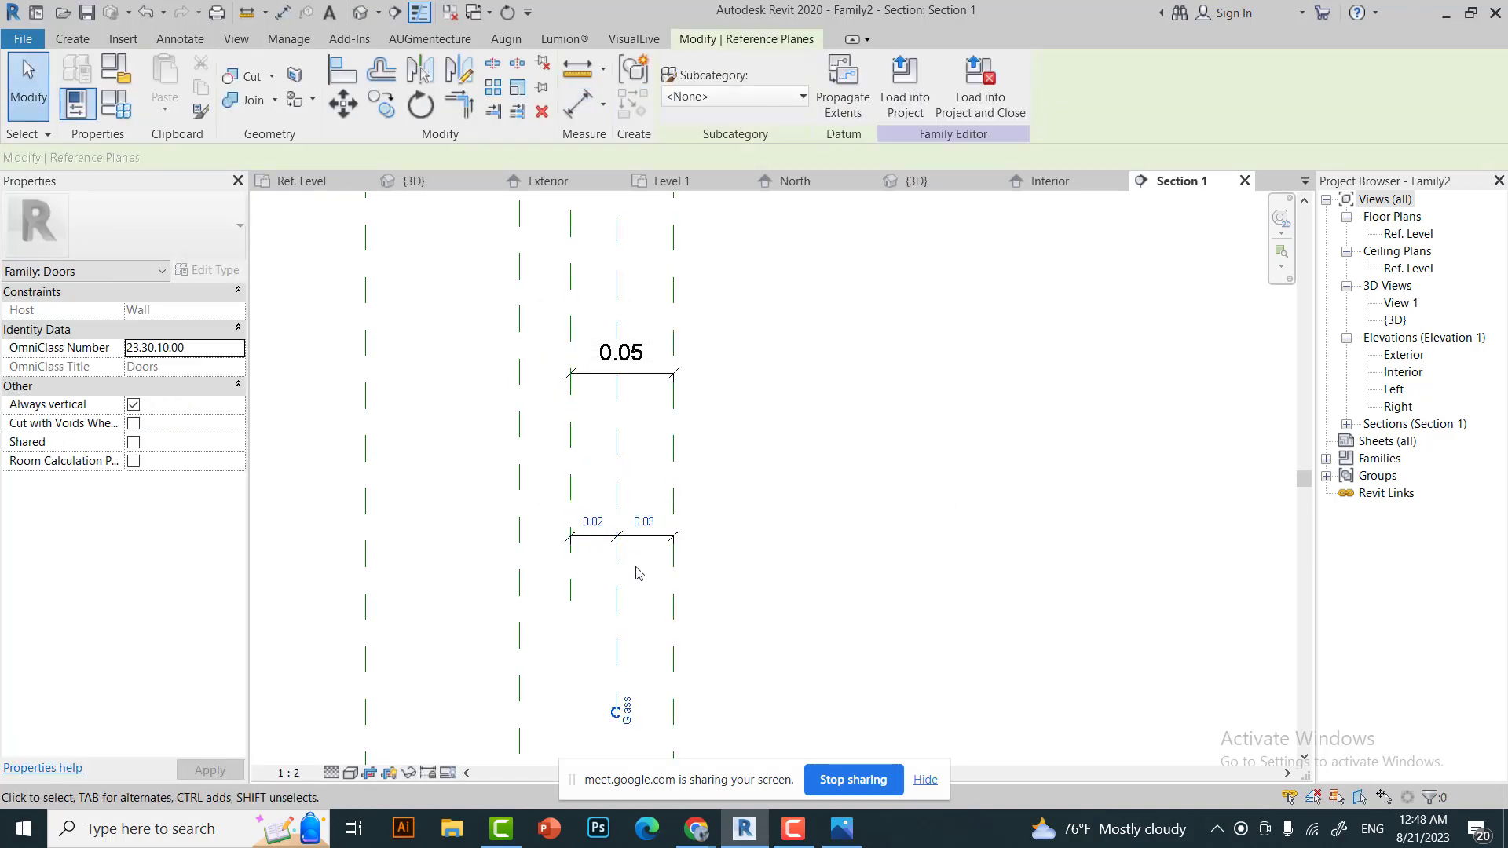
{"action": "left_click", "coordinate": [628, 537]}
{"action": "left_click", "coordinate": [622, 484]}
{"action": "key", "text": "Escape"}
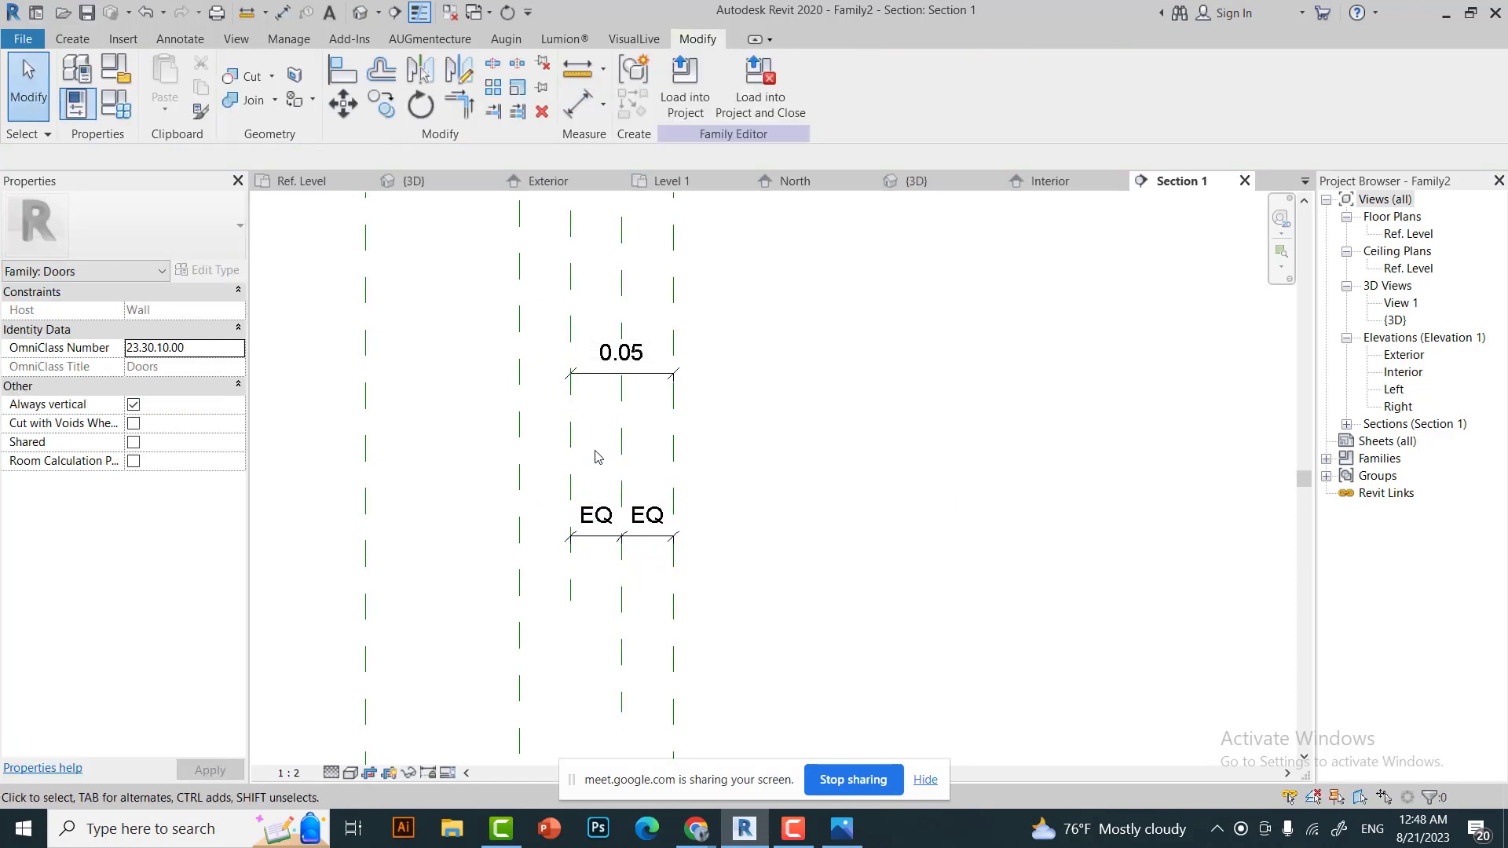
Open Family Types with FT to edit the Glass Thinkness value 0.0175.
{"action": "left_click", "coordinate": [626, 424]}
{"action": "scroll", "coordinate": [636, 421], "scroll_direction": "down", "scroll_amount": 1}
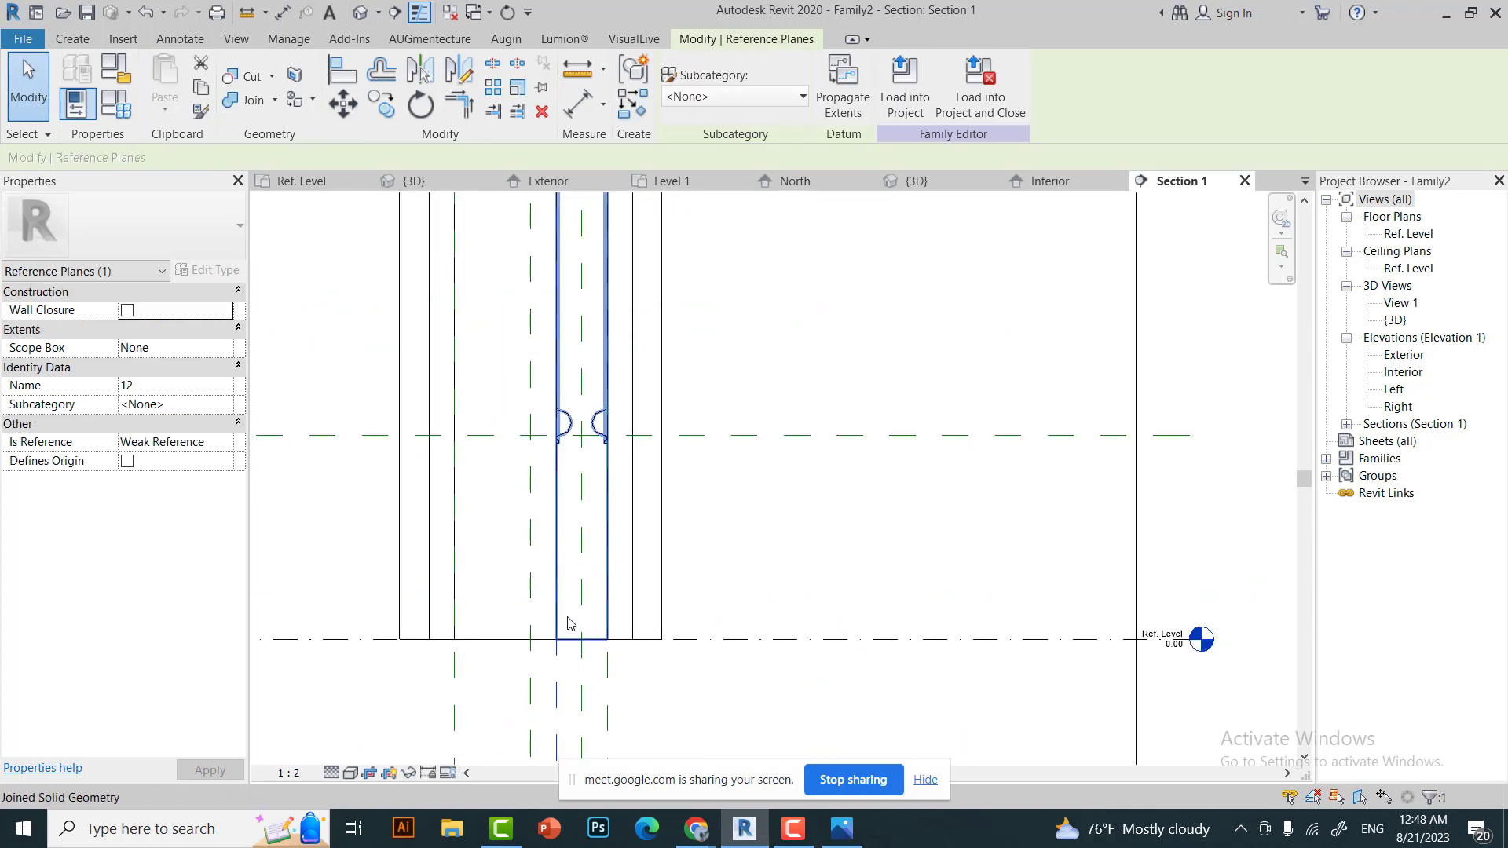
{"action": "key", "text": "Escape"}
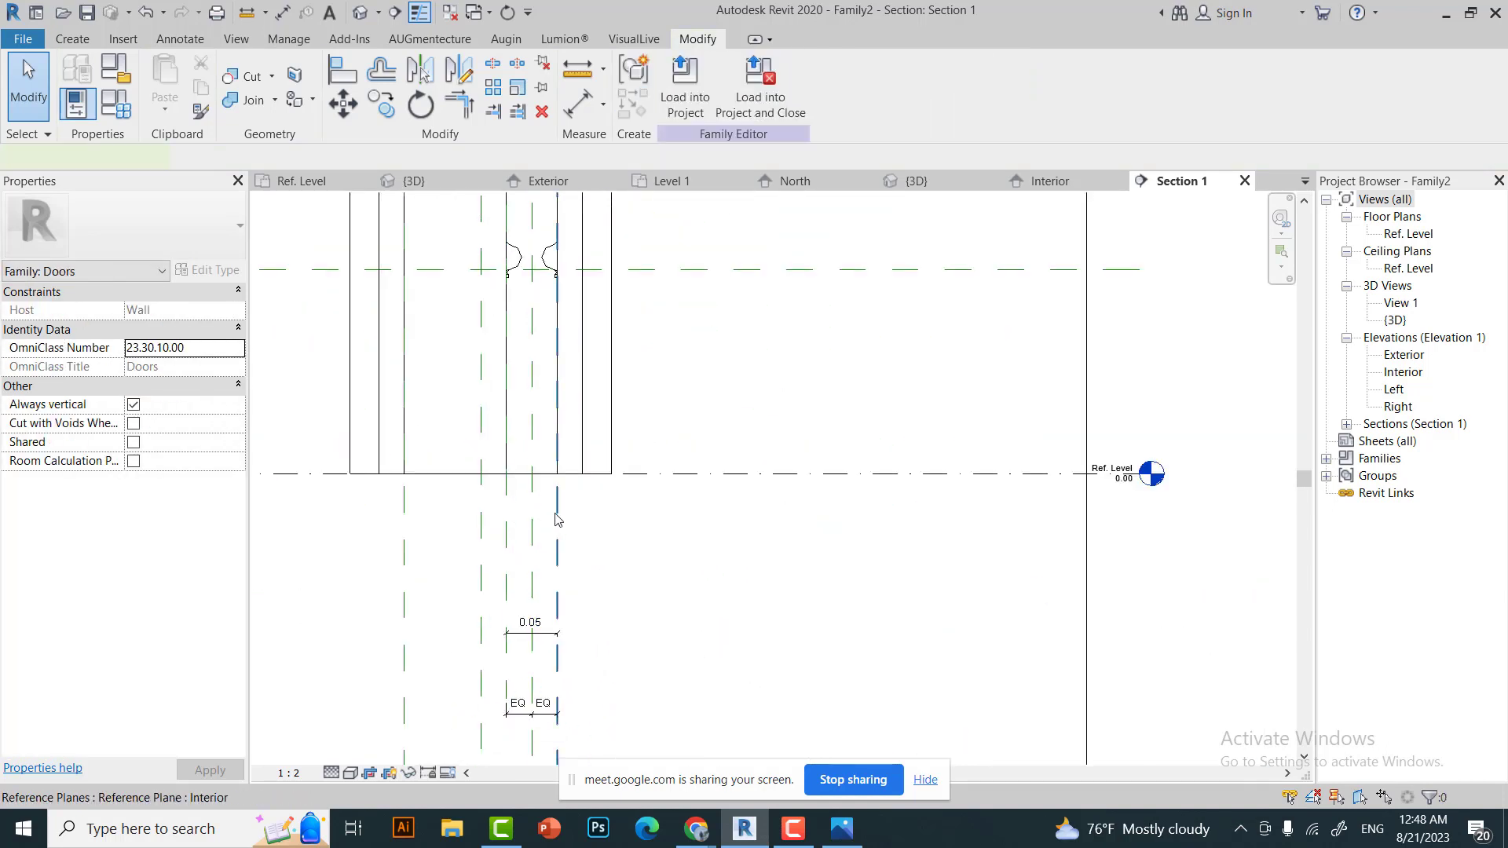
{"action": "left_click", "coordinate": [541, 494]}
{"action": "key", "text": "Escape"}
{"action": "scroll", "coordinate": [542, 603], "scroll_direction": "up", "scroll_amount": 3}
{"action": "scroll", "coordinate": [542, 603], "scroll_direction": "down", "scroll_amount": 3}
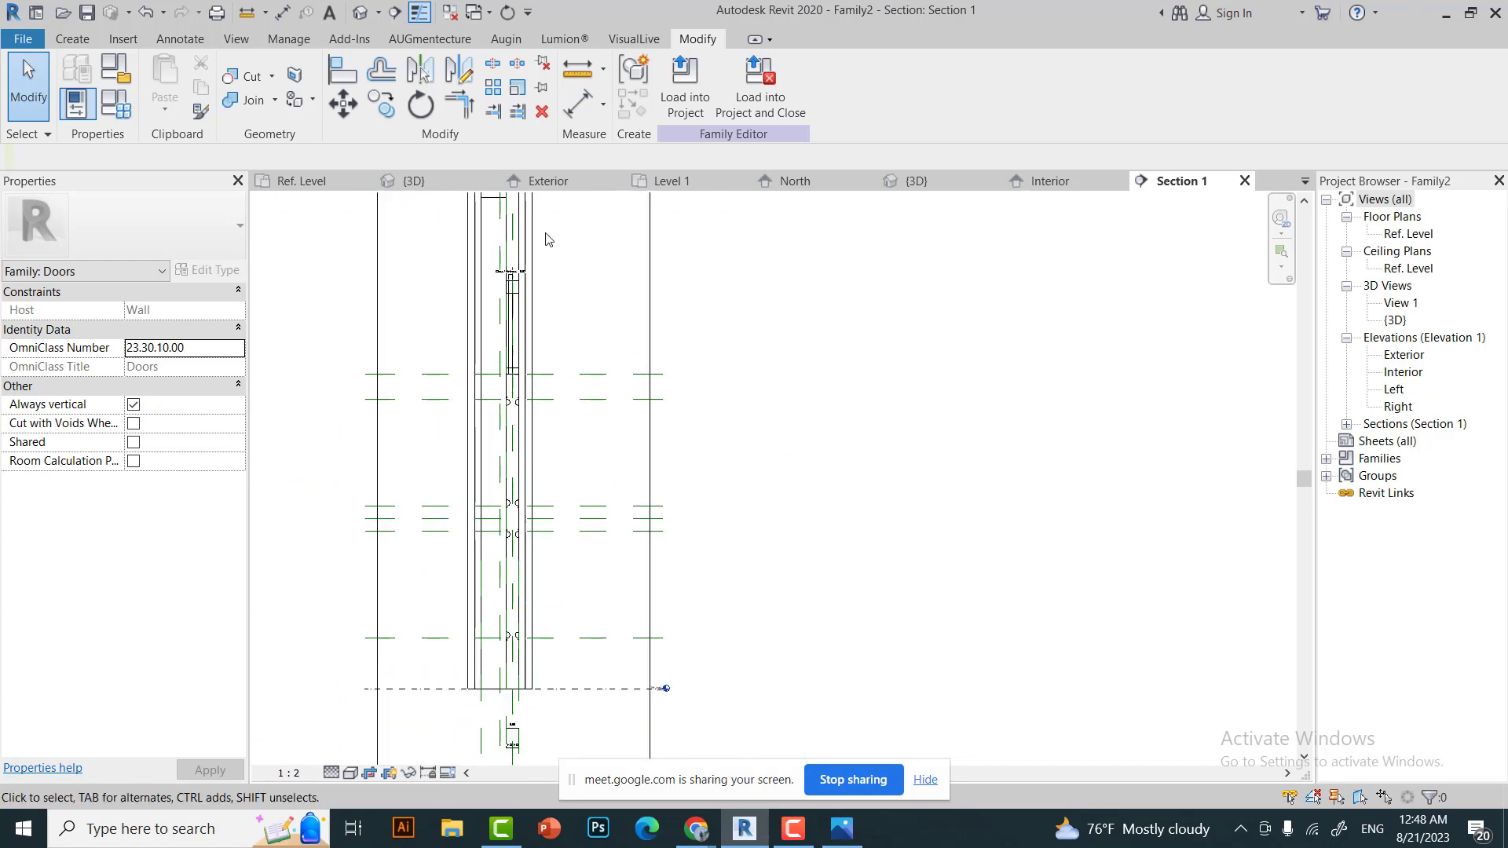
{"action": "middle_click_drag", "start_coordinate": [545, 236], "coordinate": [488, 404]}
{"action": "key", "text": "f"}
{"action": "key", "text": "t"}
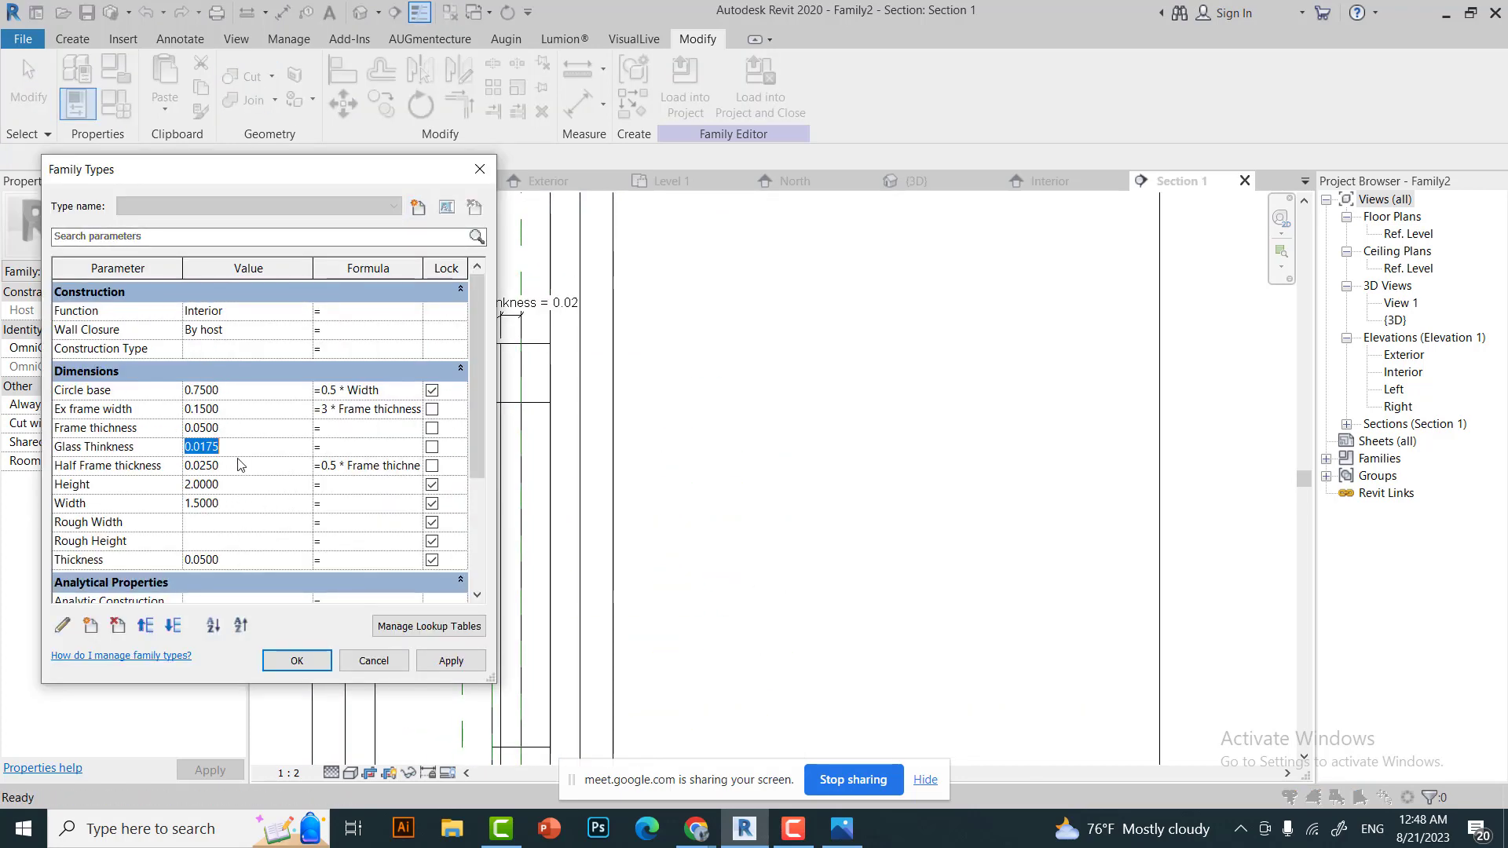
Apply a 0.01 Glass Thinkness, then try a new Thickness value and dismiss the constraint error.
{"action": "left_click", "coordinate": [297, 660]}
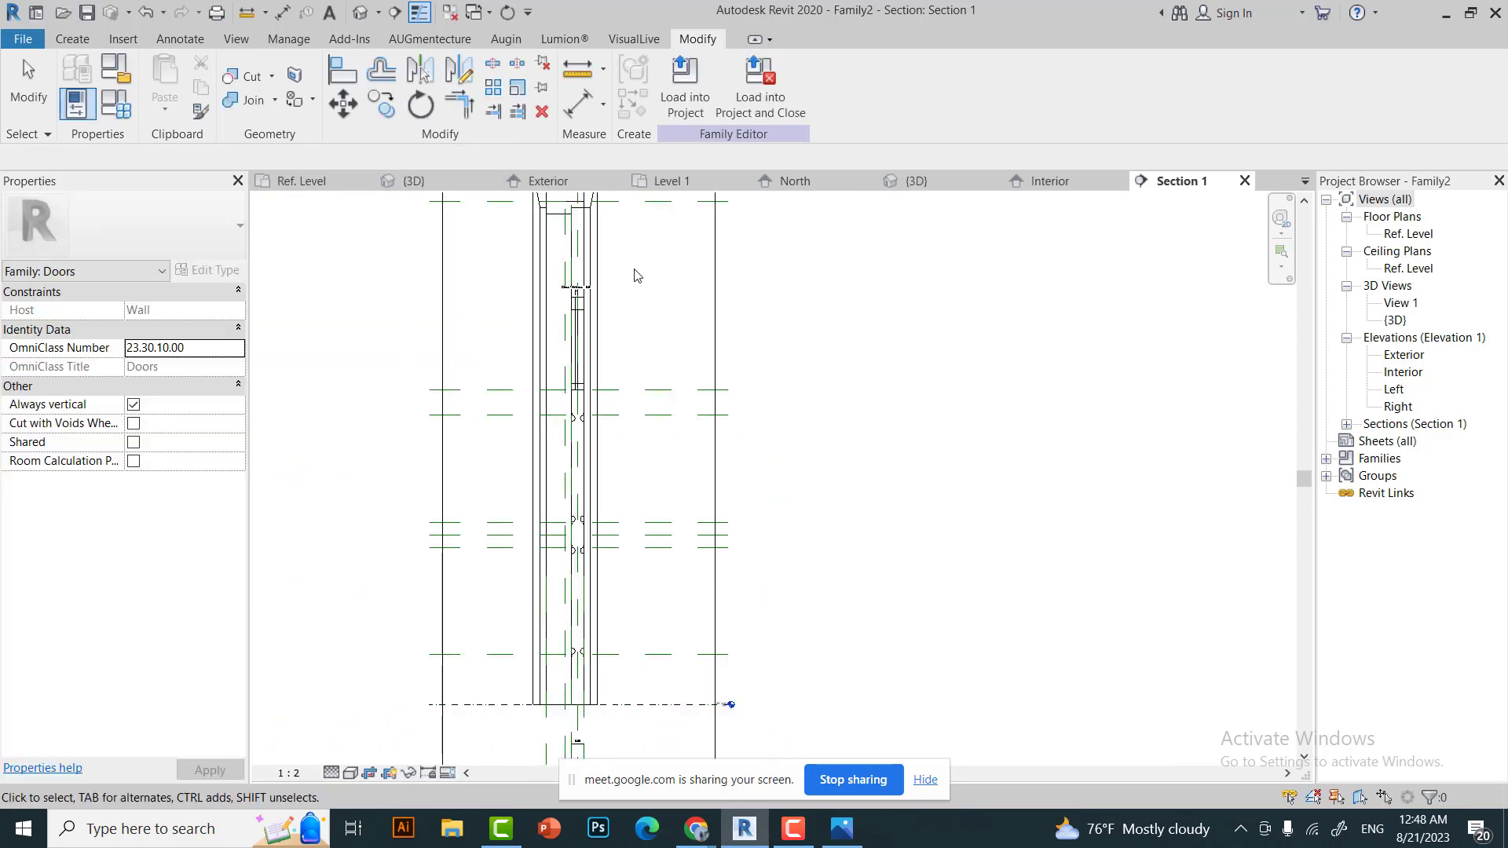
{"action": "scroll", "coordinate": [605, 280], "scroll_direction": "up", "scroll_amount": 2}
{"action": "key", "text": "f"}
{"action": "key", "text": "t"}
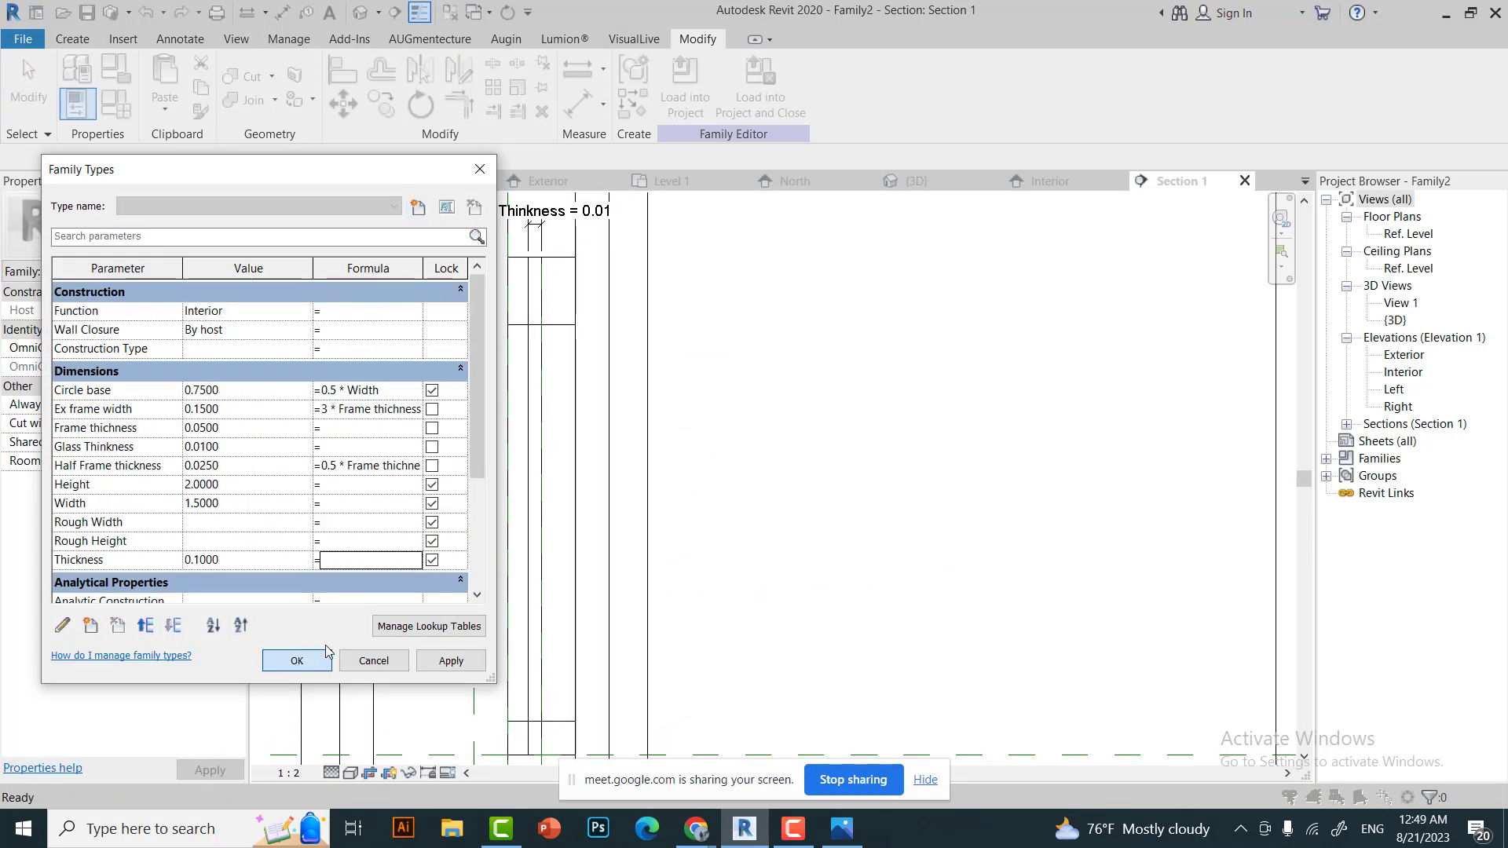
{"action": "left_click", "coordinate": [297, 661]}
{"action": "left_click", "coordinate": [125, 492]}
{"action": "scroll", "coordinate": [555, 636], "scroll_direction": "up", "scroll_amount": 2}
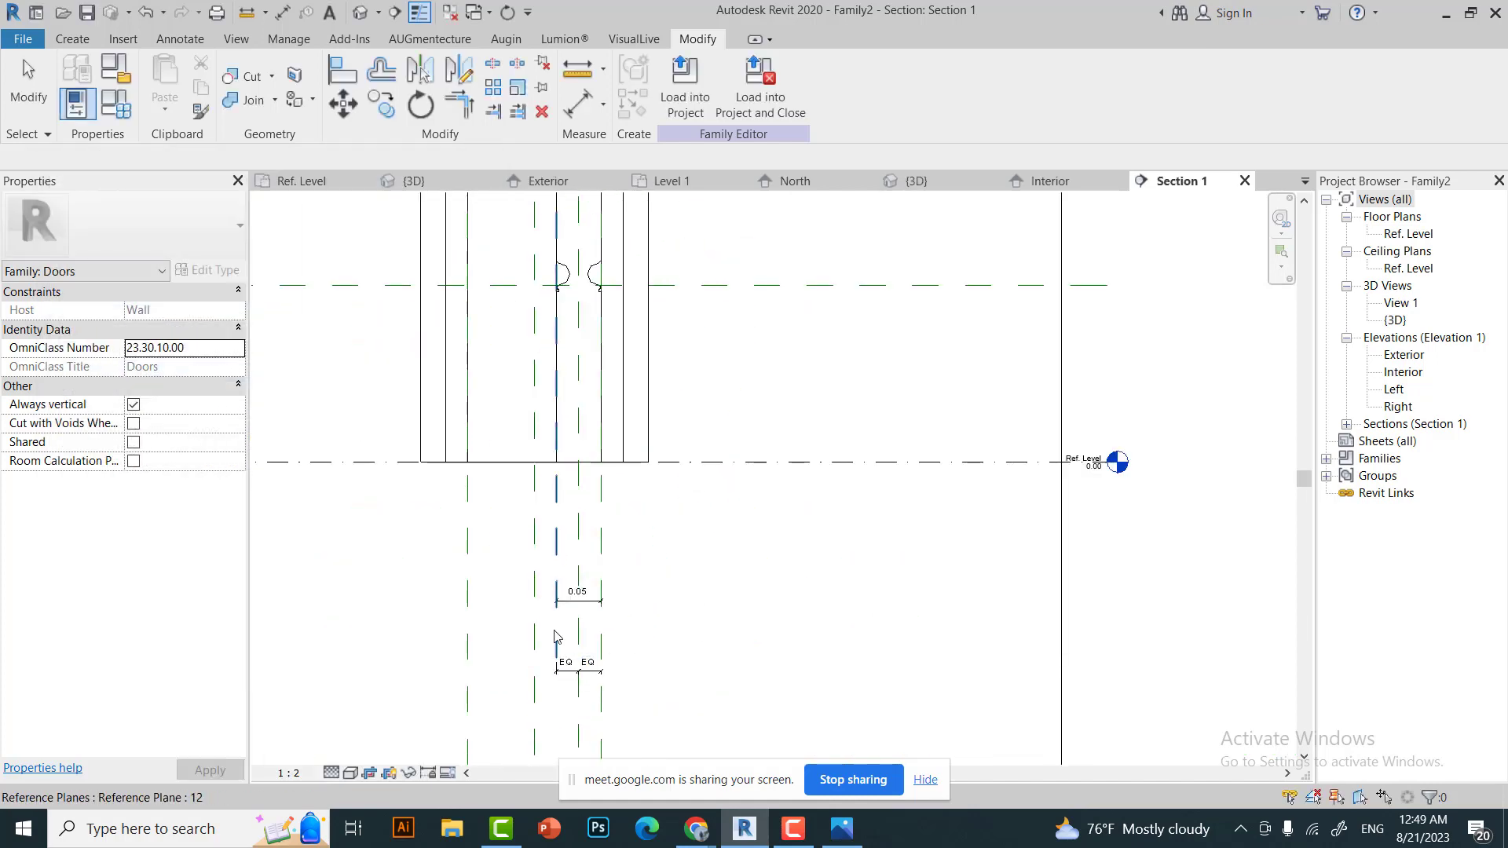
{"action": "left_click", "coordinate": [555, 636]}
{"action": "scroll", "coordinate": [549, 577], "scroll_direction": "down", "scroll_amount": 1}
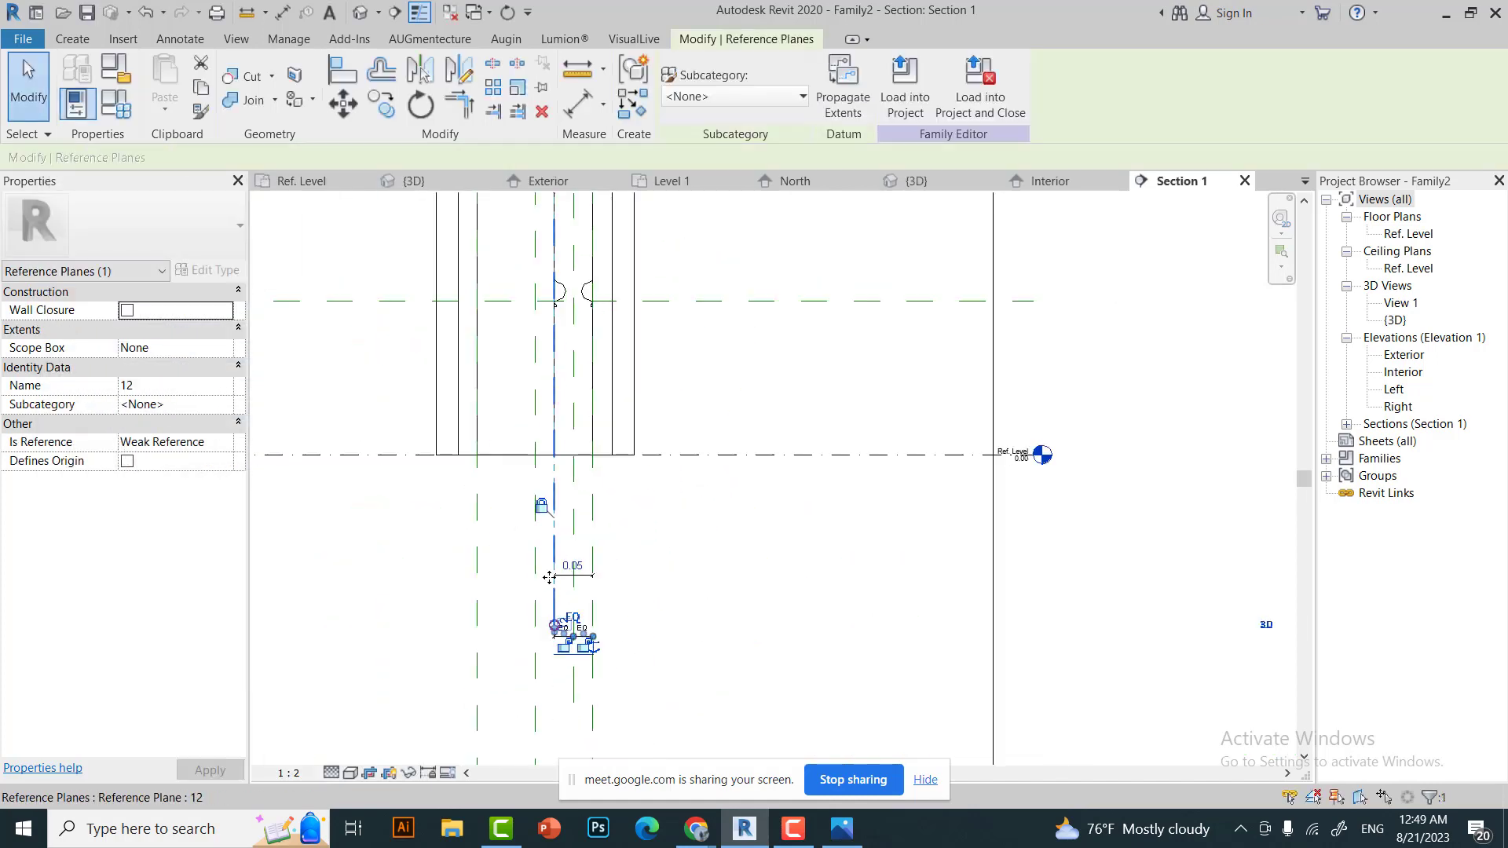
Set Thickness to 0.1000 in Family Types and apply it.
{"action": "left_click", "coordinate": [106, 96]}
{"action": "left_click", "coordinate": [274, 560]}
{"action": "left_click", "coordinate": [297, 660]}
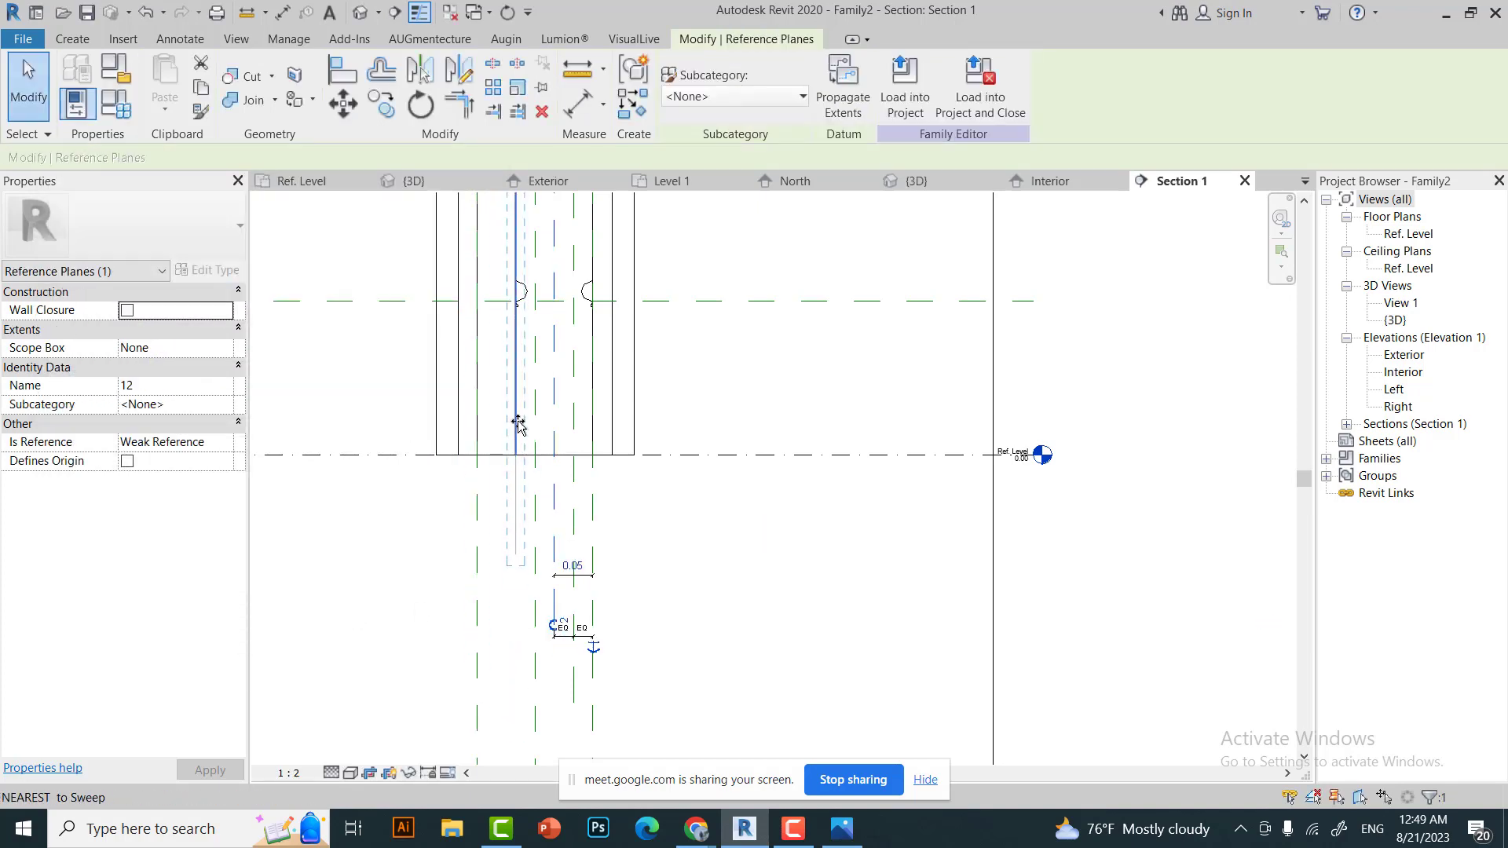
{"action": "key", "text": "Escape"}
{"action": "scroll", "coordinate": [592, 513], "scroll_direction": "down", "scroll_amount": 2}
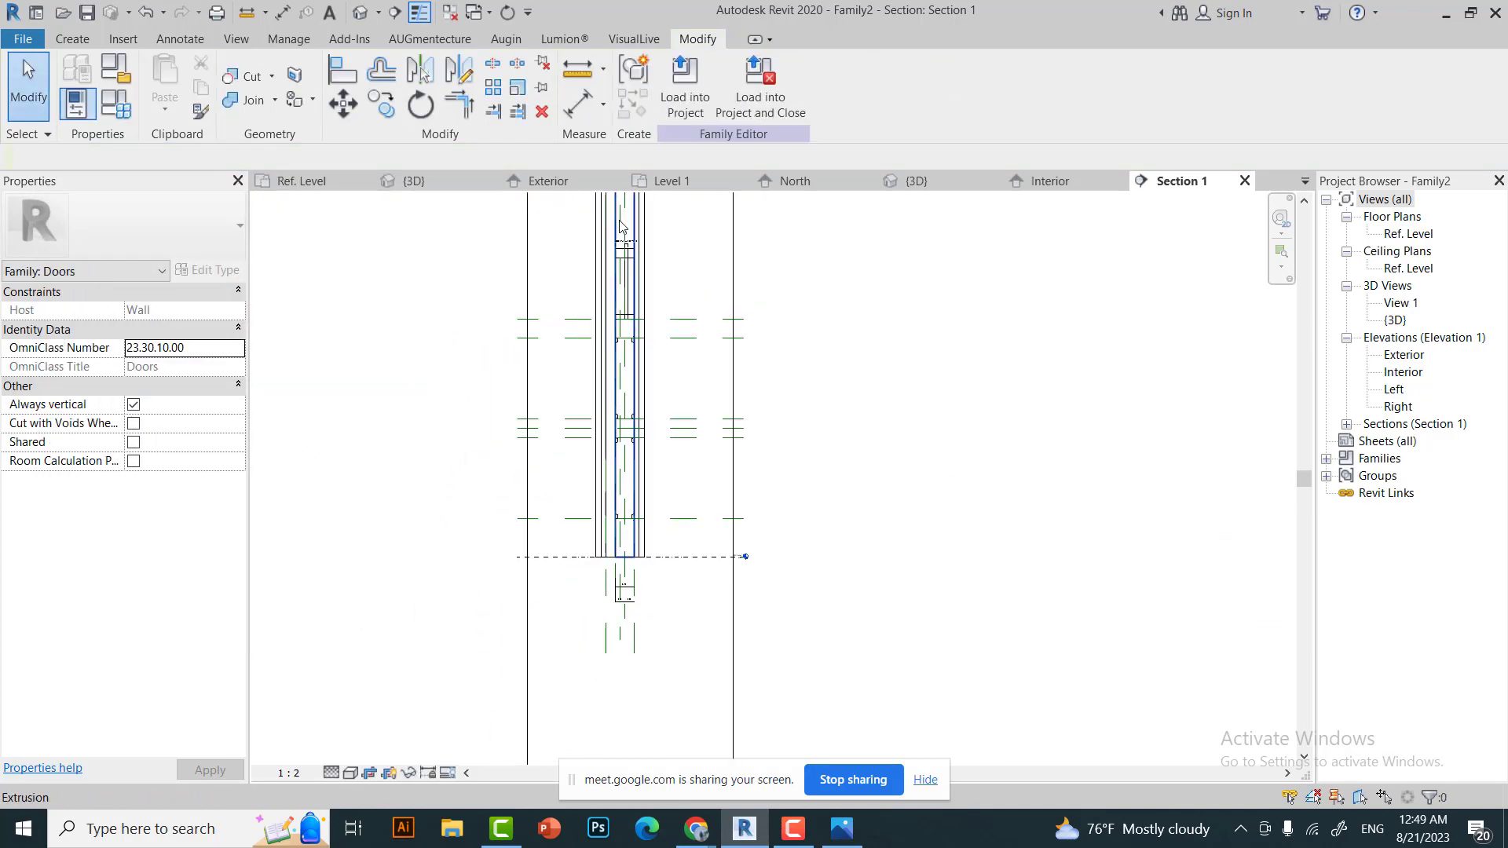
Flex Glass Thinkness to 0.0150, cancelling the constraint error, and close Family Types.
{"action": "left_click", "coordinate": [209, 270]}
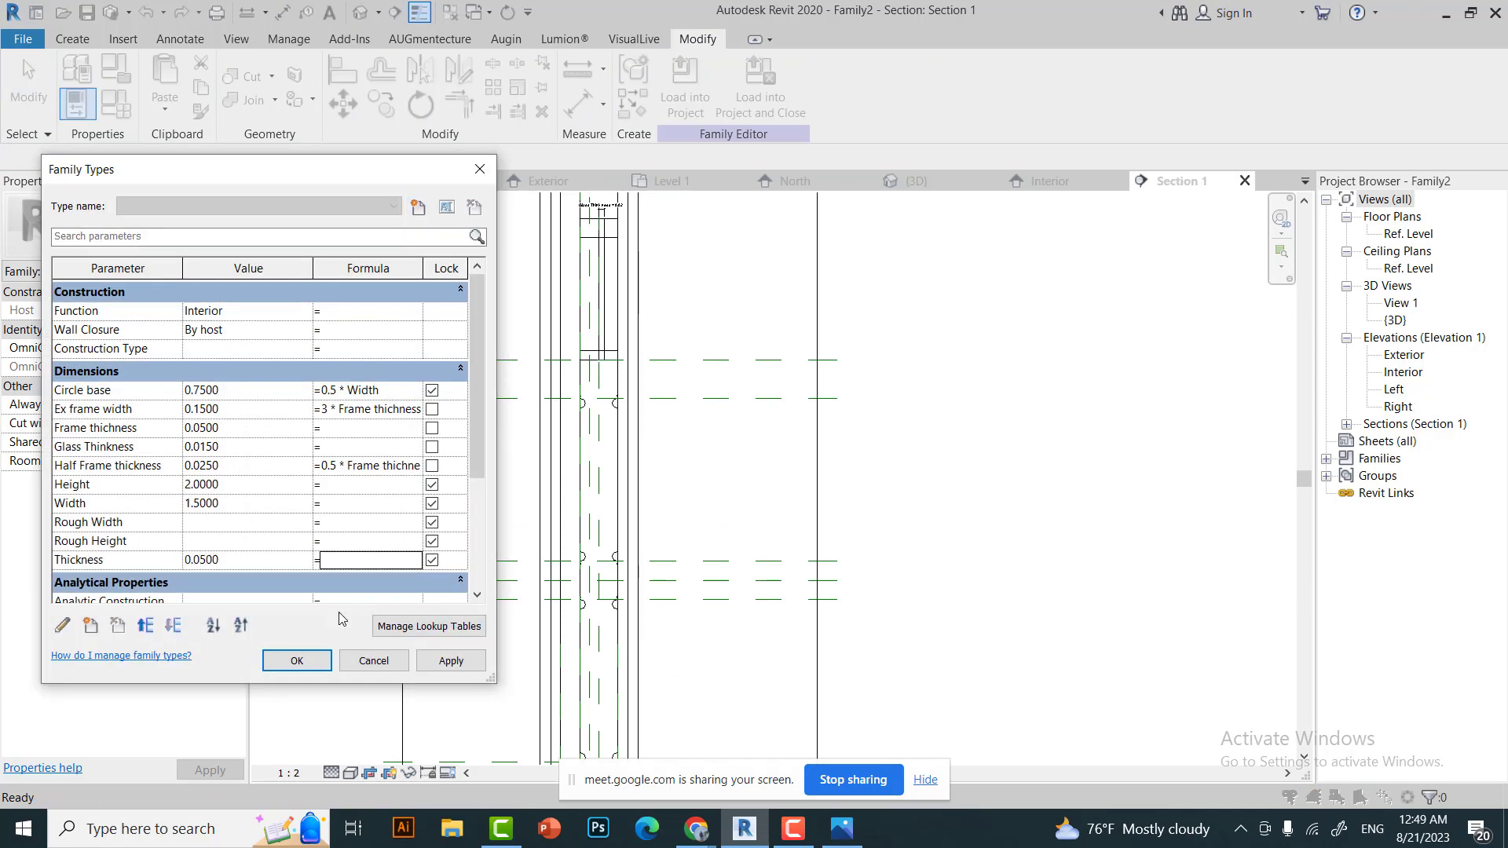
{"action": "left_click", "coordinate": [297, 661]}
{"action": "left_click", "coordinate": [428, 499]}
{"action": "left_click", "coordinate": [297, 661]}
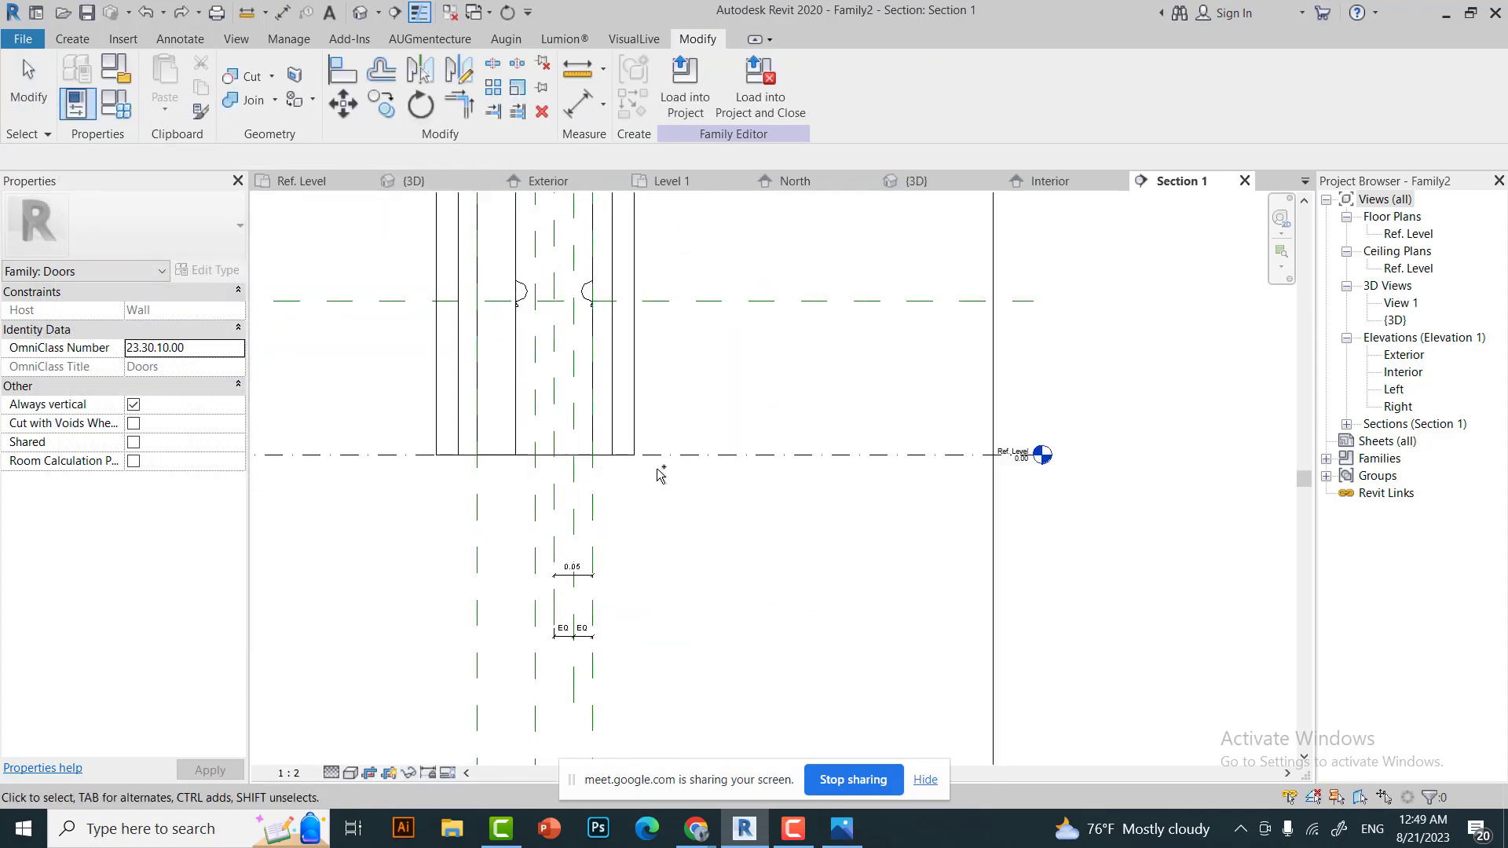
{"action": "scroll", "coordinate": [660, 474], "scroll_direction": "up", "scroll_amount": 2}
{"action": "scroll", "coordinate": [620, 468], "scroll_direction": "down", "scroll_amount": 4}
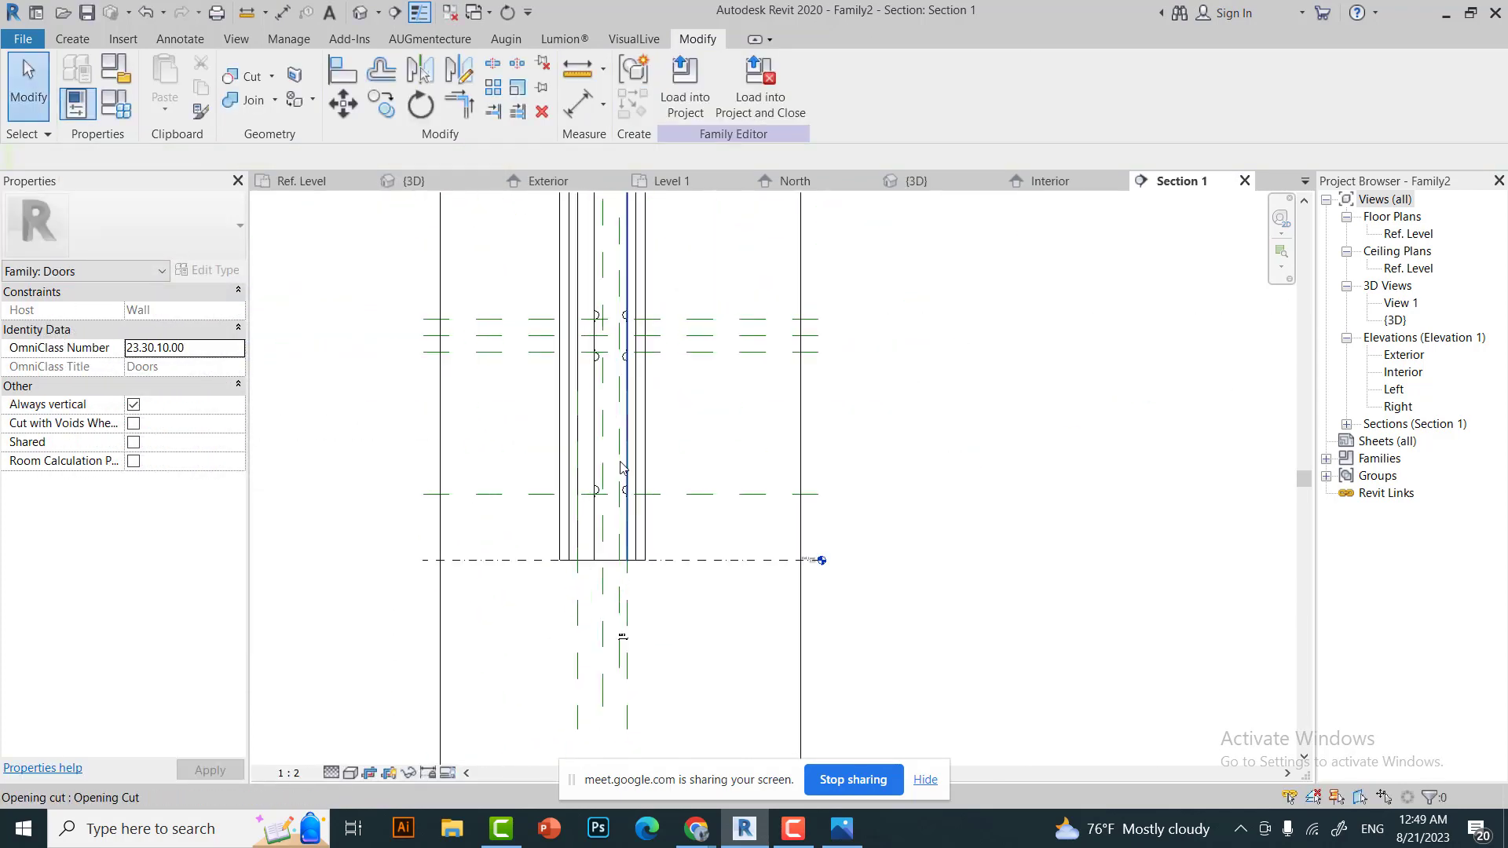
{"action": "scroll", "coordinate": [620, 468], "scroll_direction": "up", "scroll_amount": 1}
{"action": "left_click", "coordinate": [115, 103]}
{"action": "left_click", "coordinate": [374, 660]}
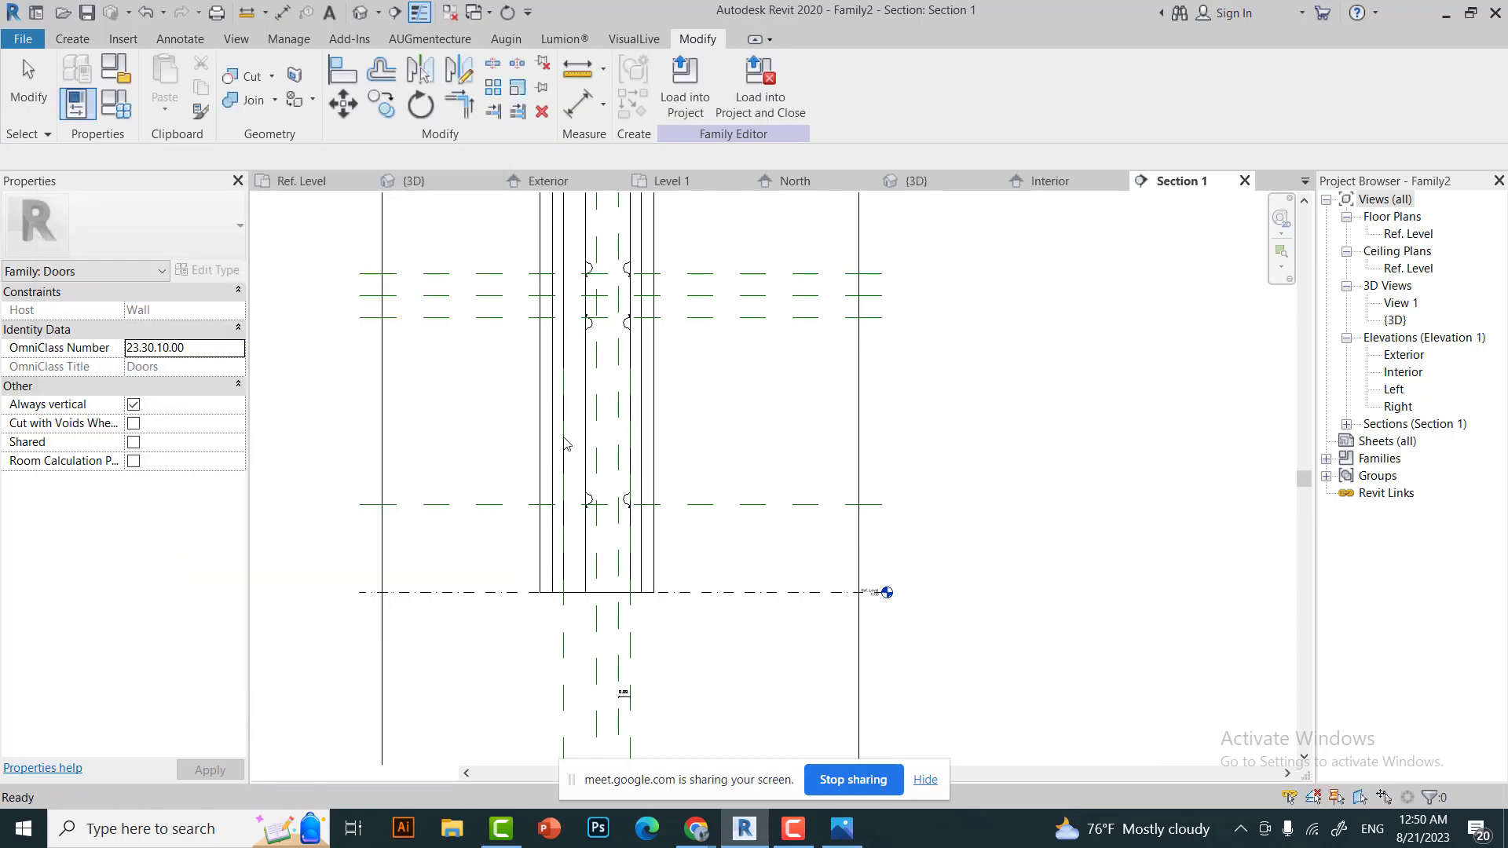
Select the Glass reference plane to check it stays centred between the frame planes.
{"action": "scroll", "coordinate": [620, 471], "scroll_direction": "up", "scroll_amount": 2}
{"action": "scroll", "coordinate": [550, 472], "scroll_direction": "up", "scroll_amount": 2}
{"action": "left_click", "coordinate": [540, 461]}
{"action": "scroll", "coordinate": [530, 462], "scroll_direction": "up", "scroll_amount": 1}
{"action": "scroll", "coordinate": [531, 462], "scroll_direction": "down", "scroll_amount": 3}
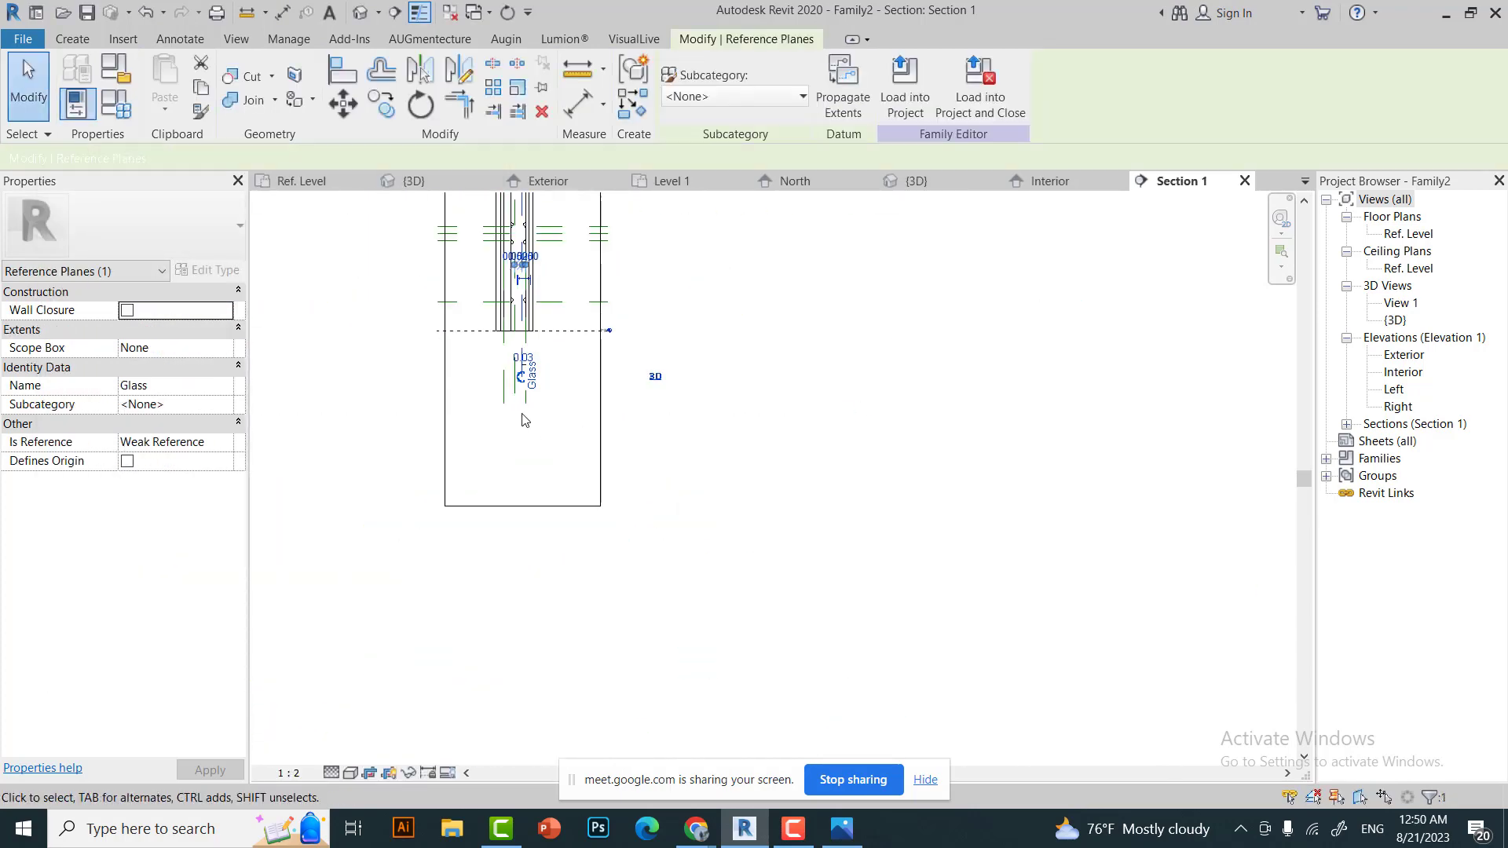
{"action": "scroll", "coordinate": [654, 377], "scroll_direction": "up", "scroll_amount": 4}
Label the 0.03 glass dimension with a new Glass Ref parameter set to 0.5 * Thickness.
{"action": "left_click", "coordinate": [560, 287]}
{"action": "left_click", "coordinate": [869, 83]}
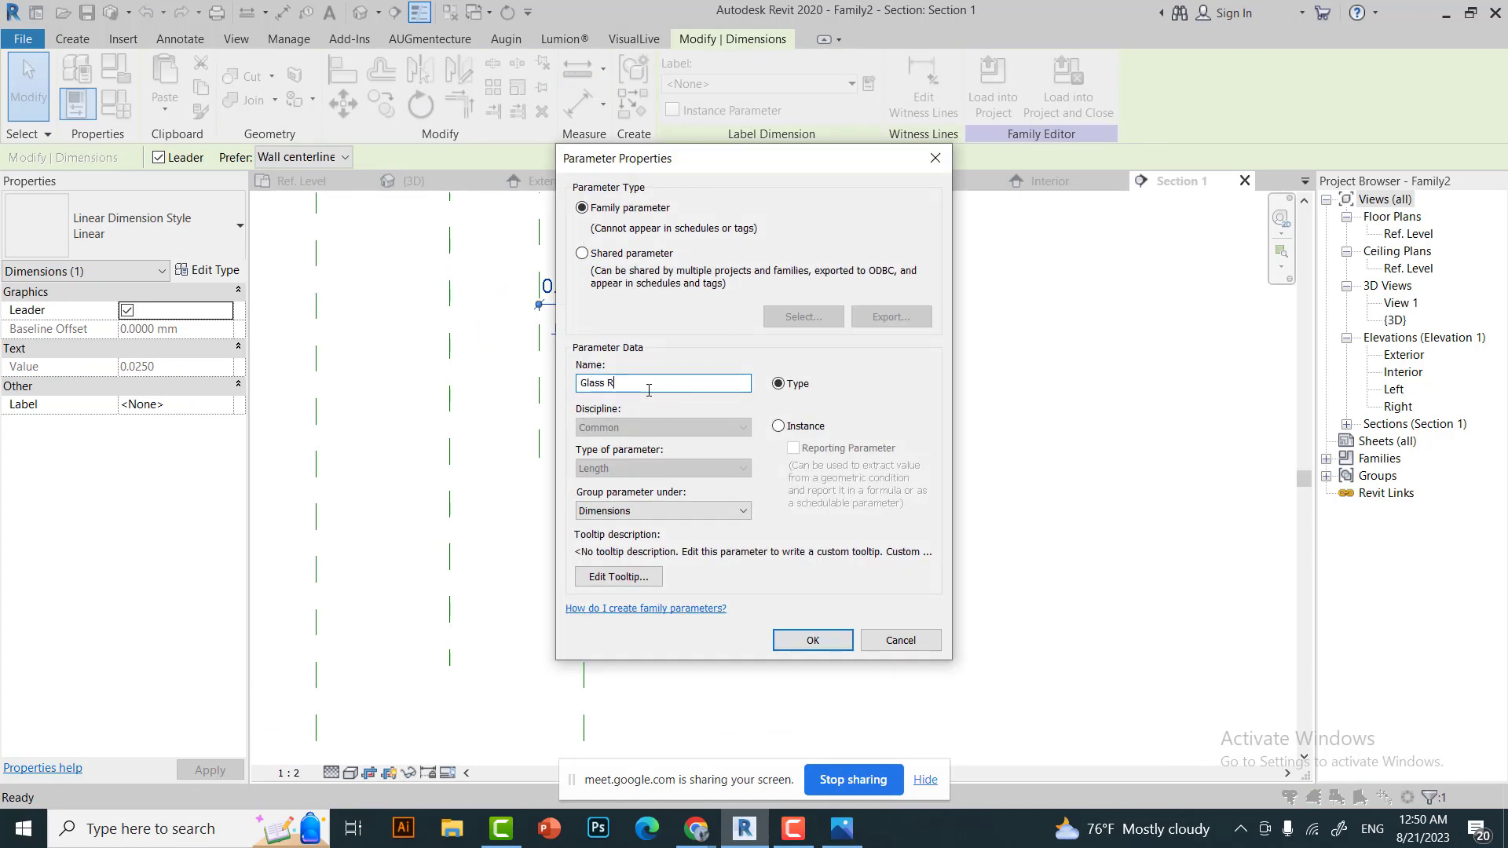
{"action": "left_click", "coordinate": [834, 638]}
{"action": "left_click", "coordinate": [76, 103]}
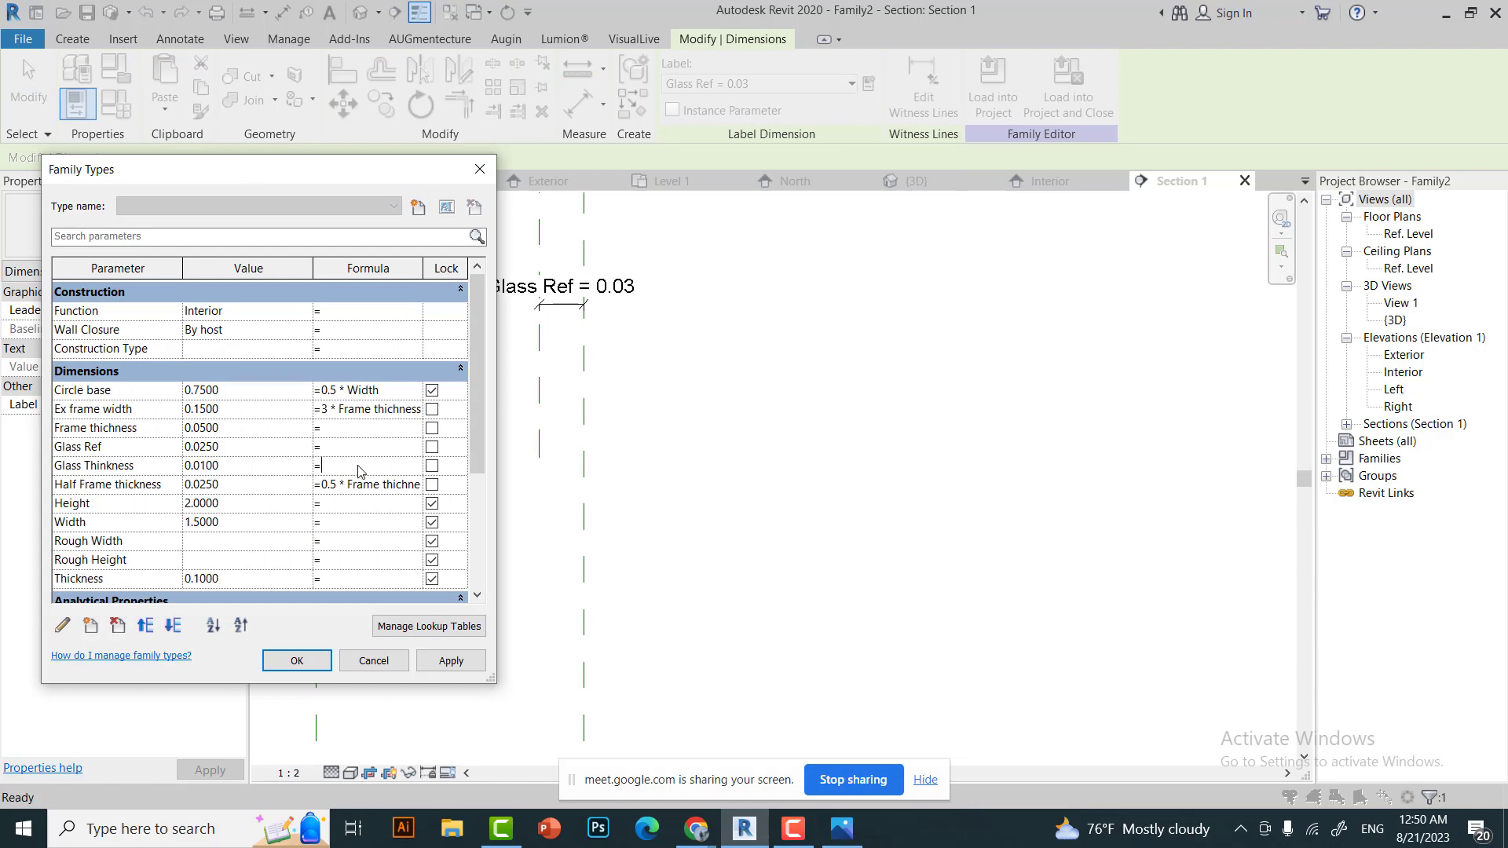
{"action": "left_click", "coordinate": [296, 660]}
{"action": "scroll", "coordinate": [673, 504], "scroll_direction": "down", "scroll_amount": 2}
{"action": "scroll", "coordinate": [656, 531], "scroll_direction": "down", "scroll_amount": 3}
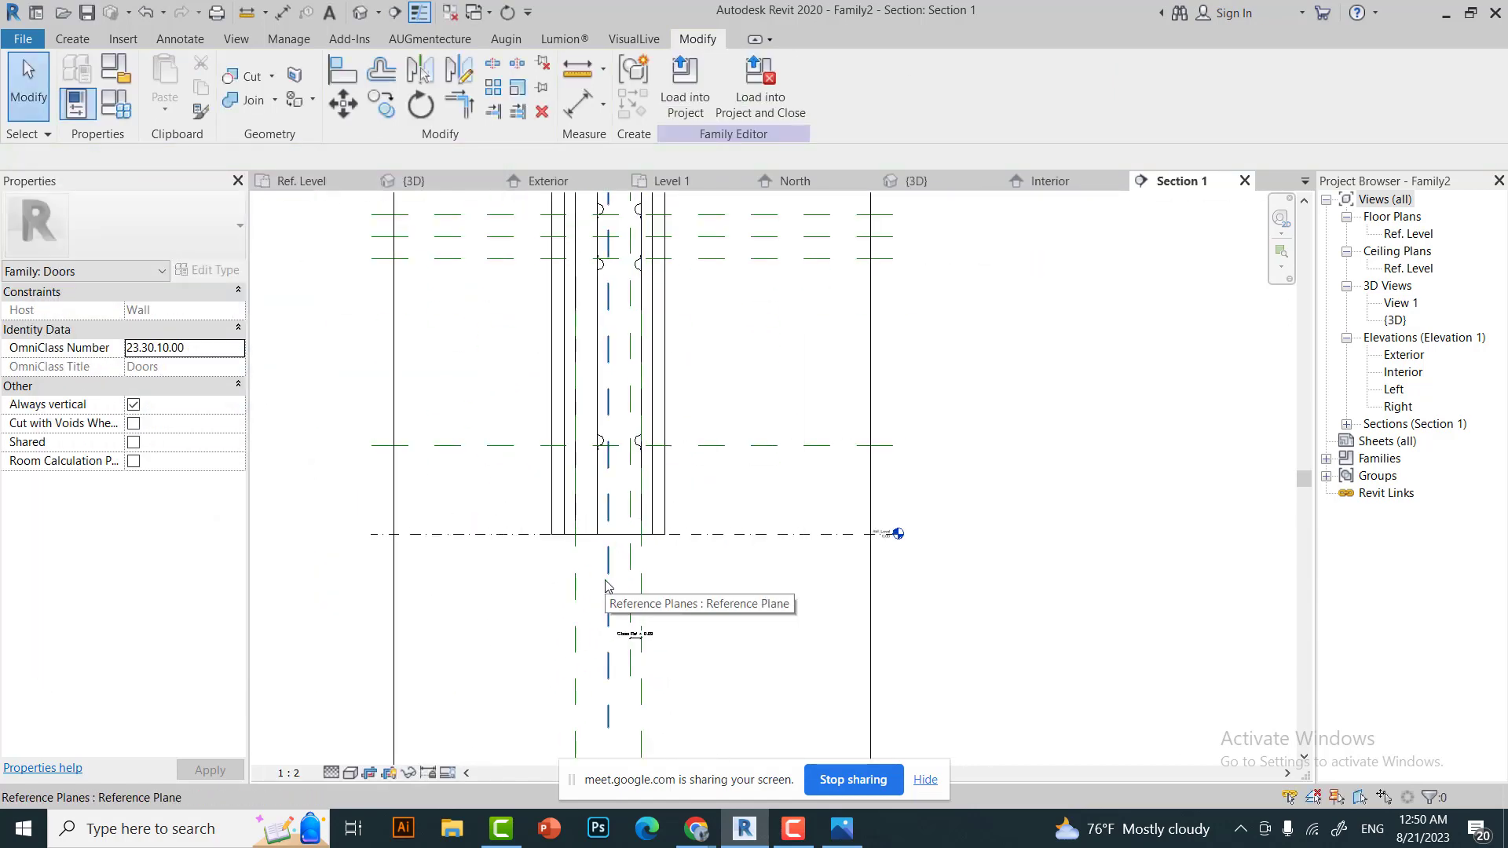
Select and inspect the glass reference plane.
{"action": "left_click", "coordinate": [606, 585]}
{"action": "scroll", "coordinate": [784, 623], "scroll_direction": "down", "scroll_amount": 2}
{"action": "scroll", "coordinate": [713, 514], "scroll_direction": "down", "scroll_amount": 2}
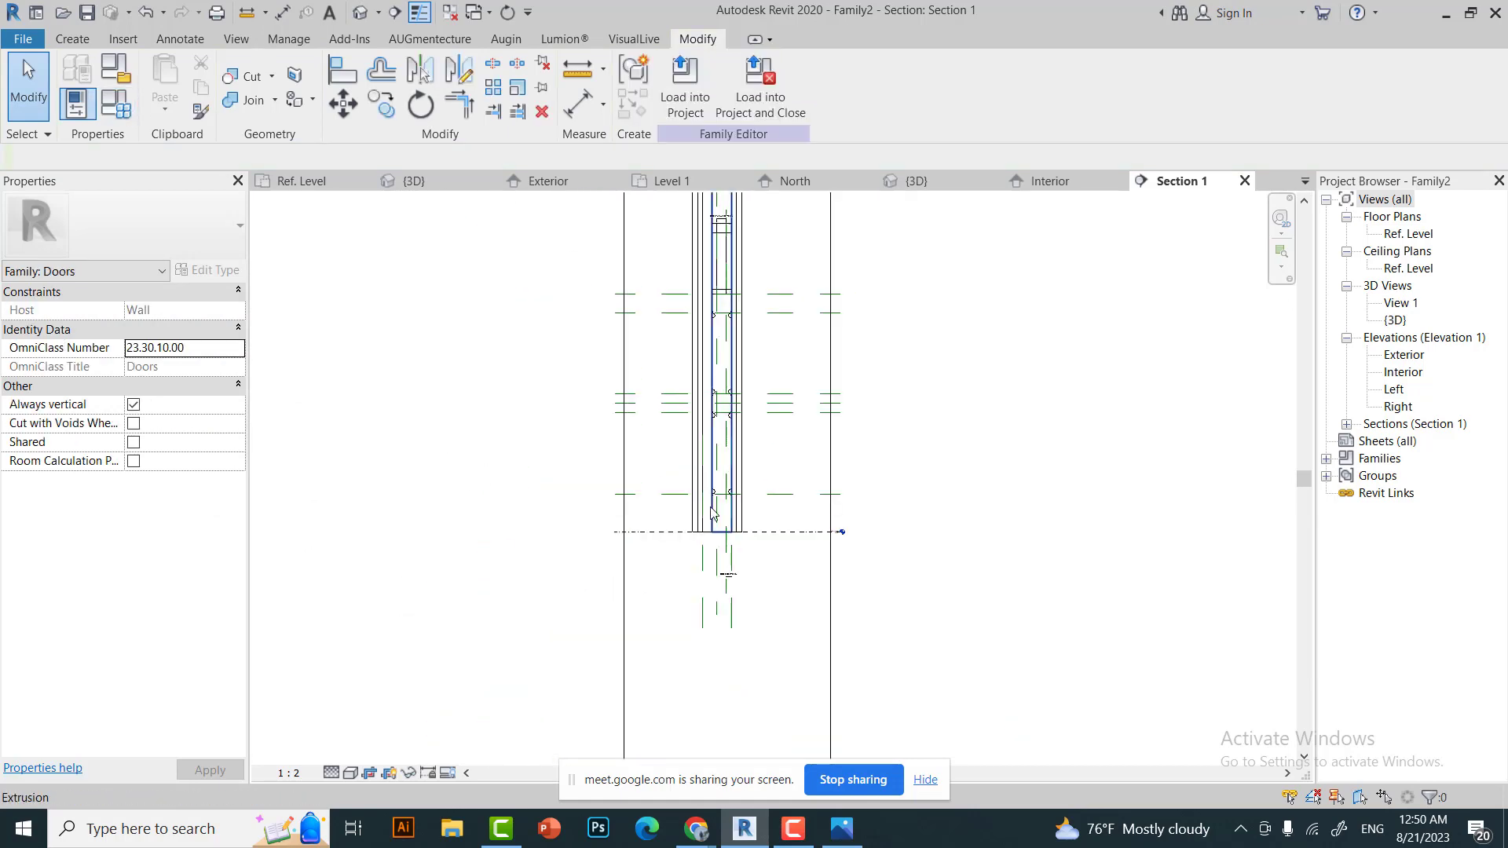
{"action": "scroll", "coordinate": [713, 514], "scroll_direction": "up", "scroll_amount": 2}
Apply the Family Types changes and check the Glass Ref dimension on the Glass reference plane.
{"action": "left_click", "coordinate": [76, 103]}
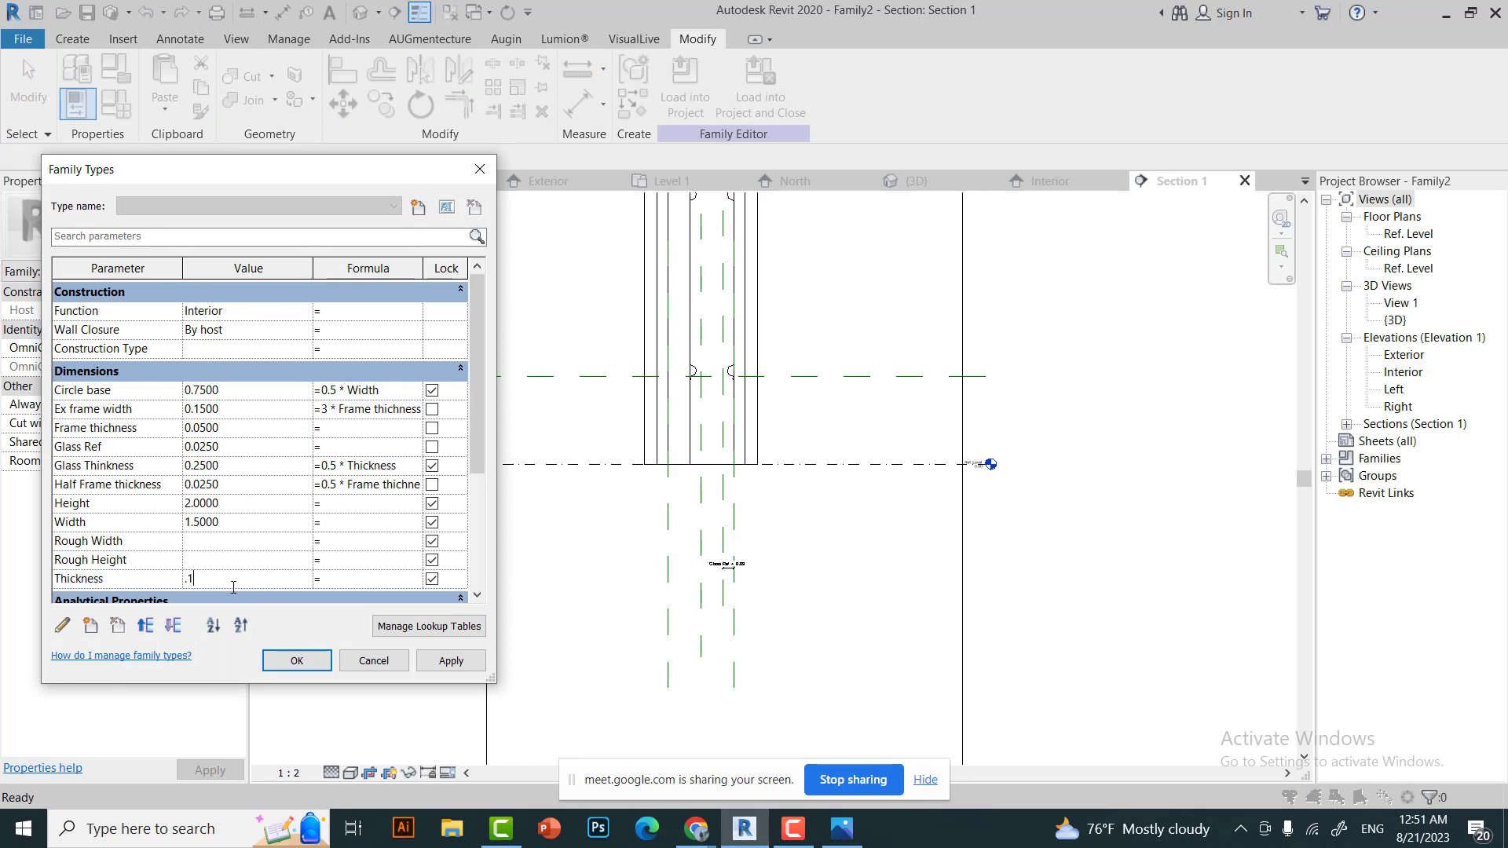
{"action": "left_click", "coordinate": [312, 669]}
{"action": "scroll", "coordinate": [633, 521], "scroll_direction": "up", "scroll_amount": 3}
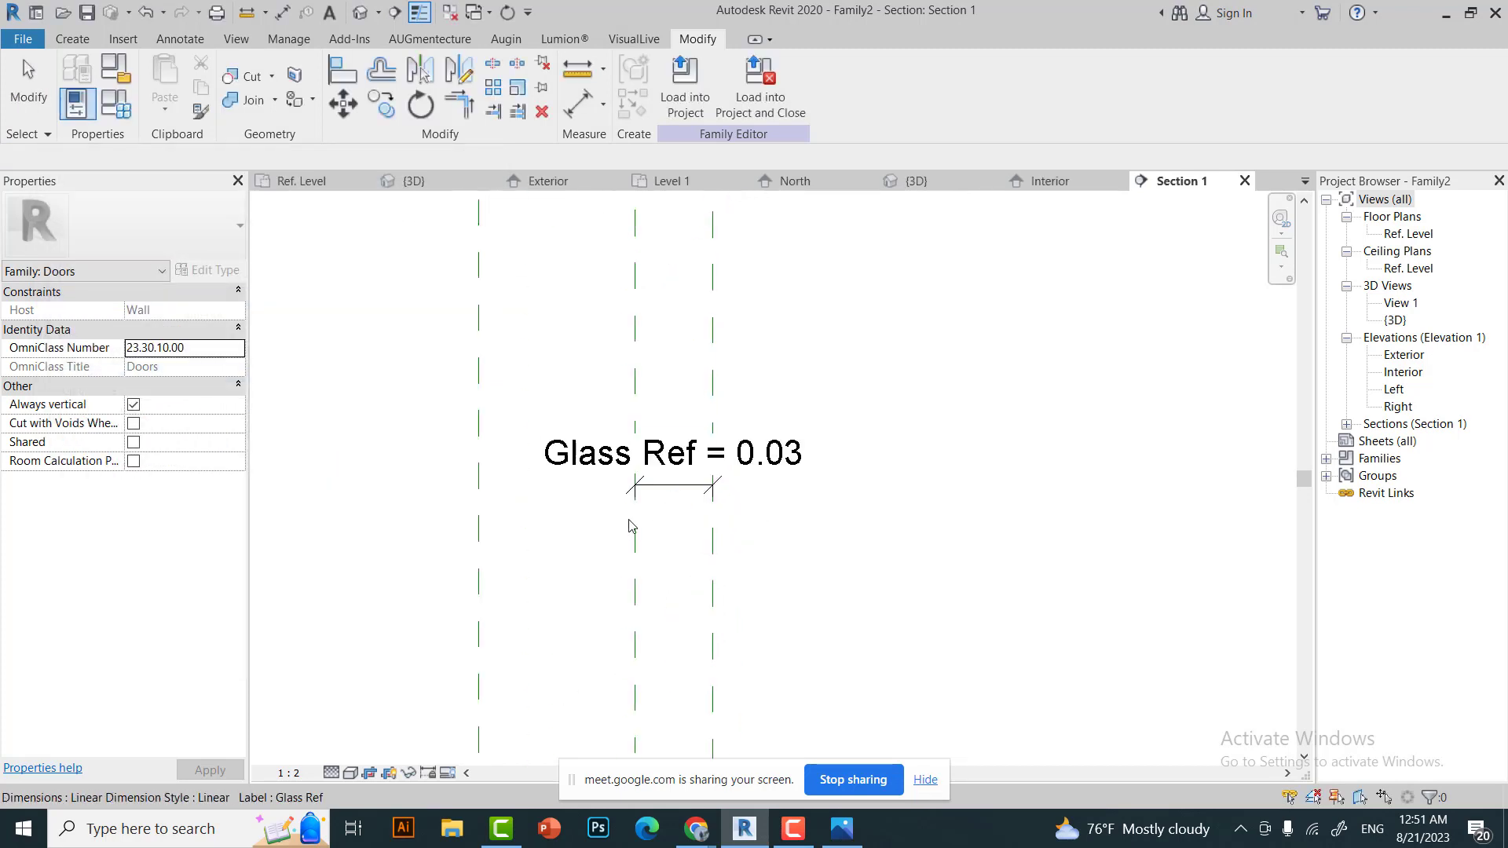
{"action": "scroll", "coordinate": [633, 522], "scroll_direction": "down", "scroll_amount": 2}
{"action": "left_click", "coordinate": [680, 550]}
{"action": "left_click", "coordinate": [654, 479]}
{"action": "scroll", "coordinate": [636, 542], "scroll_direction": "up", "scroll_amount": 2}
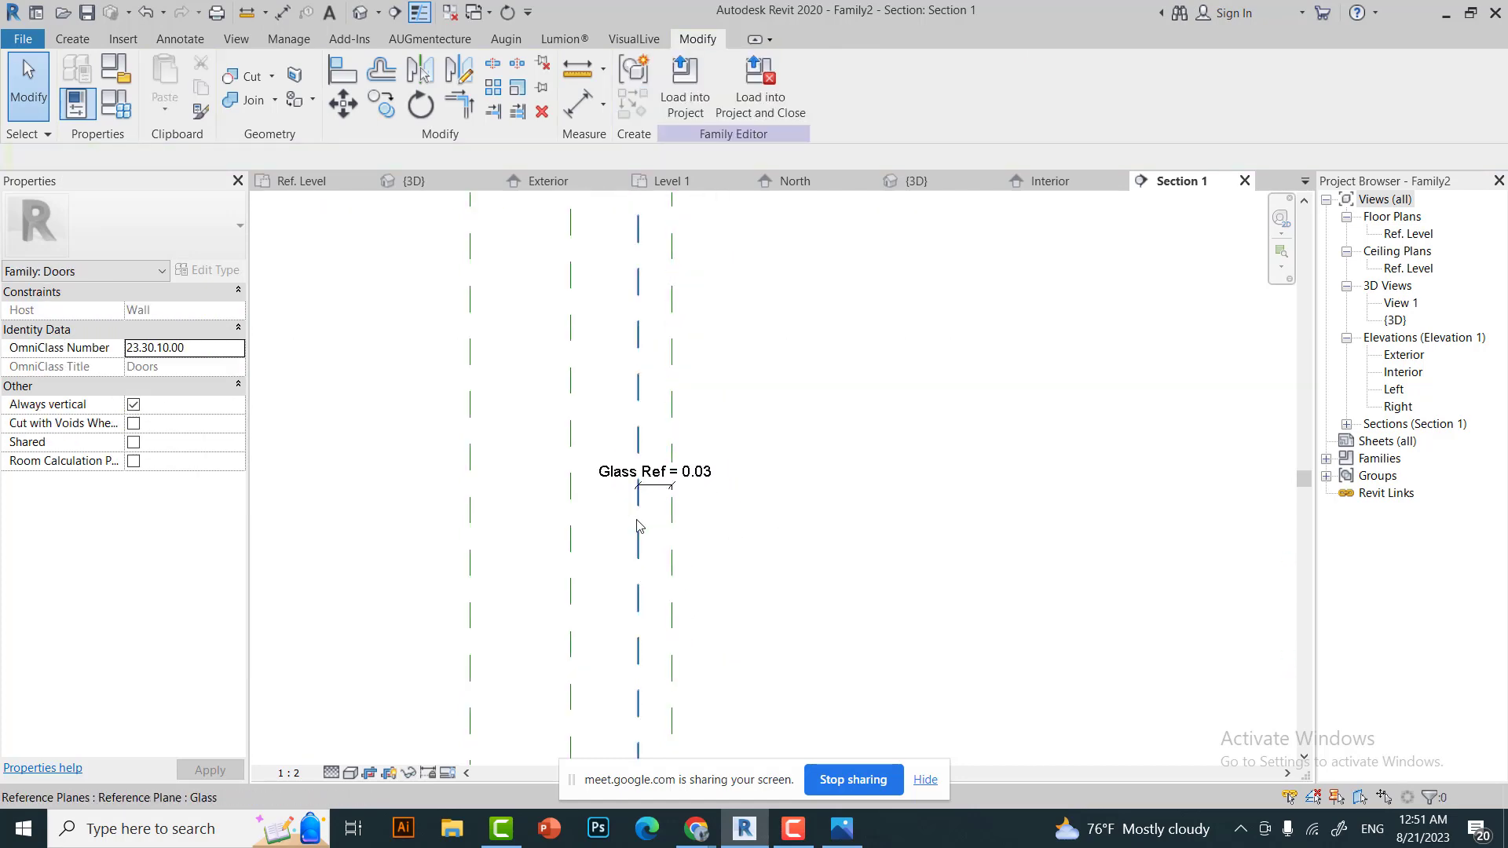
{"action": "key", "text": "Escape"}
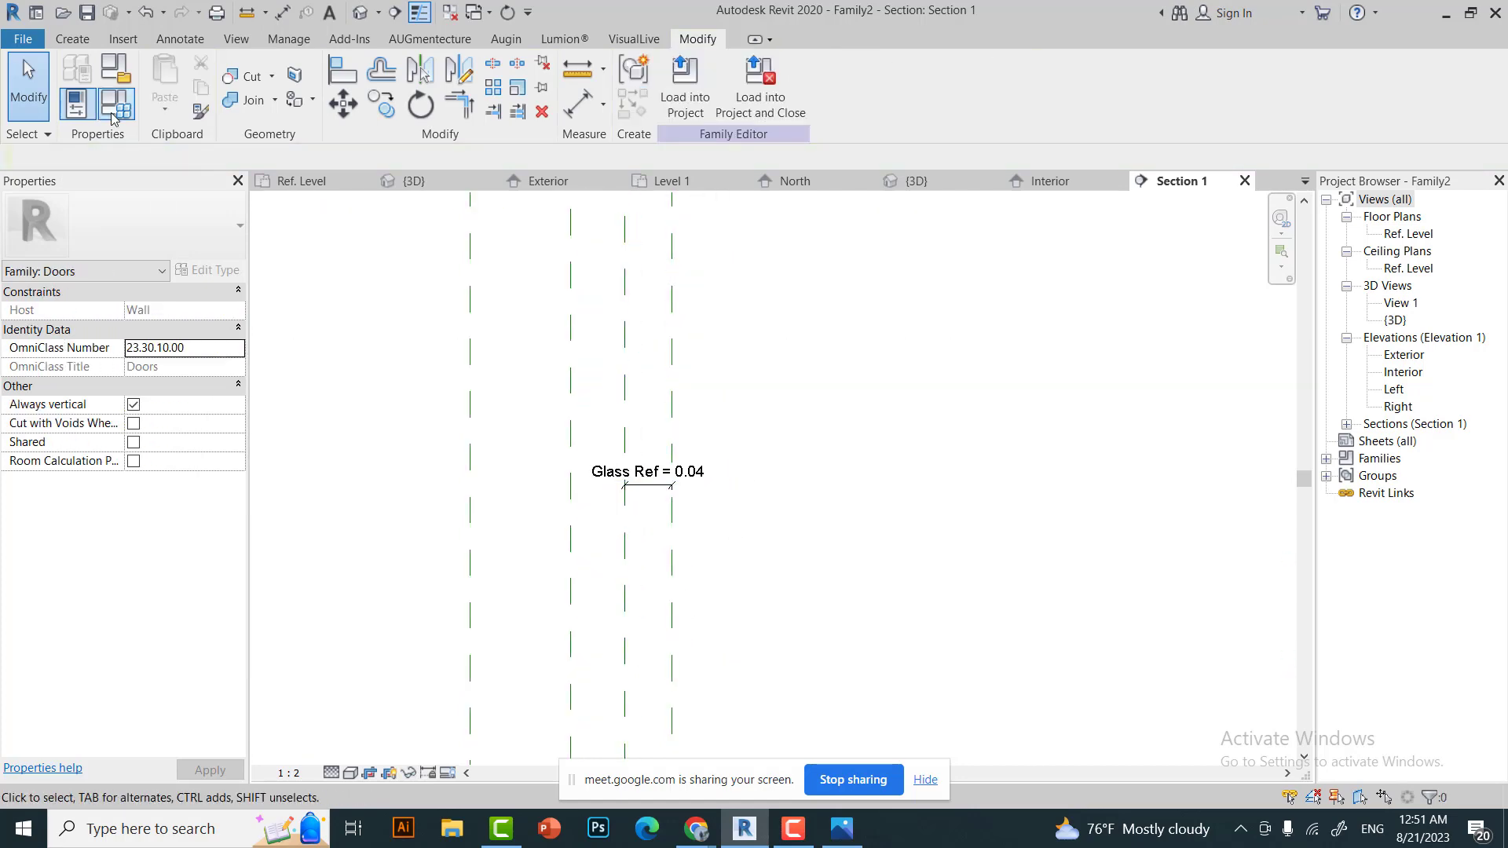
Set Glass Thinkness to 0.01 in Family Types.
{"action": "left_click", "coordinate": [115, 103]}
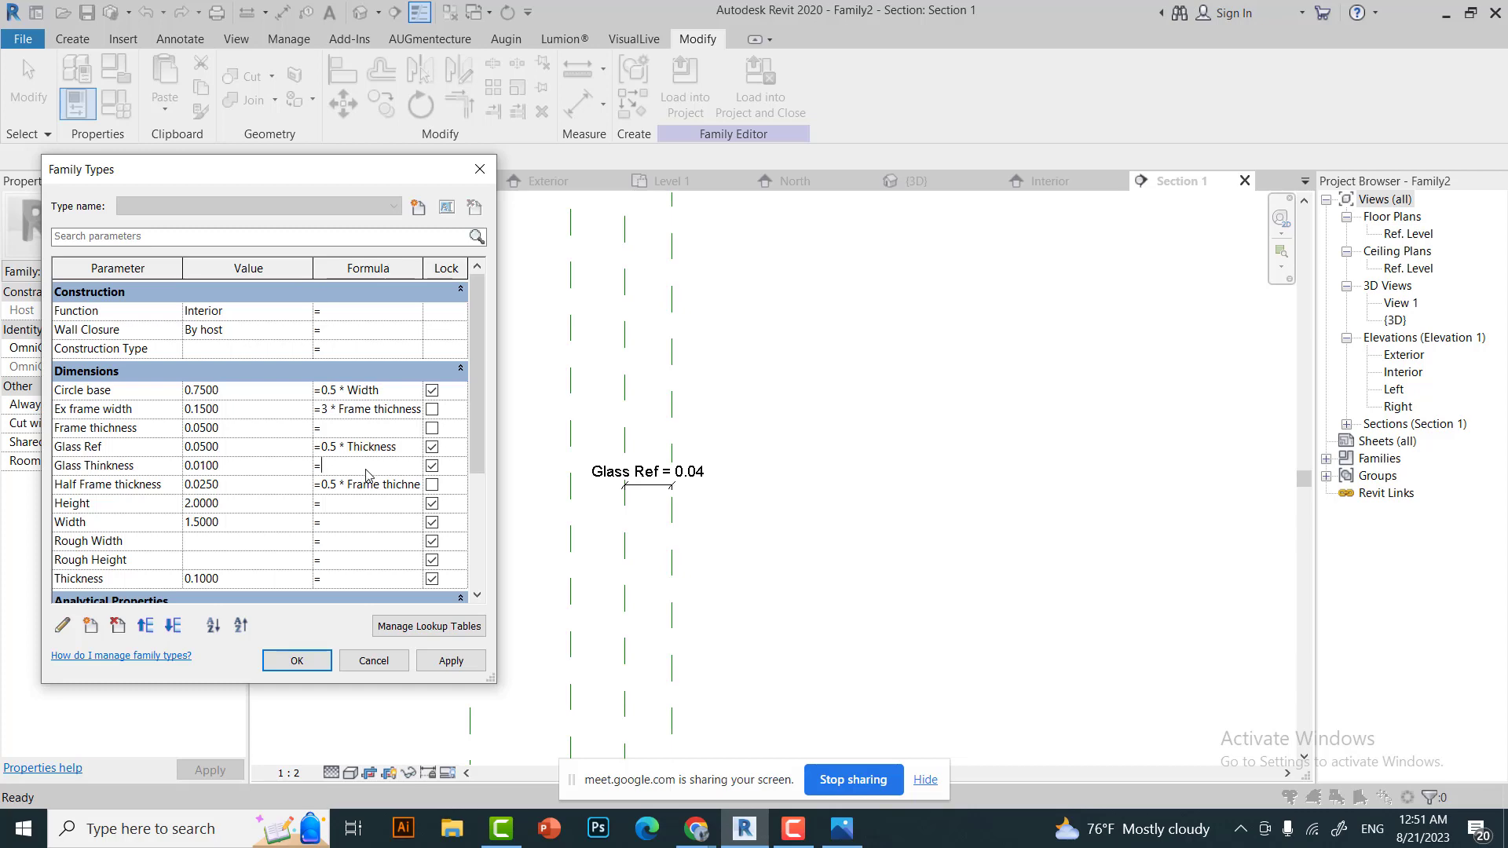
{"action": "key", "text": "Return"}
{"action": "scroll", "coordinate": [620, 476], "scroll_direction": "down", "scroll_amount": 5}
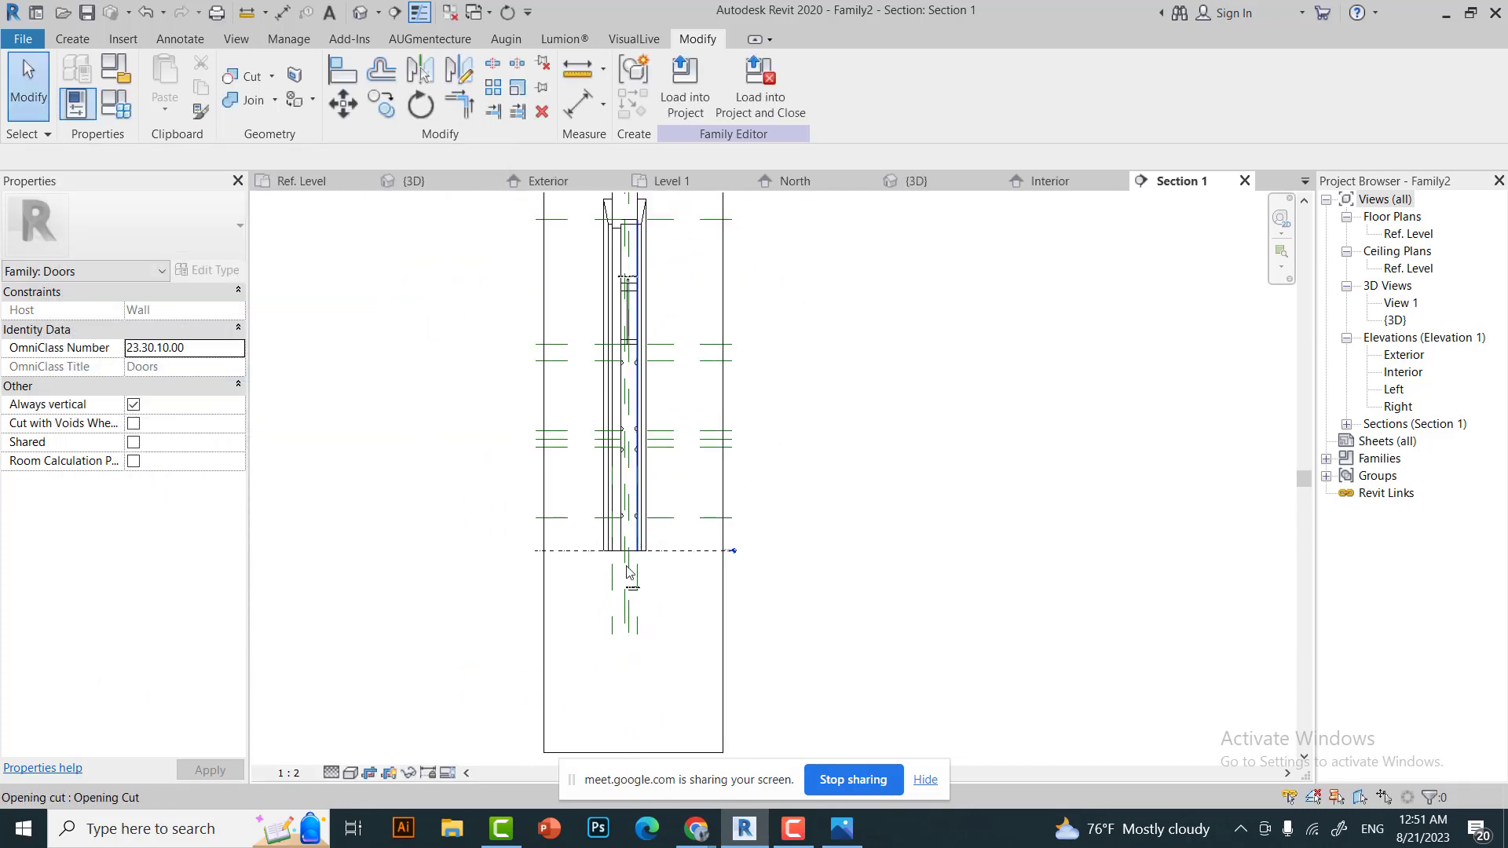
{"action": "scroll", "coordinate": [644, 583], "scroll_direction": "up", "scroll_amount": 3}
{"action": "scroll", "coordinate": [644, 583], "scroll_direction": "up", "scroll_amount": 2}
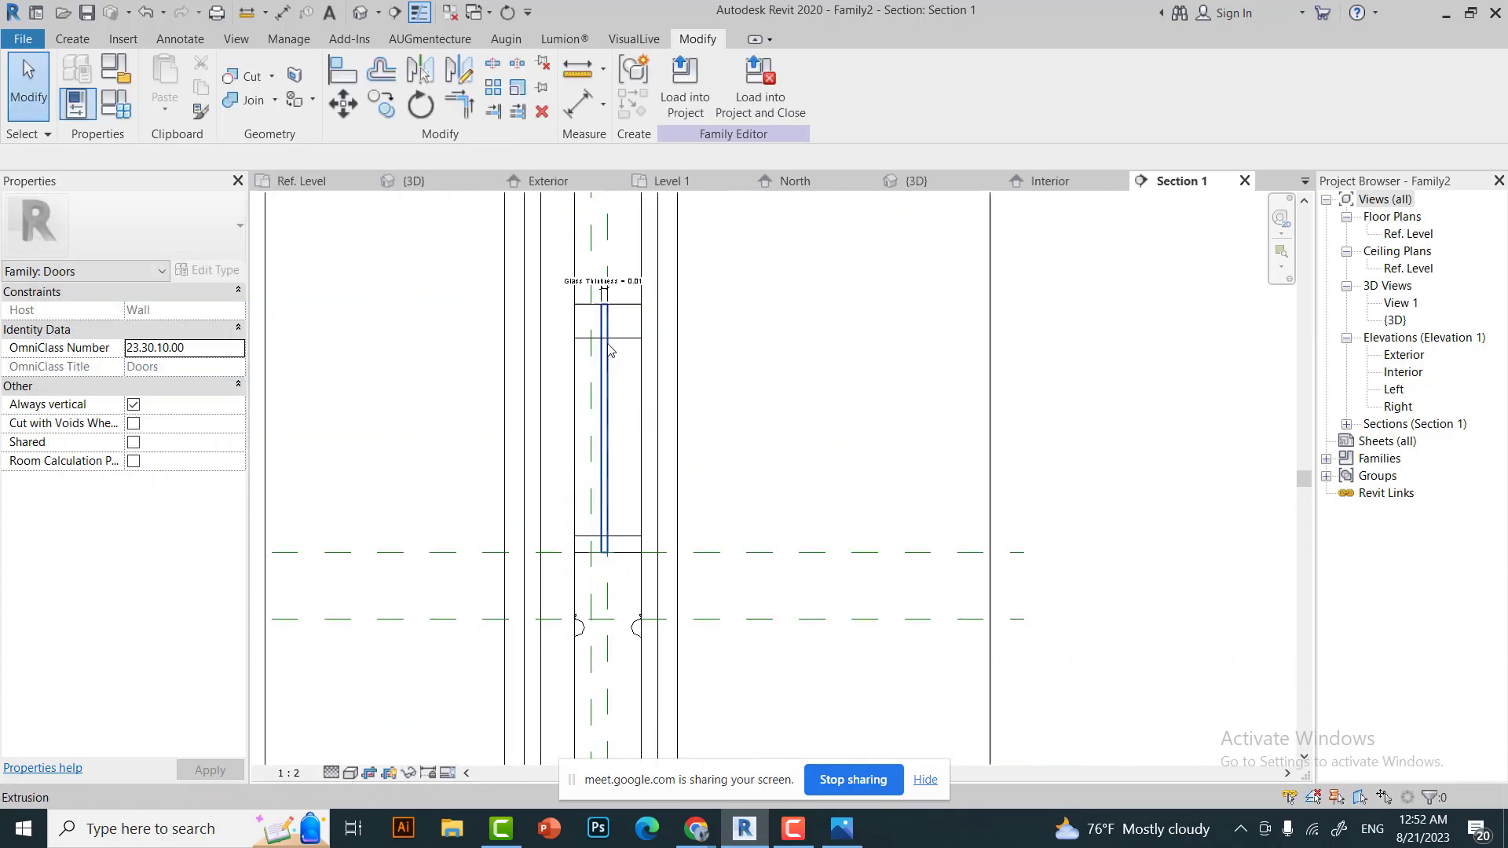
Recheck the parameters in Family Types (FT), then switch to the door's 3D view.
{"action": "key", "text": "f"}
{"action": "key", "text": "t"}
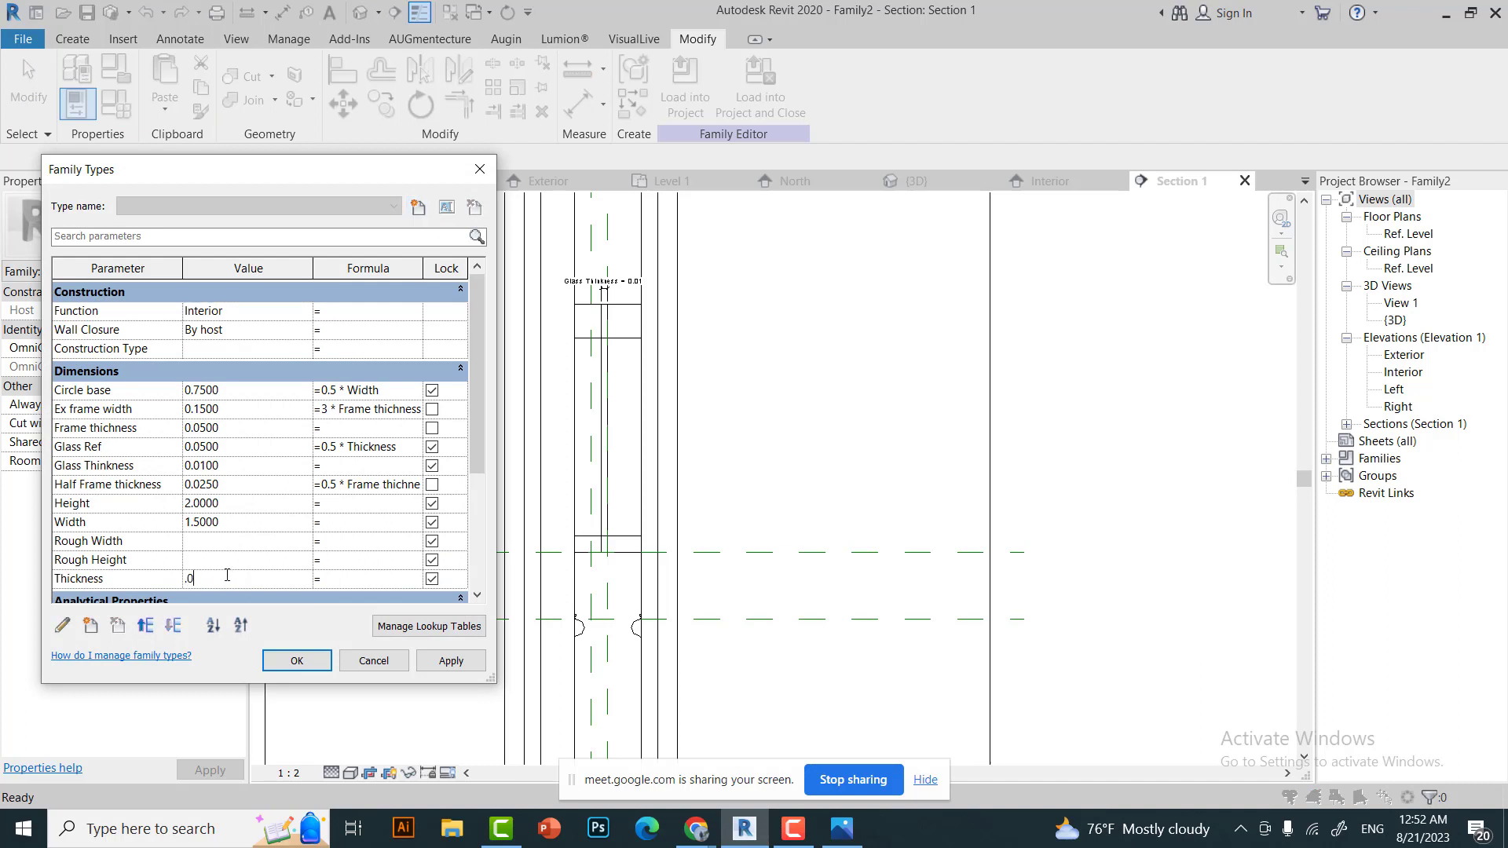
{"action": "left_click", "coordinate": [293, 662]}
{"action": "scroll", "coordinate": [609, 304], "scroll_direction": "up", "scroll_amount": 2}
{"action": "scroll", "coordinate": [609, 304], "scroll_direction": "up", "scroll_amount": 1}
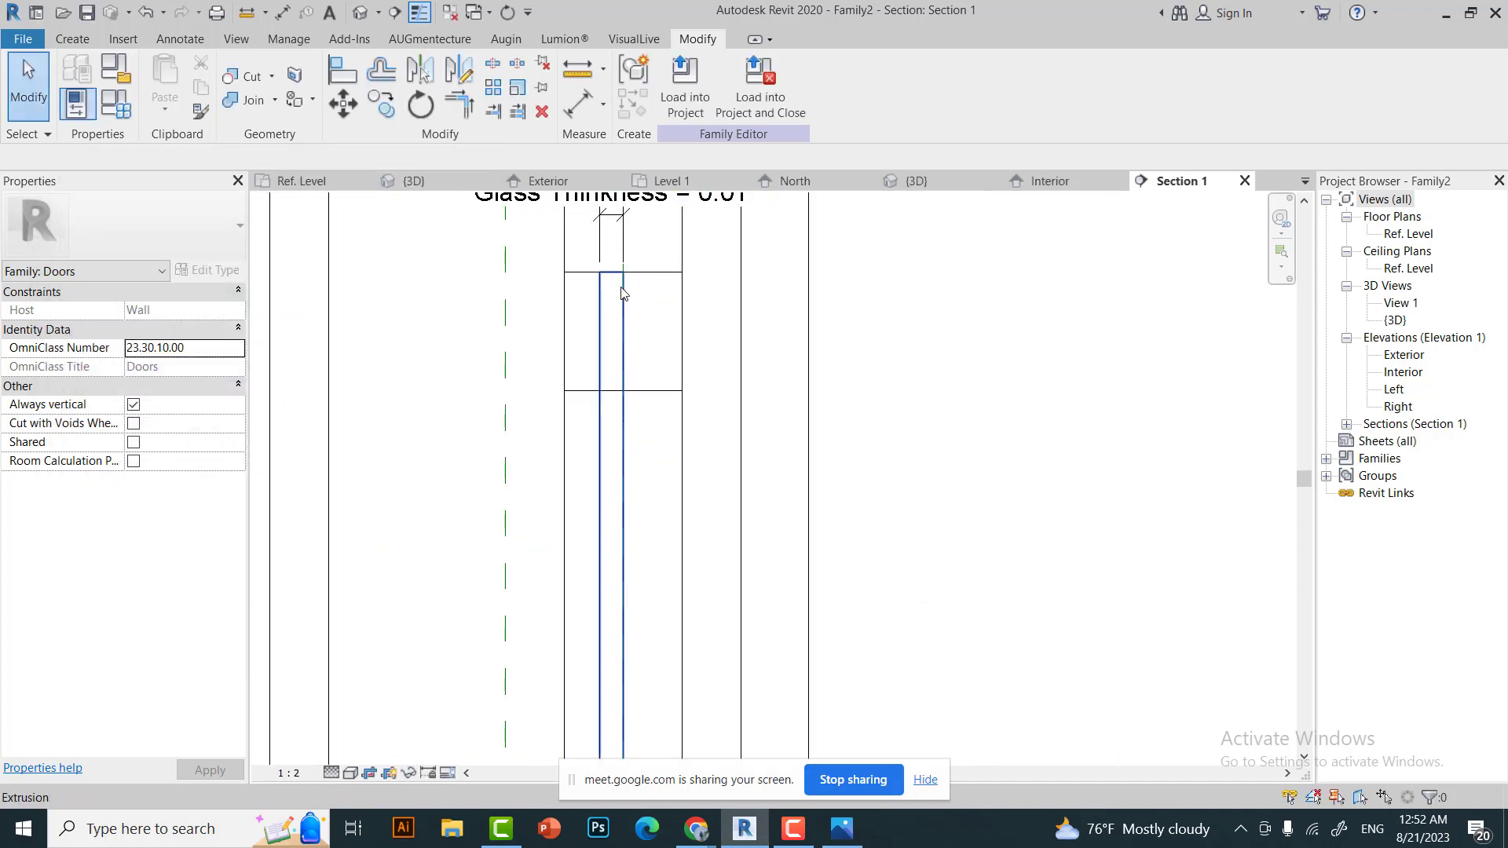
{"action": "scroll", "coordinate": [609, 304], "scroll_direction": "up", "scroll_amount": 2}
{"action": "scroll", "coordinate": [631, 269], "scroll_direction": "down", "scroll_amount": 2}
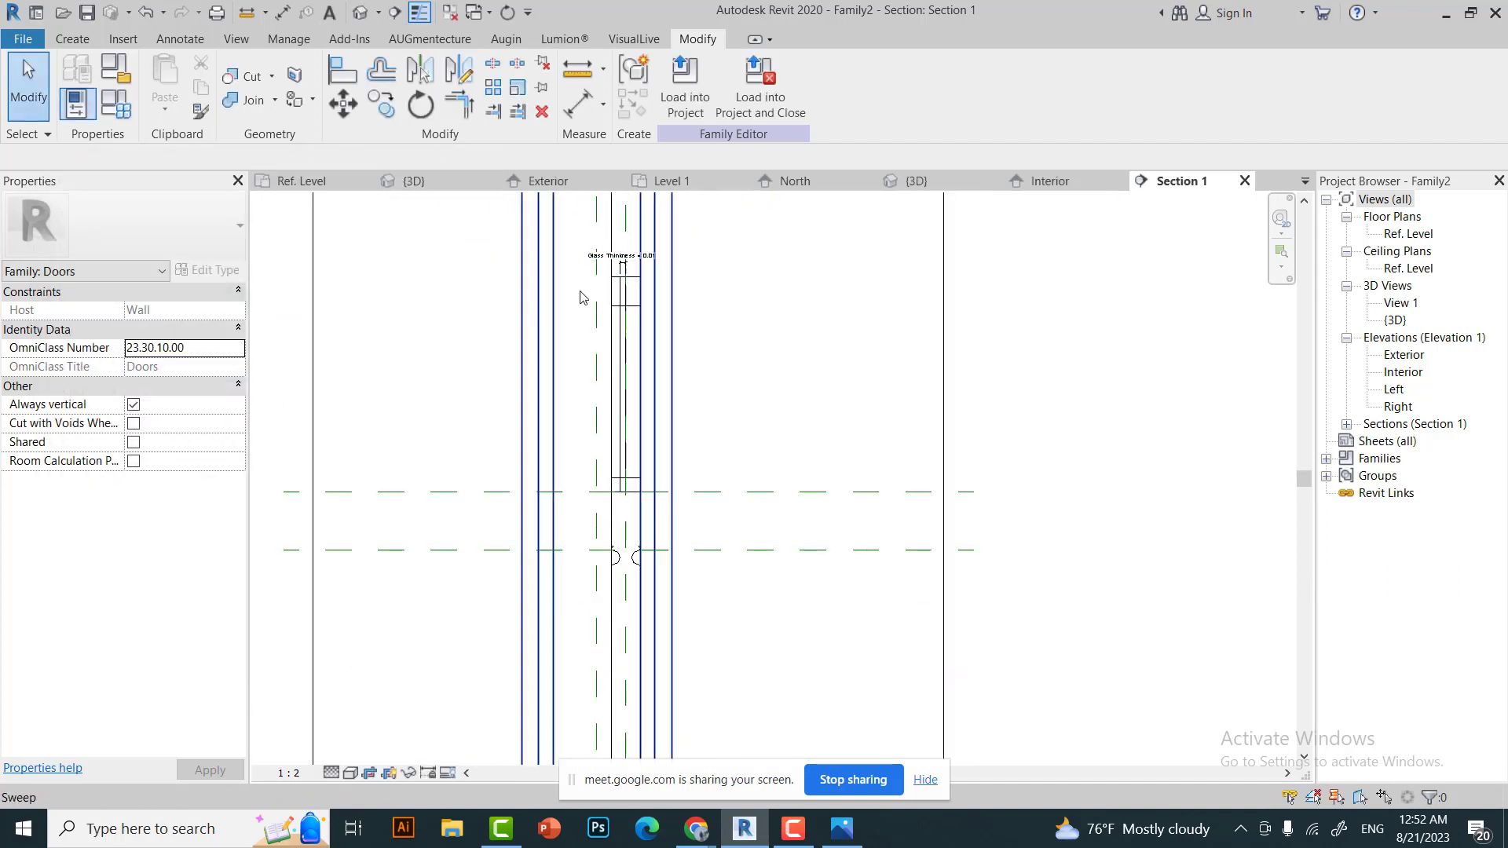
{"action": "scroll", "coordinate": [630, 269], "scroll_direction": "down", "scroll_amount": 2}
{"action": "key", "text": "ctrl+Tab"}
{"action": "scroll", "coordinate": [628, 258], "scroll_direction": "up", "scroll_amount": 2}
Link the fanlight frame extrusion's material to a new Glass Frame parameter.
{"action": "middle_click_drag", "start_coordinate": [628, 260], "coordinate": [754, 361], "text": "shift"}
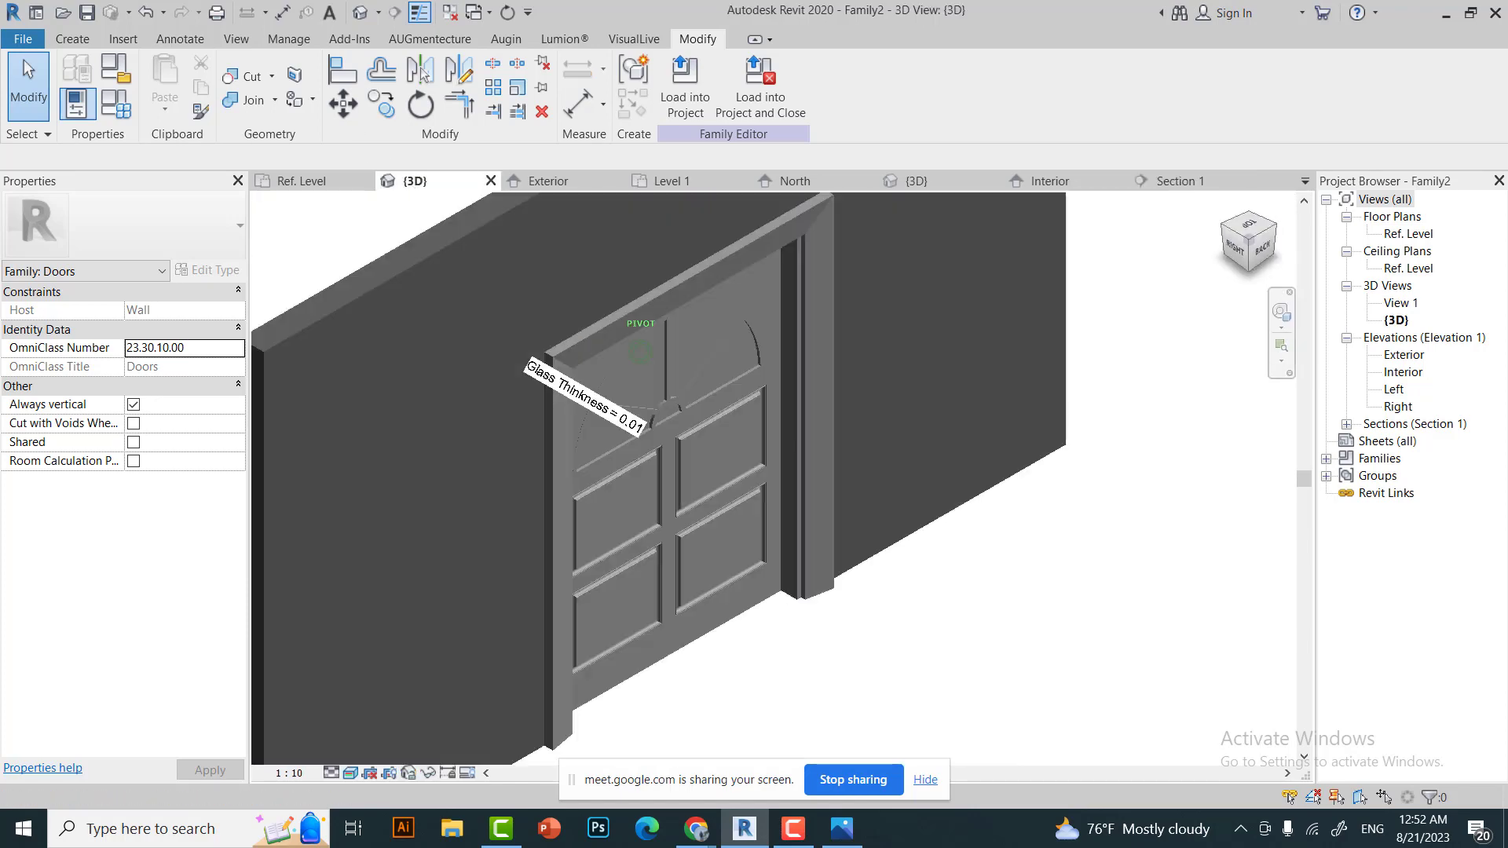
{"action": "left_click", "coordinate": [762, 369]}
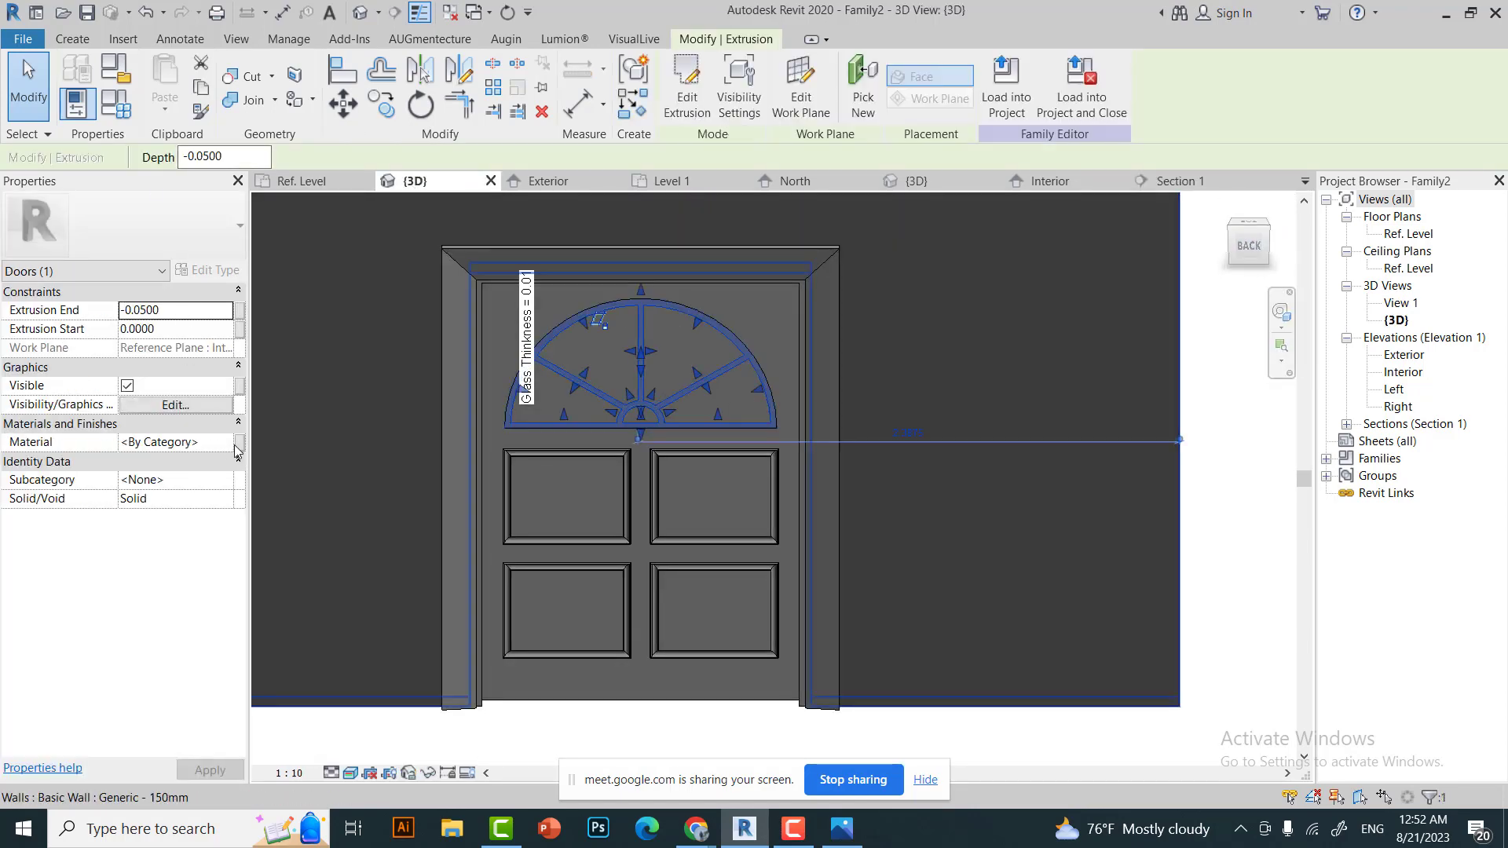
{"action": "left_click", "coordinate": [236, 446]}
{"action": "left_click", "coordinate": [618, 531]}
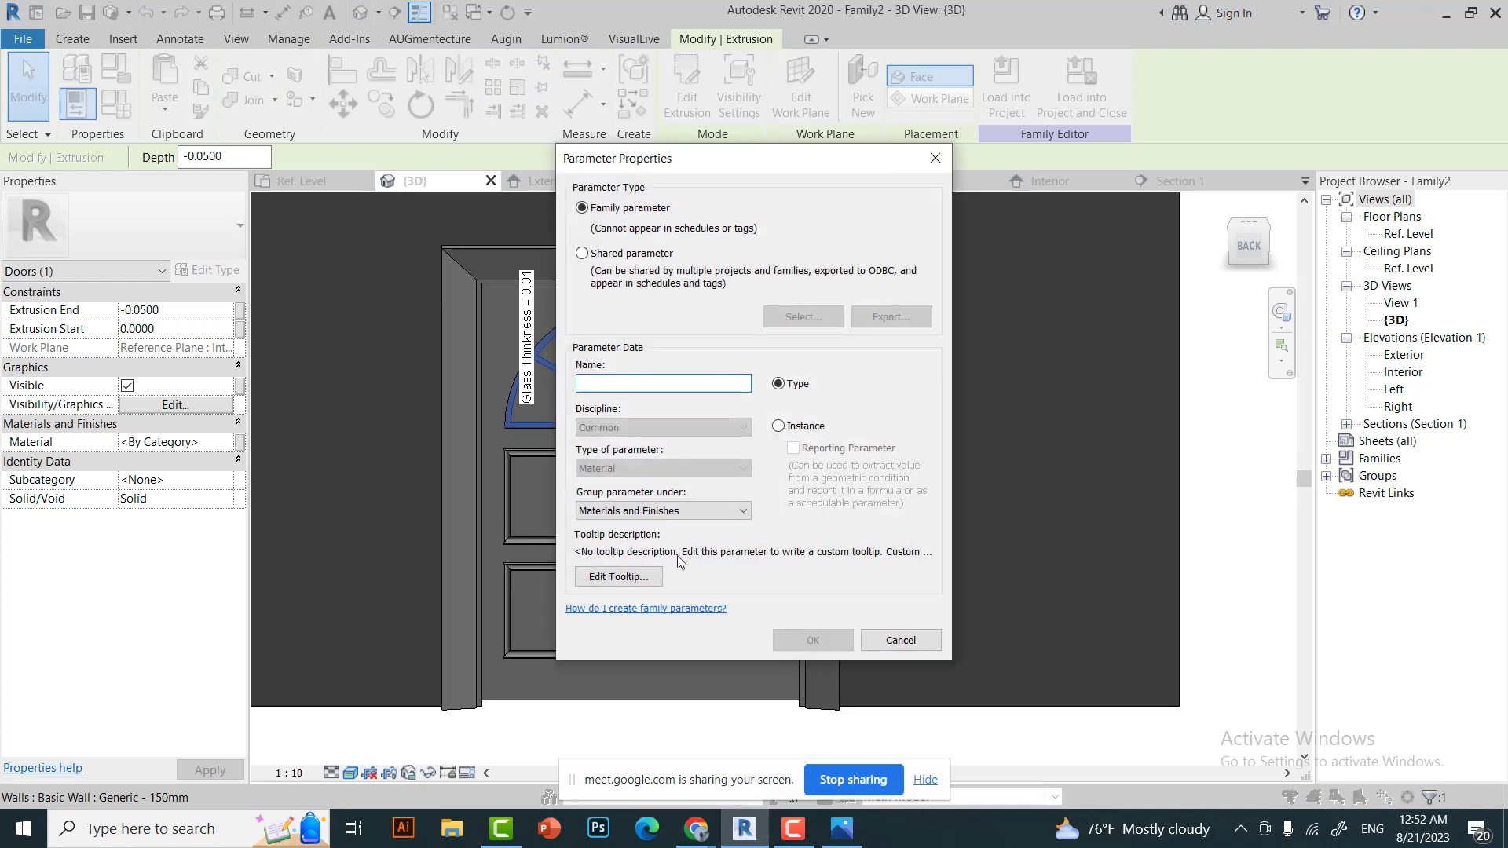
{"action": "type", "text": "Glass Frame"}
{"action": "left_click", "coordinate": [814, 641]}
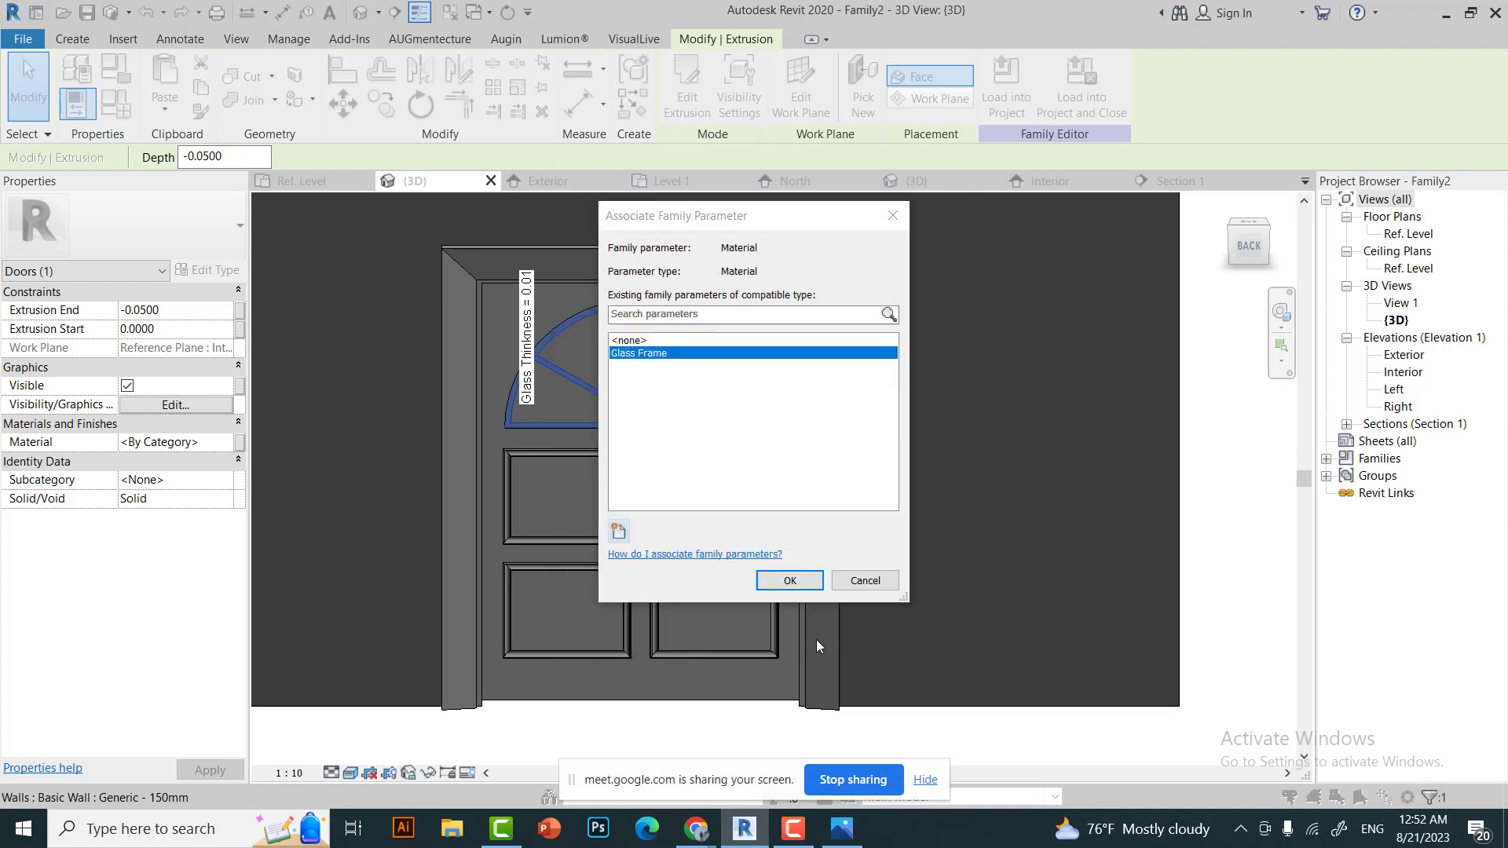
{"action": "left_click", "coordinate": [790, 581]}
{"action": "left_click", "coordinate": [239, 442]}
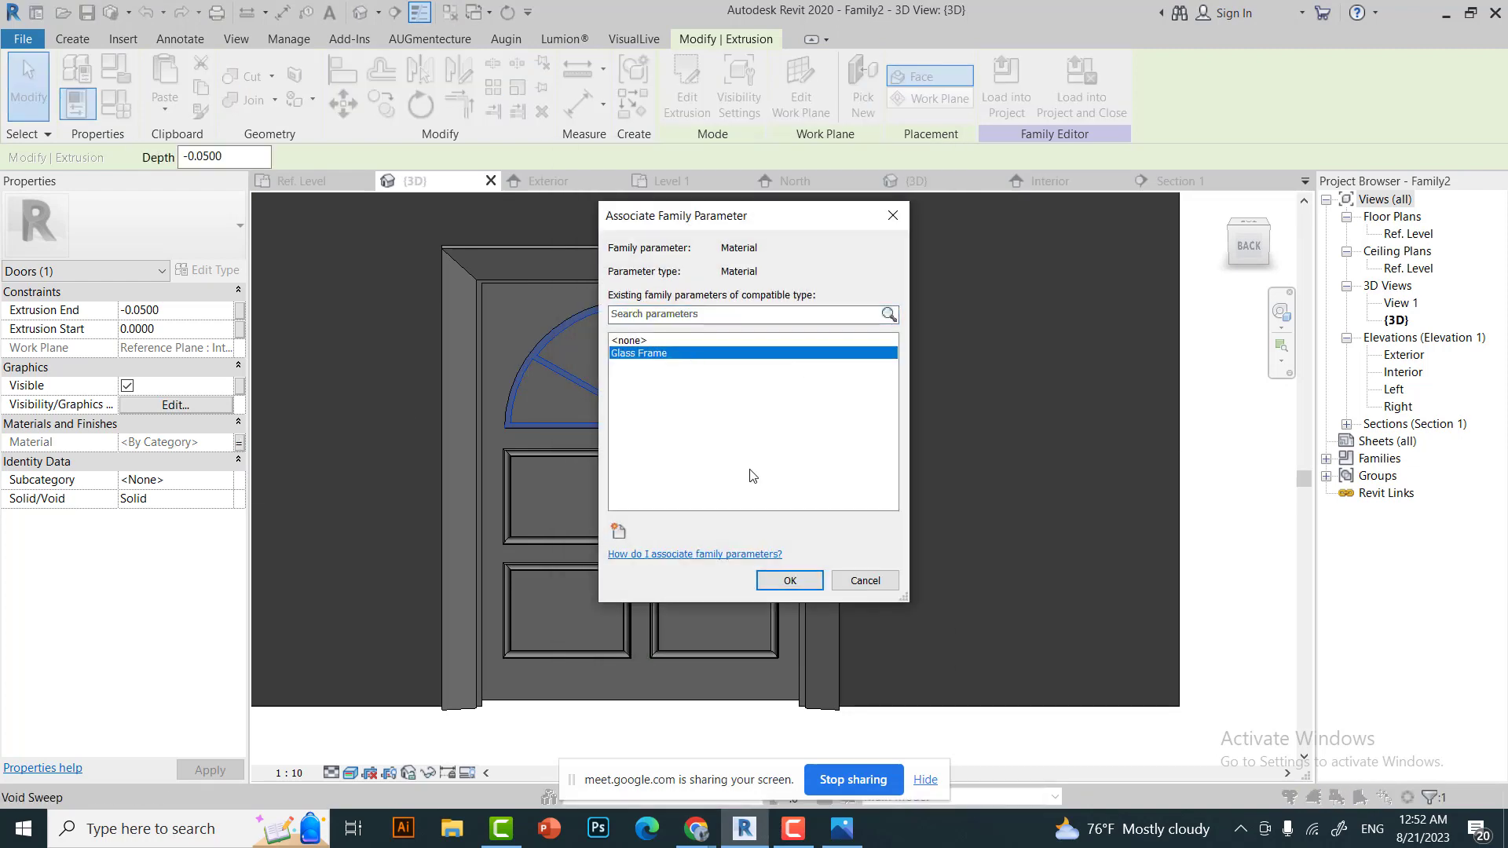
Link the fanlight glass extrusion's material to a new Glass parameter.
{"action": "left_click", "coordinate": [789, 581]}
{"action": "left_click", "coordinate": [550, 369]}
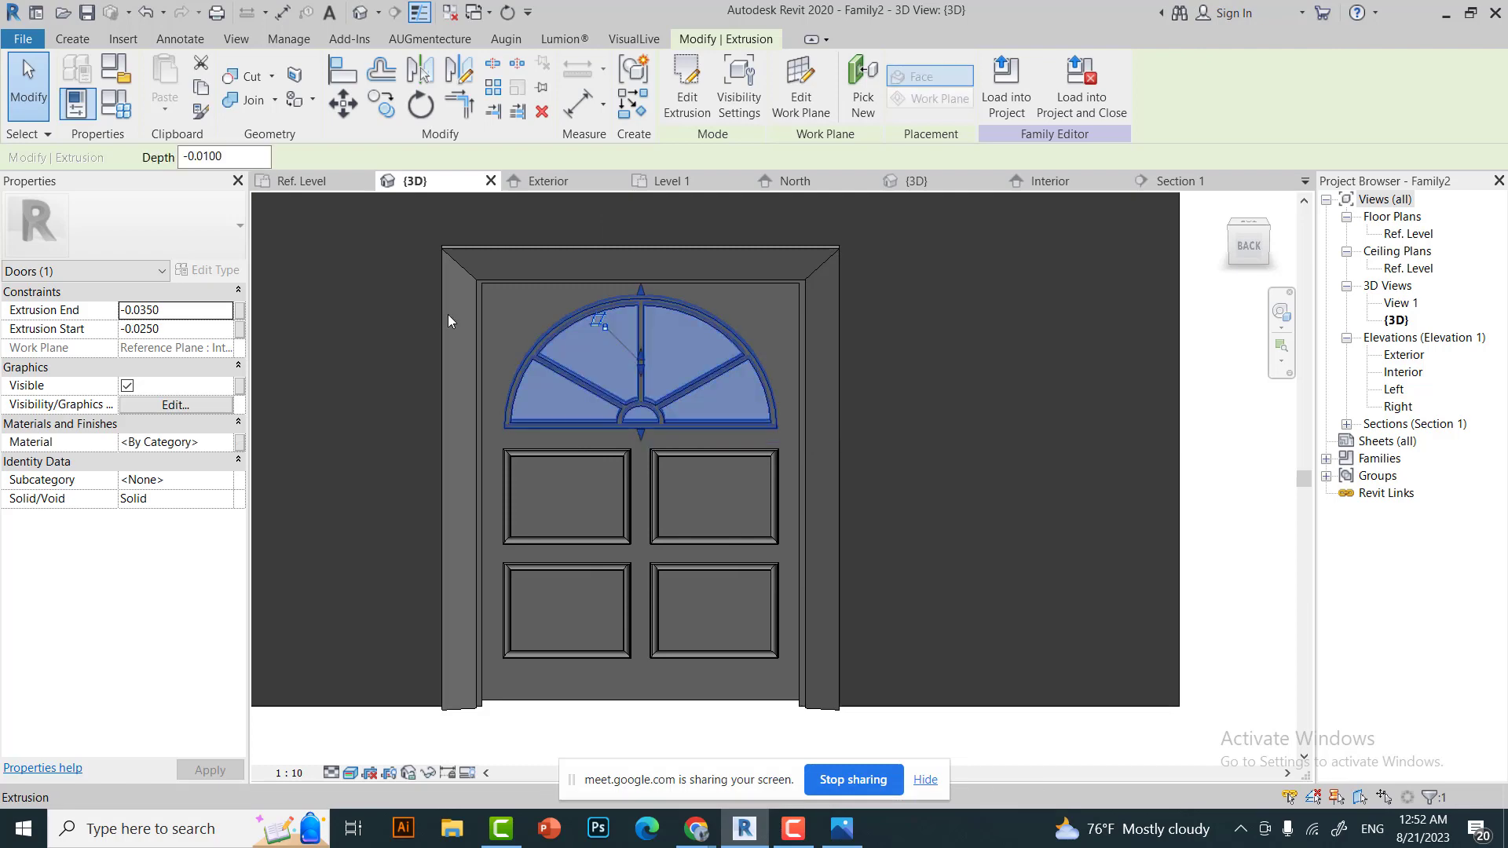
{"action": "left_click", "coordinate": [238, 442]}
{"action": "left_click", "coordinate": [619, 532]}
{"action": "type", "text": "Glass"}
{"action": "left_click", "coordinate": [814, 641]}
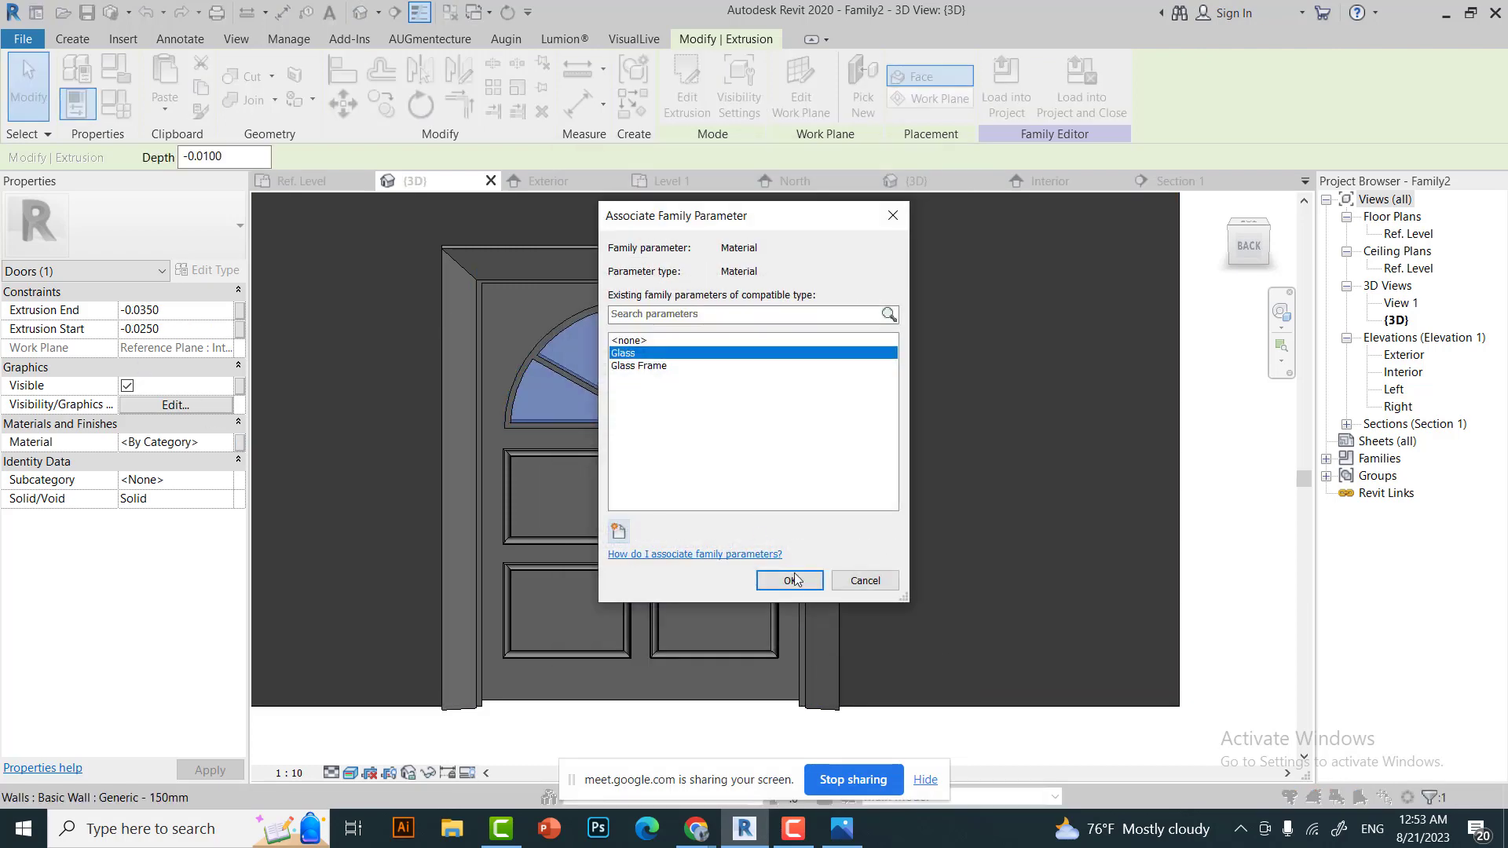
{"action": "left_click", "coordinate": [790, 580]}
{"action": "scroll", "coordinate": [562, 482], "scroll_direction": "up", "scroll_amount": 2}
Link the door panel extrusion's material to a new Door parameter.
{"action": "left_click", "coordinate": [497, 305]}
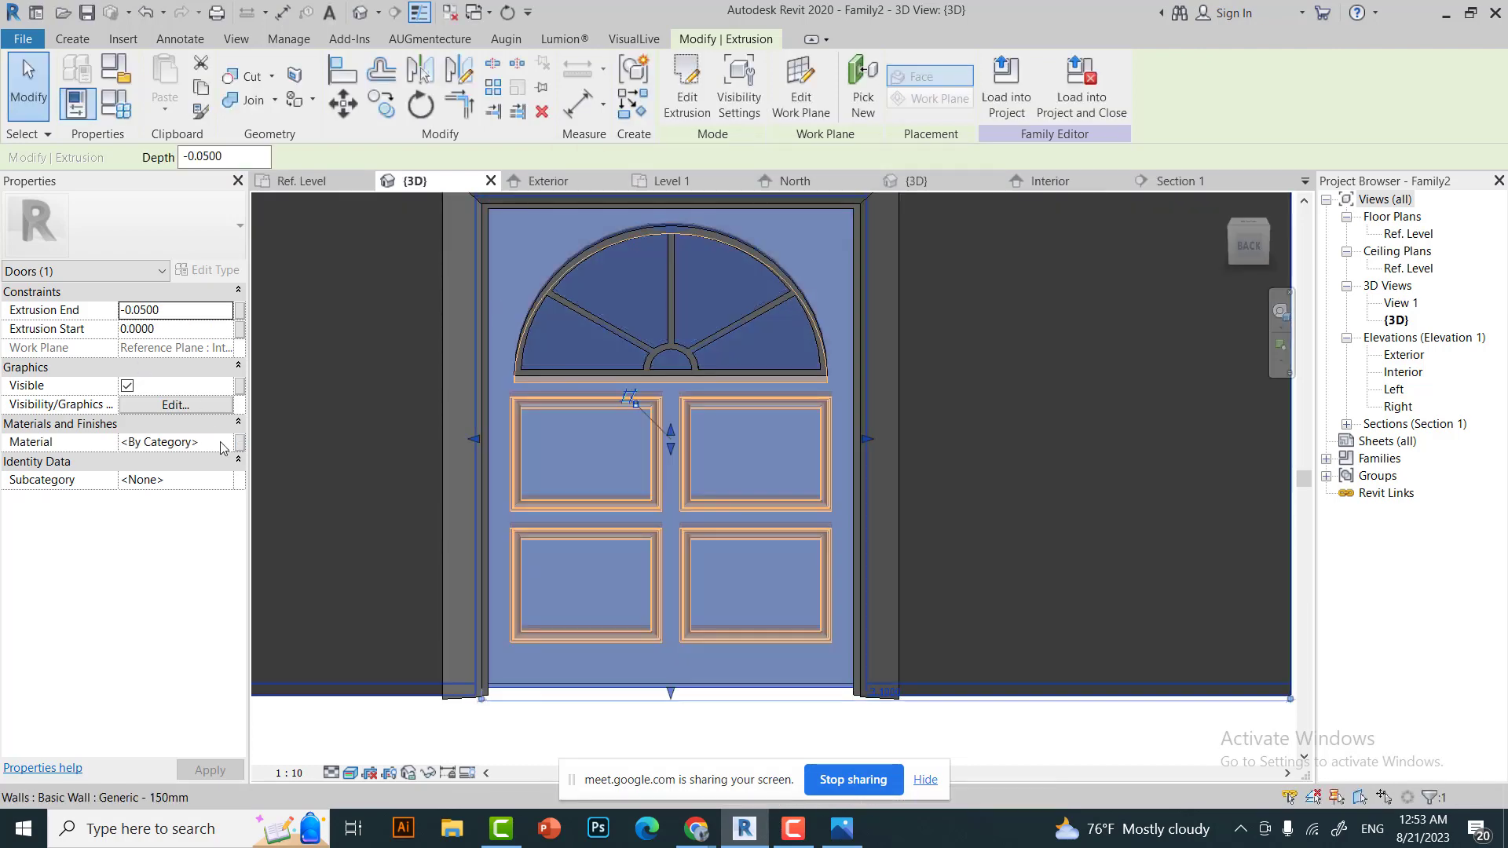
{"action": "left_click", "coordinate": [233, 437]}
{"action": "left_click", "coordinate": [227, 437]}
{"action": "key", "text": "Escape"}
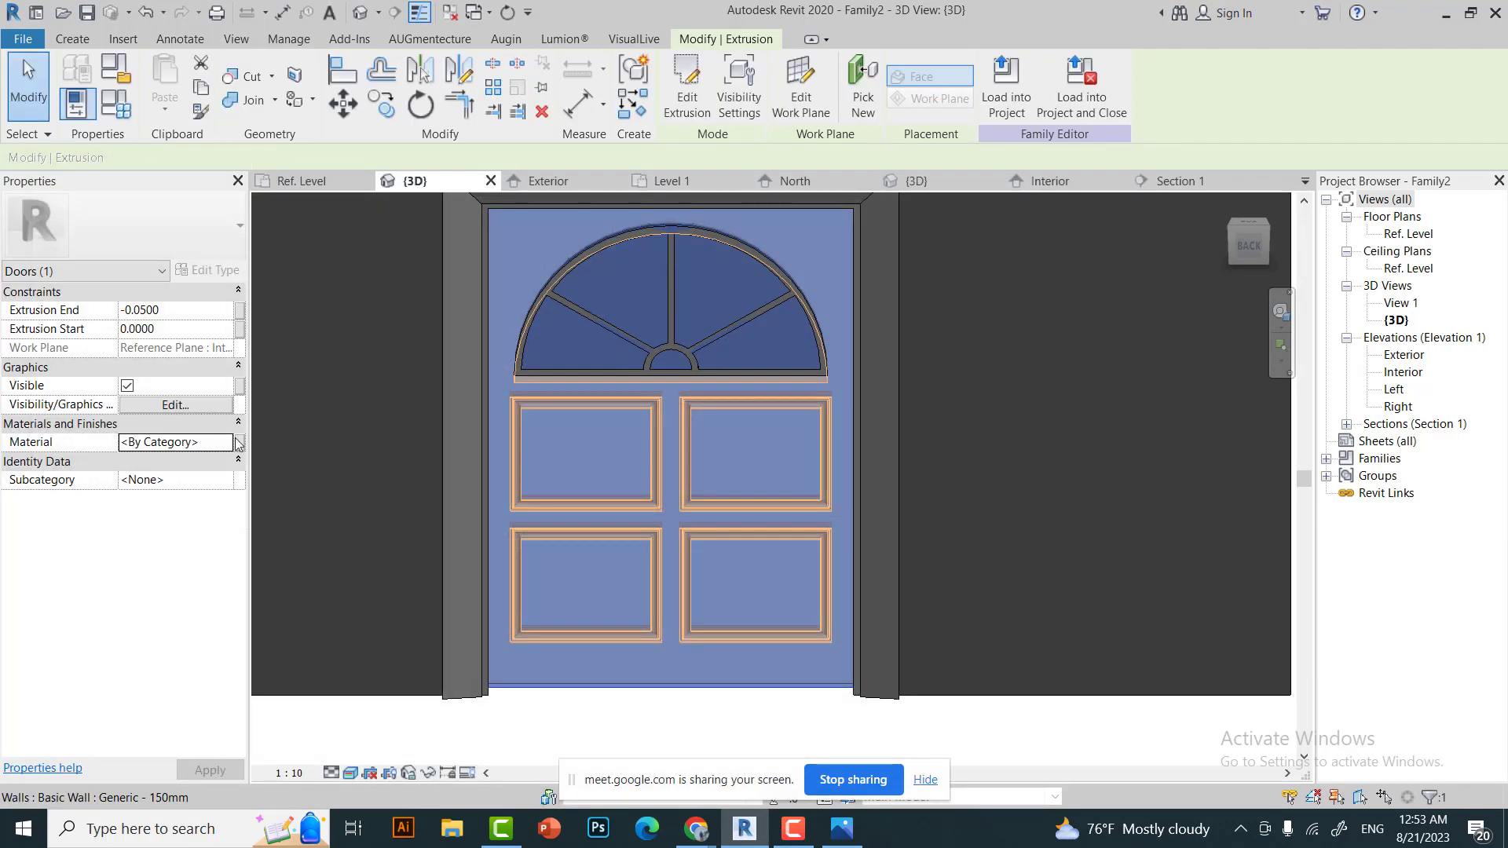
{"action": "left_click", "coordinate": [239, 442]}
{"action": "left_click", "coordinate": [619, 532]}
{"action": "type", "text": "Door"}
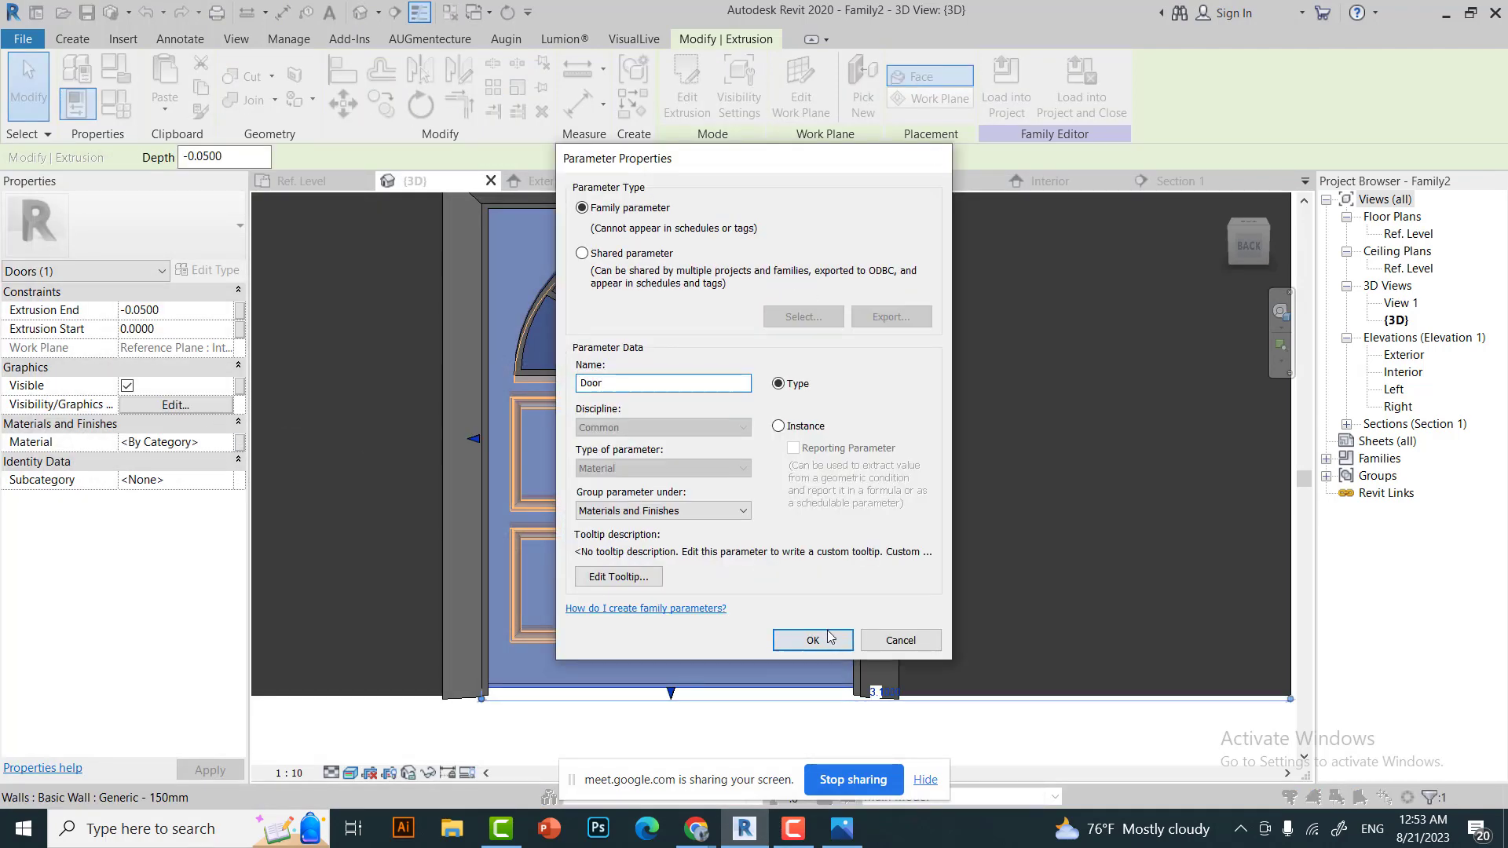
{"action": "left_click", "coordinate": [829, 637]}
{"action": "left_click", "coordinate": [817, 596]}
Select the door-frame sweep, orbit to an angled view, and clear the selection.
{"action": "scroll", "coordinate": [629, 393], "scroll_direction": "down", "scroll_amount": 2}
{"action": "left_click", "coordinate": [464, 440]}
{"action": "left_click_drag", "start_coordinate": [1247, 244], "coordinate": [1215, 232]}
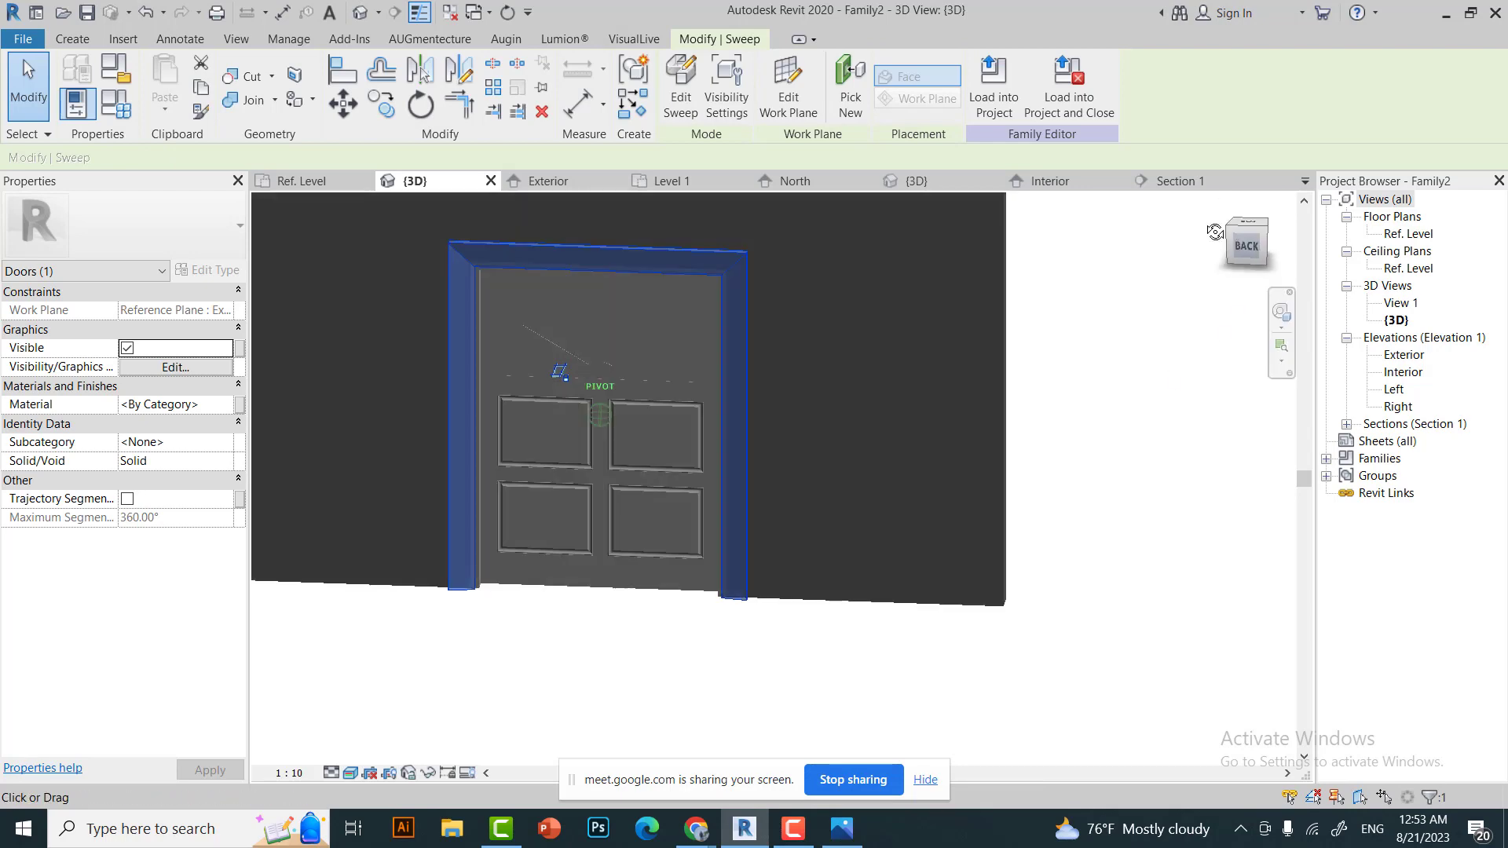
{"action": "key", "text": "Escape"}
{"action": "scroll", "coordinate": [550, 408], "scroll_direction": "up", "scroll_amount": 3}
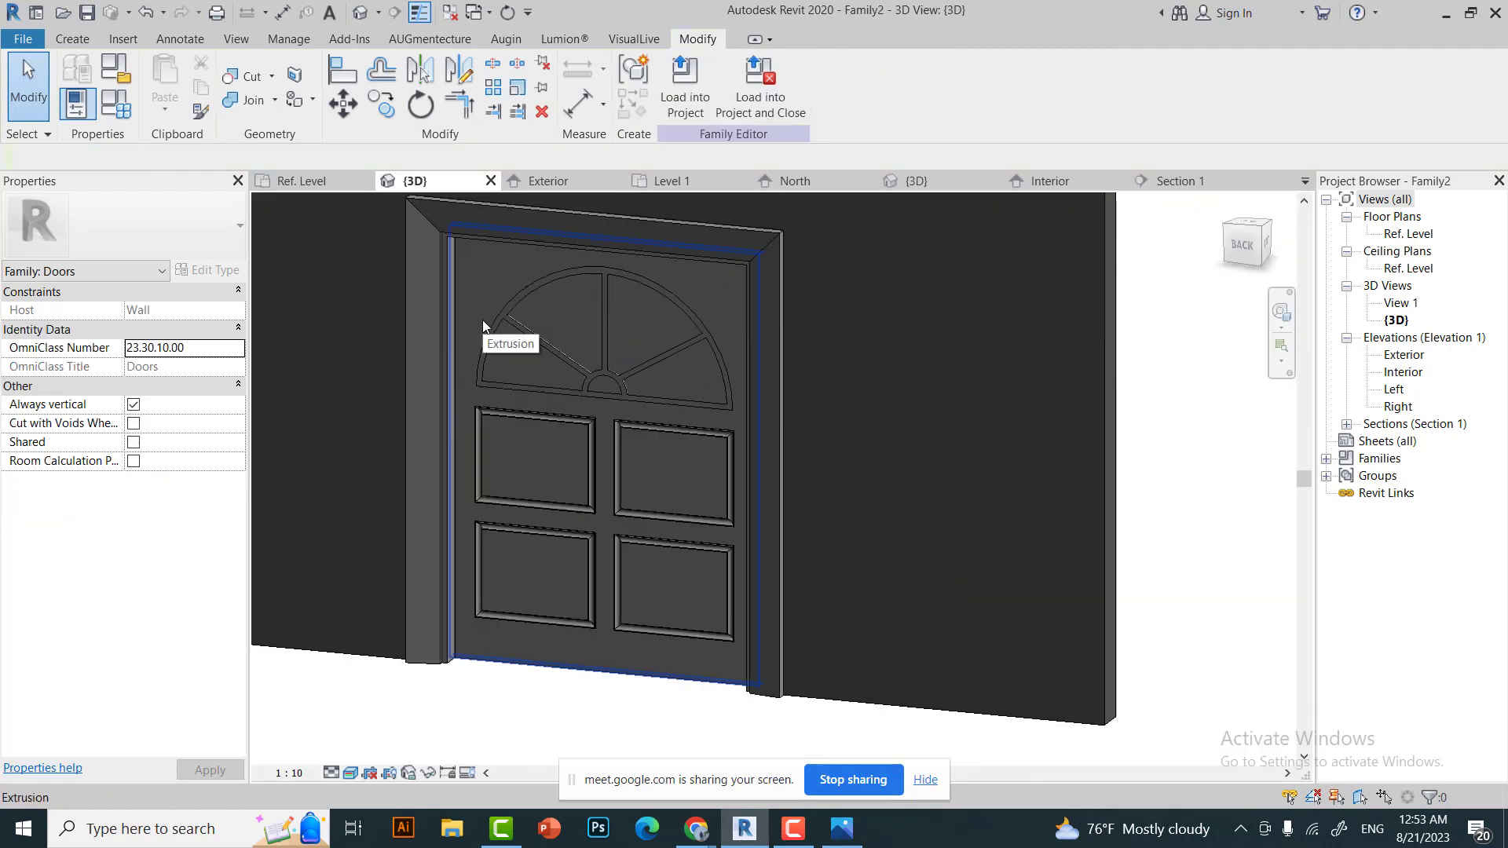
Assign the Glass material to the Glass parameter in Family Types.
{"action": "left_click", "coordinate": [132, 114]}
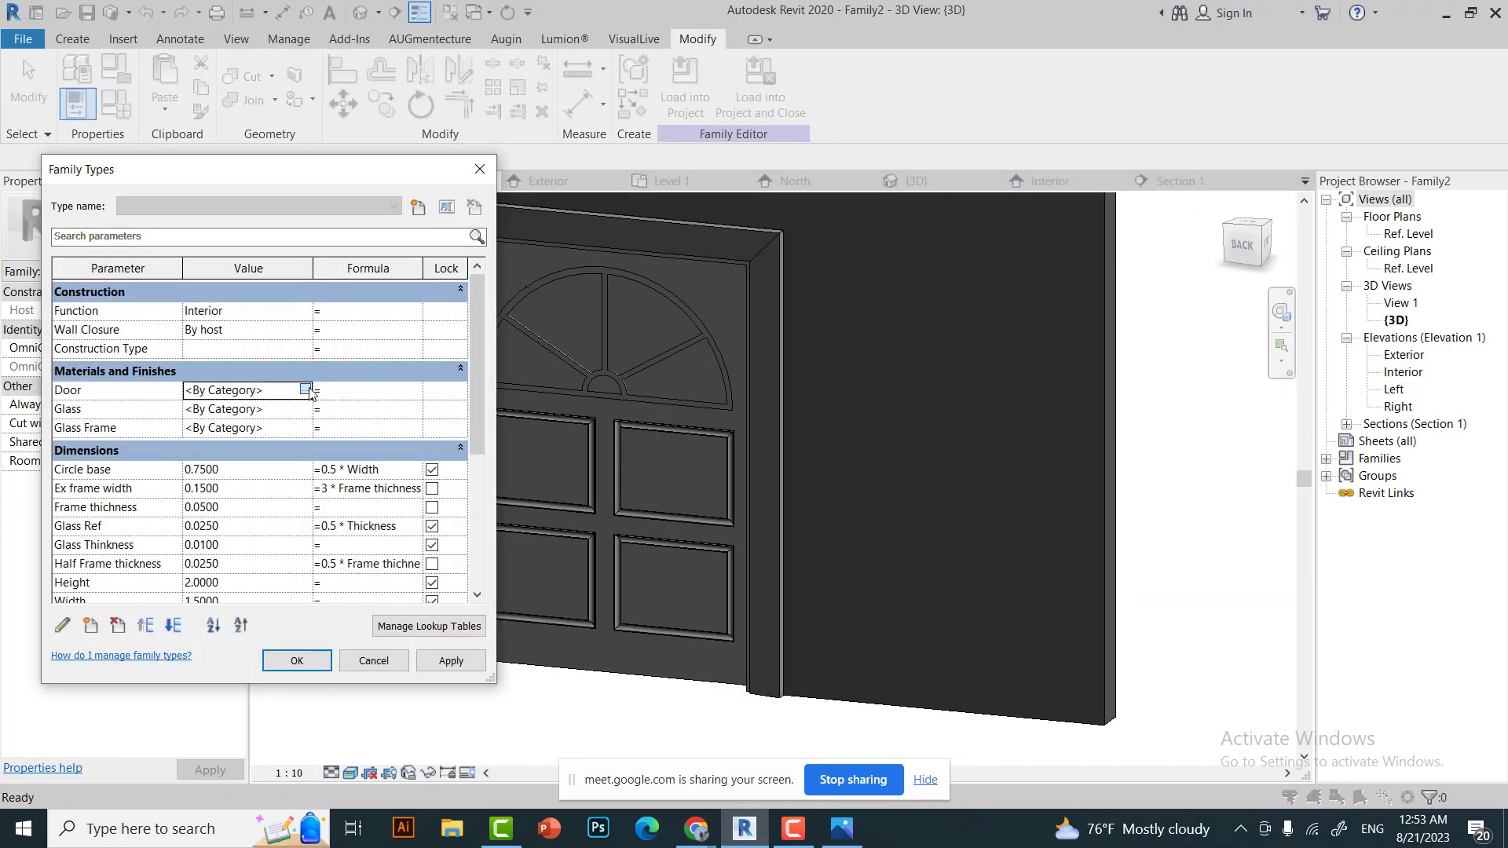
{"action": "left_click", "coordinate": [306, 390]}
{"action": "key", "text": "Escape"}
{"action": "left_click", "coordinate": [305, 409]}
{"action": "type", "text": "glass"}
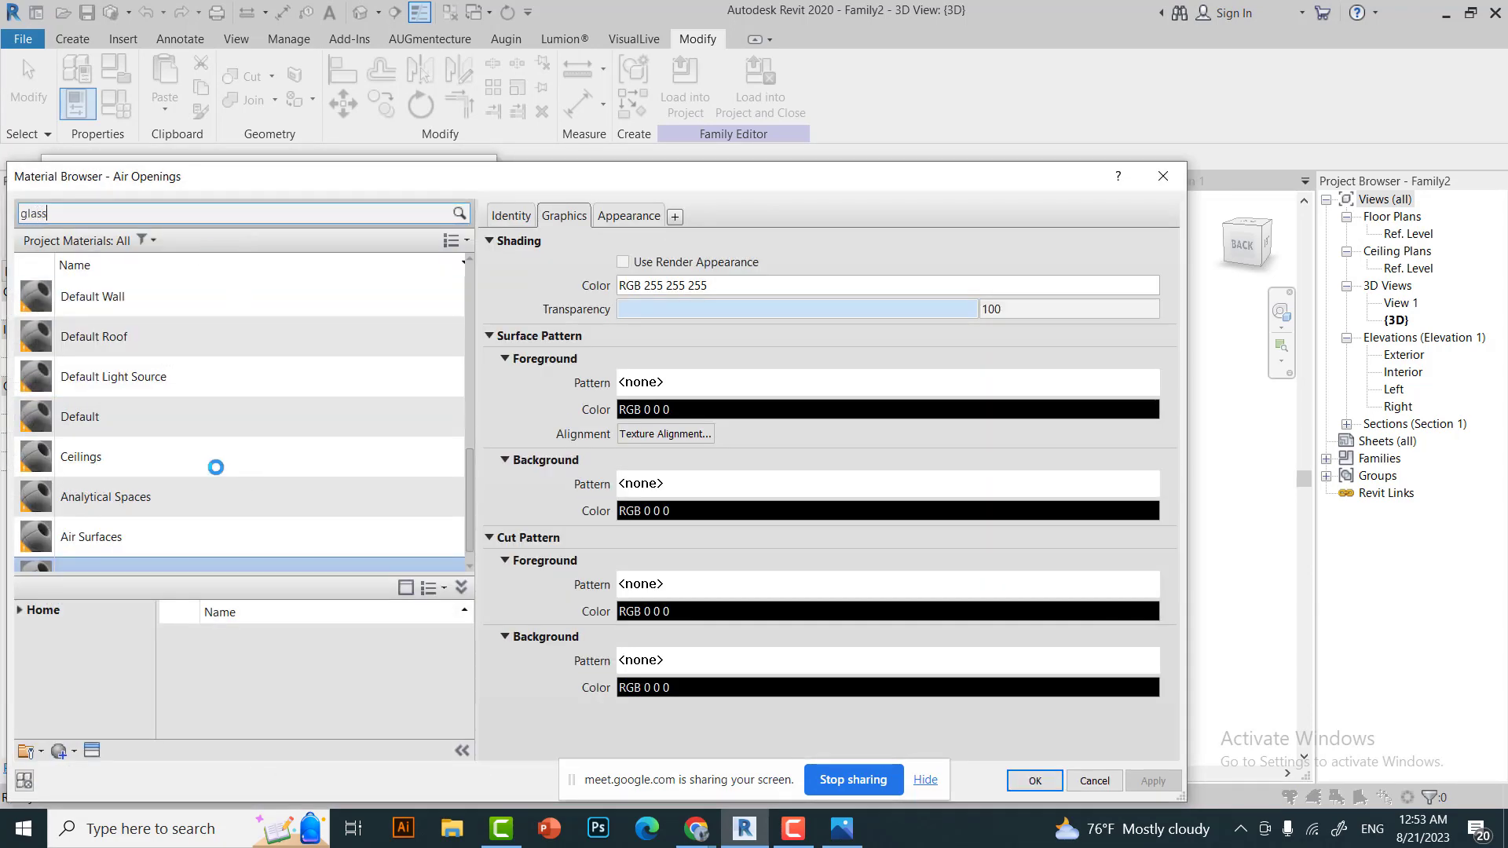
{"action": "left_click", "coordinate": [118, 314]}
{"action": "left_click", "coordinate": [1036, 781]}
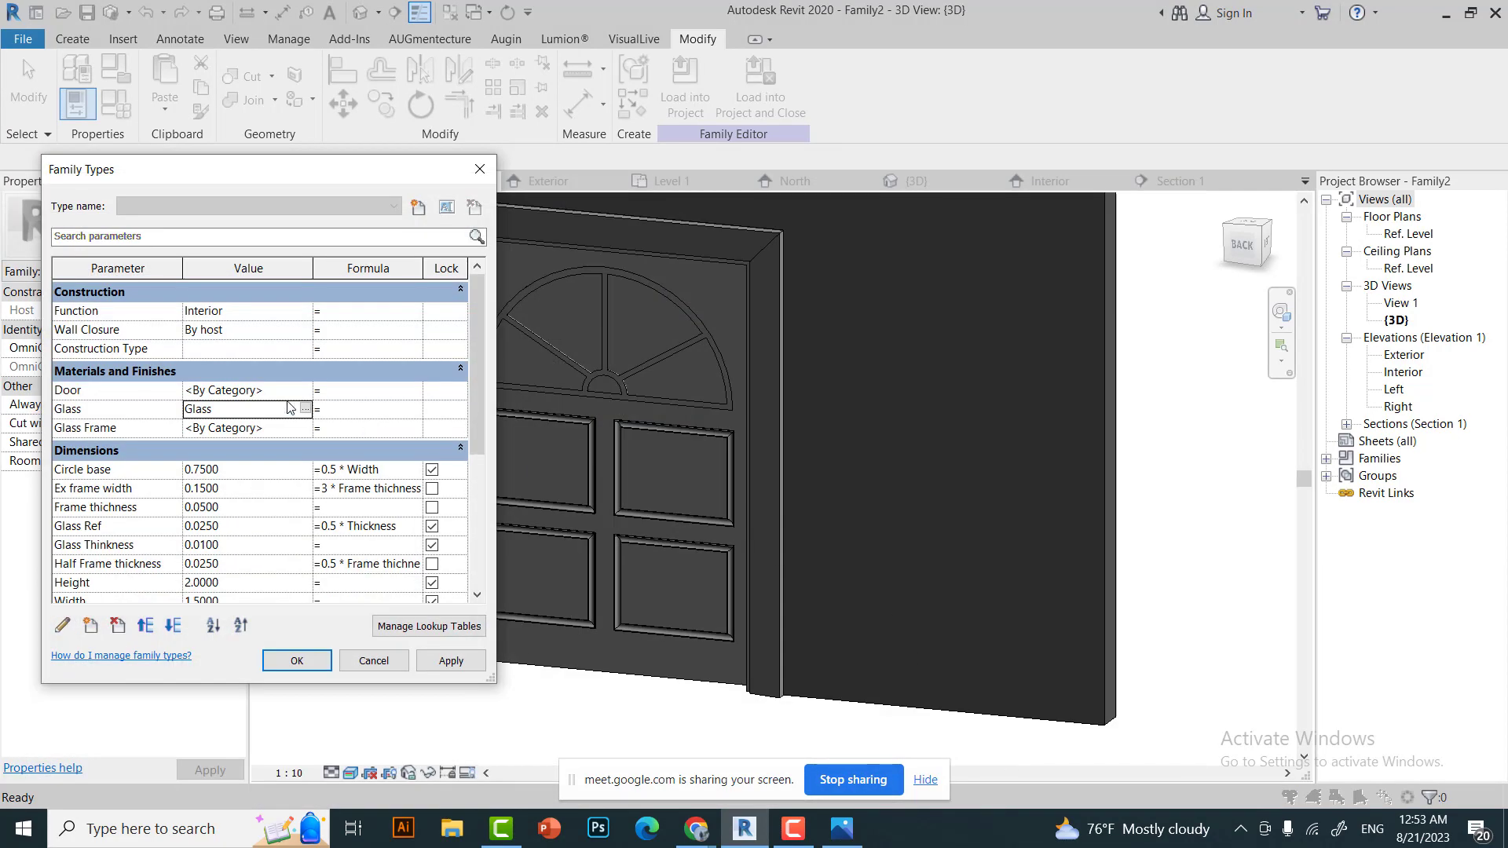
{"action": "left_click", "coordinate": [318, 669]}
Load the door family into Project1 and select the placed door.
{"action": "left_click", "coordinate": [428, 418]}
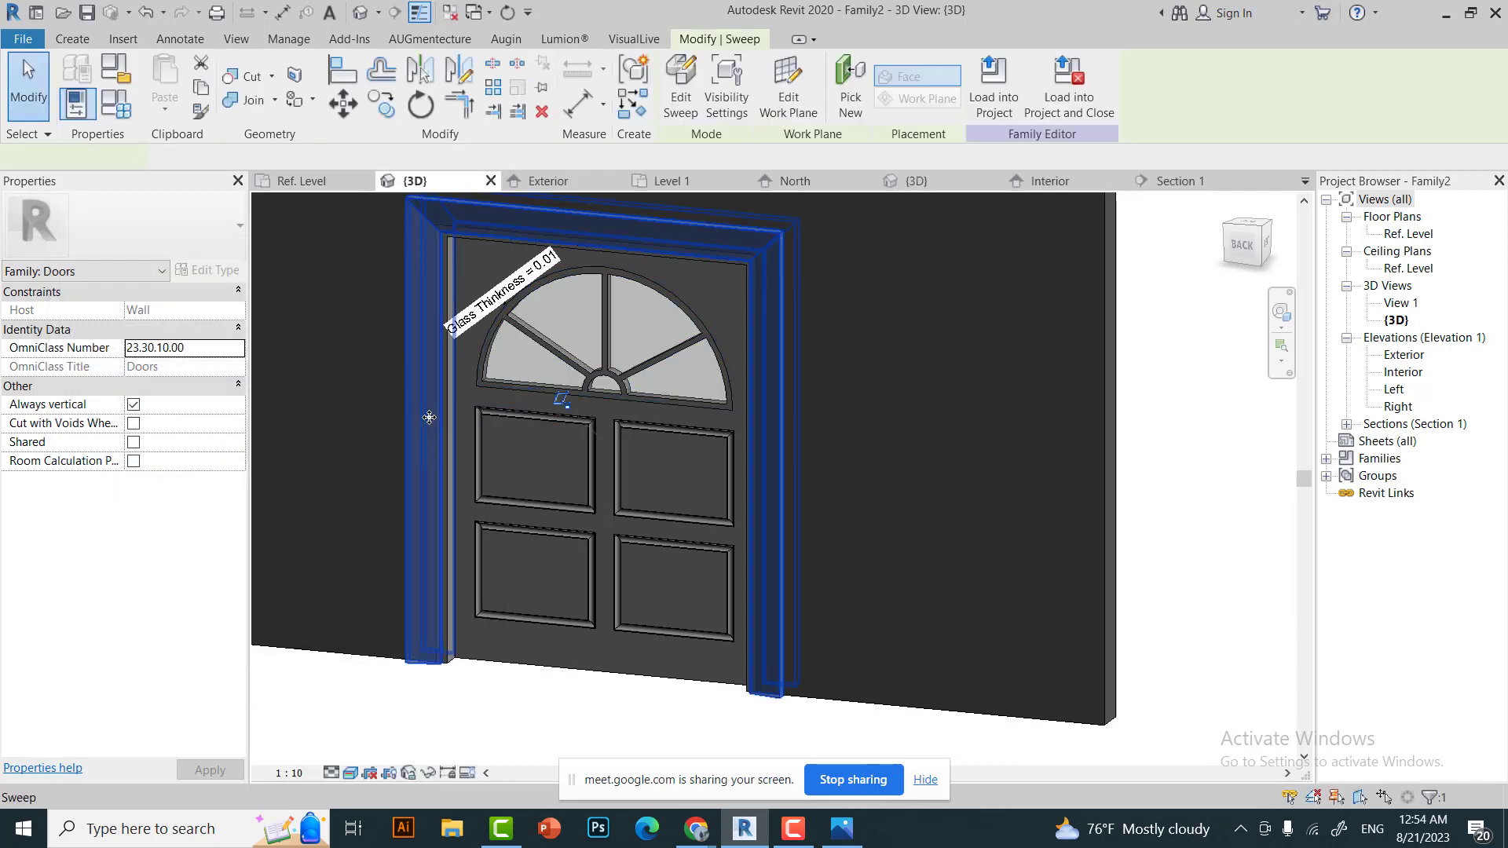
{"action": "key", "text": "Escape"}
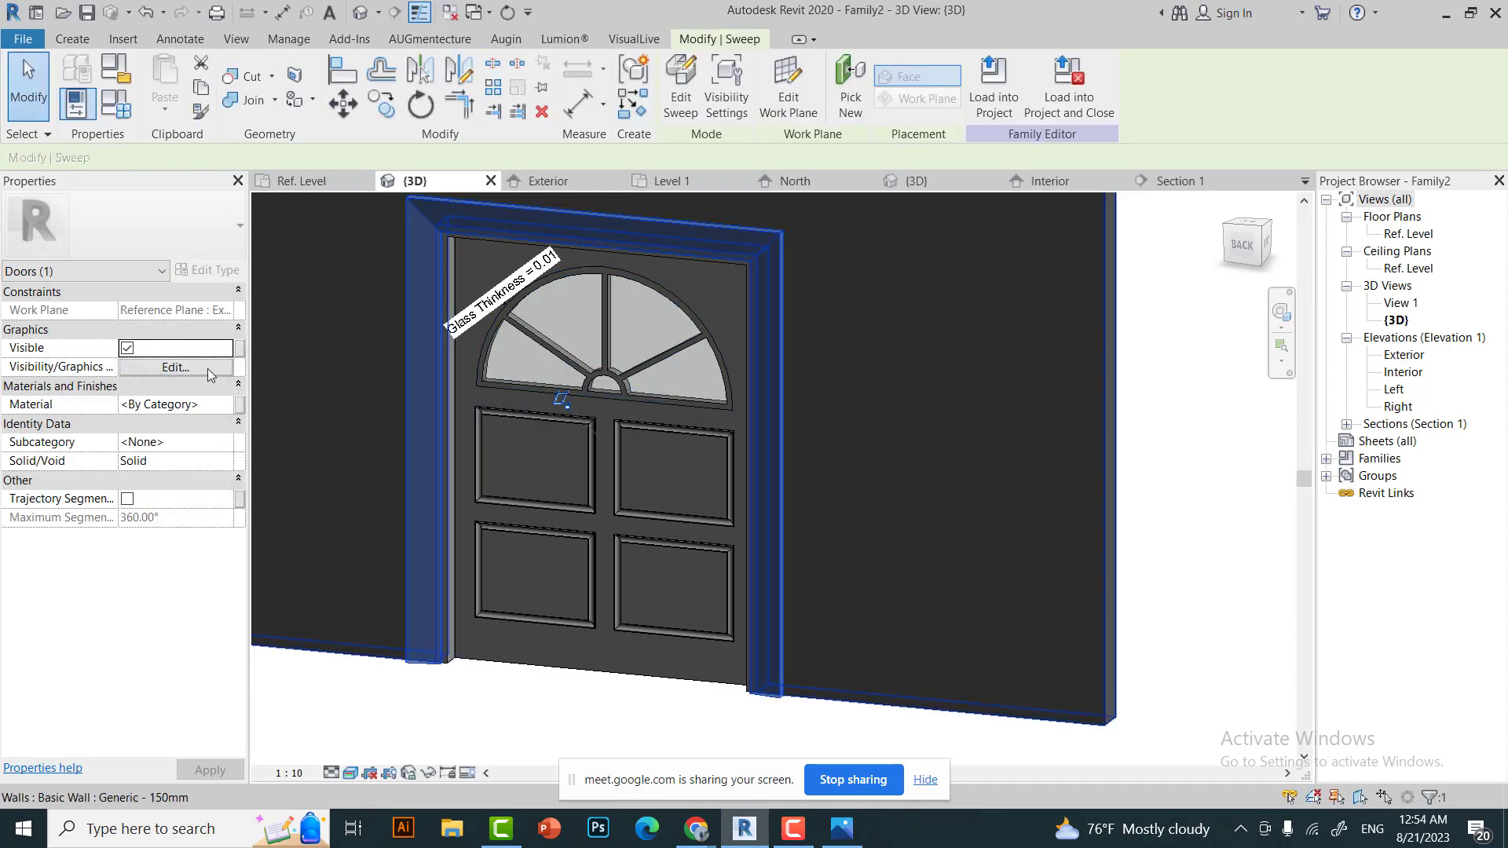
{"action": "left_click", "coordinate": [115, 104]}
{"action": "left_click", "coordinate": [482, 157]}
{"action": "left_click", "coordinate": [621, 196]}
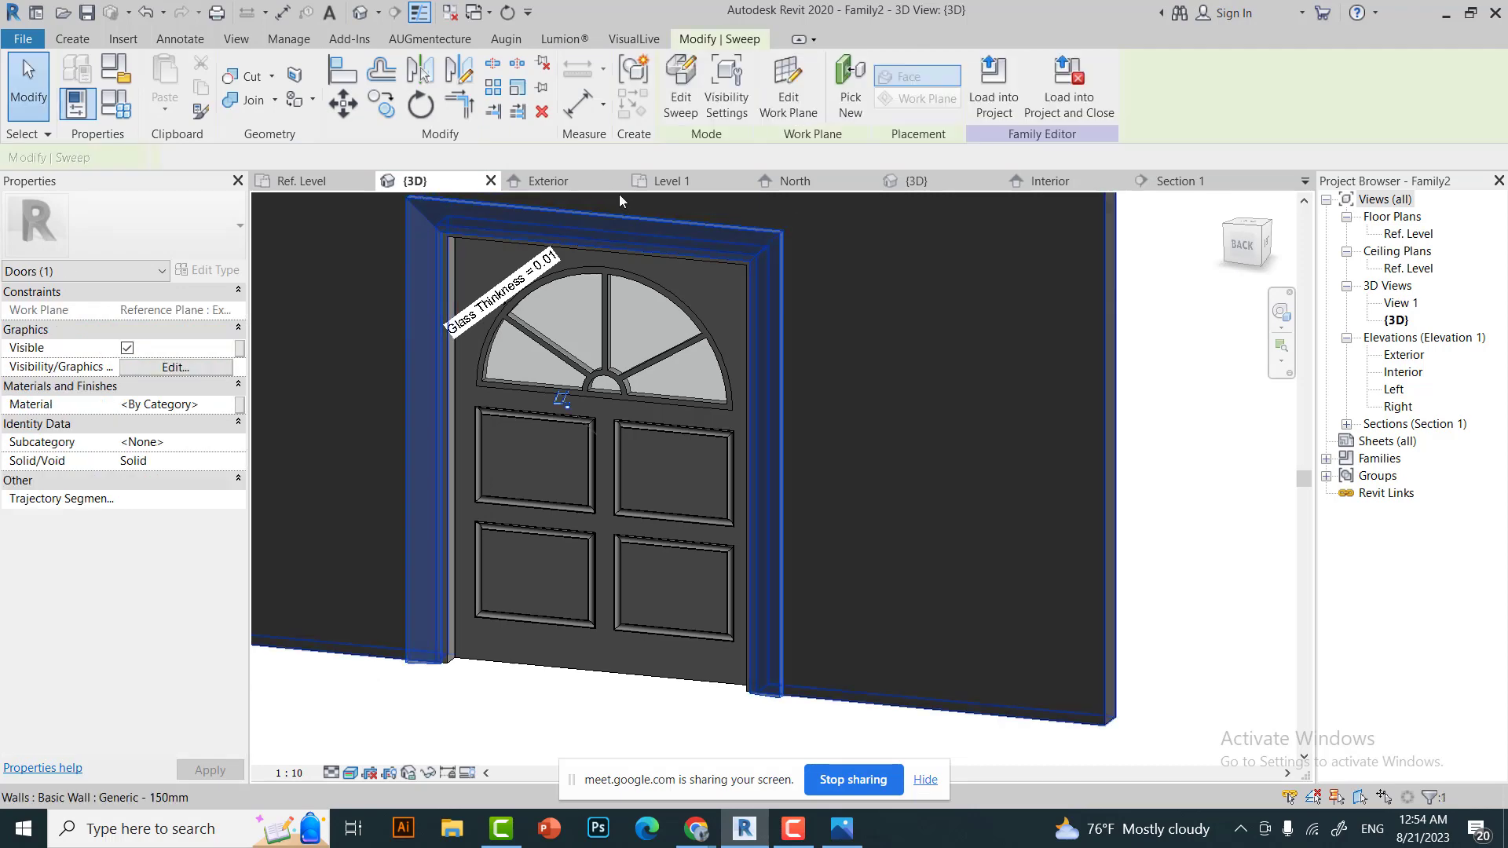
{"action": "left_click", "coordinate": [1363, 100]}
{"action": "left_click", "coordinate": [878, 488]}
{"action": "left_click", "coordinate": [703, 497]}
Set the project 3D view's visual style to Realistic.
{"action": "left_click", "coordinate": [350, 773]}
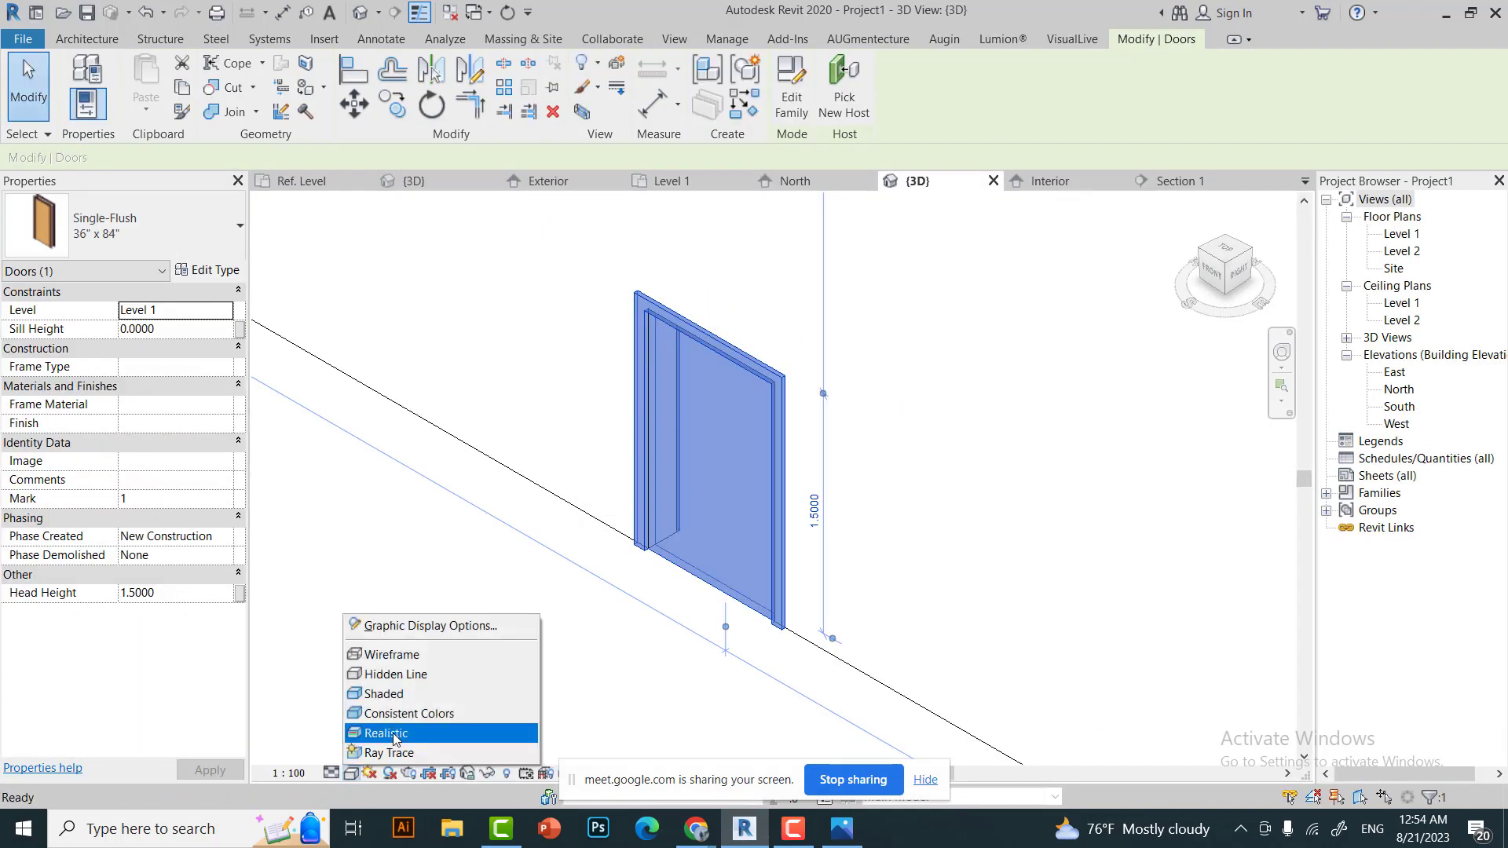
{"action": "left_click", "coordinate": [404, 730]}
{"action": "scroll", "coordinate": [723, 581], "scroll_direction": "up", "scroll_amount": 5}
Change the door's material in its Single-Flush type properties, then return to the family 3D view.
{"action": "left_click", "coordinate": [717, 566]}
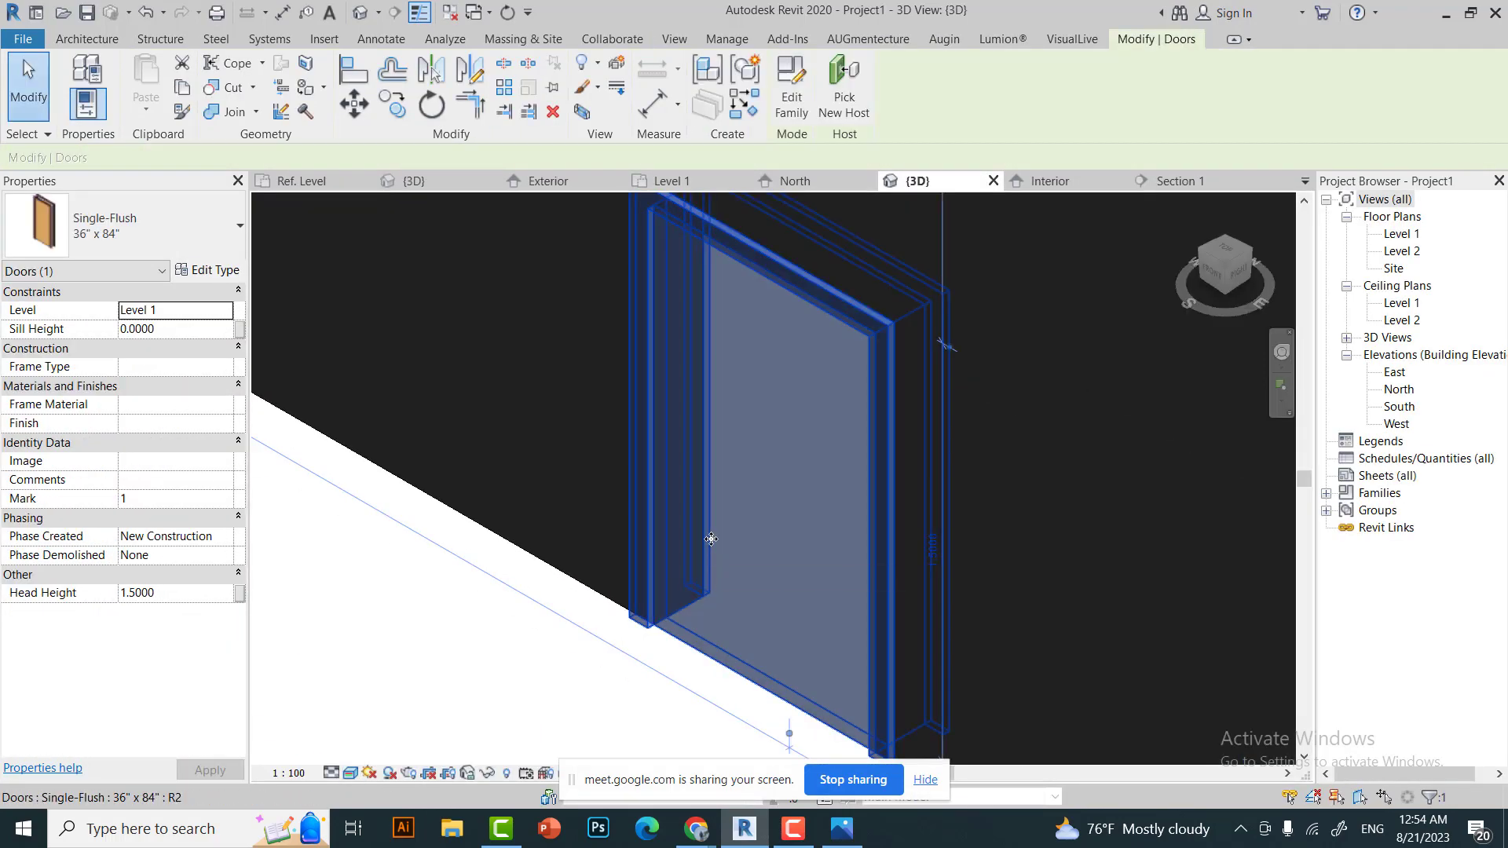
{"action": "double_click", "coordinate": [633, 391]}
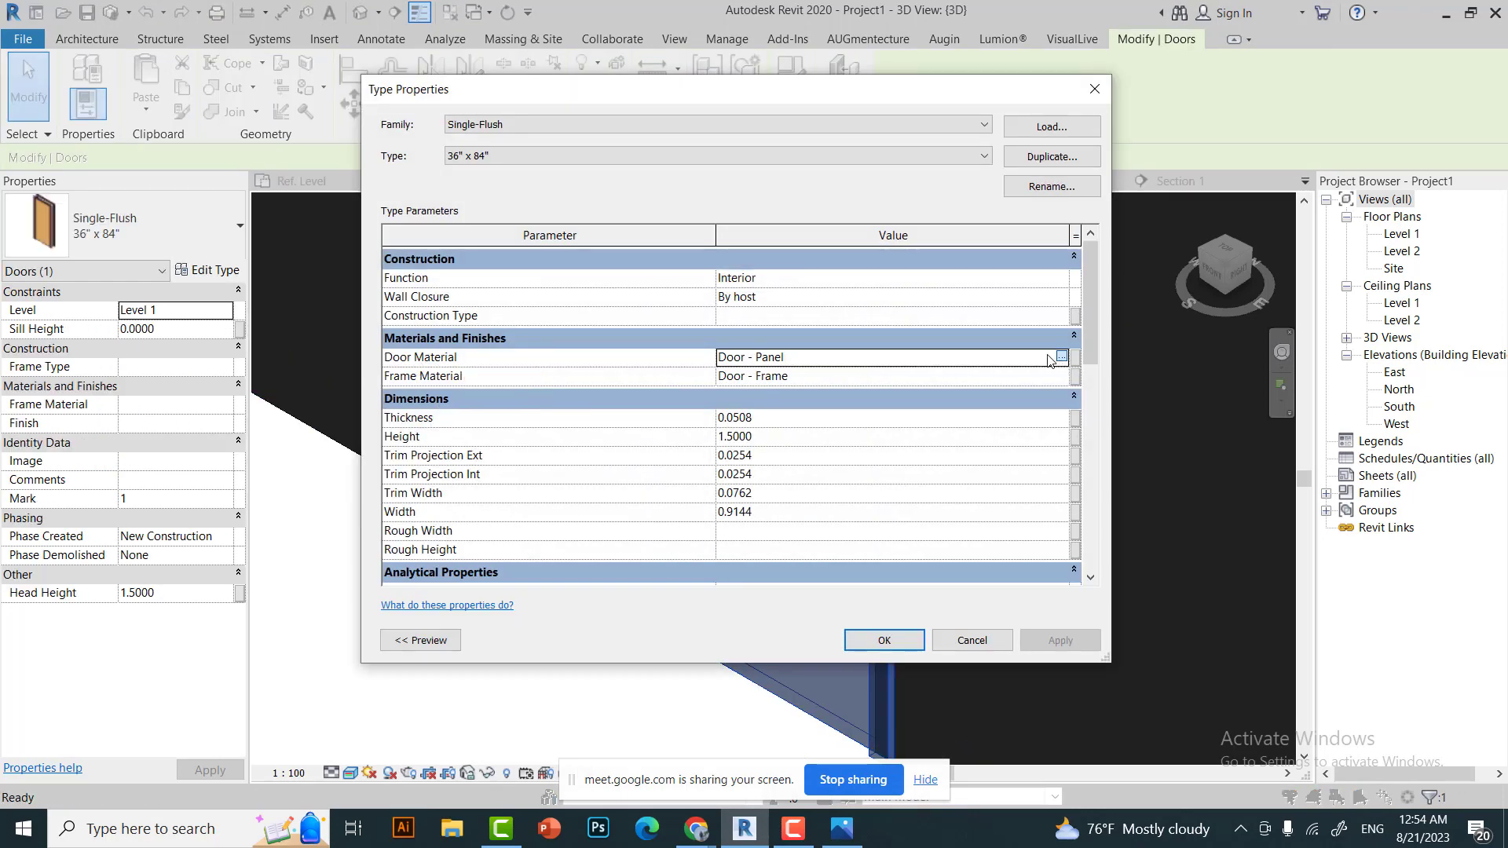
{"action": "left_click", "coordinate": [1061, 356]}
{"action": "left_click", "coordinate": [135, 555]}
{"action": "left_click", "coordinate": [1040, 787]}
{"action": "left_click", "coordinate": [884, 640]}
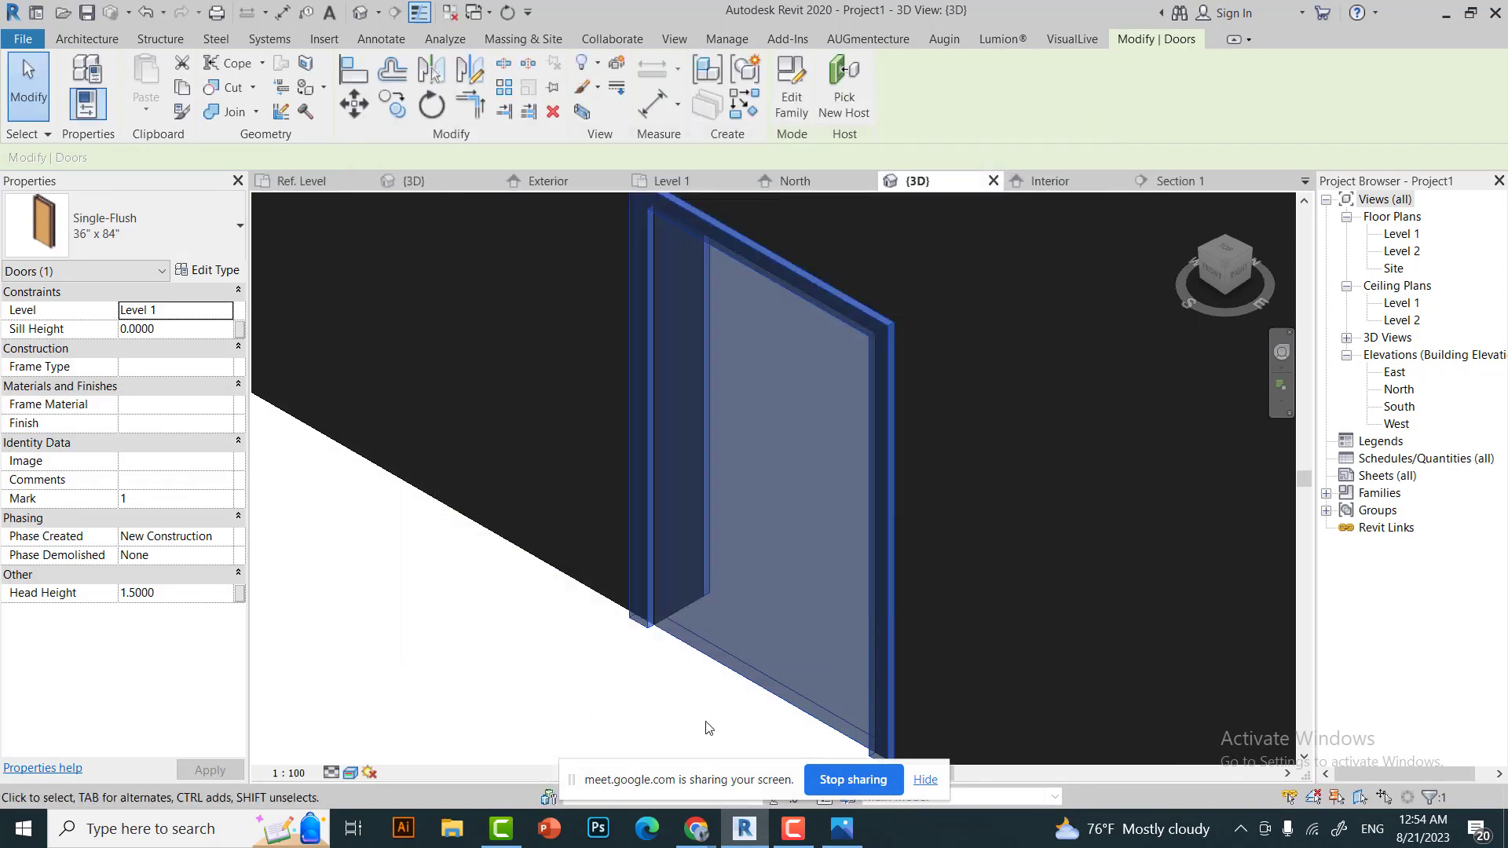
{"action": "scroll", "coordinate": [705, 728], "scroll_direction": "down", "scroll_amount": 5}
{"action": "left_click", "coordinate": [440, 180]}
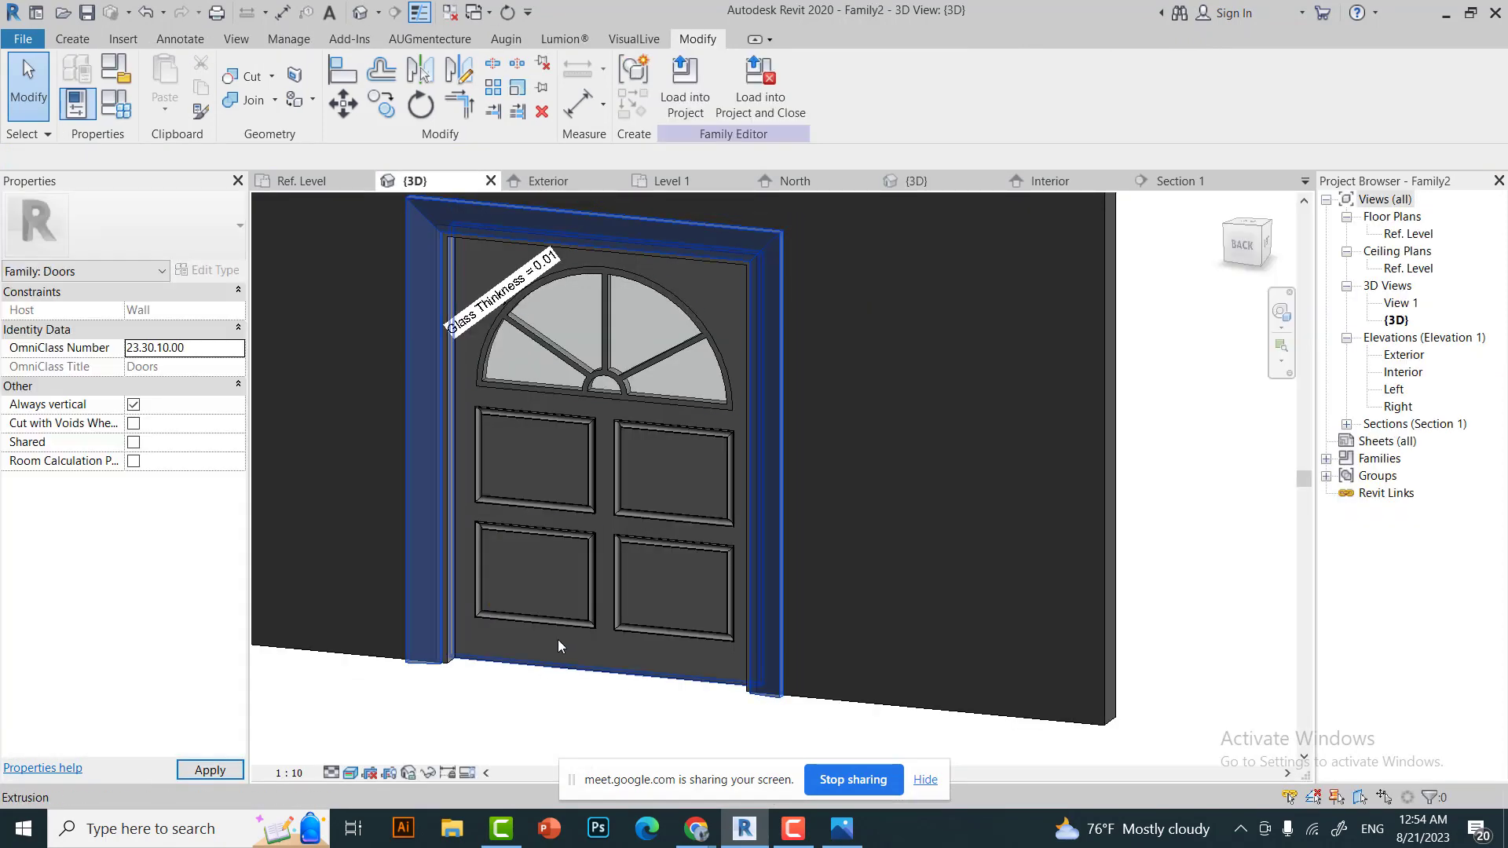
Link the left frame sweep's material to a new EX Frame parameter.
{"action": "scroll", "coordinate": [557, 640], "scroll_direction": "up", "scroll_amount": 2}
{"action": "left_click", "coordinate": [116, 103]}
{"action": "left_click", "coordinate": [370, 660]}
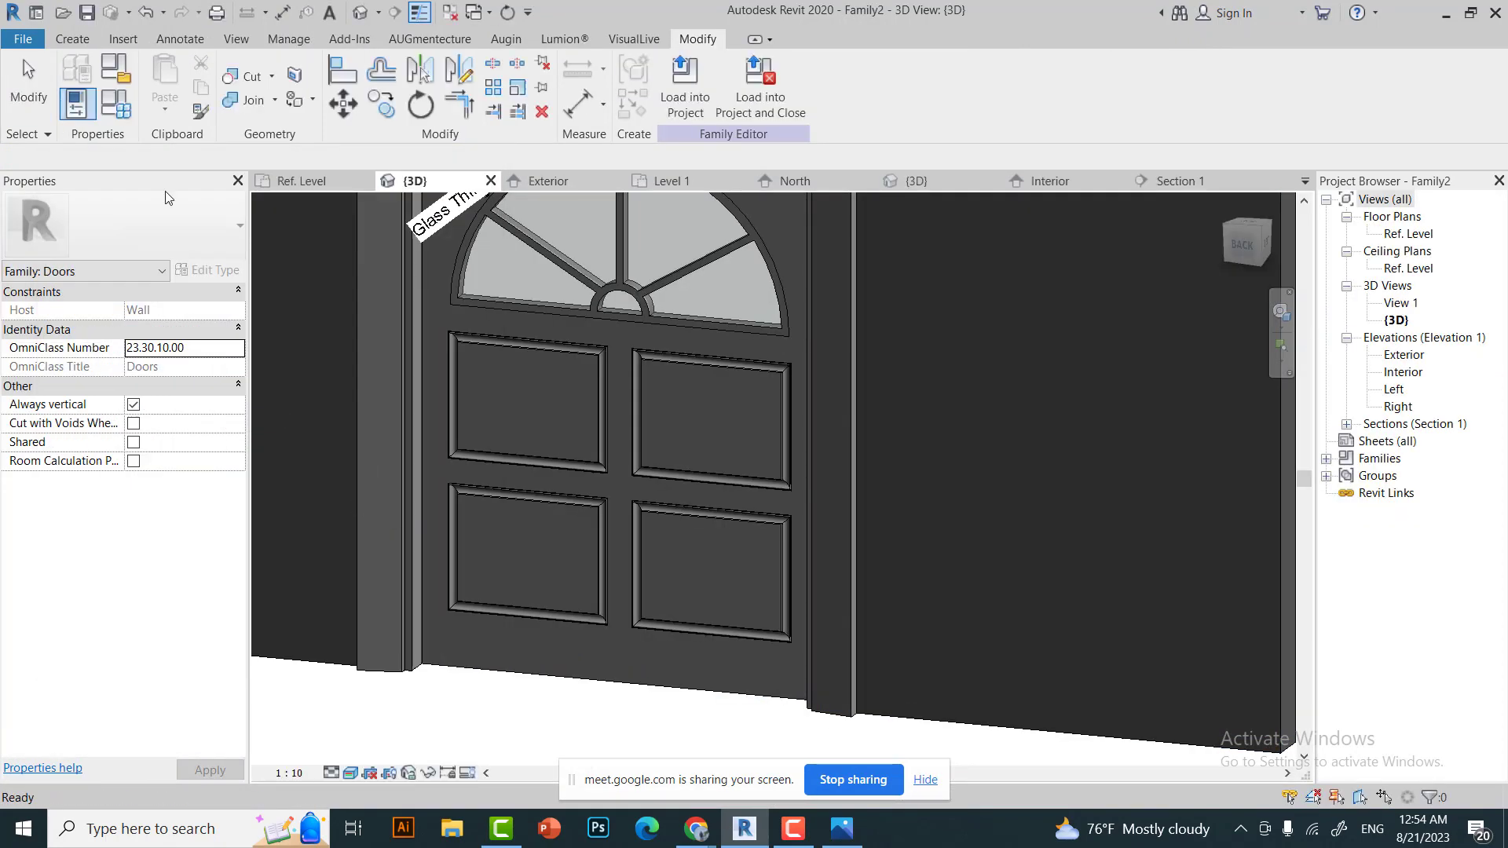
{"action": "left_click", "coordinate": [371, 494]}
{"action": "left_click", "coordinate": [244, 407]}
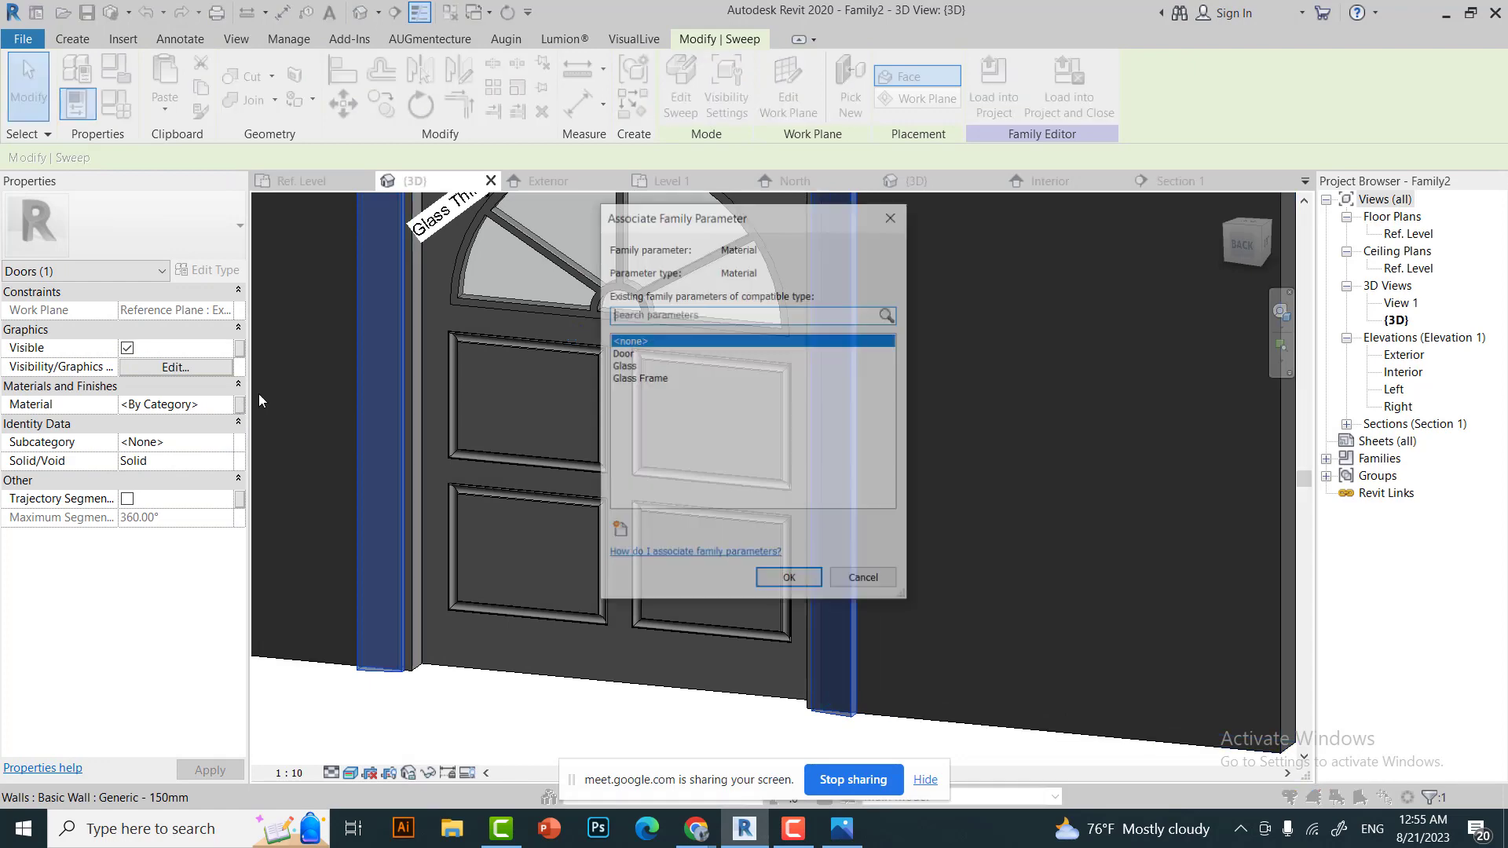
{"action": "left_click", "coordinate": [617, 527]}
{"action": "type", "text": "EX Frame"}
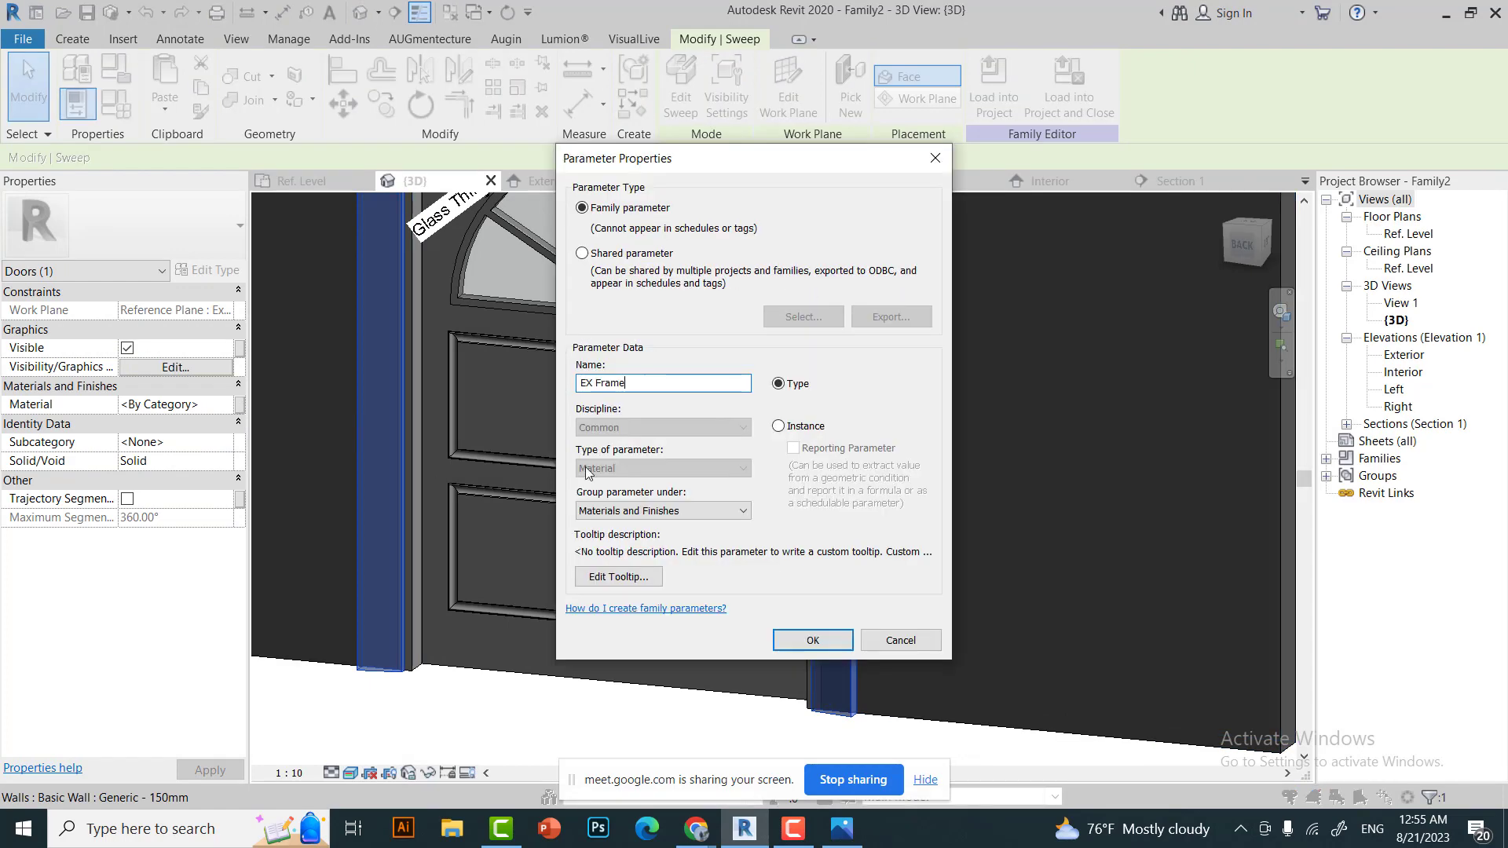
{"action": "key", "text": "Return"}
{"action": "key", "text": "Return"}
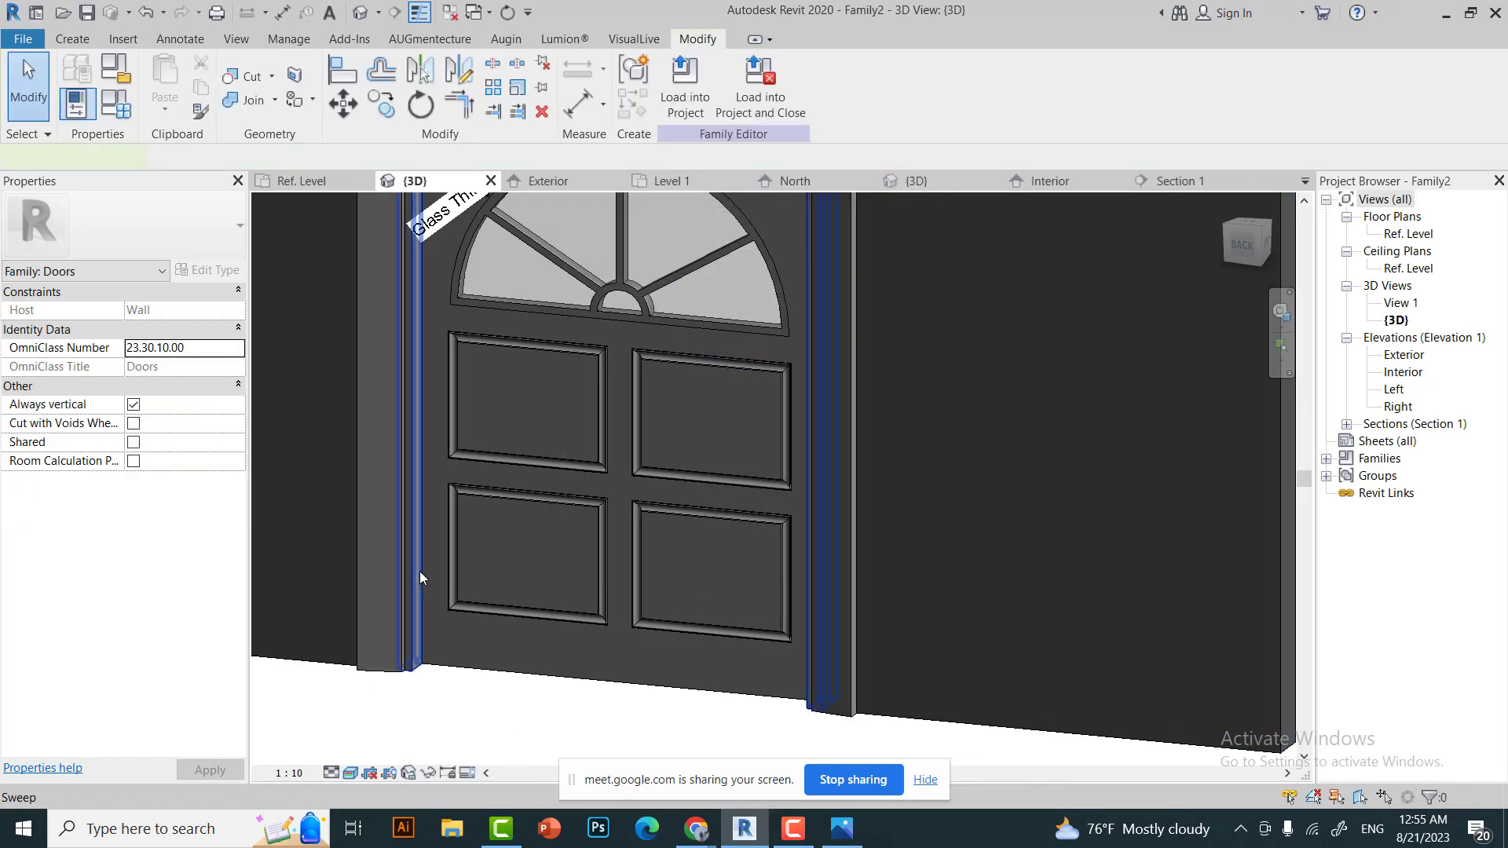
Link the other frame sweep's material to a new Frame parameter and face the front.
{"action": "left_click", "coordinate": [240, 407]}
{"action": "left_click", "coordinate": [621, 525]}
{"action": "type", "text": "Frame"}
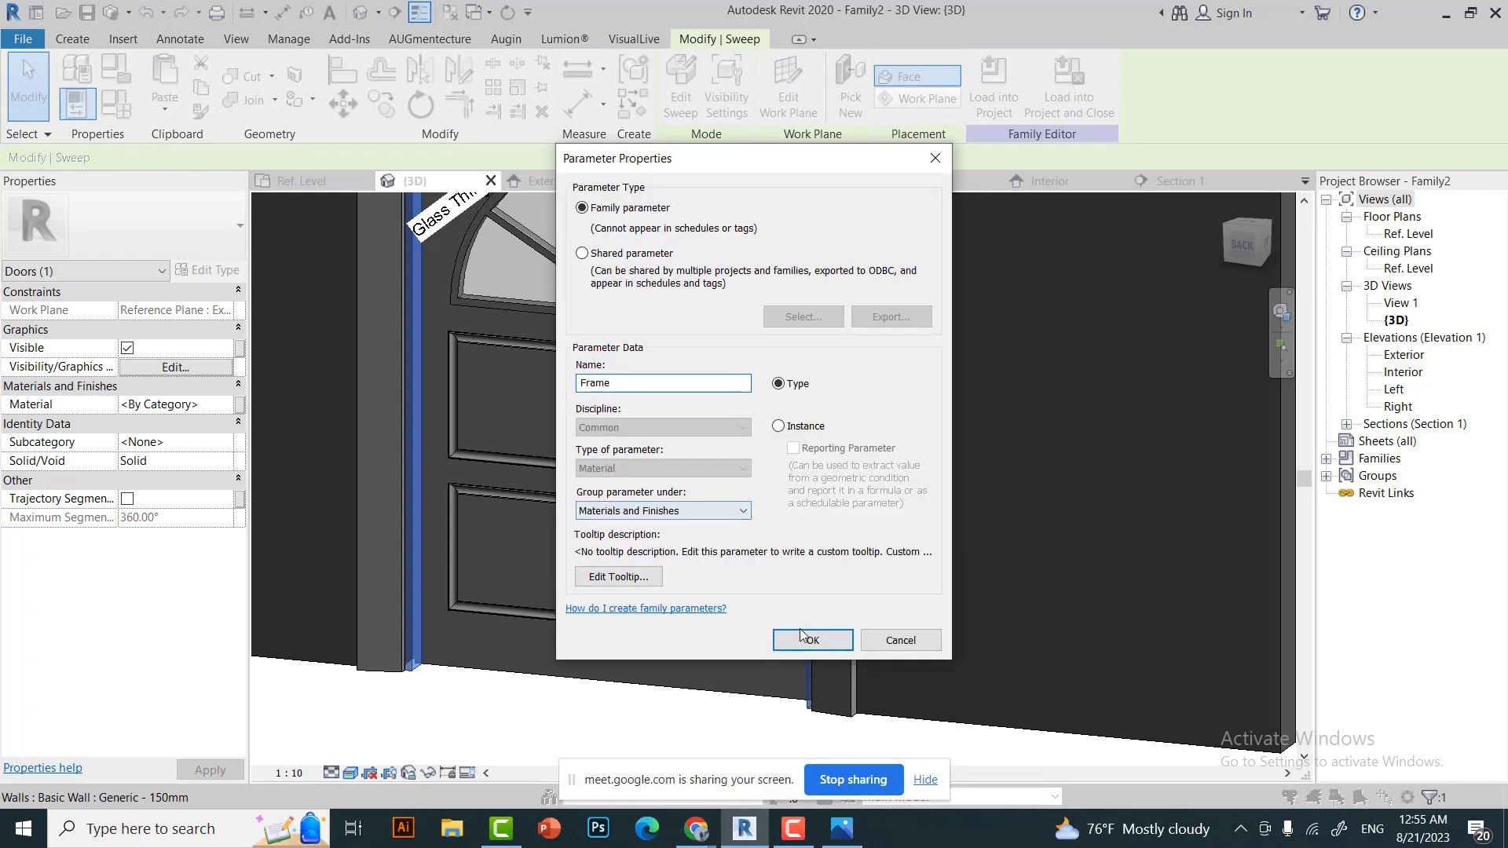
{"action": "left_click", "coordinate": [801, 635]}
{"action": "left_click", "coordinate": [789, 581]}
{"action": "scroll", "coordinate": [429, 545], "scroll_direction": "down", "scroll_amount": 5}
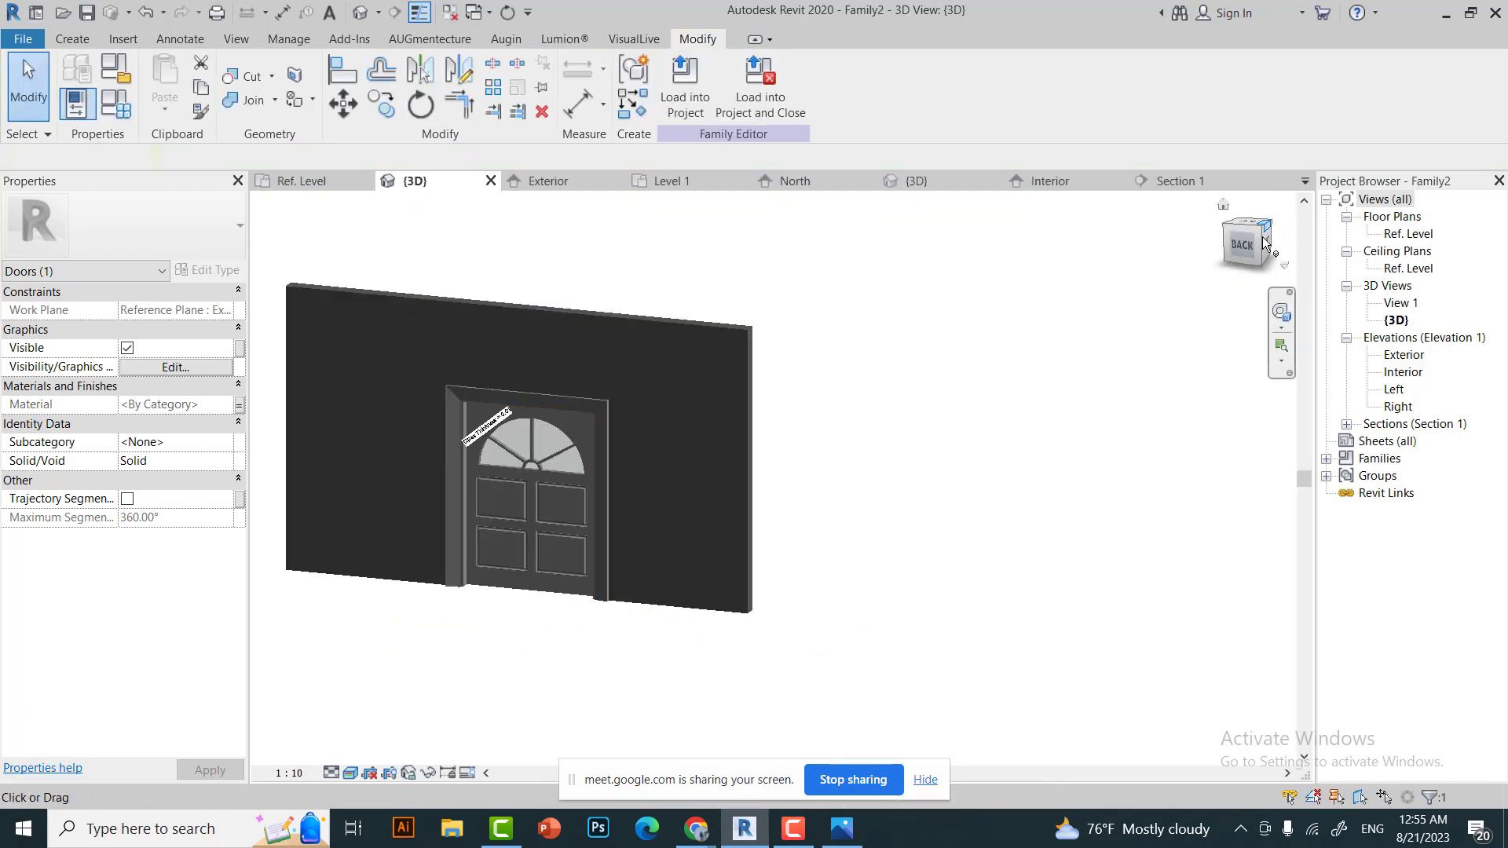
{"action": "left_click", "coordinate": [1244, 244]}
{"action": "left_click", "coordinate": [77, 103]}
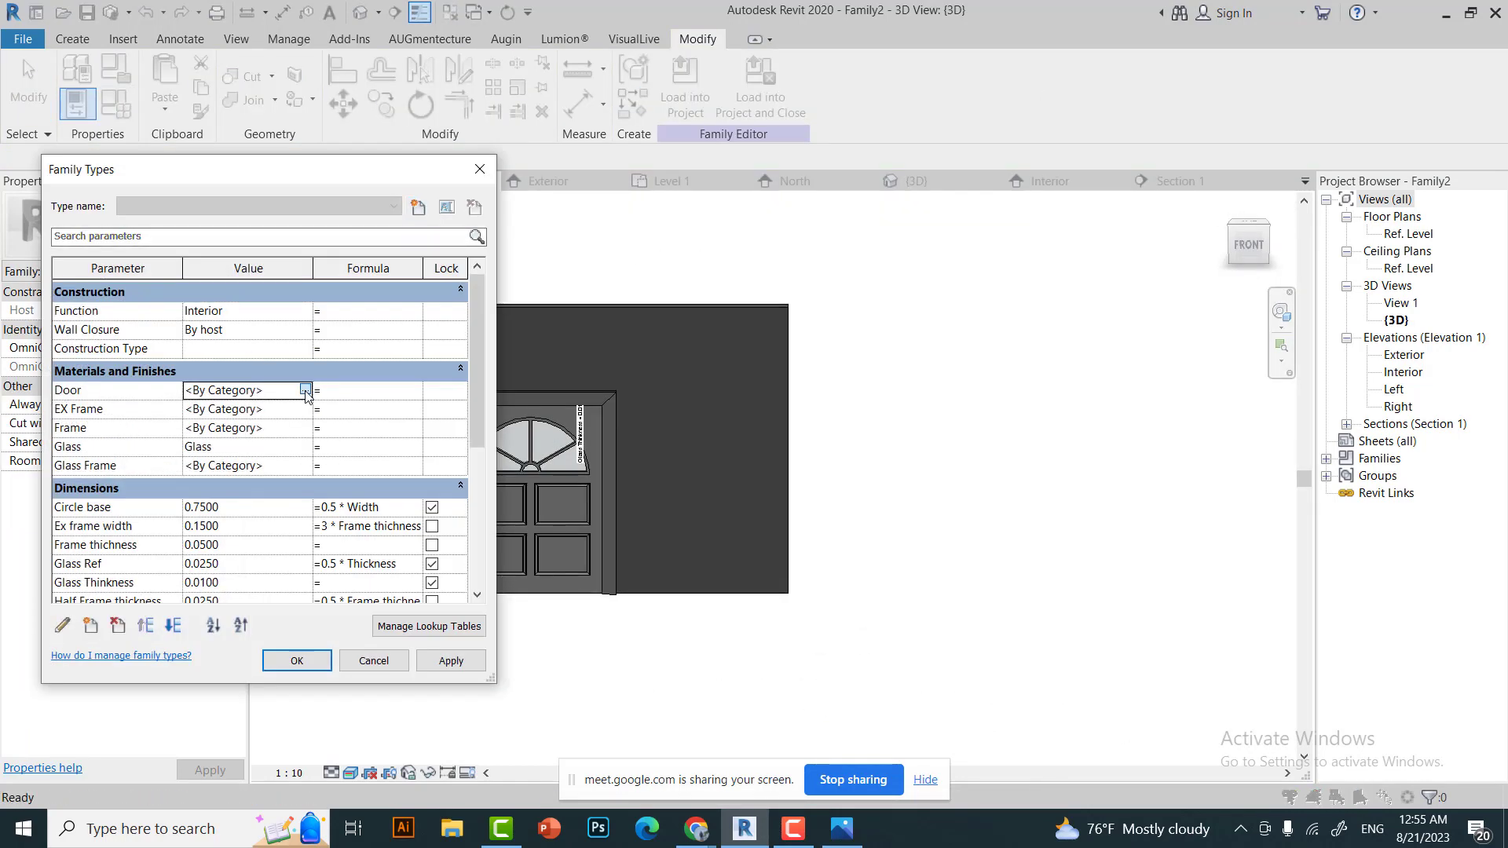
Search 'wood', add Ash, and assign it to the Door and frame material parameters.
{"action": "left_click", "coordinate": [305, 389]}
{"action": "left_click", "coordinate": [246, 213]}
{"action": "type", "text": "wood"}
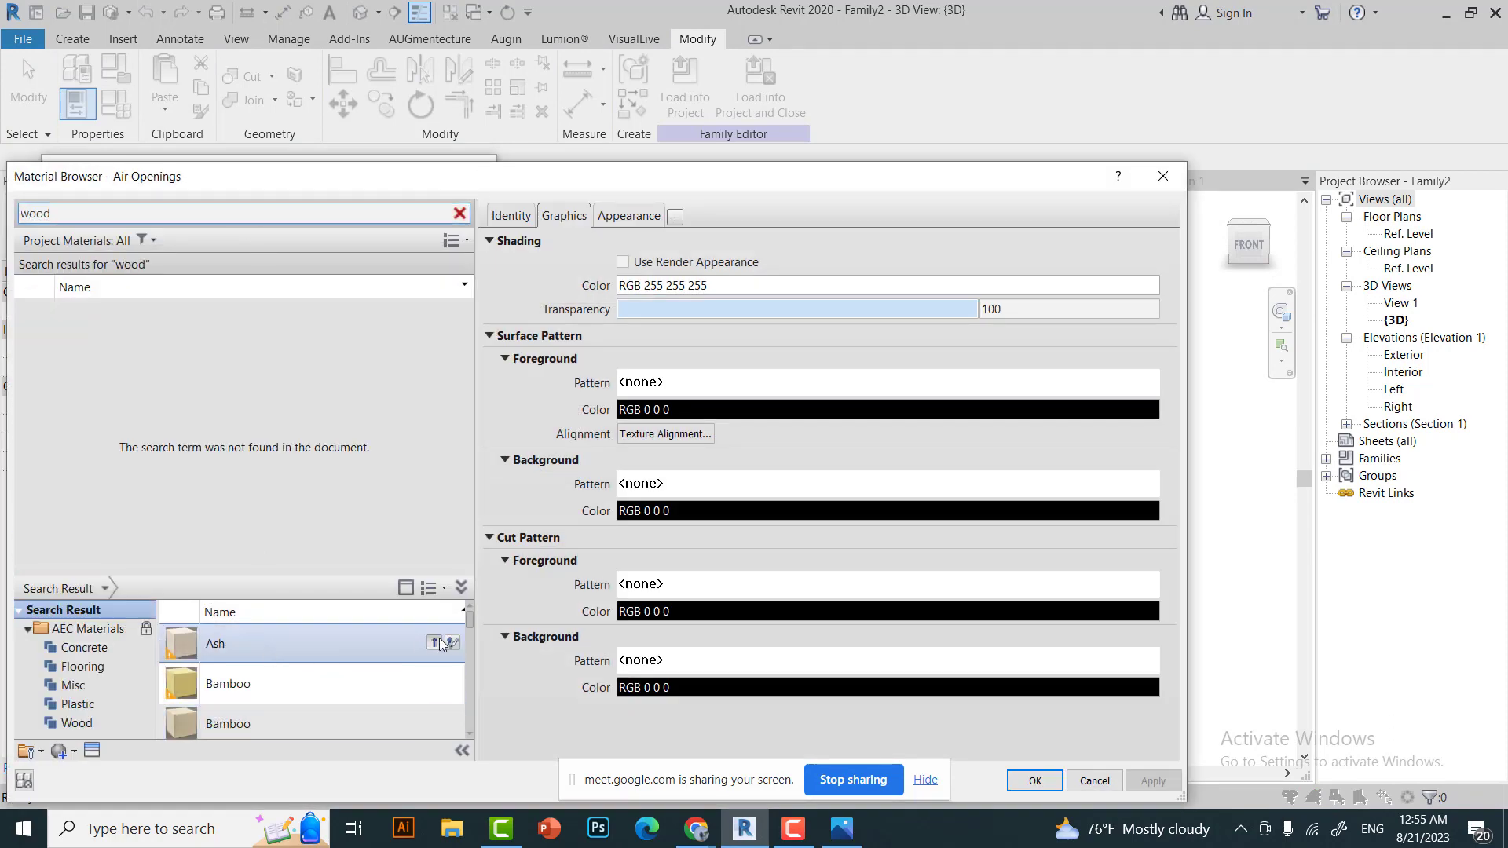
{"action": "left_click", "coordinate": [437, 643]}
{"action": "left_click", "coordinate": [1045, 785]}
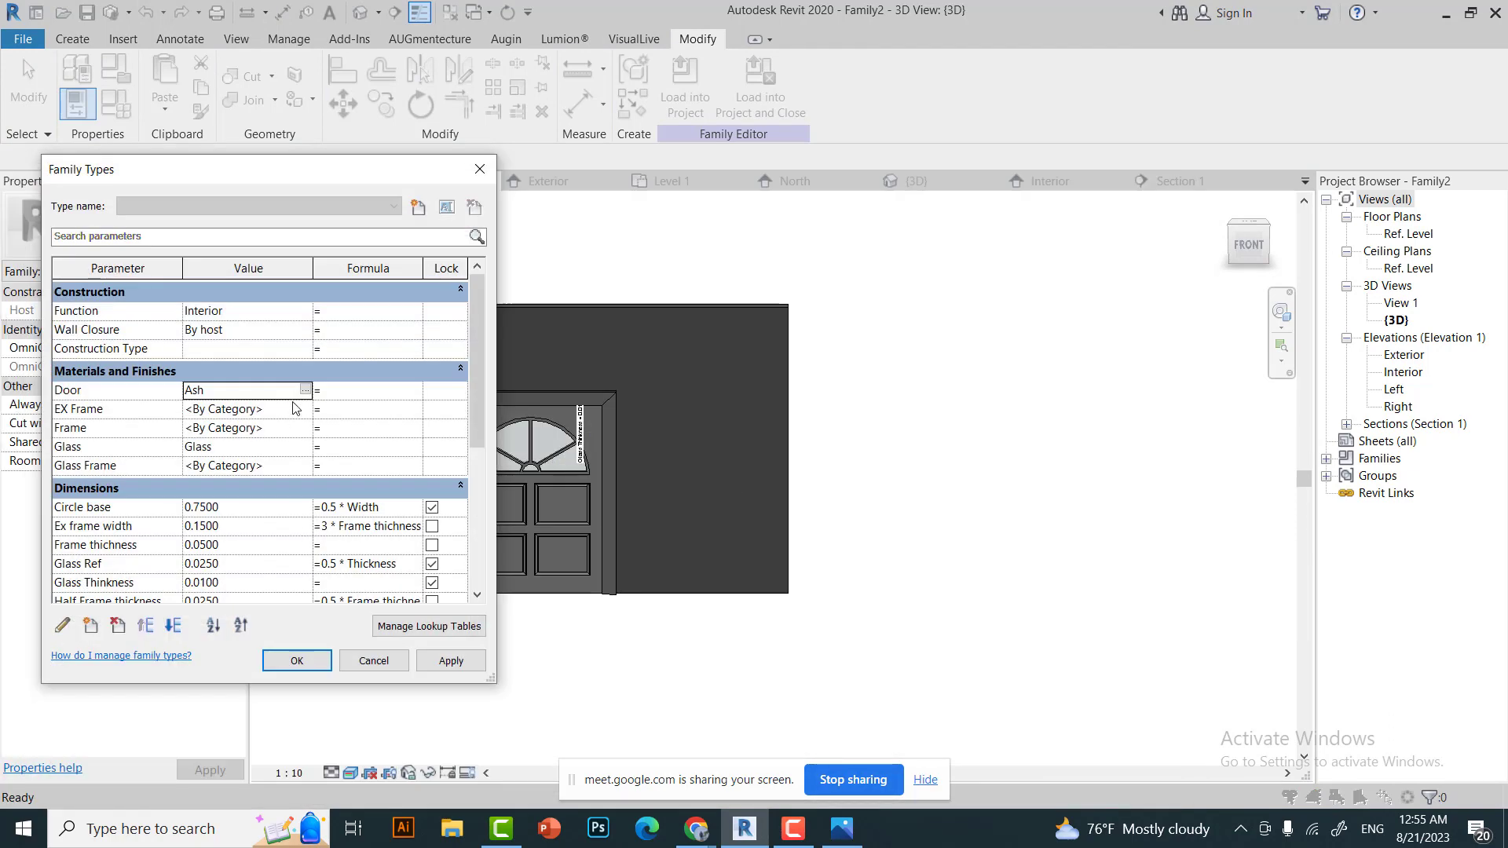
{"action": "left_click", "coordinate": [292, 662]}
Check the yellow door reference photo, then search the material browser for 'yellow'.
{"action": "scroll", "coordinate": [668, 290], "scroll_direction": "up", "scroll_amount": 3}
{"action": "scroll", "coordinate": [667, 290], "scroll_direction": "up", "scroll_amount": 3}
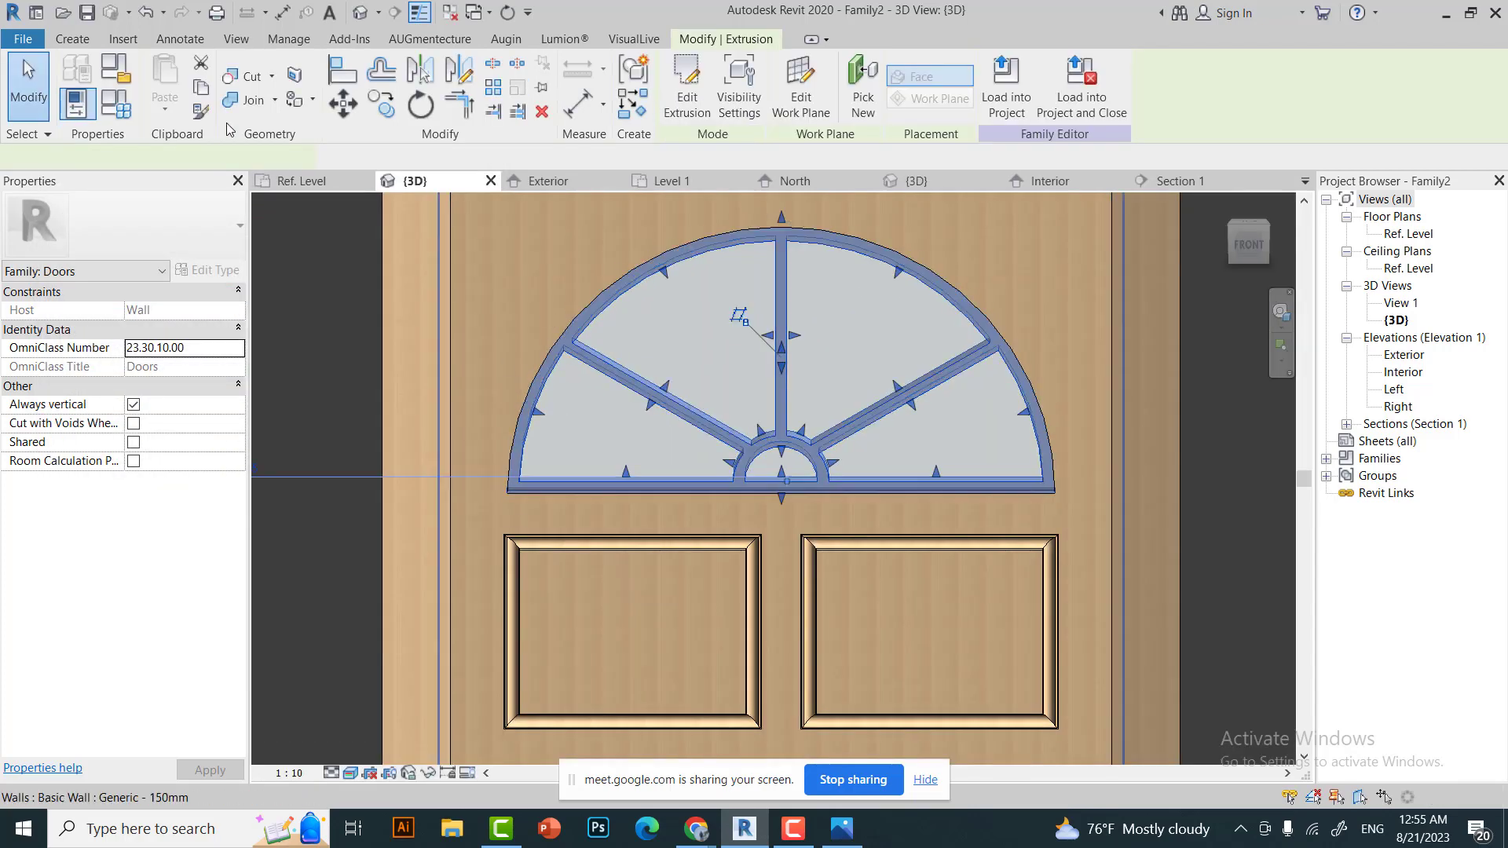
{"action": "key", "text": "alt+Tab"}
{"action": "key", "text": "alt+Tab"}
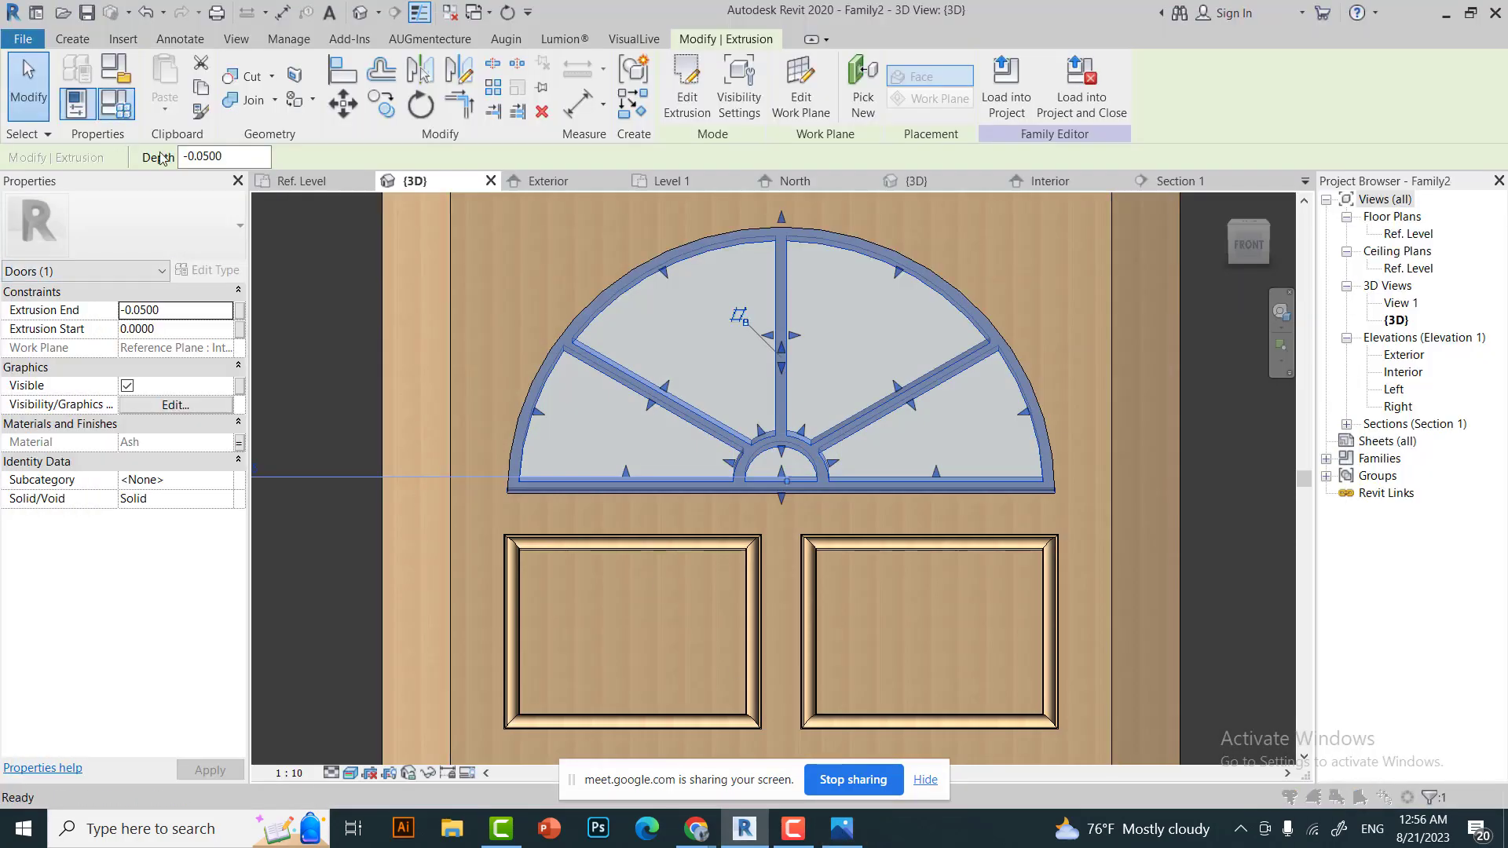
{"action": "left_click", "coordinate": [115, 103]}
{"action": "left_click", "coordinate": [308, 390]}
{"action": "type", "text": "yell"}
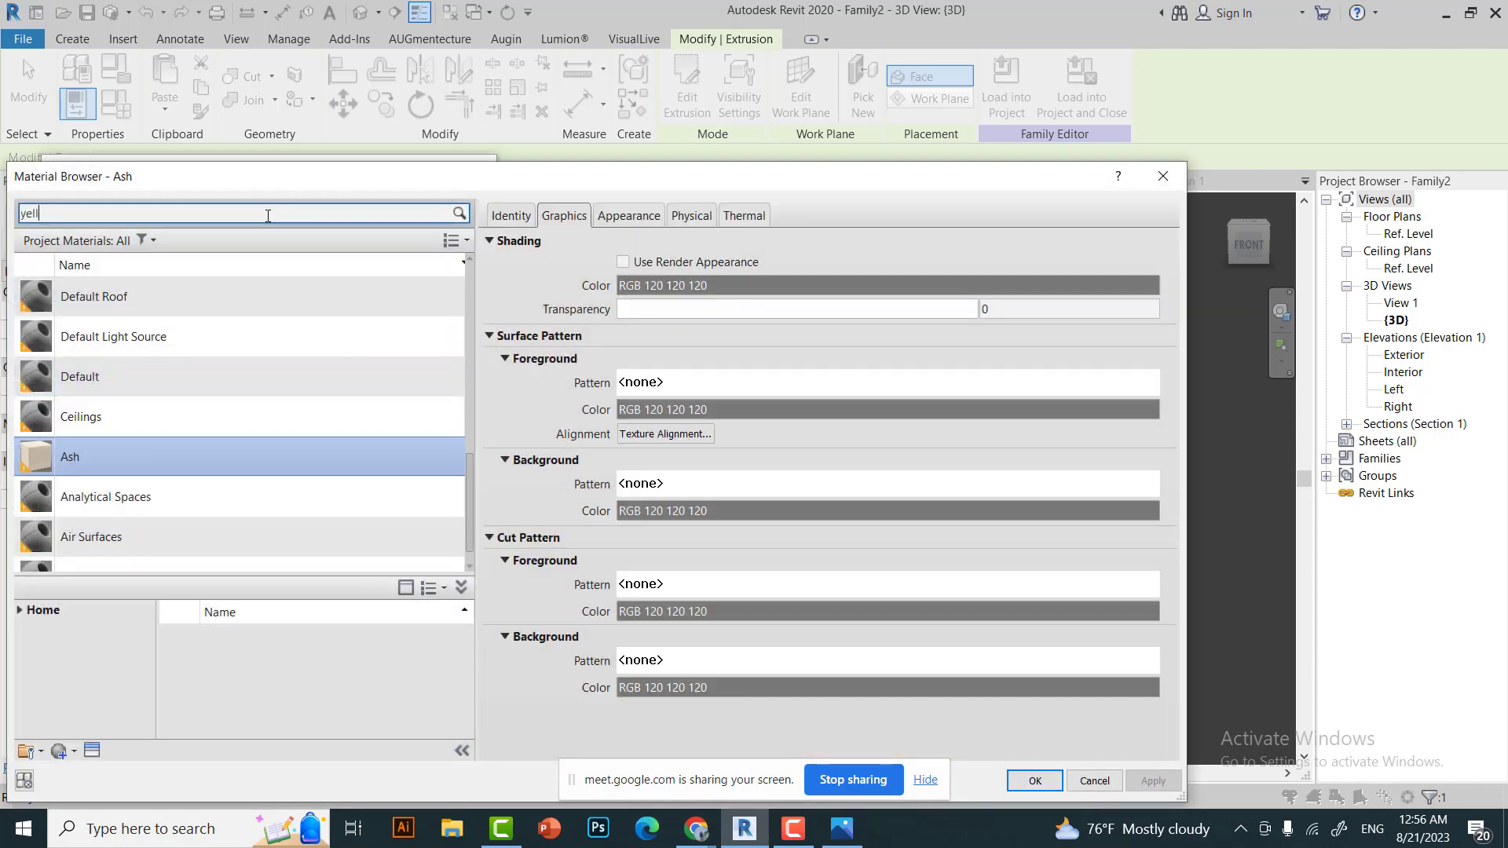
{"action": "type", "text": "ow"}
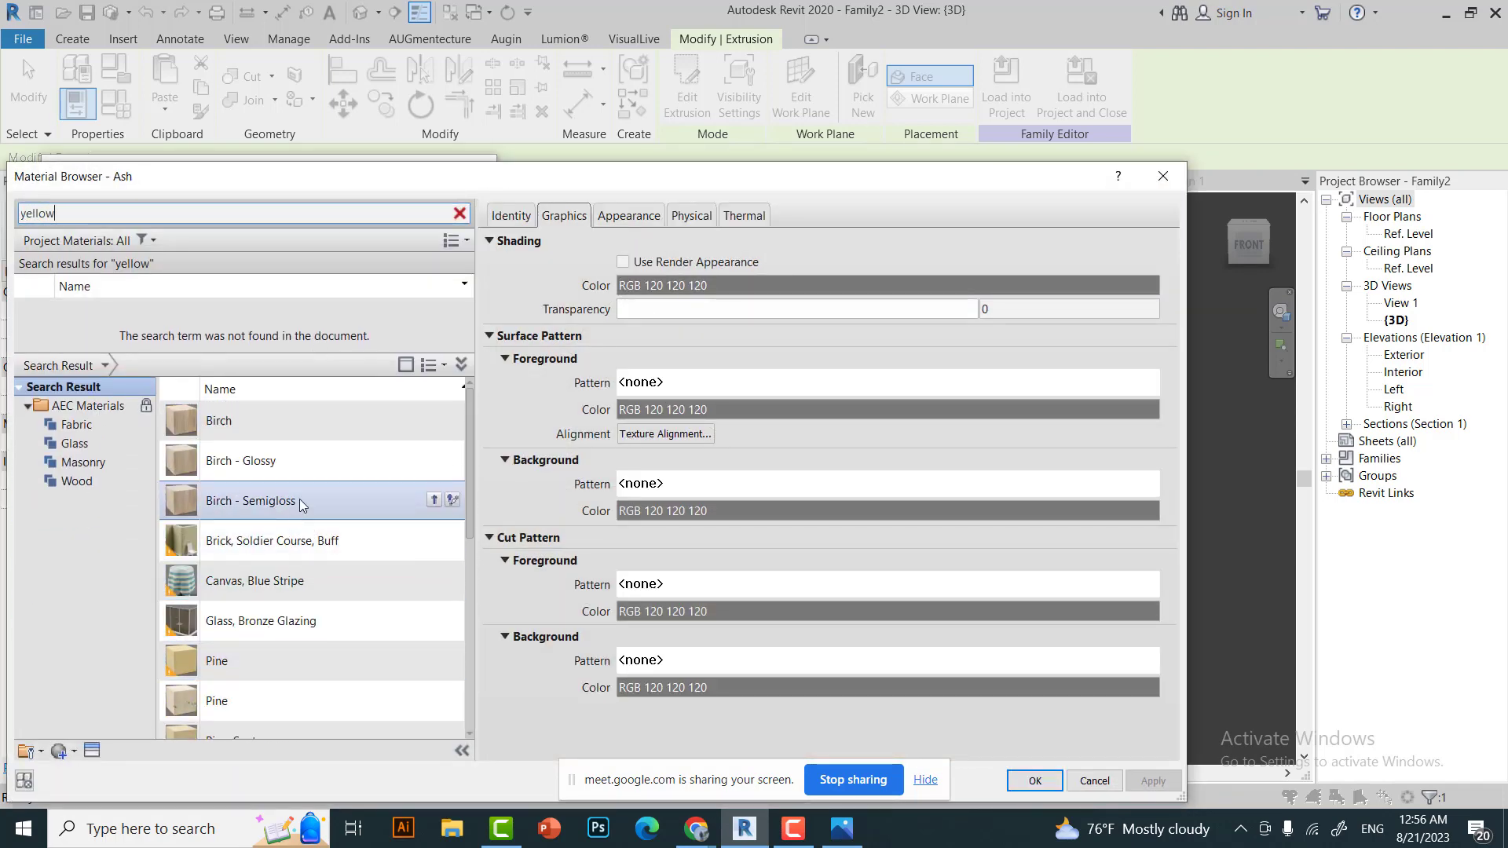
Set the Ash material's appearance colour to yellow (255,255,0).
{"action": "scroll", "coordinate": [291, 550], "scroll_direction": "down", "scroll_amount": 5}
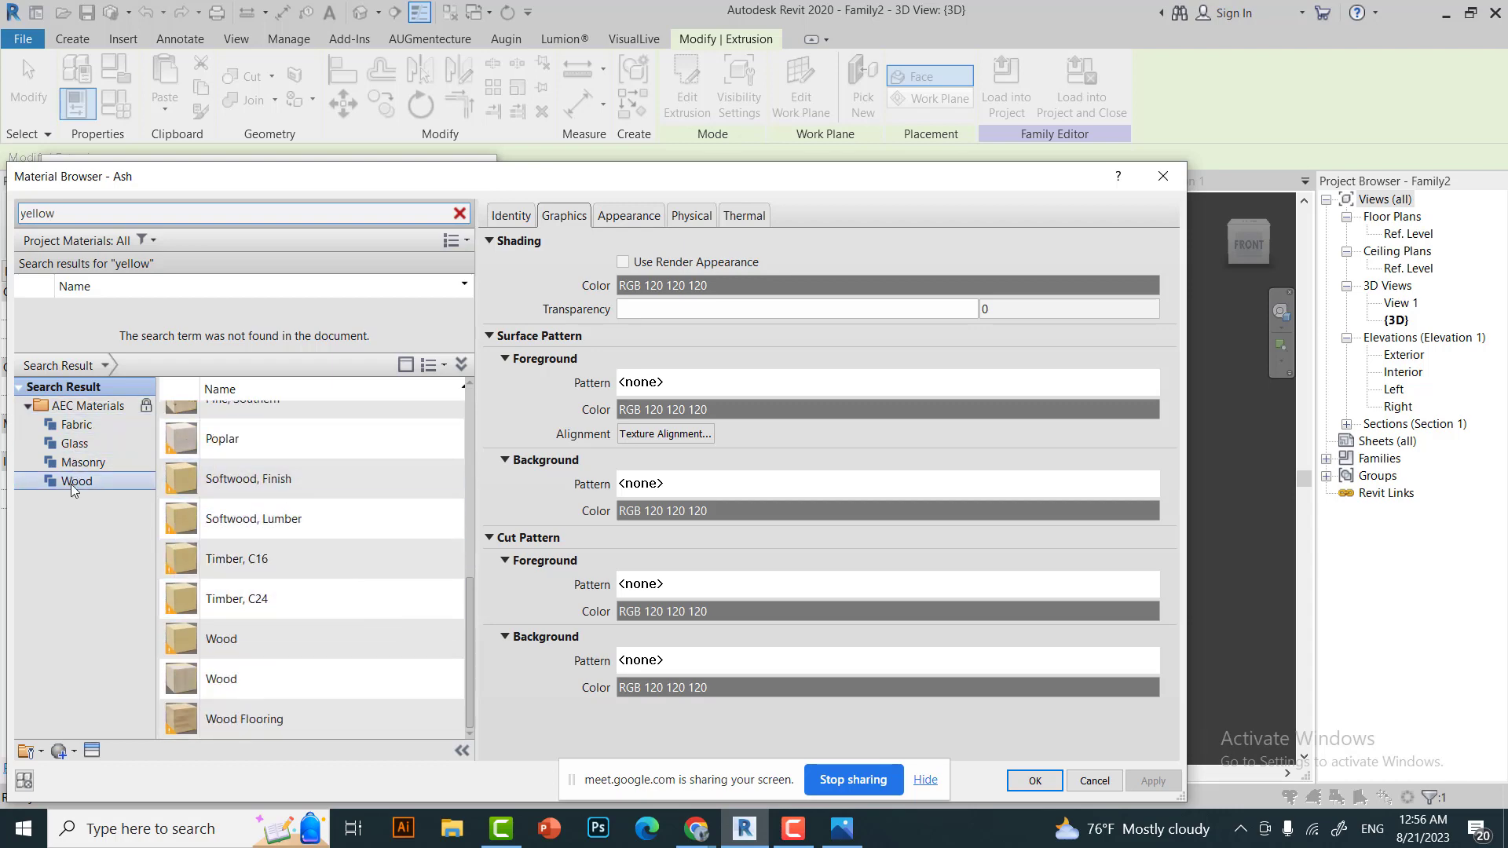
{"action": "left_click", "coordinate": [629, 215]}
{"action": "left_click", "coordinate": [887, 403]}
{"action": "left_click", "coordinate": [429, 372]}
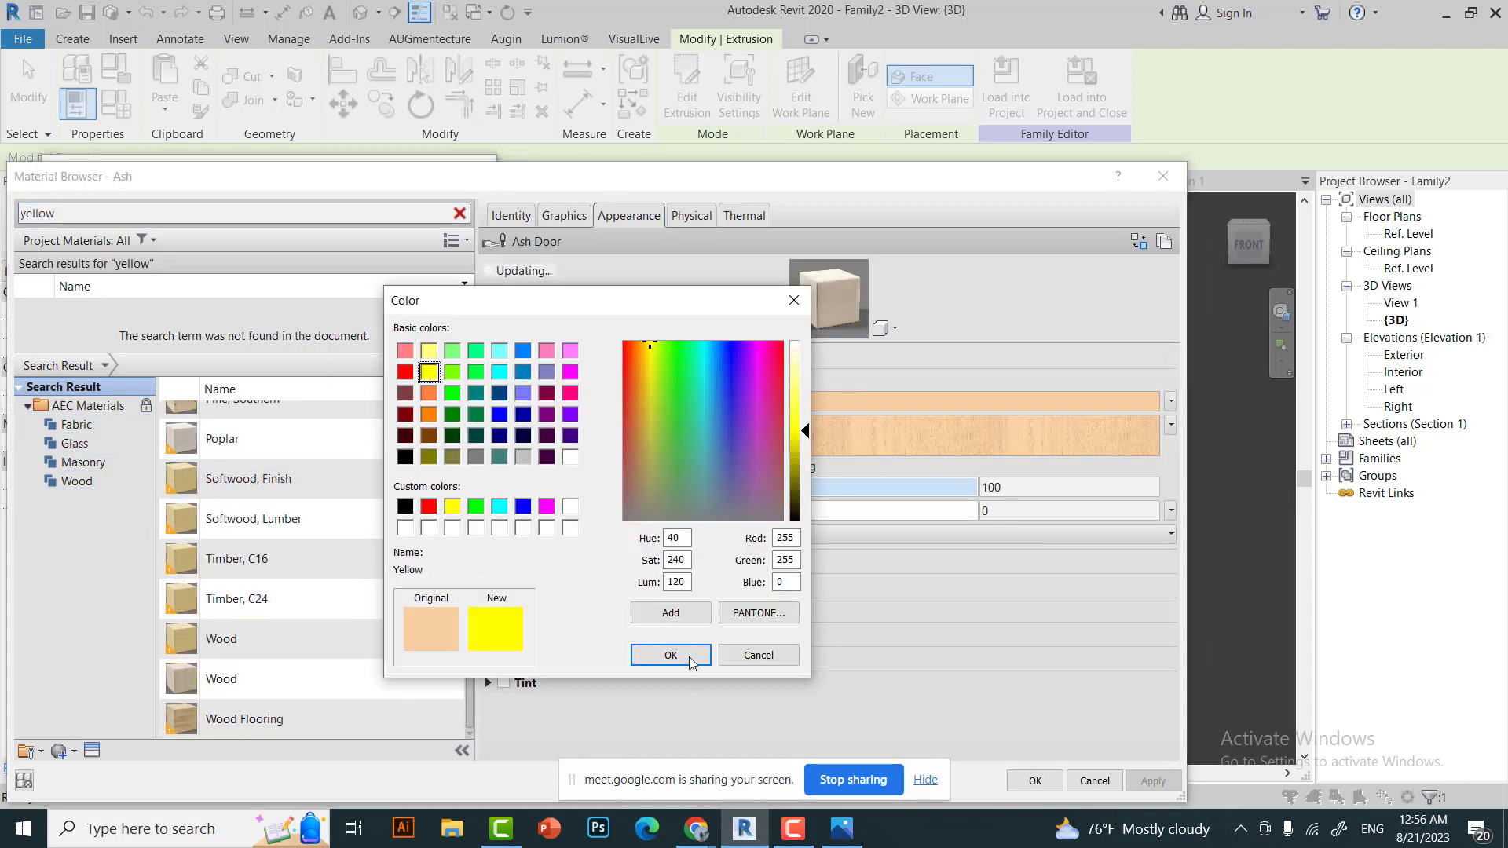
{"action": "left_click", "coordinate": [671, 655]}
Check the wood texture settings, then remove the wood image from Ash.
{"action": "left_click", "coordinate": [874, 429]}
{"action": "mouse_move", "coordinate": [754, 432]}
{"action": "left_mouse_down"}
{"action": "mouse_move", "coordinate": [727, 431]}
{"action": "mouse_move", "coordinate": [770, 432]}
{"action": "left_mouse_up"}
{"action": "scroll", "coordinate": [786, 487], "scroll_direction": "down", "scroll_amount": 2}
{"action": "left_click", "coordinate": [845, 576]}
{"action": "left_click", "coordinate": [1171, 425]}
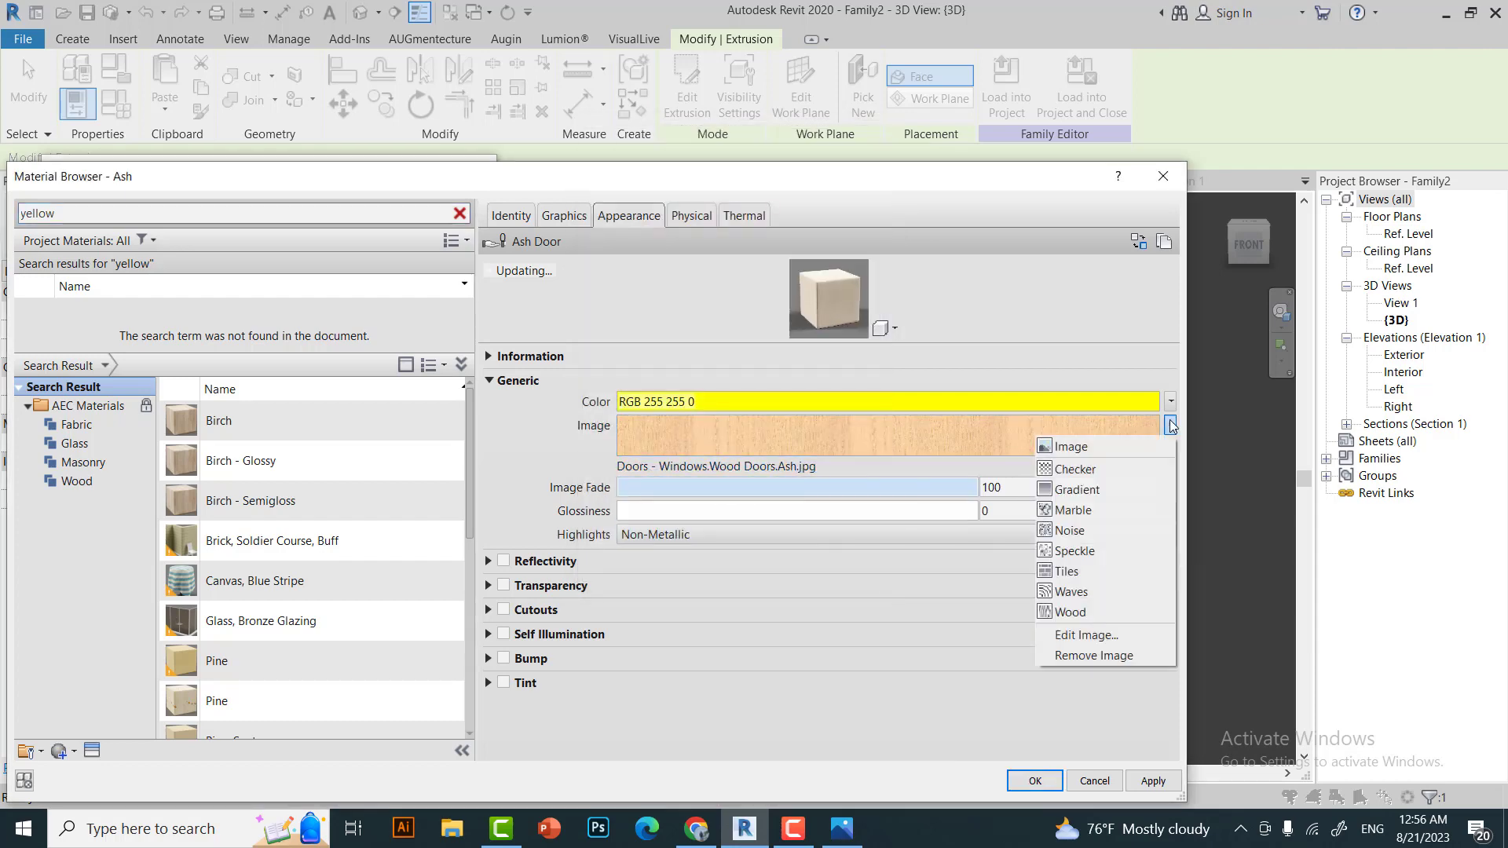
{"action": "left_click", "coordinate": [1097, 657]}
Add Birch from the library to the project materials and preview its appearance.
{"action": "left_click", "coordinate": [564, 215]}
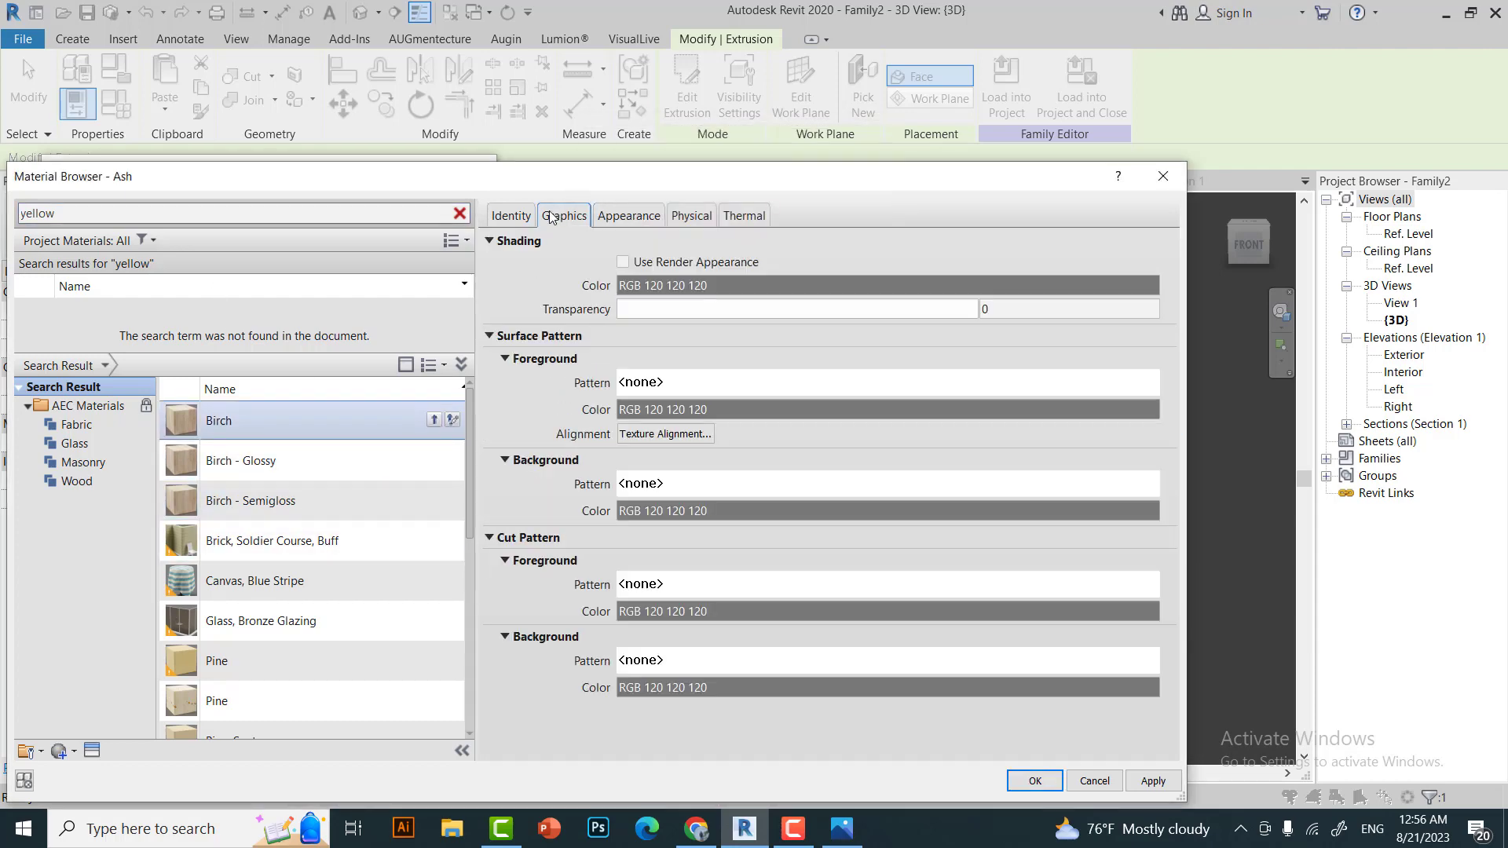
{"action": "left_click", "coordinate": [511, 215]}
{"action": "scroll", "coordinate": [361, 523], "scroll_direction": "down", "scroll_amount": 5}
{"action": "scroll", "coordinate": [361, 487], "scroll_direction": "up", "scroll_amount": 5}
{"action": "left_click", "coordinate": [434, 420]}
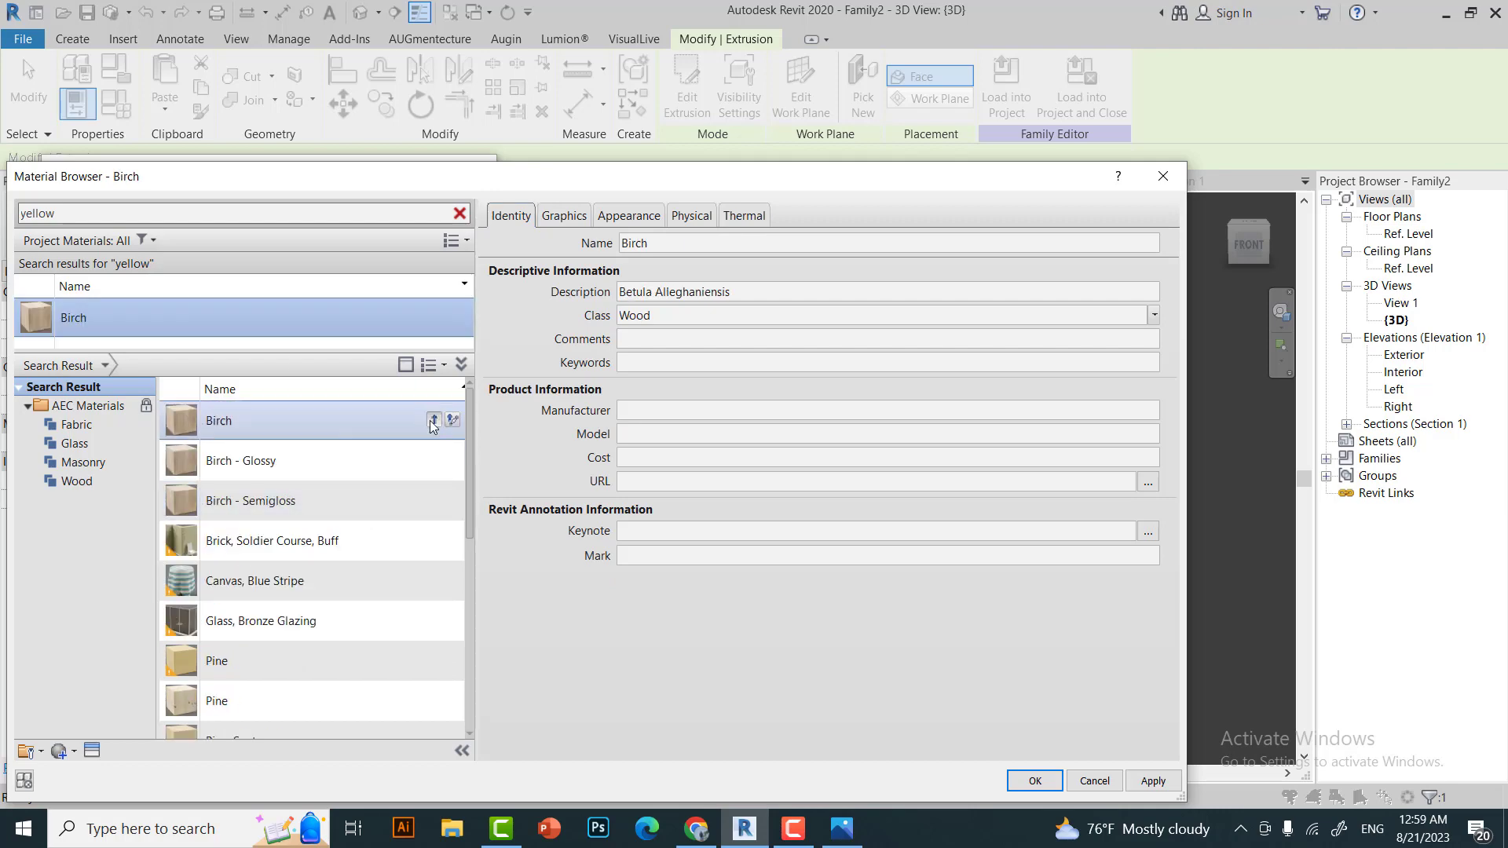
{"action": "left_click", "coordinate": [628, 215]}
{"action": "left_click", "coordinate": [861, 417]}
Inspect Birch's texture settings and resize the material library panel.
{"action": "key", "text": "Escape"}
{"action": "left_click", "coordinate": [1170, 402]}
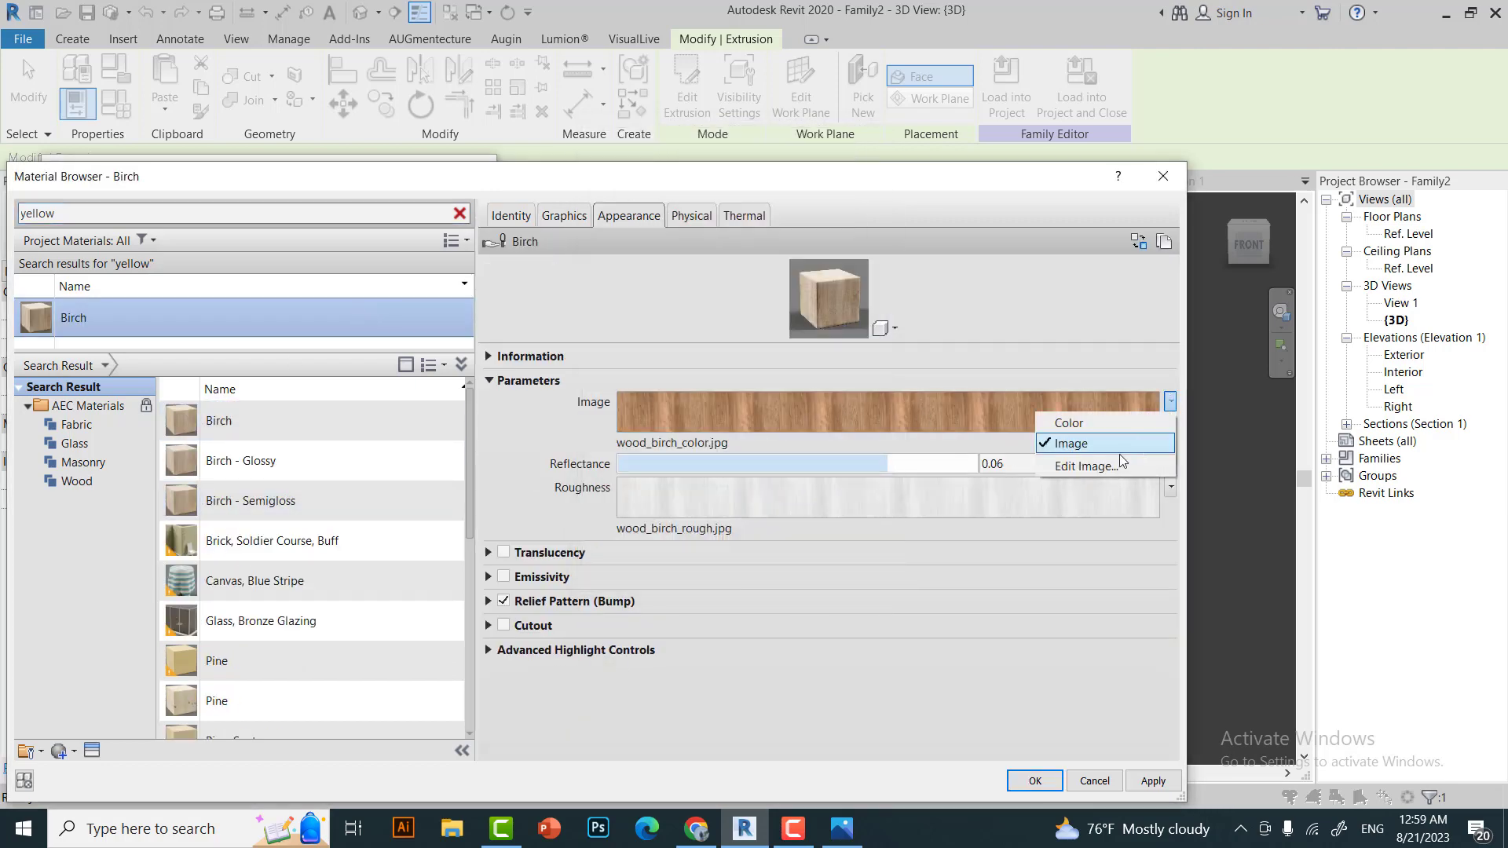
{"action": "left_click", "coordinate": [1083, 466]}
{"action": "scroll", "coordinate": [723, 503], "scroll_direction": "down", "scroll_amount": 5}
{"action": "left_click", "coordinate": [849, 579]}
{"action": "scroll", "coordinate": [314, 550], "scroll_direction": "down", "scroll_amount": 5}
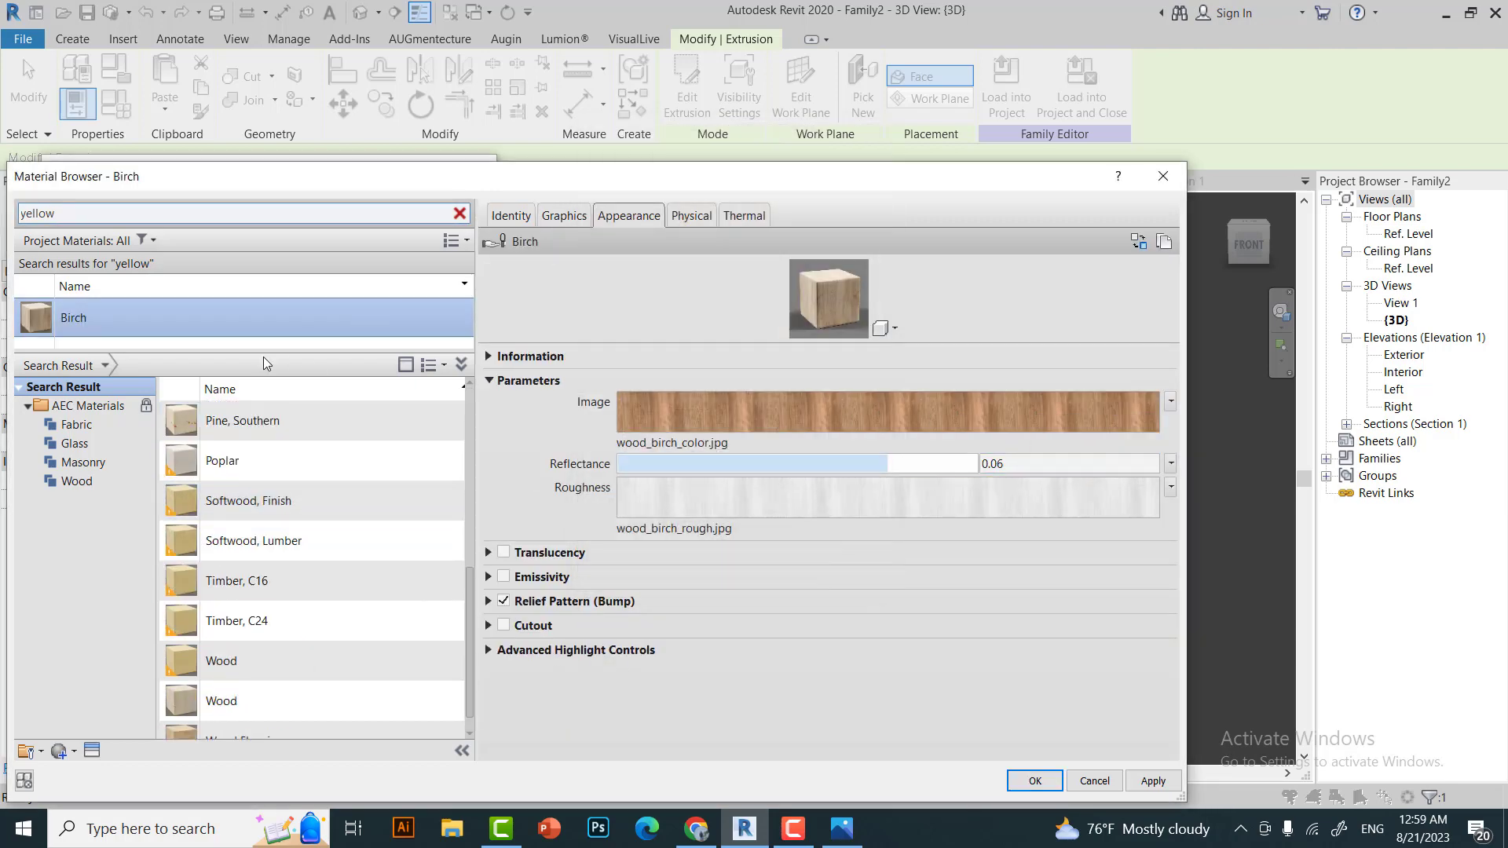
{"action": "left_click_drag", "start_coordinate": [233, 352], "coordinate": [233, 405]}
Assign Birch to the Door parameter, then browse the Door material again.
{"action": "left_click", "coordinate": [1035, 781]}
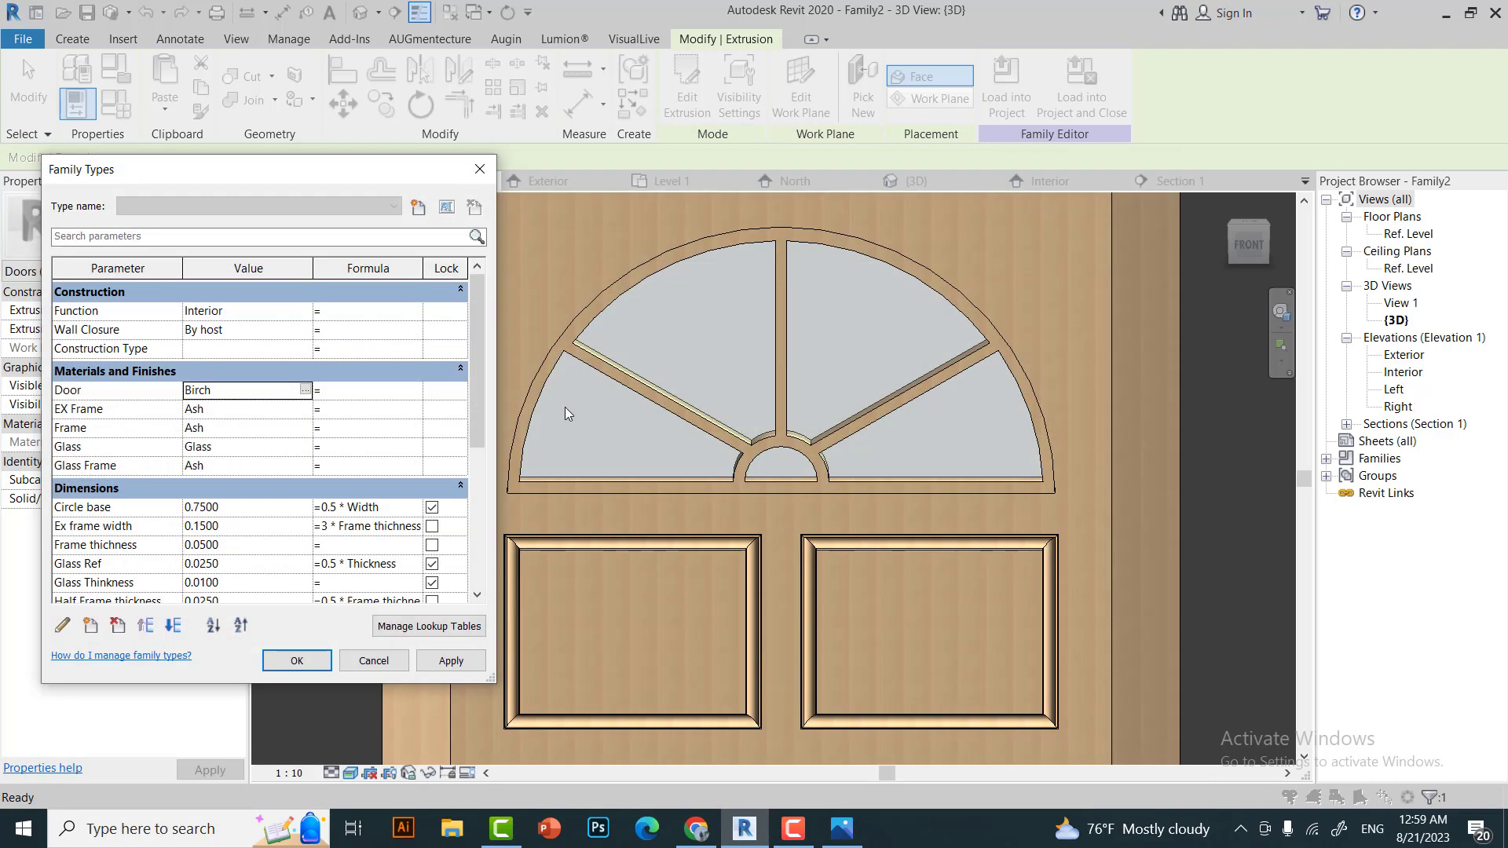
{"action": "scroll", "coordinate": [283, 401], "scroll_direction": "down", "scroll_amount": 2}
{"action": "scroll", "coordinate": [273, 389], "scroll_direction": "up", "scroll_amount": 2}
{"action": "left_click", "coordinate": [305, 408]}
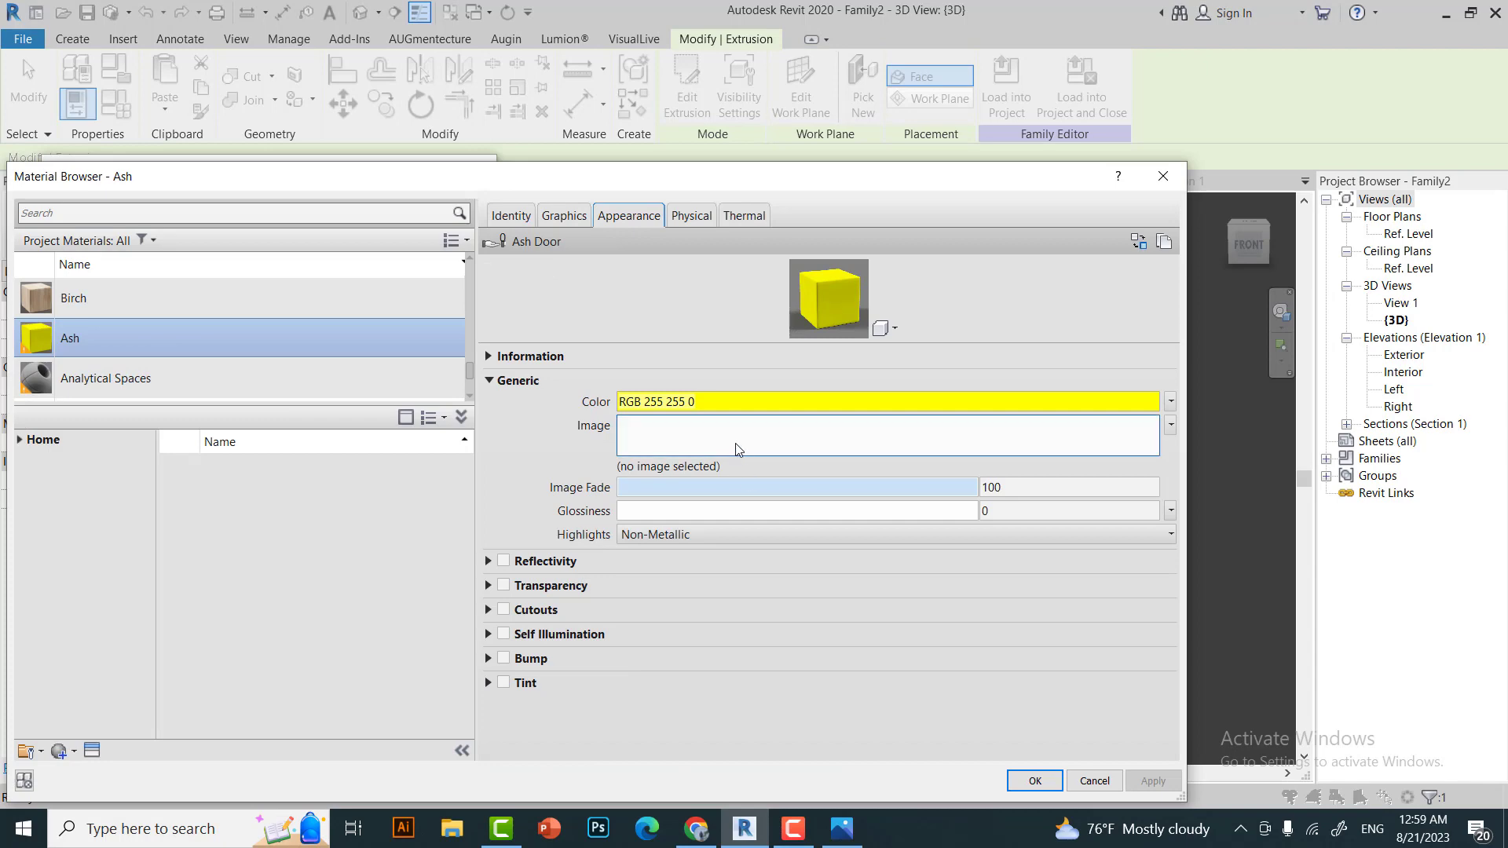
Switch the Door parameter back to plain Ash and apply the material changes.
{"action": "left_click", "coordinate": [739, 449]}
{"action": "left_click", "coordinate": [1070, 495]}
{"action": "left_click", "coordinate": [1170, 425]}
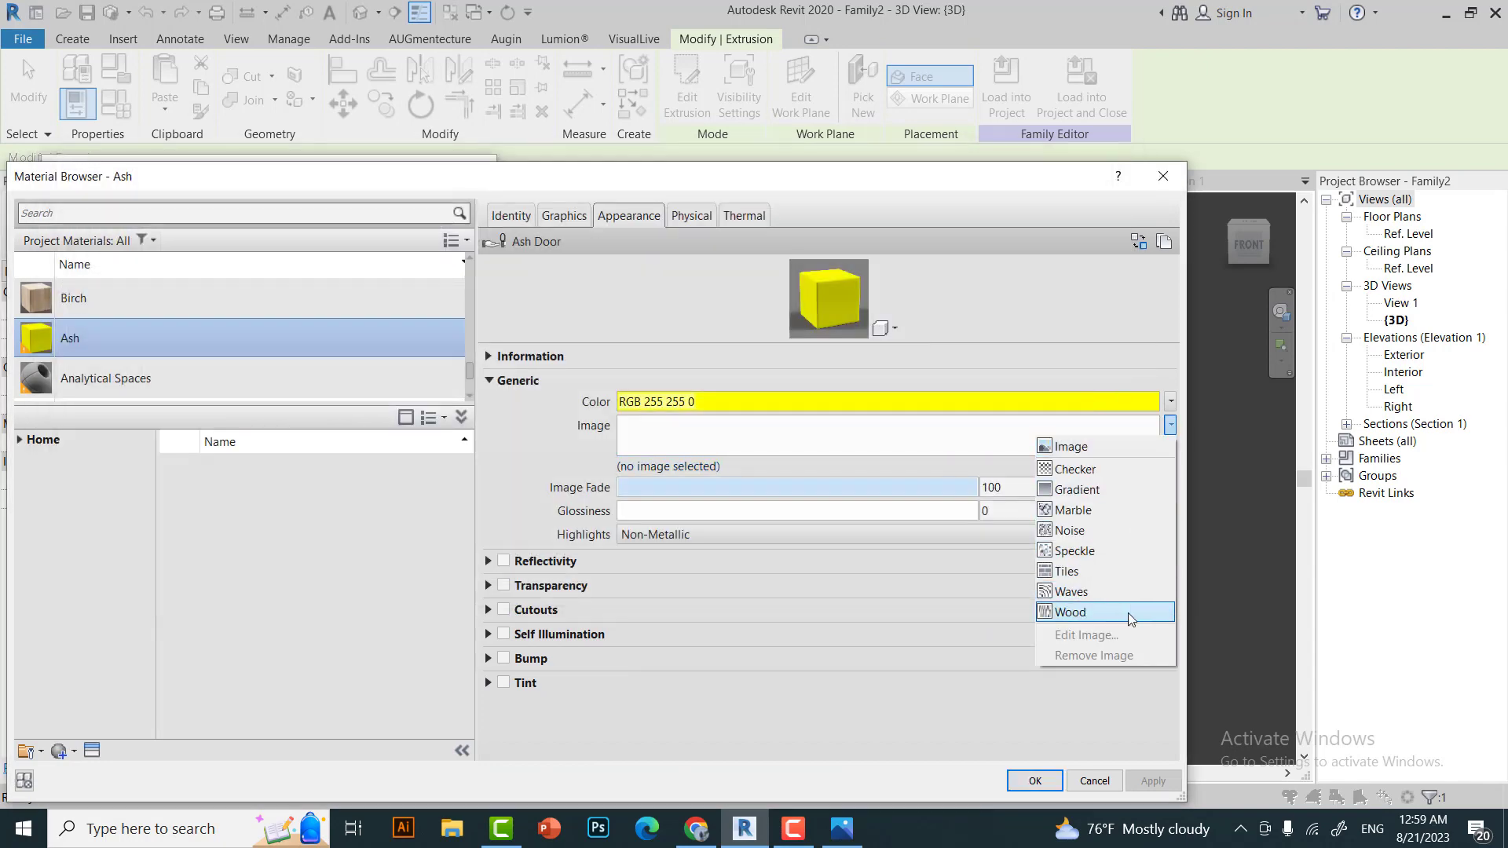
{"action": "left_click", "coordinate": [1171, 429]}
{"action": "left_click", "coordinate": [1035, 781]}
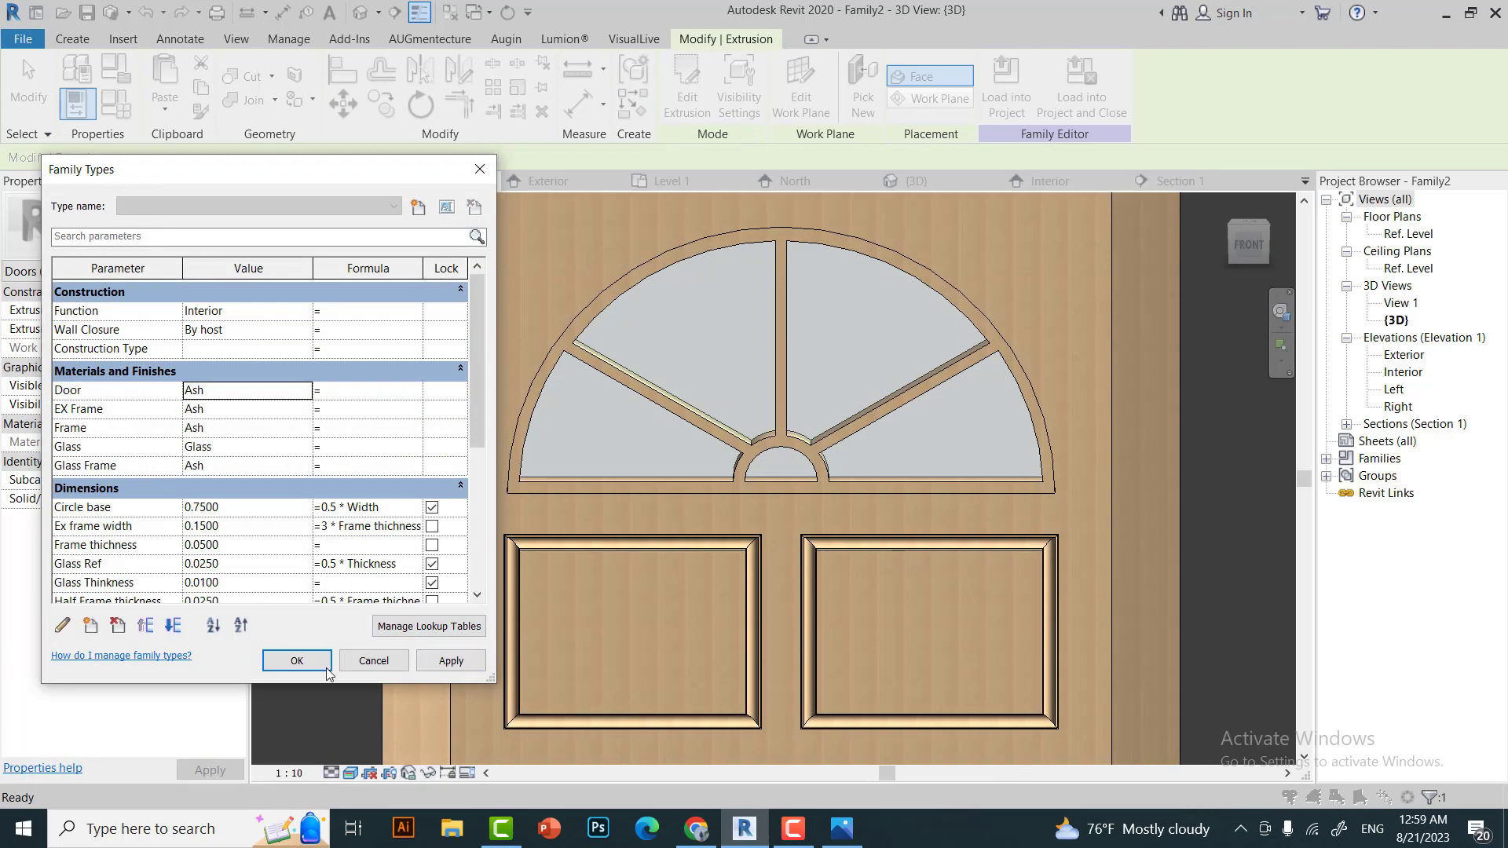
{"action": "left_click", "coordinate": [324, 669]}
Select the semicircular fanlight extrusion and bring up Family Types.
{"action": "scroll", "coordinate": [675, 526], "scroll_direction": "down", "scroll_amount": 4}
{"action": "scroll", "coordinate": [676, 473], "scroll_direction": "up", "scroll_amount": 5}
{"action": "left_click", "coordinate": [554, 550]}
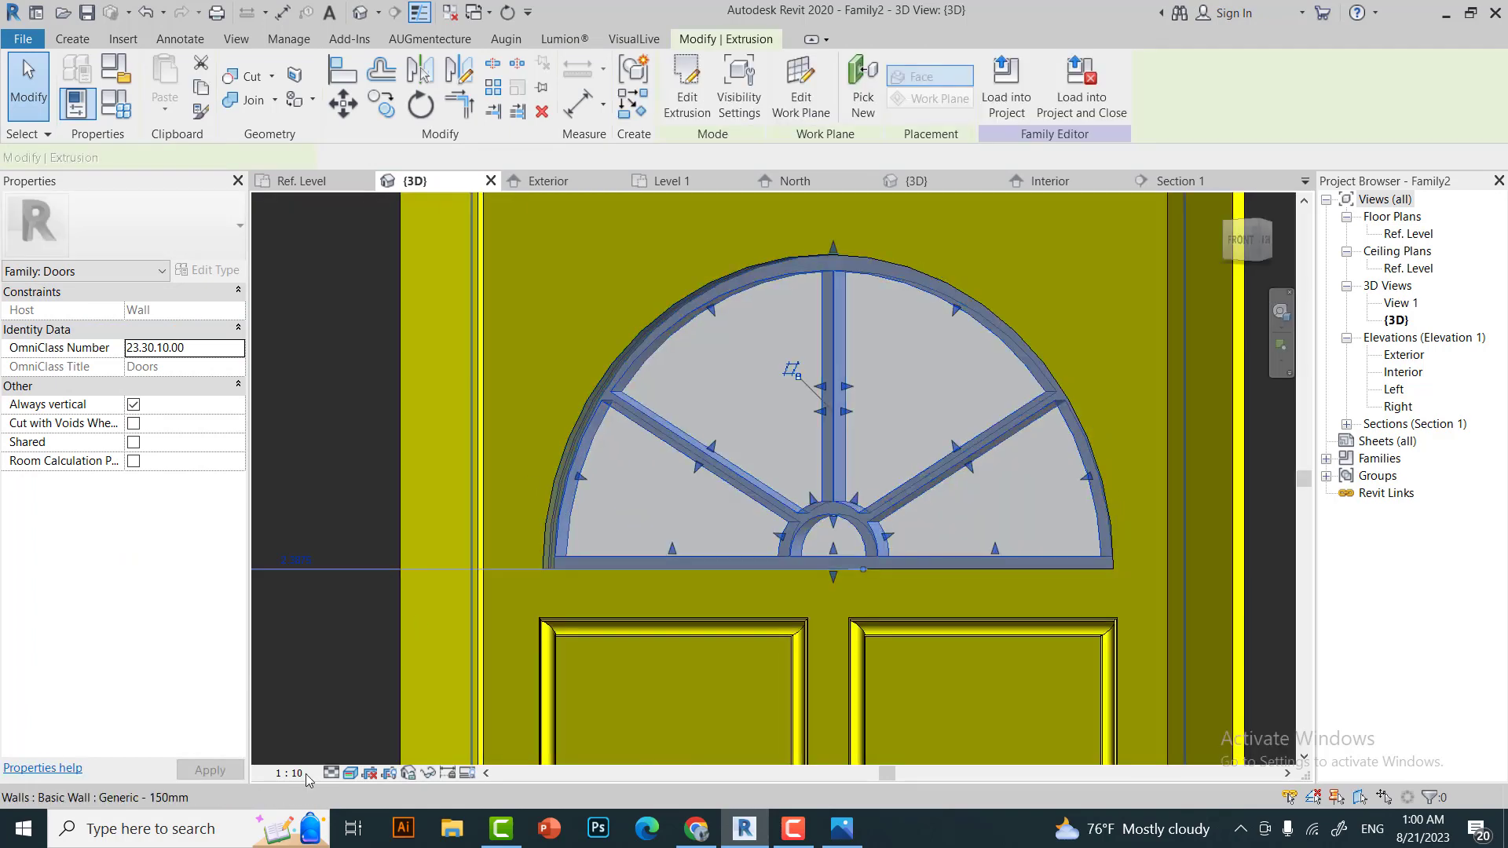
{"action": "left_click", "coordinate": [116, 103]}
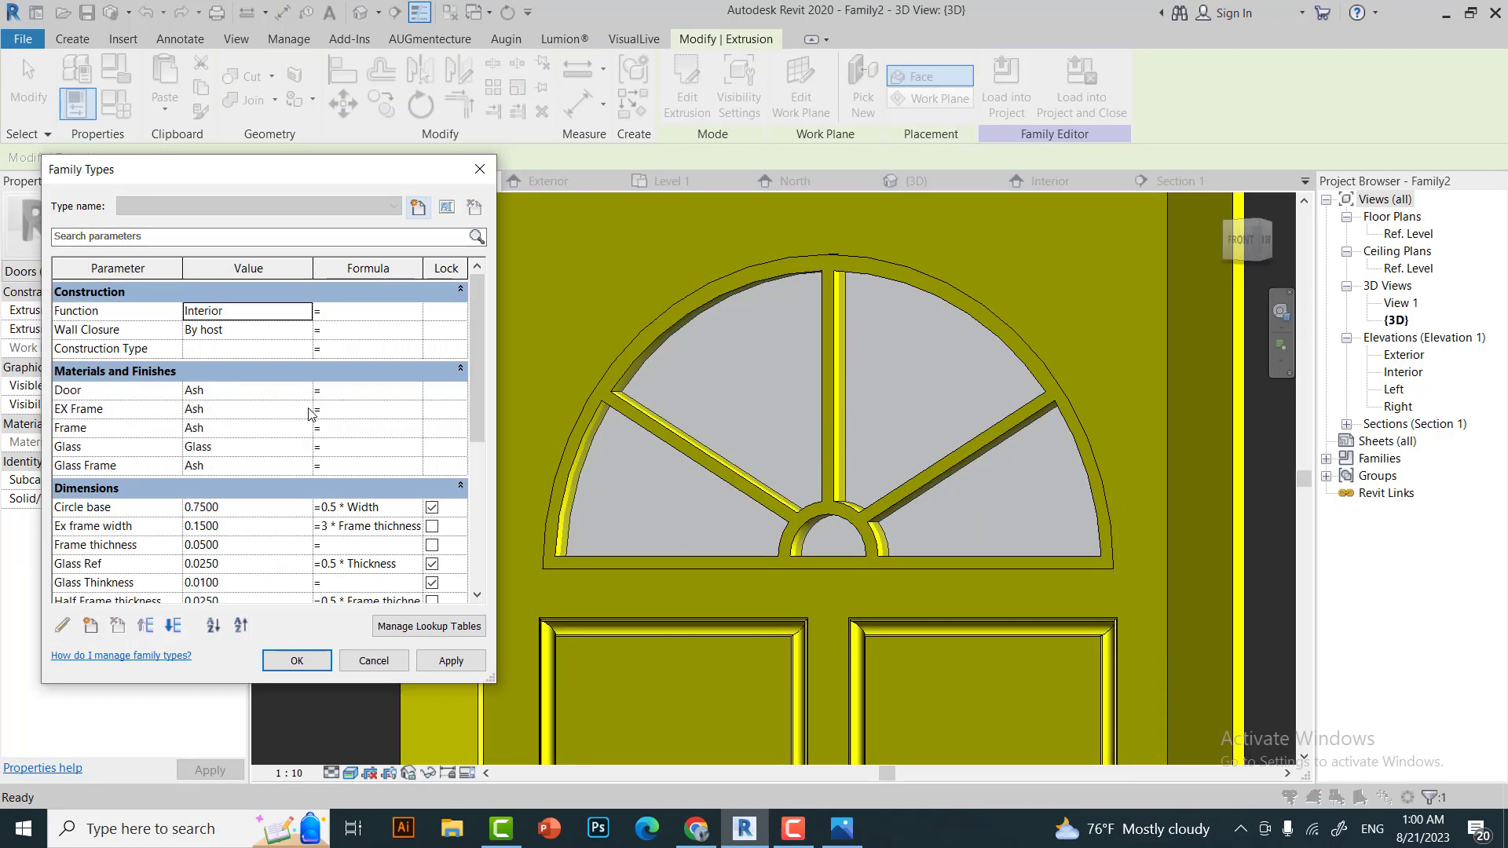
Duplicate the Ash material from the door material's browser.
{"action": "left_click", "coordinate": [270, 465]}
{"action": "left_click", "coordinate": [303, 465]}
{"action": "right_click", "coordinate": [223, 299]}
{"action": "left_click", "coordinate": [263, 330]}
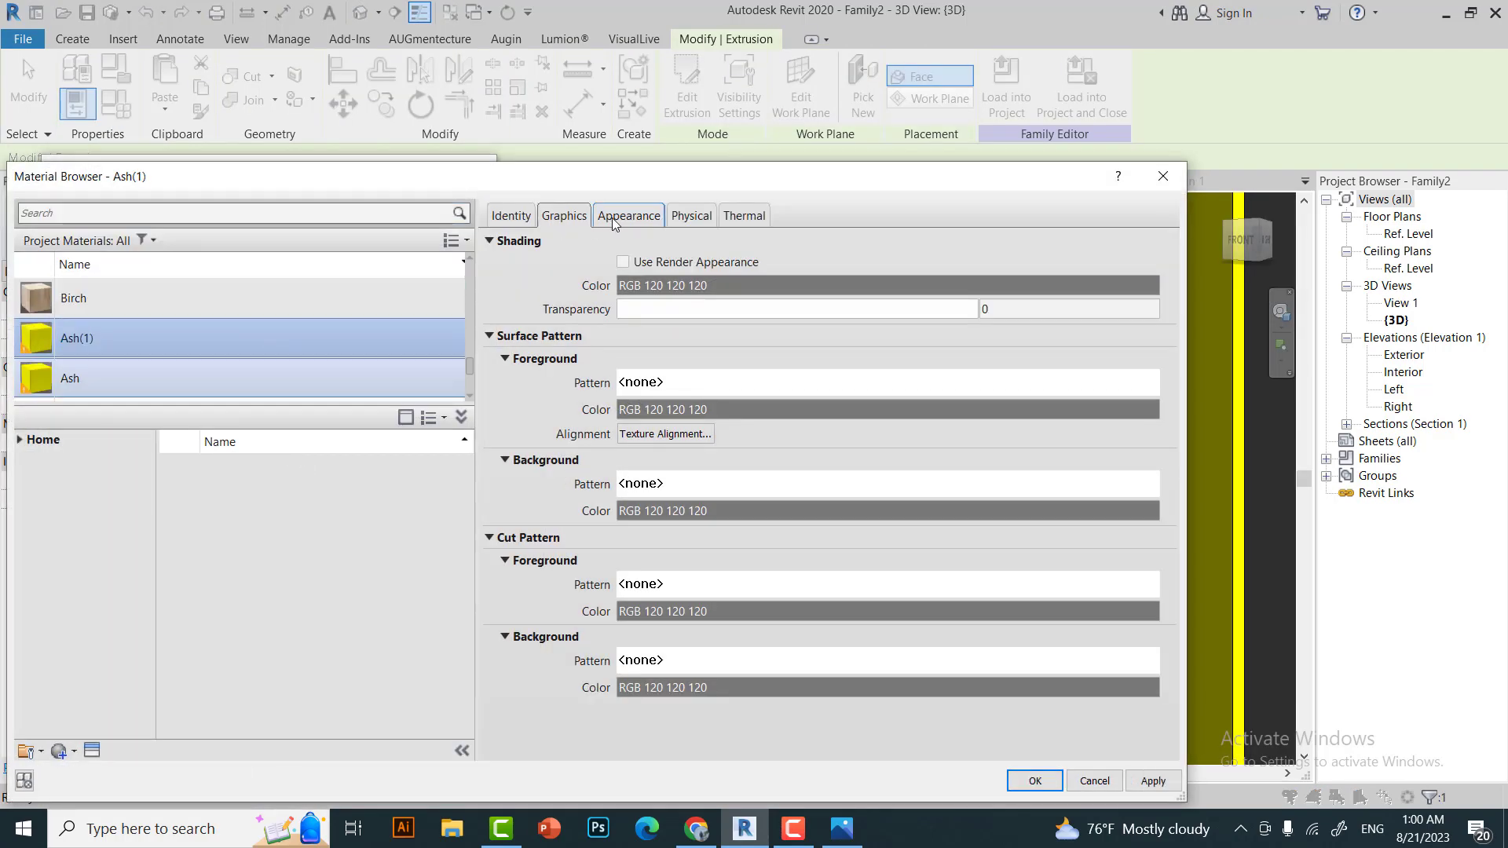
Make the duplicated door material's appearance colour bright yellow and apply it.
{"action": "left_click", "coordinate": [611, 217]}
{"action": "left_click", "coordinate": [1149, 425]}
{"action": "left_click", "coordinate": [428, 393]}
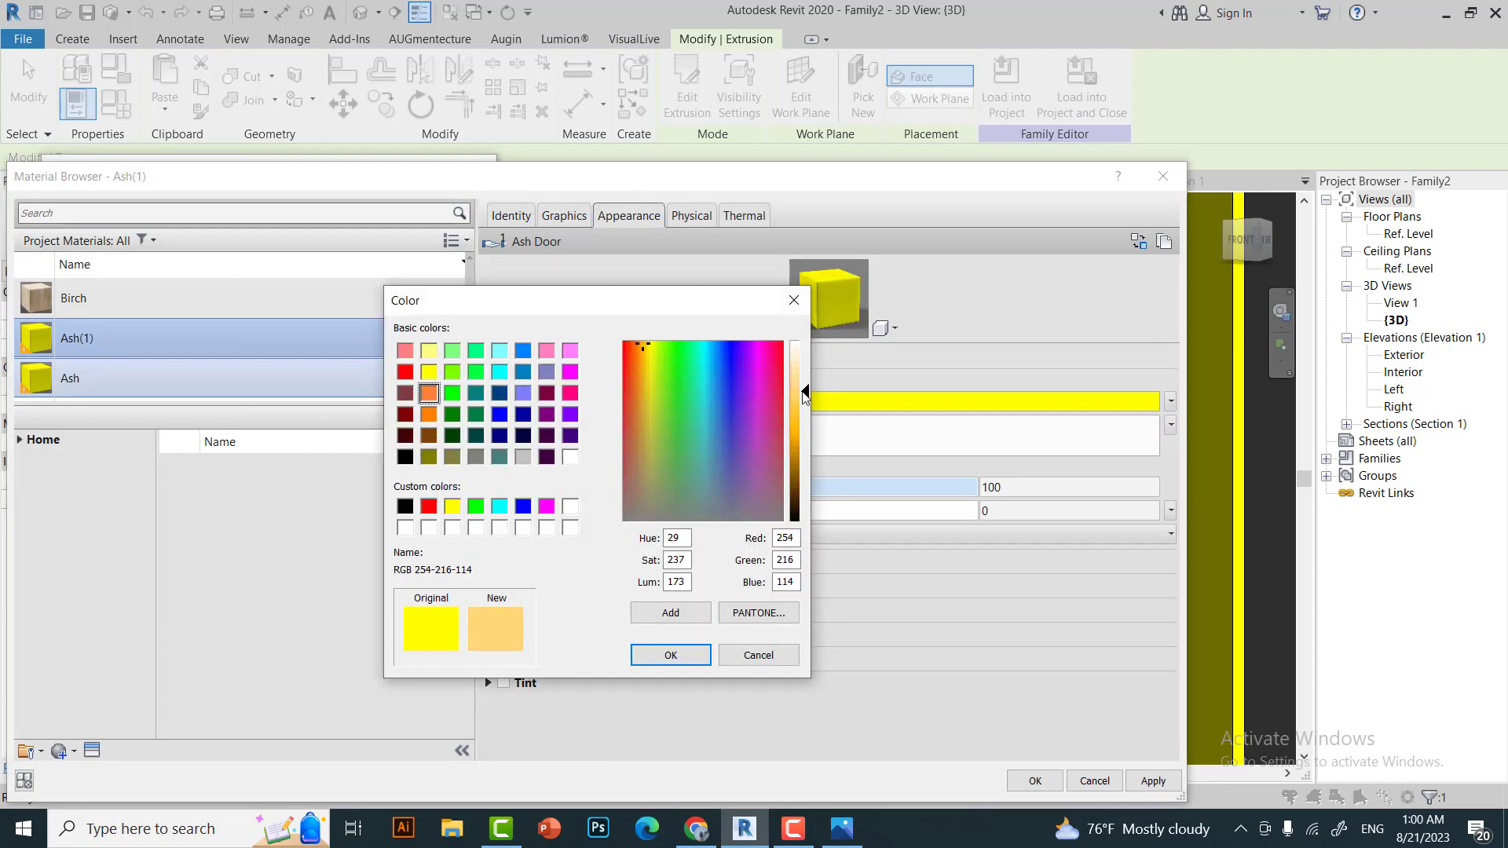
{"action": "left_click", "coordinate": [670, 655]}
{"action": "left_click", "coordinate": [1035, 781]}
{"action": "left_click", "coordinate": [296, 657]}
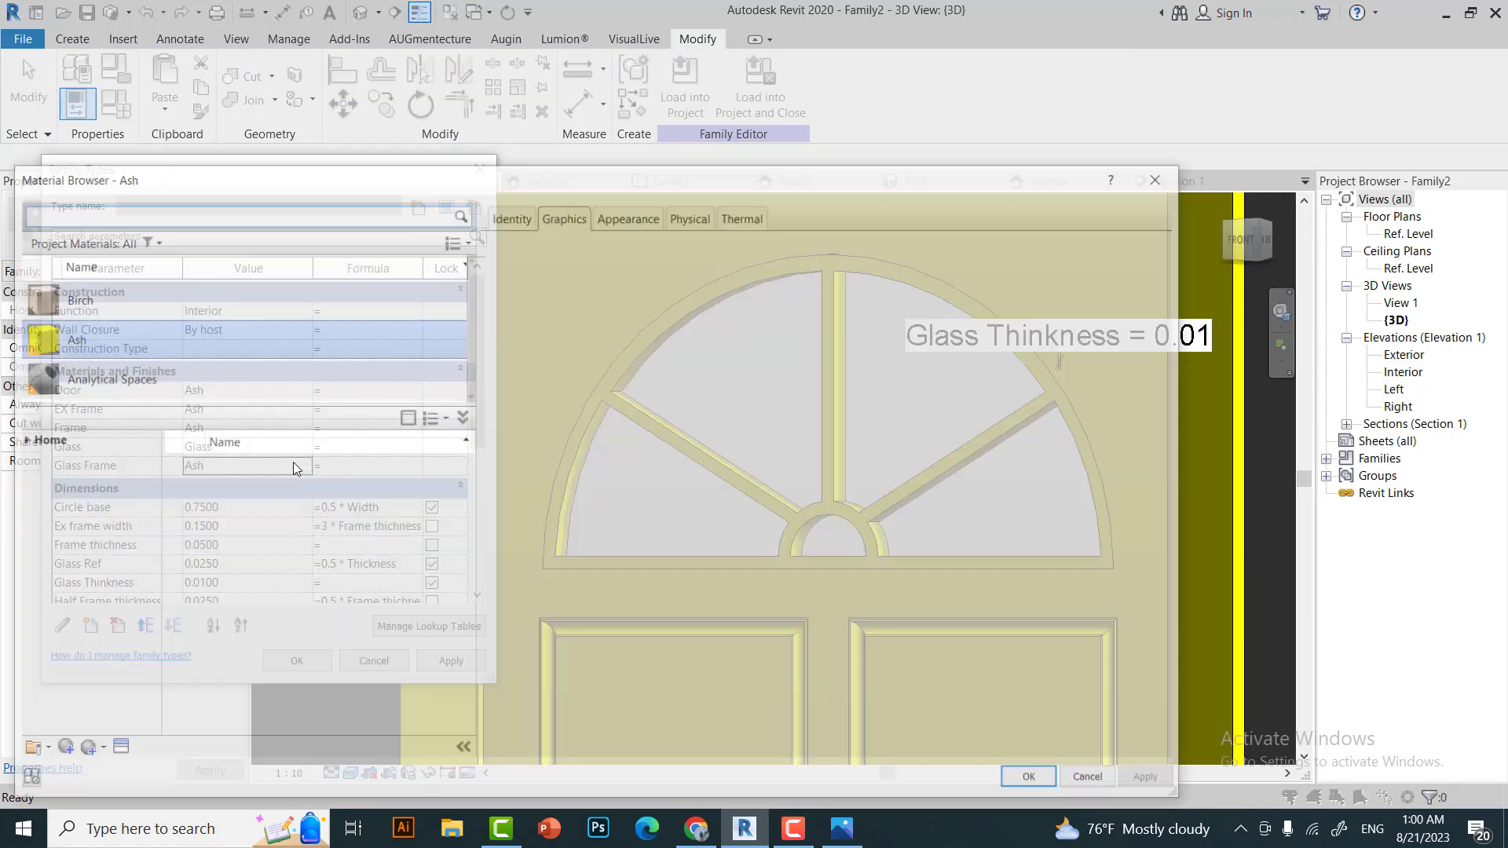
{"action": "left_click", "coordinate": [628, 215]}
{"action": "left_click", "coordinate": [900, 400]}
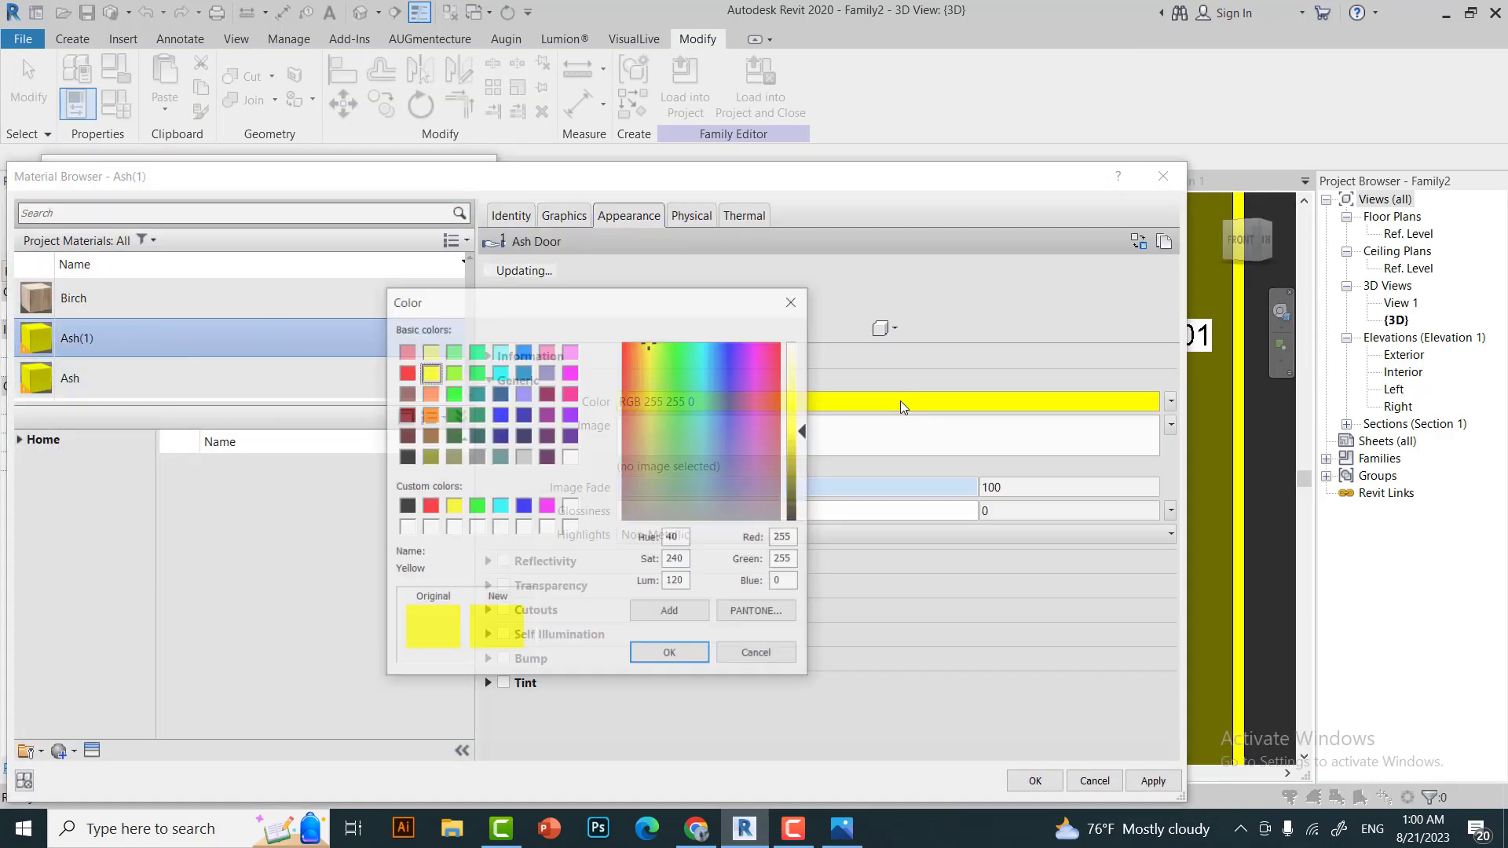
{"action": "left_click", "coordinate": [644, 343]}
{"action": "left_click", "coordinate": [662, 656]}
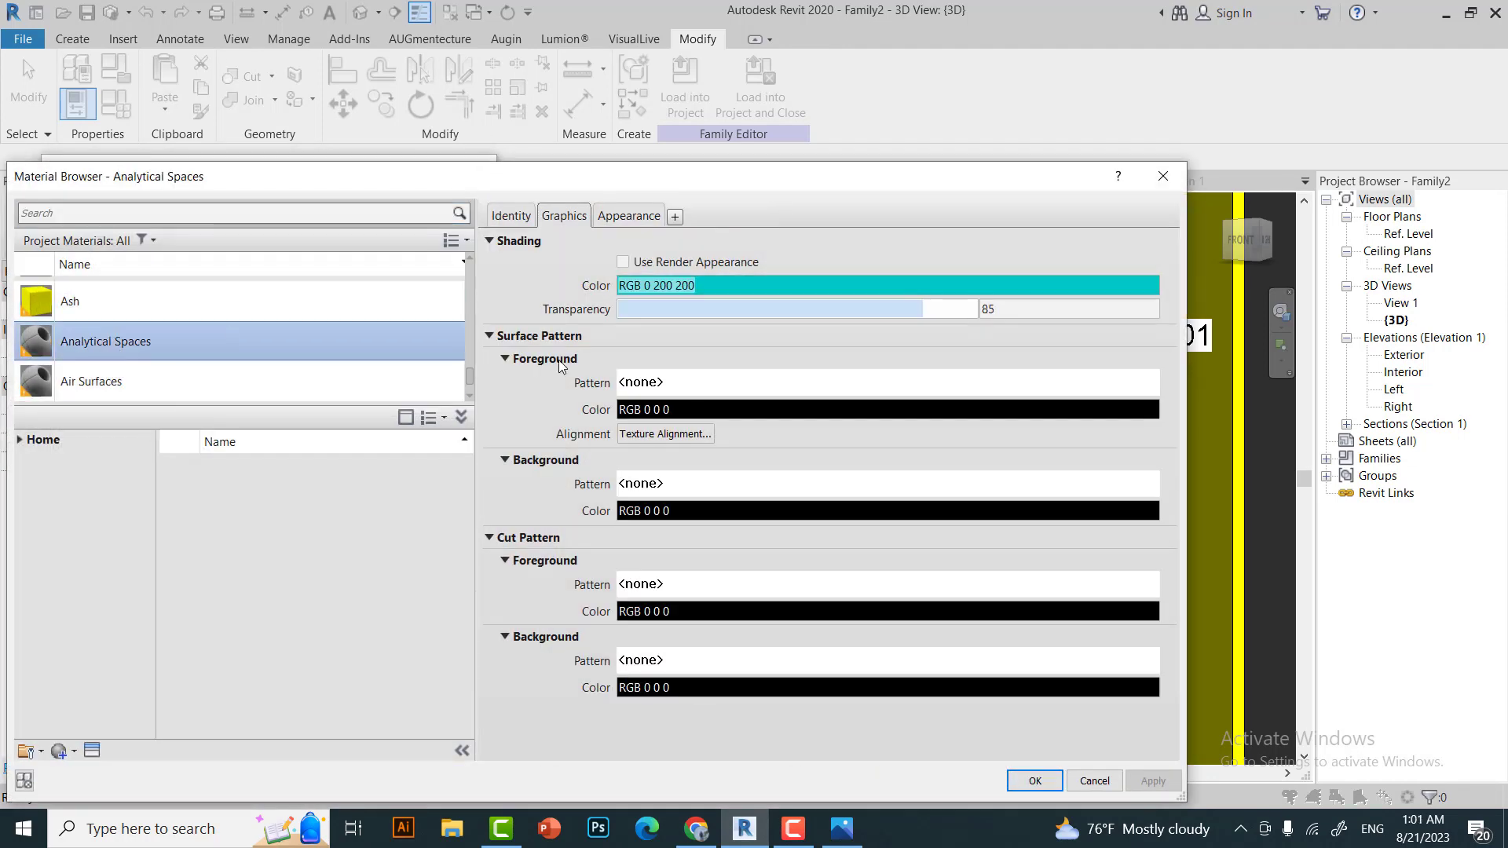
Give the glass frame material a golden yellow colour, RGB 254-223-75.
{"action": "left_click", "coordinate": [629, 215]}
{"action": "left_click", "coordinate": [982, 401]}
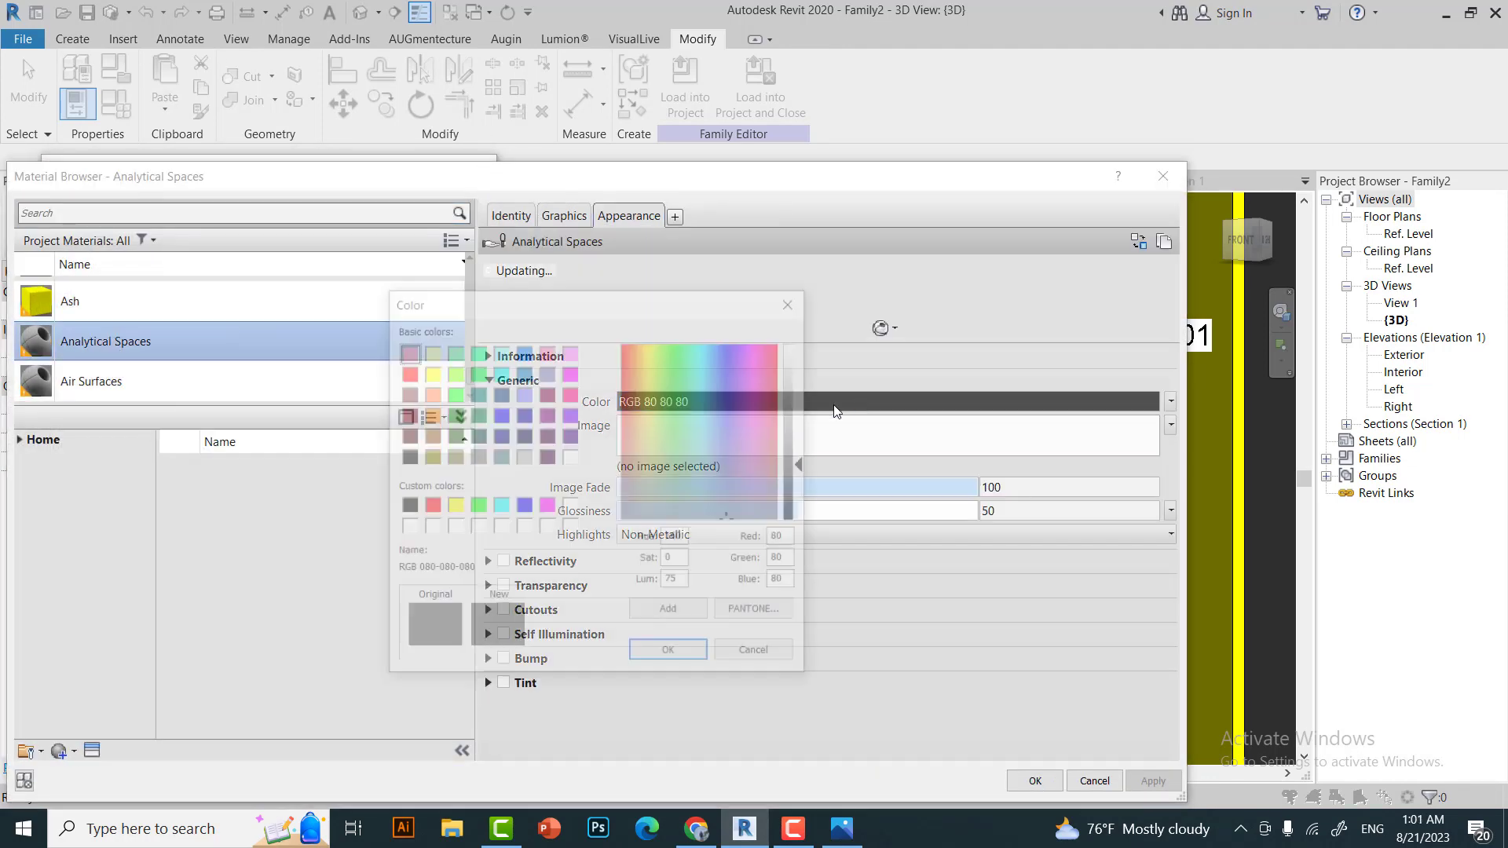
{"action": "left_click", "coordinate": [644, 343]}
{"action": "left_click", "coordinate": [809, 821]}
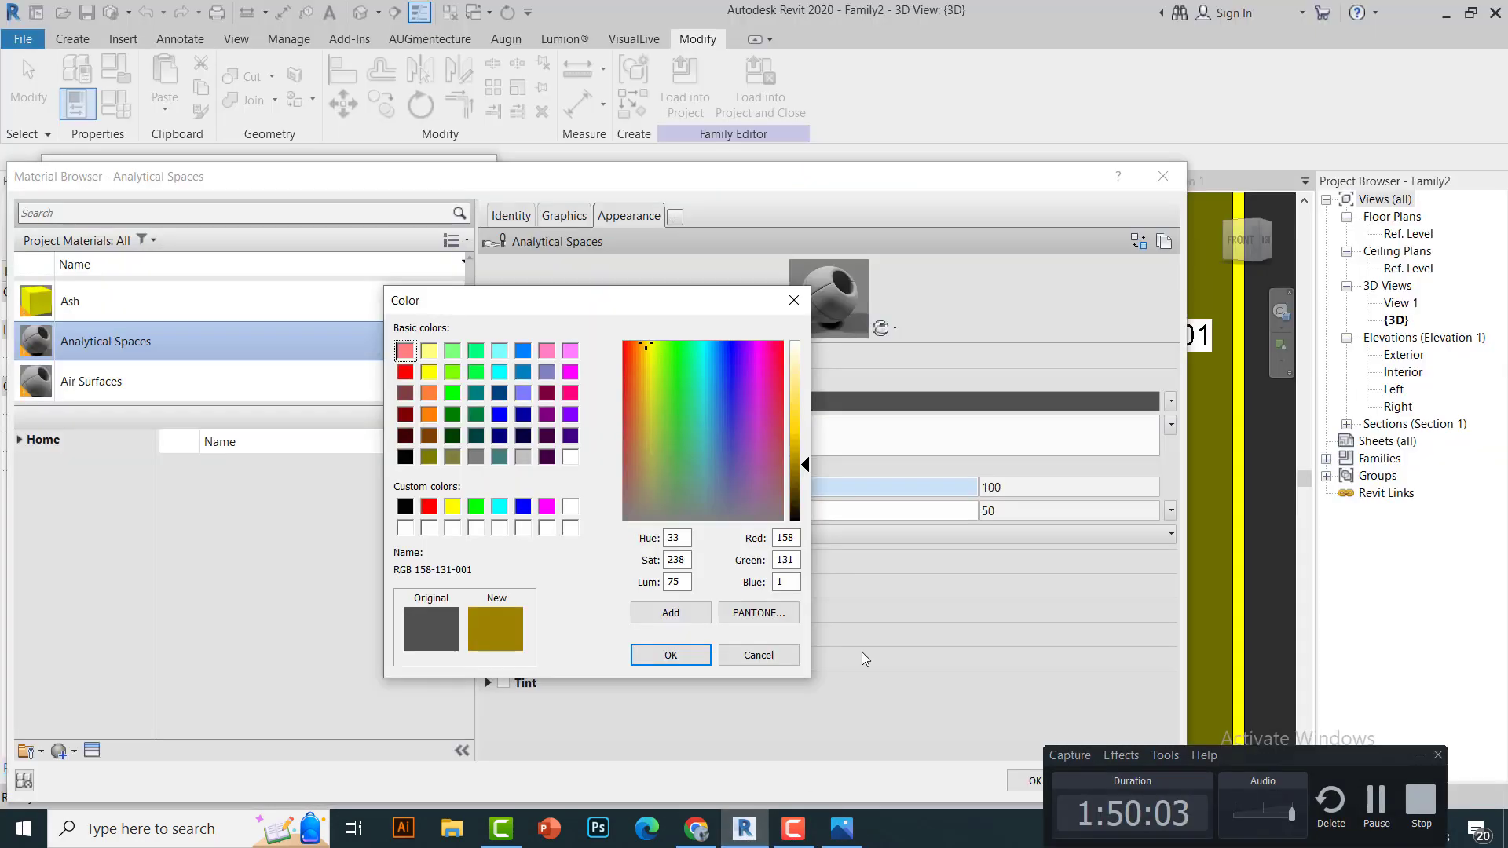
{"action": "left_click", "coordinate": [670, 655]}
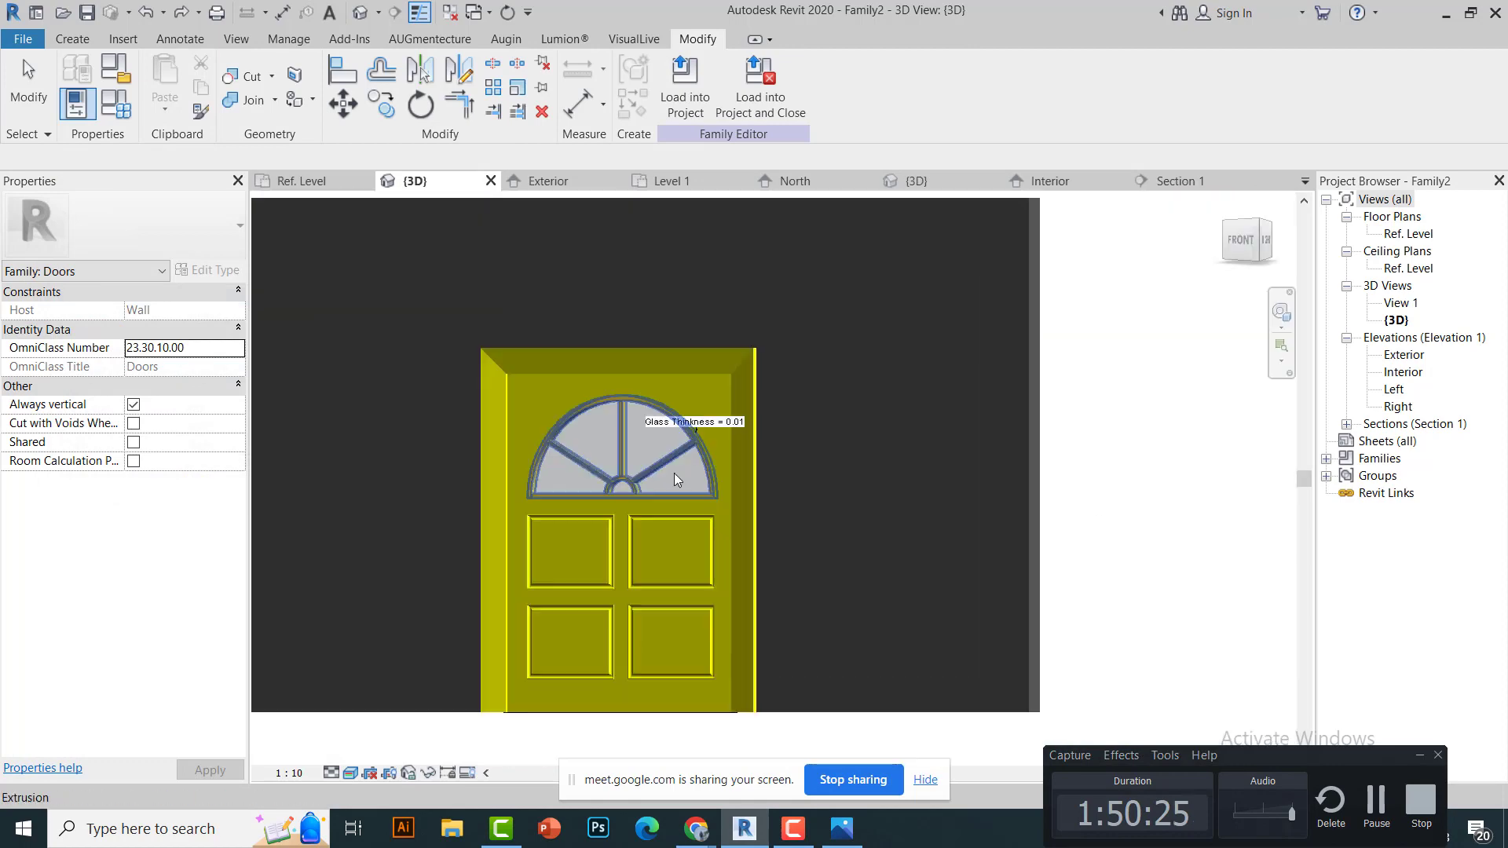
Compare with the reference image of the yellow door, then return to Revit.
{"action": "scroll", "coordinate": [674, 473], "scroll_direction": "up", "scroll_amount": 5}
{"action": "scroll", "coordinate": [463, 393], "scroll_direction": "up", "scroll_amount": 2}
{"action": "left_click", "coordinate": [854, 837]}
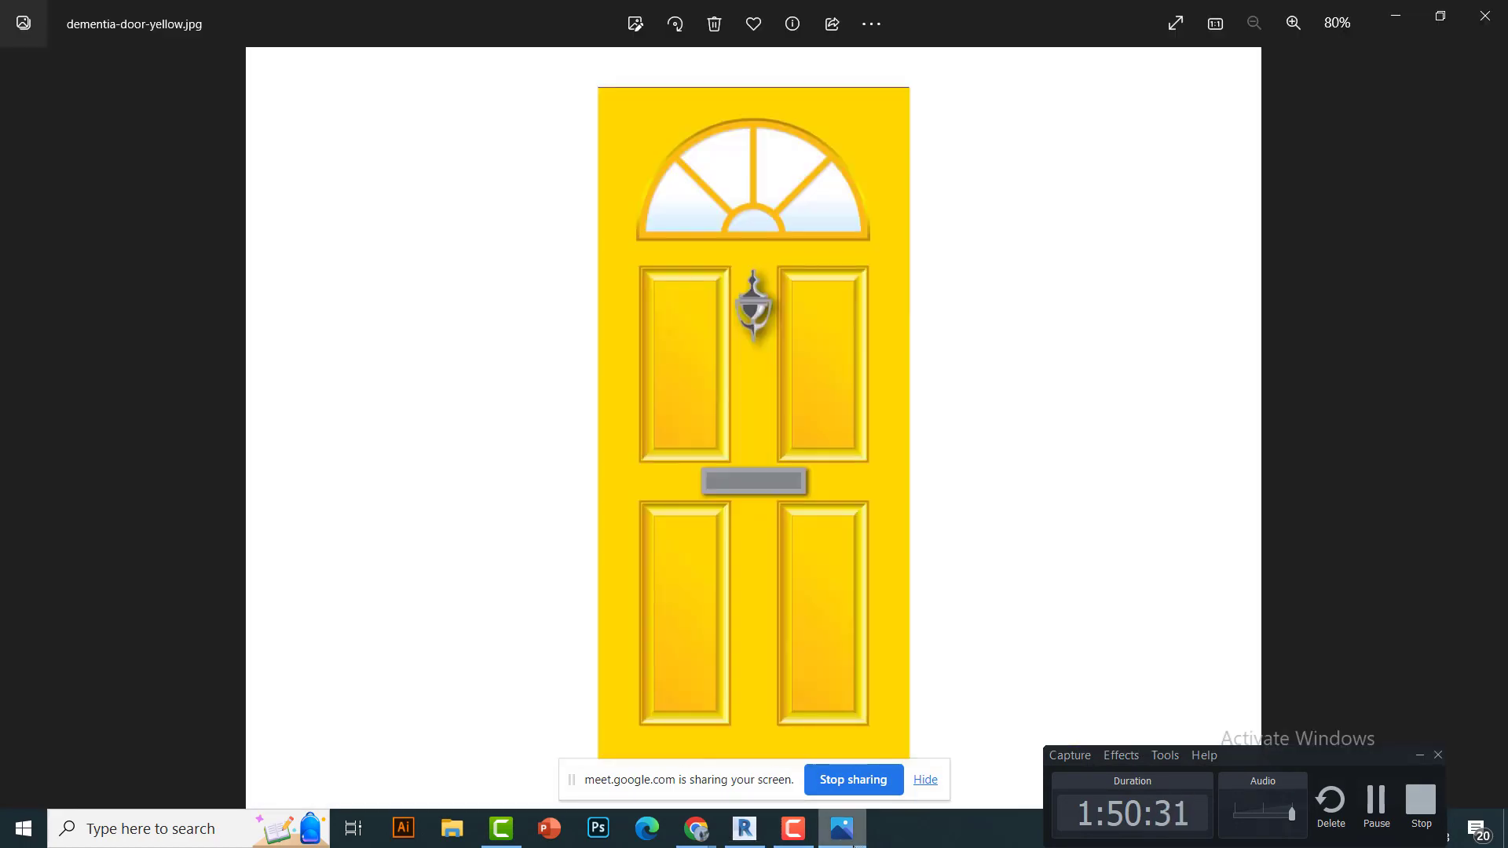
{"action": "key", "text": "alt+Tab"}
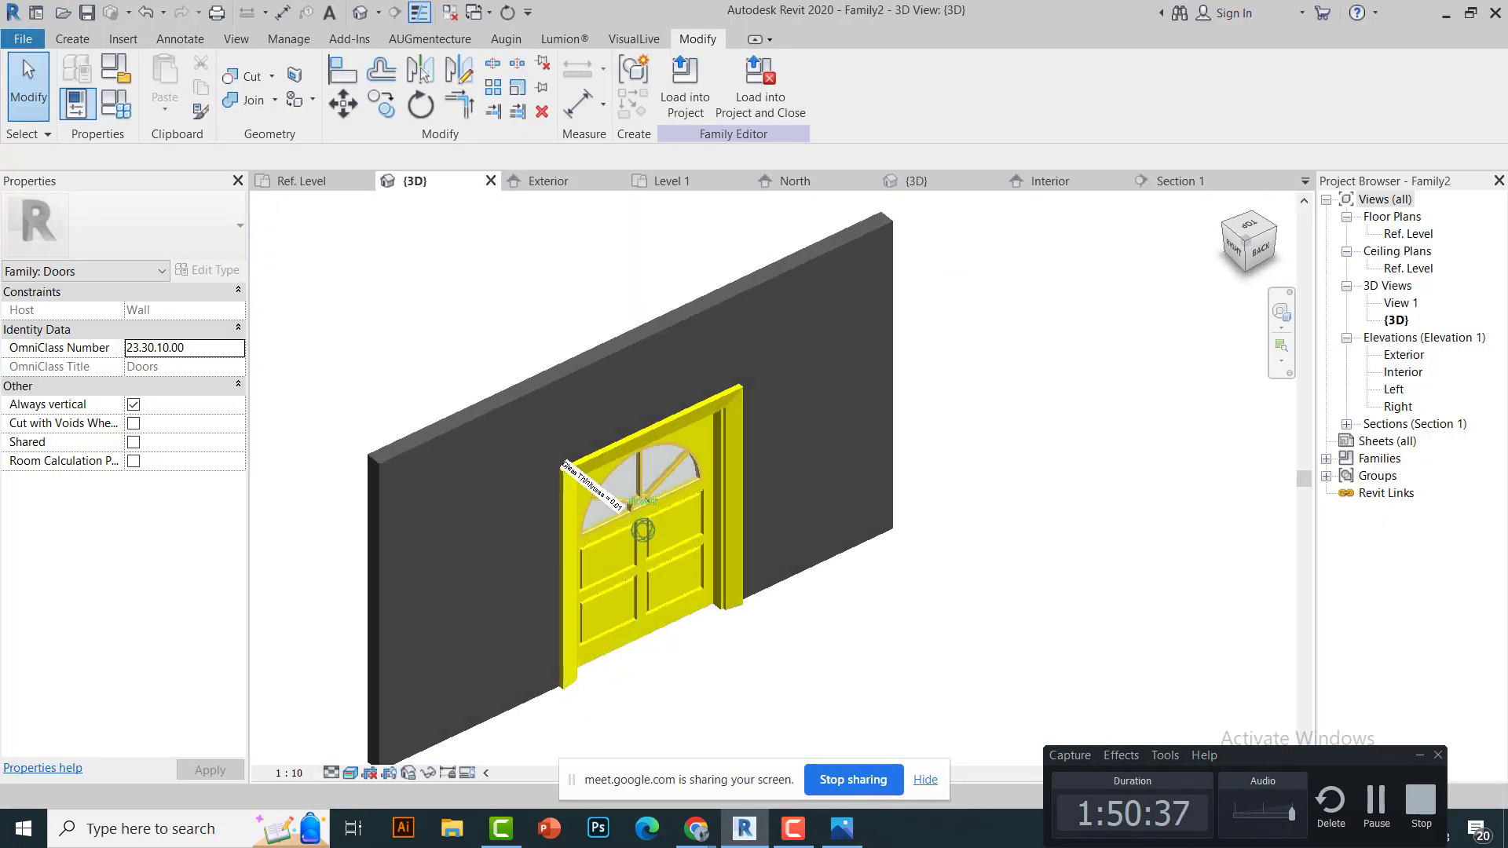
Edit the door's Width in Family Types, checking it from front and back views.
{"action": "left_click", "coordinate": [1260, 250]}
{"action": "scroll", "coordinate": [628, 472], "scroll_direction": "up", "scroll_amount": 3}
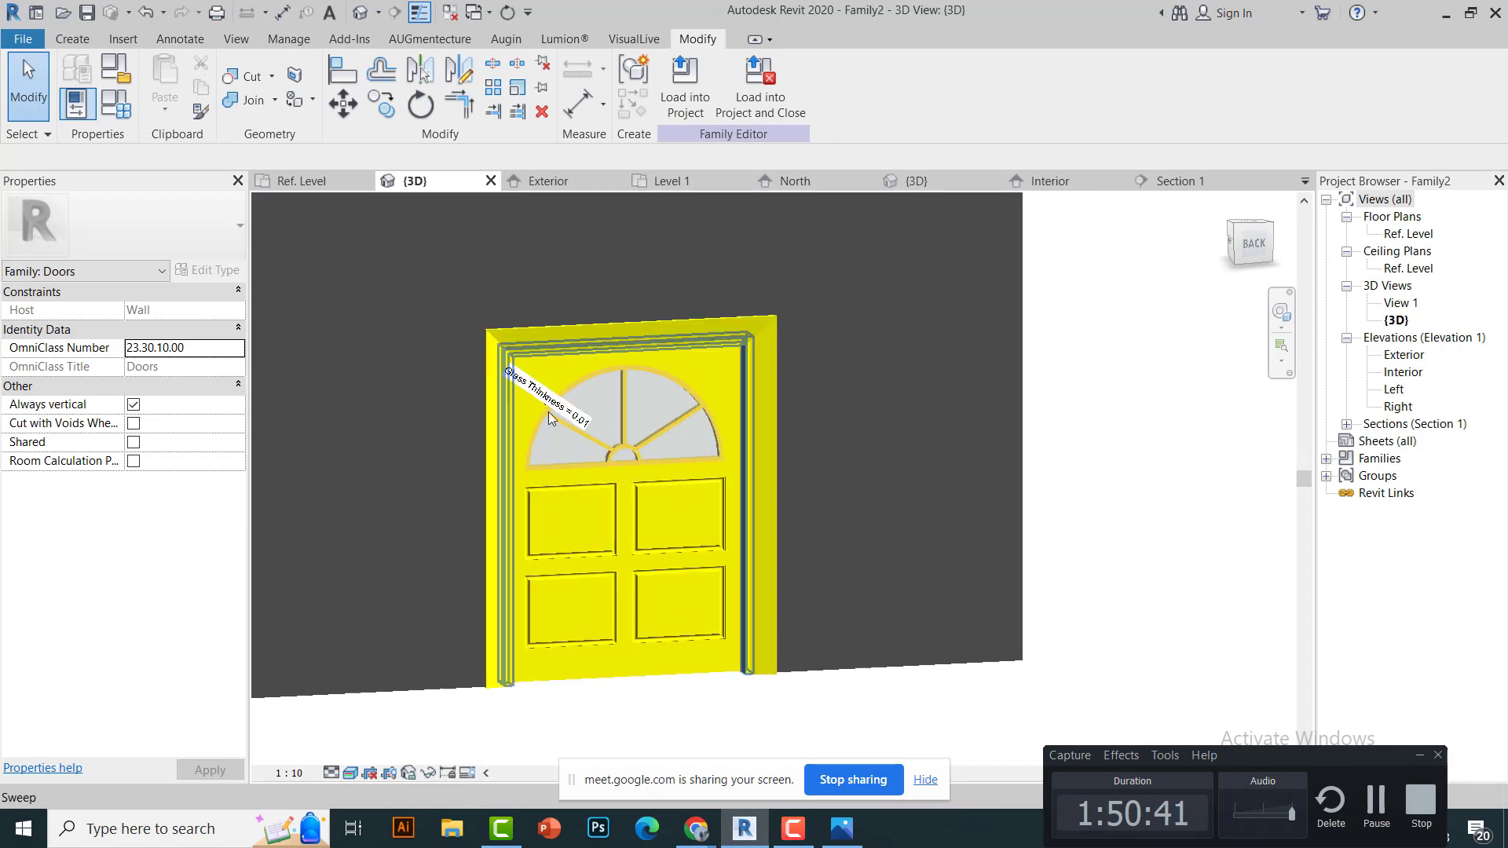
{"action": "left_click", "coordinate": [110, 113]}
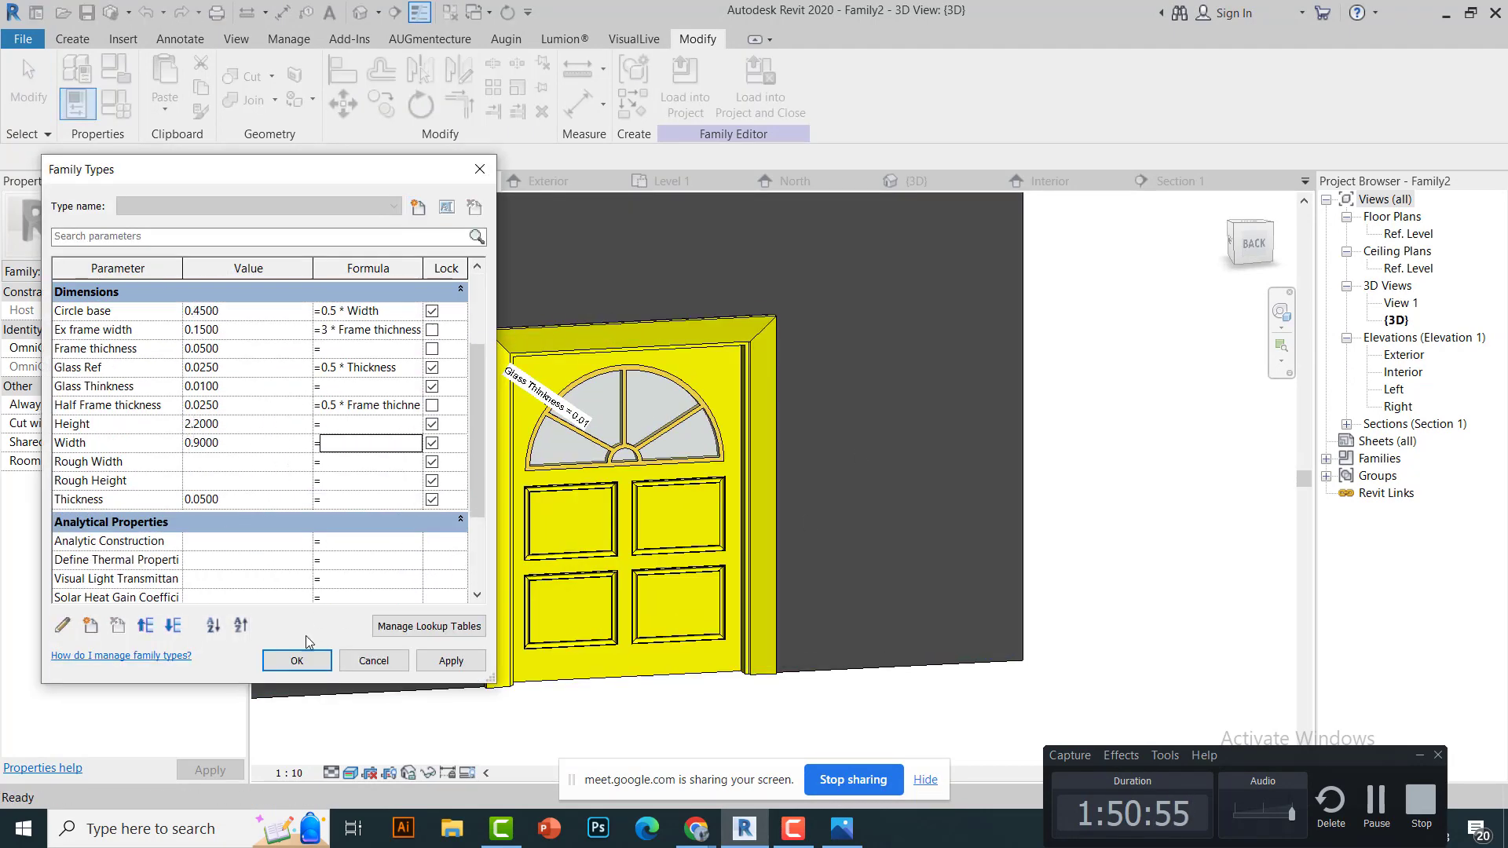
{"action": "left_click", "coordinate": [298, 660]}
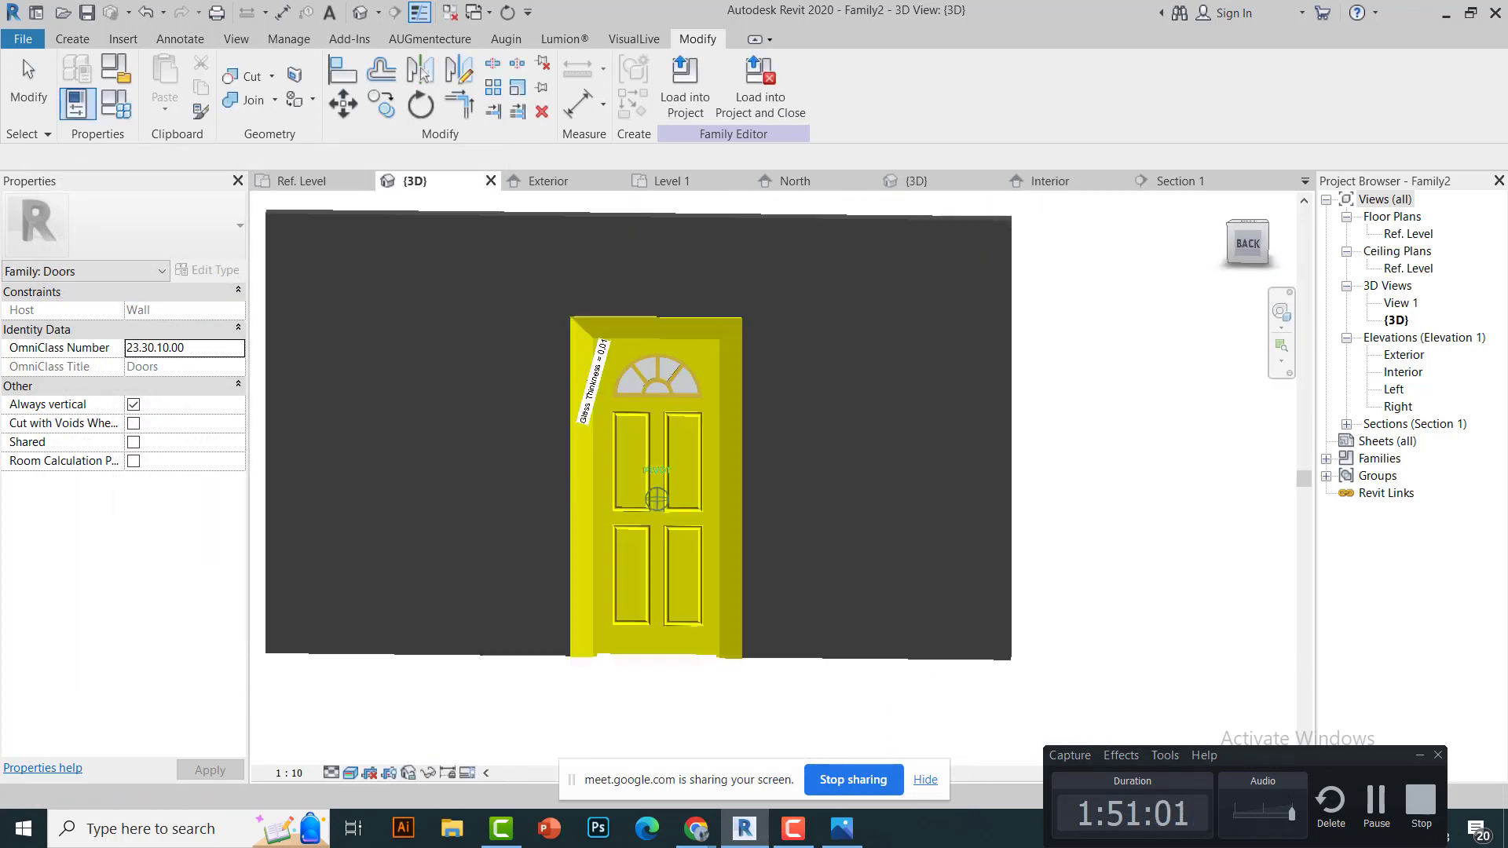
{"action": "left_click", "coordinate": [116, 102]}
{"action": "left_click", "coordinate": [259, 558]}
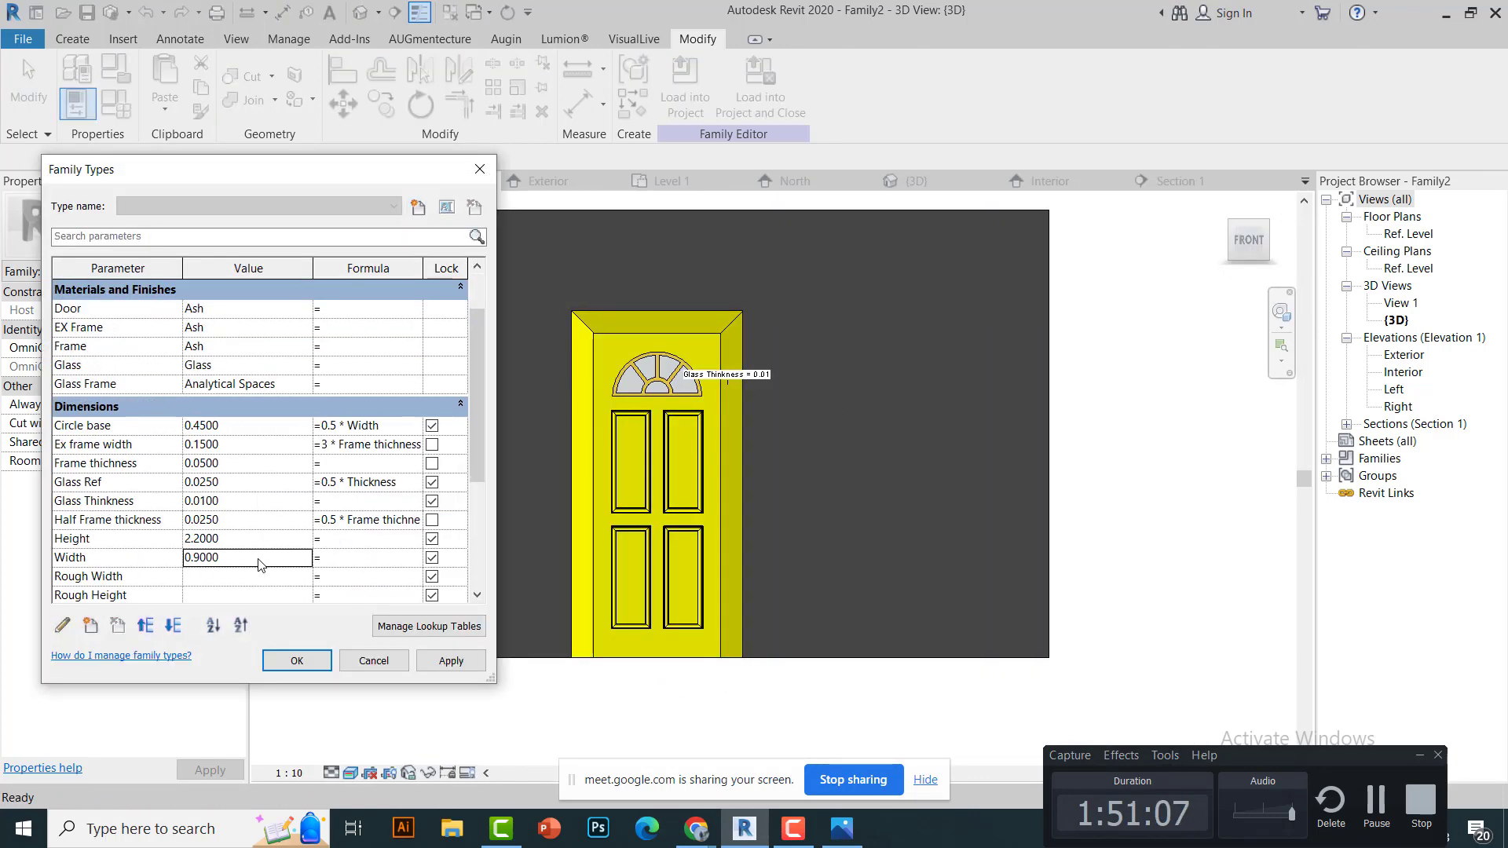
{"action": "left_click", "coordinate": [306, 656]}
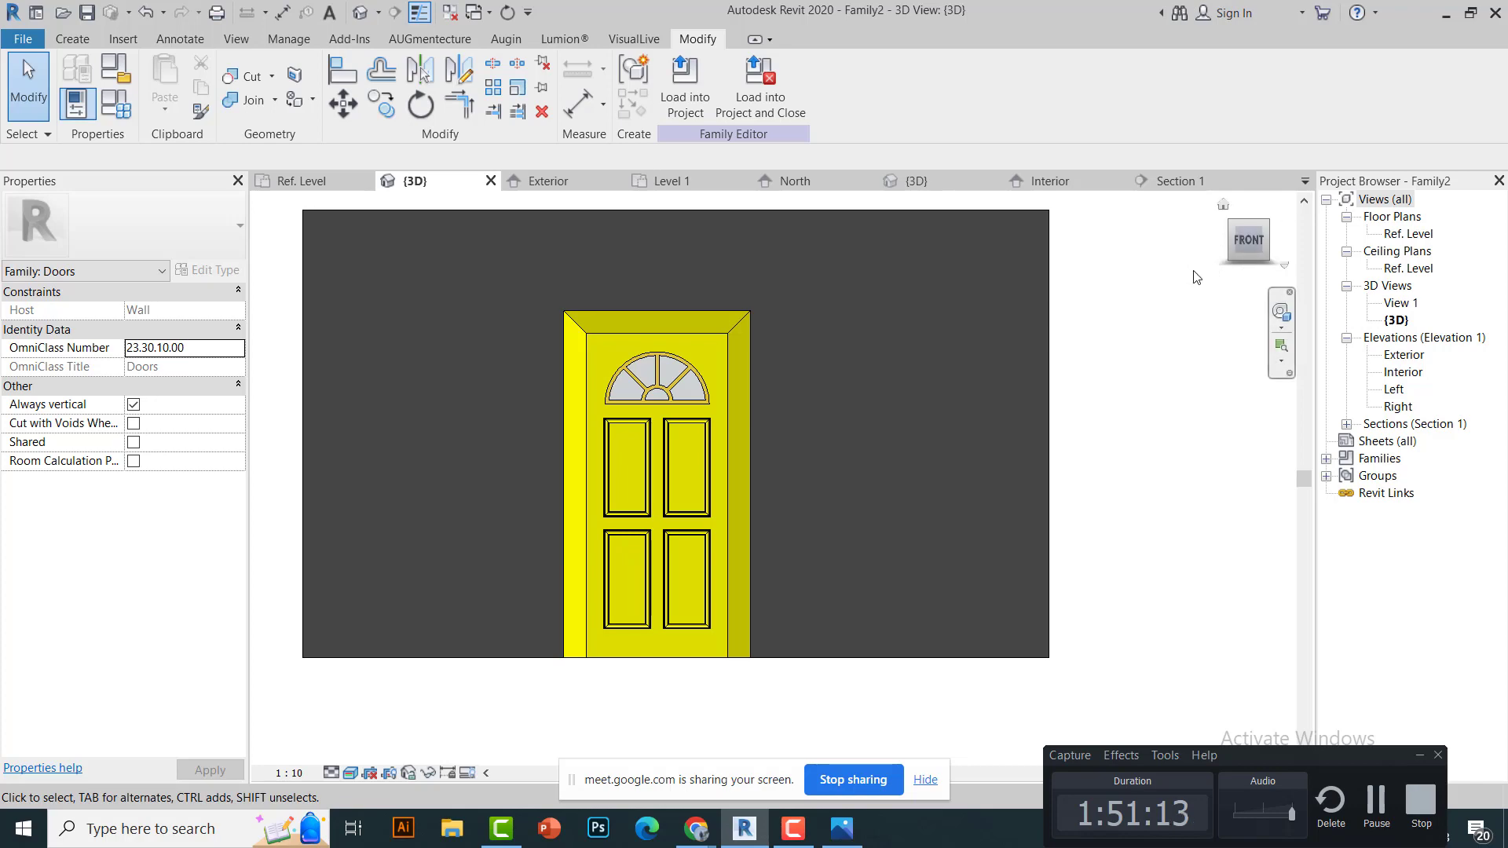
{"action": "left_click", "coordinate": [1250, 233]}
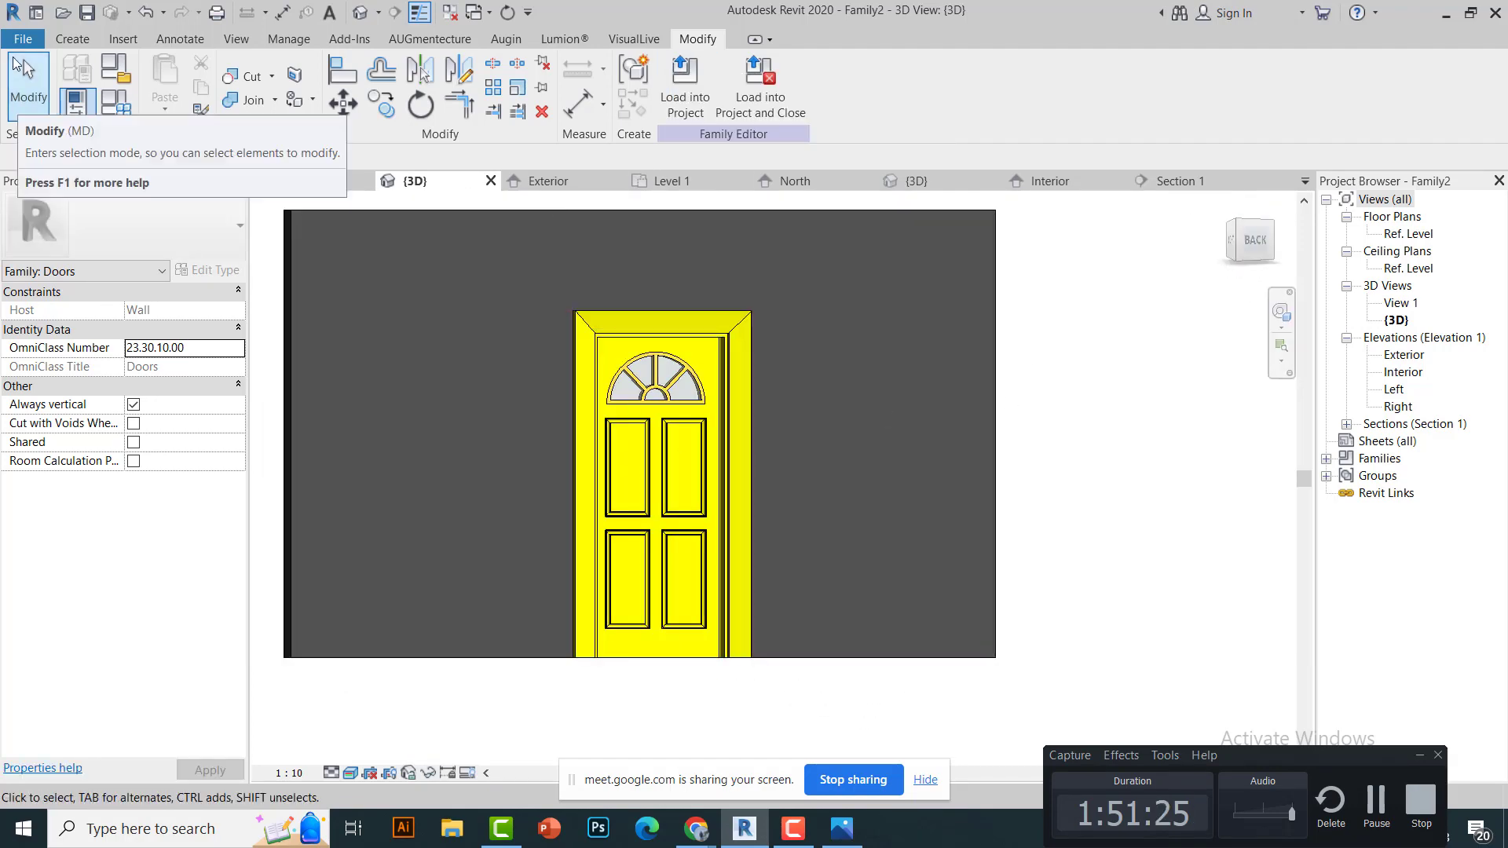
Save the family as Door 2 in the D:\Revit Course folder.
{"action": "left_click", "coordinate": [23, 38]}
{"action": "left_click", "coordinate": [233, 257]}
{"action": "left_click", "coordinate": [370, 652]}
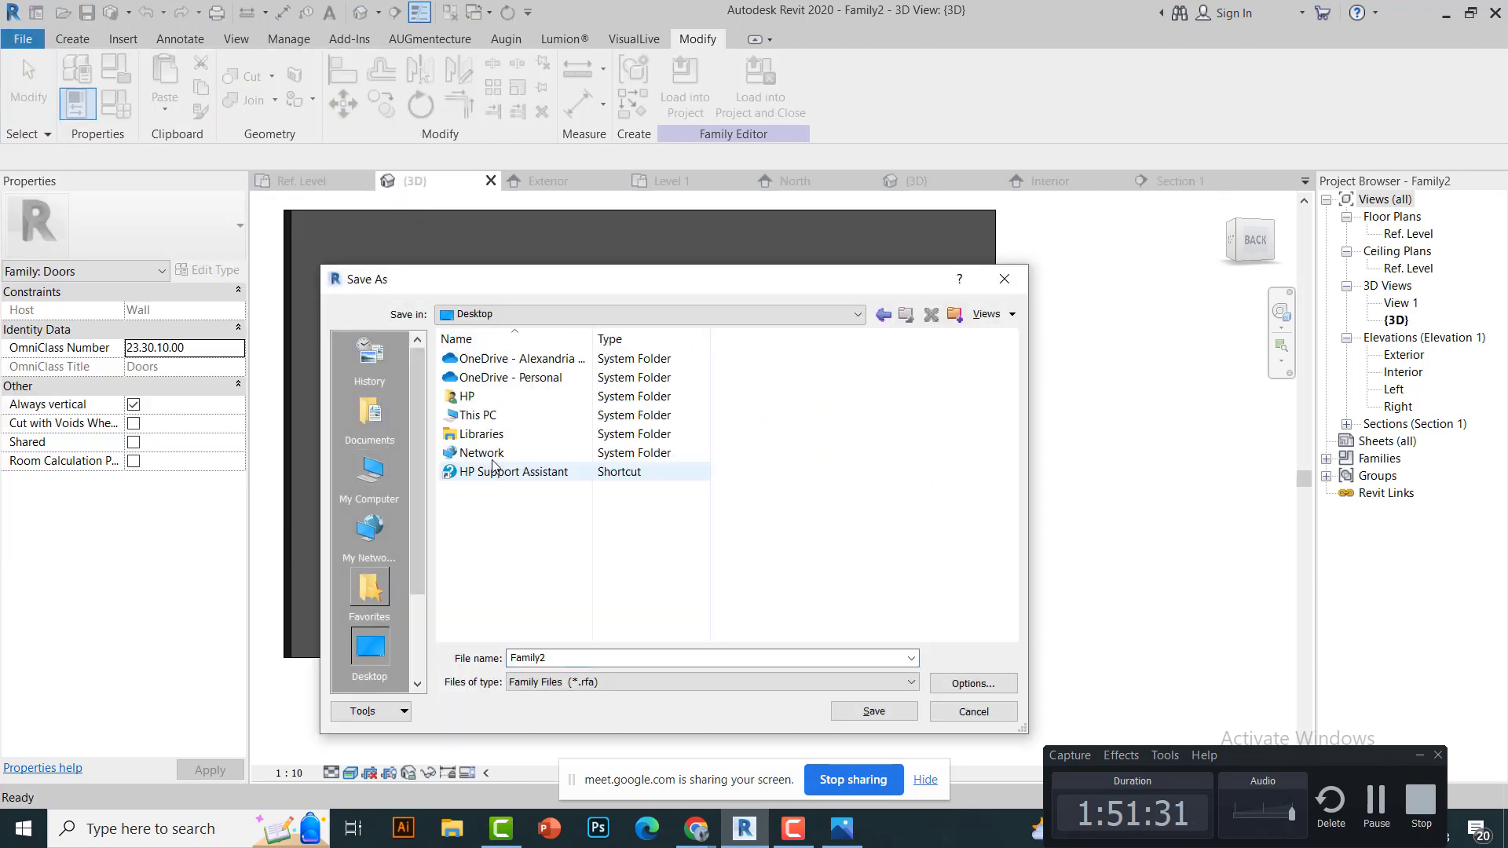
{"action": "double_click", "coordinate": [511, 425]}
{"action": "double_click", "coordinate": [503, 578]}
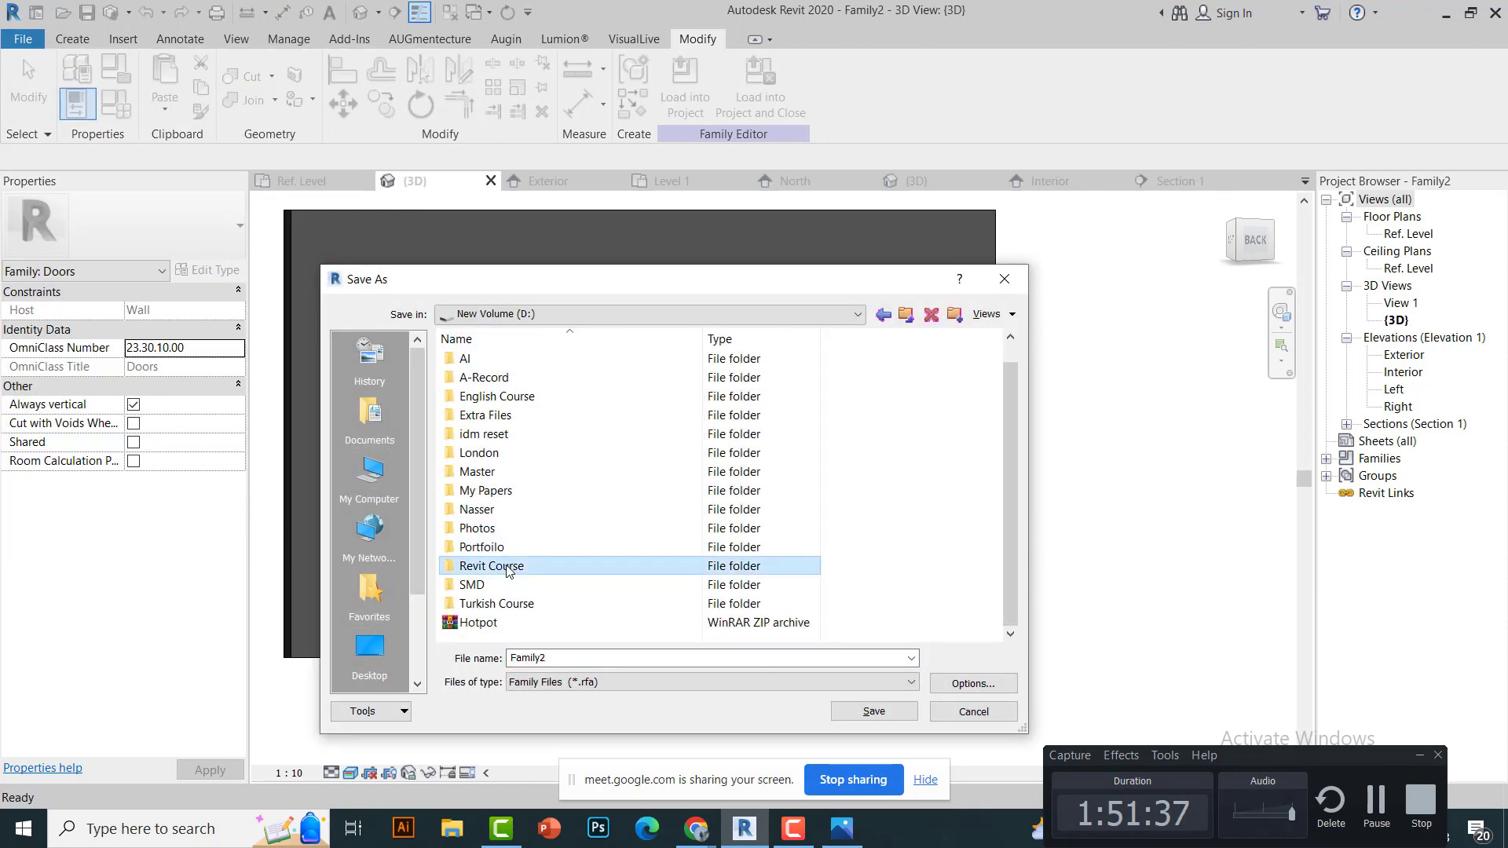
{"action": "double_click", "coordinate": [495, 566]}
{"action": "type", "text": "Door 1"}
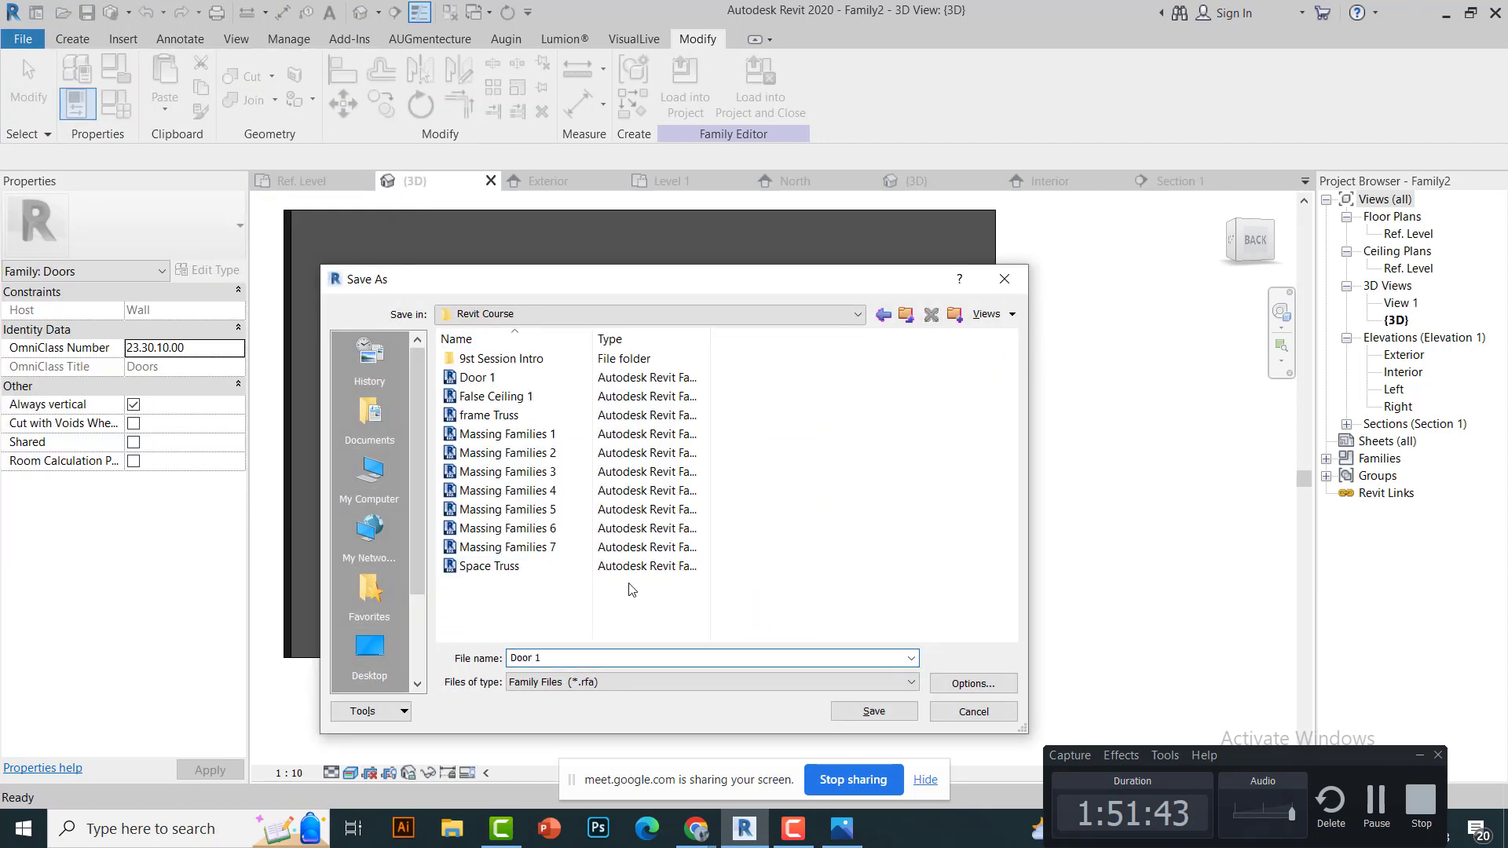
{"action": "key", "text": "BackSpace"}
{"action": "type", "text": "2"}
{"action": "key", "text": "Return"}
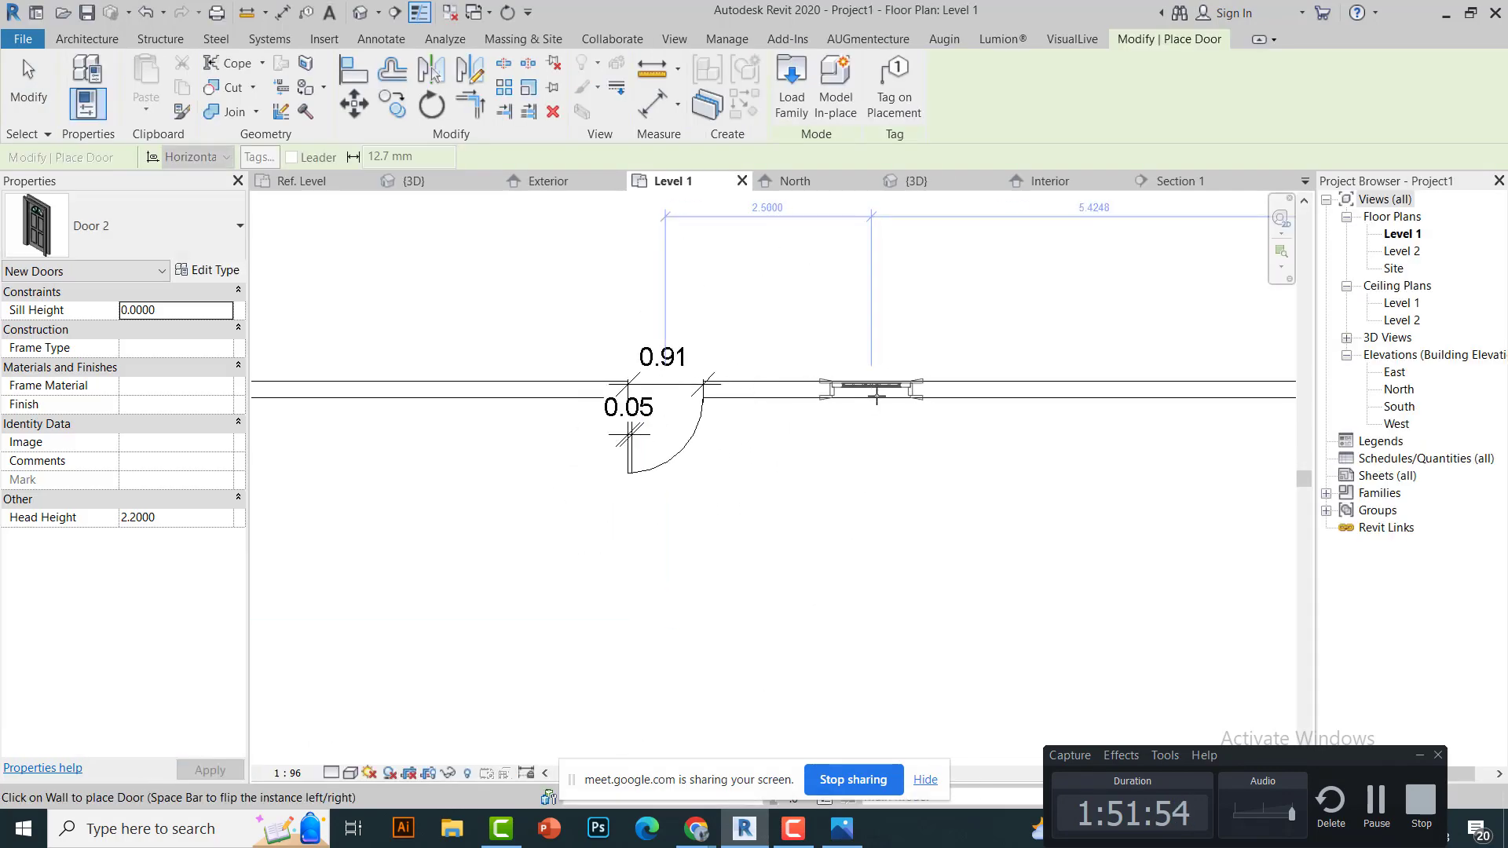
Place Door 2 in the Level 1 wall and select it in the front 3D view.
{"action": "left_click", "coordinate": [837, 347]}
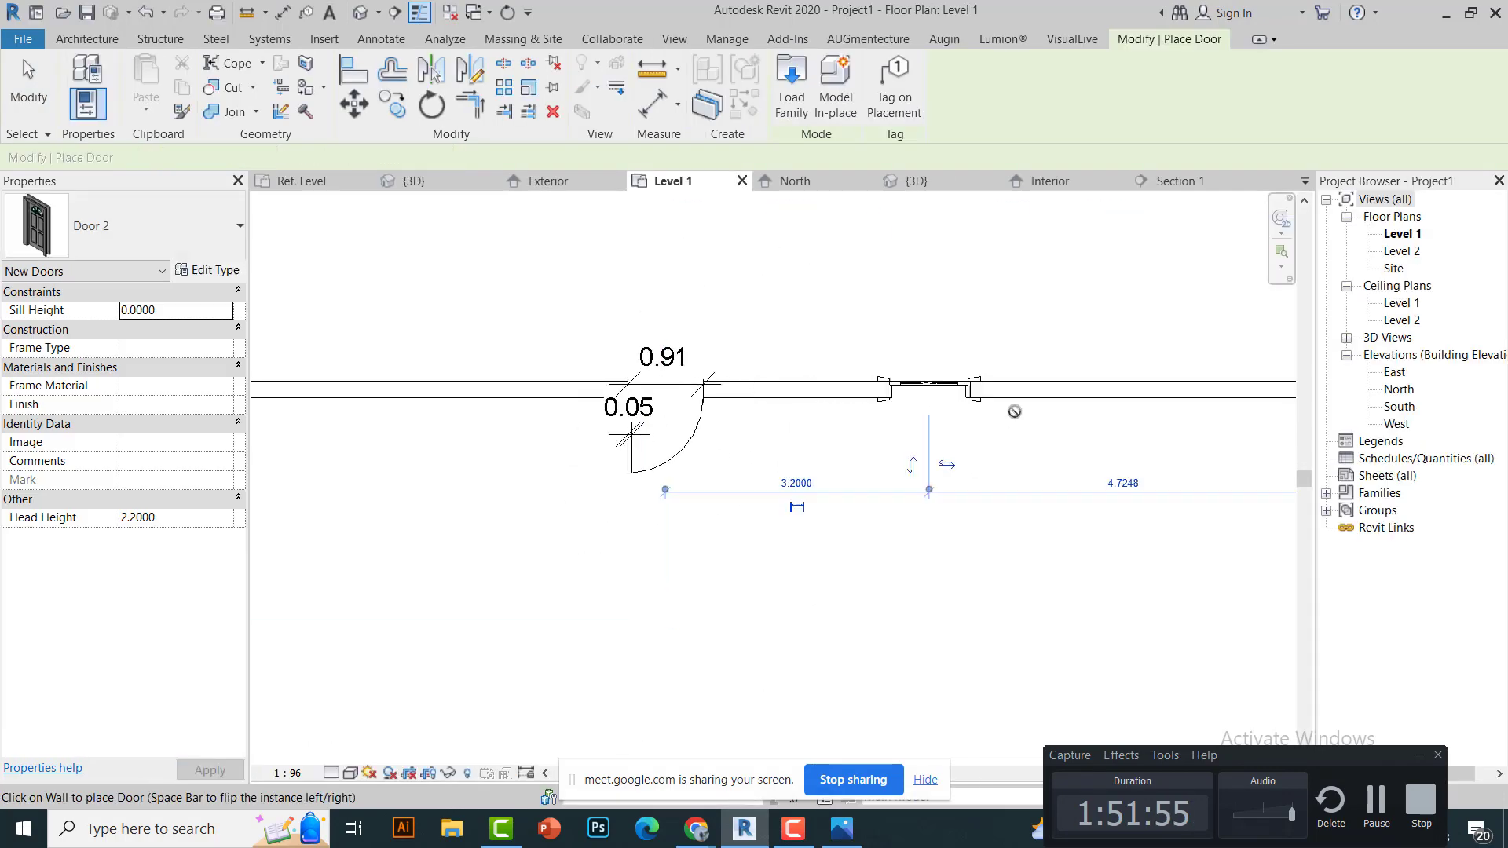
{"action": "key", "text": "Escape"}
{"action": "left_click", "coordinate": [403, 181]}
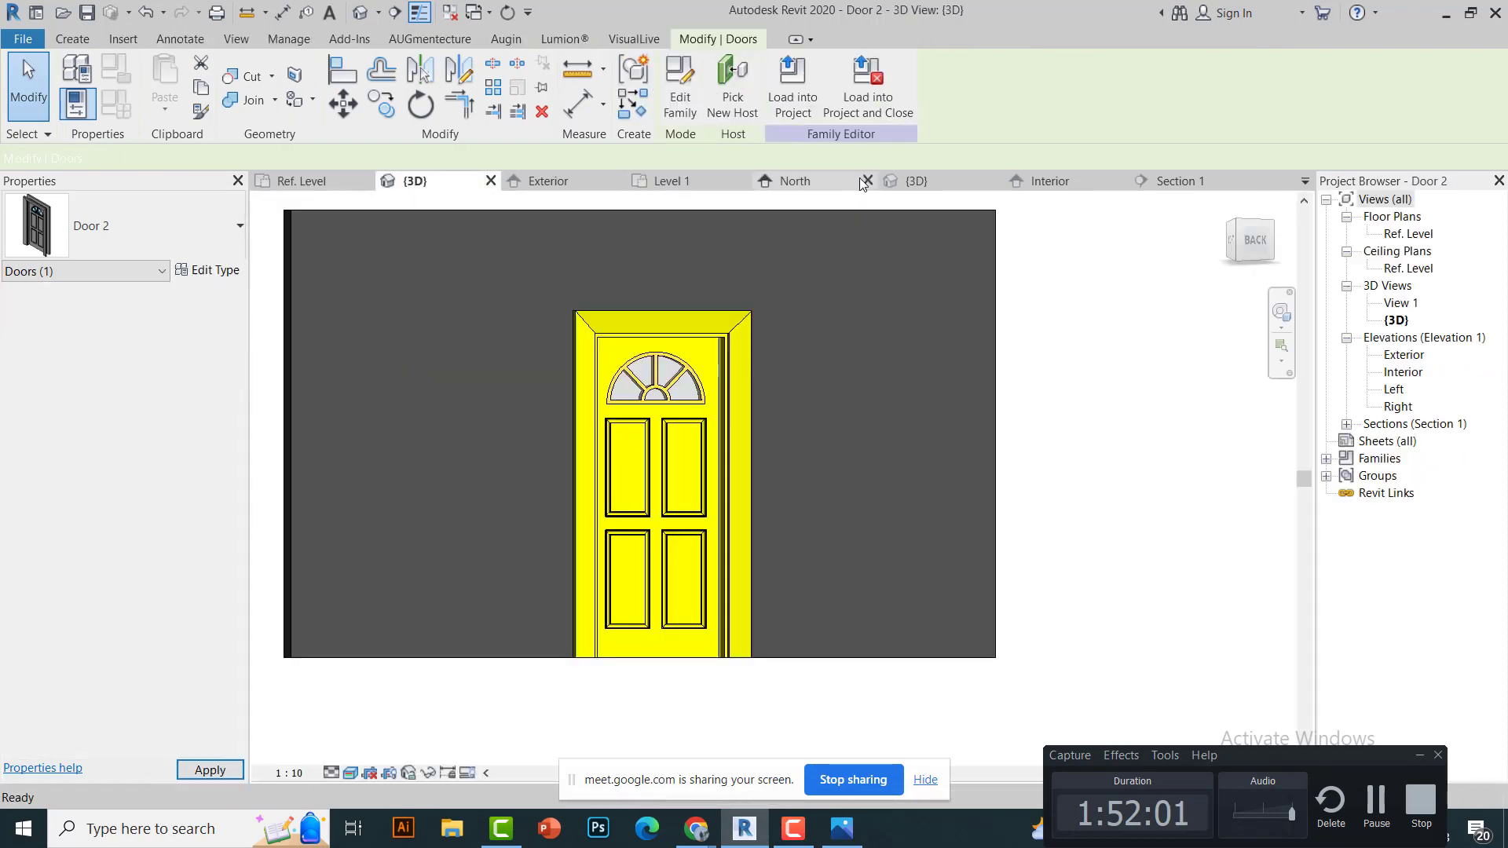
{"action": "left_click", "coordinate": [918, 181]}
{"action": "left_click", "coordinate": [1212, 274]}
{"action": "left_click", "coordinate": [834, 528]}
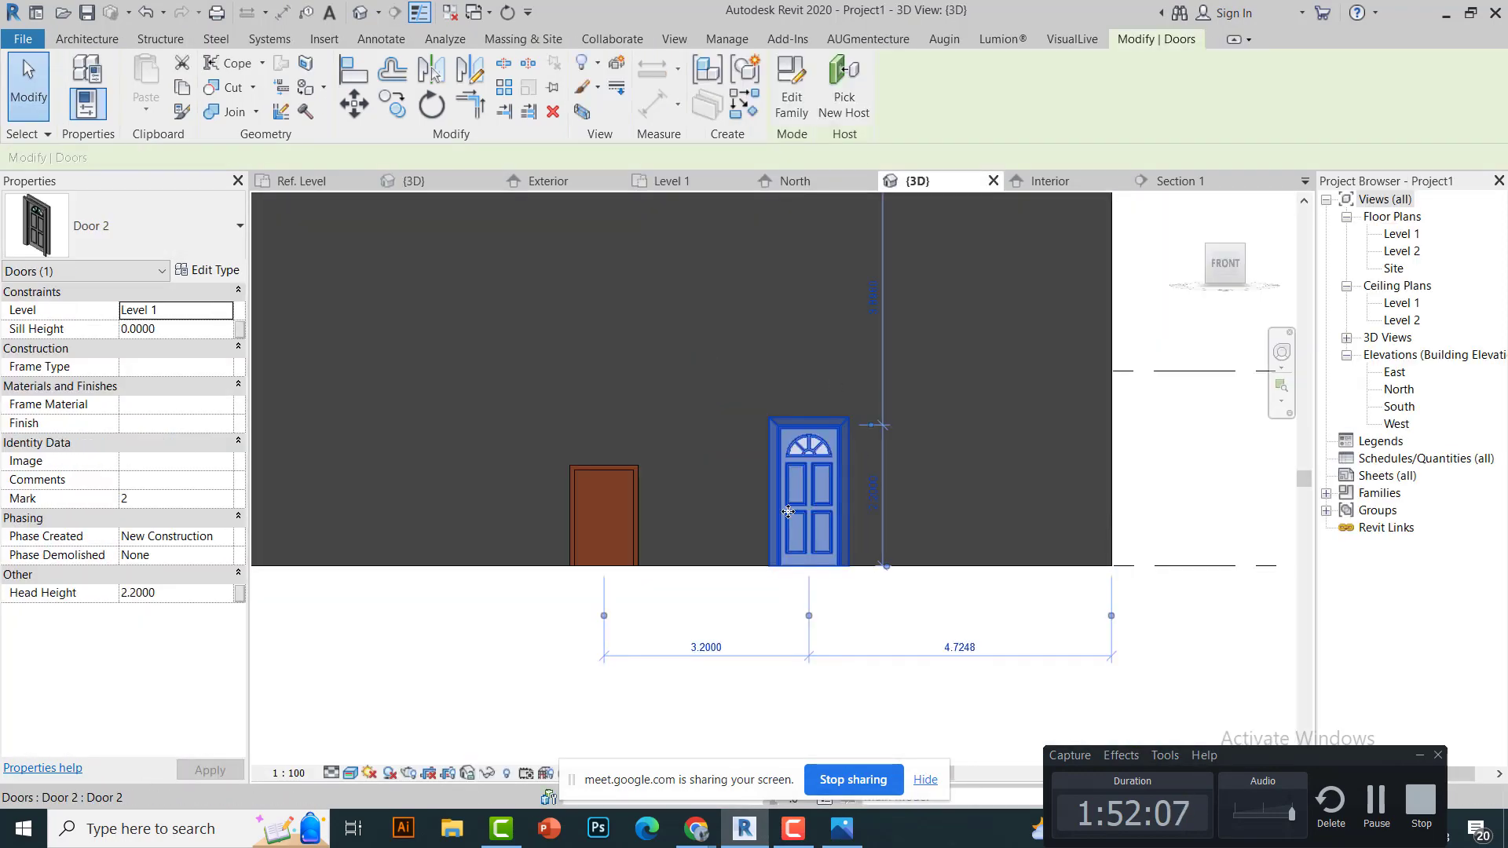
Open Door 2's type properties to review its Width of 1.0000.
{"action": "scroll", "coordinate": [907, 478], "scroll_direction": "up", "scroll_amount": 3}
{"action": "scroll", "coordinate": [907, 478], "scroll_direction": "down", "scroll_amount": 3}
{"action": "scroll", "coordinate": [864, 487], "scroll_direction": "up", "scroll_amount": 3}
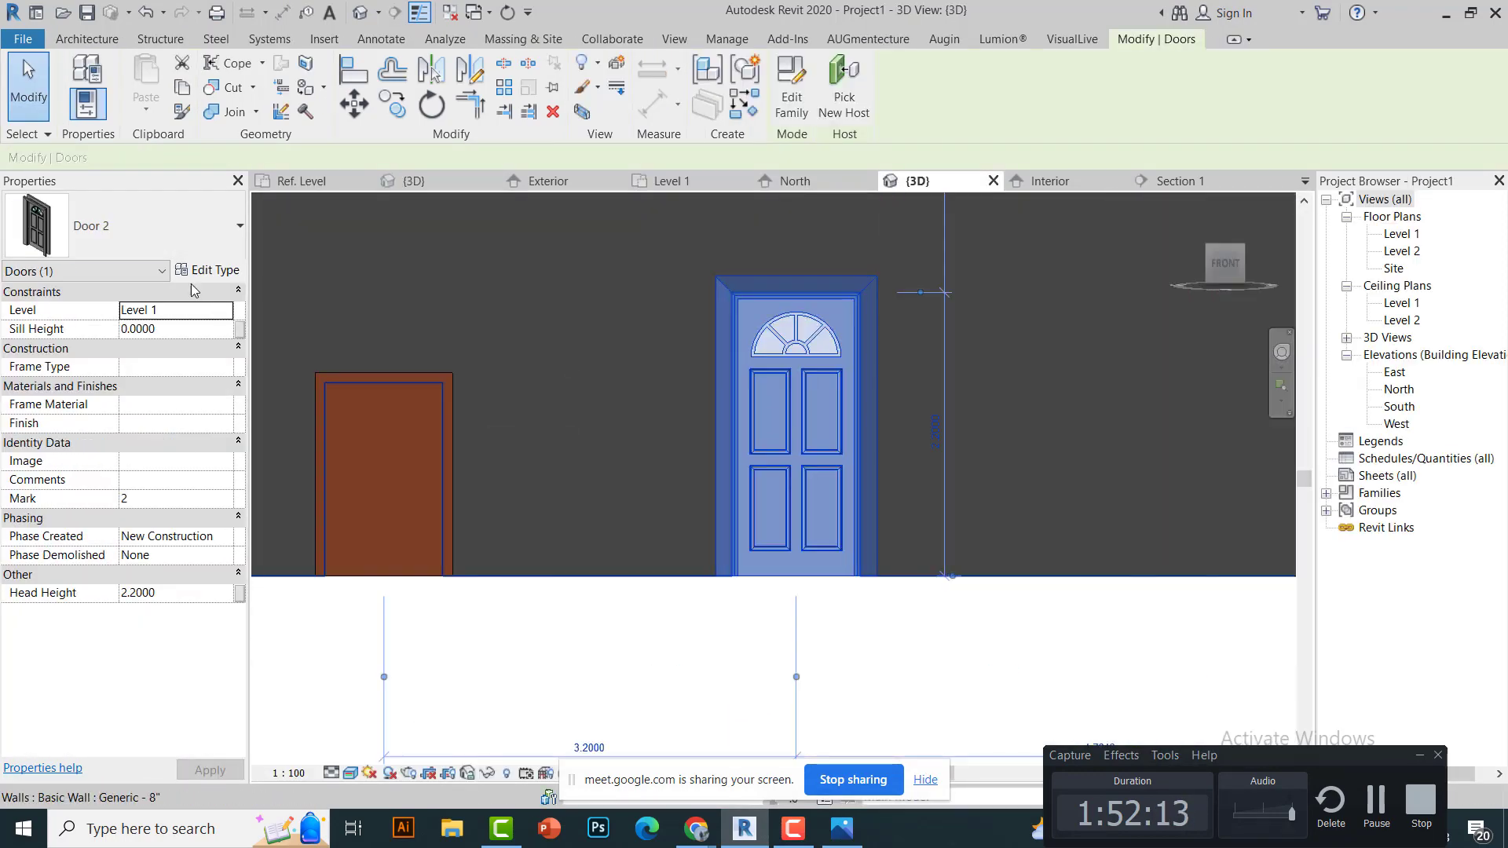
{"action": "left_click", "coordinate": [207, 269]}
{"action": "scroll", "coordinate": [550, 393], "scroll_direction": "down", "scroll_amount": 1}
{"action": "scroll", "coordinate": [613, 416], "scroll_direction": "down", "scroll_amount": 2}
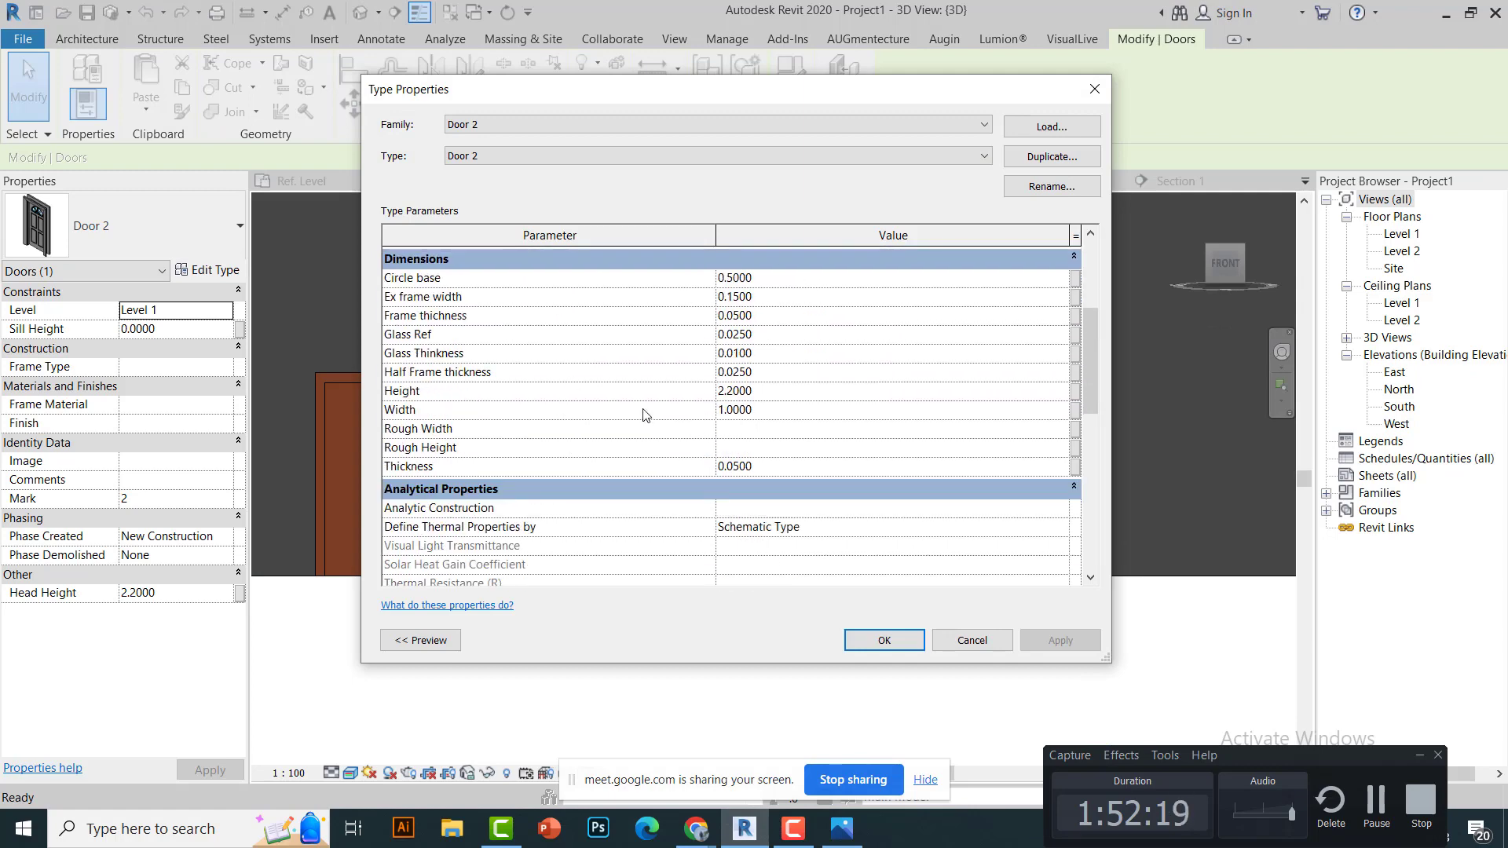
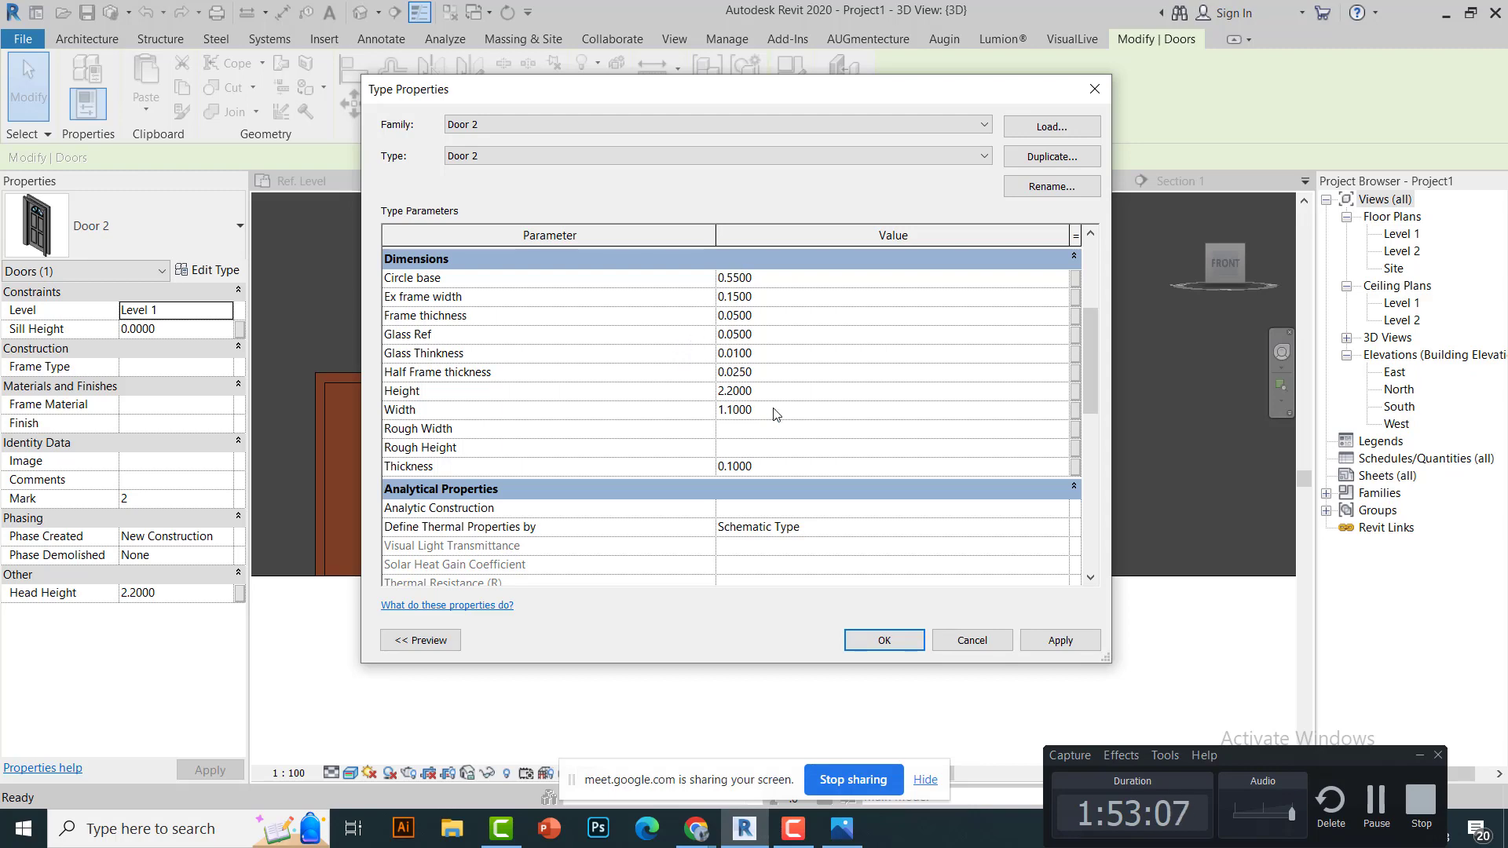
Apply the arched door's type settings with 1.1 width and 0.55 circle base.
{"action": "left_click", "coordinate": [866, 640]}
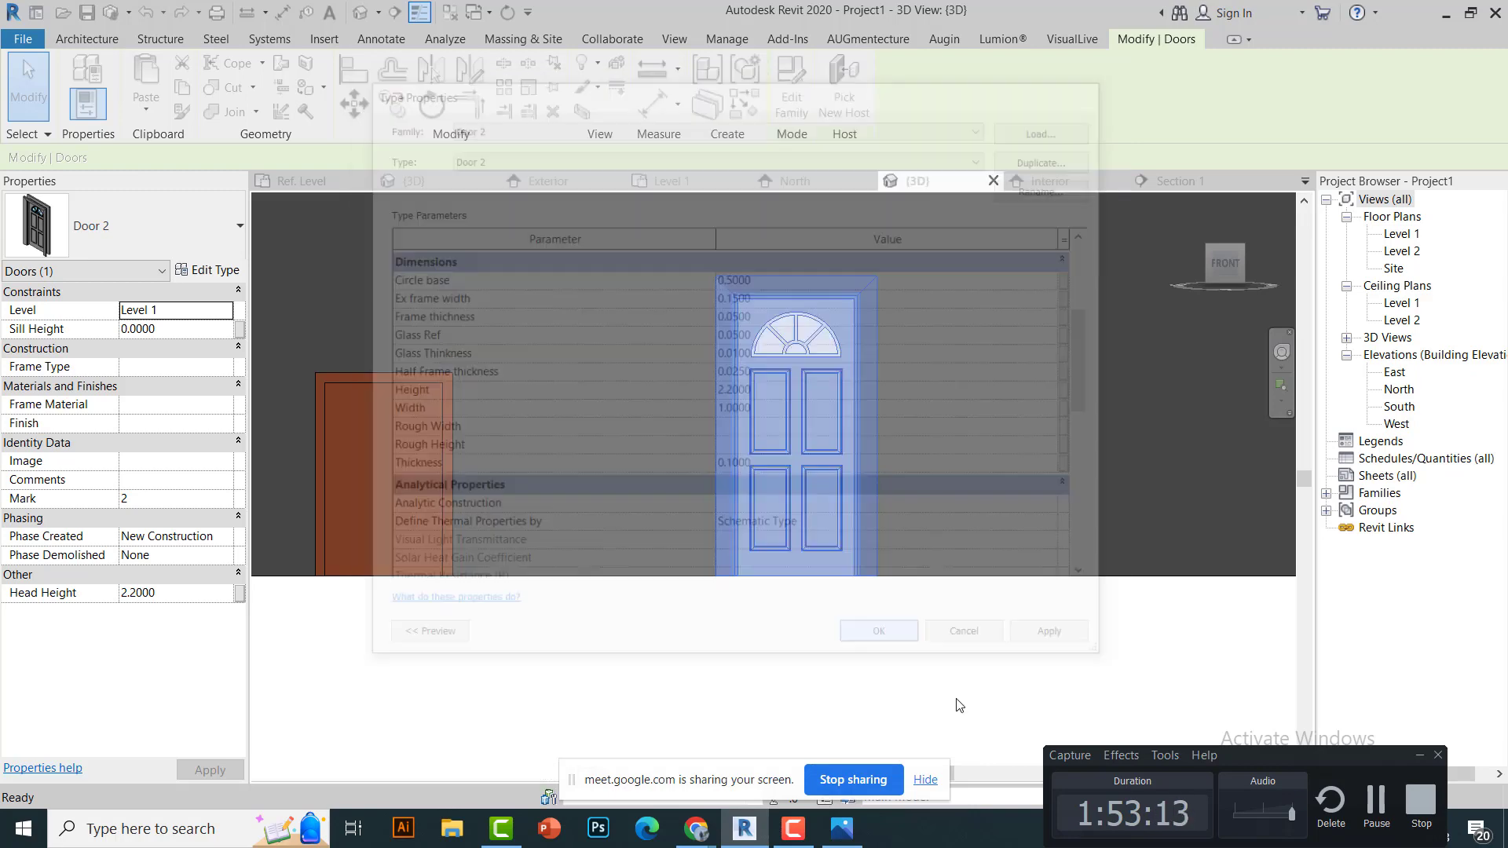
{"action": "left_click", "coordinate": [834, 530]}
{"action": "middle_click_drag", "start_coordinate": [723, 518], "coordinate": [932, 626], "text": "shift"}
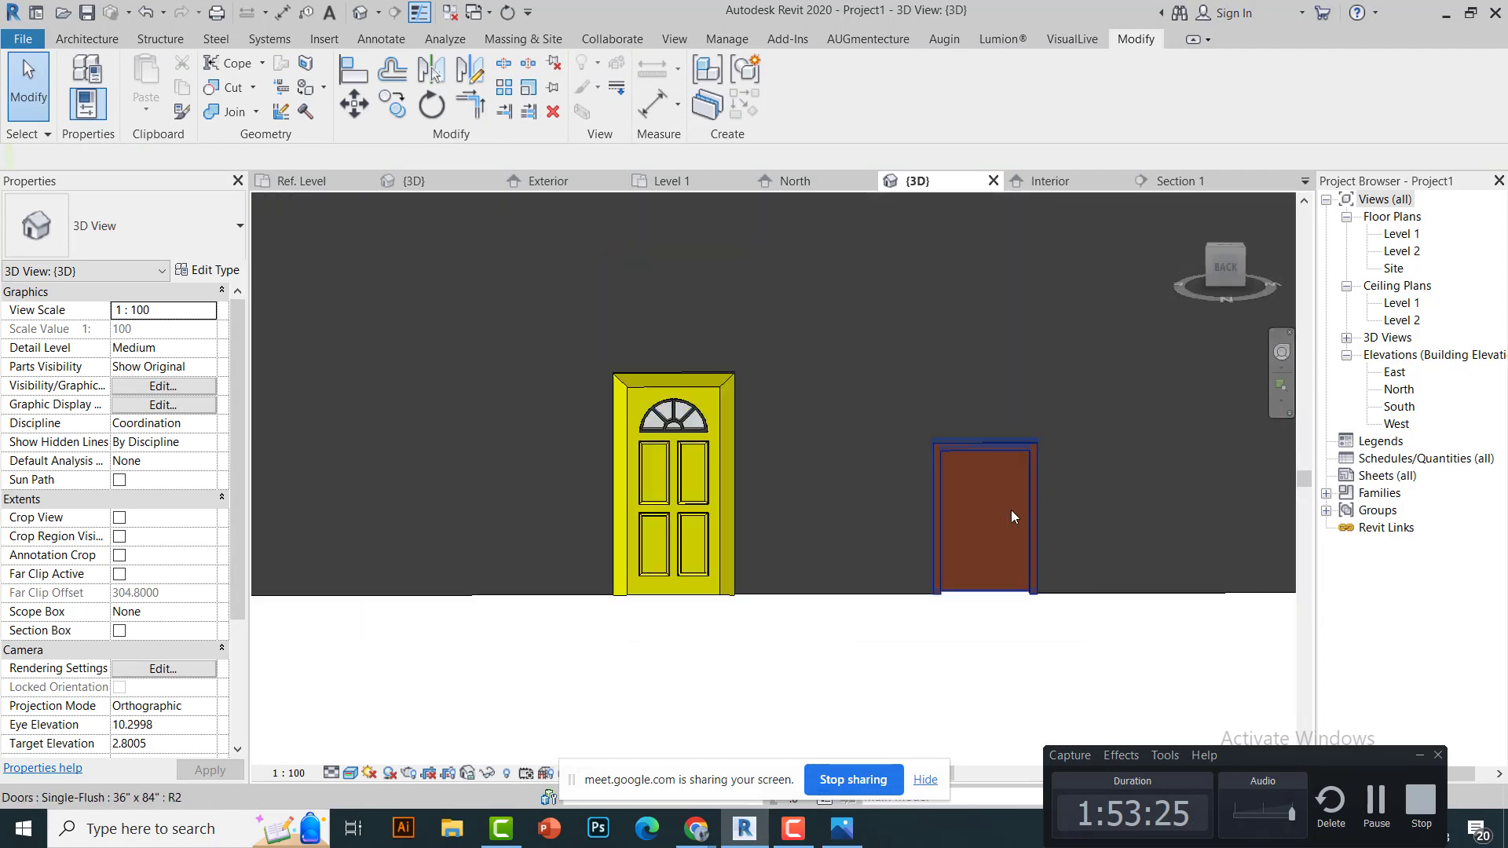
From the back of the wall, check the Single-Flush door's type Width, then deselect it.
{"action": "left_click", "coordinate": [1011, 511]}
{"action": "left_click", "coordinate": [206, 269]}
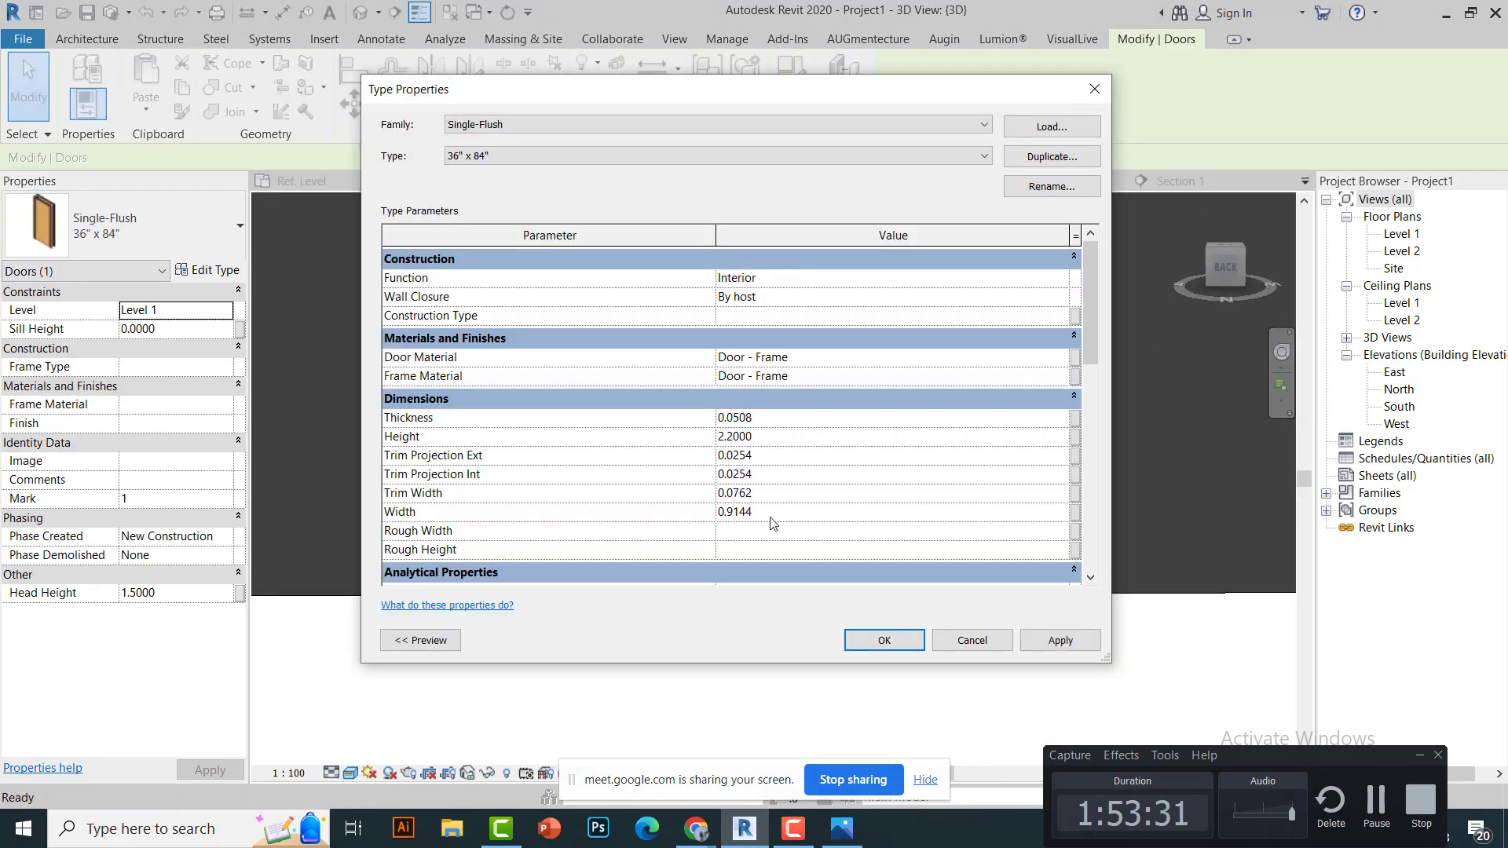
{"action": "left_click", "coordinate": [884, 640]}
{"action": "left_click", "coordinate": [963, 673]}
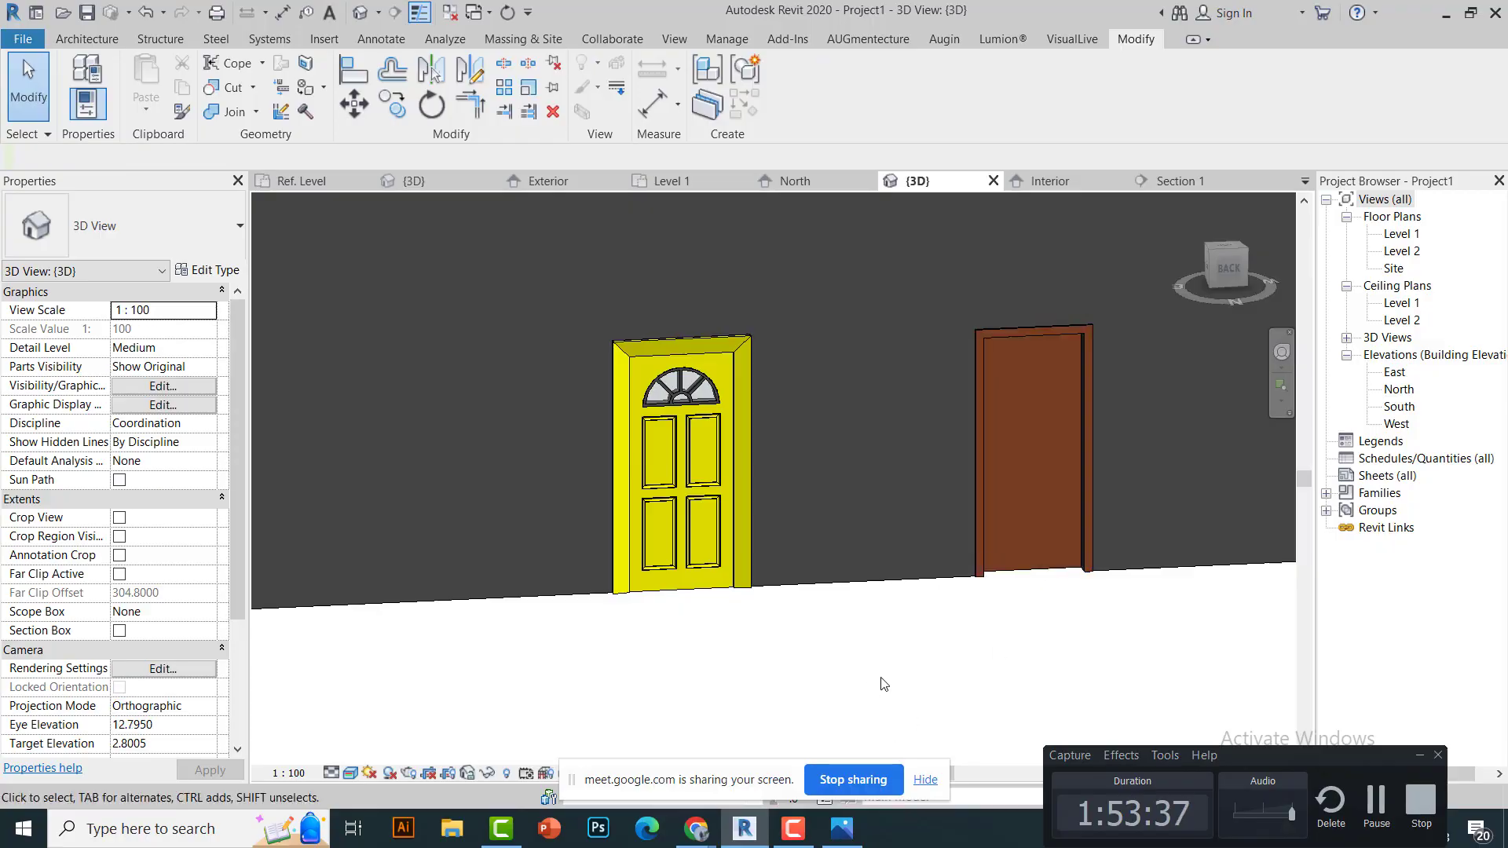